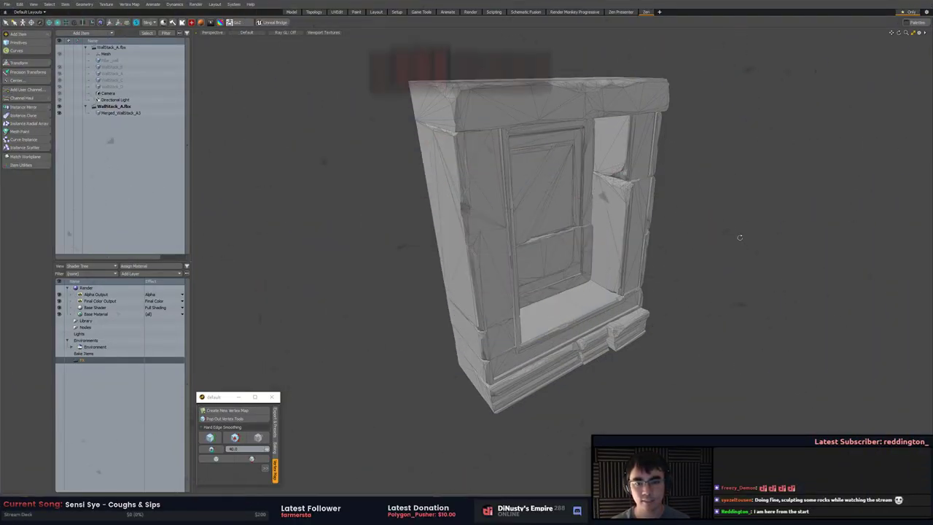
Select the merged wall mesh, show the UV view beside the model and display its Texture UV map
mouse_move(740, 237)
alt+mouse_down()
mouse_move(699, 245)
mouse_move(718, 237)
mouse_move(702, 231)
mouse_move(722, 250)
mouse_move(723, 238)
alt+mouse_up()
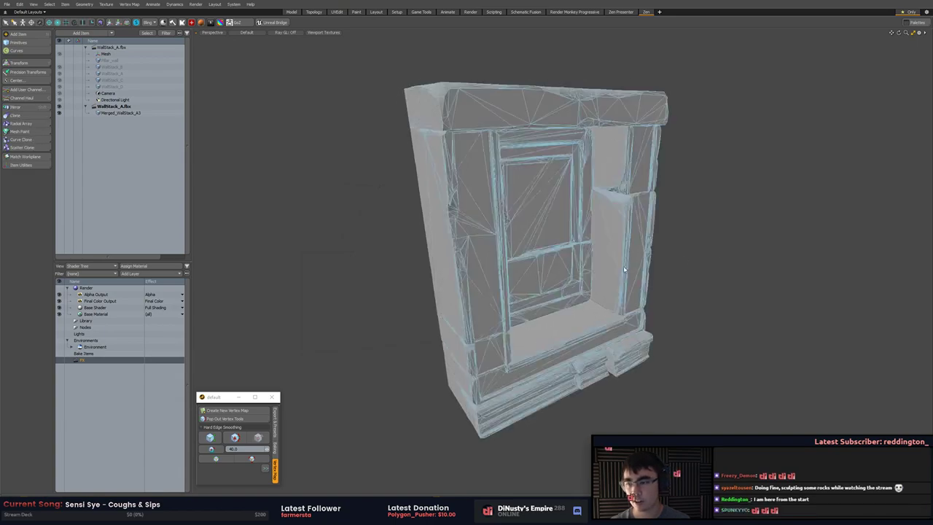
click(567, 246)
key(ctrl+space)
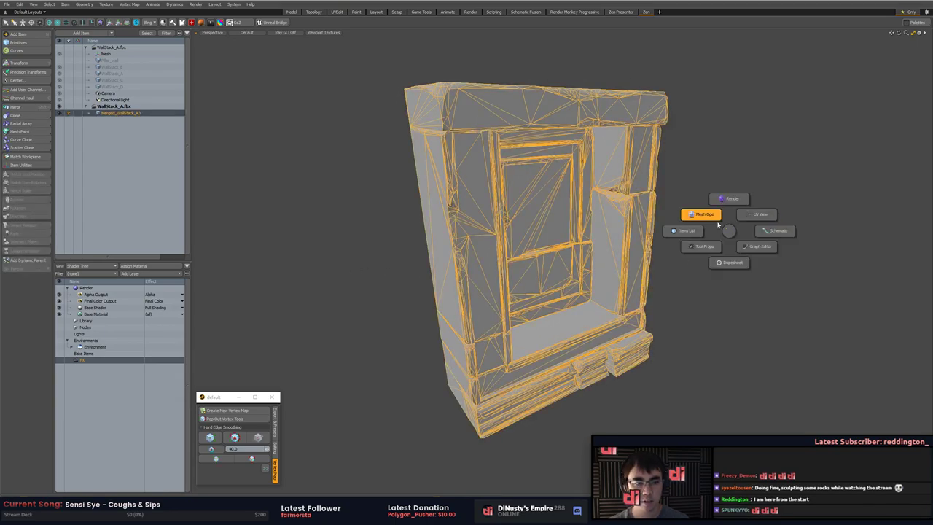
click(761, 214)
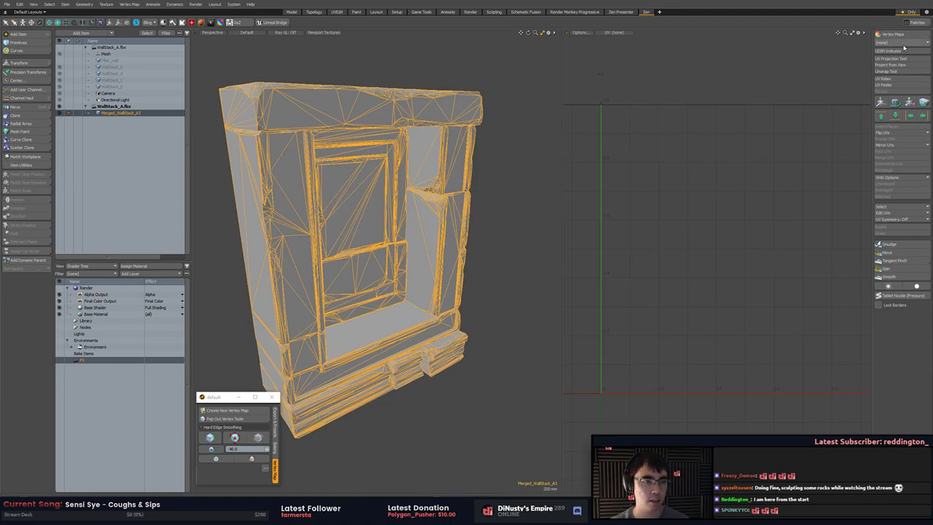
click(904, 44)
click(901, 53)
scroll(726, 80, down, 1)
mouse_move(751, 89)
alt+mouse_down()
mouse_move(727, 75)
mouse_move(728, 96)
mouse_move(754, 94)
alt+mouse_up()
Switch from the merged mesh to the original WallStack_A scene containing the stacked wall pieces
alt+drag(526, 172, 413, 180)
click(542, 191)
click(142, 82)
alt+drag(412, 181, 519, 227)
click(519, 228)
click(7, 3)
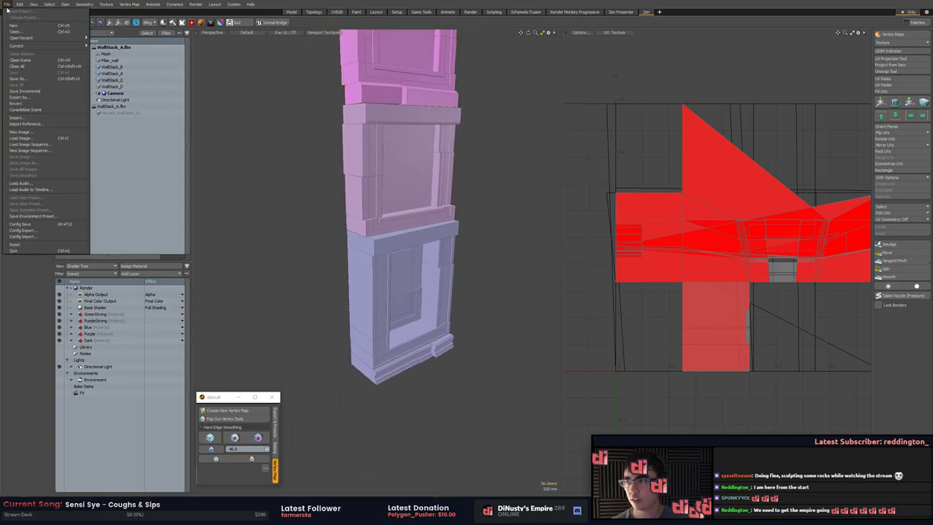
mouse_move(24, 39)
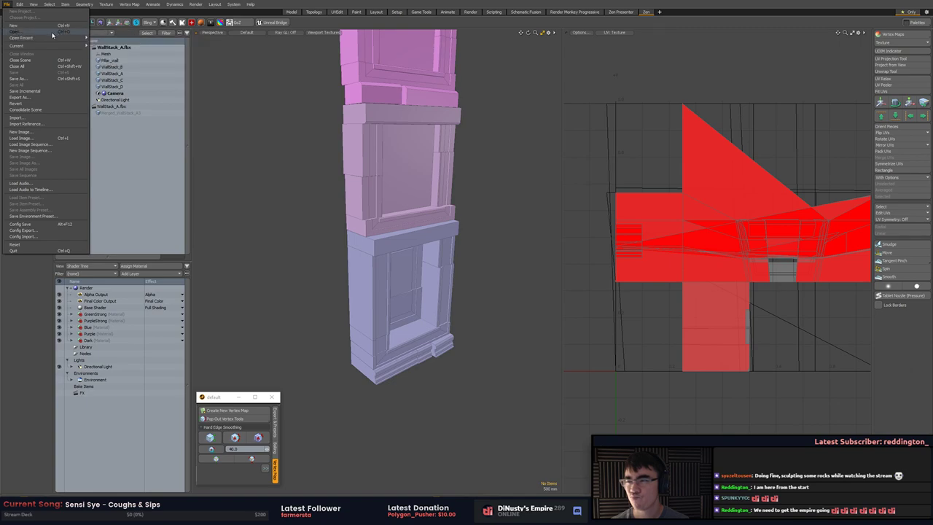
mouse_move(52, 39)
click(113, 44)
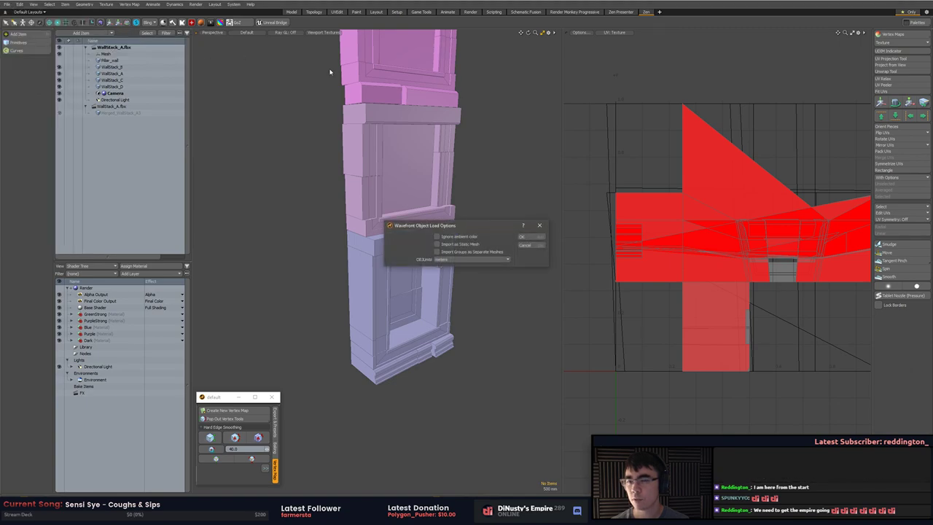
click(530, 246)
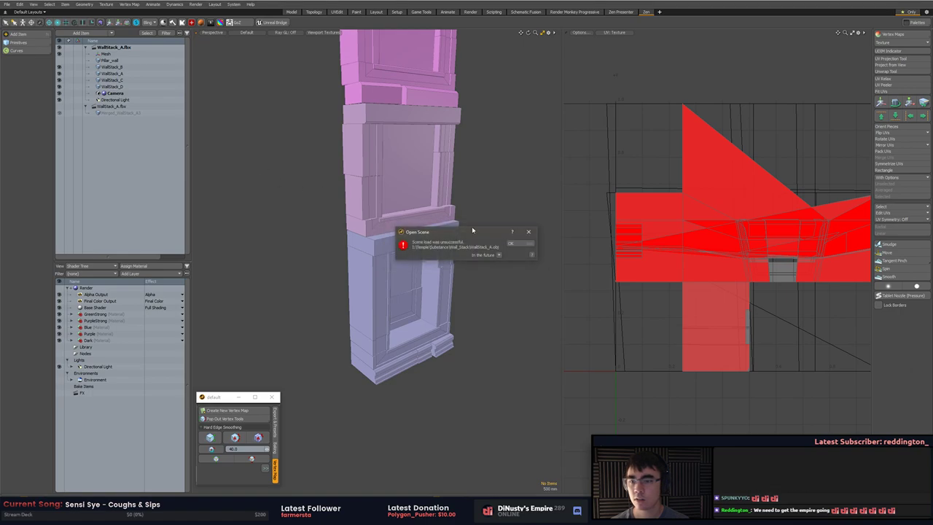
click(510, 244)
click(7, 3)
mouse_move(20, 37)
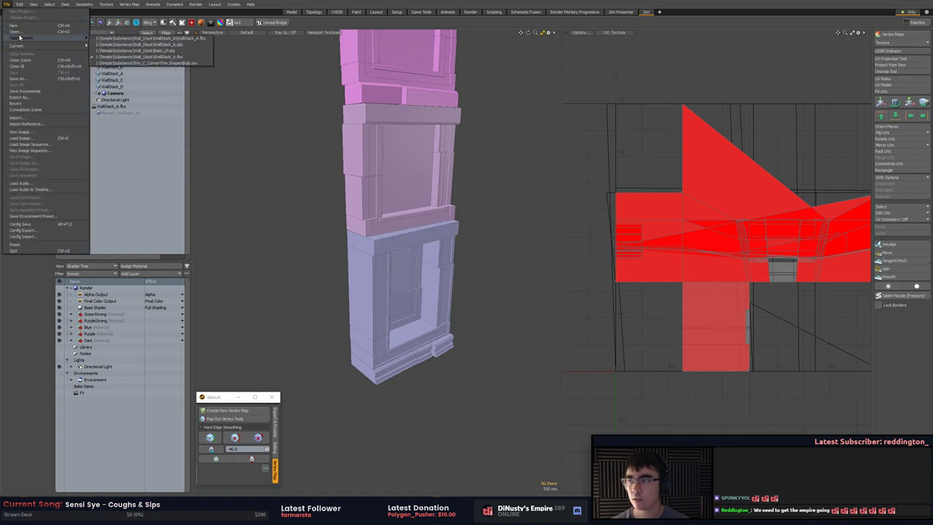
click(277, 150)
Switch to Unity and examine the moss-covered wall pieces in the Gym_Test scene from several angles and up close
key(alt+Tab)
click(362, 300)
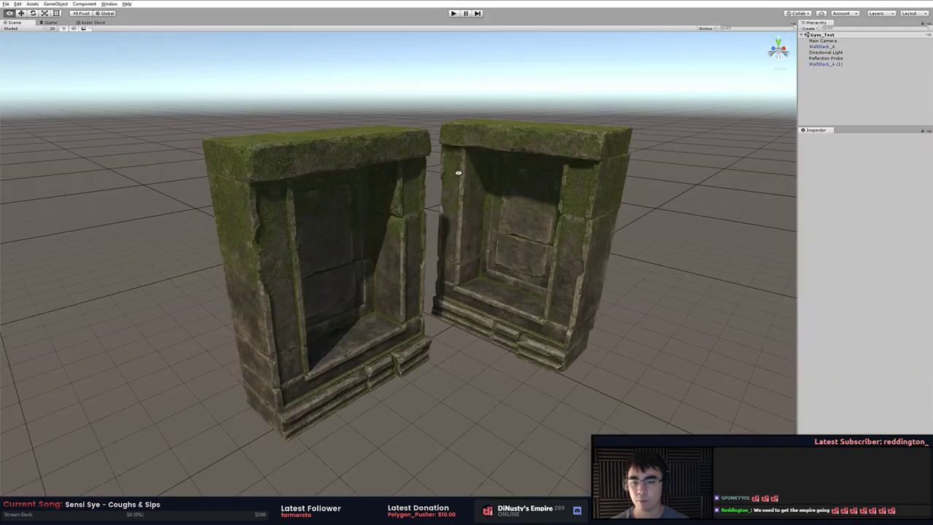
mouse_move(458, 173)
alt+mouse_down()
mouse_move(483, 160)
mouse_move(452, 158)
mouse_move(416, 194)
mouse_move(465, 186)
mouse_move(456, 186)
alt+mouse_up()
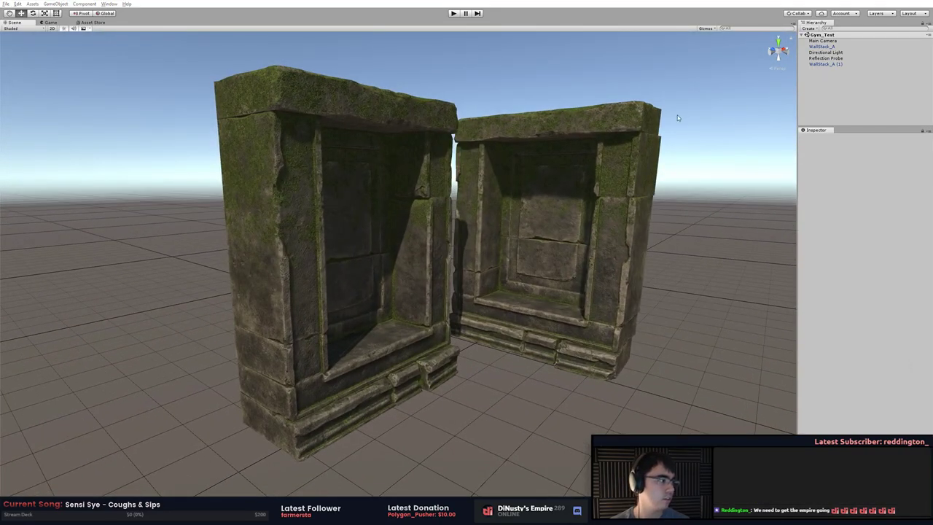
alt+drag(649, 197, 601, 219)
alt+right_drag(465, 205, 673, 209)
alt+drag(673, 208, 466, 204)
alt+middle_drag(465, 204, 477, 271)
alt+right_drag(477, 271, 552, 258)
alt+drag(552, 258, 565, 219)
alt+right_drag(565, 219, 661, 209)
Bring up and enlarge the 2 Way Blend shader graph, examine its nodes and connections, and move its window away
drag(932, 102, 411, 81)
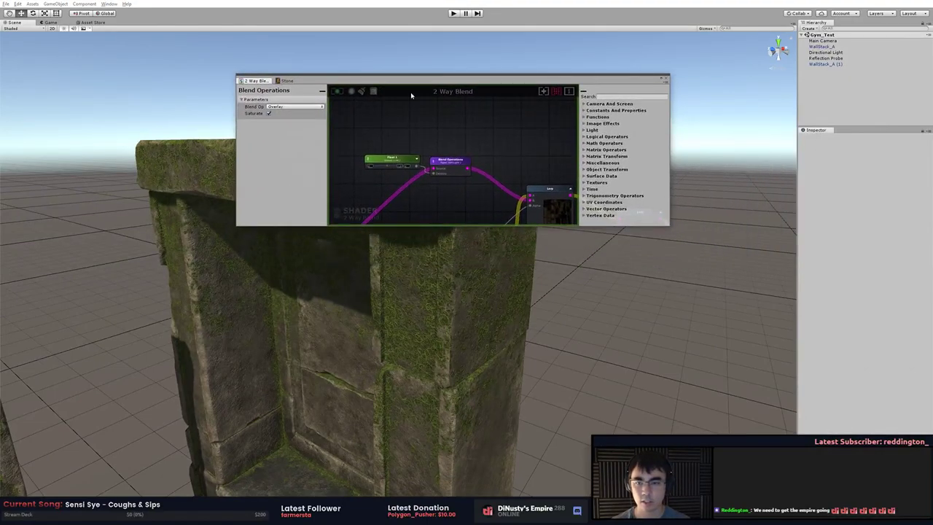
drag(673, 227, 867, 449)
scroll(594, 235, down, 3)
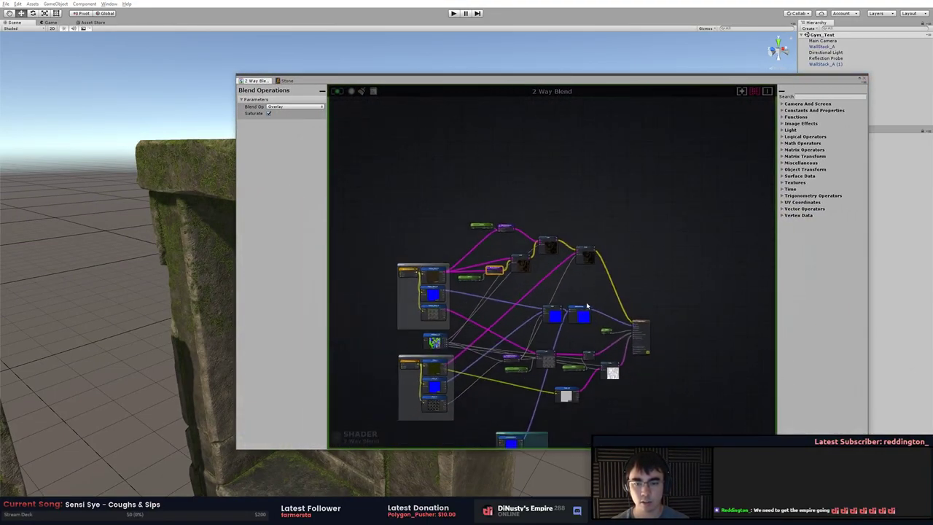
scroll(605, 231, up, 3)
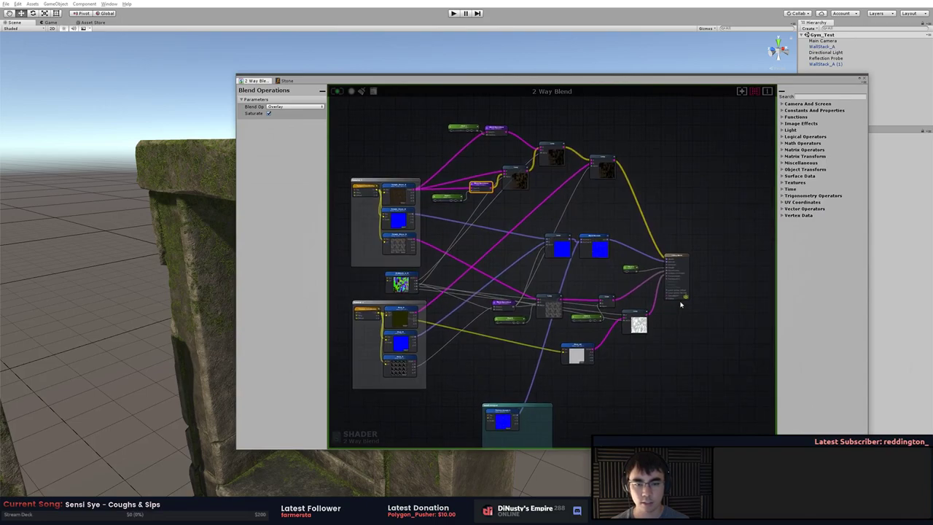
scroll(698, 294, up, 2)
middle_drag(729, 217, 741, 183)
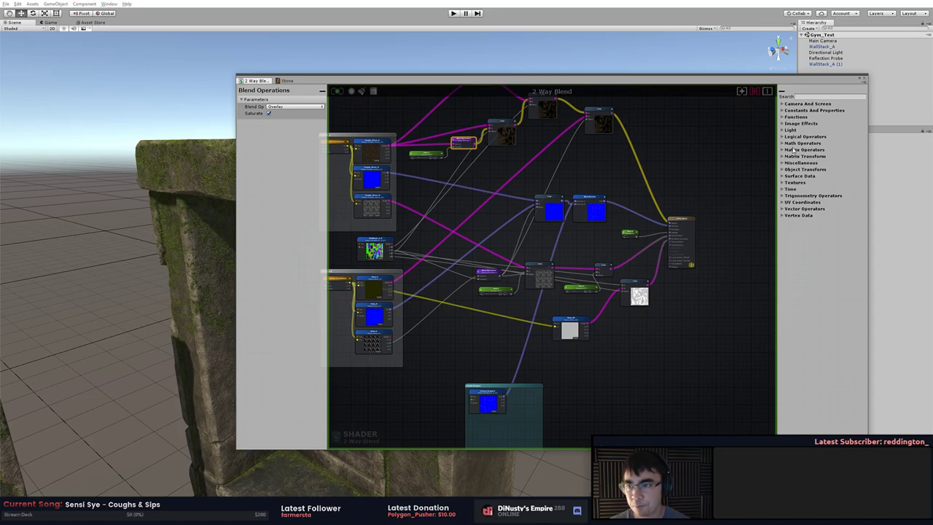
middle_drag(693, 191, 714, 189)
scroll(712, 187, down, 2)
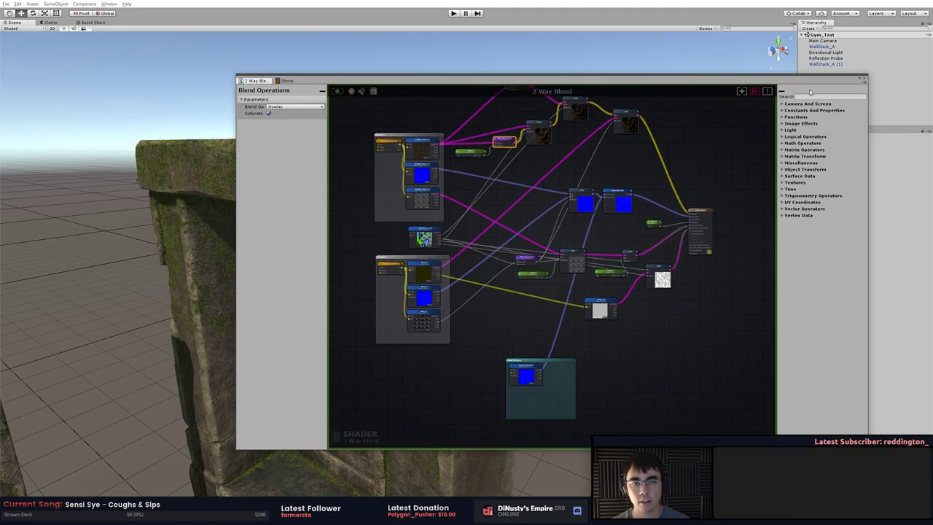
drag(806, 81, 757, 77)
click(815, 74)
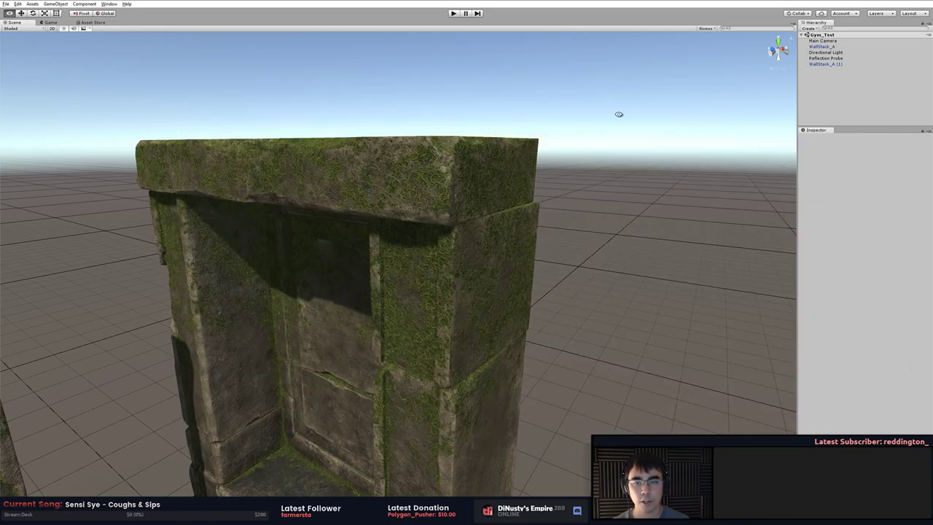
Examine both wall pieces in the scene, checking the moss and stone blending up close and from a distance
alt+drag(619, 114, 656, 104)
key(s)
right_drag(656, 103, 543, 152)
right_drag(522, 119, 447, 159)
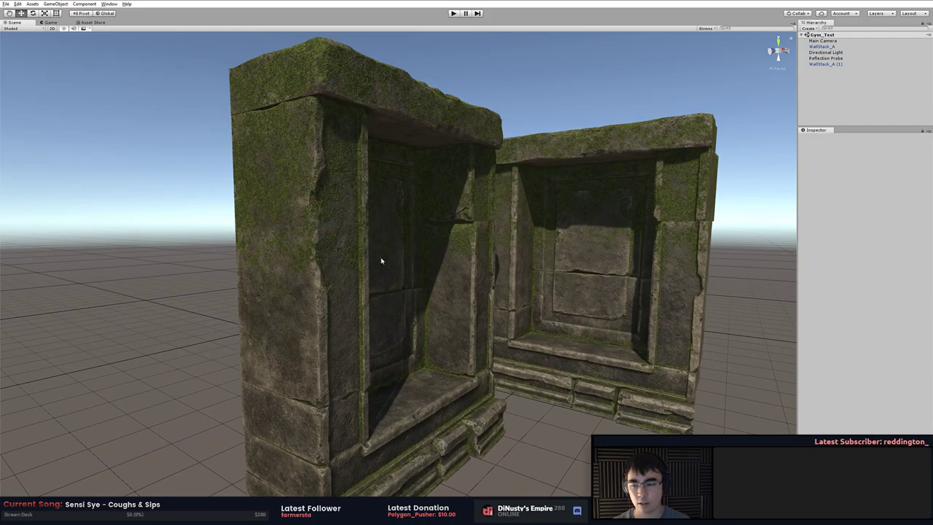
right_drag(380, 261, 429, 267)
right_drag(696, 257, 570, 204)
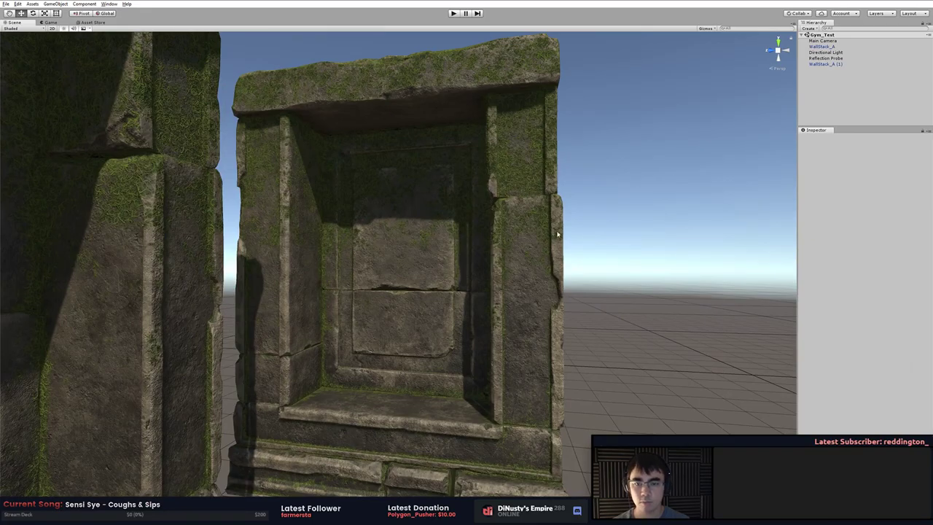
right_drag(526, 234, 577, 382)
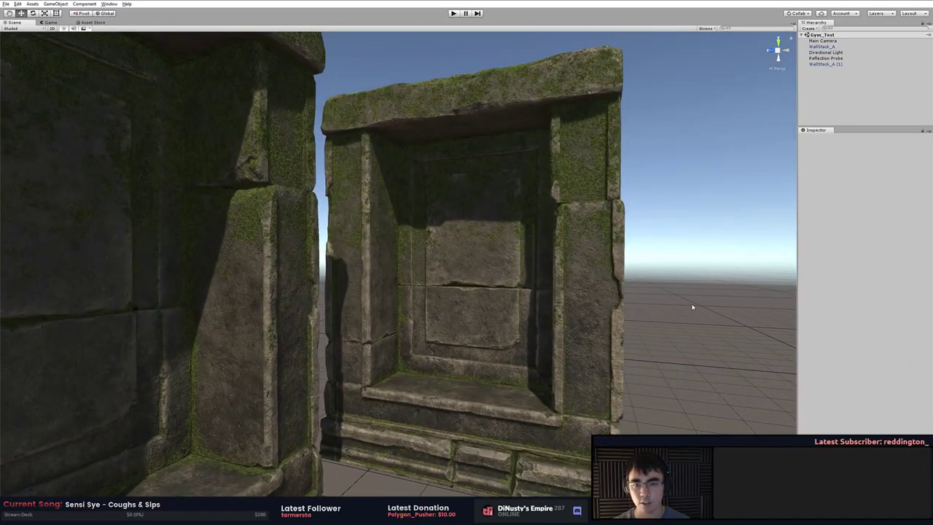
right_drag(590, 232, 477, 273)
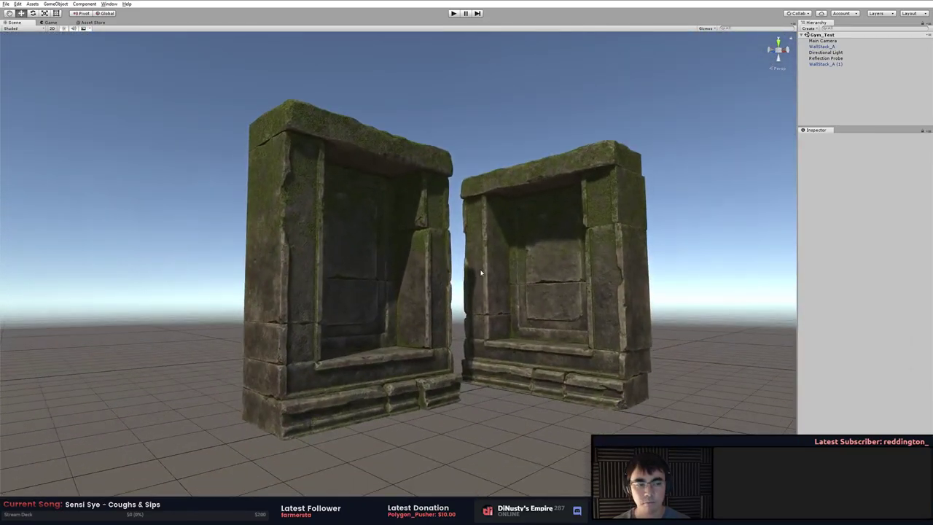
Switch to Substance Painter and inspect the textured mossy wall piece
key(alt+Tab)
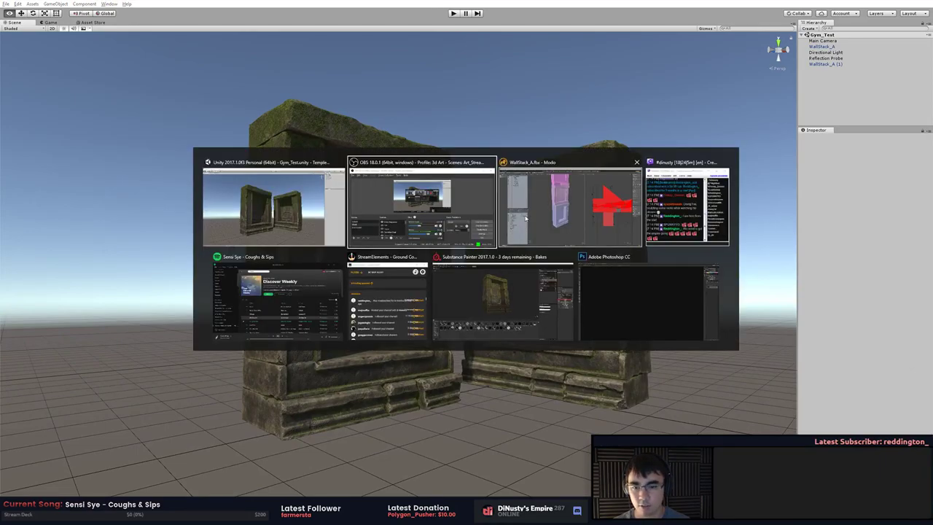
click(502, 275)
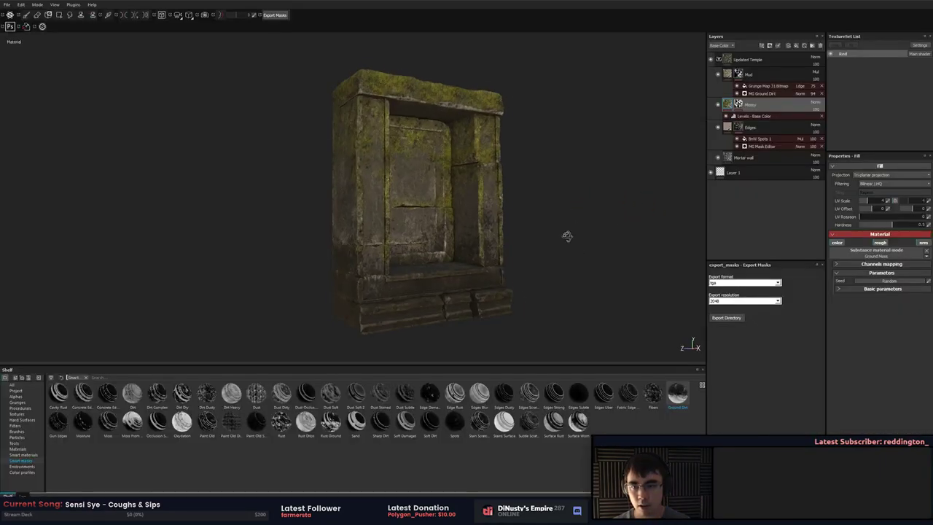
mouse_move(610, 253)
alt+mouse_down()
mouse_move(567, 214)
mouse_move(573, 224)
alt+mouse_up()
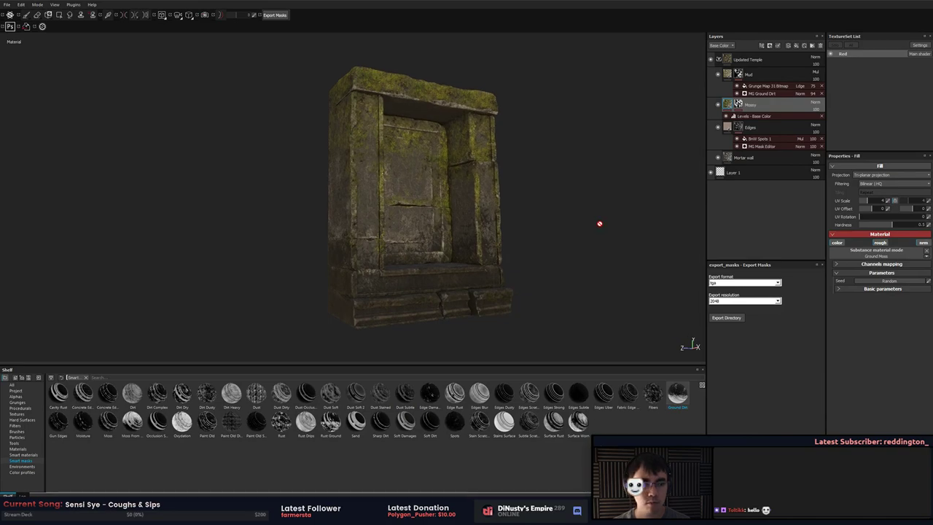
Switch back to Modo, collapse the tool sidebar to icons and hide the UV view to enlarge the model view
key(alt+Tab)
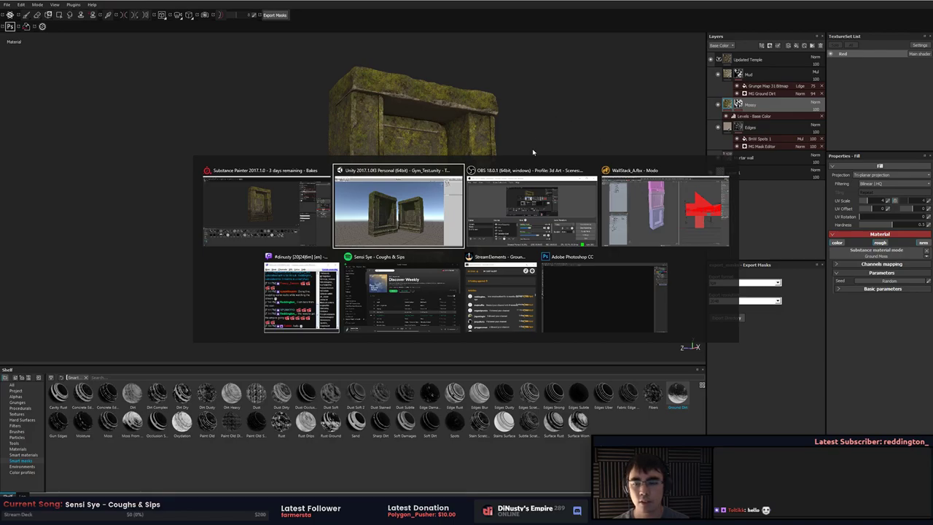
click(629, 211)
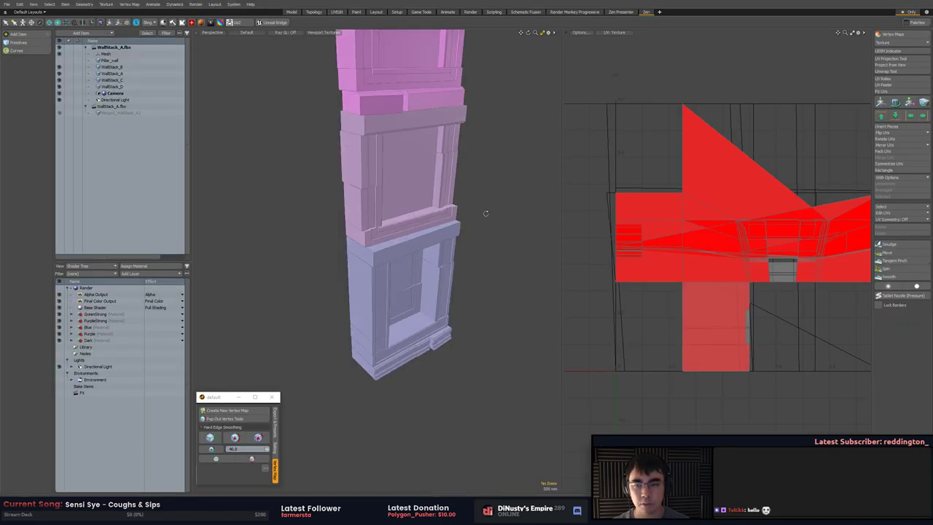
ctrl+alt+drag(503, 191, 371, 302)
drag(54, 63, 13, 65)
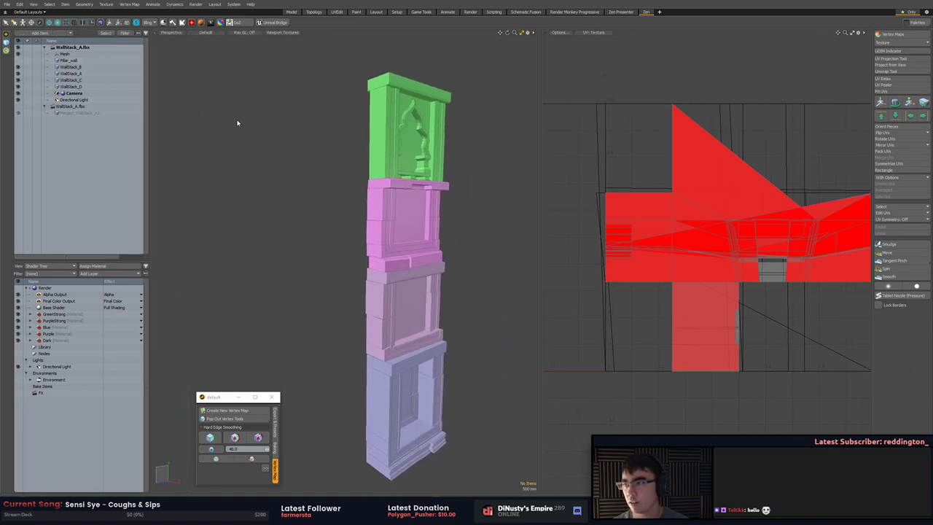
key(ctrl+space)
click(335, 147)
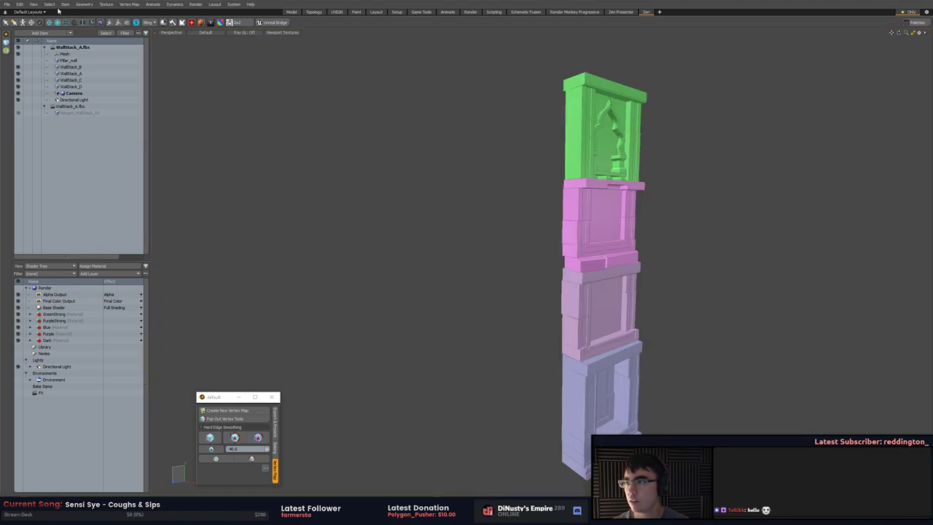
Open a floating Vertex Maps palette, place it beside the item list, expand its UV maps and make it smaller
key(shift+space)
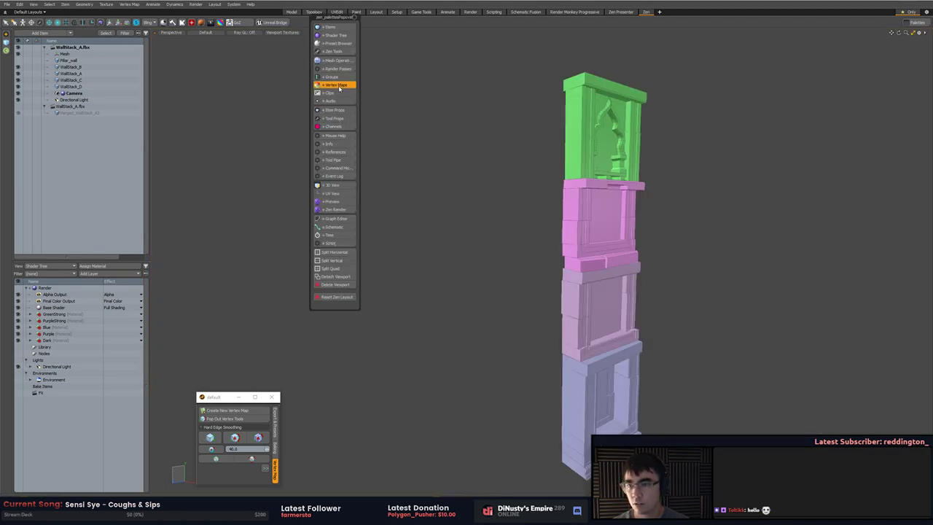
click(340, 85)
drag(418, 169, 219, 61)
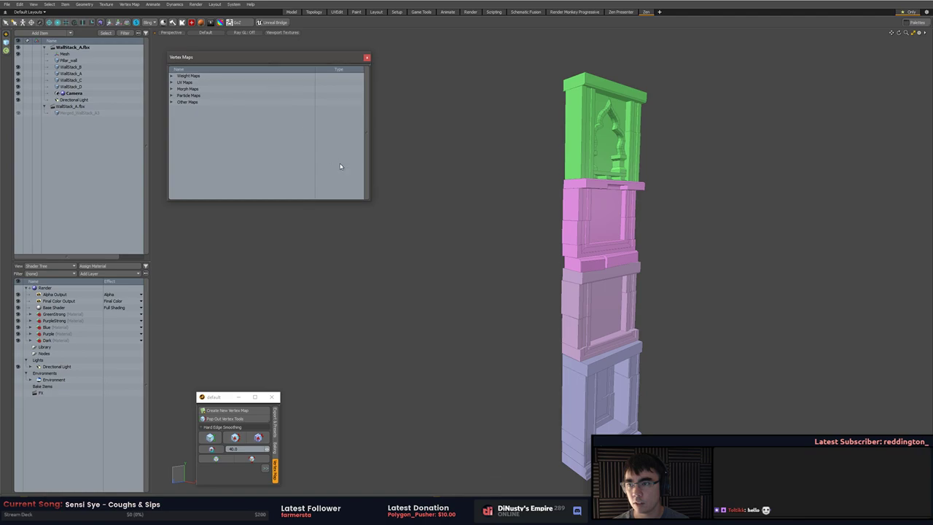
click(172, 83)
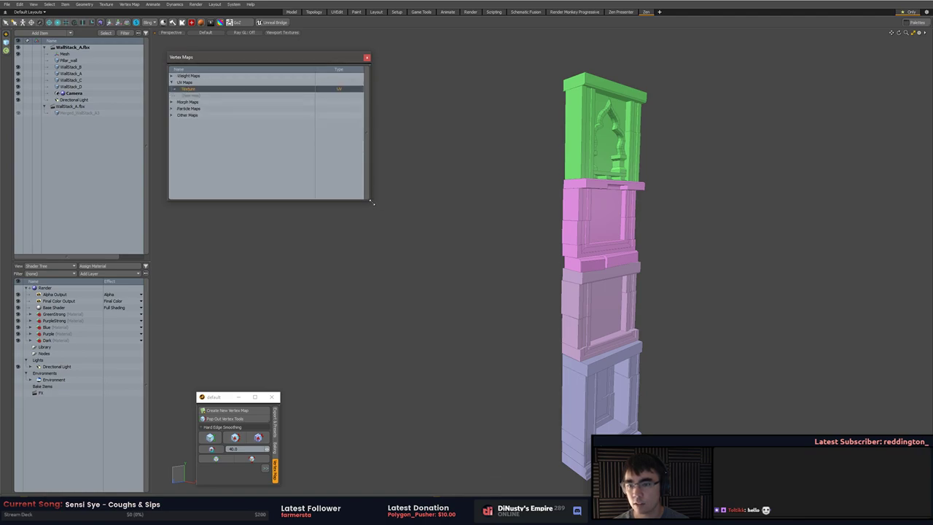
drag(372, 202, 275, 158)
Open the Load Scene dialog and browse to the Temple project's Substance folder, checking inside the Moss folder
click(8, 4)
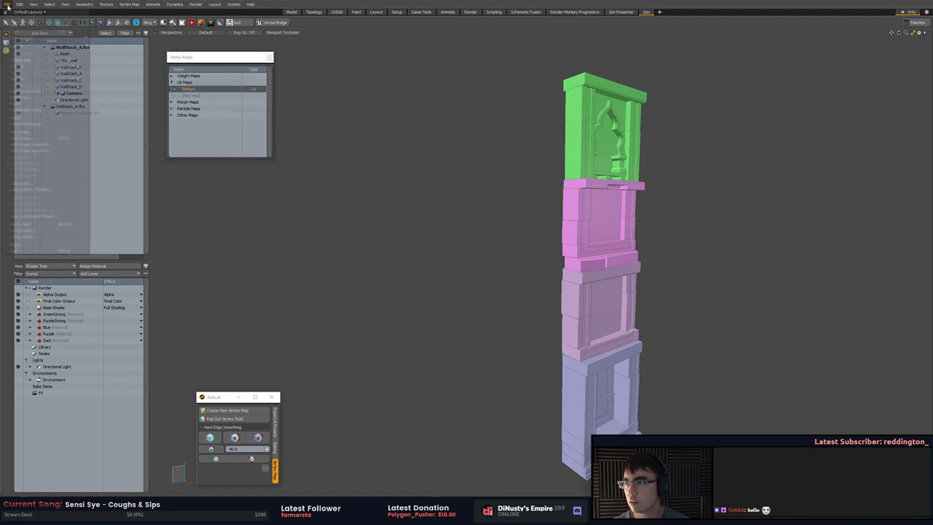
mouse_move(83, 41)
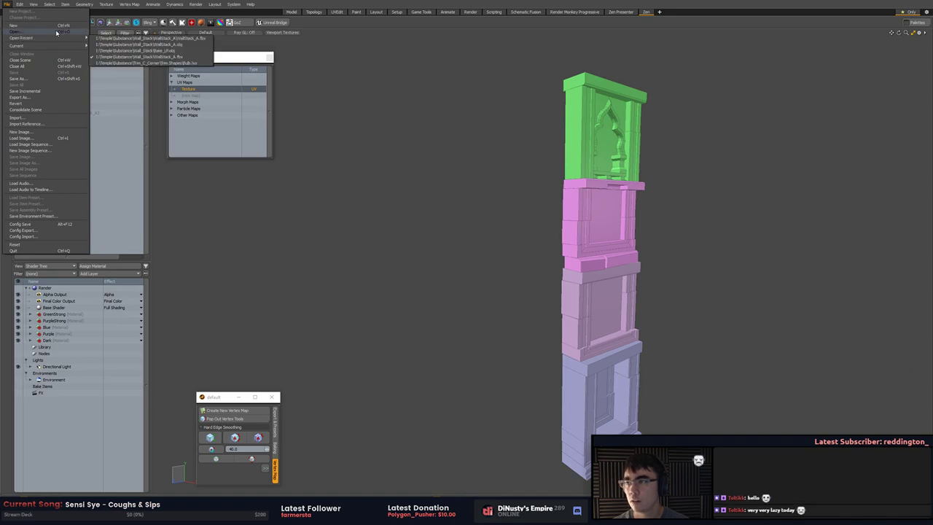
click(56, 33)
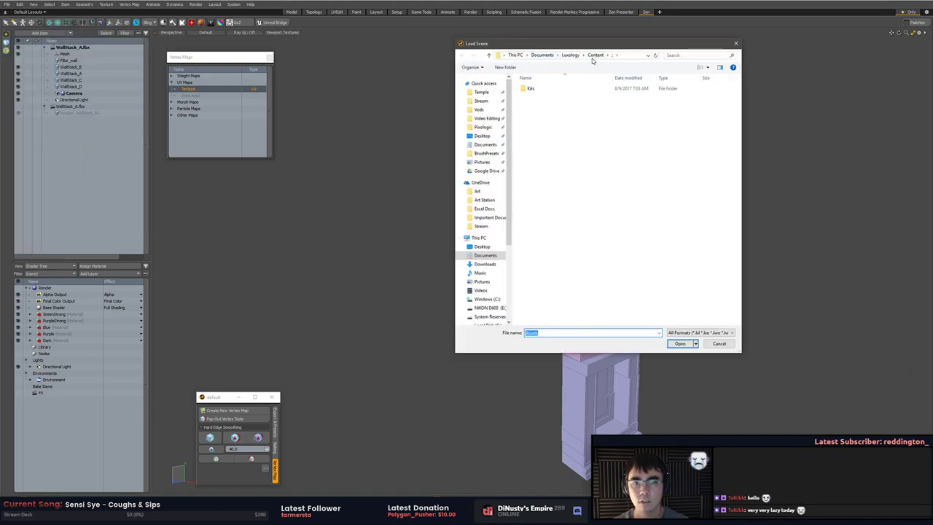
click(481, 92)
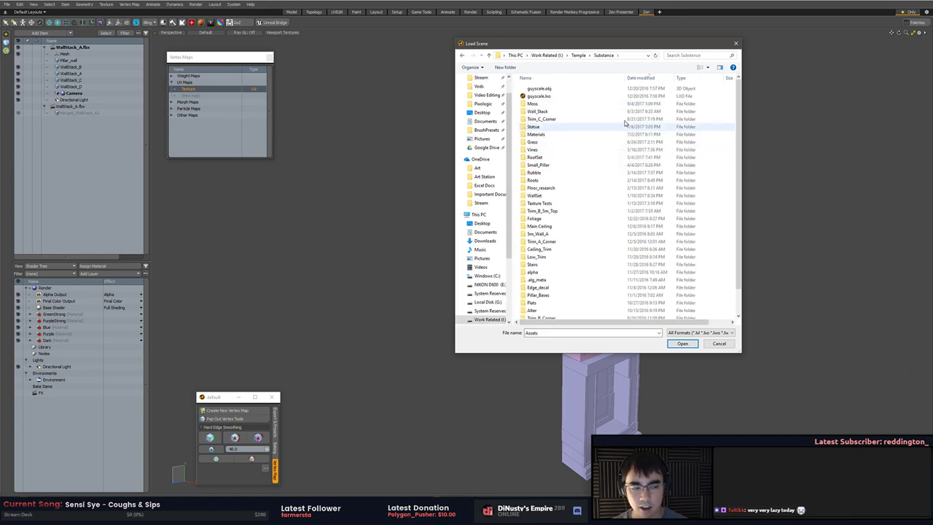
click(575, 113)
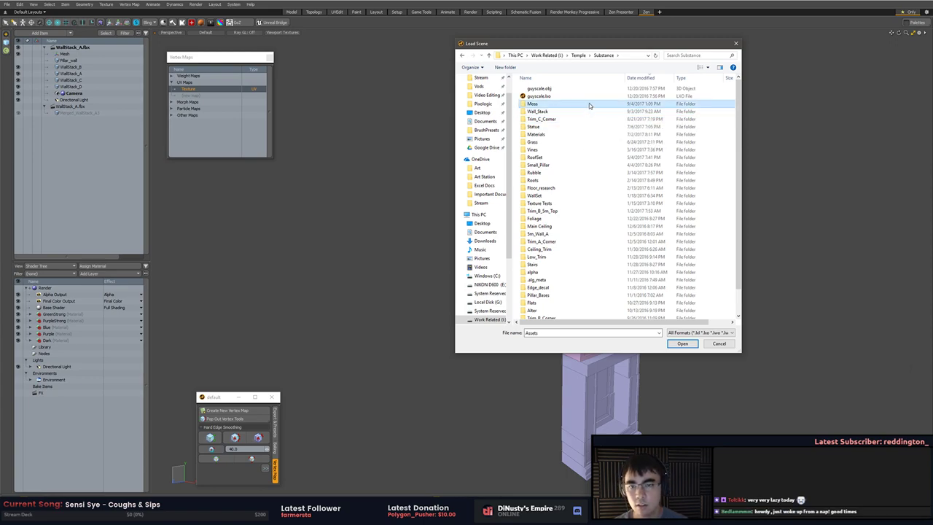
double_click(589, 103)
key(alt+Left)
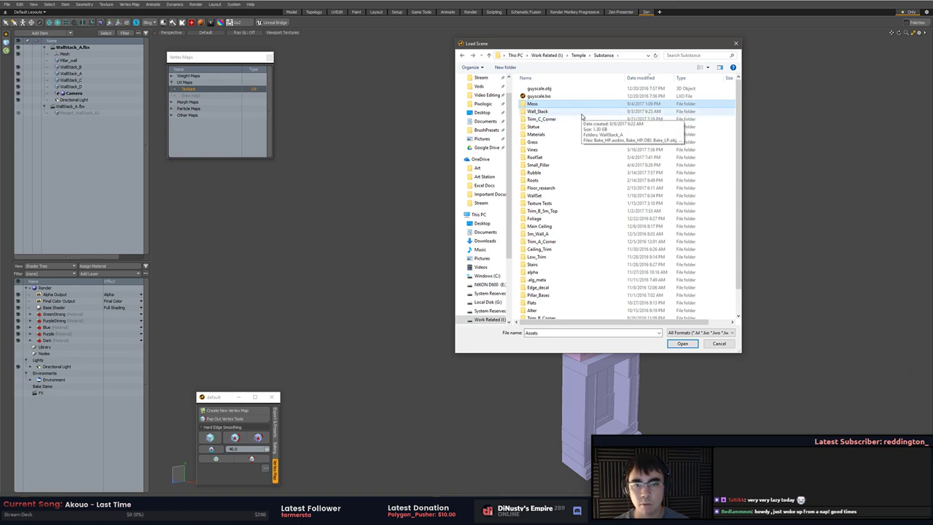
Load Bake_LP.obj from the Wall_Stack folder, accepting the default Wavefront object load options
double_click(538, 110)
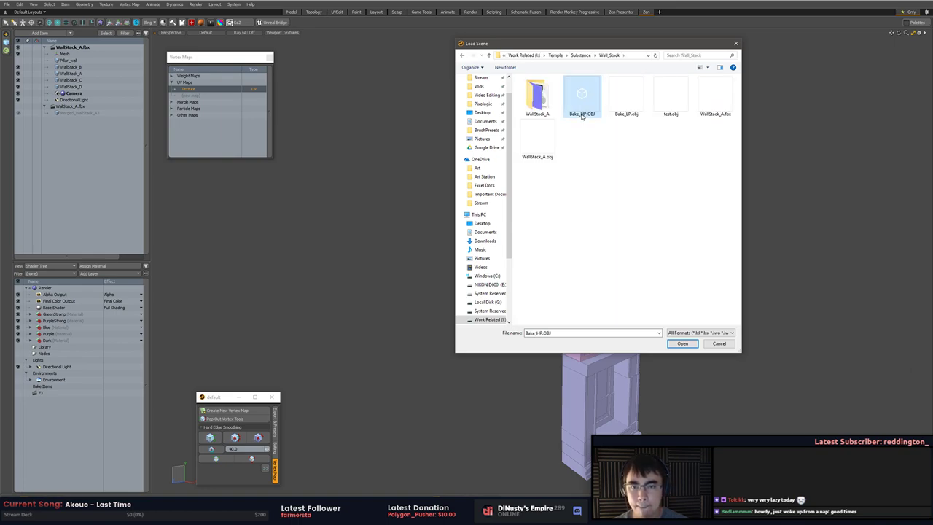
click(586, 131)
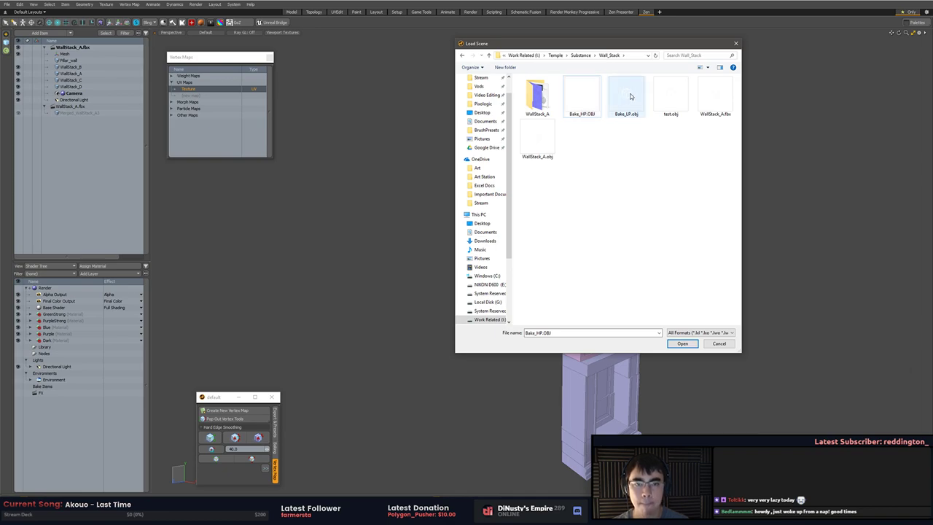
click(705, 101)
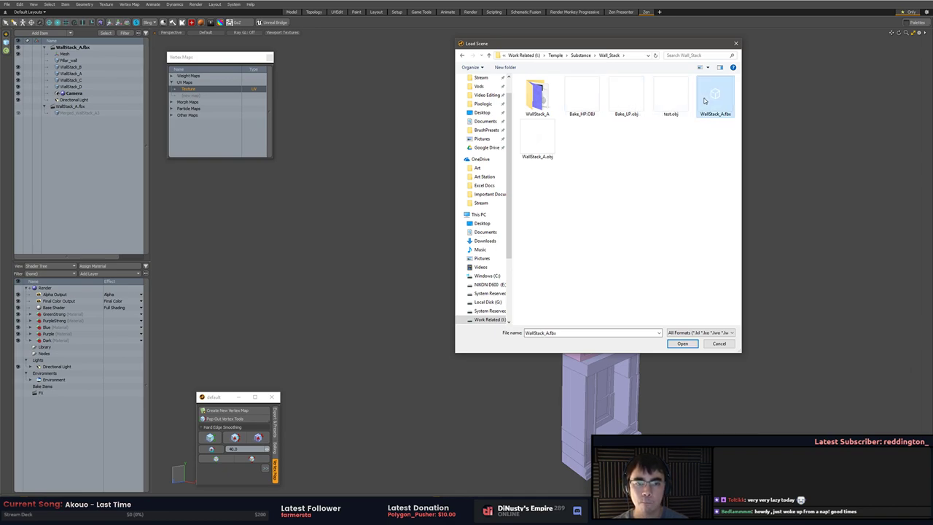
click(642, 118)
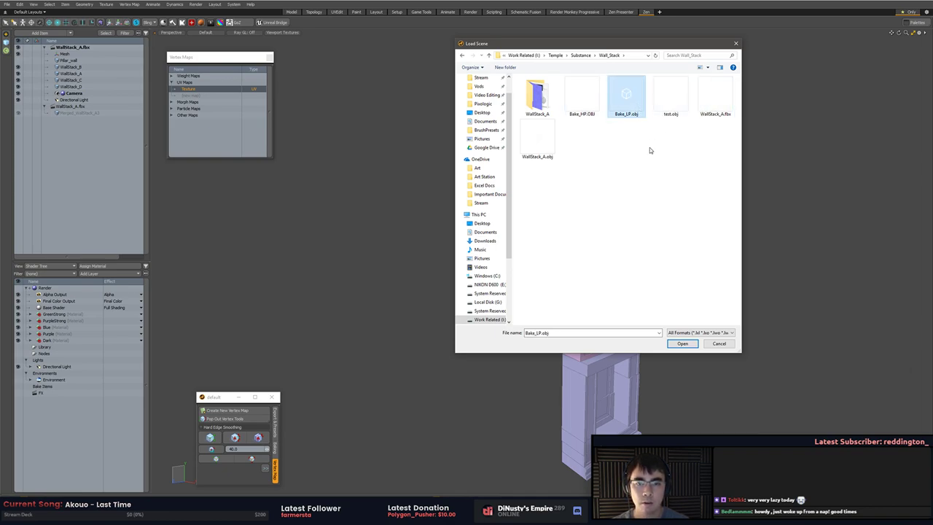
double_click(630, 103)
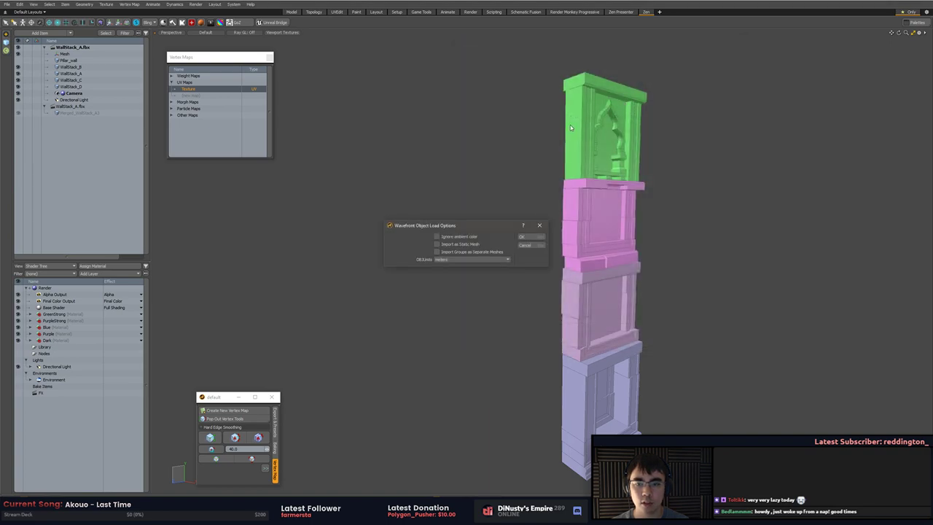
click(529, 237)
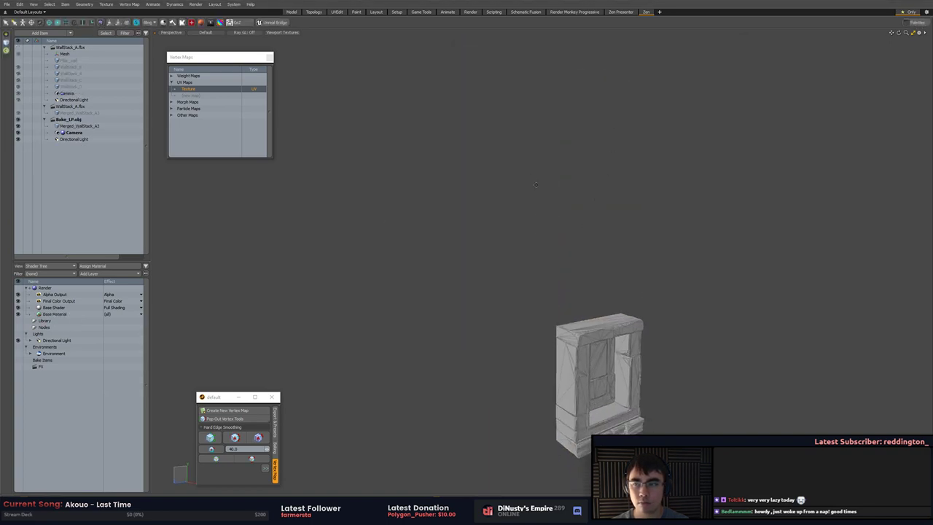
Examine the loaded low-poly wall piece from the front, from an angle and up close, checking its topology
alt+shift+drag(524, 239, 456, 148)
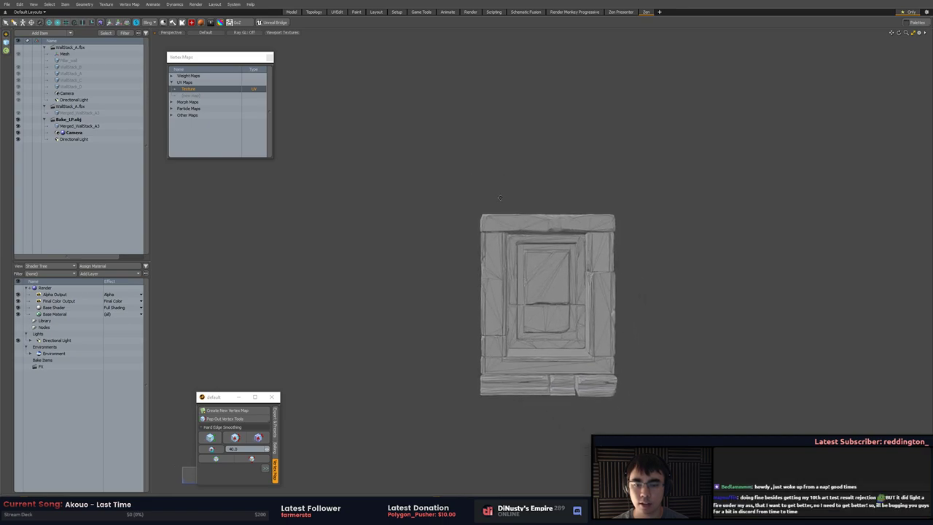
alt+drag(495, 202, 522, 205)
alt+drag(645, 234, 660, 204)
alt+shift+drag(683, 159, 693, 142)
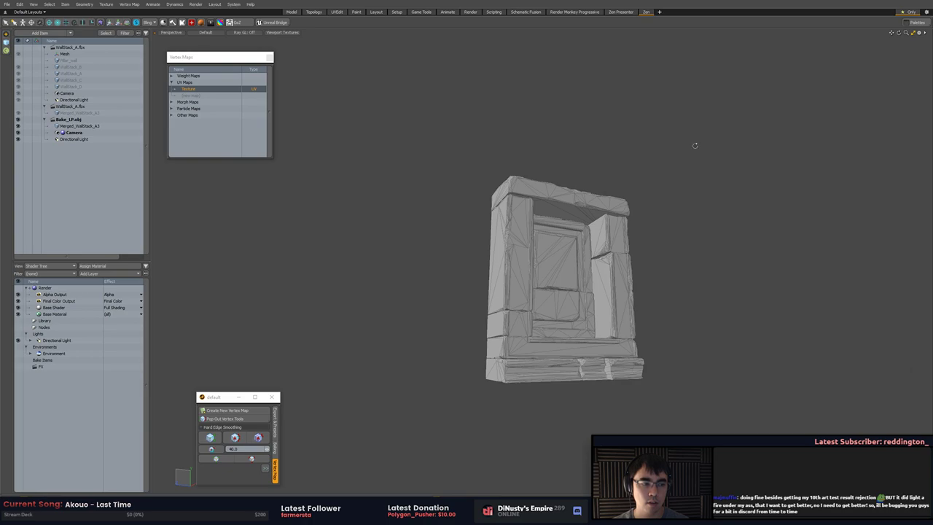
alt+drag(695, 145, 729, 208)
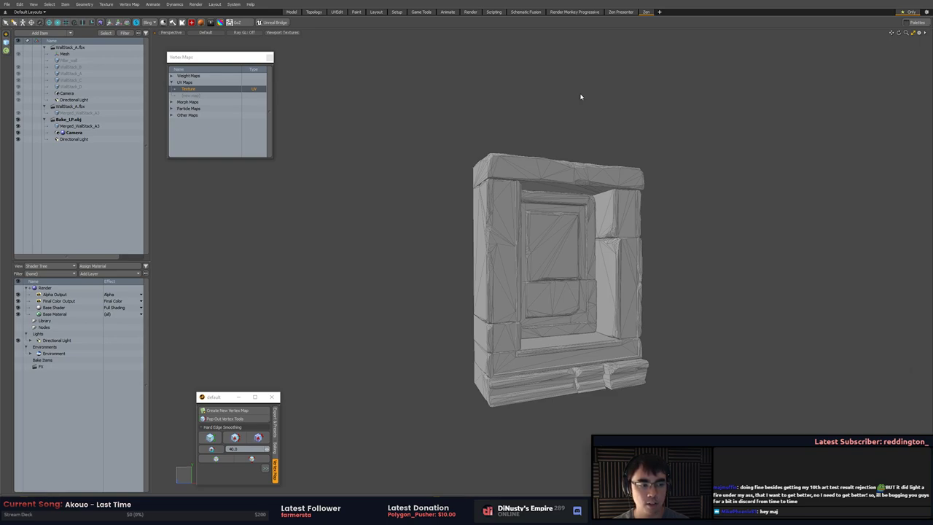
alt+drag(581, 93, 601, 113)
scroll(604, 122, up, 3)
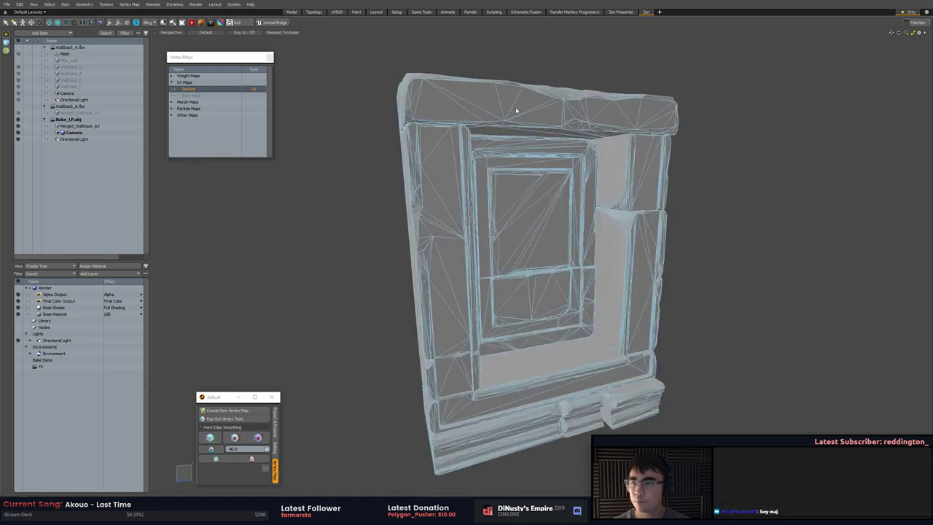
alt+shift+drag(360, 131, 370, 115)
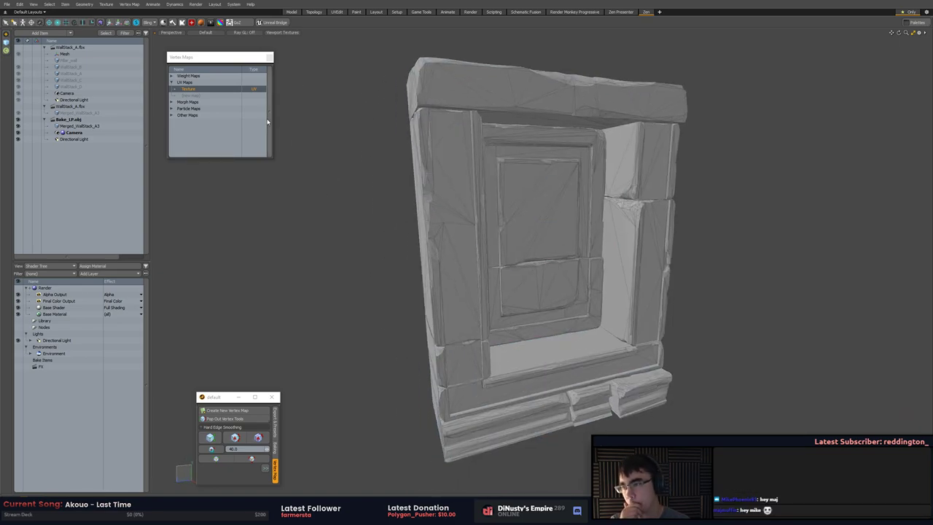
Close the Bake_LP.obj scene and show the merged wall mesh in the second WallStack_A.fbx scene
click(87, 80)
click(99, 126)
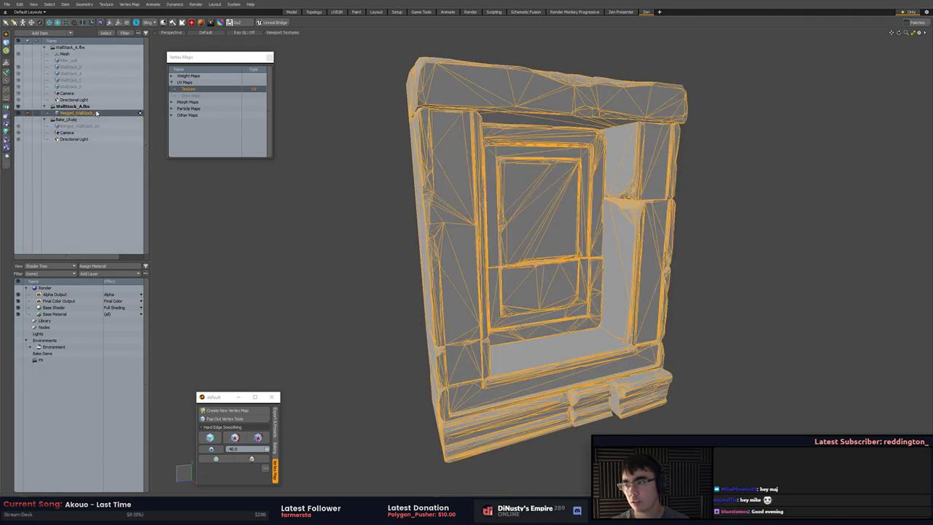
click(140, 119)
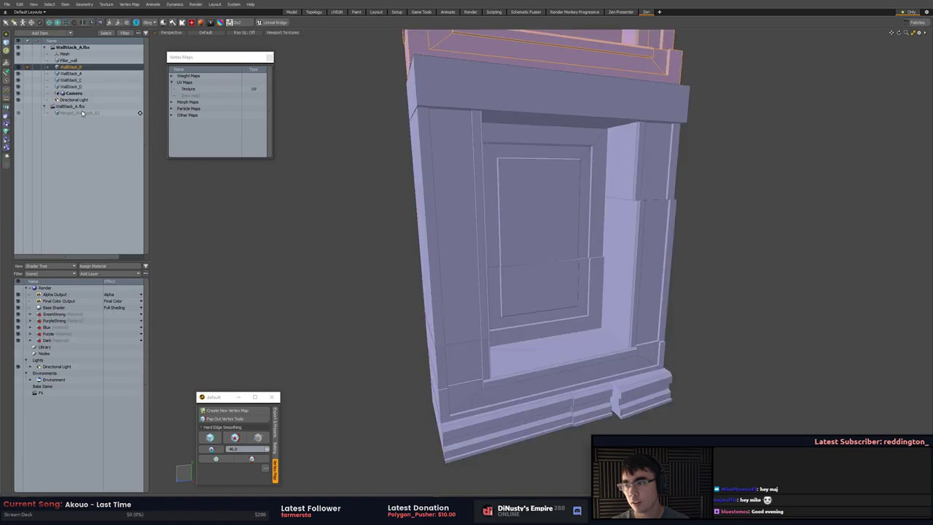
click(82, 112)
click(358, 167)
alt+drag(305, 170, 390, 192)
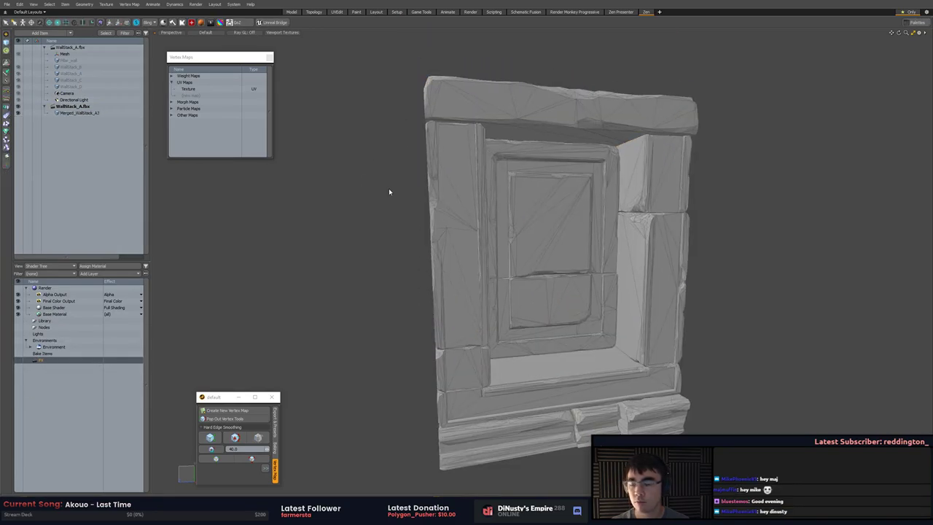
Load the scene WallStack_A_Low.lxo from the WallStack_A subfolder of Wall_Stack
click(7, 5)
click(30, 33)
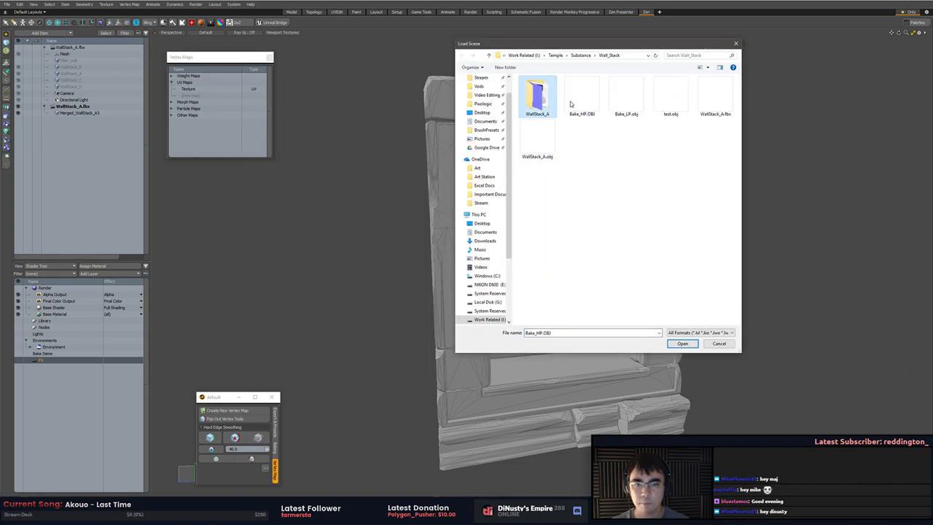
click(582, 56)
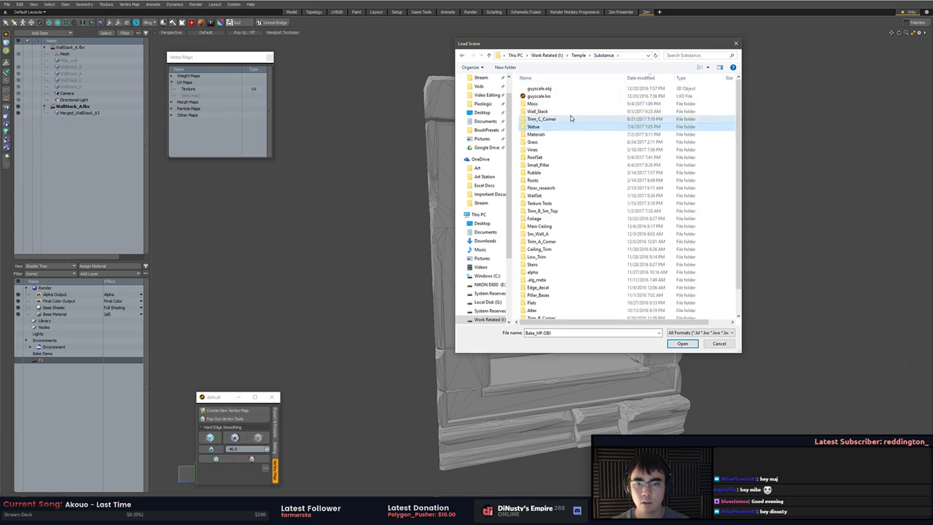
click(572, 111)
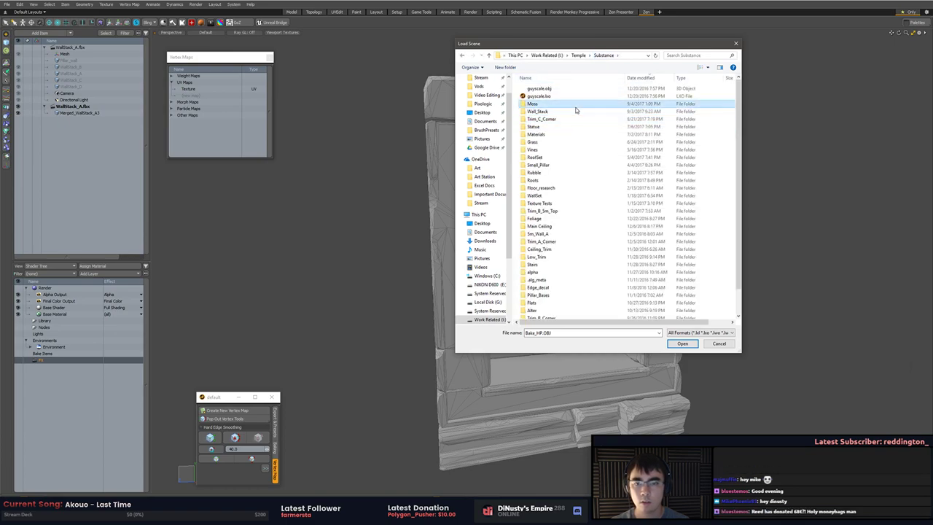
double_click(570, 111)
double_click(538, 96)
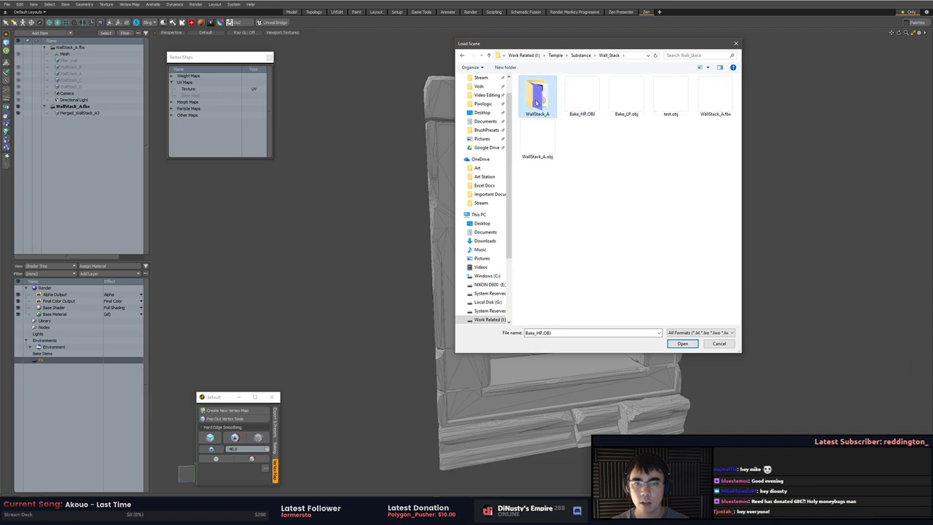
click(555, 120)
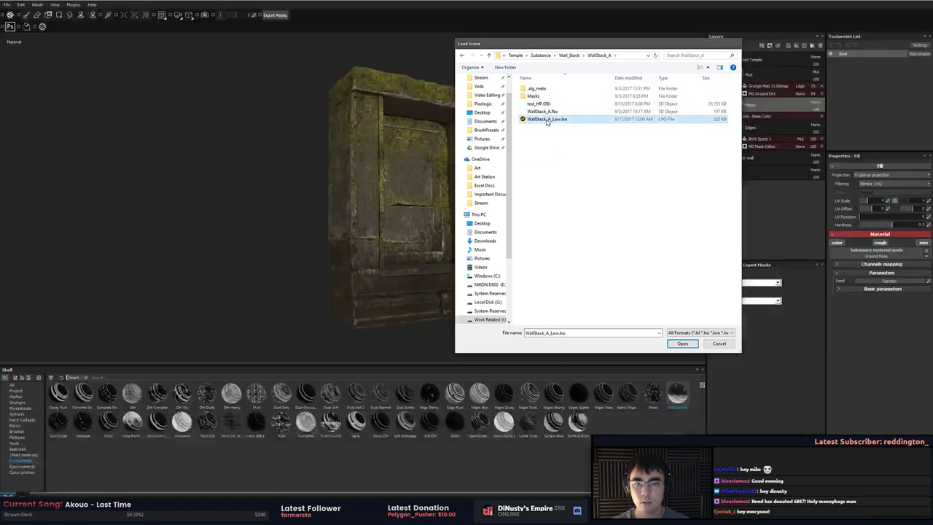
double_click(547, 120)
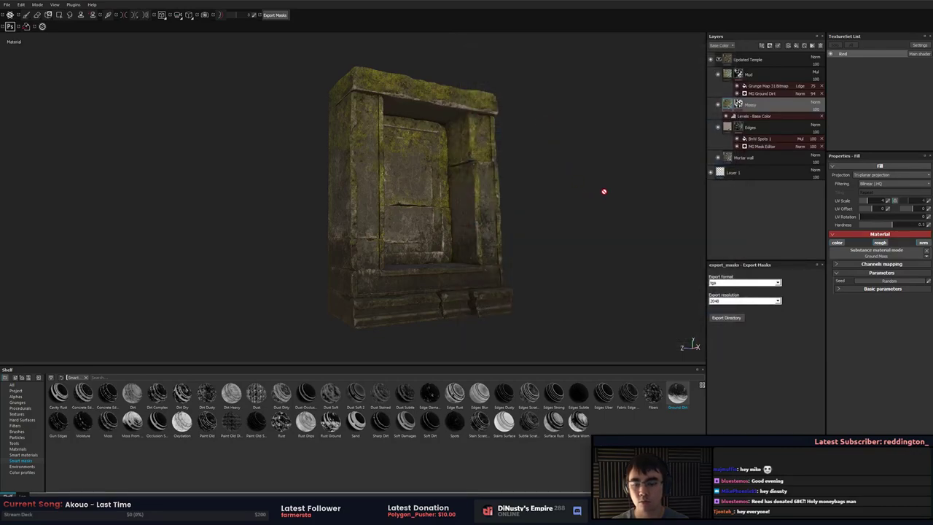
Switch back to Modo and examine how the coloured trim texture lies on the loaded low-poly wall
key(super)
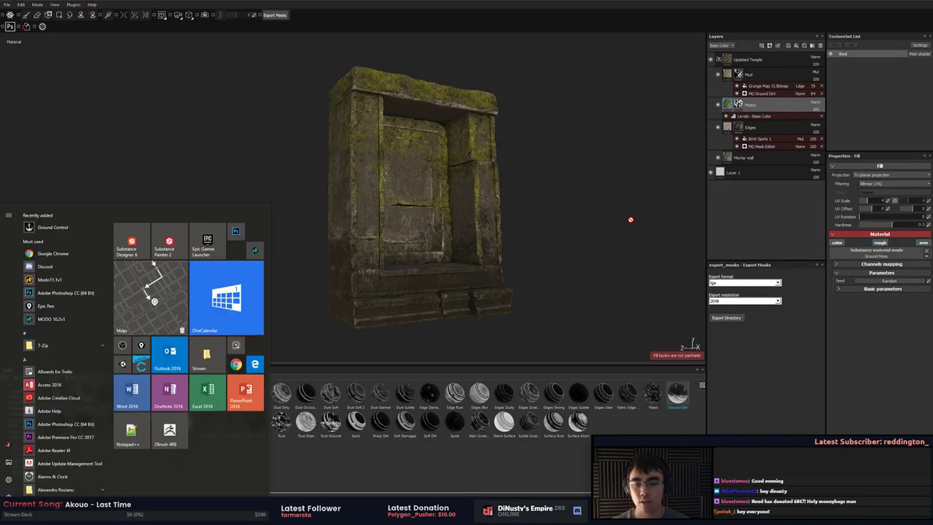
key(super)
click(138, 514)
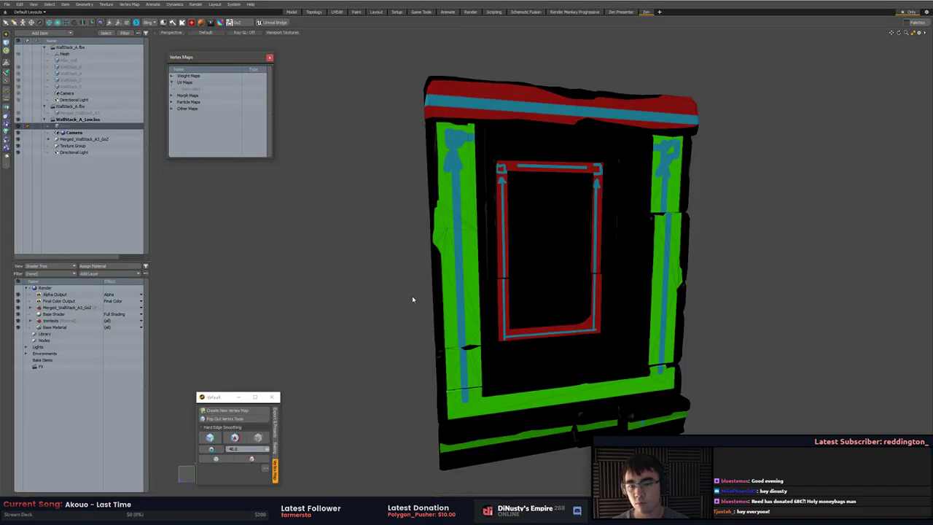
alt+drag(412, 299, 398, 329)
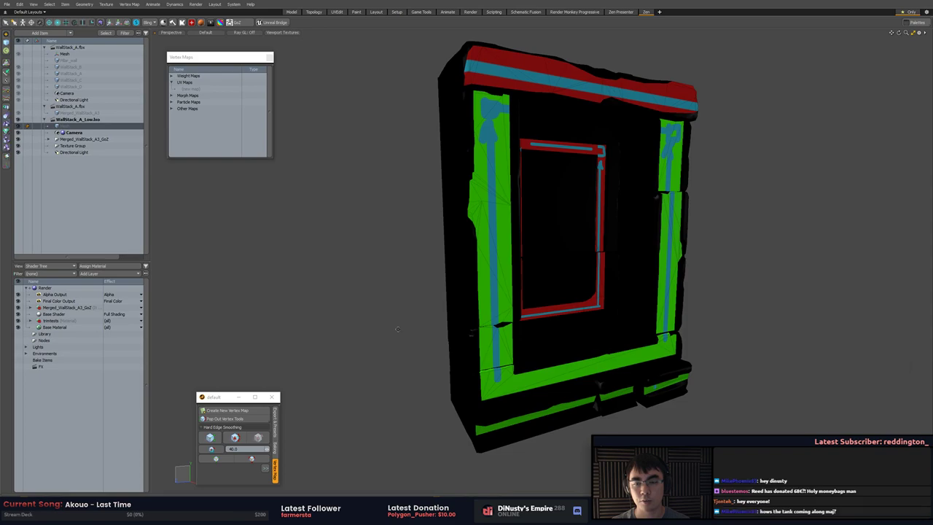
alt+shift+drag(541, 331, 541, 367)
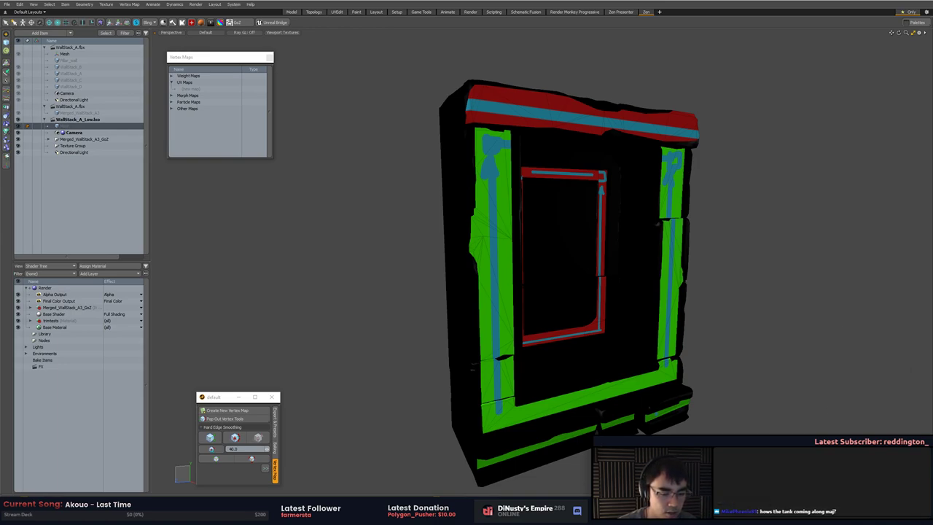
right_click(837, 383)
key(Escape)
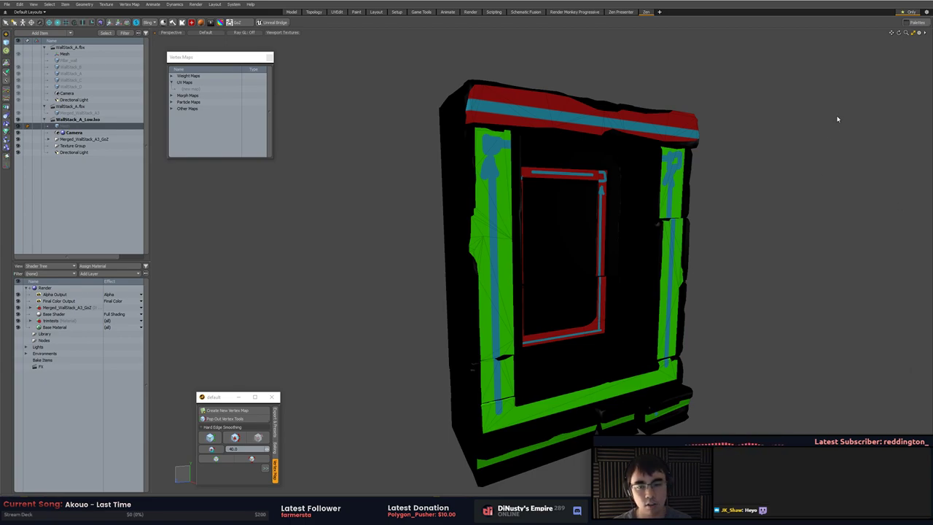
Select the merged GoZ wall mesh and open its UV0 map in the UV Editor to inspect the unwrapped layout
alt+drag(838, 119, 729, 221)
click(729, 218)
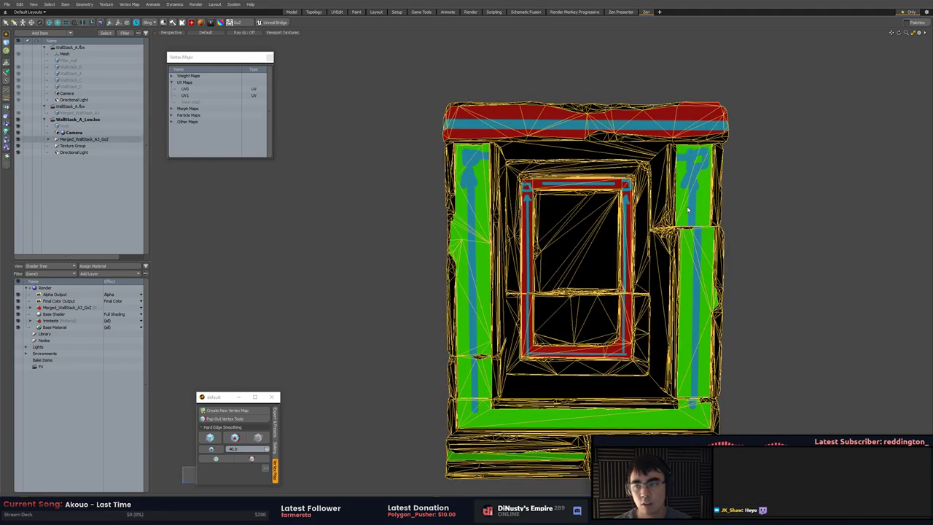
click(204, 102)
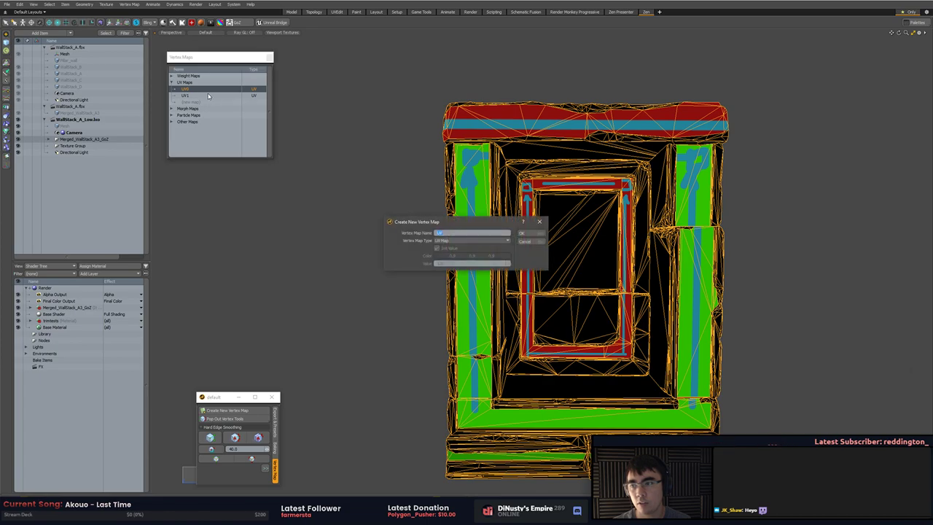
click(526, 243)
double_click(204, 90)
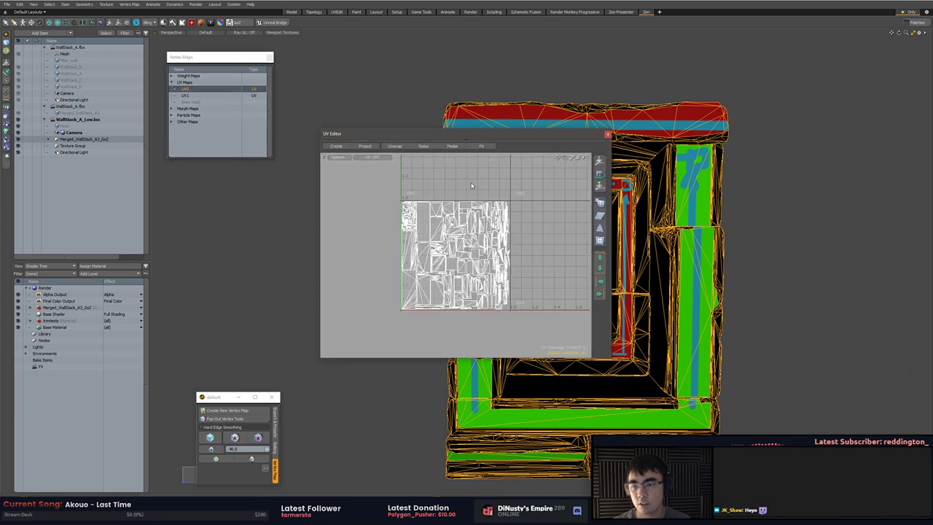
scroll(459, 245, up, 4)
scroll(408, 232, down, 4)
alt+drag(441, 227, 463, 227)
scroll(489, 225, up, 1)
scroll(501, 221, down, 2)
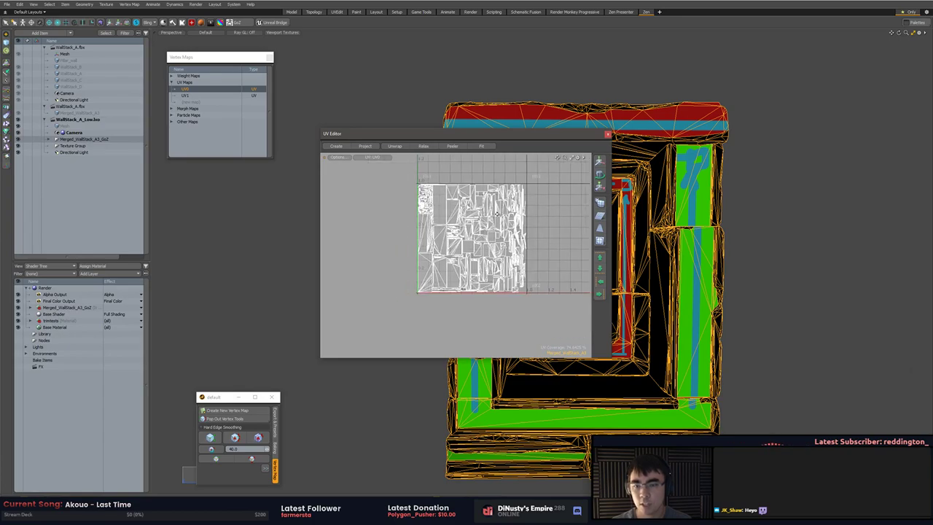
Switch the UV Editor from the UV0 map to UV1 and inspect how its islands are laid out
scroll(501, 221, up, 4)
scroll(501, 221, down, 2)
click(211, 97)
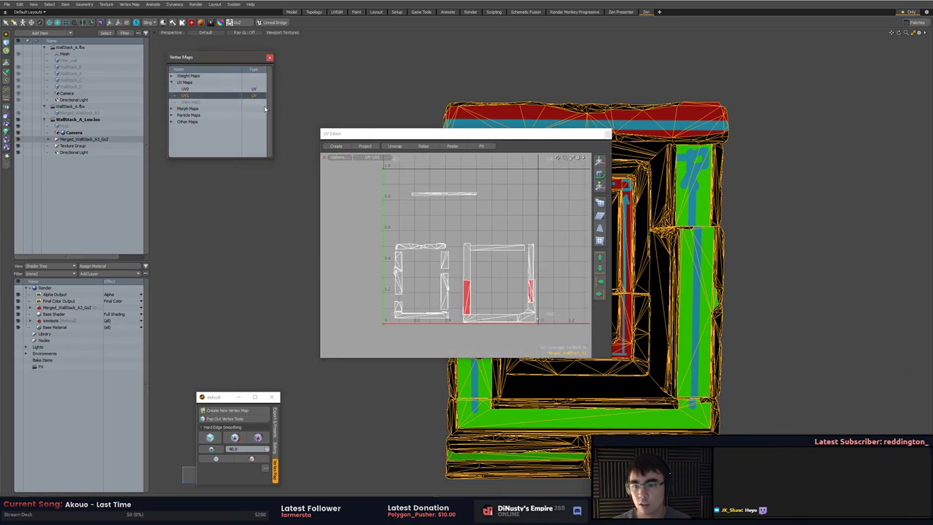
alt+drag(479, 231, 485, 213)
scroll(494, 227, up, 4)
scroll(498, 217, down, 2)
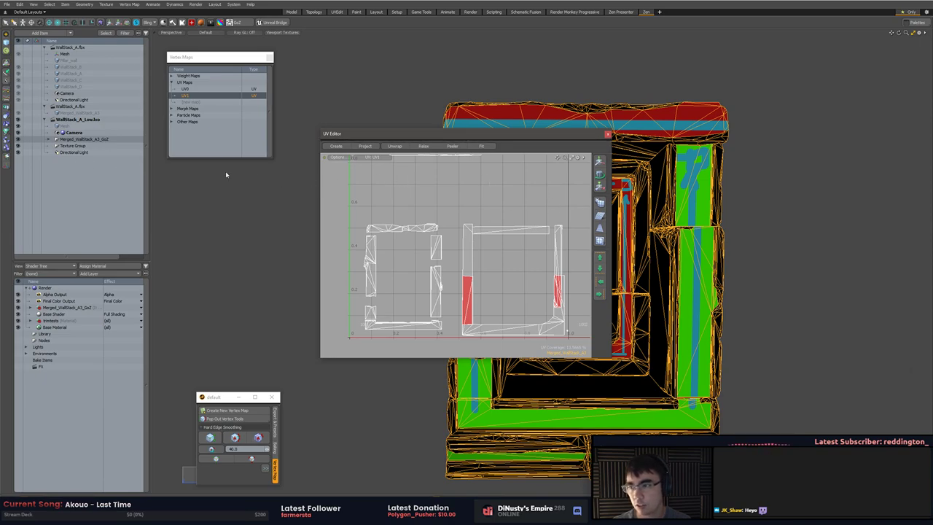
Move and shrink the UV Editor window clear of the wall and compare the full UV1 layout with the coloured model
click(79, 146)
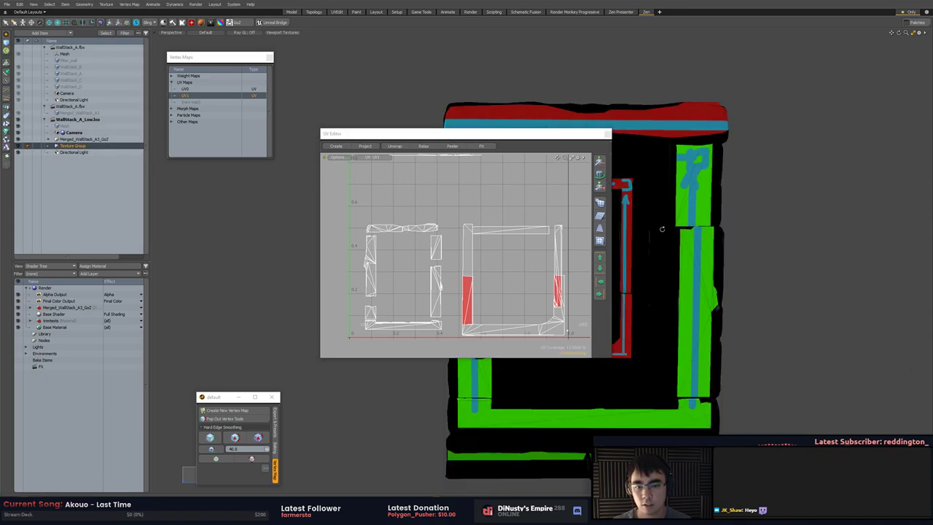
alt+drag(662, 229, 729, 233)
drag(530, 135, 419, 185)
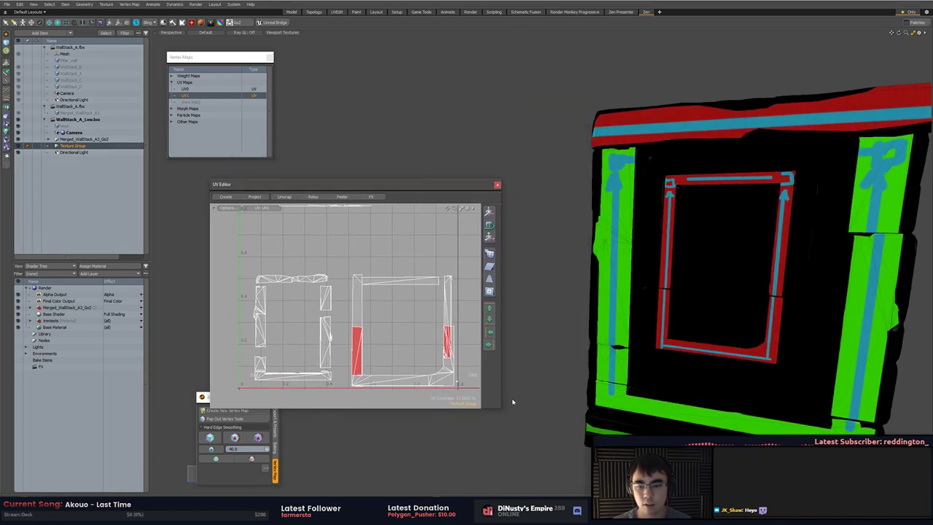
drag(501, 409, 382, 369)
alt+drag(554, 272, 461, 122)
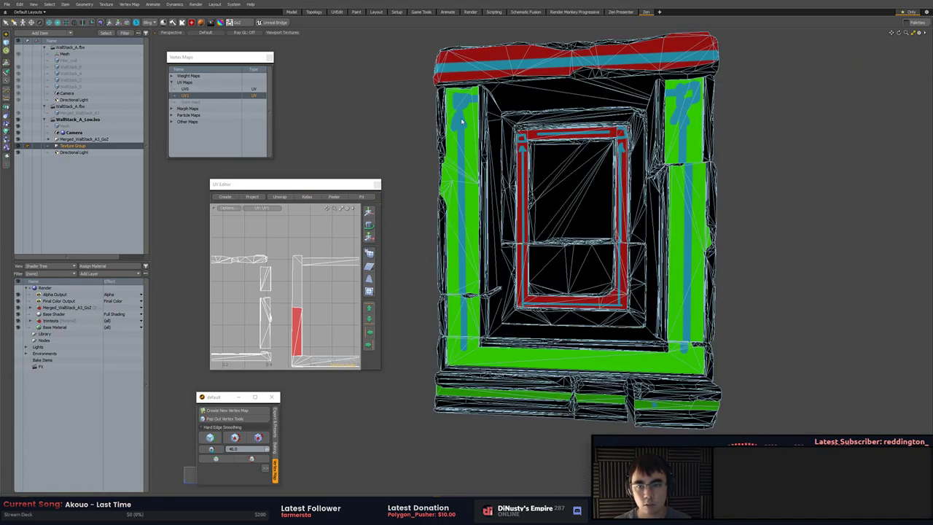
click(808, 254)
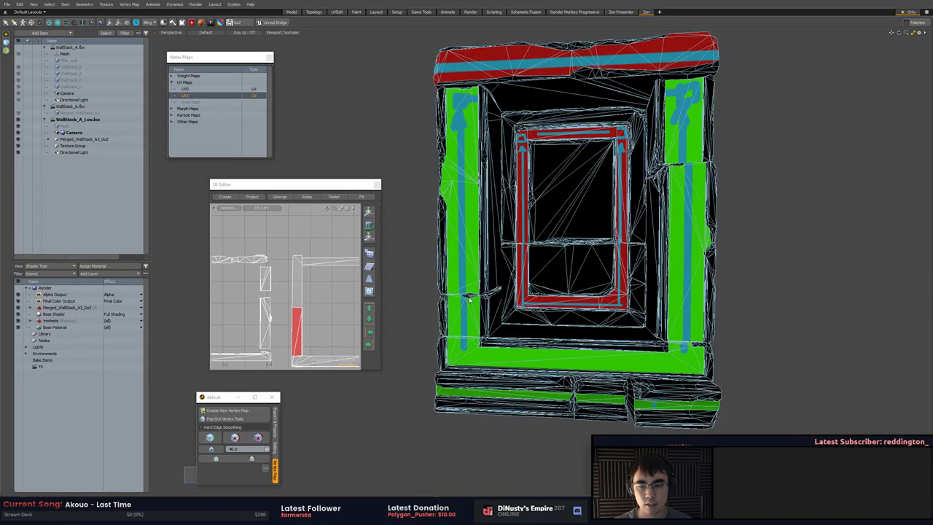
scroll(282, 259, down, 5)
scroll(285, 244, up, 5)
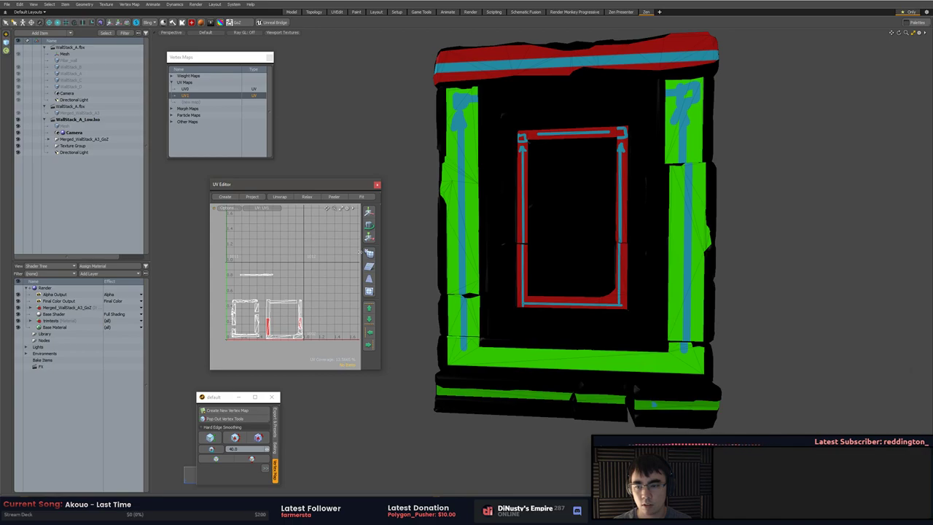
scroll(330, 265, down, 2)
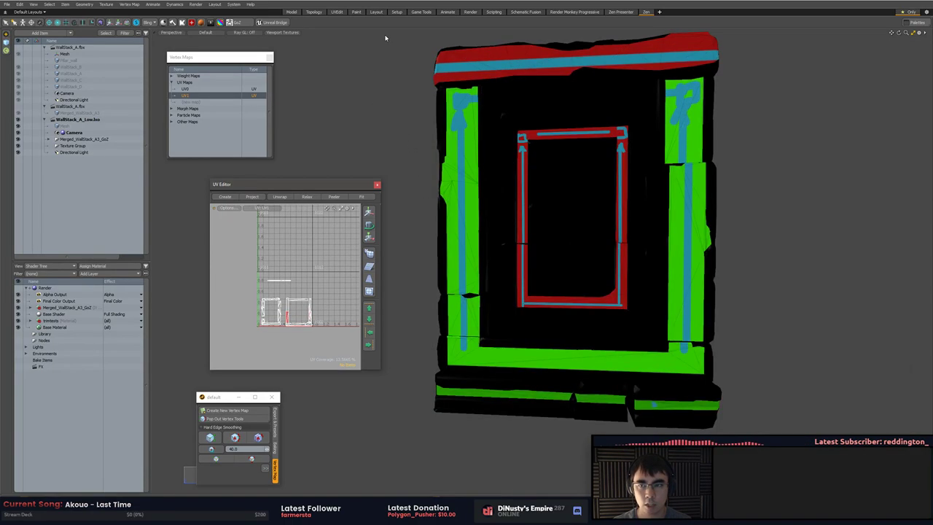
Switch to the UVEdit layout, close the floating UV Editor, and frame the UV1 map beside the front of the wall
click(314, 13)
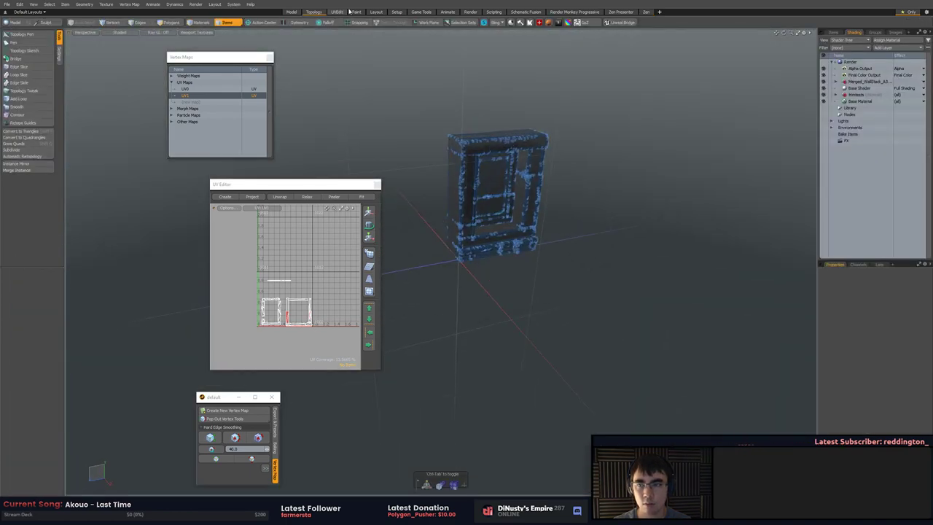
click(337, 11)
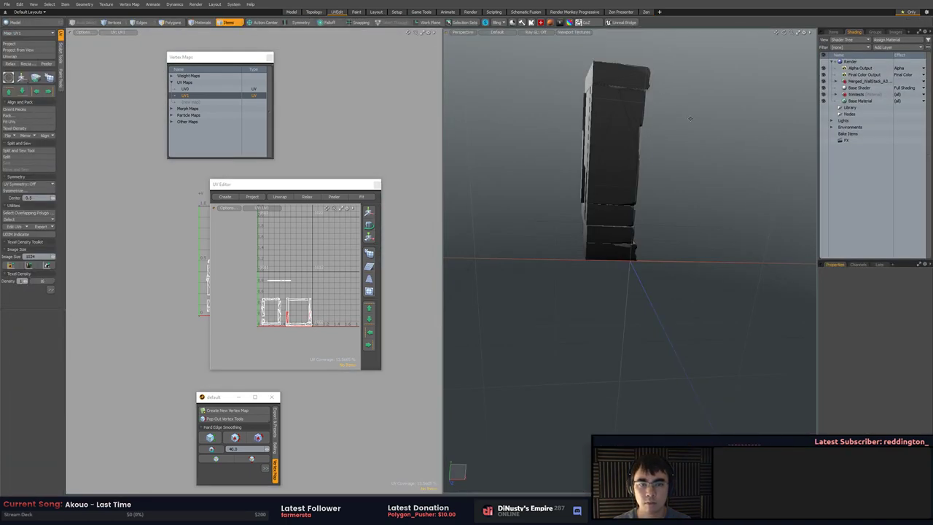
alt+drag(690, 118, 606, 182)
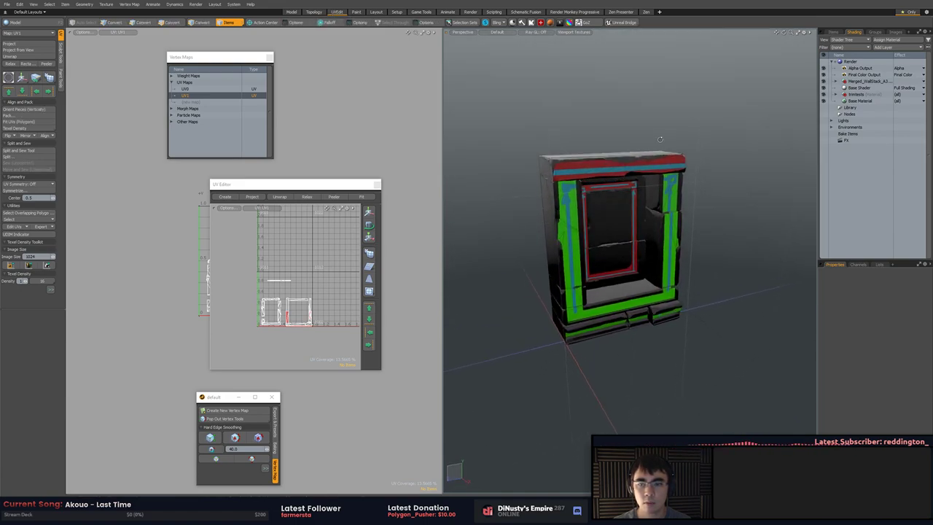
click(378, 187)
ctrl+alt+drag(318, 198, 355, 226)
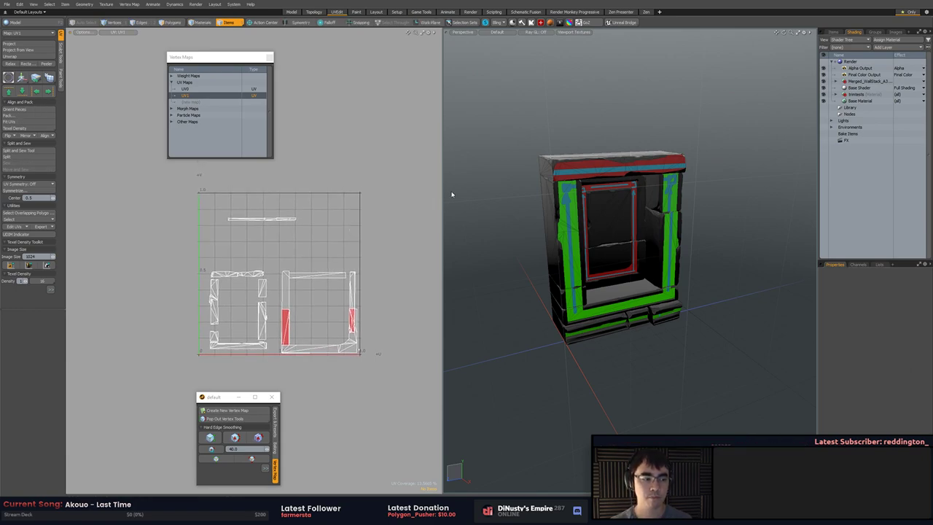
alt+drag(335, 277, 321, 294)
ctrl+alt+drag(322, 295, 347, 295)
mouse_move(598, 313)
alt+mouse_down()
mouse_move(584, 281)
mouse_move(571, 313)
mouse_move(594, 191)
mouse_move(541, 205)
mouse_move(606, 181)
alt+mouse_up()
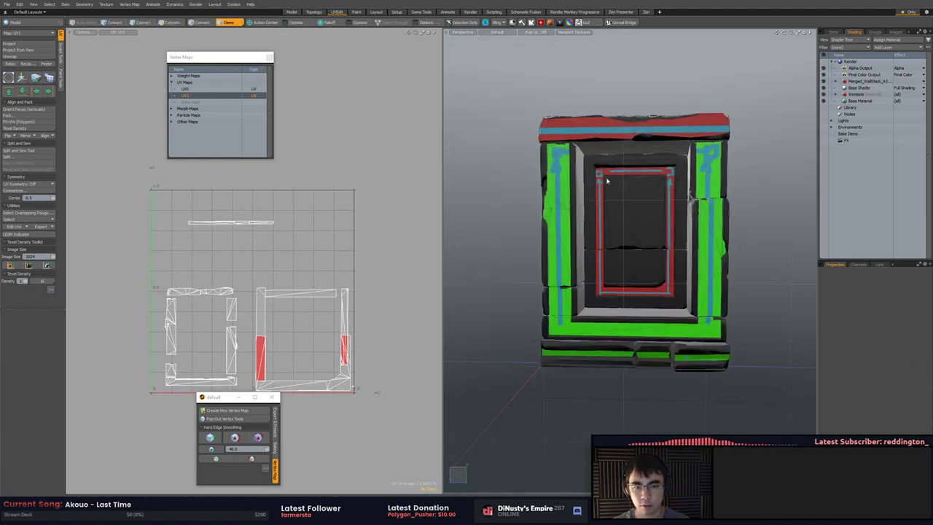
alt+shift+drag(674, 243, 705, 243)
alt+drag(318, 258, 333, 252)
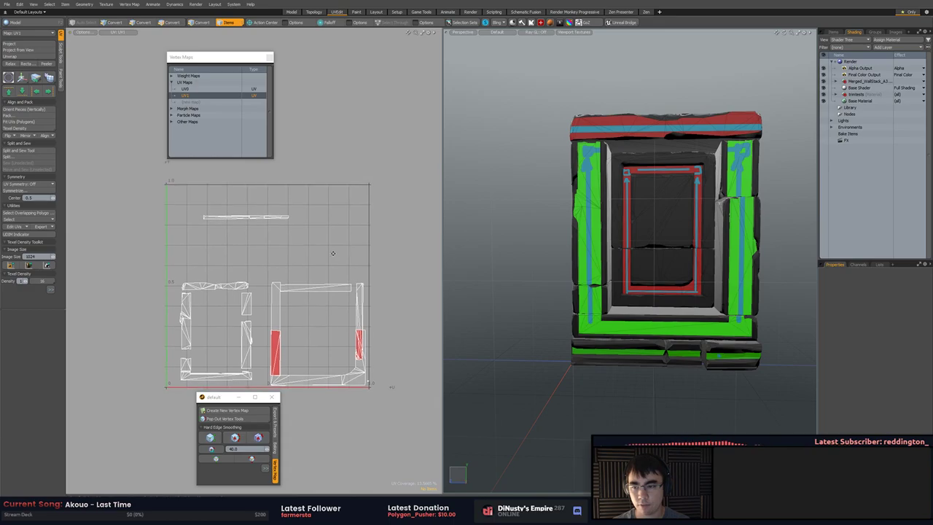
Open the Trimblockout_texture image in an enlarged Image Viewer to examine its trim strips and frame sections
click(896, 32)
double_click(849, 60)
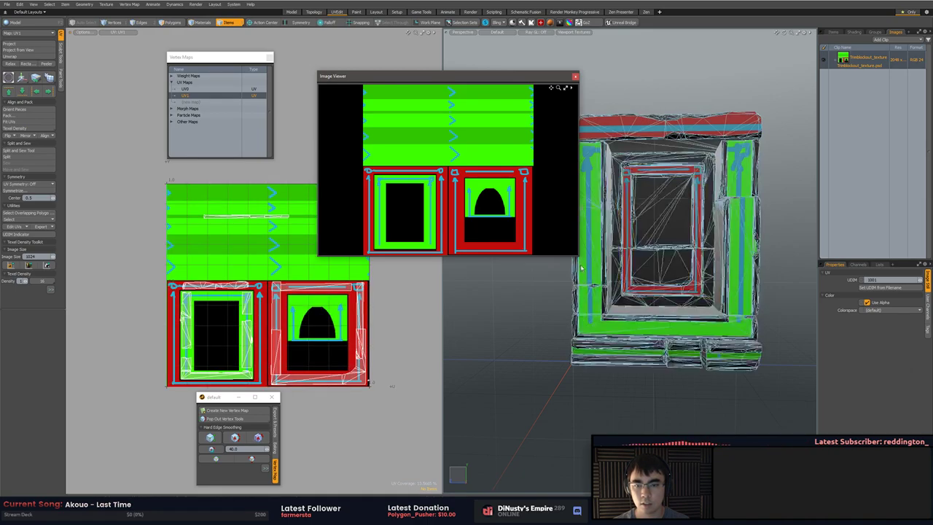
drag(579, 257, 604, 368)
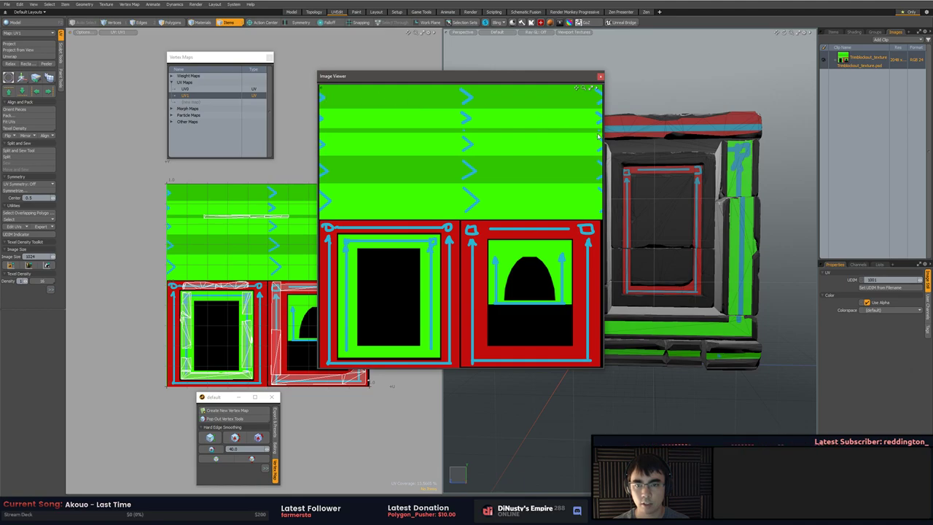
drag(605, 133, 741, 144)
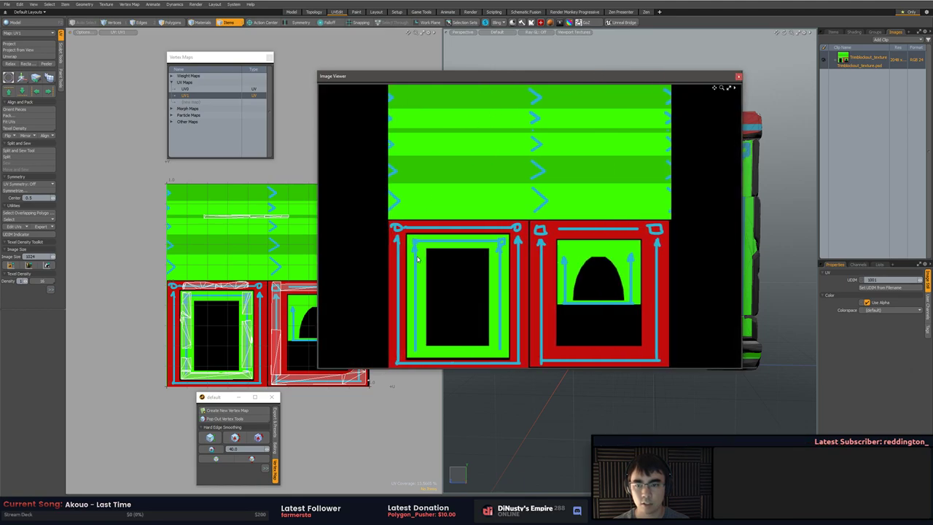
drag(491, 76, 486, 73)
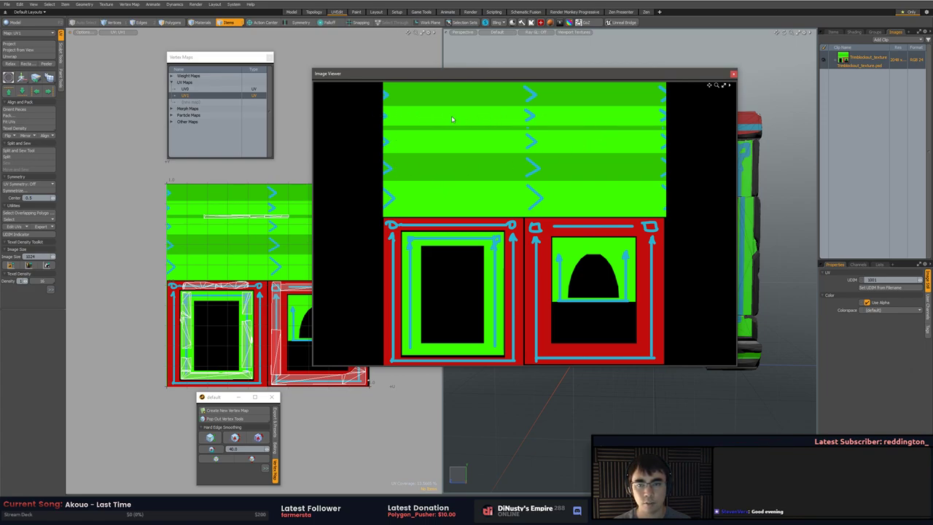
Close the Image Viewer and the Vertex Maps window to clear the view of the textured UVs and wall
click(733, 73)
alt+drag(569, 84, 611, 86)
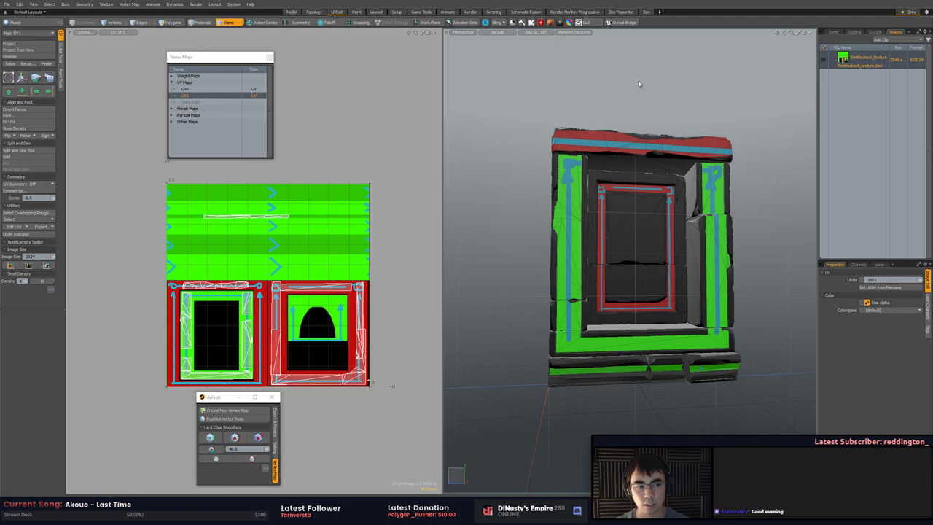
click(269, 58)
alt+drag(501, 112, 518, 135)
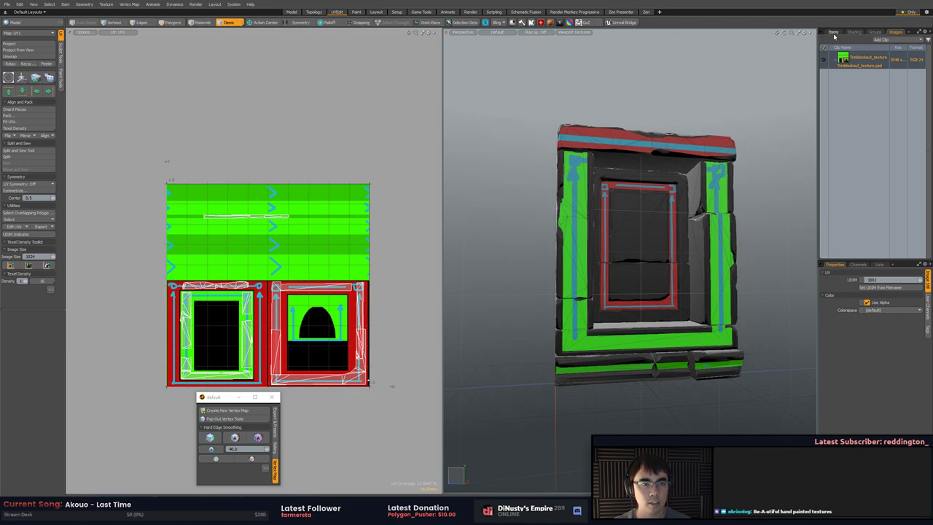
Show the scene's item list, return to the Zen layout, and reposition the floating vertex map tools window
click(834, 34)
alt+drag(663, 80, 596, 324)
scroll(596, 323, down, 3)
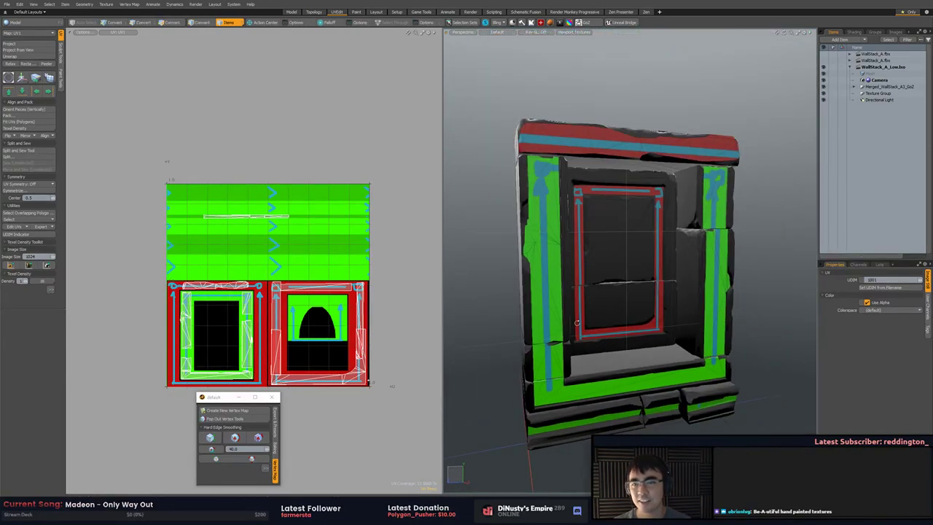
click(291, 12)
alt+drag(601, 174, 718, 182)
drag(229, 398, 209, 372)
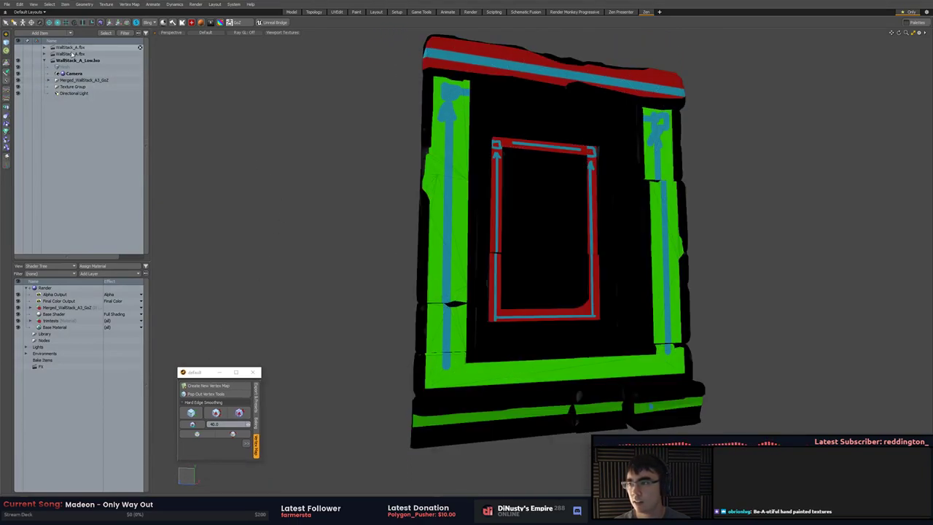
Open the recently used scene Bulb.lxo
click(7, 4)
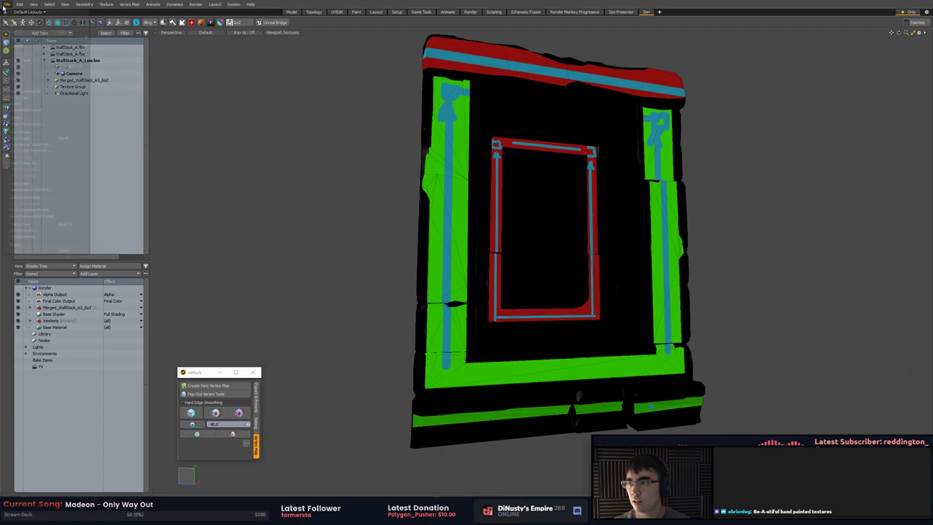
mouse_move(44, 37)
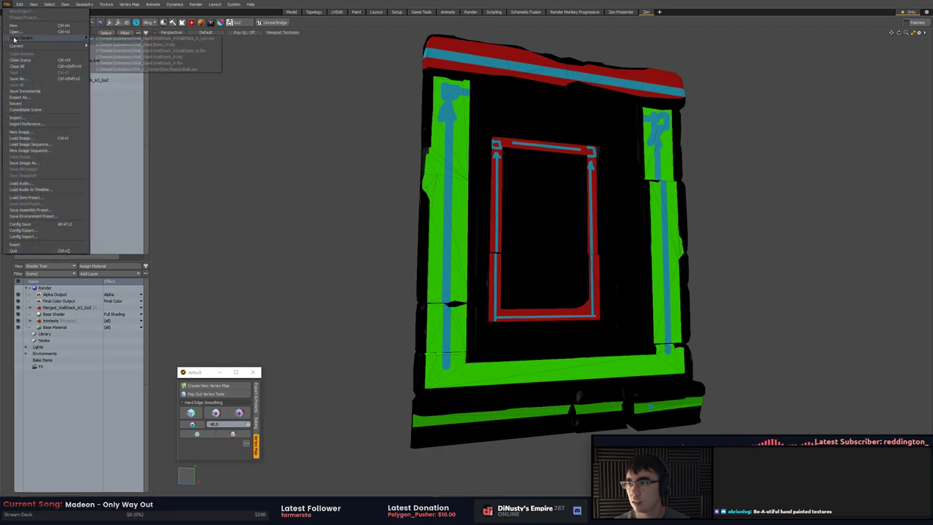
click(144, 70)
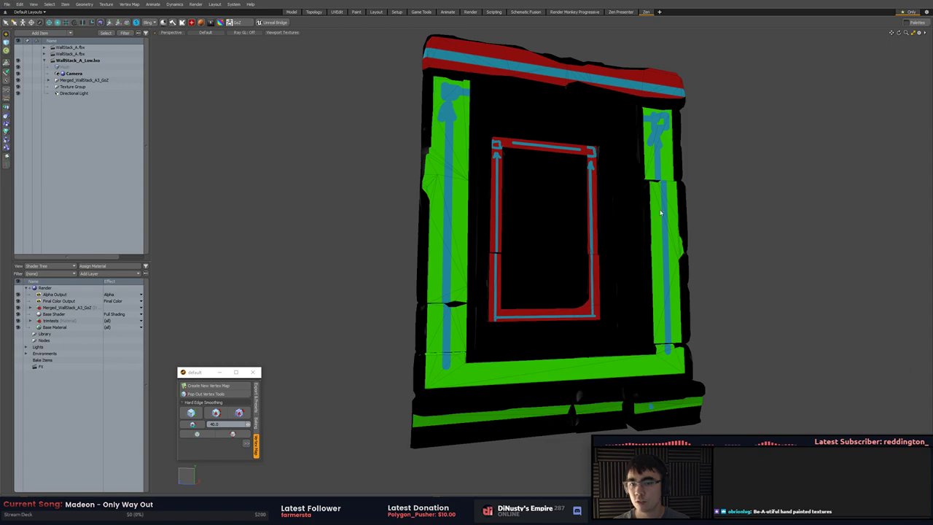
click(740, 177)
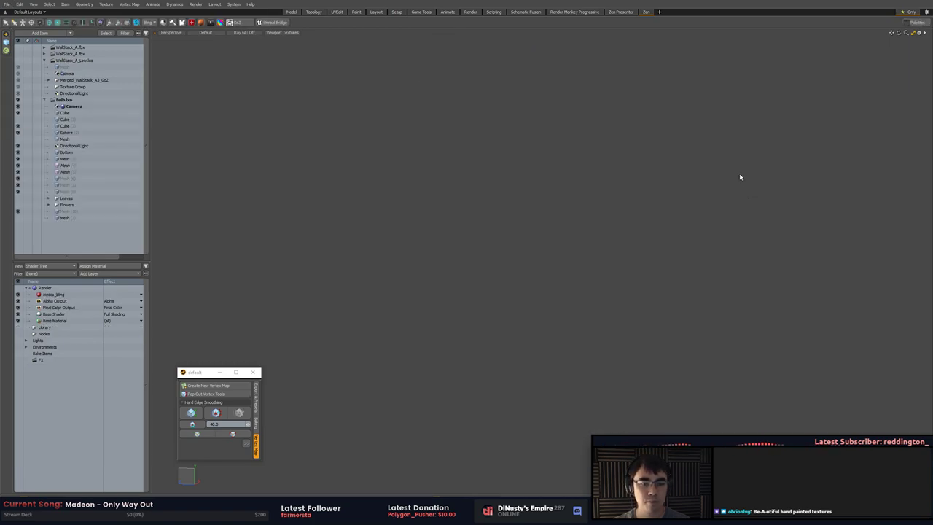
Fit the ornamental trim in the viewport and view it from the top and front
key(a)
alt+drag(698, 233, 727, 215)
key(KP_1)
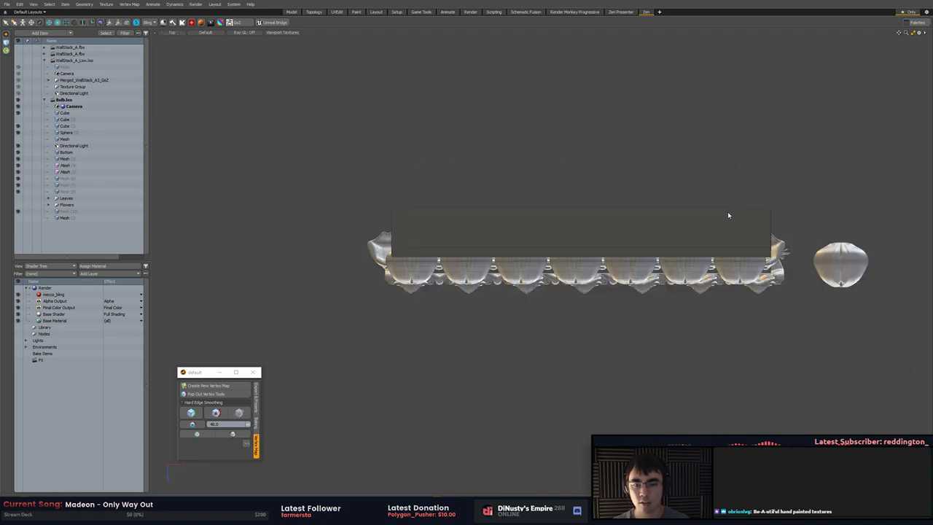
key(KP_2)
scroll(622, 143, down, 5)
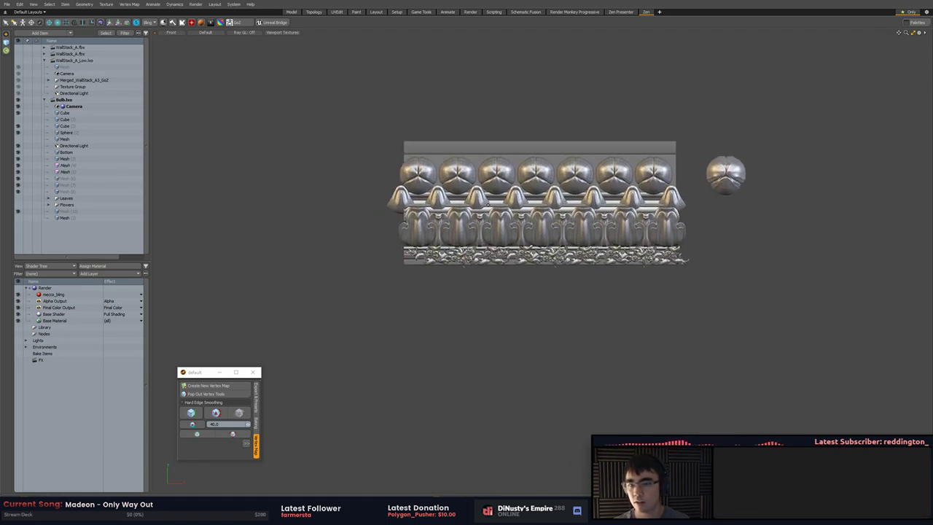
click(555, 239)
click(358, 157)
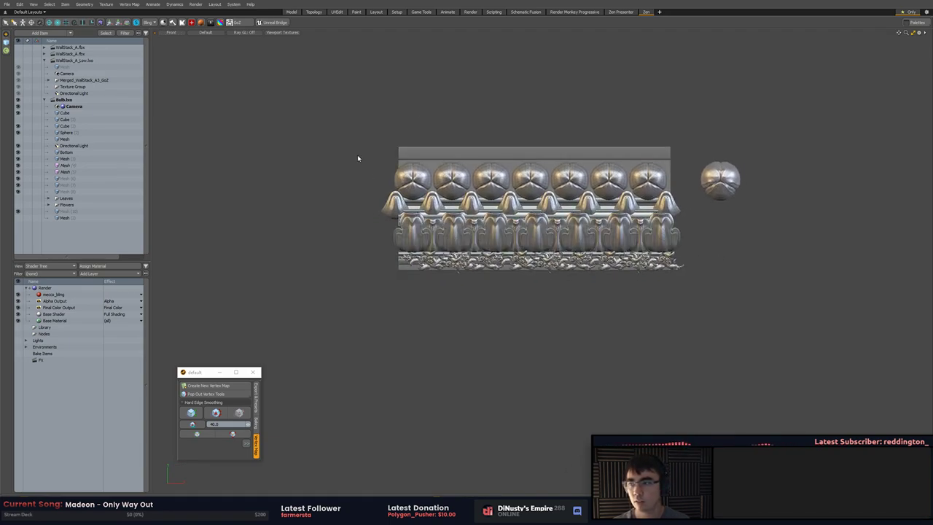
click(134, 87)
key(shift+h)
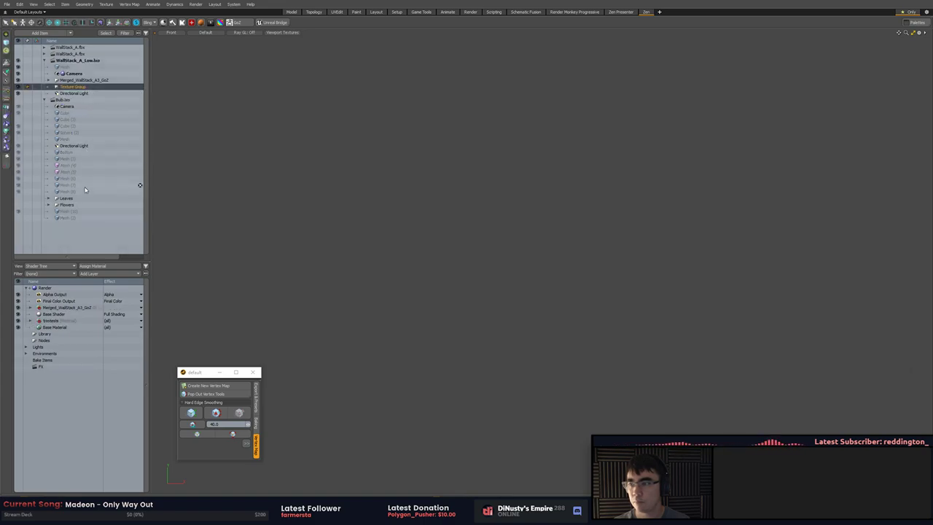
key(u)
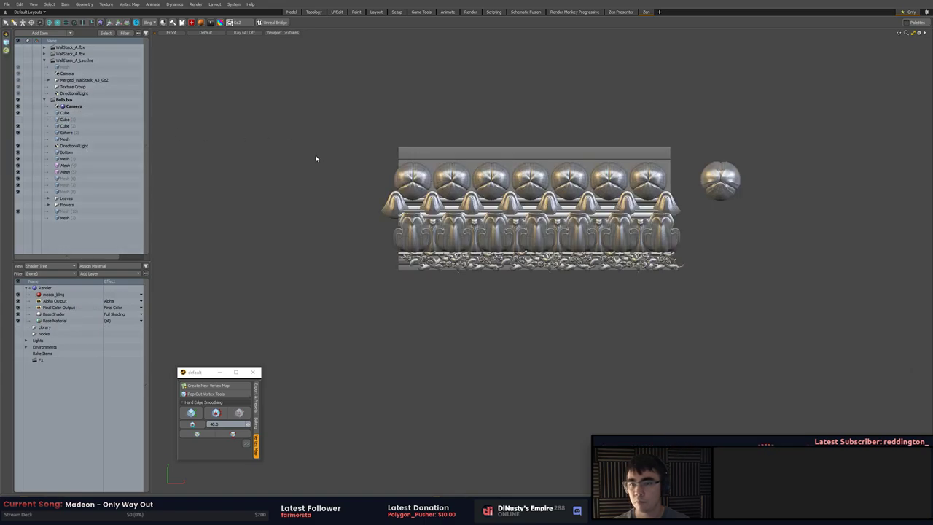
Examine the lower rows of the trim up close and select the floral Bottom mesh
click(469, 208)
click(451, 251)
click(449, 289)
ctrl+alt+drag(427, 250, 610, 281)
click(542, 271)
click(494, 286)
click(611, 281)
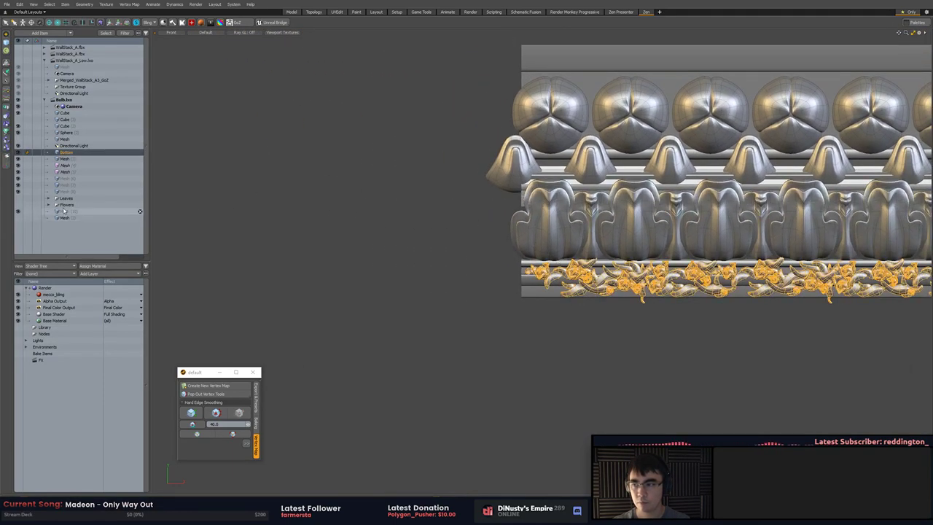
Locate the separate flower model away from the trim and select its leaves for inspection
ctrl+alt+drag(312, 182, 184, 188)
alt+shift+drag(185, 189, 355, 211)
click(354, 211)
alt+shift+drag(294, 219, 432, 219)
scroll(432, 219, up, 5)
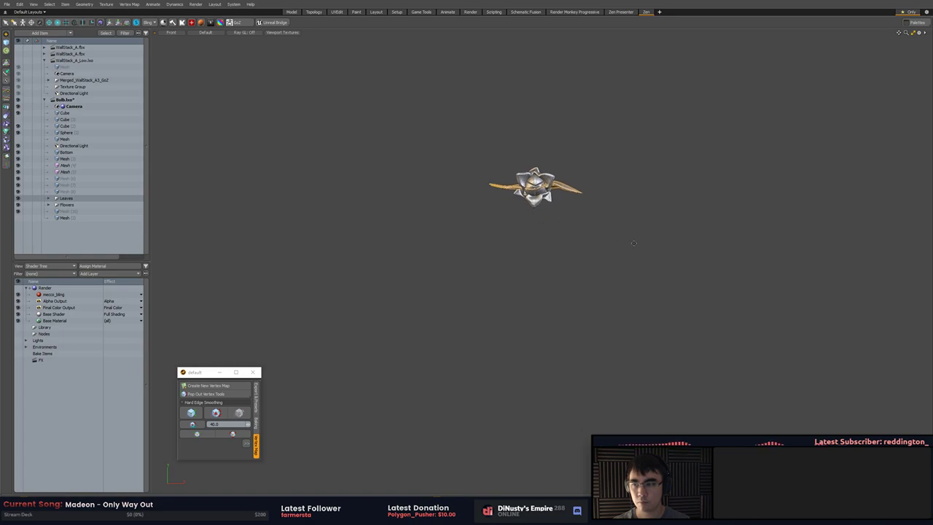
Return to the trim, inspect its floral strip along the lower edge, and select that Bottom mesh again
alt+shift+drag(633, 243, 169, 215)
alt+shift+drag(678, 262, 500, 232)
scroll(499, 232, up, 3)
alt+shift+drag(795, 320, 531, 277)
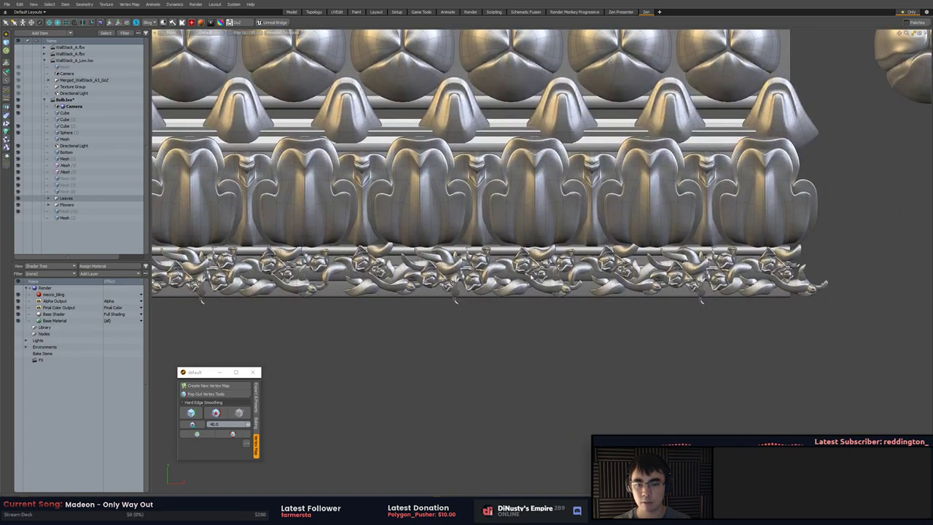
alt+shift+drag(431, 292, 638, 283)
click(480, 261)
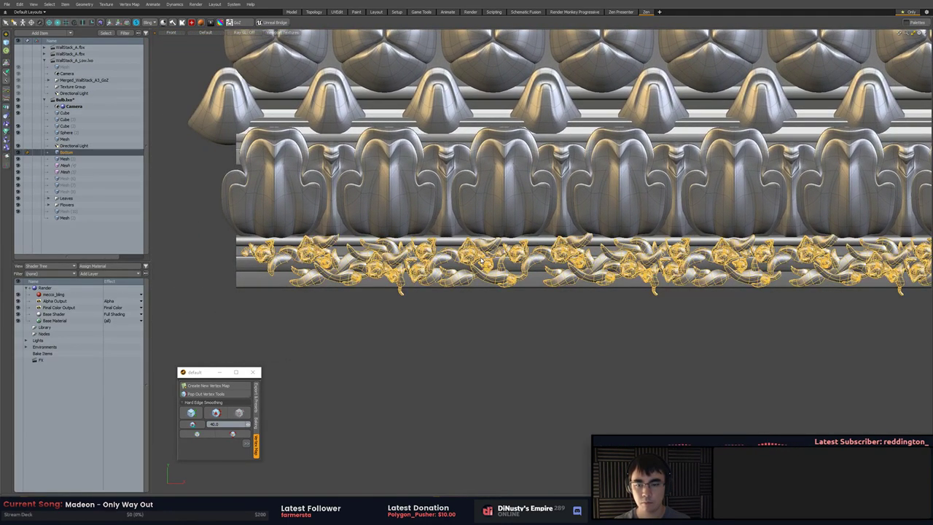
Select all polygons of the floral strip and the flat moulding behind it along the trim's lower edge
shift+click(403, 284)
key(3)
scroll(437, 299, down, 1)
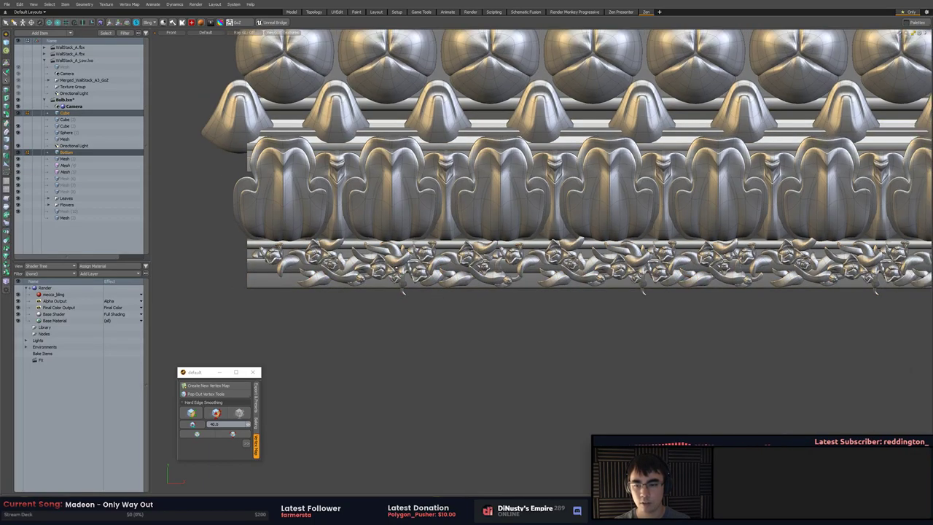
click(398, 266)
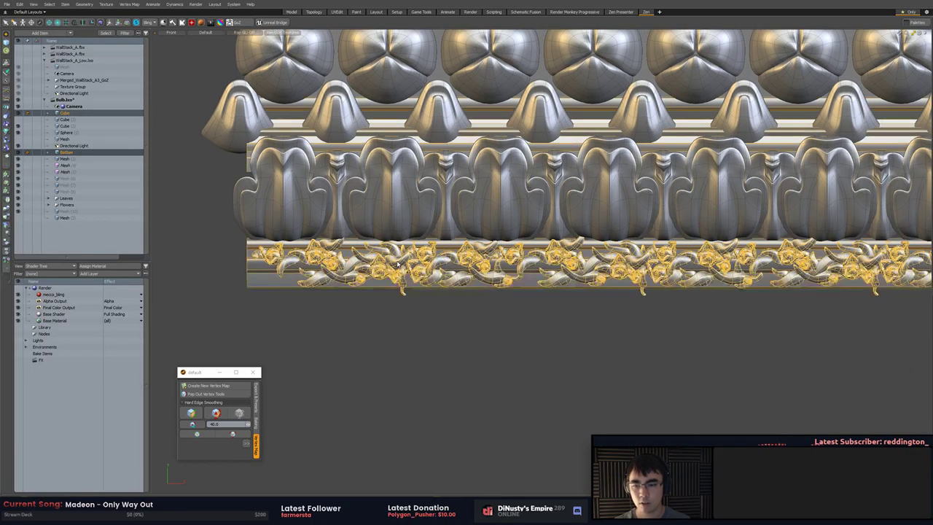
click(453, 308)
alt+shift+drag(506, 307, 481, 309)
scroll(417, 291, down, 3)
right_drag(259, 264, 841, 272)
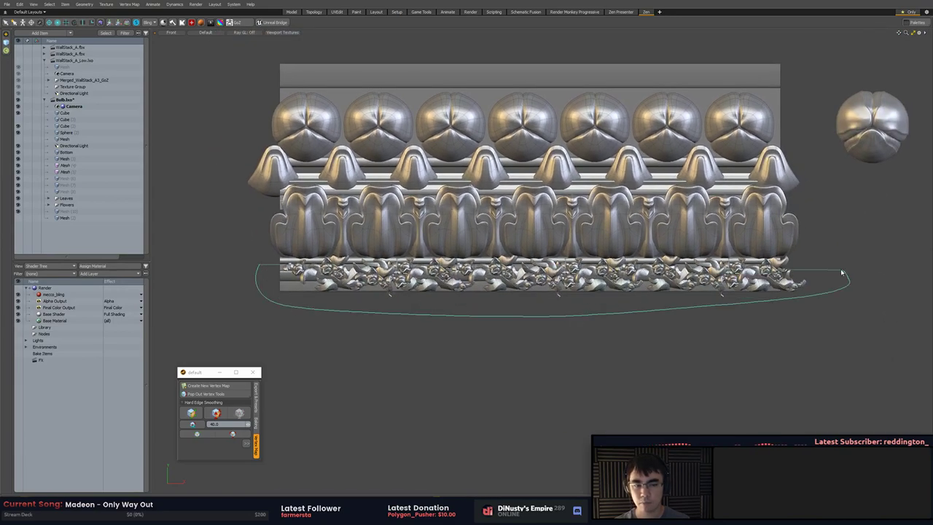
right_drag(259, 277, 257, 280)
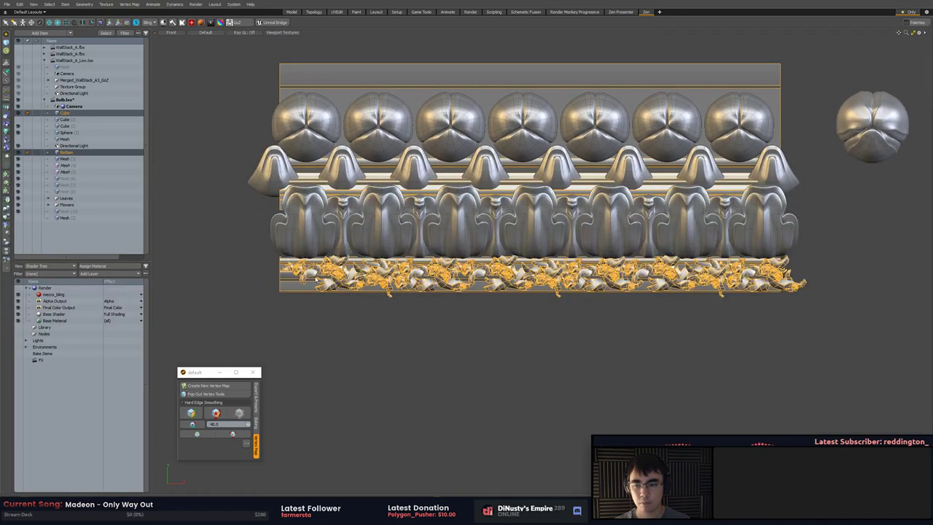
key(3)
mouse_move(250, 316)
right_down()
mouse_move(550, 338)
mouse_move(151, 271)
mouse_move(250, 317)
right_up()
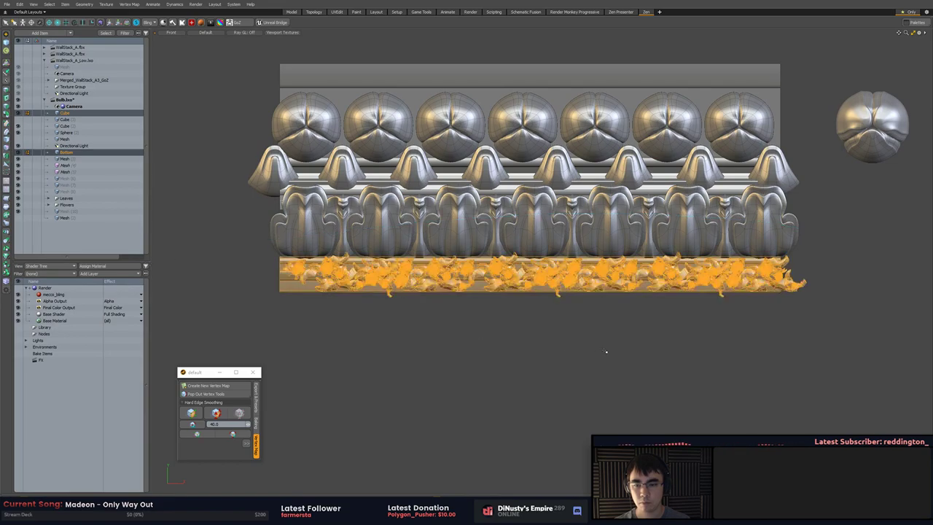
alt+shift+drag(604, 350, 562, 334)
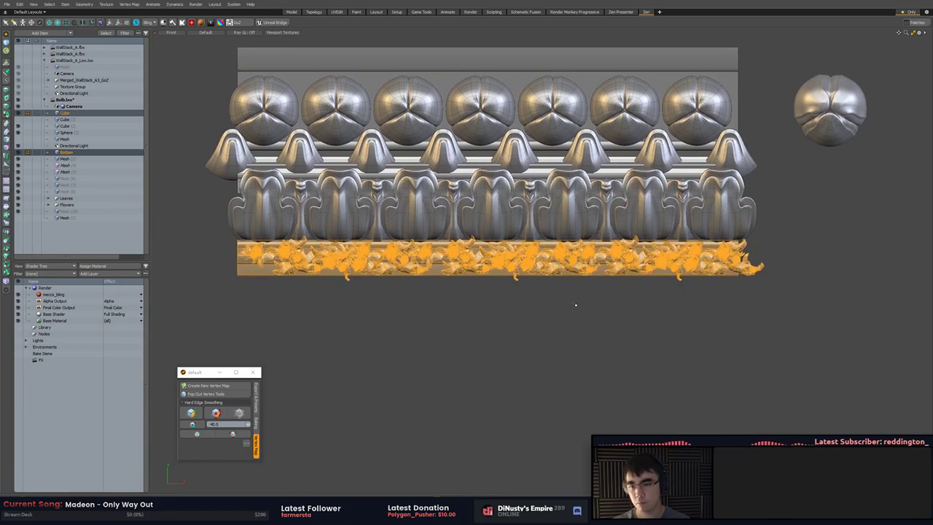
Copy the selected floral strip and moulding polygons into a new scene and fit them in view
key(ctrl+n)
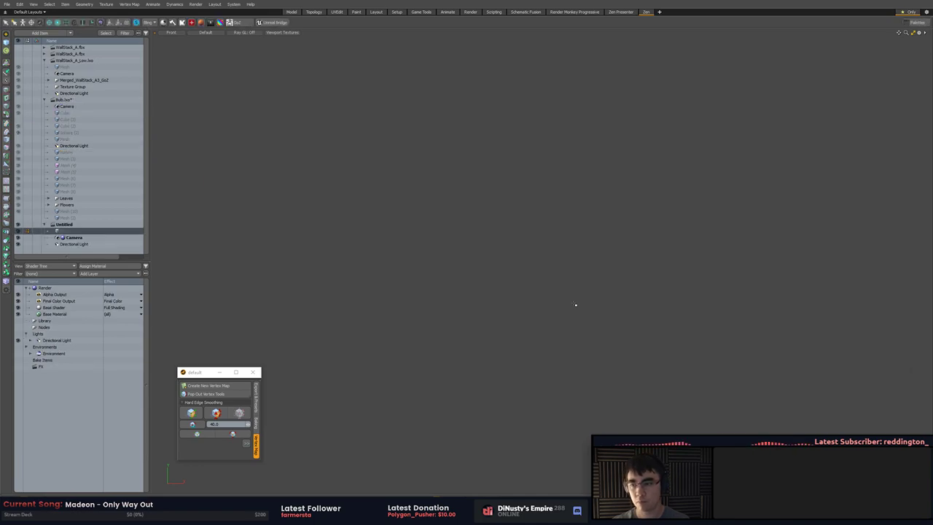
key(ctrl+v)
click(520, 269)
scroll(518, 277, up, 3)
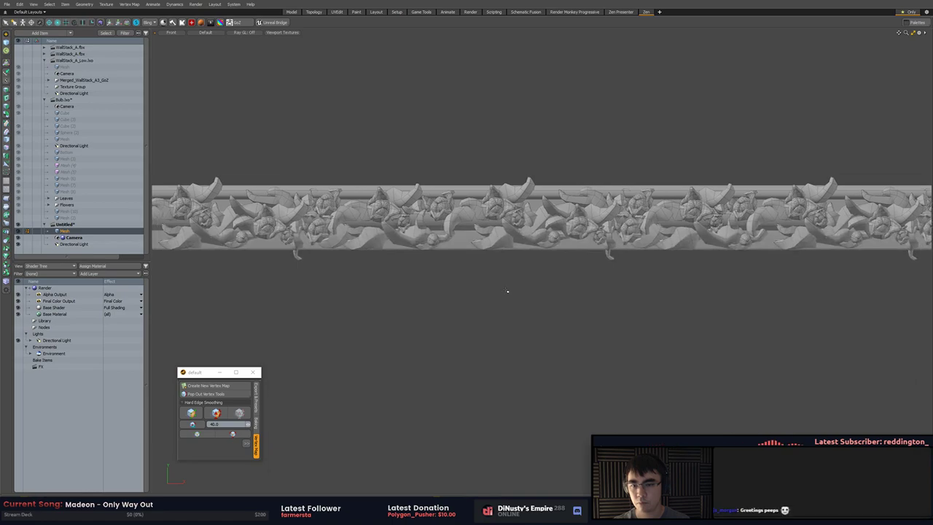
key(KP_Decimal)
key(a)
alt+drag(508, 291, 562, 297)
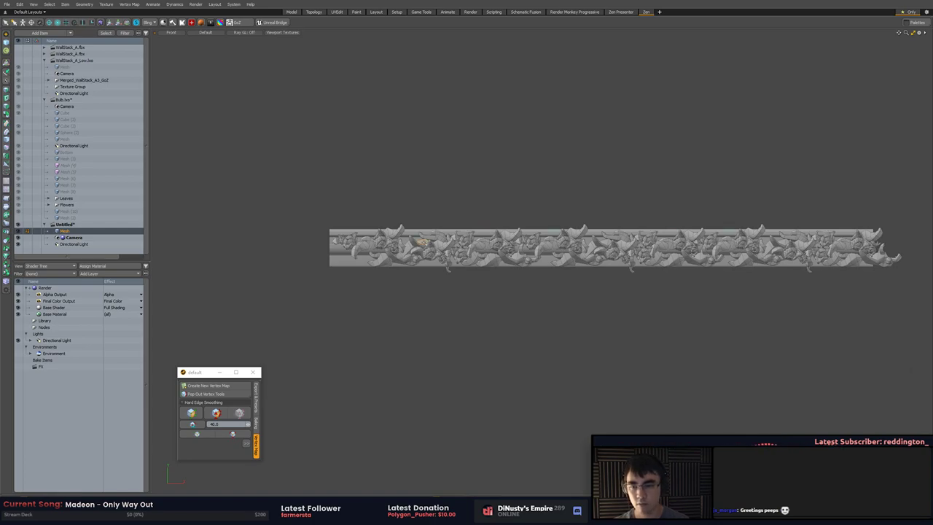
Cut the backing moulding polygons out of the floral mesh and paste them into a new Mesh item
key(5)
key(Tab)
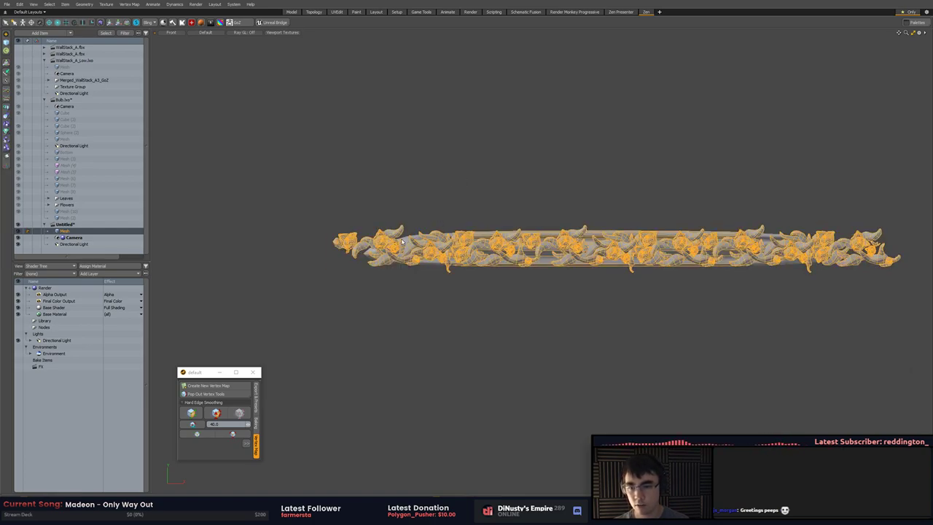
key(Tab)
key(3)
double_click(346, 259)
key(Delete)
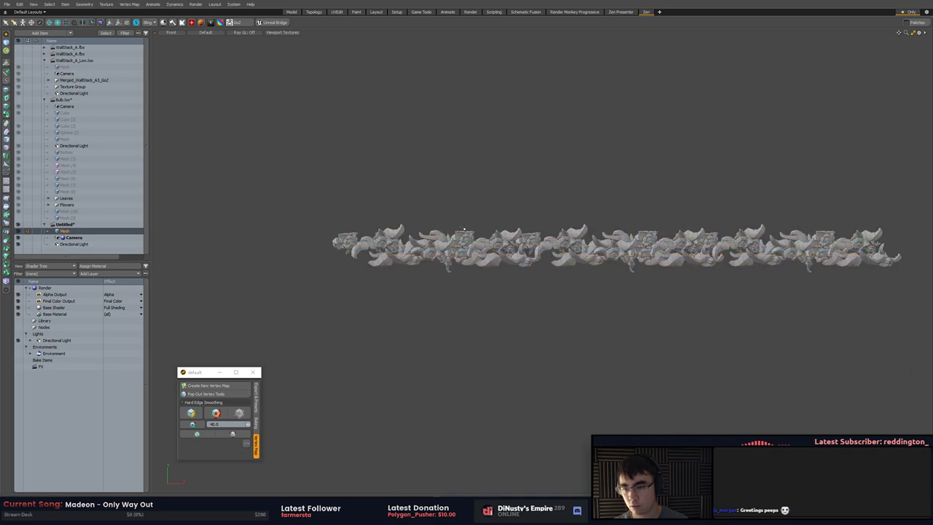
key(shift+n)
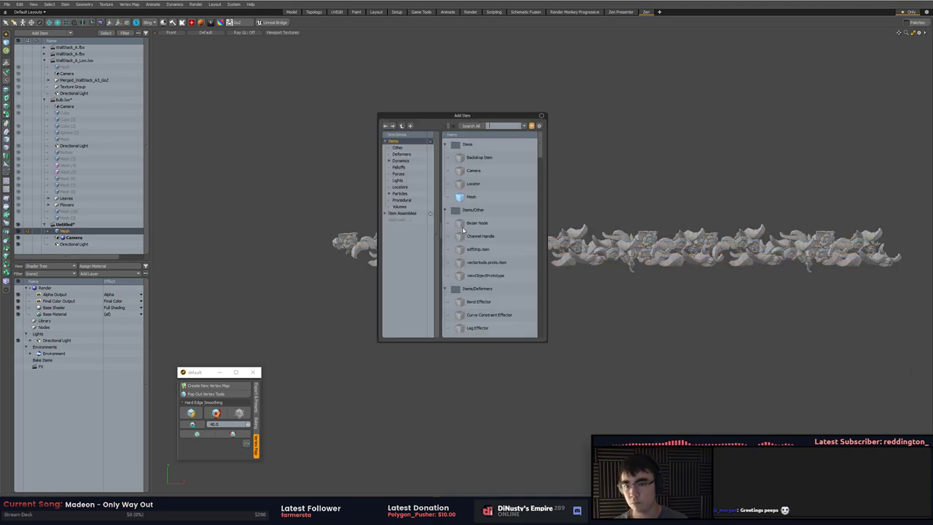
double_click(514, 195)
key(ctrl+v)
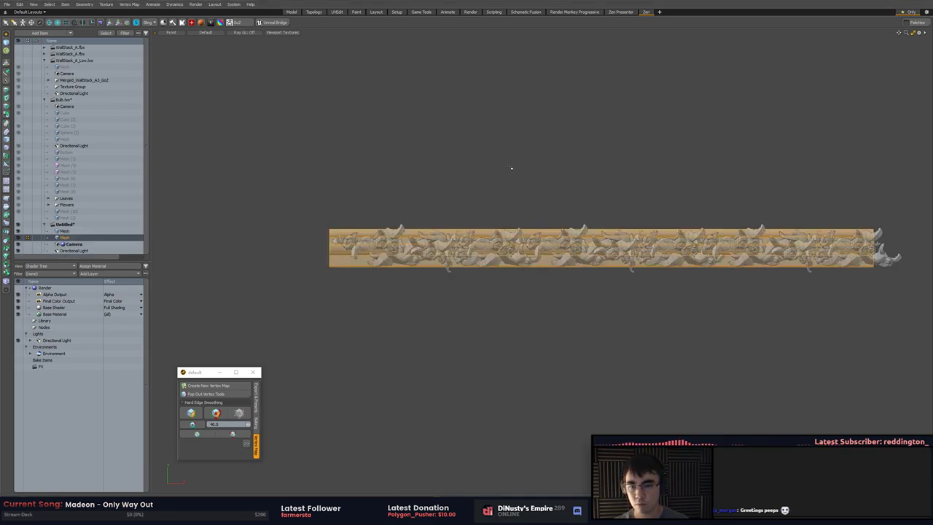
Turn on subdivision surfaces for the mesh holding the flowers and leaves
click(512, 167)
alt+shift+drag(486, 217, 564, 195)
scroll(565, 196, up, 3)
click(393, 219)
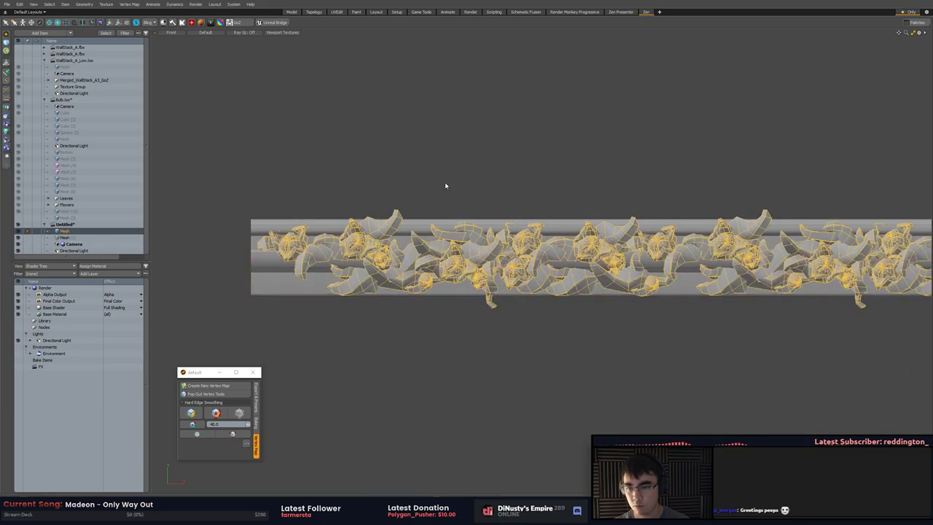
key(Tab)
click(467, 183)
Examine the smoothed flowers and leaves against the moulding up close in perspective
key(KP_Decimal)
key(a)
alt+drag(482, 177, 559, 294)
scroll(521, 238, up, 5)
key(a)
scroll(515, 289, up, 3)
alt+shift+drag(299, 276, 482, 284)
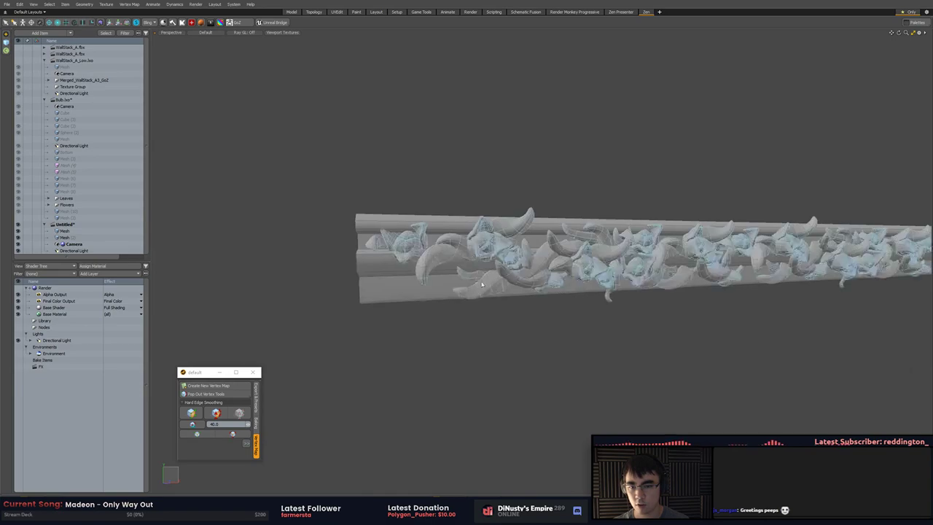
click(482, 284)
double_click(482, 284)
Select the backing moulding mesh and check how far the foliage protrudes from it in the top view
key(a)
scroll(466, 288, down, 3)
click(508, 329)
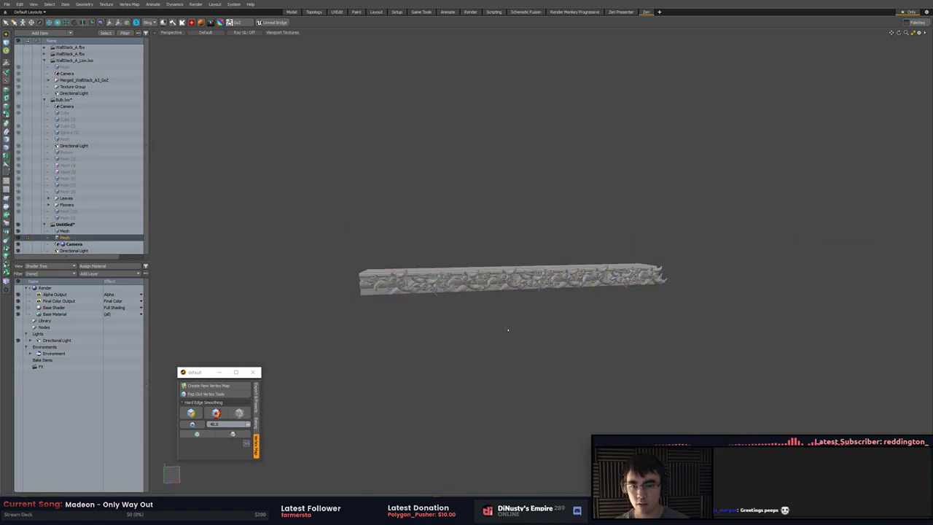
key(5)
key(KP_1)
key(ctrl+3)
click(580, 449)
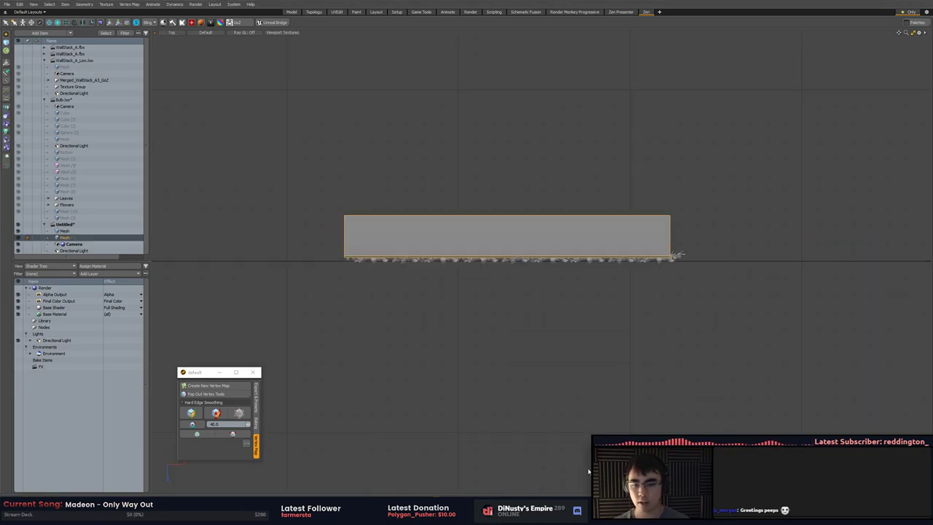
Add a plane mesh at the scene origin in the front view
key(KP_2)
alt+drag(329, 102, 473, 139)
scroll(472, 183, down, 2)
alt+drag(353, 123, 595, 150)
scroll(574, 135, down, 1)
click(256, 141)
click(6, 42)
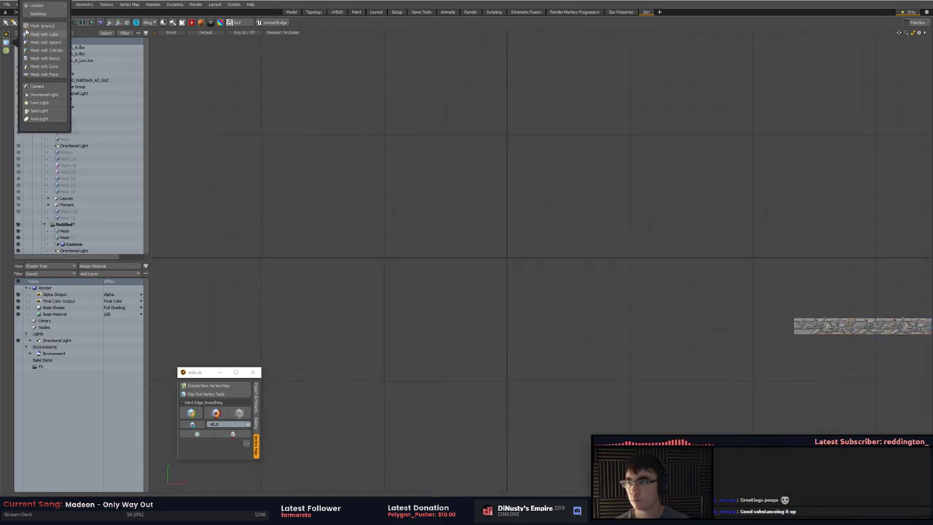
click(57, 74)
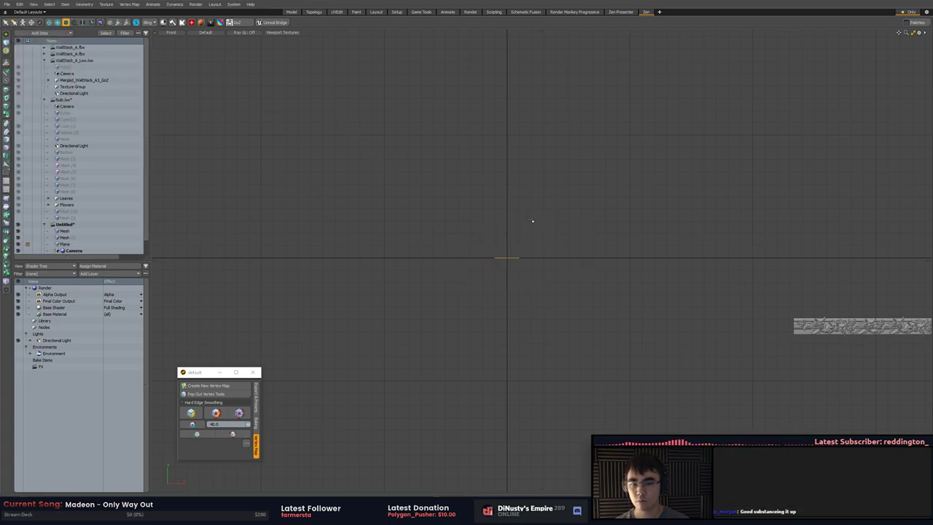
Rotate the plane to face the front view and scale it uniformly to about ten times its size
alt+drag(588, 241, 654, 265)
drag(545, 244, 550, 290)
key(KP_1)
key(KP_2)
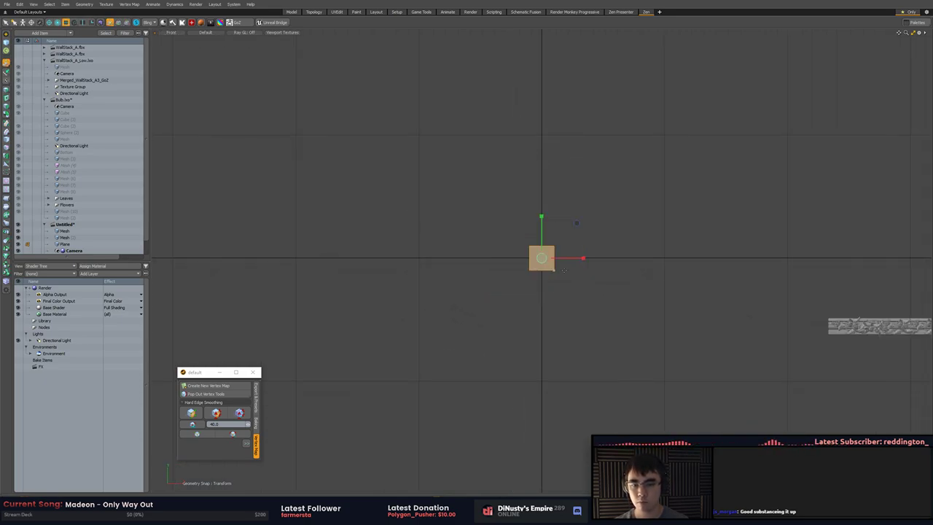
drag(577, 223, 702, 223)
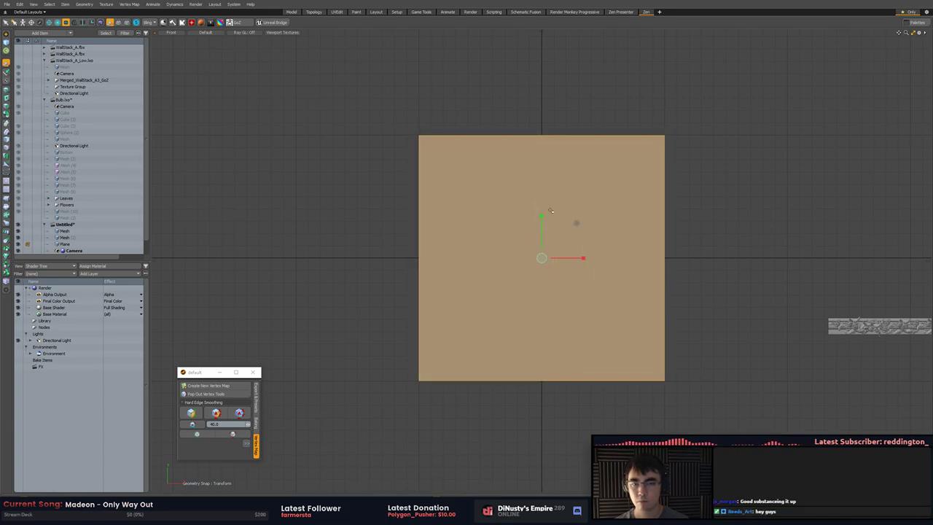
Align the plane's two upper vertices to the grid line above using grid snapping
key(space)
key(1)
right_drag(382, 124, 758, 168)
scroll(705, 92, up, 2)
drag(475, 134, 475, 151)
key(x)
click(477, 206)
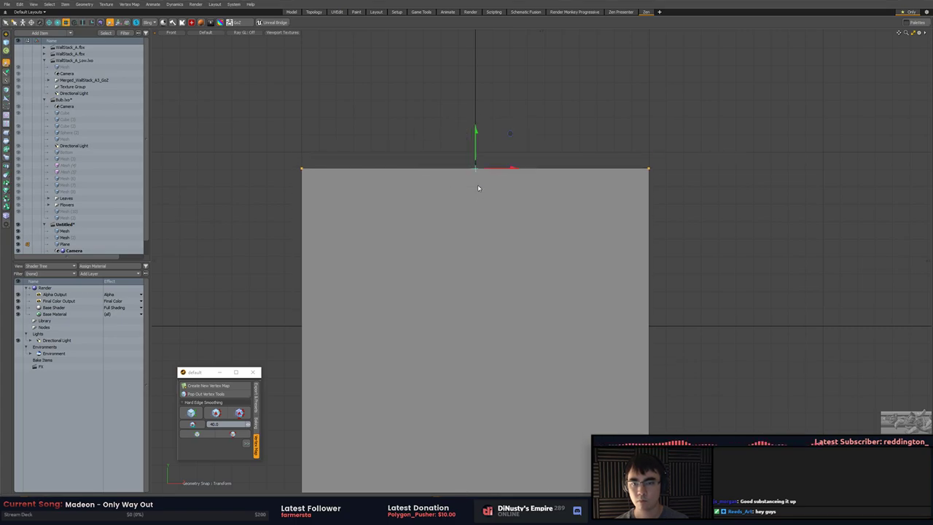
click(468, 117)
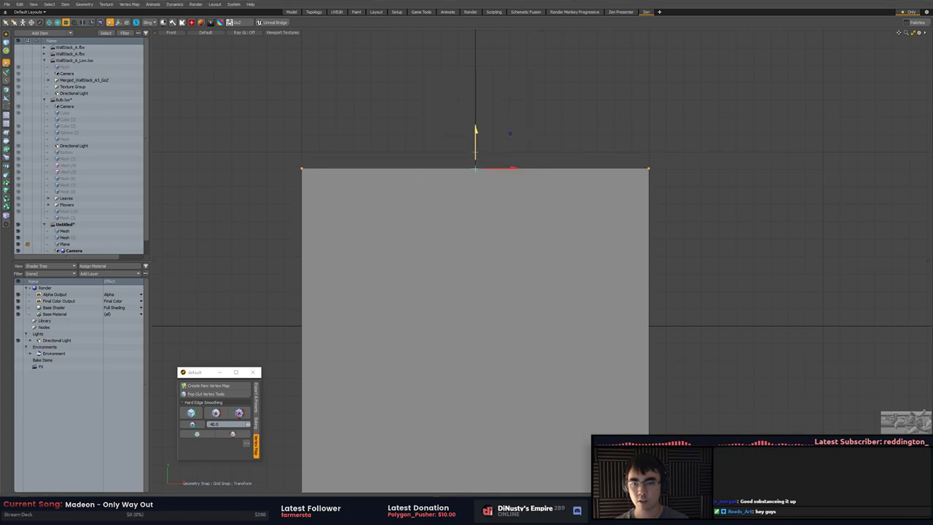
drag(476, 152, 475, 135)
scroll(511, 146, down, 4)
Snap the plane's right-hand vertices and its bottom edge to the grid
mouse_move(546, 113)
right_down()
mouse_move(579, 113)
mouse_move(569, 114)
right_up()
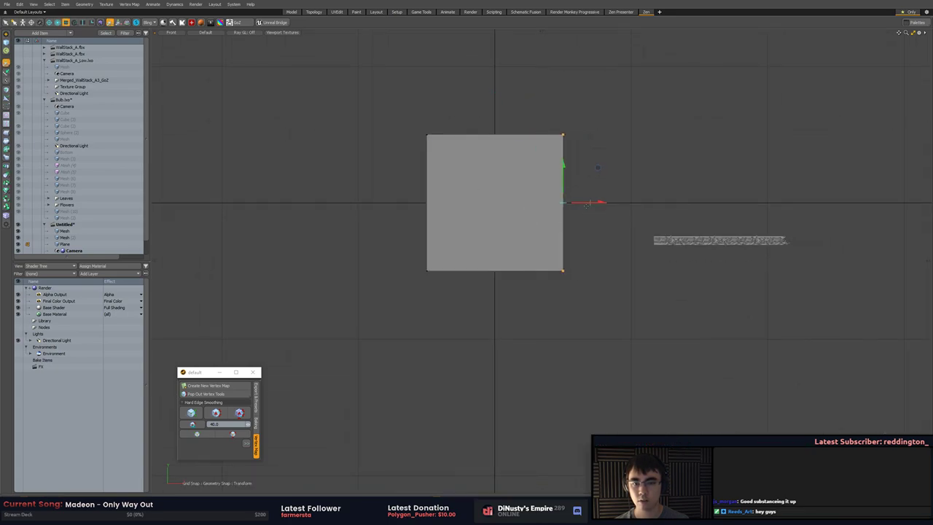
mouse_move(589, 204)
mouse_down()
mouse_move(562, 203)
mouse_move(590, 204)
mouse_up()
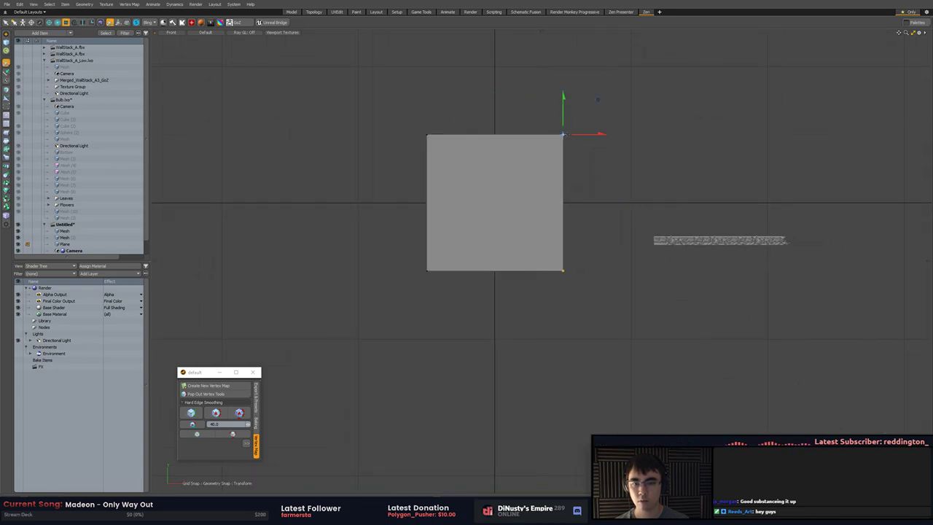
mouse_move(562, 135)
mouse_down()
mouse_move(552, 137)
mouse_move(588, 133)
mouse_move(577, 137)
mouse_up()
key(2)
click(526, 270)
key(w)
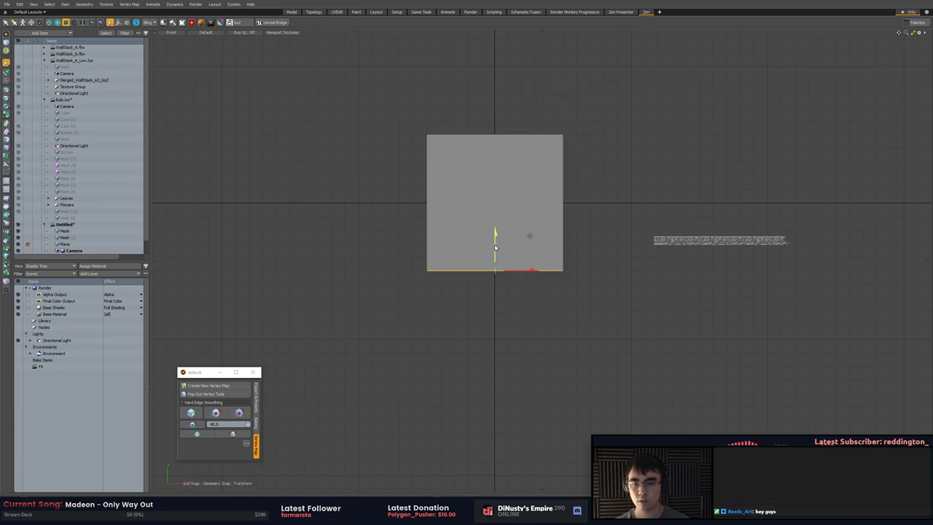
drag(495, 248, 495, 245)
Try moving the plane's left edge inward with grid snapping, and undo the move
key(q)
click(427, 206)
key(w)
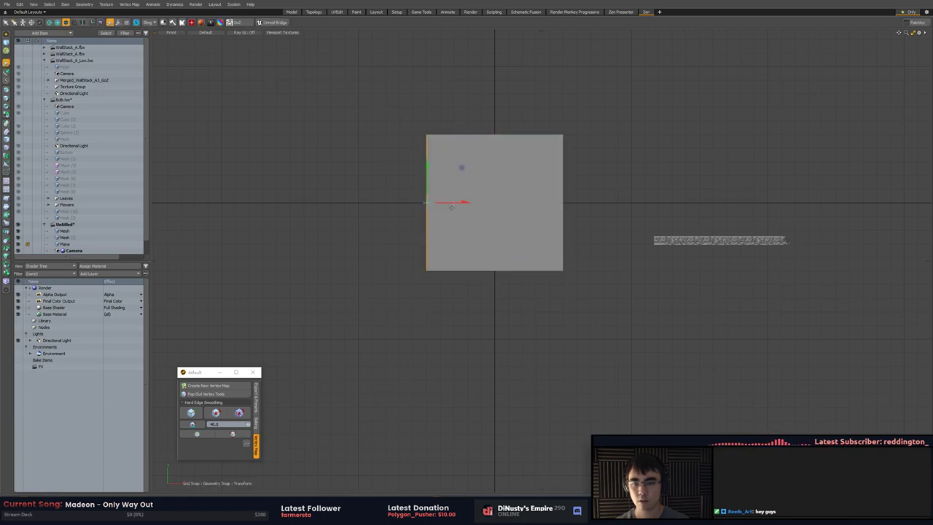
drag(450, 203, 473, 202)
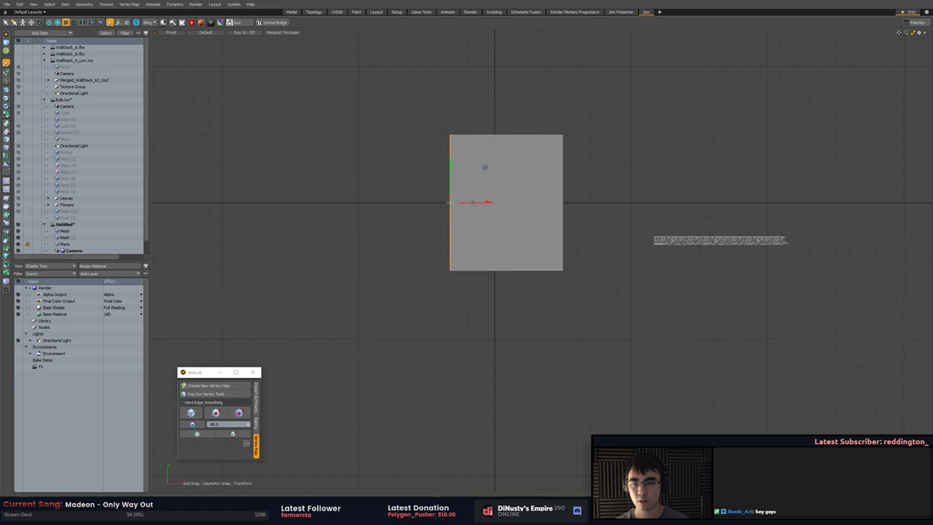
key(ctrl+z)
Select the plane's polygon and show its UV layout in a UV view beside the model
scroll(486, 216, up, 4)
click(651, 174)
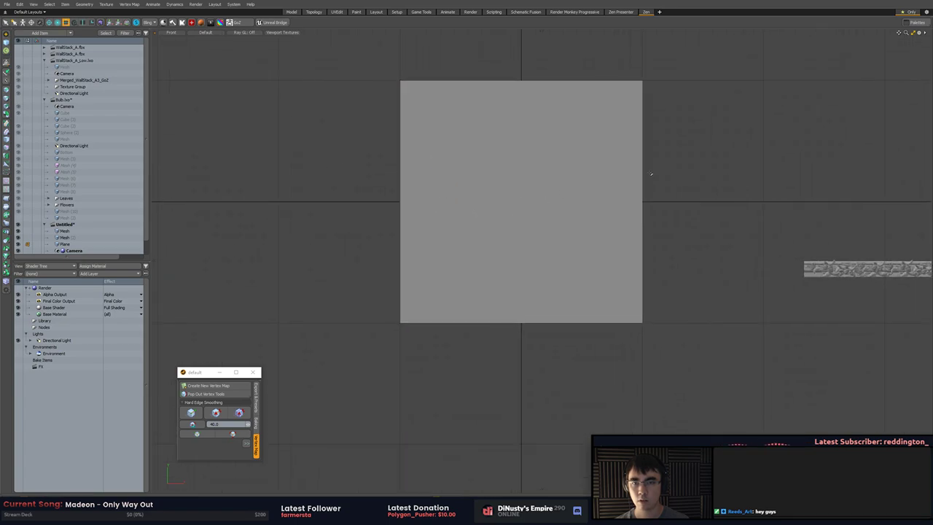
scroll(521, 169, down, 4)
click(573, 198)
click(705, 225)
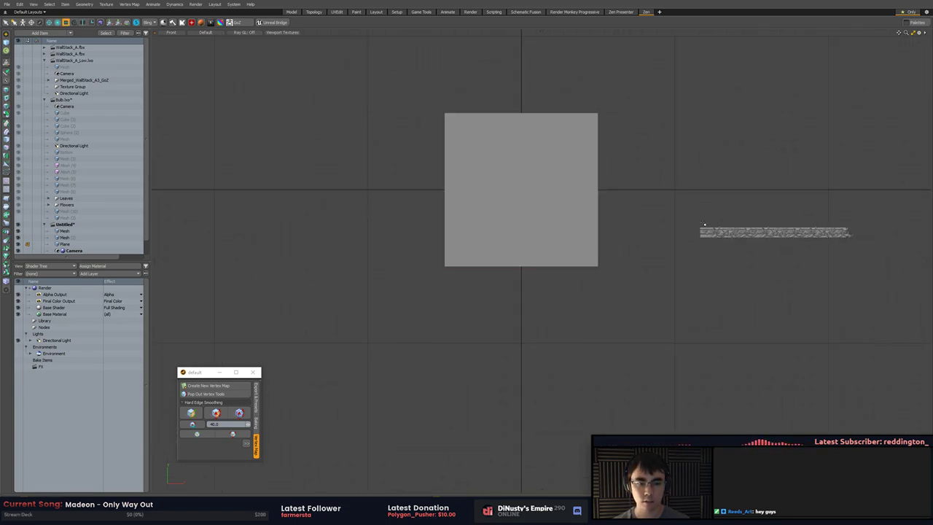
key(ctrl+space)
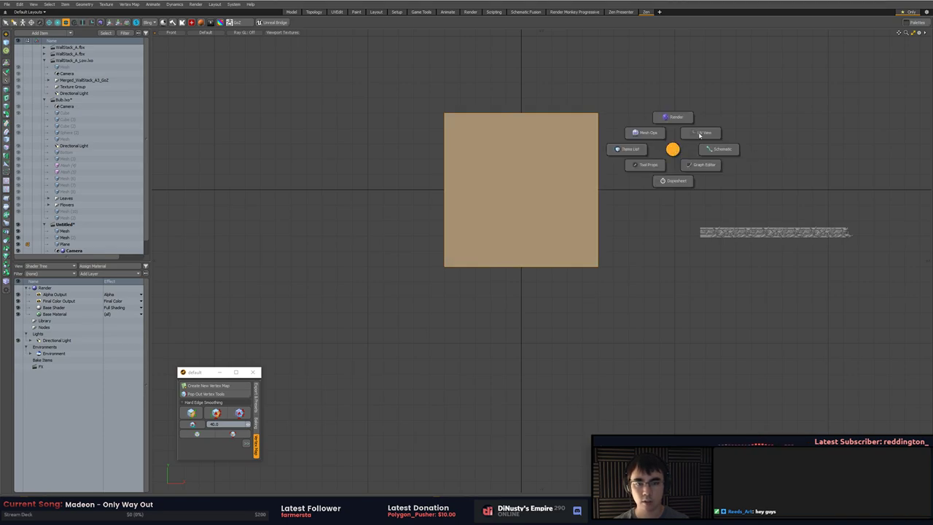
click(700, 134)
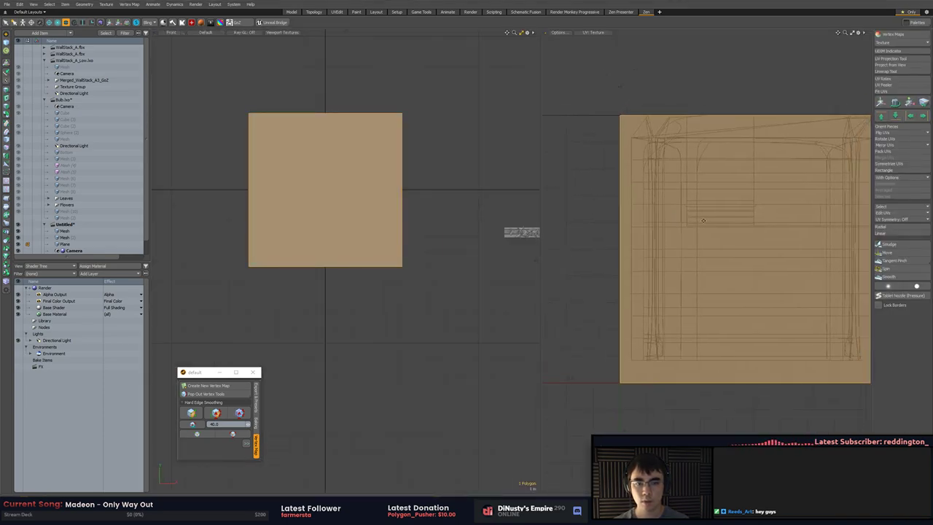
scroll(703, 220, down, 2)
alt+shift+drag(704, 220, 672, 218)
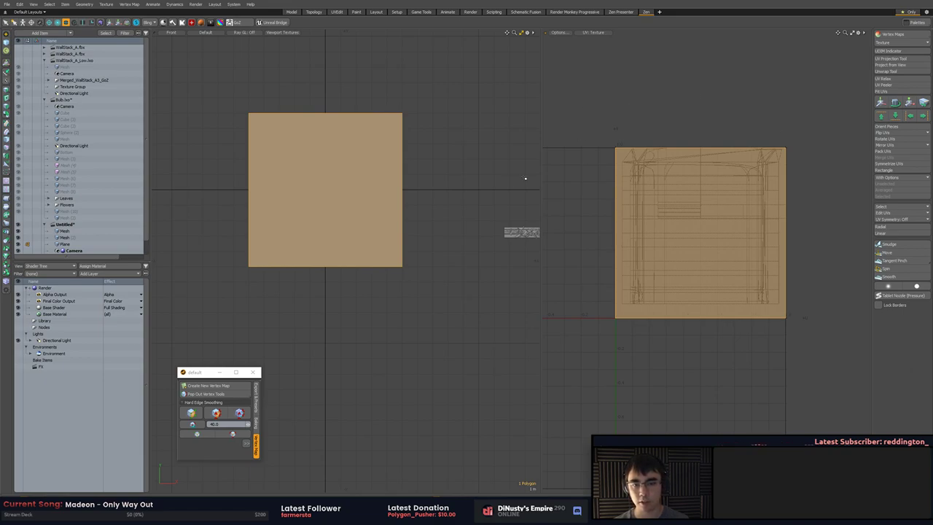
alt+shift+drag(496, 171, 419, 208)
click(374, 214)
scroll(377, 216, down, 3)
click(340, 191)
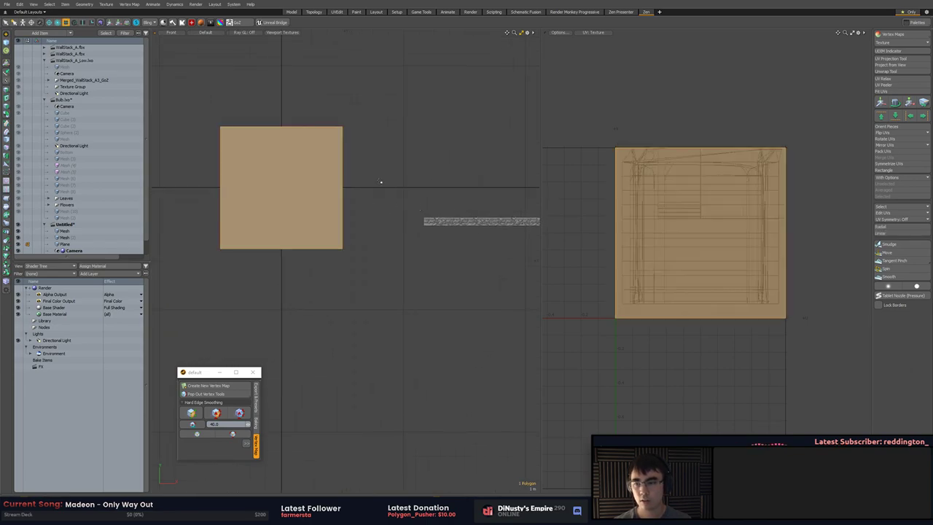
click(381, 182)
click(281, 190)
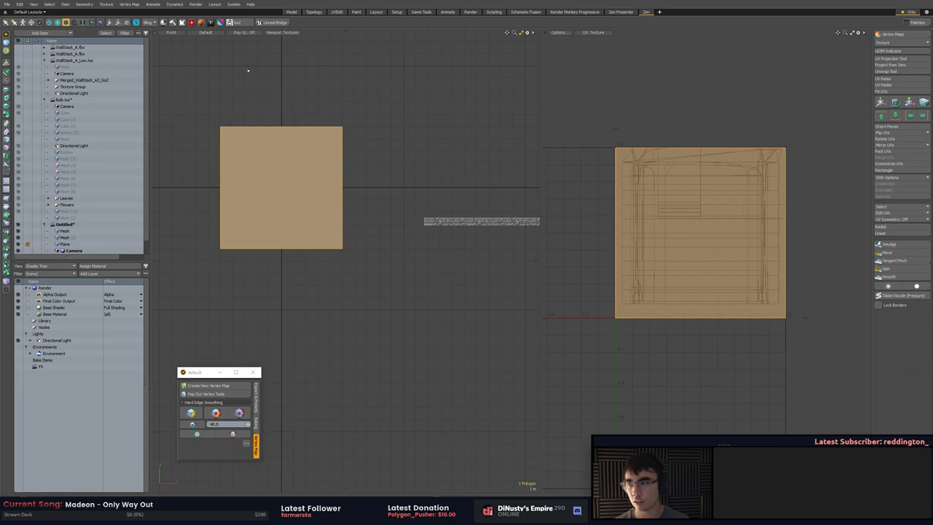
Make the WallStack_A_Low.lxo scene active and display its merged wall mesh
click(91, 80)
click(68, 127)
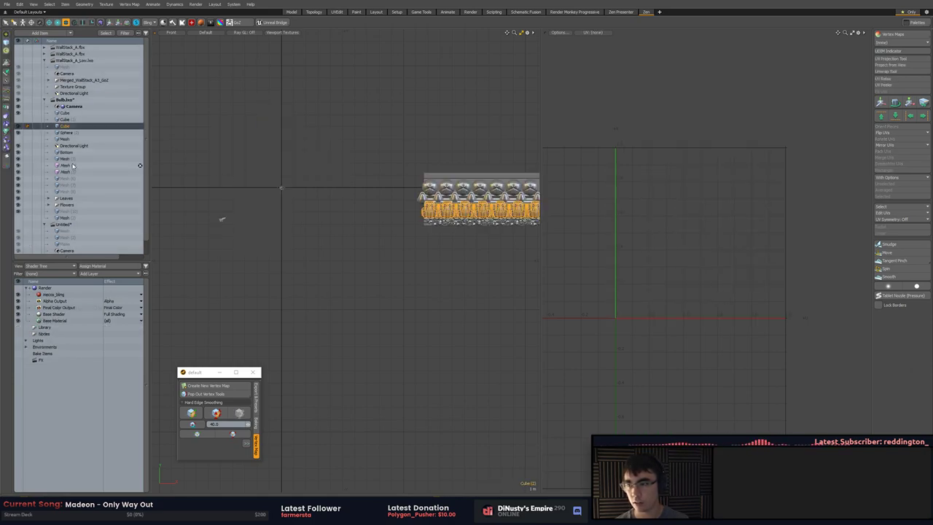
click(80, 80)
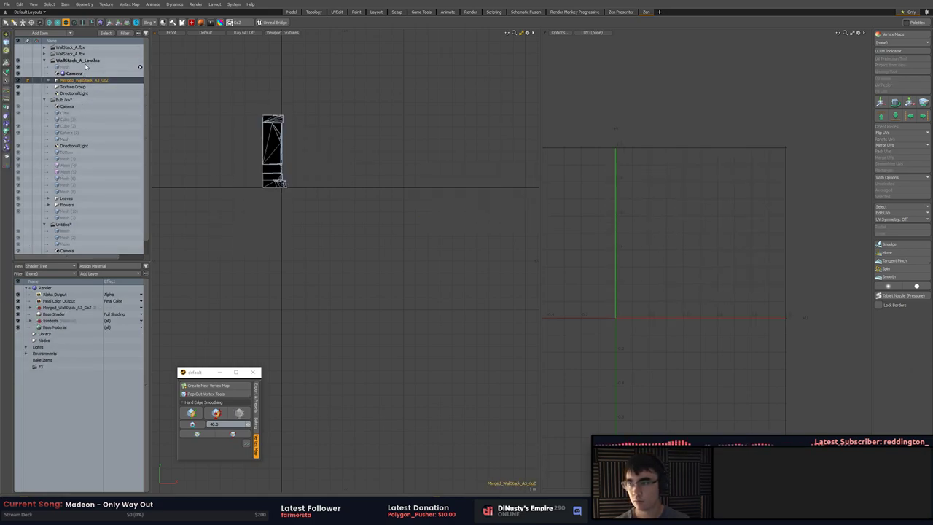
click(89, 56)
click(96, 61)
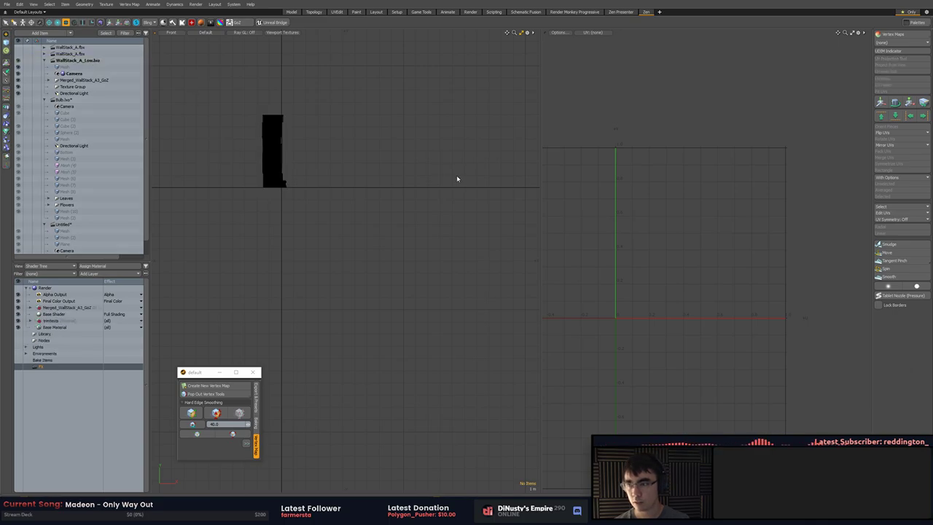
Examine the blockout texture on the merged wall in perspective and select a polygon on its green vertical trim
alt+shift+drag(463, 175, 519, 204)
key(KP_Decimal)
key(5)
scroll(392, 210, up, 5)
alt+drag(432, 198, 340, 302)
scroll(313, 302, up, 2)
scroll(312, 302, down, 4)
click(332, 259)
key(3)
alt+drag(333, 259, 370, 284)
click(340, 264)
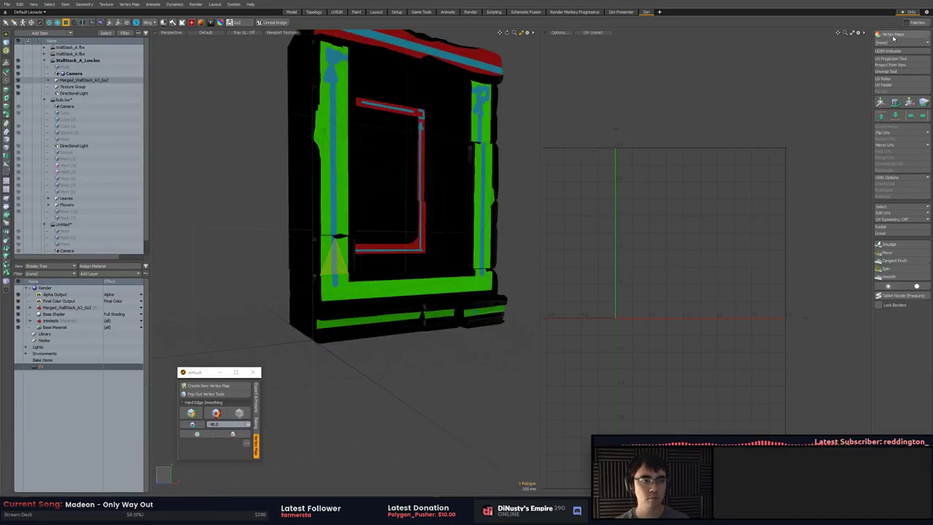
Look up the Trimblockout_texture.psd clip among the wall scene's images in the Model layout
click(288, 12)
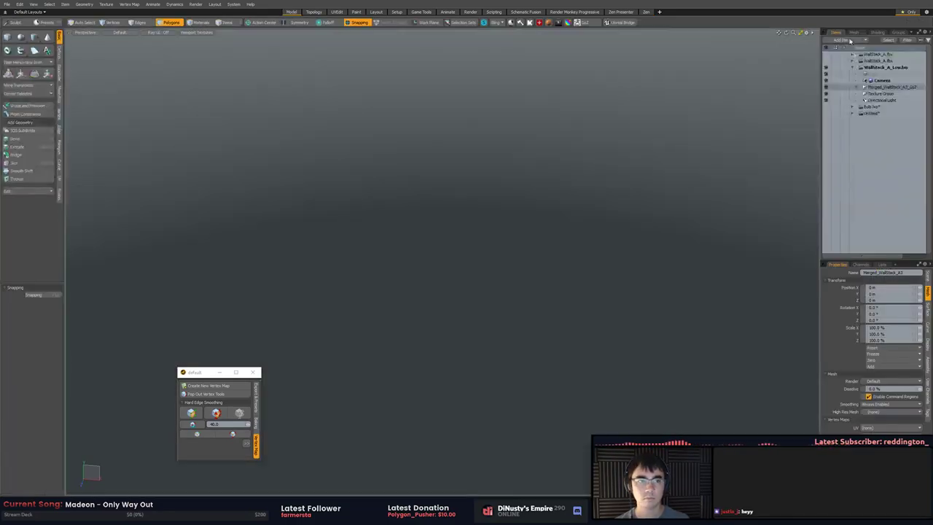
click(878, 33)
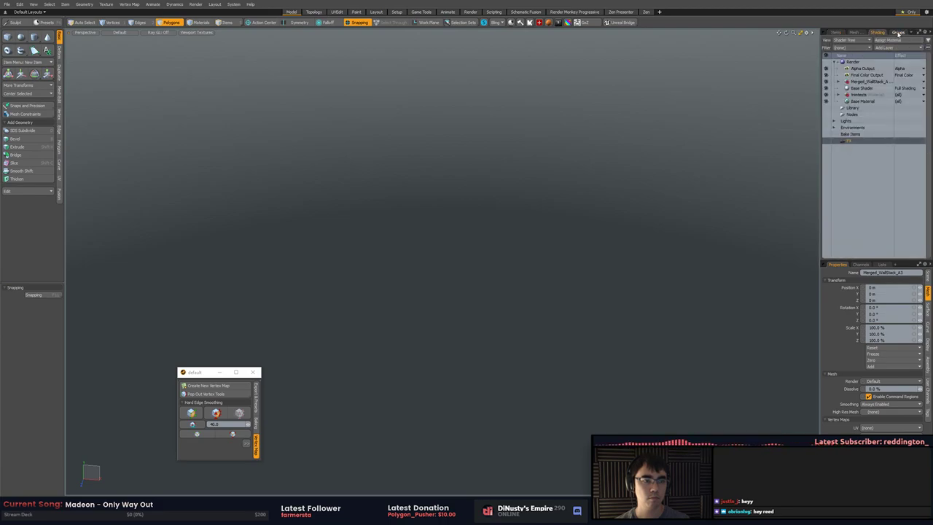
click(899, 33)
click(912, 33)
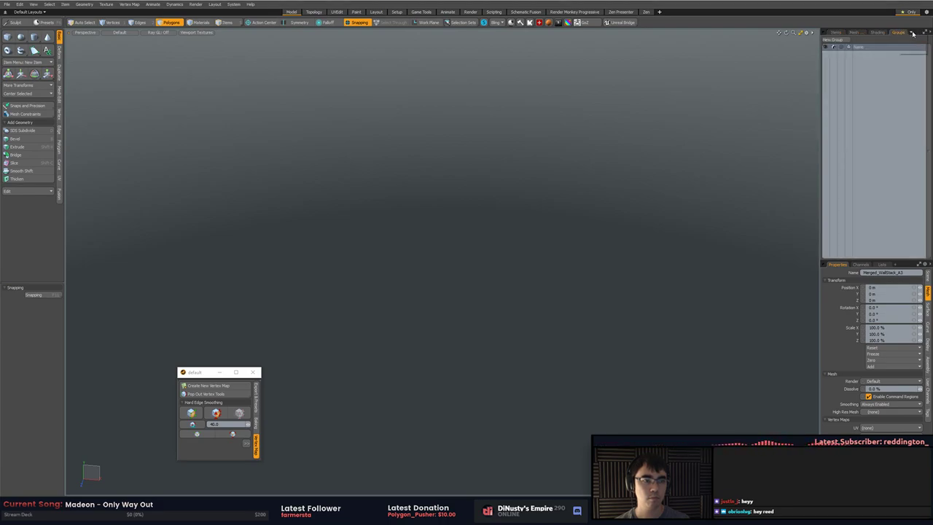
click(909, 40)
click(844, 62)
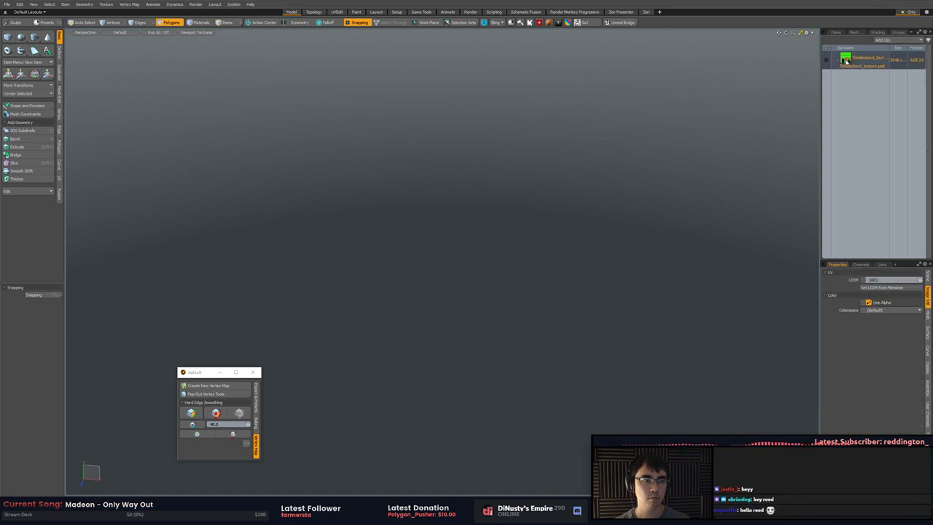
right_click(844, 61)
click(782, 62)
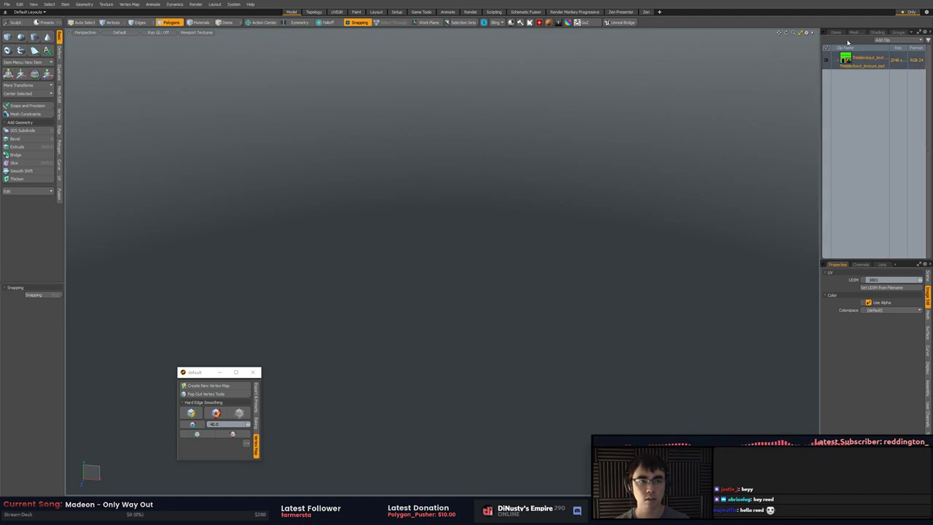
click(836, 32)
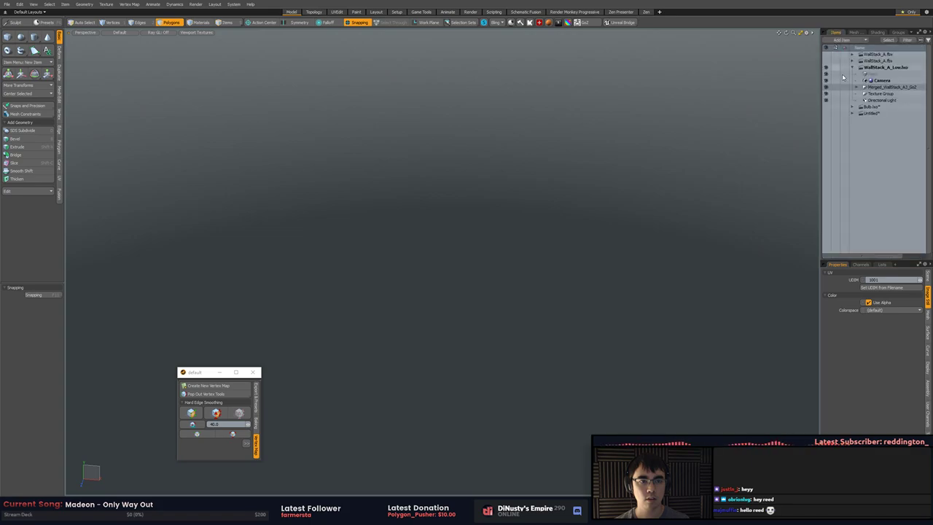
Return to the Zen layout and the Untitled scene, and assign a new material named BlockoutMat to the square plane's polygon
click(644, 12)
click(64, 106)
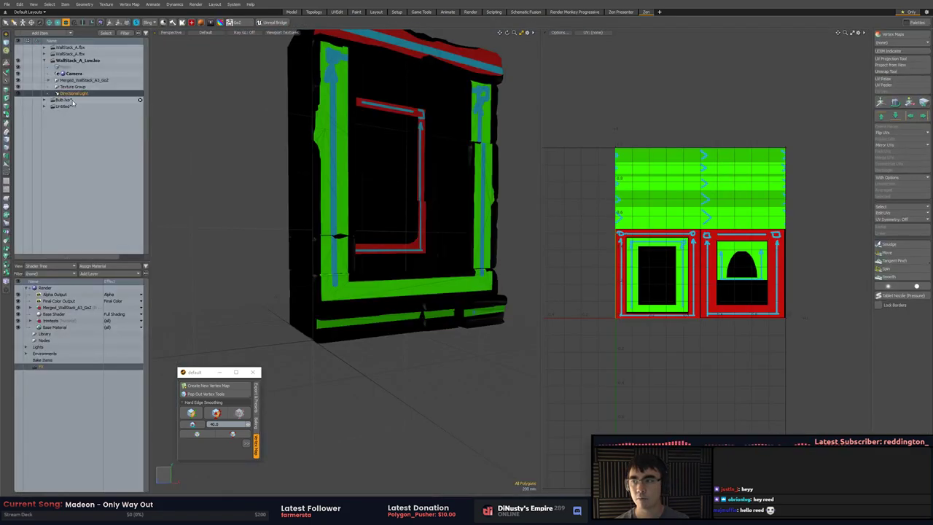
alt+drag(384, 142, 532, 192)
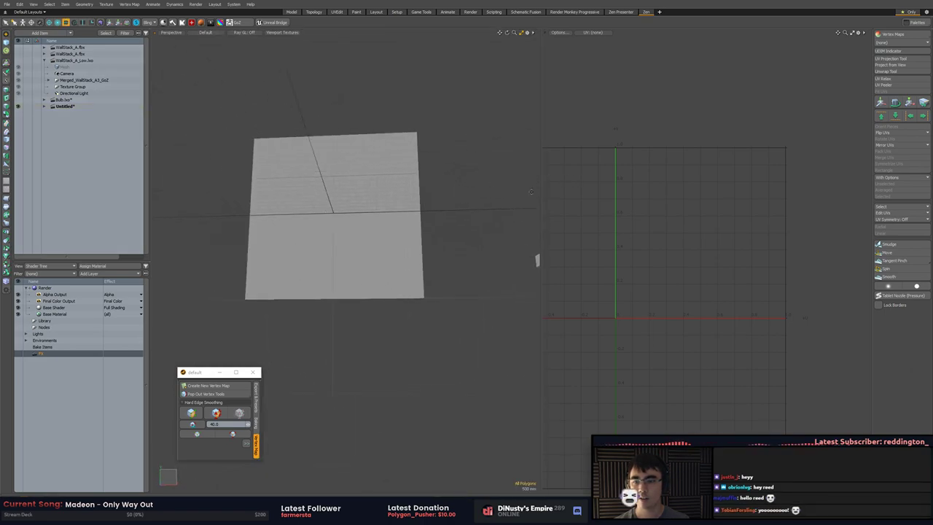
click(358, 191)
alt+drag(359, 188, 427, 219)
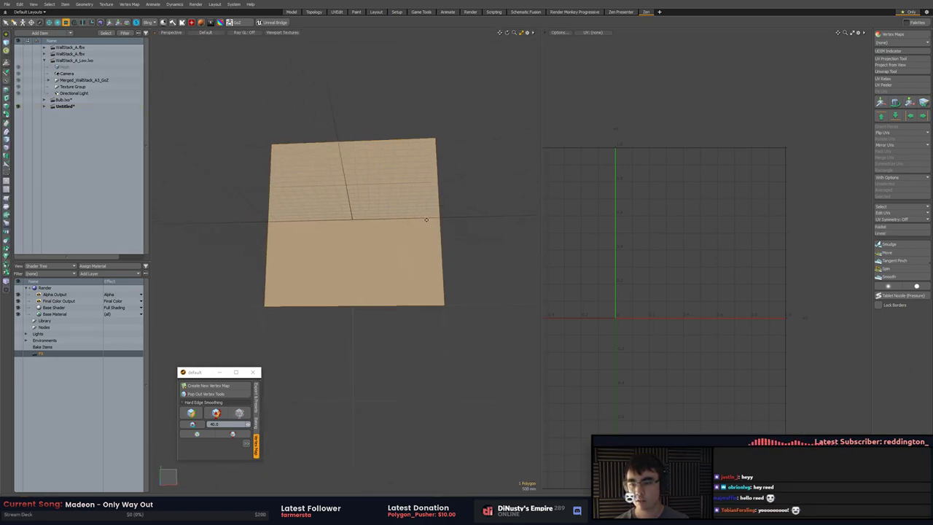
key(m)
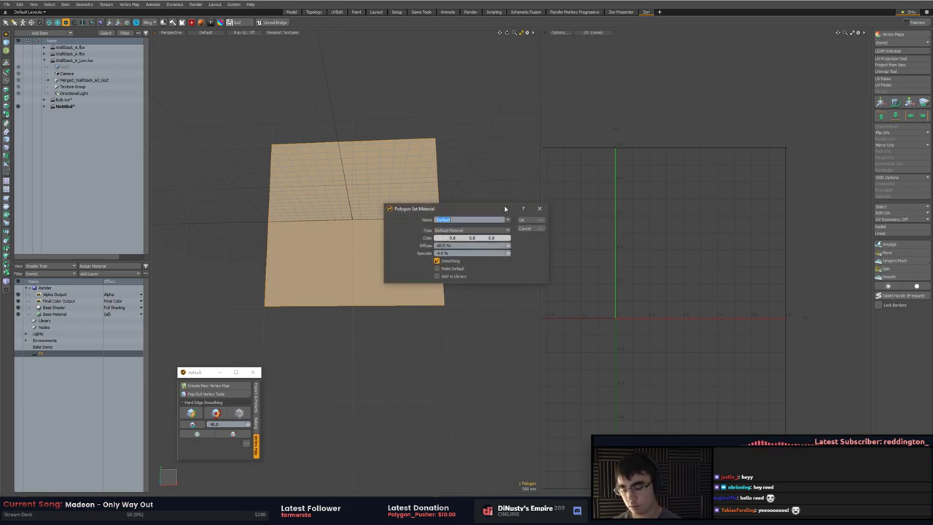
text(BlockoutMat)
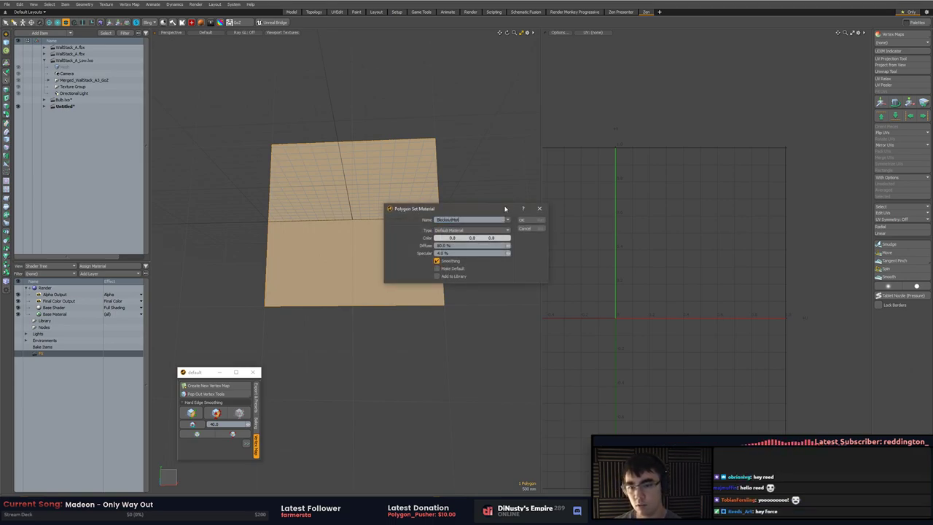
key(Return)
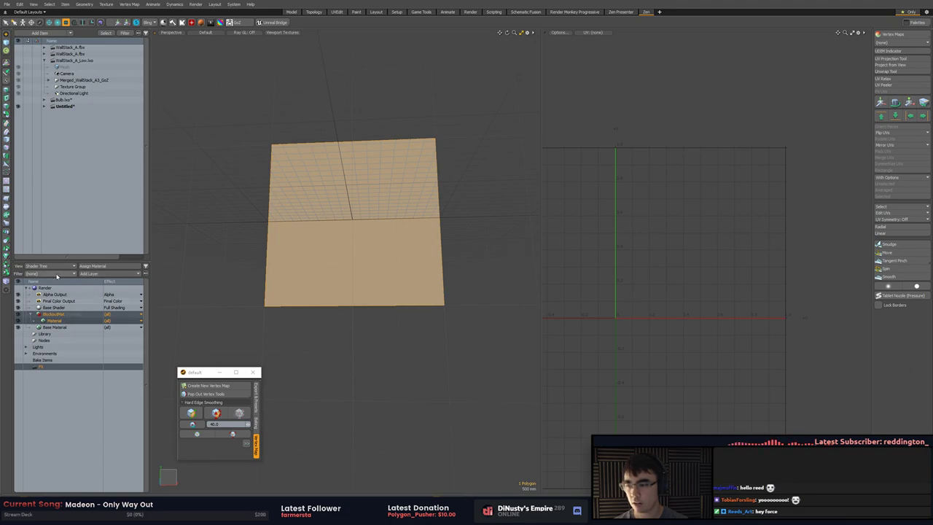
click(87, 273)
mouse_move(103, 315)
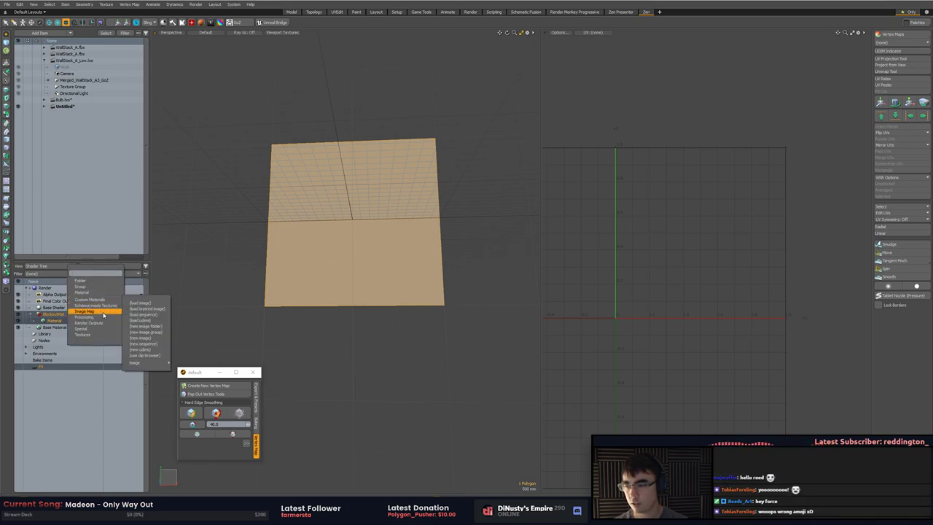
click(142, 320)
key(ctrl+z)
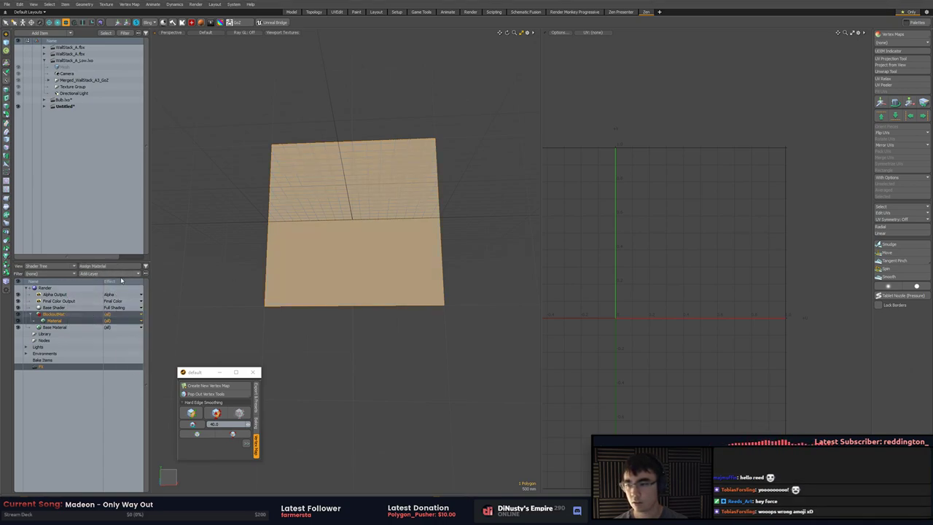
Start loading an image map for BlockoutMat and search the Temple project's Substance folder for the trim blockout texture
click(121, 276)
mouse_move(118, 315)
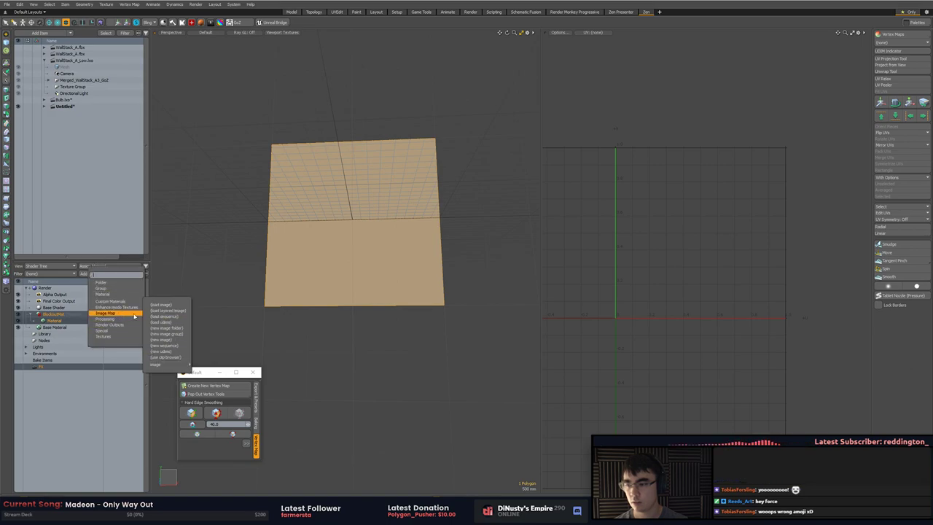
click(160, 304)
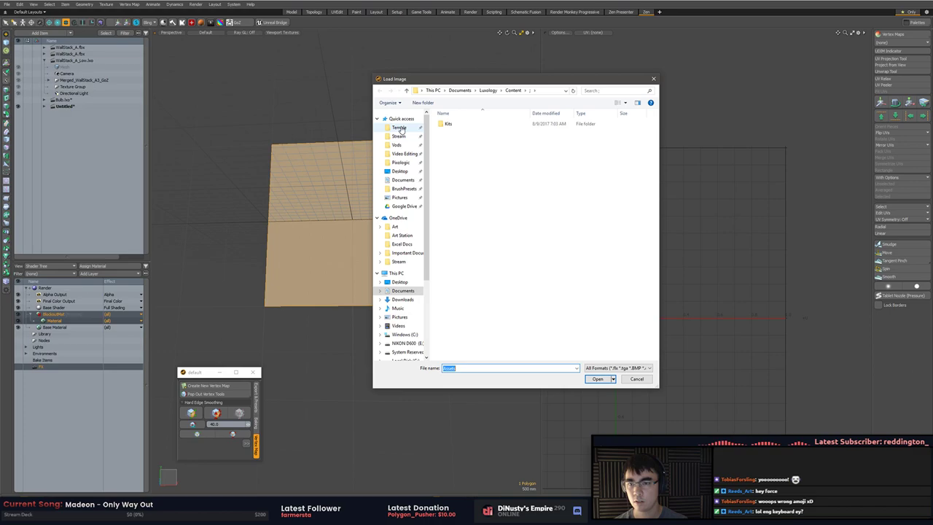
click(399, 129)
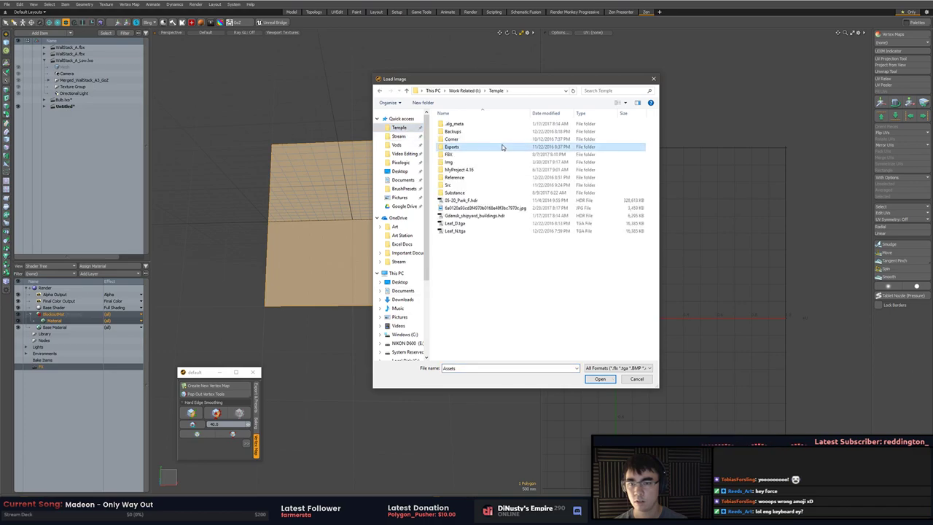
click(453, 132)
double_click(481, 194)
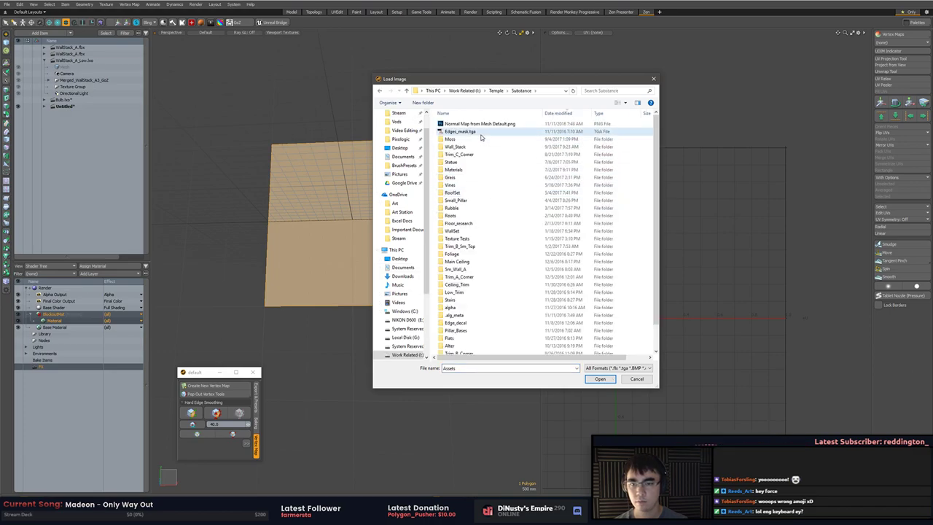
click(480, 133)
click(479, 139)
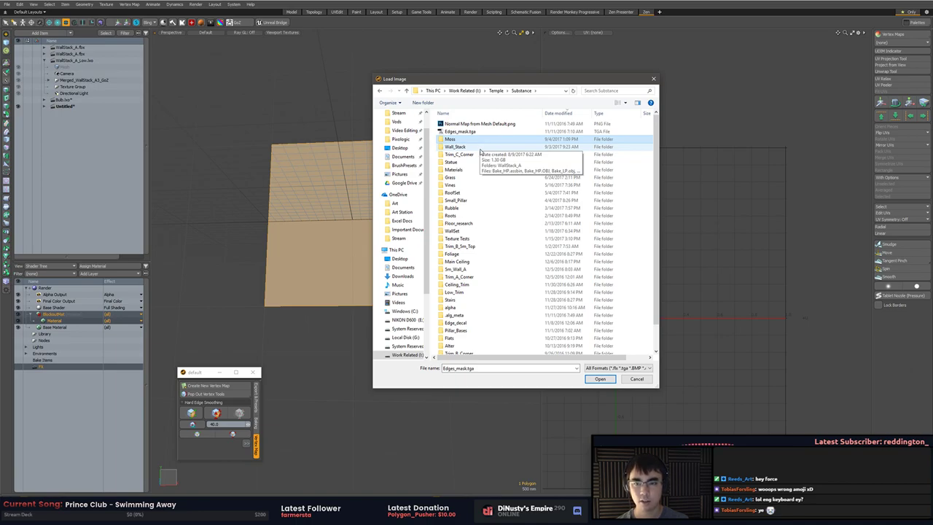
click(481, 148)
key(t)
key(t)
key(t)
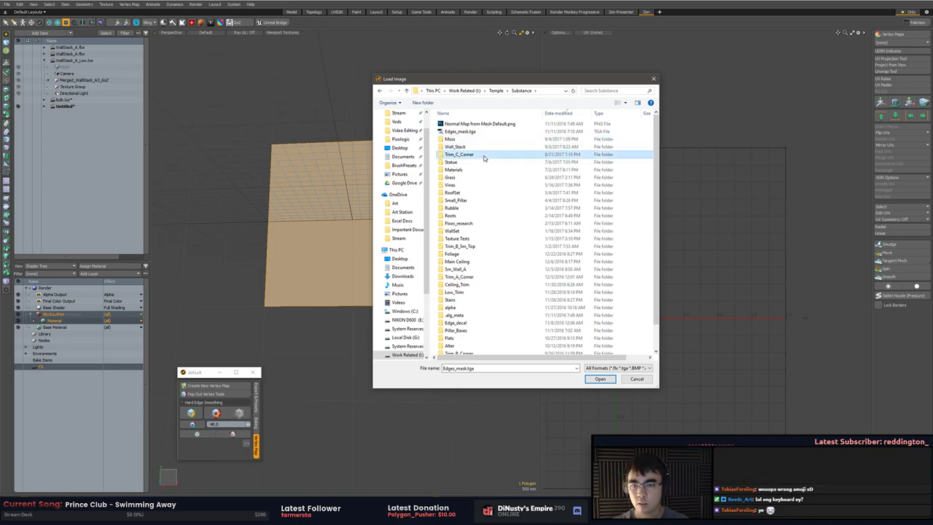
key(t)
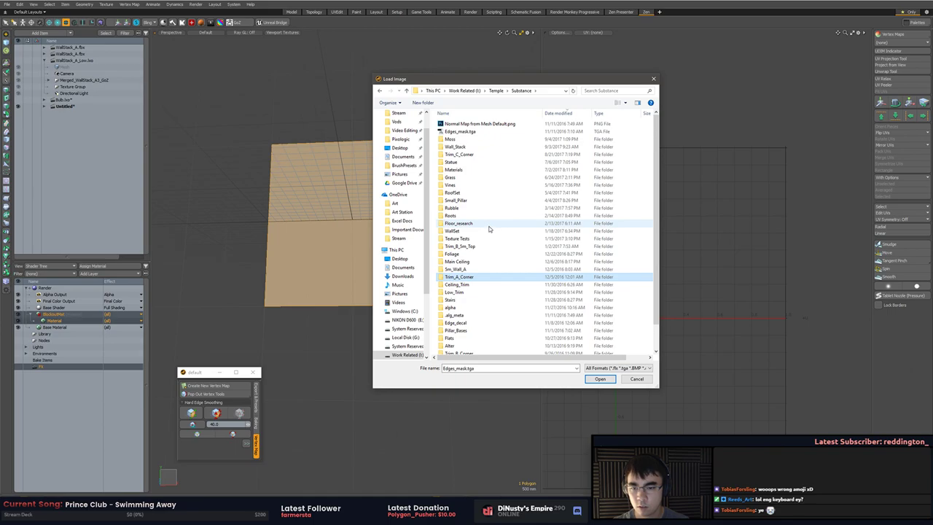
Check the Trim_C_Corner folder and its Trim Shapes subfolder for the texture, and cancel the image load
click(479, 112)
click(567, 113)
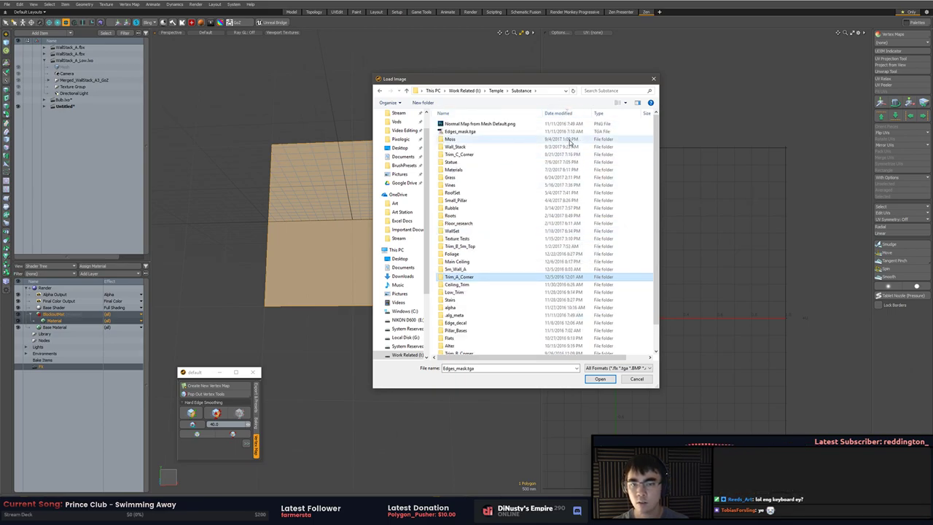
click(500, 154)
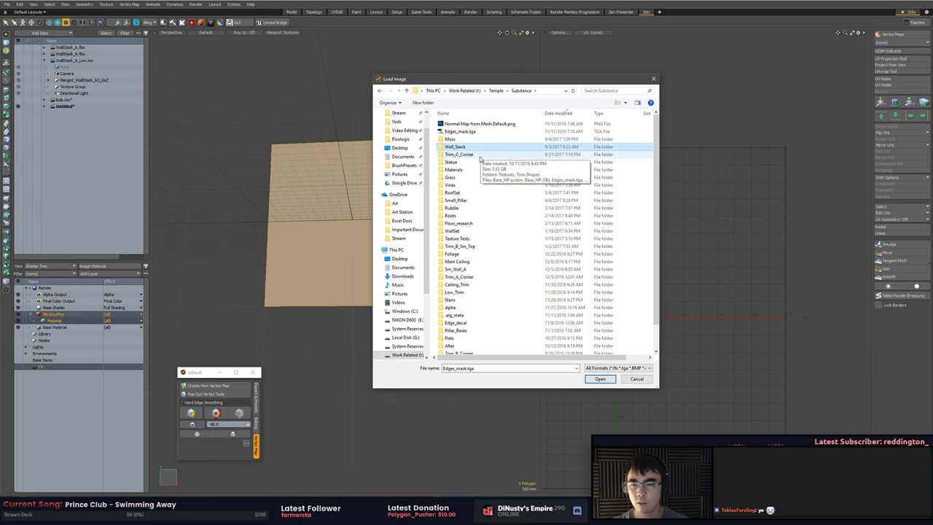
double_click(474, 154)
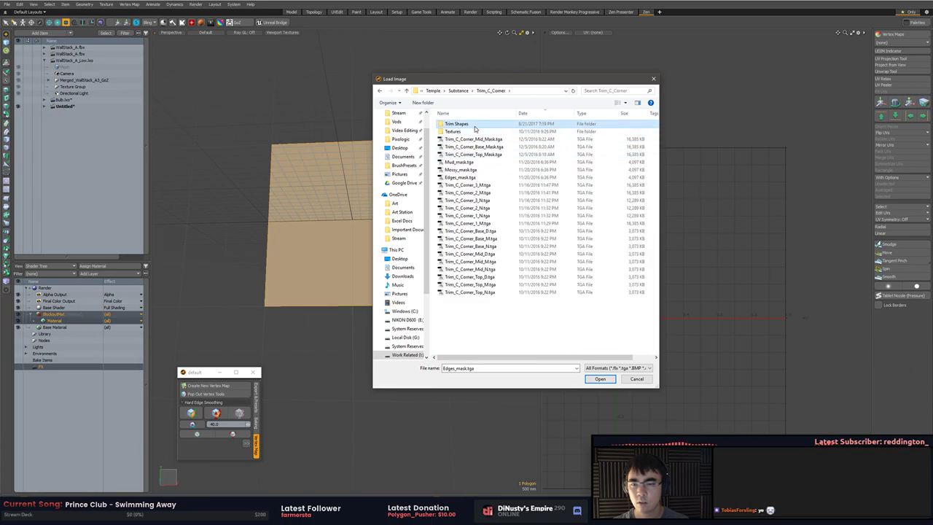
double_click(475, 125)
key(BackSpace)
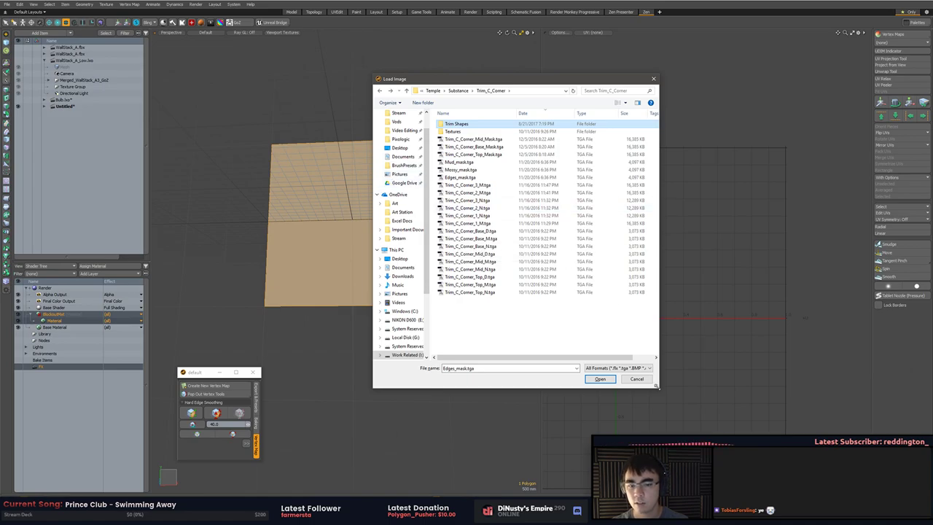
click(629, 380)
Inspect the trim test material group in the WallStack_A_Low.lxo shader tree and the Default material group in the Bulb.lxo scene
click(81, 48)
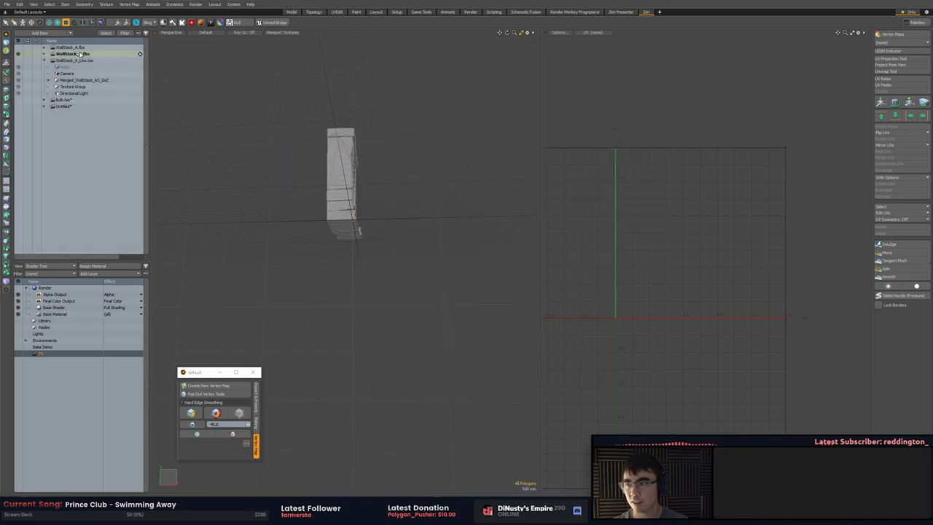
click(80, 61)
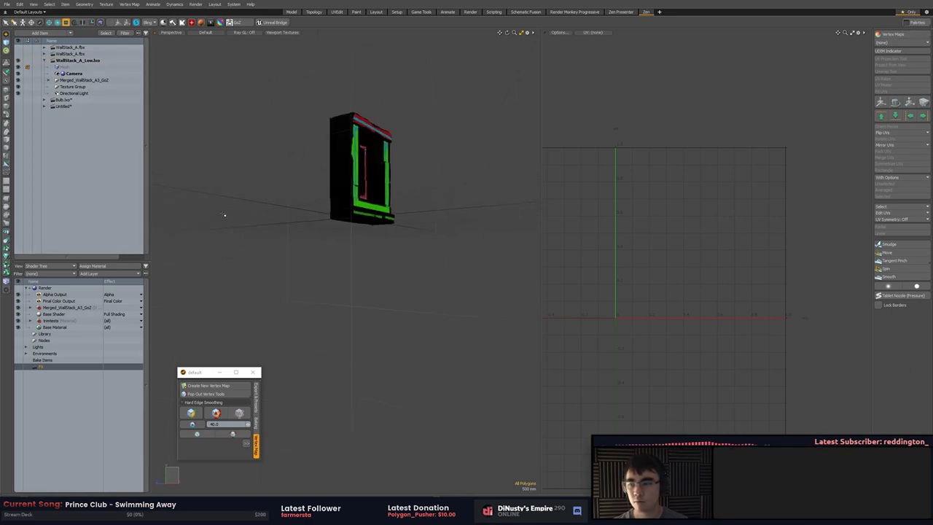
alt+drag(224, 215, 183, 300)
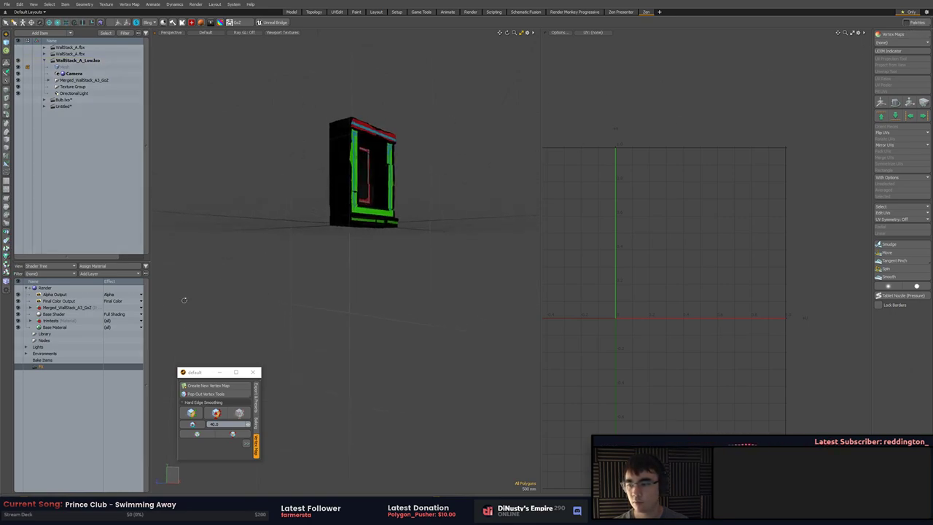
click(30, 321)
click(97, 322)
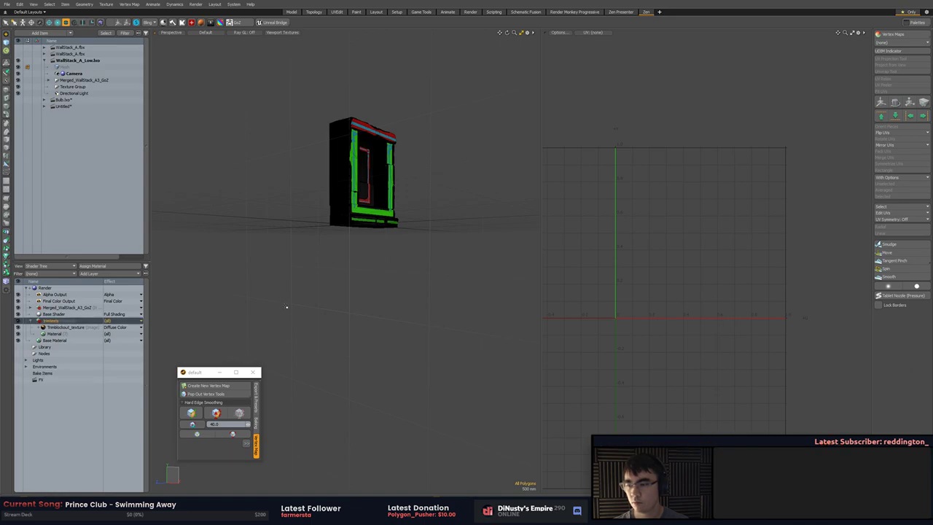
click(82, 99)
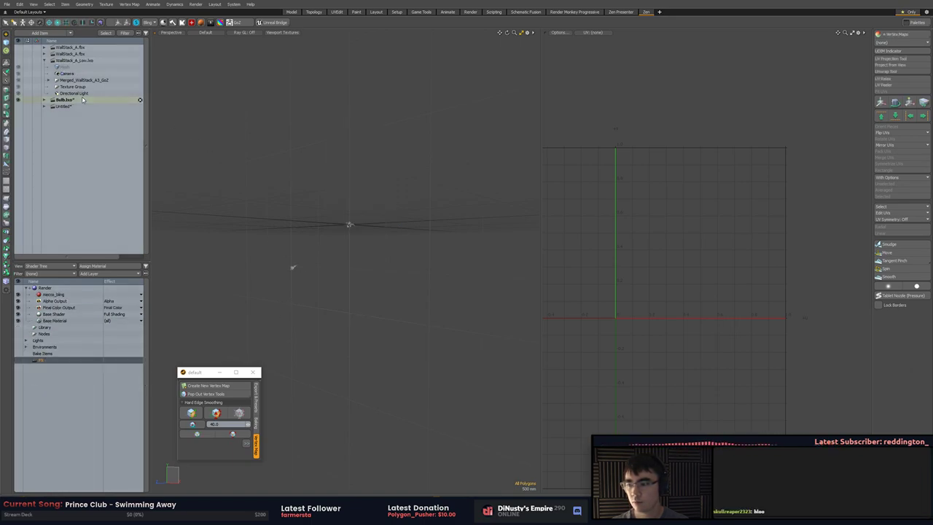
click(30, 308)
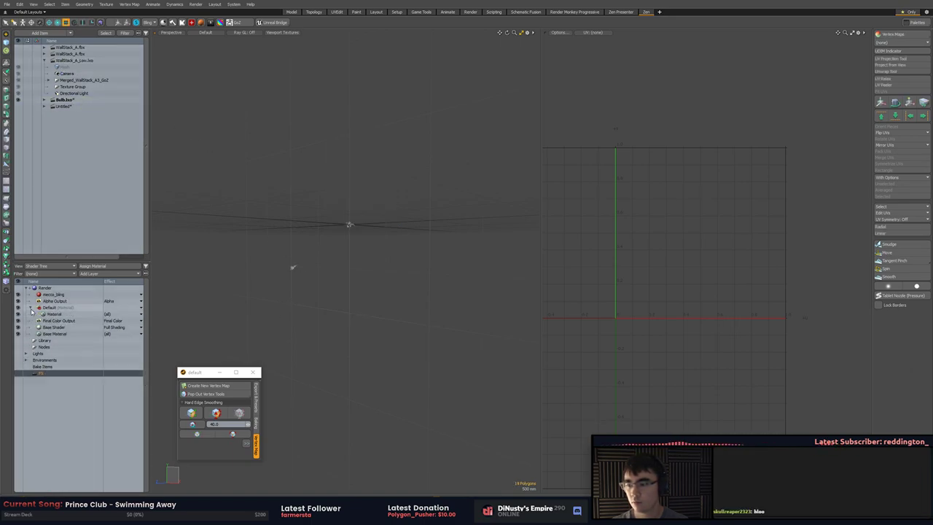
Examine the material inside the Default group of the Bulb.lxo shader tree and look over that scene's geometry
click(30, 309)
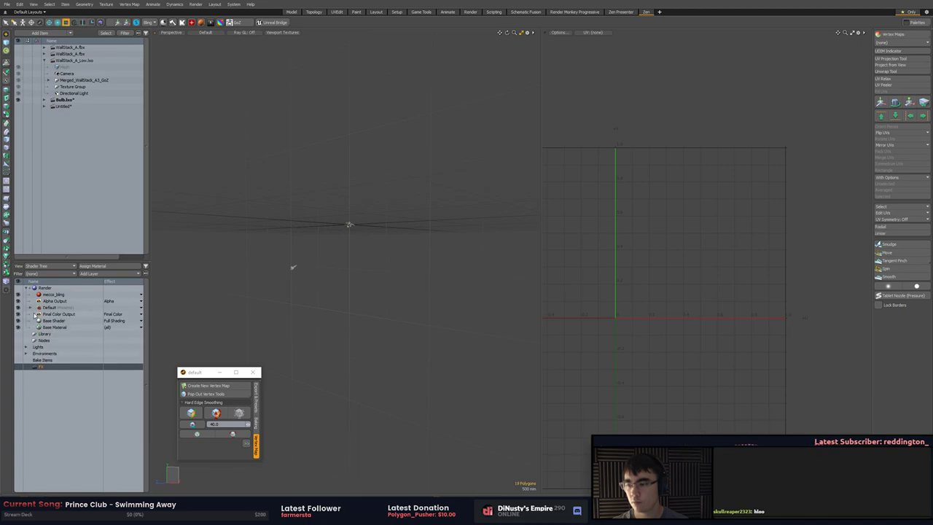
click(30, 309)
click(42, 315)
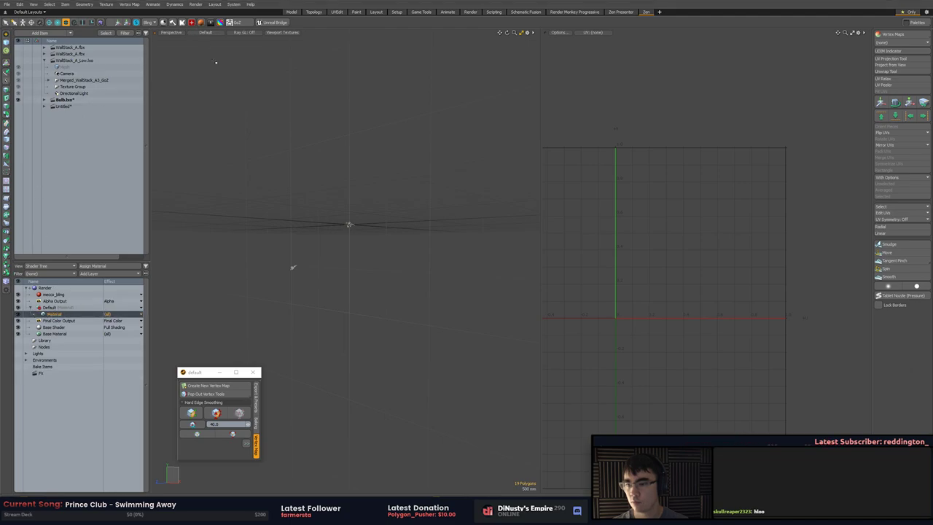
alt+drag(286, 218, 402, 232)
scroll(297, 241, up, 3)
scroll(318, 226, down, 3)
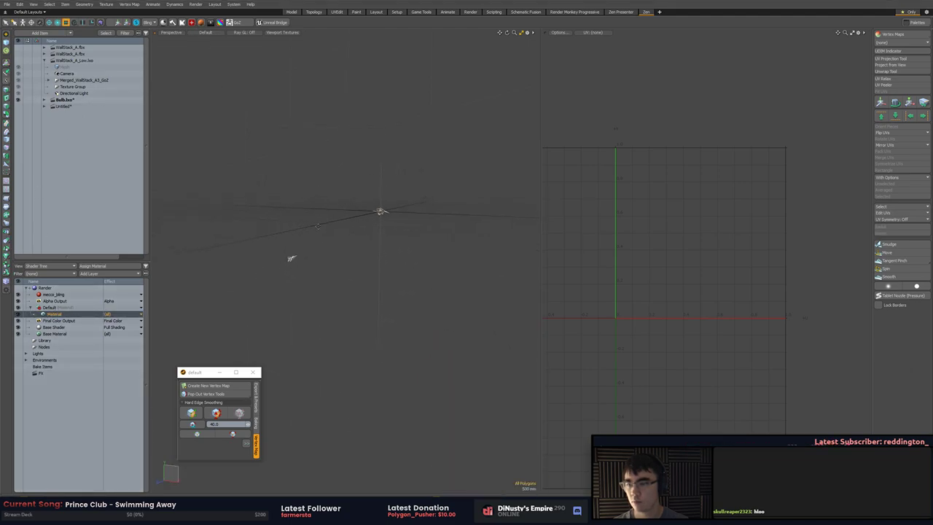
alt+drag(308, 217, 251, 223)
Check the image source of the Trimblockout_texture layer through its properties in the WallStack_A_Low.lxo scene
click(63, 107)
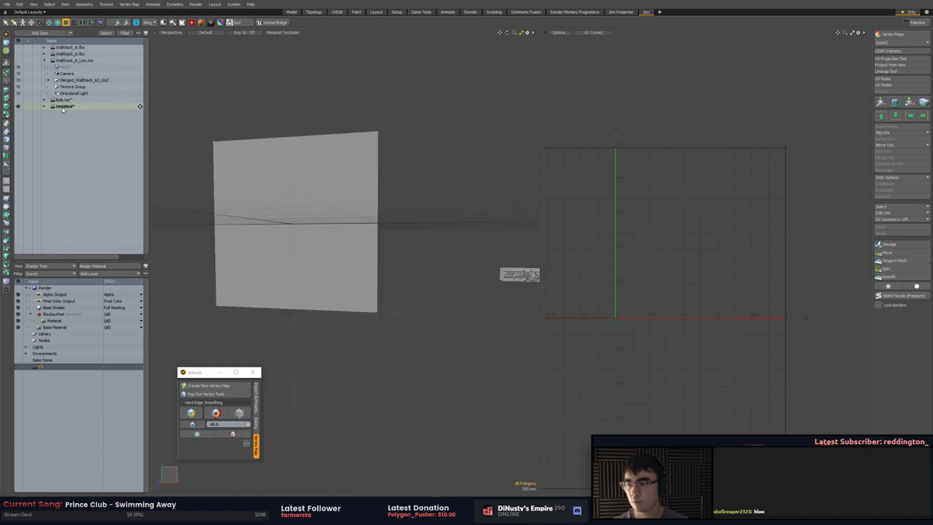
click(76, 61)
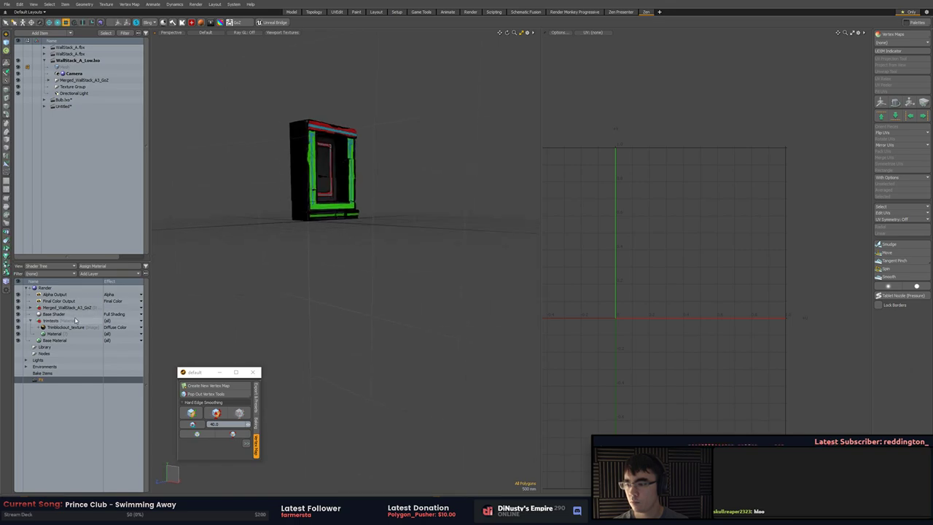
click(64, 322)
click(65, 327)
right_click(68, 332)
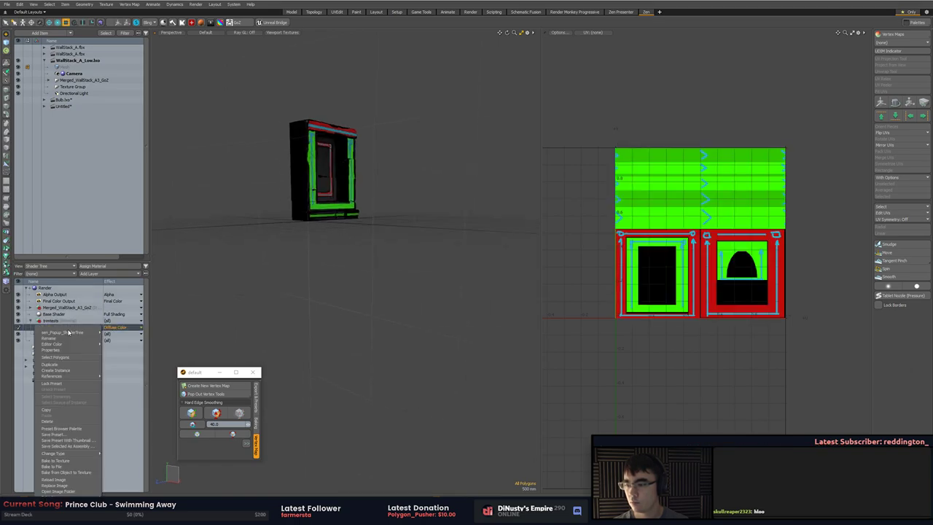
click(109, 332)
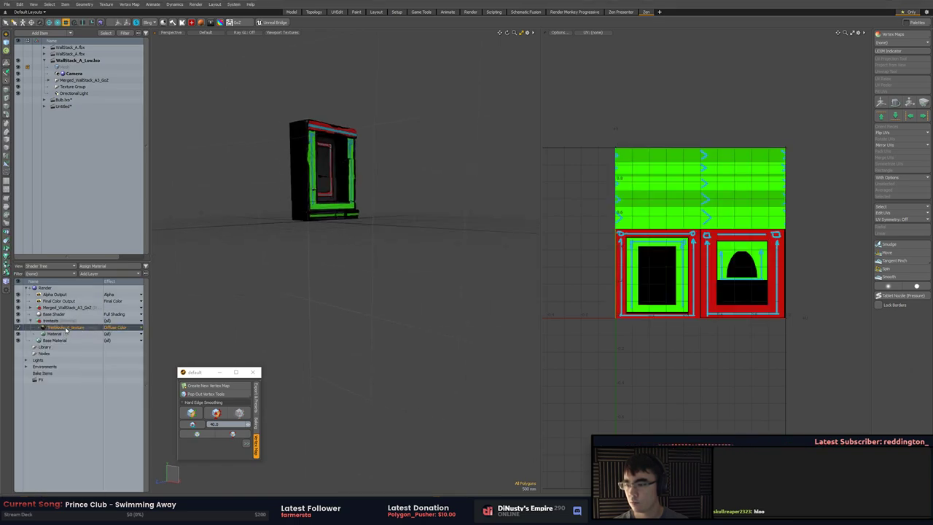
right_click(64, 329)
click(72, 350)
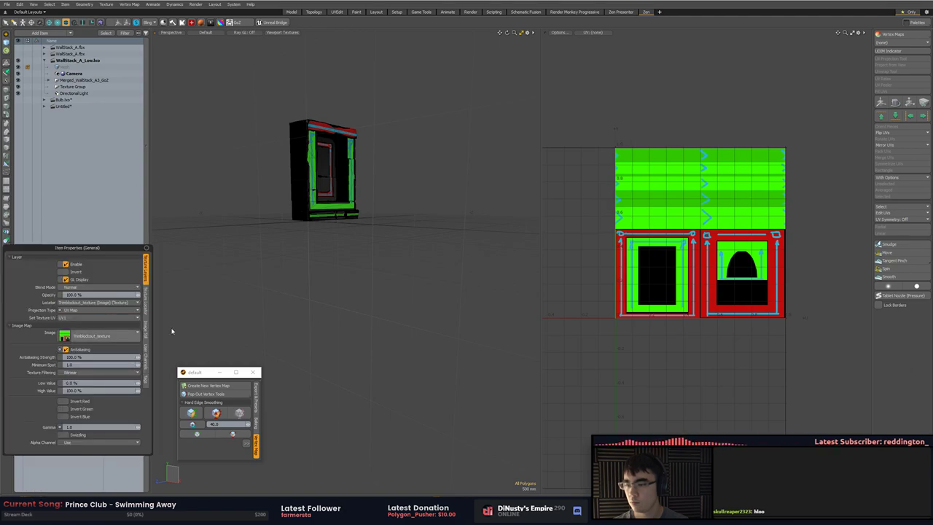
click(106, 336)
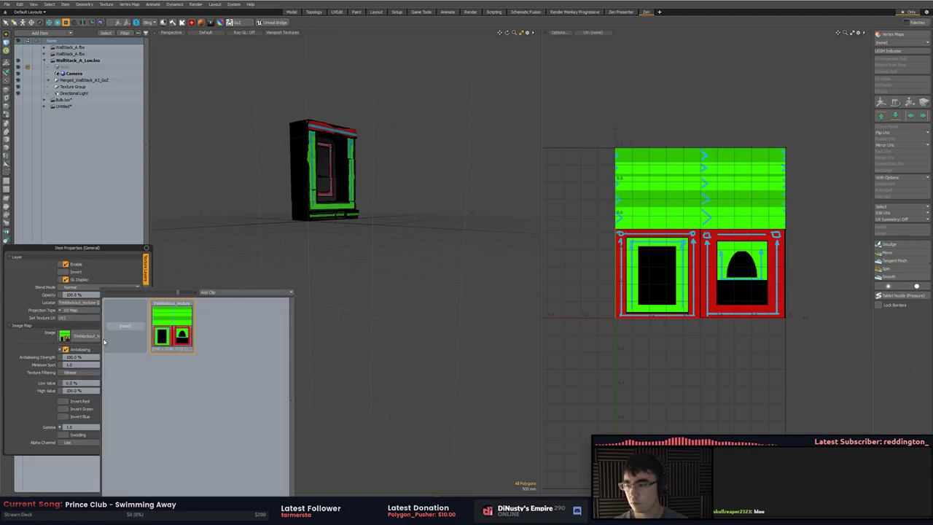
click(173, 324)
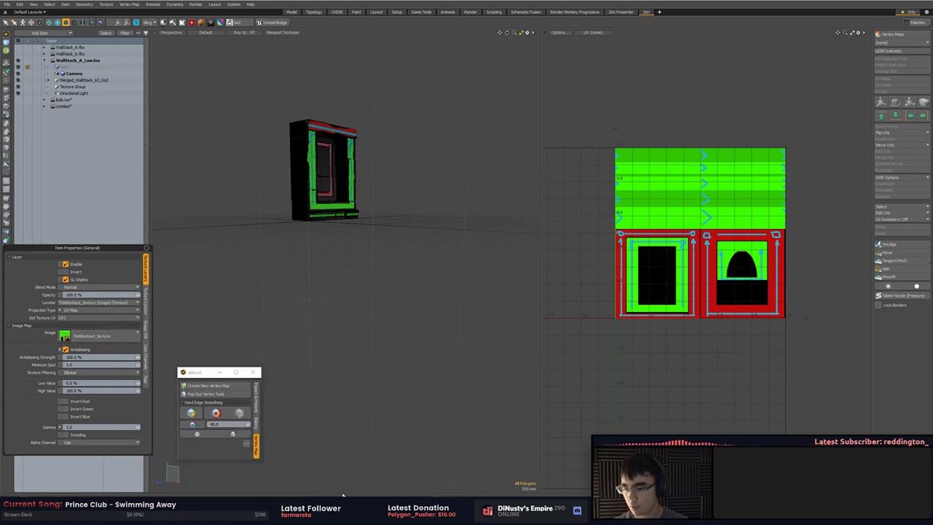
Open the Temple folder in File Explorer and add the Trimblockout_texture image to BlockoutMat in the Untitled scene
key(super)
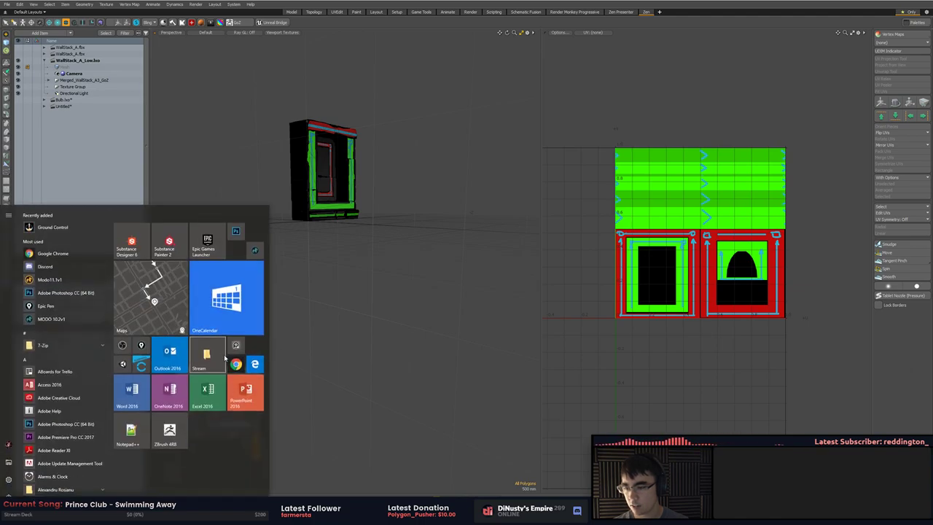
click(416, 293)
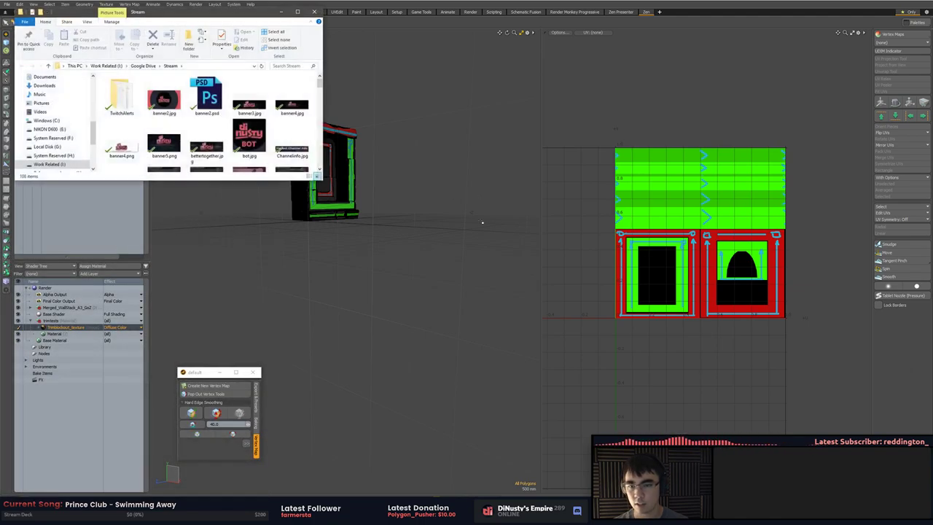
scroll(93, 90, up, 3)
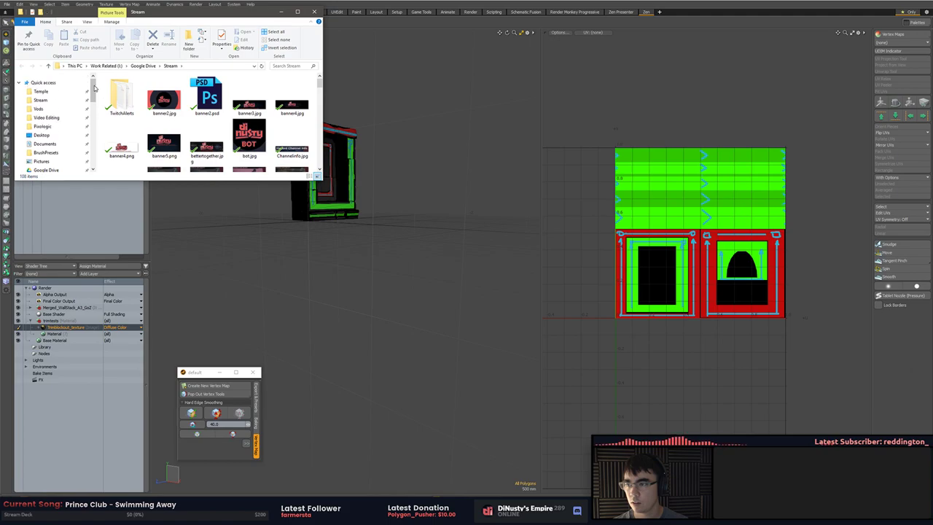
click(42, 89)
drag(87, 11, 932, 34)
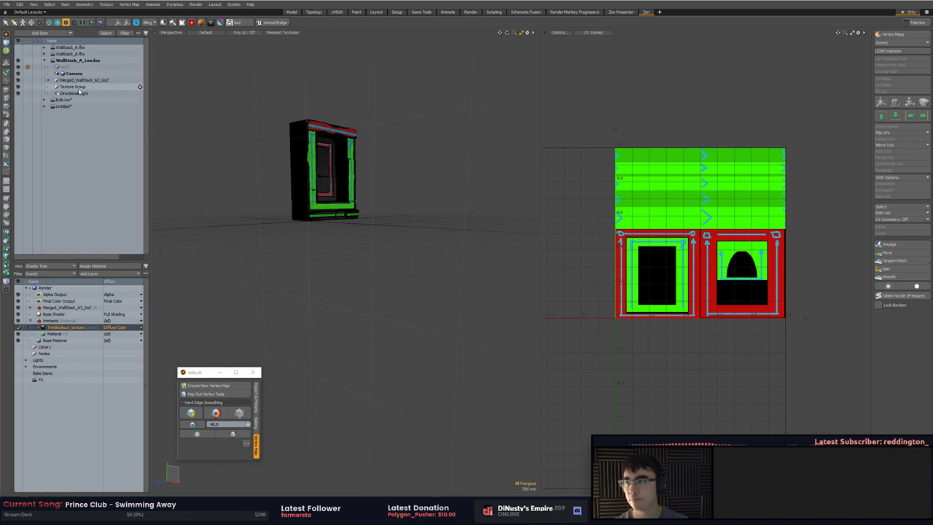
click(64, 107)
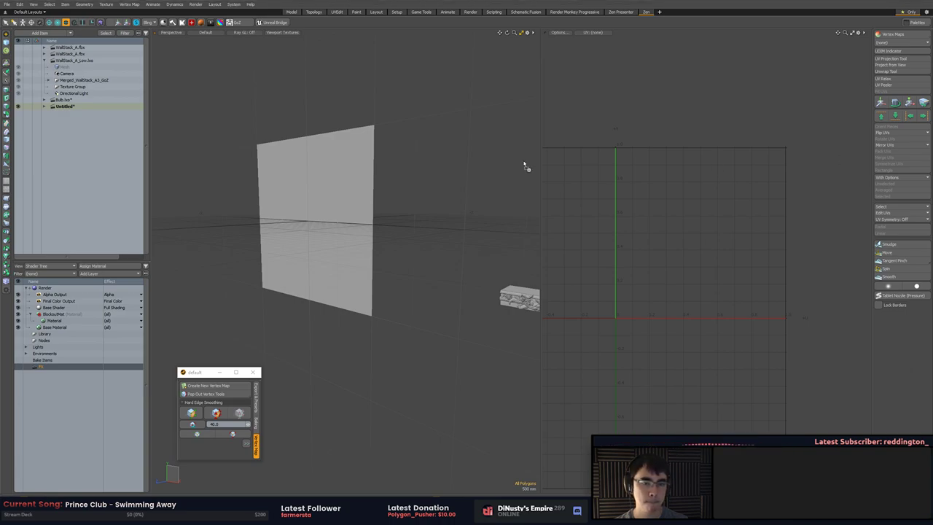
click(75, 314)
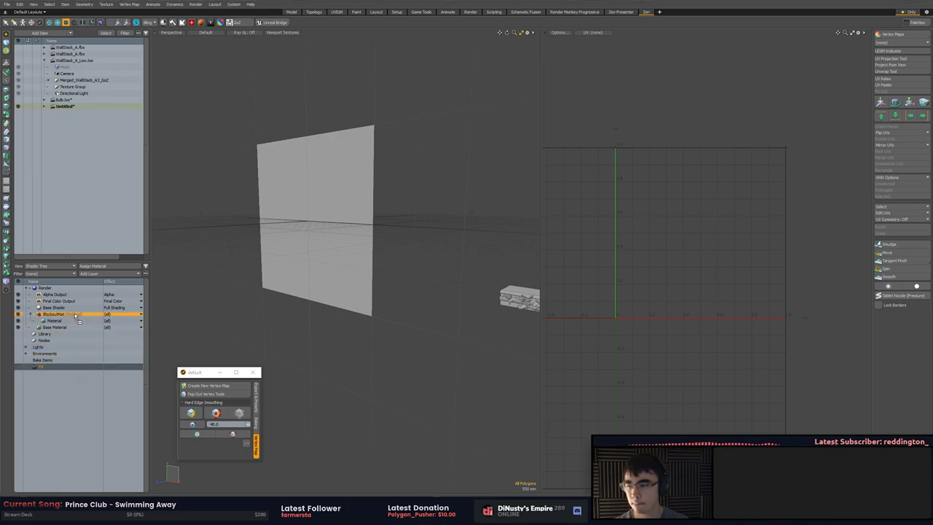
drag(70, 319, 71, 321)
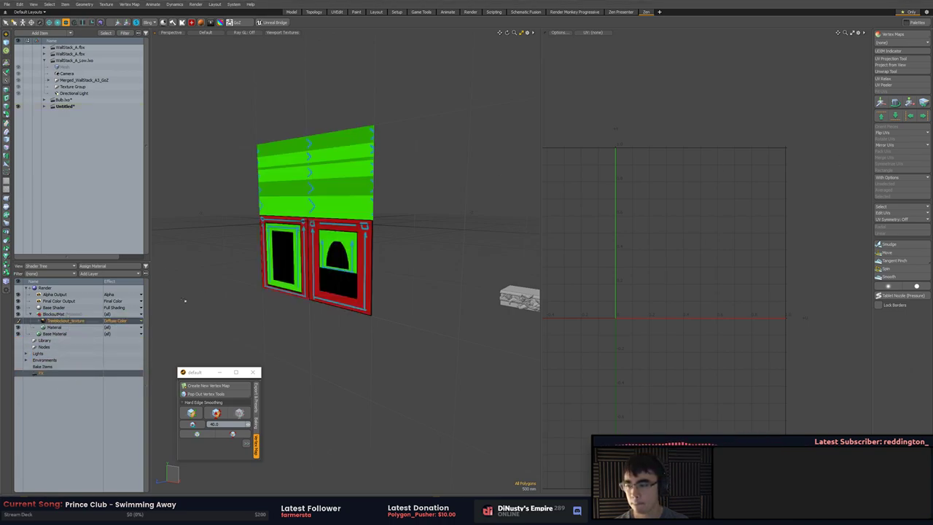
Select the whole floral trim strip in a maximized front view and move it horizontally across the textured plane
alt+drag(415, 315, 330, 273)
key(ctrl+4)
click(484, 280)
key(KP_1)
key(KP_2)
click(612, 315)
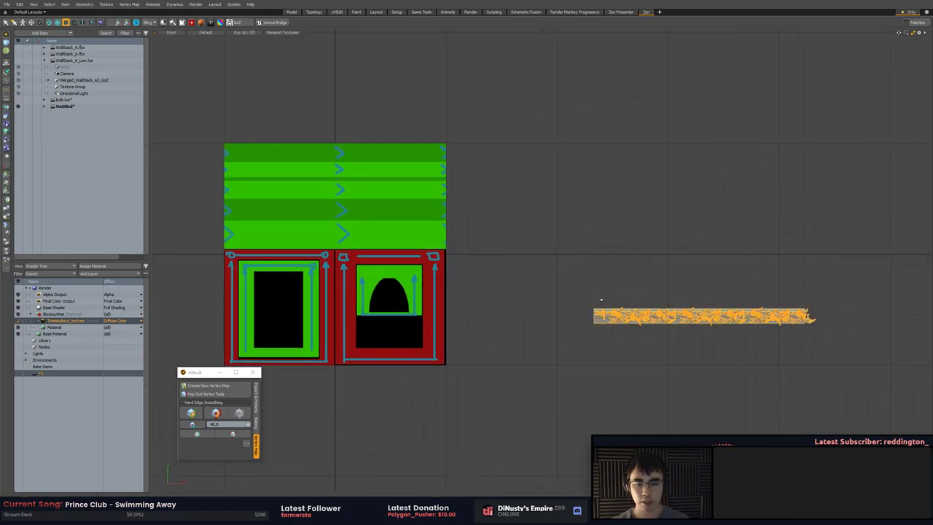
right_drag(611, 259, 872, 264)
key(w)
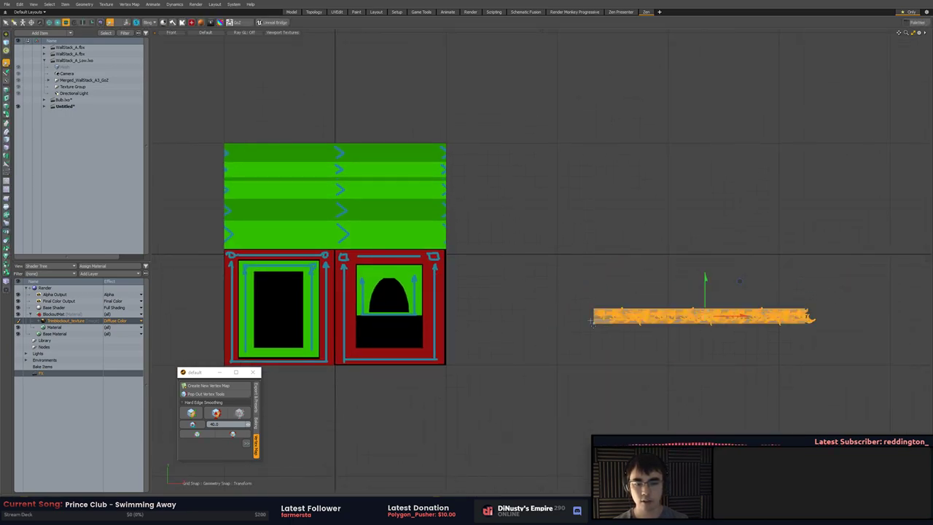
click(594, 326)
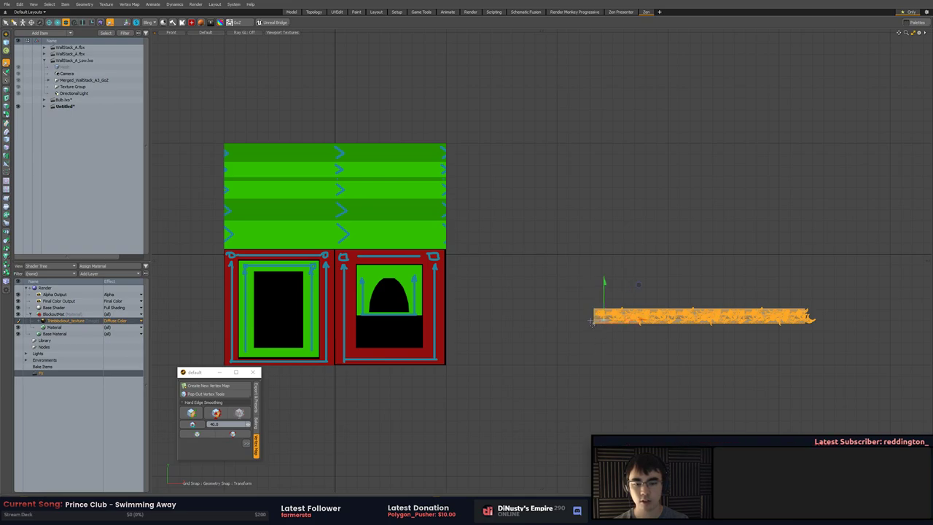
click(592, 322)
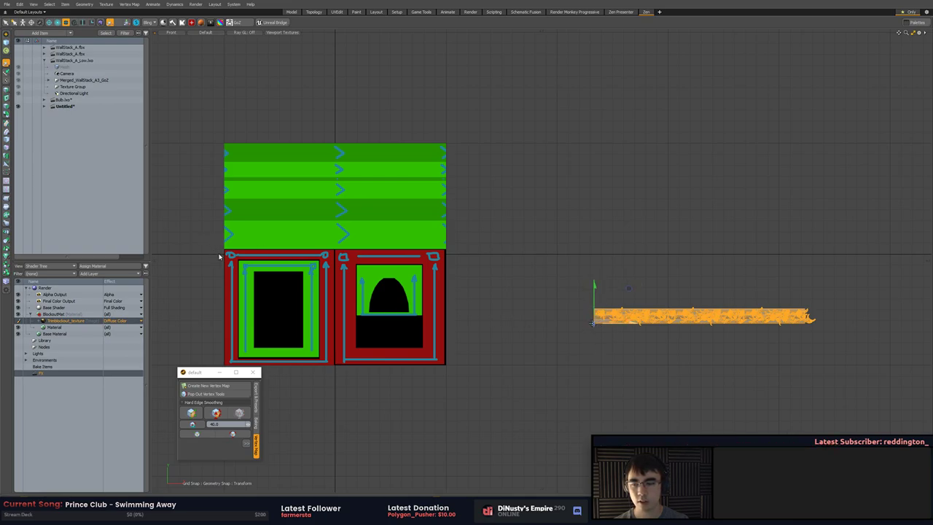
drag(604, 323, 89, 325)
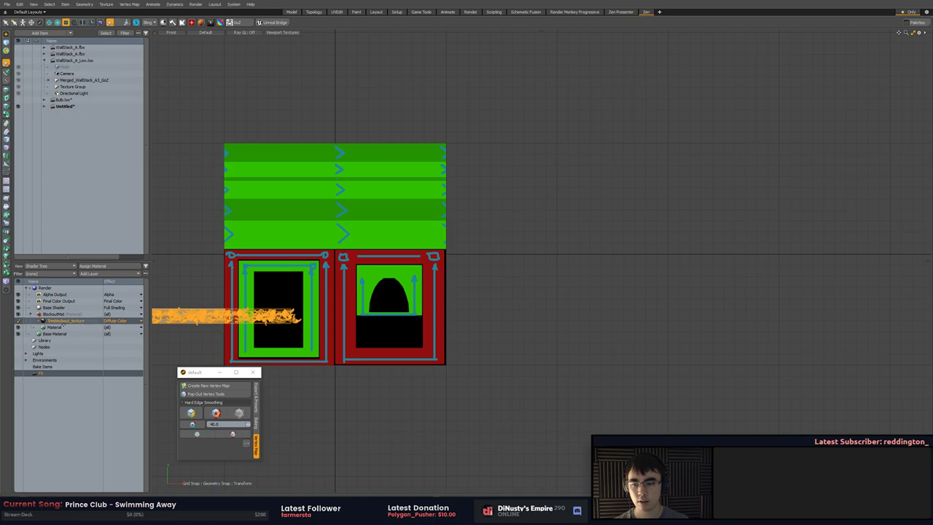
Drop the selection and move the strip by its upper-left corner, snapping its end to the textured plane's left edge
alt+shift+drag(324, 320, 537, 314)
scroll(381, 295, up, 5)
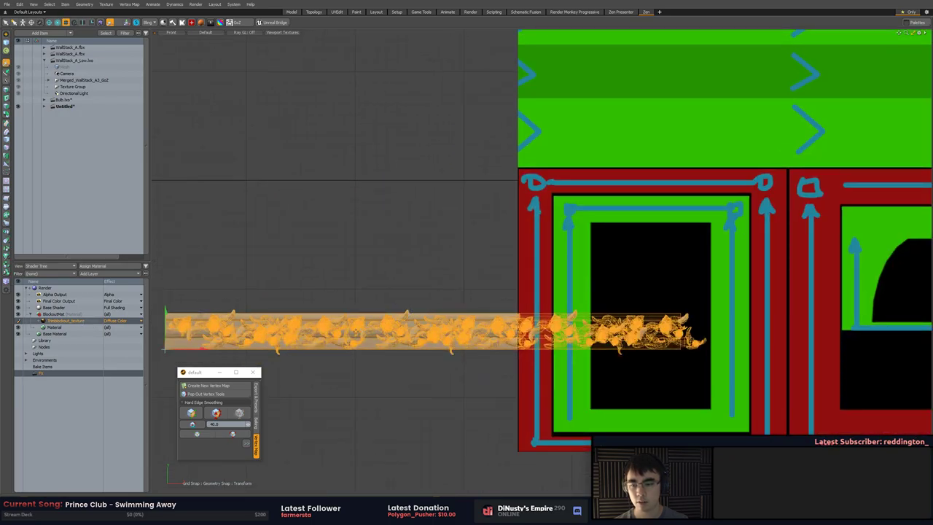
key(space)
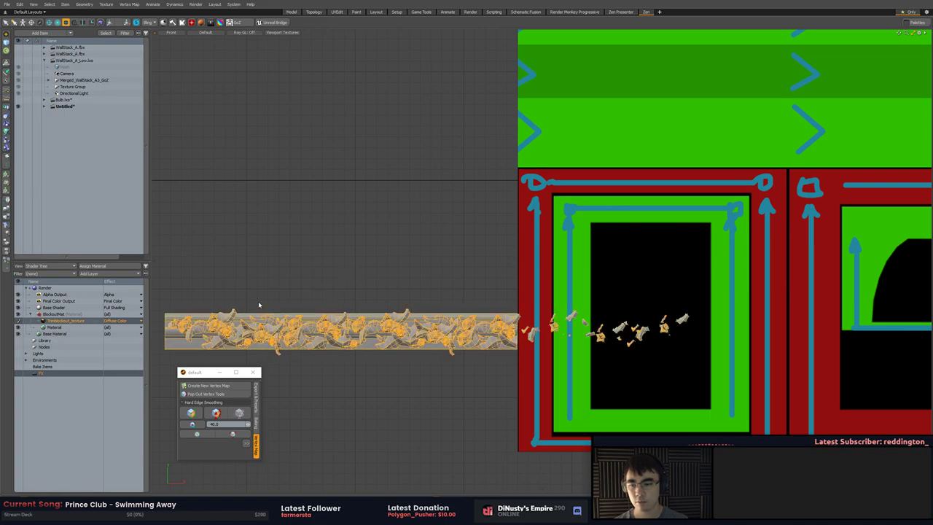
key(w)
key(Escape)
key(w)
click(171, 311)
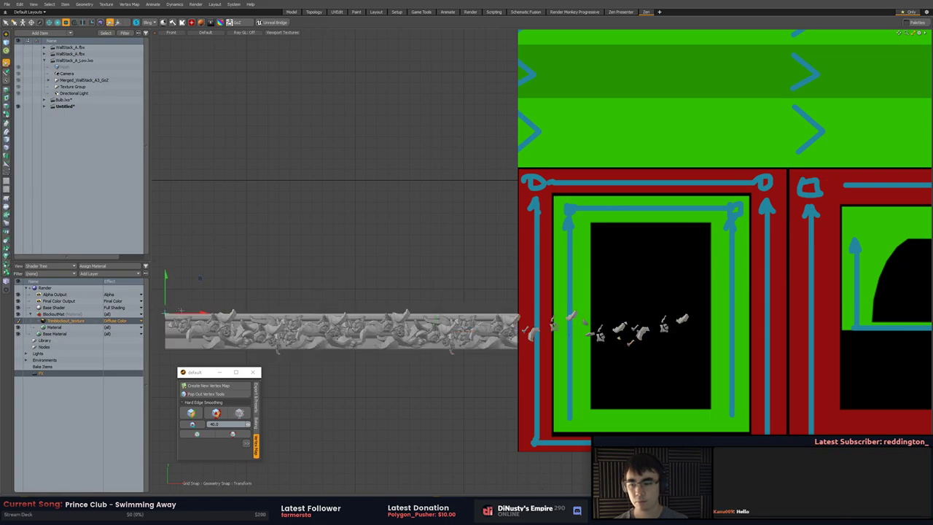
drag(169, 314, 519, 378)
Move the trim strip forward in depth from its back corner until it sits in front of the textured plane
key(KP_2)
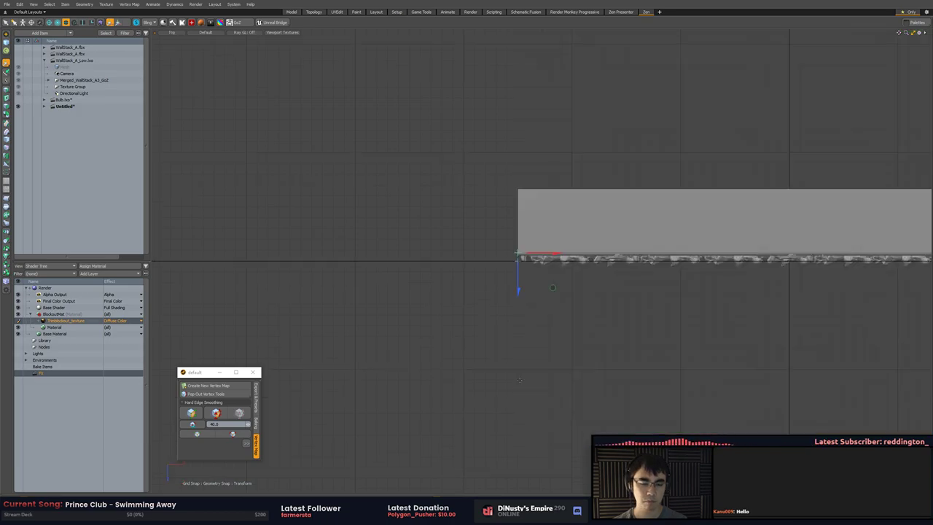
key(KP_3)
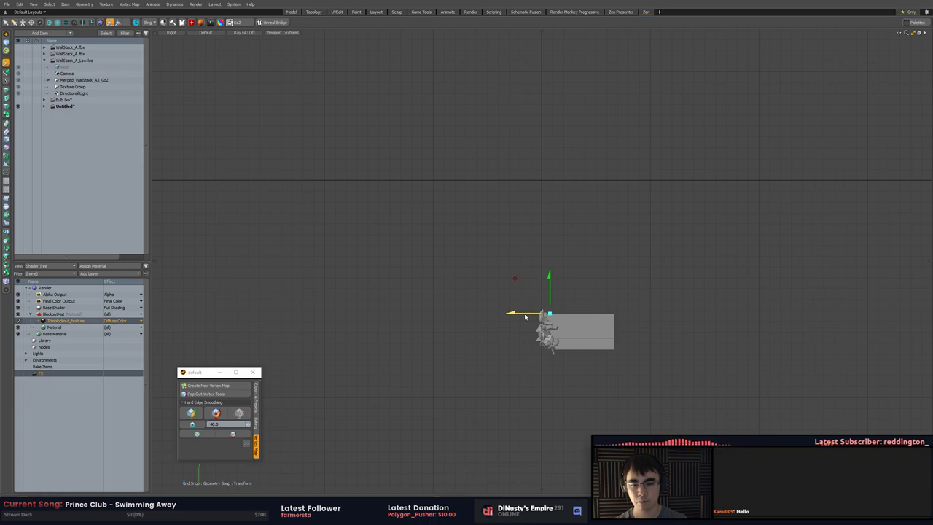
click(615, 314)
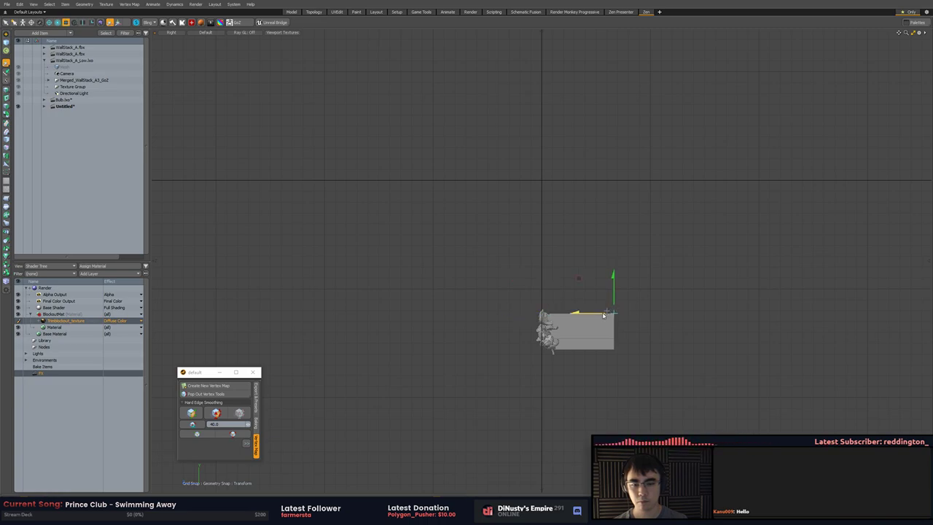
drag(609, 307, 561, 310)
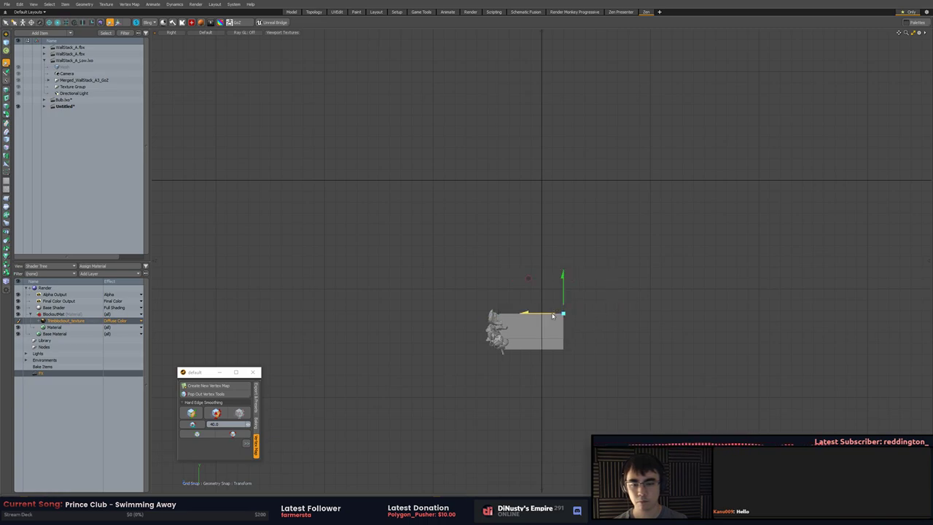
key(KP_Decimal)
alt+drag(661, 319, 618, 324)
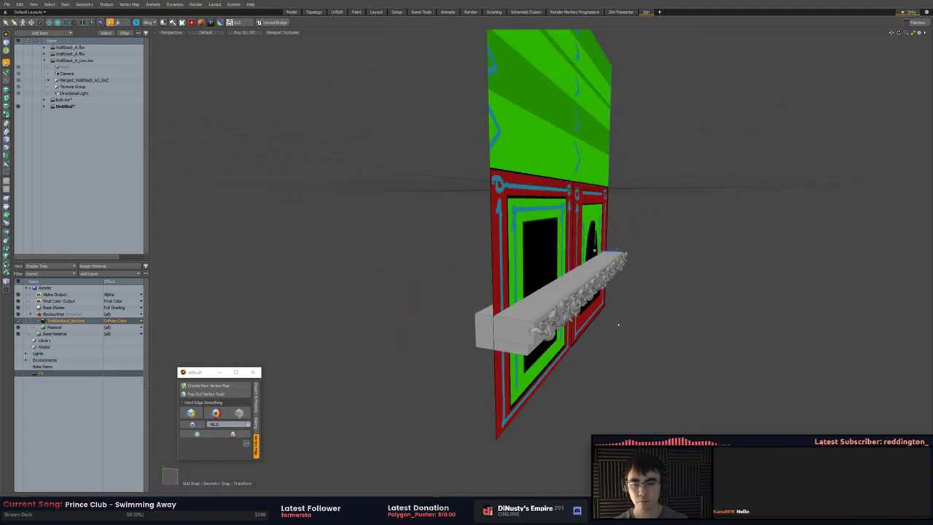
key(q)
key(w)
drag(600, 286, 569, 295)
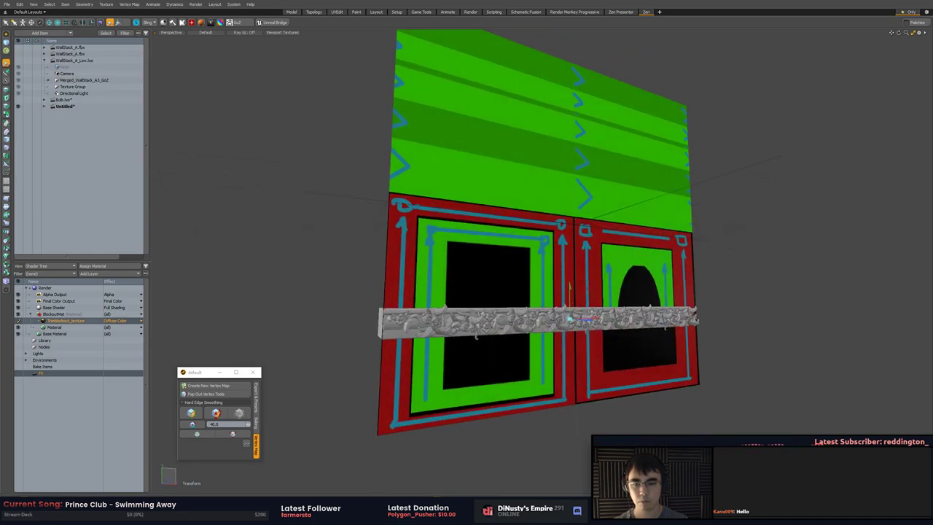
key(q)
scroll(399, 326, up, 6)
alt+drag(400, 326, 478, 349)
double_click(440, 312)
click(442, 310)
key(w)
key(ctrl+z)
alt+drag(478, 349, 437, 342)
click(311, 241)
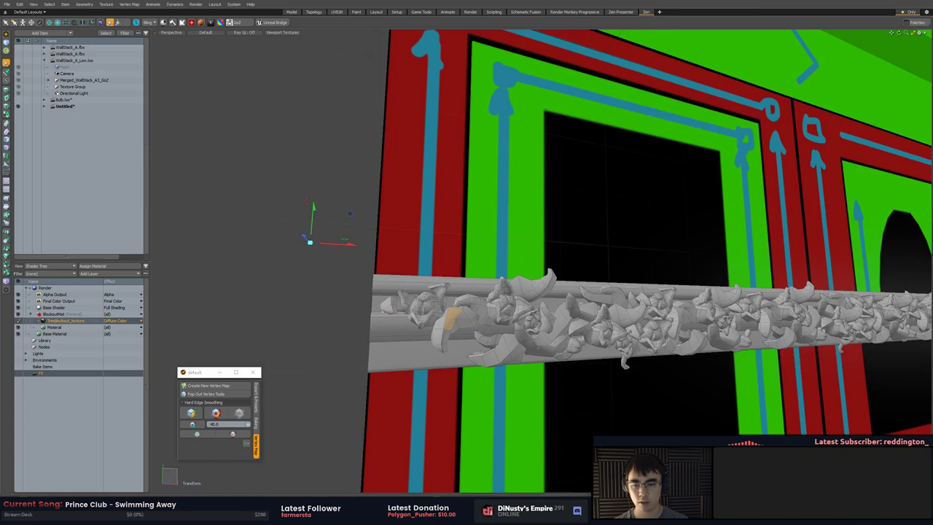
Select every floral ornament polygon on the trim strip and move them by cut and paste into a new Mesh item
key(5)
key(3)
scroll(420, 217, down, 5)
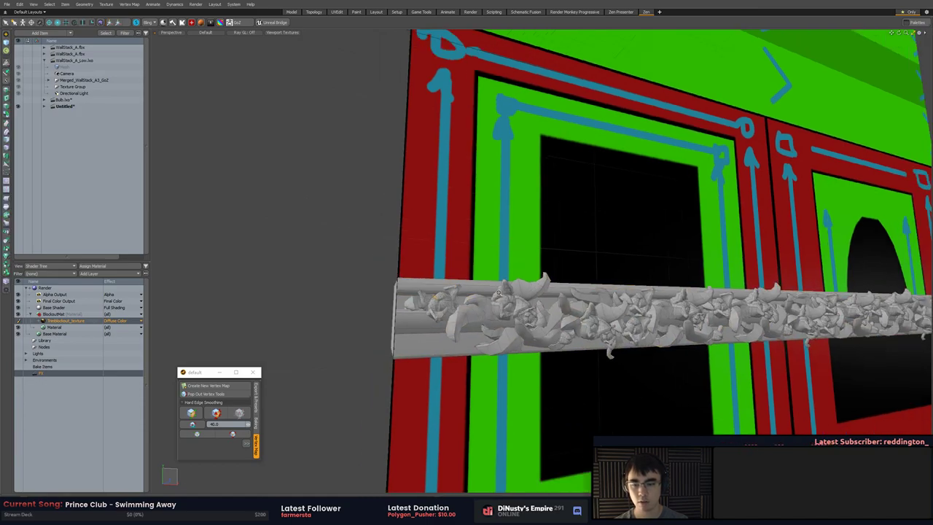
mouse_move(420, 217)
right_down()
mouse_move(341, 287)
mouse_move(803, 233)
right_up()
click(807, 292)
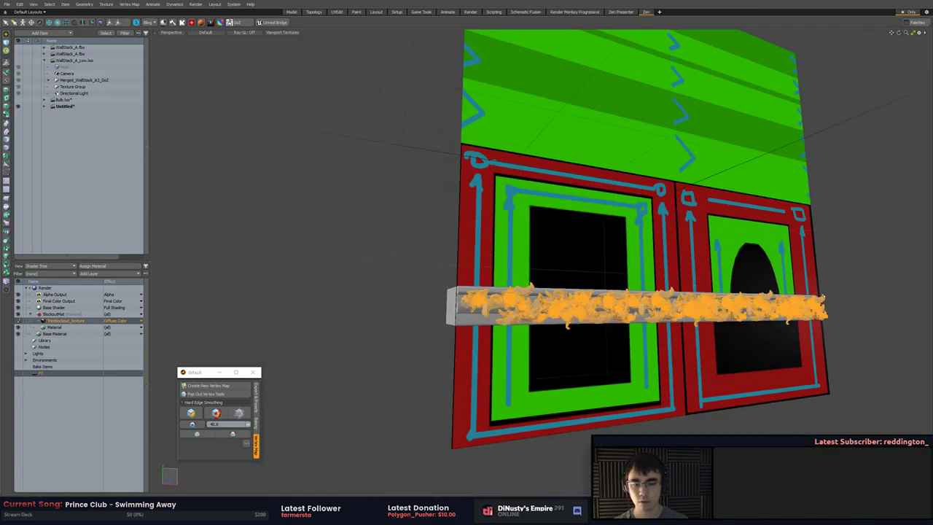
key(ctrl+x)
key(n)
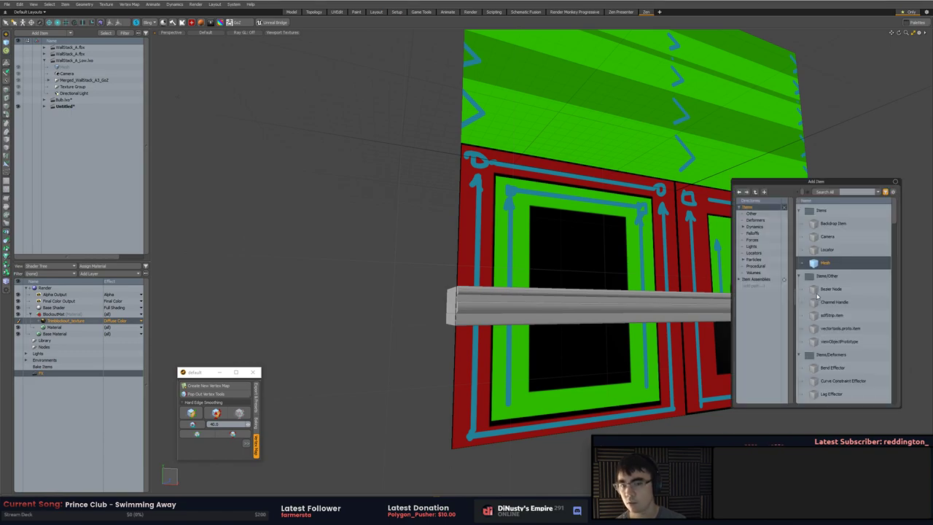
double_click(834, 264)
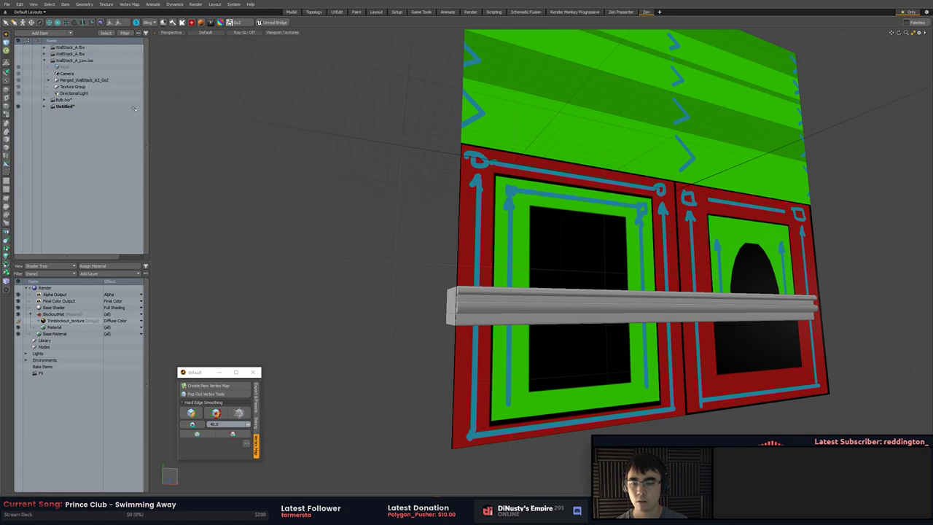
key(ctrl+v)
Expand the Untitled scene, remove its empty mesh item and rename the ornament mesh to Flowers
click(45, 106)
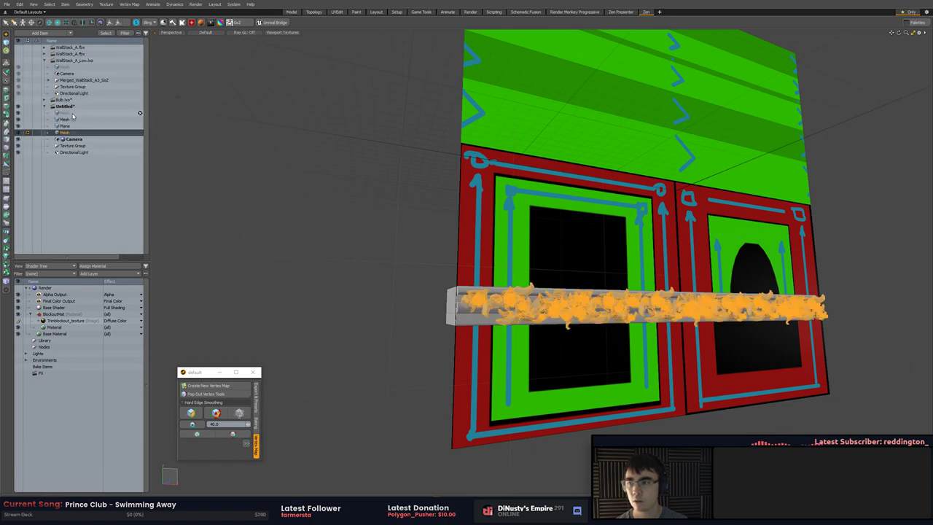
click(72, 113)
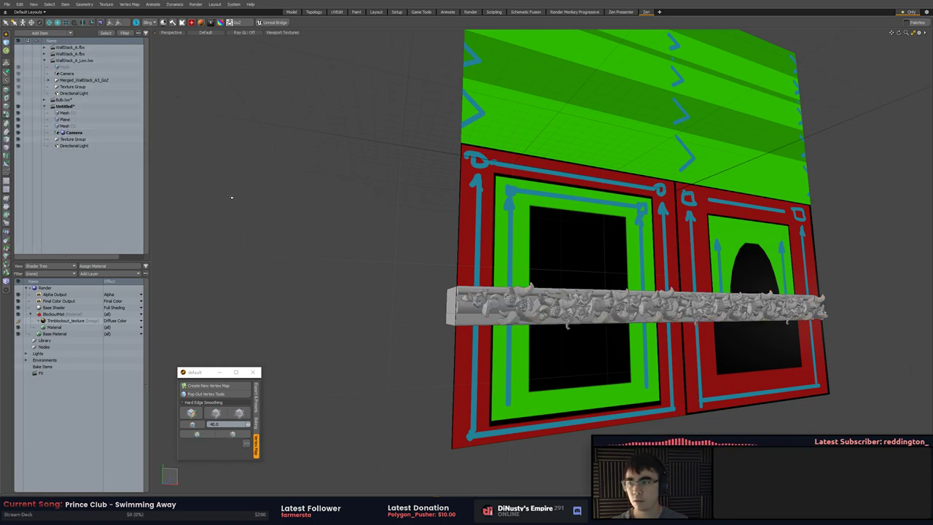
click(71, 126)
double_click(73, 127)
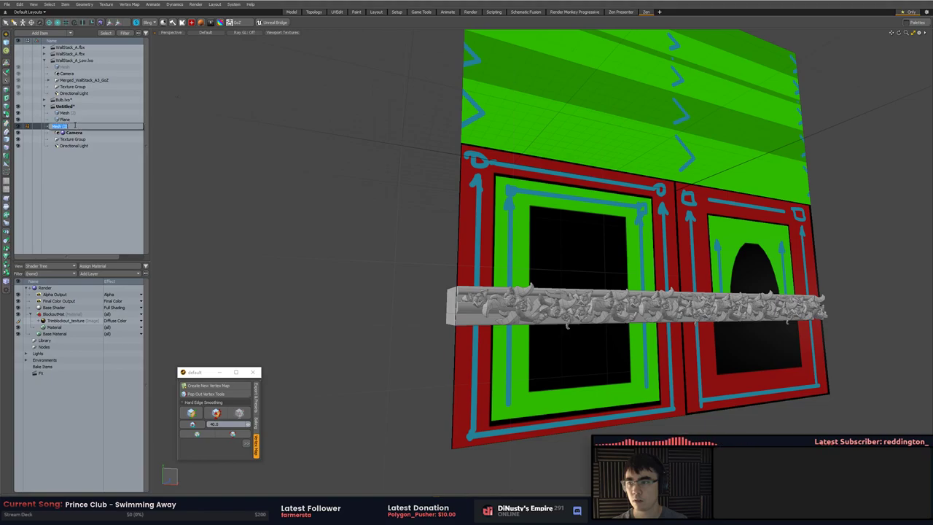
text(Flowers)
key(Return)
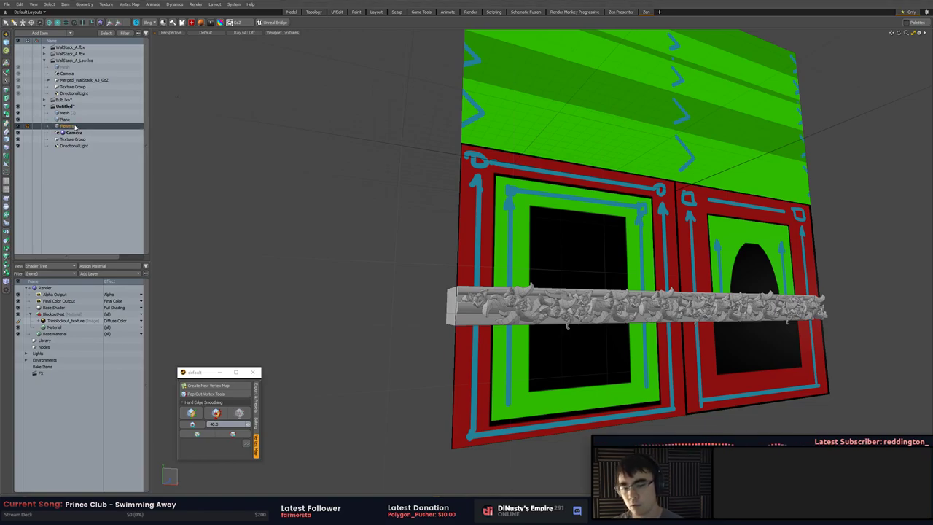
Select all the Flowers polygons, try moving them upward off the strip, and undo that move
click(470, 298)
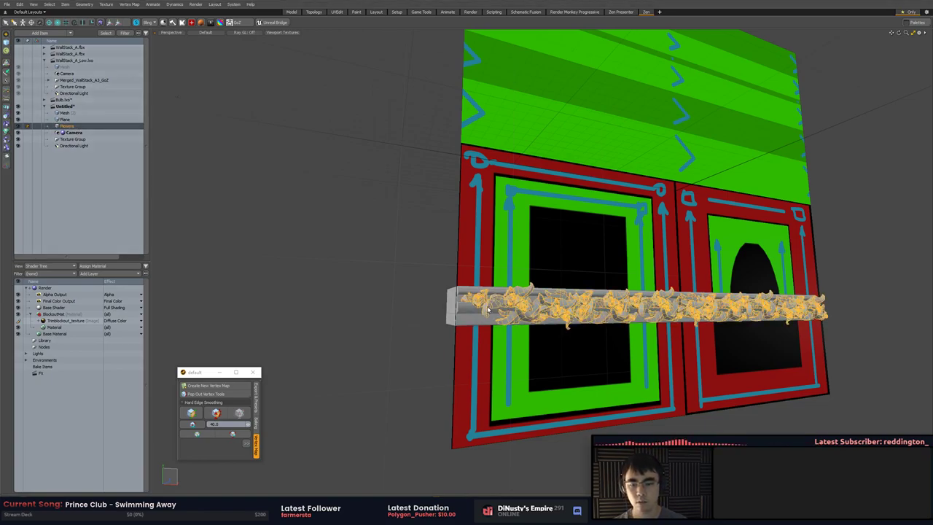
key(3)
mouse_move(482, 230)
right_down()
mouse_move(392, 241)
mouse_move(891, 266)
mouse_move(884, 273)
right_up()
key(w)
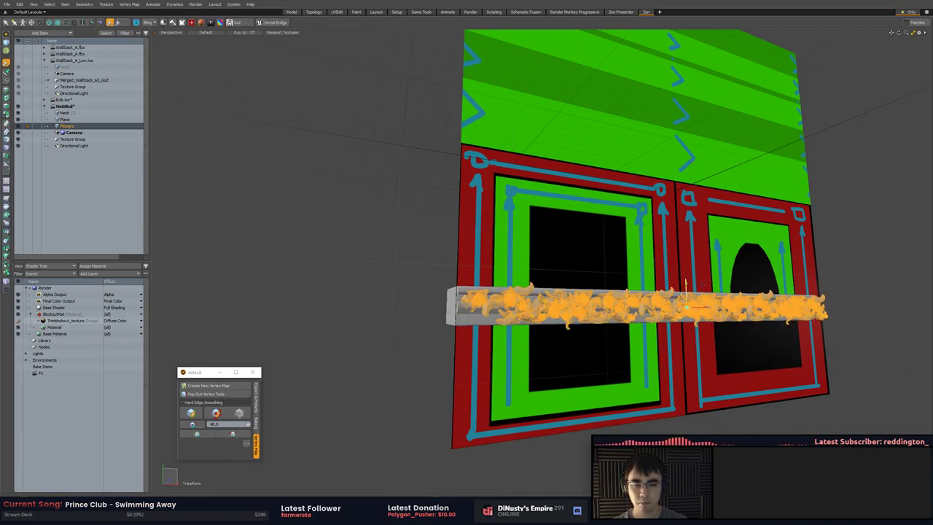
drag(685, 286, 711, 263)
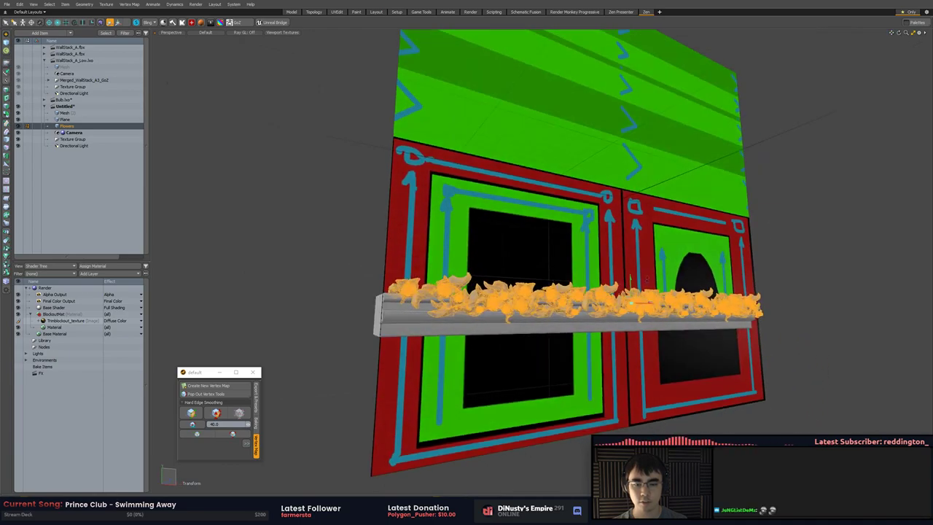
key(ctrl+z)
key(q)
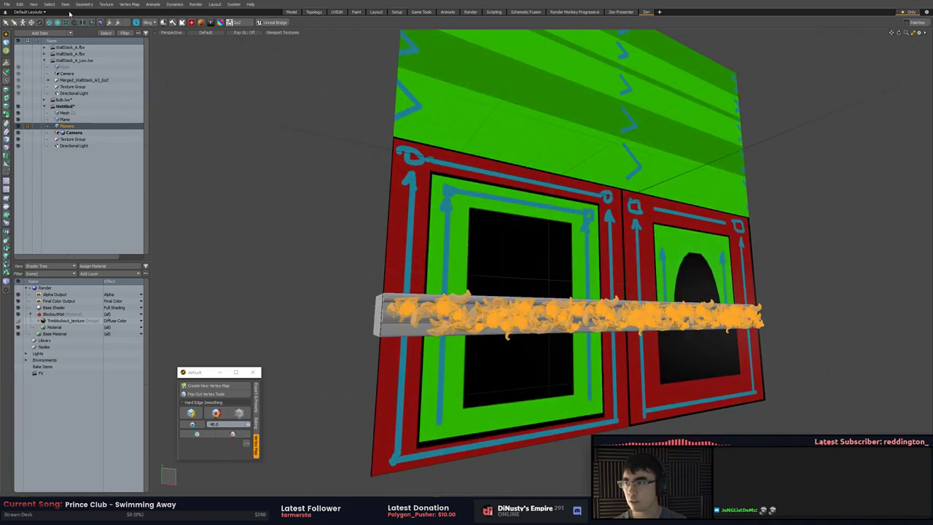
Run Mesh Cleanup on the Flowers mesh with all cleanup options enabled and dismiss the report
click(82, 8)
click(85, 6)
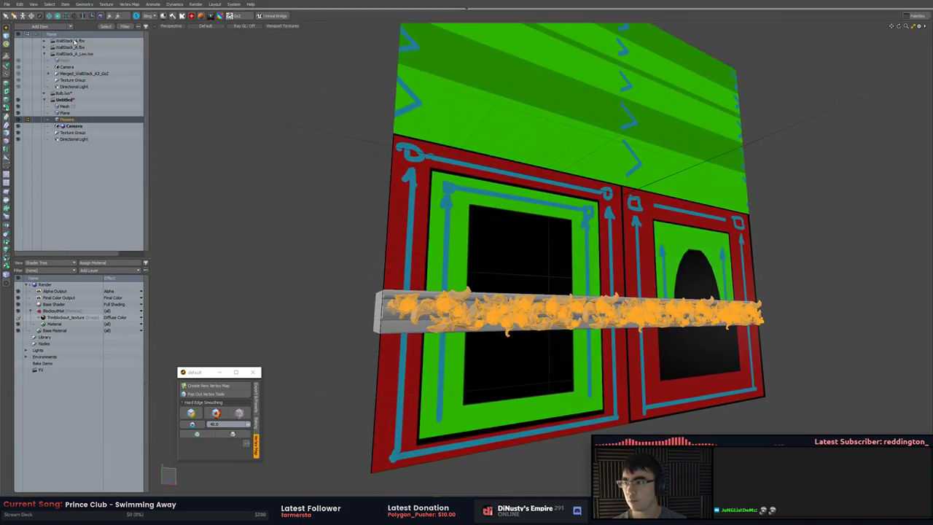
click(7, 283)
click(9, 286)
click(8, 285)
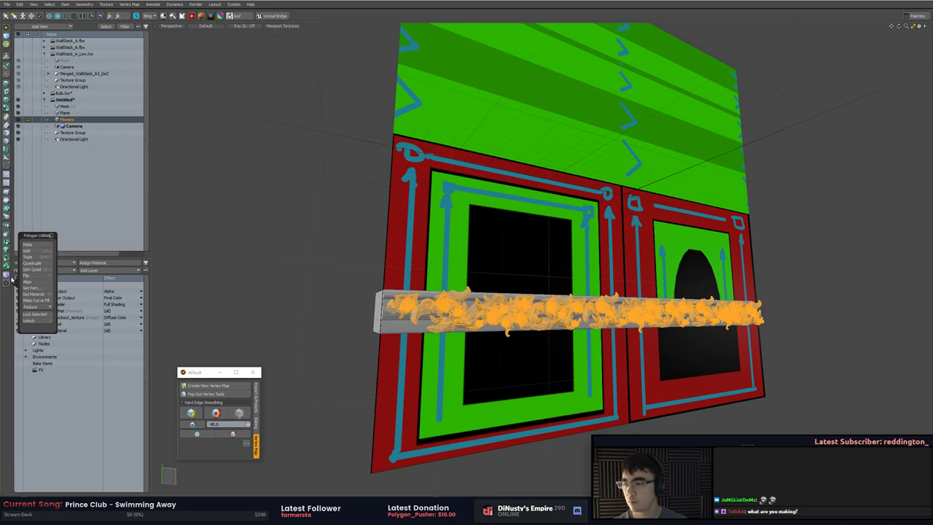
click(5, 273)
click(6, 274)
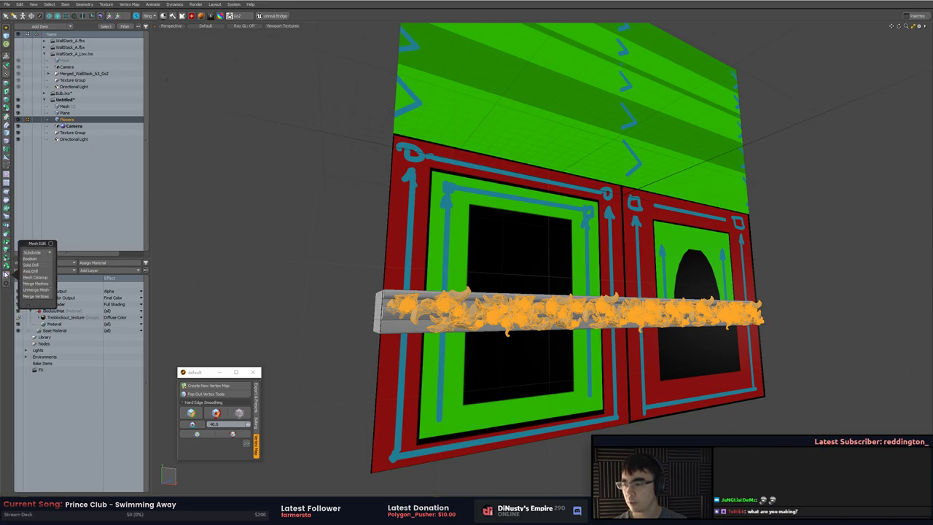
click(44, 277)
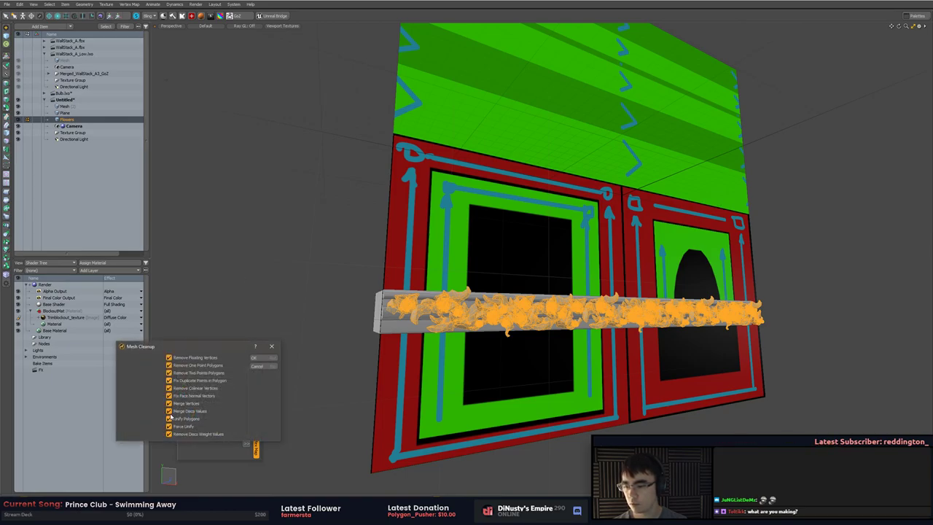
click(254, 367)
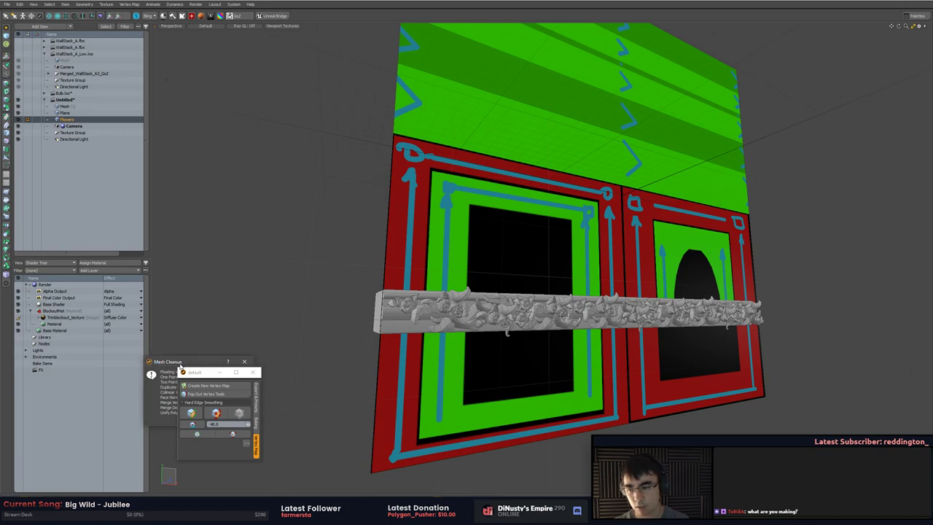
drag(175, 362, 224, 250)
click(277, 261)
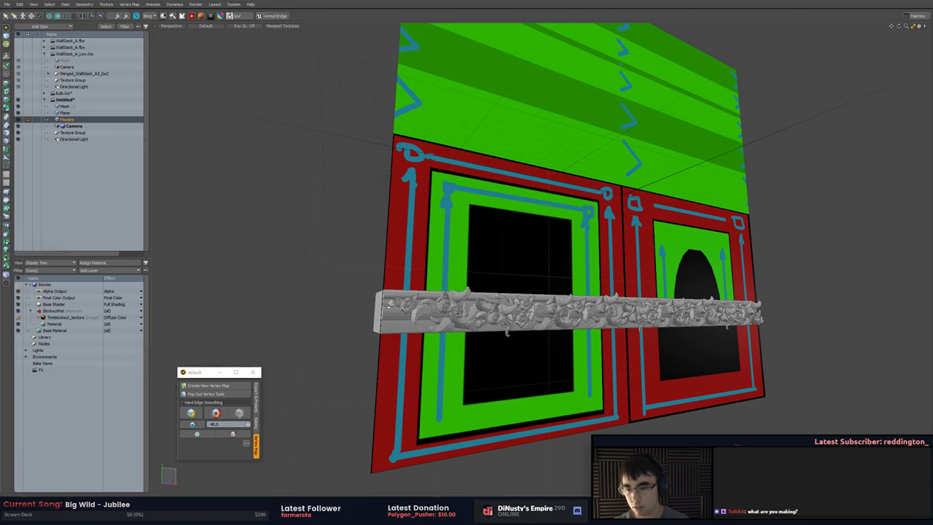
Examine the cleaned Flowers geometry up close along the trim strip
click(411, 305)
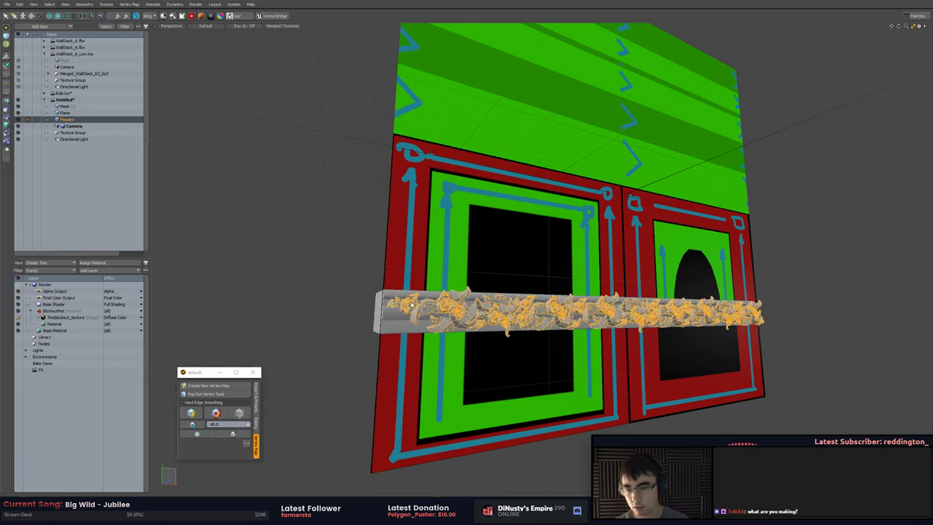
click(346, 312)
alt+drag(362, 311, 423, 330)
key(a)
scroll(466, 325, up, 5)
scroll(460, 335, down, 4)
key(3)
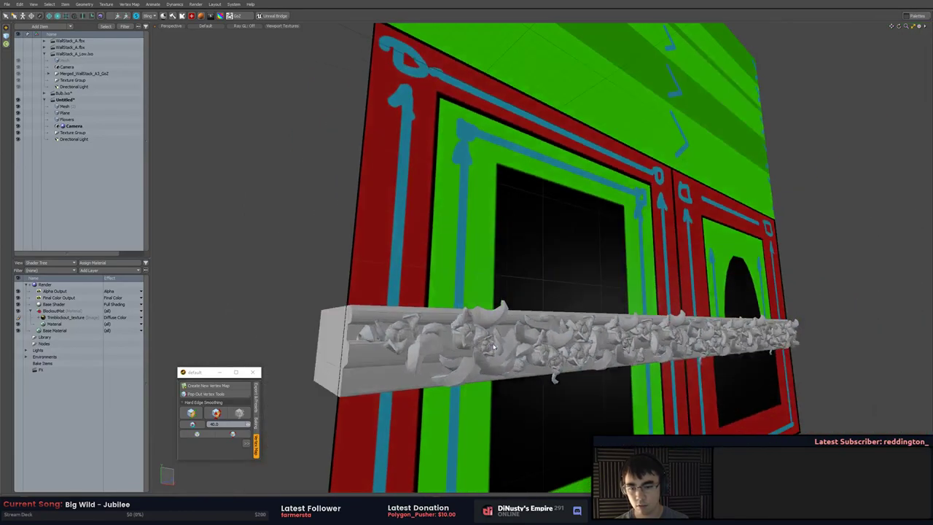
right_drag(583, 189, 891, 258)
alt+drag(823, 315, 600, 363)
key(Escape)
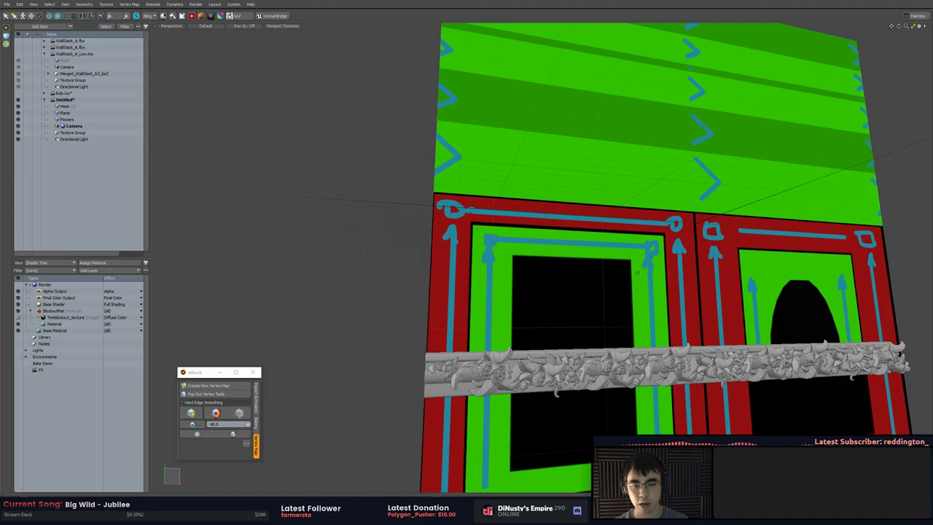
In the front view, select the strip mesh and Flowers together and raise them onto the second green band of the textured plane
scroll(477, 342, down, 3)
key(KP_2)
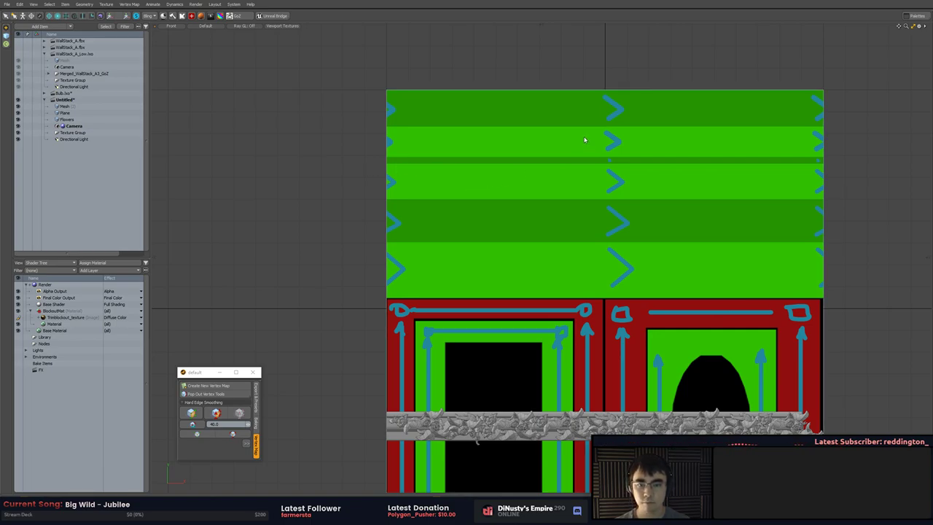
click(452, 419)
shift+click(455, 421)
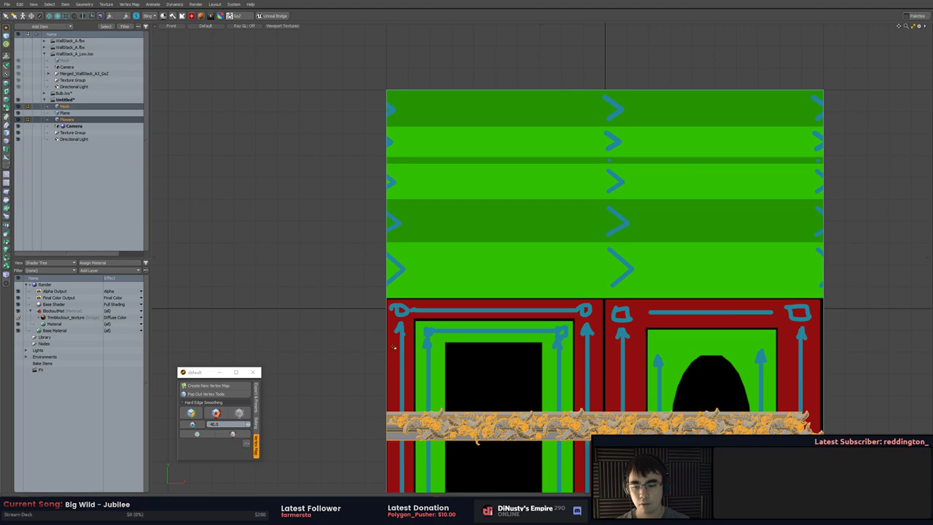
mouse_move(367, 463)
right_down()
mouse_move(830, 388)
mouse_move(872, 435)
mouse_move(729, 445)
right_up()
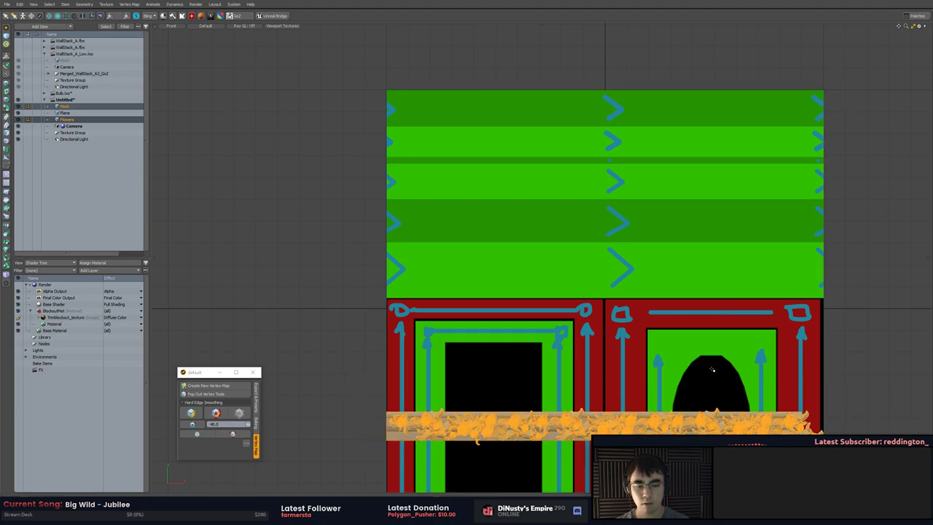
key(y)
drag(605, 386, 605, 99)
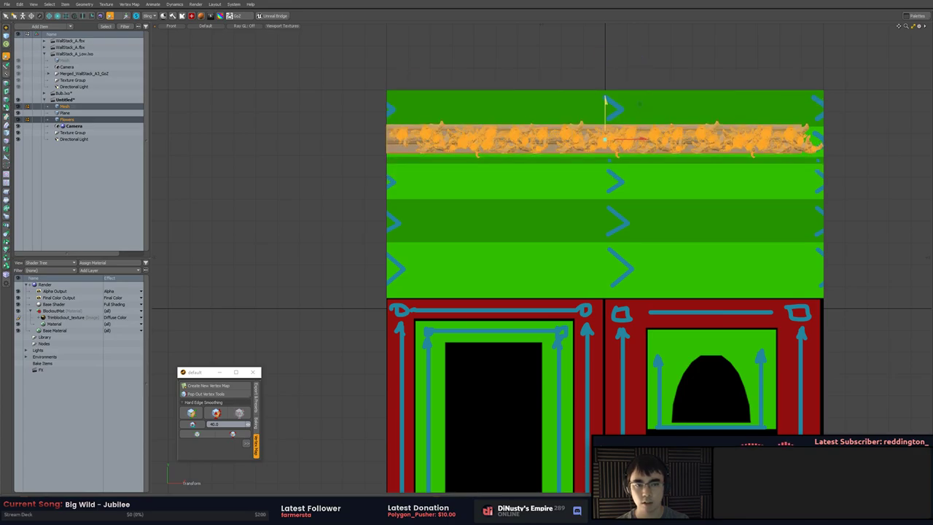
drag(605, 100, 605, 121)
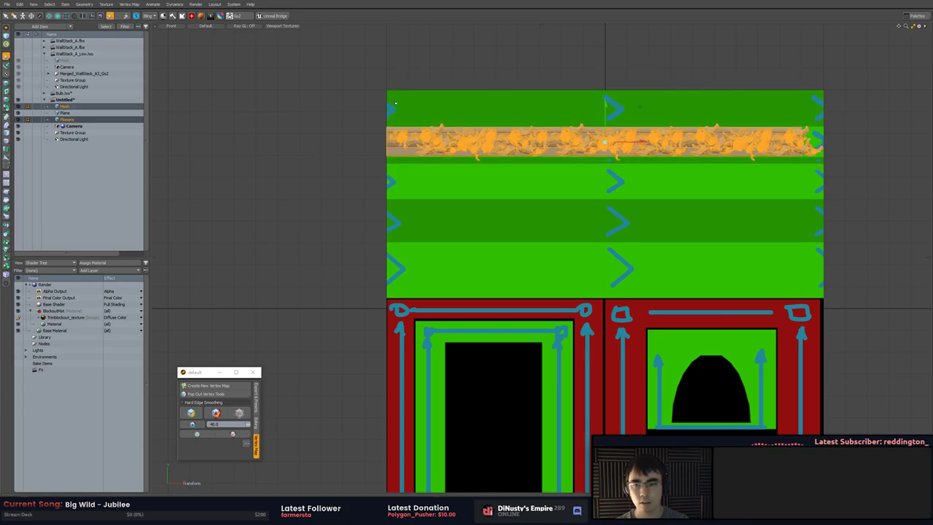
Move the strip and its flowers down the plane, clear of the second green band
key(space)
scroll(384, 120, up, 3)
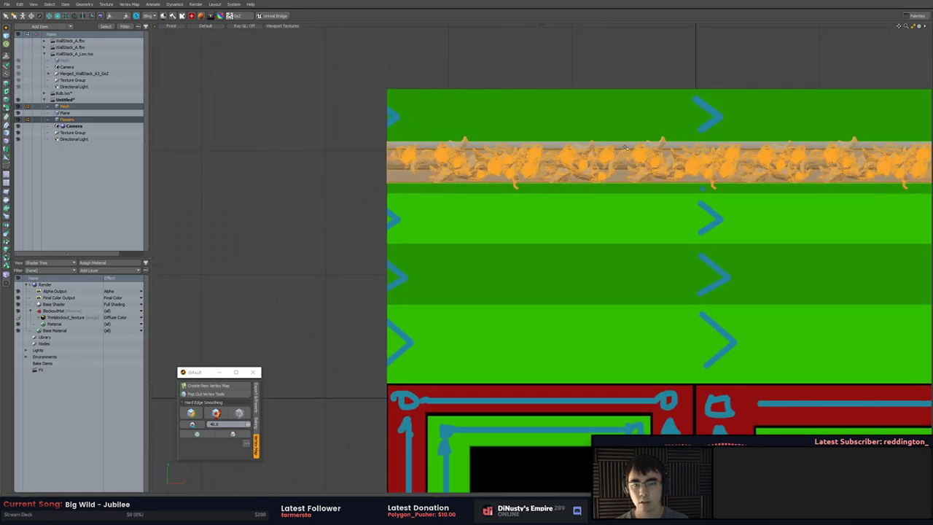
key(w)
drag(697, 129, 697, 212)
Select the plane's left edge and add horizontal edge loops at the upper and lower boundaries of the second green band
click(445, 146)
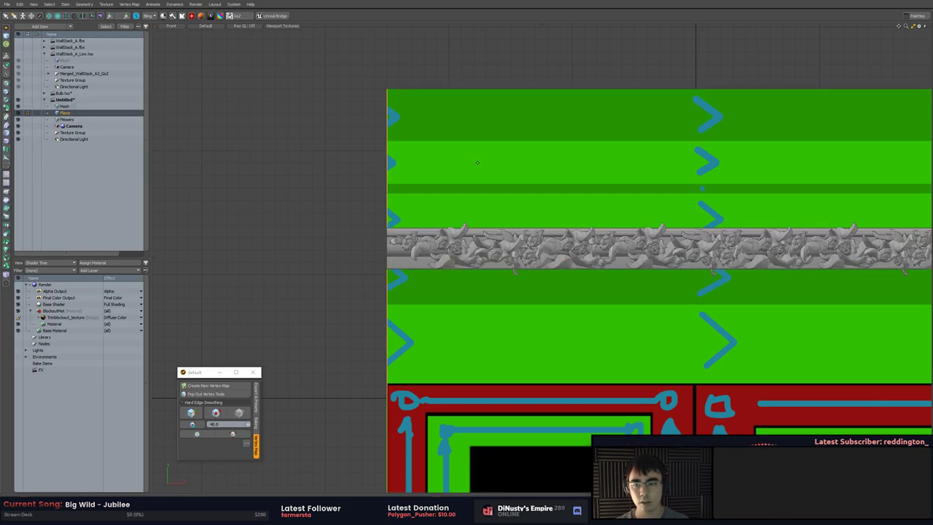
drag(229, 40, 163, 40)
key(q)
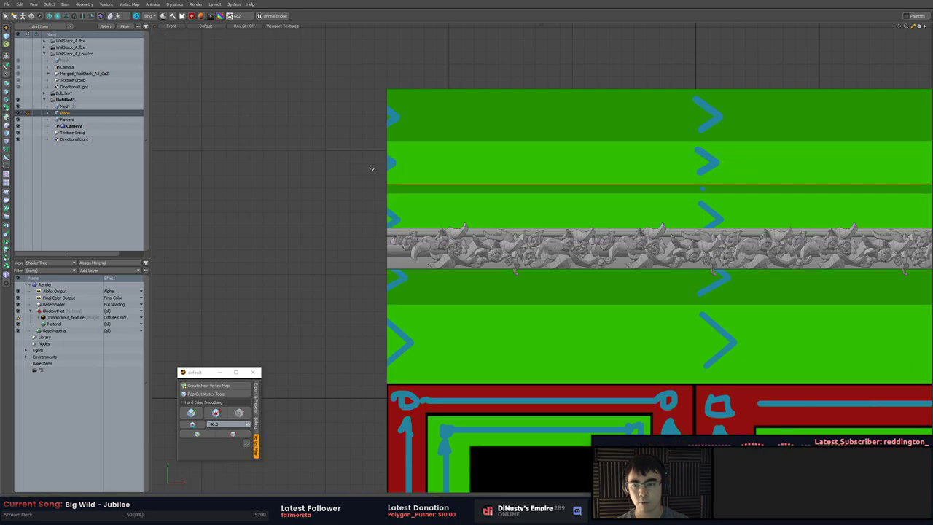
Align the plane's upper edge loop with the upper boundary of the second green band, trying the Transform tool's Slip UVs option
key(y)
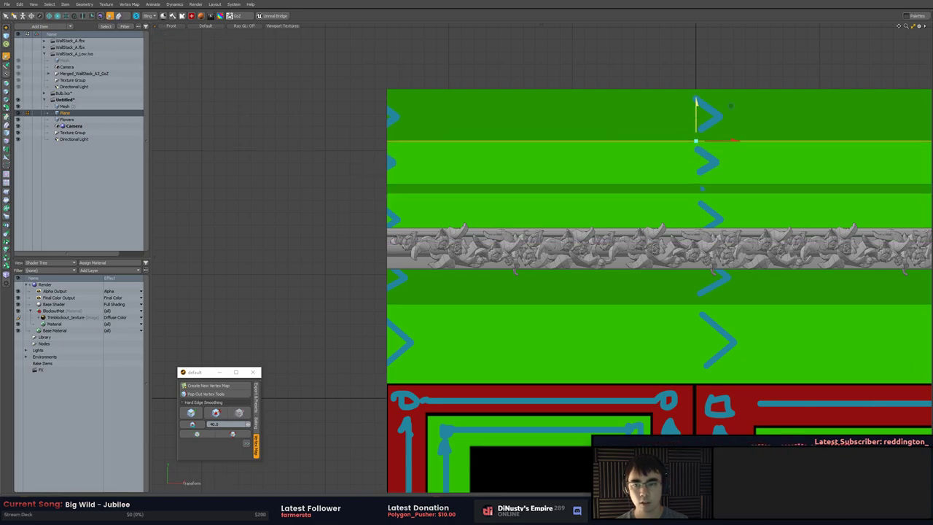
scroll(586, 116, up, 5)
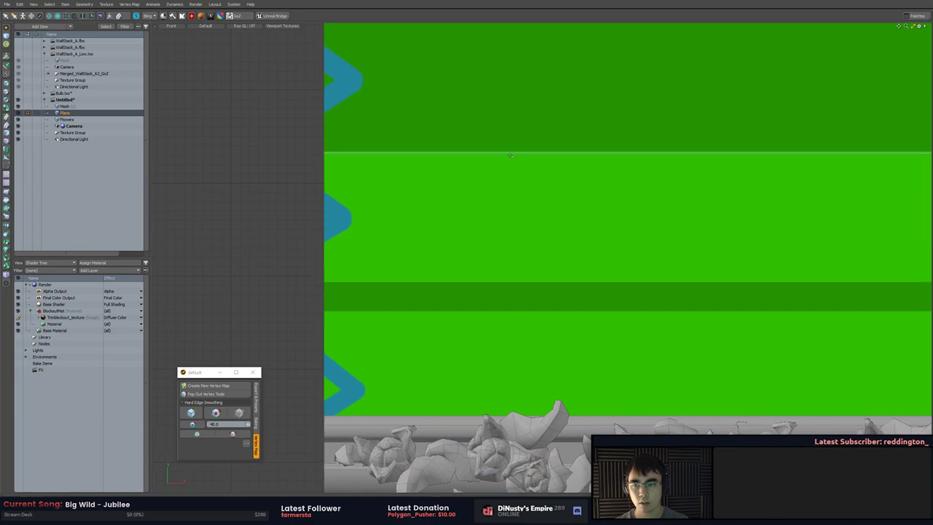
drag(544, 145, 546, 145)
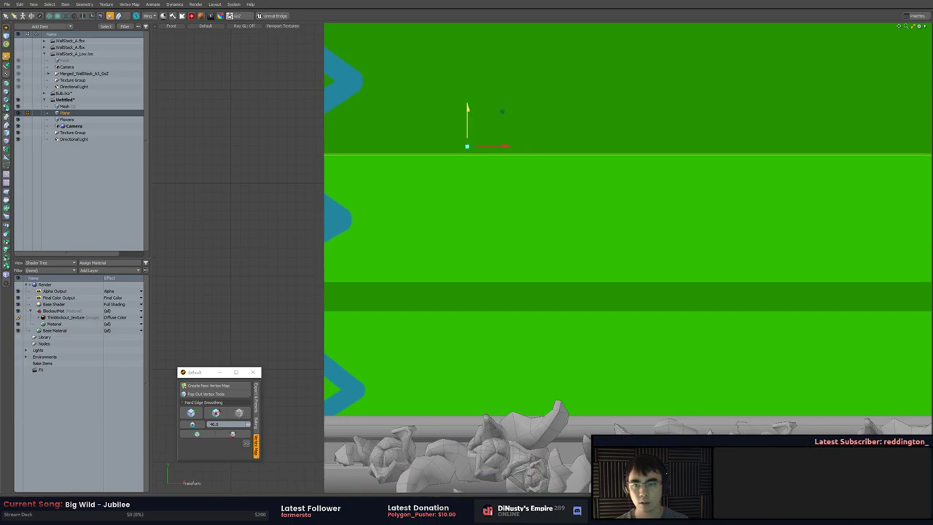
drag(468, 108, 469, 105)
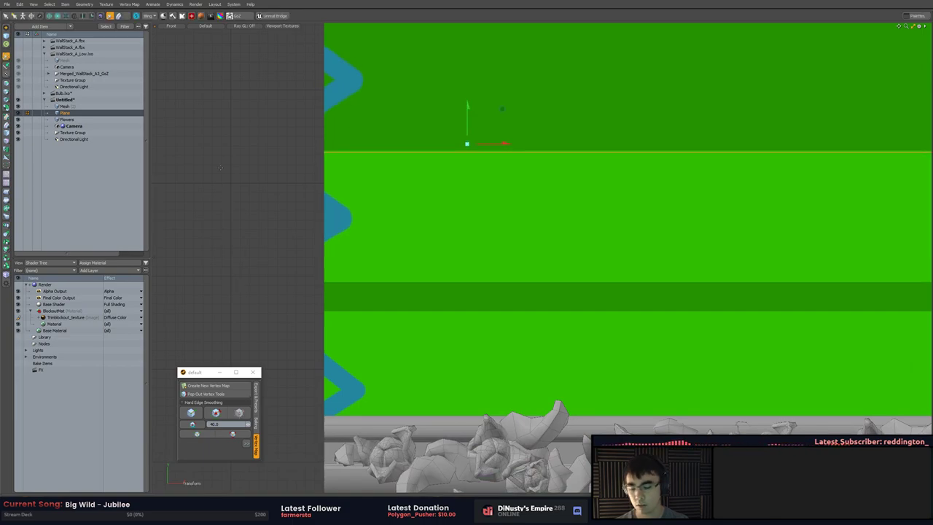
key(k)
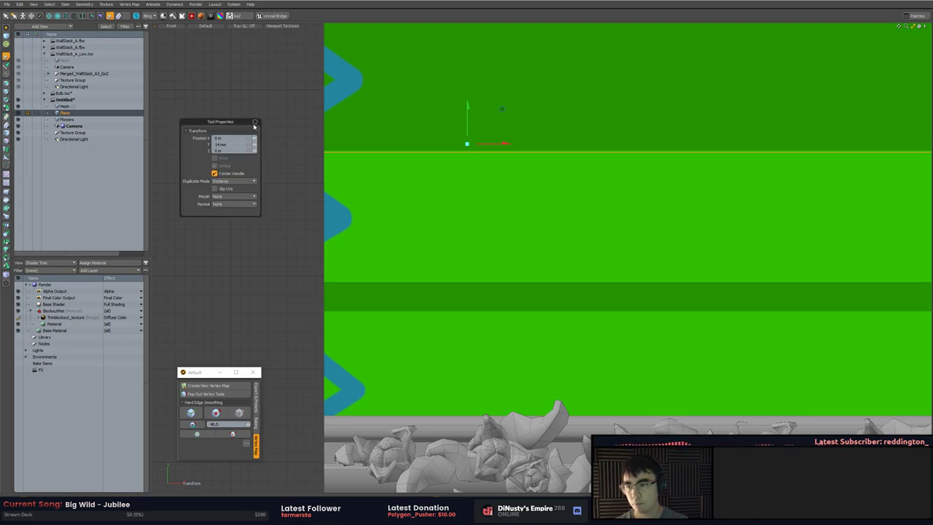
drag(237, 124, 226, 137)
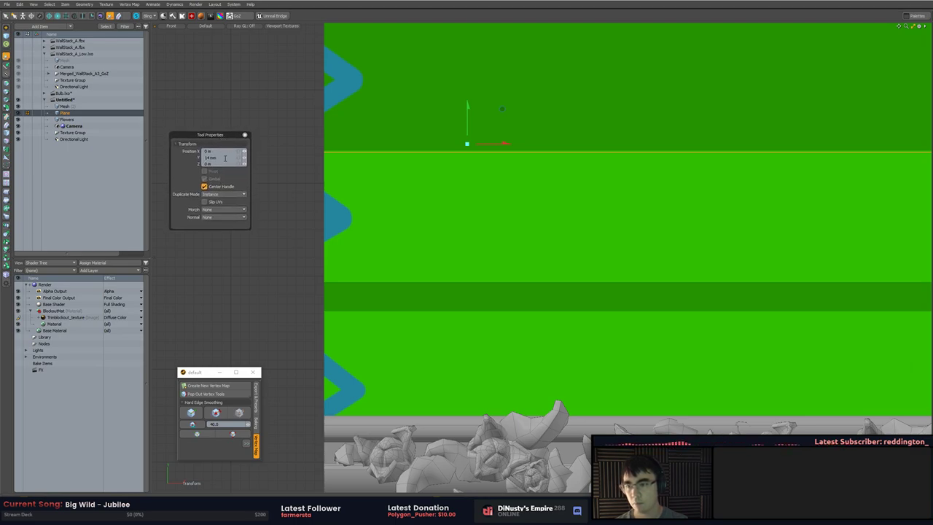
click(213, 203)
drag(467, 124, 467, 124)
key(q)
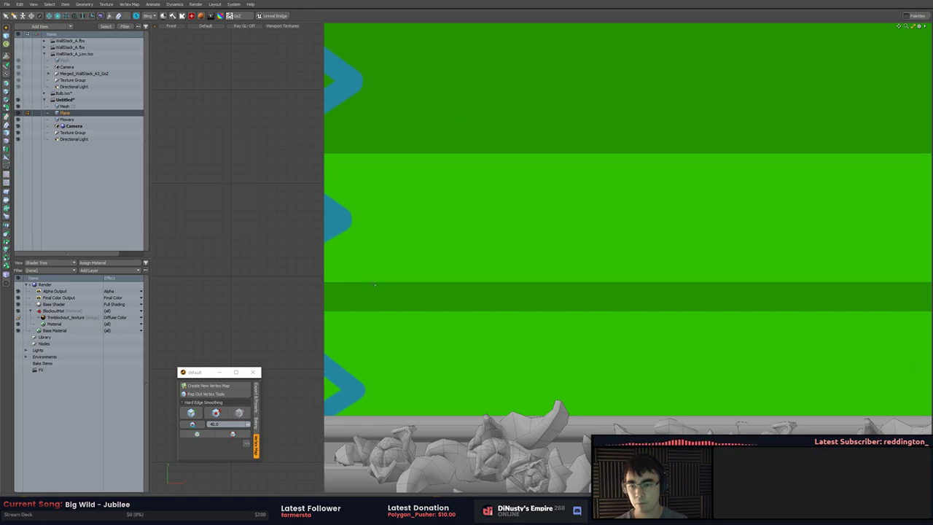
scroll(341, 164, down, 5)
alt+shift+drag(236, 240, 252, 209)
click(271, 224)
key(5)
click(386, 302)
shift+click(309, 332)
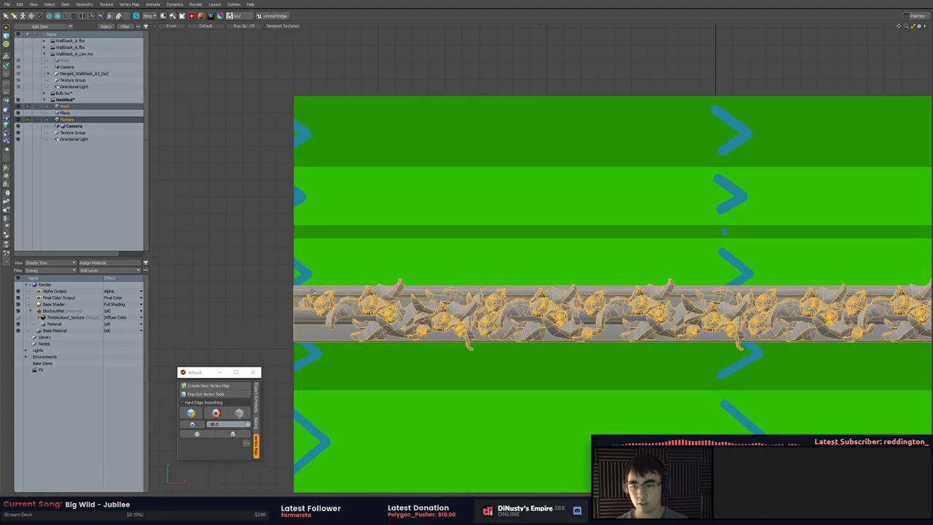
key(3)
key(w)
key(q)
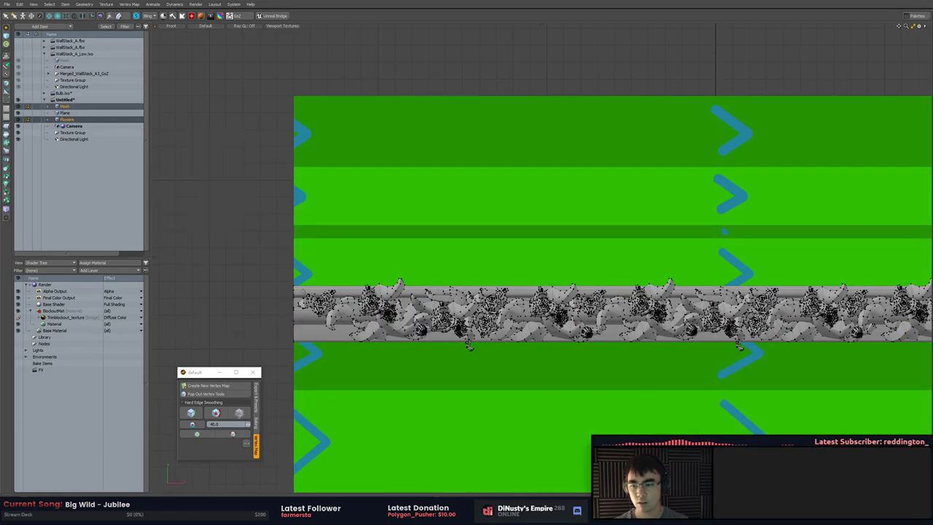
Select only the strip mesh and move it up with snapping so its top edge meets the second green band's upper boundary
key(5)
click(313, 298)
alt+shift+drag(570, 312, 669, 299)
key(3)
double_click(399, 281)
key(w)
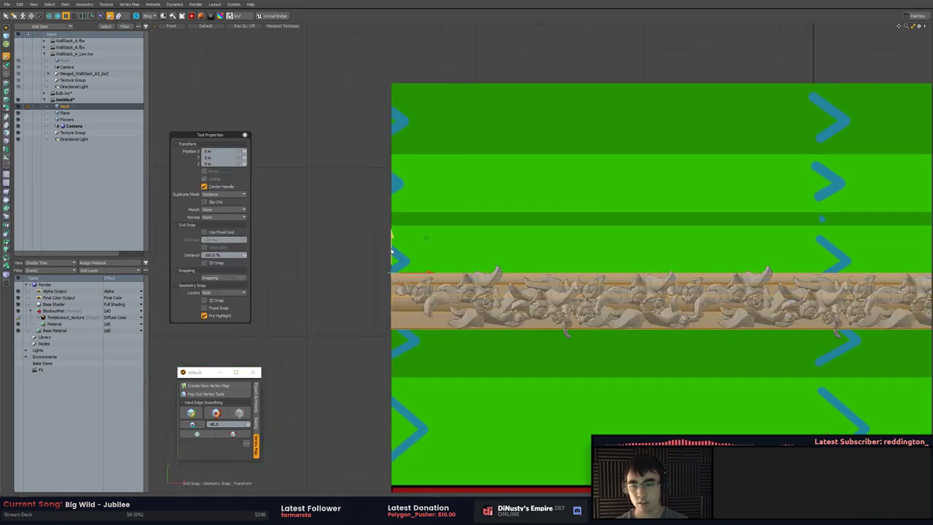
drag(392, 252, 392, 132)
Scale the strip vertically from its top edge to about 104% so it fills the second green band's height
alt+shift+drag(459, 160, 460, 188)
scroll(350, 175, down, 2)
ctrl+alt+drag(377, 174, 617, 119)
key(r)
alt+shift+drag(573, 226, 553, 200)
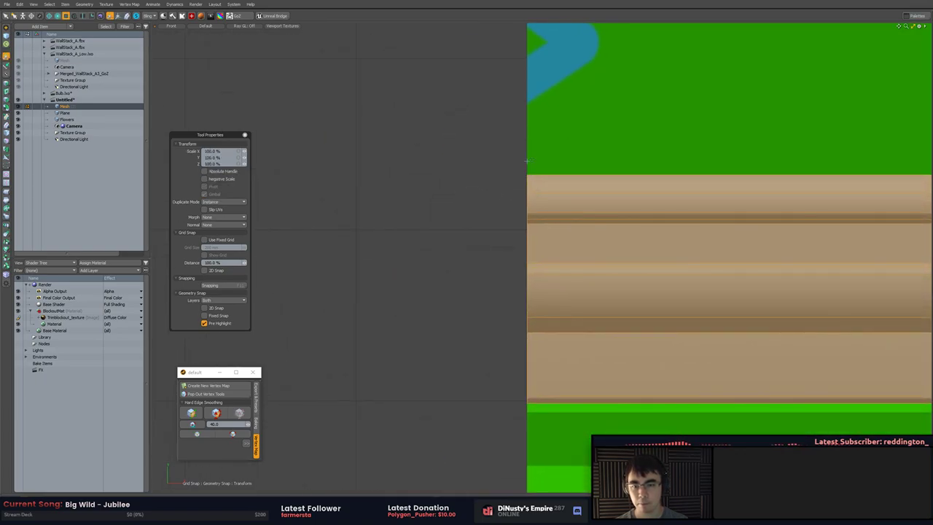
drag(527, 133, 527, 131)
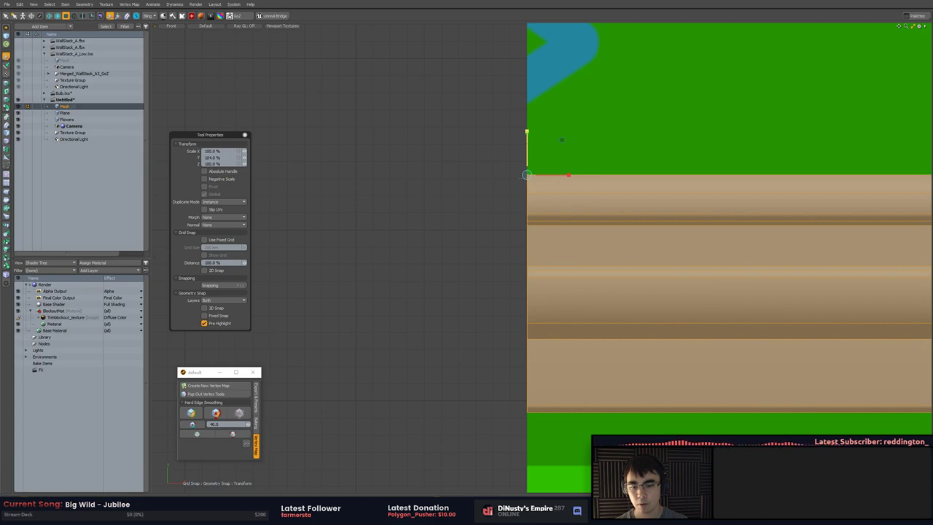
scroll(613, 314, down, 2)
alt+shift+drag(612, 313, 411, 243)
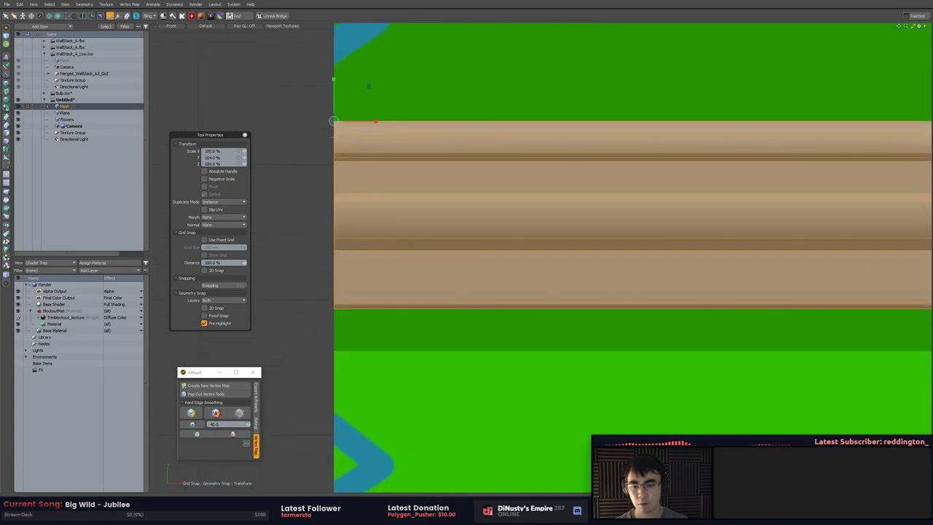
Select the vertices at the strip's right end and extend them to the plane's right edge
key(1)
right_drag(344, 292, 360, 340)
scroll(500, 282, down, 6)
scroll(831, 269, up, 6)
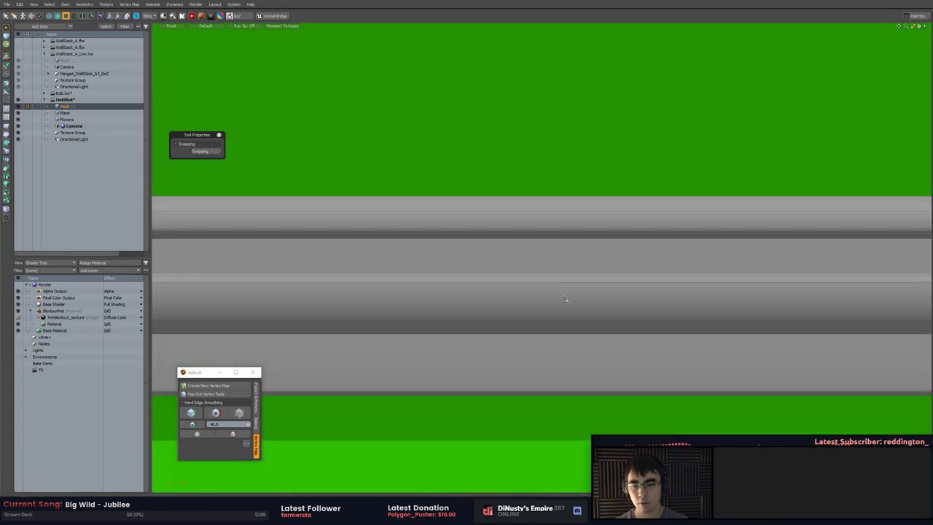
alt+shift+drag(566, 299, 340, 250)
key(w)
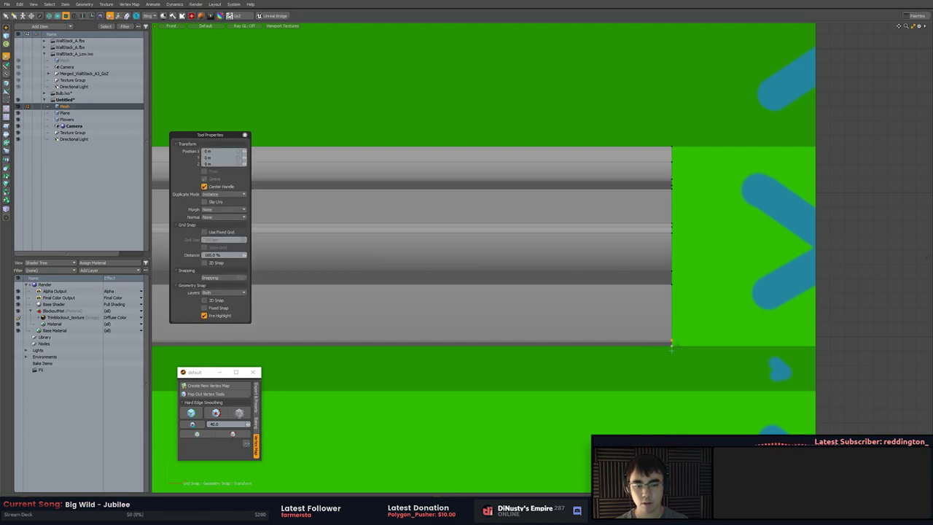
key(space)
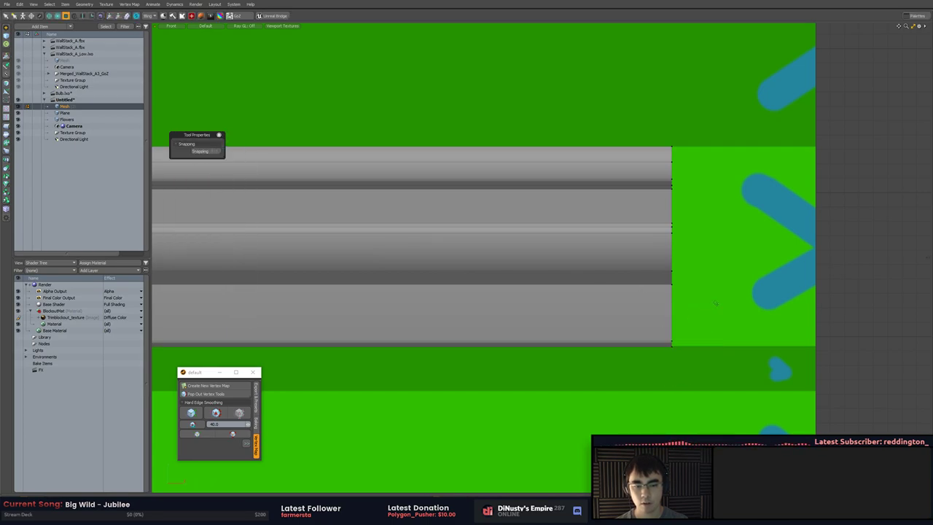
scroll(744, 313, down, 2)
key(w)
drag(729, 278, 780, 260)
key(space)
scroll(778, 306, down, 5)
alt+shift+drag(732, 314, 846, 262)
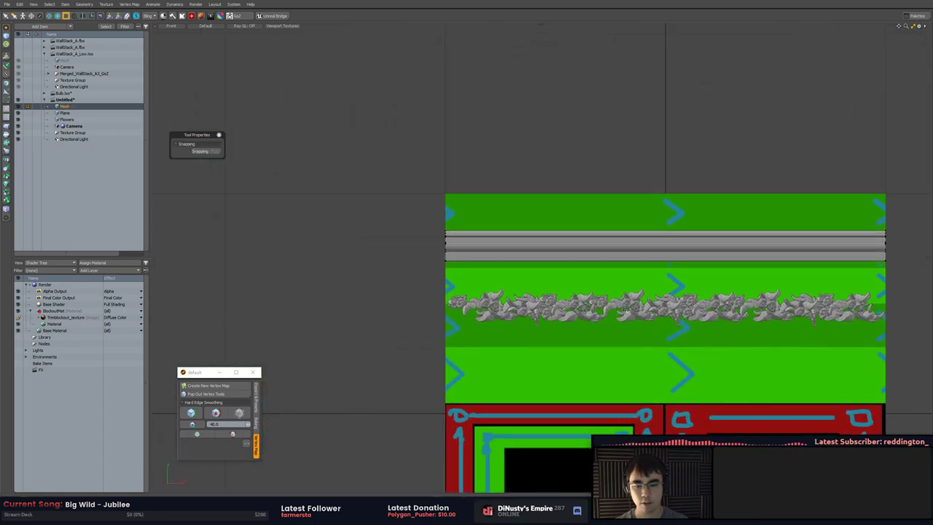
In the Flowers mesh, delete the leftmost flower together with its adjoining leaf
scroll(544, 300, up, 1)
click(566, 314)
scroll(441, 308, up, 5)
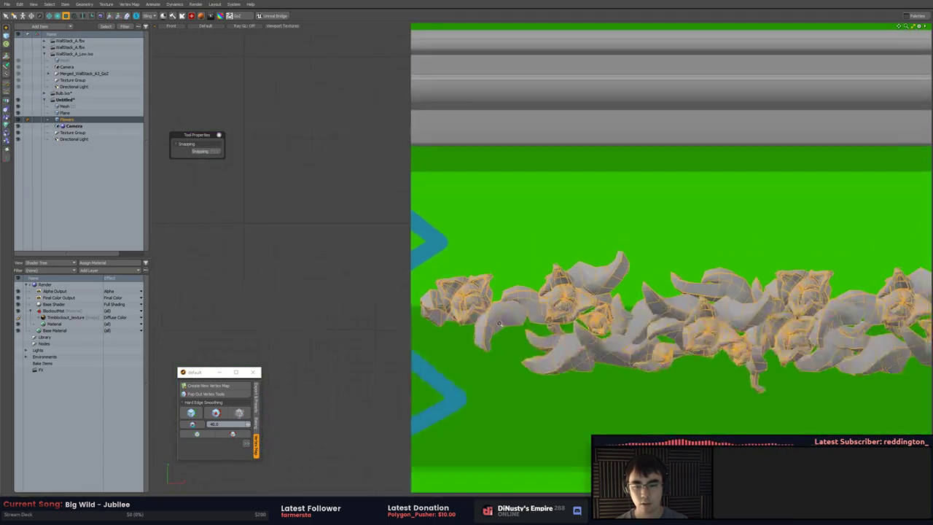
scroll(441, 309, down, 2)
alt+shift+drag(514, 309, 528, 321)
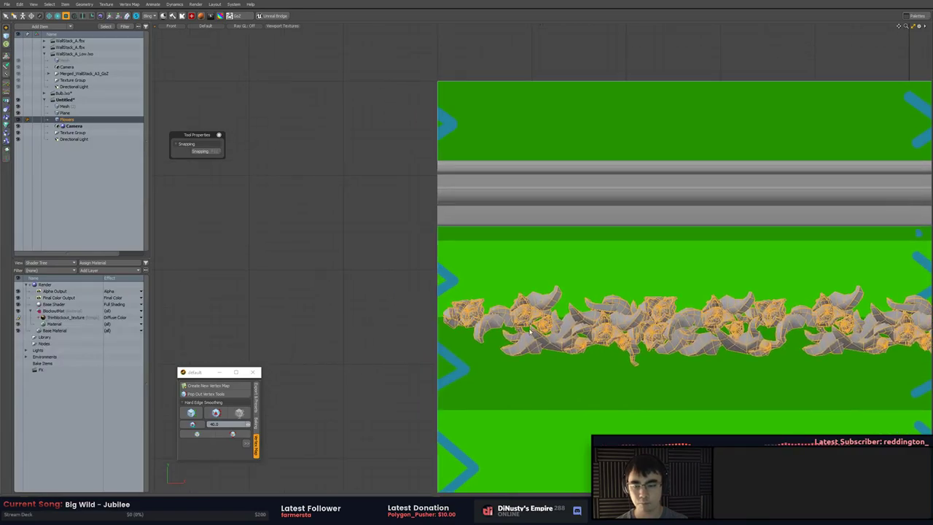
scroll(529, 321, up, 3)
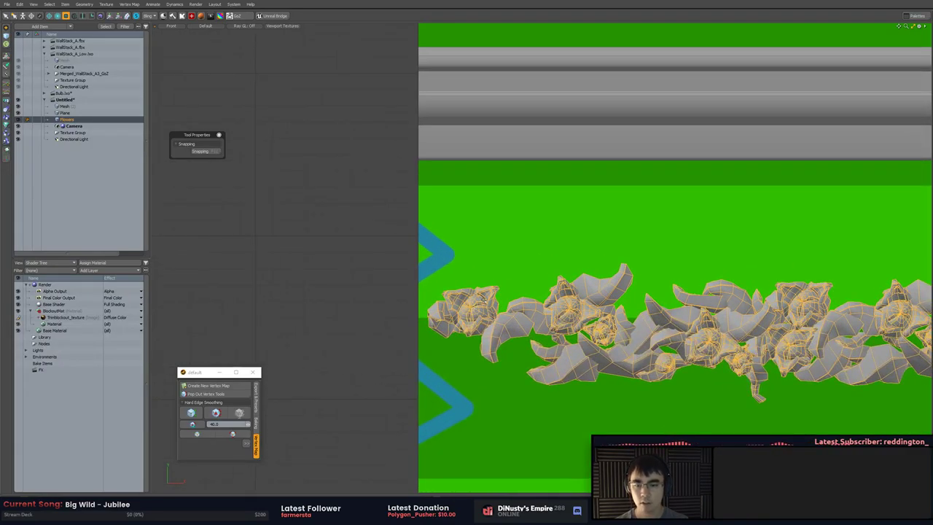
key(3)
mouse_move(479, 299)
right_down()
mouse_move(472, 360)
mouse_move(497, 292)
mouse_move(398, 365)
mouse_move(510, 330)
right_up()
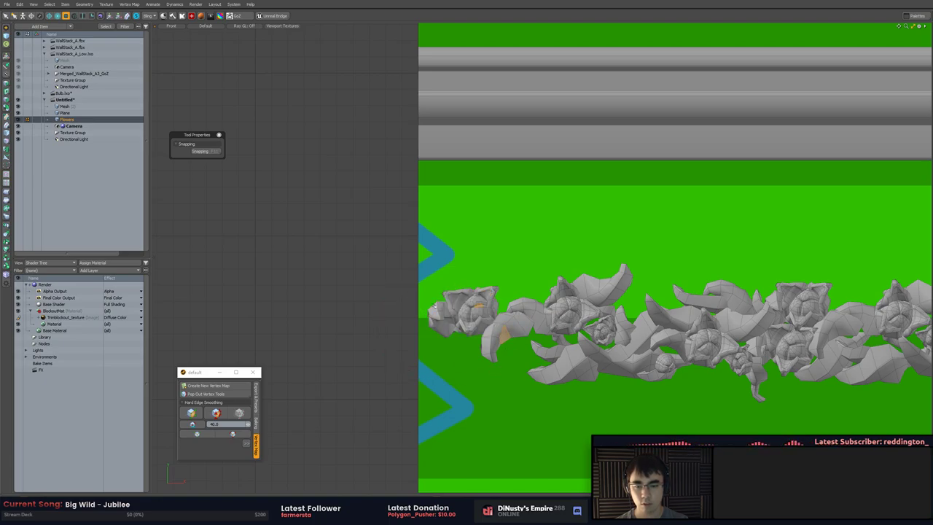
middle_drag(434, 308, 491, 340)
key(])
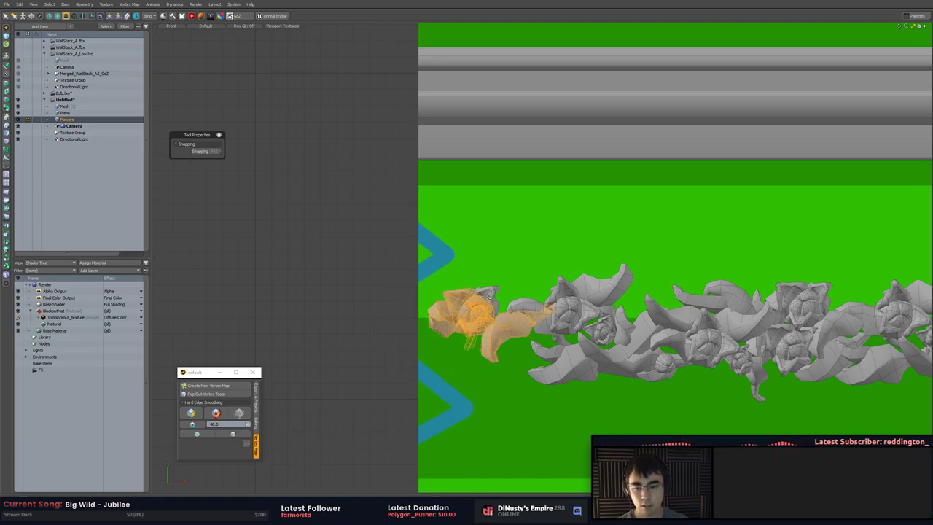
key(Delete)
Delete the leftover petal and small fragment of the removed leftmost flower
double_click(488, 296)
key(Delete)
double_click(468, 317)
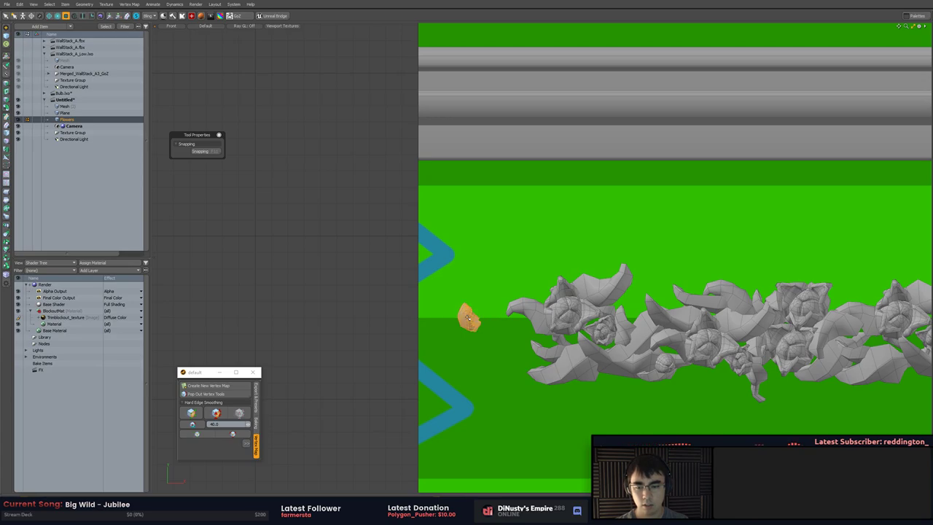
key(Delete)
Move the next flower and leaf cluster onto the left end of the strip and clear away the remaining flowers
mouse_move(510, 252)
right_down()
mouse_move(612, 409)
mouse_move(634, 232)
right_up()
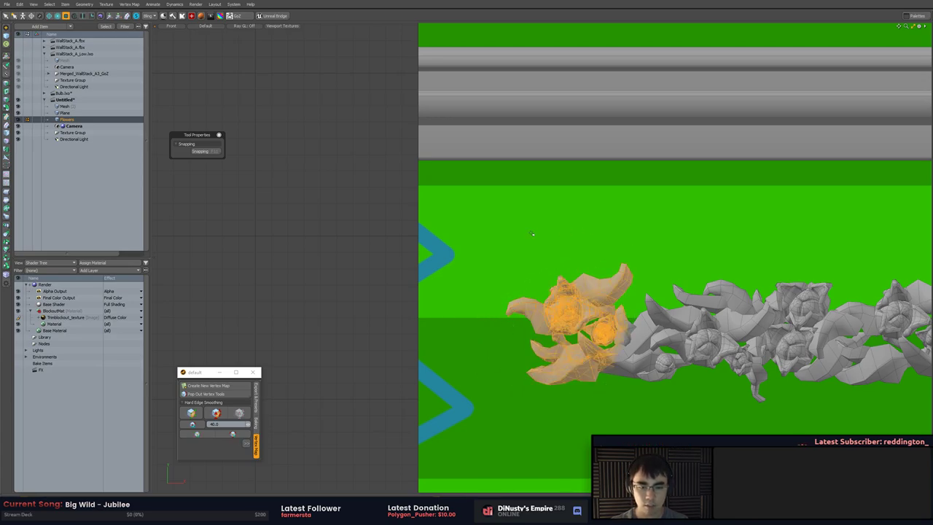
alt+drag(567, 239, 578, 256)
key(w)
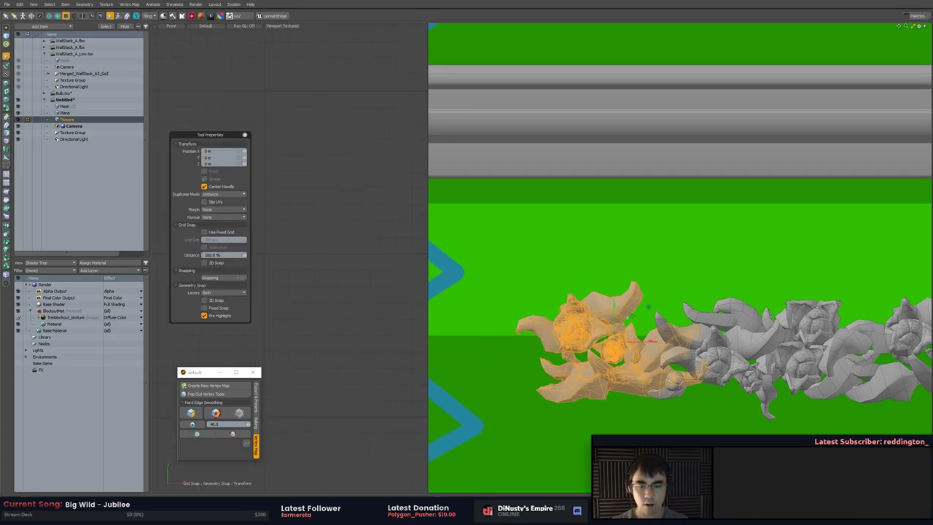
drag(647, 306, 486, 82)
alt+drag(490, 91, 532, 262)
key(q)
click(378, 245)
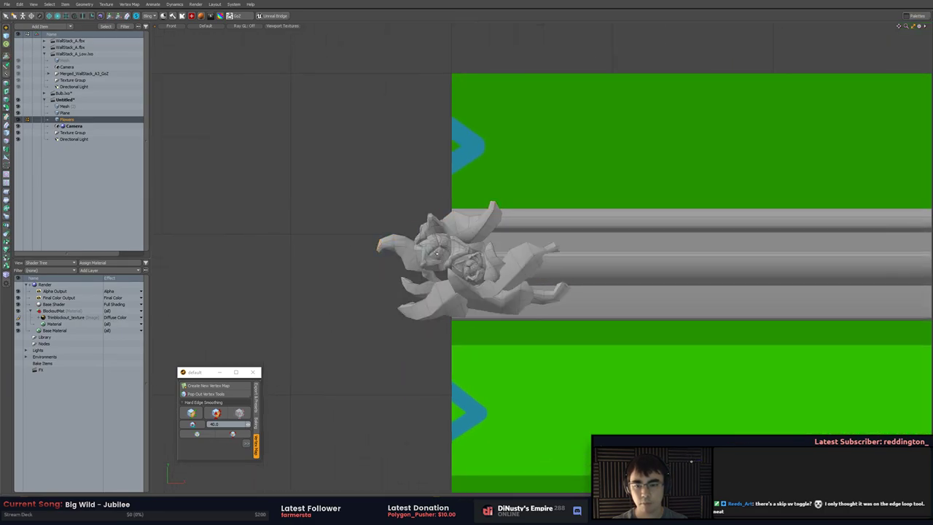
Rotate the cluster's uppermost leaf so its tip lies closer to the strip's upper edge
scroll(487, 290, up, 3)
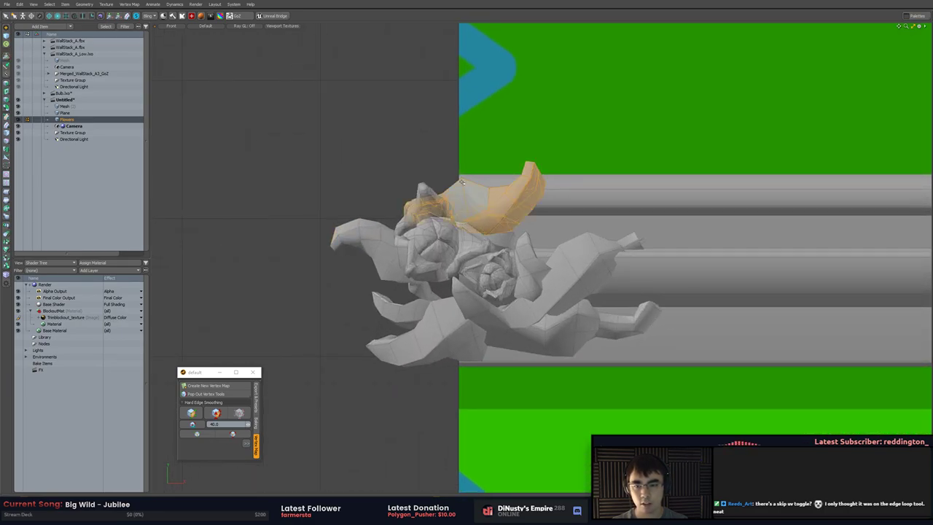
click(477, 198)
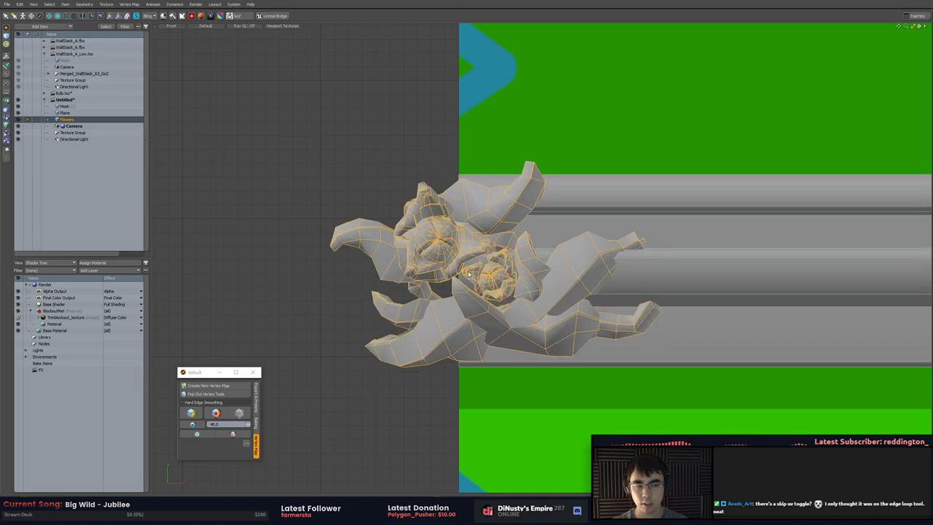
scroll(583, 328, down, 1)
scroll(455, 229, up, 2)
click(425, 182)
alt+drag(500, 233, 488, 296)
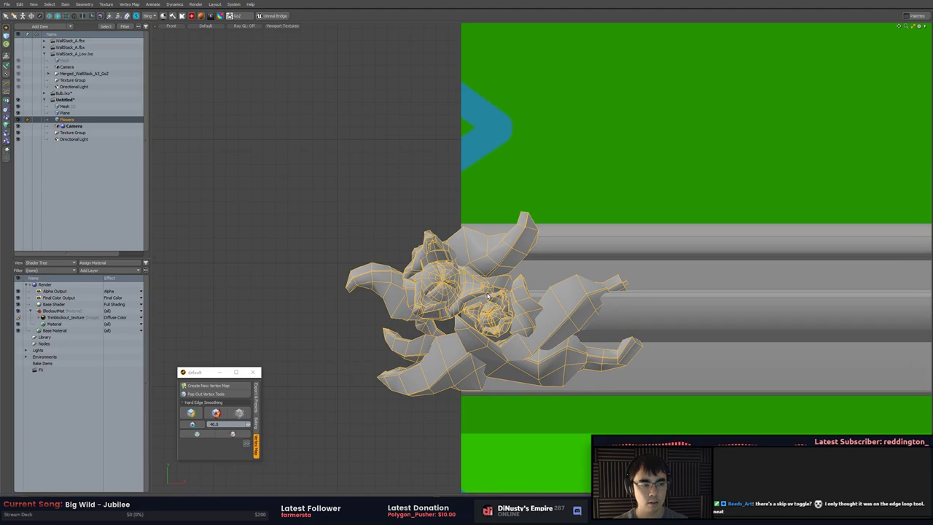
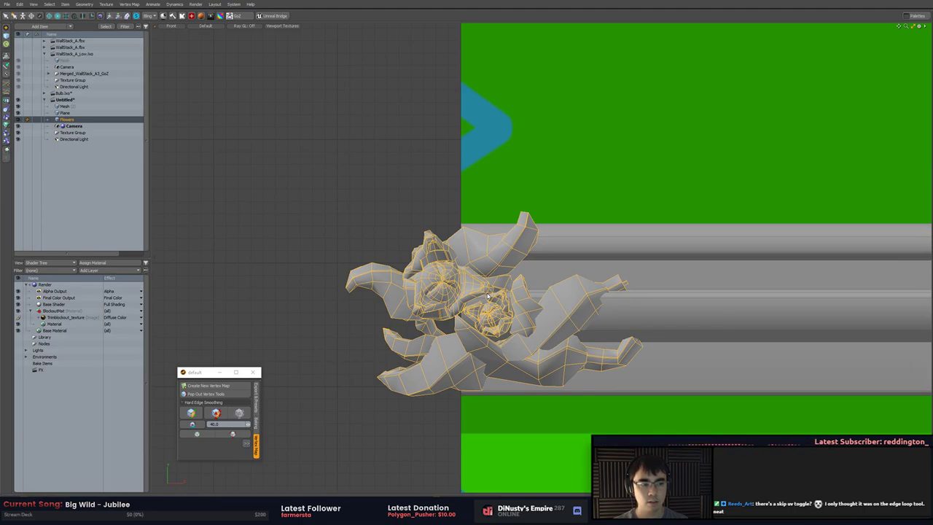
key(3)
double_click(466, 236)
key(e)
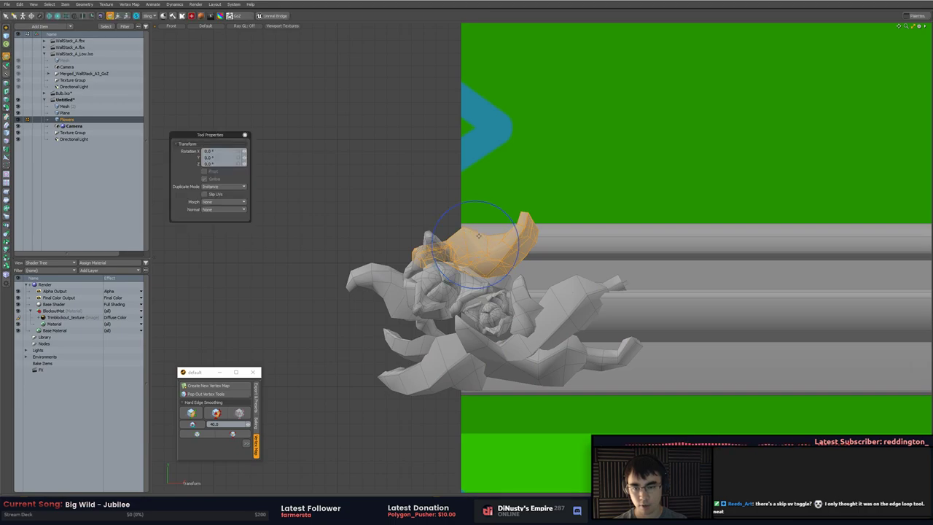
drag(482, 204, 522, 218)
key(w)
key(Escape)
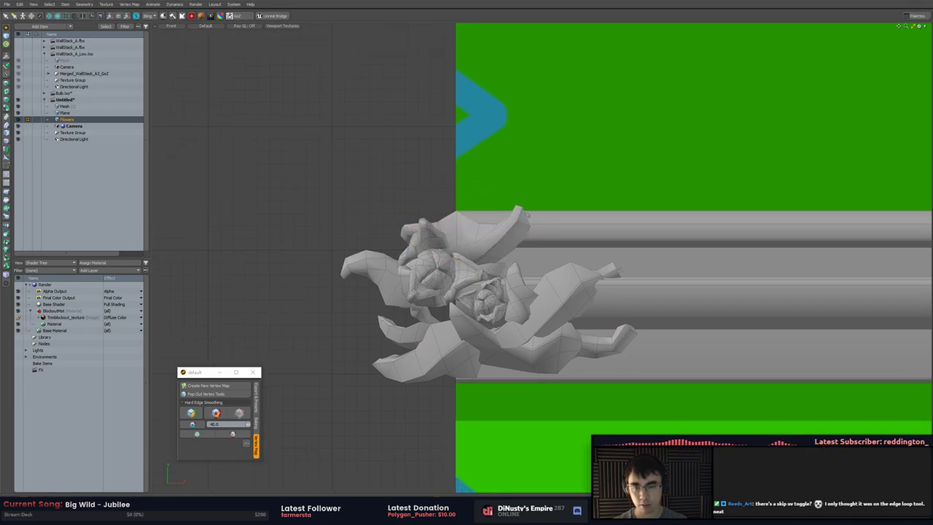
Move the tip vertices of the uppermost leaf down so the tip stays within the strip's upper edge
key(1)
key(w)
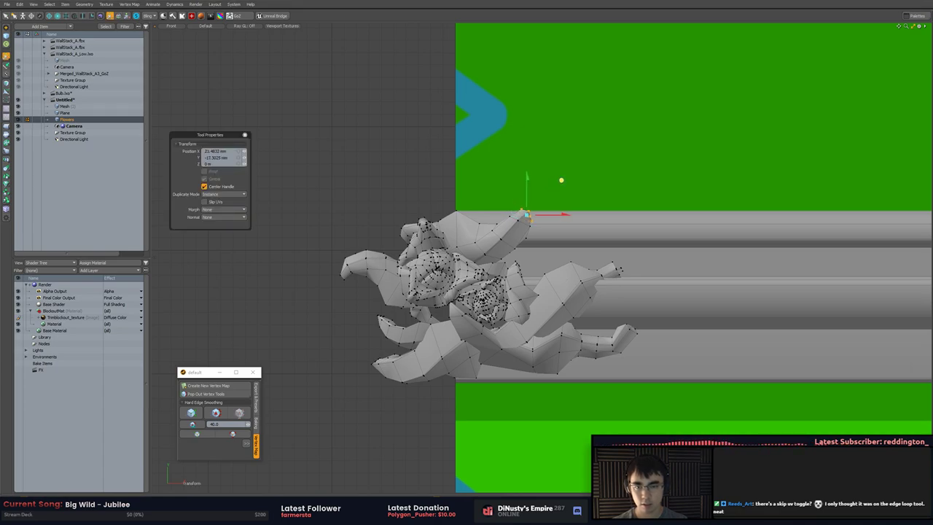
key(space)
key(3)
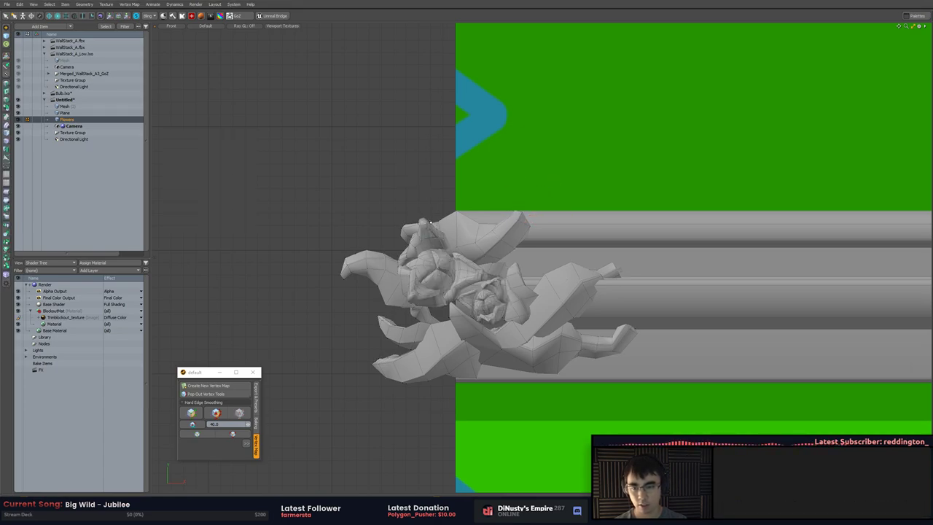
Turn on subdivision smoothing for the flower cluster and clear the selection
mouse_move(394, 166)
right_down()
mouse_move(625, 170)
mouse_move(394, 174)
right_up()
key(Tab)
click(363, 180)
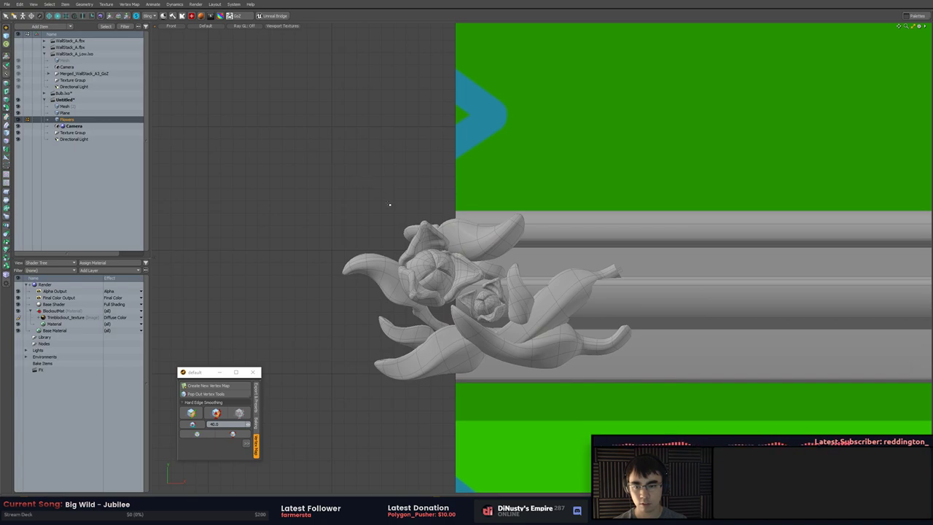
alt+drag(390, 205, 363, 185)
key(1)
key(w)
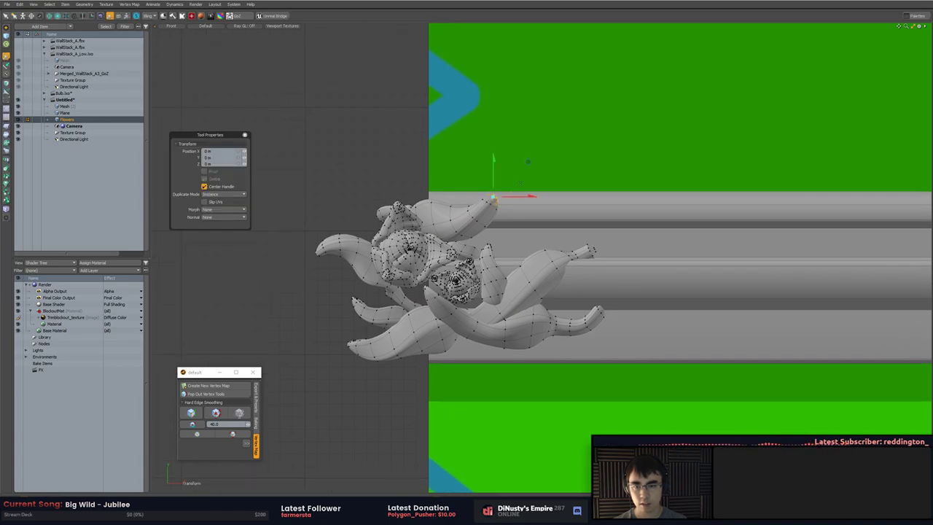
key(space)
click(447, 189)
Examine how the flower cluster sits across the strip's left end, overall and close up
alt+shift+drag(640, 246, 567, 279)
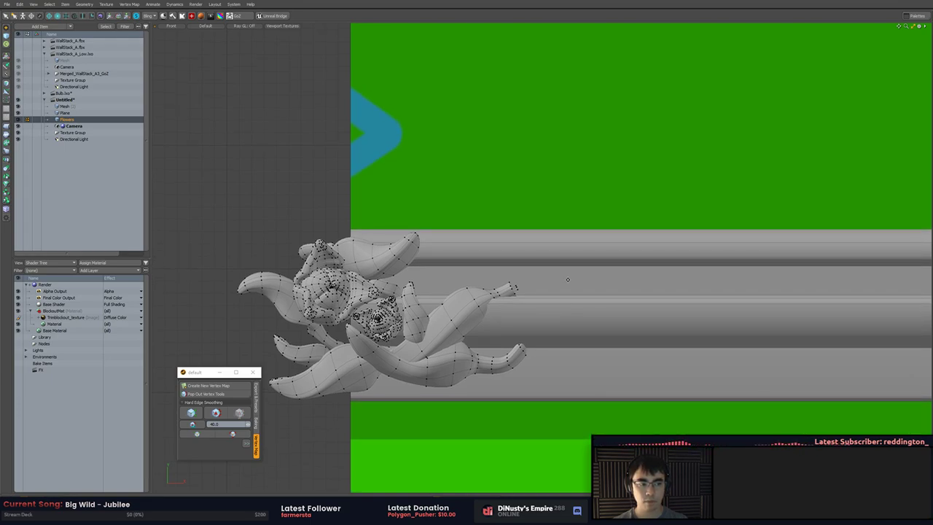
mouse_move(645, 286)
alt+shift+mouse_down()
mouse_move(656, 270)
mouse_move(639, 277)
alt+shift+mouse_up()
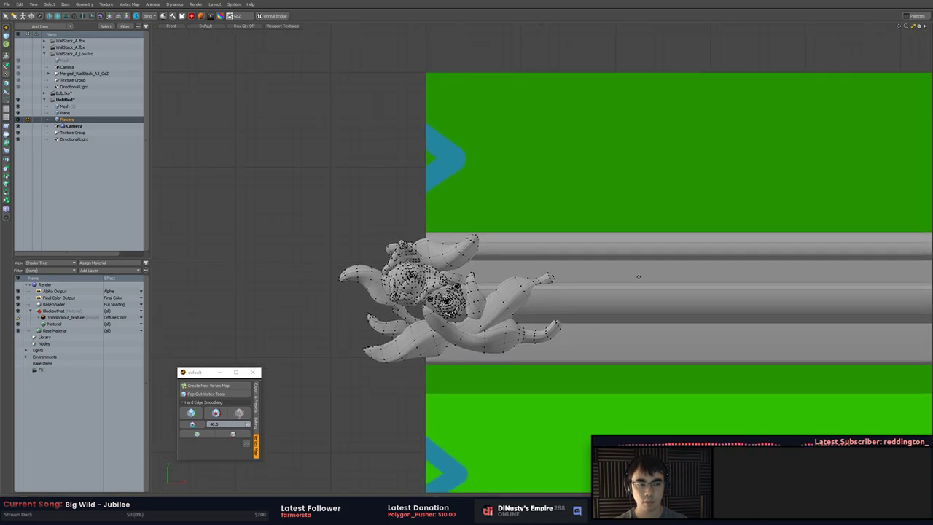
middle_drag(638, 276, 658, 241)
scroll(590, 196, up, 4)
middle_drag(590, 234, 620, 214)
middle_drag(542, 271, 576, 248)
scroll(588, 225, up, 2)
middle_drag(606, 209, 633, 202)
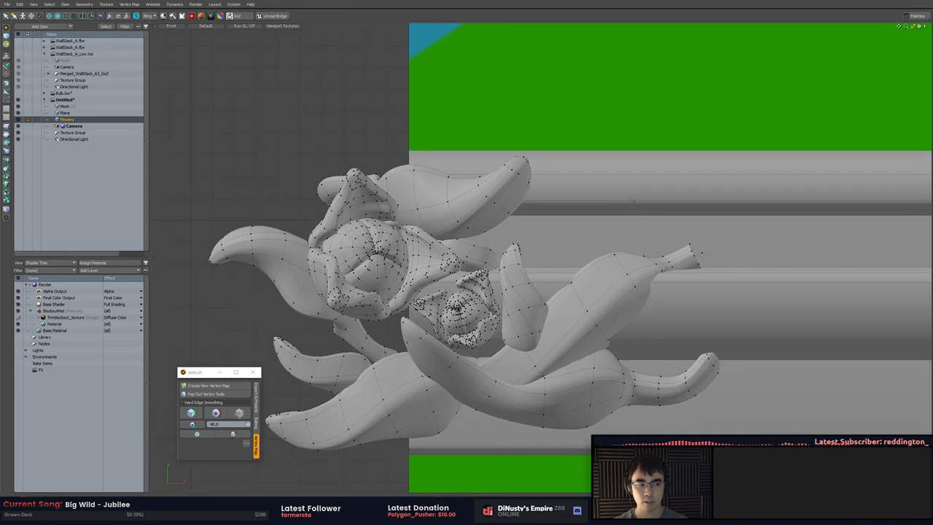
alt+drag(585, 247, 592, 228)
key(3)
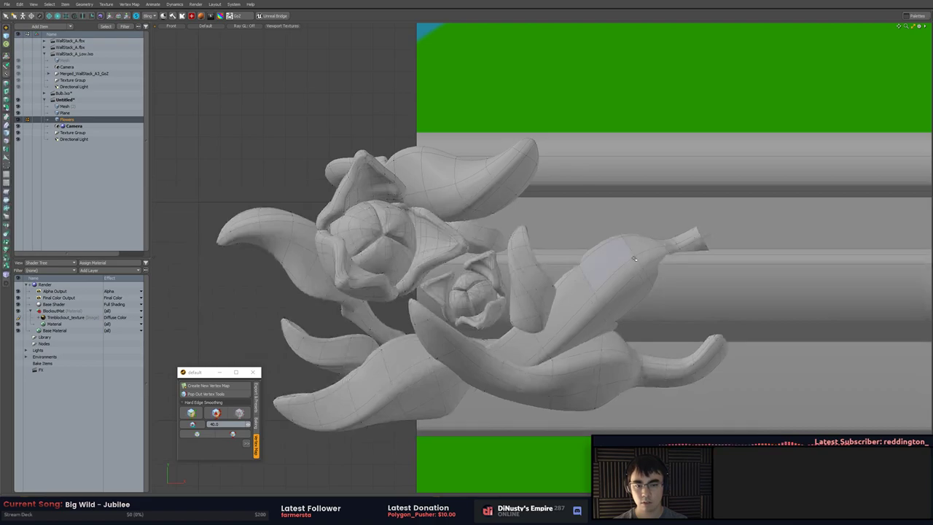
double_click(630, 256)
key(e)
Switch to Spotify, skip to the next song, and return to Modo
key(alt+Tab)
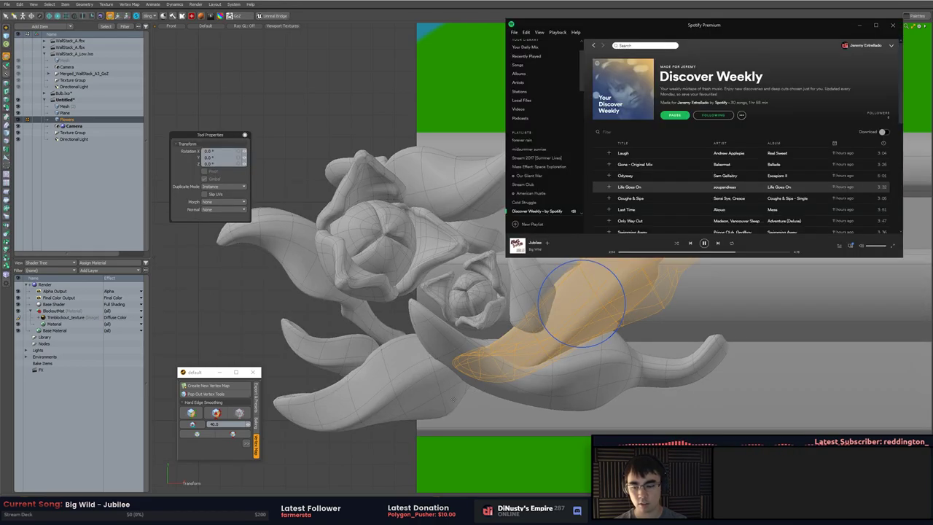
click(719, 244)
key(alt+Tab)
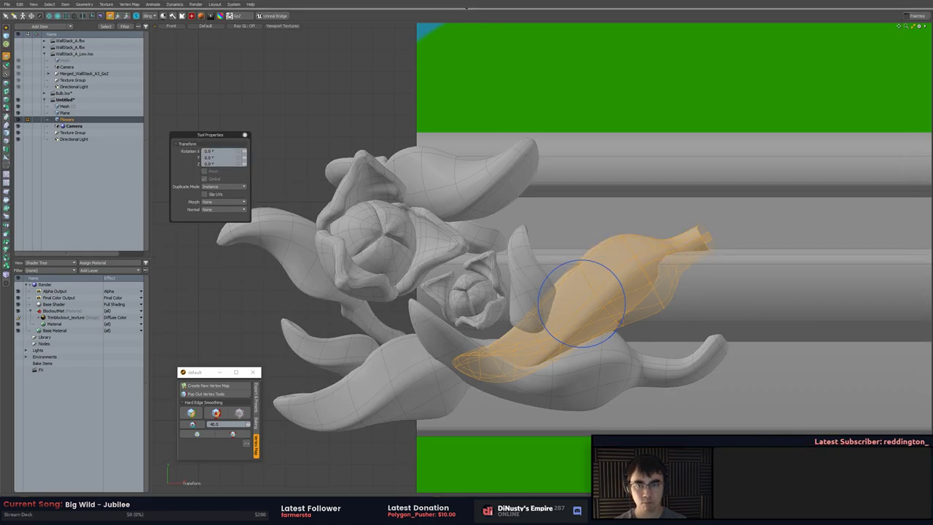
Select the open edge loop at the end of the large right-hand leaf's stem and frame it in the perspective view
alt+drag(515, 227, 501, 243)
key(q)
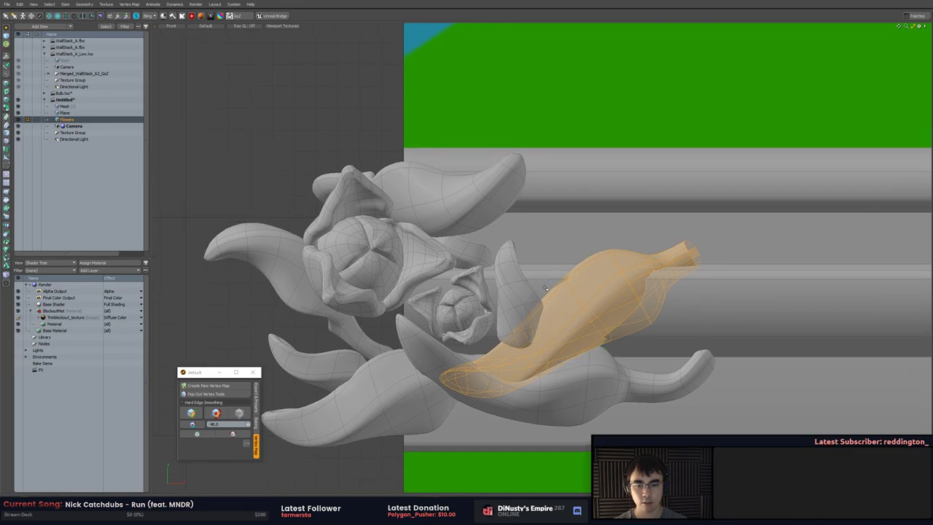
alt+drag(603, 295, 554, 304)
key(2)
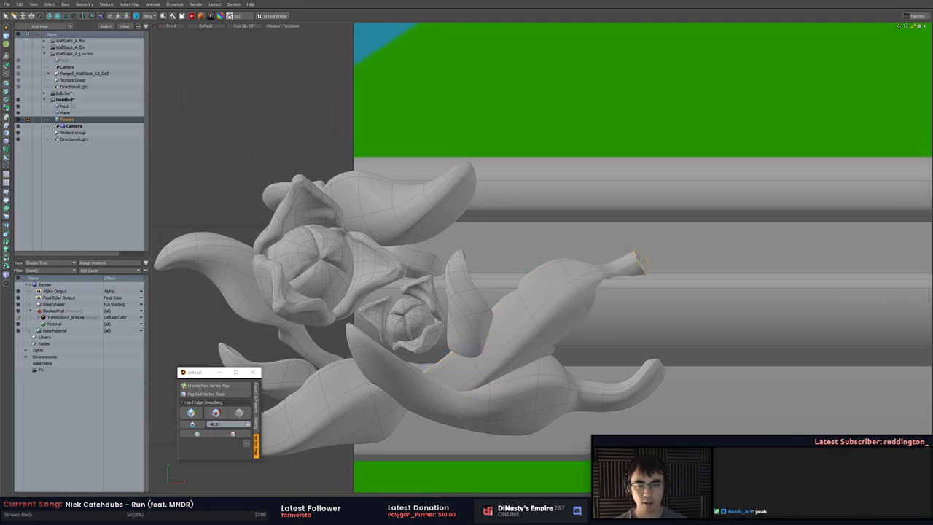
key(KP_Decimal)
key(shift+a)
scroll(624, 258, down, 3)
alt+drag(625, 258, 436, 307)
middle_drag(435, 306, 517, 292)
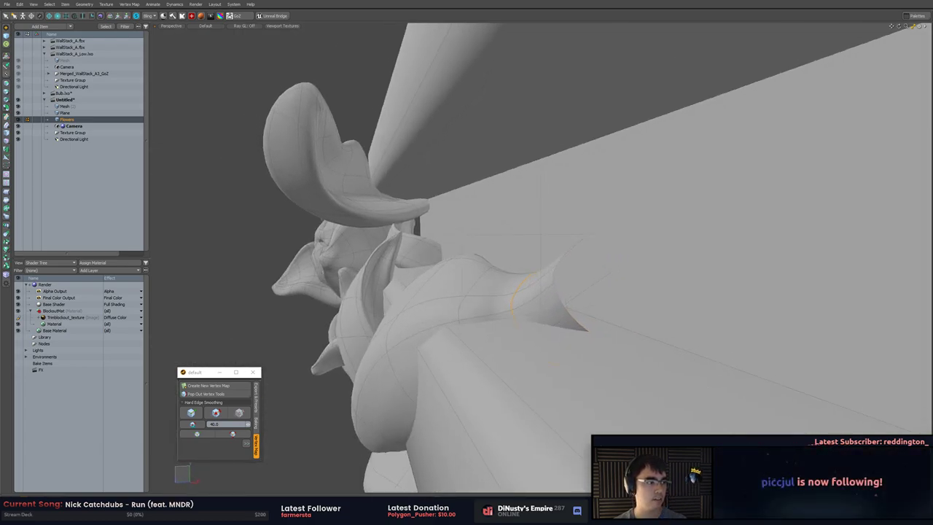
Rotate the open end loop of the large leaf's stem on two axes to square up the opening with the stem
alt+drag(695, 204, 667, 285)
key(w)
key(space)
key(w)
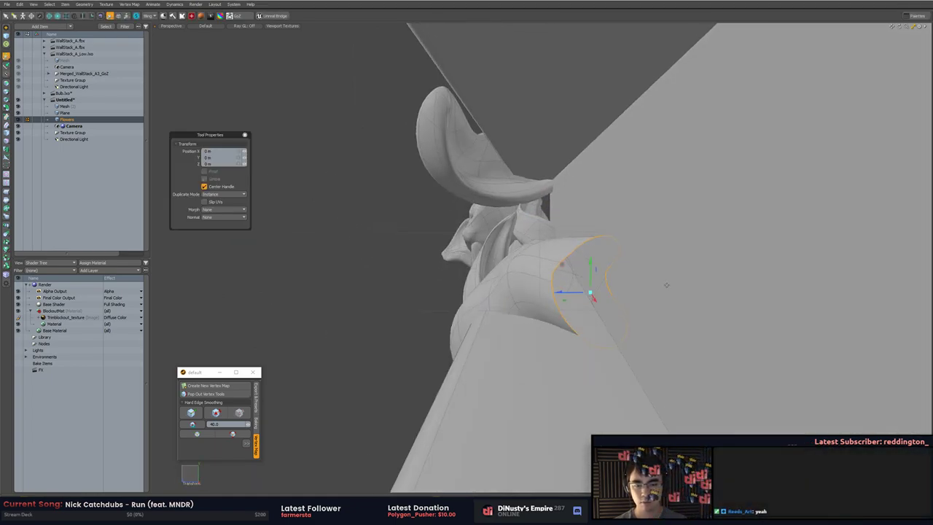
key(space)
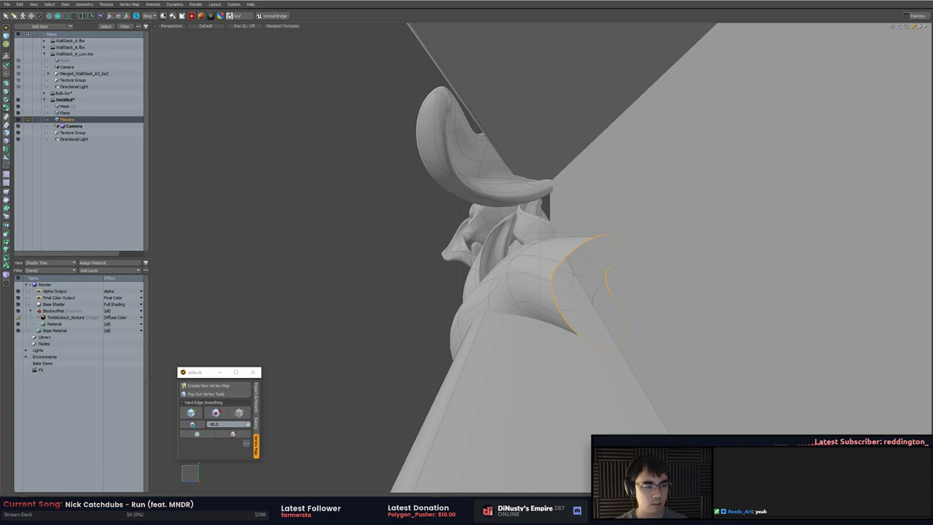
middle_drag(554, 255, 656, 266)
key(e)
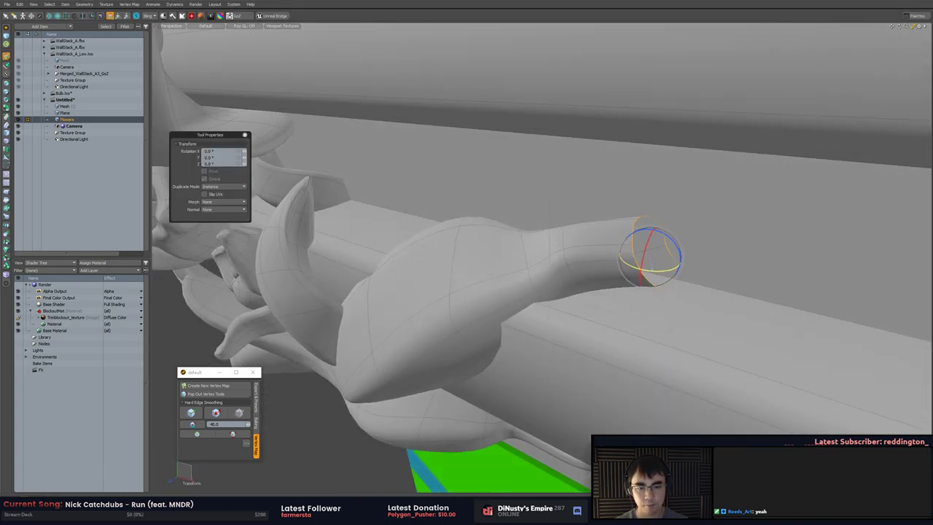
mouse_move(652, 269)
mouse_down()
mouse_move(668, 268)
mouse_move(650, 248)
mouse_move(654, 237)
mouse_move(641, 276)
mouse_up()
middle_drag(641, 275, 629, 274)
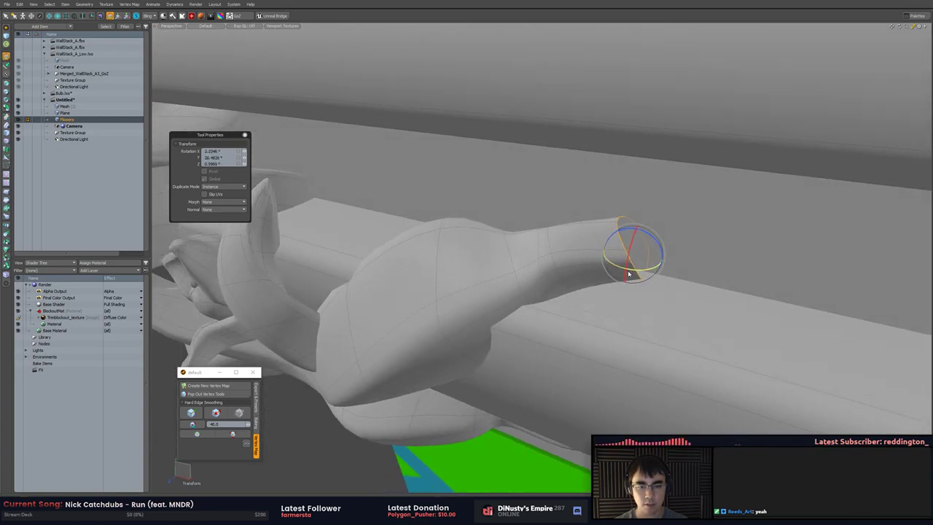
drag(631, 271, 633, 274)
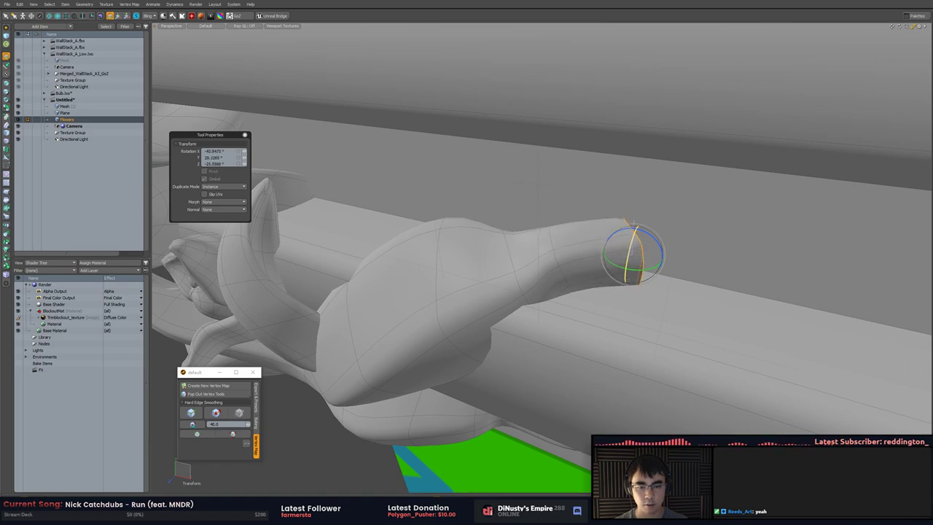
key(space)
Select the next edge loop inward along the stem and set the action center to Selection
key(2)
double_click(556, 262)
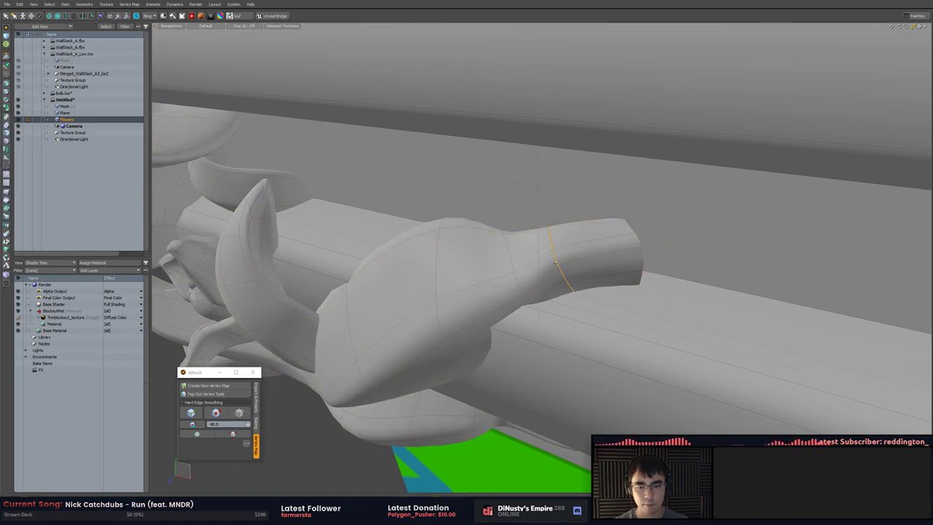
alt+drag(557, 262, 481, 276)
key(w)
key(alt+a)
drag(553, 275, 569, 269)
key(q)
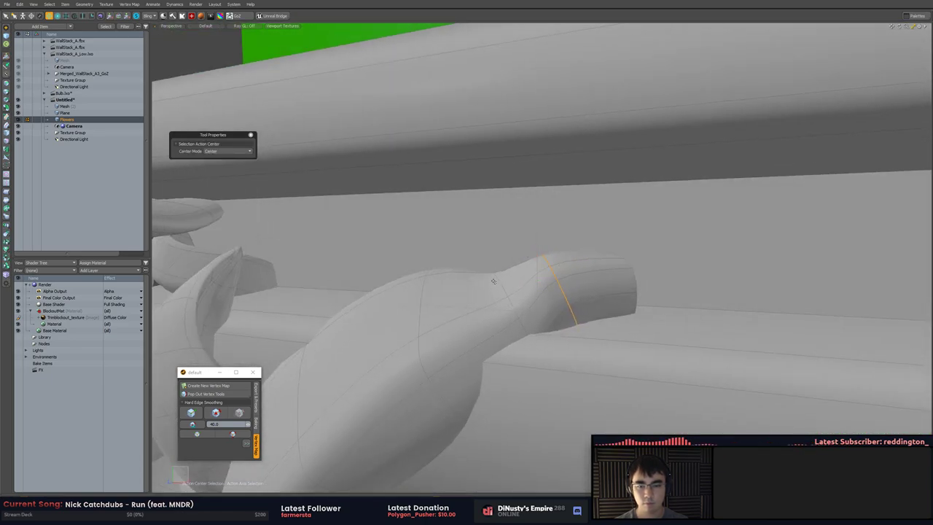
Move the inner stem loop in height and depth to smooth the stem's bend, and clear the selection
alt+drag(513, 281, 569, 333)
key(y)
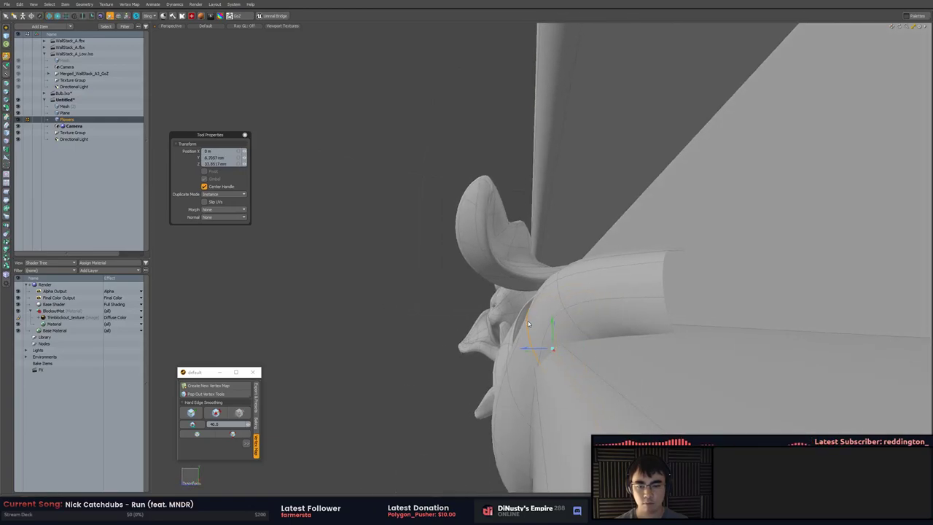
alt+drag(558, 289, 619, 259)
key(y)
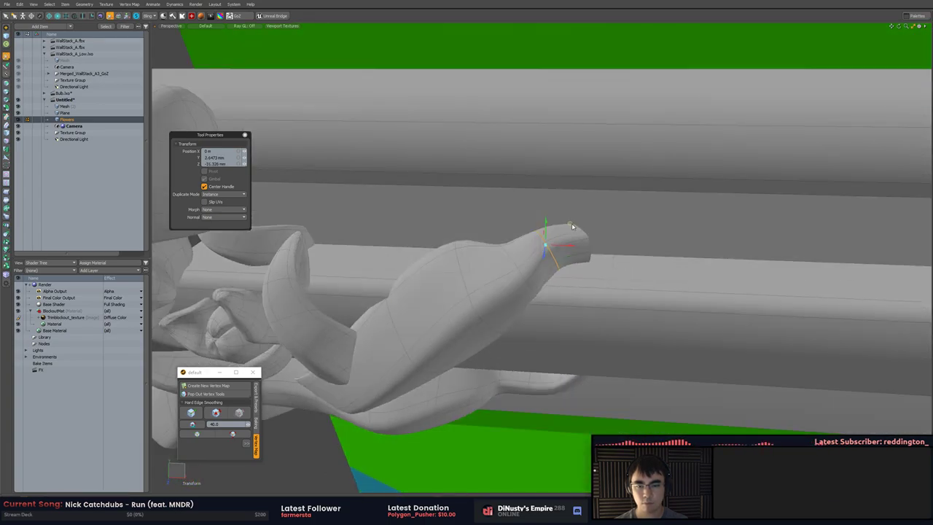
drag(572, 227, 625, 191)
scroll(594, 237, down, 5)
key(5)
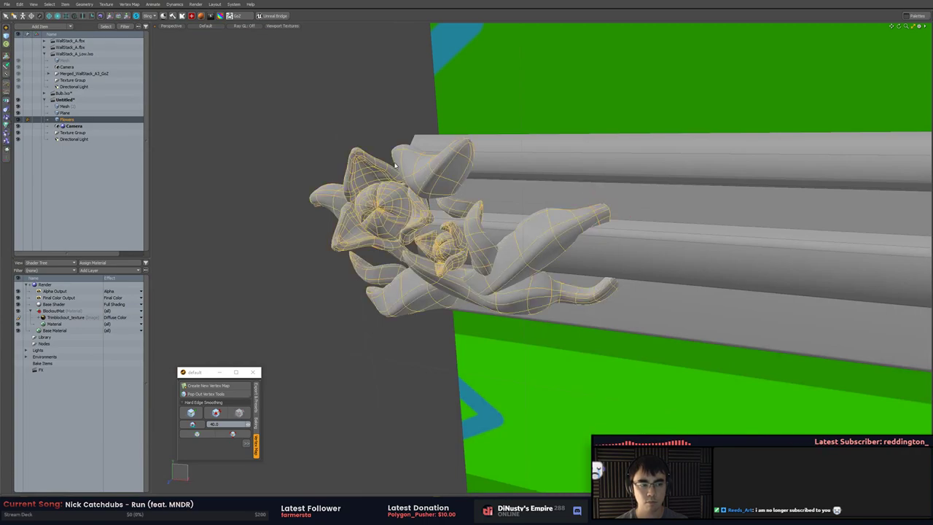
alt+drag(395, 165, 633, 187)
key(Escape)
scroll(494, 252, up, 5)
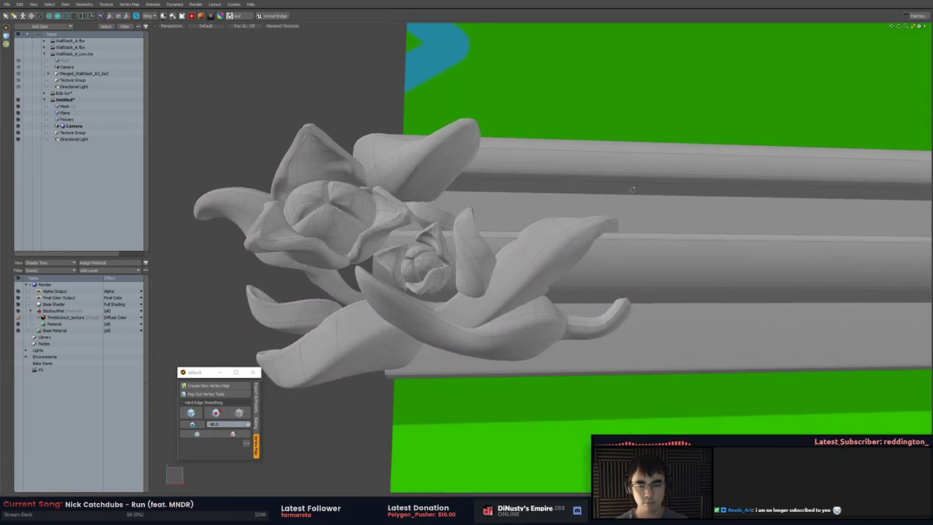
Move and rotate the whole large right-hand leaf so its base sits in front of the curved leaf beneath it
double_click(559, 271)
alt+drag(558, 271, 511, 339)
key(w)
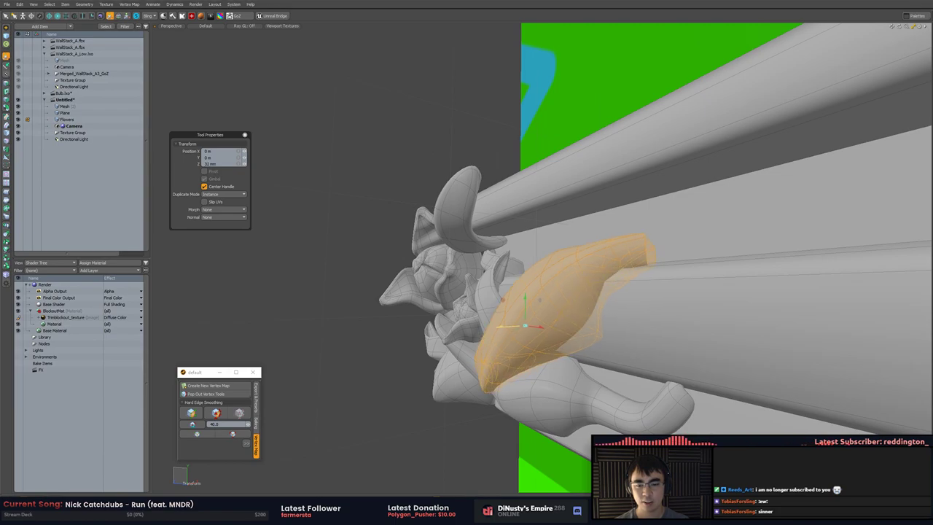
key(e)
alt+drag(454, 321, 474, 299)
key(alt+a)
key(w)
key(alt+a)
scroll(467, 314, down, 3)
key(q)
key(Escape)
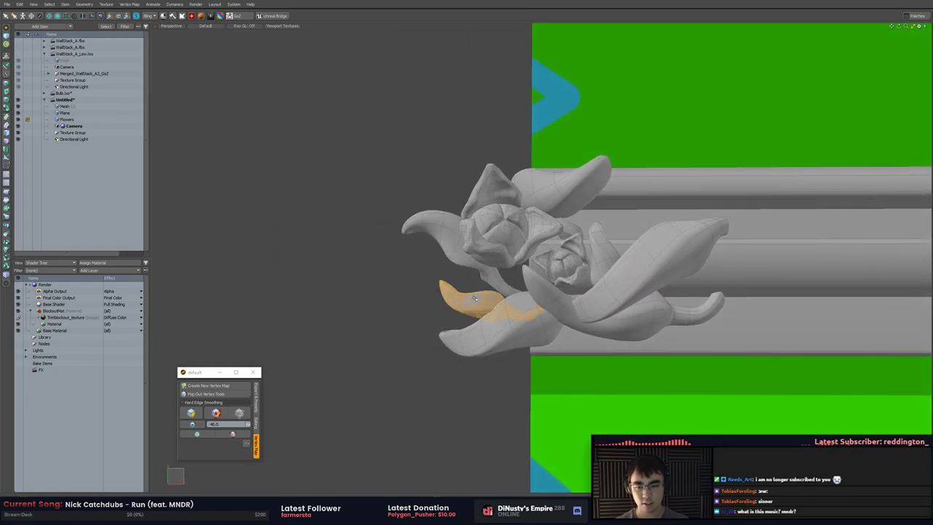
Delete the far-left leaf with its stem and the small leaf below it from the cluster in the front view
key(KP_1)
key(KP_2)
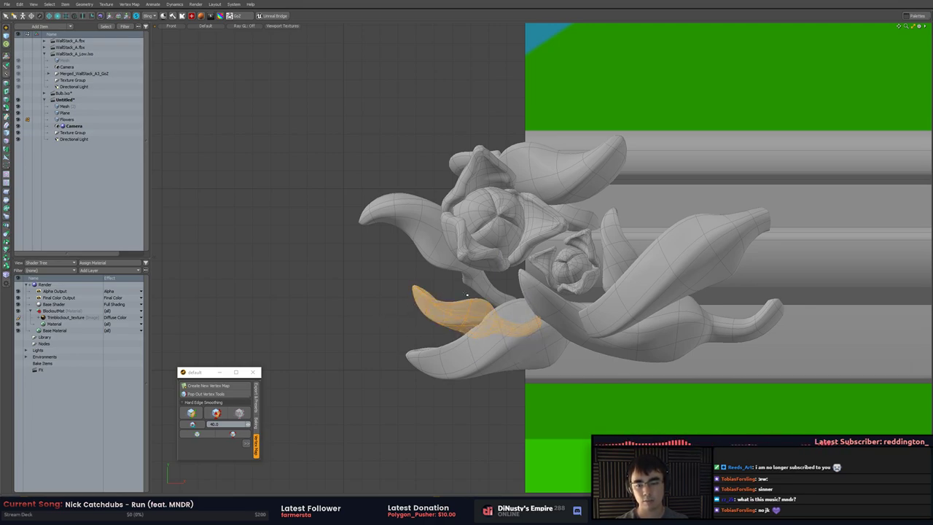
key(Delete)
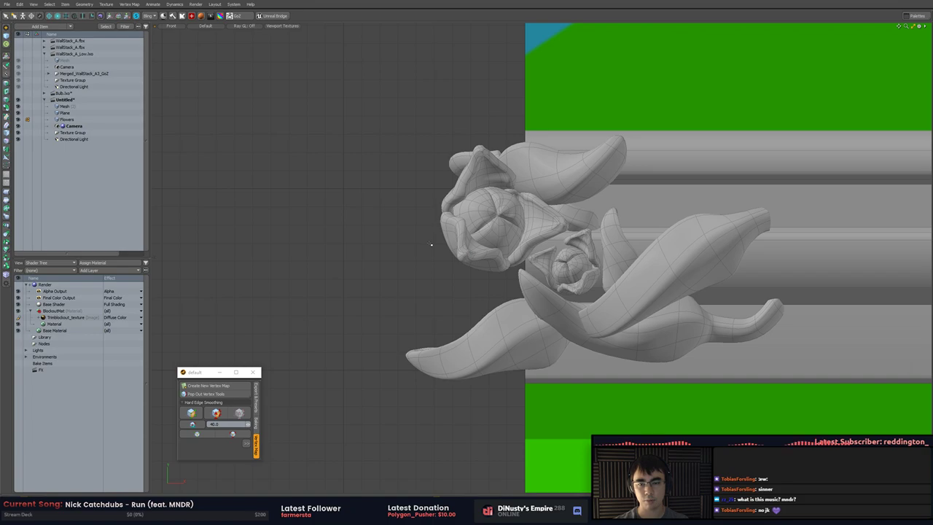
Move the small bud with its petals left and slightly down, closer to the large flower, and deselect it
alt+drag(477, 256, 432, 274)
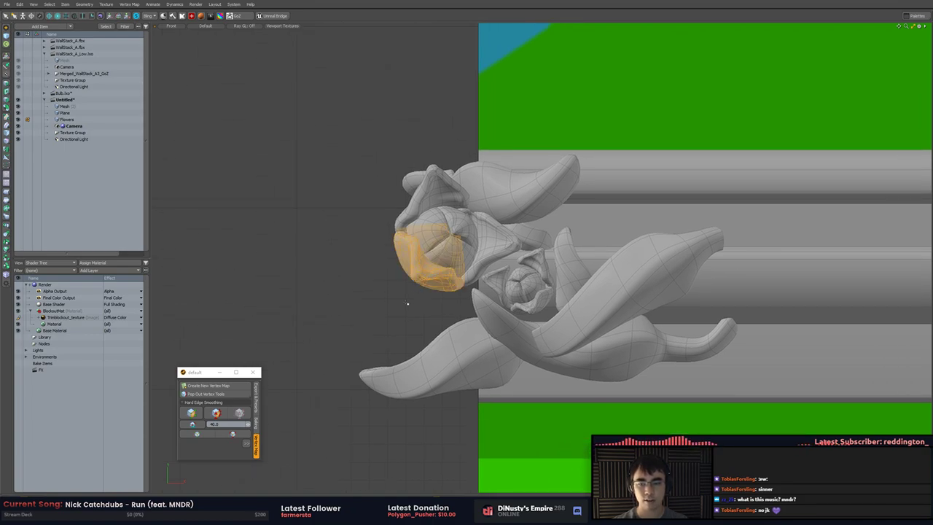
alt+drag(476, 303, 499, 302)
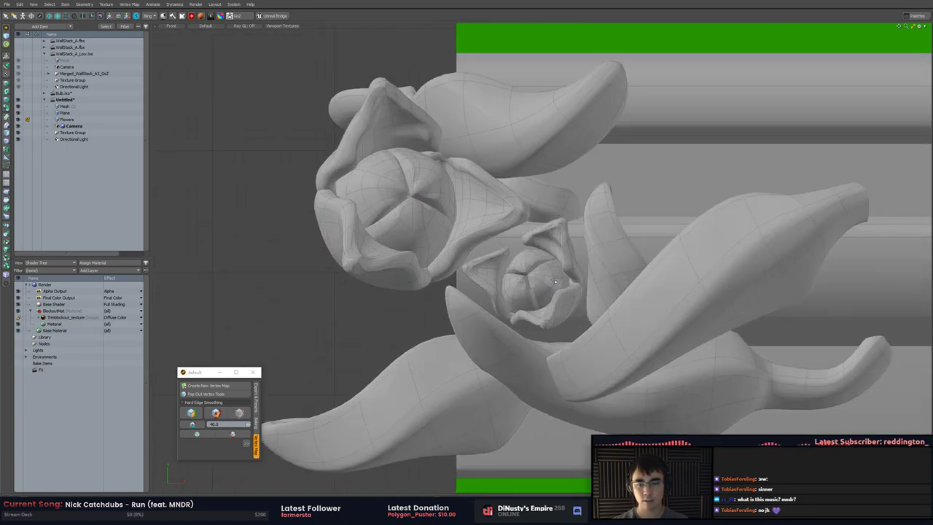
double_click(554, 281)
shift+double_click(496, 270)
shift+double_click(551, 241)
shift+double_click(544, 314)
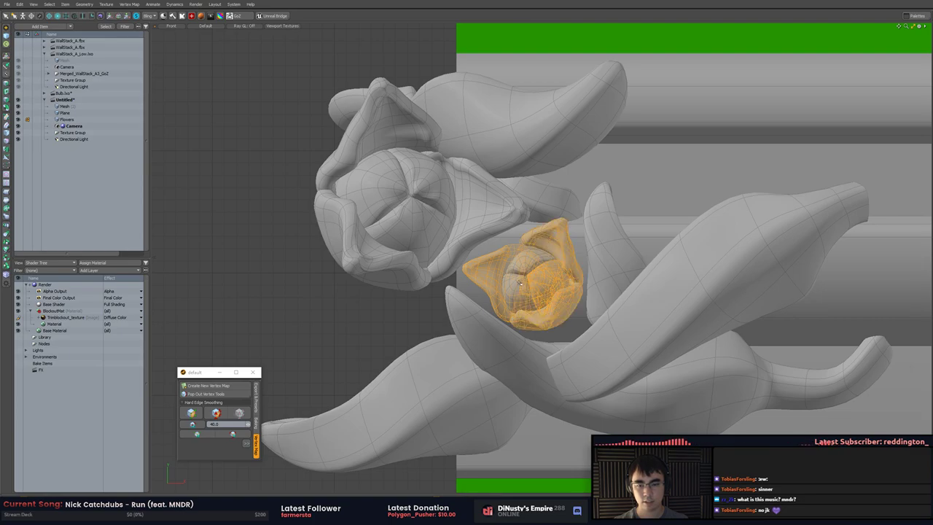
key(w)
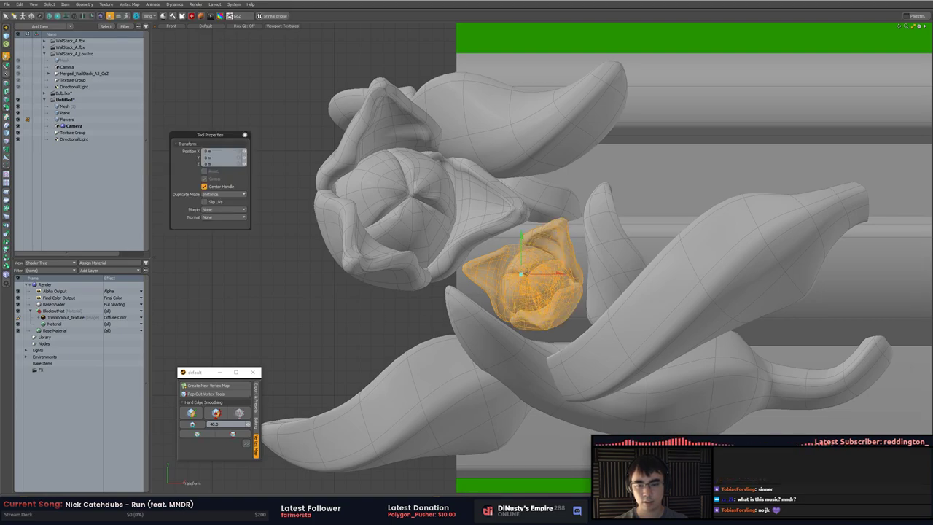
drag(555, 240, 494, 251)
key(q)
click(413, 327)
key(KP_2)
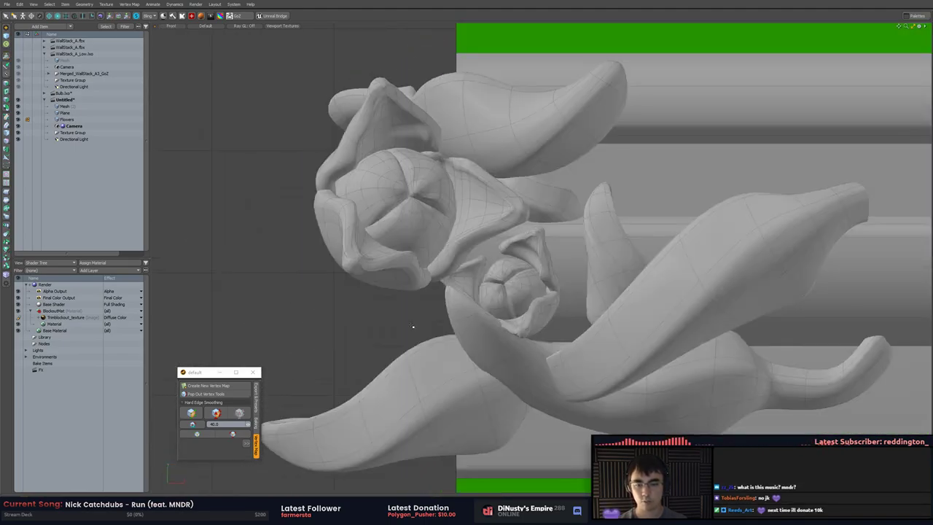
Reselect the small bud and adjust its position and rotation in perspective so it nestles against the large flower
click(519, 293)
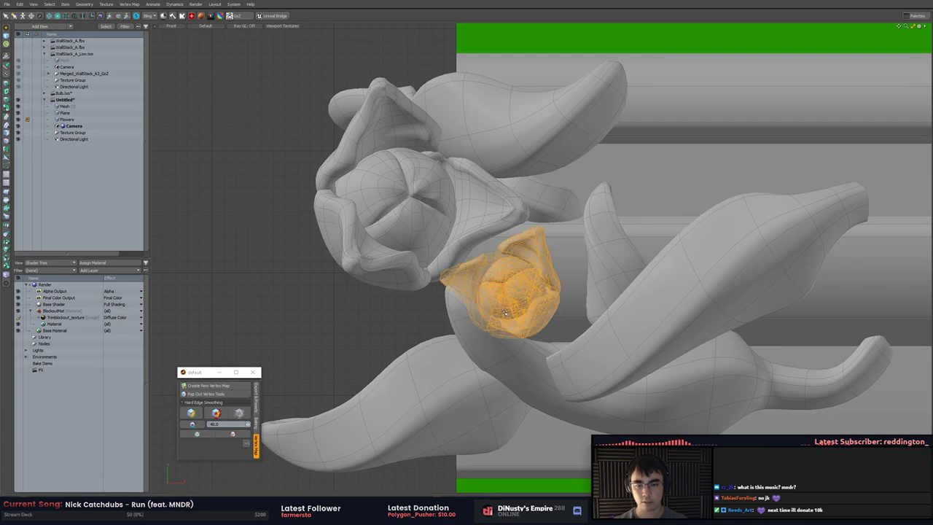
key(w)
key(KP_Decimal)
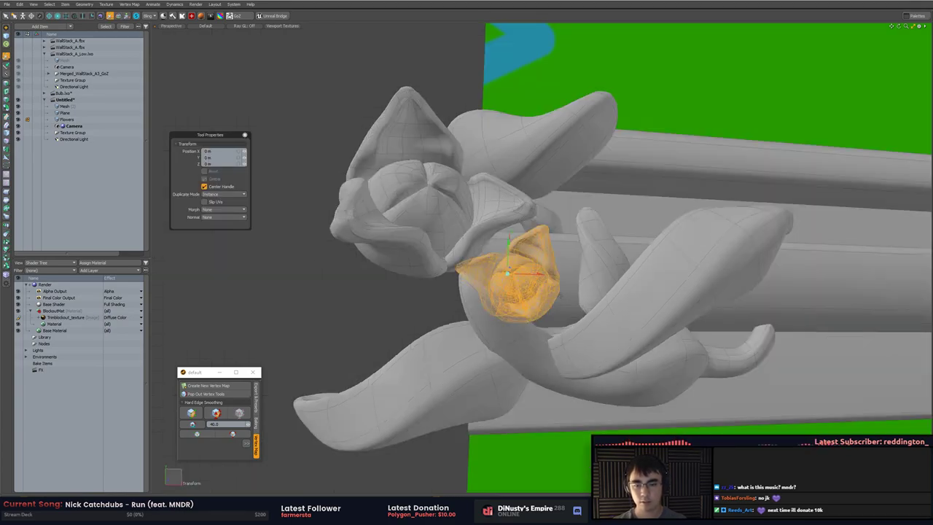
alt+drag(559, 295, 483, 317)
key(e)
key(w)
key(q)
Move the end vertices of the curved leaf beneath the small bud slightly outward and reposition the adjoining edge loop
click(445, 293)
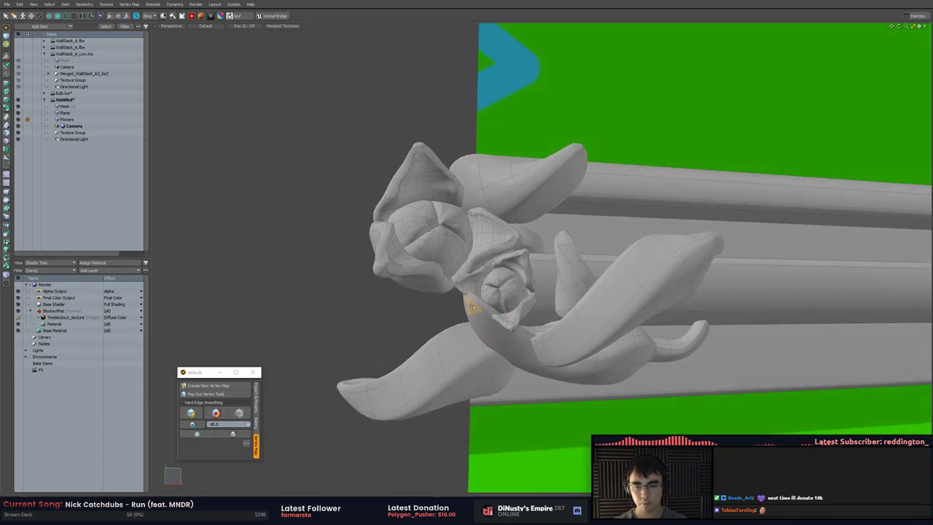
key(1)
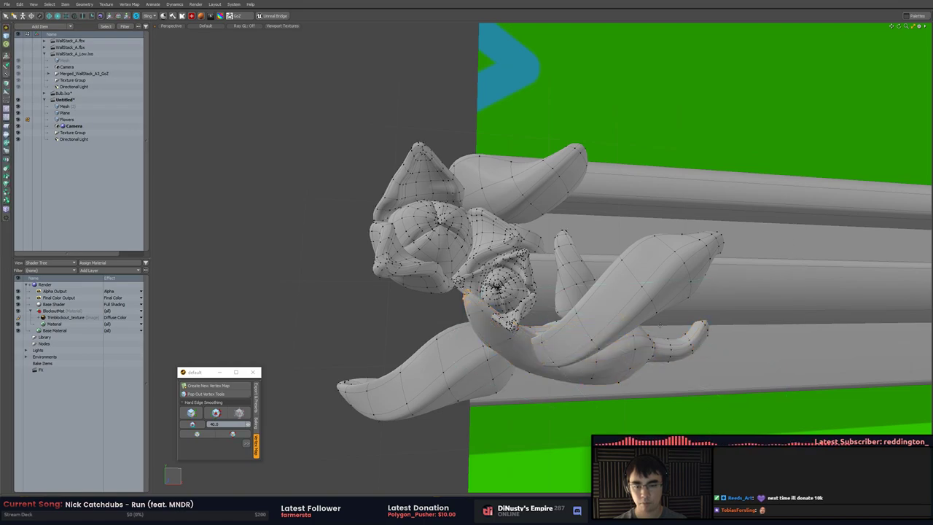
key(w)
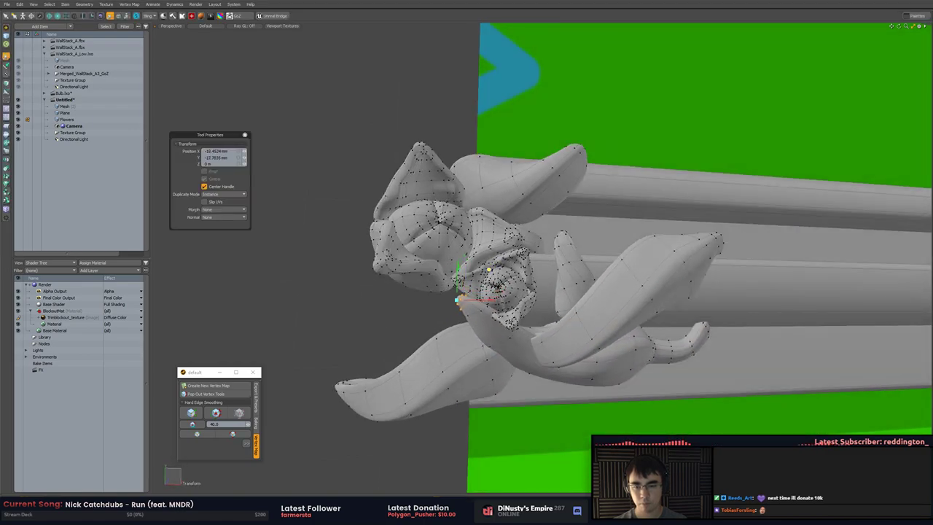
key(2)
double_click(478, 311)
key(w)
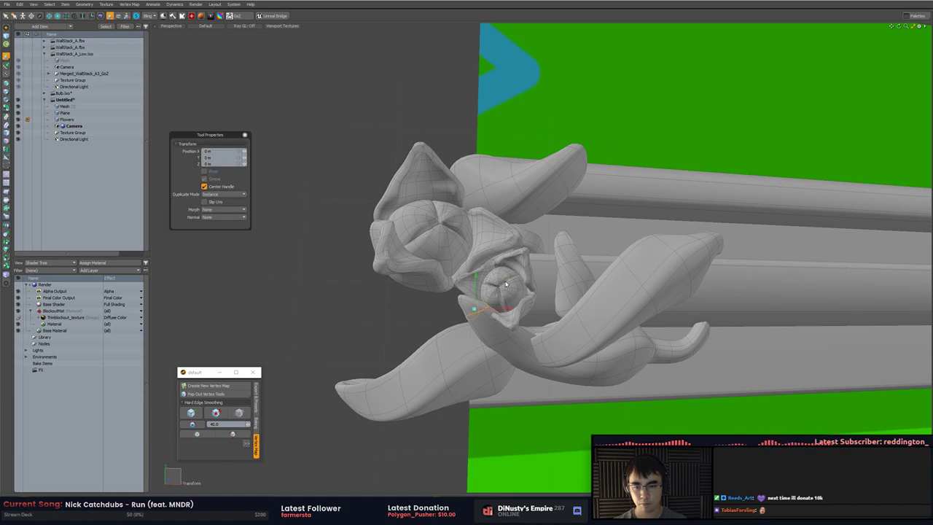
drag(506, 284, 507, 295)
key(q)
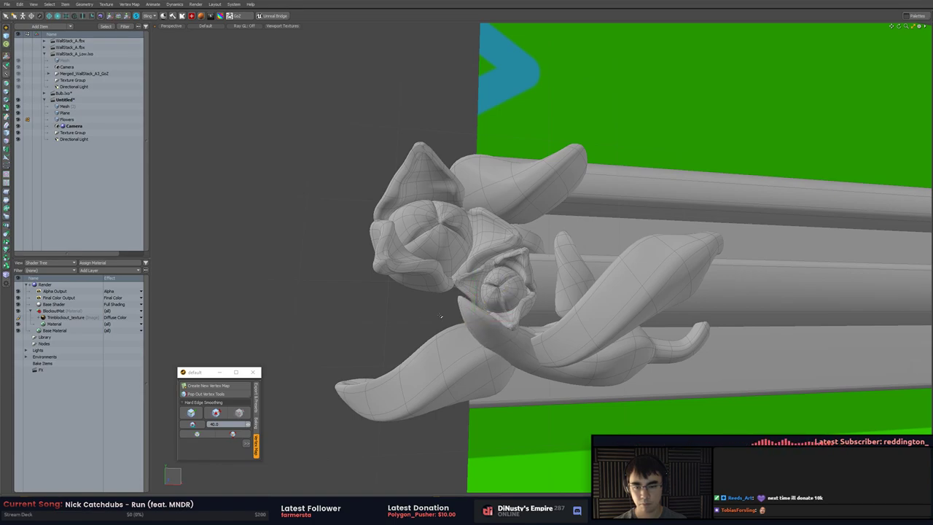
Rotate the whole upper leaf about -29° around the Z axis in the front view so its tip points downward
scroll(413, 294, down, 3)
key(KP_1)
key(KP_2)
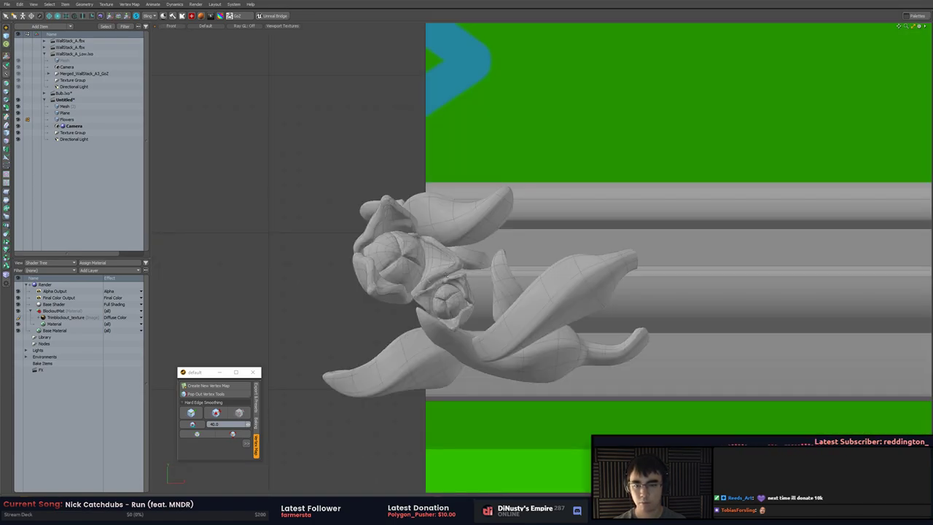
alt+shift+drag(478, 219, 505, 239)
scroll(504, 239, up, 3)
double_click(450, 245)
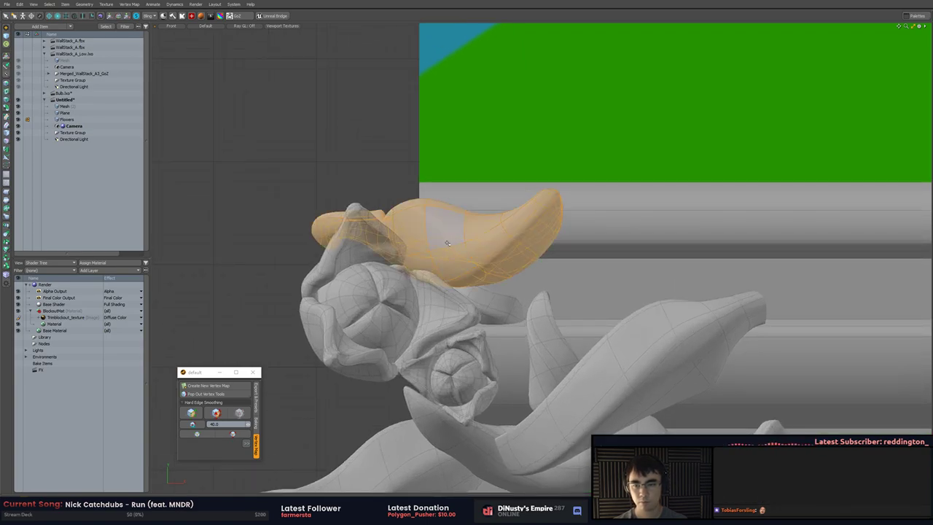
key(e)
drag(403, 231, 453, 222)
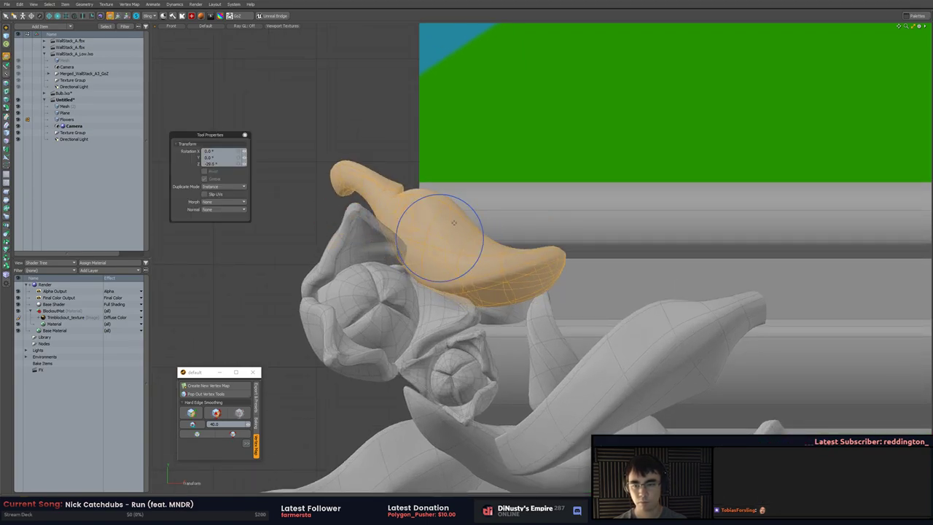
key(KP_Decimal)
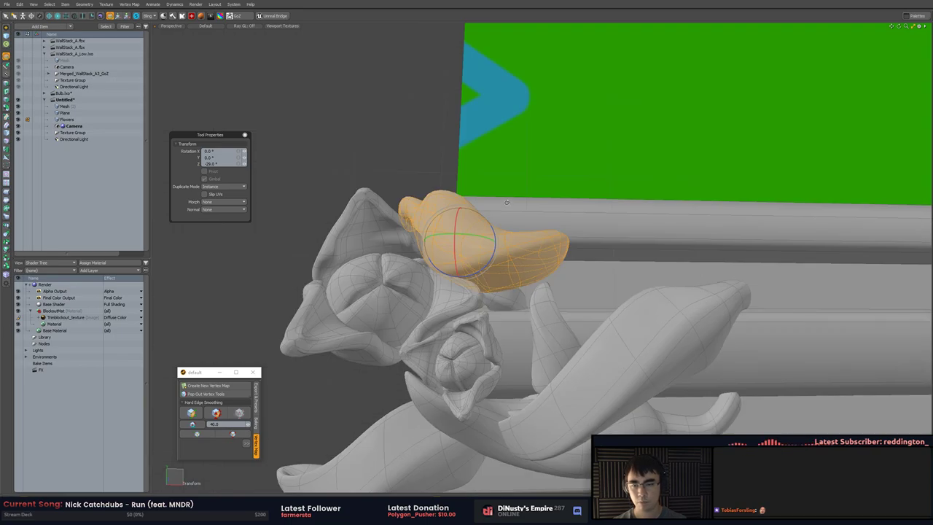
alt+drag(508, 204, 468, 222)
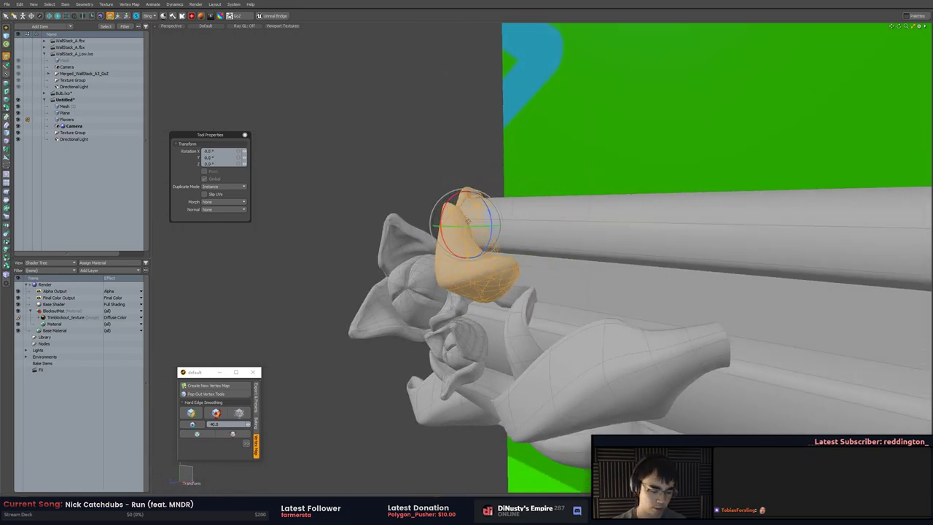
Set the front view of the four-view layout to Shaded and display the inactive meshes shaded as well
key(KP_0)
alt+shift+drag(475, 178, 280, 317)
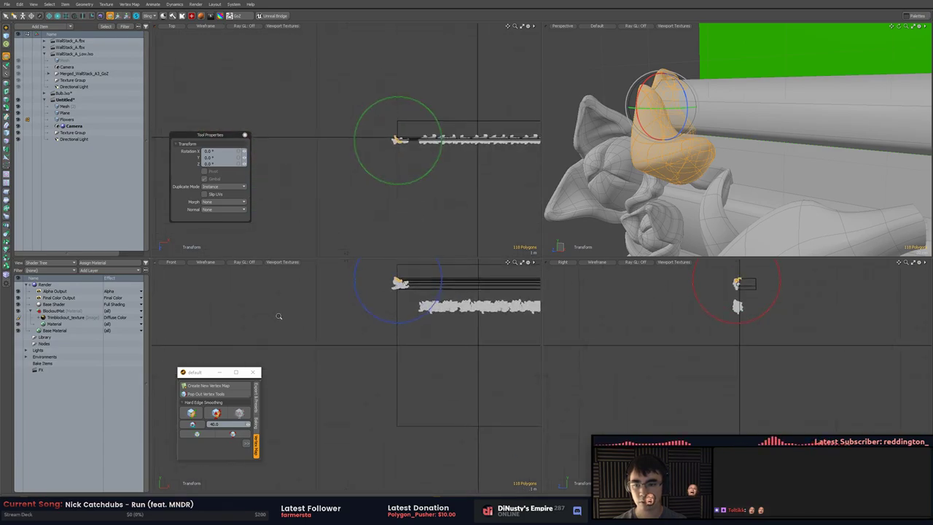
alt+shift+drag(392, 282, 474, 360)
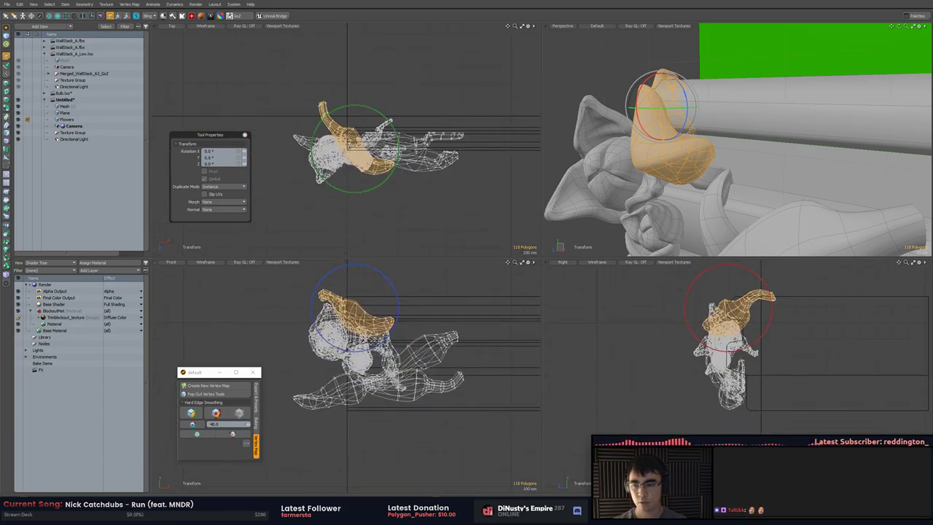
click(208, 266)
click(209, 290)
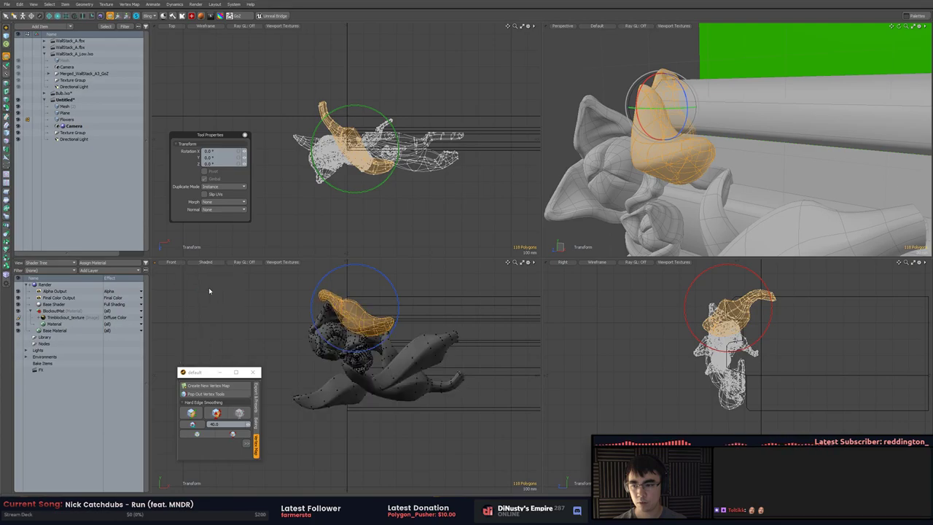
alt+shift+drag(209, 291, 277, 323)
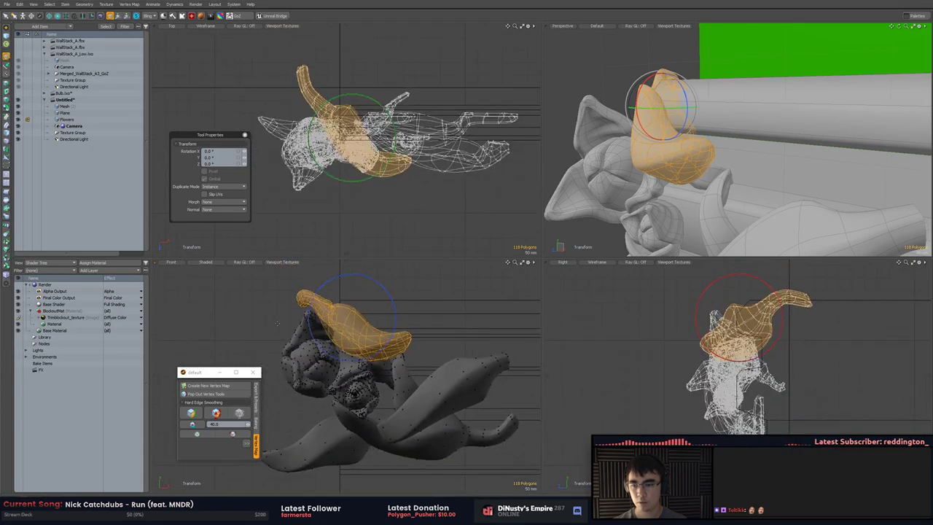
key(o)
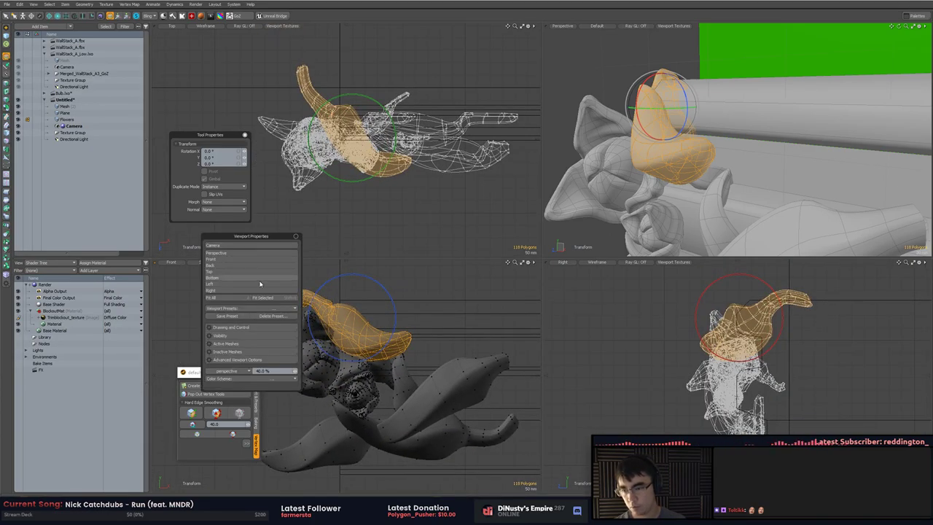
click(261, 352)
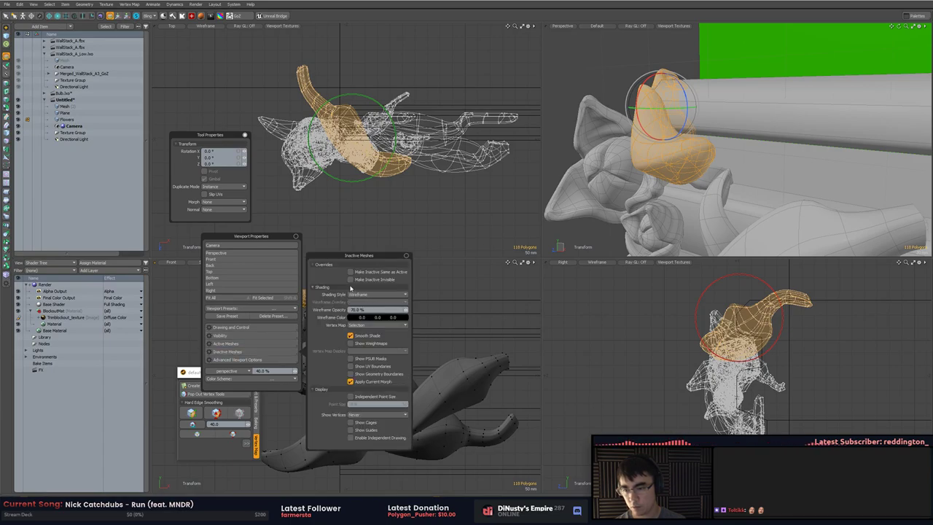
alt+shift+drag(267, 309, 279, 297)
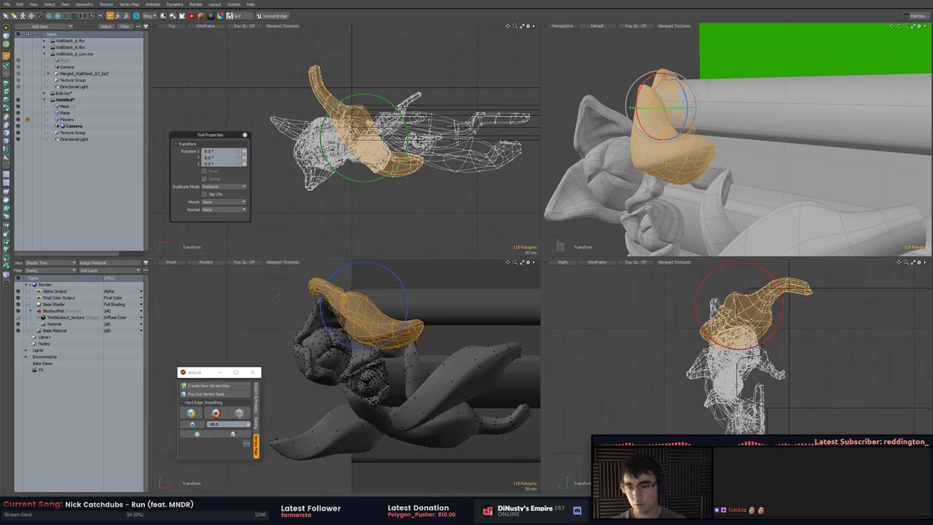
Move the whole upper leaf 12 mm up along the Y axis and clear its selection
alt+drag(616, 125, 656, 117)
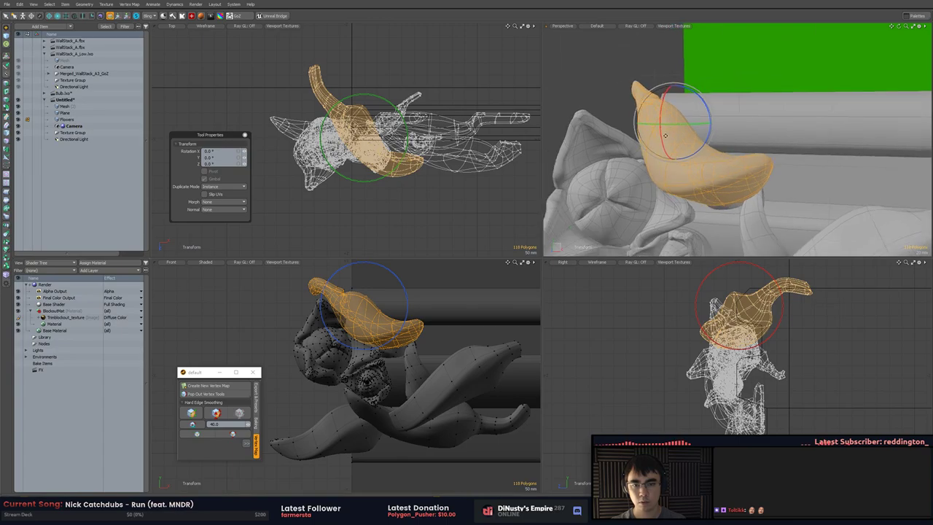
key(q)
click(617, 102)
alt+shift+drag(624, 145, 674, 104)
double_click(644, 120)
key(w)
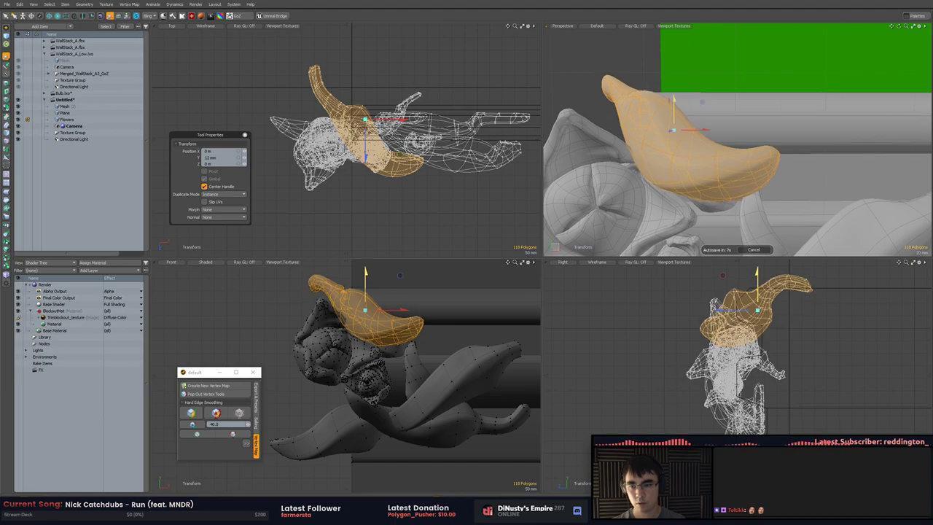
key(q)
key(Escape)
Select the edge loop around the stem near the tip of the lower-right leaf in the front view
scroll(282, 357, down, 1)
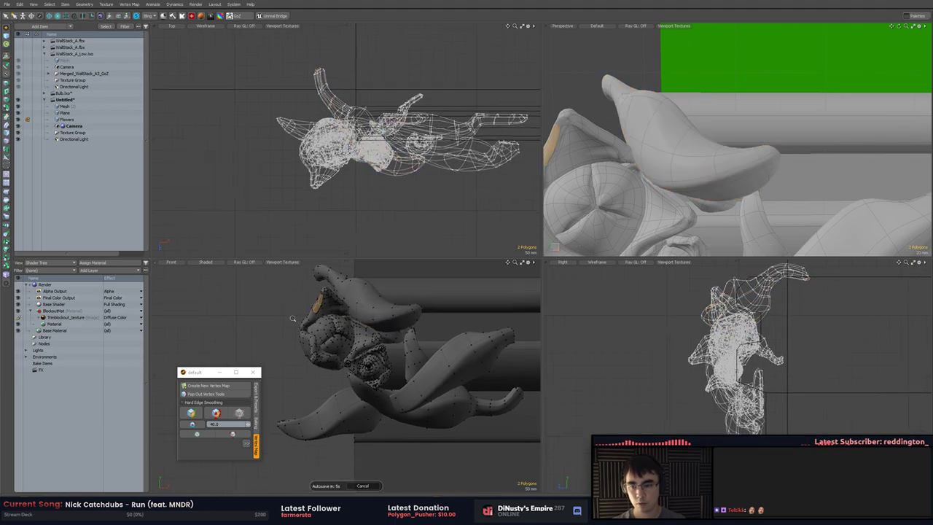
alt+shift+drag(274, 355, 287, 312)
alt+shift+drag(309, 371, 280, 372)
ctrl+alt+drag(292, 373, 274, 374)
alt+shift+drag(419, 390, 456, 394)
scroll(432, 376, up, 1)
click(428, 373)
key(2)
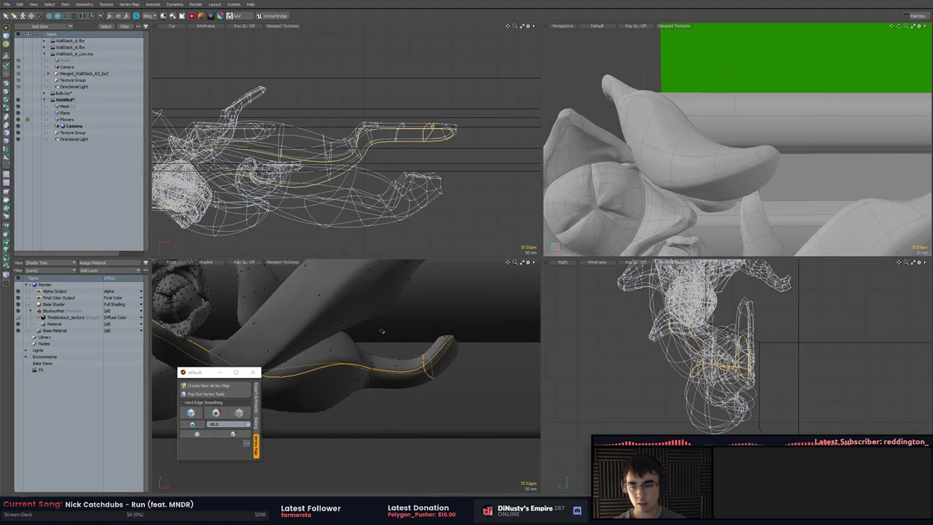
alt+shift+drag(451, 375, 434, 365)
ctrl+double_click(406, 365)
Start saving the scene and browse to the Substance folder inside the Temple project
key(ctrl+s)
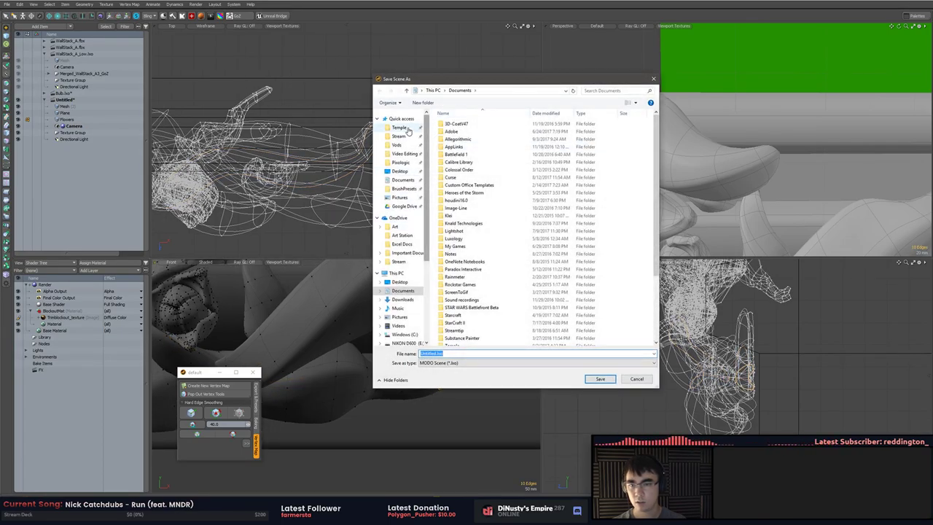
click(453, 131)
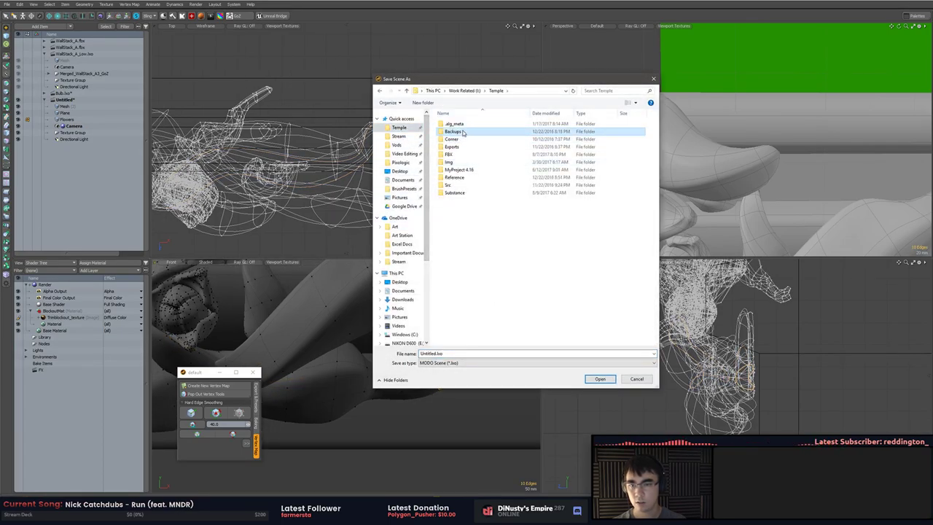
click(462, 192)
double_click(463, 192)
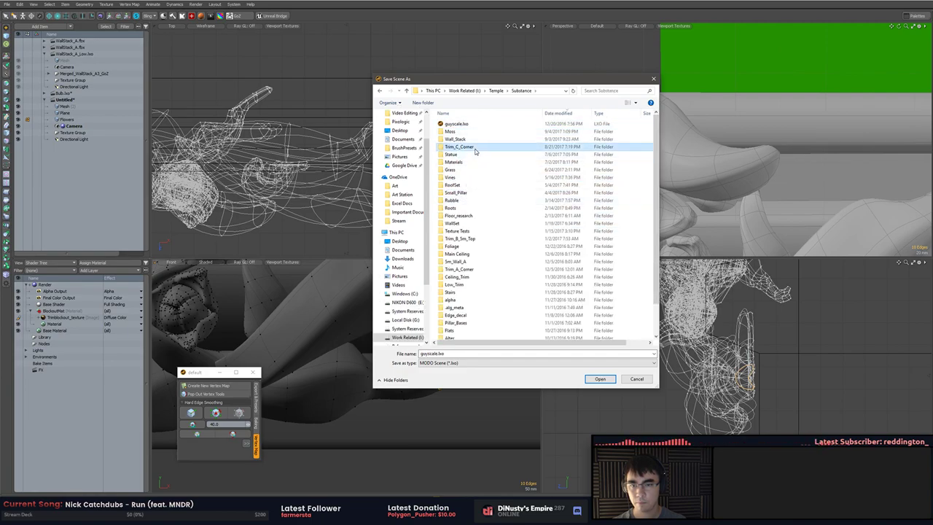
double_click(468, 149)
key(BackSpace)
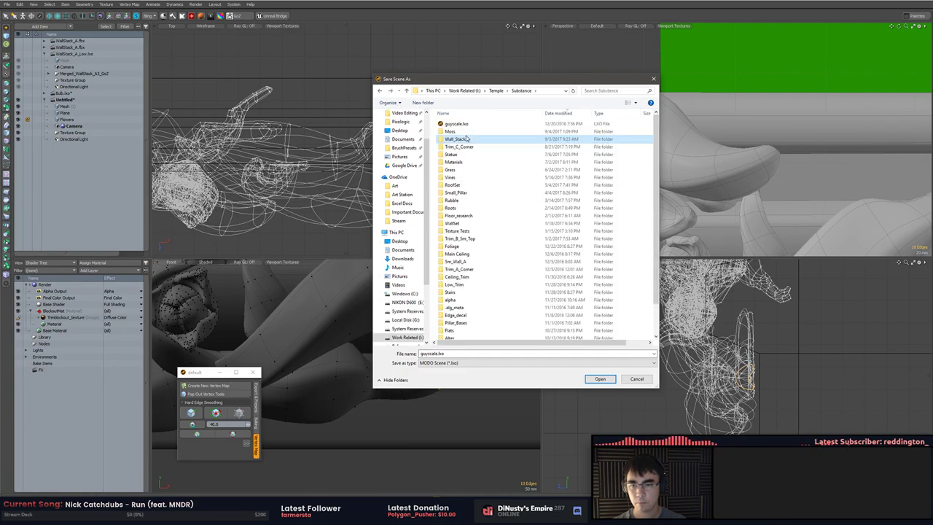
double_click(465, 140)
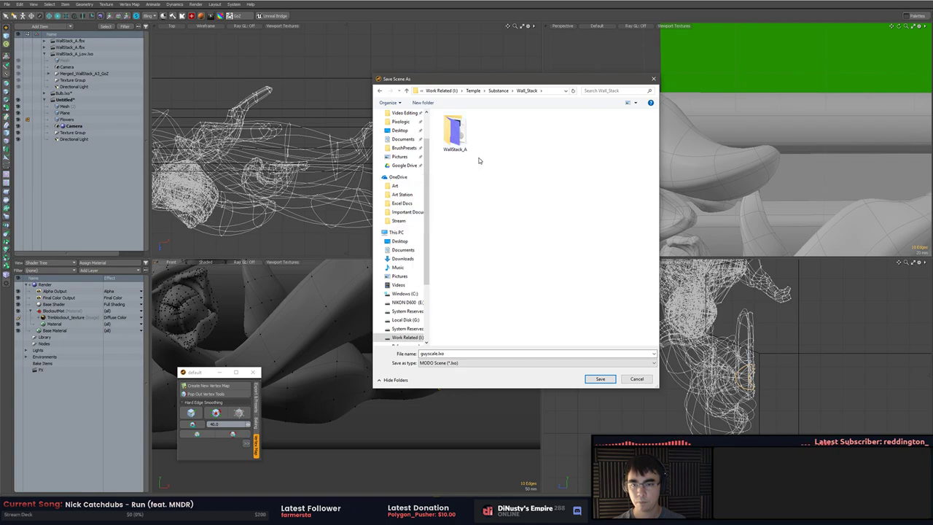
key(BackSpace)
Create a folder named Trim_TileStrip and save the scene in it as Src.lxo
right_click(574, 126)
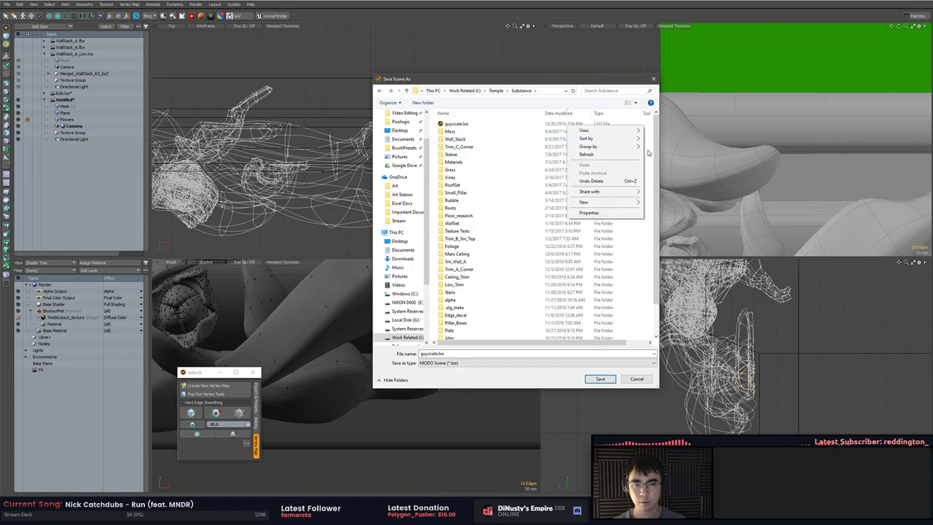
mouse_move(628, 202)
click(503, 204)
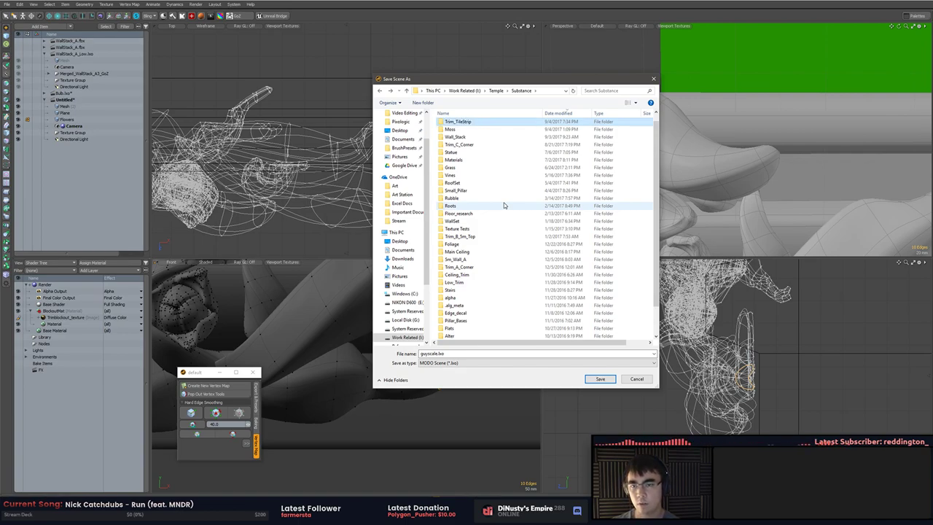
key(Return)
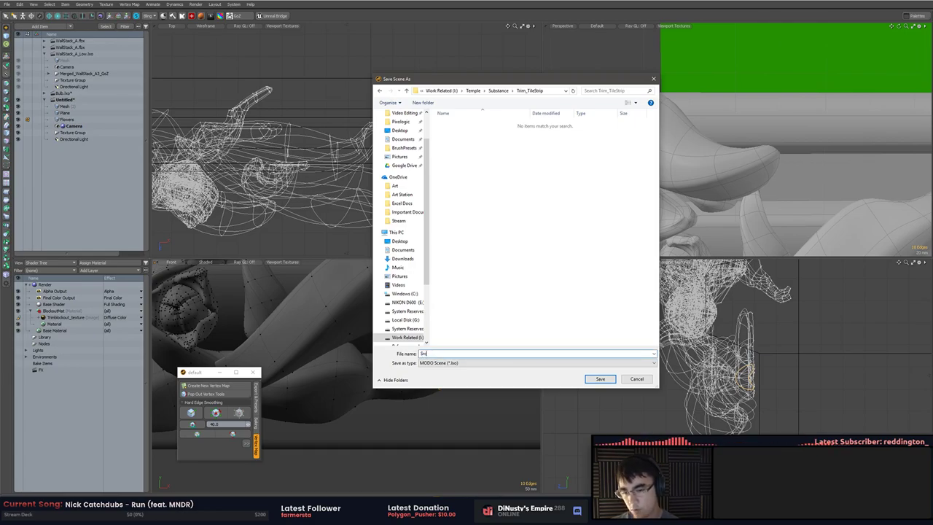
key(Return)
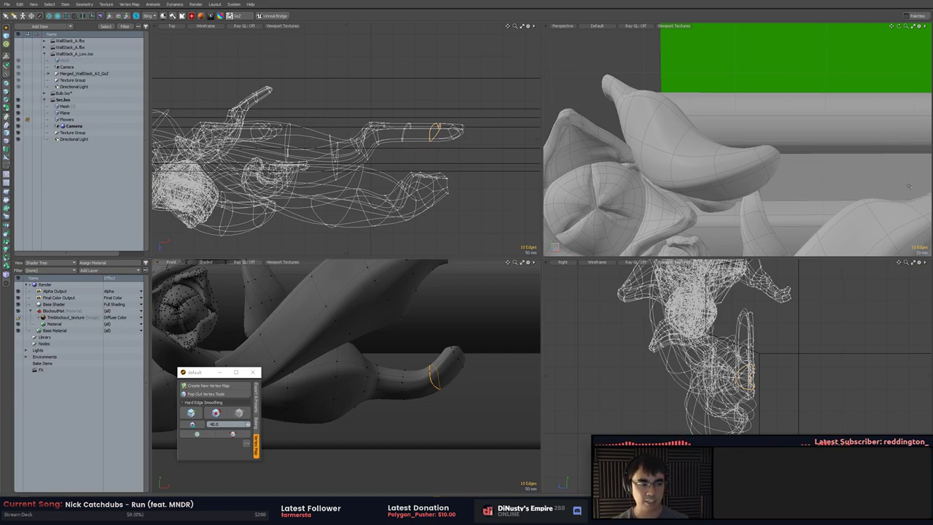
Move the edge loops along the lower-right leaf's stem one by one in the front view to smooth its curve
alt+shift+drag(446, 360, 481, 312)
key(w)
key(space)
double_click(415, 350)
key(w)
key(space)
double_click(439, 341)
key(w)
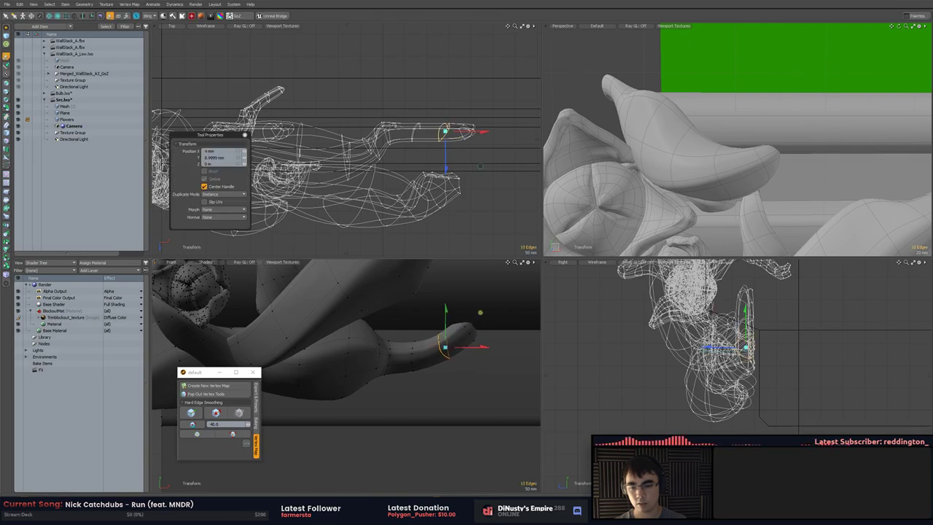
key(space)
Select the vertices of the lower-right stem's end section, adjust their position, and clear the selection
click(491, 321)
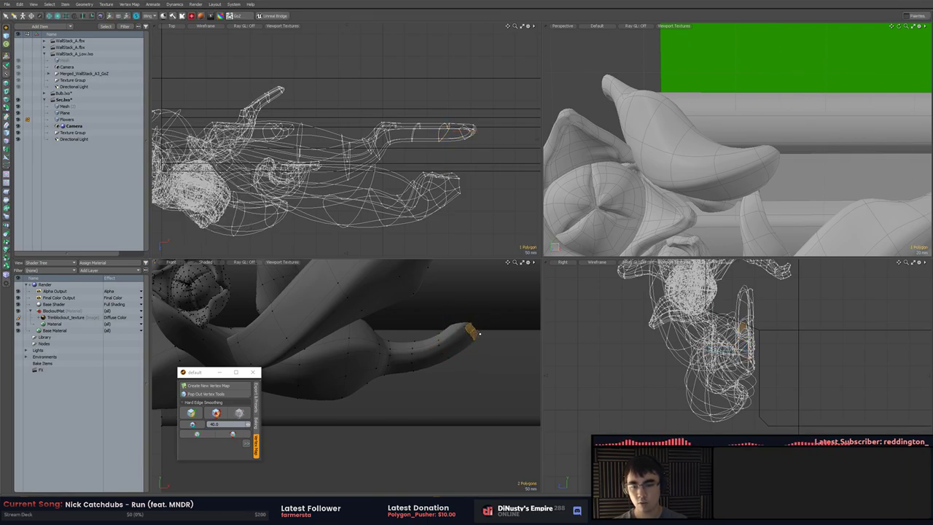
key(l)
key(1)
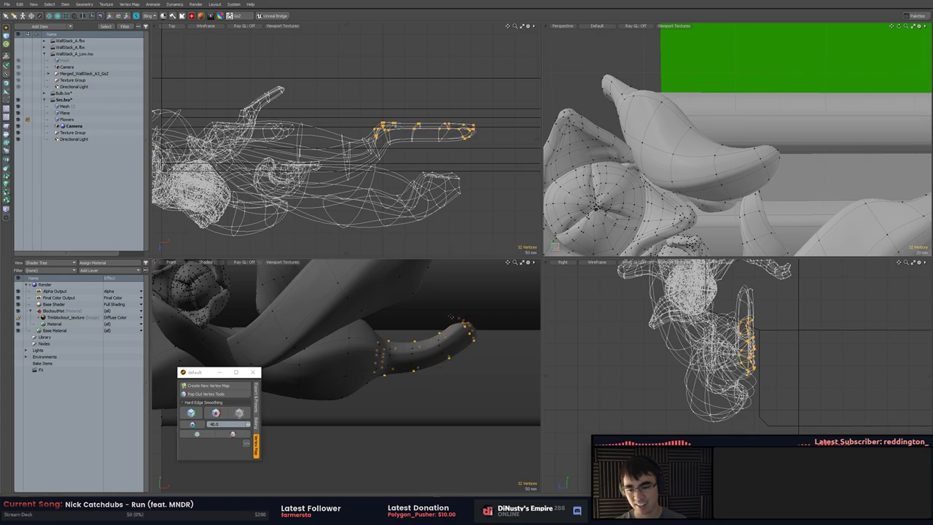
ctrl+right_drag(306, 364, 344, 284)
key(w)
mouse_move(510, 288)
mouse_down()
mouse_move(533, 274)
mouse_move(452, 191)
mouse_up()
key(Escape)
Clear the vertex selection, make the Flowers mesh the active item, and clear the stray polygon selection on the cluster
alt+shift+drag(438, 316, 478, 360)
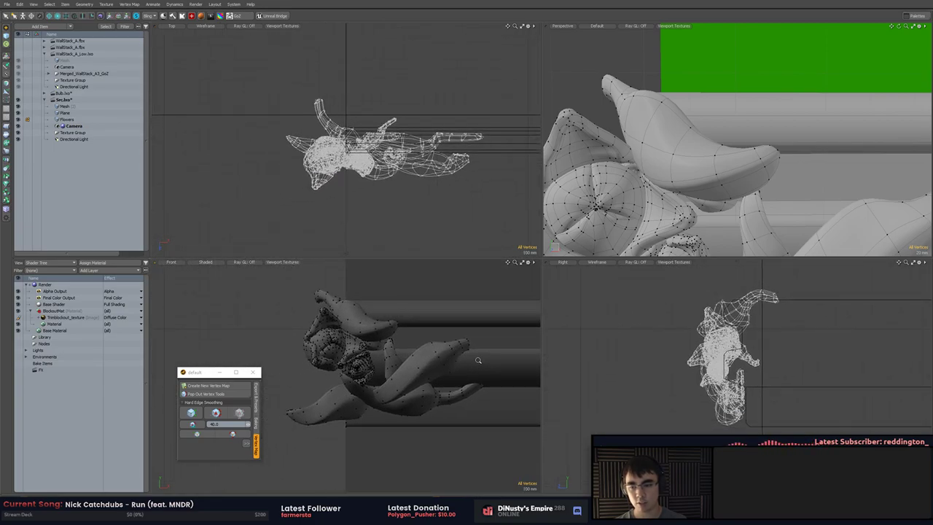
key(5)
click(427, 373)
key(3)
drag(318, 293, 322, 299)
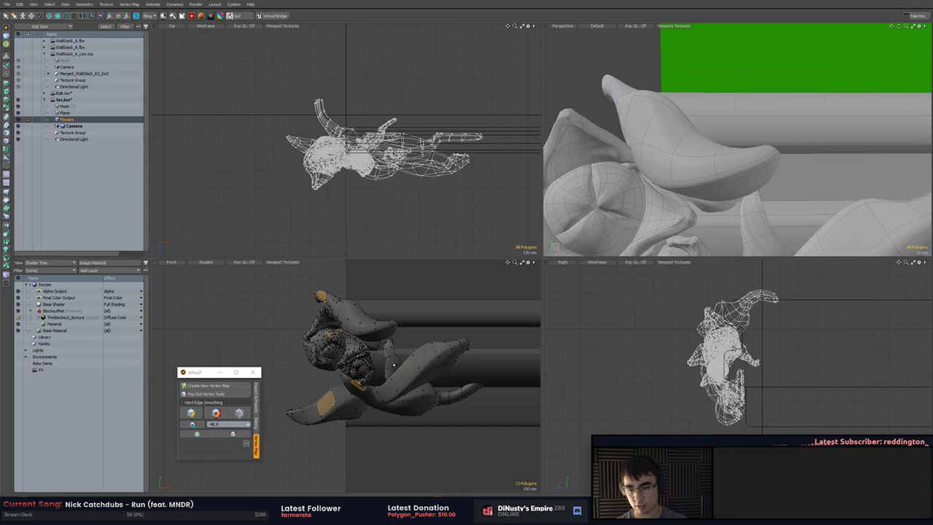
mouse_move(394, 365)
mouse_down()
mouse_move(365, 328)
mouse_move(461, 347)
mouse_move(318, 344)
mouse_up()
key(Escape)
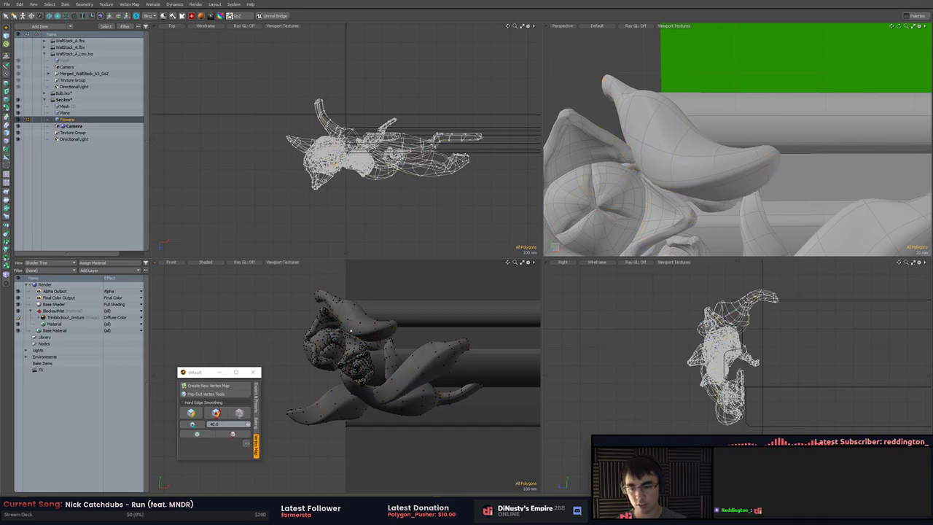
Turn subdivision smoothing off and back on for the whole Flowers mesh
scroll(352, 330, down, 5)
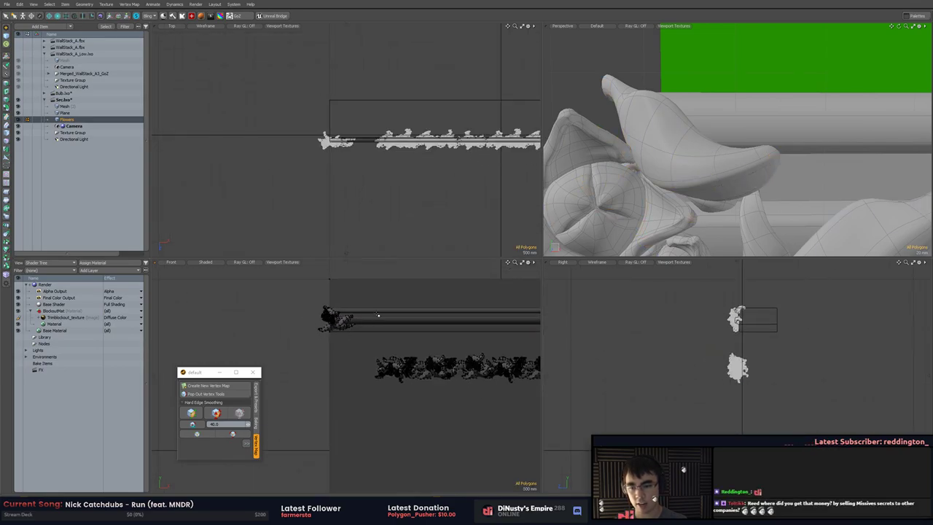
key(Tab)
scroll(332, 342, up, 5)
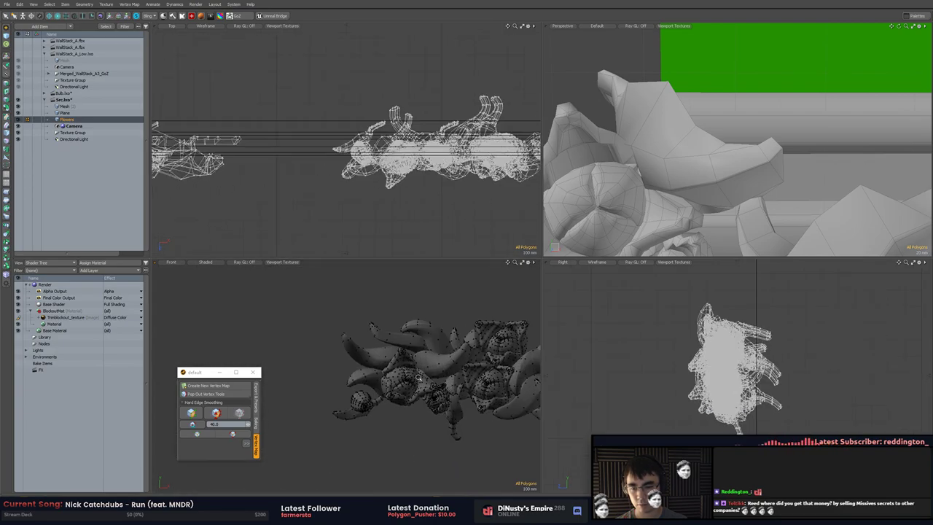
scroll(430, 384, down, 7)
key(1)
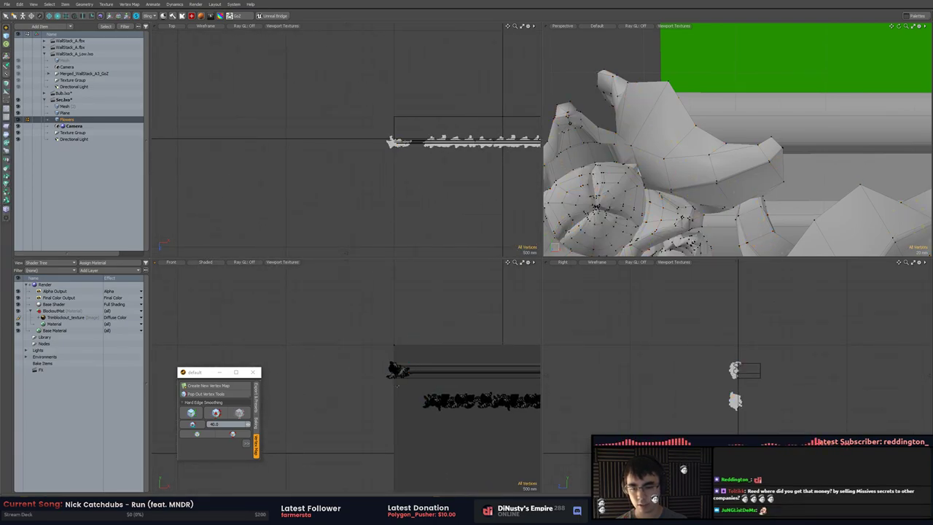
scroll(395, 392, up, 3)
key(Tab)
Select all polygons of the small flower cluster at the strip's start and turn off its subdivision smoothing
key(3)
right_drag(382, 309, 394, 312)
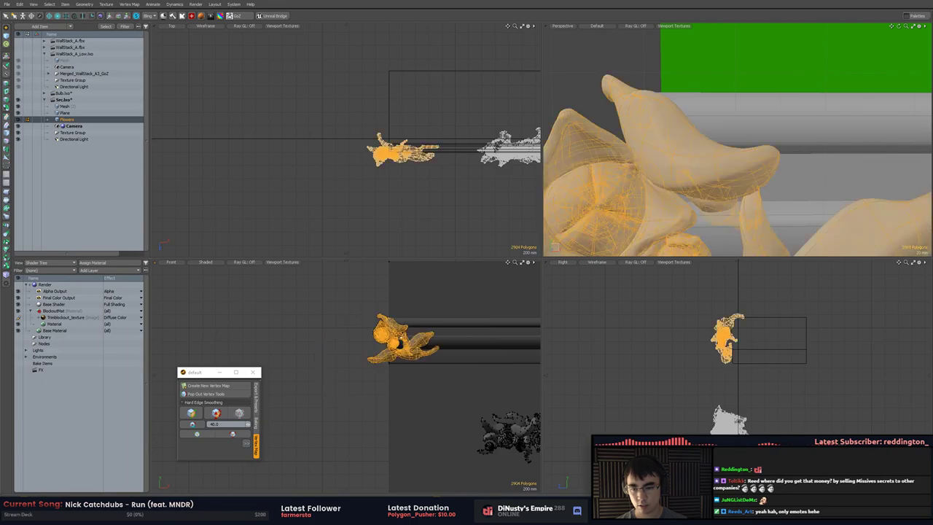
key(Tab)
click(351, 347)
alt+drag(416, 343, 355, 340)
scroll(356, 339, down, 2)
mouse_move(318, 312)
right_down()
mouse_move(324, 382)
mouse_move(406, 329)
right_up()
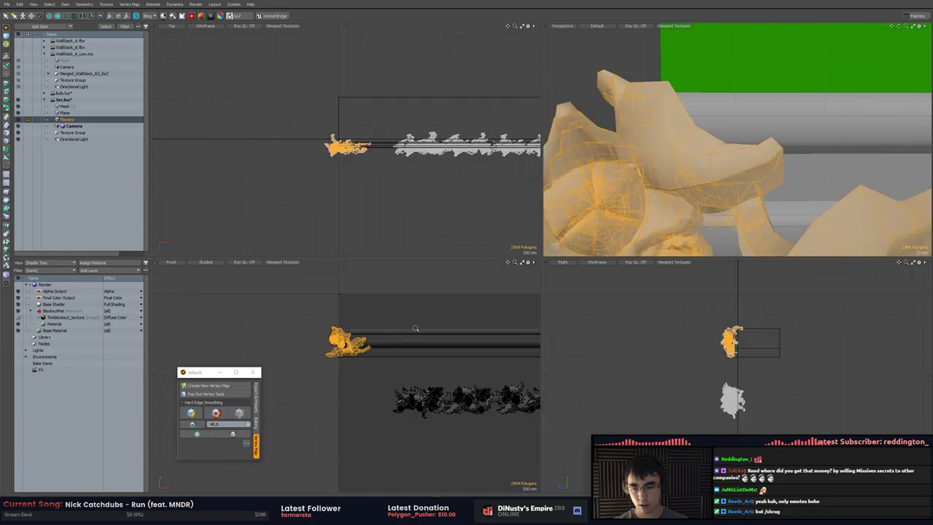
scroll(415, 331, down, 1)
Place a copy of the flower cluster at the trim strip's opposite end, moving it along X with snapping to the plane's corner
key(w)
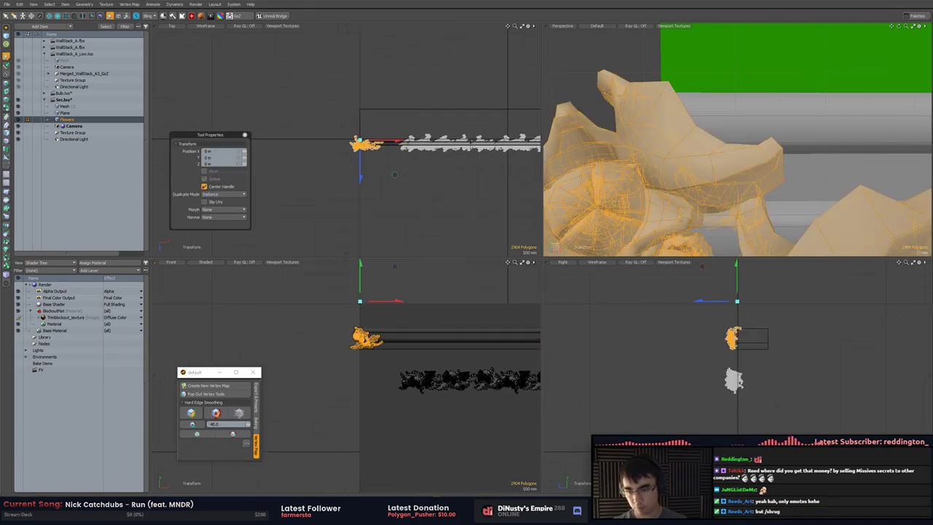
scroll(357, 302, down, 2)
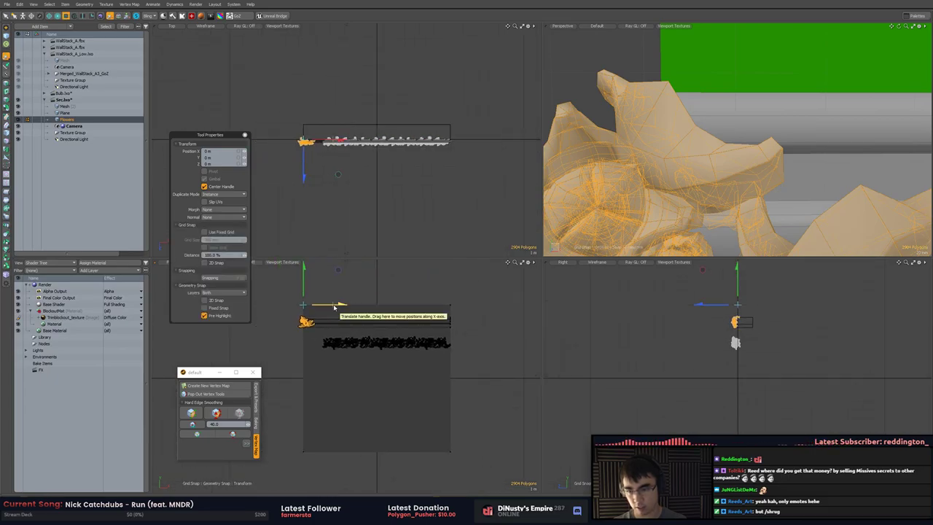
drag(341, 306, 452, 304)
key(q)
click(473, 323)
scroll(464, 326, up, 5)
scroll(456, 312, up, 5)
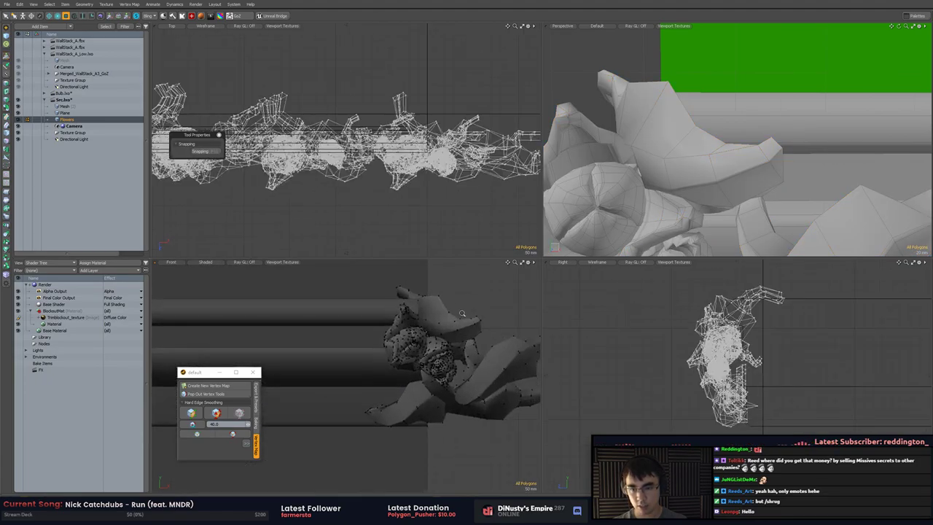
scroll(373, 346, down, 5)
alt+drag(315, 344, 412, 344)
key(a)
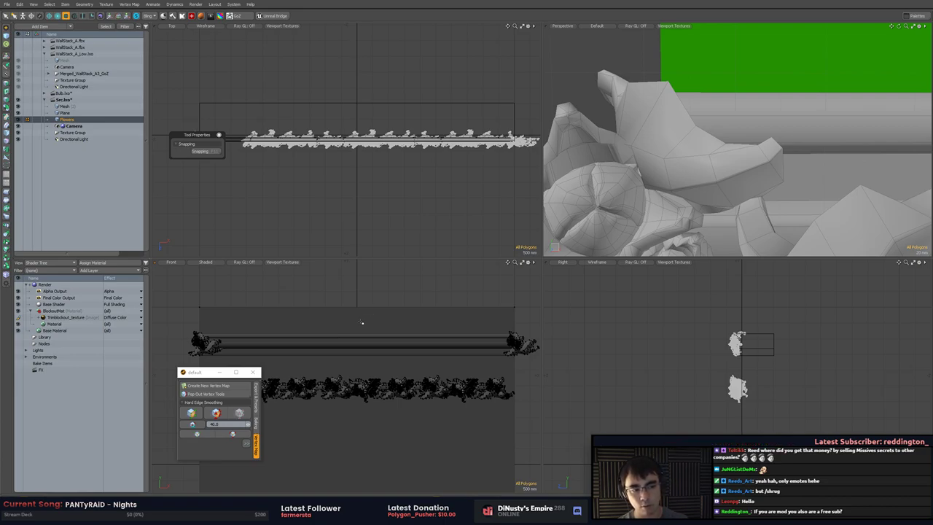
alt+drag(430, 301, 447, 289)
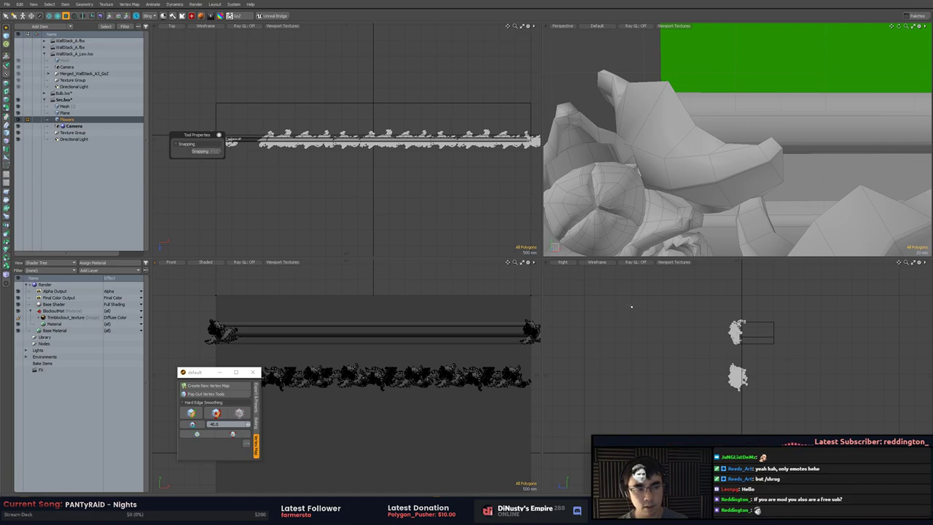
alt+drag(624, 189, 643, 133)
click(686, 146)
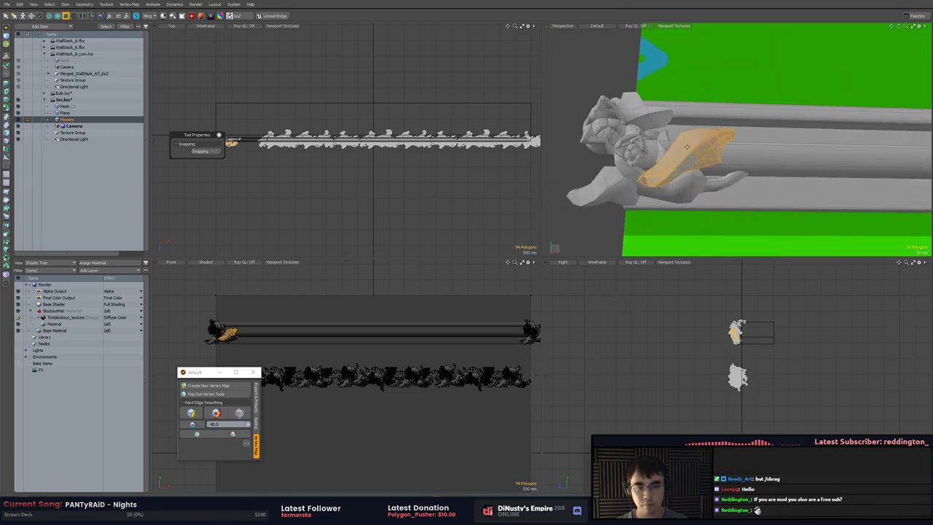
key(y)
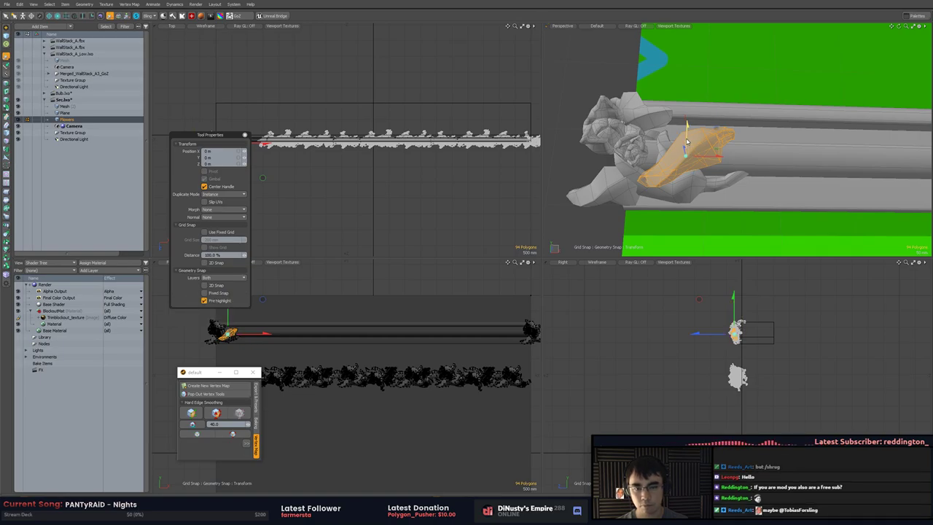
key(q)
click(581, 161)
Select the first section of the lower flower row, try deleting it, and undo the deletion
scroll(566, 179, down, 4)
alt+shift+drag(664, 216, 638, 187)
scroll(608, 214, down, 2)
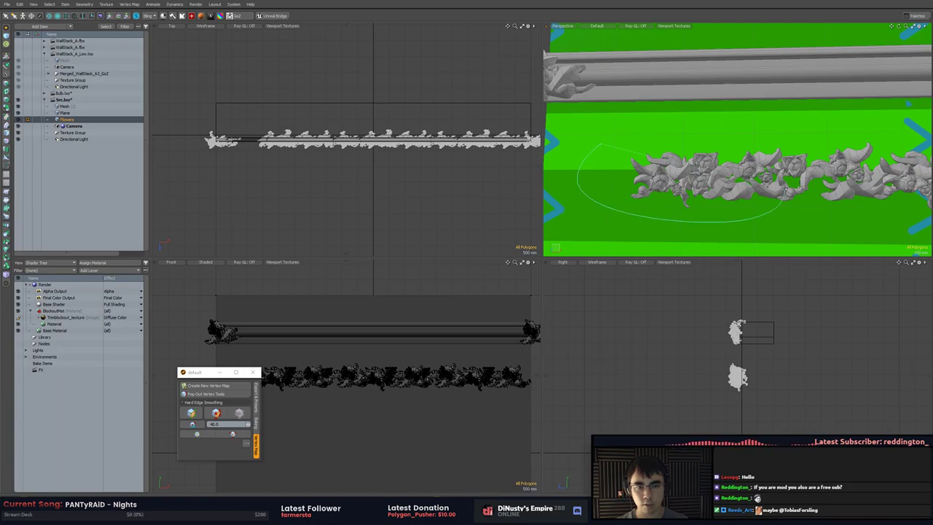
right_drag(781, 198, 781, 140)
scroll(780, 133, up, 5)
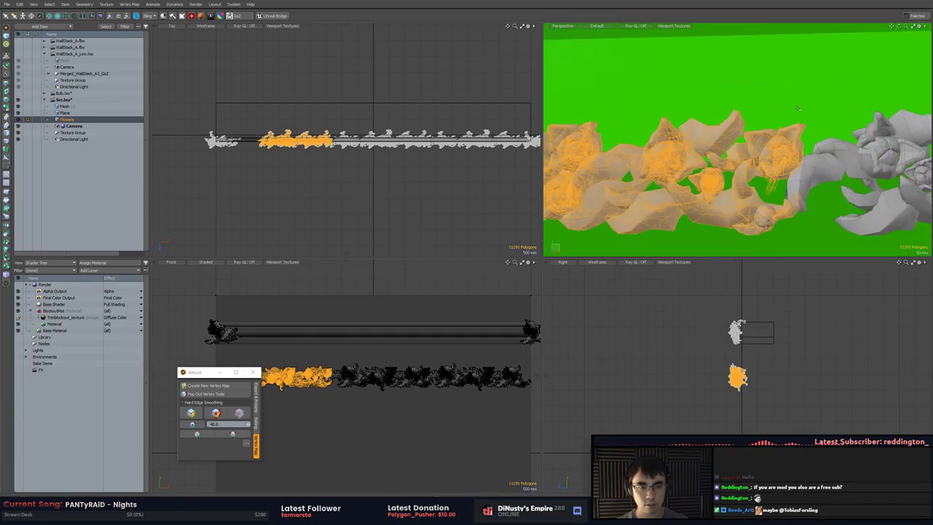
key(Delete)
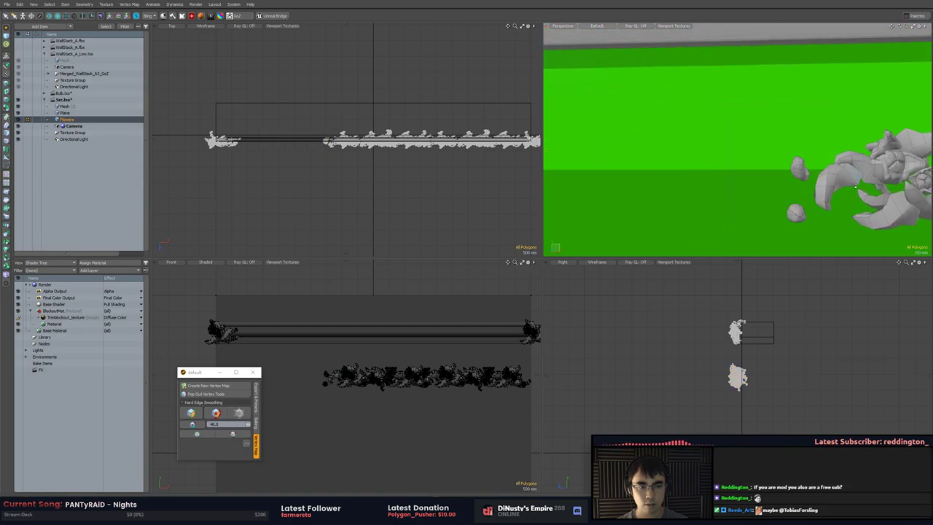
key(ctrl+z)
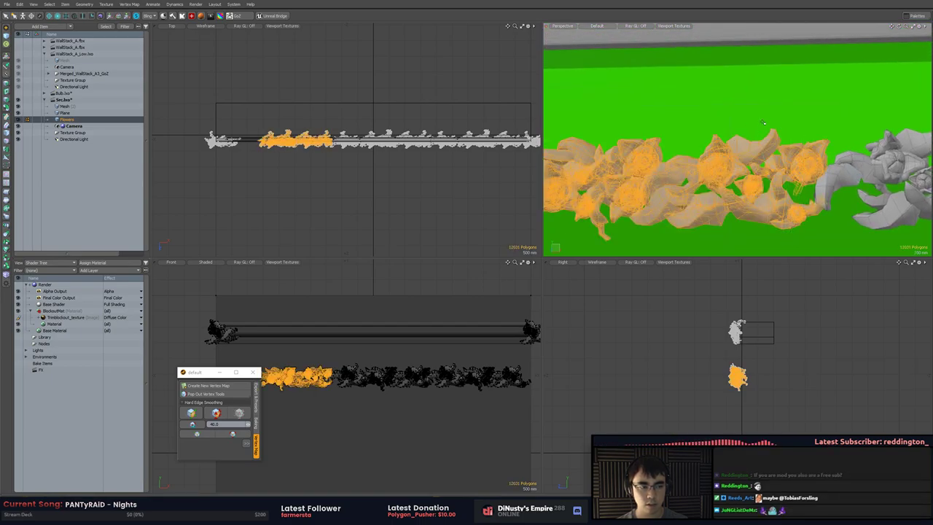
Move the selected flower section up about 1.355 m in Y onto the trim strip and clear the selection
scroll(716, 134, down, 4)
alt+shift+drag(723, 177, 773, 180)
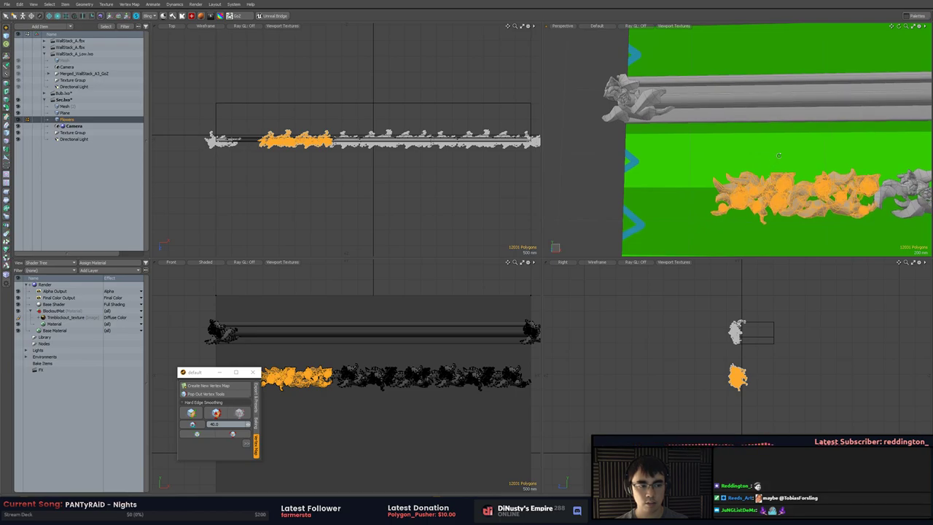
key(w)
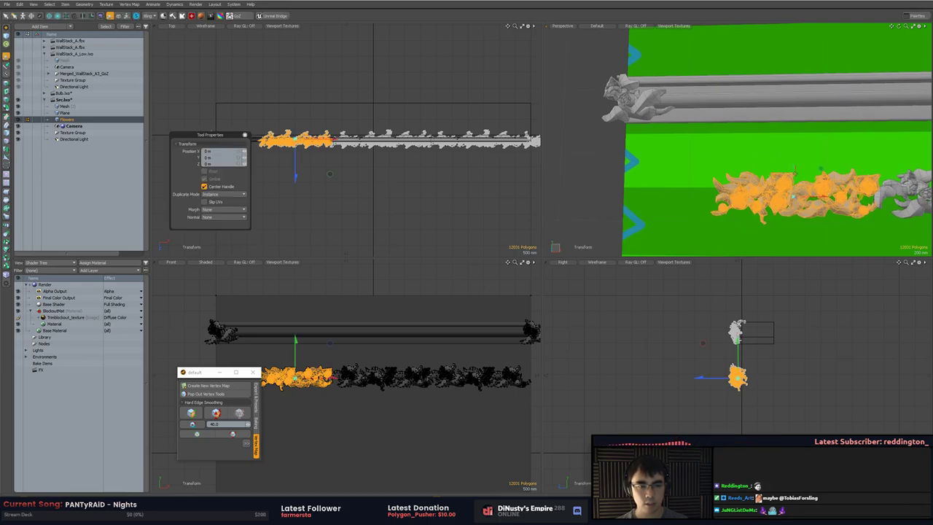
drag(794, 166, 792, 75)
scroll(306, 328, up, 5)
alt+shift+drag(281, 332, 441, 331)
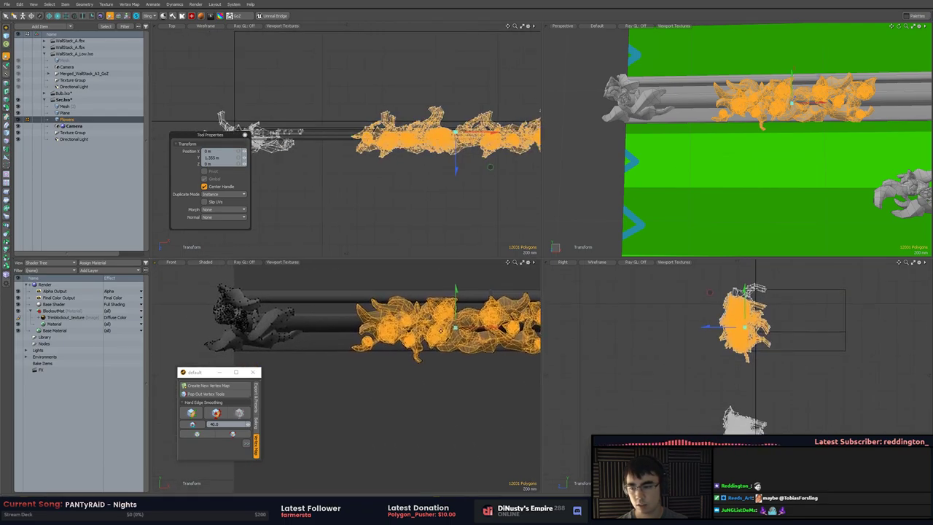
drag(442, 298, 394, 292)
key(q)
key(Escape)
Select the tip vertices of the leaf sticking up above the trim strip's upper edge
scroll(394, 292, up, 2)
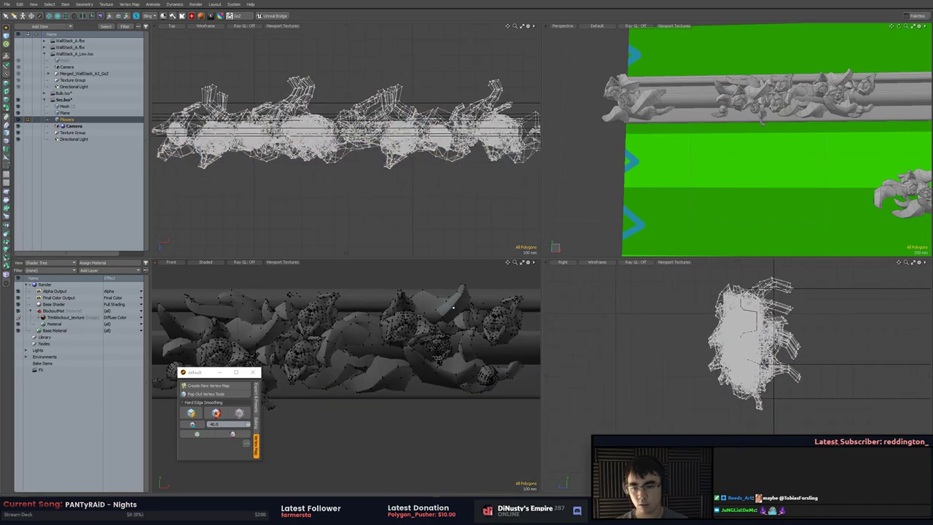
double_click(449, 302)
key(1)
scroll(475, 280, up, 2)
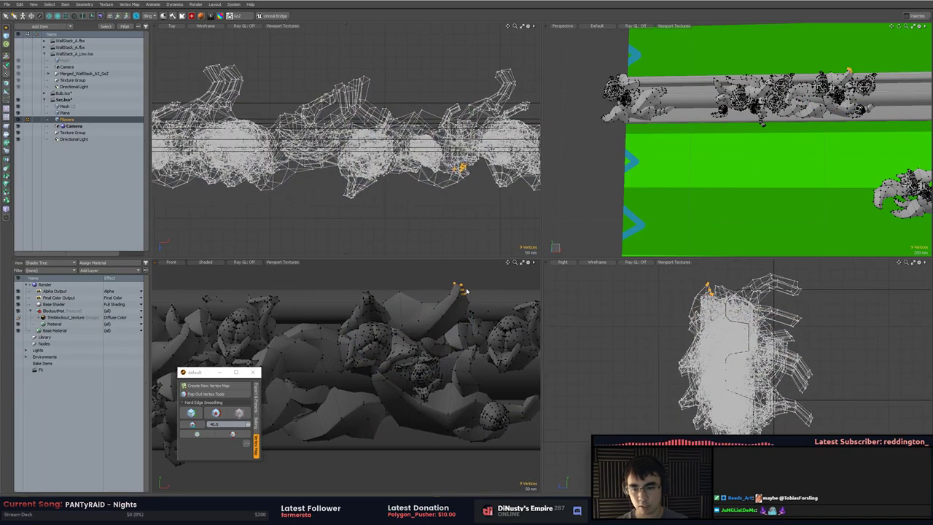
key(w)
alt+shift+drag(466, 289, 451, 327)
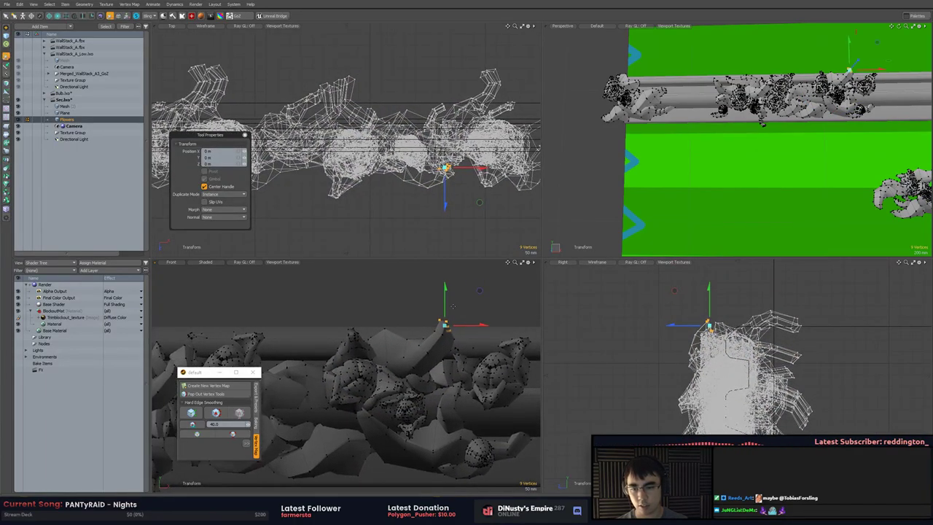
key(2)
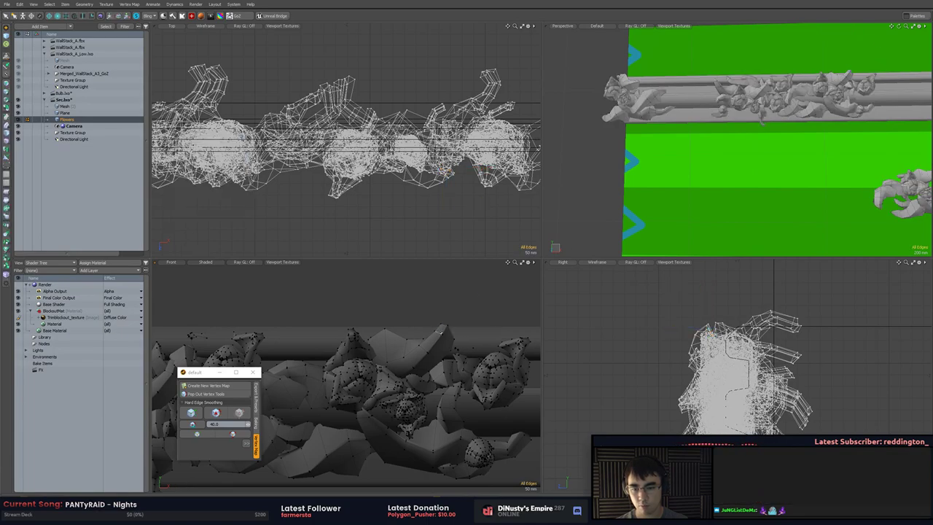
key(q)
click(478, 312)
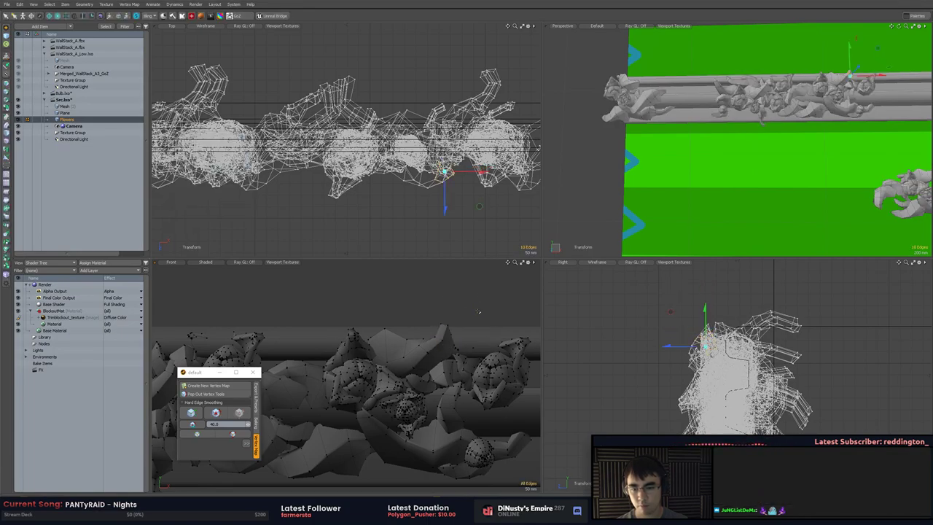
key(ctrl+z)
key(ctrl+z)
key(ctrl+z)
key(ctrl+z)
key(ctrl+z)
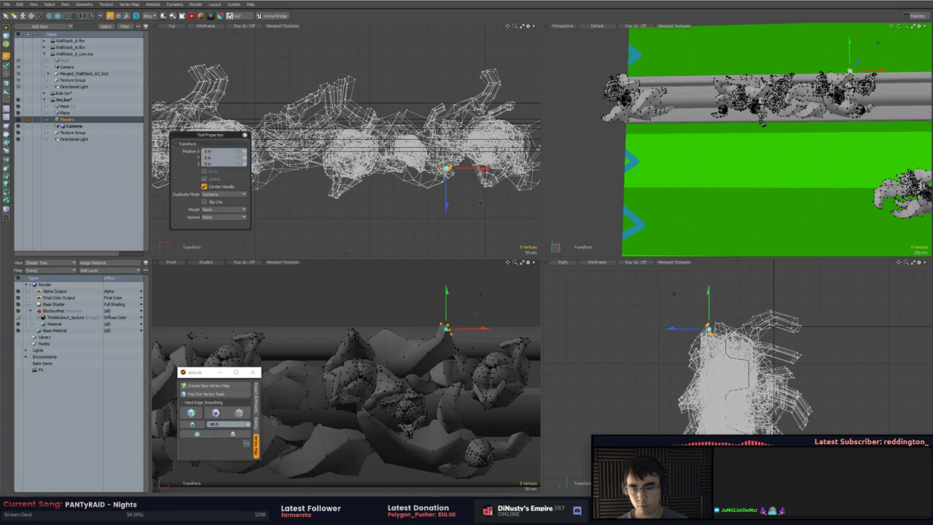
key(q)
click(458, 311)
Select the whole middle flower cluster and move it about 1.09 m along negative X, against the cluster at the trim's end
scroll(456, 310, down, 5)
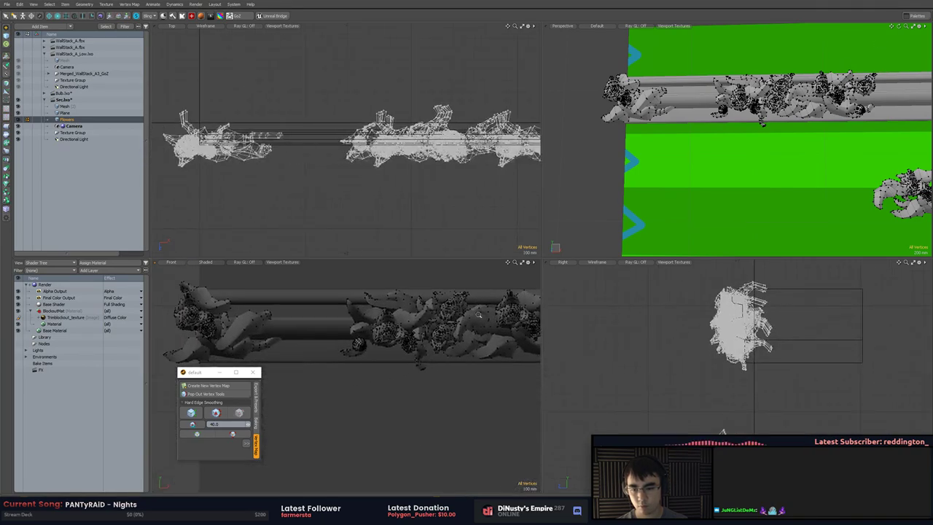
mouse_move(347, 284)
right_down()
mouse_move(296, 323)
mouse_move(522, 309)
right_up()
mouse_move(495, 309)
alt+mouse_down()
mouse_move(416, 314)
mouse_move(550, 295)
alt+mouse_up()
key(])
key(w)
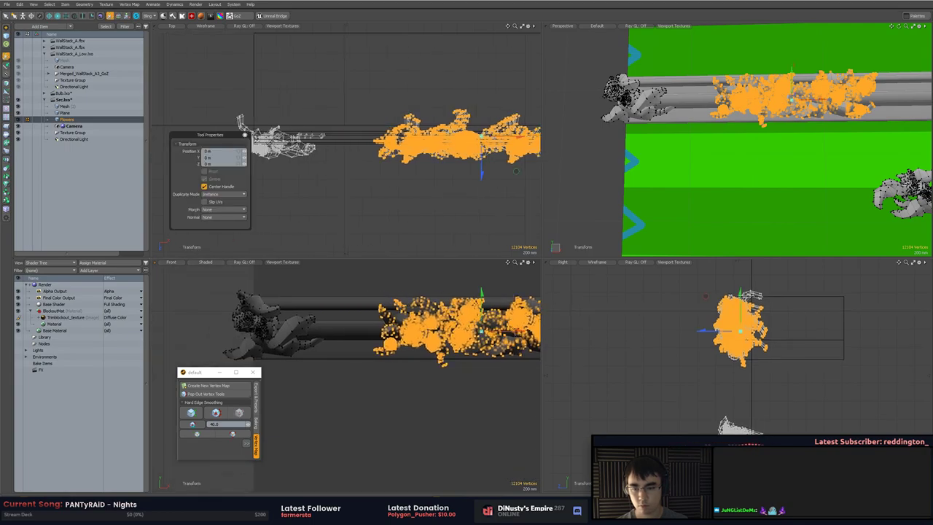
drag(510, 331, 411, 331)
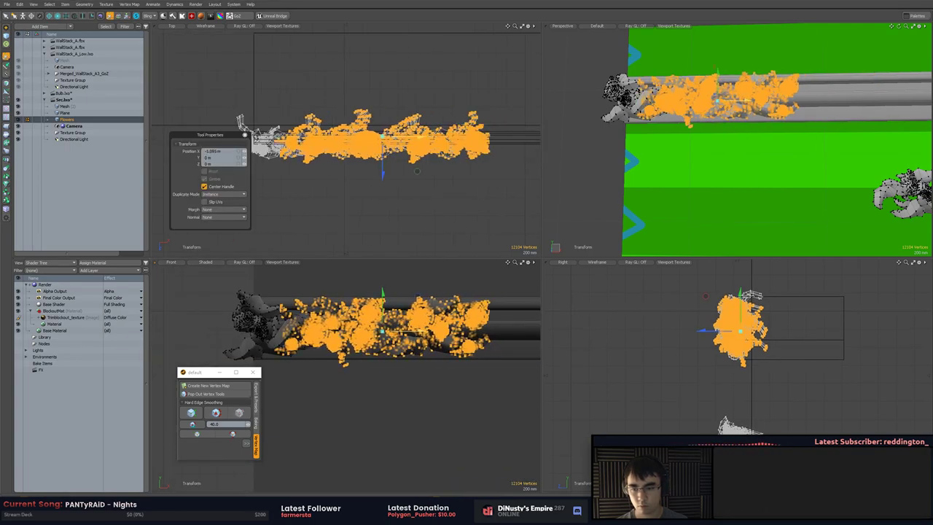
drag(417, 172, 420, 171)
key(Escape)
key(Escape)
Switch to polygon selection and try selecting the joined flower clusters on the trim
scroll(305, 368, up, 5)
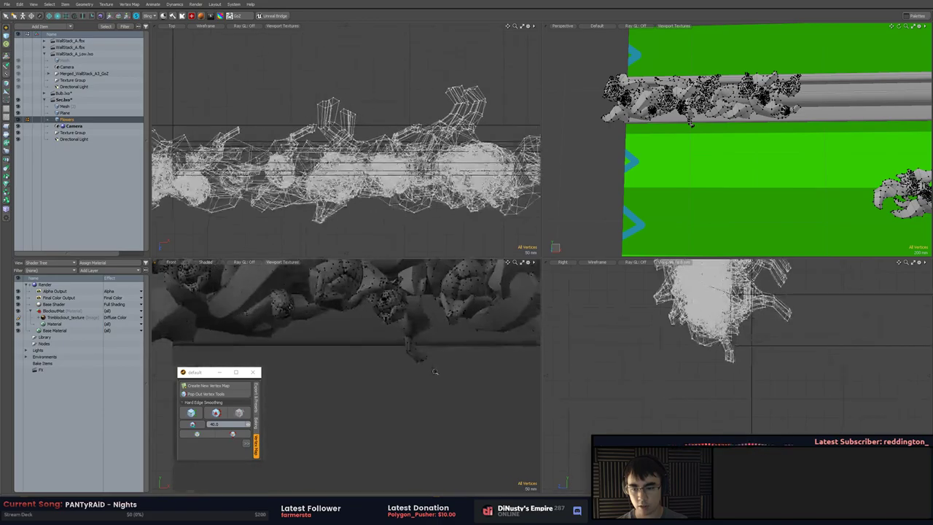
key(3)
click(421, 328)
key(])
alt+drag(434, 331, 424, 363)
key(Escape)
scroll(430, 383, down, 5)
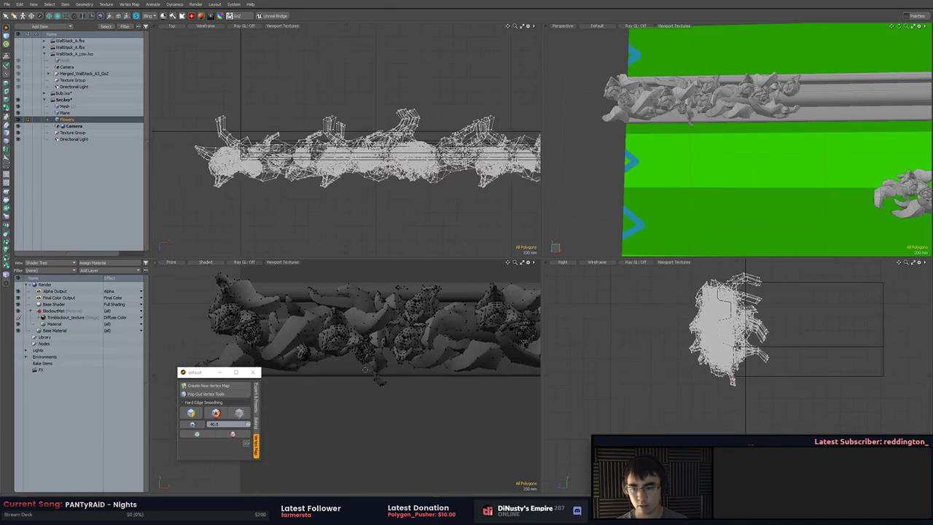
mouse_move(278, 302)
right_down()
mouse_move(495, 352)
mouse_move(394, 320)
right_up()
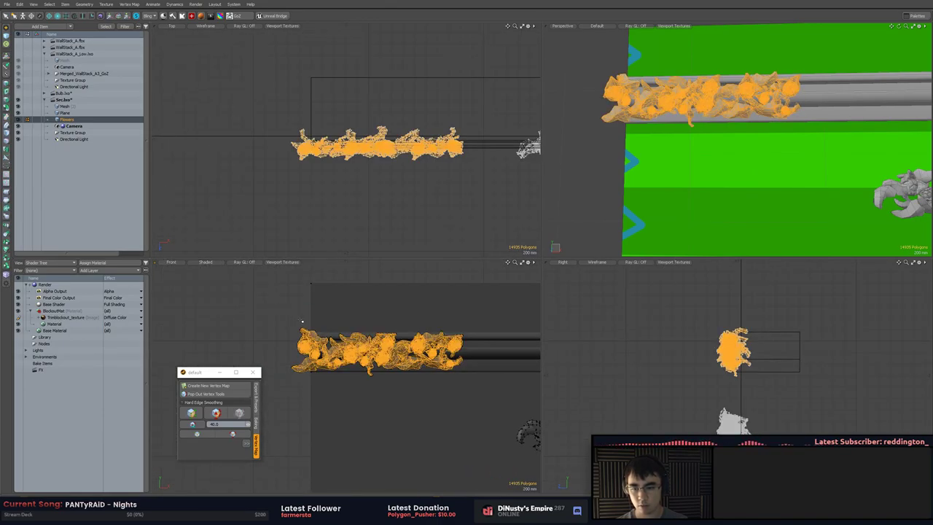
key(Escape)
Delete the small leaf that hangs below the trim's lower edge
scroll(354, 335, up, 5)
alt+drag(418, 456, 419, 383)
double_click(419, 383)
key(e)
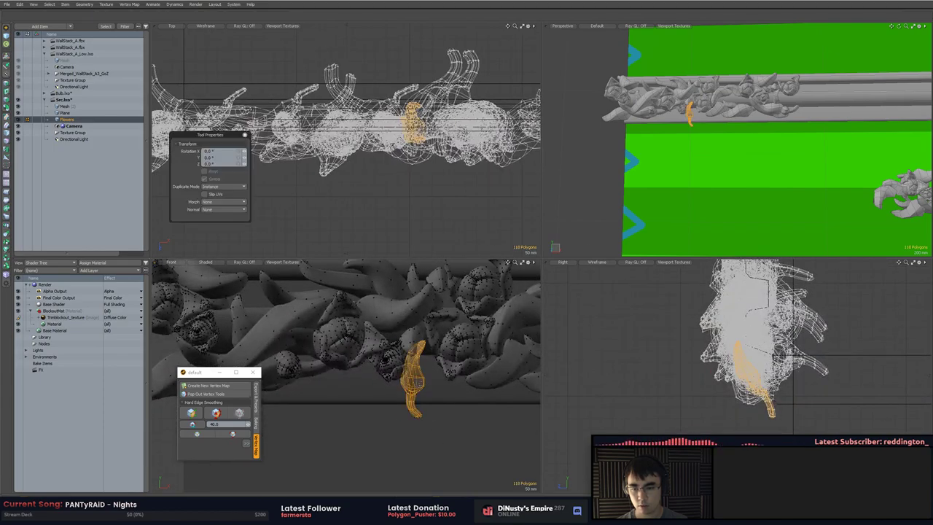
key(y)
key(Delete)
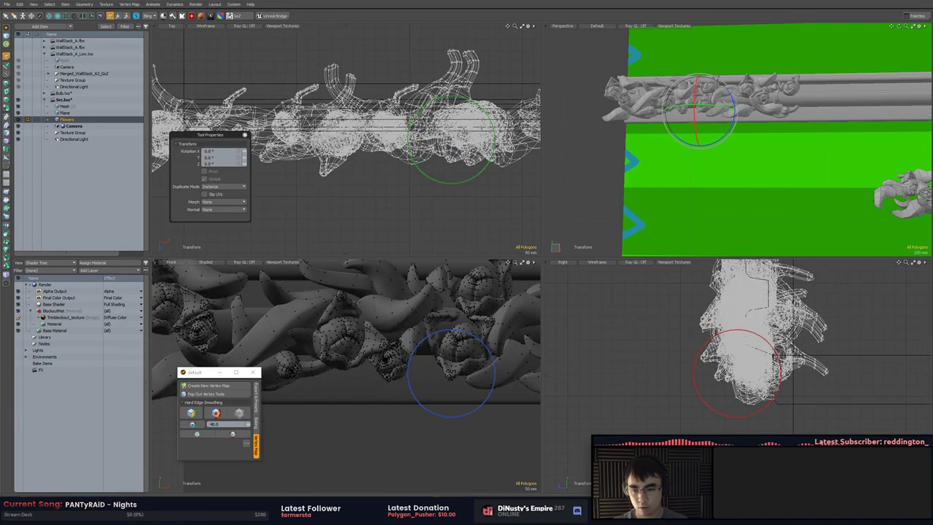
key(space)
Duplicate the long curved leaf near the trim's end and move the copy to the trim's lower edge
click(508, 364)
alt+drag(508, 365, 561, 369)
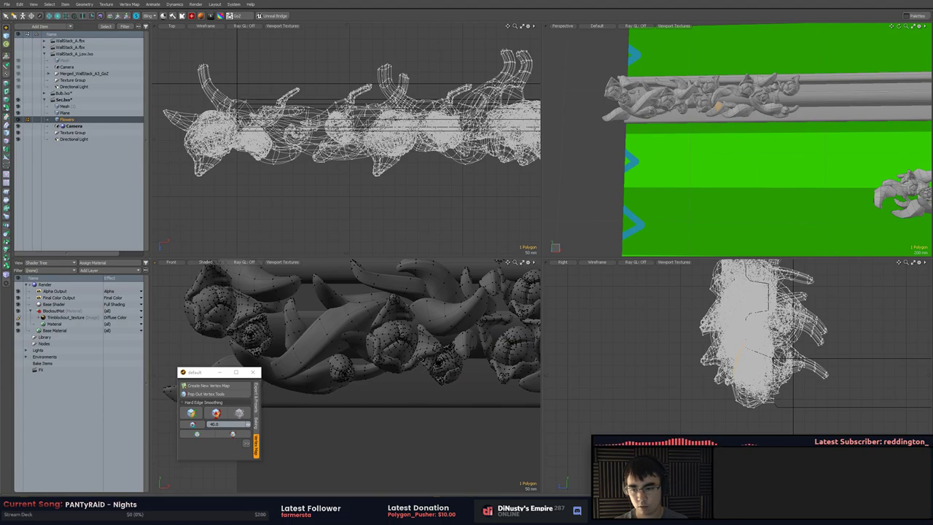
double_click(374, 305)
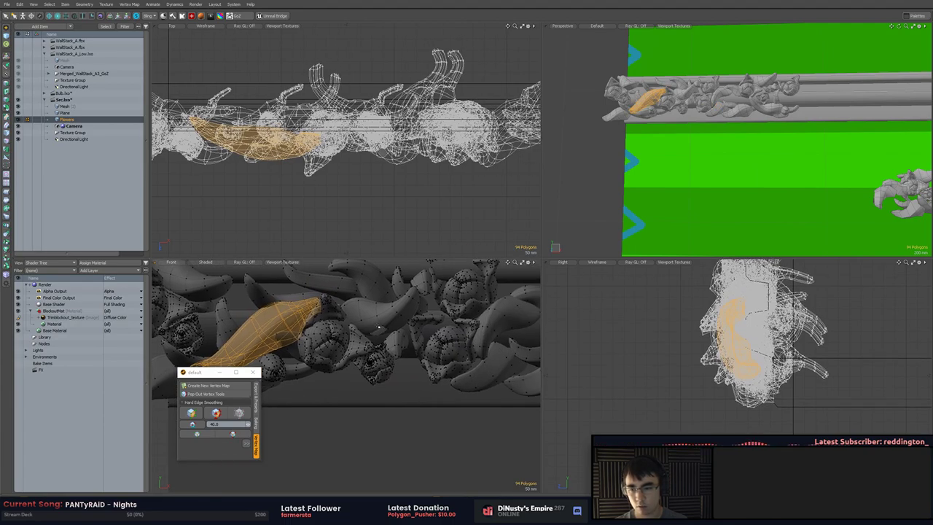
key(w)
drag(295, 308, 436, 376)
Rotate the leaf copy to run horizontally along the trim's lower edge
key(e)
scroll(688, 146, up, 3)
alt+drag(688, 146, 779, 158)
scroll(700, 157, up, 3)
key(q)
key(e)
drag(709, 401, 727, 418)
alt+drag(784, 196, 682, 224)
key(q)
key(e)
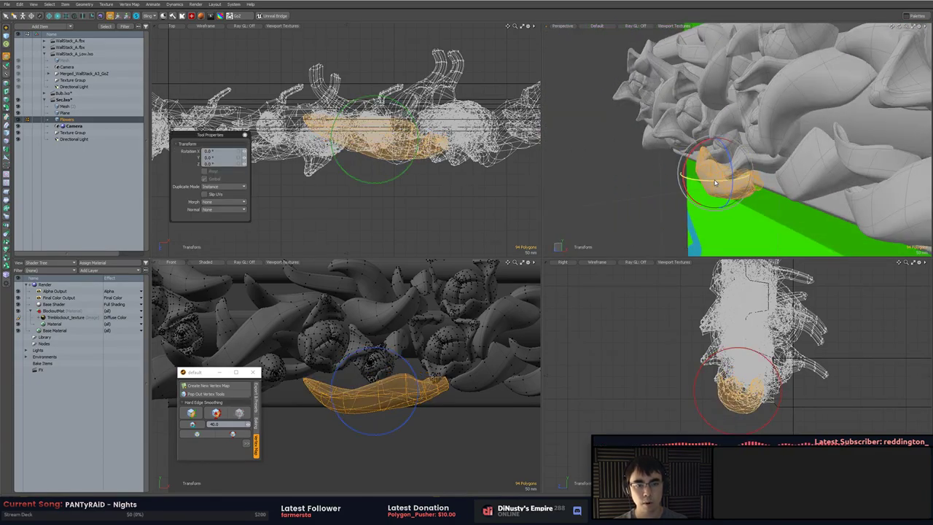
Rotate and move the leaf copy back into the trim, tucking it behind the lower flowers
drag(717, 183, 713, 212)
key(w)
drag(696, 148, 726, 137)
alt+drag(726, 138, 678, 177)
key(e)
drag(768, 191, 762, 137)
key(w)
Fine-tune the leaf copy's rotation about the Z axis and clear its selection
key(e)
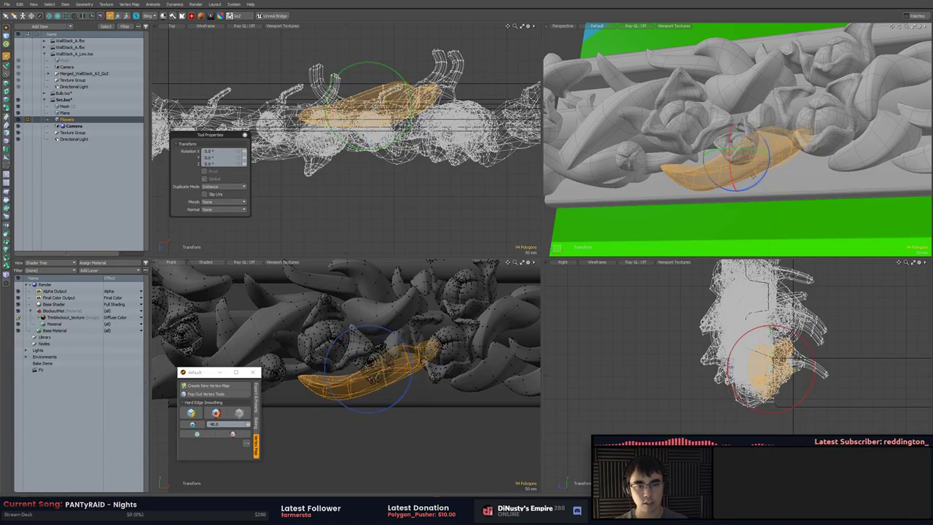
alt+drag(747, 194, 710, 197)
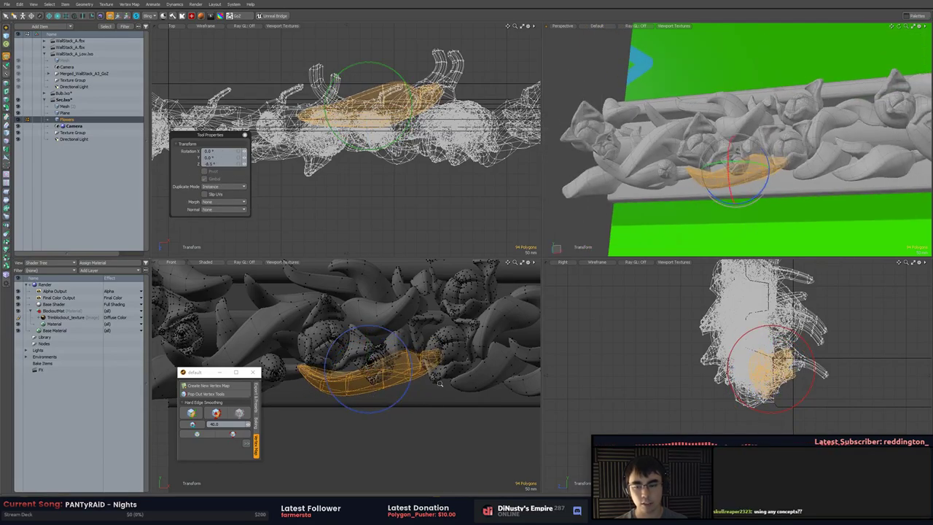
scroll(439, 383, down, 3)
key(Escape)
key(Escape)
scroll(396, 387, down, 2)
scroll(394, 382, up, 5)
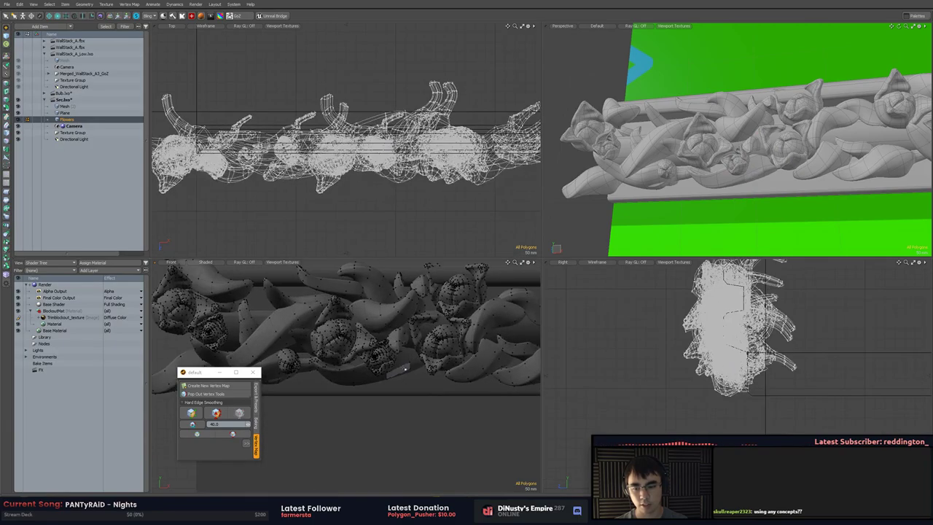
Lower the leaf copy by 20 mm along the Y axis and deselect it
double_click(406, 369)
key(w)
drag(376, 339, 377, 345)
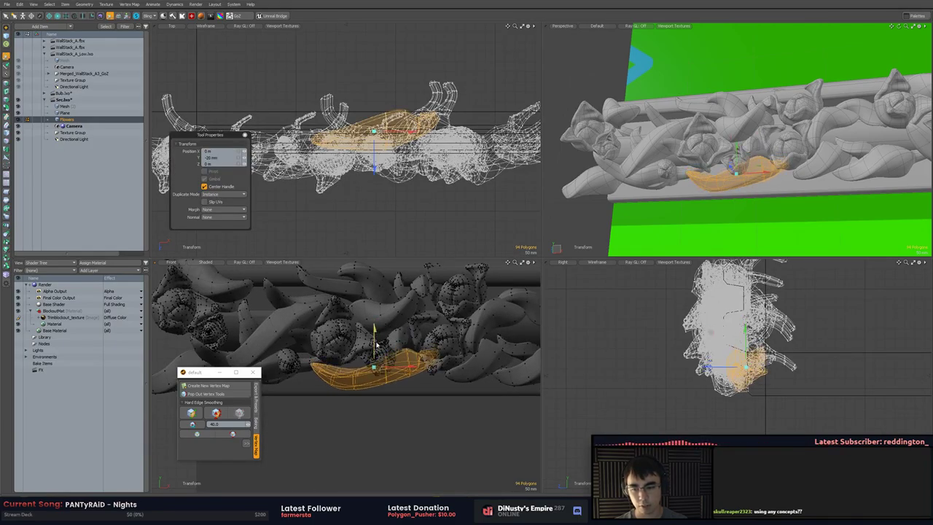
key(e)
click(409, 421)
key(Escape)
key(Escape)
scroll(427, 398, down, 3)
alt+shift+drag(429, 399, 367, 363)
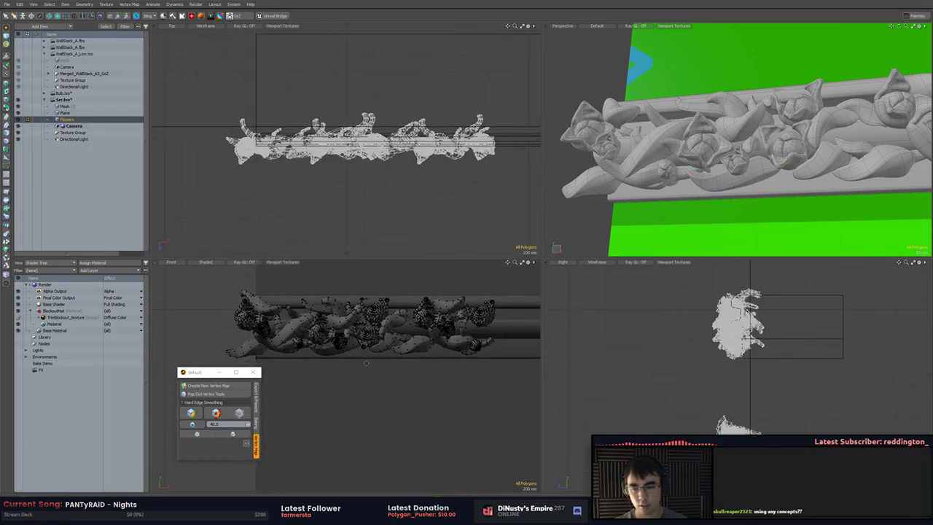
right_drag(261, 274, 287, 274)
alt+shift+drag(364, 409, 254, 329)
scroll(254, 329, down, 6)
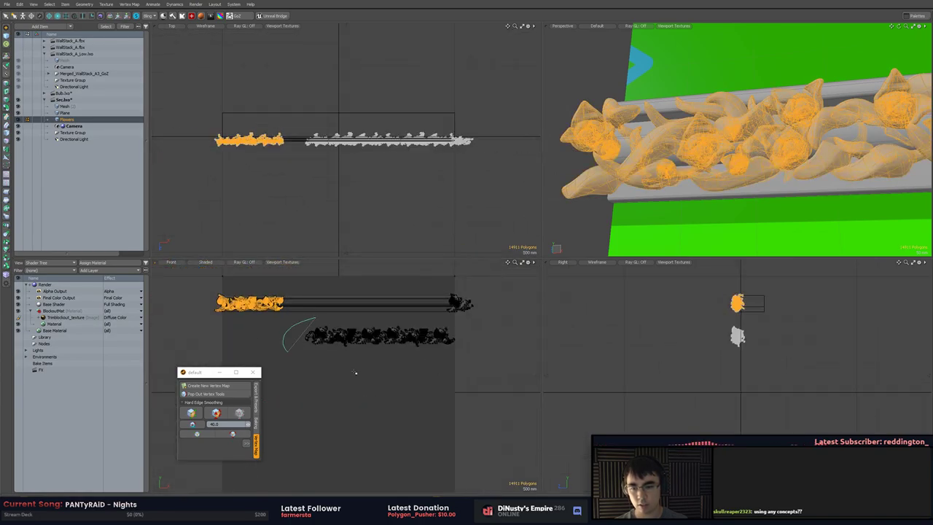
Select the flower row below the trim and move it about -1.19 m in X and 1.40 m in Y, beside the end cluster
right_drag(467, 331, 474, 329)
key(w)
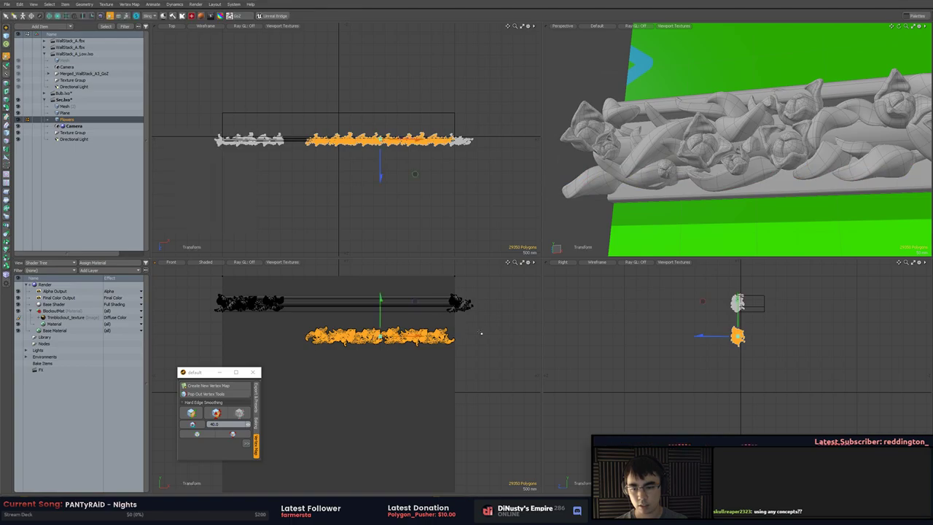
key(Escape)
key(w)
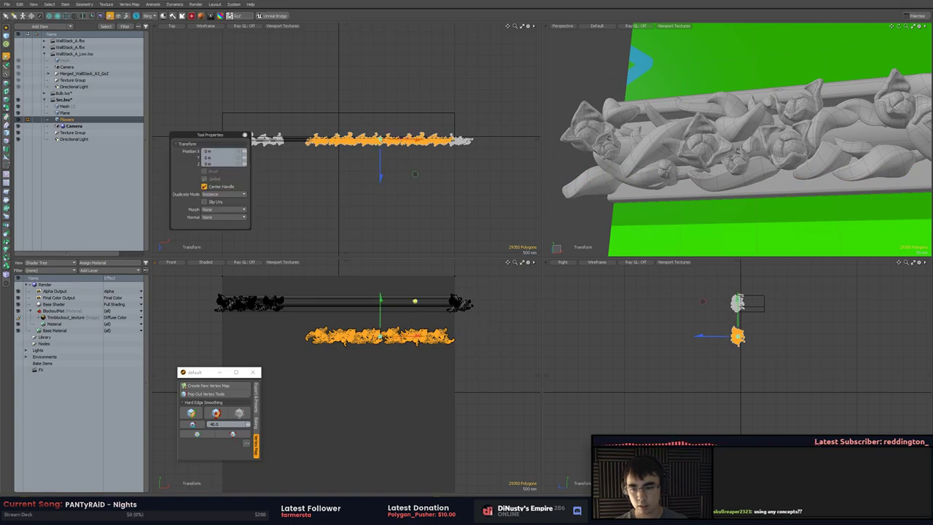
drag(415, 302, 380, 255)
alt+shift+drag(324, 326, 428, 371)
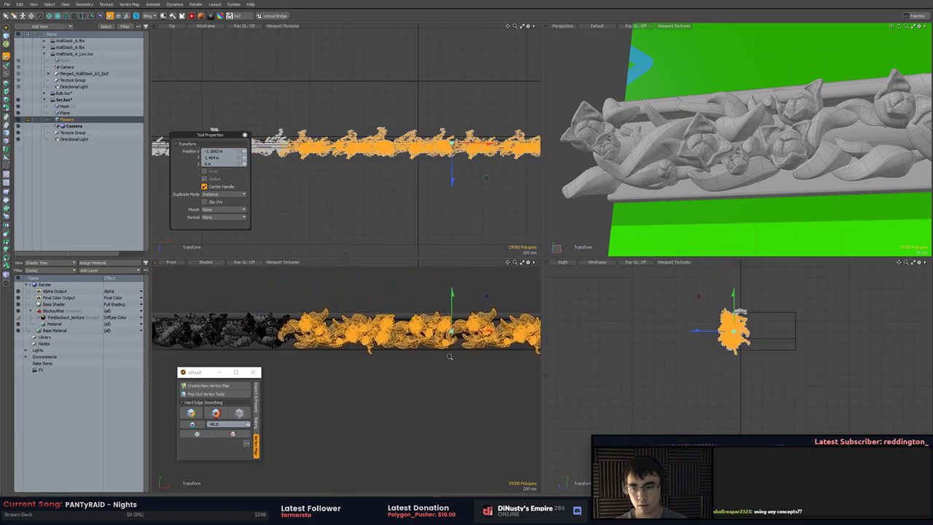
scroll(427, 372, up, 2)
key(Escape)
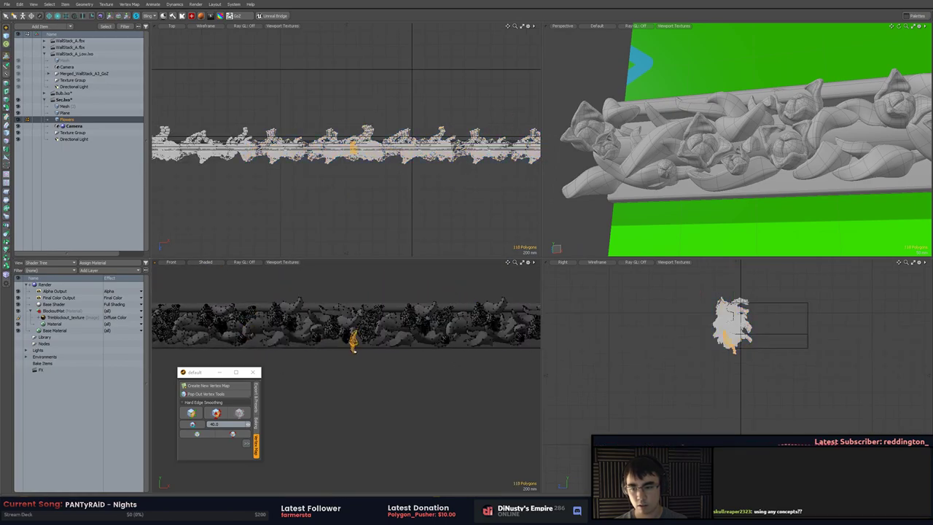
Rotate the small leaf hanging below the trim in the moved flower row and deselect it
scroll(354, 351, up, 5)
key(e)
drag(366, 373, 608, 367)
key(Escape)
scroll(394, 363, down, 6)
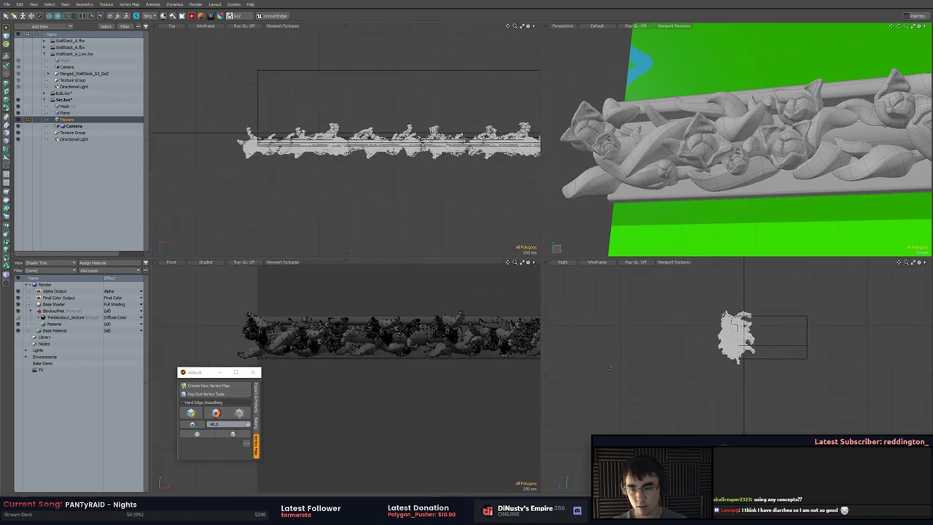
scroll(495, 358, up, 5)
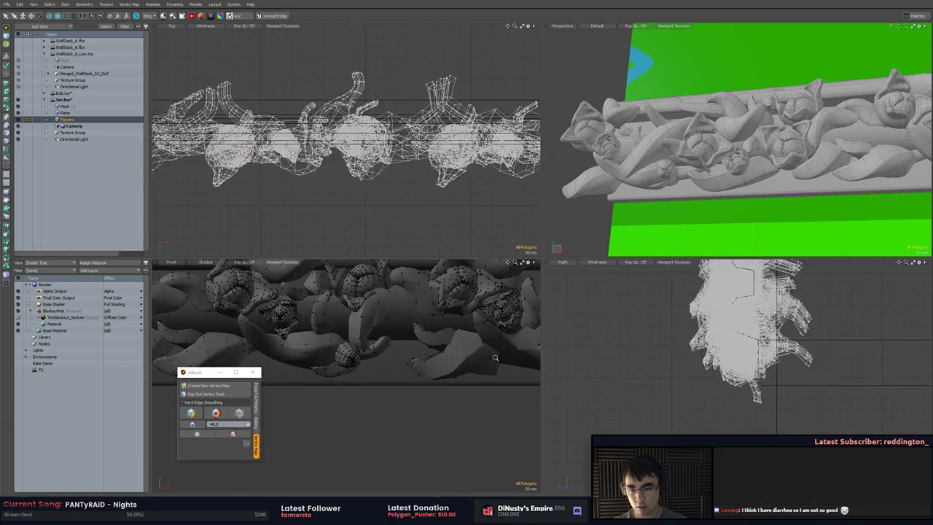
alt+shift+drag(463, 350, 509, 385)
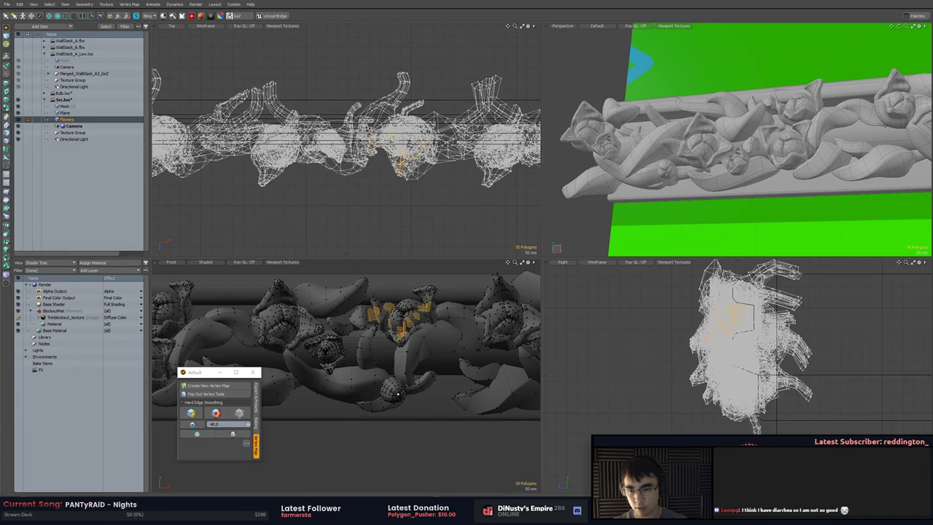
key(bracketright)
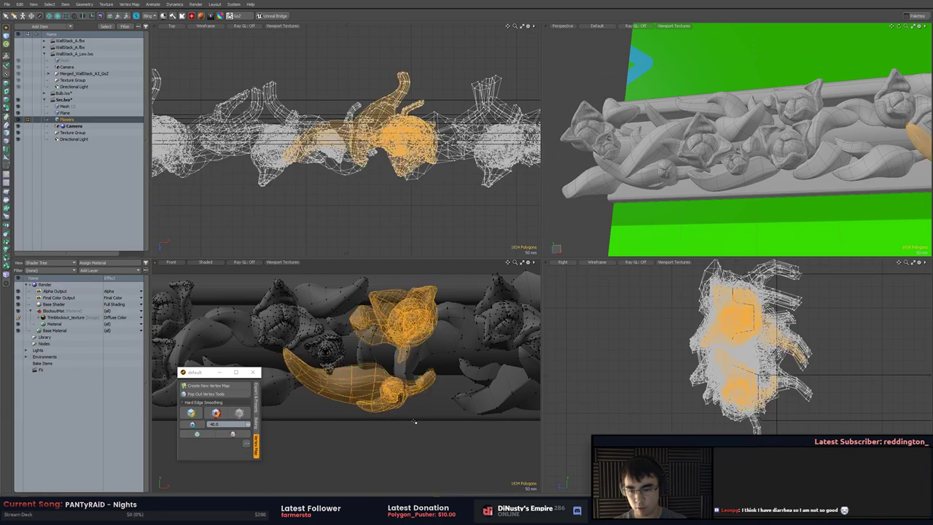
click(415, 417)
scroll(405, 401, up, 3)
double_click(401, 392)
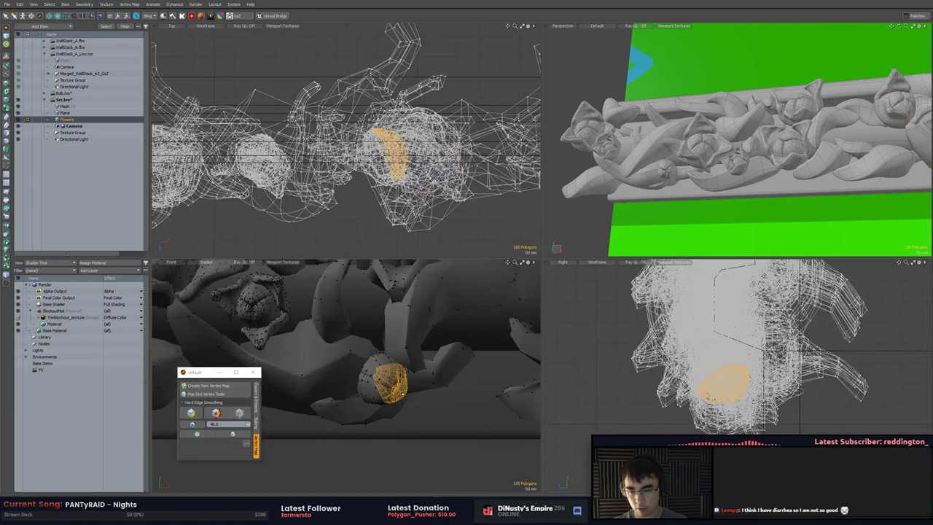
click(422, 411)
alt+shift+drag(423, 411, 468, 447)
double_click(384, 349)
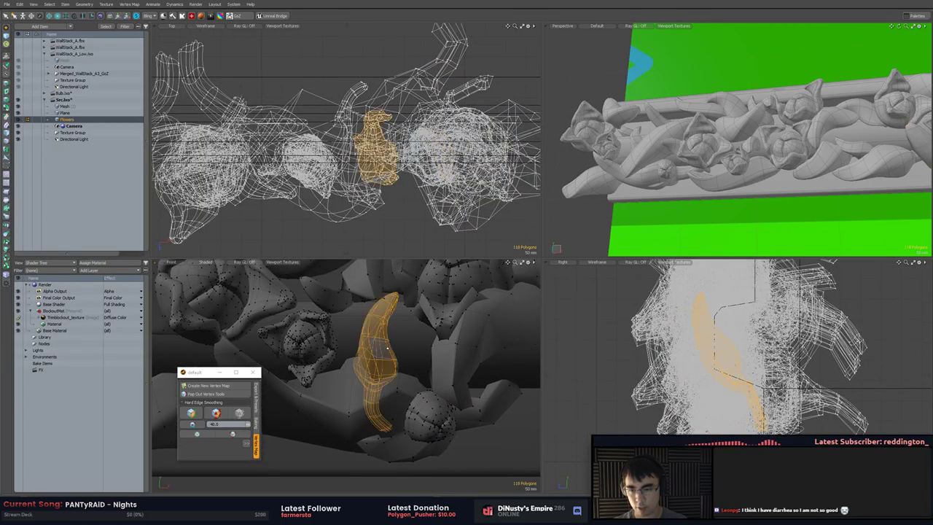
Select the middle flower clusters with their connected leaves, leaving the overlapping neighbouring leaves out of the selection
scroll(382, 347, down, 3)
alt+shift+drag(381, 347, 440, 351)
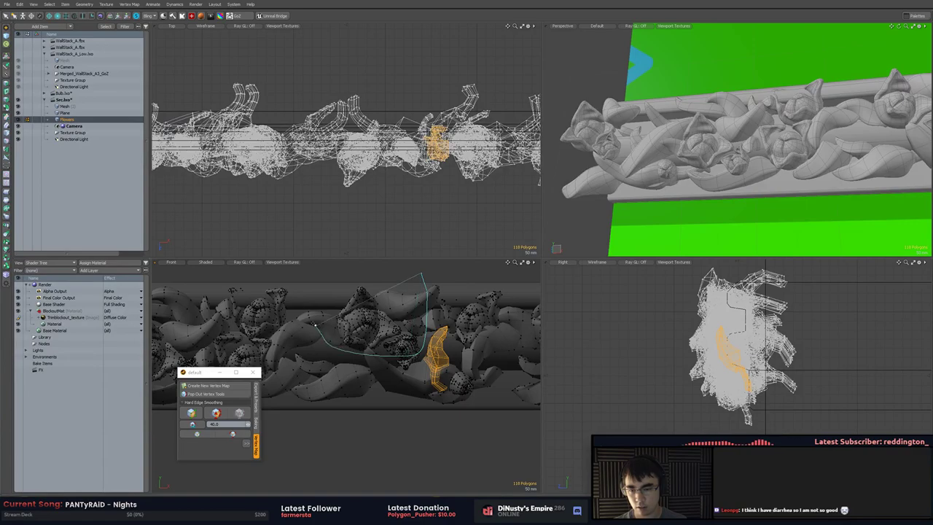
right_drag(350, 266, 355, 268)
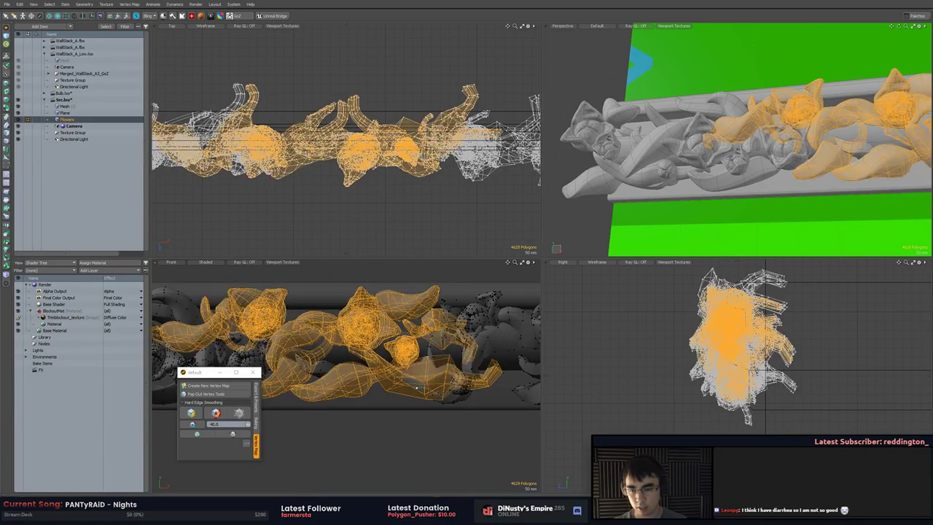
ctrl+double_click(417, 387)
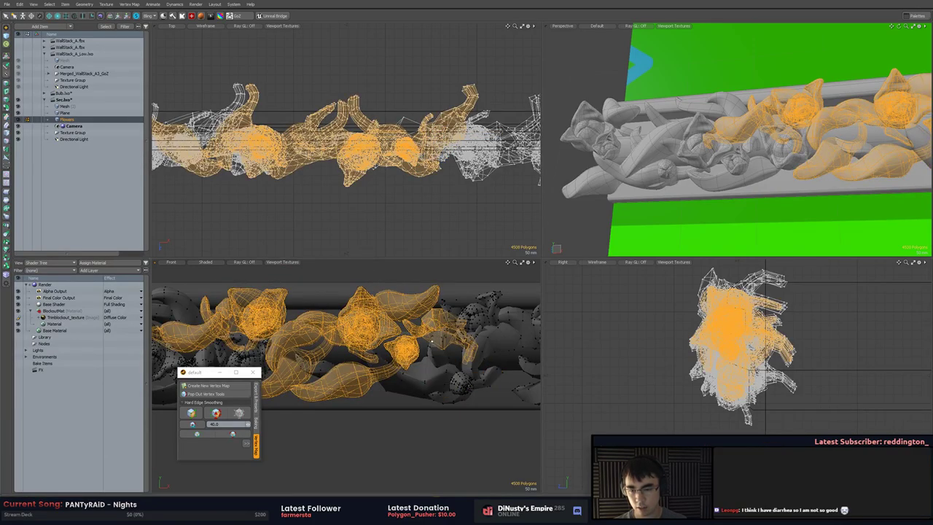
scroll(420, 341, up, 3)
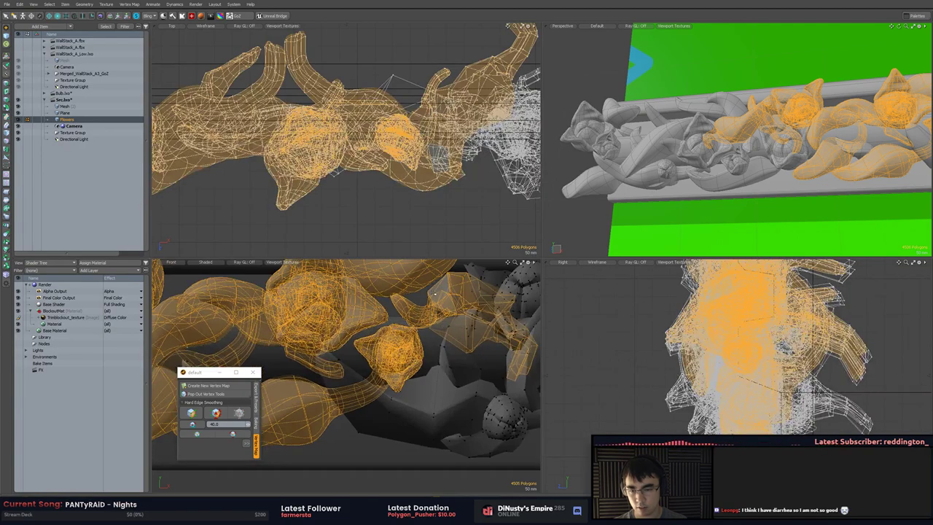
ctrl+double_click(444, 291)
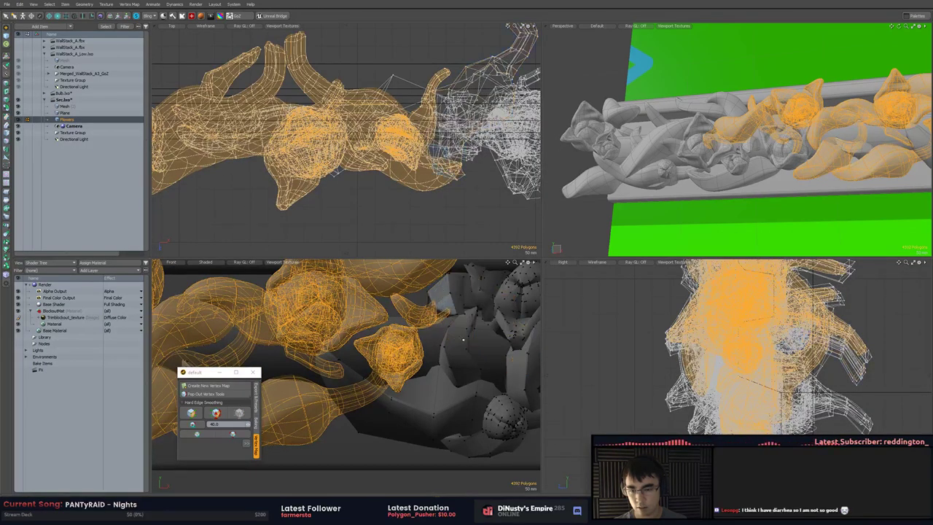
Turn off subdivision smoothing on the selected flower clusters and hide them
key(Tab)
scroll(465, 403, down, 4)
alt+shift+drag(343, 404, 448, 376)
scroll(448, 375, up, 2)
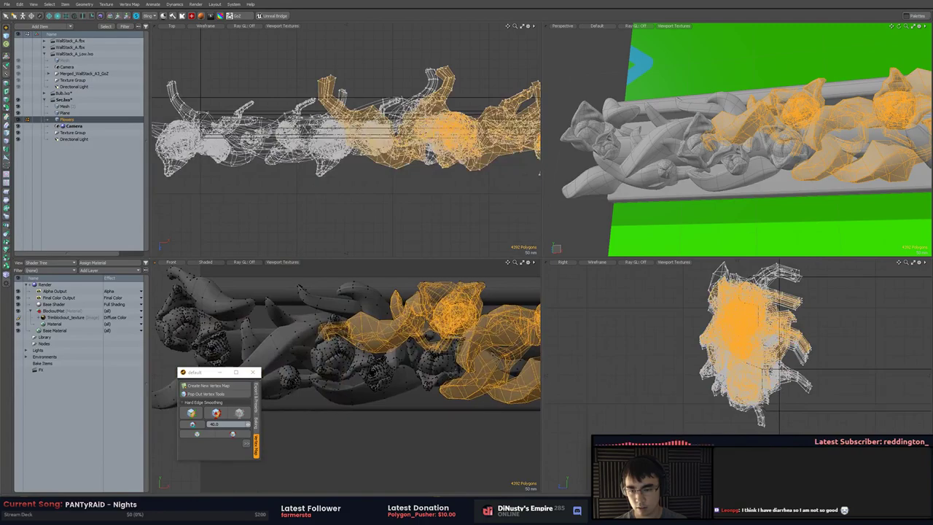
key(Delete)
scroll(461, 366, down, 4)
double_click(486, 372)
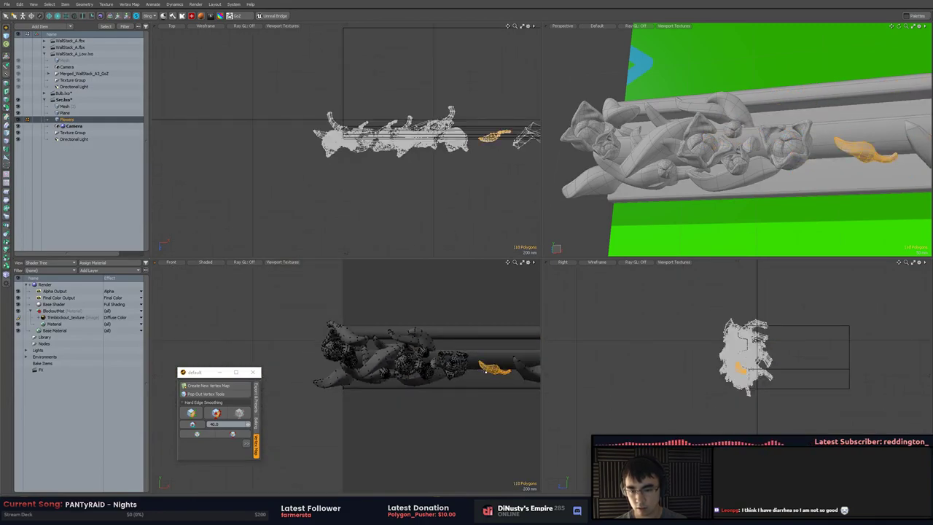
click(503, 406)
Select the flower cluster at the trim's start, turn off its subdivision smoothing and bring the hidden ornaments back
scroll(496, 393, up, 5)
scroll(438, 384, down, 6)
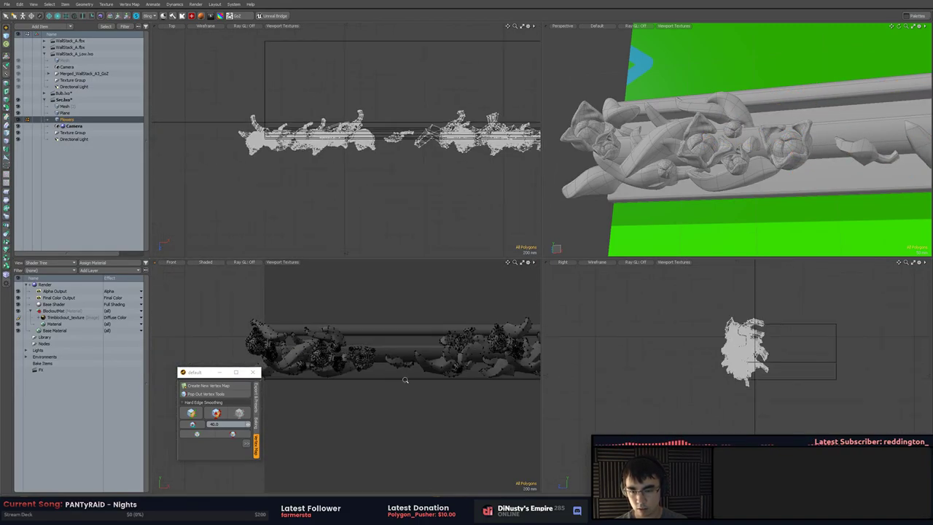
alt+drag(406, 382, 460, 375)
mouse_move(430, 323)
right_down()
mouse_move(433, 376)
mouse_move(291, 323)
right_up()
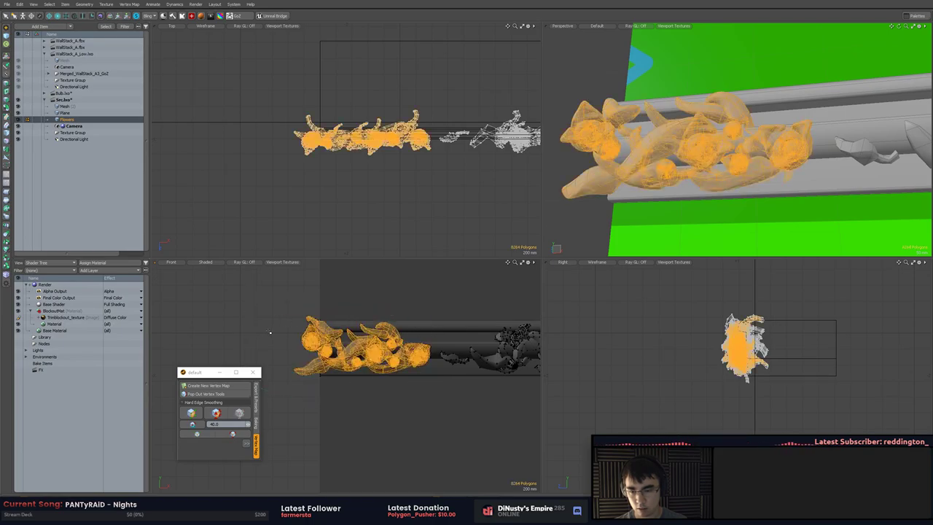
key(bracketright)
click(267, 324)
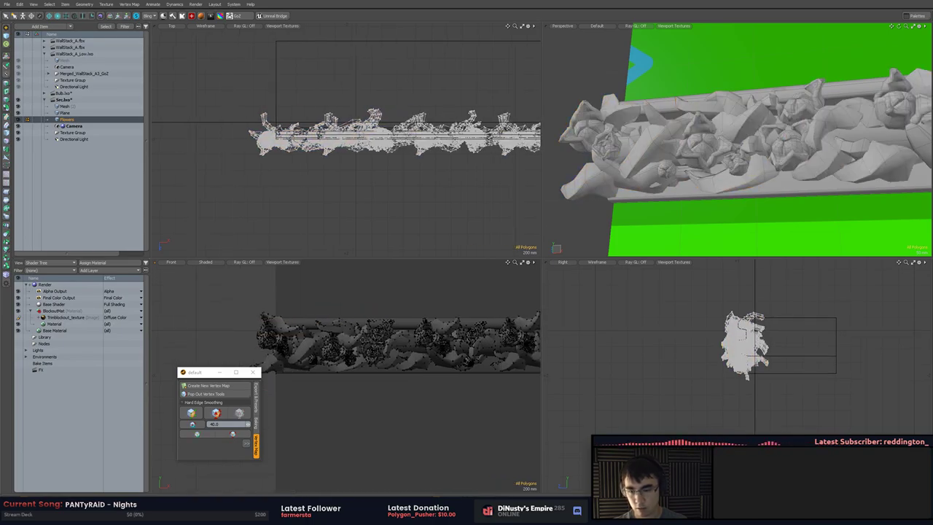
Select the two adjoining flower clusters in the middle of the trim, including the small leaf hanging below it
scroll(426, 352, up, 5)
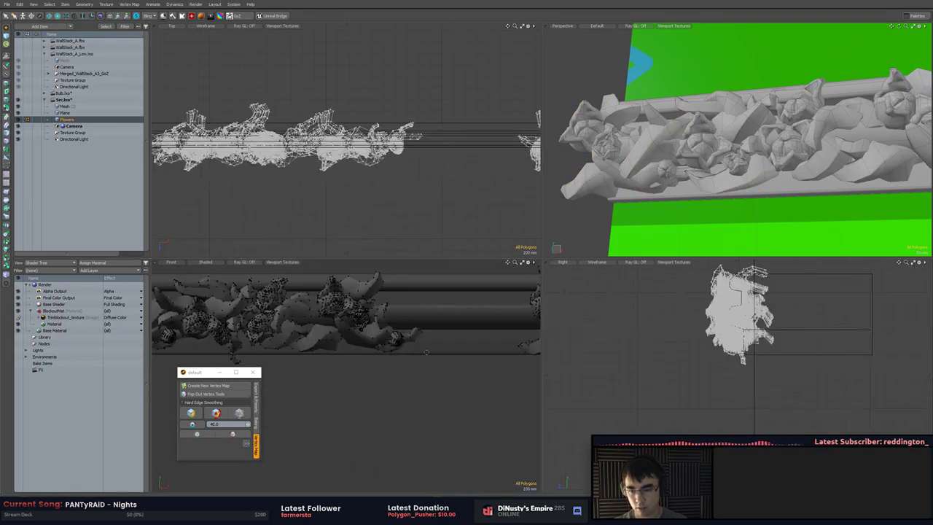
scroll(427, 353, down, 4)
right_drag(369, 399, 364, 398)
shift+right_drag(282, 290, 283, 286)
key(])
alt+shift+drag(268, 335, 264, 333)
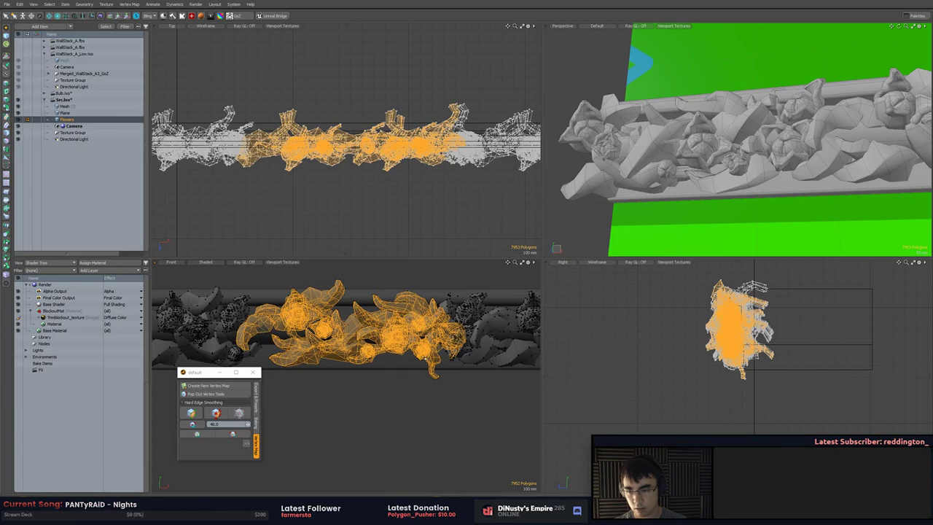
key(ctrl+z)
shift+double_click(254, 331)
key(ctrl+z)
scroll(409, 368, down, 4)
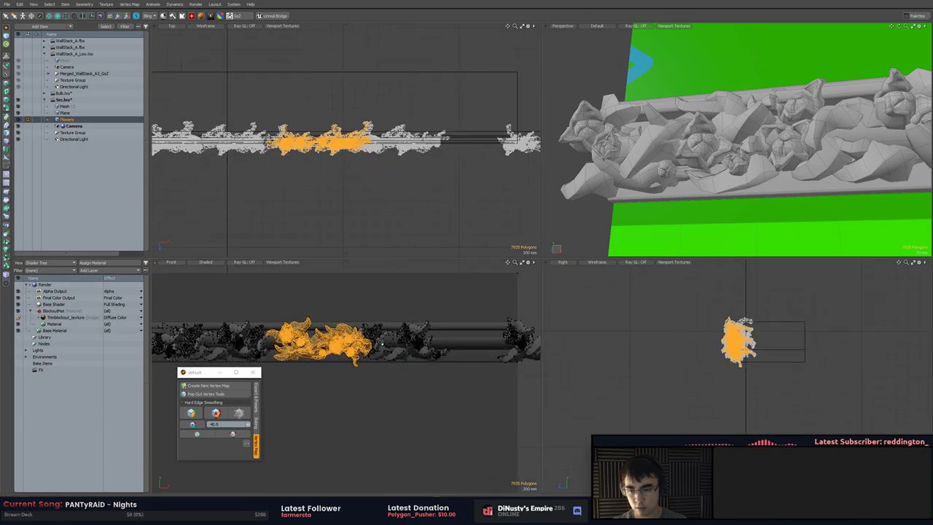
Place a copy of the selected clusters farther along the X axis, in the gap before the end cluster, and deselect it
key(w)
drag(342, 344, 492, 344)
key(q)
click(527, 400)
alt+drag(527, 400, 498, 384)
scroll(510, 388, up, 4)
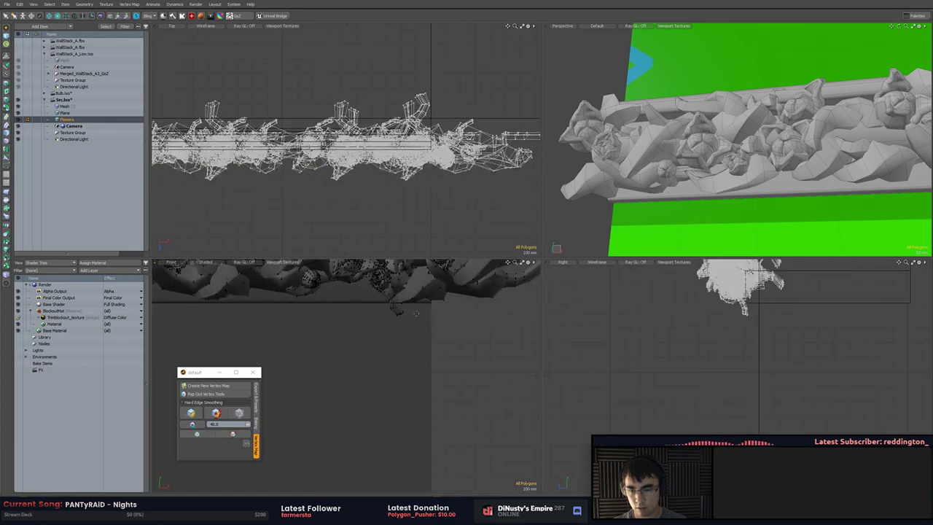
Rotate and adjust the copied cluster's small leaf hanging below the trim to fit within the ornament band, and deselect it
alt+drag(503, 319, 491, 419)
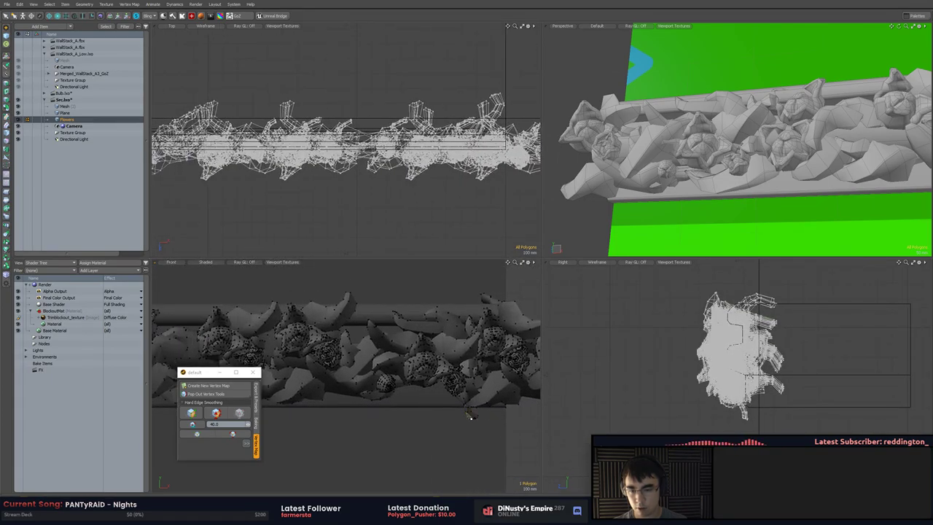
double_click(471, 415)
key(e)
drag(467, 436, 463, 363)
key(w)
key(r)
mouse_move(427, 393)
mouse_down()
mouse_move(450, 394)
mouse_move(413, 386)
mouse_up()
key(w)
key(Escape)
key(Escape)
alt+shift+drag(350, 405, 407, 392)
scroll(408, 393, down, 3)
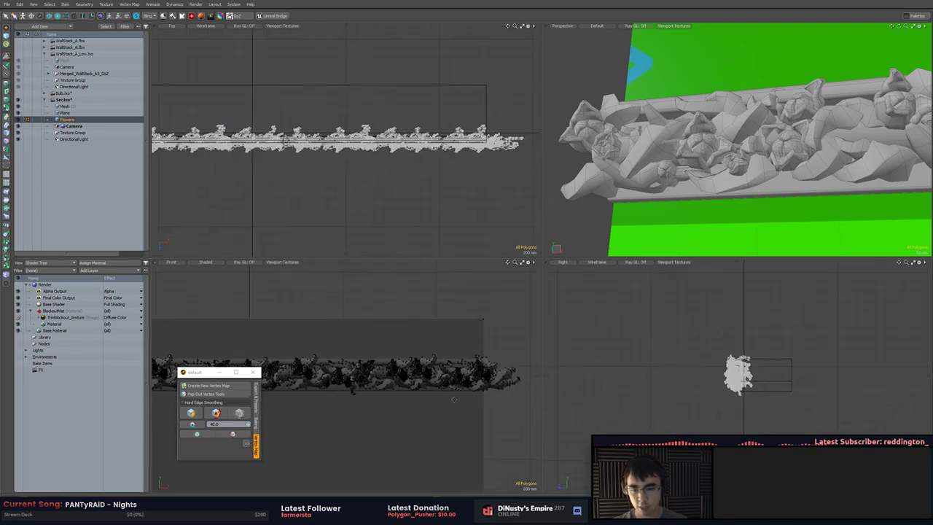
alt+shift+drag(519, 400, 450, 400)
scroll(450, 400, up, 5)
drag(424, 337, 451, 372)
key(])
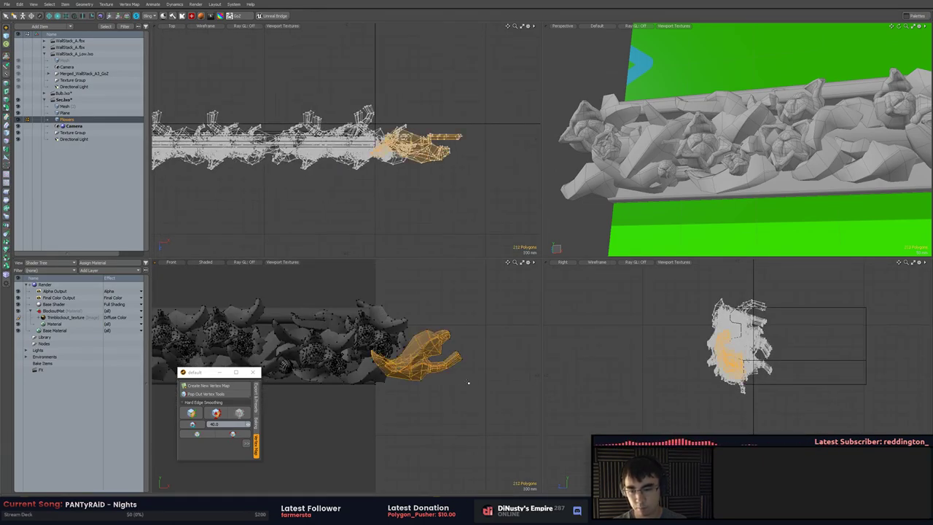
click(468, 382)
Turn subdivision smoothing back on for all flower ornaments and switch to item selection
scroll(492, 406, down, 5)
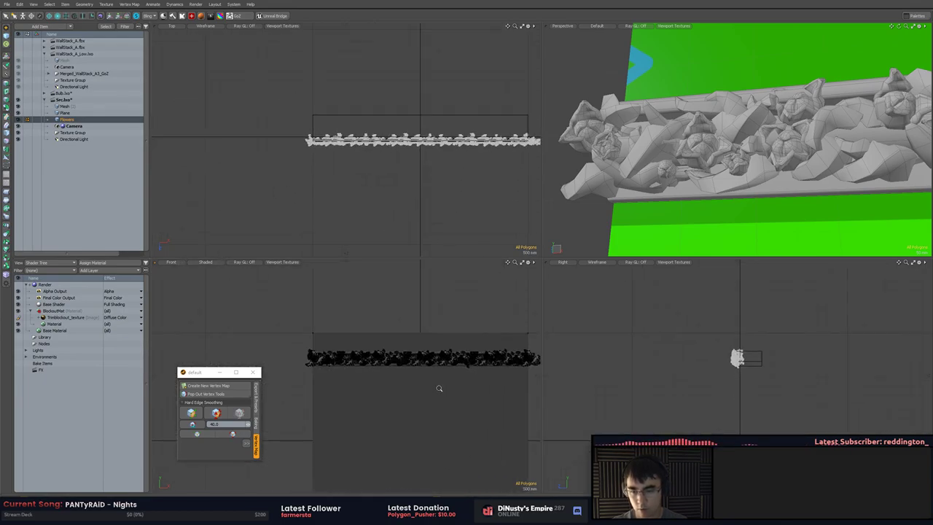
scroll(447, 380, up, 1)
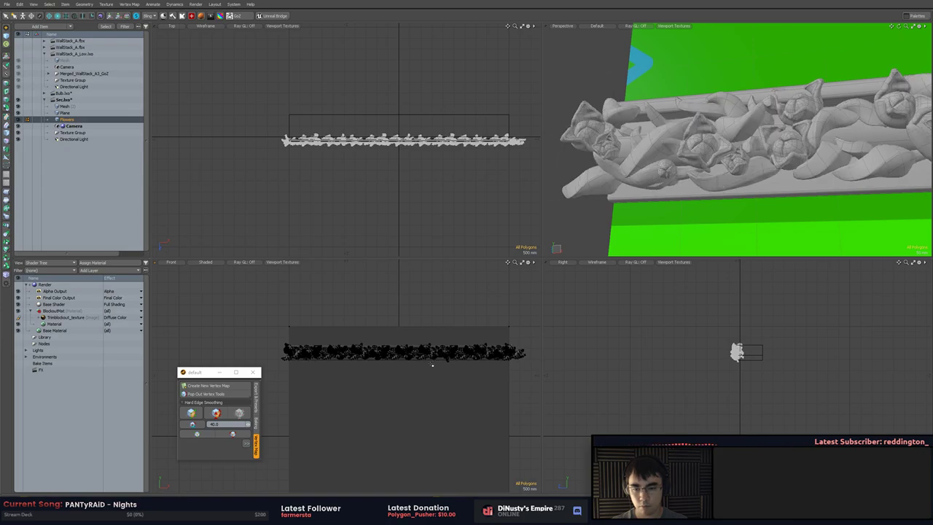
scroll(423, 347, up, 6)
key(5)
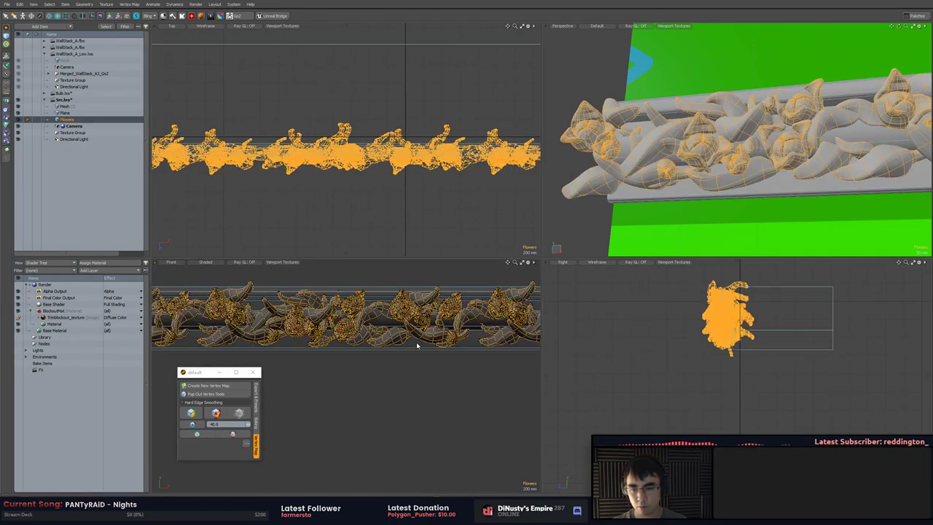
Deselect the flowers and examine the full ornament row against the blockout wall in perspective and front views
click(570, 219)
scroll(613, 239, down, 3)
alt+drag(594, 237, 699, 194)
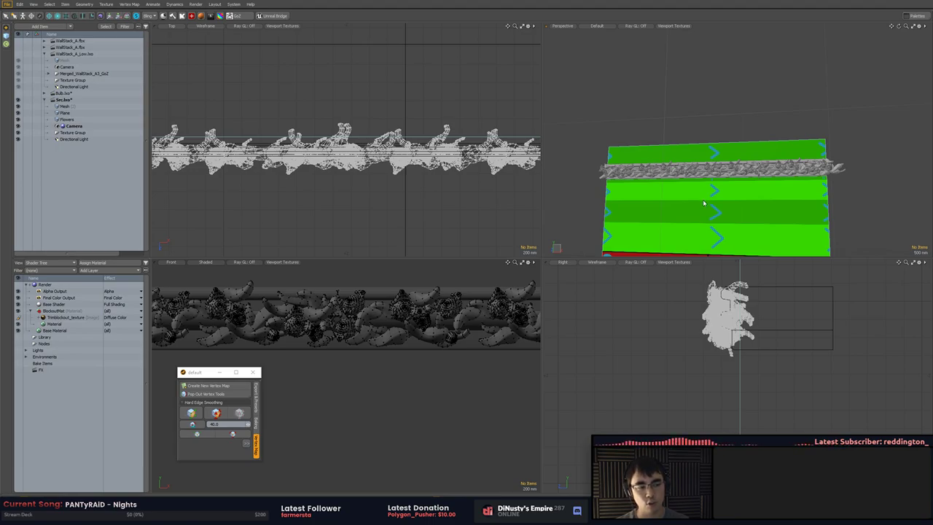
alt+drag(682, 223, 719, 185)
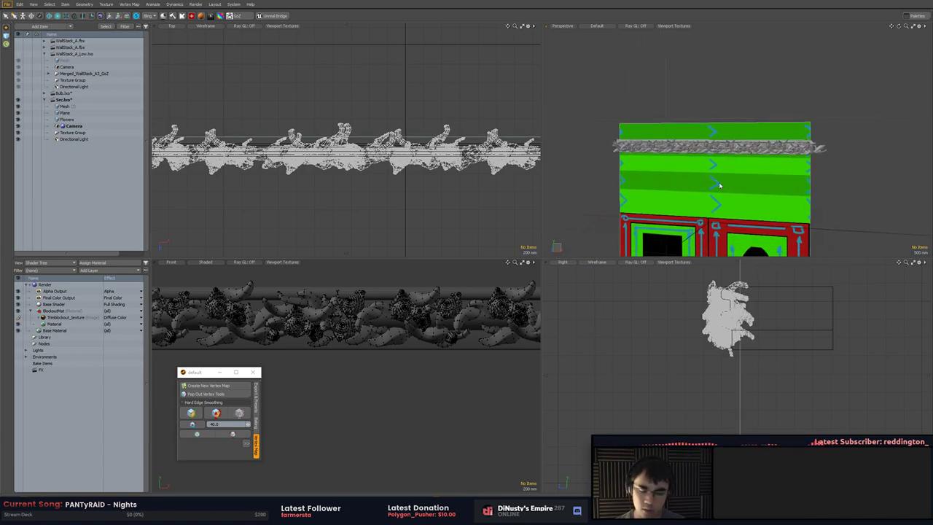
key(KP_2)
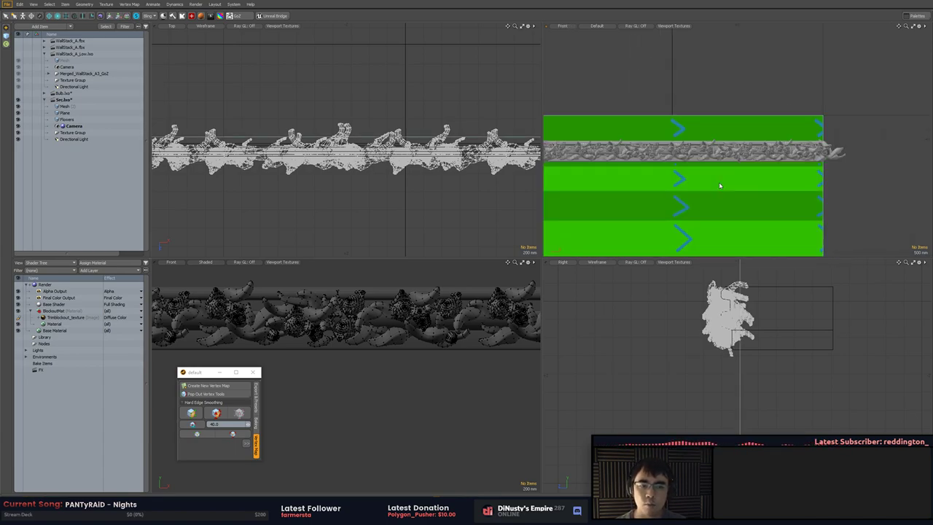
scroll(291, 408, down, 3)
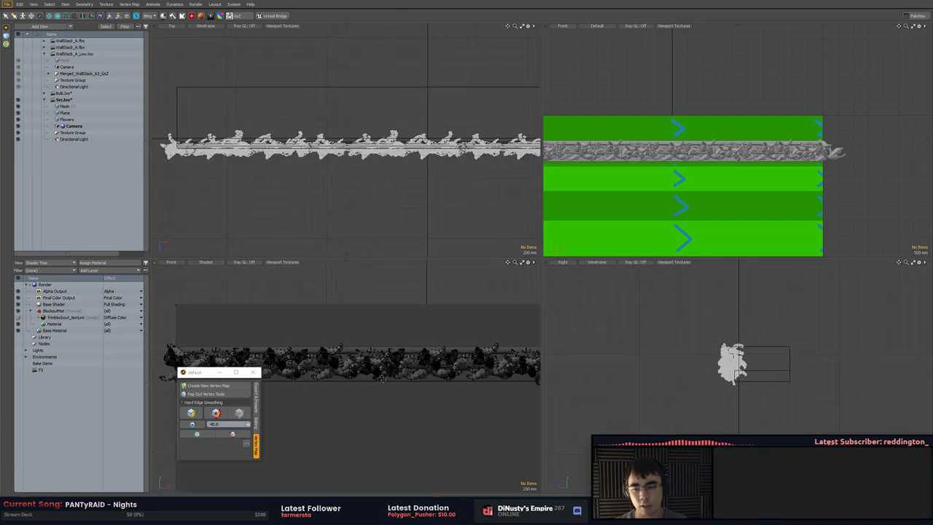
alt+shift+drag(291, 408, 335, 390)
scroll(335, 390, down, 2)
mouse_move(632, 95)
alt+shift+mouse_down()
mouse_move(711, 94)
mouse_move(664, 69)
mouse_move(667, 76)
mouse_move(585, 100)
mouse_move(651, 72)
mouse_move(682, 96)
mouse_move(674, 92)
alt+shift+mouse_up()
key(KP_Decimal)
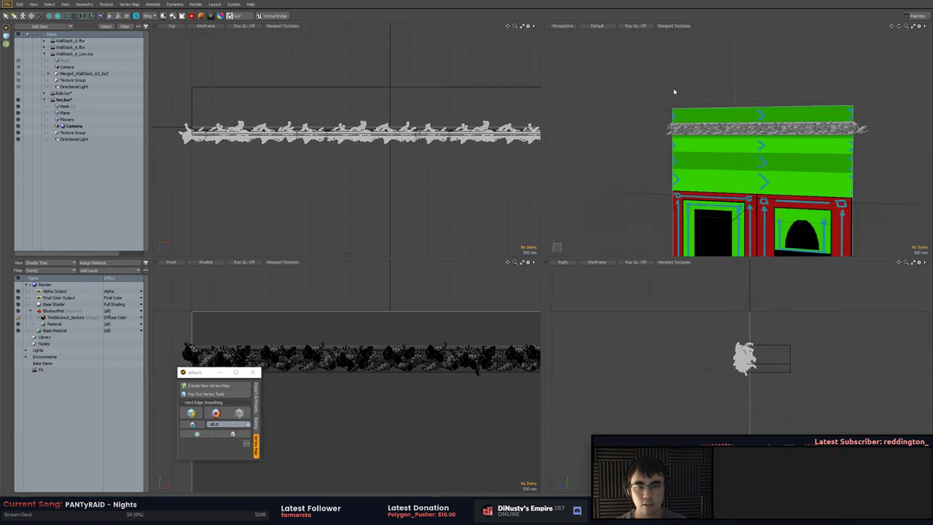
alt+shift+drag(696, 148, 682, 169)
scroll(673, 142, up, 3)
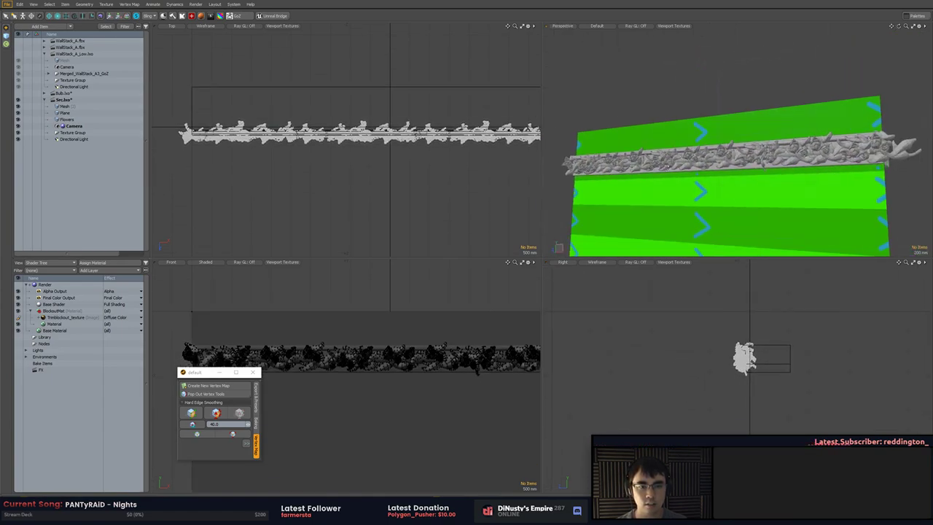
Select the connected polygons of the Plane mesh behind the flower trim
click(786, 181)
click(850, 153)
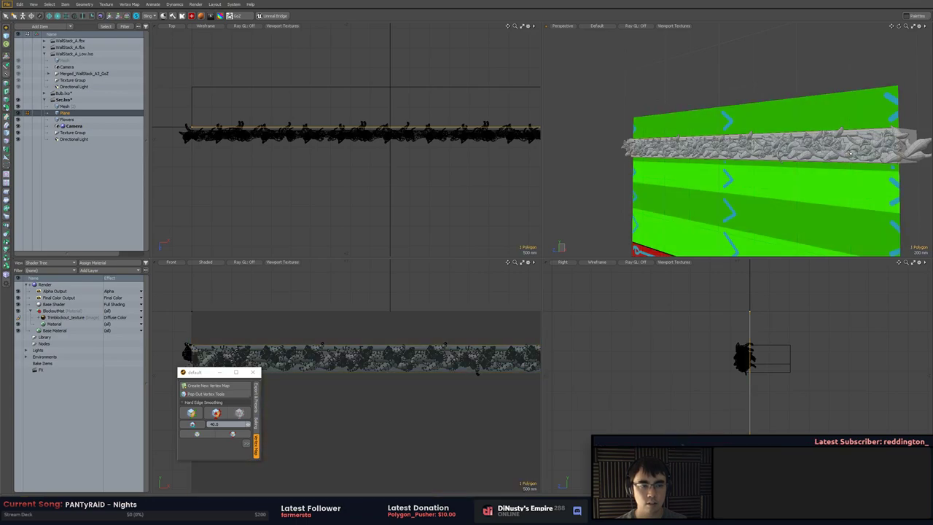
alt+shift+drag(851, 211, 847, 189)
scroll(848, 190, down, 2)
double_click(808, 194)
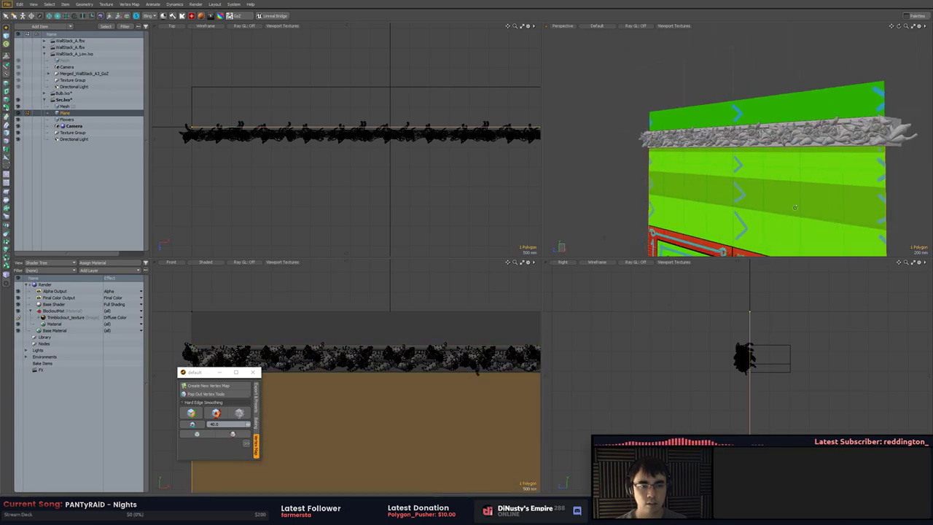
scroll(802, 197, down, 2)
alt+shift+drag(802, 197, 812, 175)
scroll(636, 315, down, 1)
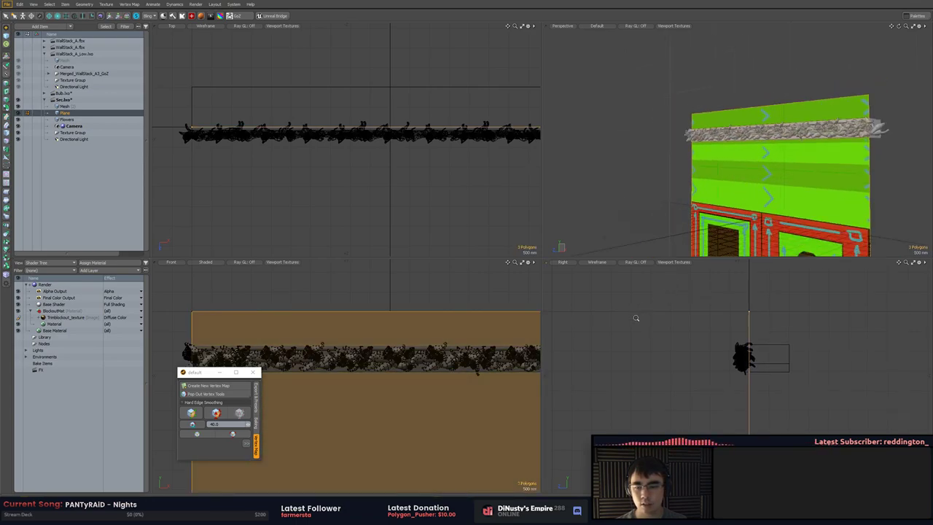
alt+drag(648, 175, 698, 180)
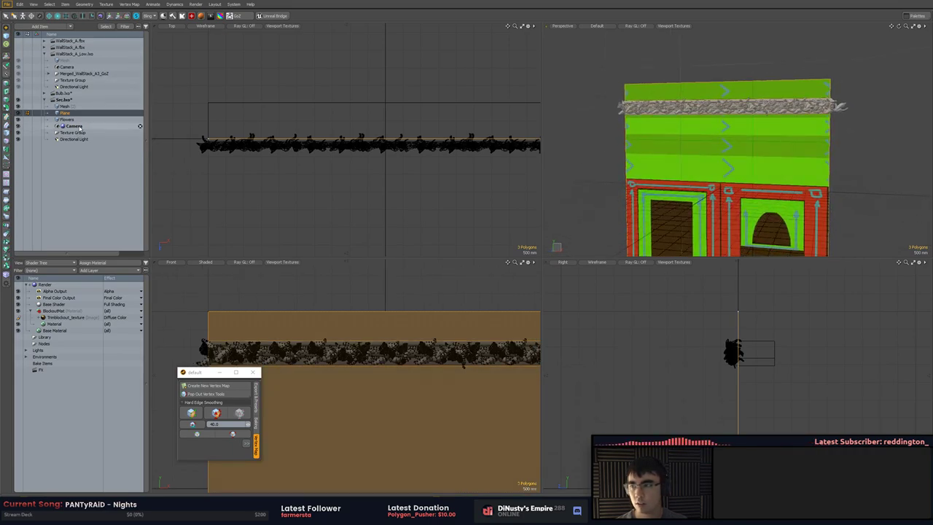
Start a normal bake for the Plane mesh with its current UVs and the preset bake settings
right_click(58, 113)
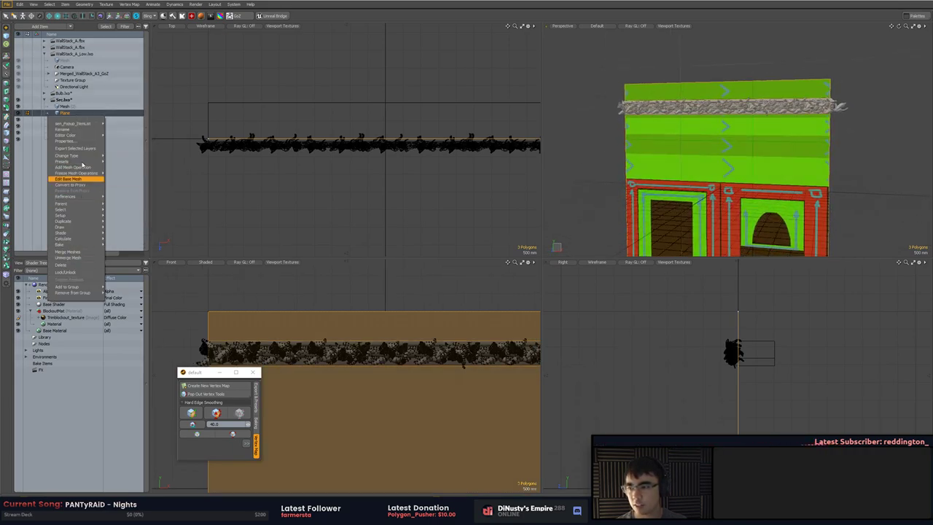
click(255, 95)
alt+drag(242, 90, 261, 93)
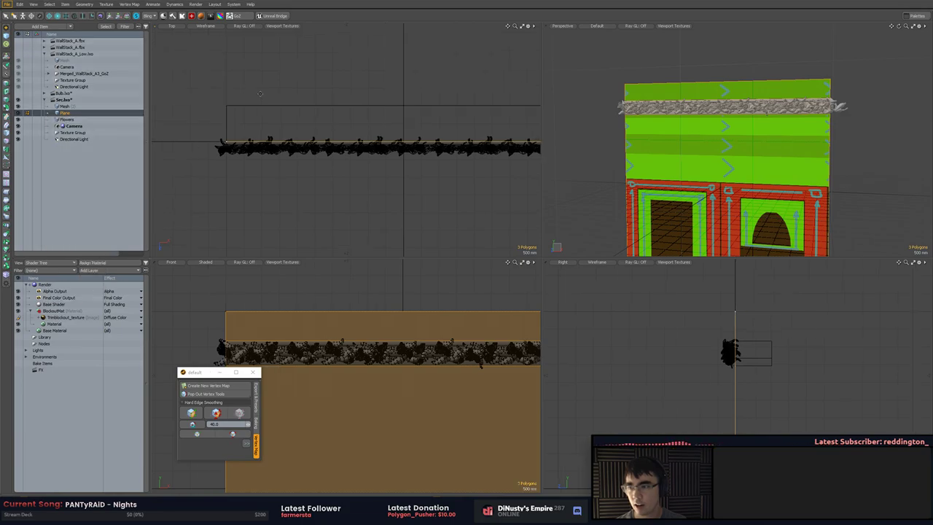
right_click(63, 114)
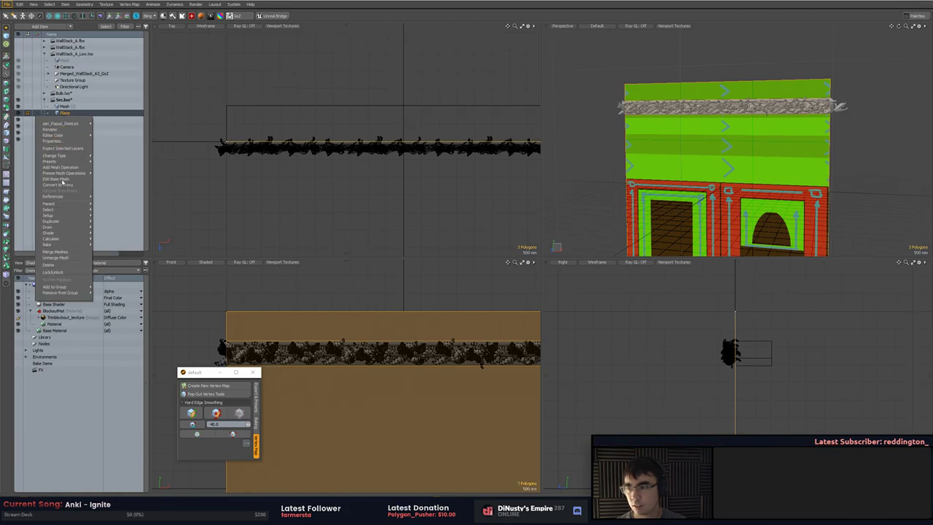
mouse_move(83, 245)
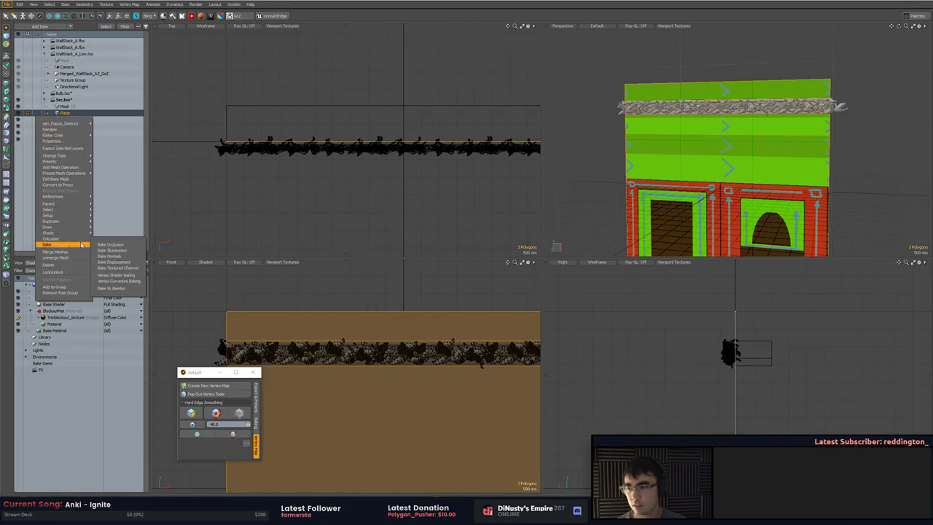
click(125, 256)
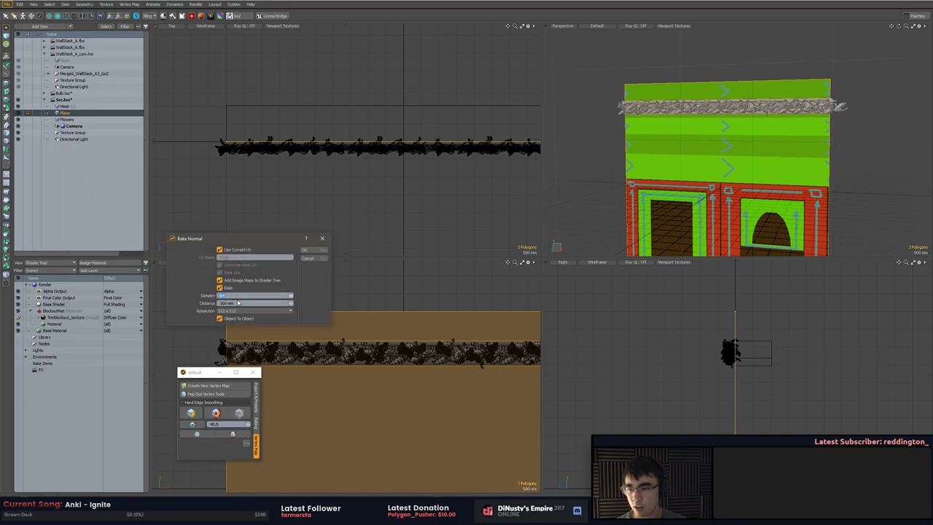
click(305, 251)
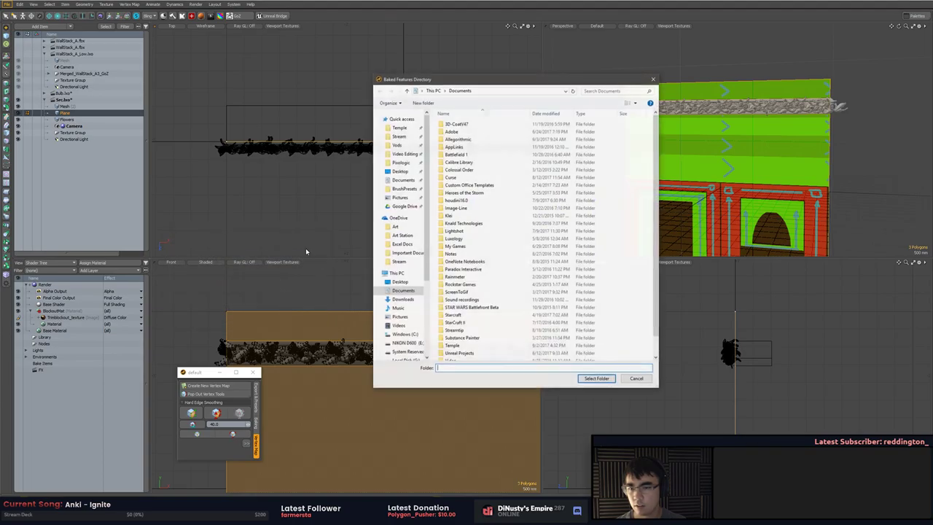
Set Temple > Substance > Trim_TileStrip as the output folder for the baked normal map and run the bake
click(398, 129)
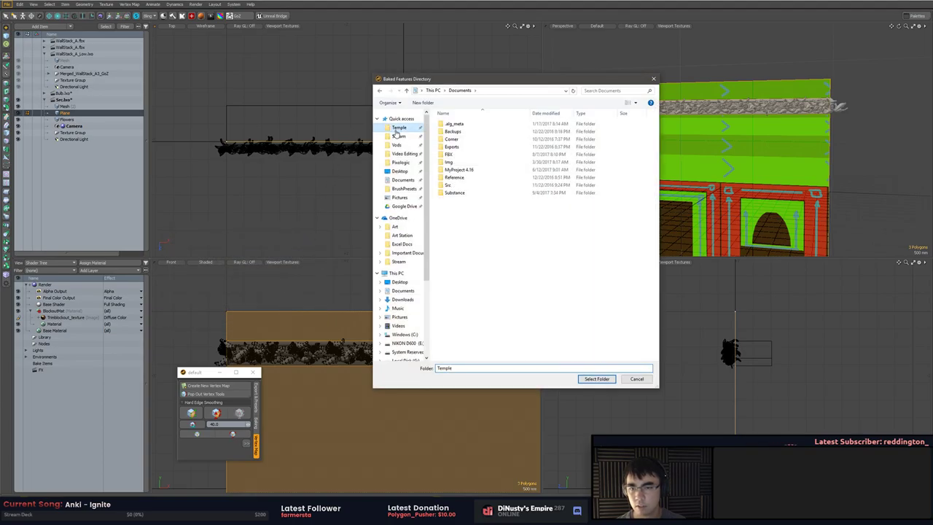
click(474, 125)
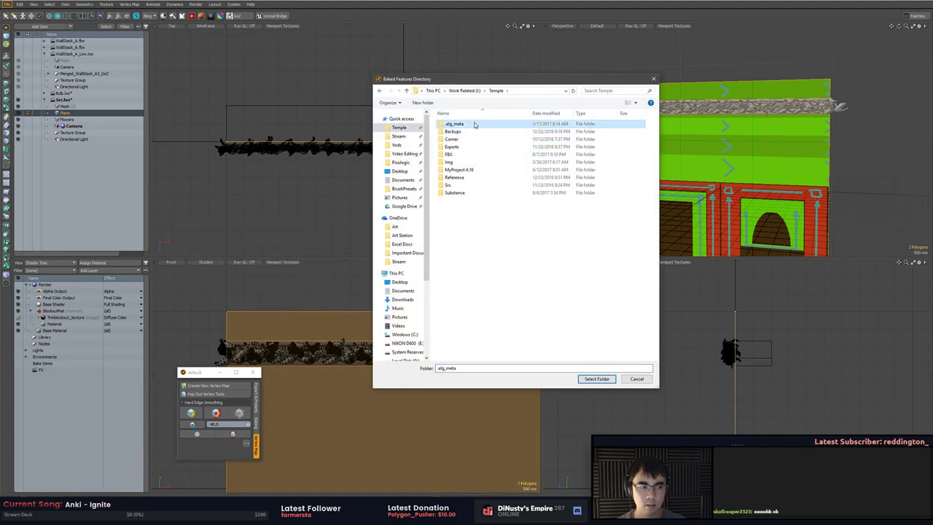
click(474, 132)
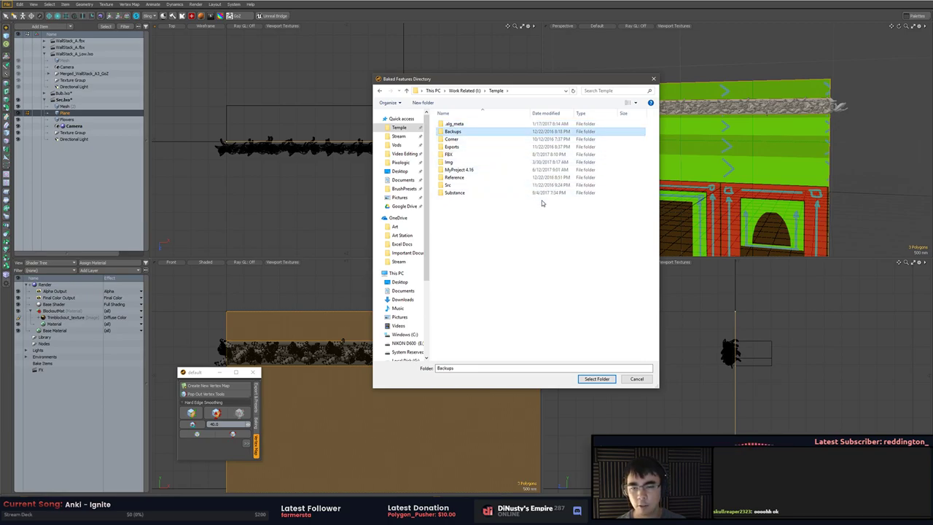
click(492, 140)
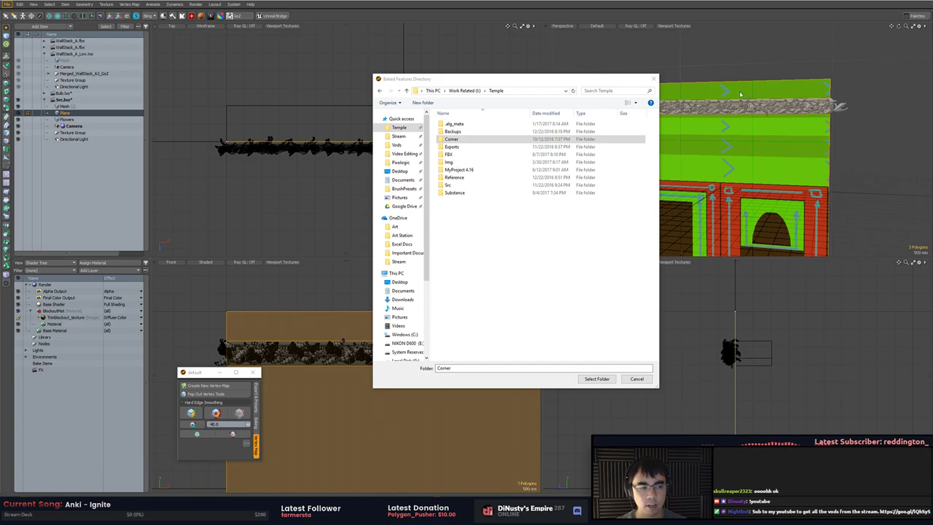
click(501, 212)
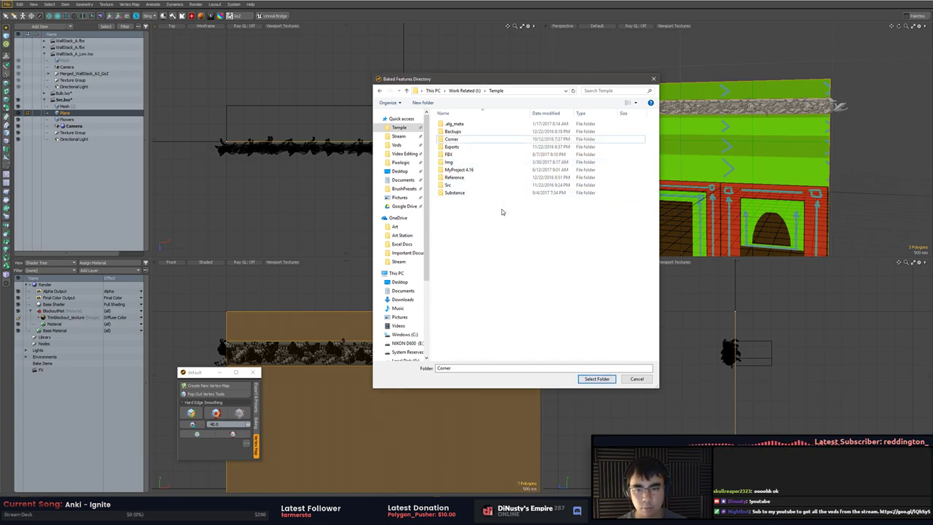
click(475, 170)
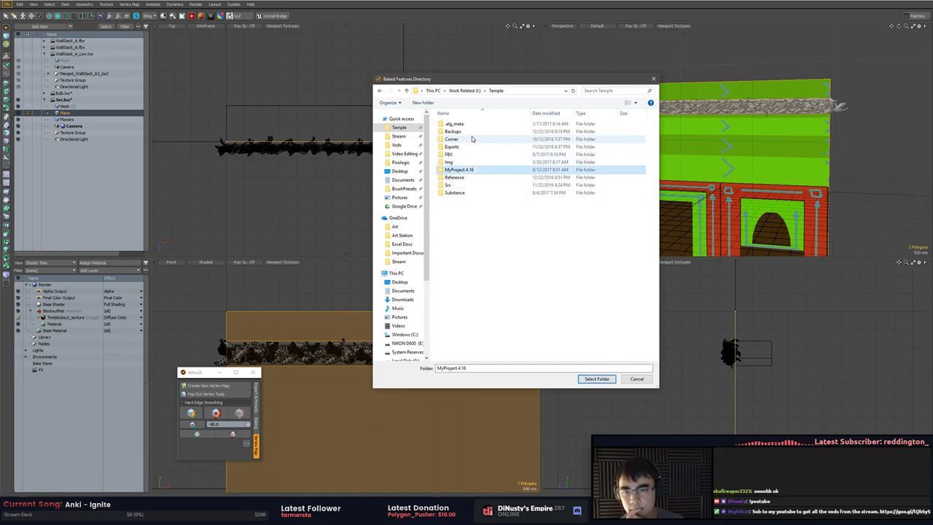
double_click(458, 193)
click(493, 139)
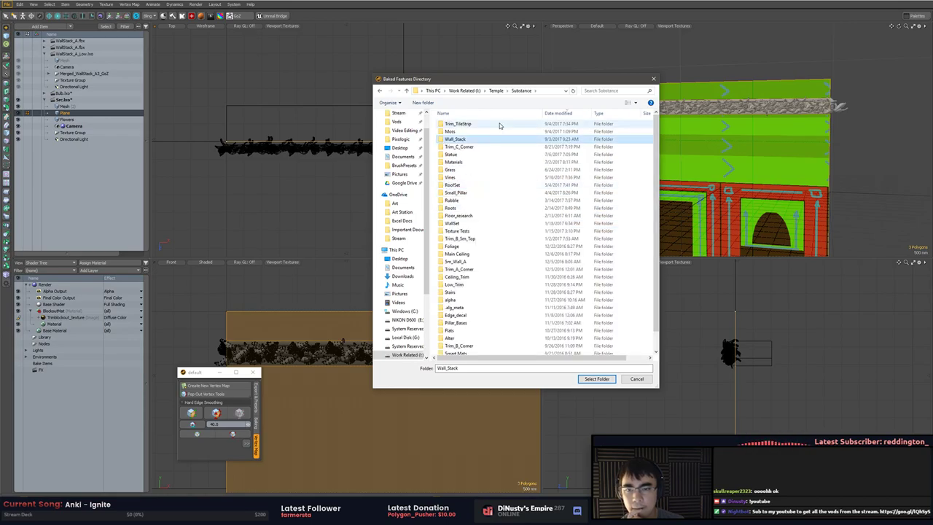
double_click(500, 126)
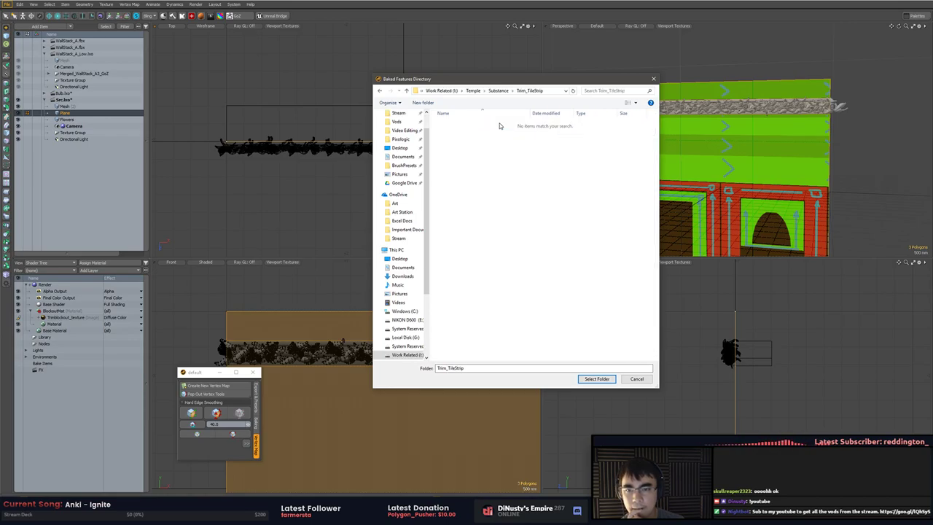
click(596, 378)
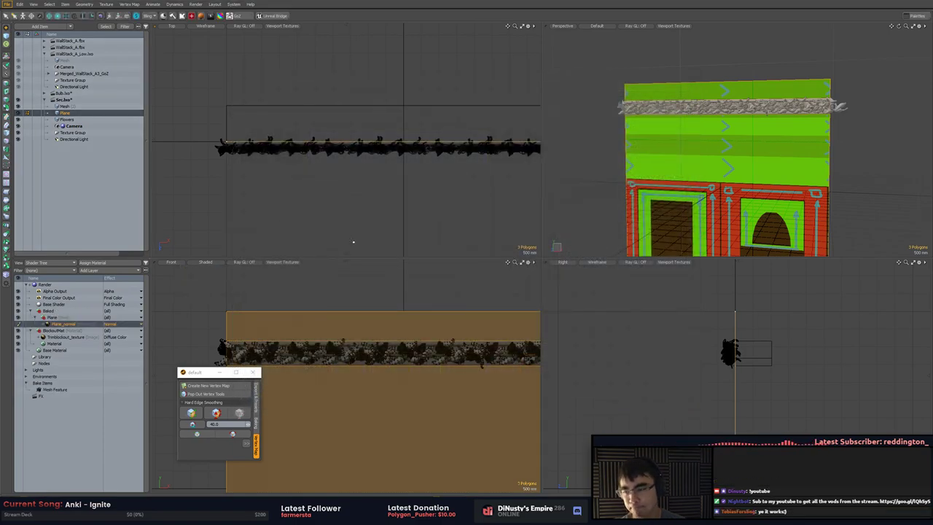
Delete the baked Plane_normal image layer from the shader tree, drop the polygon selection and return to item selection
key(Delete)
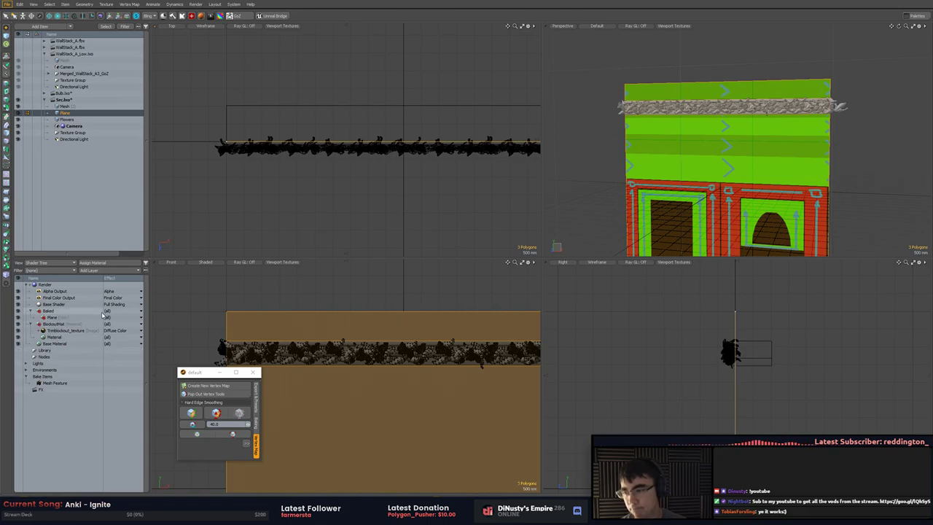
click(102, 318)
alt+drag(416, 186, 355, 197)
click(357, 198)
double_click(666, 152)
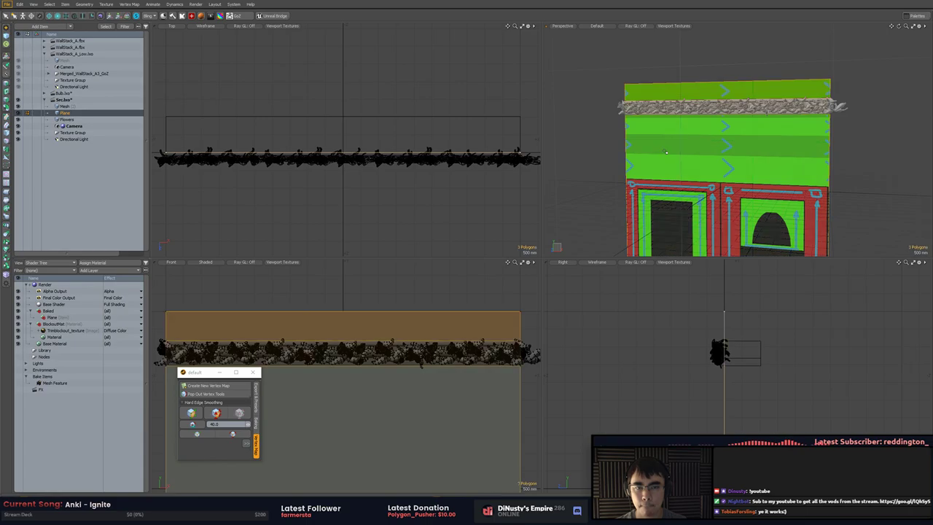
click(591, 182)
click(390, 327)
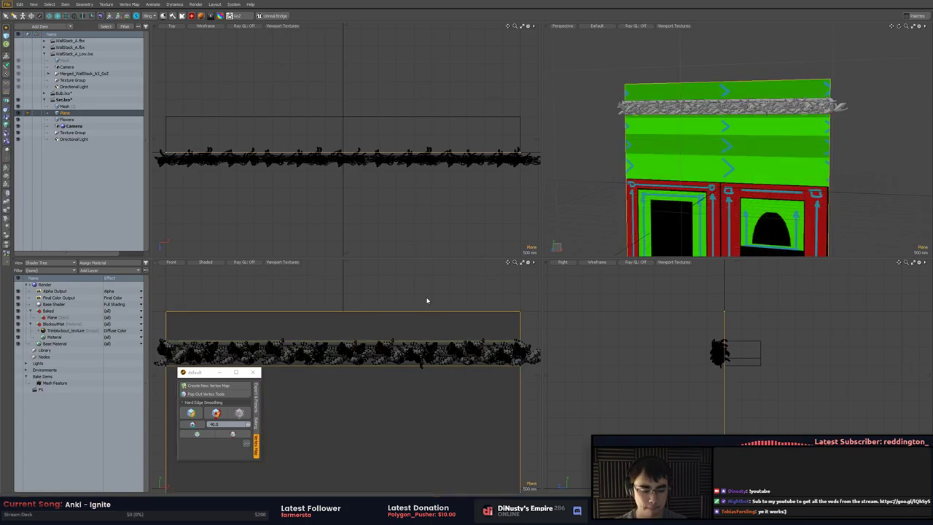
Enlarge the perspective view around the flower trim and set its shading style to Default
key(KP_Decimal)
key(KP_0)
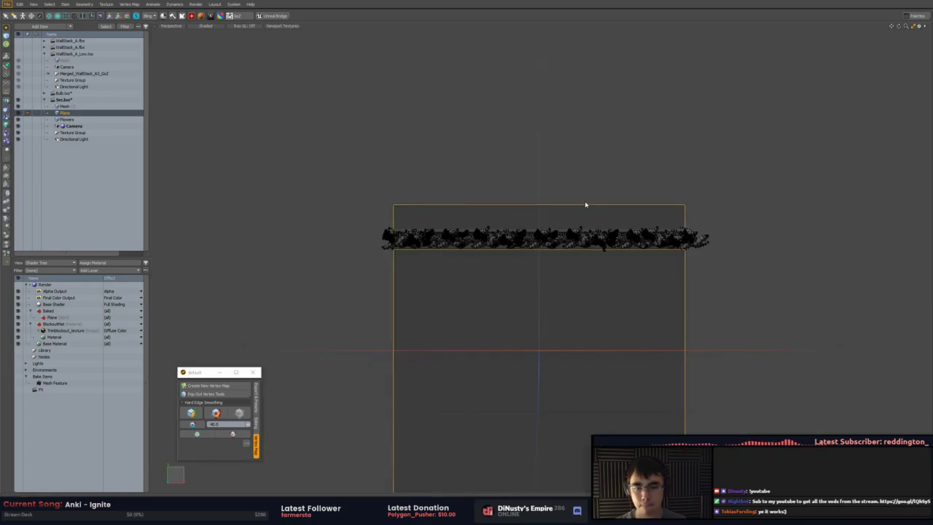
key(KP_Decimal)
mouse_move(586, 204)
alt+mouse_down()
mouse_move(489, 206)
mouse_move(452, 194)
mouse_move(477, 275)
mouse_move(521, 255)
mouse_move(581, 312)
mouse_move(540, 298)
alt+mouse_up()
key(KP_Decimal)
click(206, 26)
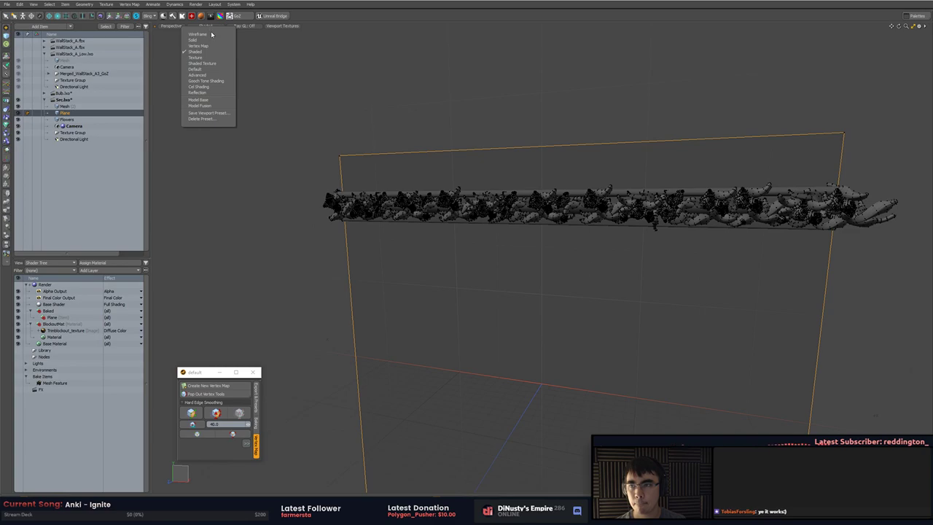
click(217, 69)
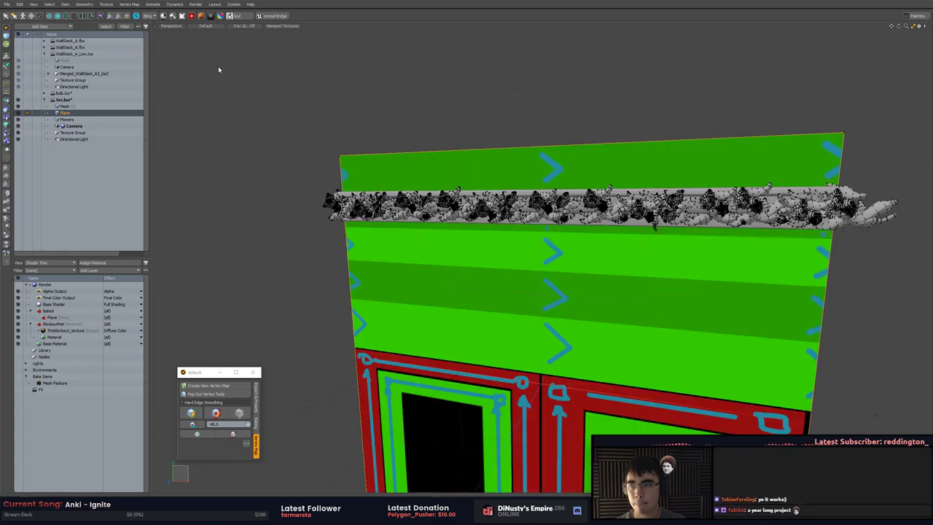
Examine how the flower row sits against the textured plane at an angle and from the front
mouse_move(481, 117)
alt+mouse_down()
mouse_move(547, 146)
mouse_move(495, 164)
alt+mouse_up()
alt+drag(548, 264, 508, 248)
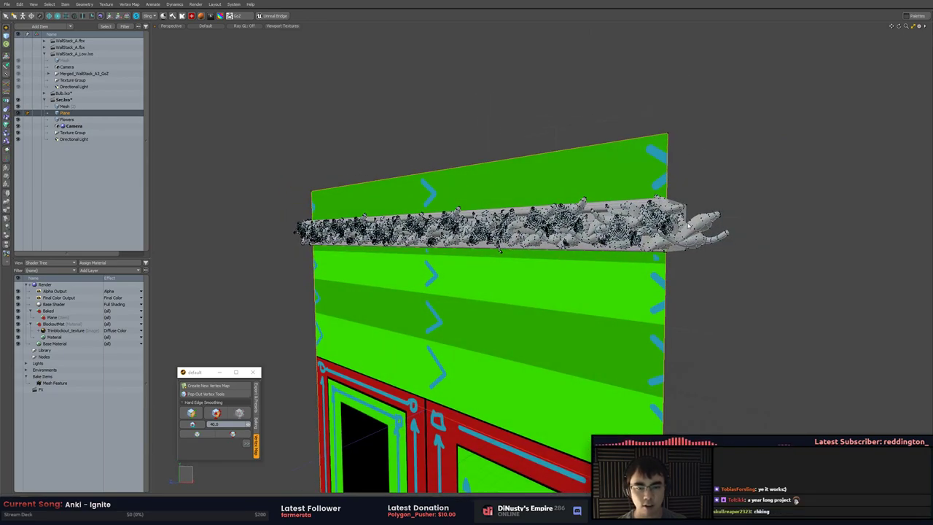
alt+drag(674, 284, 661, 307)
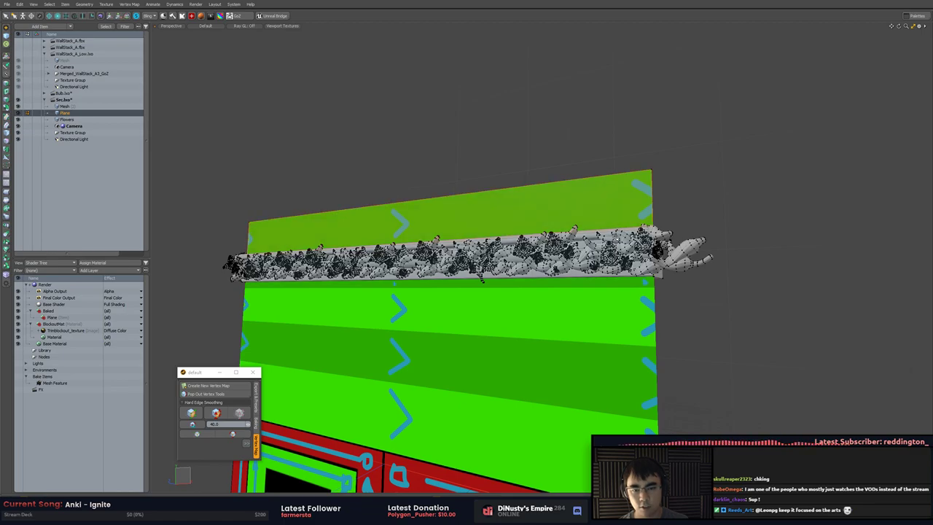
key(5)
alt+drag(627, 207, 681, 215)
scroll(656, 204, down, 2)
alt+drag(558, 214, 706, 177)
key(KP_2)
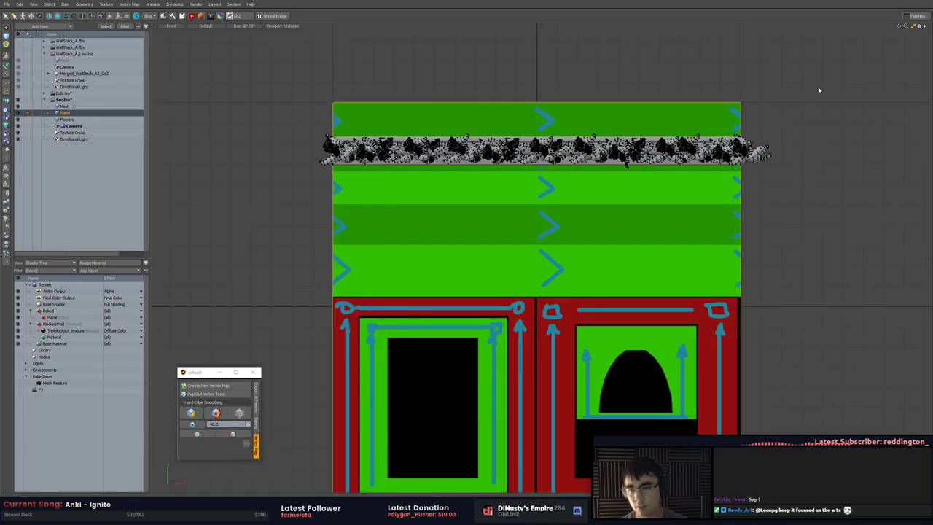
mouse_move(782, 156)
alt+shift+mouse_down()
mouse_move(774, 213)
mouse_move(816, 208)
mouse_move(771, 210)
mouse_move(775, 170)
alt+shift+mouse_up()
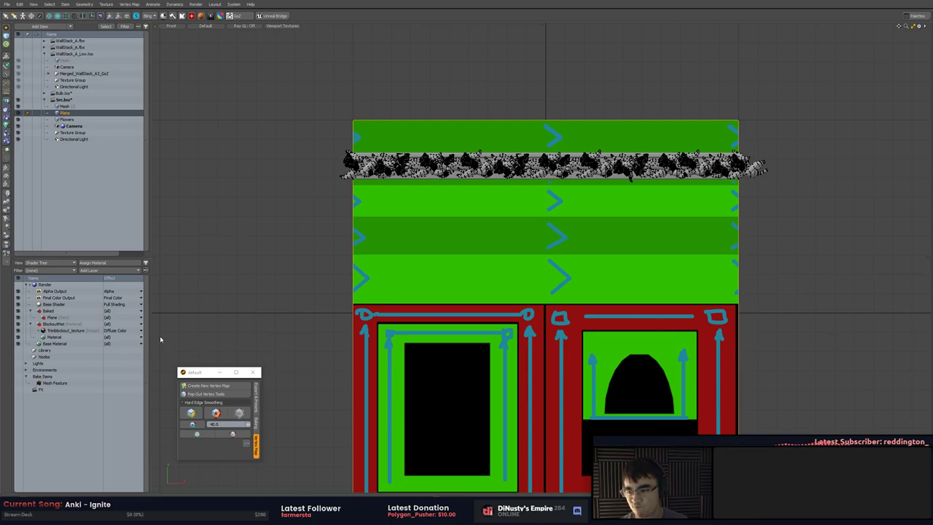
Assign a new material named Bake to the Plane mesh
right_click(98, 337)
click(67, 425)
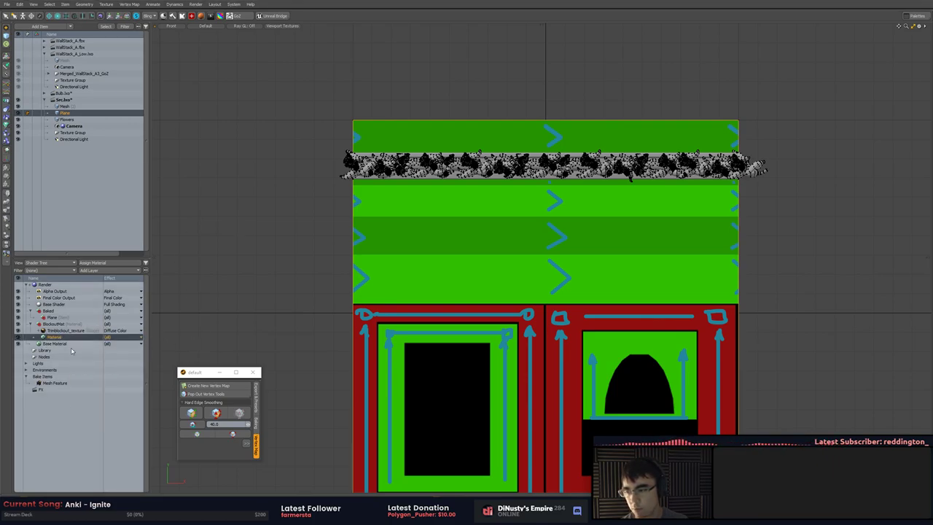
alt+drag(420, 252, 454, 264)
alt+drag(330, 275, 328, 271)
middle_drag(328, 271, 320, 253)
key(m)
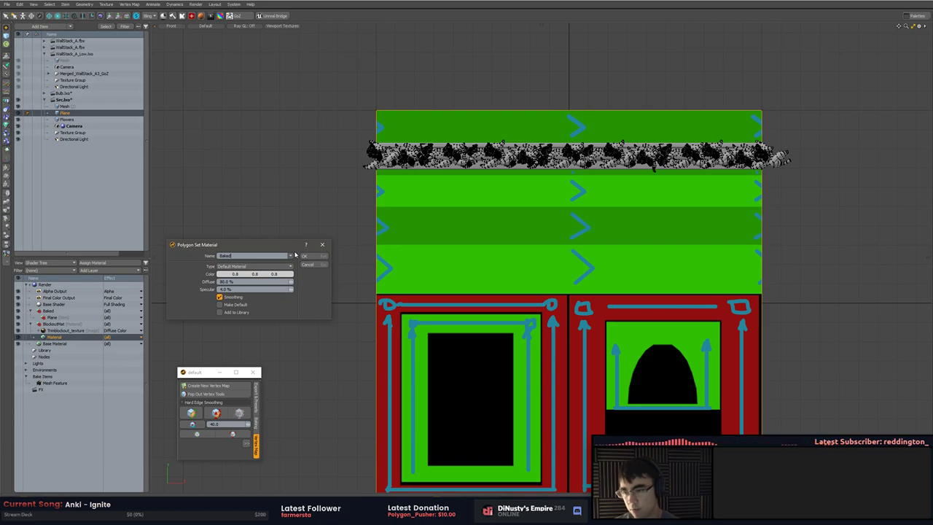
key(Return)
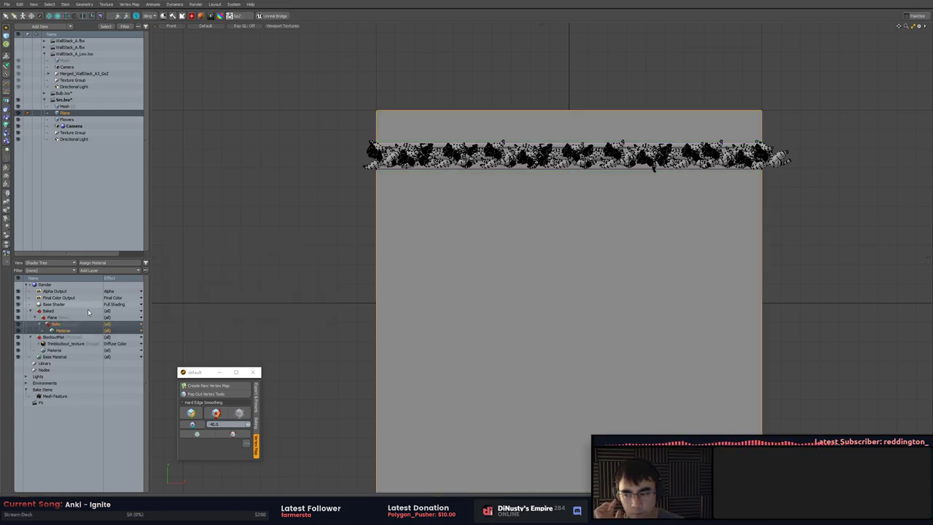
Add a new image map to the Bake material, saved over Plane_normal.tga in the Temple\Substance\Trim_TileStrip folder
click(123, 272)
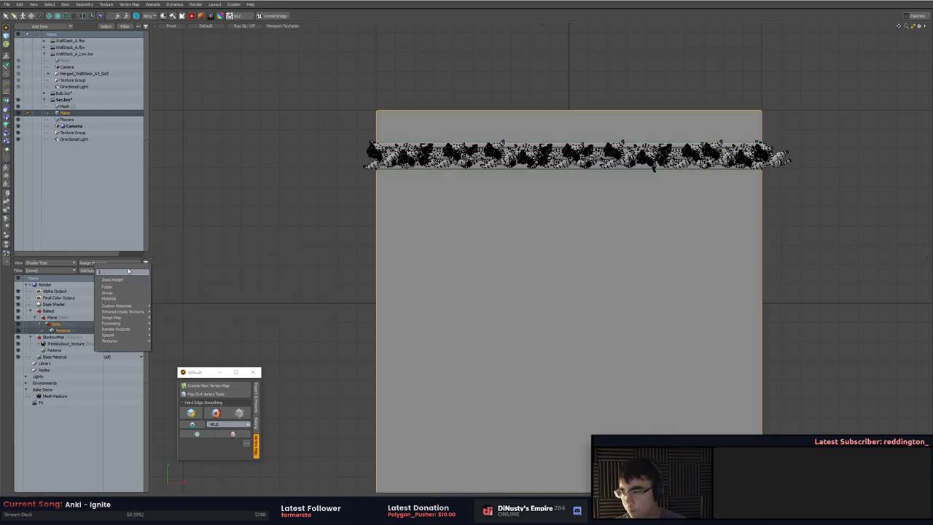
click(126, 271)
click(126, 271)
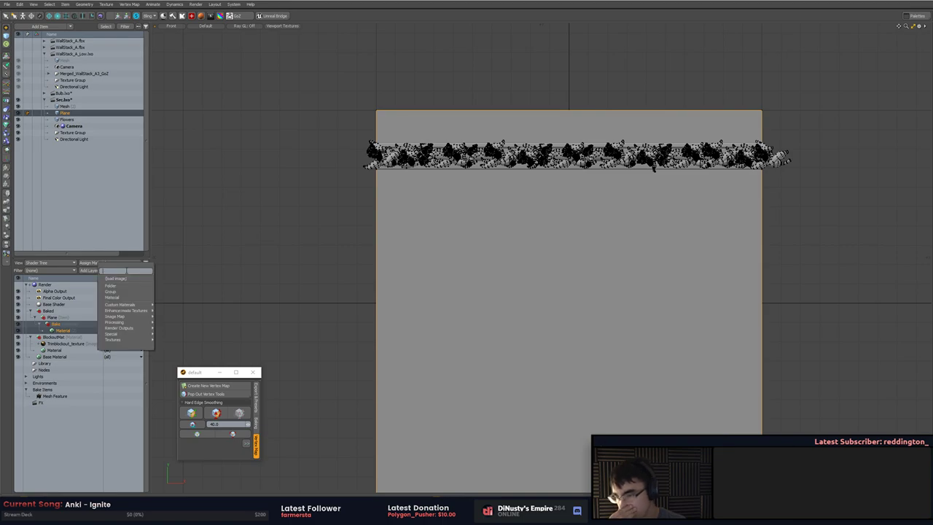
mouse_move(129, 318)
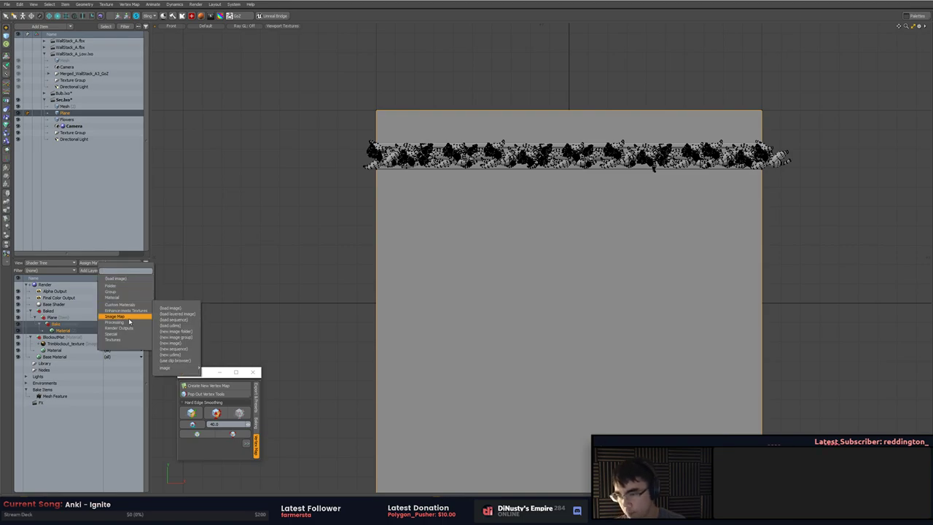
click(196, 343)
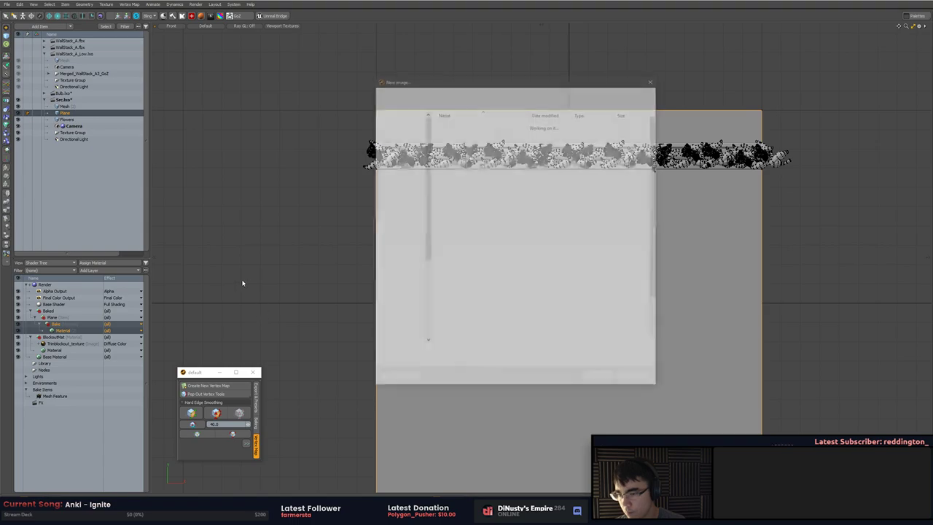
click(398, 127)
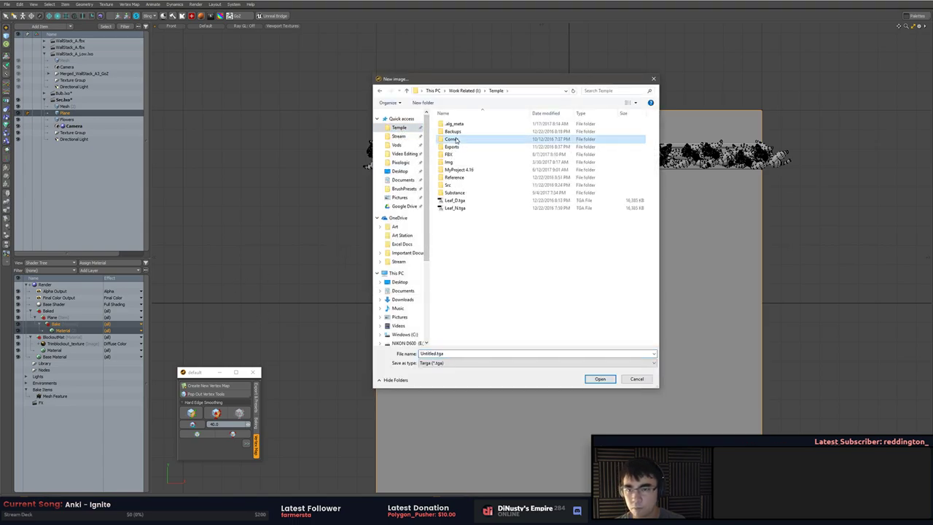
double_click(455, 192)
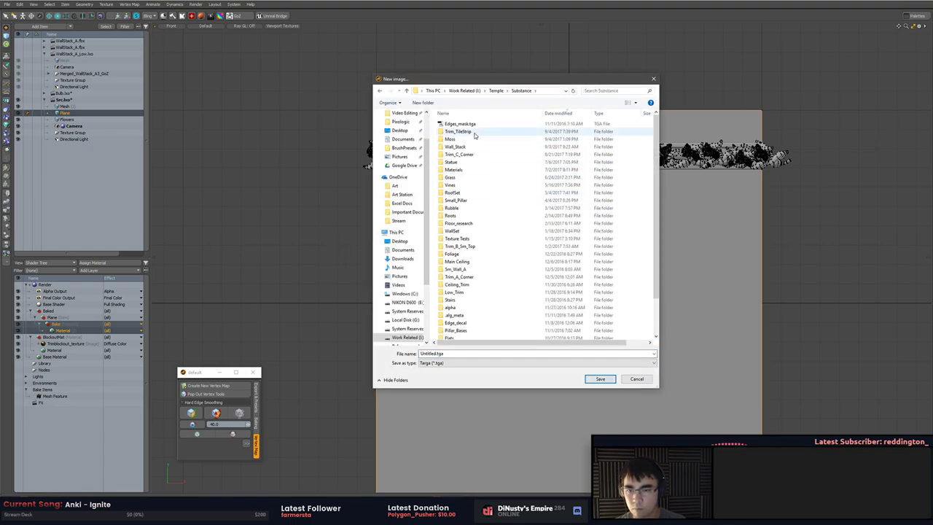
double_click(461, 131)
click(461, 139)
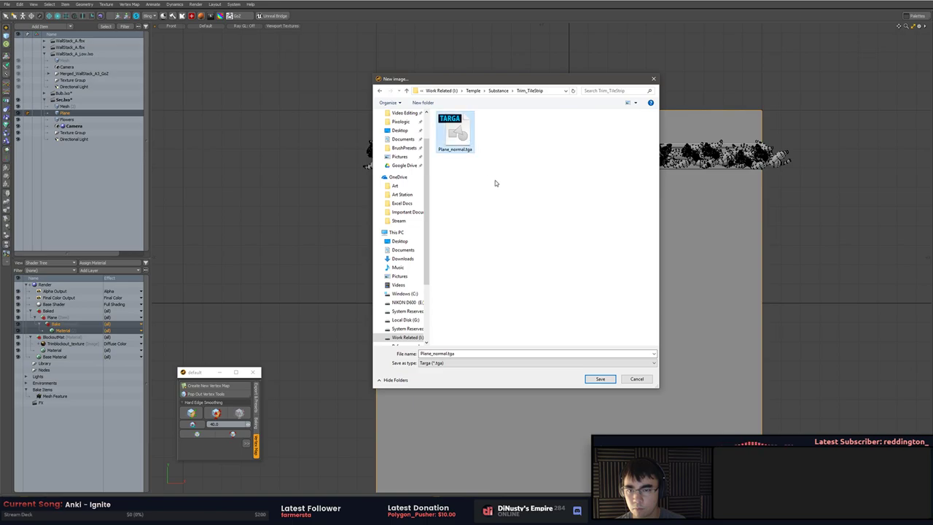
double_click(458, 127)
click(497, 256)
click(488, 255)
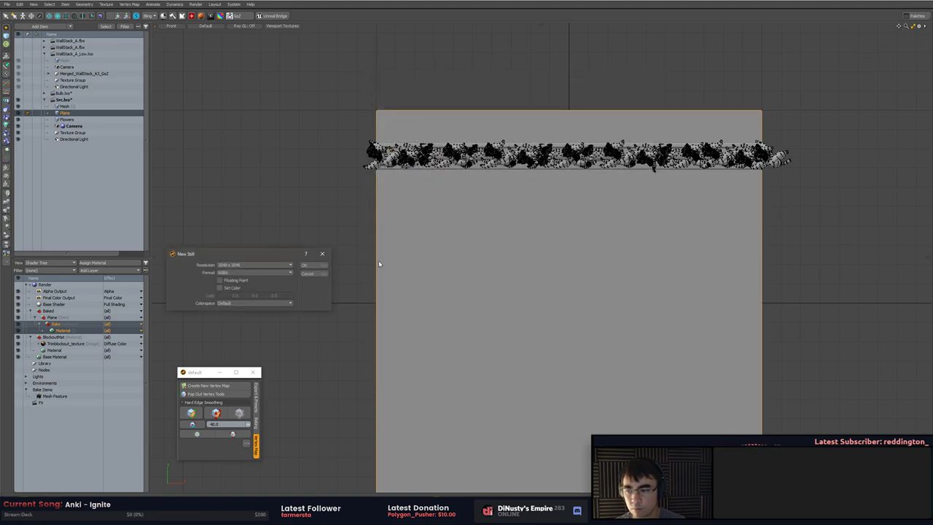
Create the new still as a 2048 x 2048 RGBA image with its colorspace set to (none)
click(249, 273)
click(249, 272)
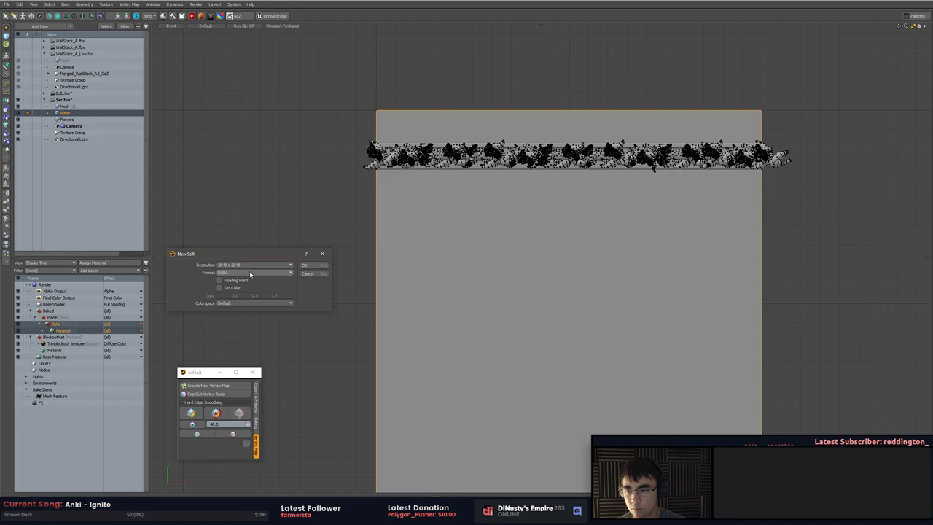
click(255, 304)
click(255, 298)
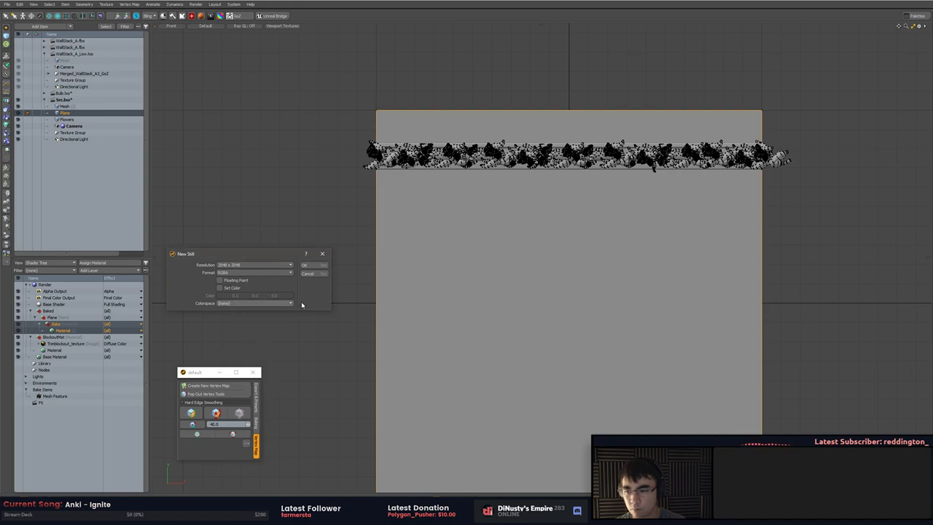
click(307, 264)
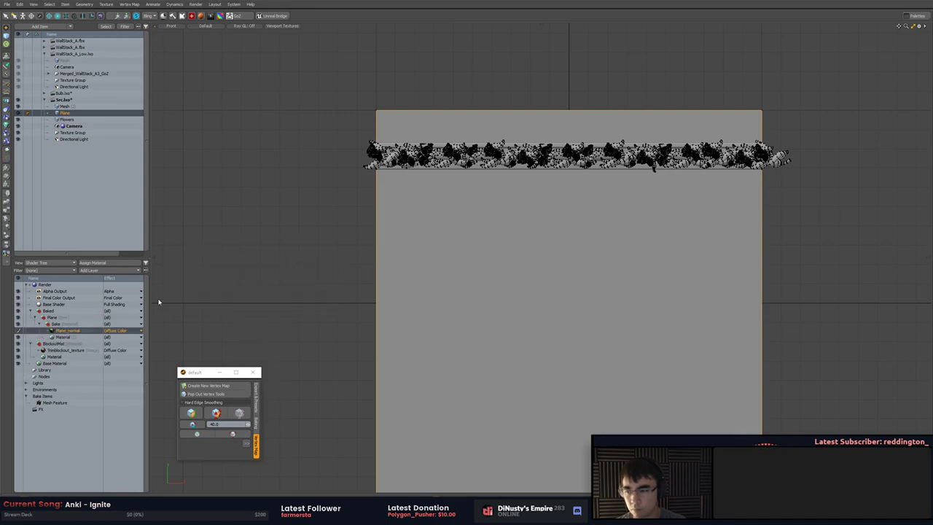
Set the effect of the Plane_normal image layer to Normal
click(141, 331)
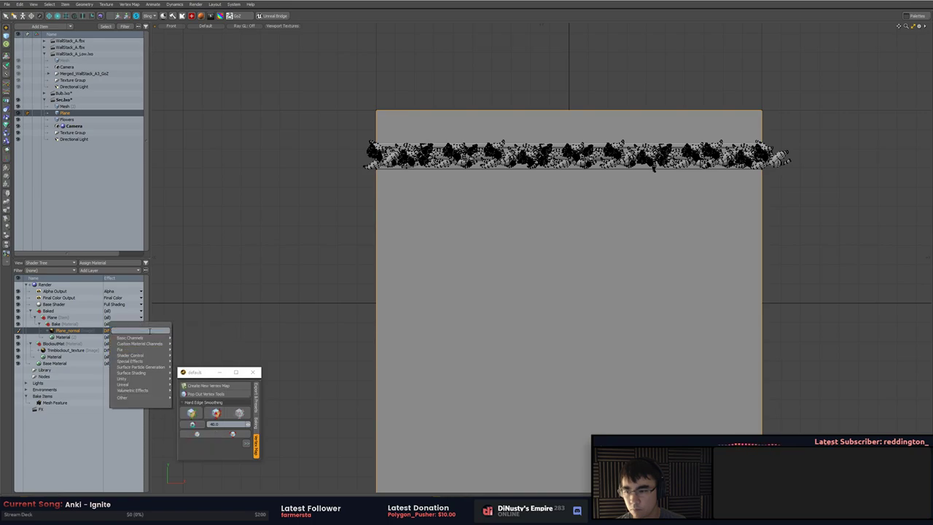
text(normal)
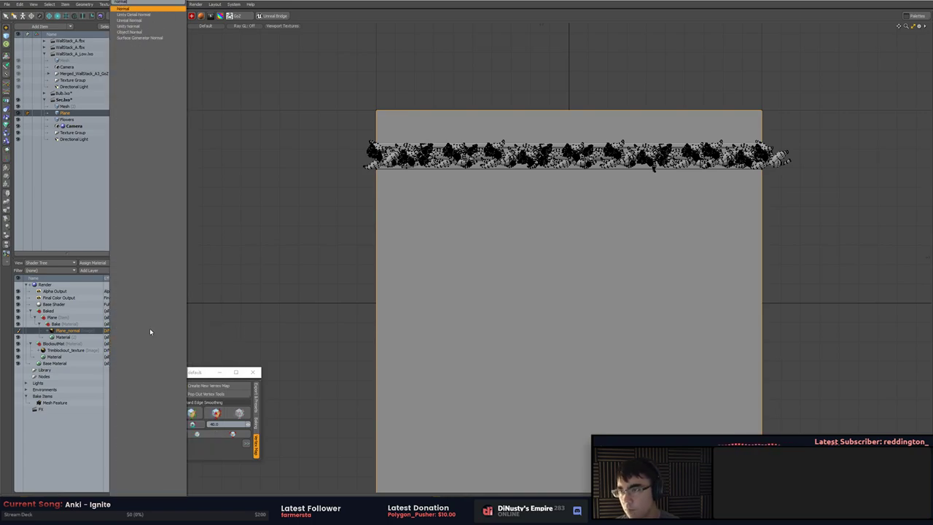
key(Return)
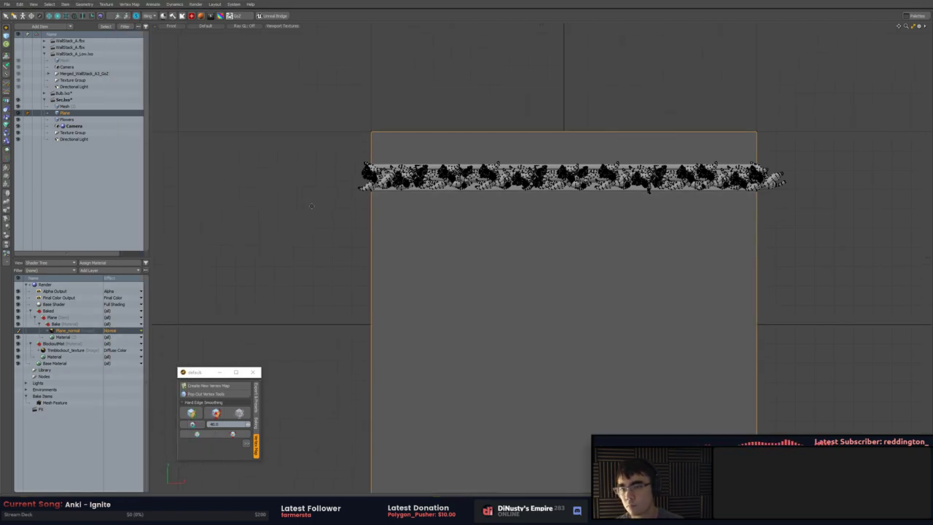
Bake from object to texture into the Plane_normal layer, keeping the default cage and distance
right_click(33, 329)
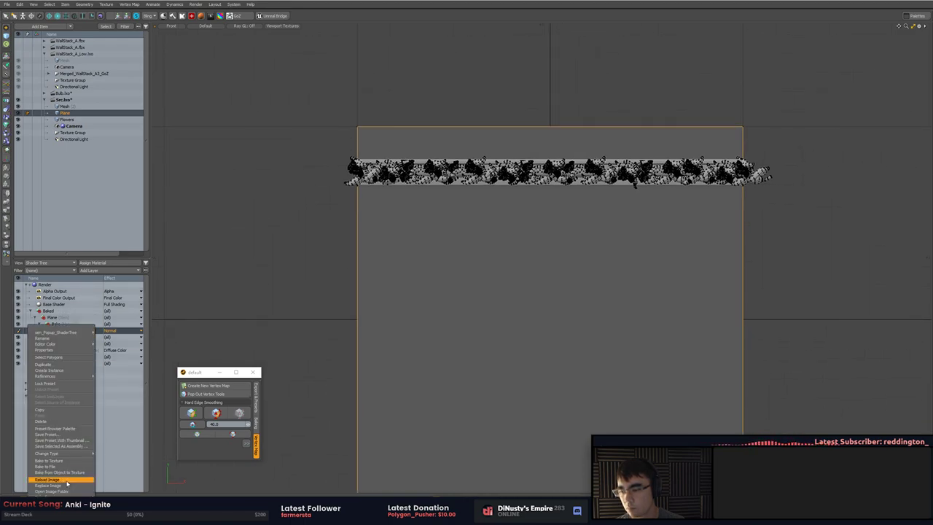
mouse_move(59, 495)
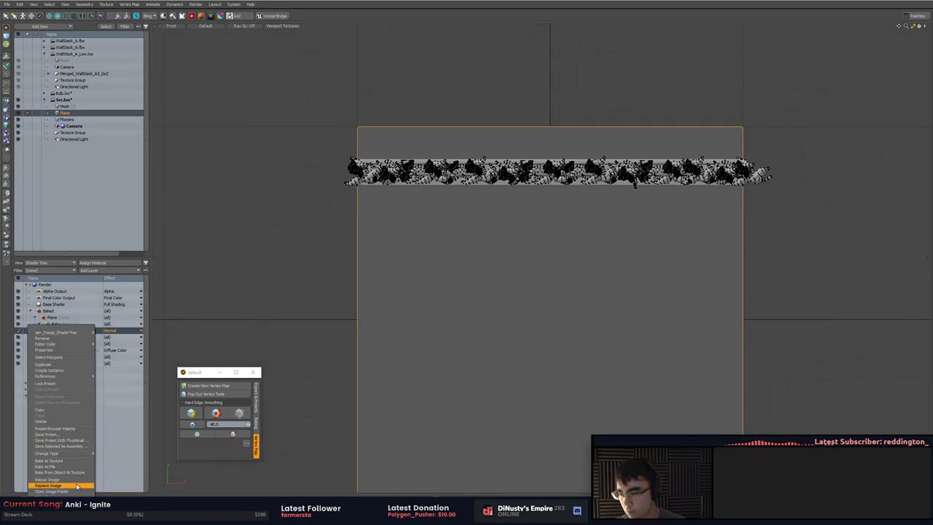
click(58, 472)
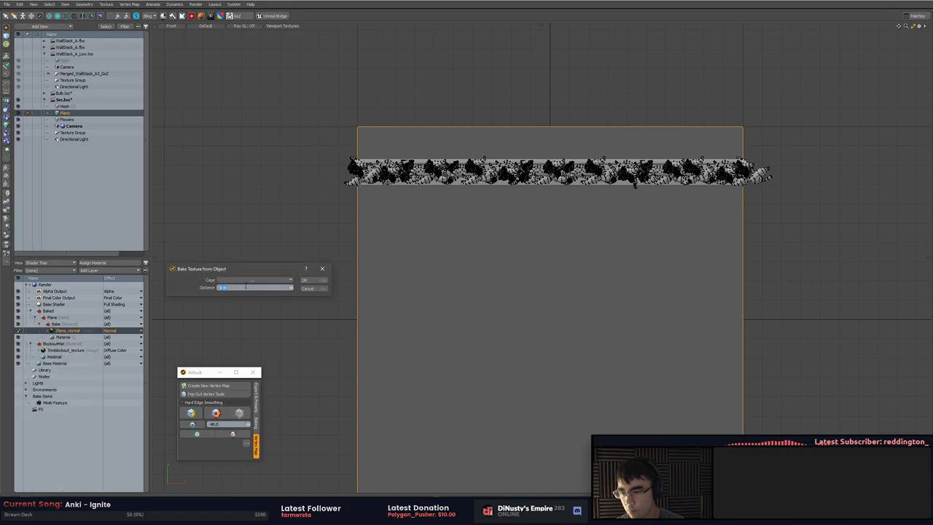
click(310, 281)
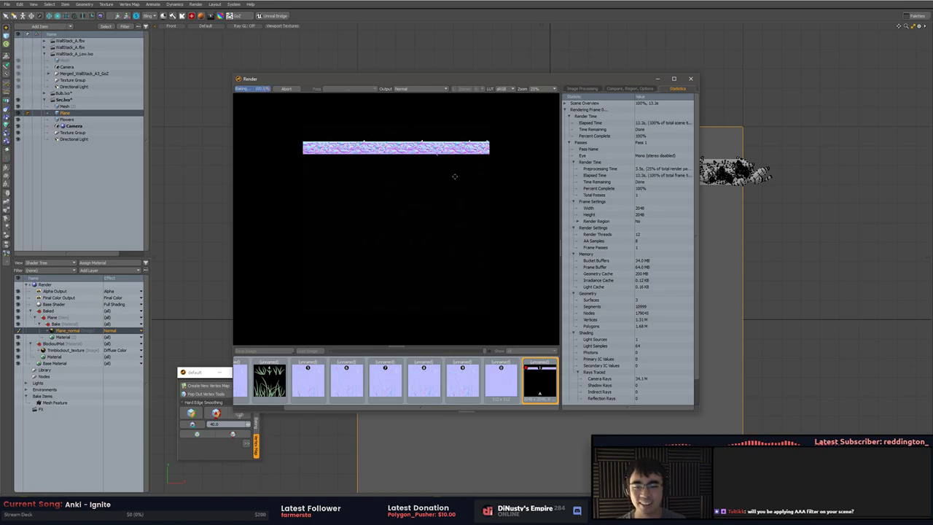
Set the baked render's output colorspace to linear and its display LUT to Linear
scroll(436, 145, up, 3)
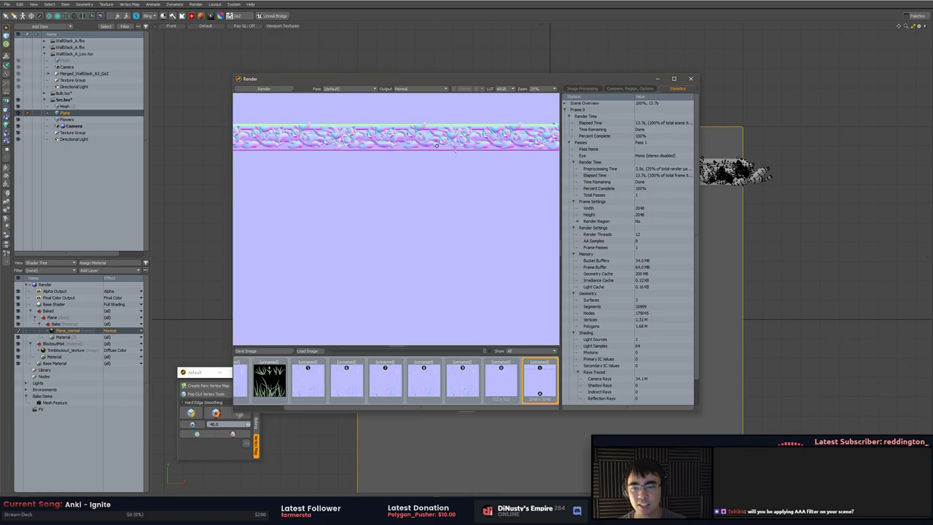
scroll(436, 145, up, 3)
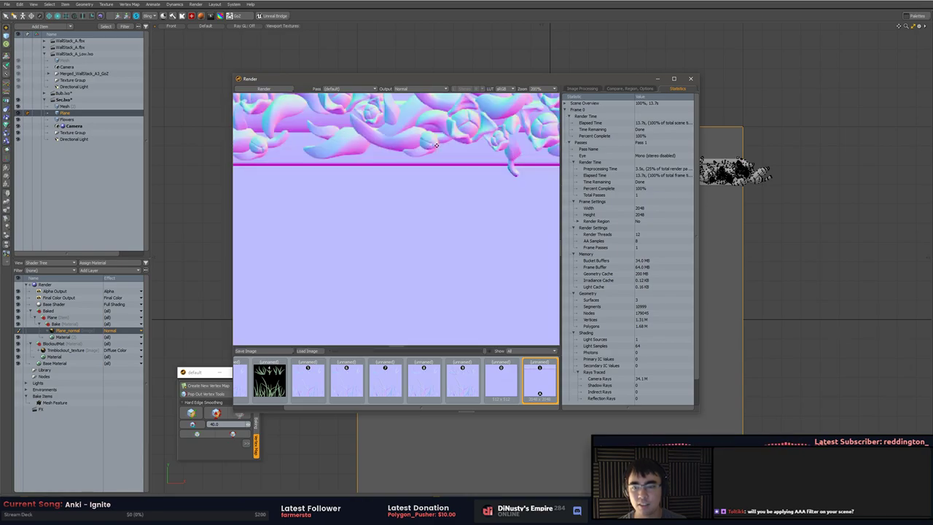
scroll(436, 145, down, 2)
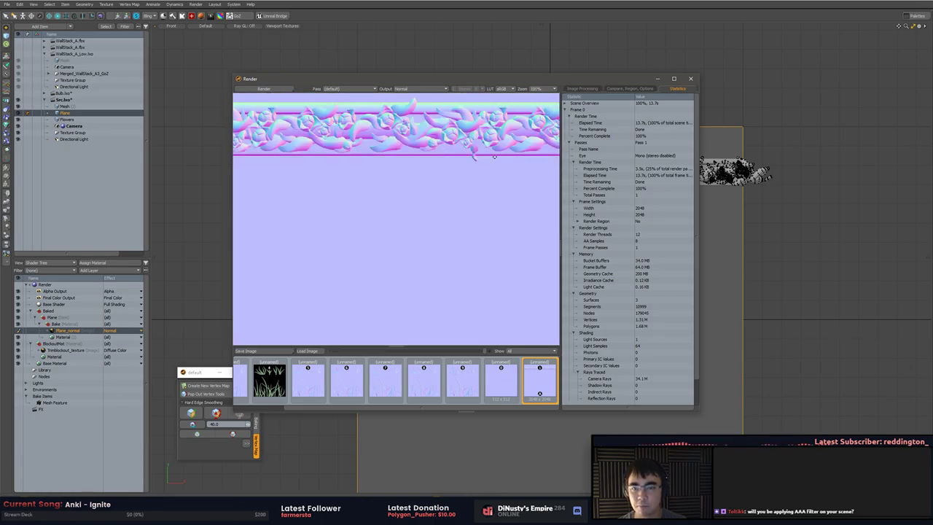
click(583, 88)
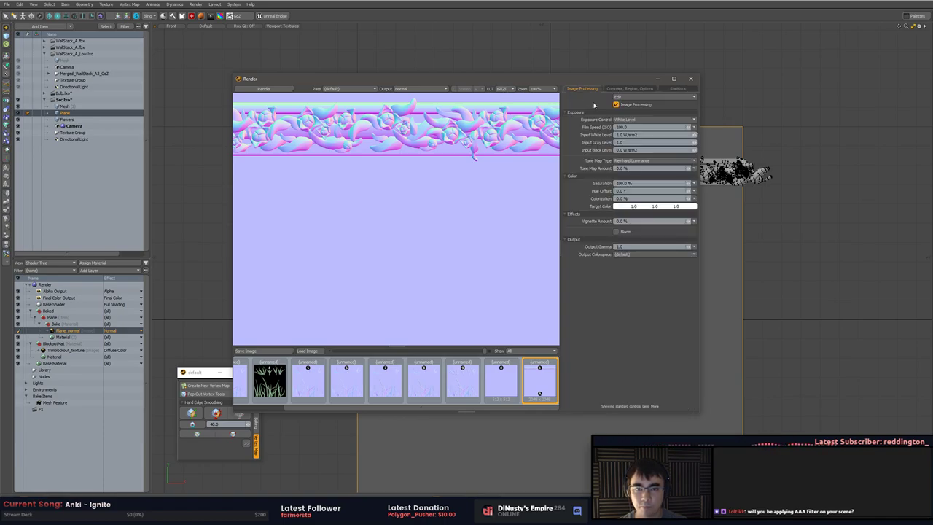
click(642, 253)
click(643, 252)
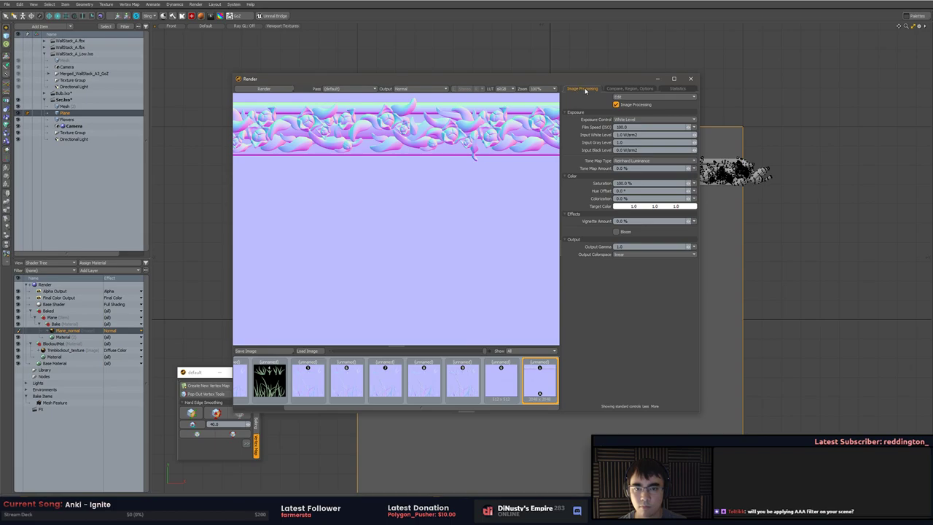
click(506, 88)
click(514, 98)
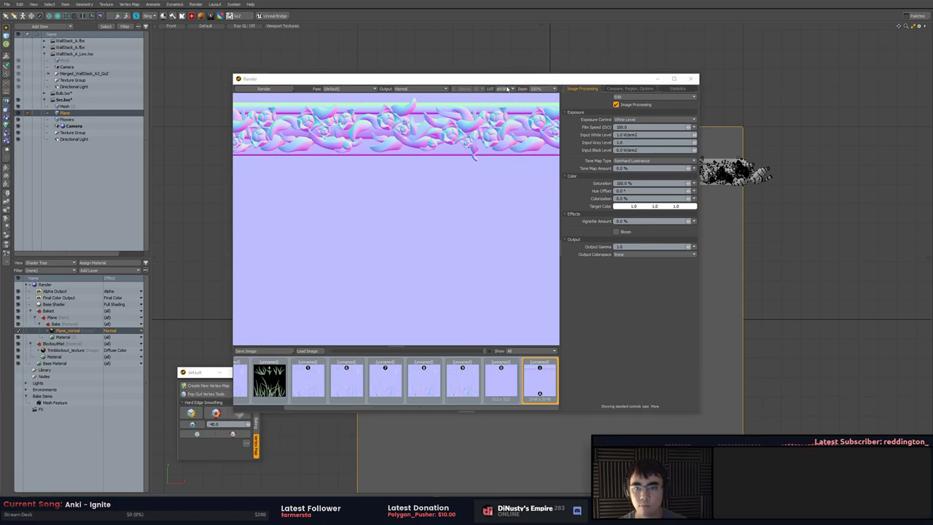
click(507, 88)
click(507, 155)
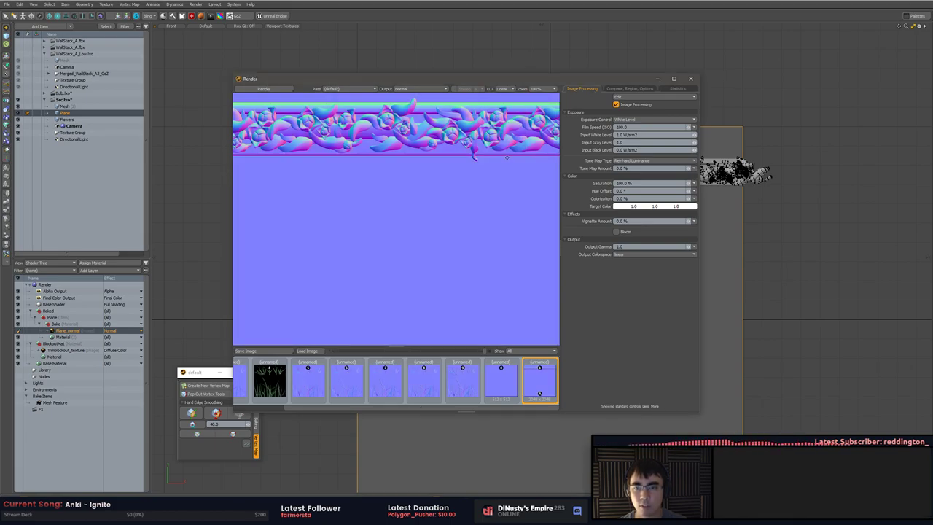
Save the baked render over Plane_normal.tga in the Trim_TileStrip folder and close the render window
click(246, 350)
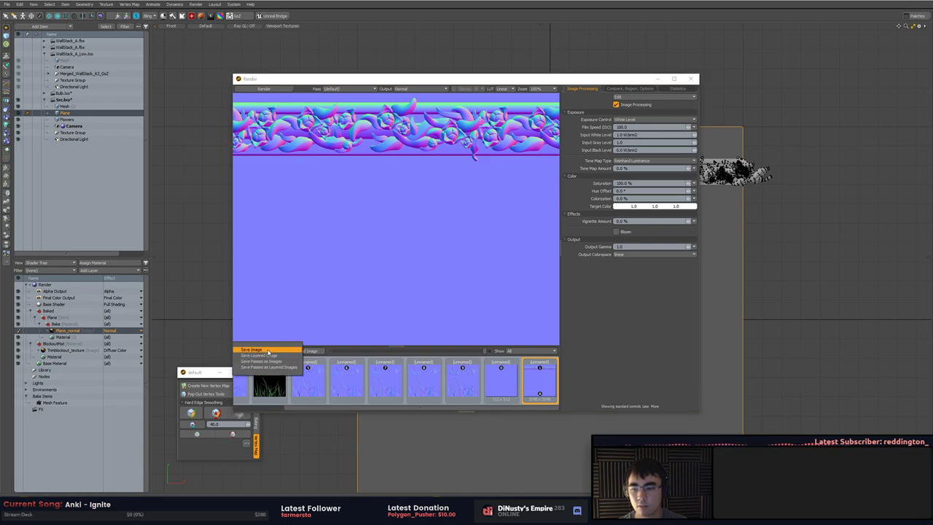
click(272, 322)
click(262, 353)
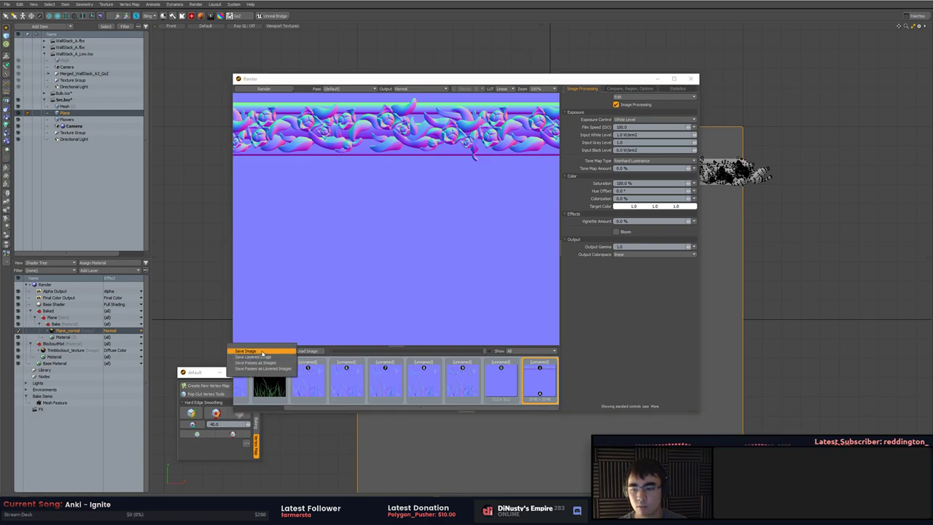
click(261, 352)
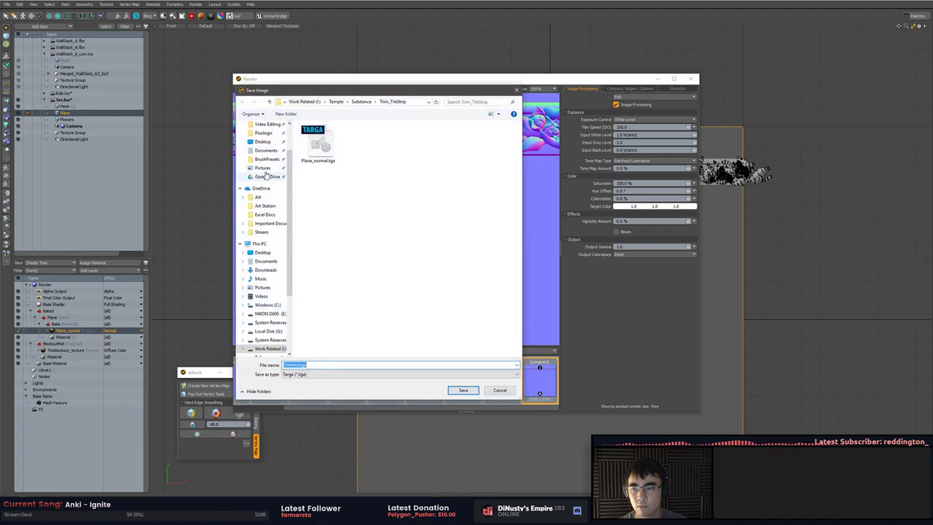
click(325, 146)
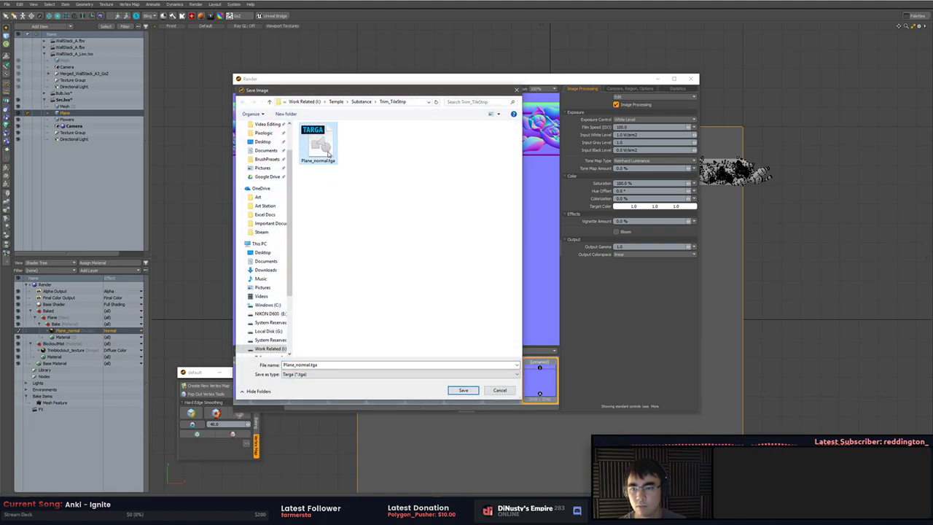
key(Return)
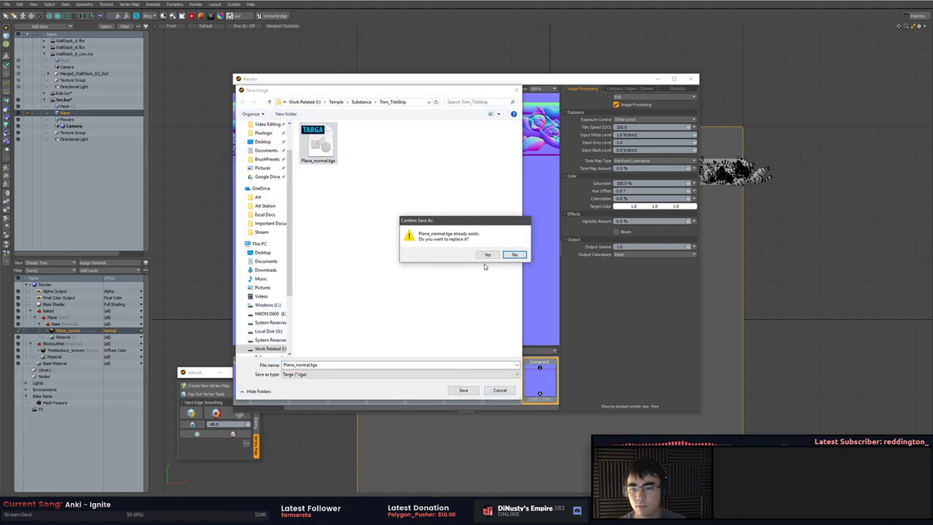
click(488, 254)
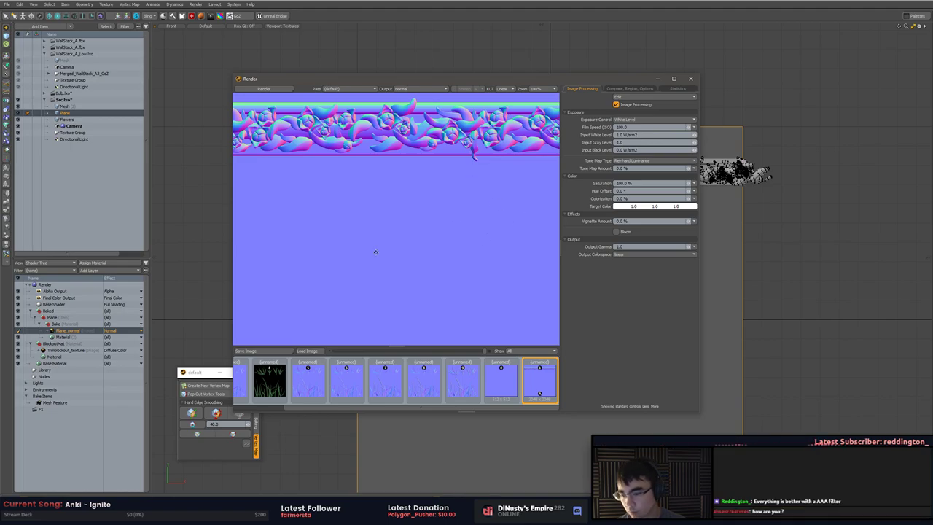
click(691, 78)
alt+shift+drag(533, 282, 475, 302)
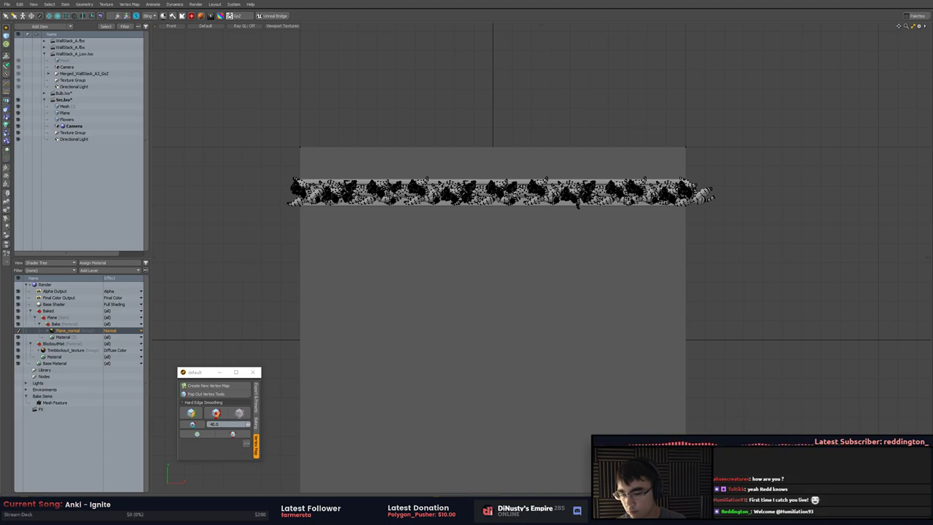
Switch to Photoshop and open Plane_normal.tga from the Temple > Substance > Trim_TileStrip folder
mouse_move(481, 513)
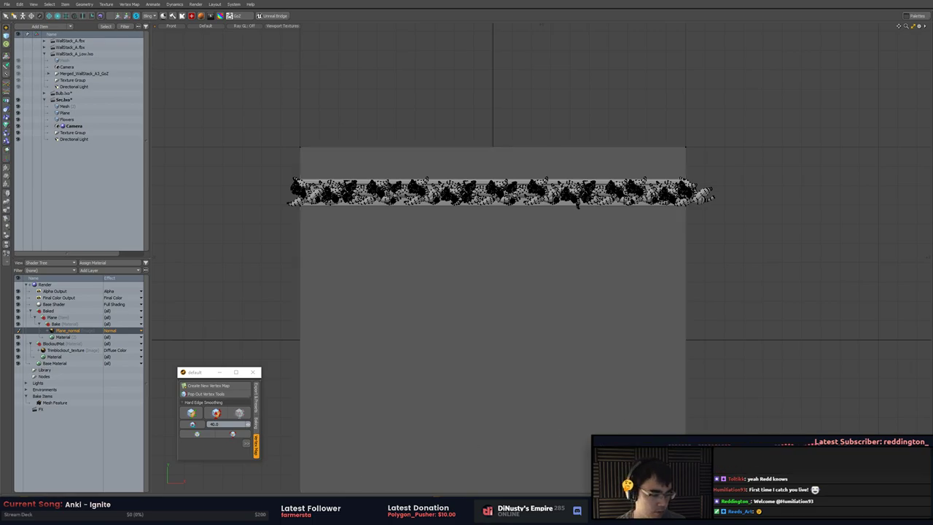
key(alt+Tab)
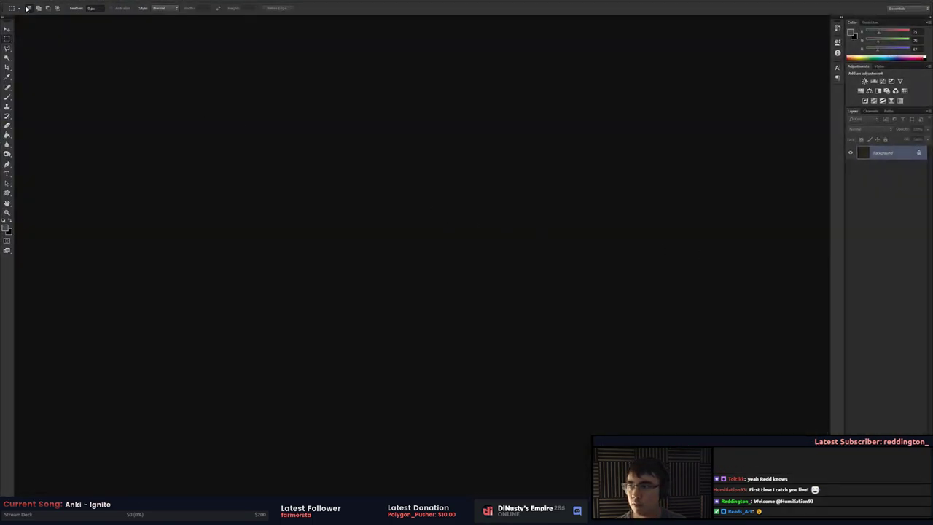
click(24, 3)
click(37, 13)
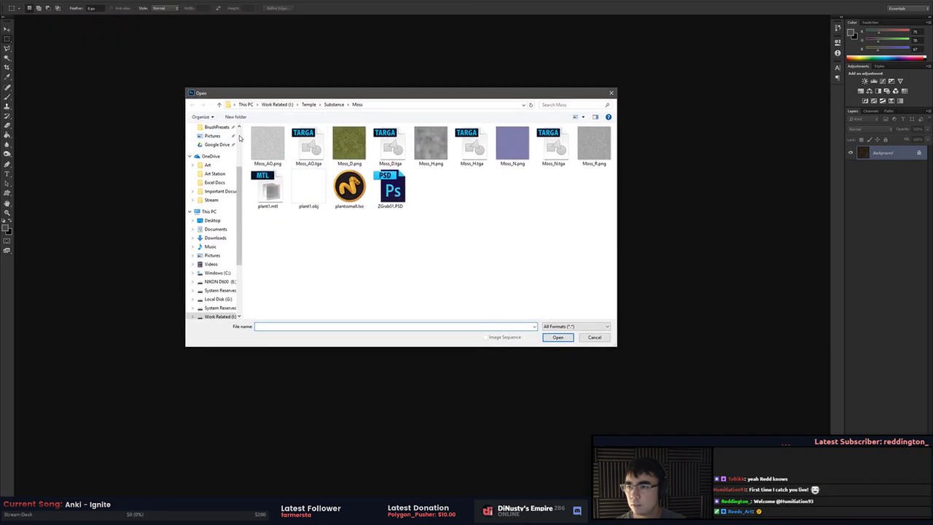
click(308, 104)
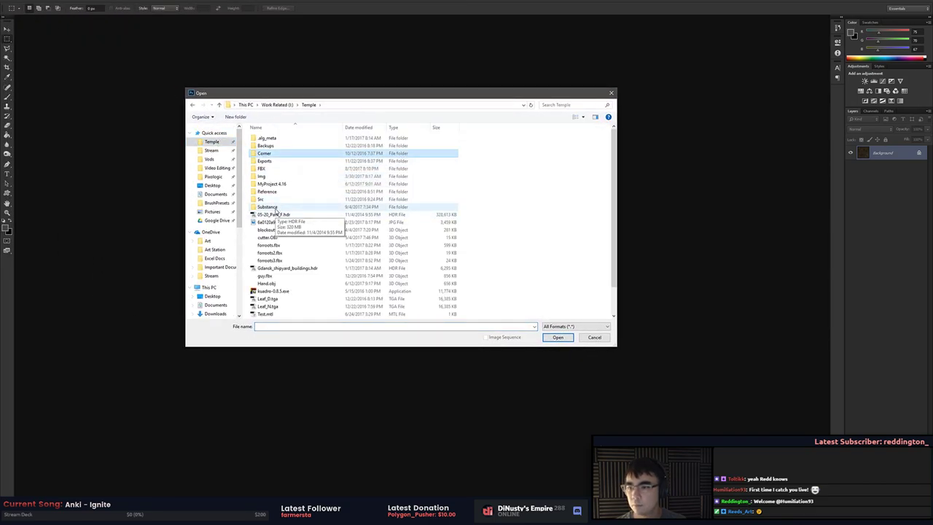
double_click(267, 206)
click(270, 153)
click(281, 184)
double_click(281, 185)
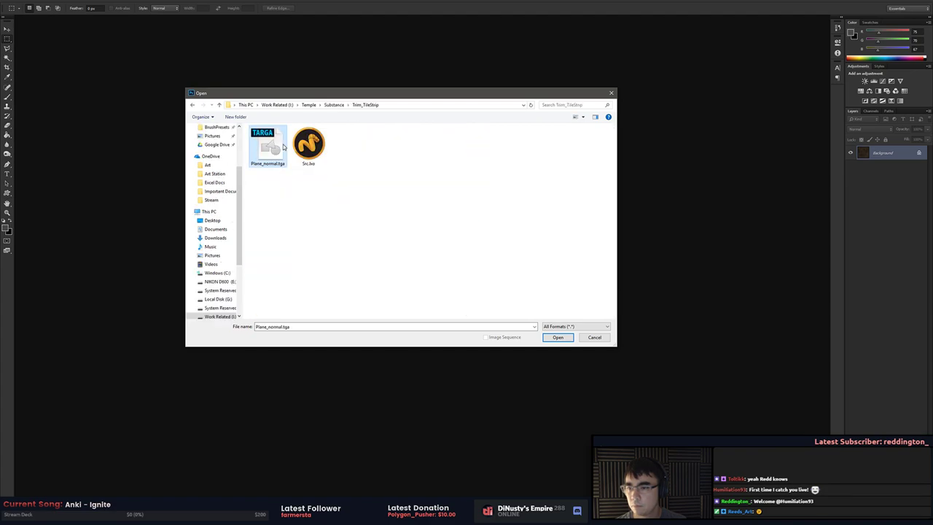
double_click(272, 150)
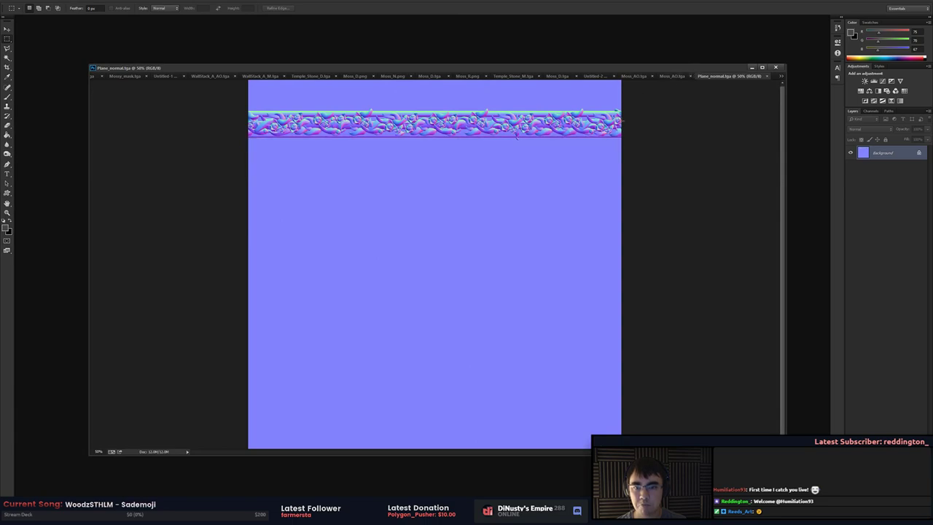
Dock the floating Plane_normal.tga document window into the main workspace and bring the baked ornament strip into view
key(ctrl+plus)
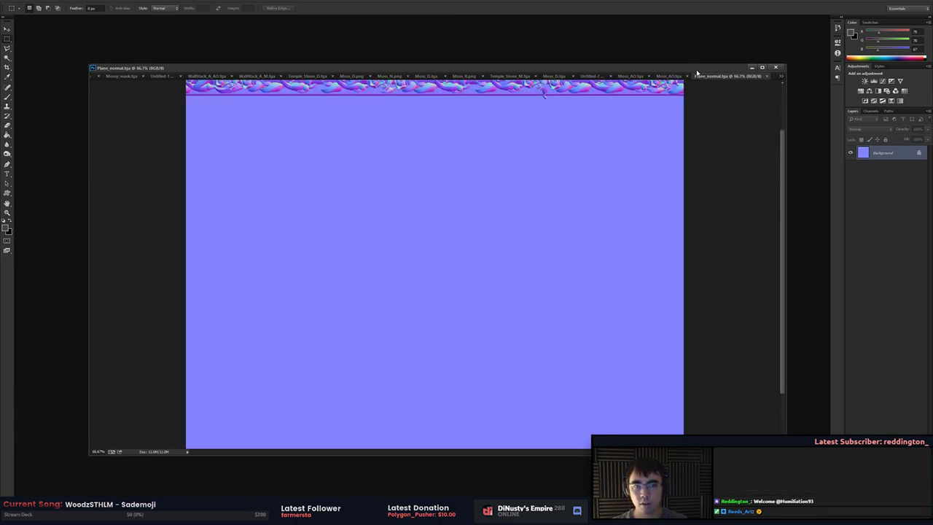
drag(696, 70, 703, 20)
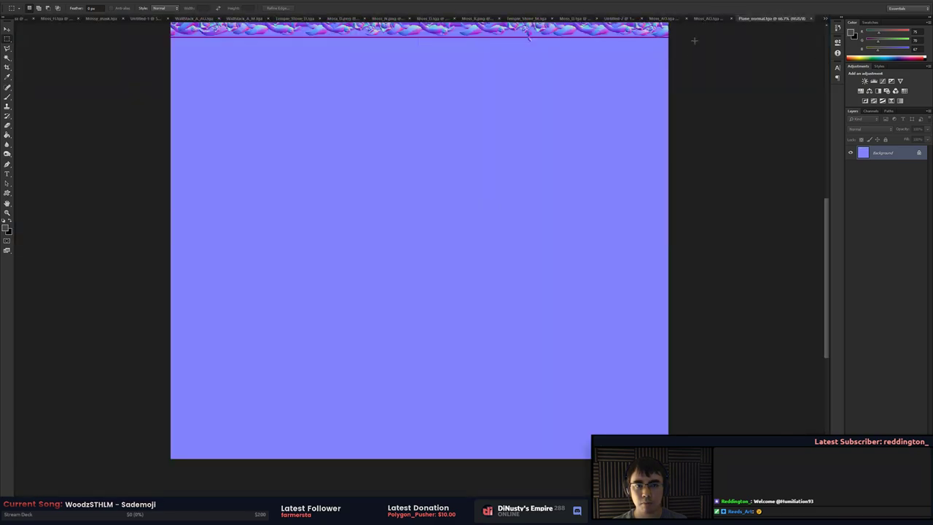
drag(605, 132, 623, 321)
scroll(619, 292, down, 2)
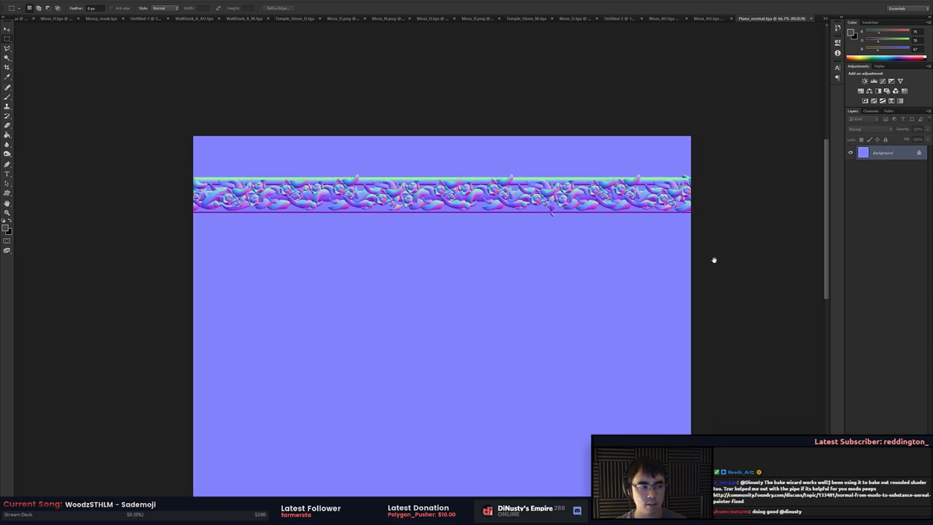
scroll(713, 260, down, 1)
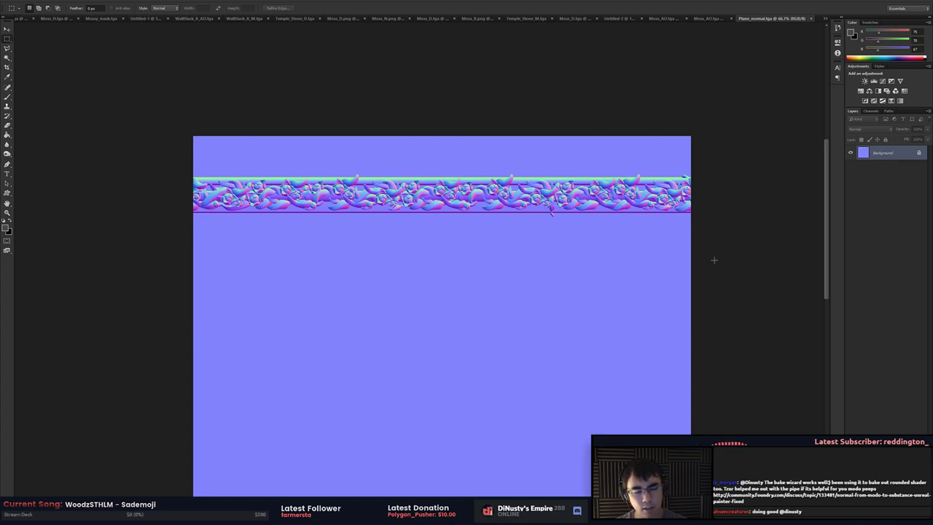
Switch to Modo and look up the bake options offered for the Plane mesh item
key(alt+Tab)
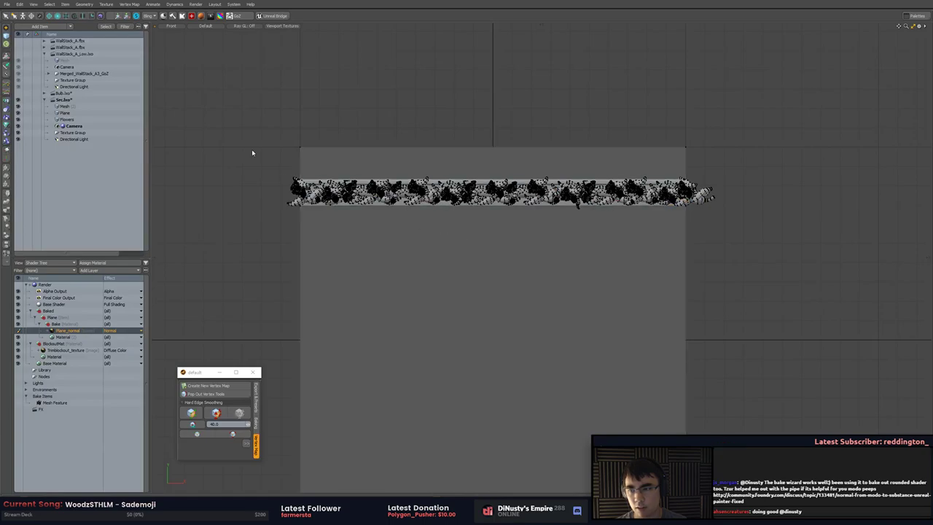
click(67, 107)
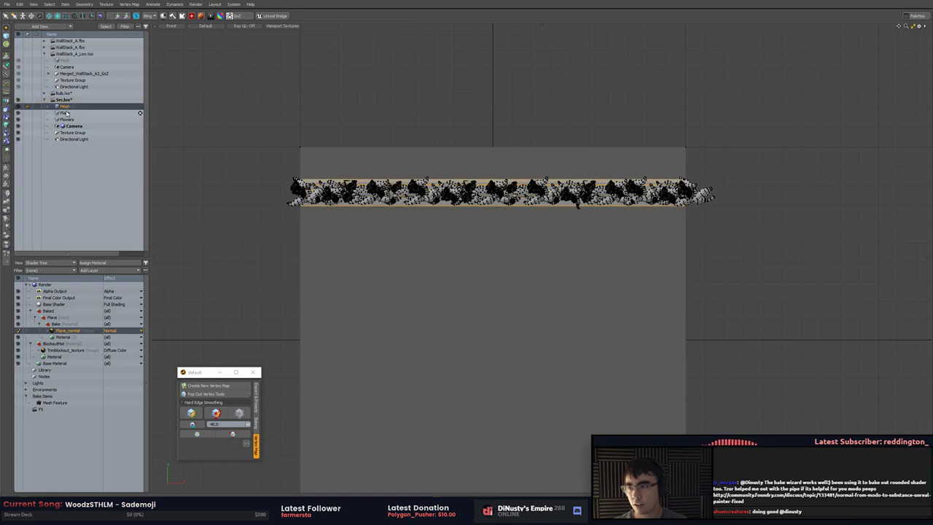
right_click(67, 114)
mouse_move(78, 149)
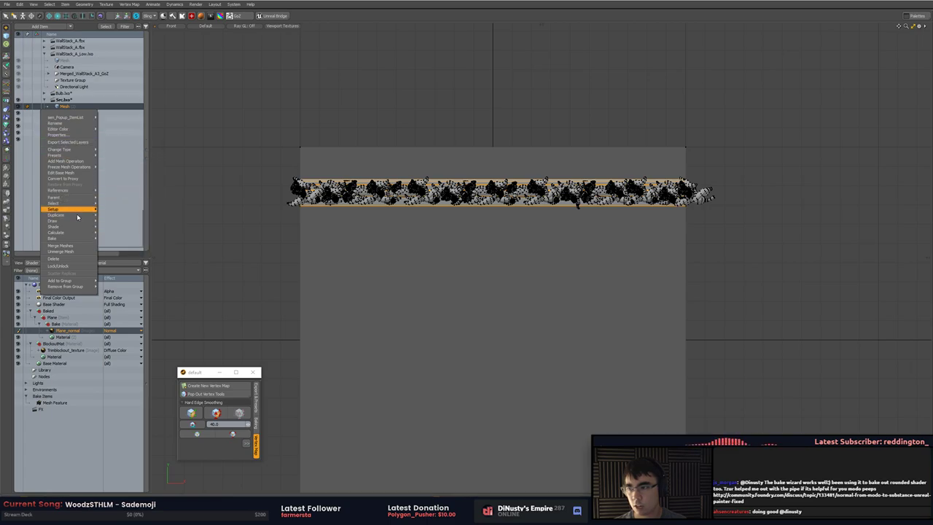
click(116, 150)
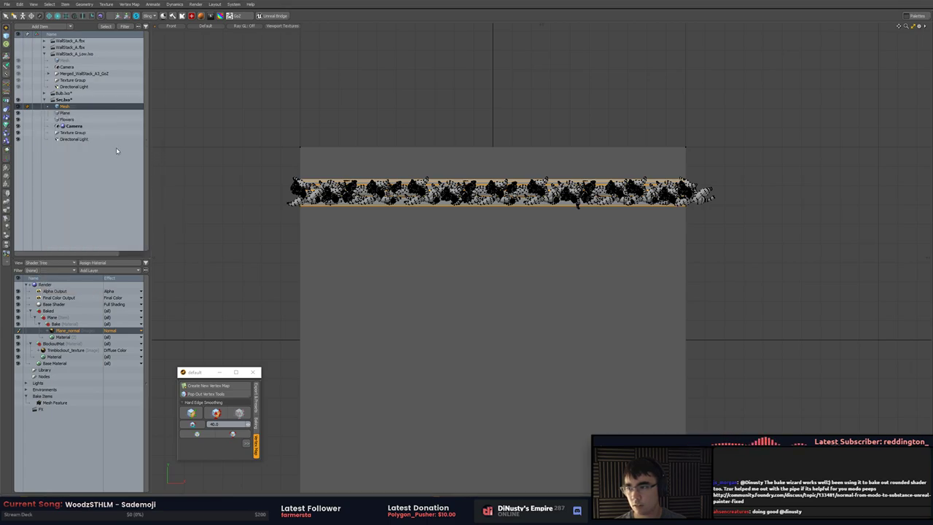
click(75, 119)
right_click(73, 109)
click(339, 163)
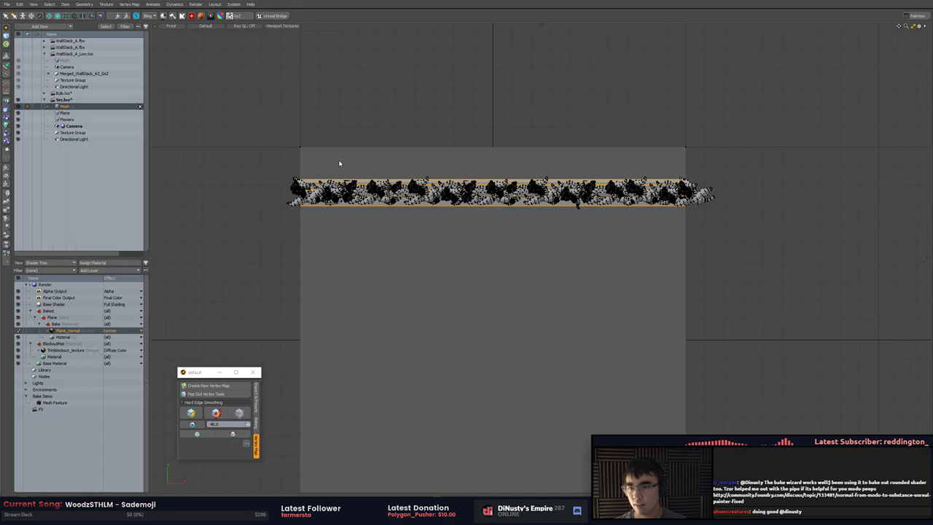
click(339, 163)
right_click(46, 113)
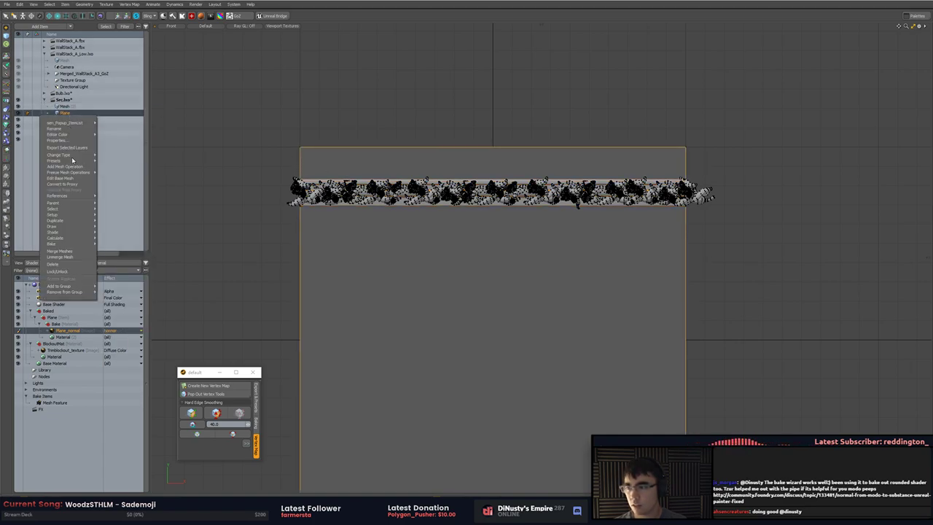
mouse_move(76, 245)
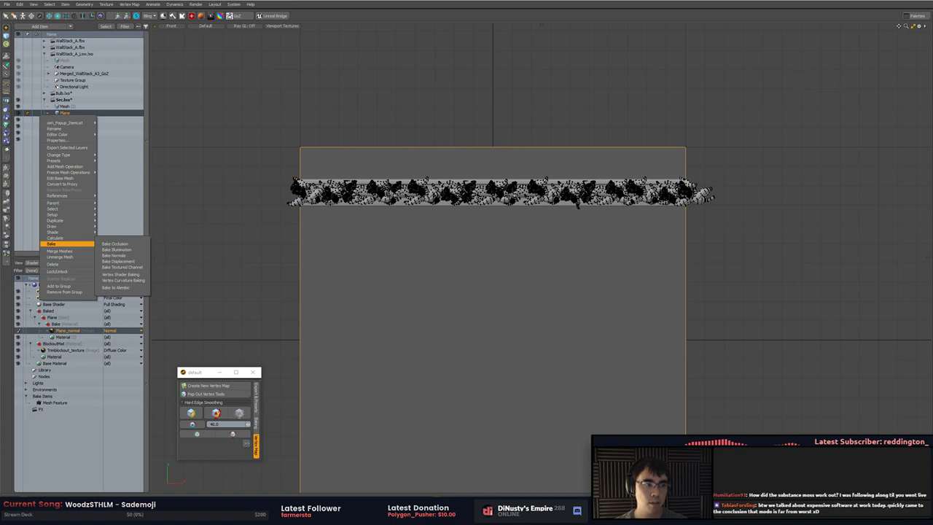
key(Escape)
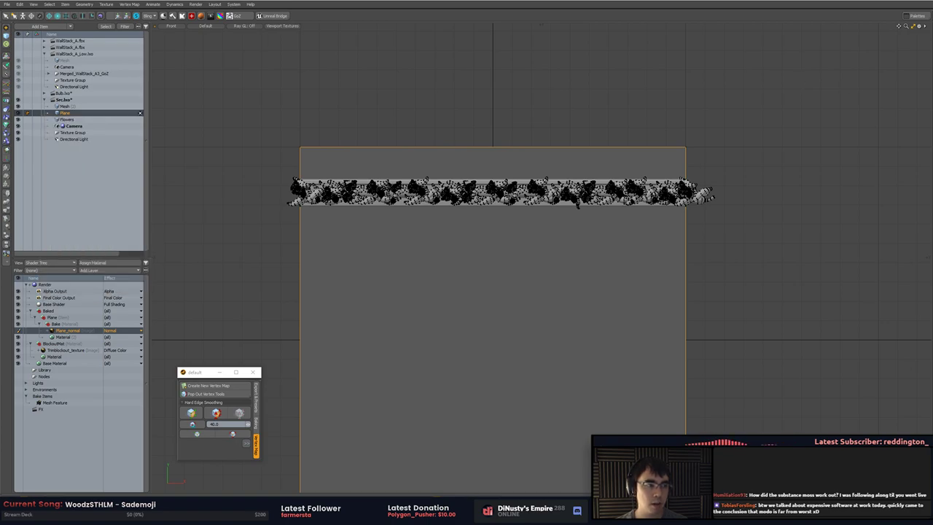
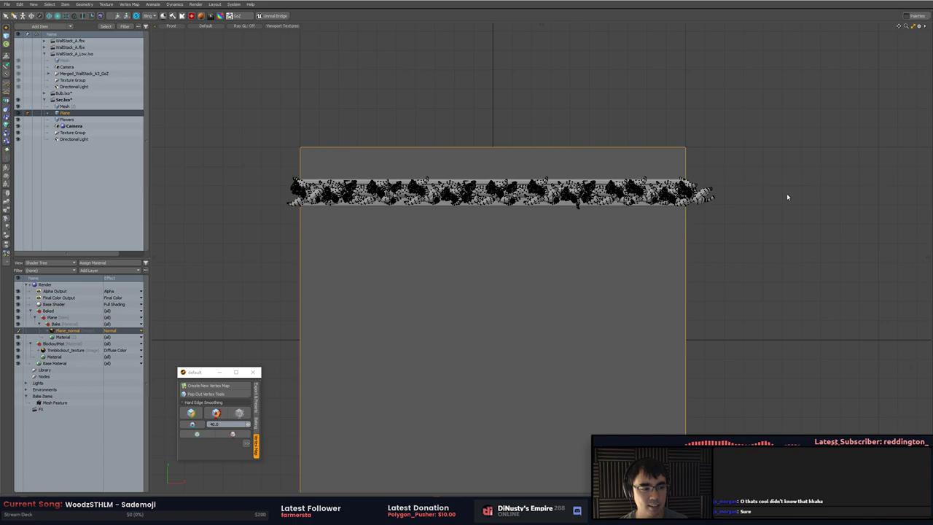
From Photoshop's Save As dialog, rename Plane_normal.tga in the Trim_TileStrip folder to Trim_TileStrip_N.tga and cancel the save
key(alt+Tab)
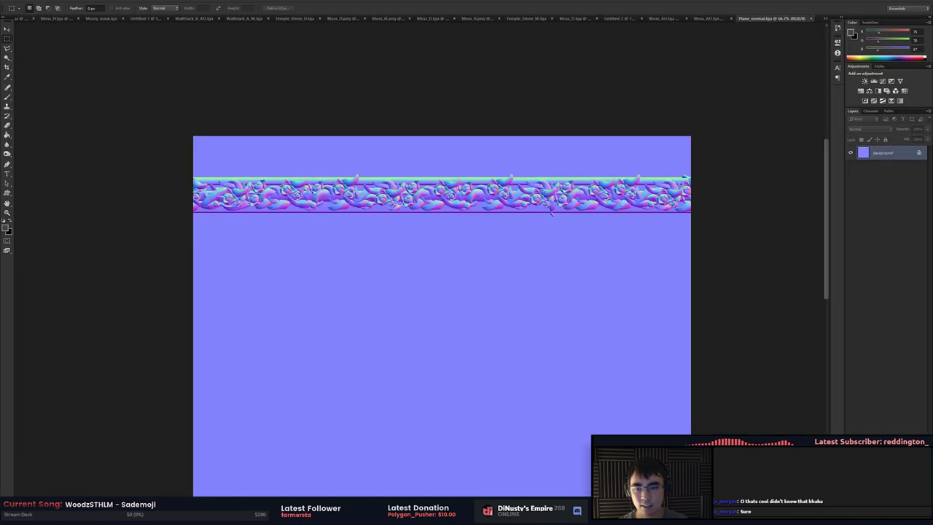
key(ctrl+minus)
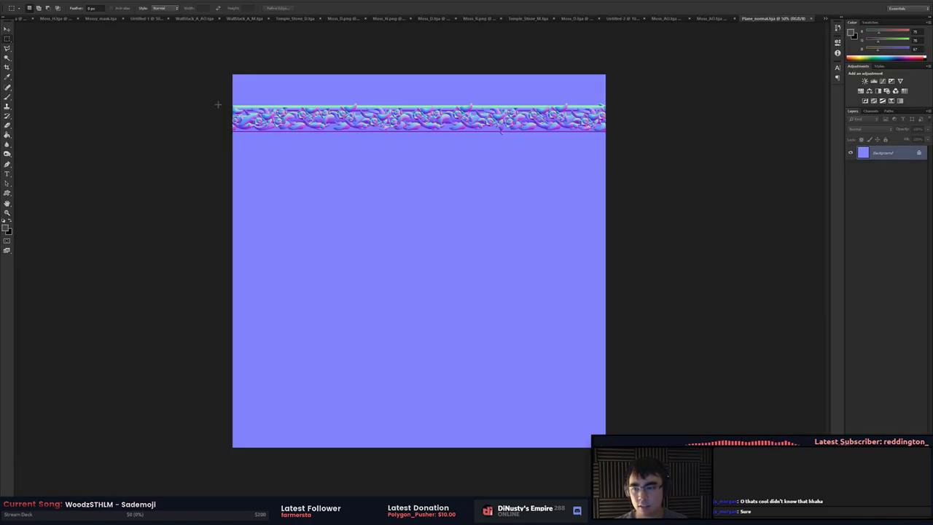
drag(183, 60, 641, 467)
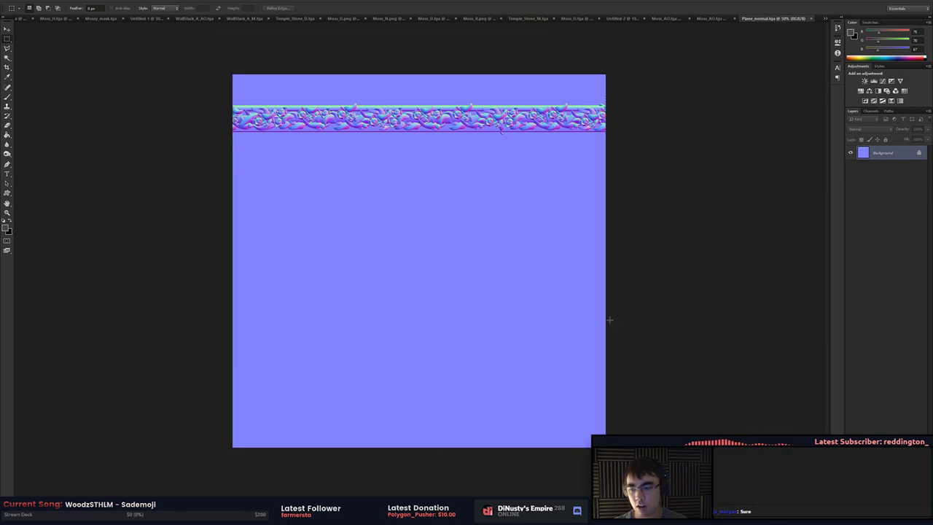
key(ctrl+shift+s)
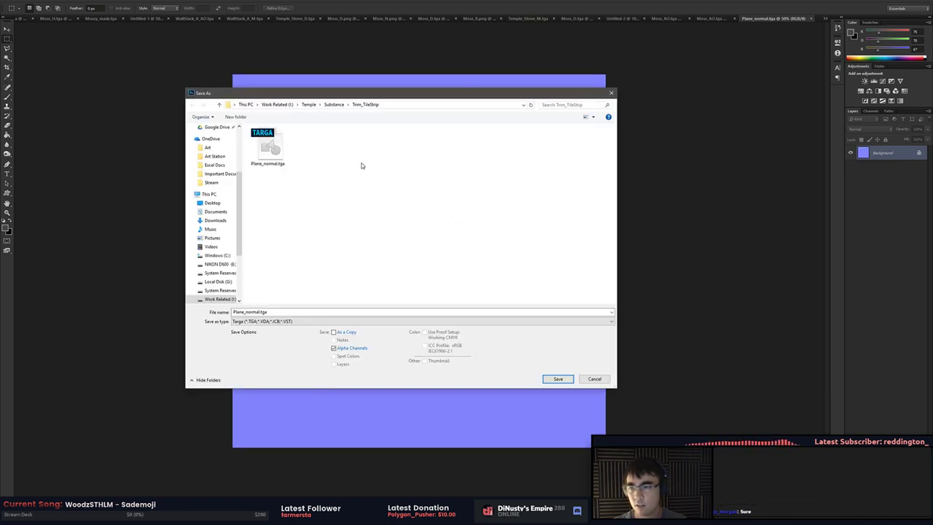
double_click(277, 165)
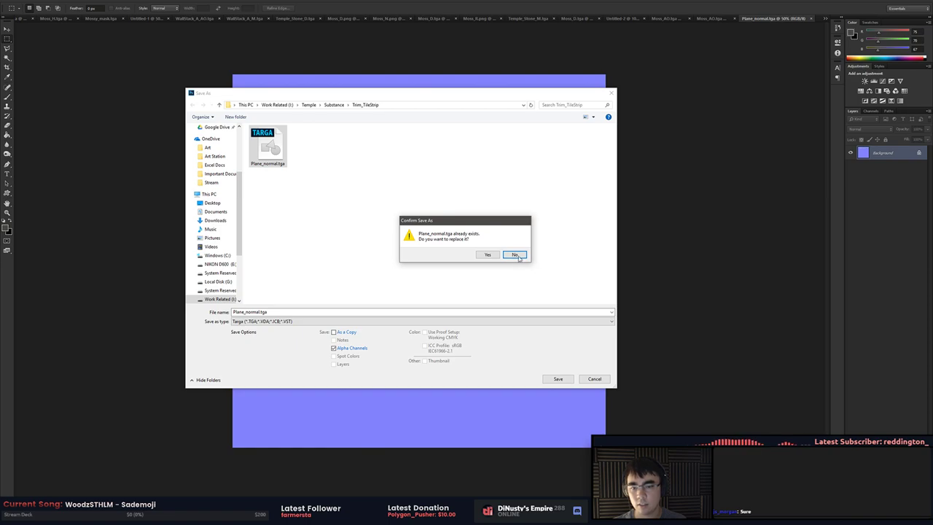
key(Escape)
click(275, 163)
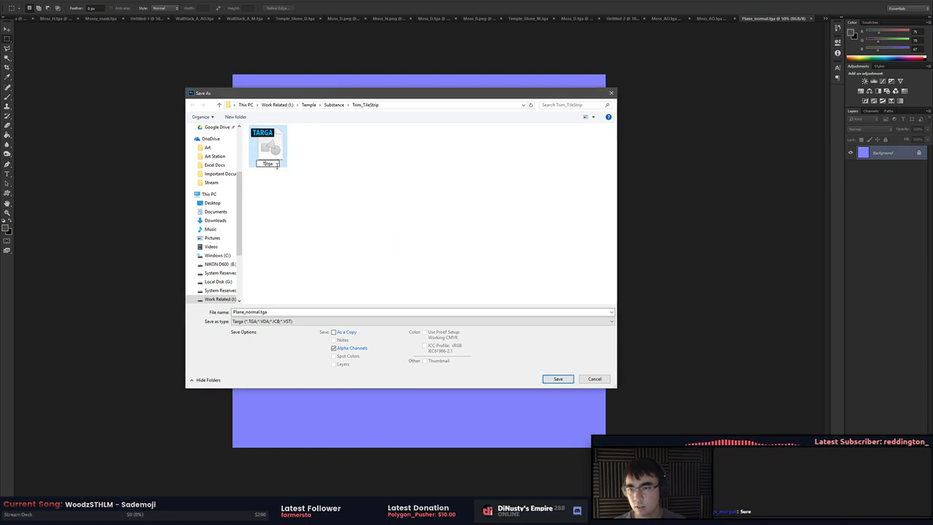
text(Trim_Tile)
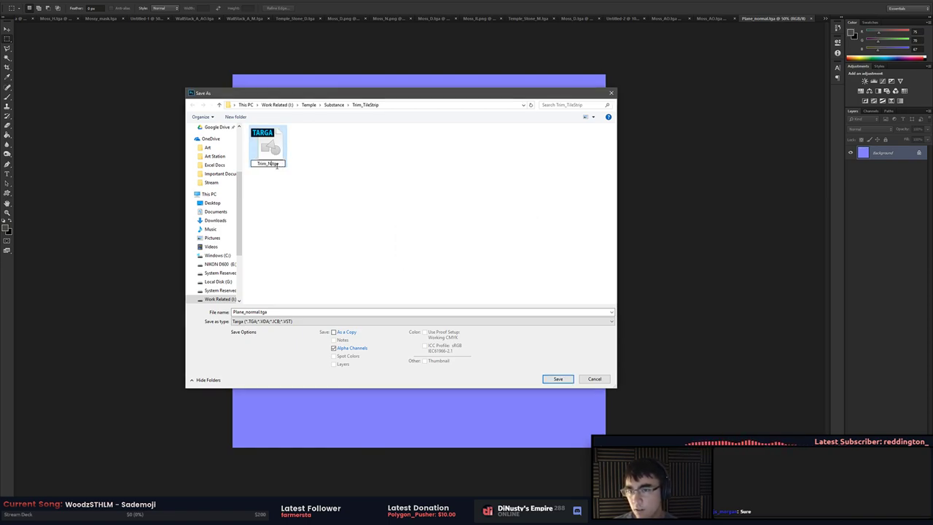
text(Strip)
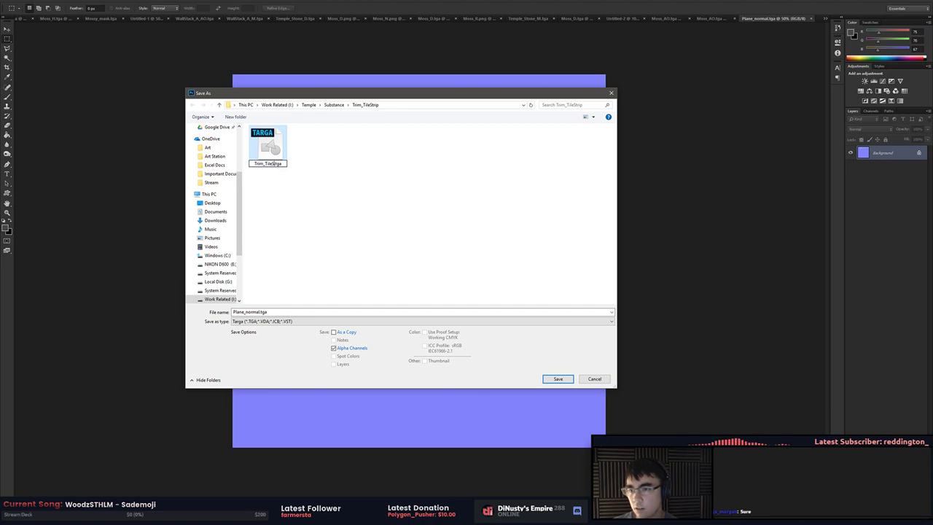
text(_N)
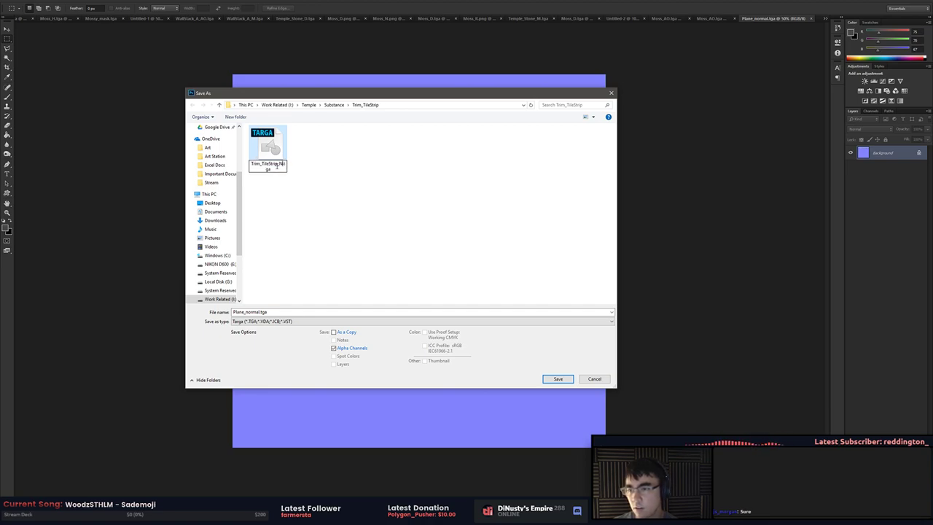
key(Return)
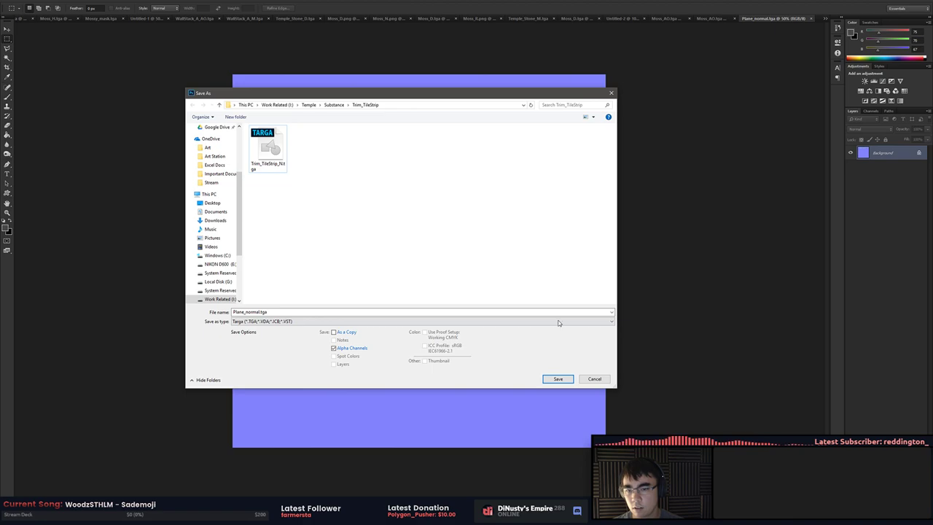
click(599, 380)
Switch to Substance Painter, collapse the Updated Temple layer folder while inspecting the mossy stone model, and return to Photoshop
key(alt+Tab)
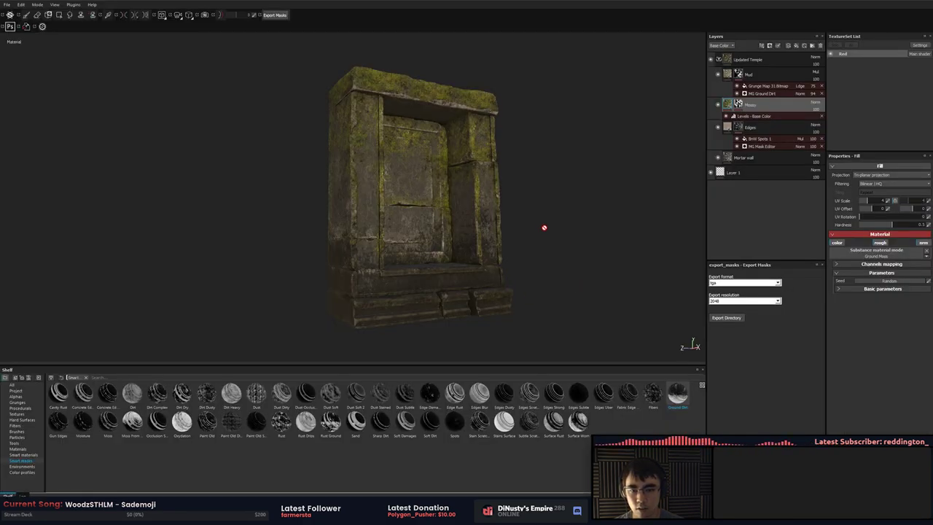
alt+drag(544, 227, 610, 166)
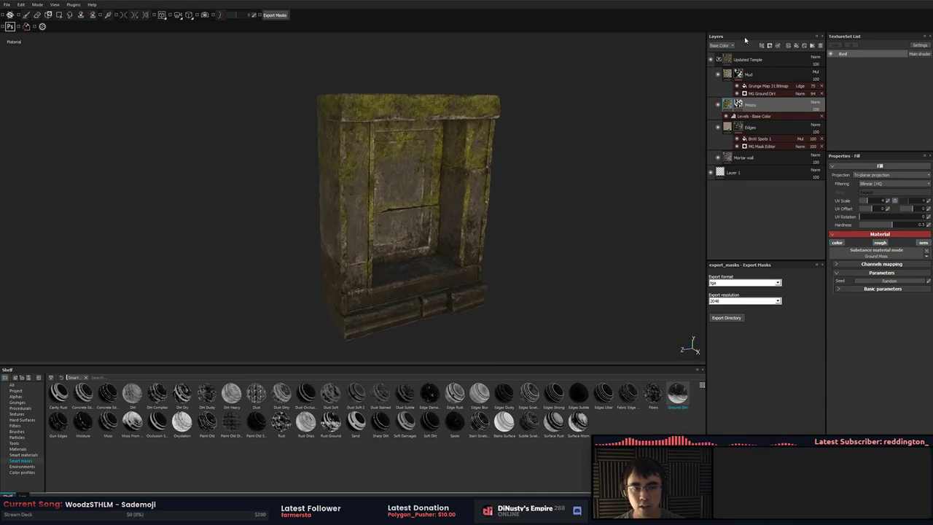
alt+drag(605, 157, 566, 150)
click(710, 60)
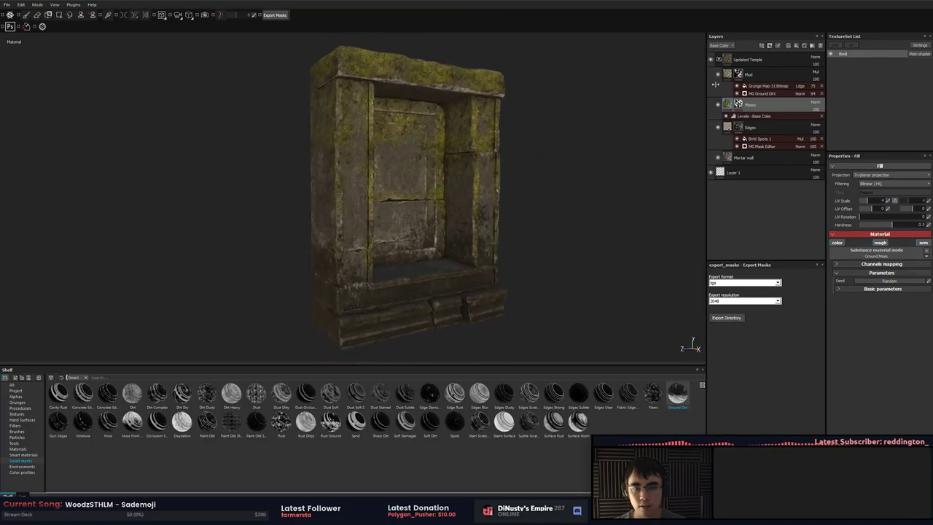
click(719, 60)
alt+drag(622, 156, 625, 167)
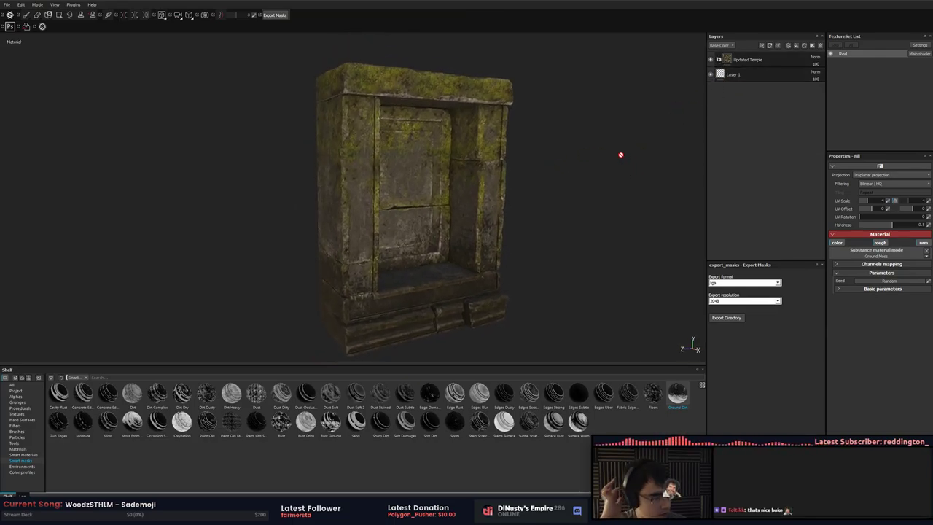
mouse_move(591, 179)
alt+mouse_down()
mouse_move(592, 165)
mouse_move(589, 189)
alt+mouse_up()
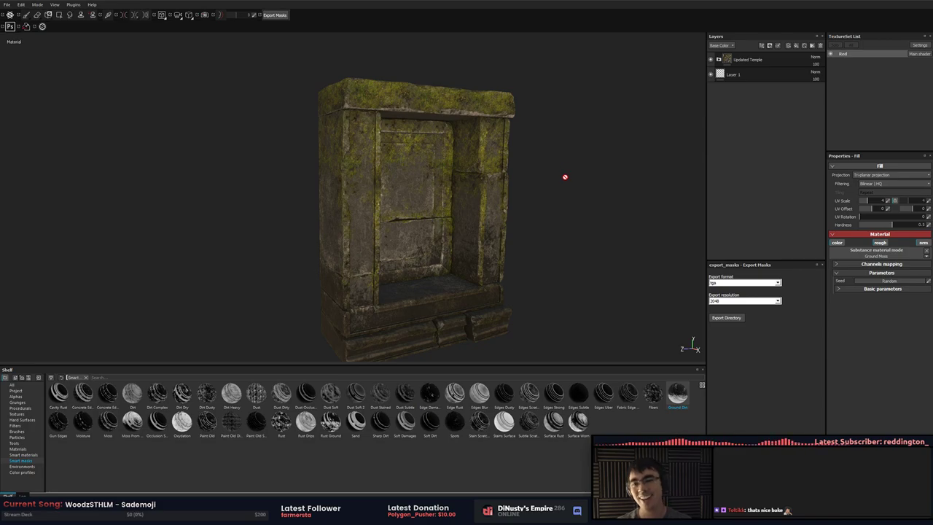
key(alt+Tab)
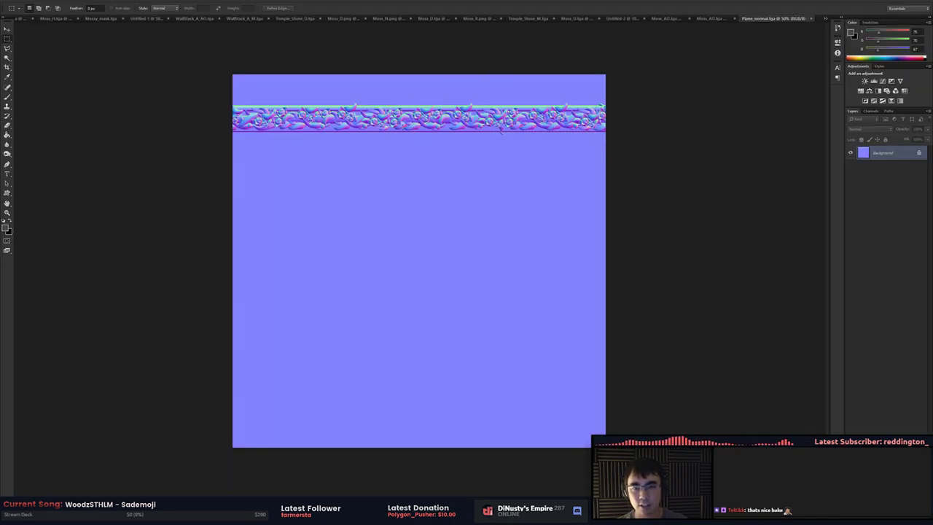
Inspect the baked ornament strip up close and view only the green channel of Plane_normal.tga
alt+scroll(408, 102, up, 4)
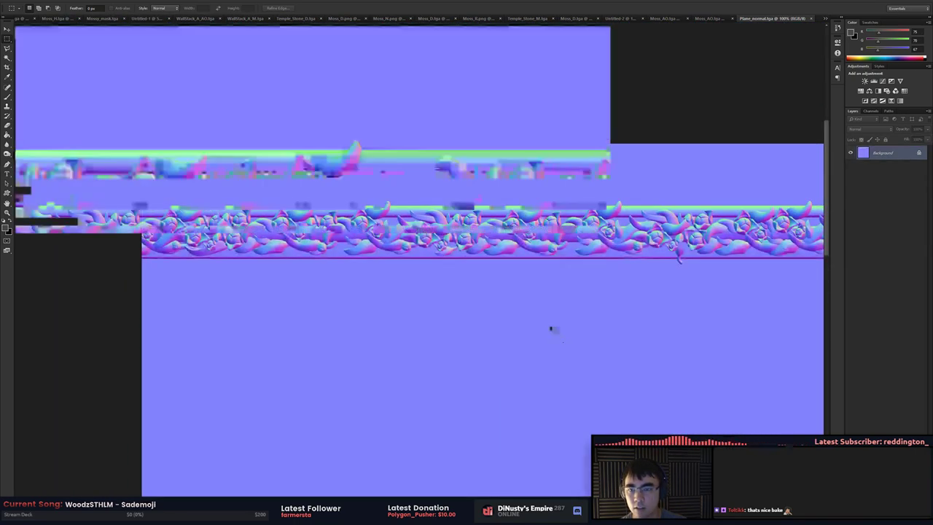
alt+scroll(552, 326, down, 4)
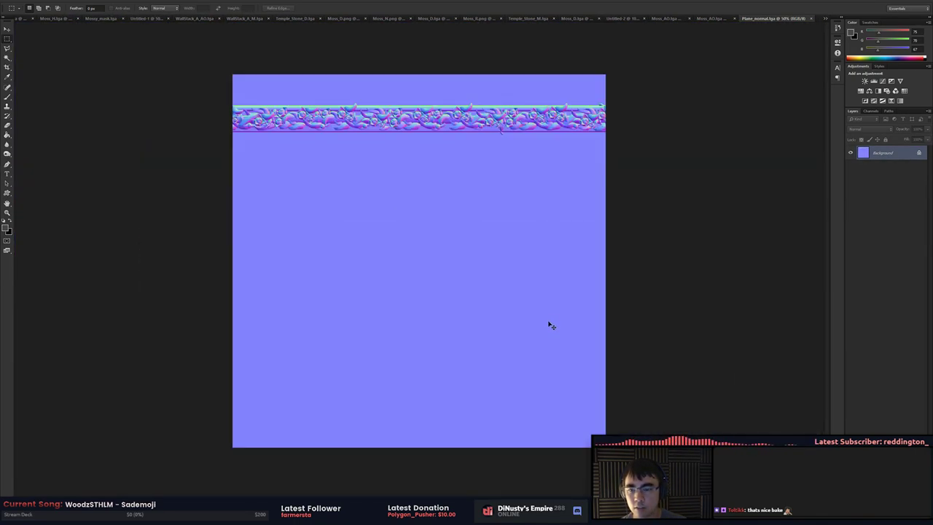
click(868, 111)
click(866, 148)
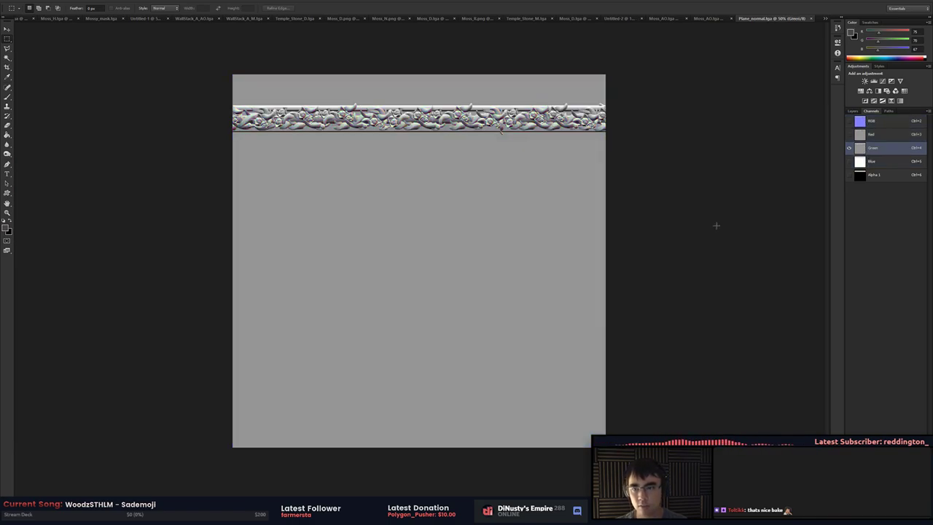
Switch to Unity and look over the two mossy wall models in the Gym_Test scene
key(alt+Tab)
click(671, 296)
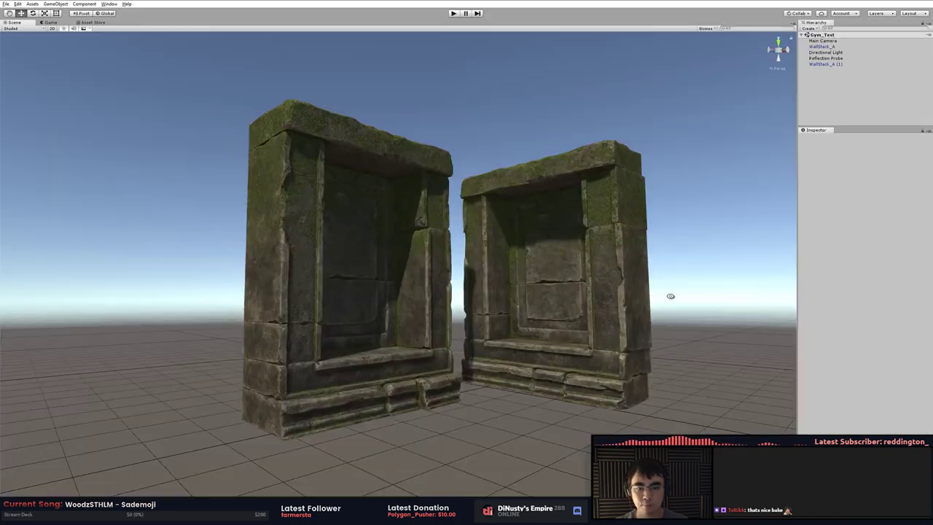
alt+drag(664, 159, 654, 227)
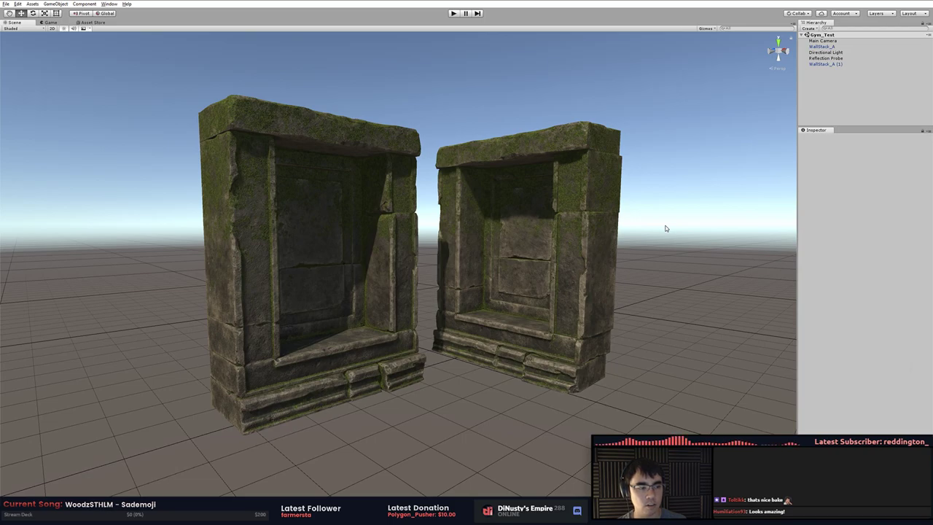
alt+drag(669, 201, 670, 203)
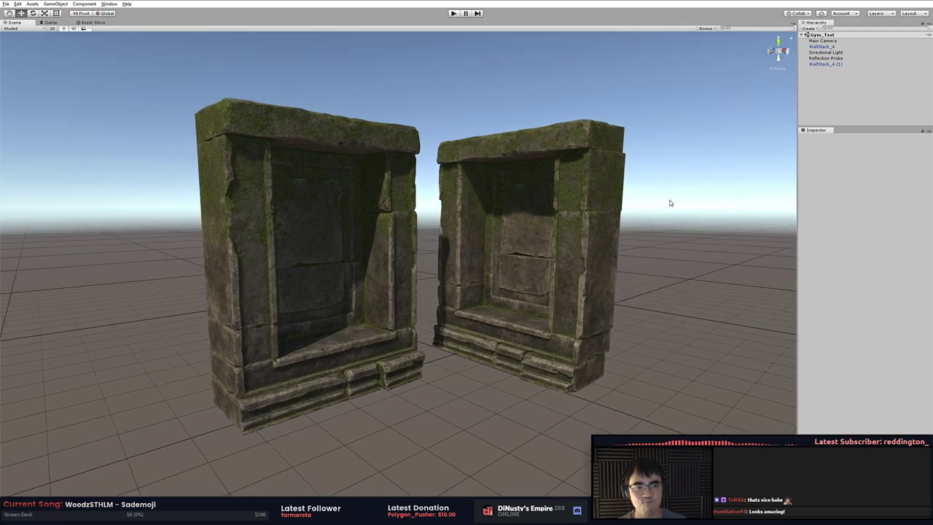
Select the WallStack_A model, bring the Project window over the scene and browse the Shaders folder
click(527, 208)
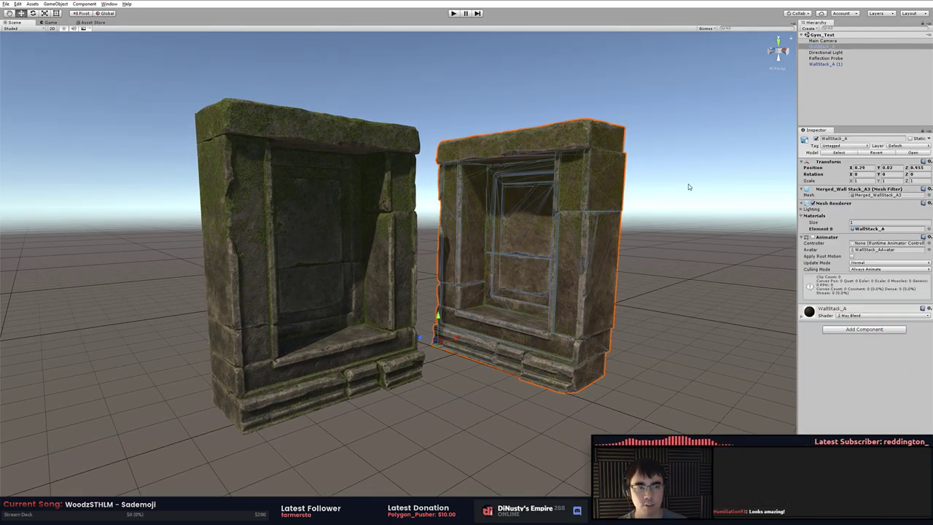
drag(932, 143, 718, 295)
click(740, 228)
click(609, 262)
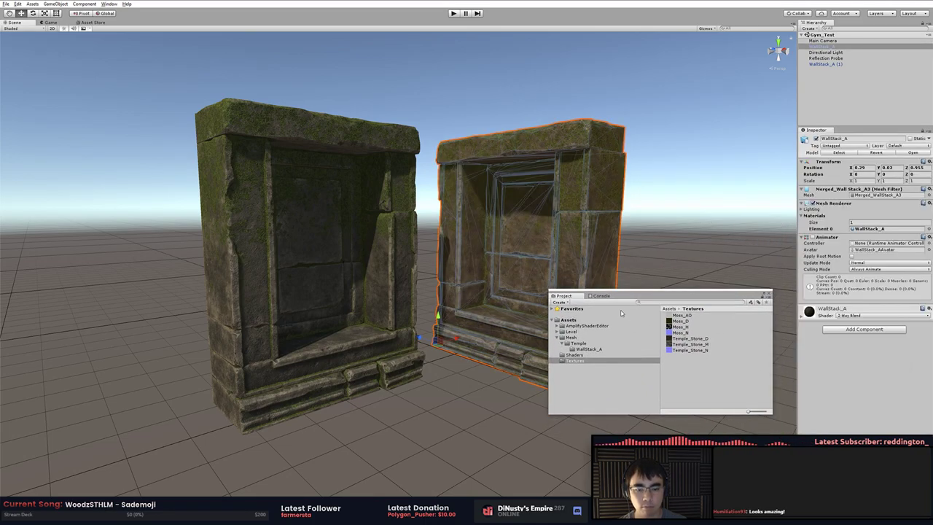
click(574, 355)
click(688, 334)
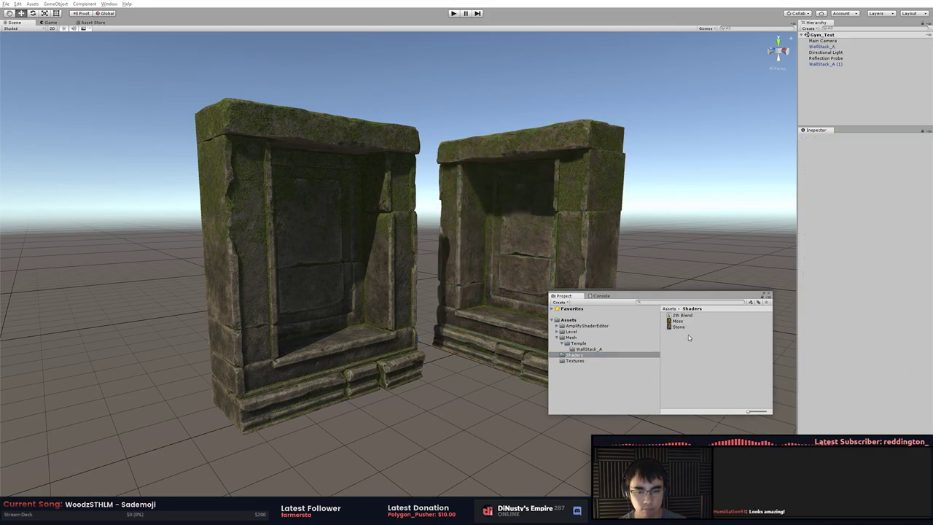
click(684, 317)
Locate the WallStack_A material from the wall model's renderer, open its 2 Way Blend shader graph and move the graph window higher
click(605, 255)
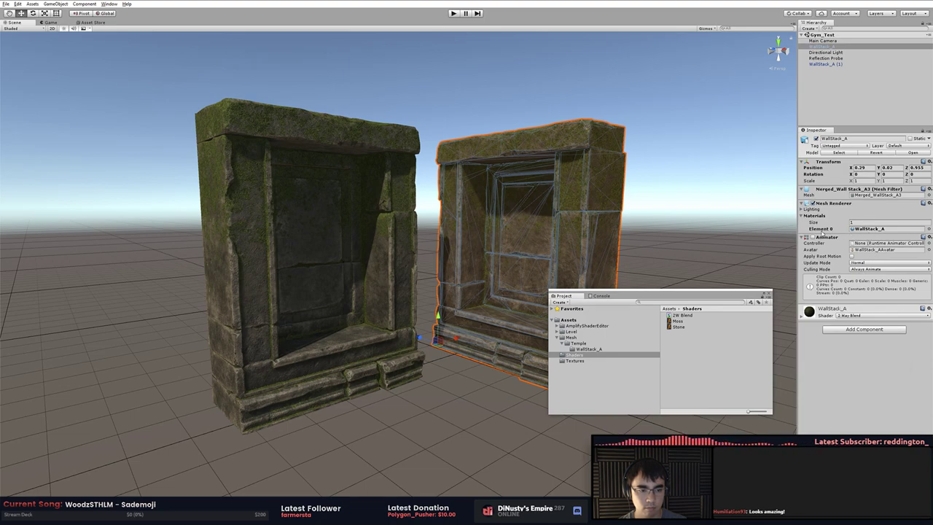
click(802, 216)
click(802, 216)
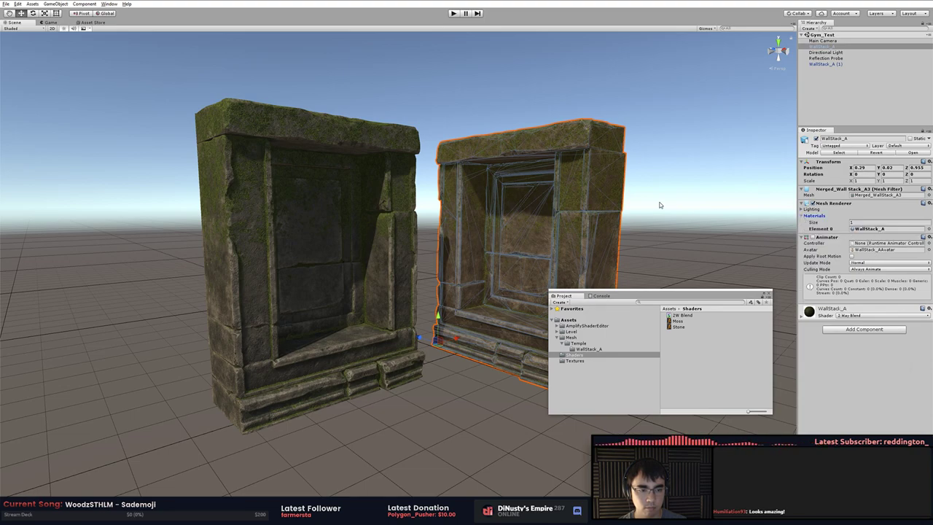
click(885, 231)
click(696, 322)
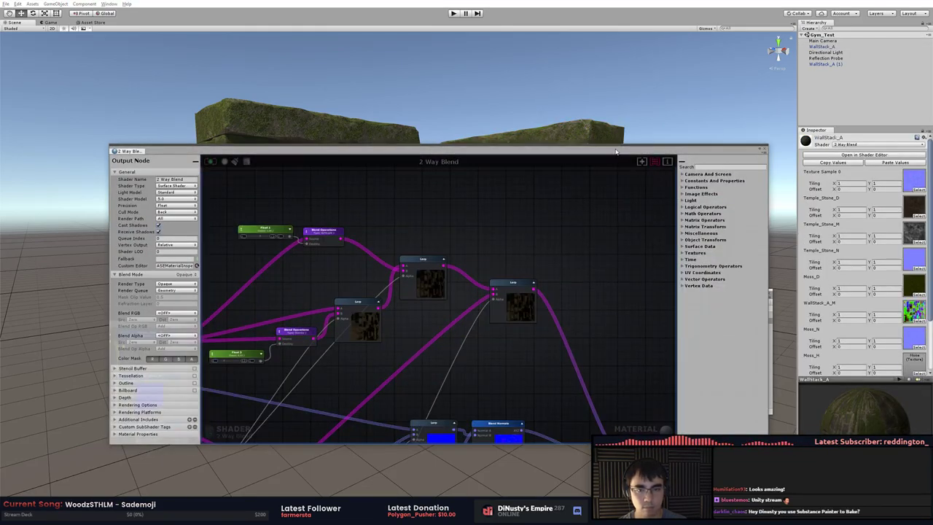
drag(616, 152, 608, 106)
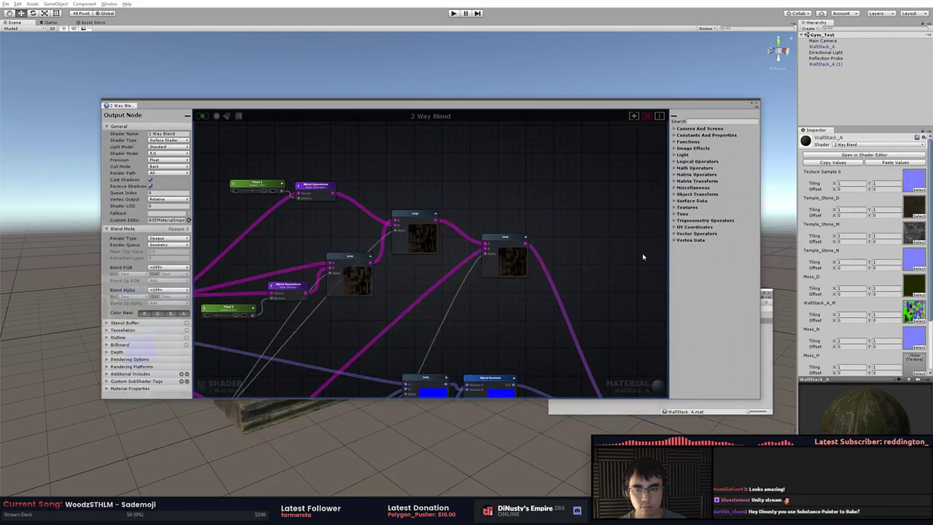
Examine the overall 2 Way Blend graph, tracing the temple stone and moss texture groups
middle_drag(578, 204, 602, 150)
scroll(540, 230, down, 5)
middle_drag(487, 249, 503, 185)
scroll(427, 225, up, 5)
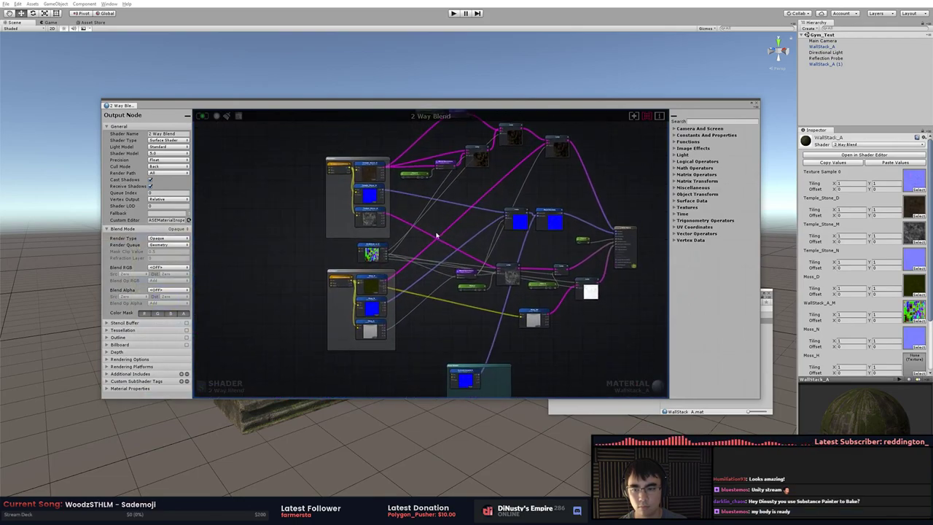
drag(339, 153, 466, 306)
click(510, 306)
middle_drag(509, 235, 508, 165)
drag(329, 281, 467, 398)
click(515, 369)
middle_drag(515, 368, 413, 345)
scroll(436, 287, down, 1)
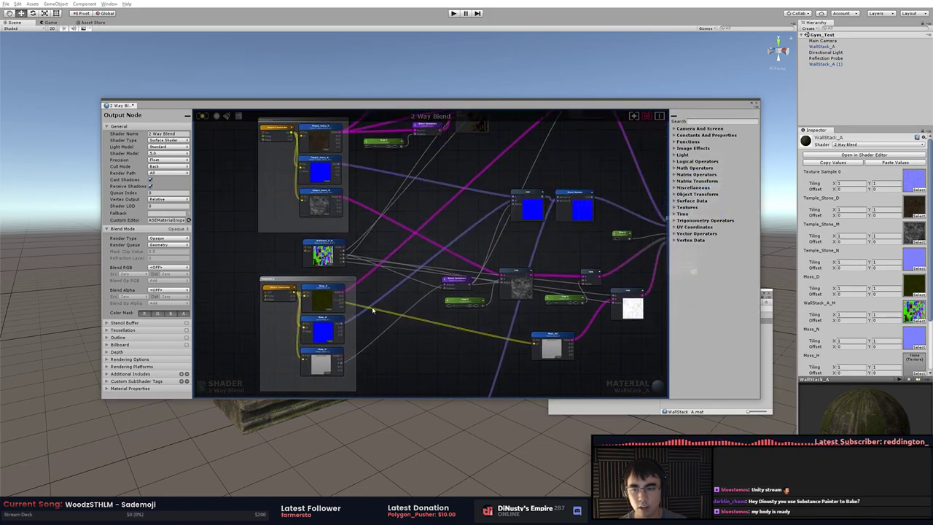
Examine how the WallStack_A_M mask's channels feed the blend nodes of the shader graph
scroll(322, 267, up, 6)
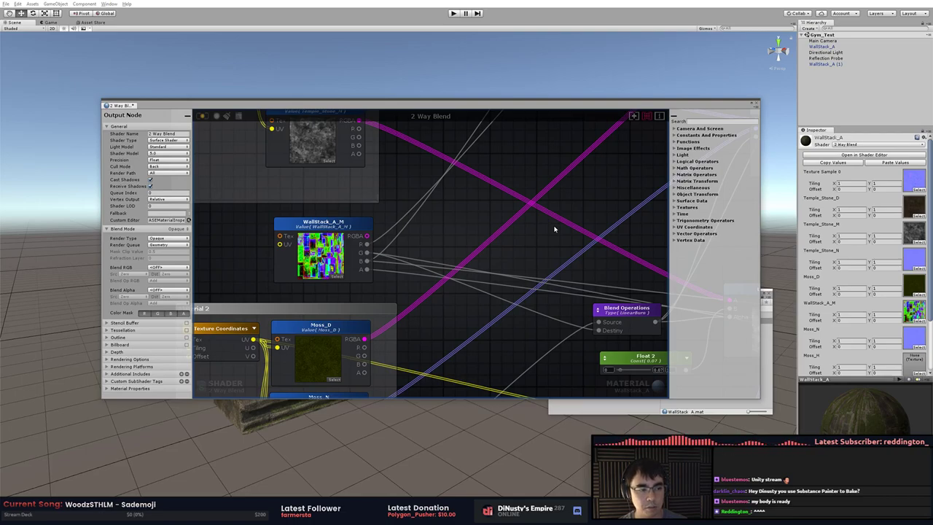
scroll(529, 241, down, 4)
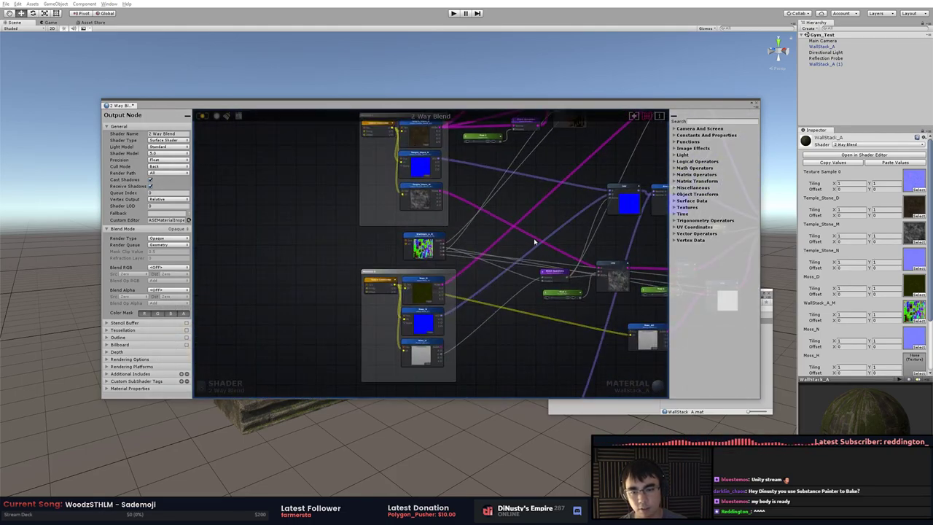
scroll(534, 241, down, 2)
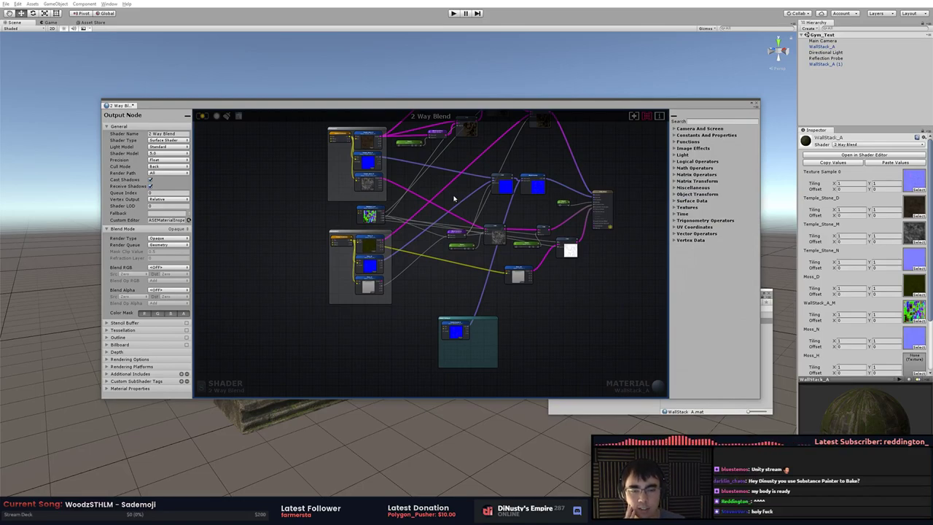
middle_drag(533, 197, 531, 225)
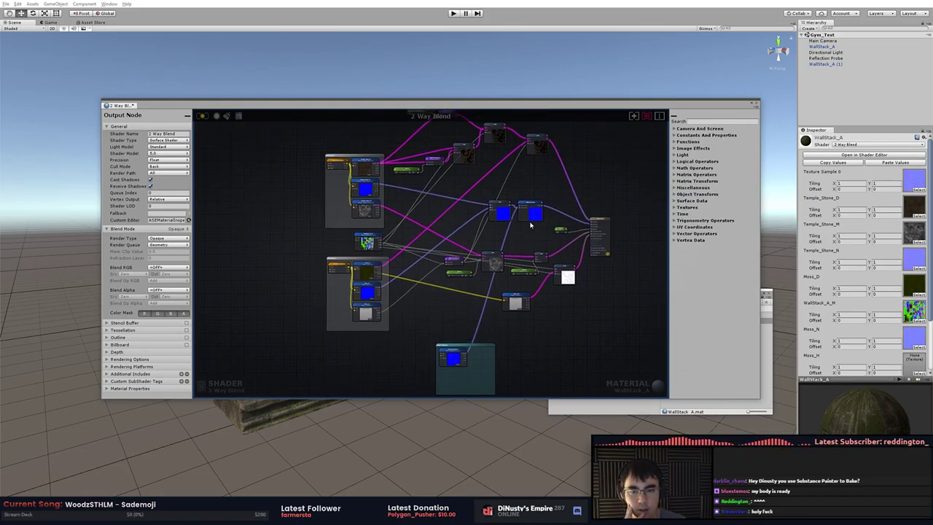
scroll(621, 201, up, 5)
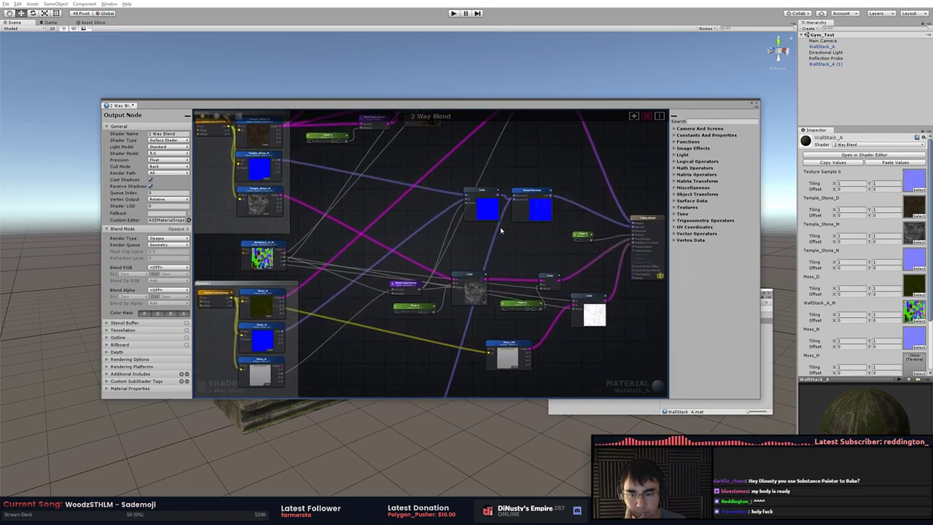
Tidy the smoothness branch by moving its Lerp and Blend Operations nodes up, Float 2 above them and Float 4 slightly aside
middle_drag(574, 257, 556, 260)
drag(454, 279, 473, 254)
drag(391, 288, 390, 269)
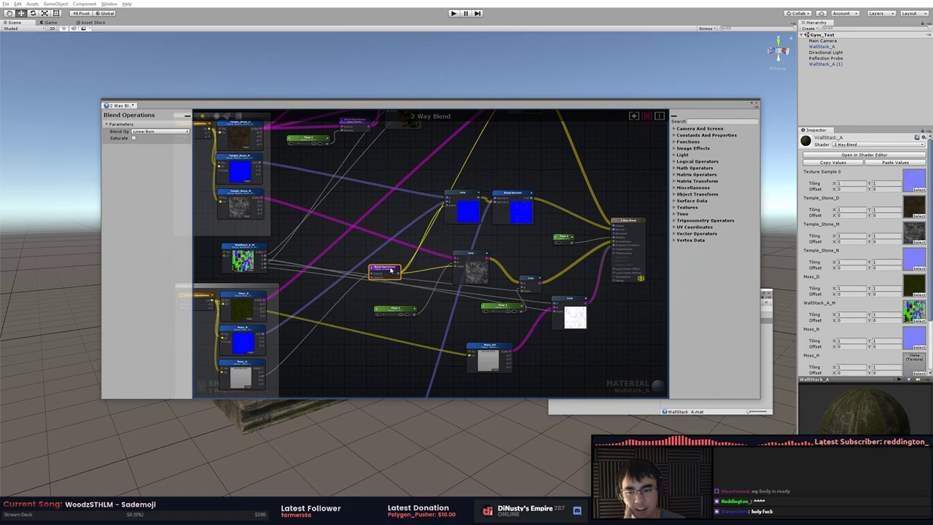
drag(401, 310, 386, 253)
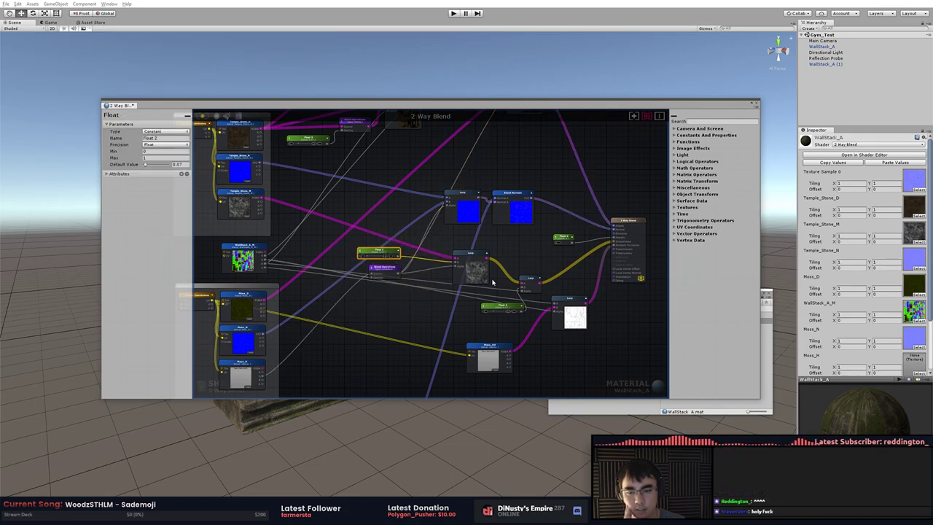
scroll(497, 287, up, 2)
drag(498, 304, 482, 306)
click(508, 332)
middle_drag(535, 297, 533, 298)
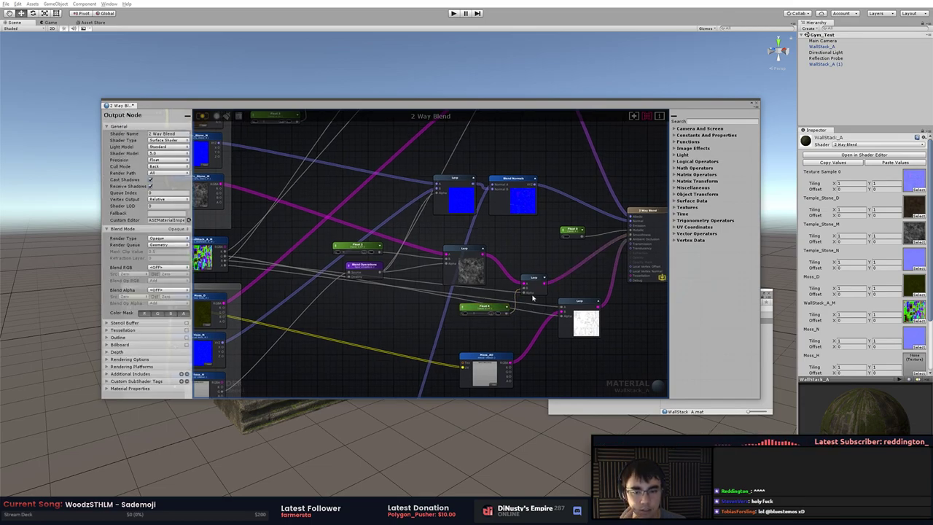
middle_drag(401, 339, 432, 321)
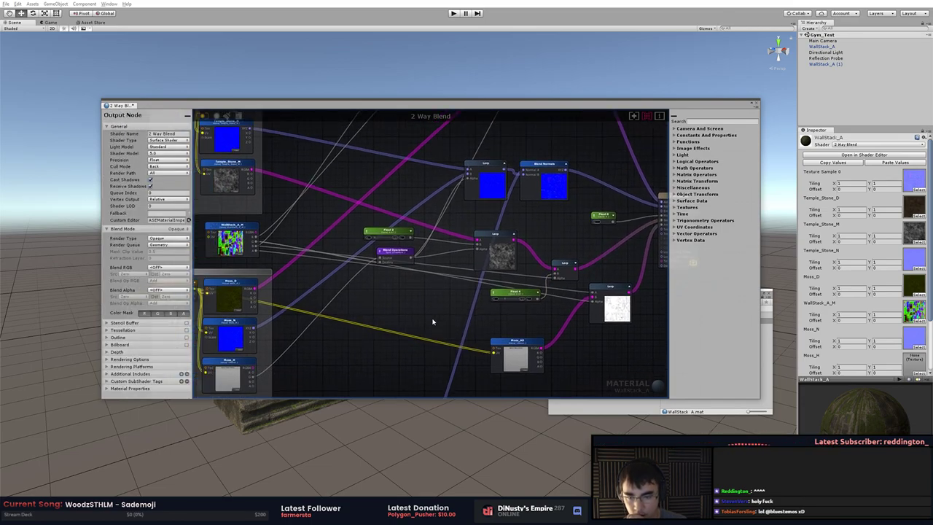
Switch to Spotify, skip to the following song and return to the shader graph
click(325, 515)
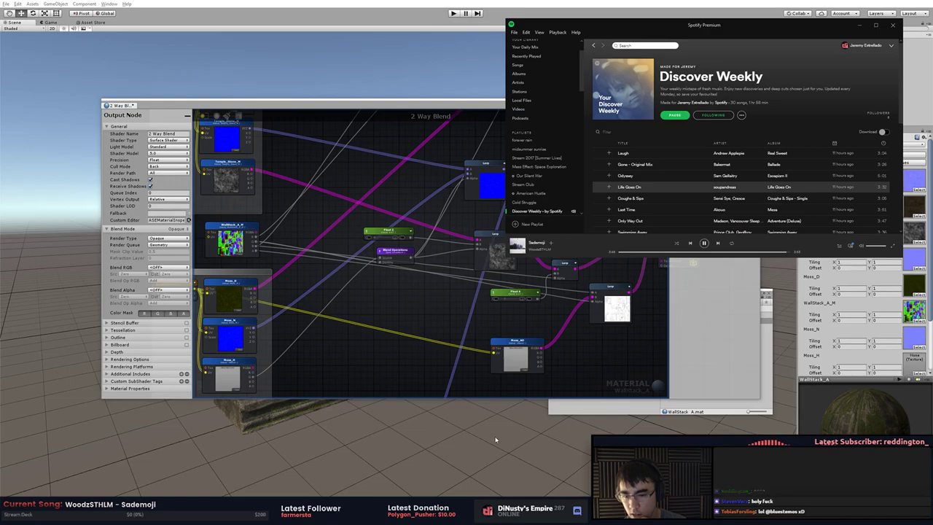
click(718, 243)
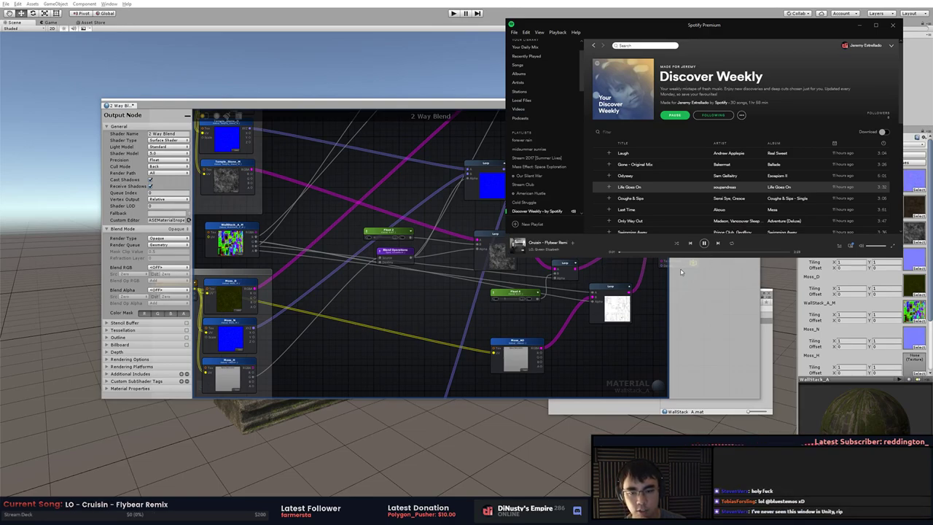
click(420, 345)
Move the normal map Lerp node and its Blend Normals node higher in the graph
middle_drag(431, 317, 371, 360)
middle_drag(484, 259, 560, 337)
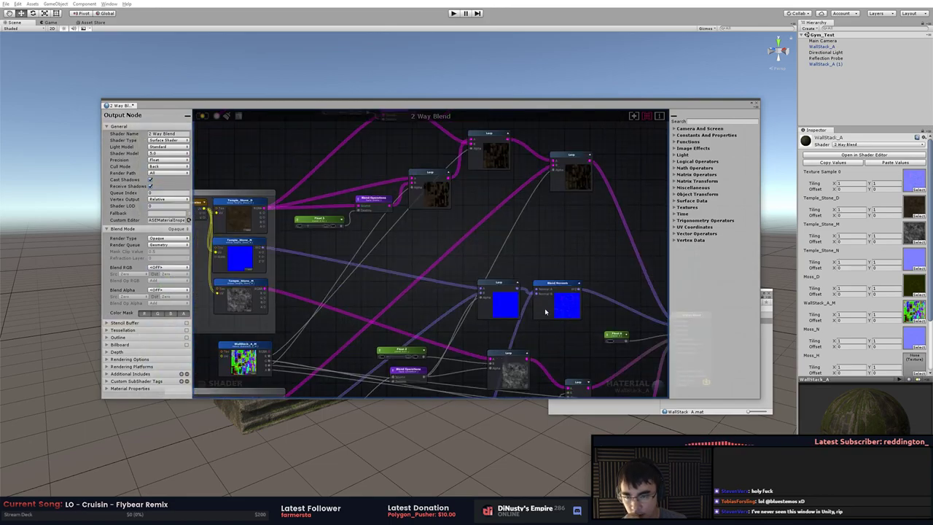
drag(516, 299, 504, 257)
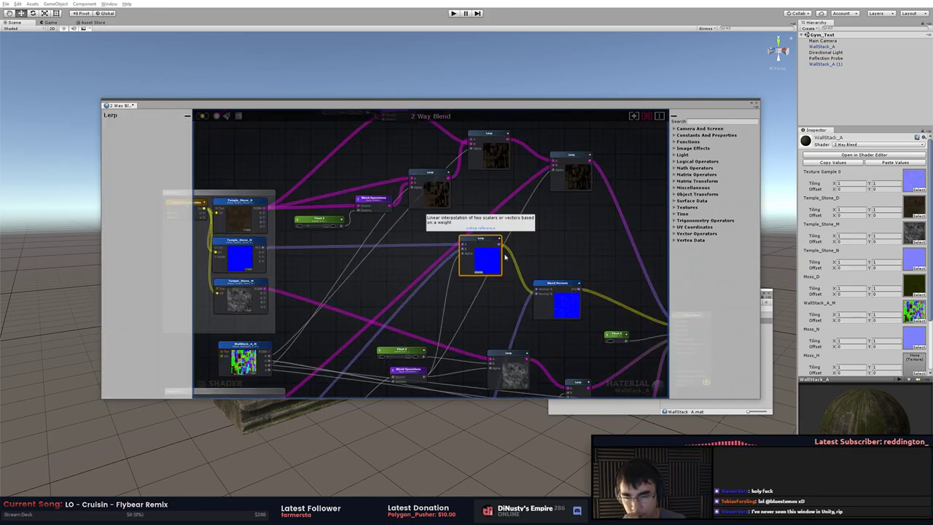
drag(567, 305, 562, 266)
middle_drag(563, 267, 523, 239)
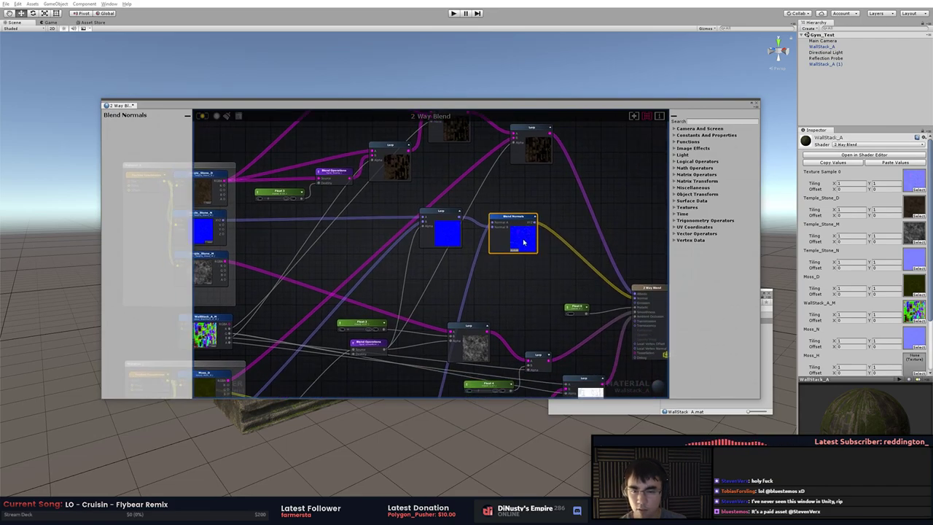
Duplicate the Blend Normals node and place the copy just below the original
key(ctrl+d)
drag(552, 272, 545, 293)
click(472, 299)
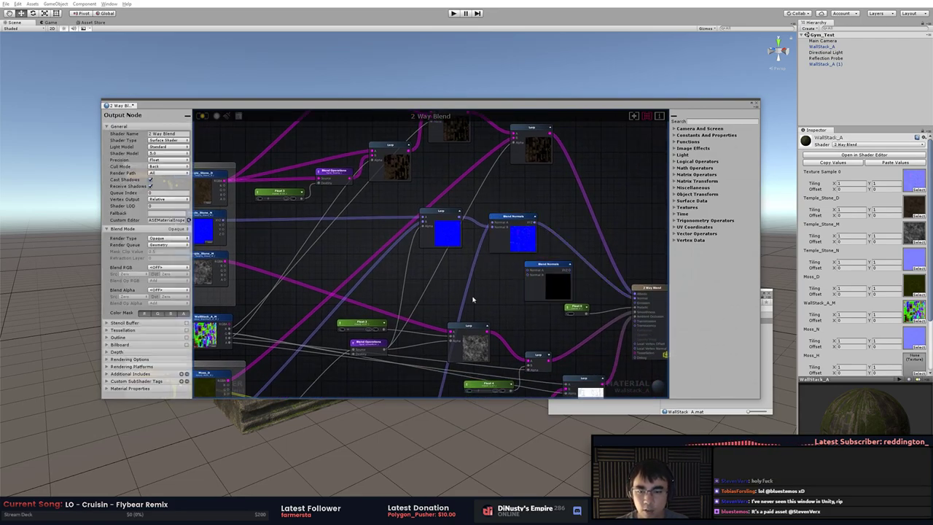
Move the Project window out of the way and shift the original Blend Normals node farther from the Lerp
click(770, 357)
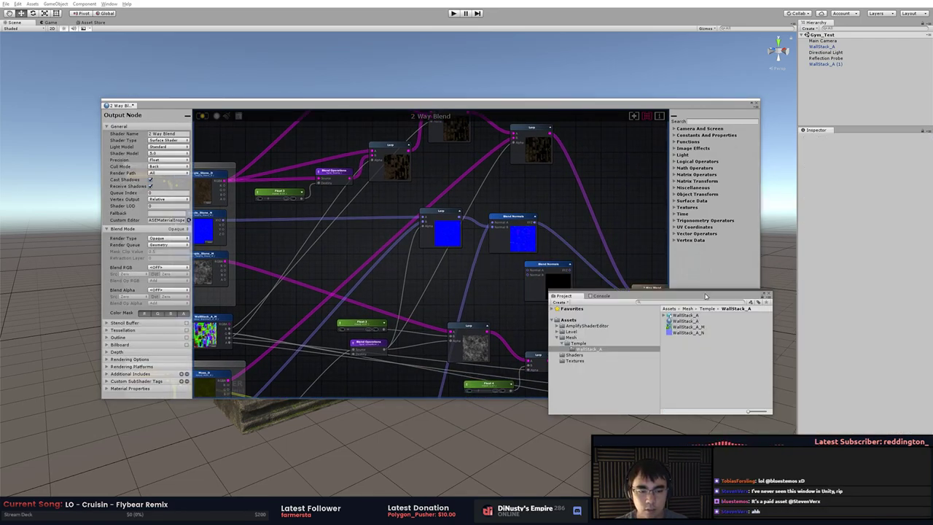
drag(705, 295, 356, 304)
click(515, 218)
drag(516, 217, 528, 211)
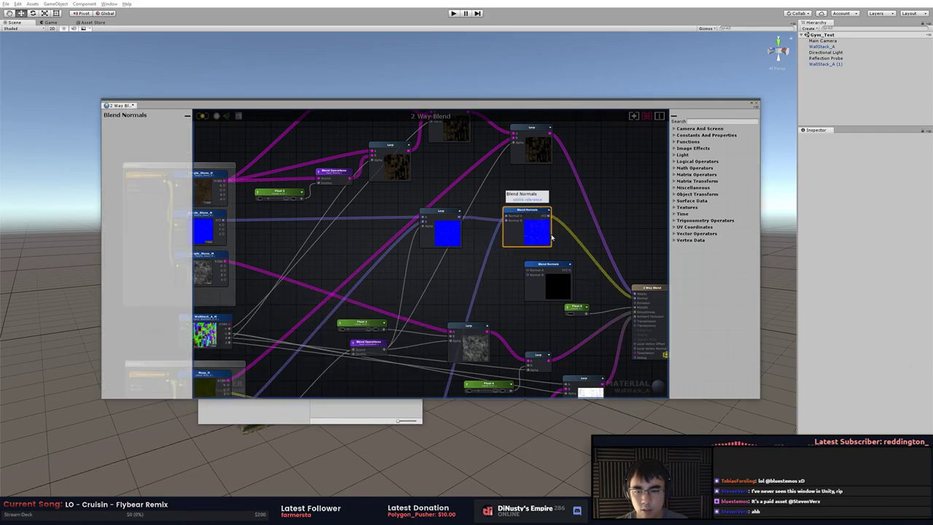
Connect the original Blend Normals output to Normal A of the duplicate and move the duplicate beneath the connection
scroll(537, 238, up, 3)
scroll(532, 232, down, 2)
middle_drag(536, 246, 537, 231)
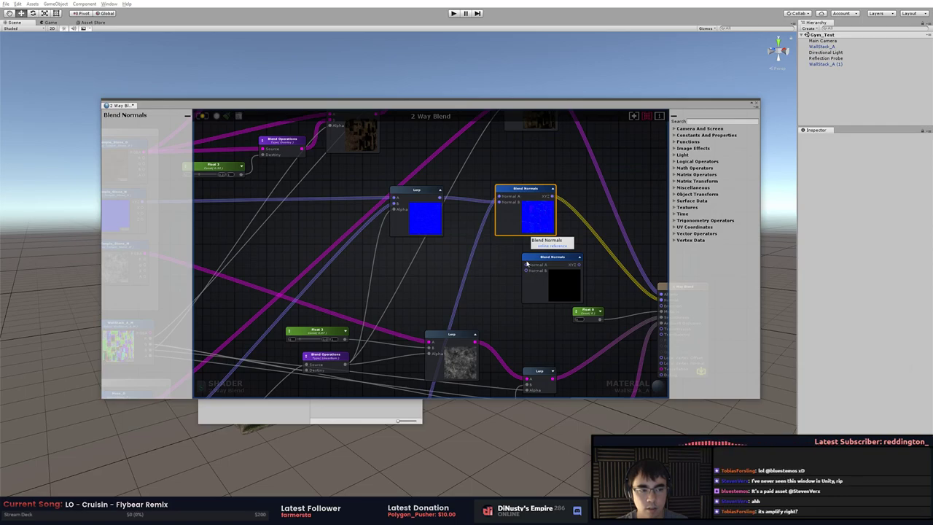
mouse_move(548, 255)
mouse_down()
mouse_move(554, 248)
mouse_move(533, 259)
mouse_up()
drag(565, 282, 580, 280)
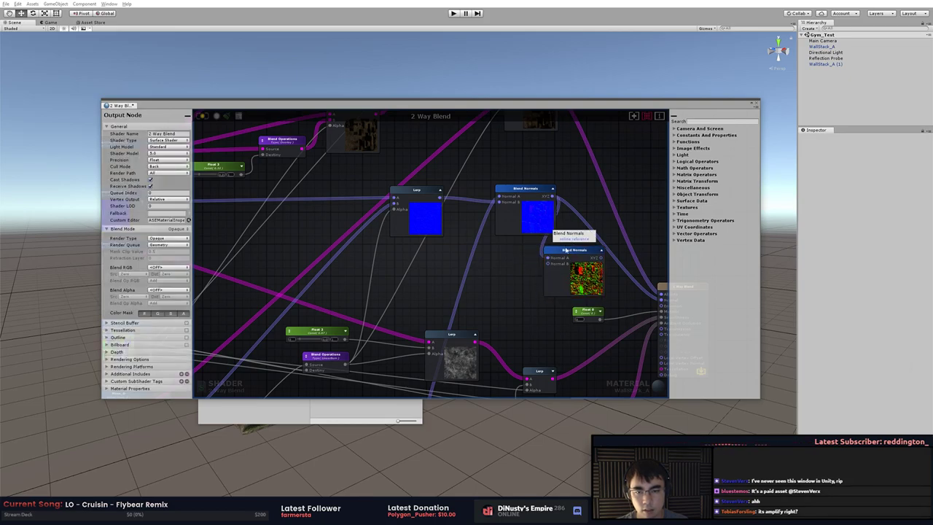
scroll(571, 250, up, 3)
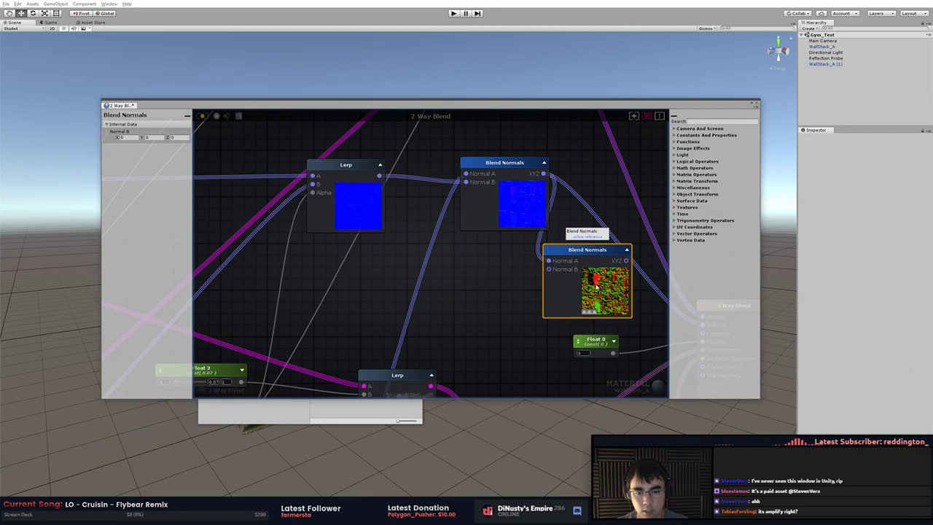
Try to connect the normal Lerp output to Normal B of the duplicated Blend Normals node
scroll(595, 288, down, 4)
scroll(558, 264, up, 3)
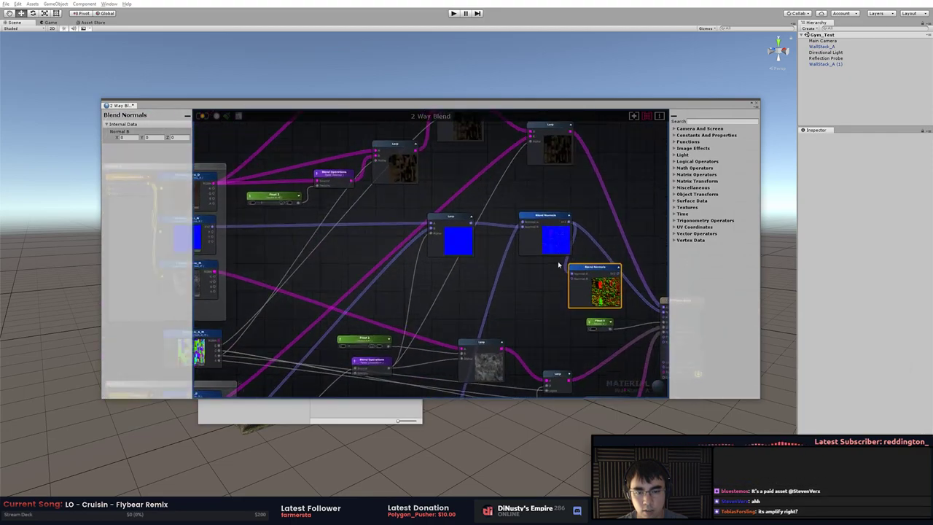
click(552, 242)
middle_drag(538, 302, 525, 293)
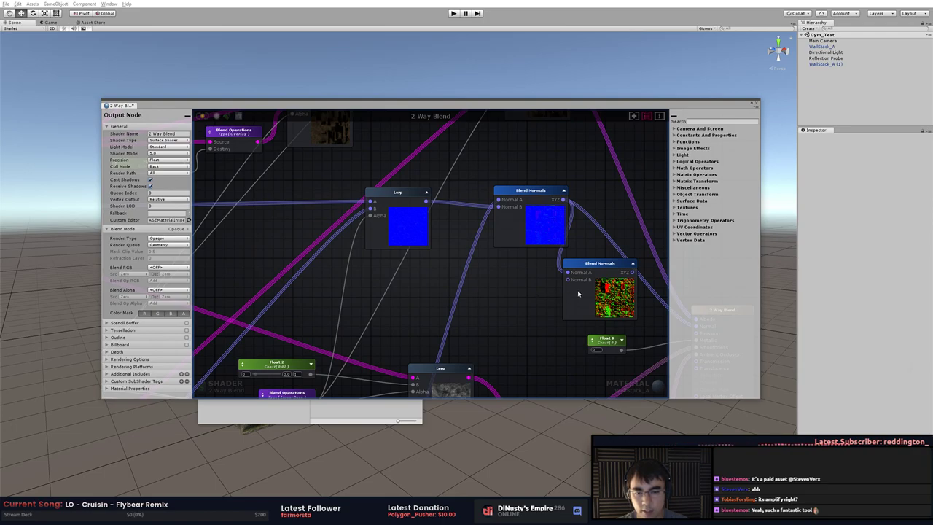
drag(439, 214, 570, 281)
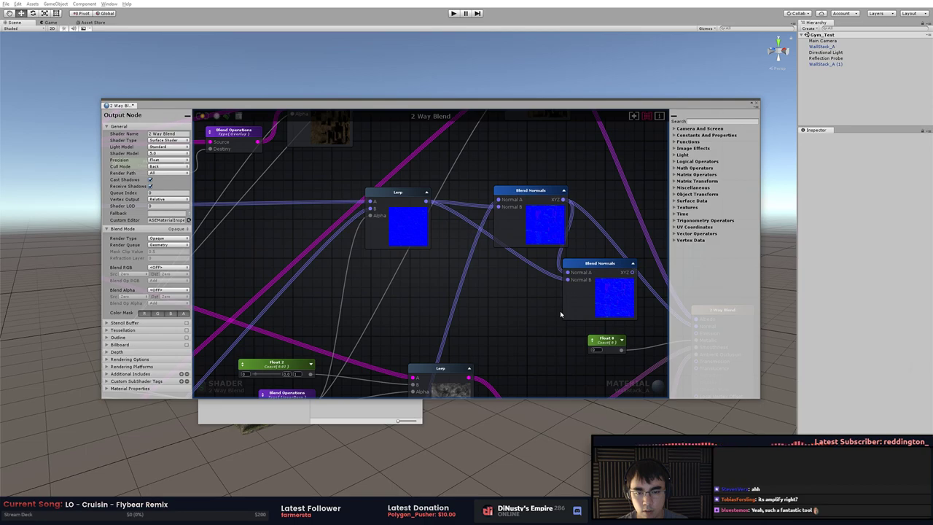
middle_drag(514, 305, 519, 298)
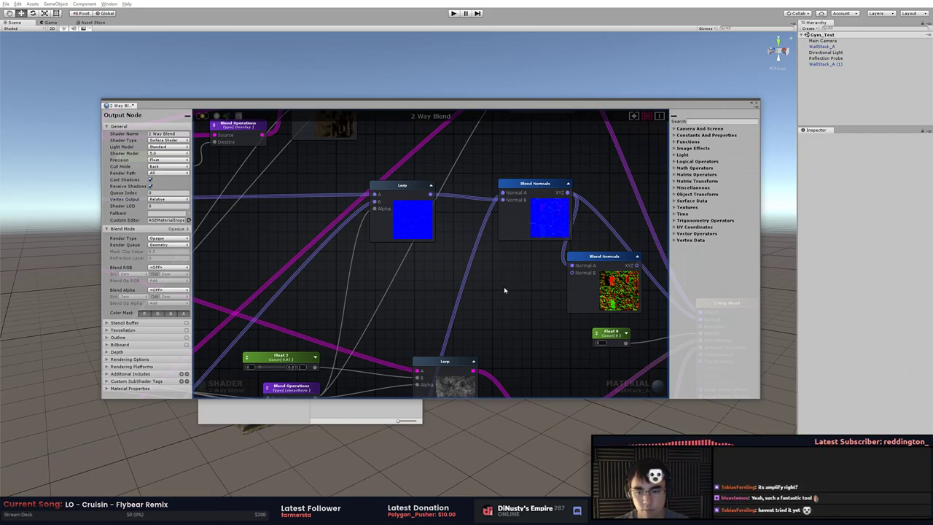
Show the Assets Textures folder in the project, and switch to Photoshop to display the trim normal map in full RGB
click(350, 415)
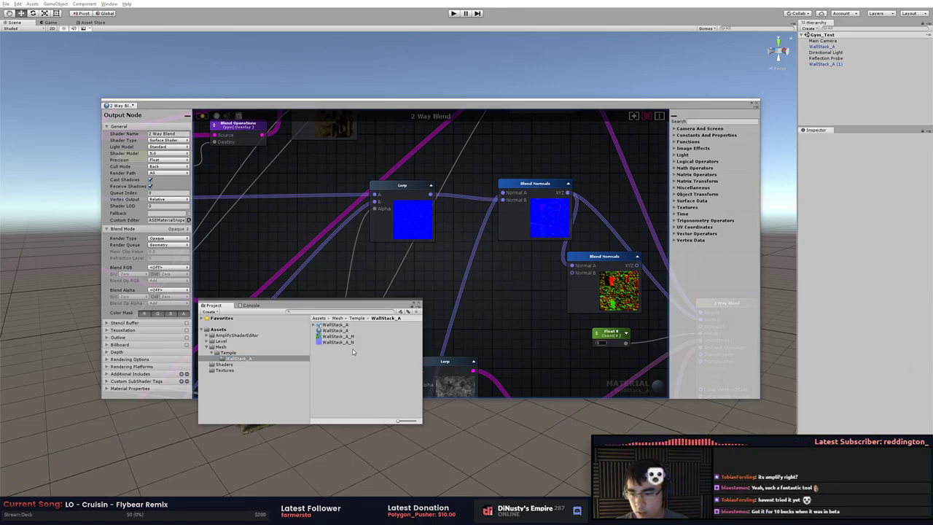
click(229, 371)
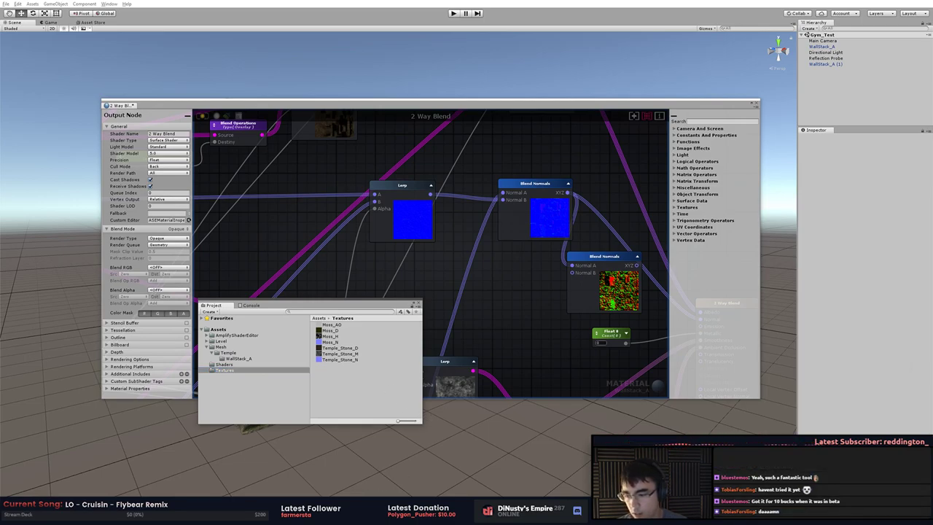
key(alt+Tab)
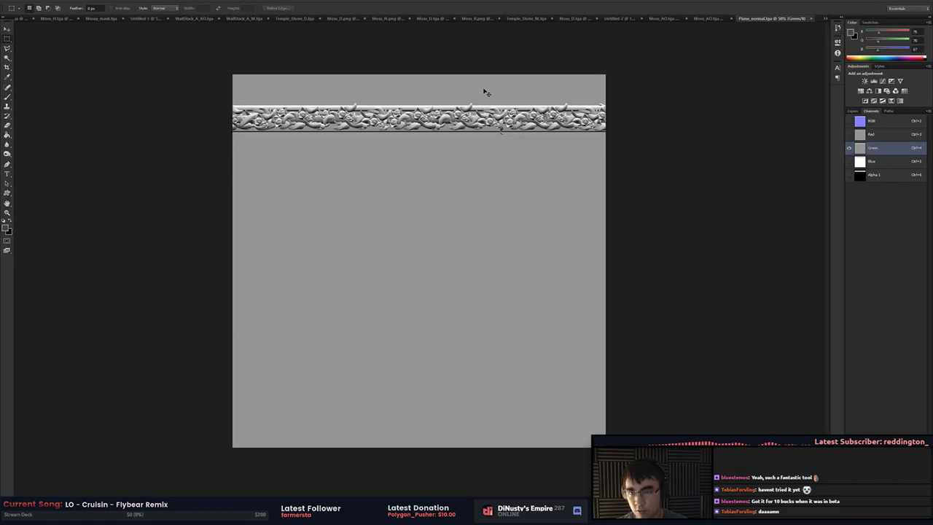
key(ctrl+2)
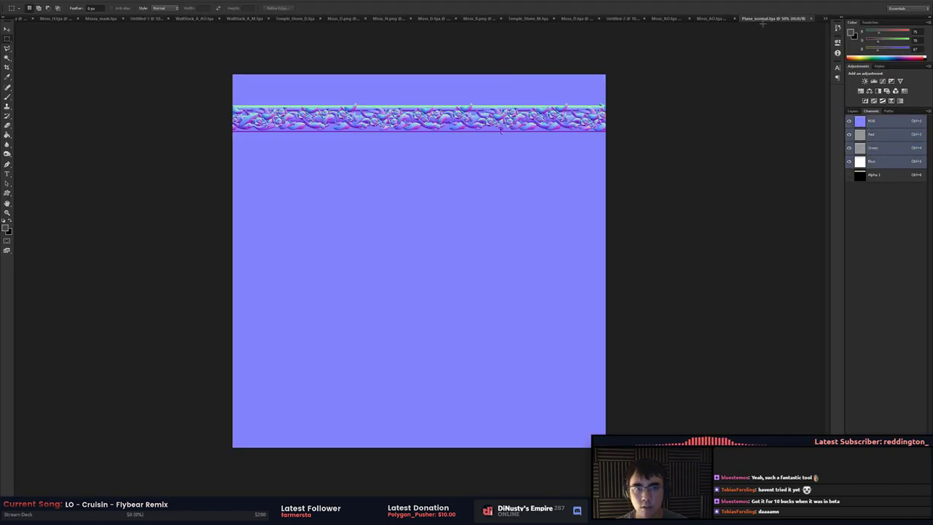
Open the Substance folder's Trim_TileStrip subfolder in its own Explorer window through the Save As dialog, and cancel the save
key(shift+ctrl+s)
click(267, 141)
click(335, 105)
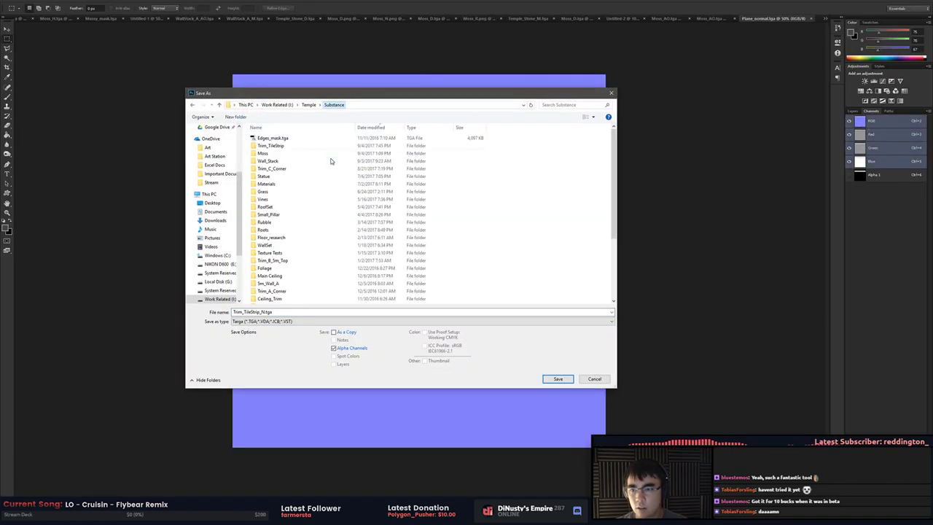
right_click(291, 149)
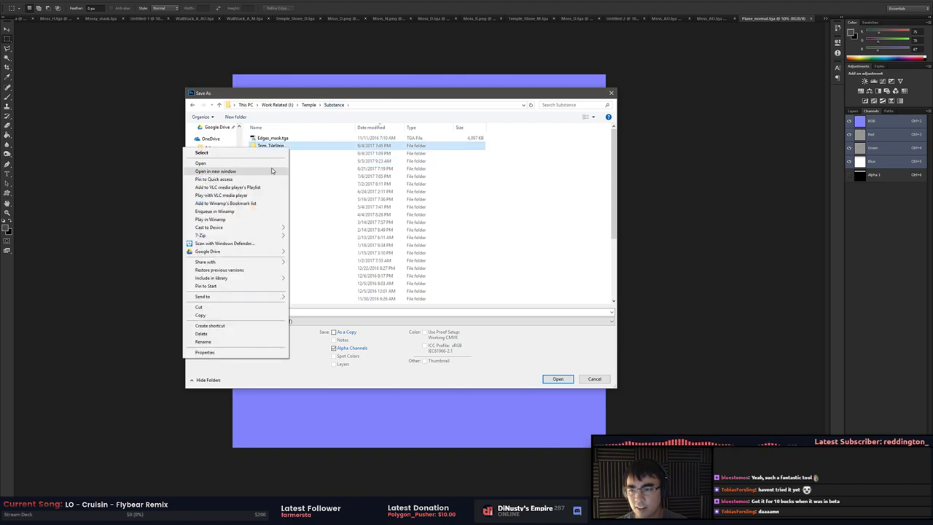
click(277, 169)
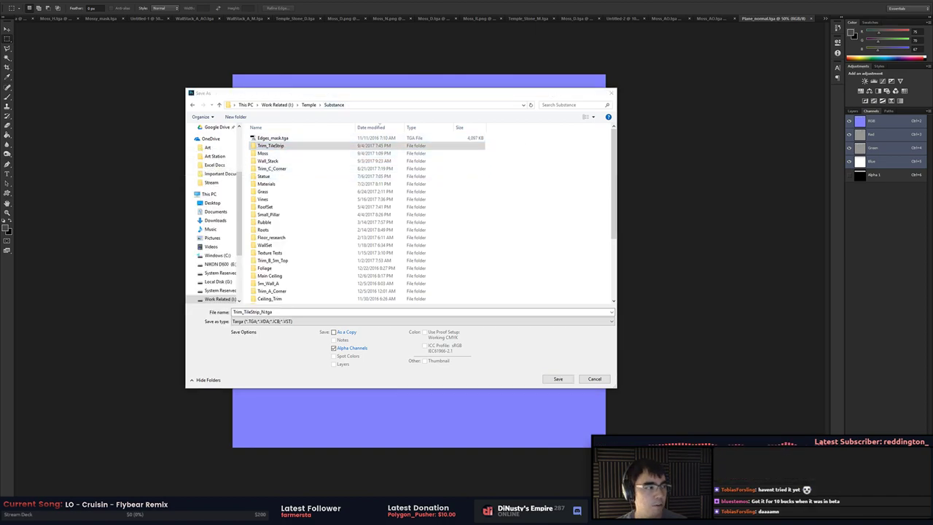
drag(637, 104, 496, 128)
click(523, 93)
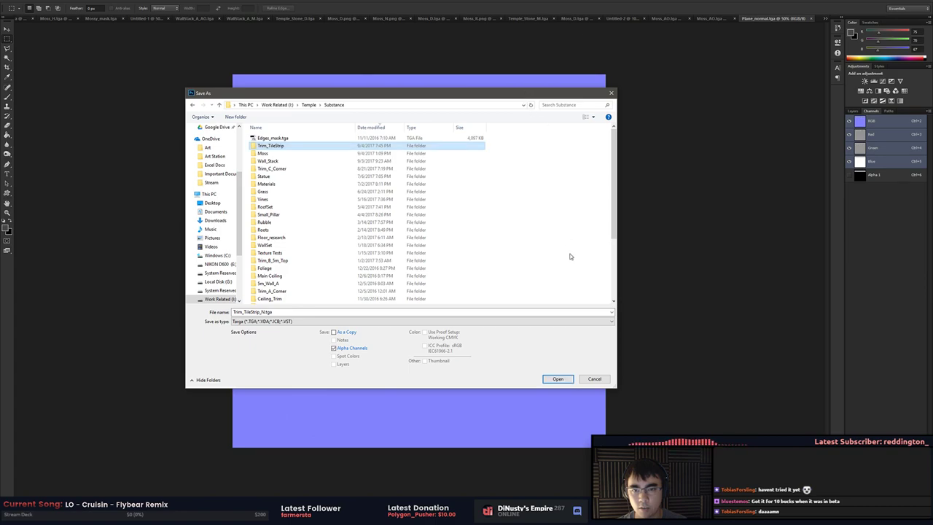
click(592, 379)
Import Trim_TileStrip_N.tga into Unity's Textures folder and add it to the graph as a texture sample near the duplicated Blend Normals node
key(alt+Tab)
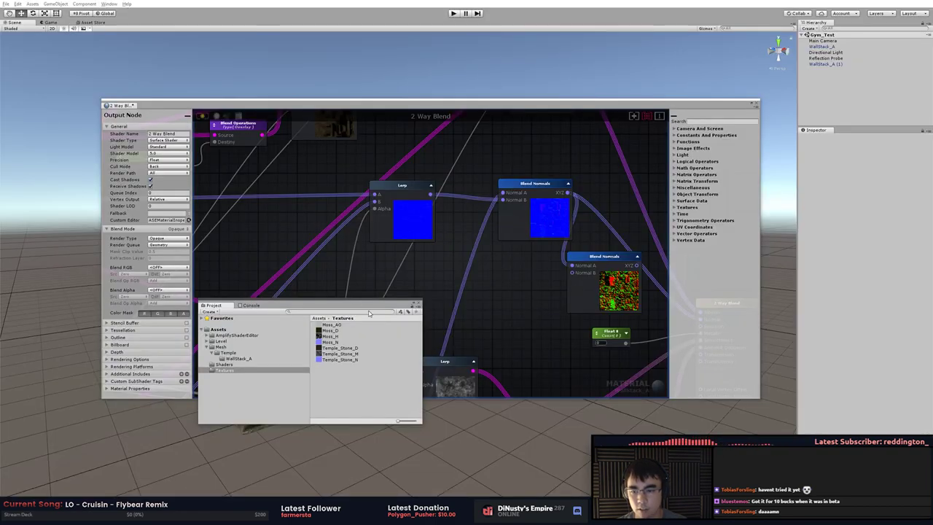
key(alt+Tab)
key(Tab)
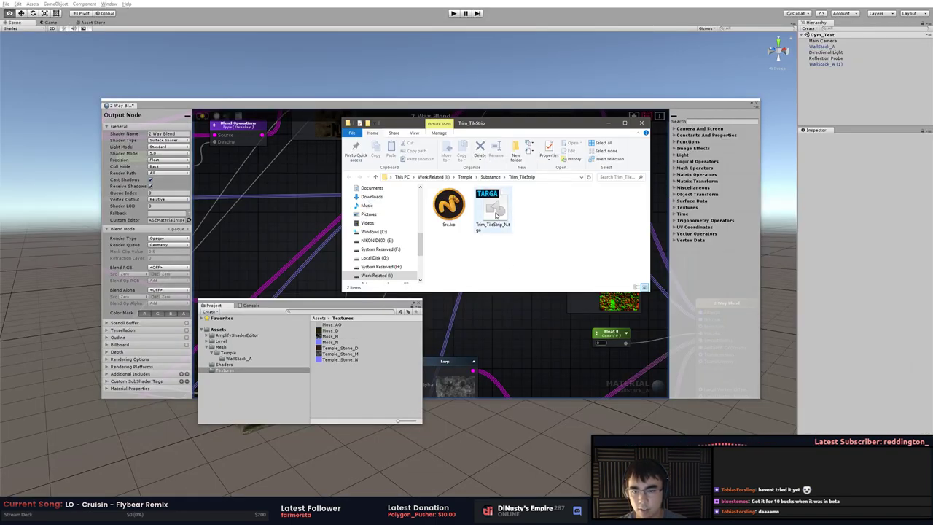
drag(495, 213, 453, 351)
drag(372, 392, 373, 394)
drag(413, 350, 503, 295)
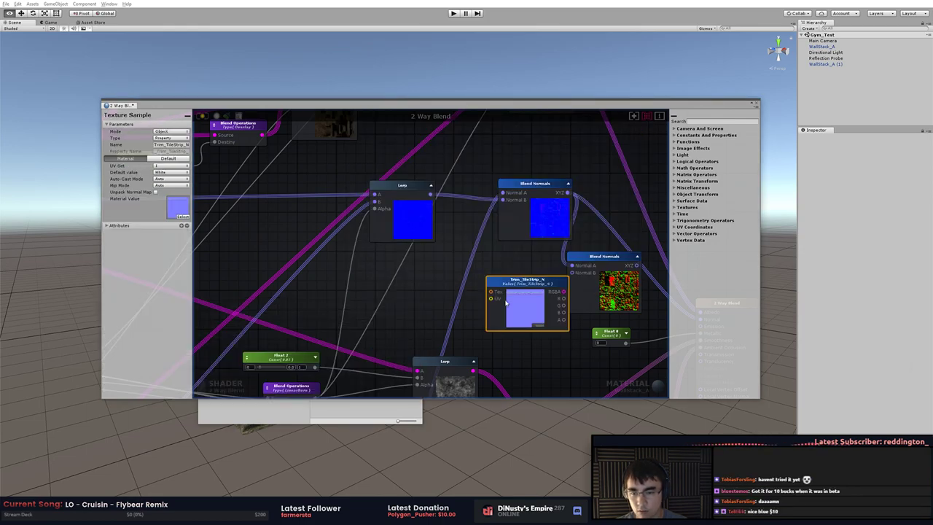
Try out Unpack Normal Map on the Trim_TileStrip_N texture sample and switch it off again
click(156, 192)
click(443, 307)
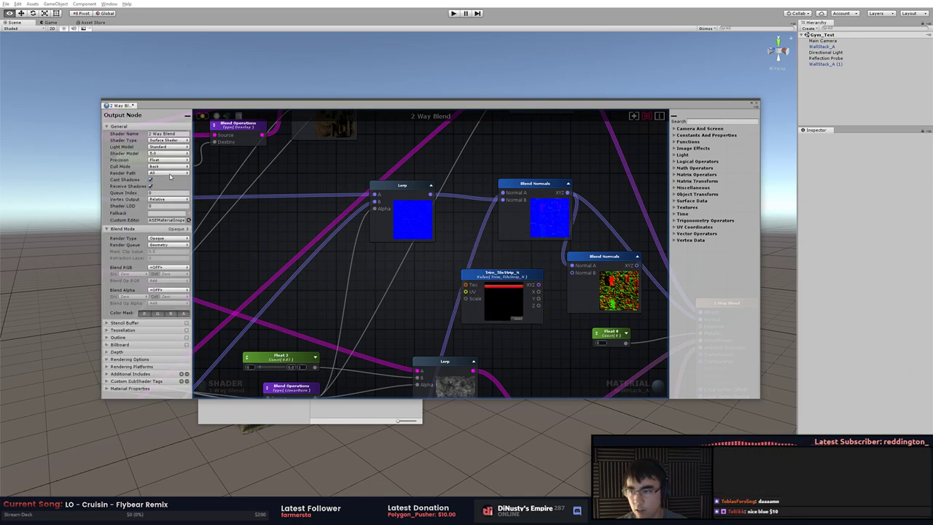
click(499, 279)
click(155, 192)
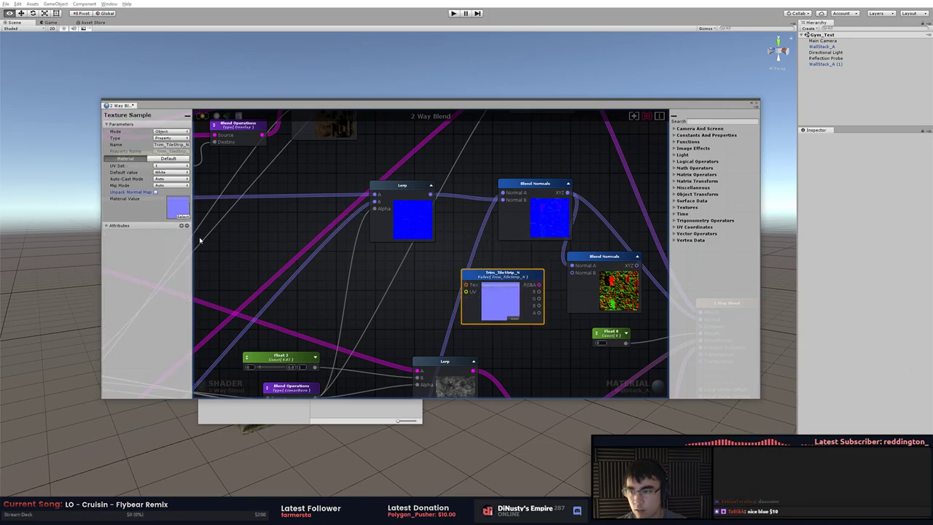
click(367, 284)
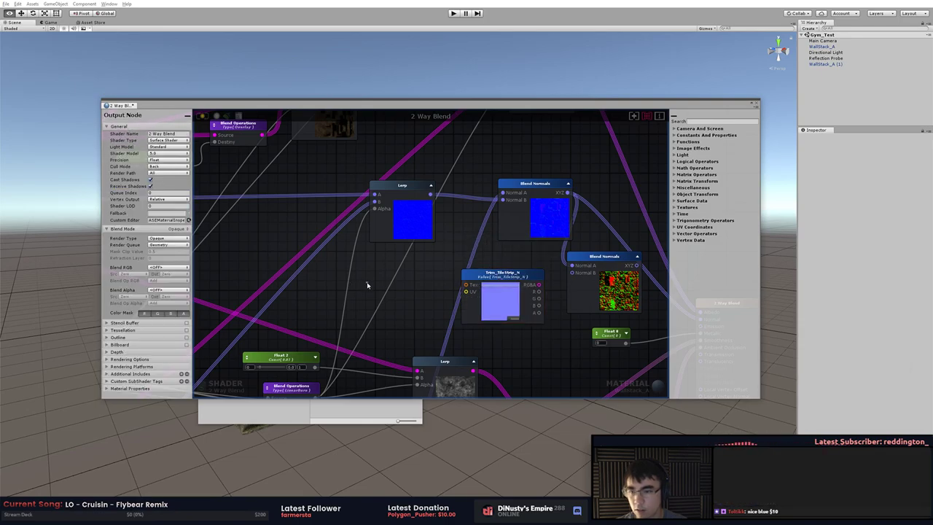
Change the imported Trim_TileStrip_N texture's type to Normal map and apply the import settings
click(388, 407)
click(334, 367)
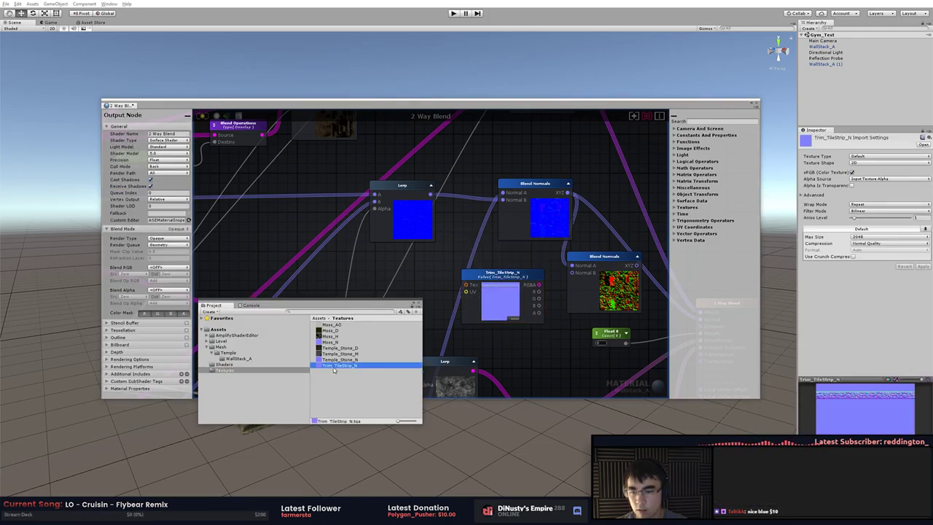
click(869, 157)
click(882, 172)
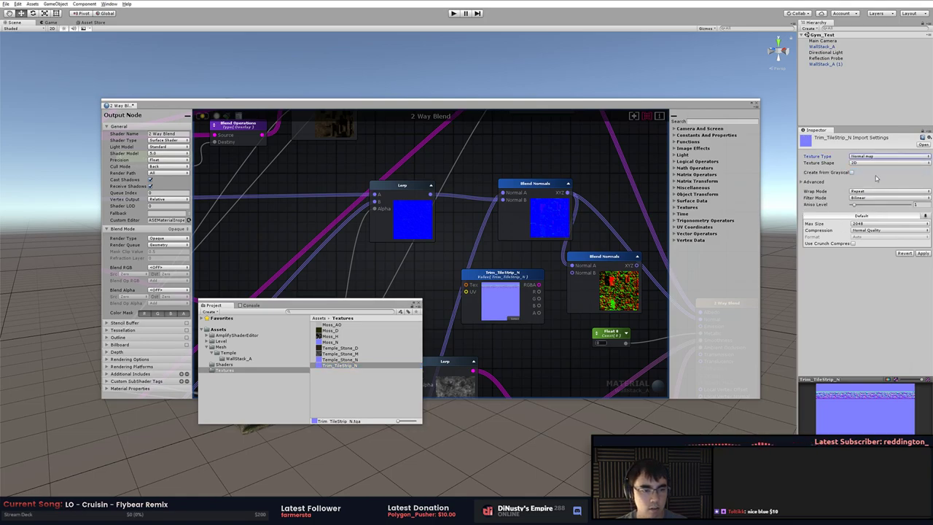
click(923, 253)
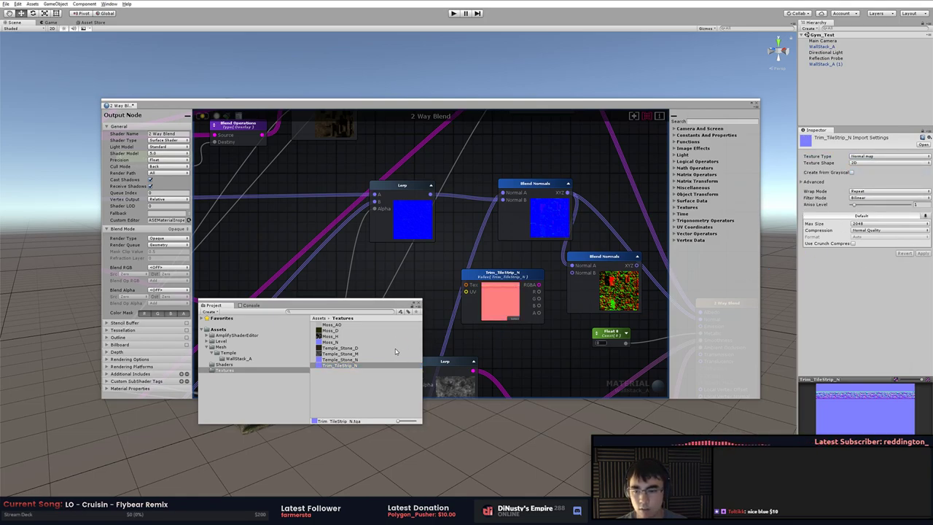
Enable Unpack Normal Map on the Trim_TileStrip_N texture sample node
click(420, 273)
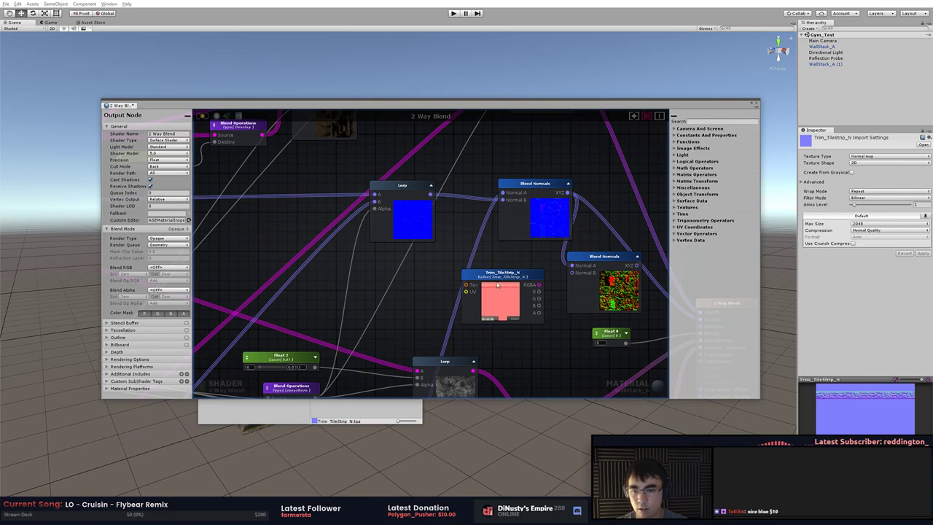
click(497, 286)
click(155, 193)
click(424, 279)
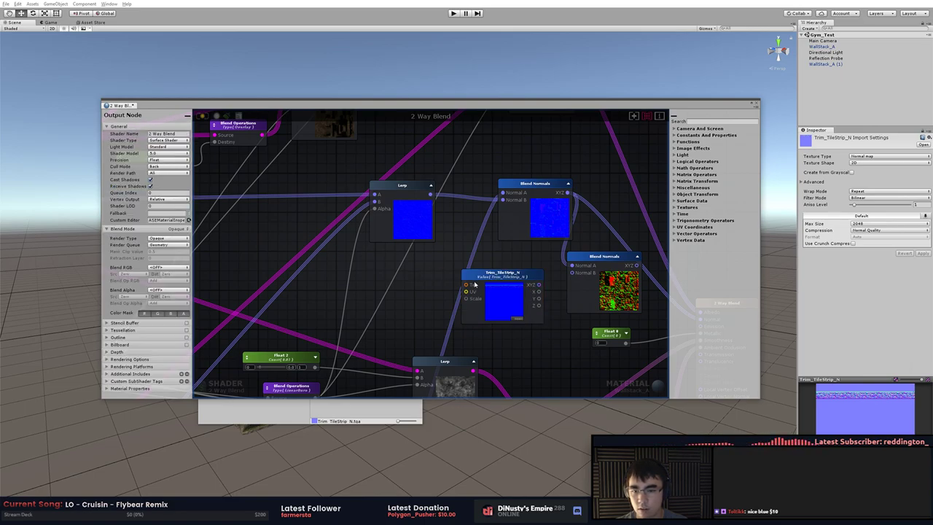
Connect Trim_TileStrip_N's XYZ output to Normal B of the second Blend Normals node and move the sample between WallStack_A_M and the Material 2 group
middle_drag(545, 296, 502, 293)
scroll(502, 293, up, 2)
drag(503, 281, 375, 252)
scroll(510, 252, down, 2)
scroll(526, 249, down, 3)
middle_drag(341, 302, 473, 260)
scroll(473, 260, down, 2)
scroll(475, 259, down, 2)
drag(412, 281, 410, 301)
click(477, 286)
drag(499, 228, 403, 276)
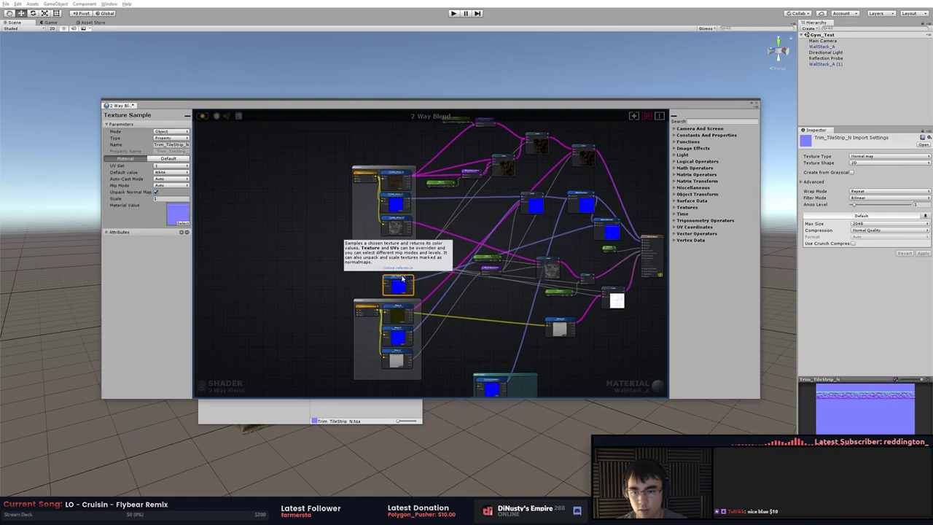
Add a Texture Coordinates node beside Trim_TileStrip_N and connect its UV output to the sample's UV input
scroll(402, 278, up, 7)
middle_drag(309, 285, 339, 276)
click(340, 275)
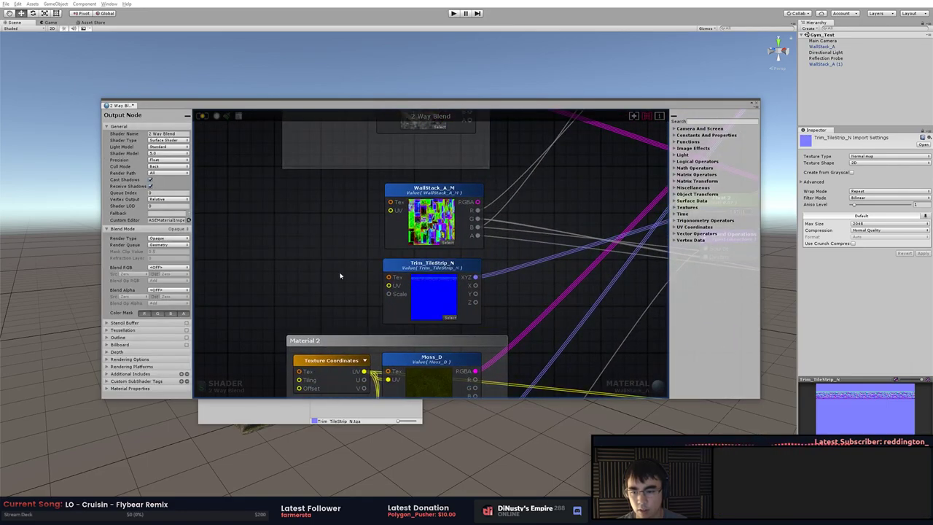
click(304, 253)
click(342, 315)
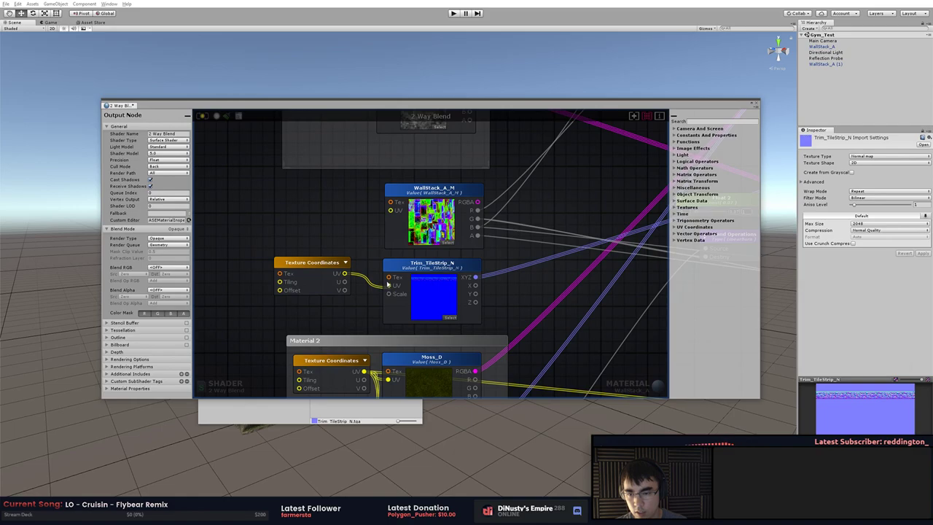
click(342, 286)
click(398, 290)
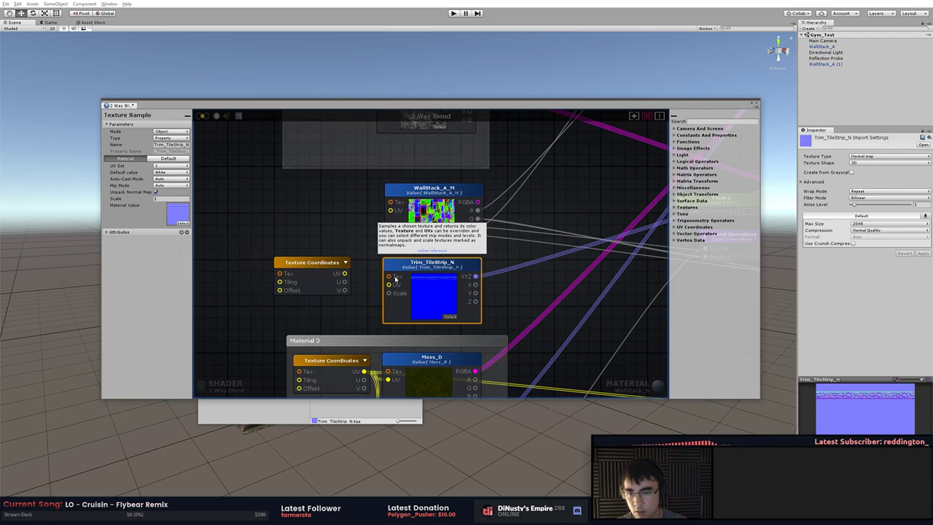
drag(345, 273, 388, 285)
Set the new Texture Coordinates node's UV Set to 2
click(314, 291)
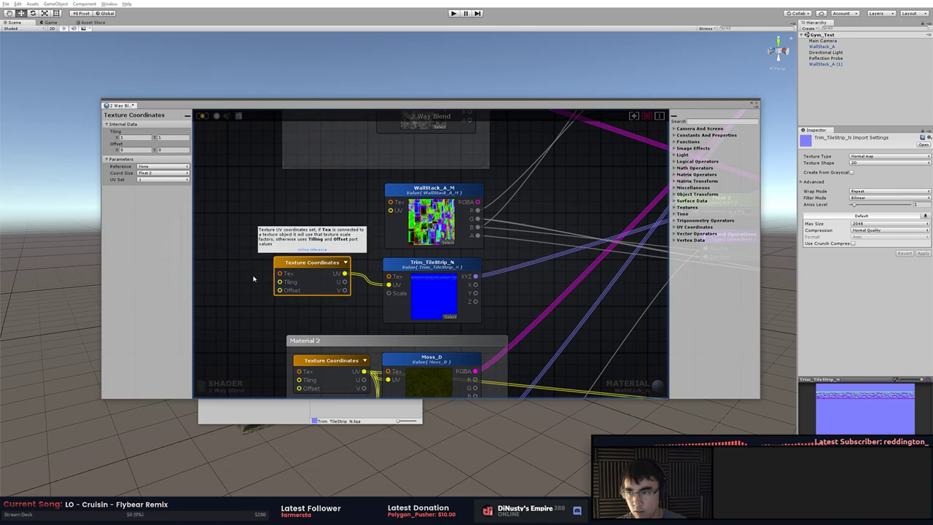
click(162, 180)
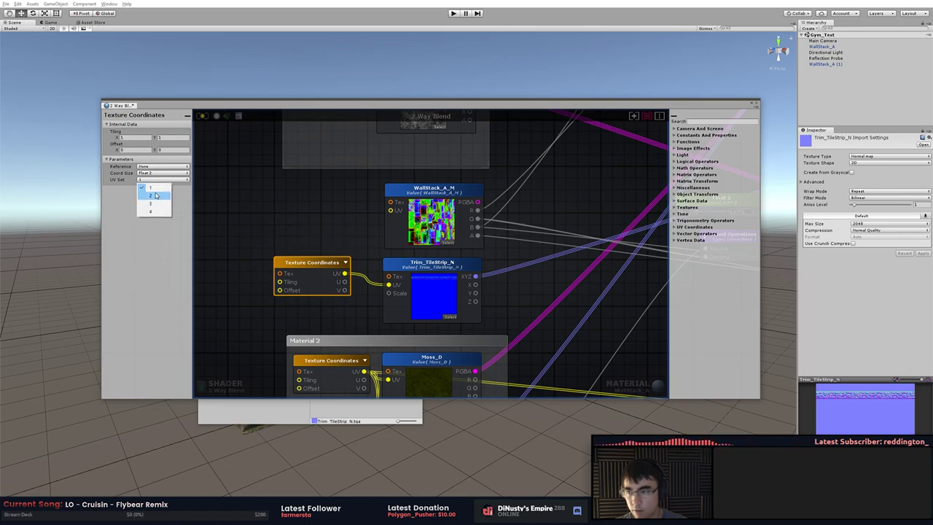
click(283, 208)
Connect the second Blend Normals output to the Normal input of the 2 Way Blend output node, and shift the editor window to uncover the scene meshes
scroll(328, 211, down, 3)
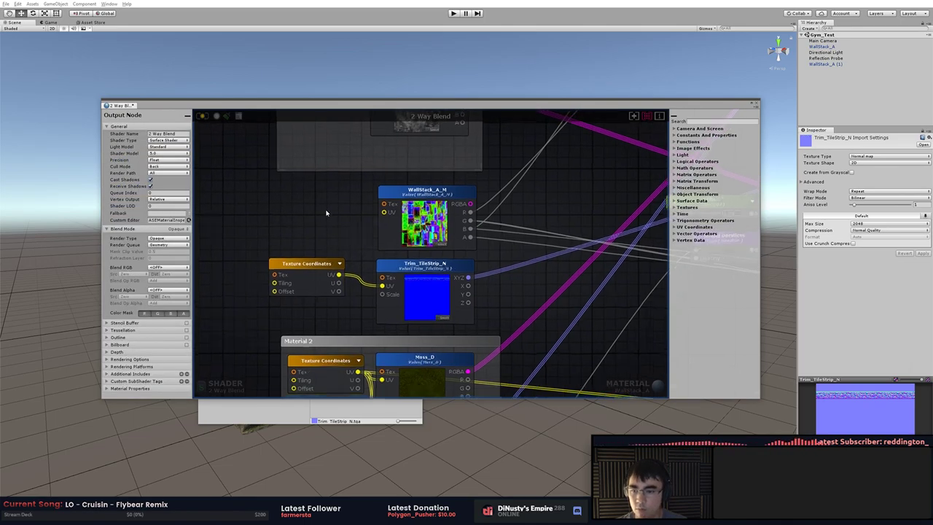
middle_drag(547, 248, 413, 282)
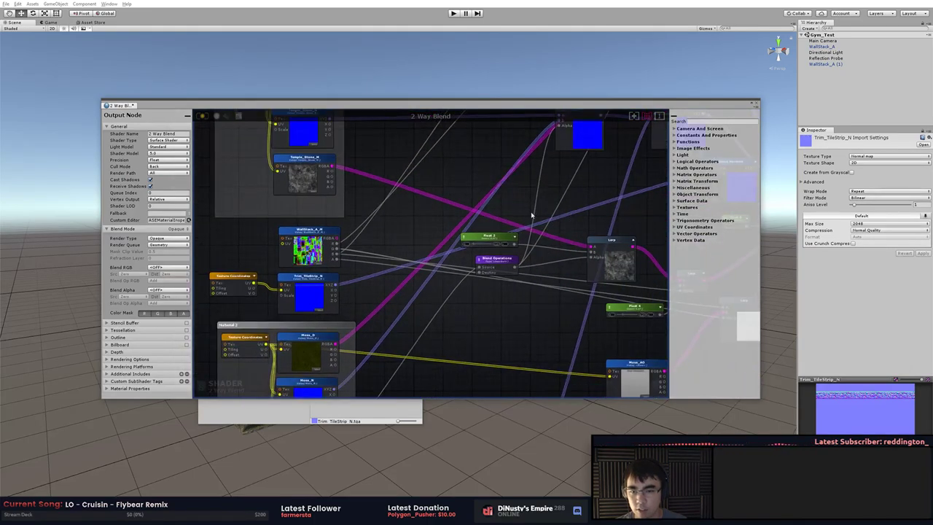
middle_drag(643, 174, 348, 223)
scroll(428, 222, up, 1)
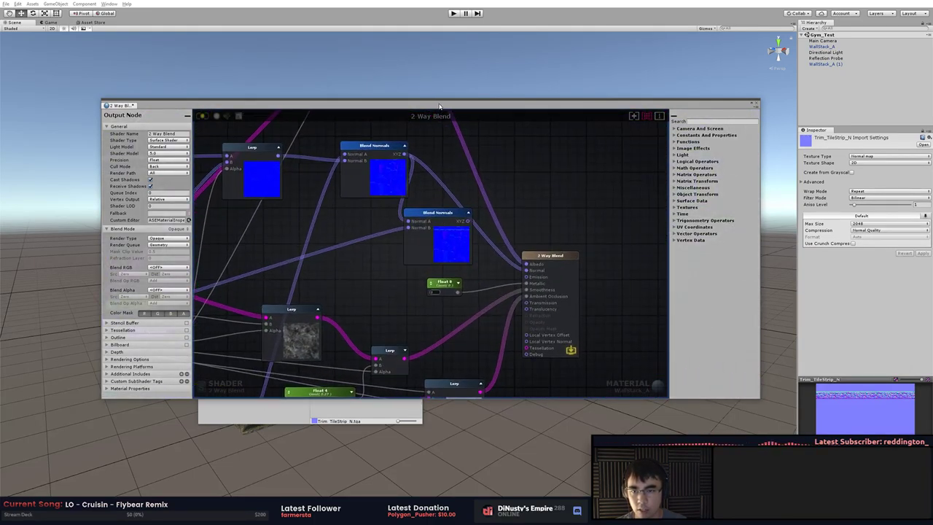
drag(440, 107, 440, 131)
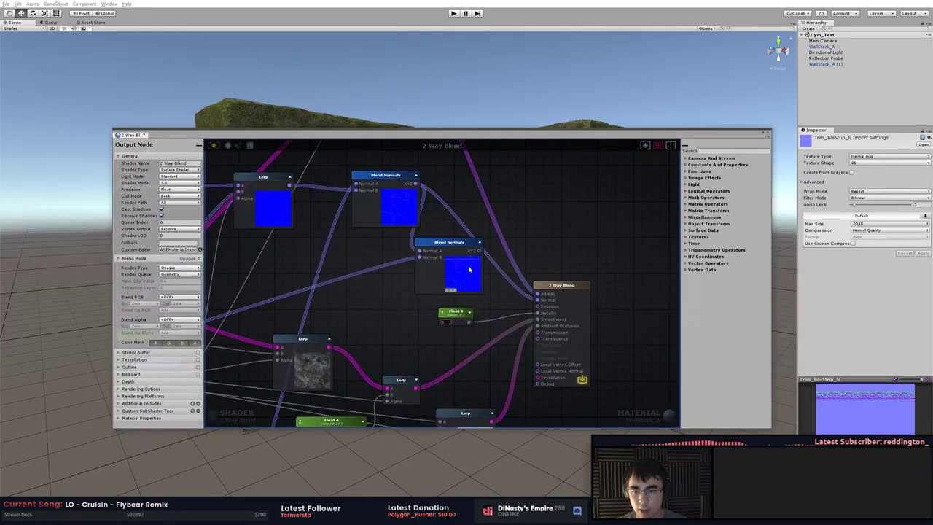
drag(479, 252, 538, 302)
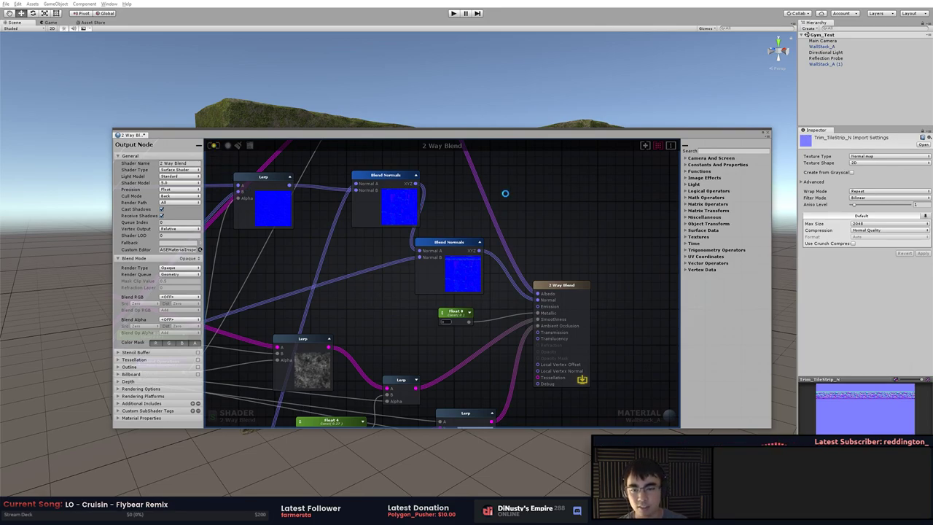
mouse_move(444, 137)
mouse_down()
mouse_move(461, 242)
mouse_move(436, 137)
mouse_up()
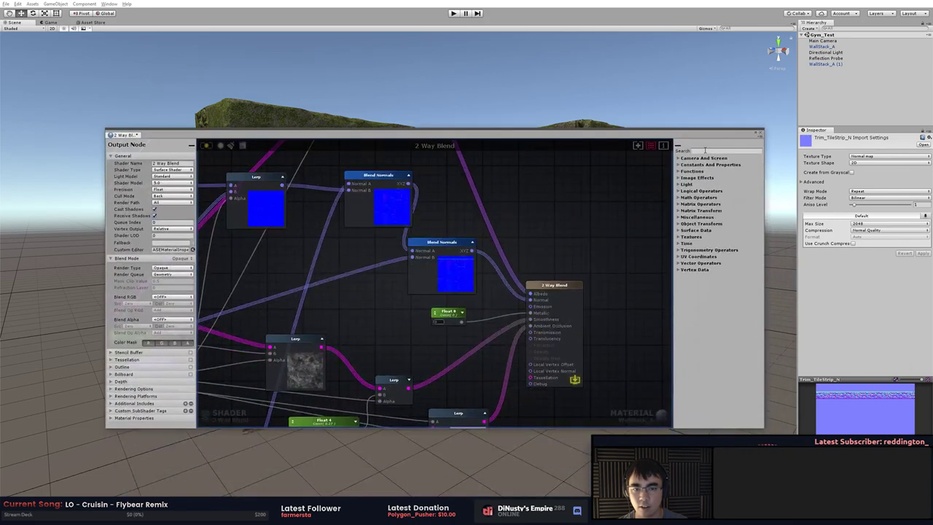
Close the 2 Way Blend shader editor and examine the ornament trim detail on both wall stacks from several angles
click(760, 133)
alt+drag(581, 194, 518, 217)
alt+right_drag(518, 216, 551, 234)
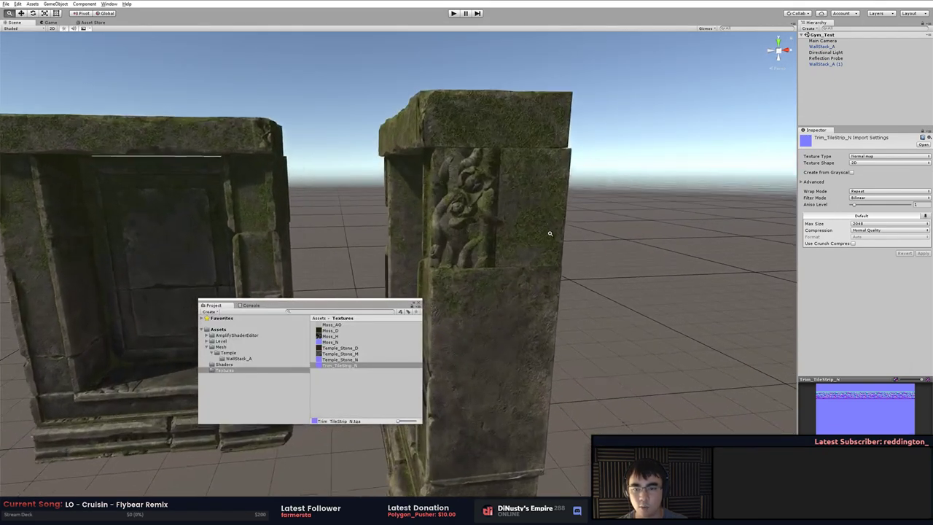
mouse_move(550, 234)
alt+mouse_down()
mouse_move(571, 226)
mouse_move(544, 240)
alt+mouse_up()
alt+right_drag(544, 240, 559, 237)
alt+drag(558, 238, 551, 229)
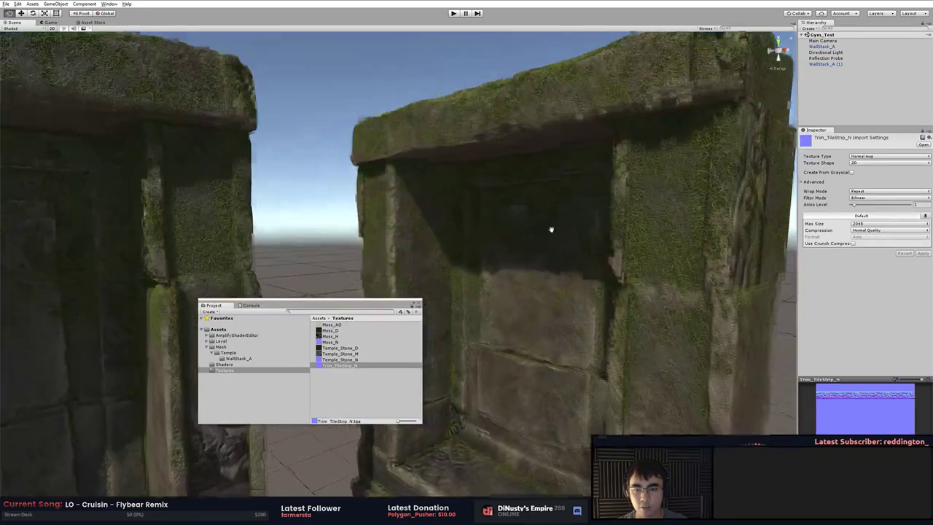
middle_drag(551, 230, 515, 182)
scroll(514, 182, down, 2)
alt+drag(515, 181, 472, 187)
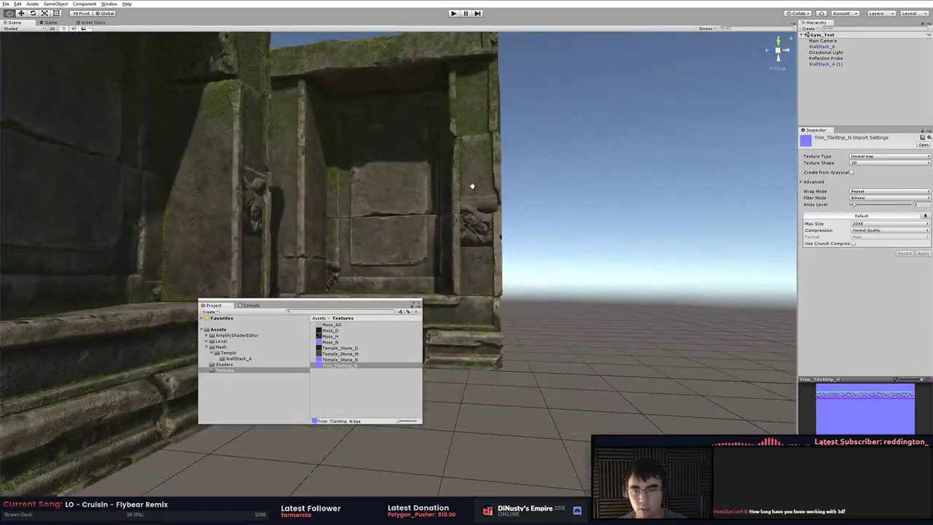
mouse_move(472, 187)
middle_down()
mouse_move(483, 256)
mouse_move(479, 179)
middle_up()
alt+drag(479, 179, 477, 192)
alt+right_drag(477, 191, 517, 236)
middle_drag(517, 235, 521, 186)
middle_drag(487, 339, 499, 255)
alt+drag(500, 255, 484, 299)
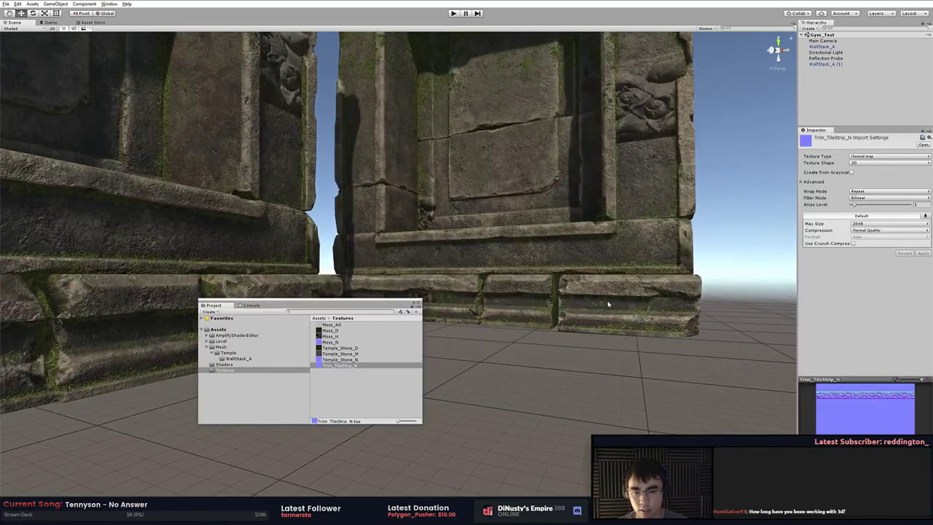
alt+drag(680, 296, 606, 325)
alt+right_drag(605, 325, 660, 317)
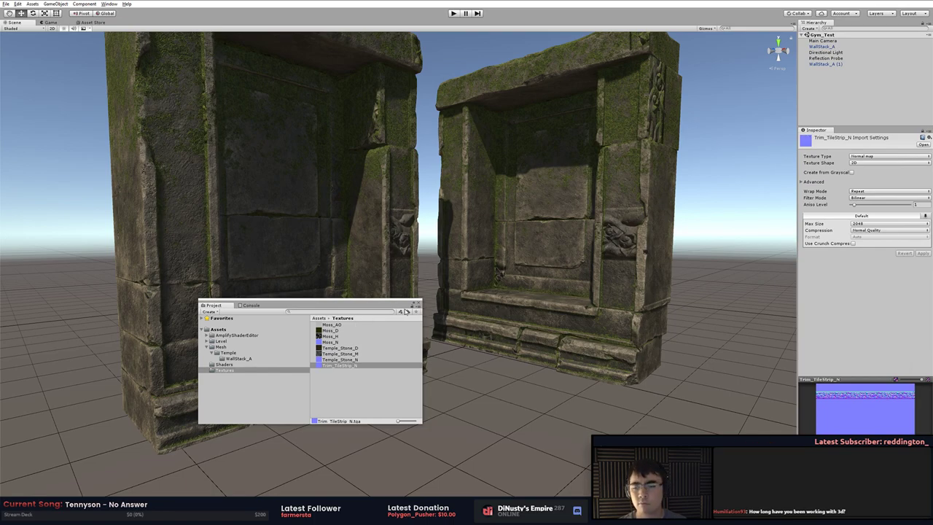
Move the floating Project window clear of the wall meshes and clear the current selection
drag(374, 307, 223, 262)
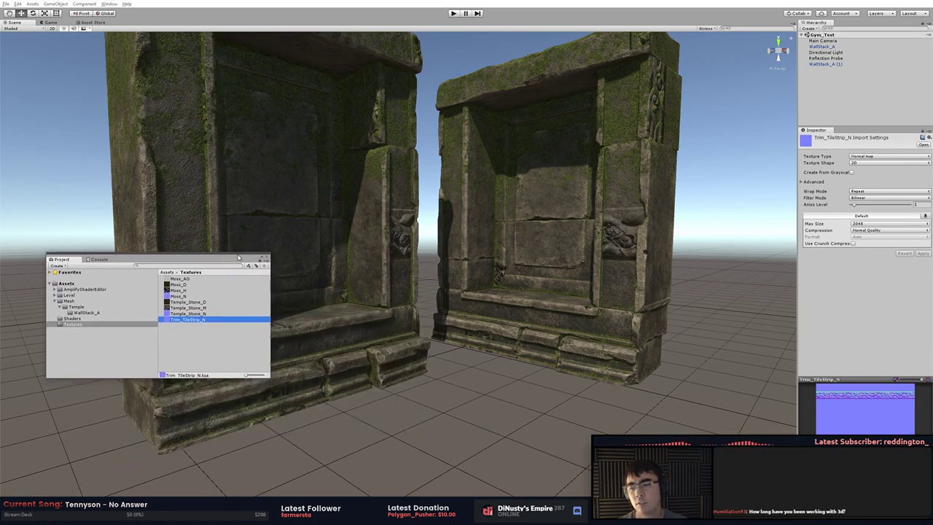
drag(74, 261, 40, 314)
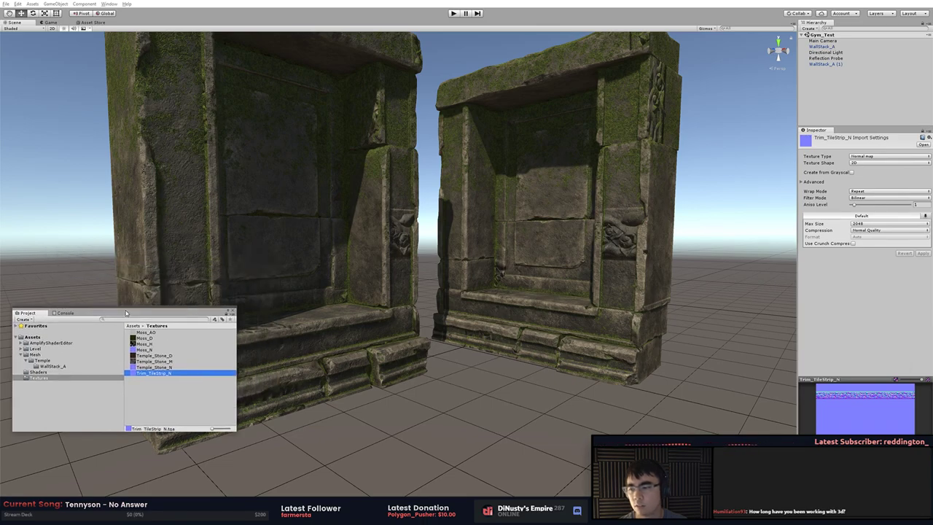
click(433, 242)
mouse_move(433, 242)
alt+mouse_down()
mouse_move(442, 235)
mouse_move(433, 231)
mouse_move(442, 235)
alt+mouse_up()
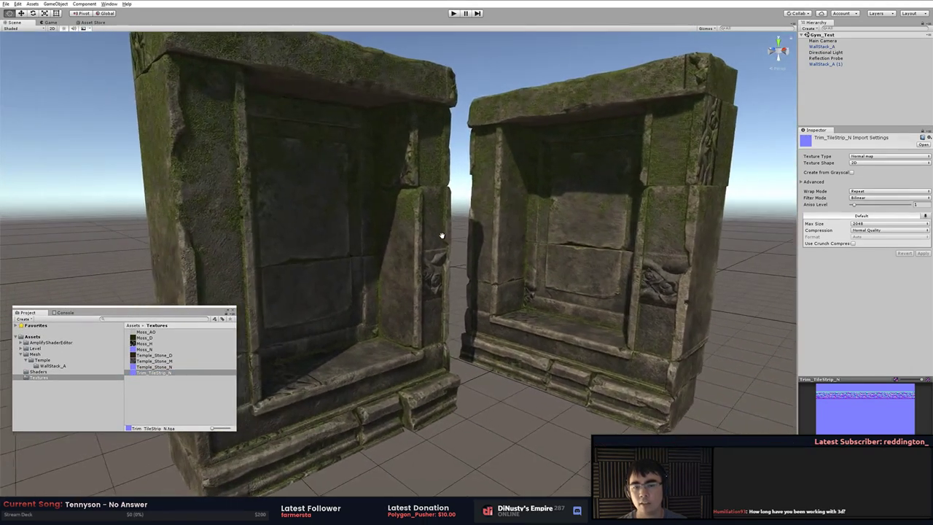
click(484, 402)
Switch to Modo, make WallStack_A_Low.lxo the active scene, and frame the front of the wall mesh in perspective
key(alt+Tab)
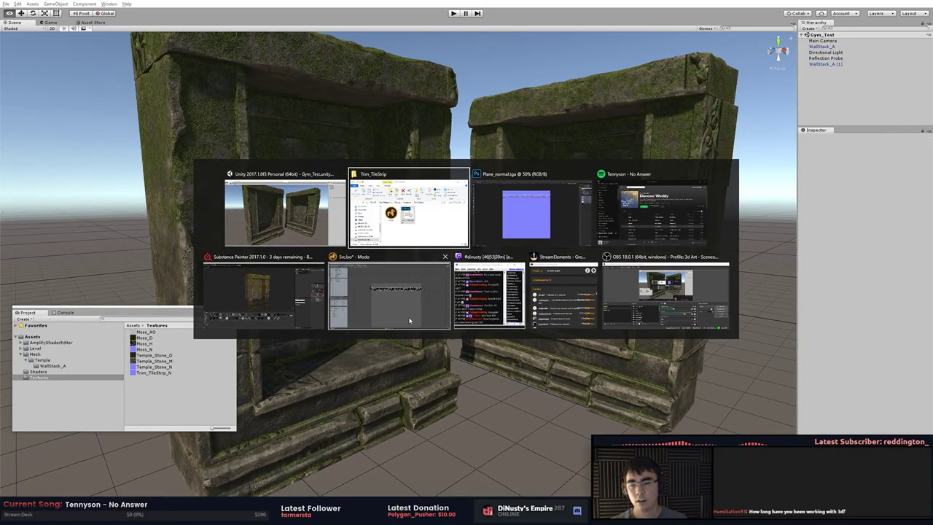
click(305, 287)
key(alt+Tab)
click(392, 294)
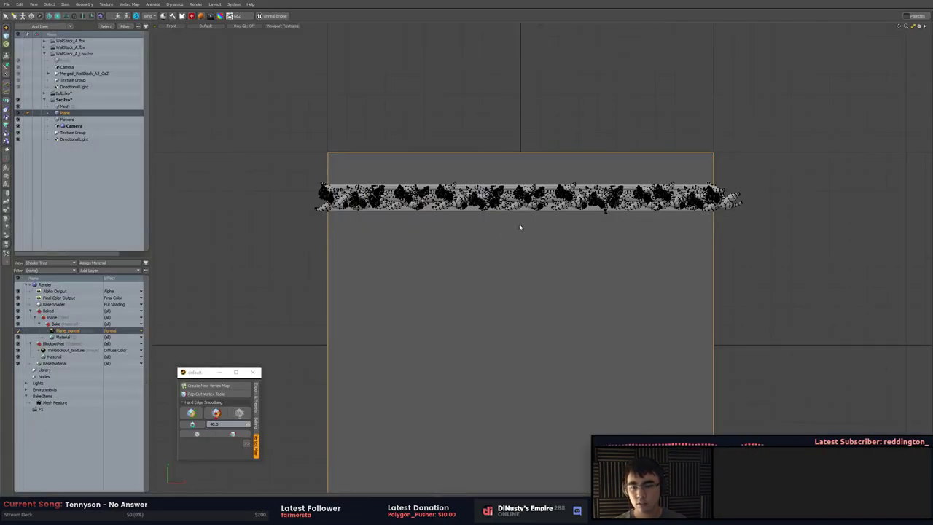
scroll(510, 248, down, 2)
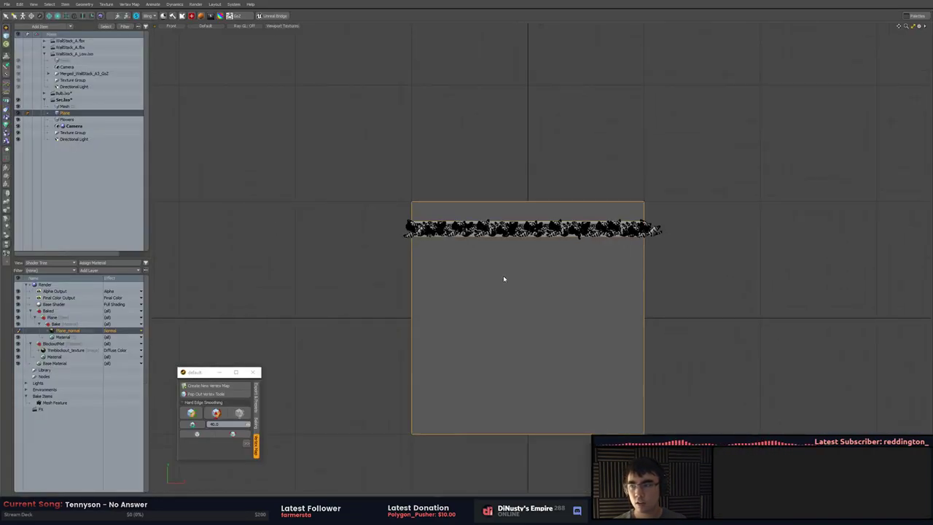
click(70, 95)
click(66, 100)
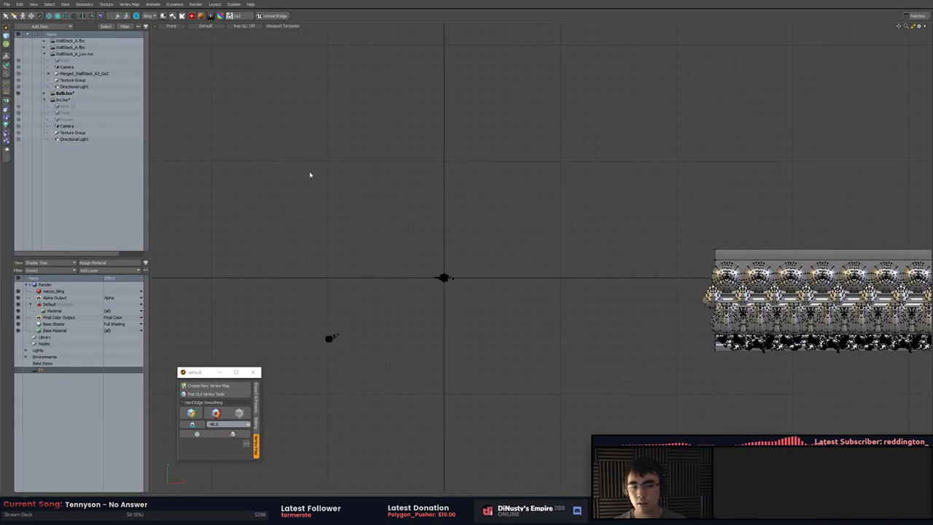
click(76, 48)
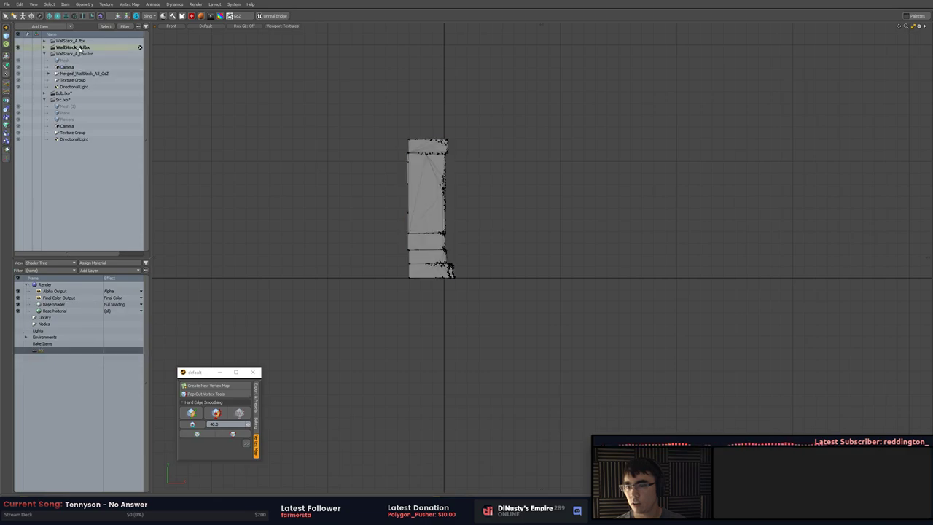
click(77, 53)
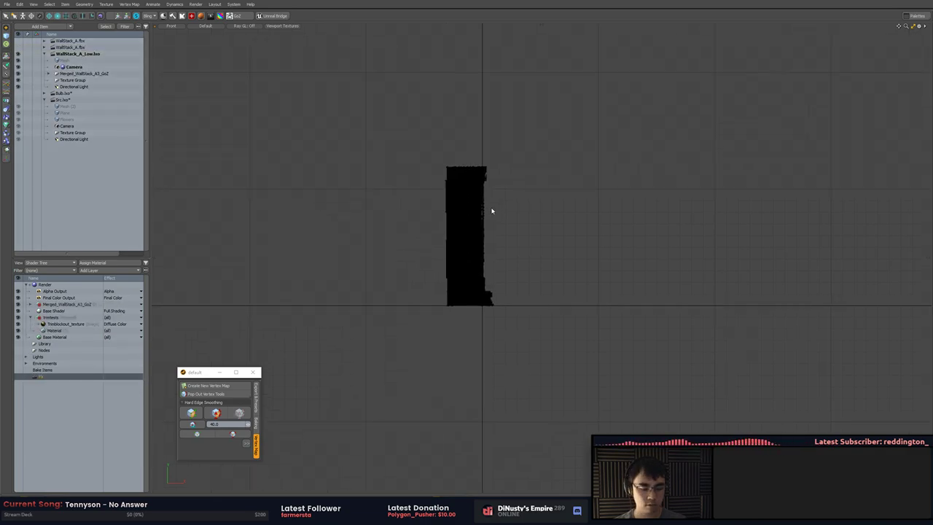
key(KP_Decimal)
alt+drag(506, 215, 385, 214)
scroll(466, 319, down, 4)
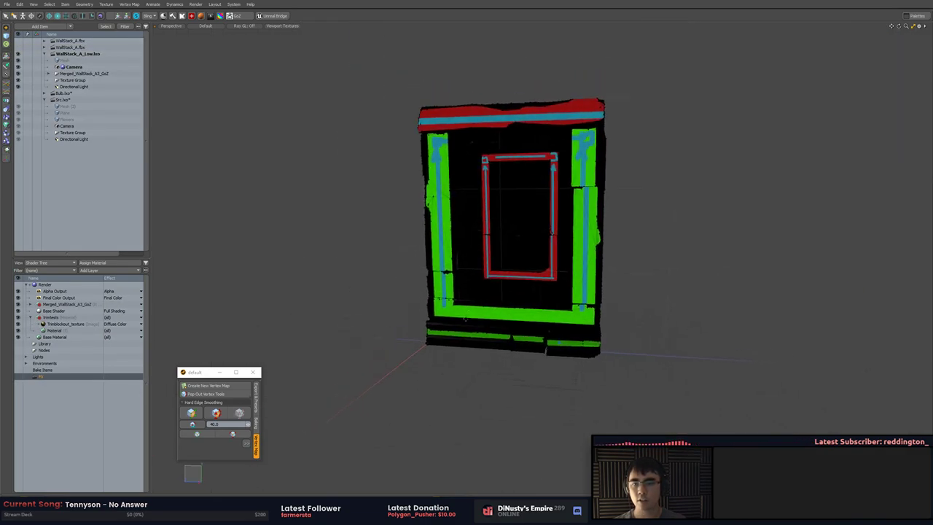
Assign a new material named Red to all polygons of the wall mesh in WallStack_A_Low.lxo
alt+shift+drag(465, 318, 458, 345)
click(459, 345)
alt+shift+drag(668, 248, 673, 235)
text(m)
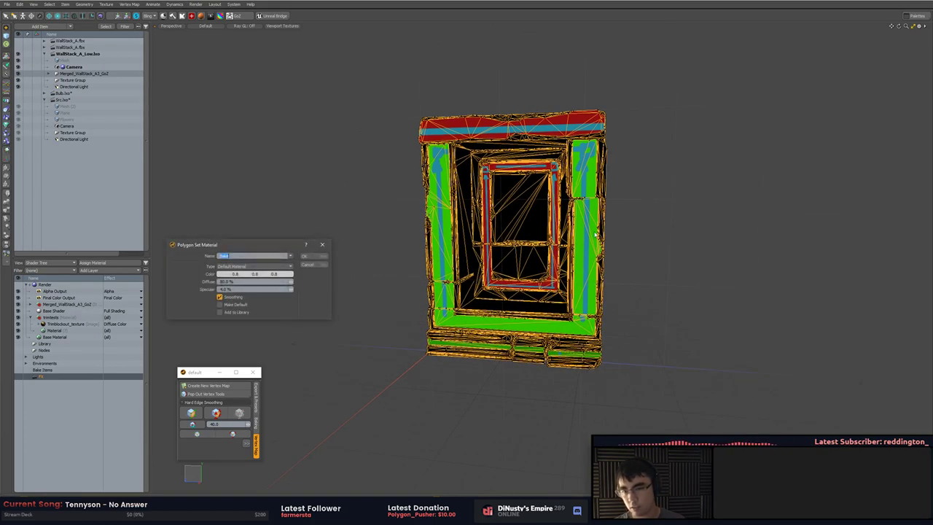
text(Red)
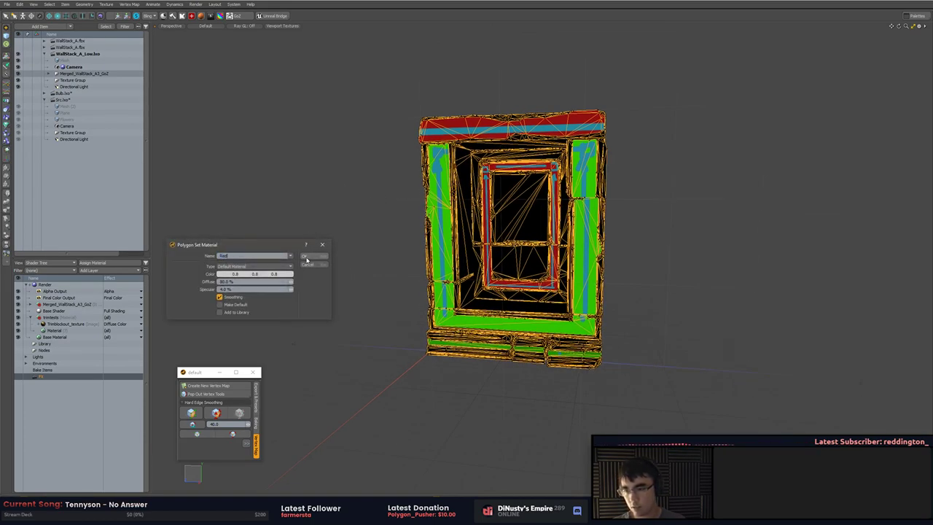
click(307, 257)
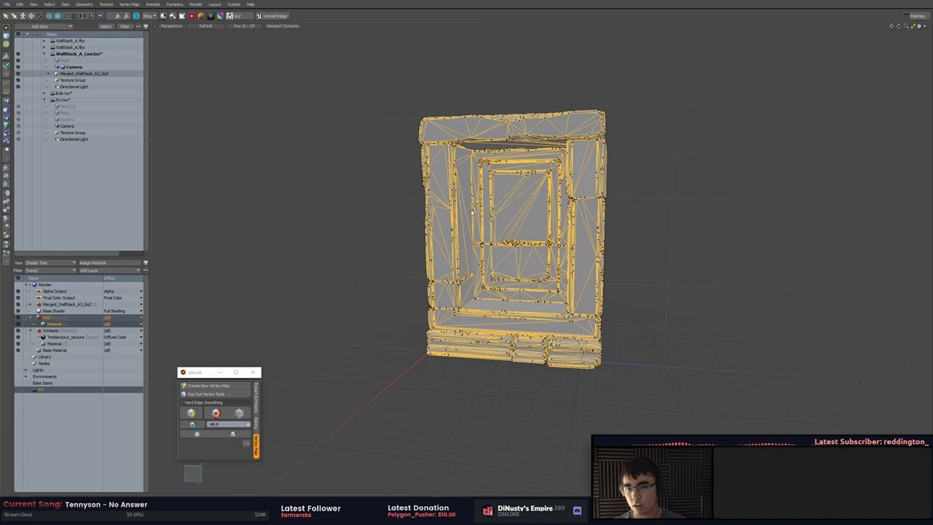
Replace the geometry in the second WallStack_A.fbx scene with a copy of the wall mesh from WallStack_A_Low.lxo
alt+shift+drag(376, 152, 398, 176)
key(1)
right_drag(387, 92, 701, 191)
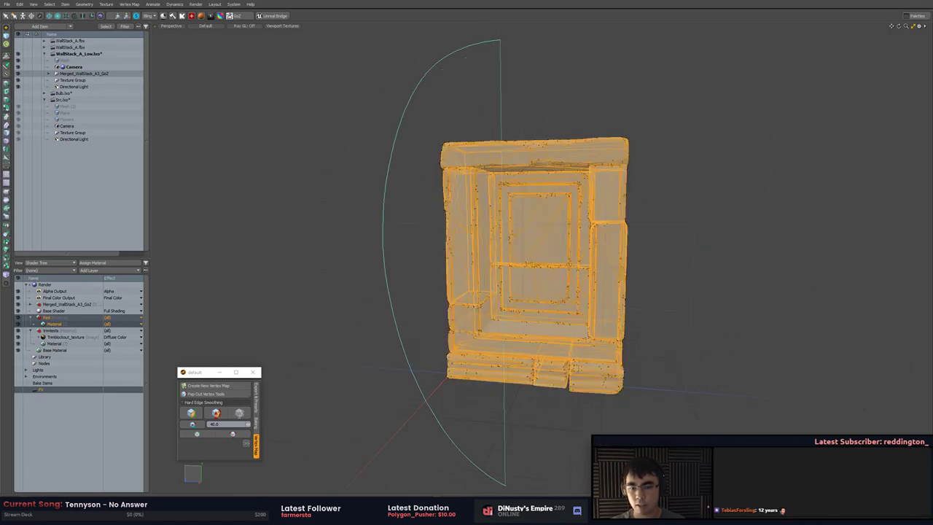
click(96, 42)
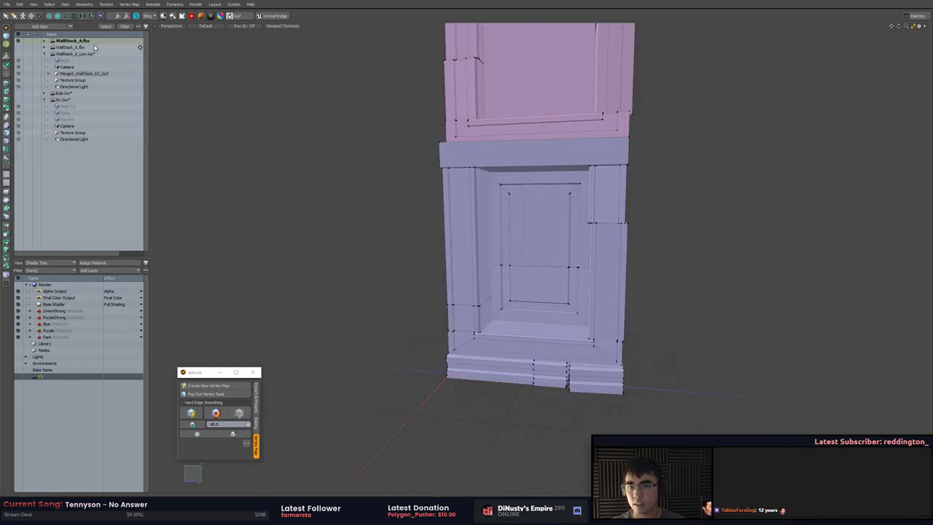
click(94, 48)
alt+shift+drag(368, 134, 362, 140)
right_drag(386, 107, 598, 84)
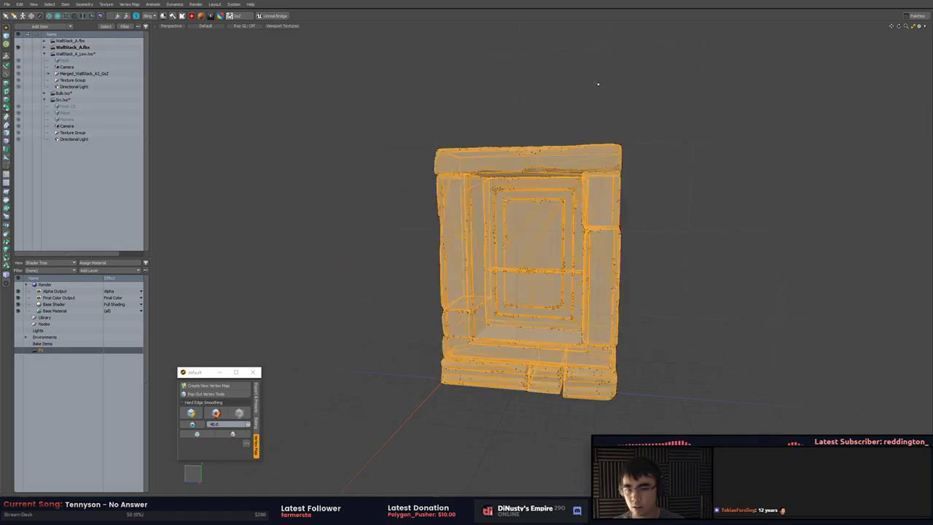
key(Delete)
key(ctrl+v)
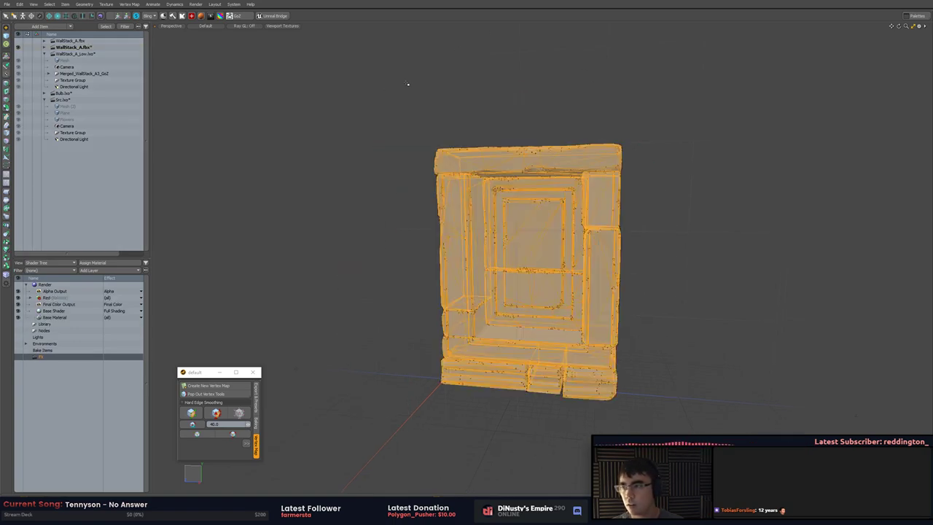
Expand the second WallStack_A.fbx scene, select all polygons of Merged_WallStack_A3, and open its vertex map list
click(44, 47)
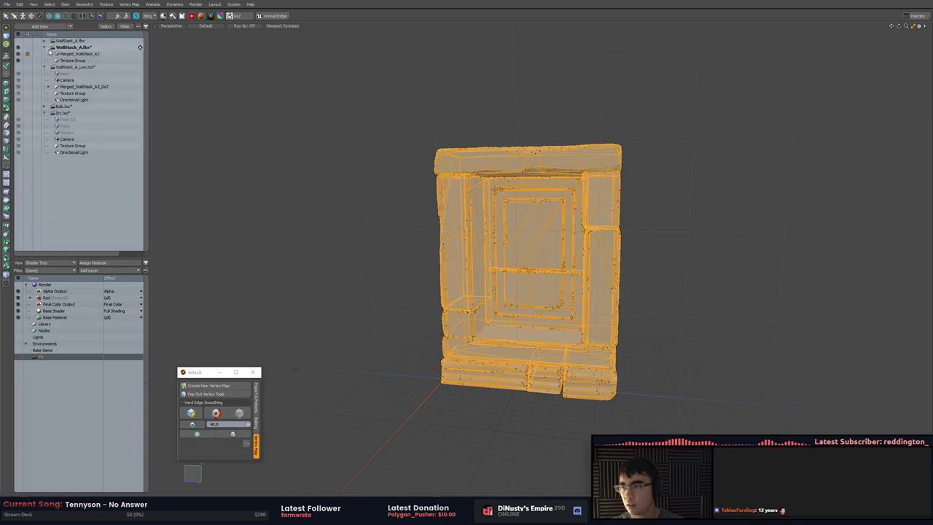
click(323, 121)
alt+drag(323, 121, 331, 221)
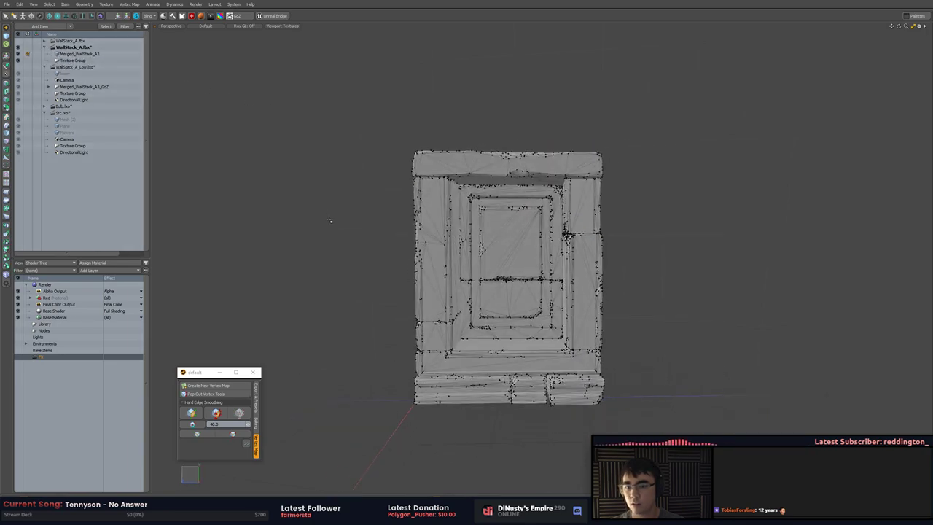
key(5)
key(F6)
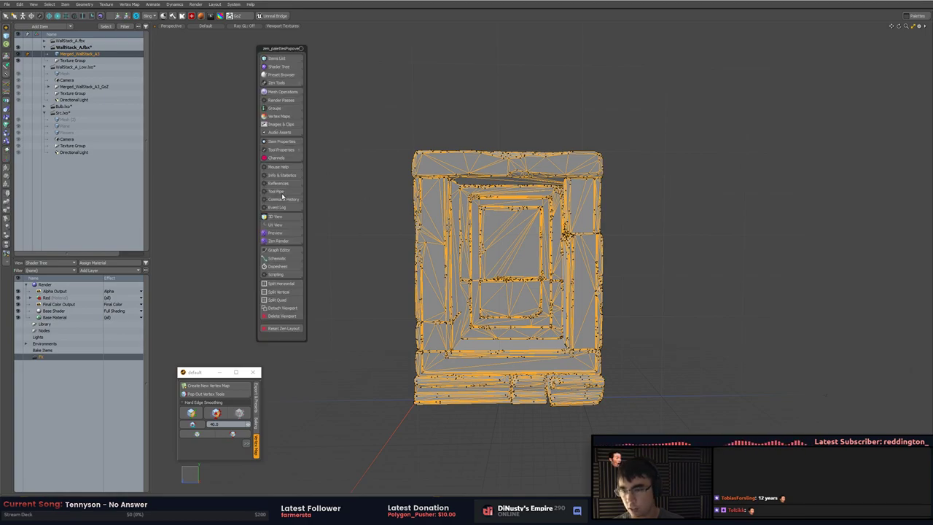
click(282, 117)
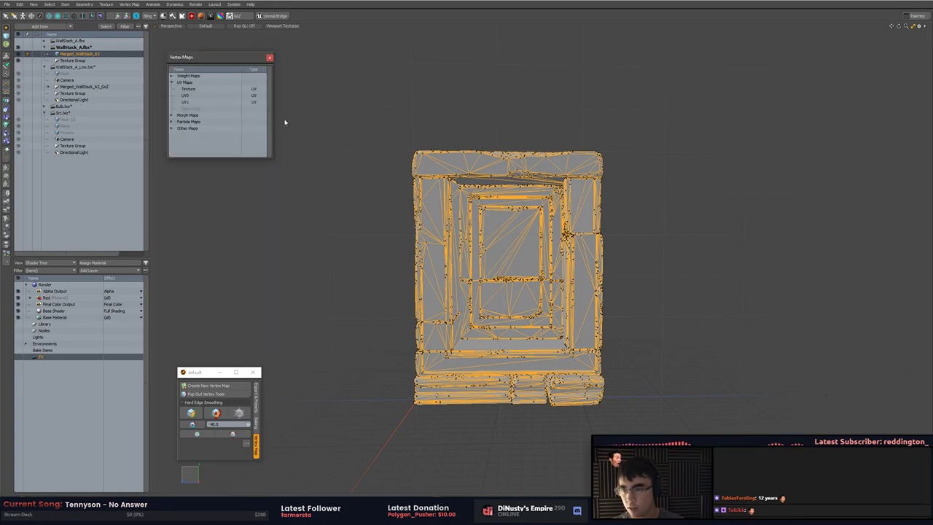
Compare the UV layouts of the Texture, UV0 and UV1 maps in the UV Editor
double_click(196, 90)
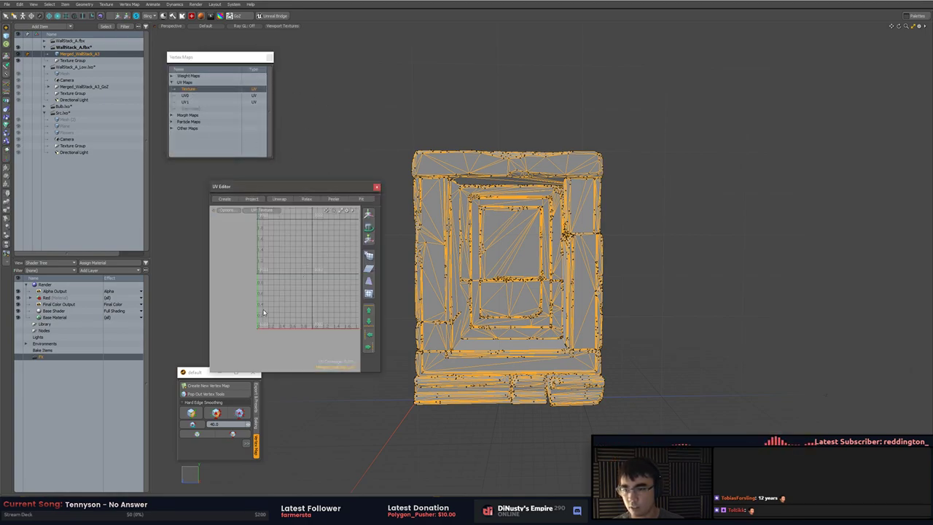
click(209, 96)
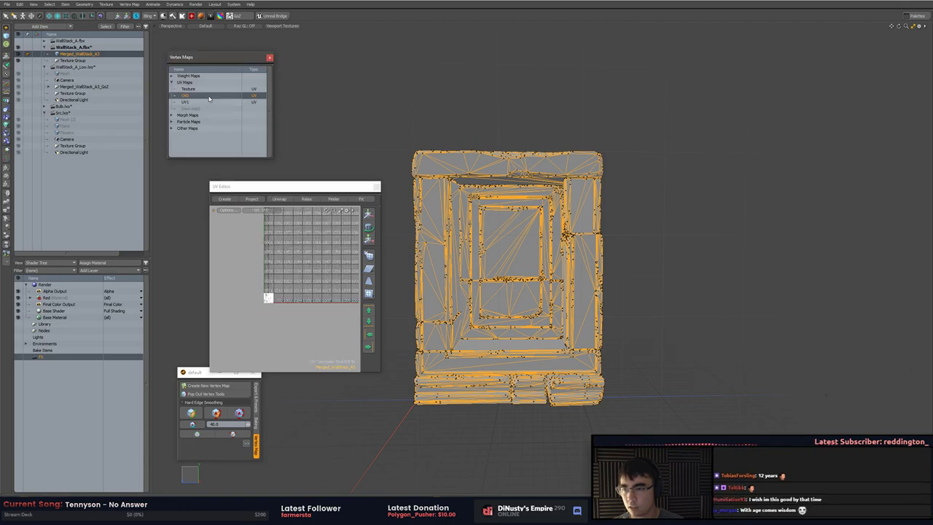
alt+drag(249, 292, 160, 292)
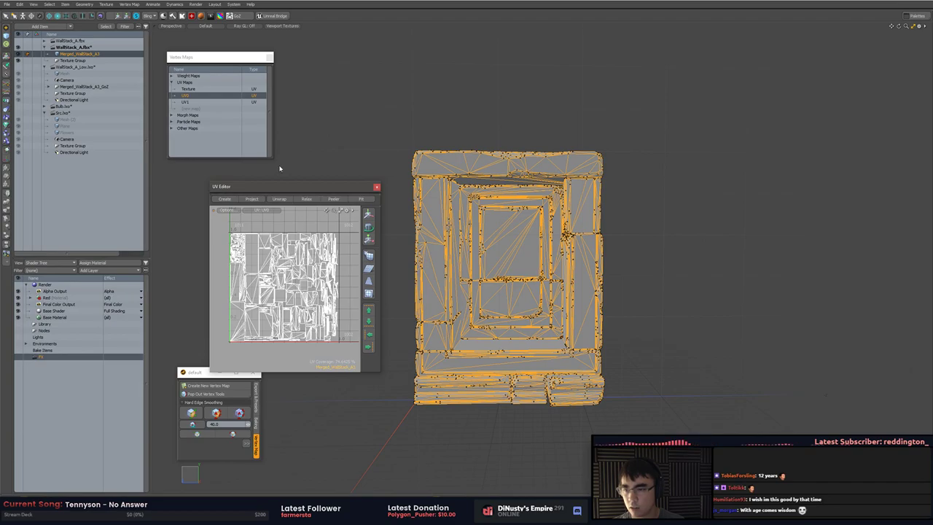
click(204, 102)
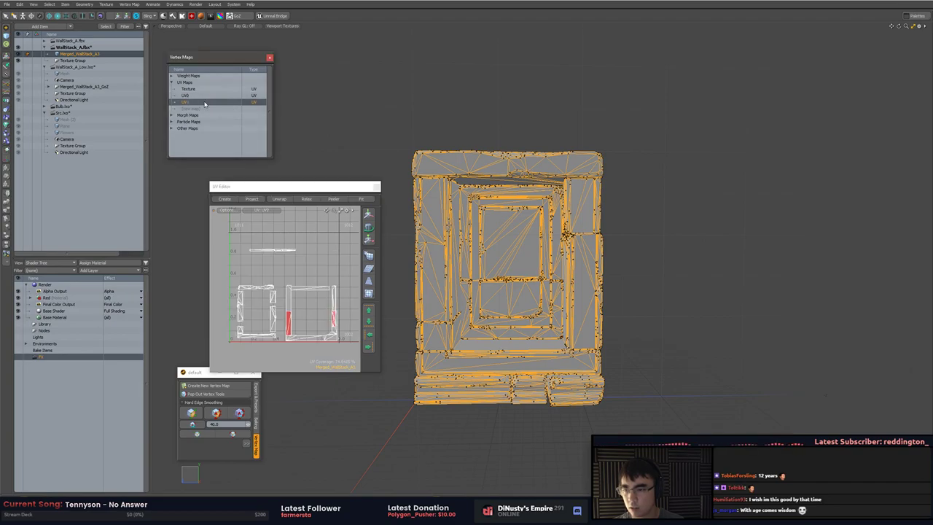
click(206, 96)
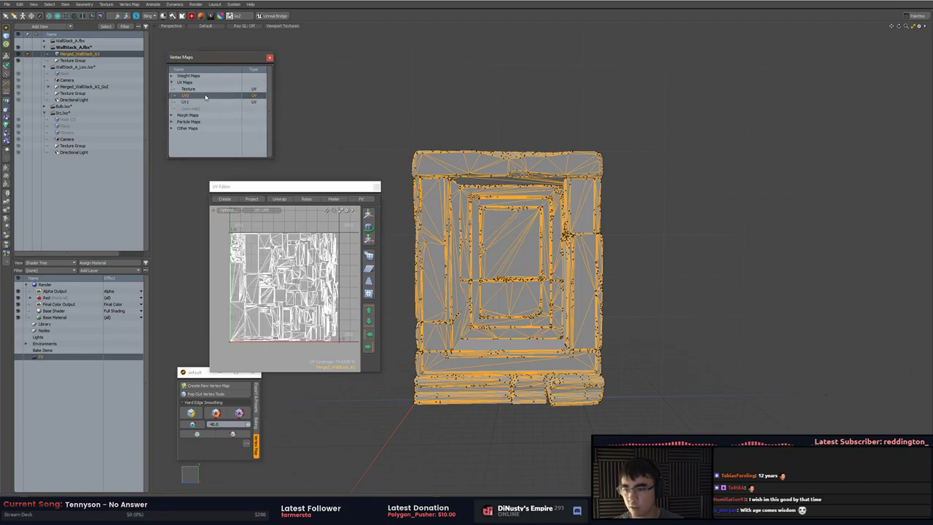
click(204, 103)
Delete the Texture UV map from Merged_WallStack_A3
click(206, 90)
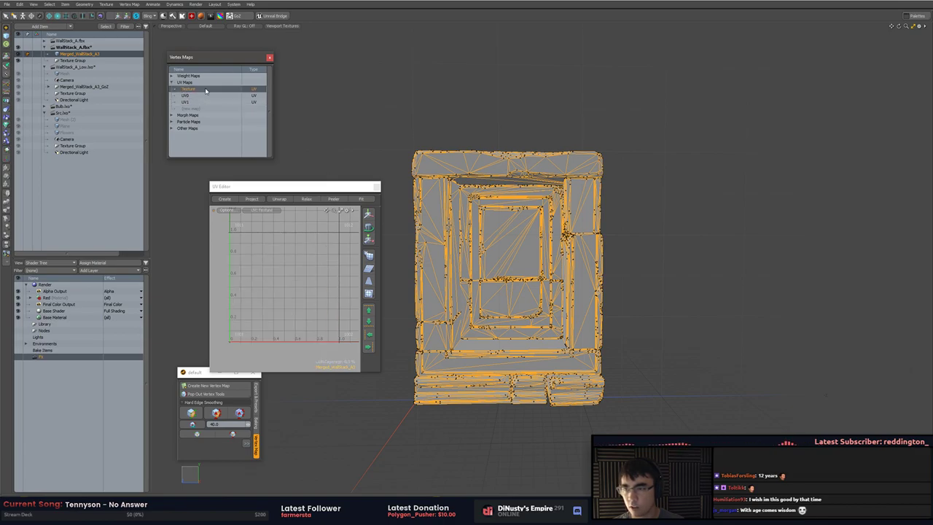
key(Delete)
key(Return)
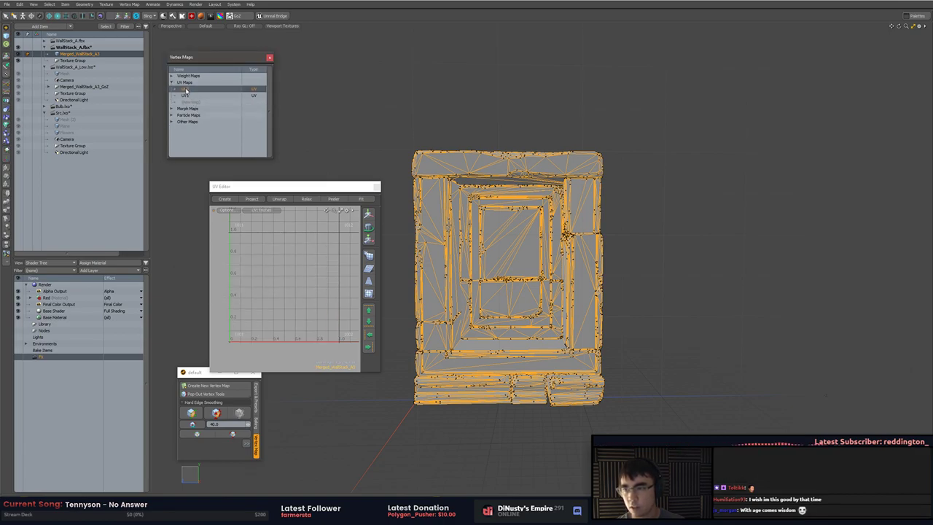
Display the UV0 map in the UV Editor and clear the polygon selection on the wall mesh
click(192, 90)
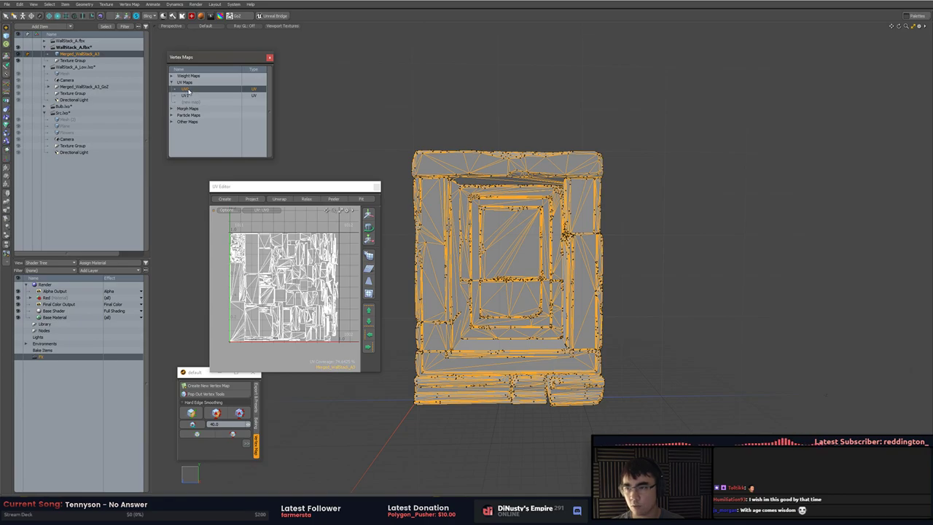
double_click(188, 102)
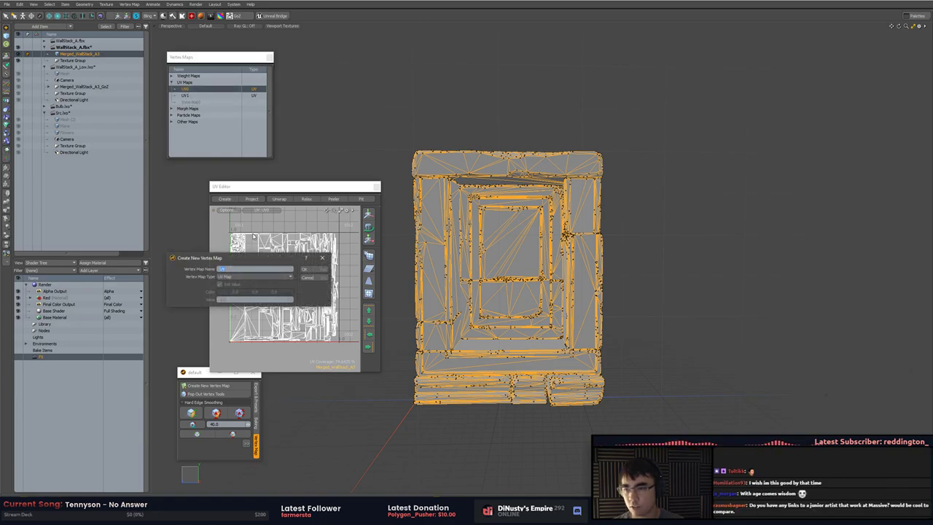
click(313, 278)
click(345, 141)
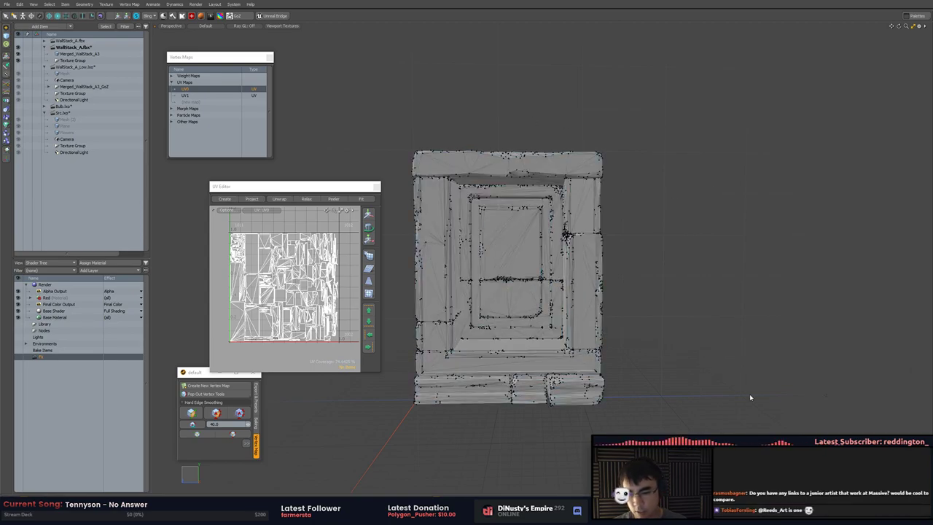
middle_drag(748, 391, 728, 360)
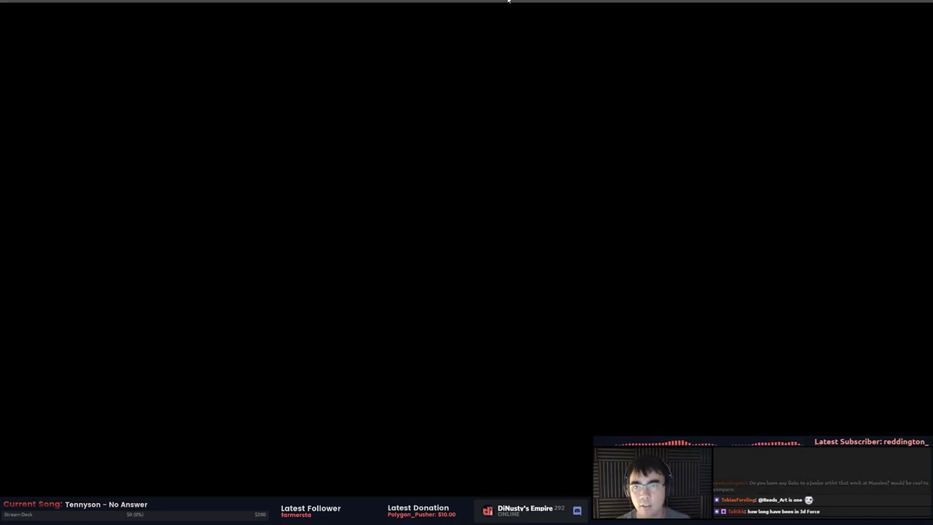
Bring The Game Assembly website into view in the browser, accept the cookie notice and open the Students page
drag(508, 3, 932, 73)
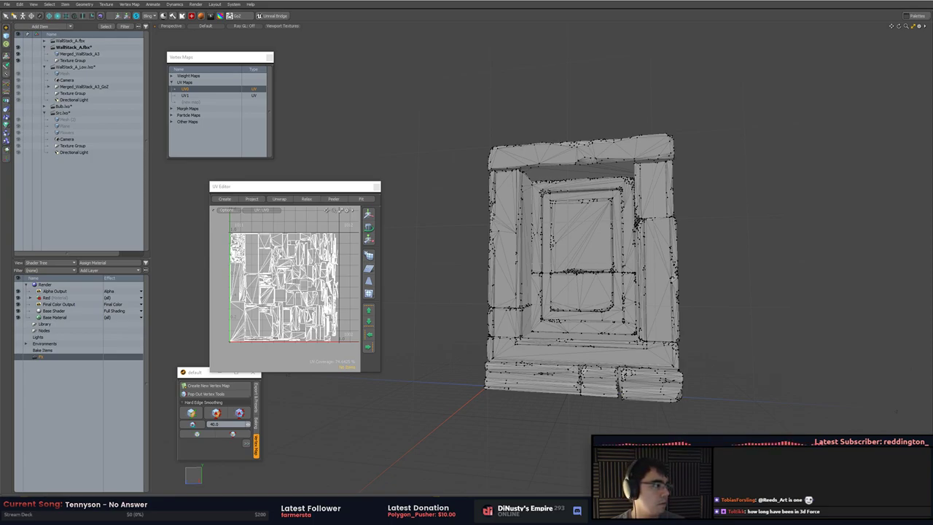
drag(932, 84, 552, 79)
click(553, 165)
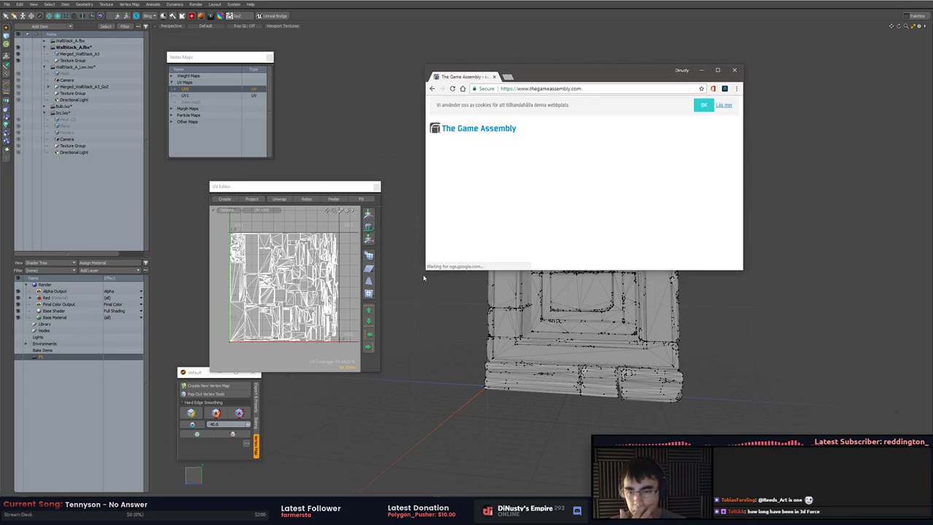
drag(426, 271, 296, 342)
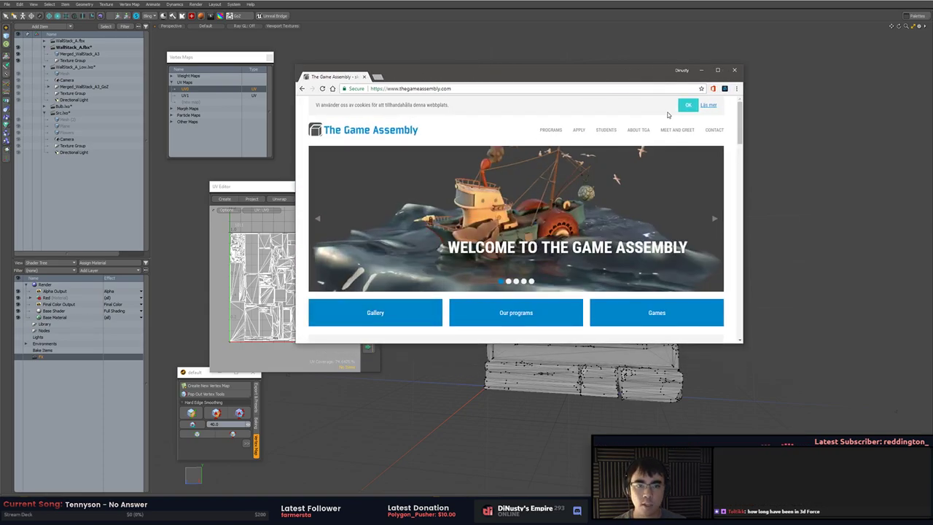
click(688, 105)
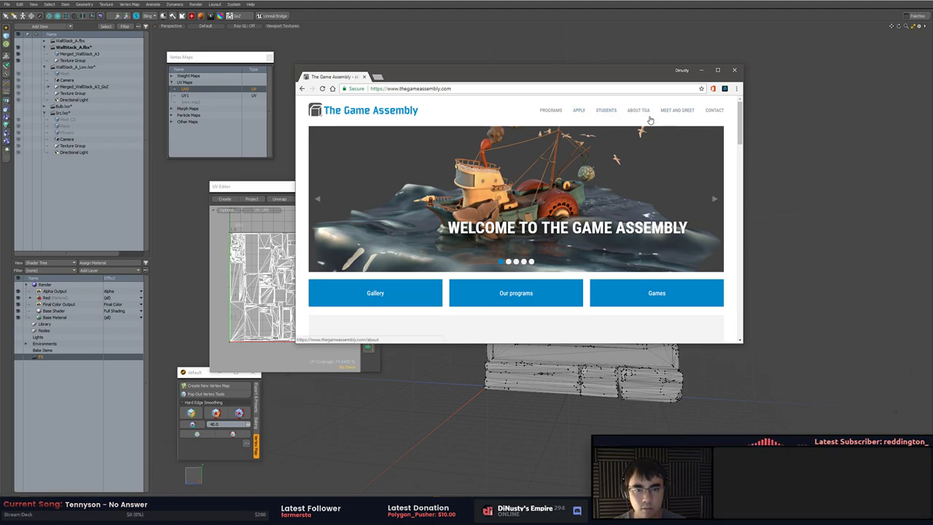
click(606, 112)
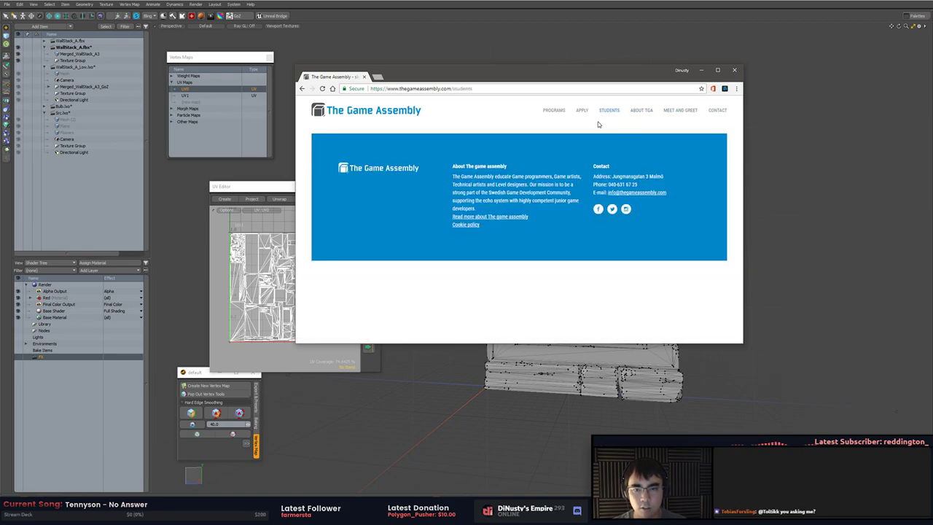
Copy the Students page address and share it in the stream chat
click(522, 88)
key(alt+Tab)
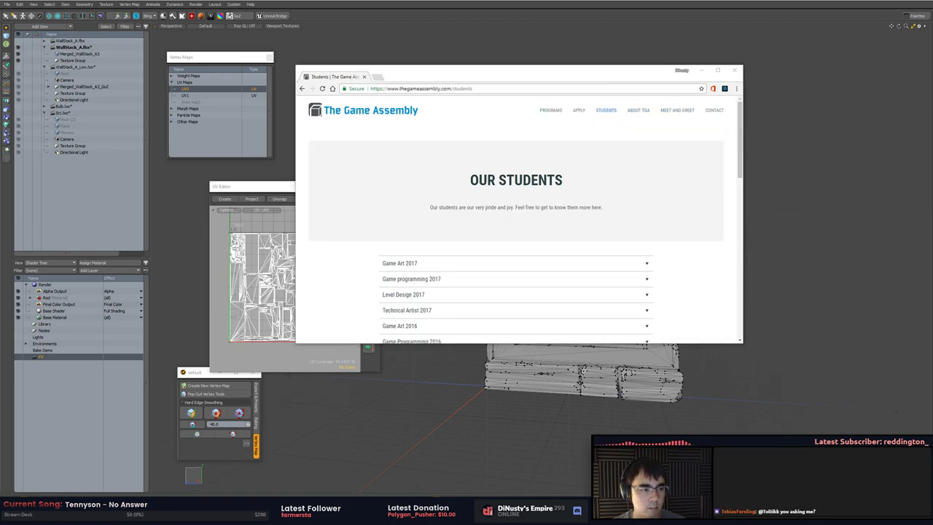
click(520, 84)
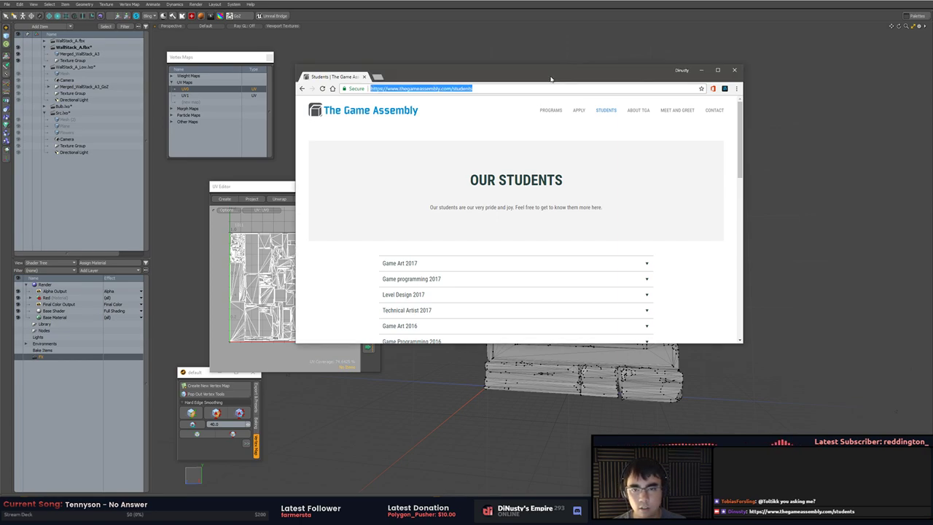
Enlarge the browser window, reload the Students page and look through its list of classes, trying the Game Art 2017 and Game programming 2017 entries
scroll(541, 187, down, 2)
click(420, 192)
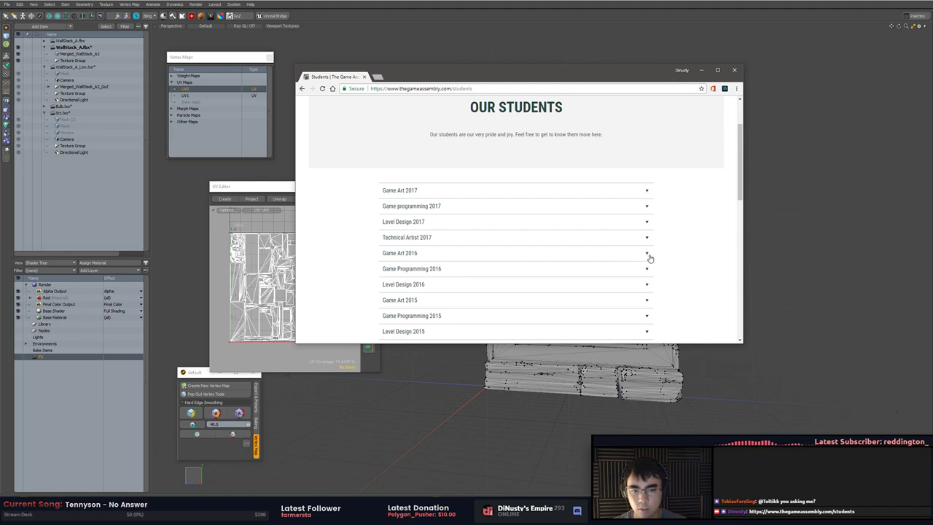
scroll(711, 251, down, 3)
scroll(710, 250, up, 3)
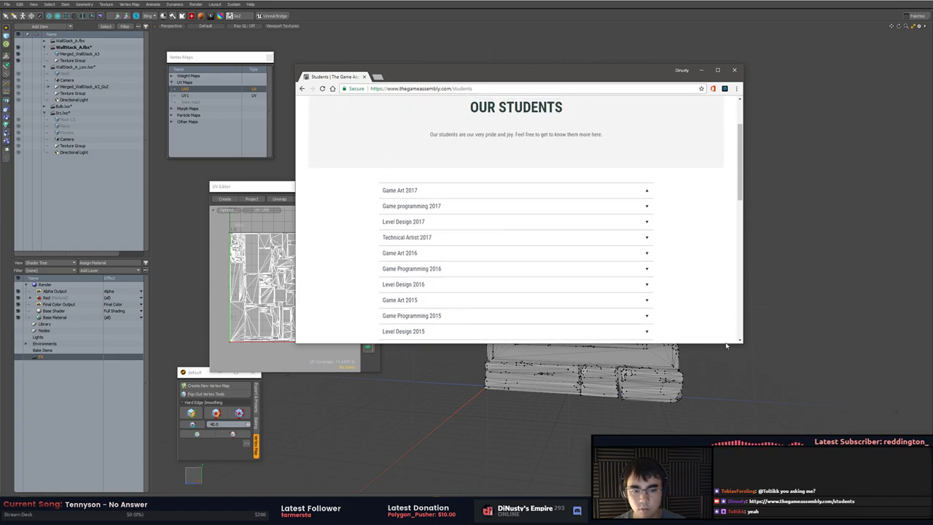
drag(742, 343, 875, 446)
scroll(758, 326, down, 3)
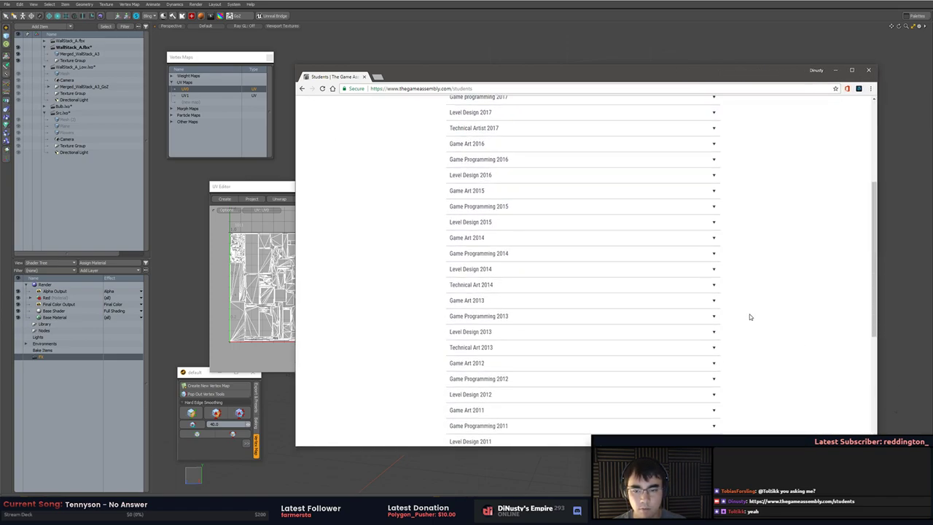
scroll(525, 308, up, 4)
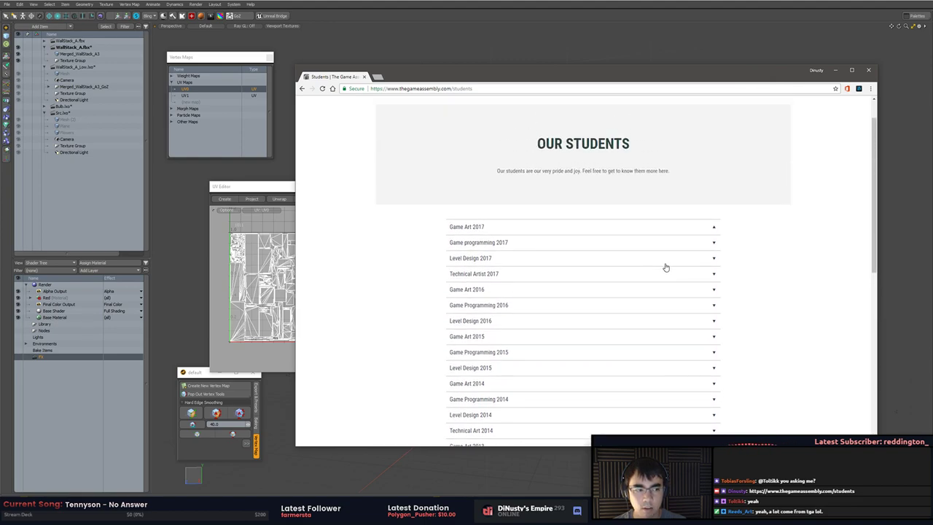
click(568, 243)
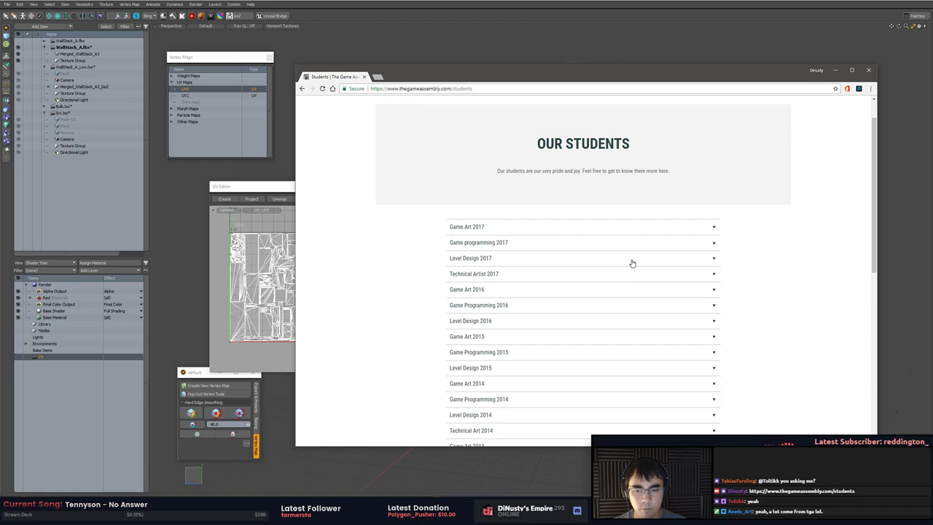
scroll(727, 281, up, 1)
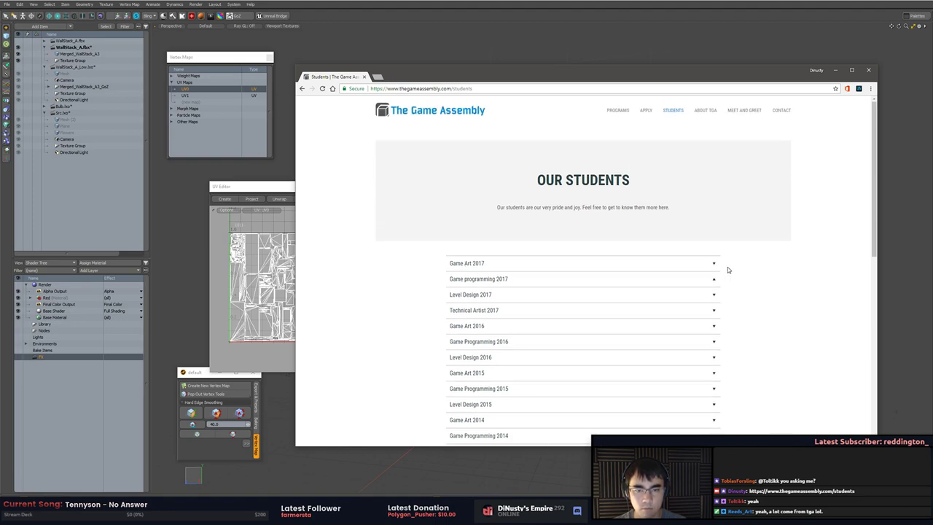
scroll(728, 269, down, 1)
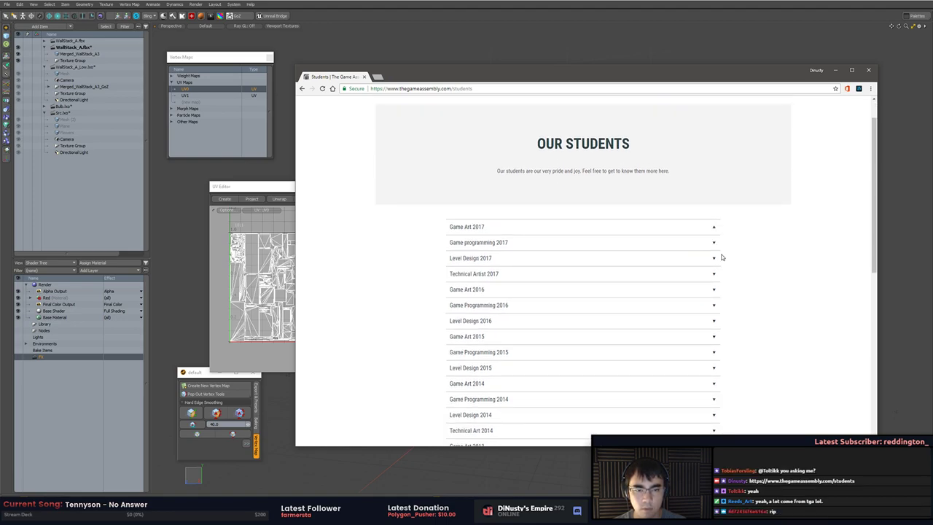
key(F5)
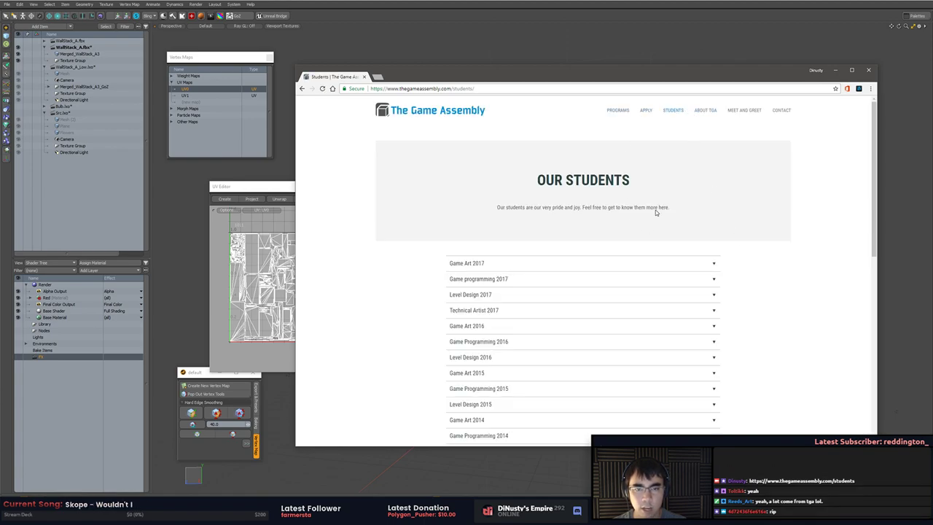
scroll(465, 195, down, 3)
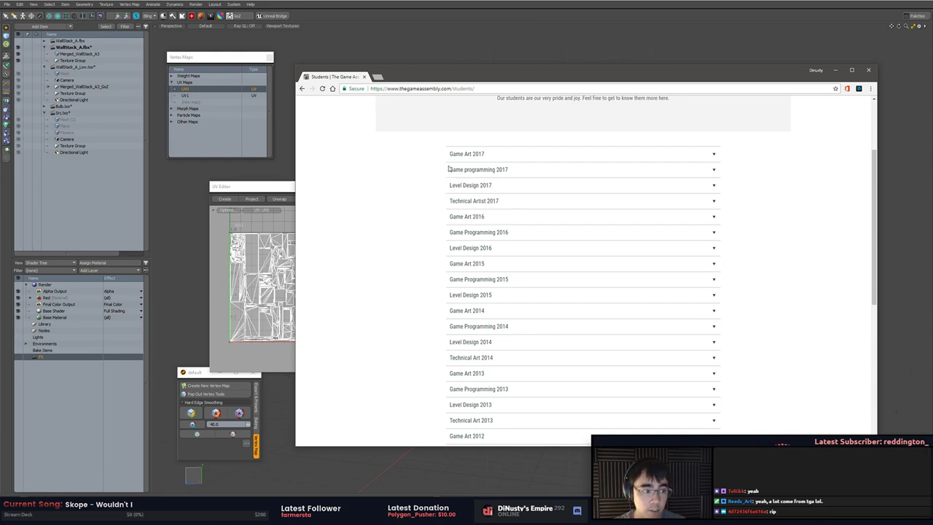
Share the reloaded Students page address in the stream chat and close the browser tab
click(527, 90)
key(ctrl+c)
key(alt+Tab)
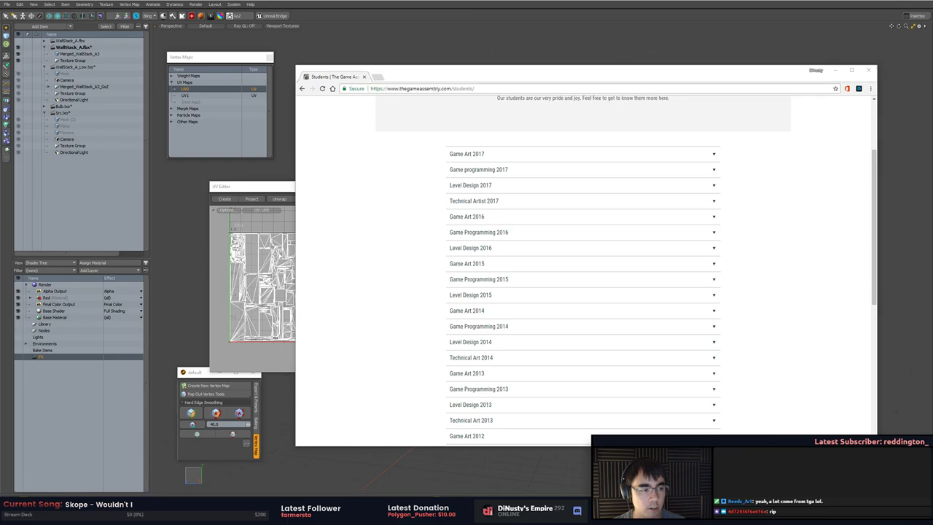
key(ctrl+v)
key(Return)
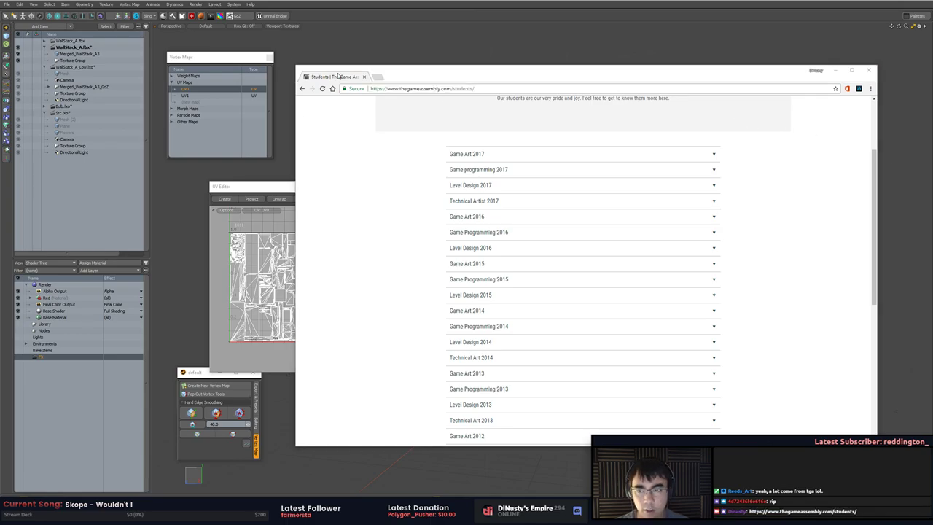
middle_click(339, 76)
Display the UV1 map of Merged_WallStack_A3 in the UV Editor
alt+shift+drag(651, 208, 587, 153)
alt+drag(587, 153, 577, 151)
middle_drag(577, 152, 596, 245)
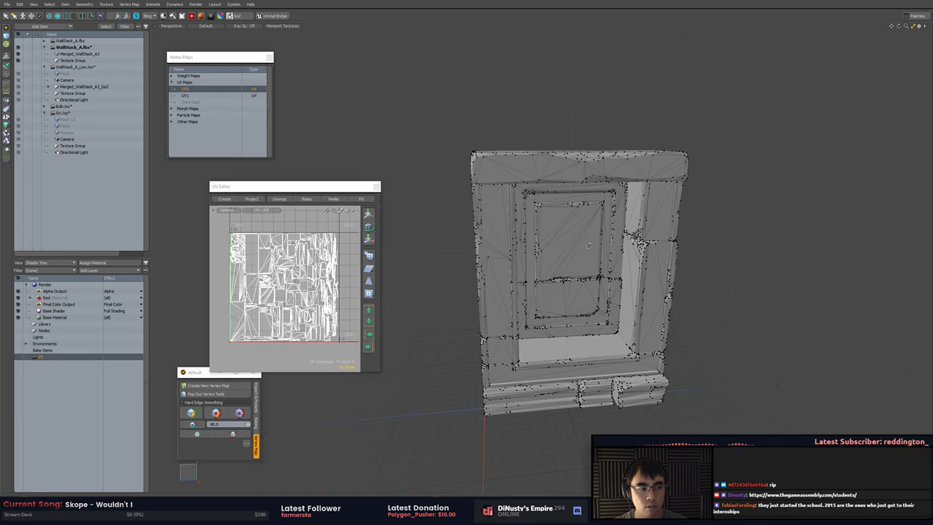
alt+drag(589, 245, 554, 204)
click(546, 198)
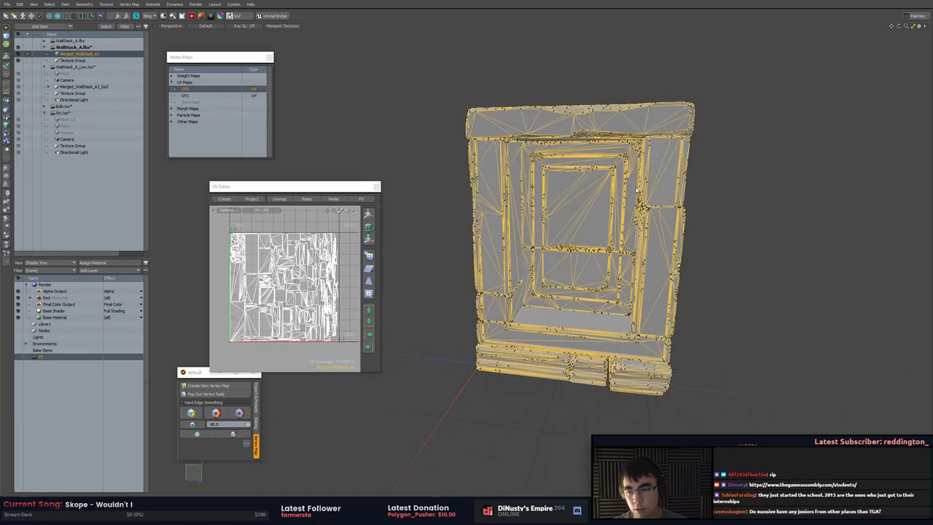
click(413, 158)
click(211, 96)
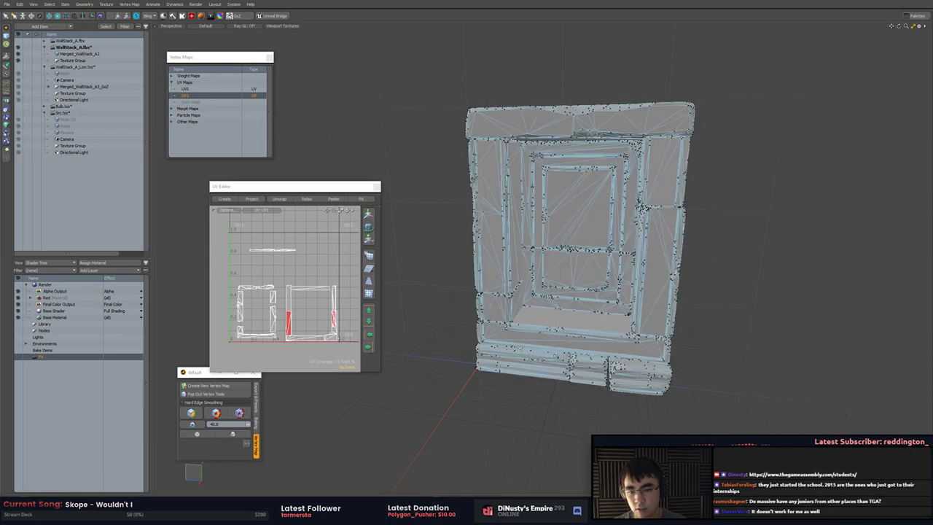
Select a polygon on the wall's base, then the thin horizontal strip island in the UV1 layout
scroll(554, 223, up, 3)
alt+shift+drag(554, 307, 605, 219)
key(3)
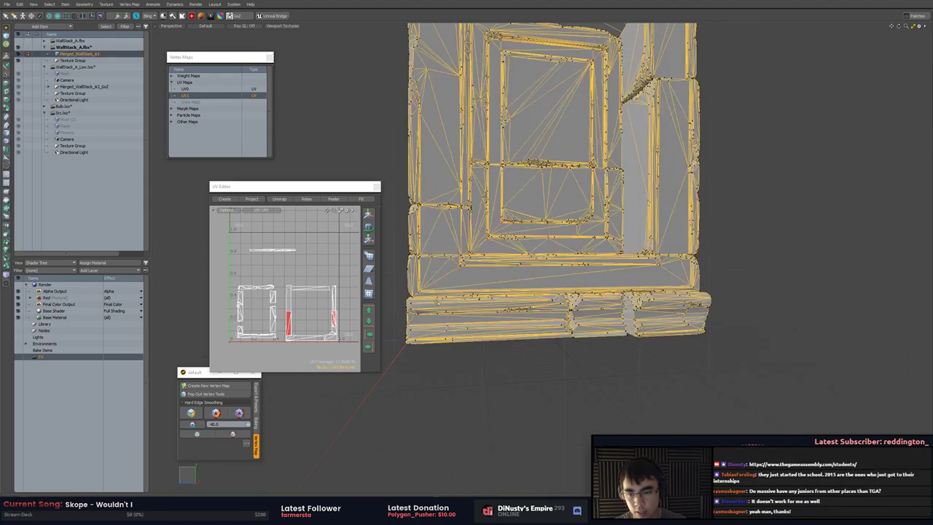
click(419, 323)
double_click(257, 249)
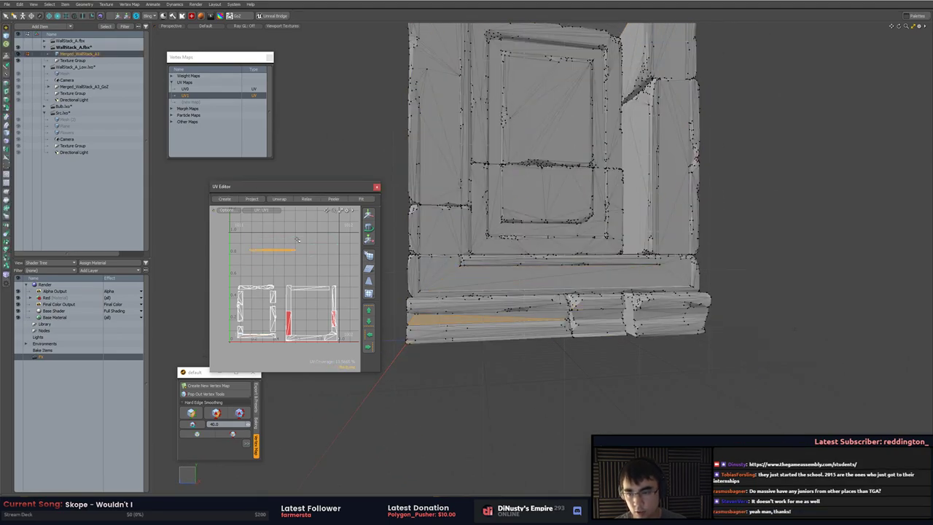
Clear the UV island selection and save the WallStack_A.fbx scene
scroll(252, 239, up, 4)
scroll(292, 243, down, 2)
alt+drag(289, 247, 263, 250)
click(276, 246)
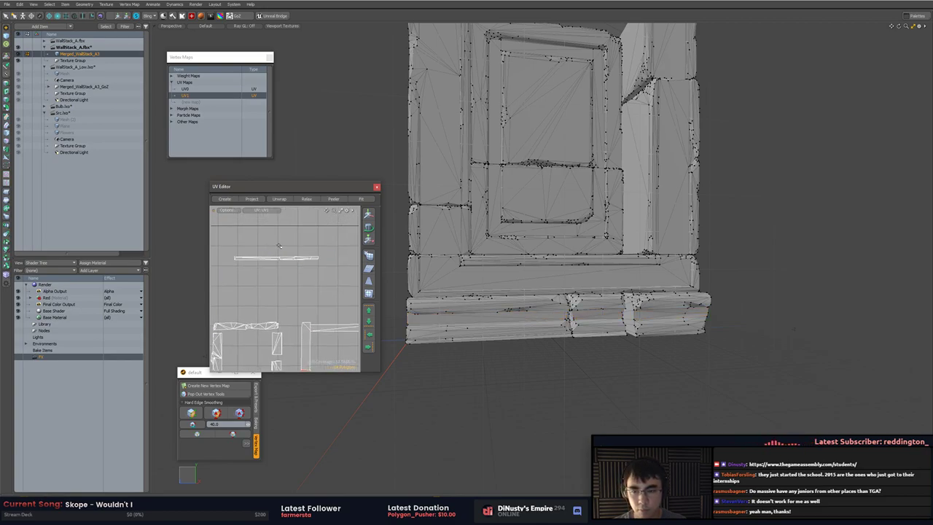
scroll(338, 254, down, 2)
alt+drag(333, 234, 331, 268)
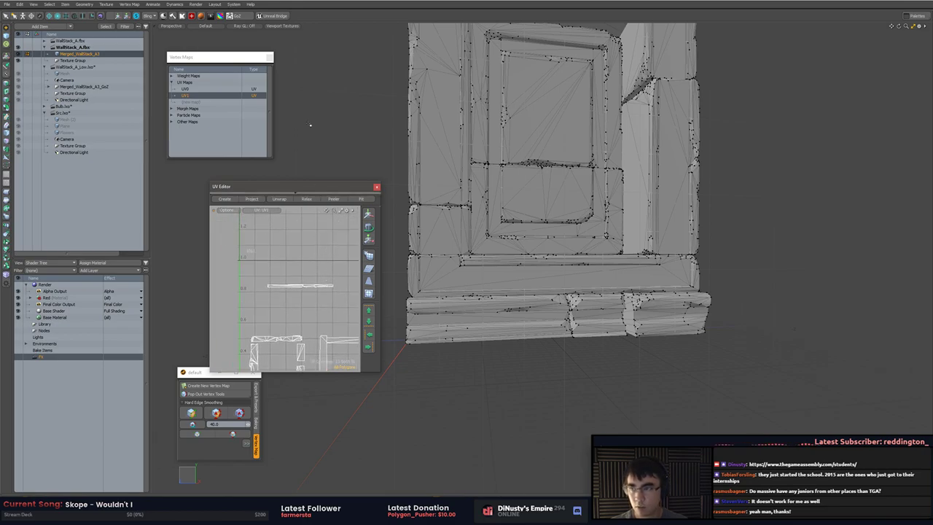
Switch to Unity and select the WallStack_A wall in the Gym_Test scene
key(alt+Tab)
key(alt+Tab)
key(alt+Tab)
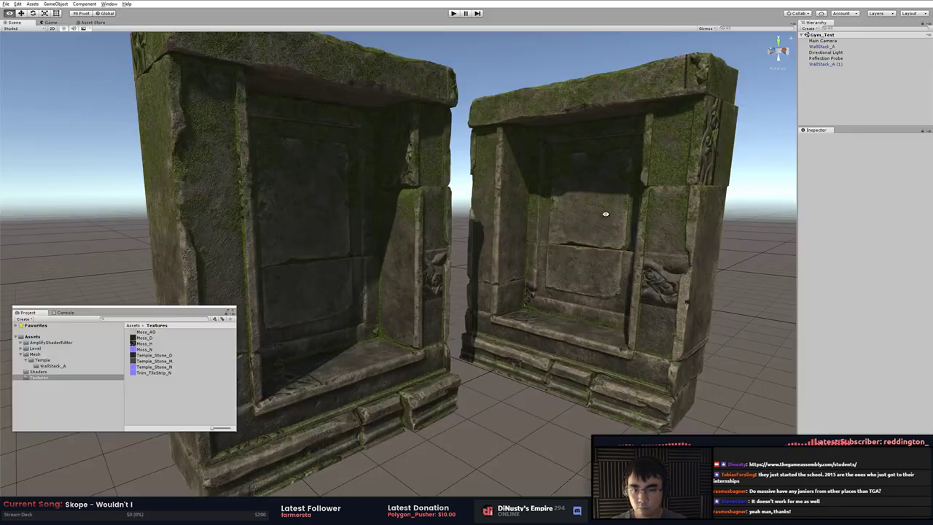
alt+drag(509, 333, 535, 300)
click(557, 270)
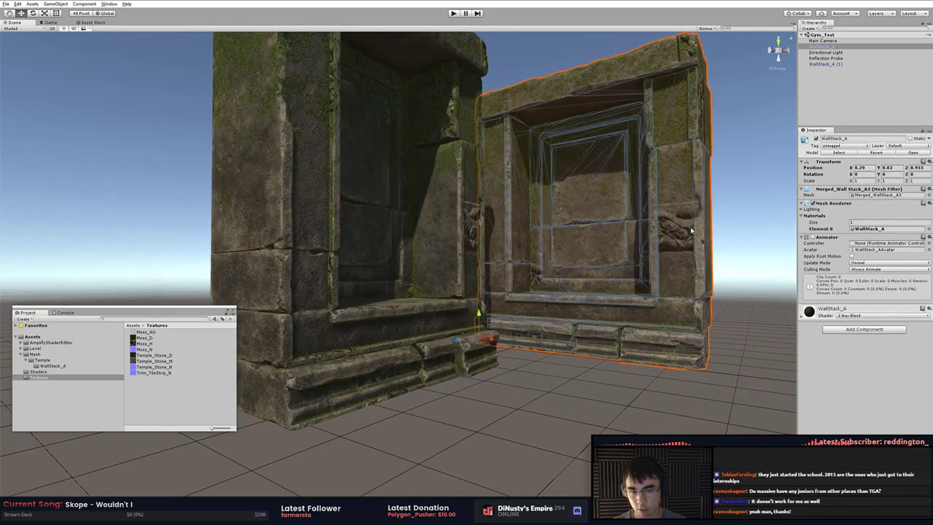
Reimport the WallStack_A model from the Mesh/Temple/WallStack_A folder and show the settings of the WallStack_A material
click(52, 366)
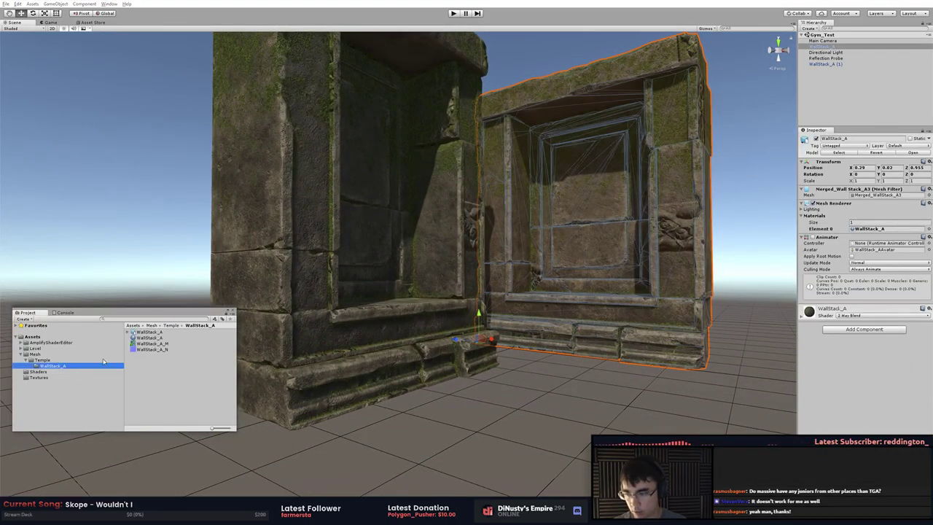
click(159, 338)
right_click(159, 333)
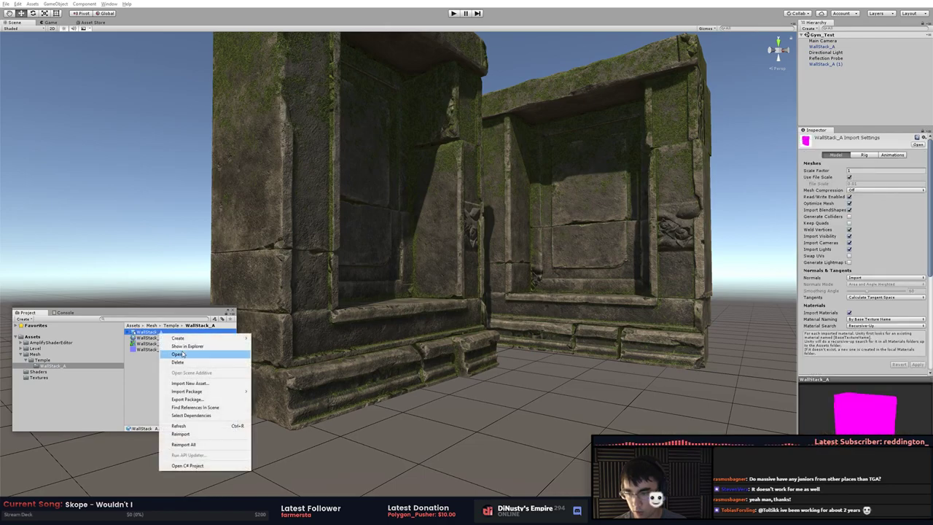
click(182, 433)
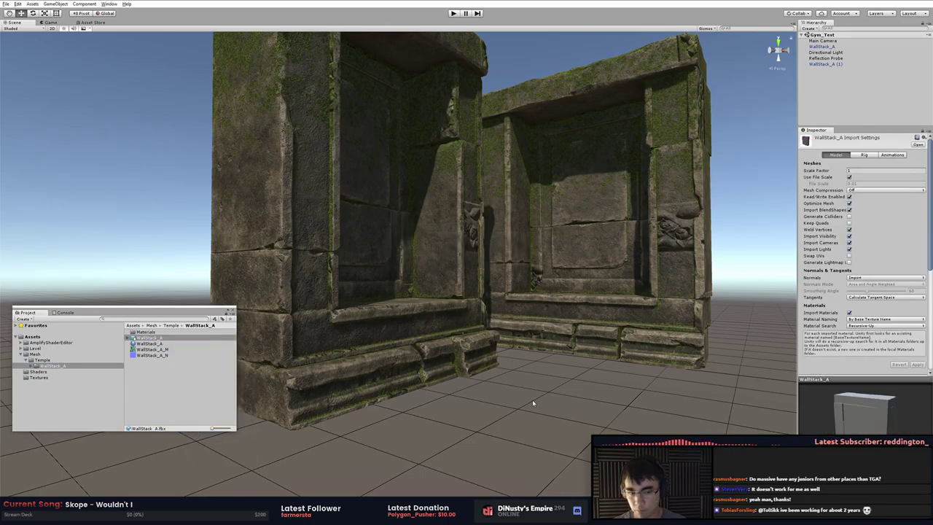
click(143, 344)
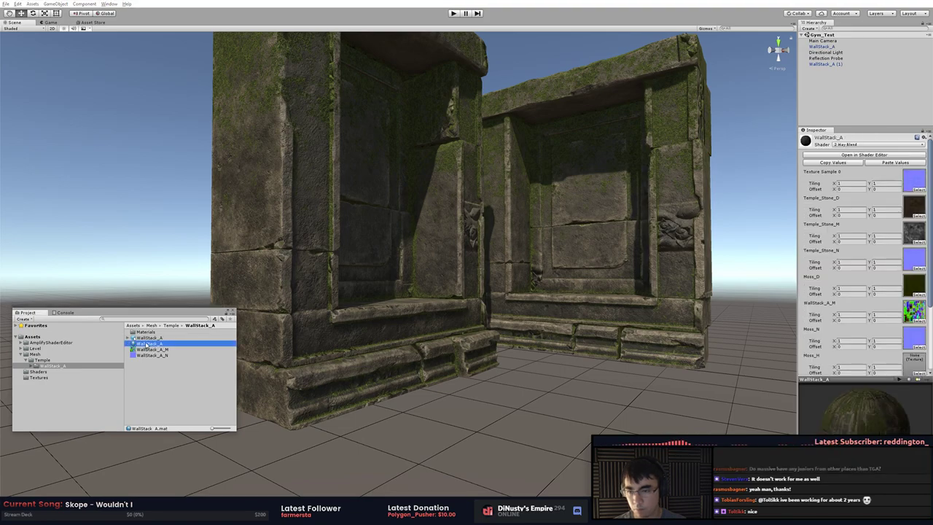
Try the Moss_H texture in the Moss_H slot of the WallStack_A material and undo the assignment
alt+drag(458, 348, 546, 362)
middle_drag(546, 362, 498, 360)
alt+drag(498, 360, 522, 369)
scroll(831, 335, down, 1)
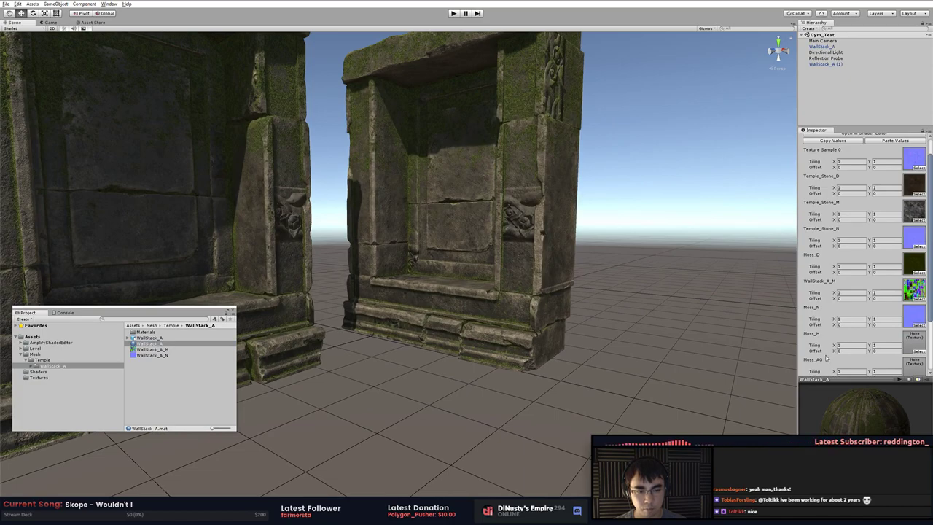
scroll(826, 358, down, 1)
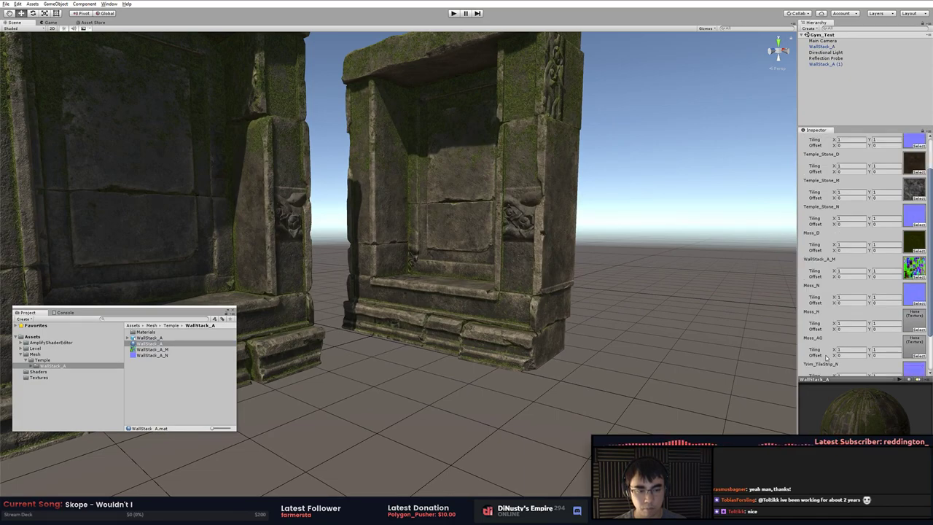
click(916, 330)
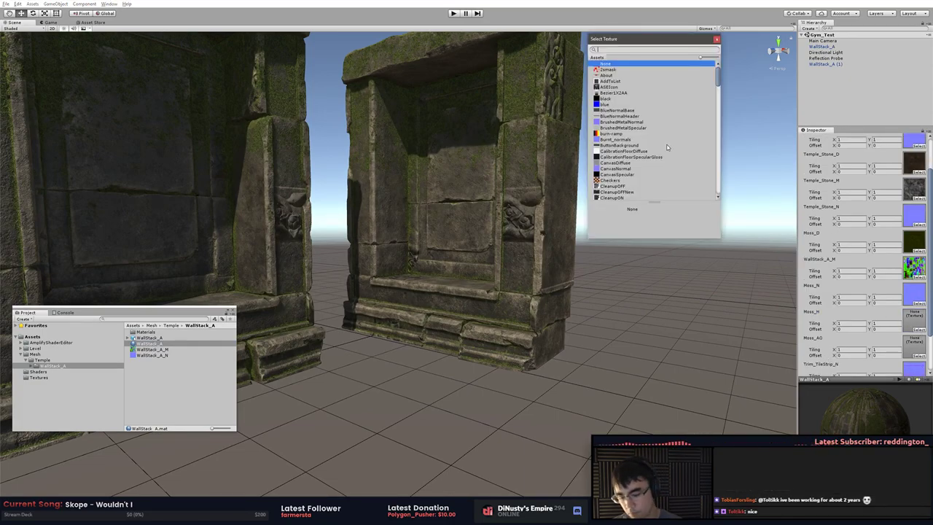
text(moss)
double_click(625, 82)
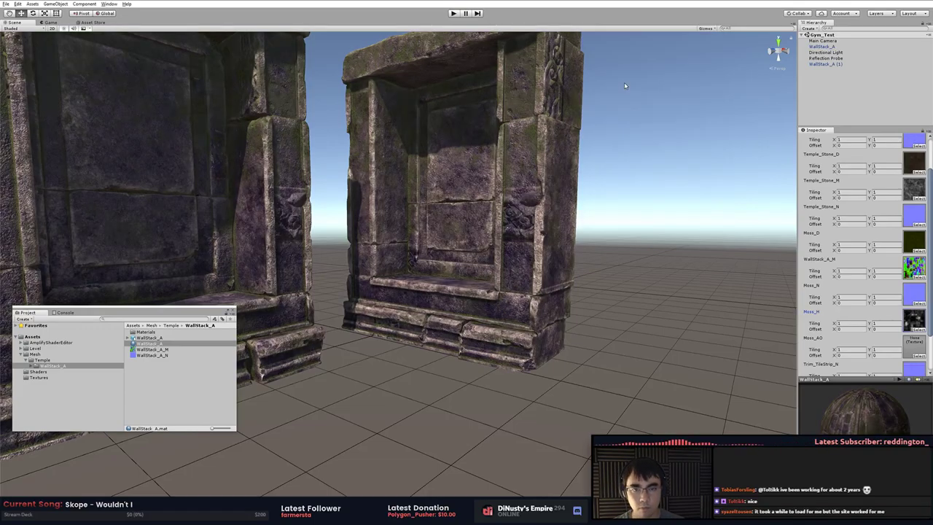
key(ctrl+z)
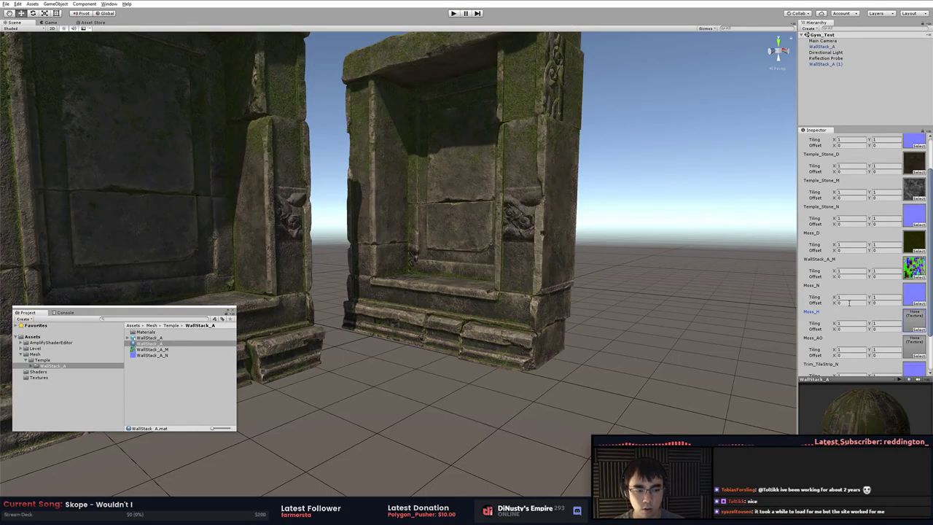
Preview the Moss_H texture in the Moss_H slot once more, inspect the walls up close, and revert the slot to None
click(918, 330)
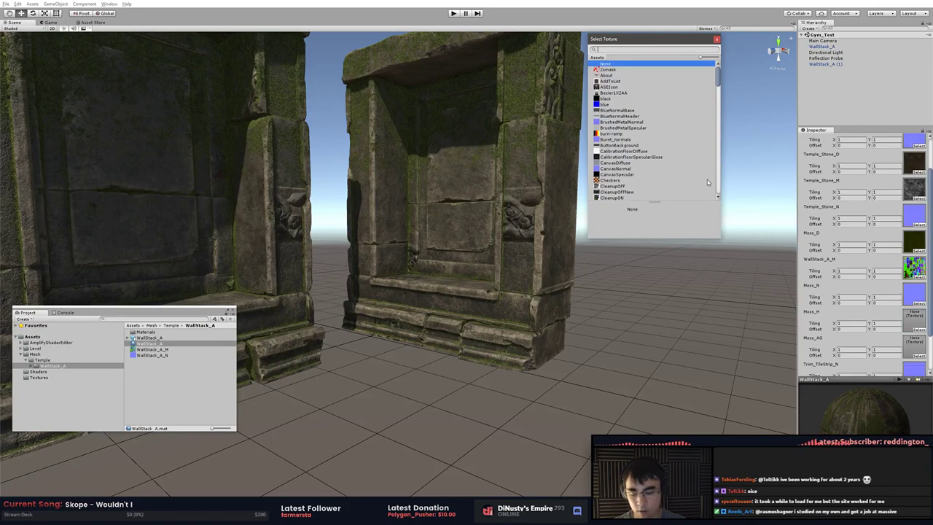
text(moss)
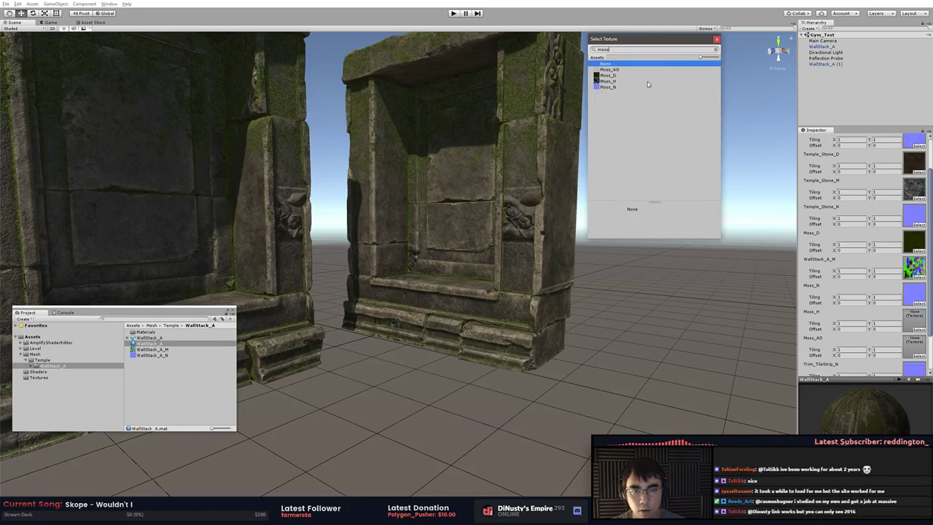
click(609, 81)
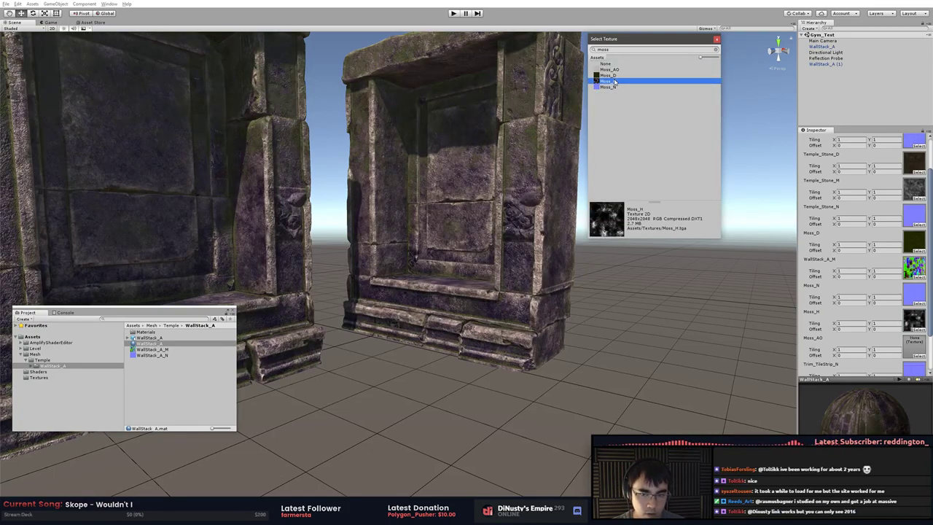
alt+drag(510, 221, 529, 202)
alt+right_drag(529, 202, 577, 266)
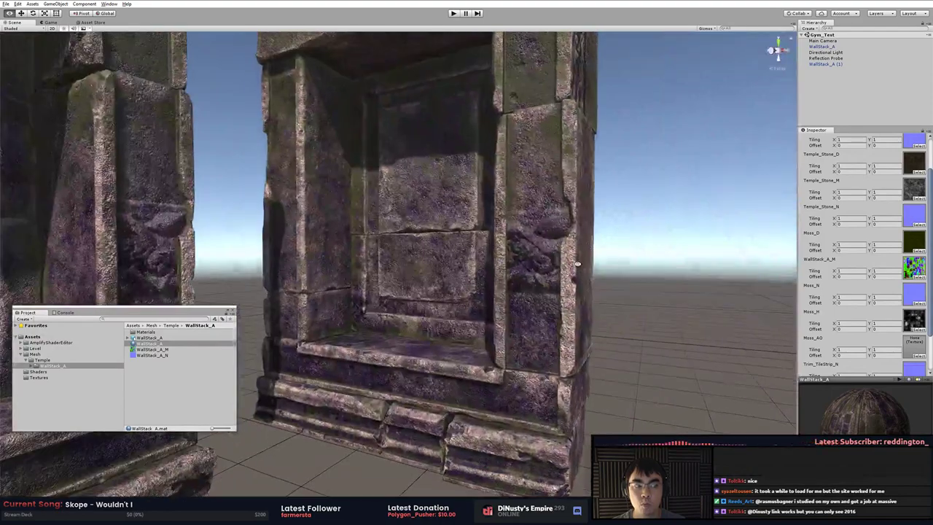
alt+drag(578, 266, 609, 263)
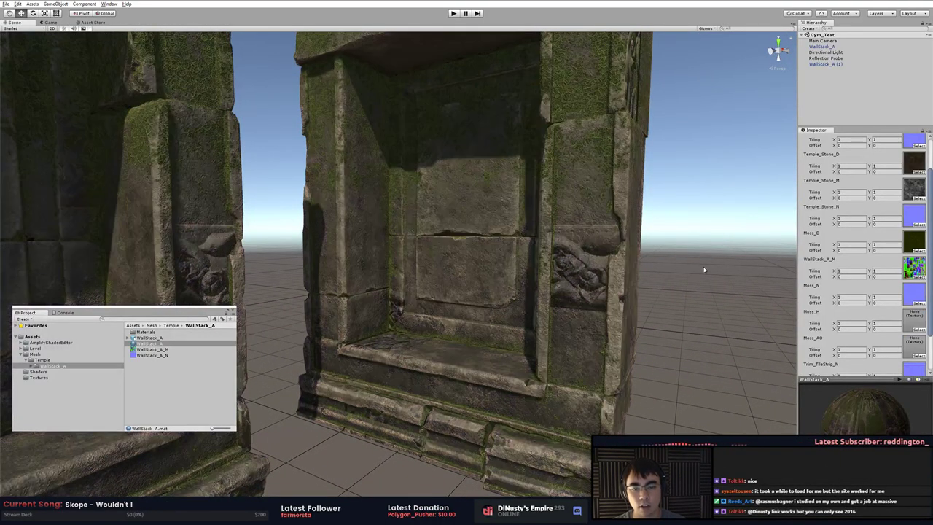
Assign the Moss_AO texture to the Moss_AO slot of the WallStack_A material
scroll(872, 362, down, 2)
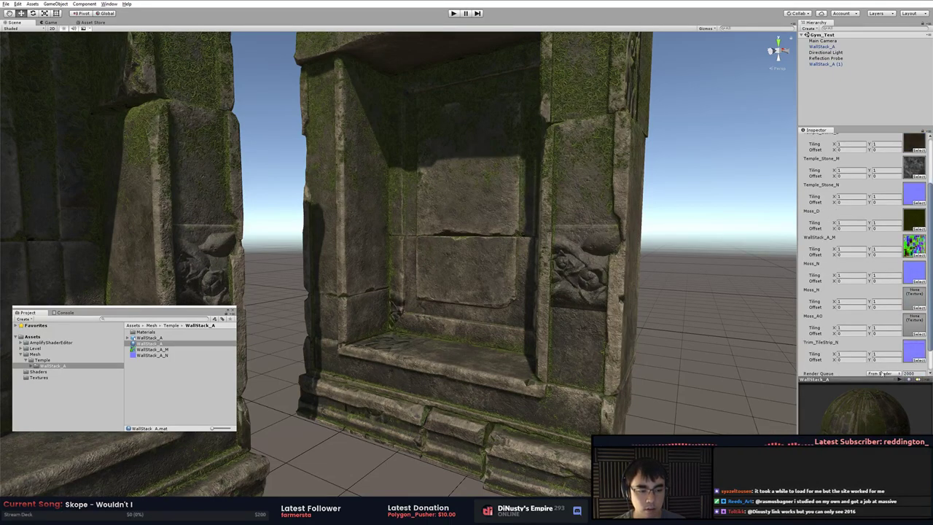
alt+middle_drag(716, 384, 727, 358)
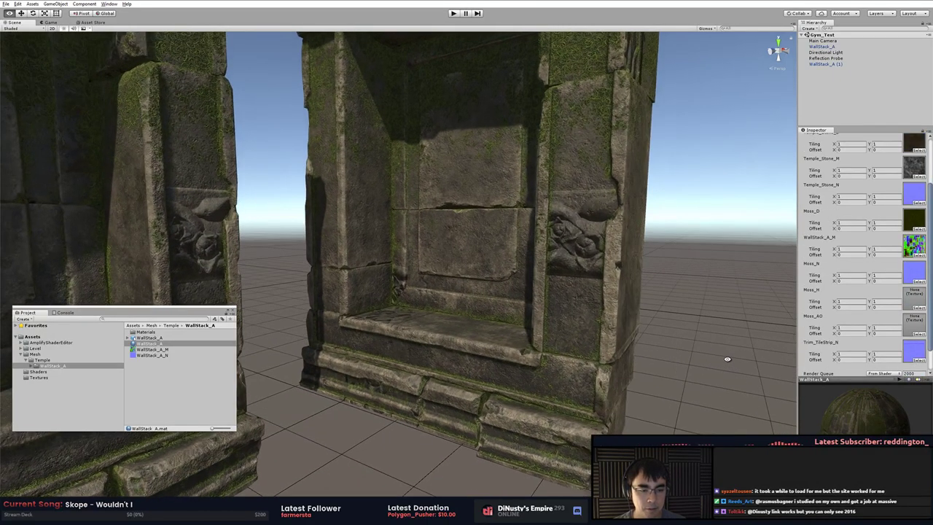
scroll(727, 358, down, 2)
mouse_move(726, 358)
alt+mouse_down()
mouse_move(700, 376)
mouse_move(737, 368)
alt+mouse_up()
click(918, 335)
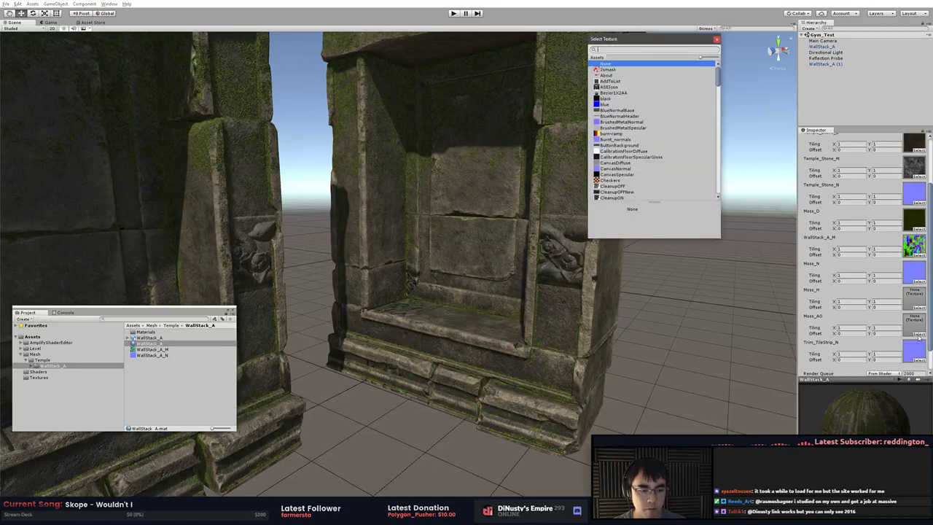
text(mo)
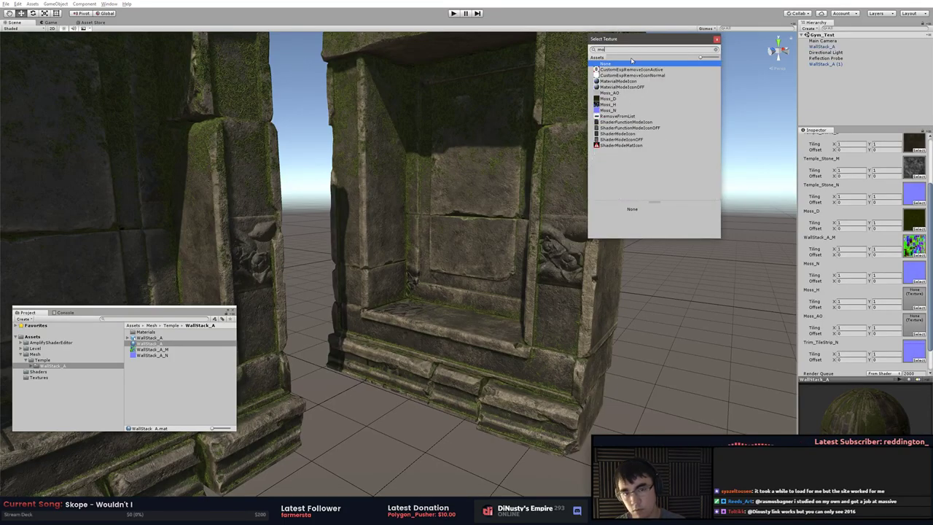
double_click(619, 93)
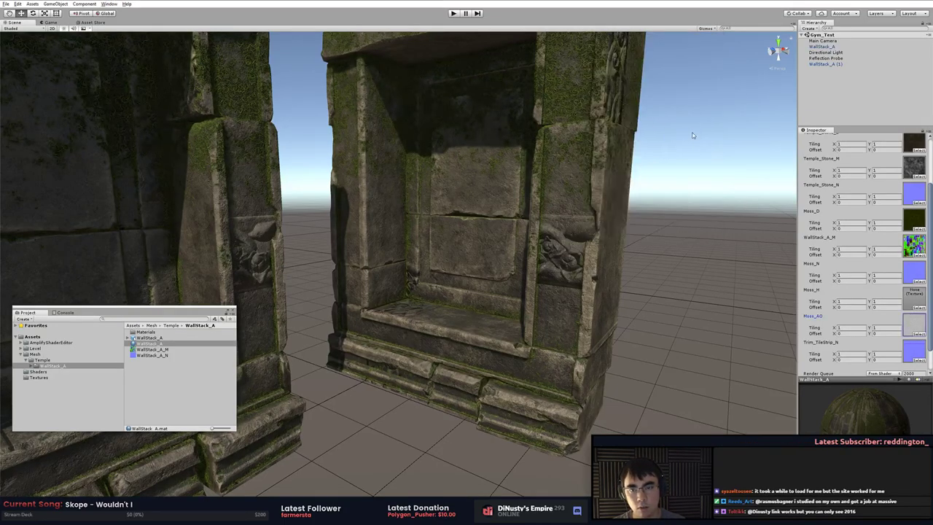
Examine the moss shading on the walls up close, from the upper recess down to the carved trim and the base
middle_drag(694, 136, 511, 252)
alt+drag(510, 252, 644, 253)
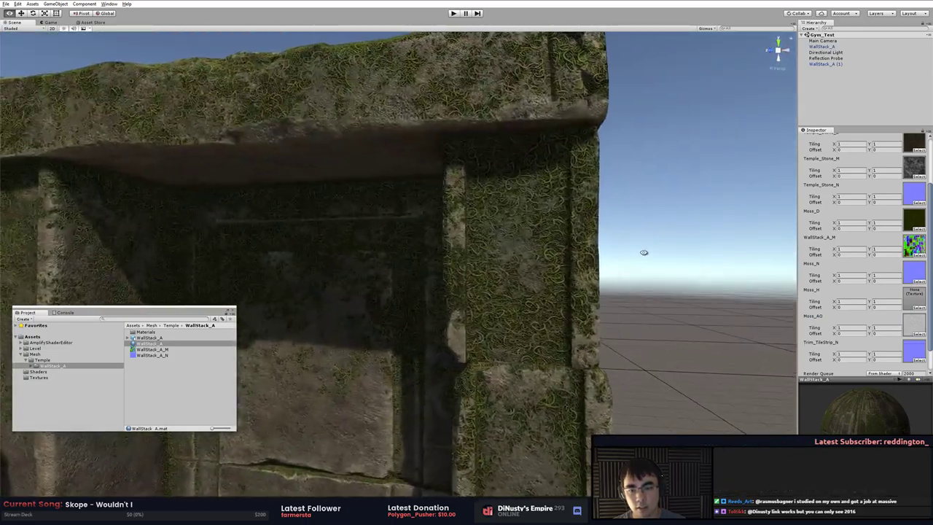
scroll(635, 249, up, 5)
middle_drag(622, 245, 589, 278)
alt+drag(589, 277, 639, 266)
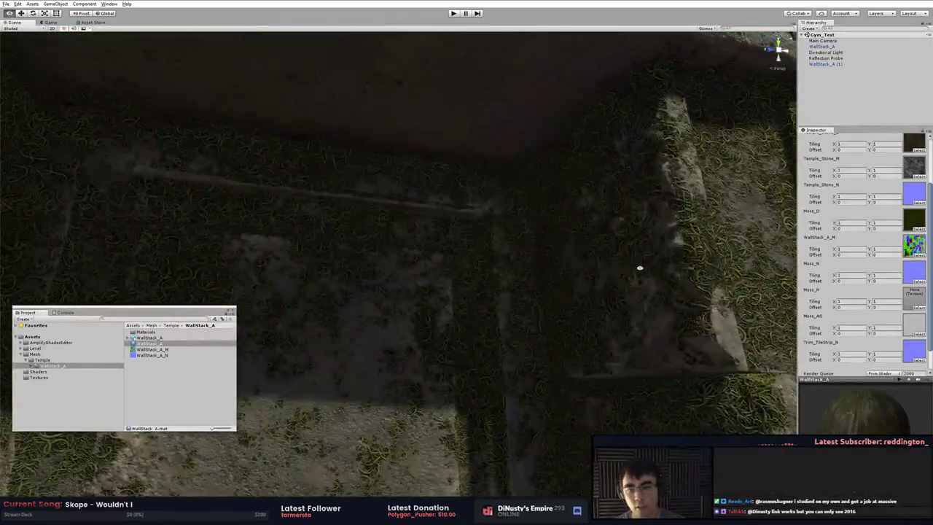
scroll(637, 267, down, 3)
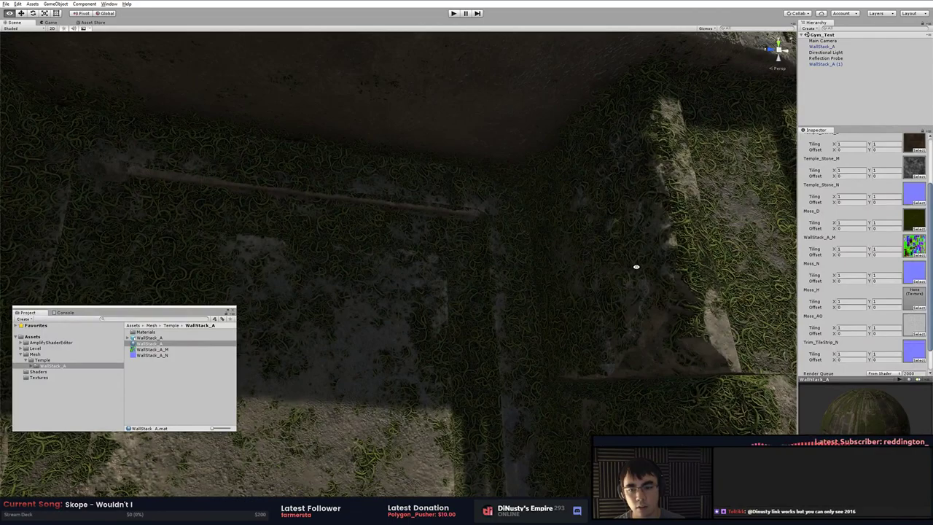
alt+drag(637, 264, 524, 288)
middle_drag(525, 288, 660, 239)
alt+drag(664, 299, 576, 323)
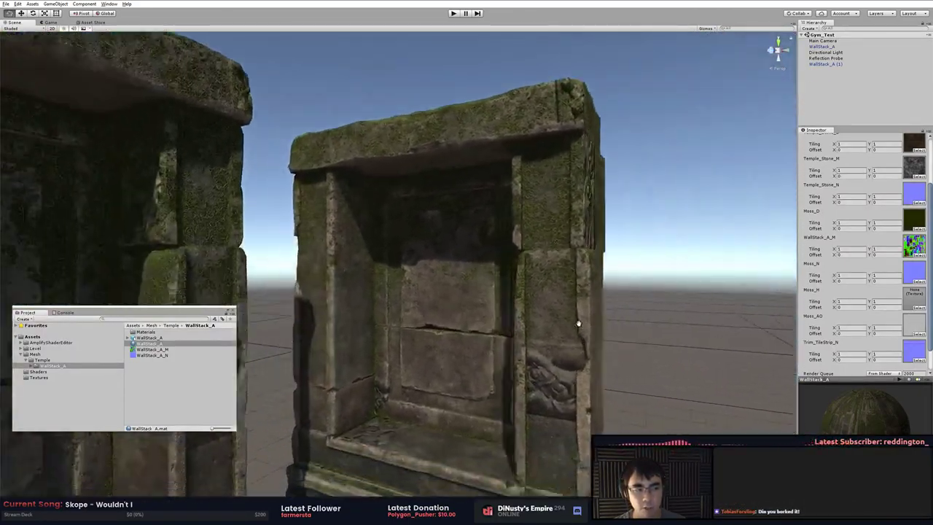
middle_drag(576, 323, 588, 285)
middle_drag(642, 307, 511, 248)
alt+drag(482, 237, 543, 217)
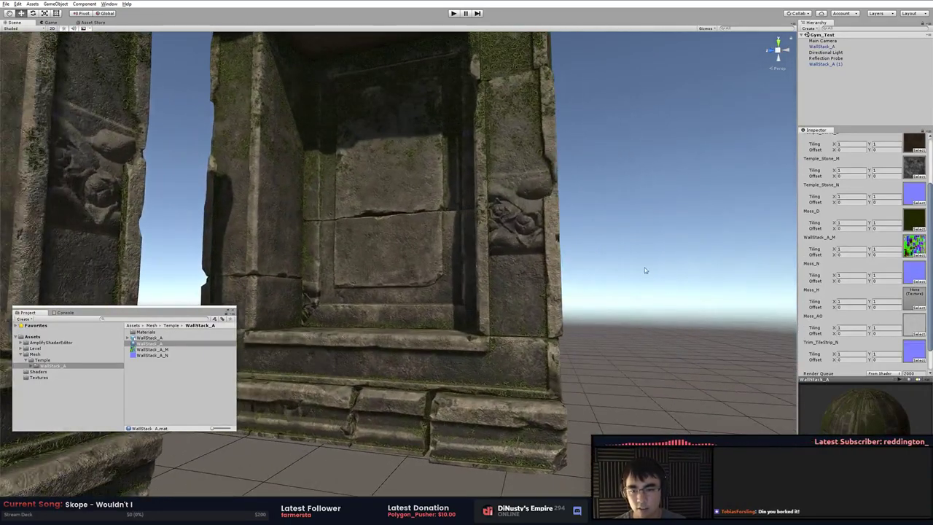
Select the WallStack_A wall, check the Lighting settings of its Mesh Renderer, and clear the selection
click(534, 285)
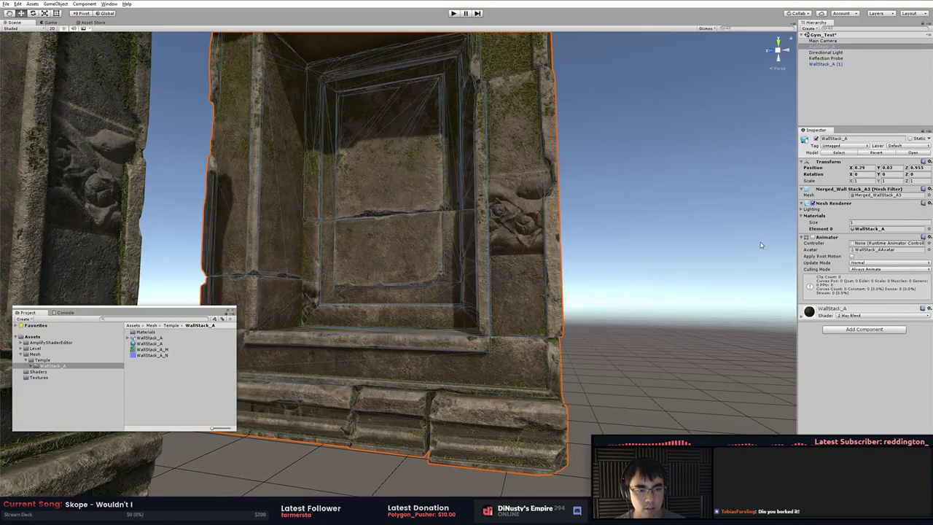
click(801, 209)
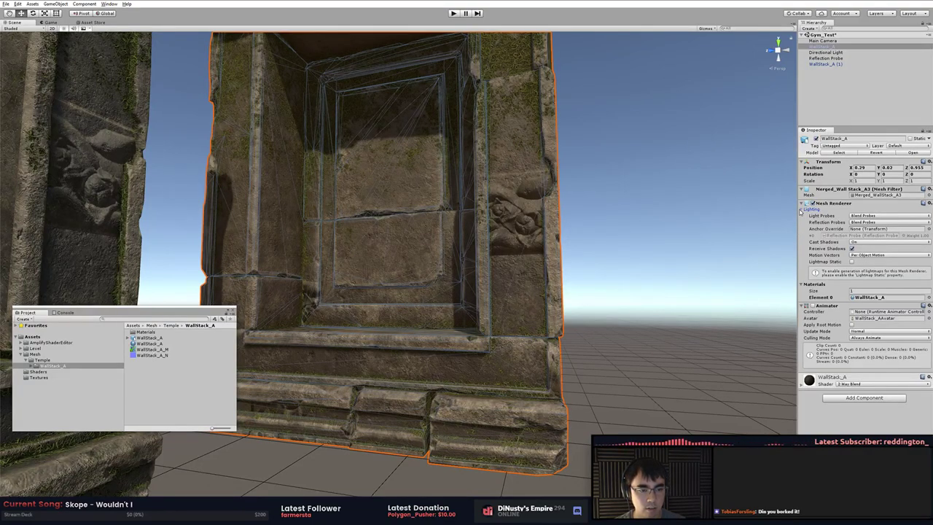
click(805, 209)
alt+drag(733, 231, 717, 231)
click(624, 239)
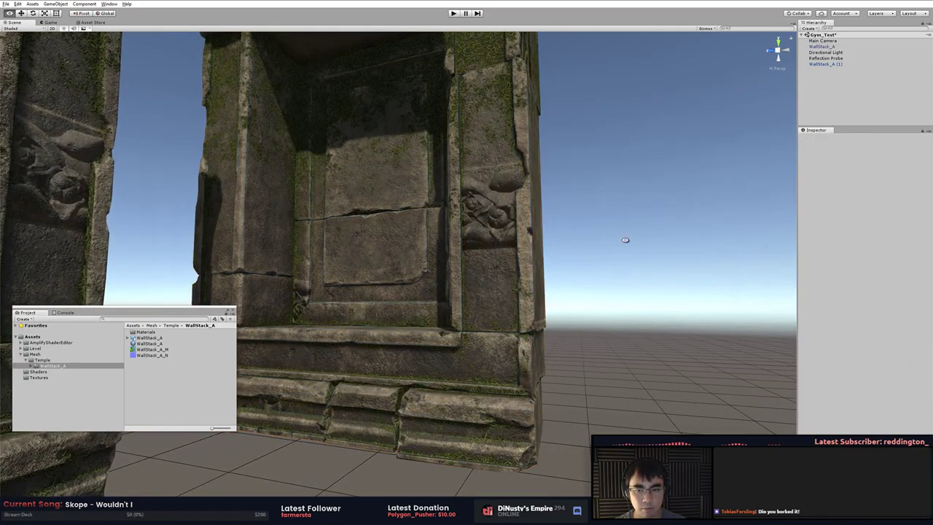
View both walls at an angle and close the floating Project window
alt+drag(605, 239, 641, 241)
right_drag(642, 240, 567, 243)
click(566, 244)
click(716, 222)
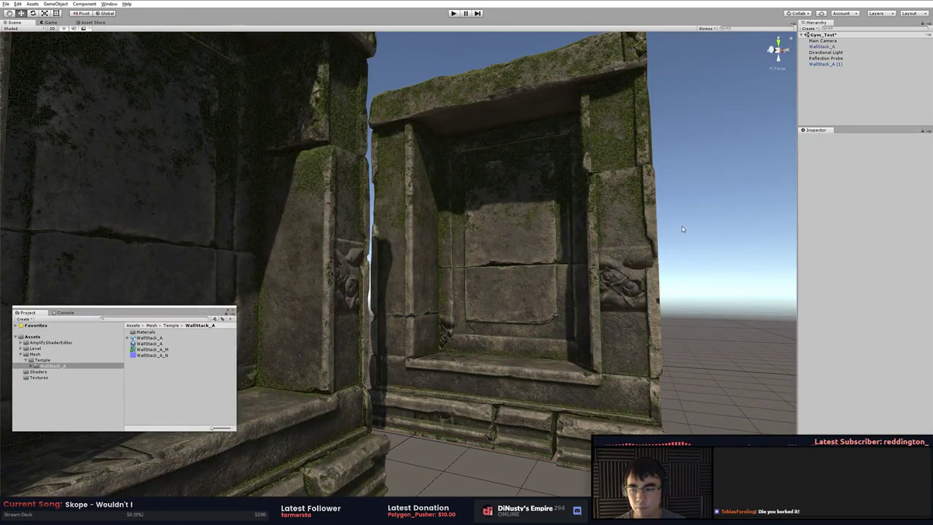
click(232, 312)
Select the WallStack_A wall again, locate the material assigned to Element 0, and deselect the wall
click(544, 271)
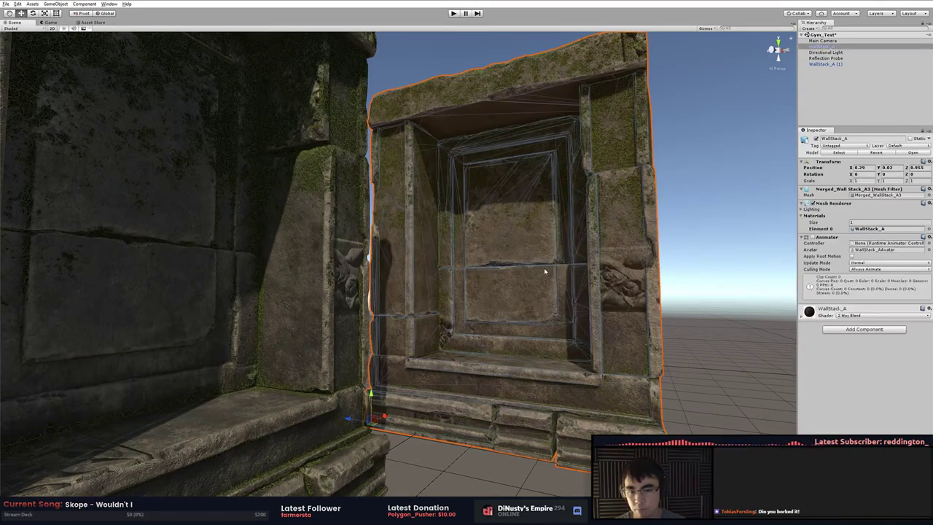
alt+drag(734, 281, 731, 245)
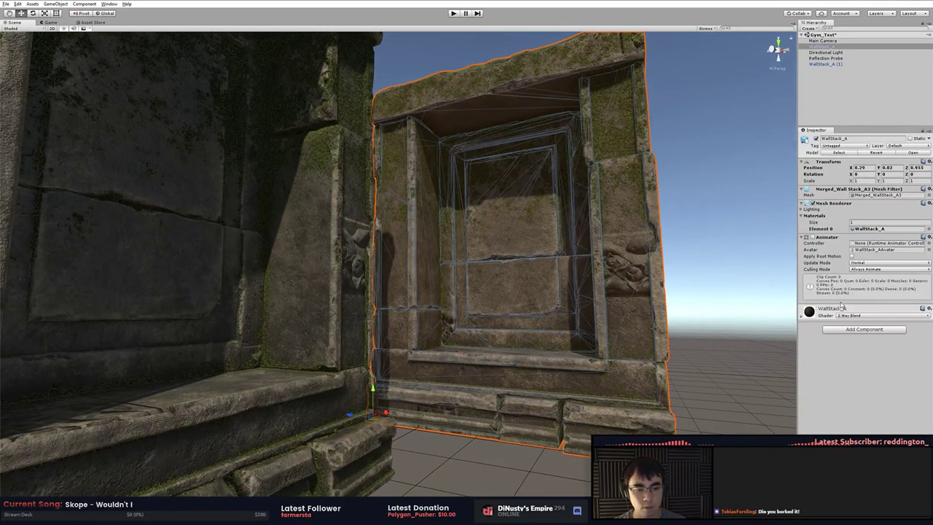
click(877, 229)
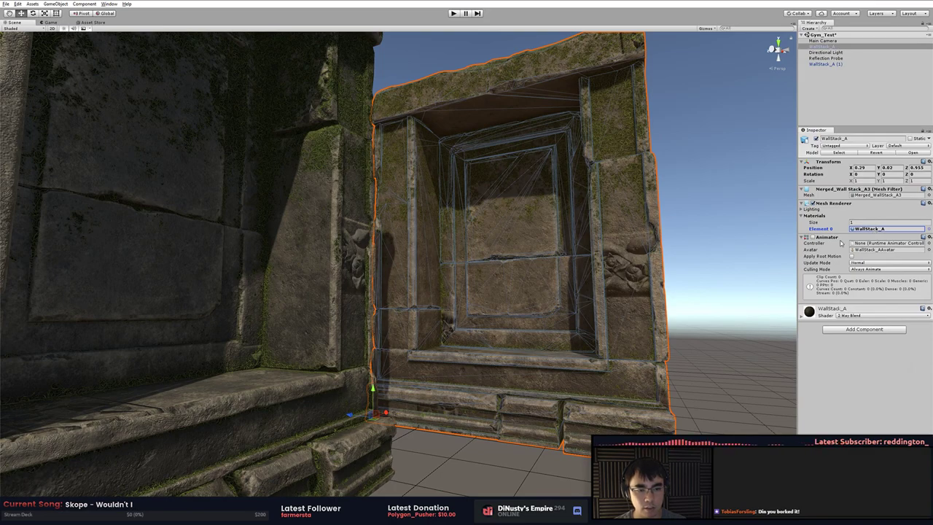
click(752, 312)
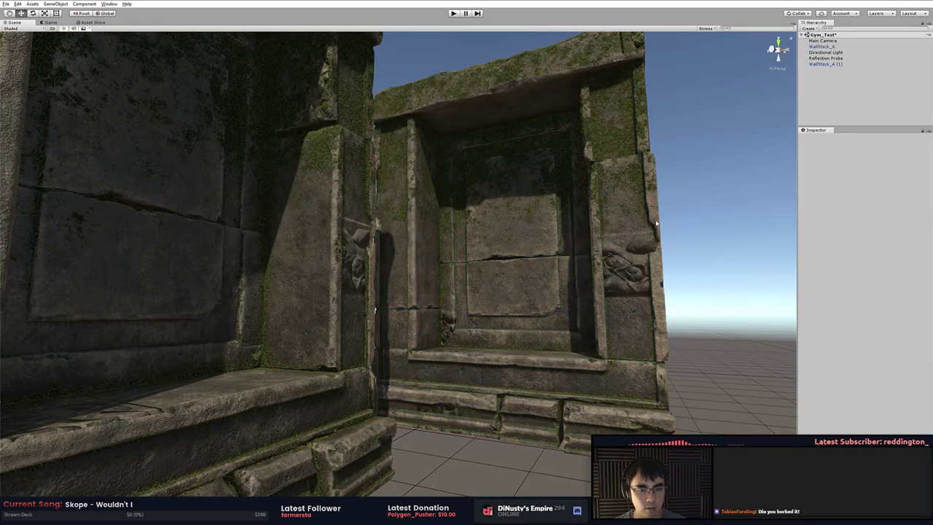
Open the wall material's 2 Way Blend shader in the shader editor and select the Blend Normals node feeding the Normal input
click(656, 224)
click(801, 321)
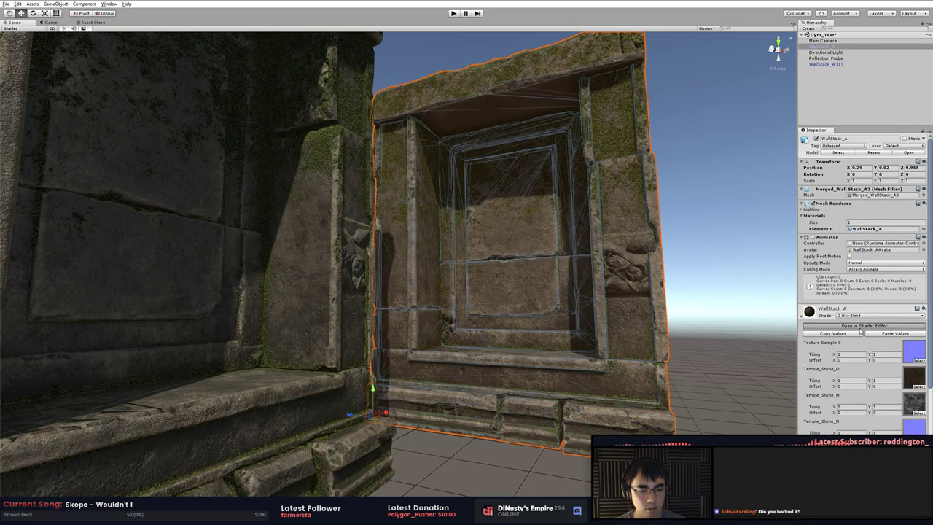
scroll(433, 281, down, 3)
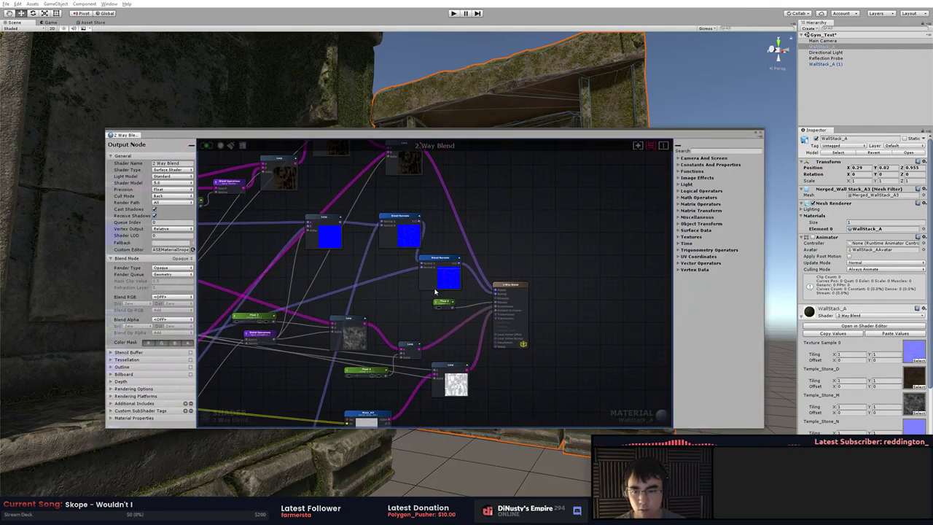
scroll(429, 284, up, 1)
click(429, 284)
scroll(447, 278, up, 1)
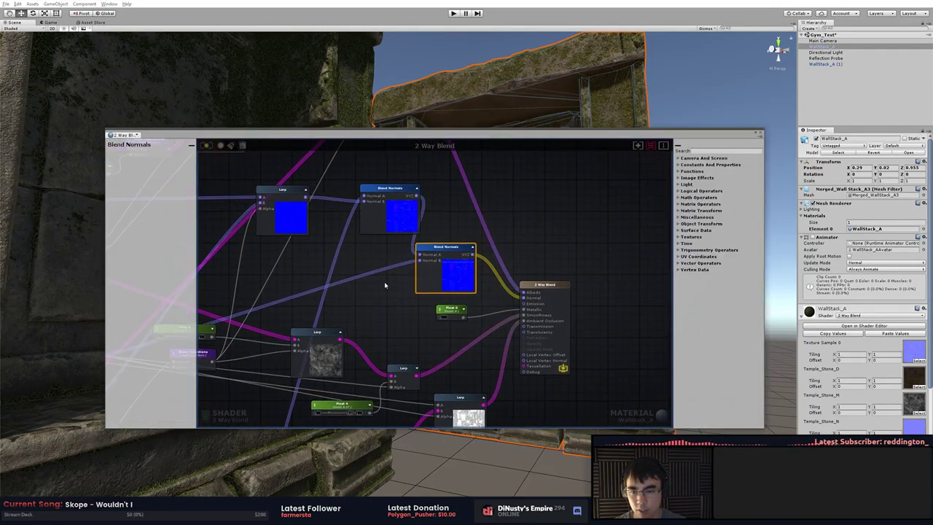
Set the UV Set of the Texture Coordinates node feeding Trim_TileStrip_N to 1 and keep the wall visible beside the shader editor
middle_drag(342, 306, 516, 273)
middle_drag(354, 275, 613, 186)
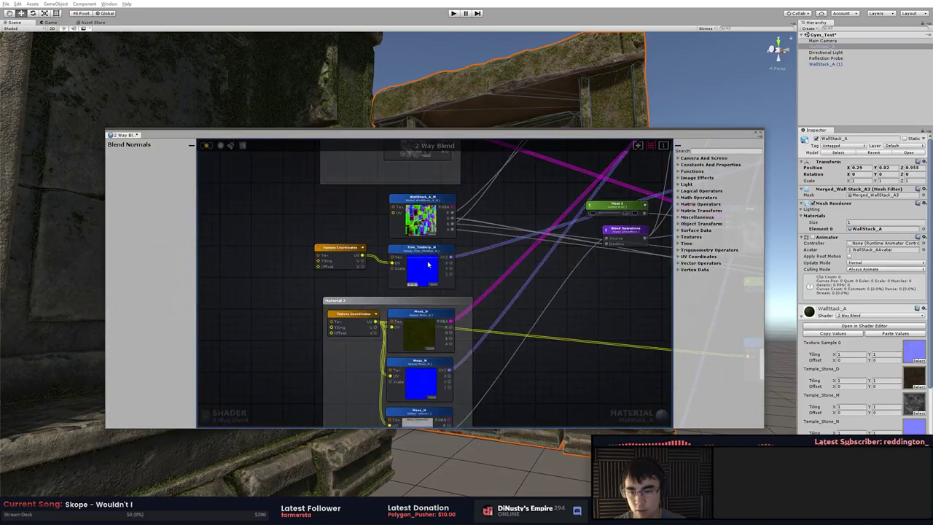
scroll(428, 265, up, 2)
click(312, 242)
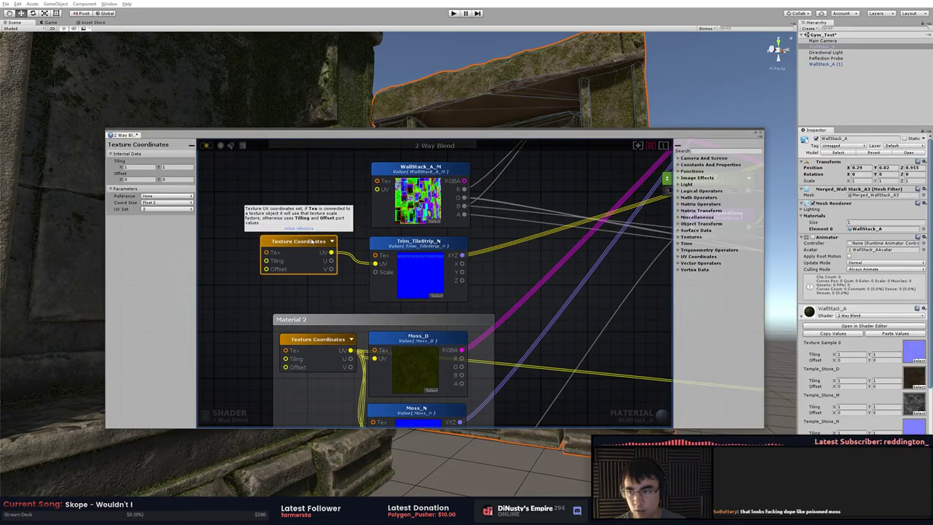
click(159, 204)
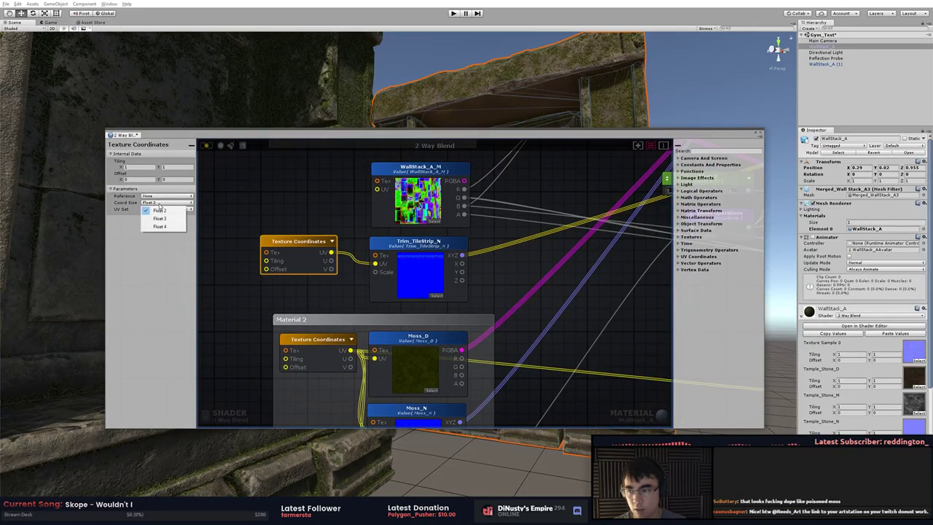
click(163, 197)
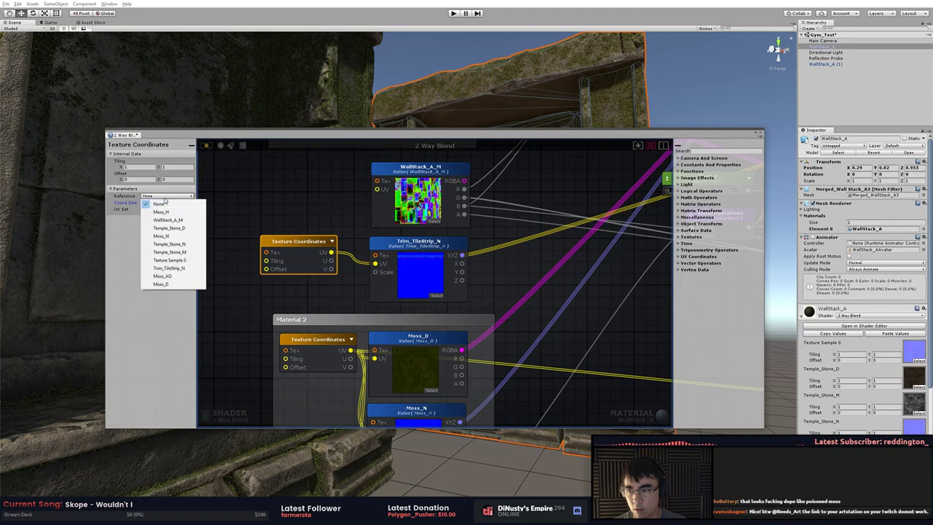
click(110, 237)
drag(173, 135, 637, 171)
click(631, 246)
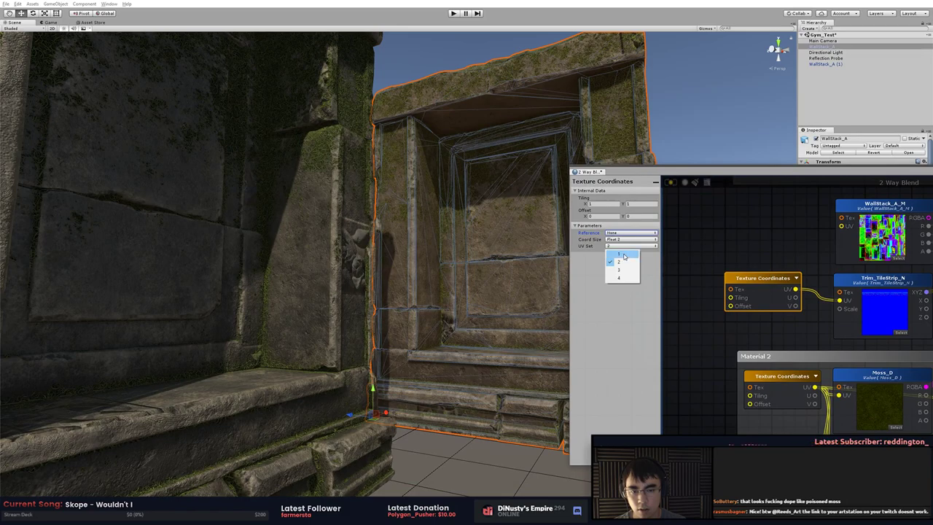
click(620, 254)
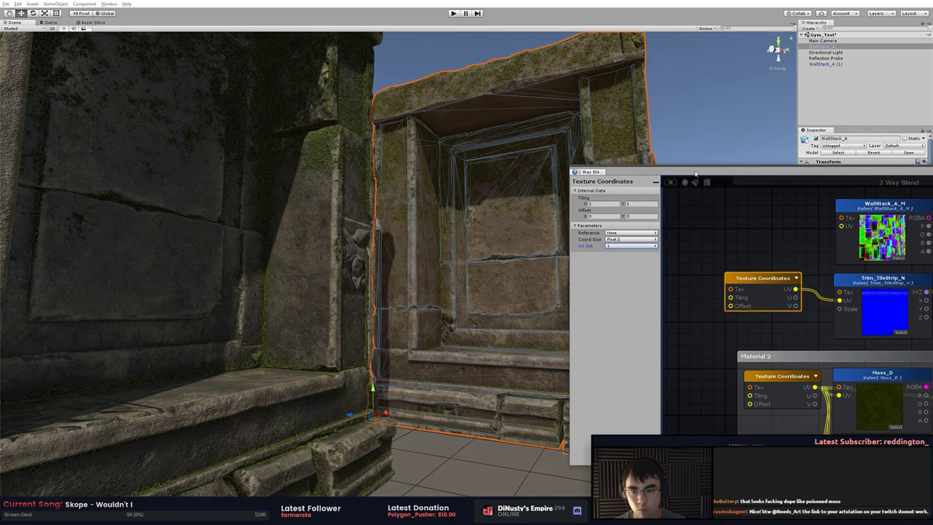
Set the UV Set of the trim normal's Texture Coordinates node back to 2 and close the shader editor
drag(694, 173, 691, 150)
click(627, 222)
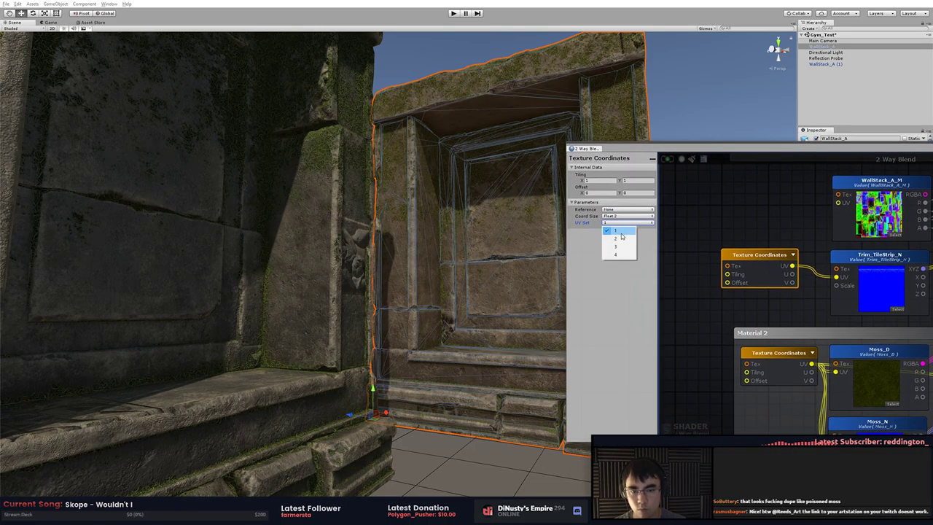
click(630, 236)
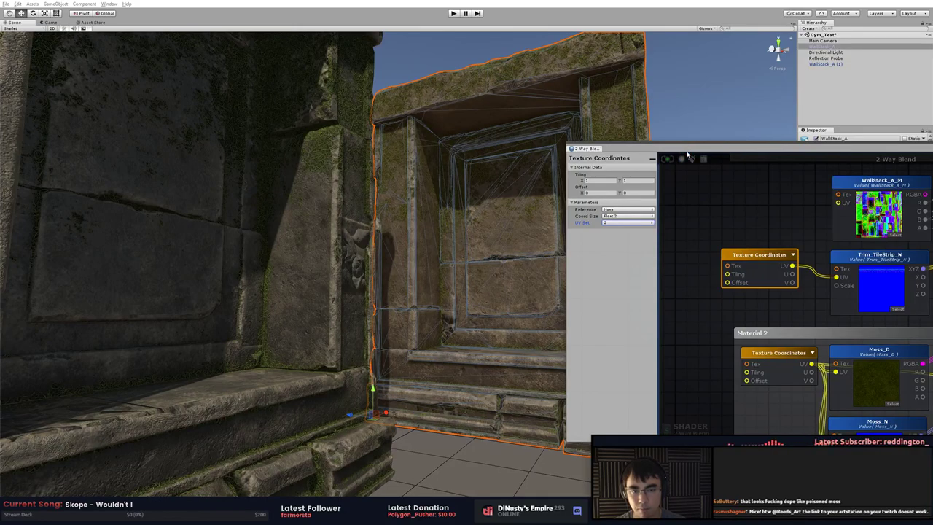
drag(686, 151, 296, 148)
click(832, 145)
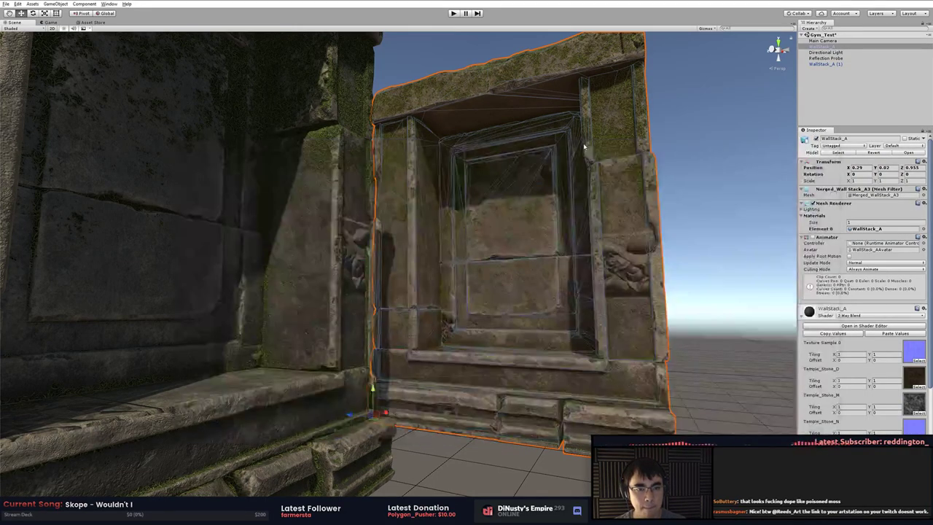
Look through the texture slots of the WallStack_A material and deselect the wall
scroll(806, 337, down, 1)
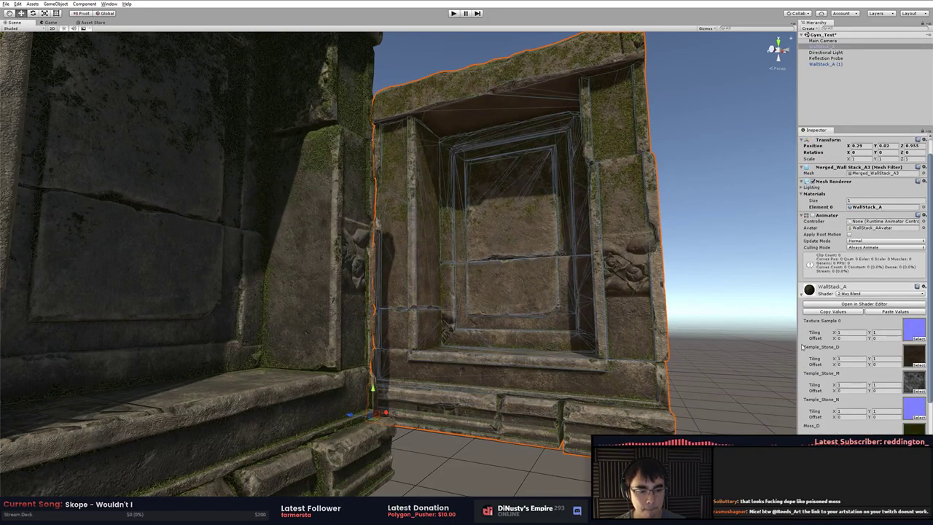
scroll(800, 344, down, 6)
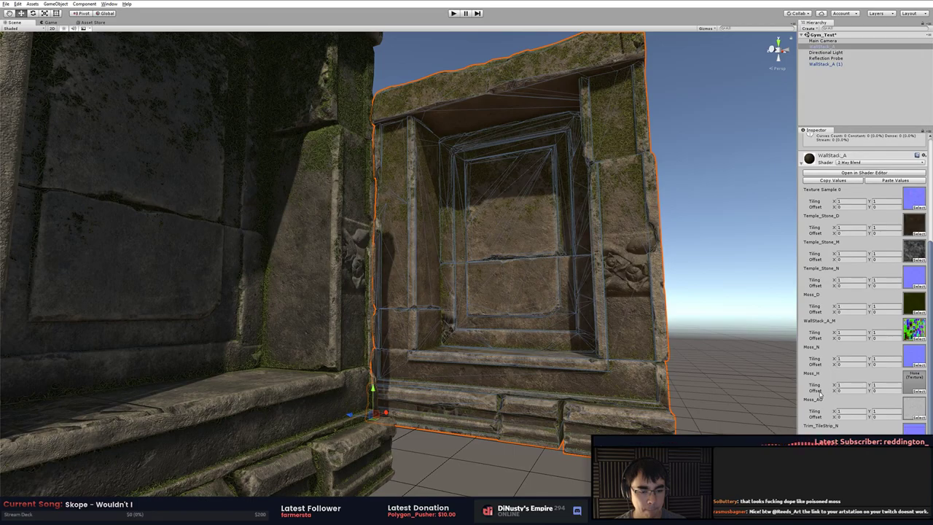
click(714, 289)
Examine both walls from above and from the front, finishing close up on their carved ornament trims
alt+drag(715, 290, 627, 371)
scroll(605, 321, up, 3)
scroll(550, 367, down, 4)
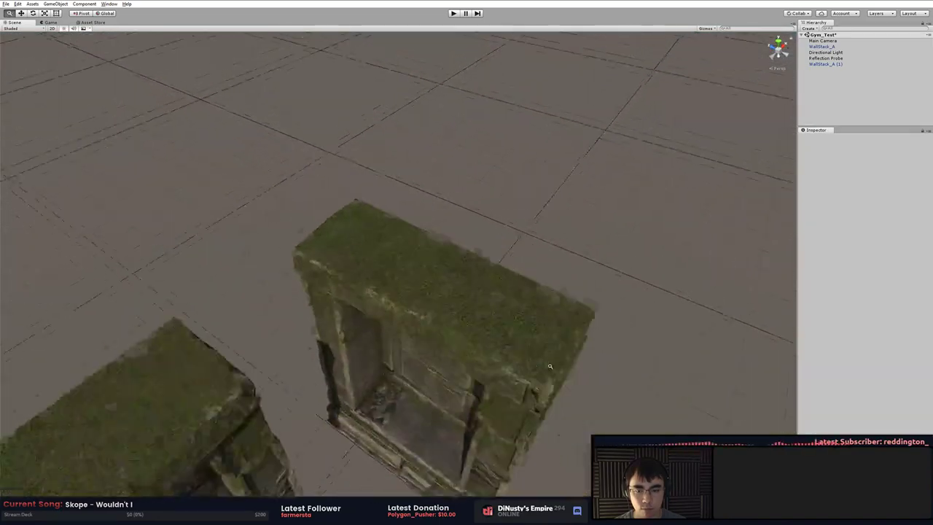
middle_drag(550, 367, 529, 319)
alt+drag(529, 319, 552, 271)
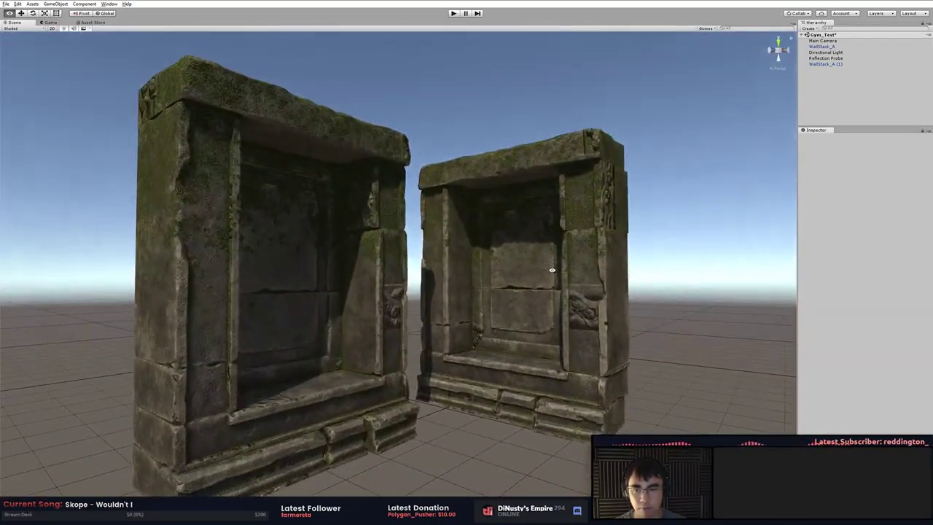
middle_drag(552, 270, 581, 292)
alt+right_drag(581, 292, 592, 298)
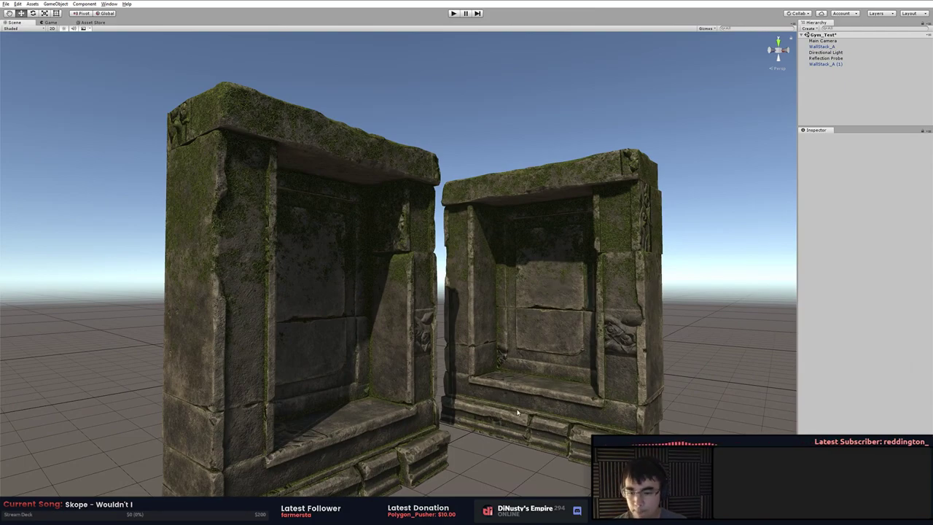
alt+drag(548, 409, 576, 423)
middle_drag(588, 424, 617, 396)
scroll(581, 357, up, 6)
Switch to Modo, bring the whole wall mesh into view, and display its UV0 map in the UV editor
key(alt+Tab)
click(439, 223)
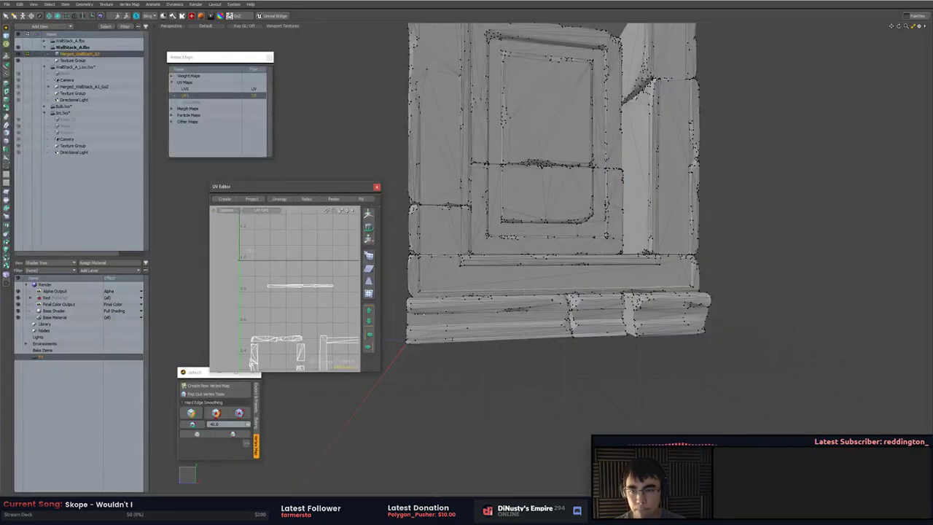
key(5)
alt+drag(512, 384, 516, 458)
scroll(514, 423, down, 2)
scroll(491, 428, down, 2)
click(193, 89)
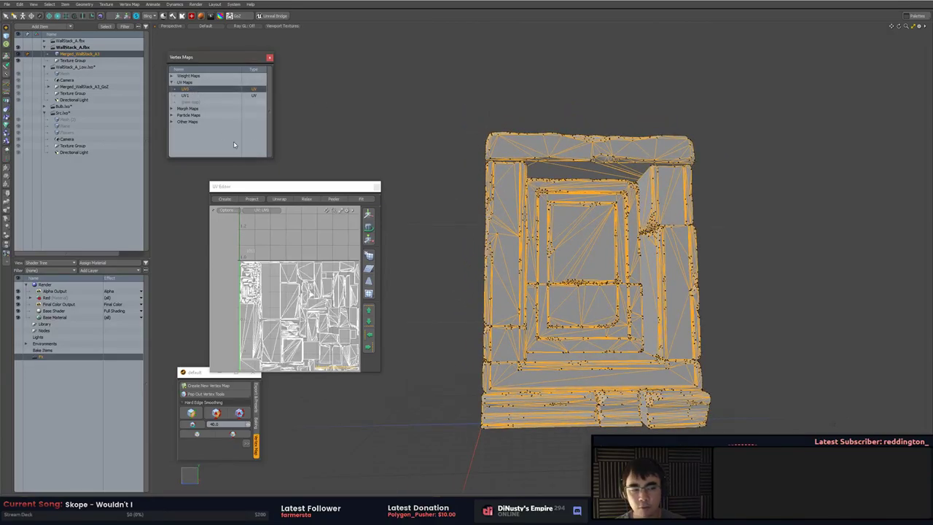
Rename the wall mesh's UV0 map to UV2 and save the WallStack_A.fbx scene
double_click(190, 89)
text(UV)
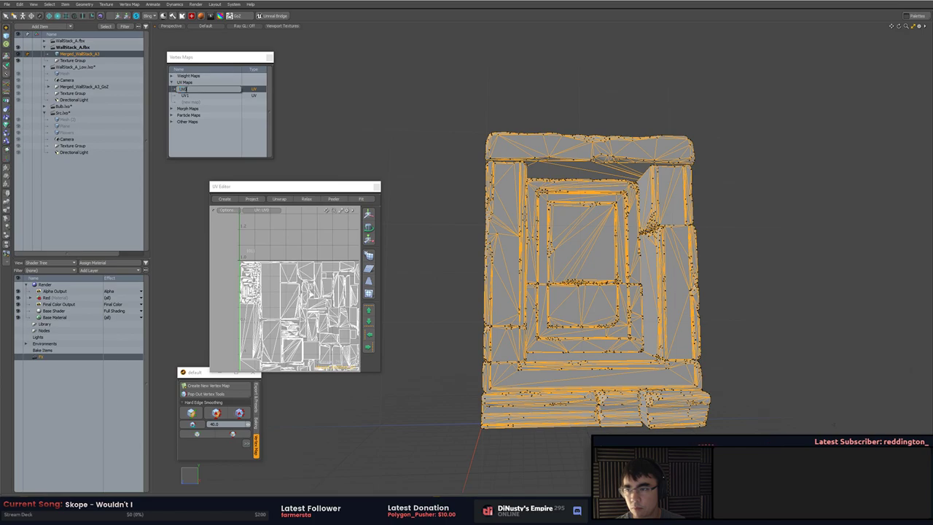
key(Return)
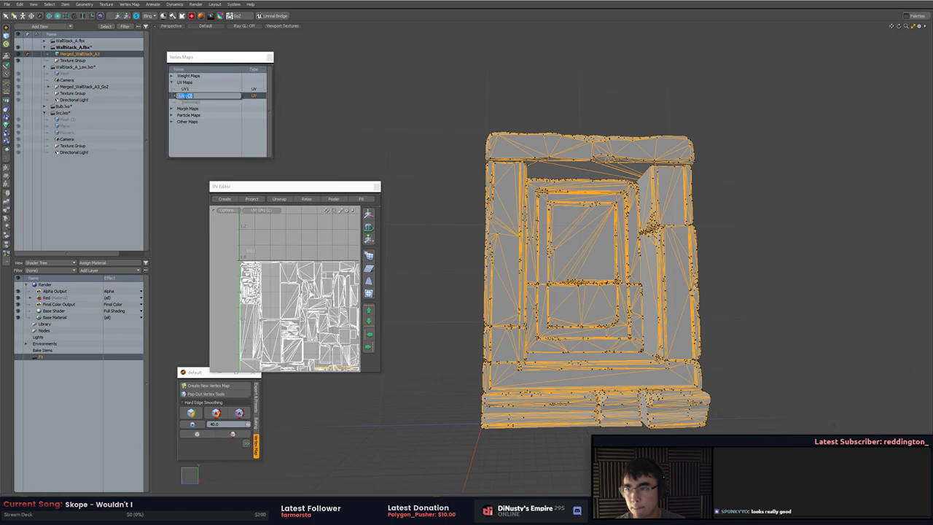
click(355, 100)
click(79, 49)
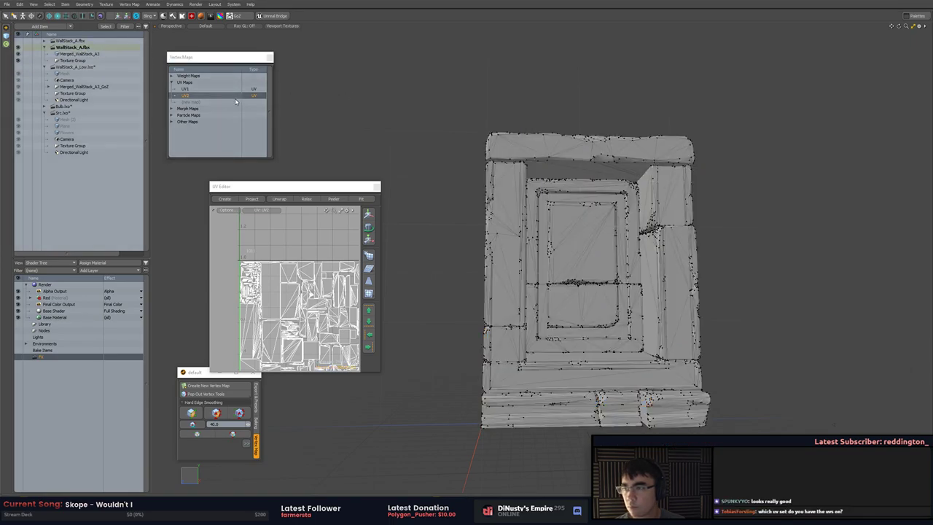
alt+drag(429, 124, 517, 226)
Switch back to Unity and set the layer visibility to Nothing plus the Default layer
key(alt+Tab)
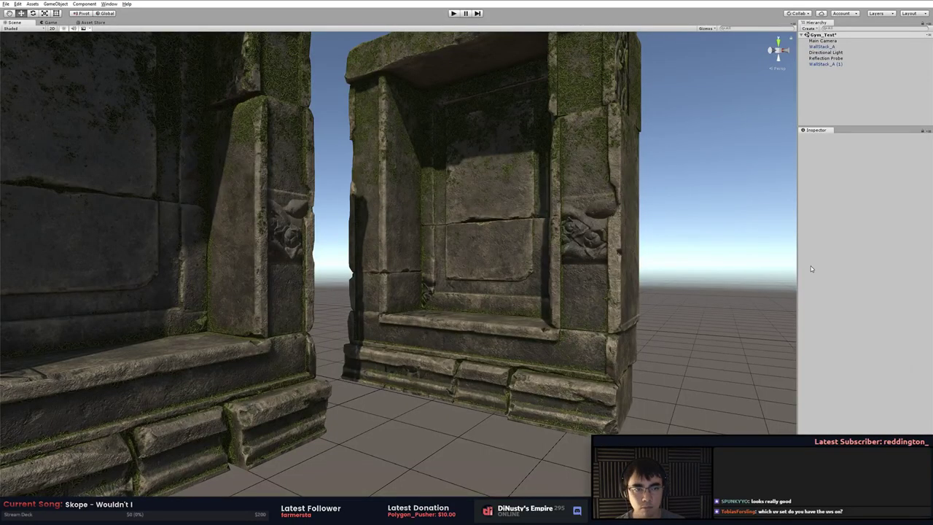
click(879, 14)
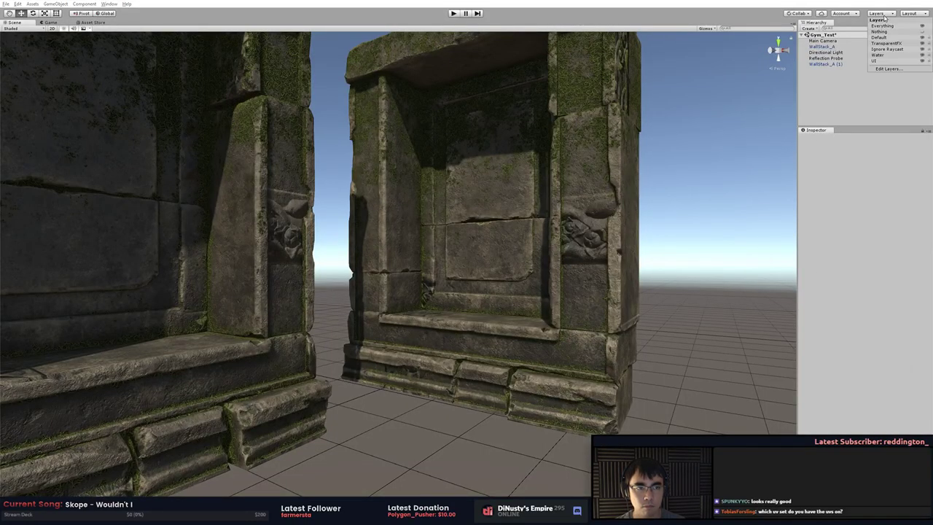
click(895, 37)
click(893, 38)
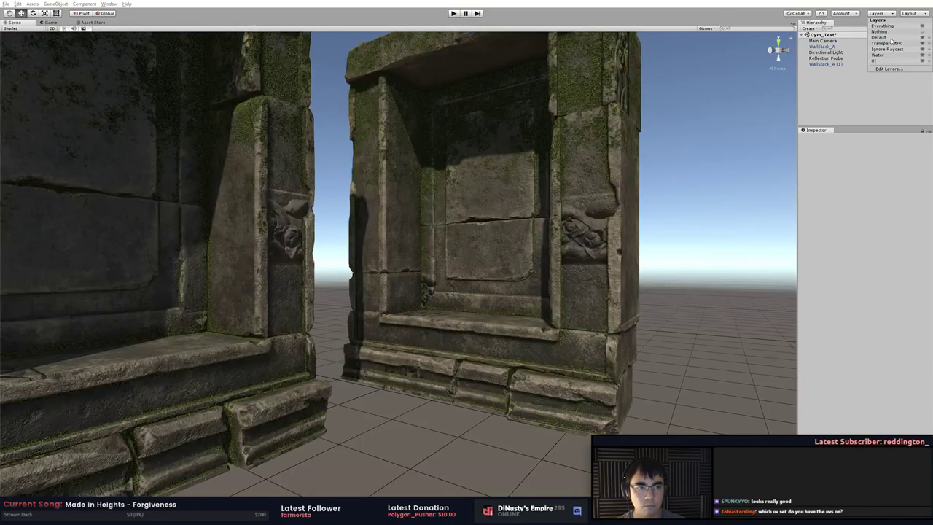
click(898, 38)
click(898, 38)
click(880, 32)
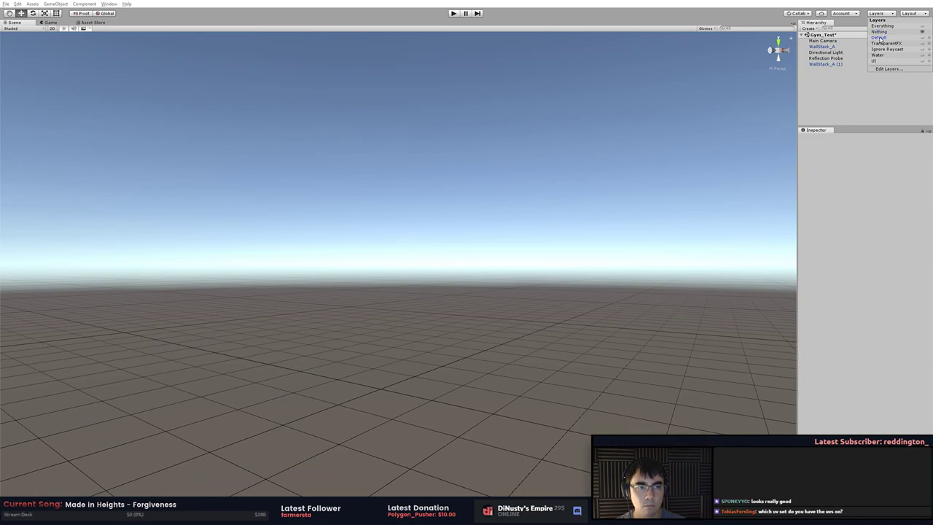
click(880, 38)
click(886, 13)
Apply the Default window layout and enlarge the Scene view by shrinking the Project panel's height
click(911, 13)
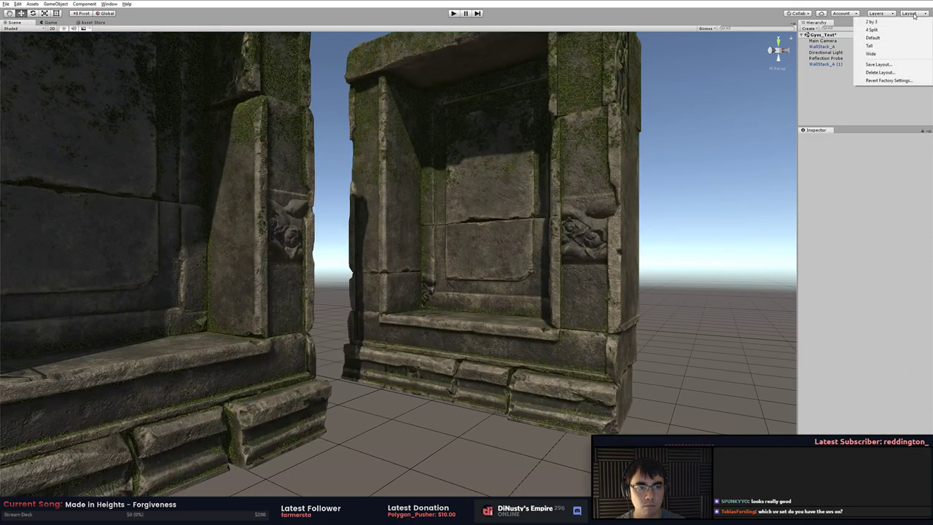
click(886, 38)
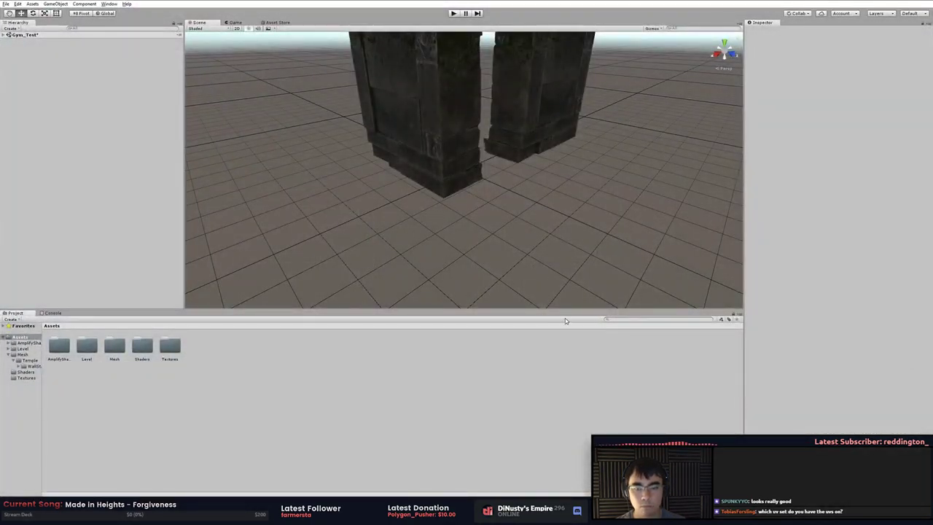
drag(565, 318, 565, 395)
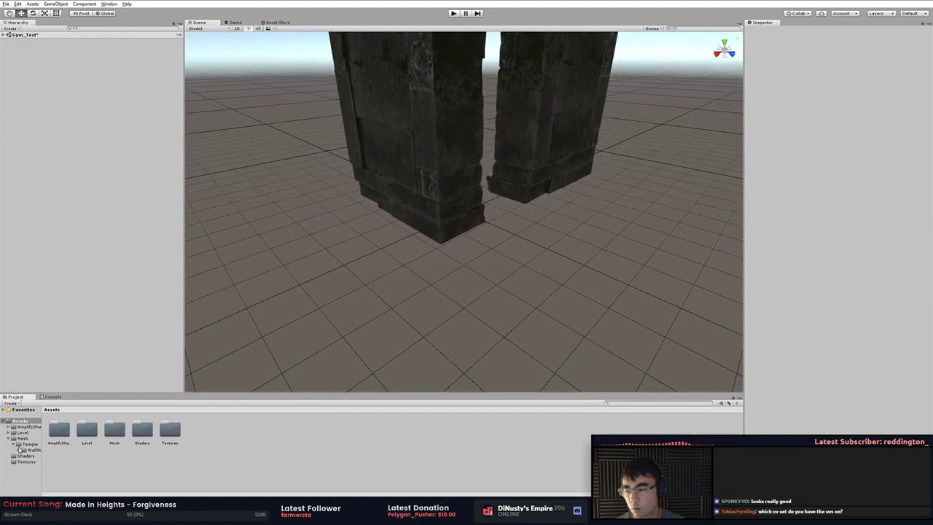
Reimport the WallStack_A model from the Mesh > Temple > WallStack_A asset folder
click(32, 449)
click(91, 429)
click(98, 429)
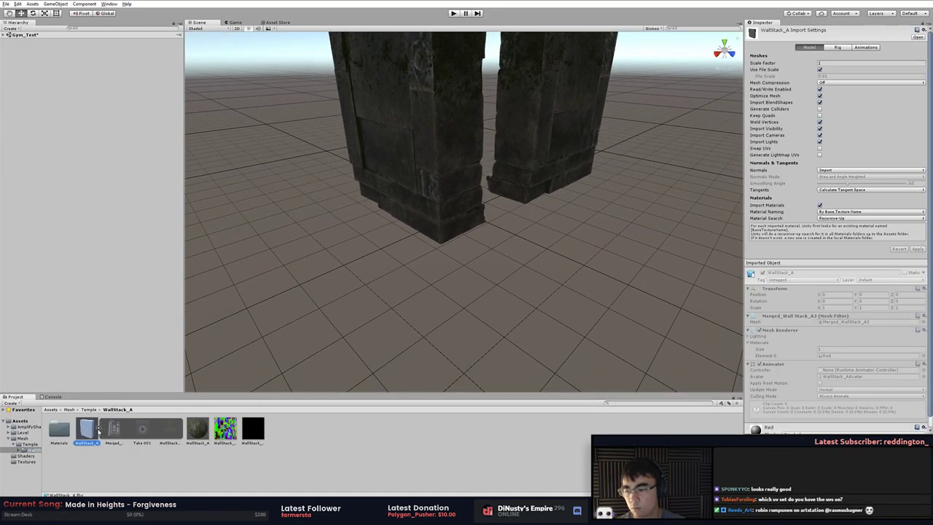
click(98, 430)
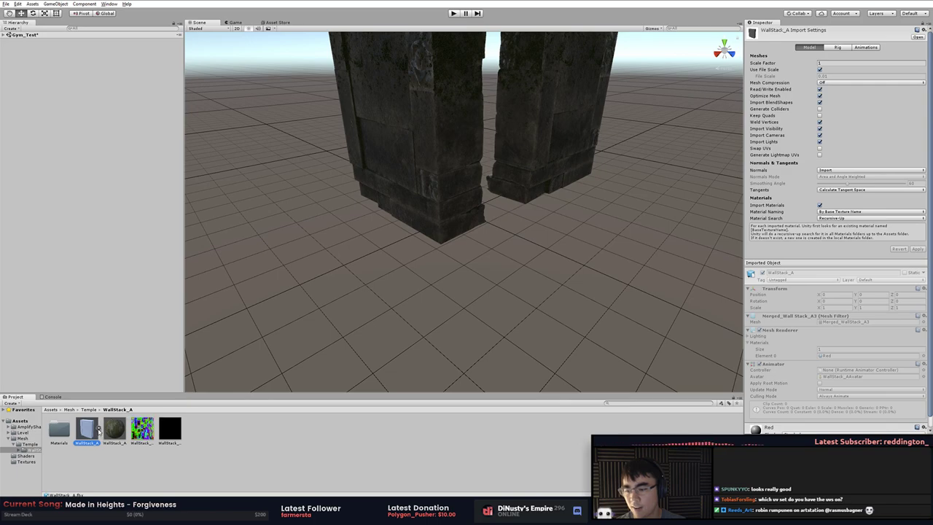
right_click(93, 436)
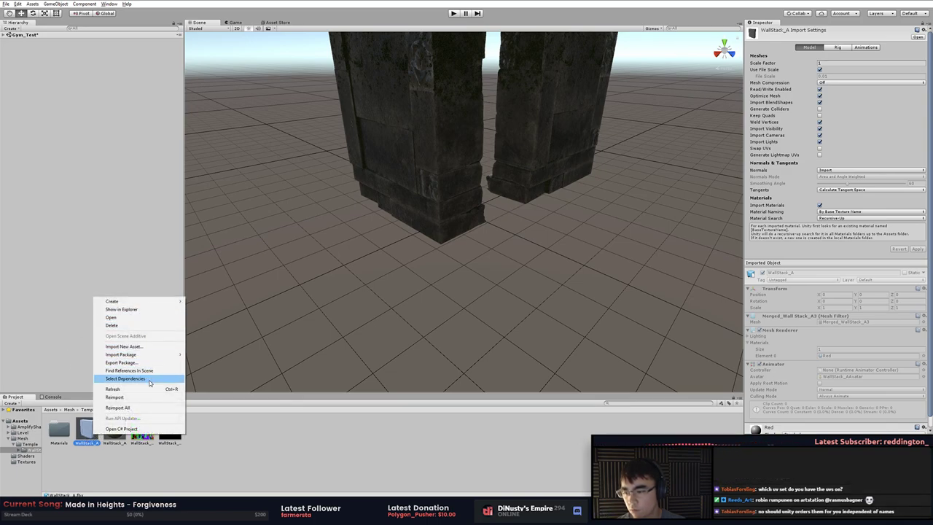
click(147, 398)
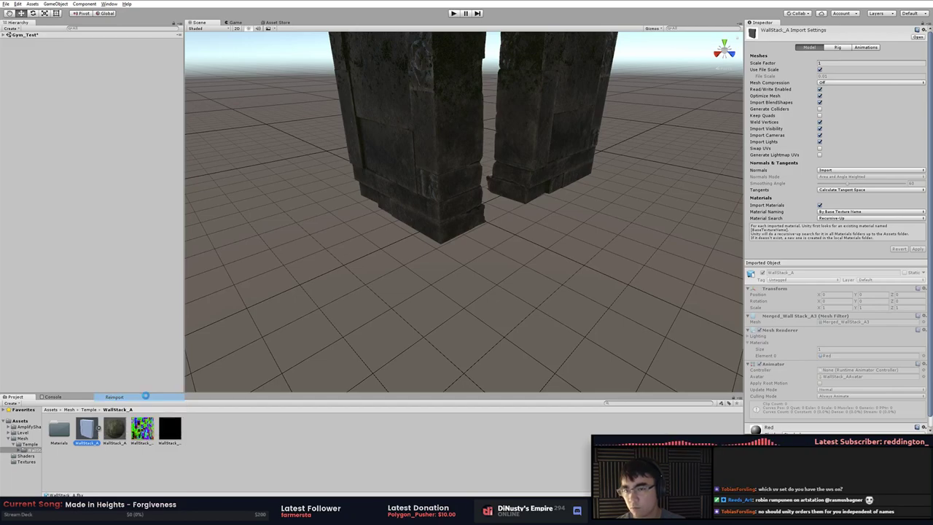
Reimport all project assets and save the changes made to the Gym_Test scene
right_click(84, 433)
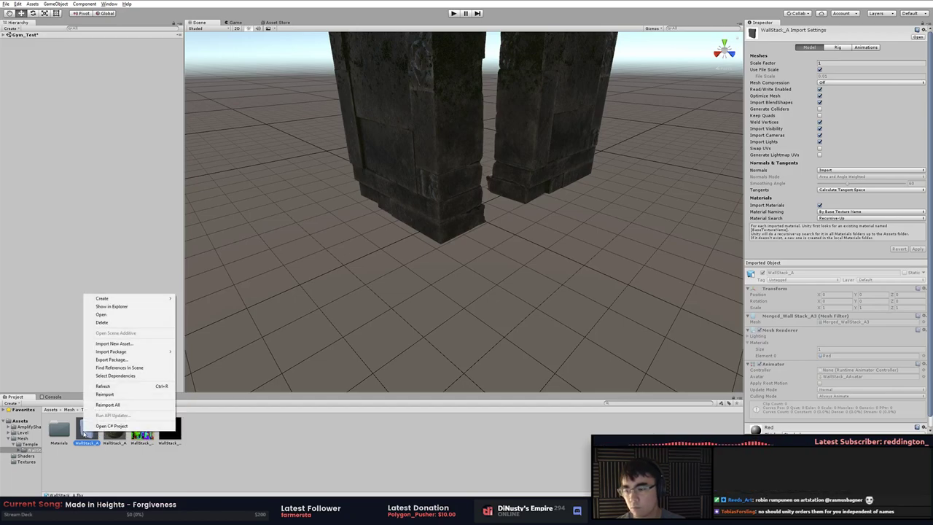
click(110, 407)
click(478, 274)
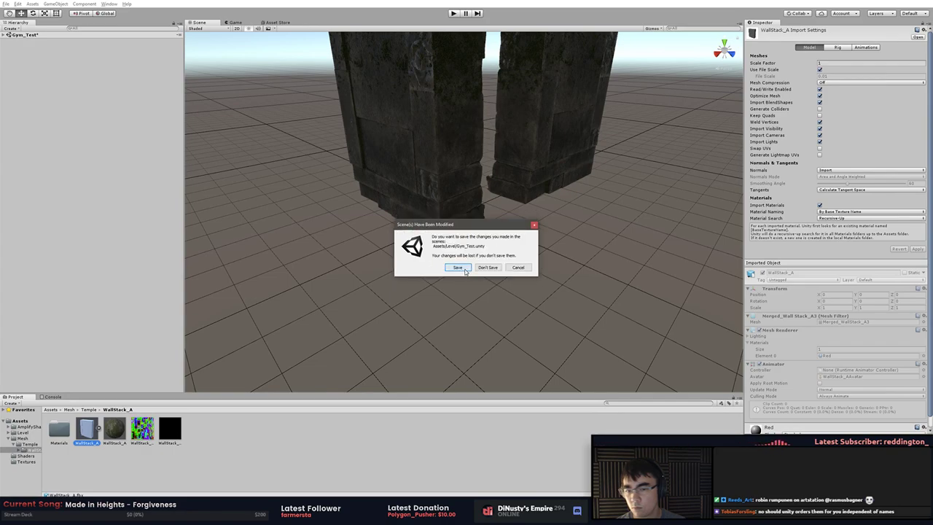
click(458, 268)
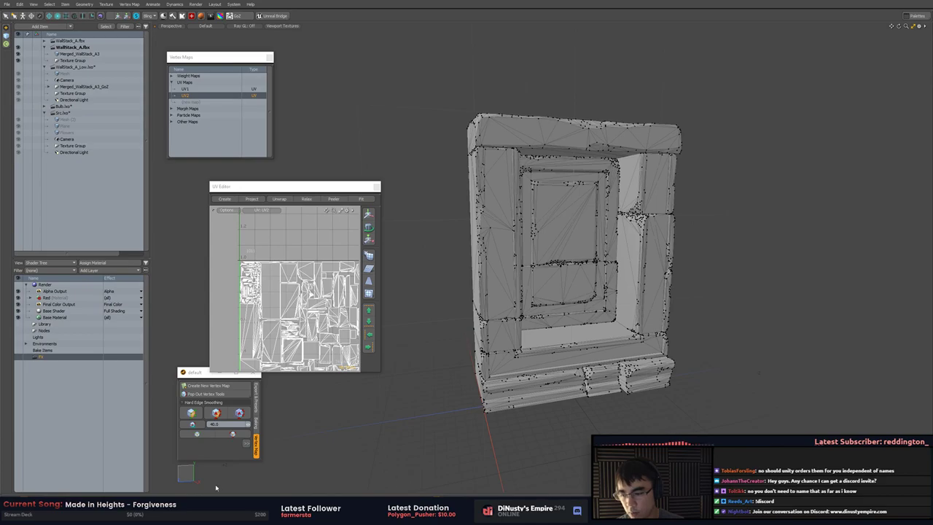
Launch Unity and try to open the Temple Main project, dismissing the error and closing the project launcher
key(super)
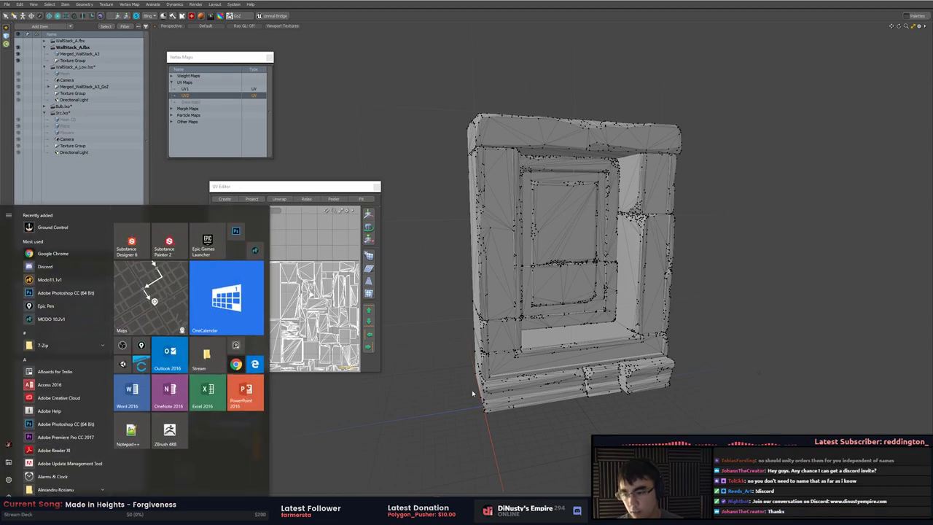
text(un)
key(Return)
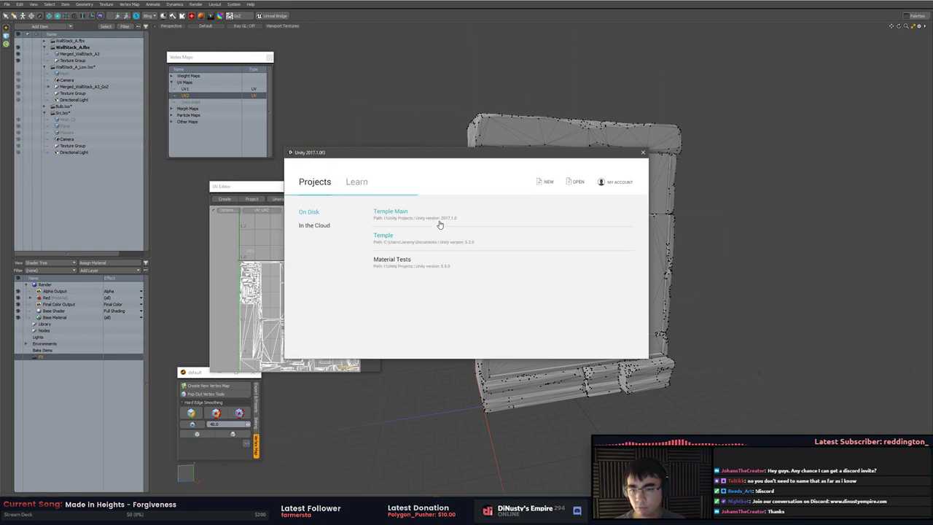
click(439, 223)
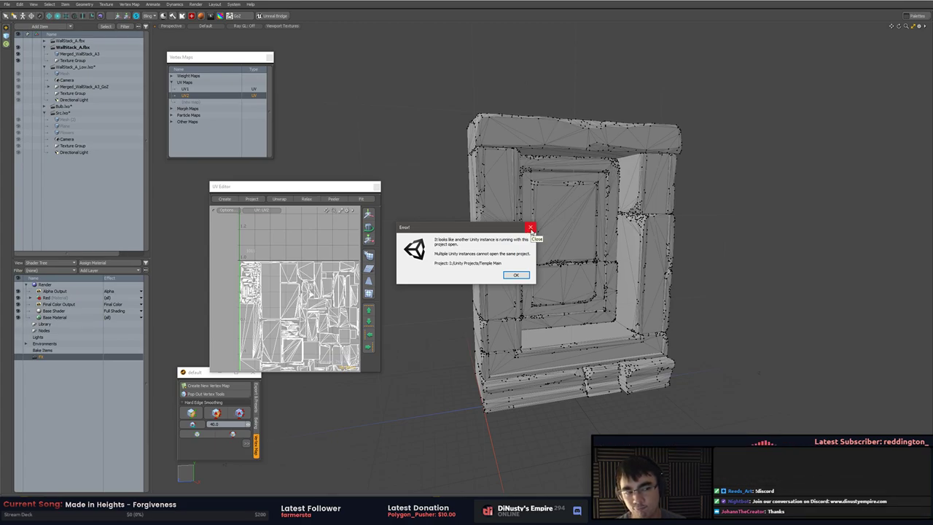
click(527, 277)
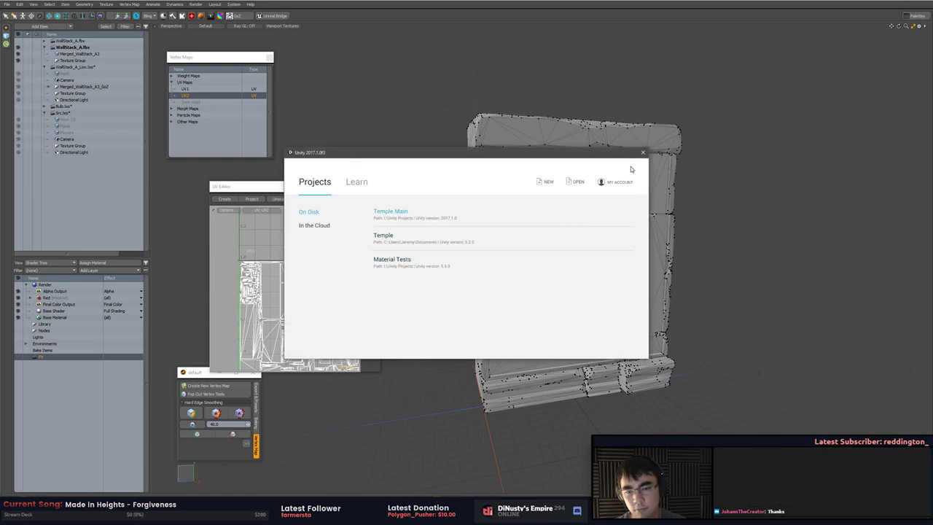
click(643, 153)
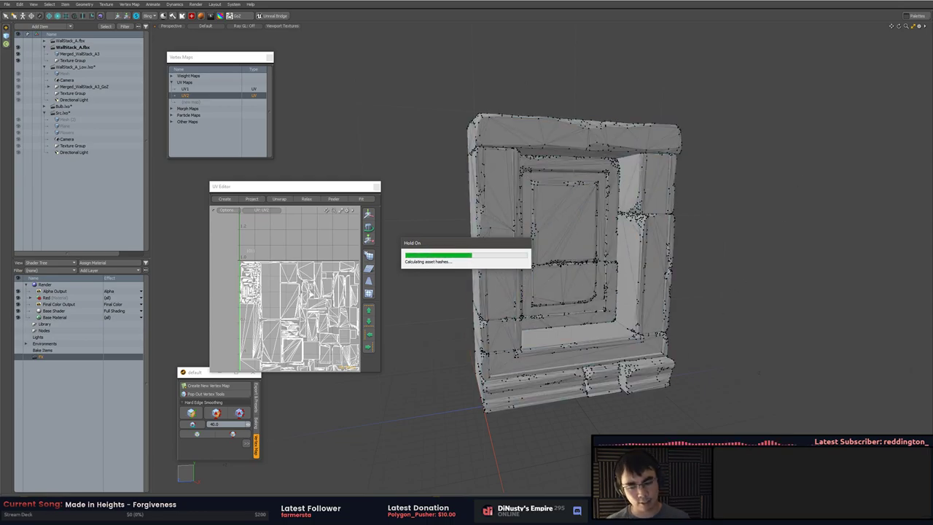
Switch to Spotify and skip to another song in the Discover Weekly playlist, returning to the Merged_WallStack_A3 mesh in Modo
key(alt+Tab)
click(718, 243)
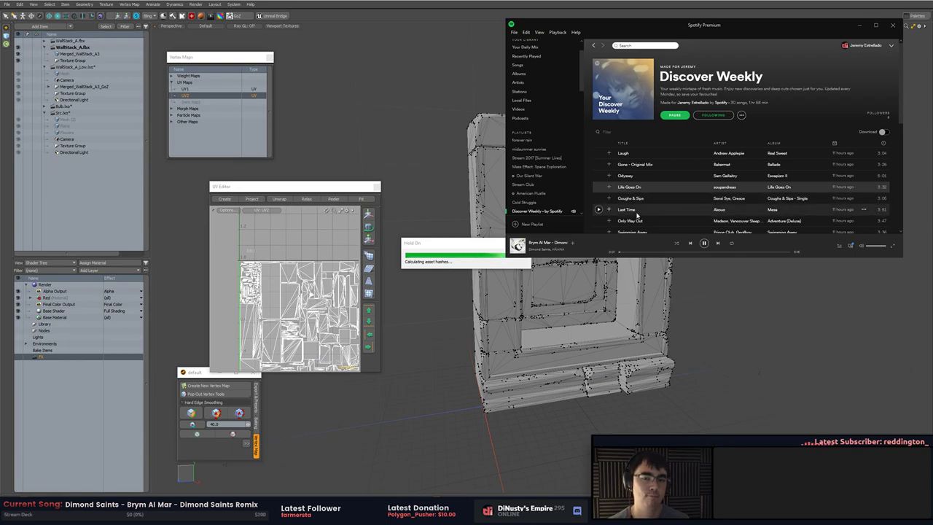
click(636, 186)
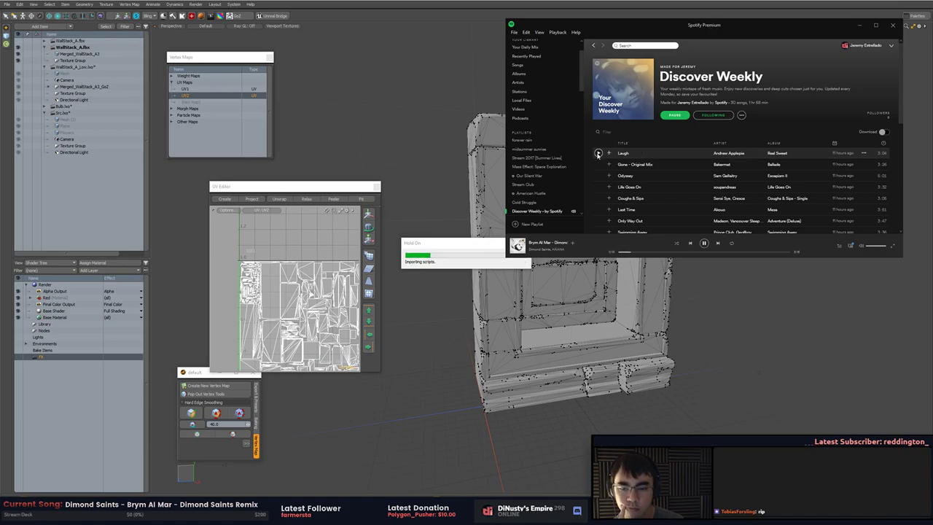
click(599, 154)
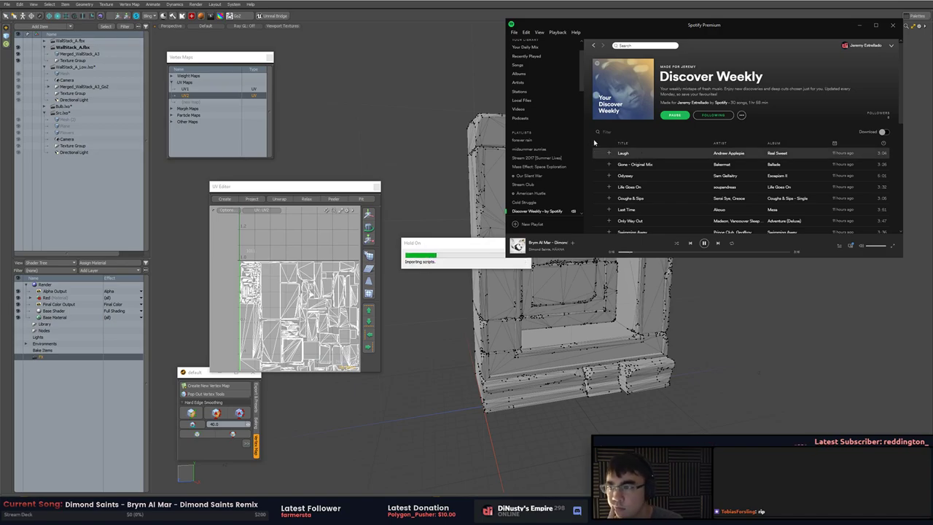
click(88, 53)
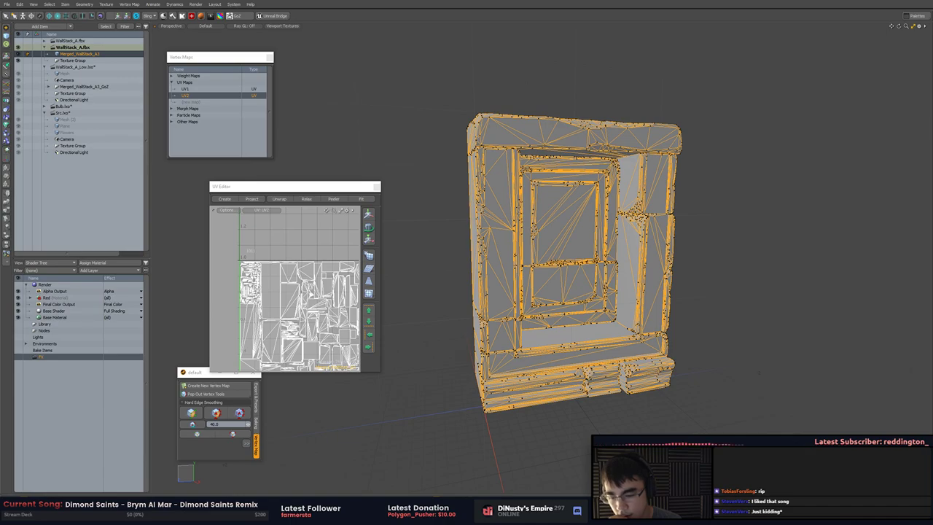
Play the song Espoir from the Stream 2016 [Winter Blanket Dreams] playlist in Spotify and return to Modo with nothing selected
key(alt+Tab)
scroll(654, 186, down, 3)
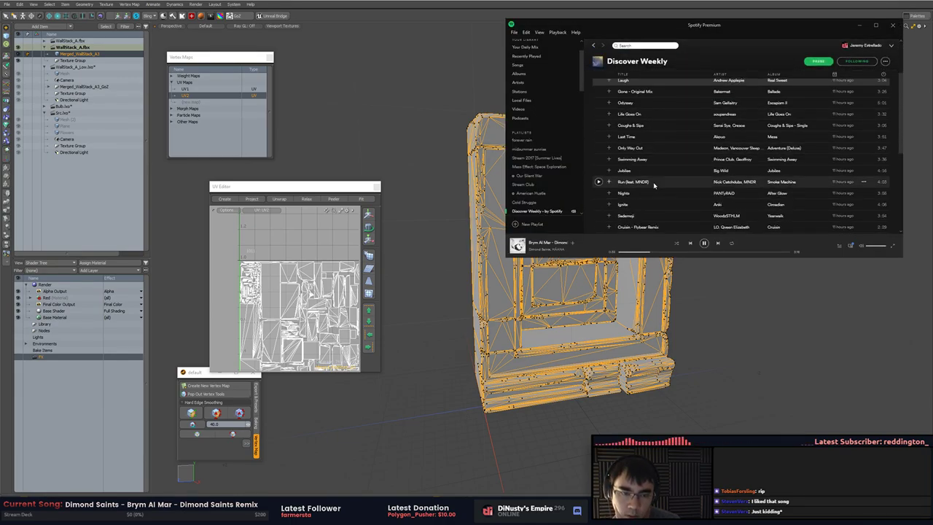
scroll(653, 184, down, 2)
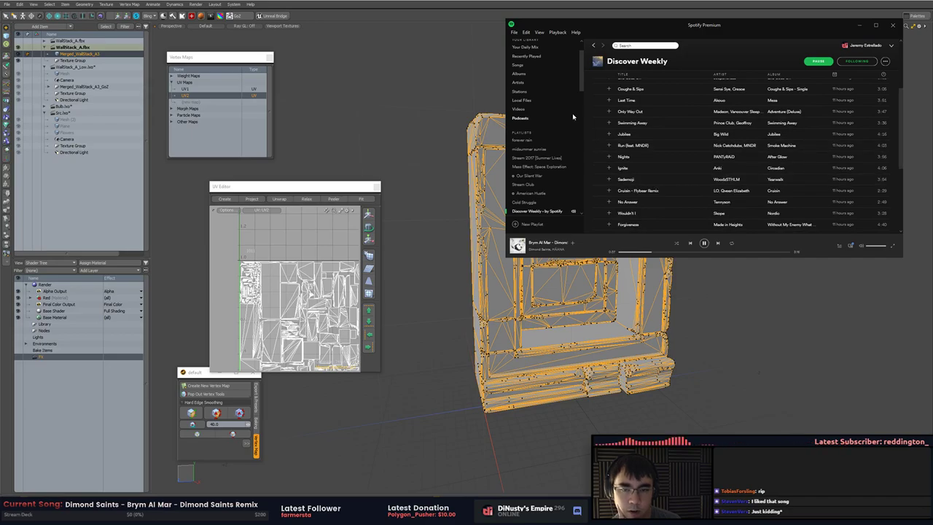
scroll(538, 146, down, 2)
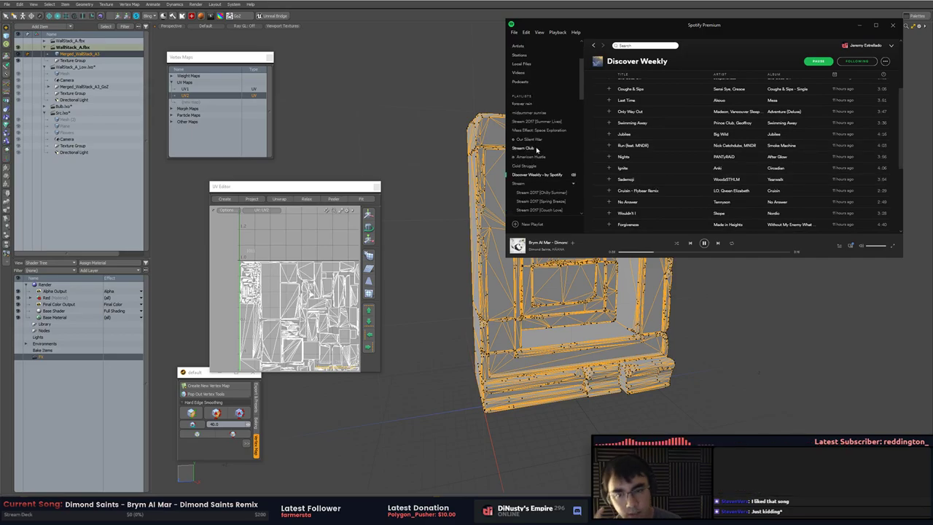
click(537, 148)
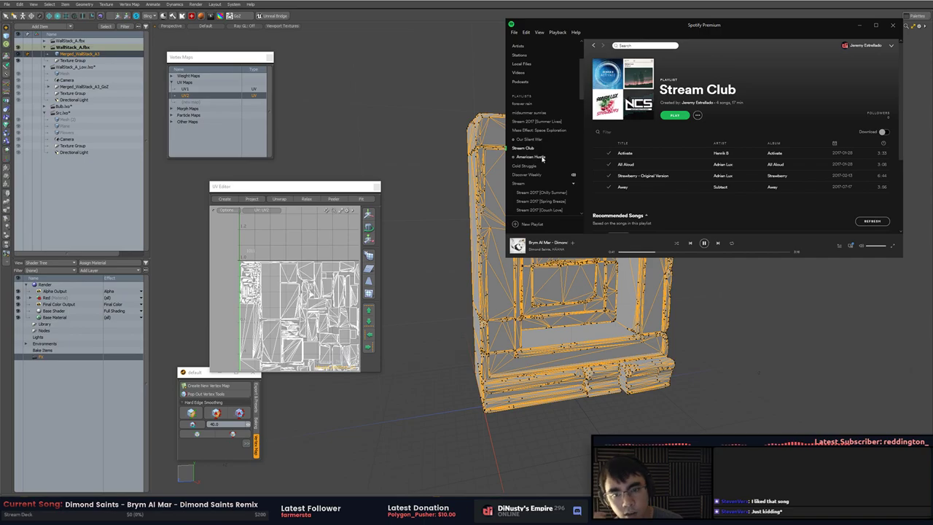
click(543, 191)
scroll(554, 177, down, 2)
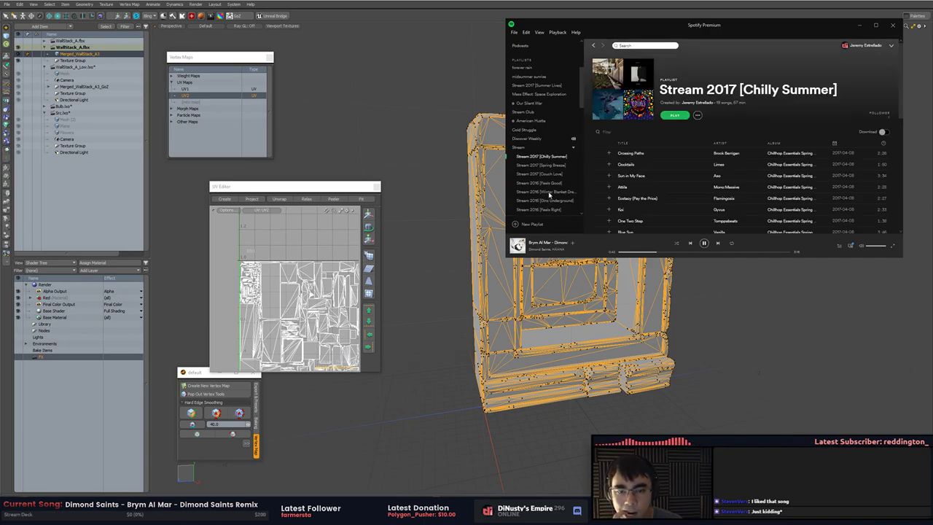
click(555, 174)
click(557, 191)
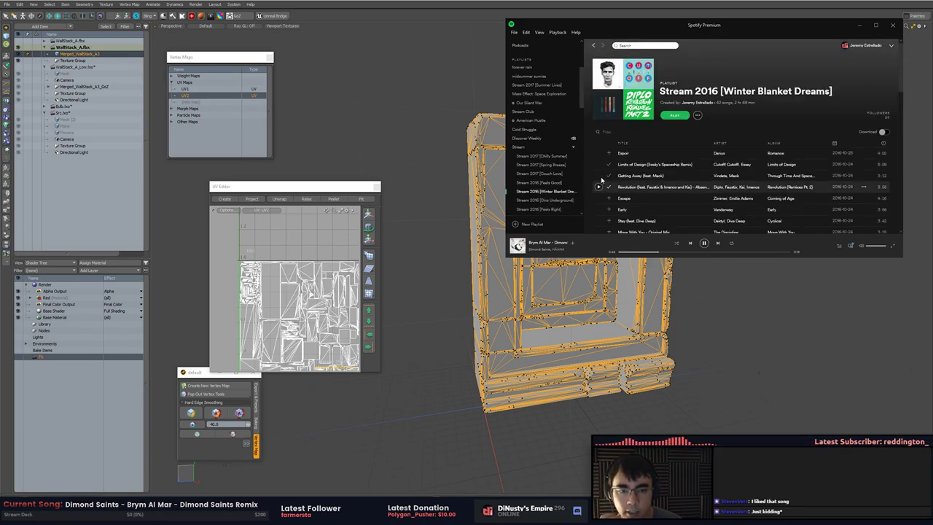
click(598, 154)
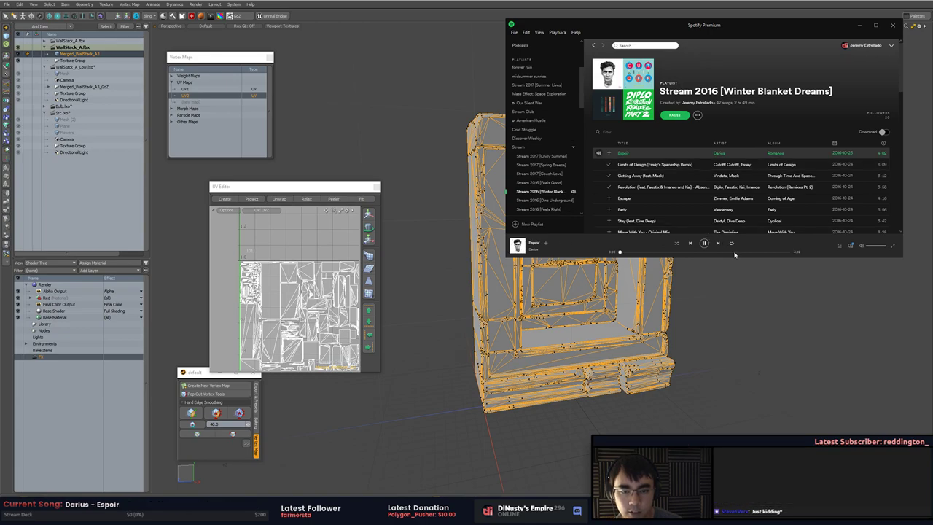
scroll(648, 194, down, 3)
click(755, 292)
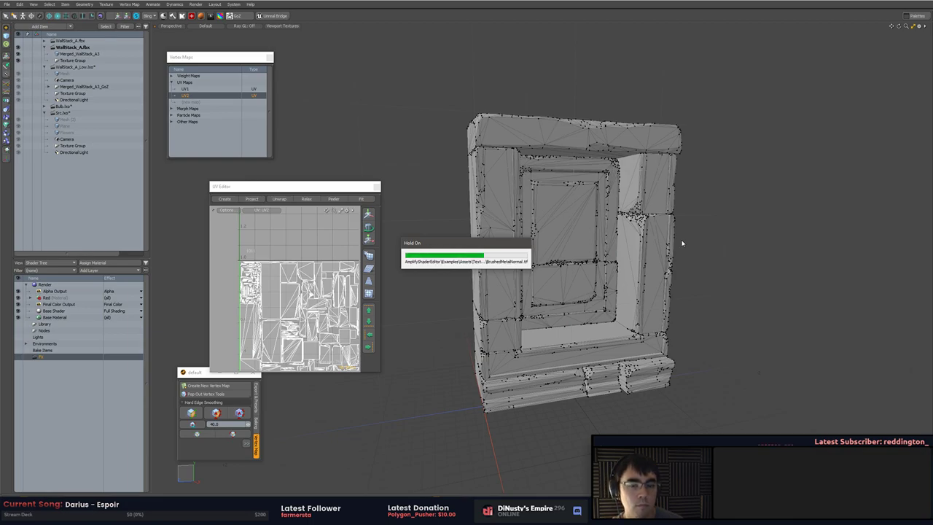
click(714, 227)
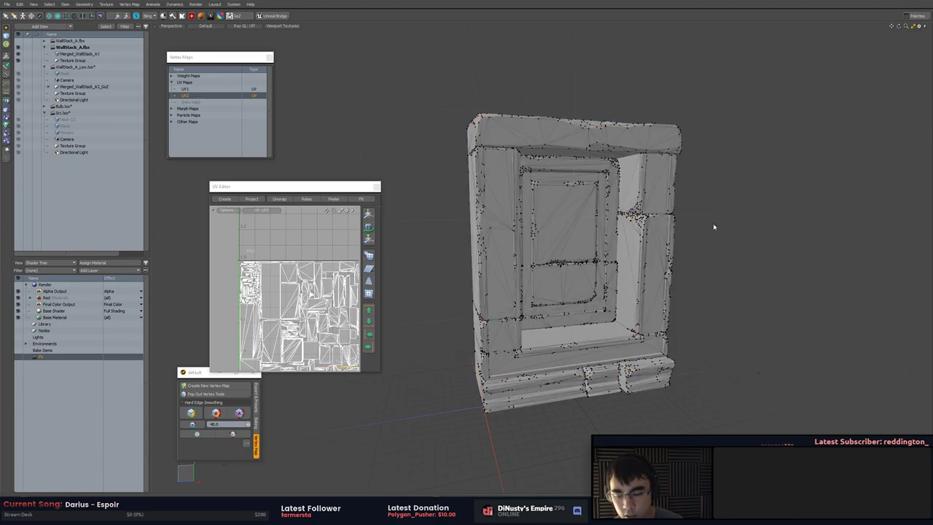
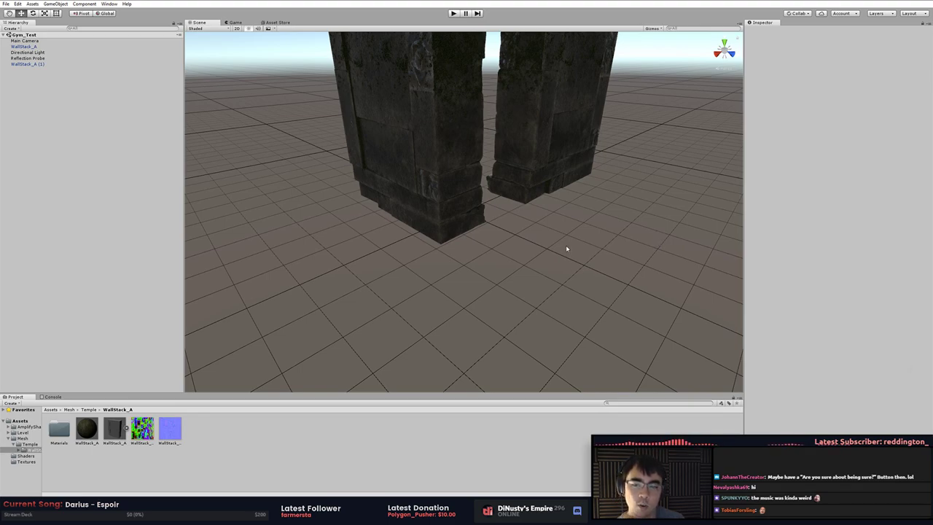
Examine the front of both wall stacks in the Unity scene and the components of the WallStack_A object
alt+drag(623, 129, 454, 154)
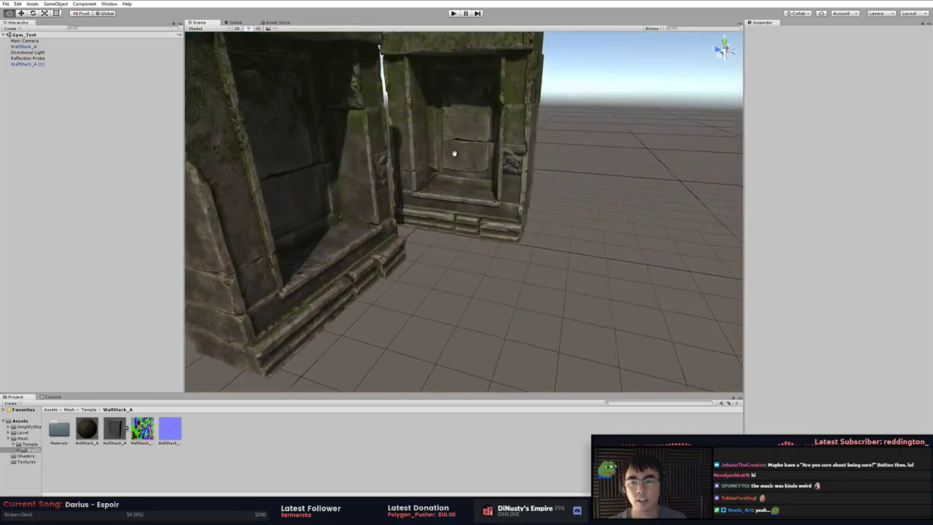
right_drag(453, 153, 561, 169)
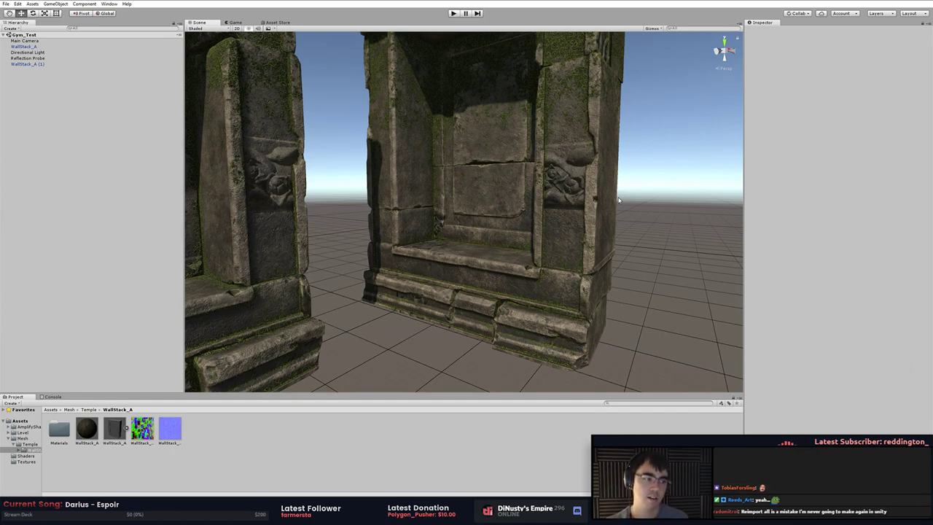
click(555, 282)
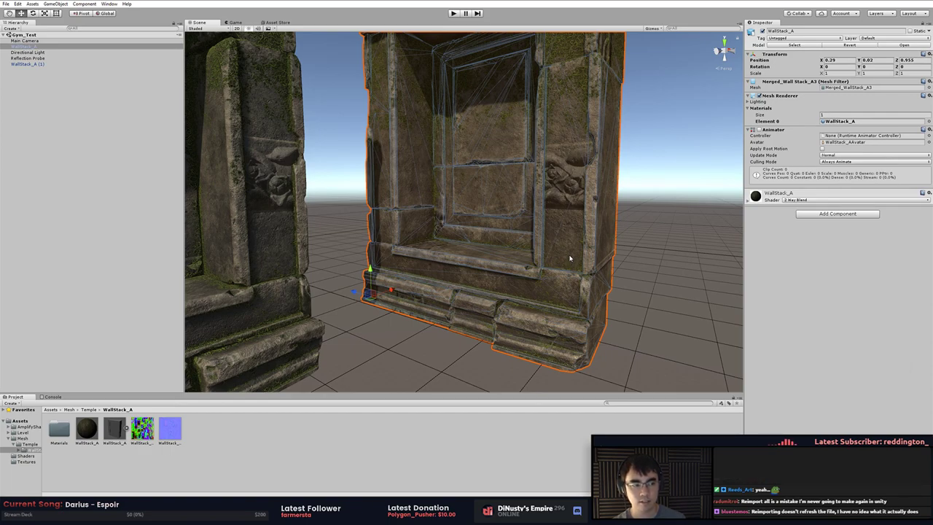
click(198, 457)
Check the import settings and sub-assets of the WallStack_A model in the project
click(114, 431)
click(126, 428)
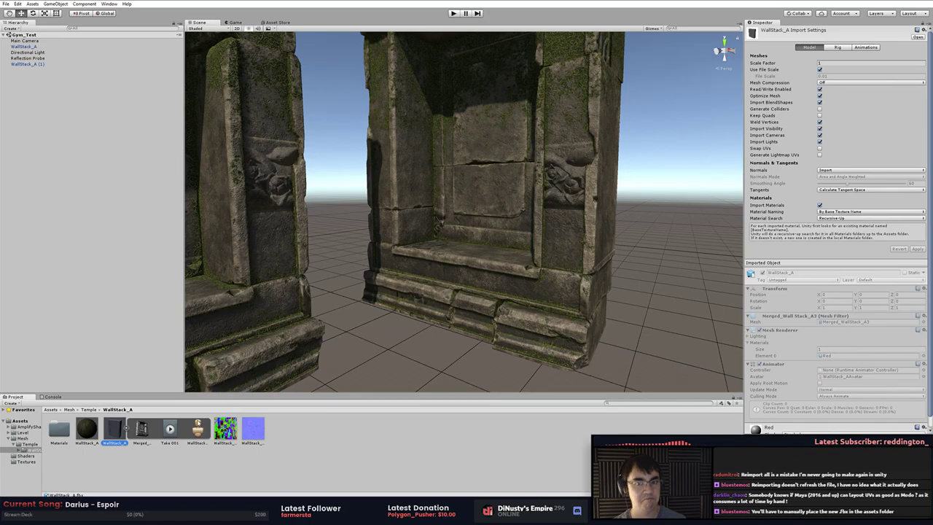
click(142, 430)
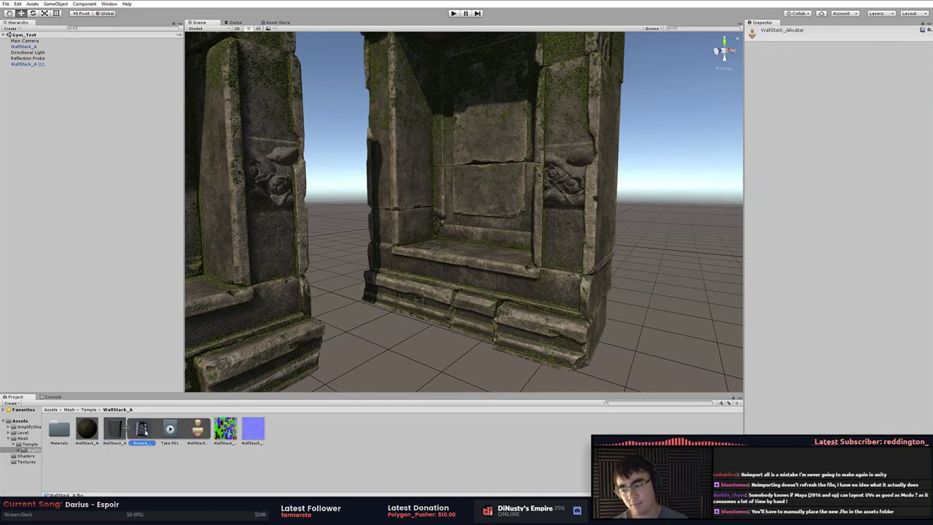
click(127, 431)
click(119, 430)
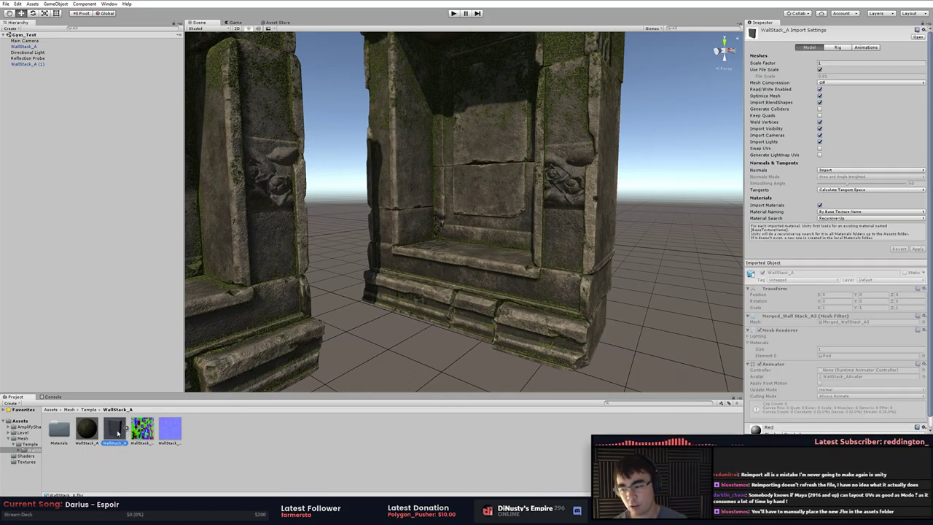
Find the scene references of the WallStack_A model and inspect the matching wall stacks from several angles
right_click(118, 430)
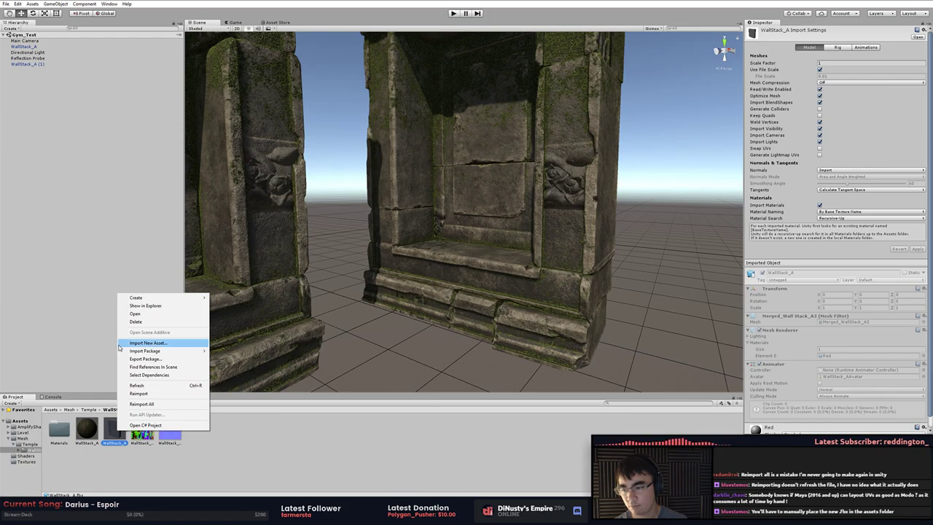
click(155, 367)
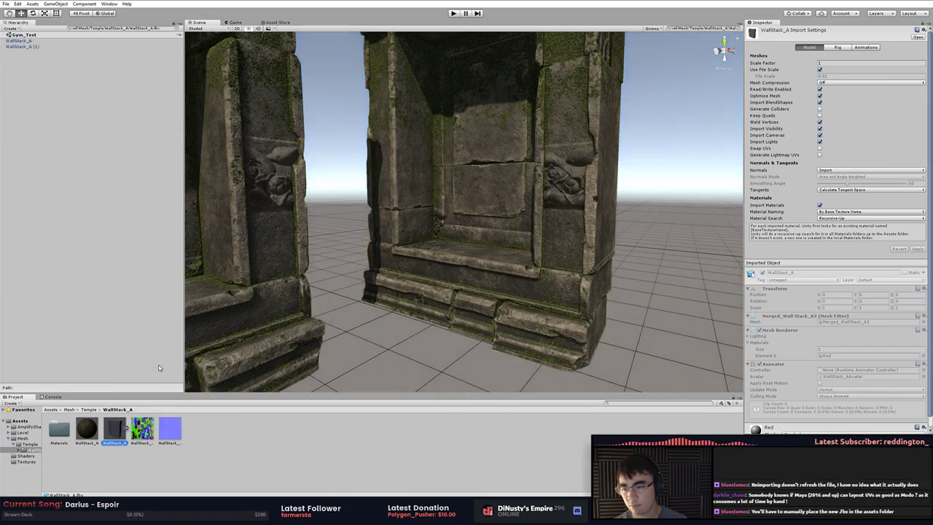
click(385, 352)
mouse_move(385, 352)
alt+mouse_down()
mouse_move(357, 343)
mouse_move(376, 345)
alt+mouse_up()
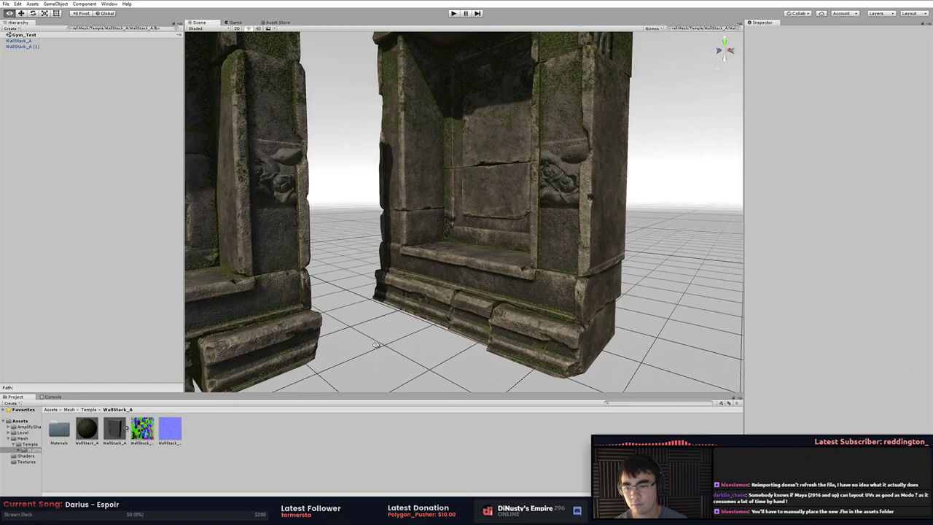
right_drag(376, 345, 248, 360)
click(422, 242)
click(468, 344)
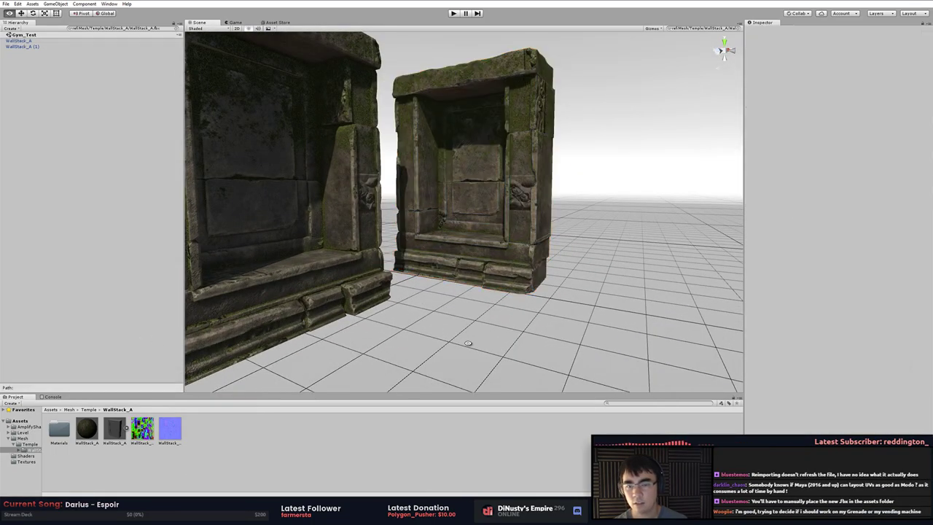
alt+drag(469, 343, 375, 316)
alt+right_drag(375, 316, 207, 266)
alt+drag(208, 267, 244, 256)
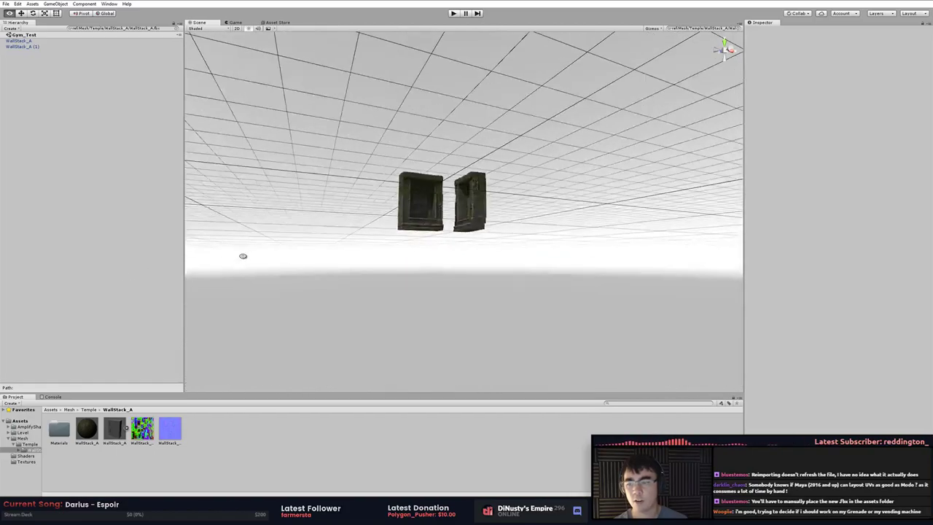
Show the WallStack_A model file in its Explorer folder
right_click(119, 428)
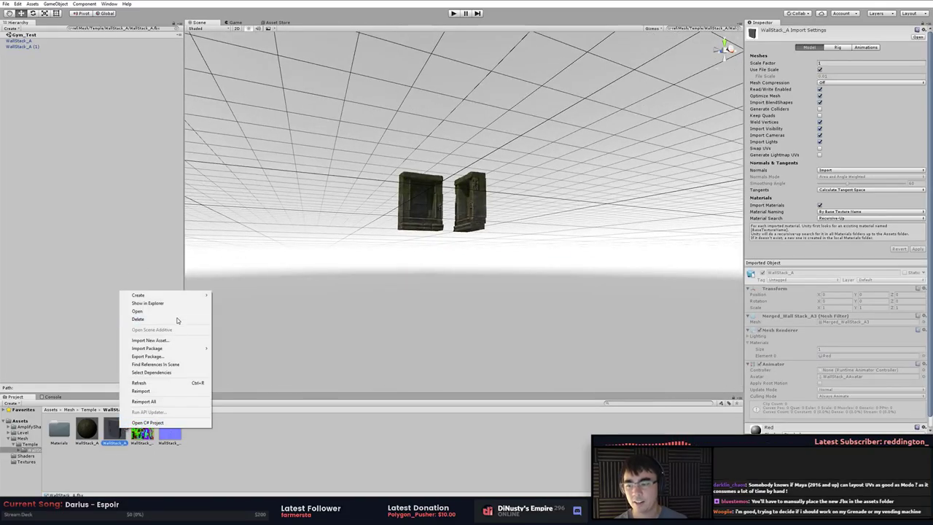
click(154, 302)
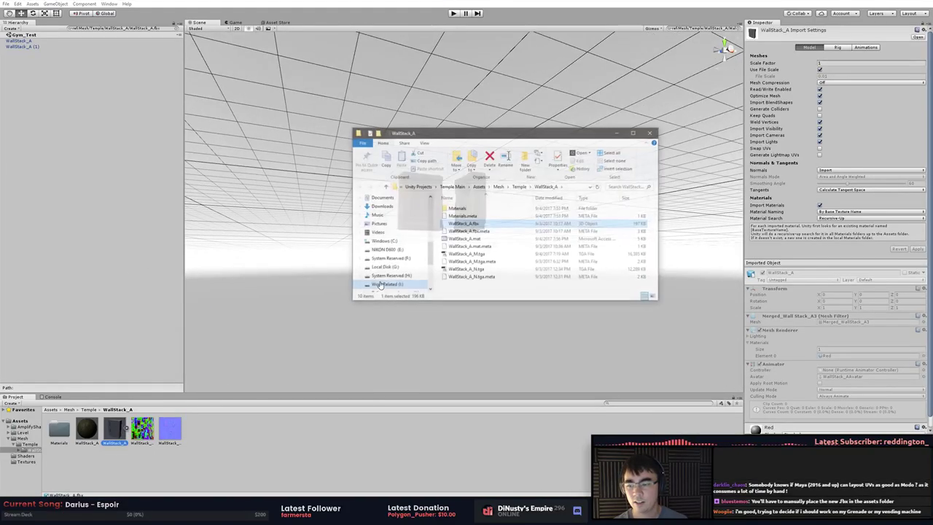
click(493, 224)
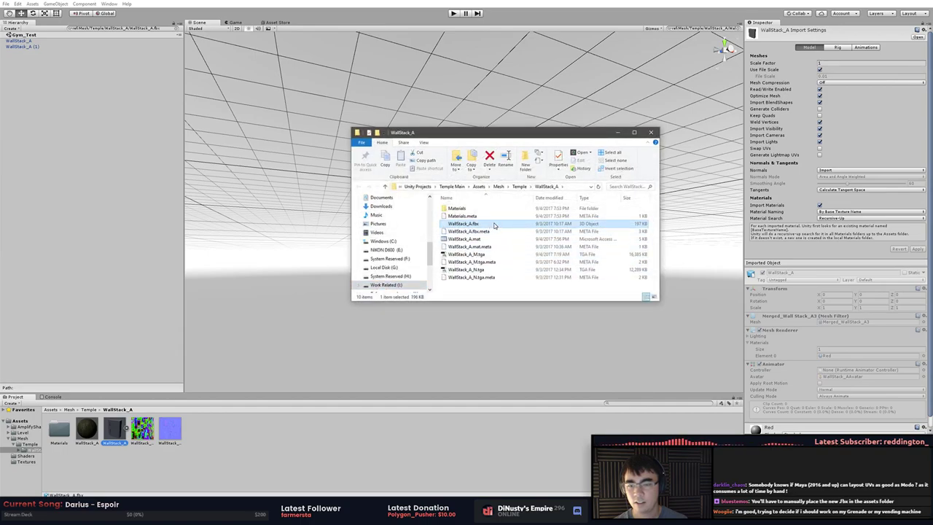
double_click(494, 224)
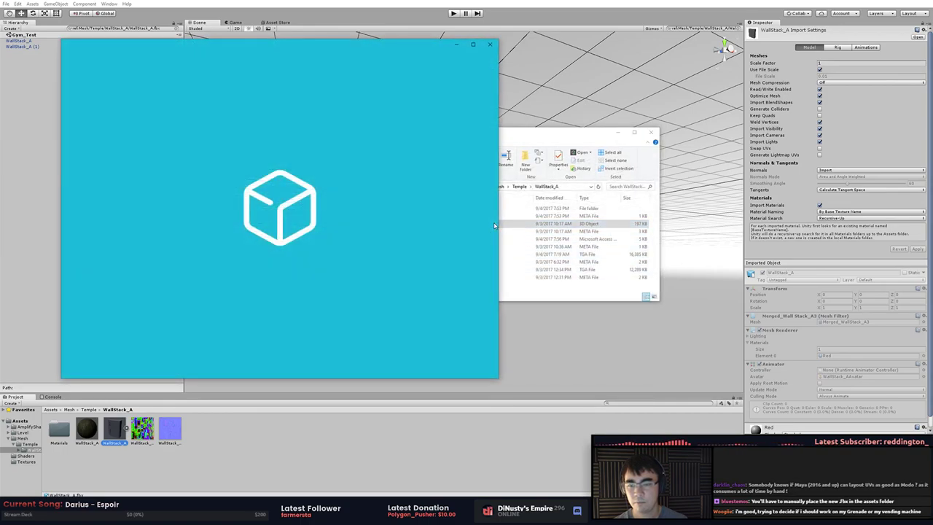
click(493, 40)
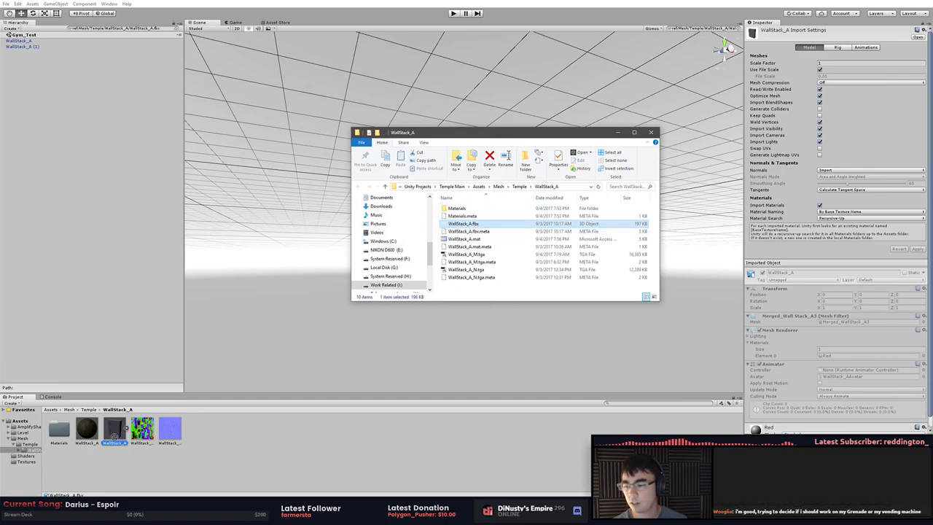
Switch to Modo and load WallStack_A.fbx from its Explorer folder into it
key(alt+Tab)
drag(60, 488, 345, 46)
click(350, 219)
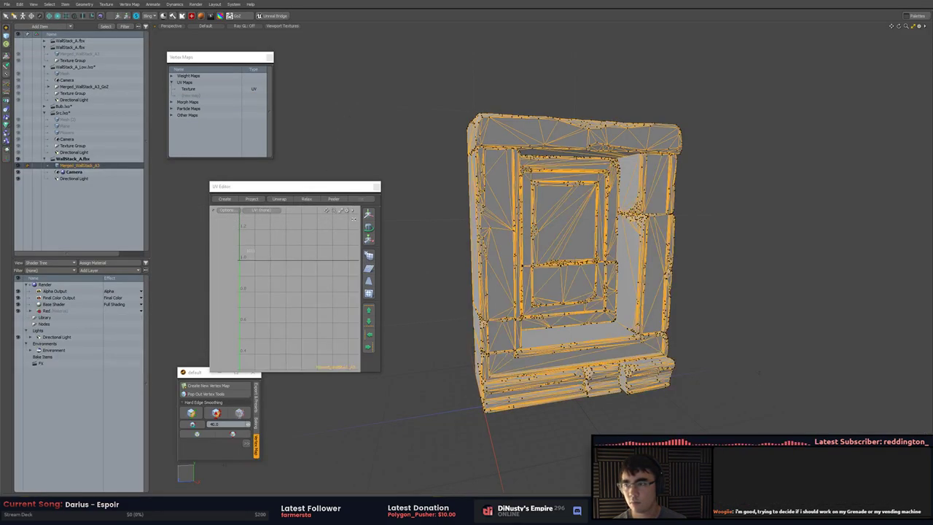
Replace all polygons of the loaded Merged_WallStack_A3 mesh with pasted geometry that carries the UV1 and UV2 maps
click(100, 54)
scroll(411, 87, down, 2)
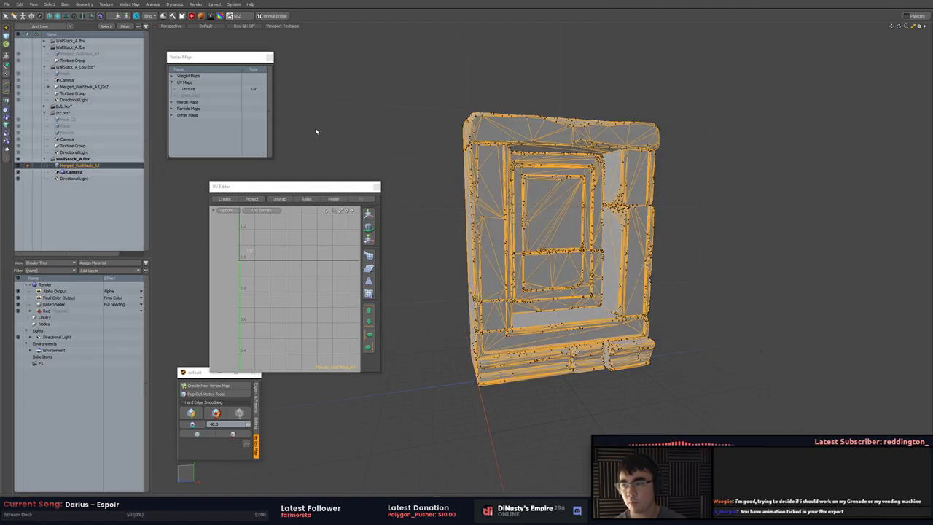
key(3)
mouse_move(425, 27)
right_down()
mouse_move(444, 452)
mouse_move(402, 325)
right_up()
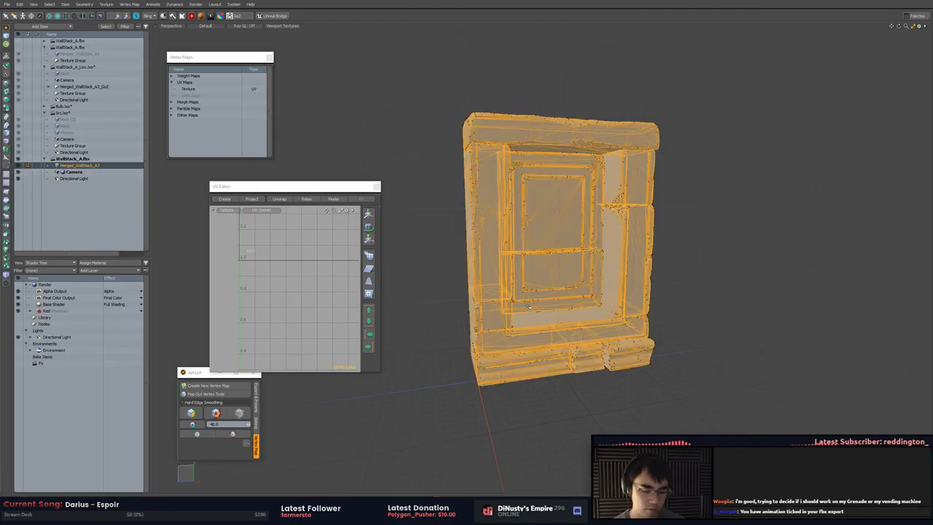
key(ctrl+x)
key(ctrl+z)
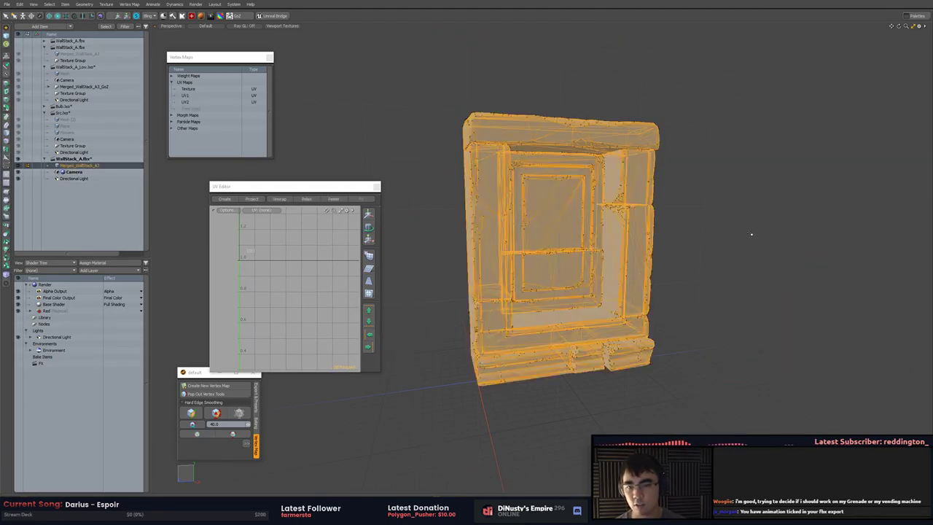
Delete the Texture UV map from the loaded WallStack_A.fbx scene
click(89, 158)
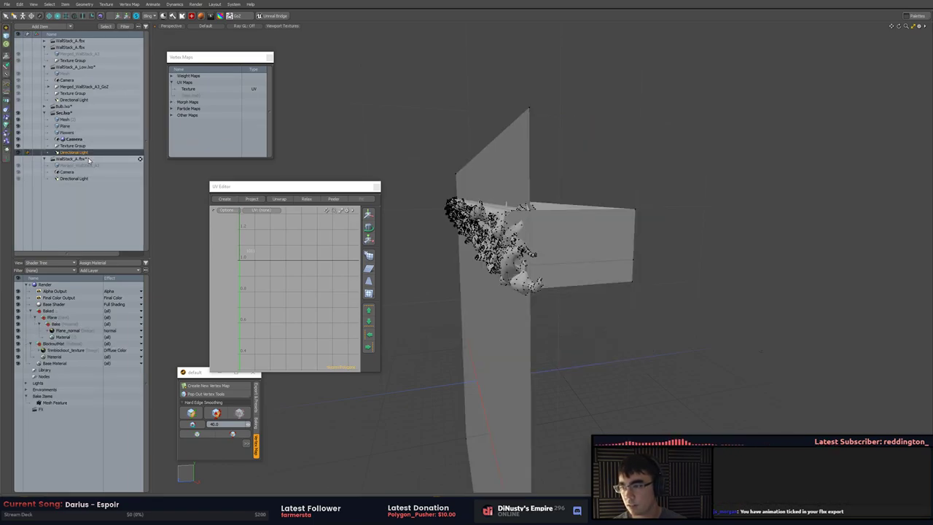
click(191, 91)
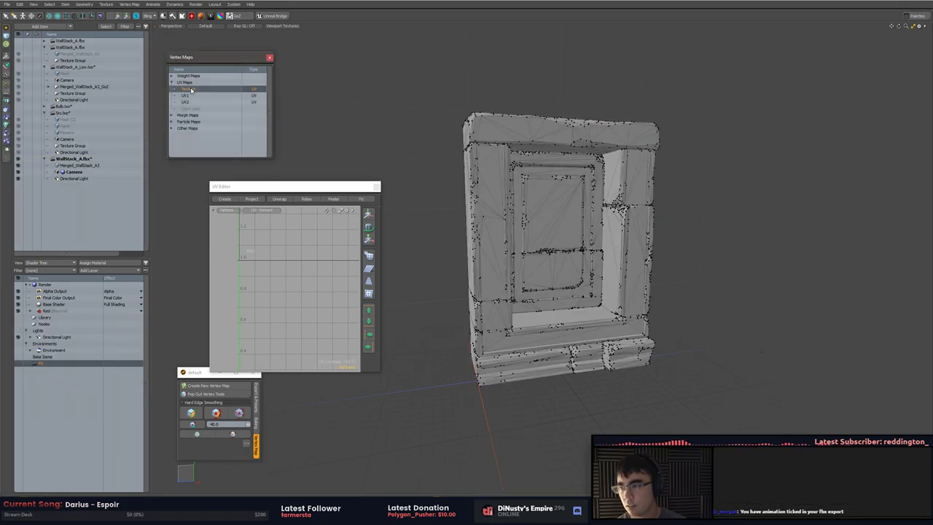
key(Delete)
key(Return)
Rename the UV map UV1 as UV0 and the UV map UV2 as UV1
click(202, 89)
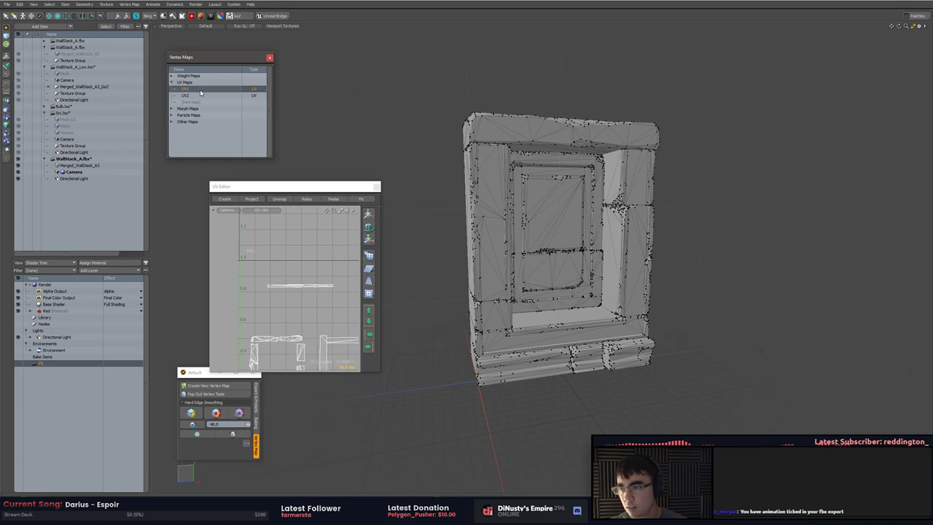
double_click(191, 90)
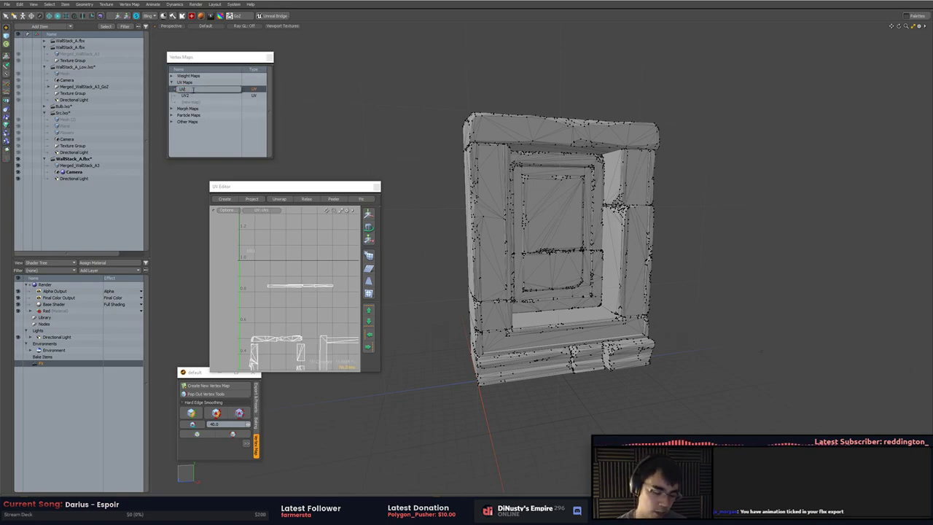
text(0)
key(Return)
click(194, 96)
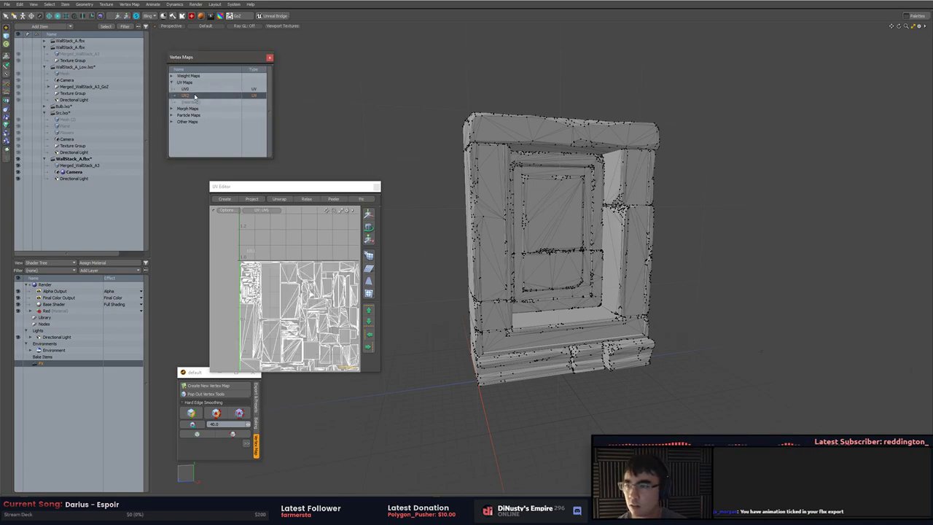
double_click(200, 96)
key(Return)
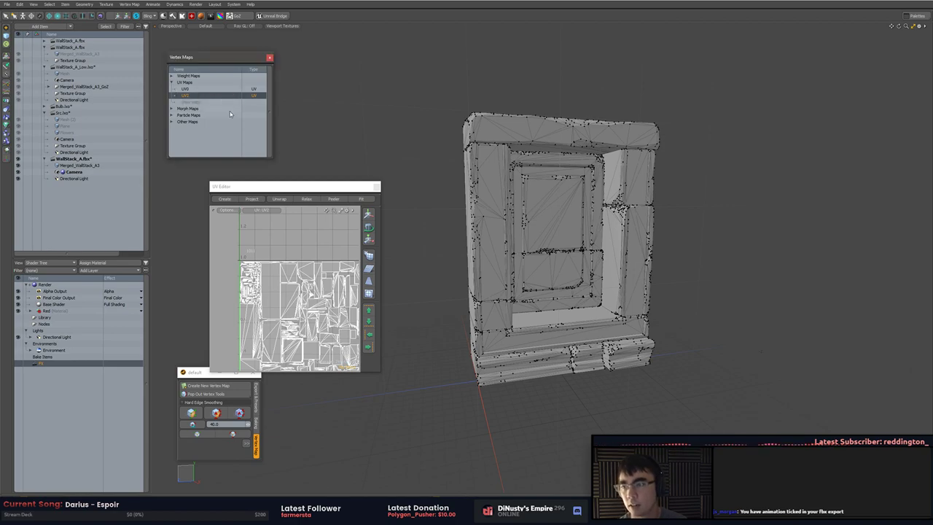
Select the Merged_WallStack_A3 mesh, save WallStack_A.fbx and switch to the Unity project
click(89, 167)
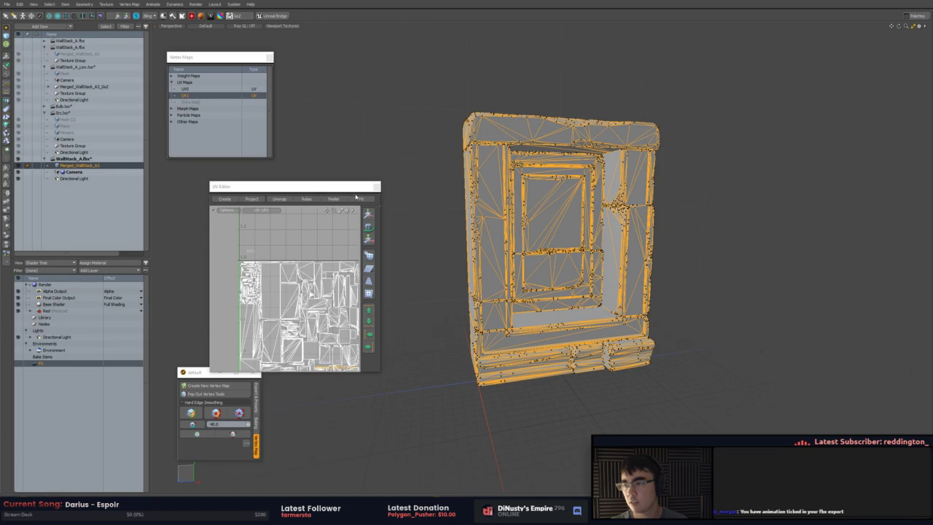
key(alt+Tab)
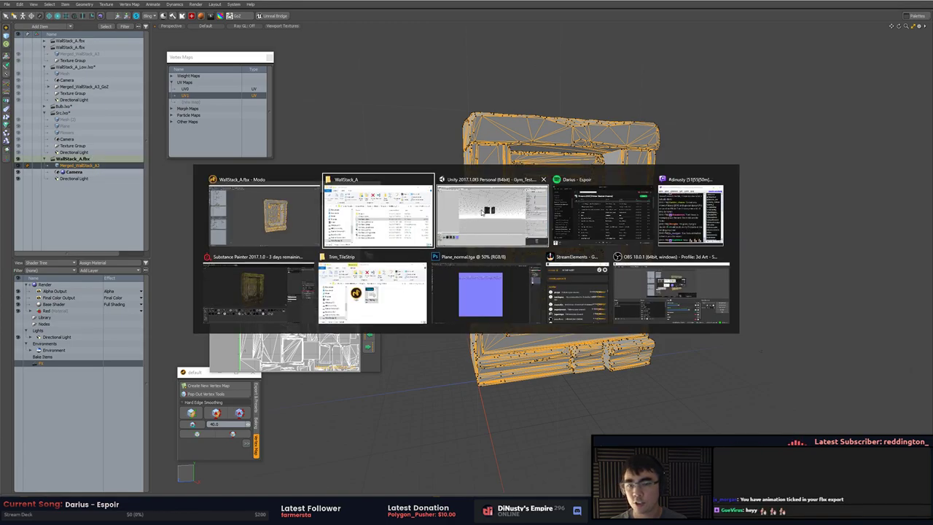
click(481, 212)
Inspect the reimported wall stacks up close from the front in the Gym_Test scene
alt+drag(509, 194, 438, 204)
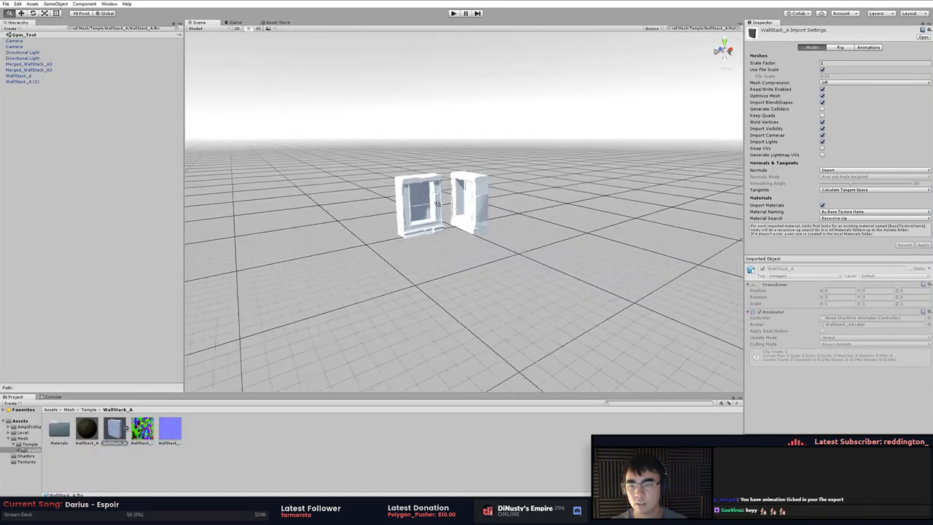
alt+right_drag(437, 203, 556, 214)
alt+middle_drag(556, 214, 585, 240)
alt+drag(585, 240, 659, 250)
click(616, 241)
click(660, 249)
alt+drag(662, 216, 644, 201)
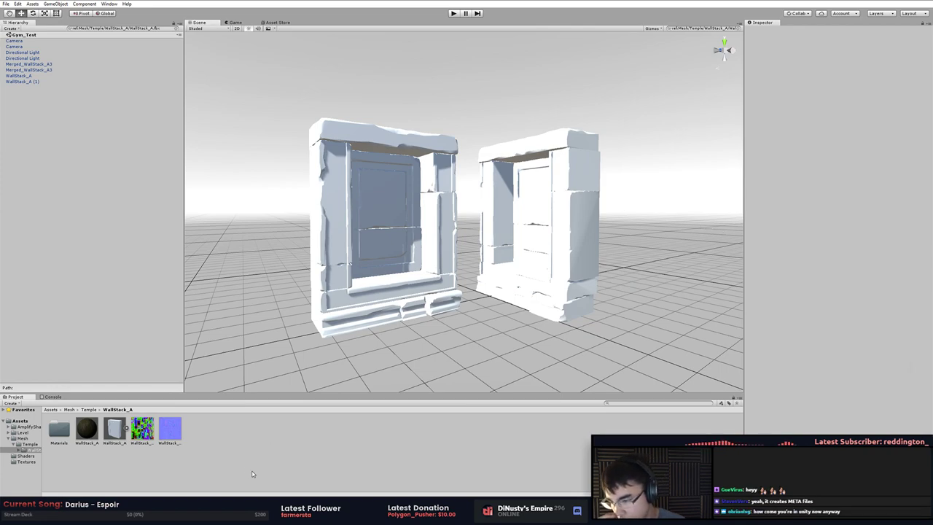
Apply the WallStack_A material to both wall stacks in the scene
drag(86, 434, 394, 281)
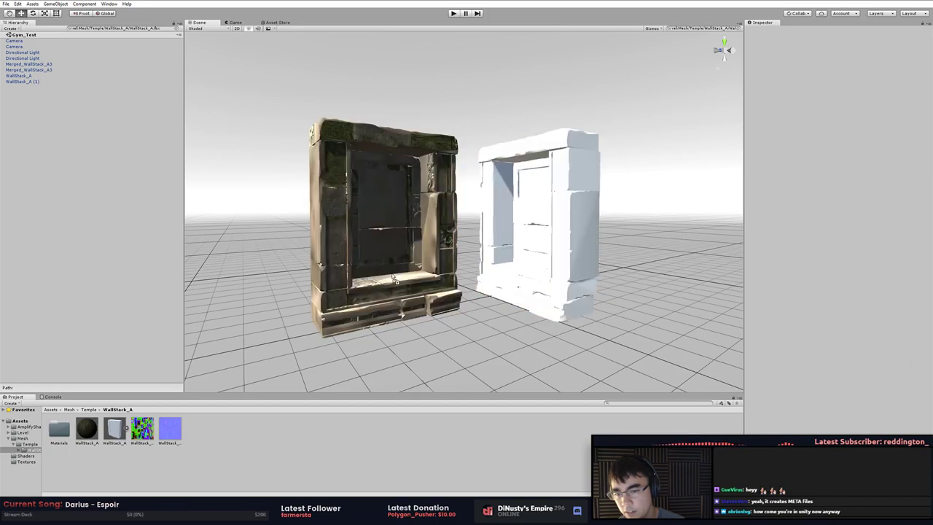
drag(443, 249, 568, 216)
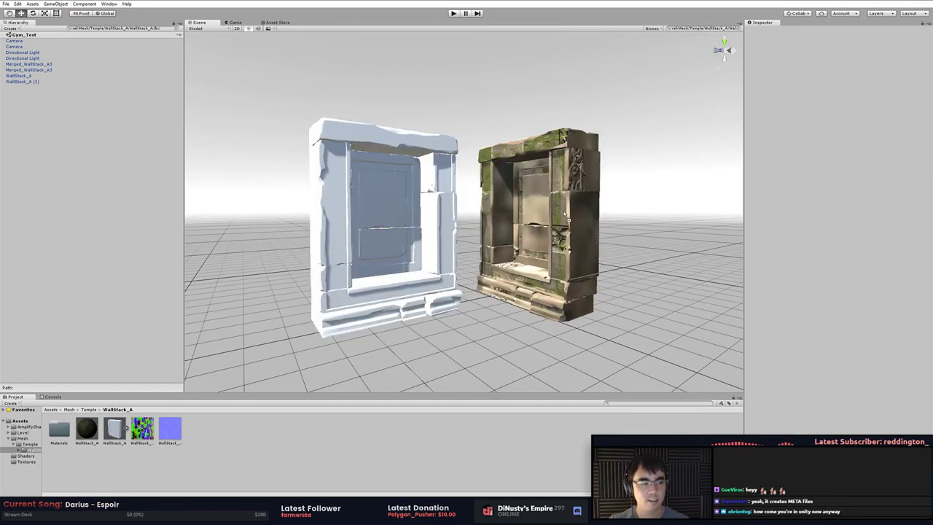
alt+right_drag(554, 248, 556, 280)
alt+drag(556, 280, 601, 278)
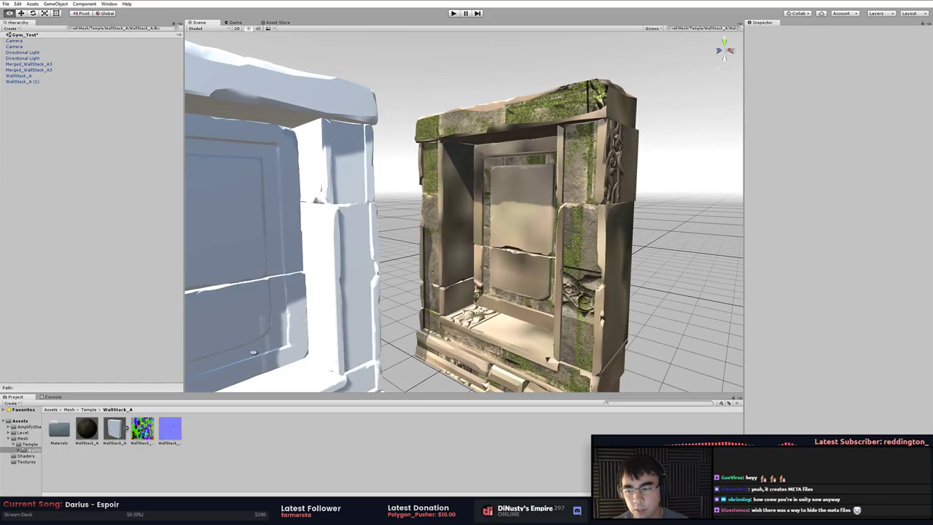
drag(86, 429, 290, 325)
Examine how the moss and stone textures sit on both wall stacks and check the components of WallStack_A
alt+drag(437, 277, 408, 273)
middle_drag(409, 273, 420, 266)
alt+drag(420, 266, 475, 226)
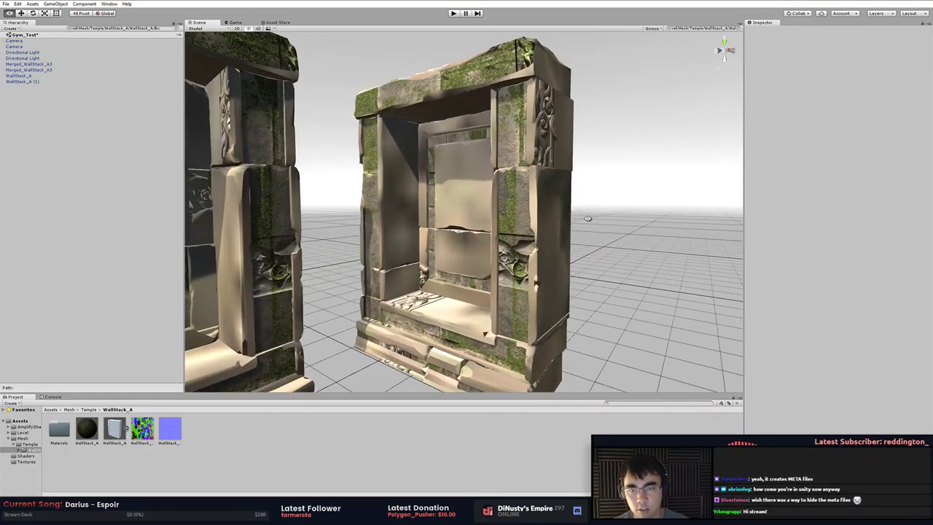
alt+drag(587, 218, 567, 191)
click(568, 191)
middle_drag(568, 225, 608, 197)
alt+right_drag(609, 197, 616, 194)
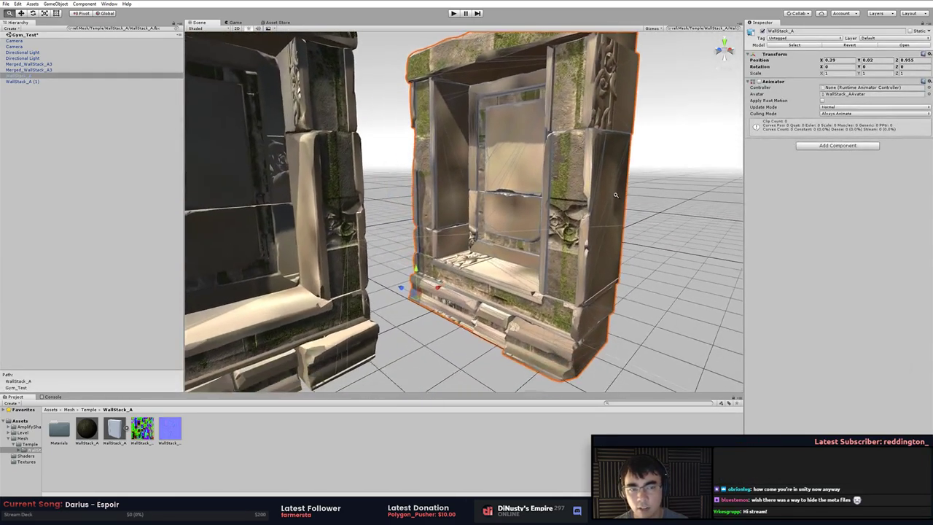
alt+drag(616, 194, 607, 207)
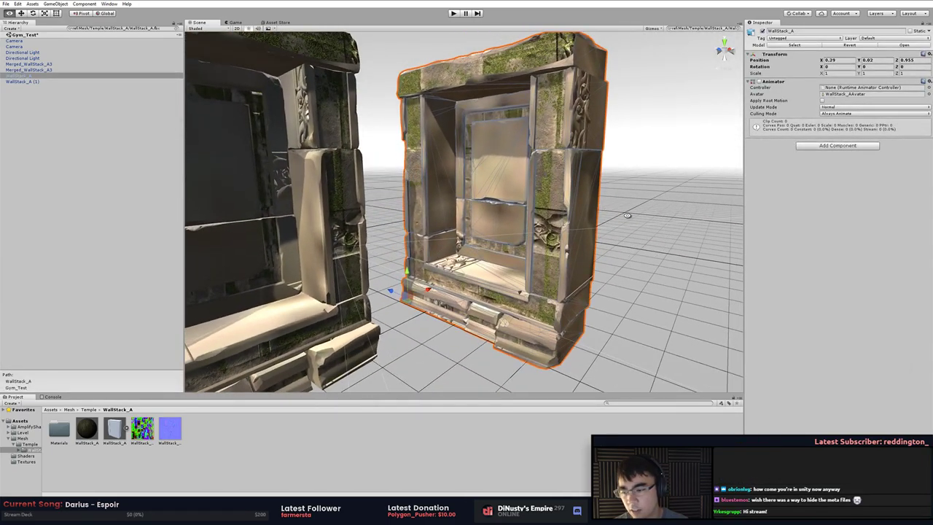
Select the stack's Merged_WallStack_A3 mesh and open its 2 Way Blend shader in the shader editor
click(585, 238)
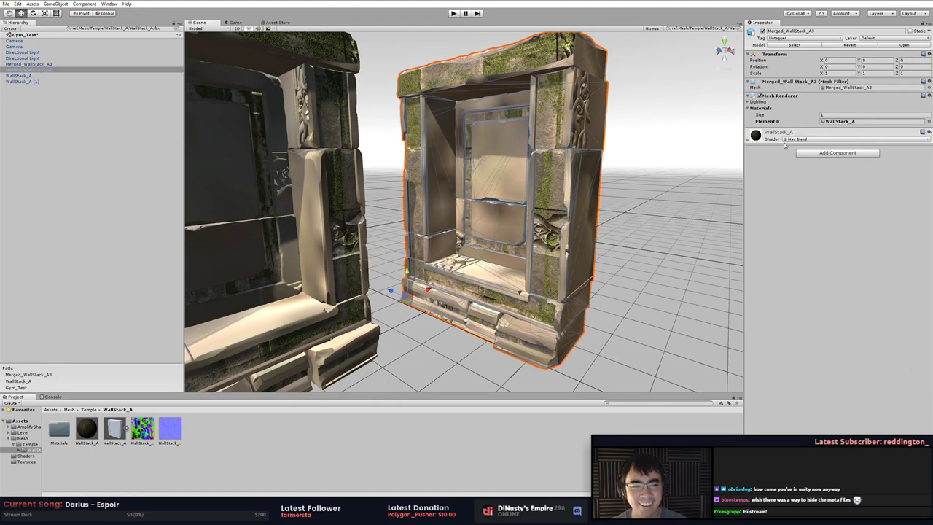
click(832, 139)
click(839, 149)
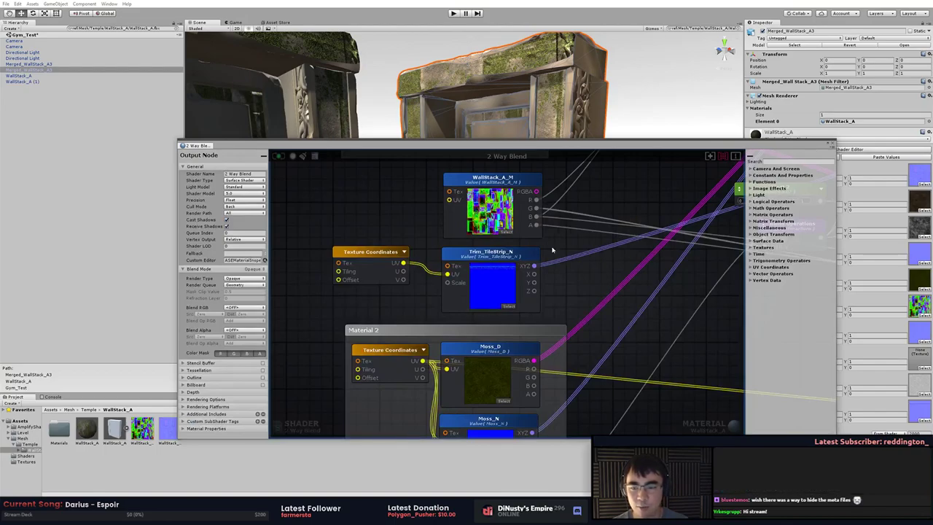
Set the UV set of the Material 2 Texture Coordinates node to 1
middle_drag(552, 250, 633, 178)
scroll(606, 295, down, 2)
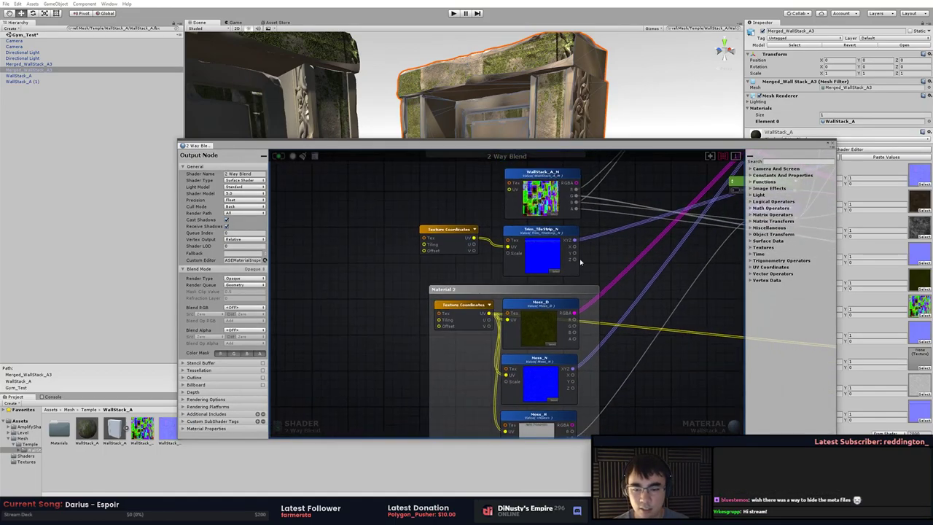
click(469, 307)
click(234, 219)
click(231, 226)
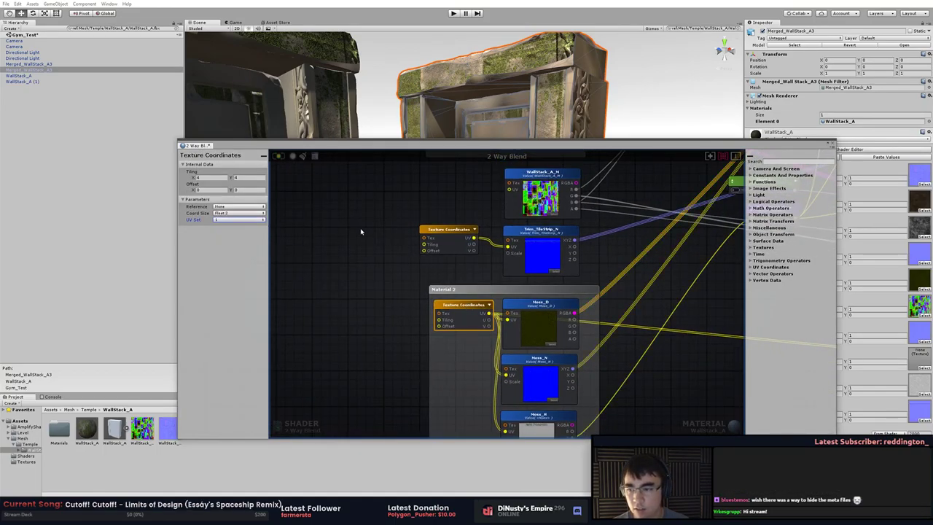
Check the settings of the Texture Coordinates node feeding Trim_TileStrip_N and the nodes around it
click(362, 231)
middle_drag(381, 238, 373, 286)
click(433, 281)
middle_drag(434, 281, 401, 327)
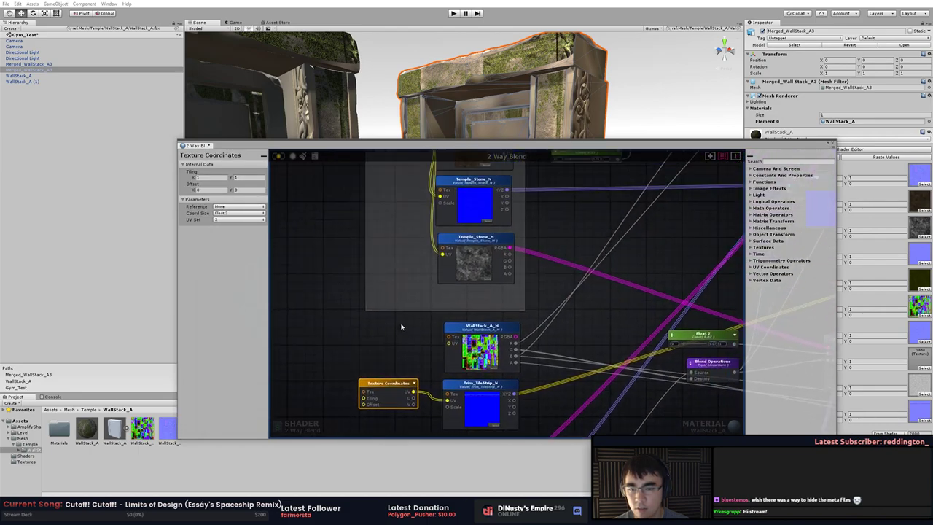
Switch to Modo and compare the layouts of the UV0 and UV1 maps in the UV Editor
key(alt+Tab)
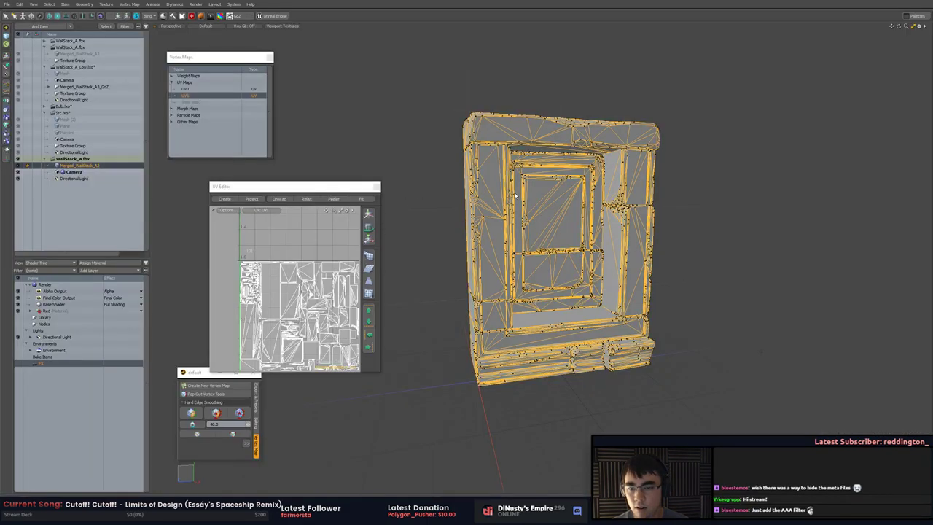
click(632, 206)
click(224, 90)
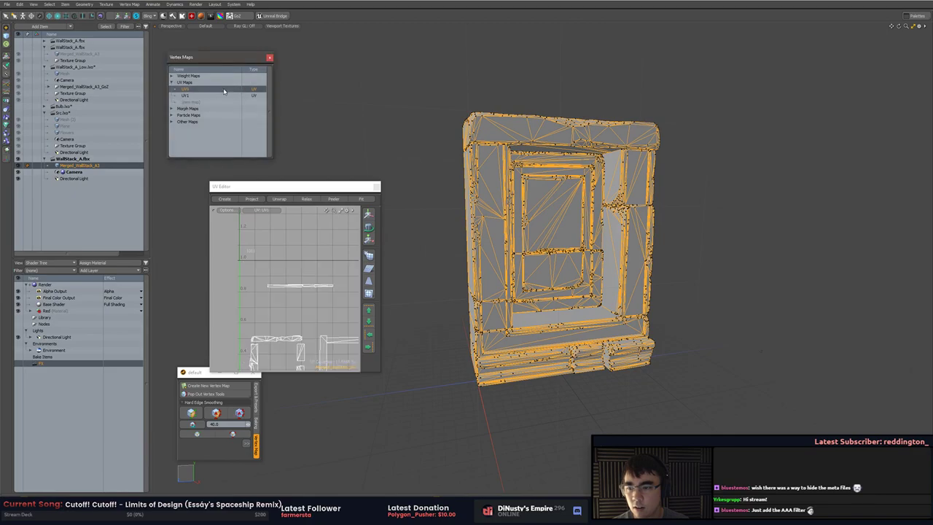
click(221, 95)
click(219, 88)
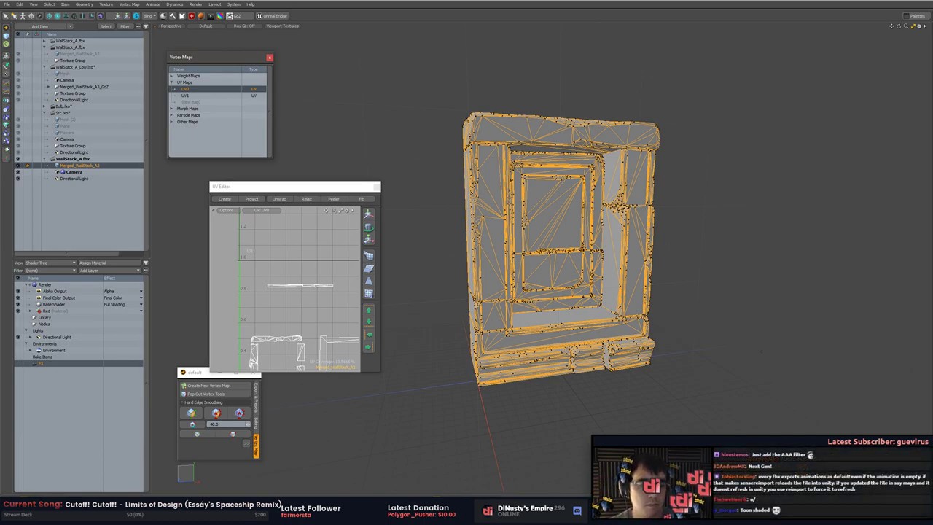
Return to Unity, move the shader editor clear of the wall stack, and inspect both Merged_WallStack_A3 objects and WallStack_A (1)
key(alt+Tab)
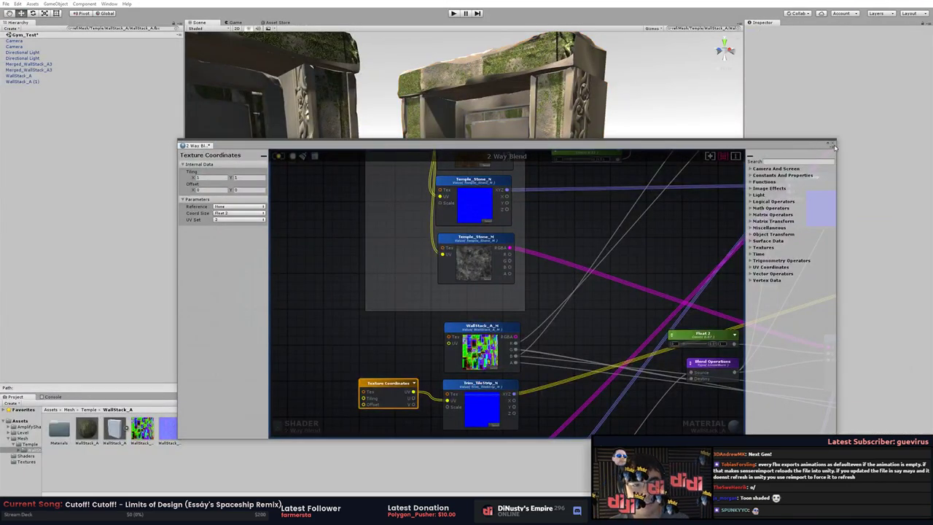
drag(745, 149, 736, 240)
middle_drag(682, 212, 579, 181)
alt+drag(578, 180, 591, 156)
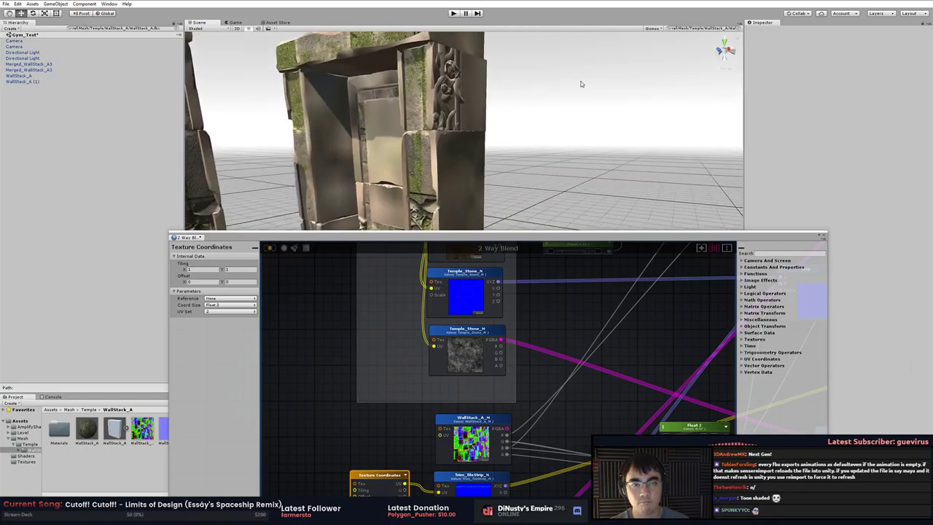
click(26, 69)
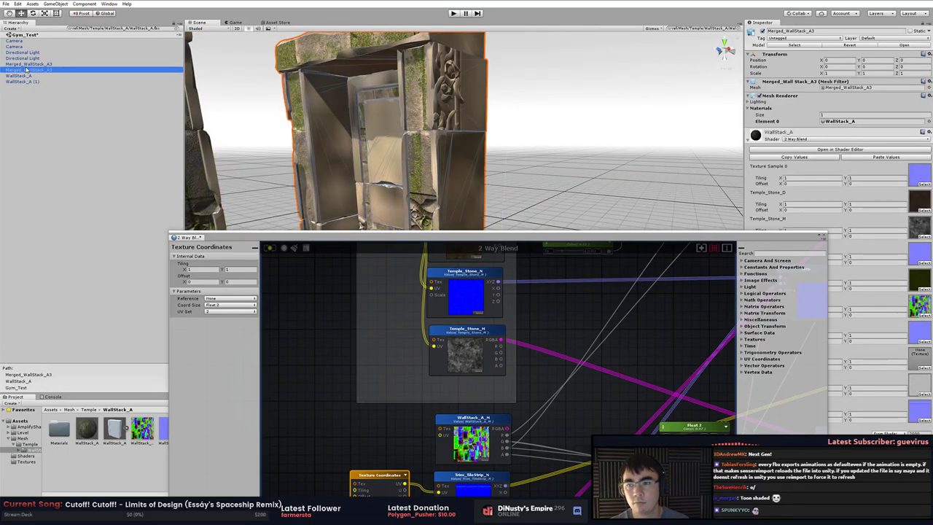
click(30, 65)
click(29, 82)
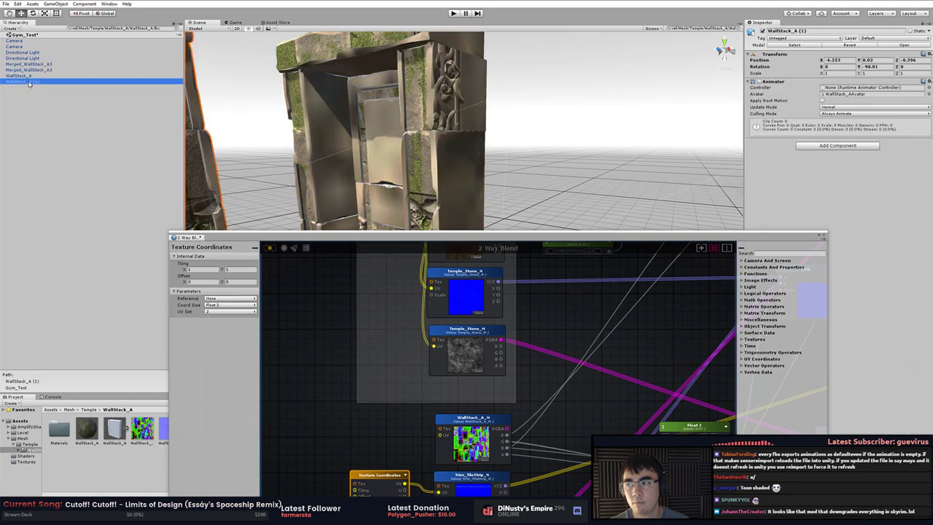
Try deleting WallStack_A (1) from the scene, undo it, and check the duplicate Directional Light and Merged_WallStack_A3 objects
key(Delete)
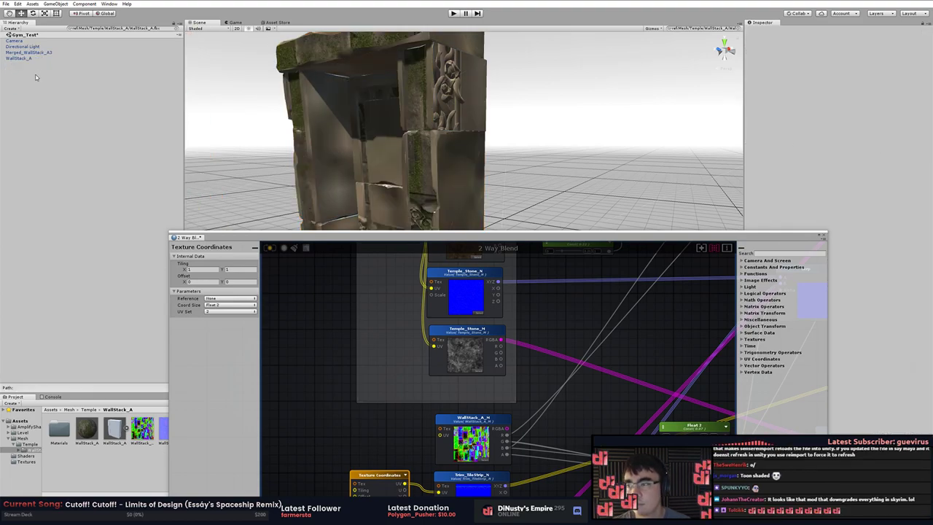
key(ctrl+z)
click(36, 54)
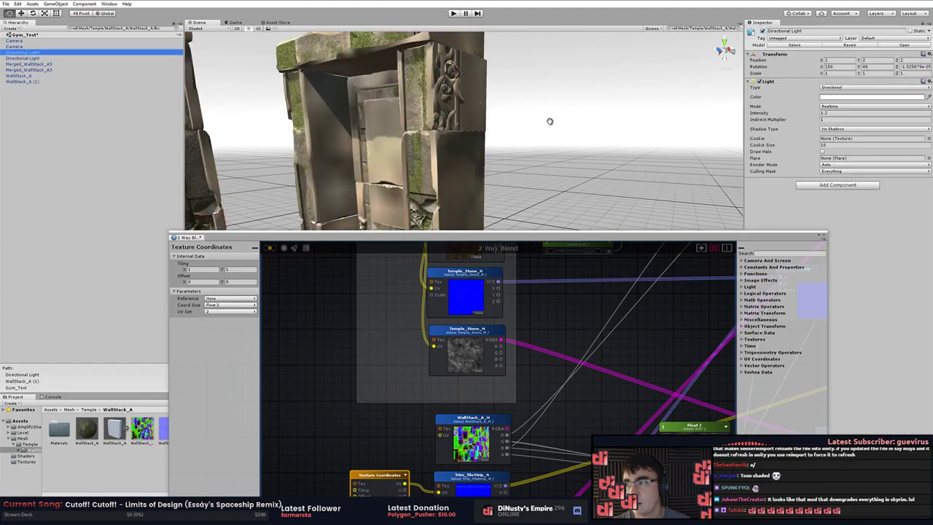
middle_drag(550, 121, 729, 121)
click(48, 64)
click(45, 54)
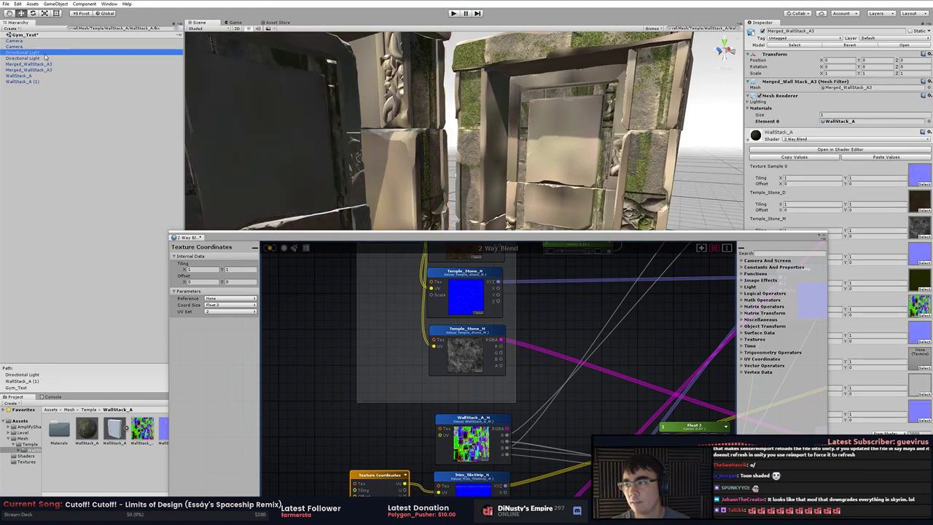
Delete one duplicate Camera and one duplicate Directional Light from the scene, accepting the break of the prefab instance
click(47, 47)
click(48, 41)
key(Delete)
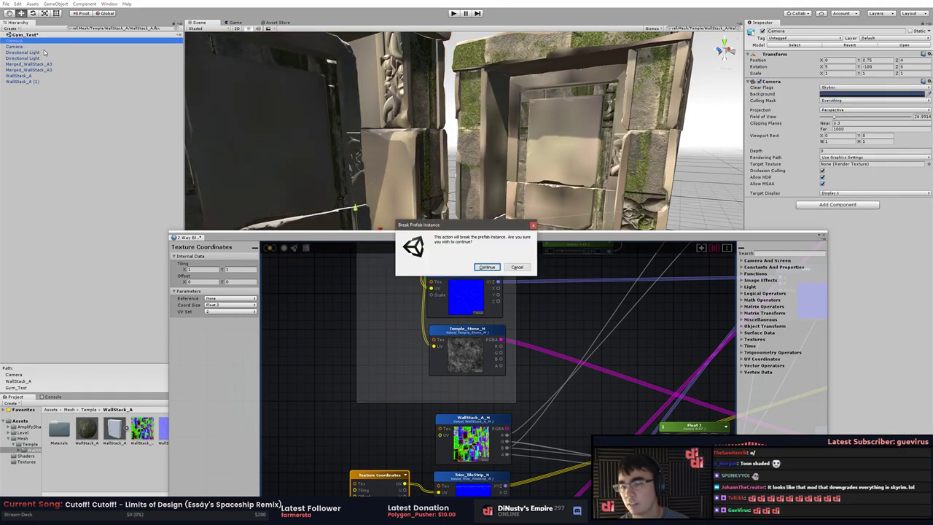
key(Return)
click(45, 52)
click(45, 48)
key(Delete)
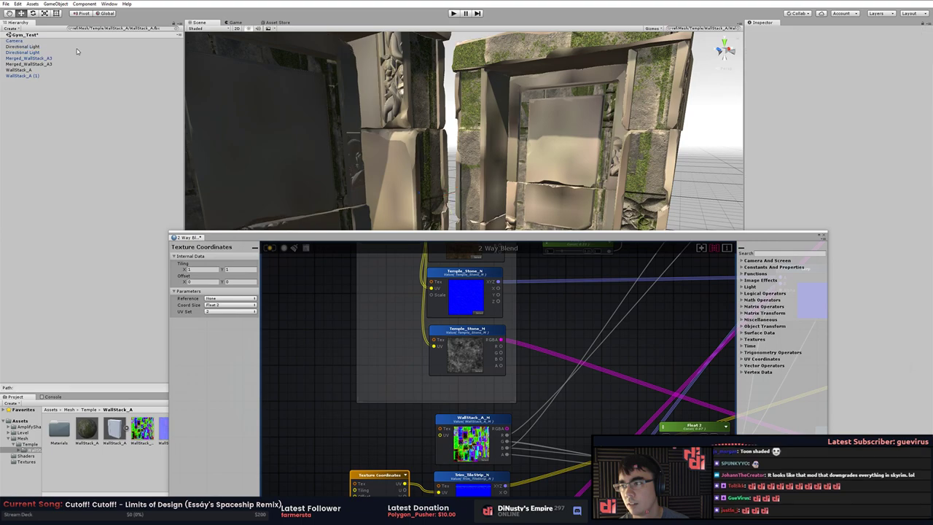
Try deleting a duplicate Merged_WallStack_A3, undo it, and try deleting WallStack_A together with WallStack_A (1)
click(54, 58)
key(Delete)
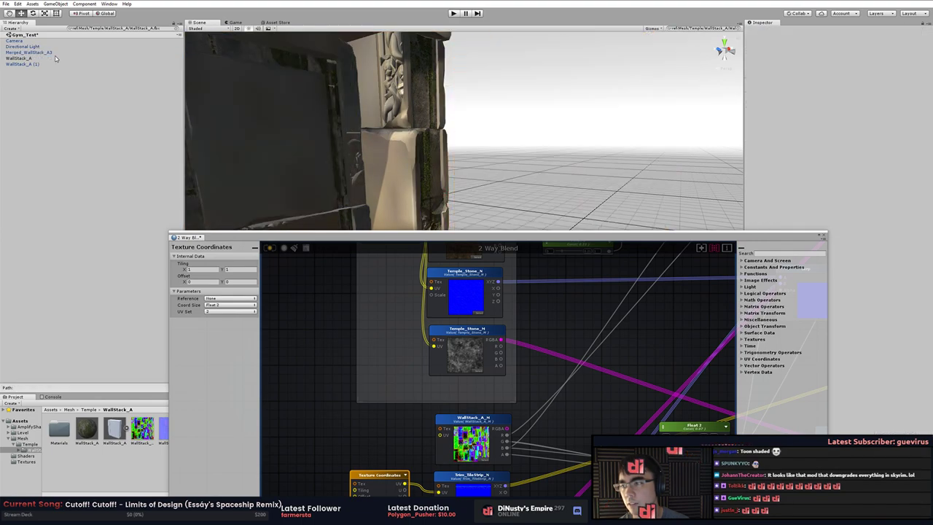
key(ctrl+z)
click(55, 64)
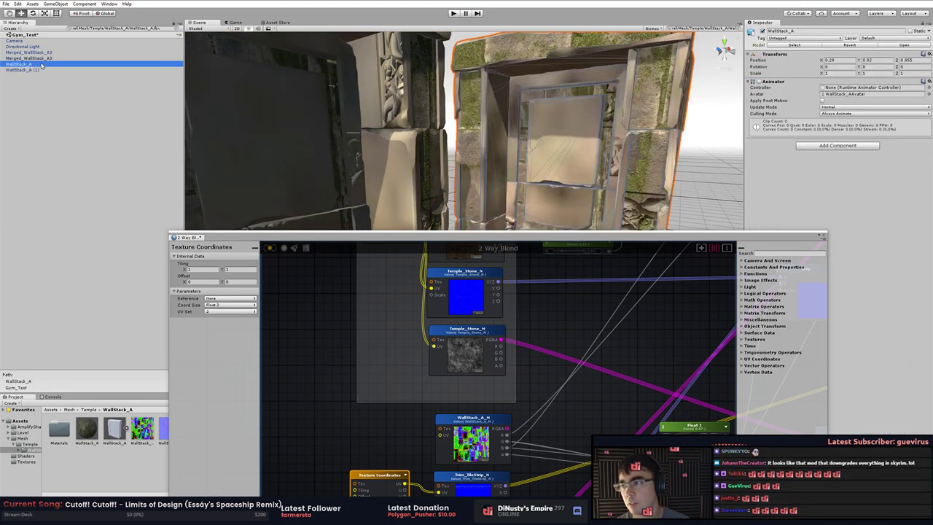
shift+click(42, 69)
key(Delete)
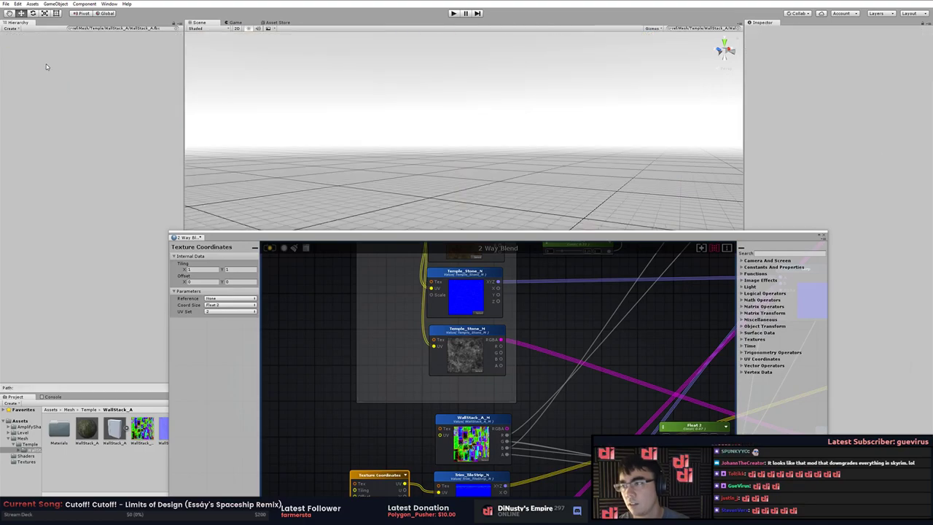
Undo the recent object deletions in the Gym_Test scene and clear the selection
click(61, 53)
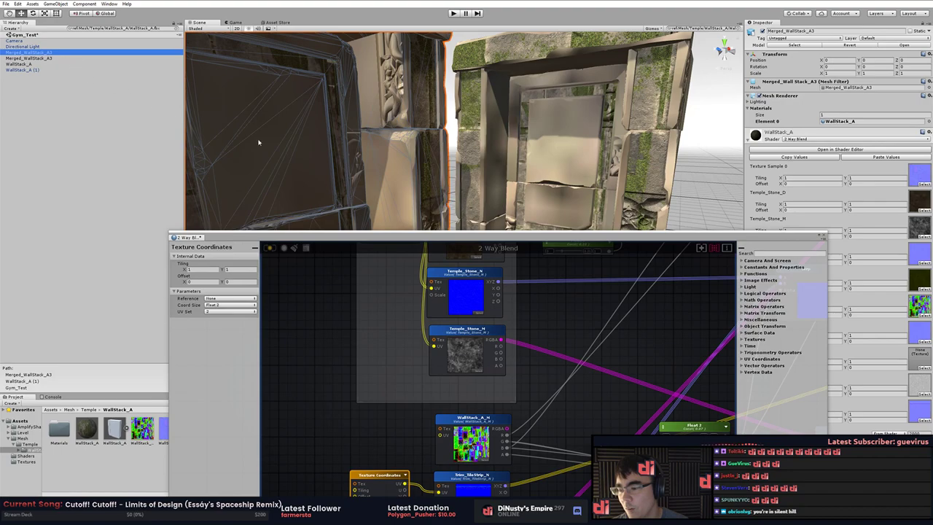
key(ctrl+z)
key(ctrl+z)
key(ctrl+z)
key(ctrl+z)
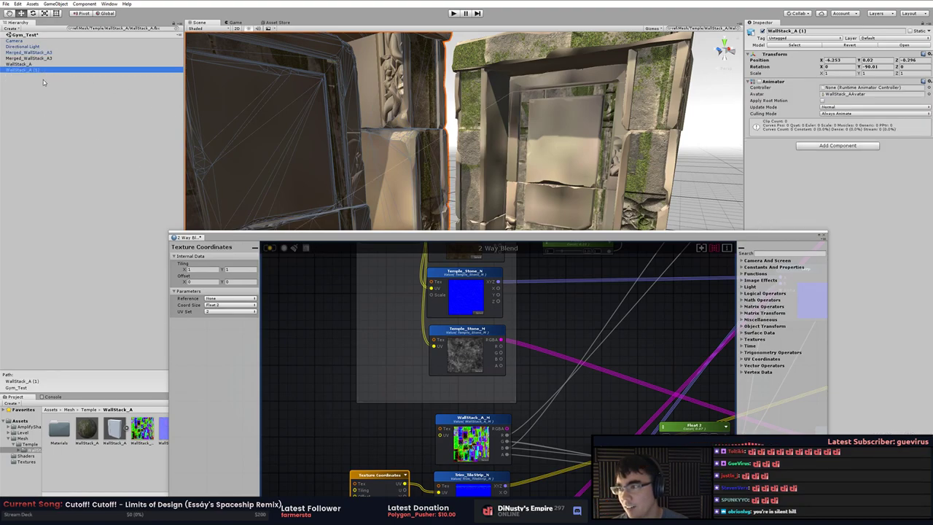
key(ctrl+z)
key(ctrl+z)
key(ctrl+z)
key(ctrl+z)
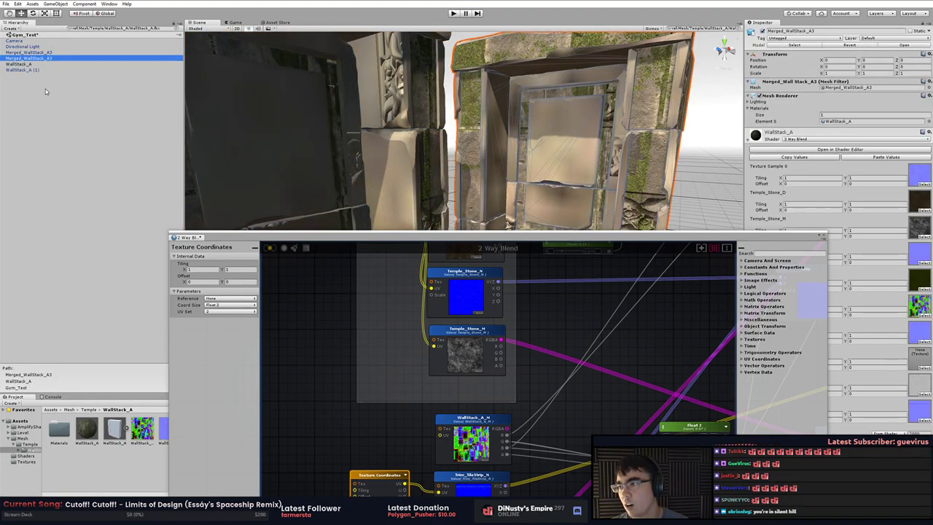
click(45, 89)
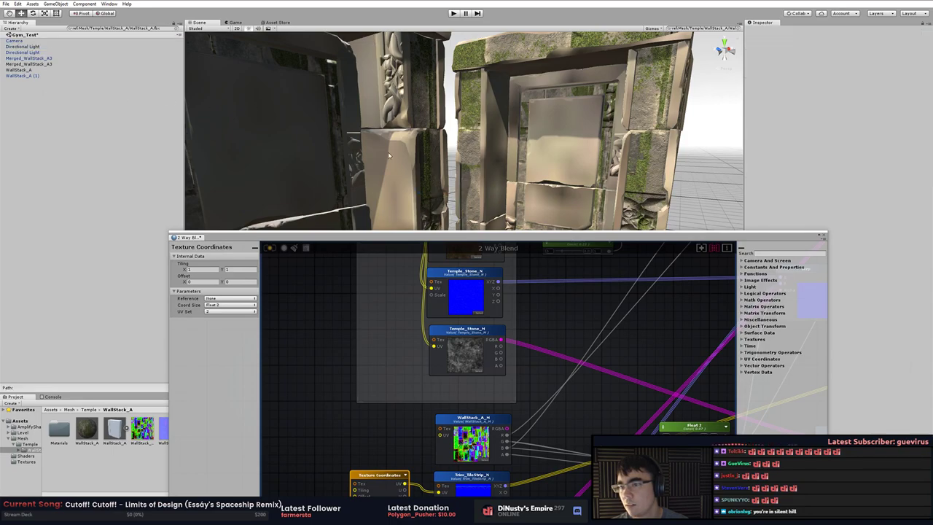
Switch to Modo and delete the Camera and Directional Light, including child items, from the WallStack_A.fbx scene
drag(467, 237, 476, 90)
key(alt+Tab)
click(407, 210)
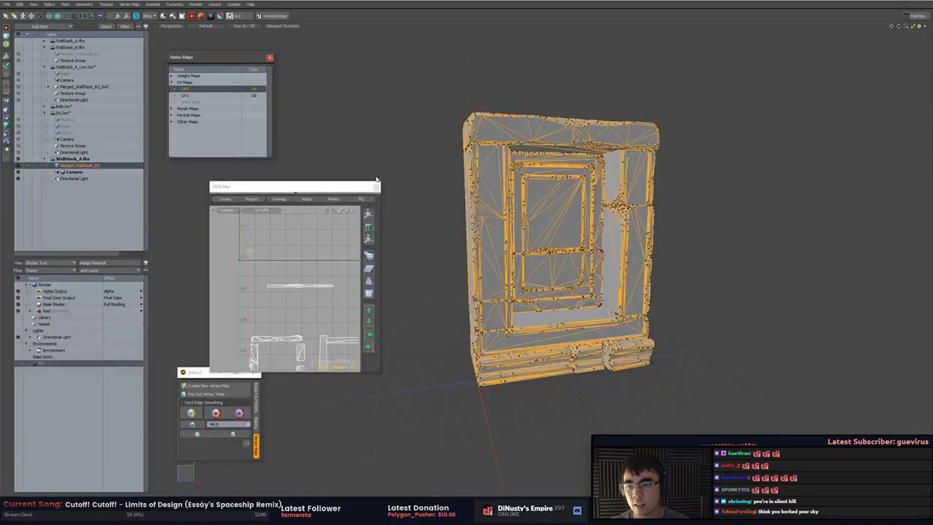
alt+drag(407, 183, 452, 146)
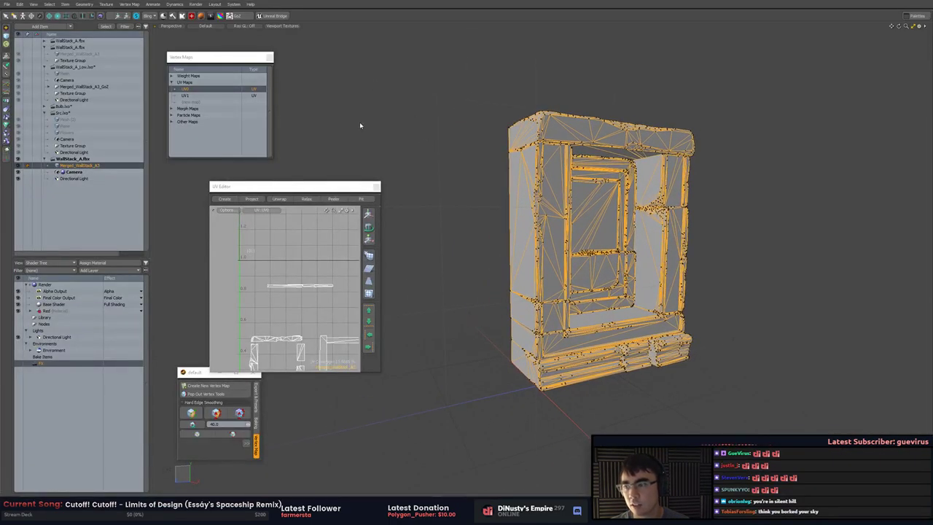
click(79, 172)
shift+click(105, 179)
key(Delete)
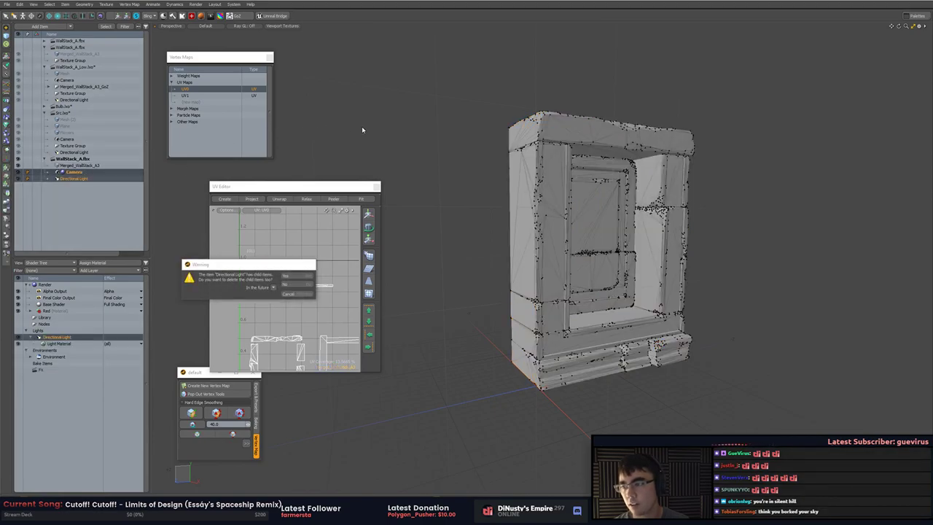
key(Return)
click(314, 276)
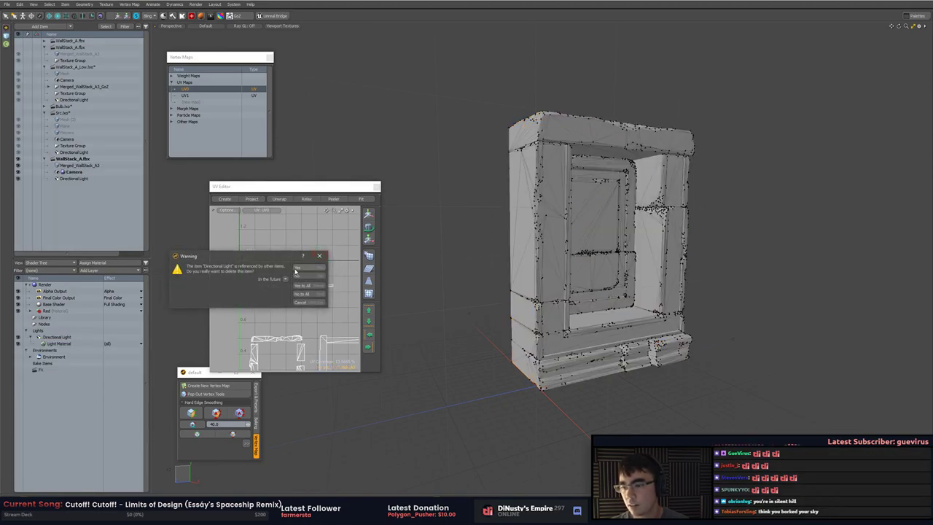
click(296, 270)
alt+drag(350, 137, 397, 133)
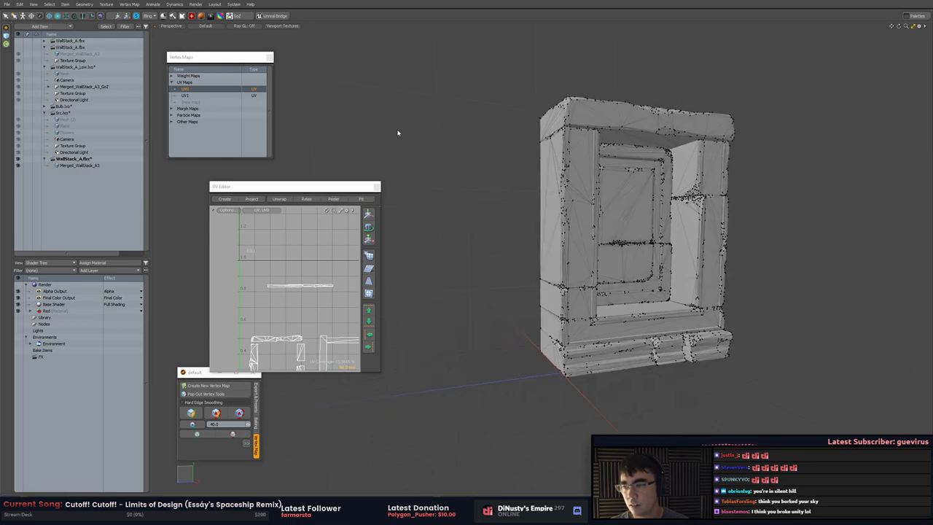
Switch back to Unity and inspect the reimported wall stacks, moving the shader editor out of the way
key(alt+Tab)
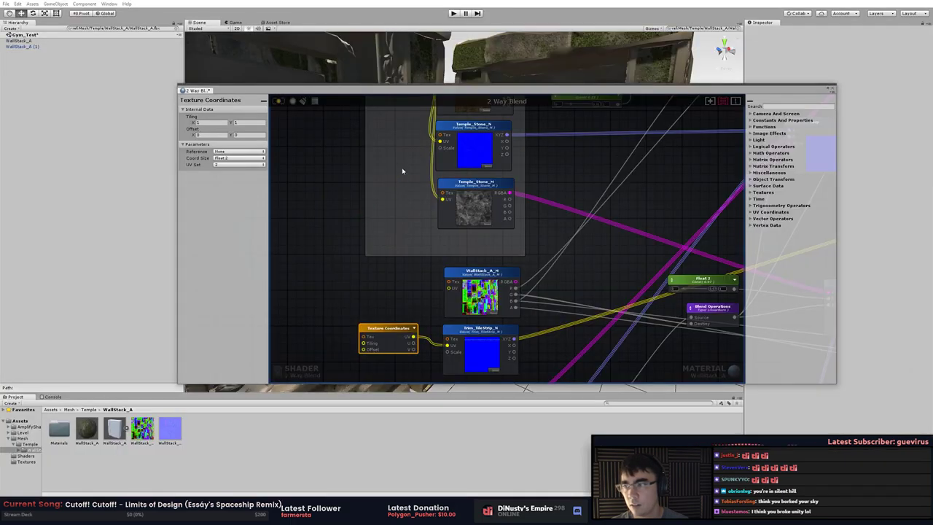
drag(468, 88, 472, 163)
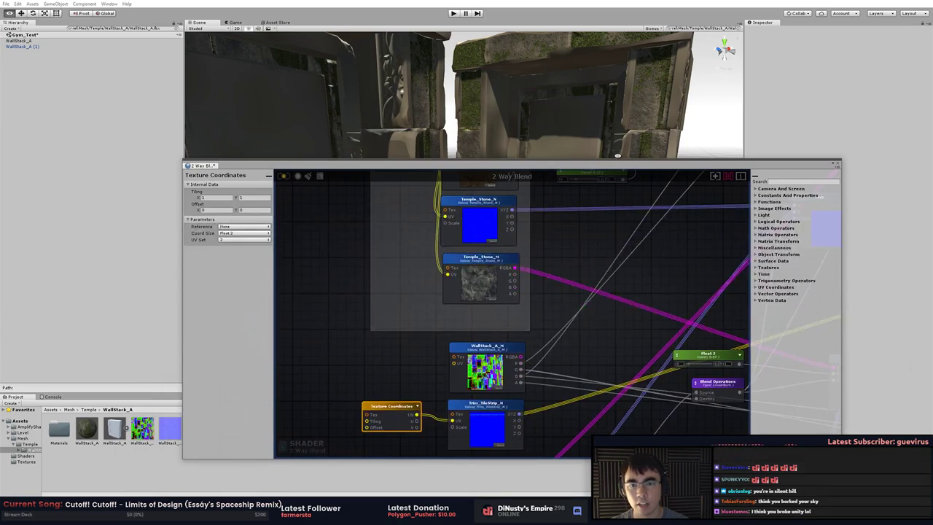
alt+drag(618, 155, 536, 106)
drag(745, 165, 729, 144)
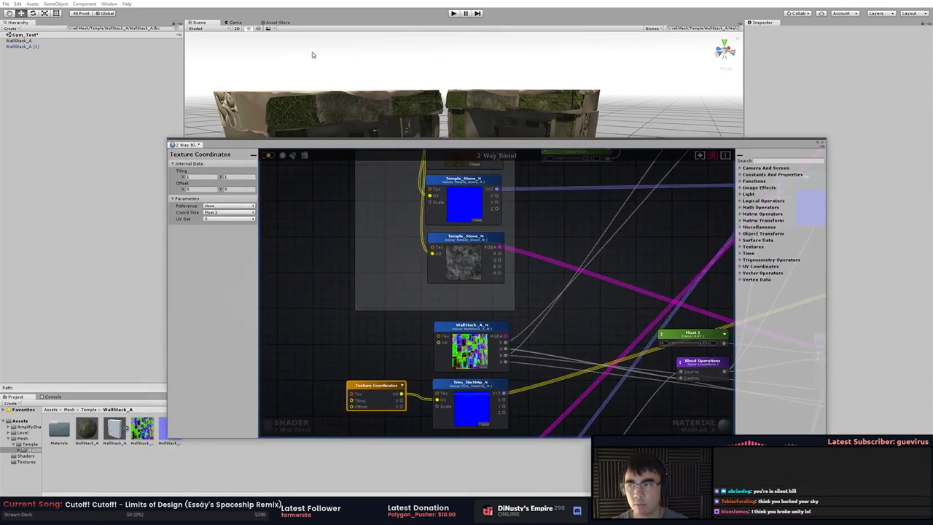
Exit Unity without saving the changes to the Gym_Test scene
click(17, 4)
mouse_move(7, 4)
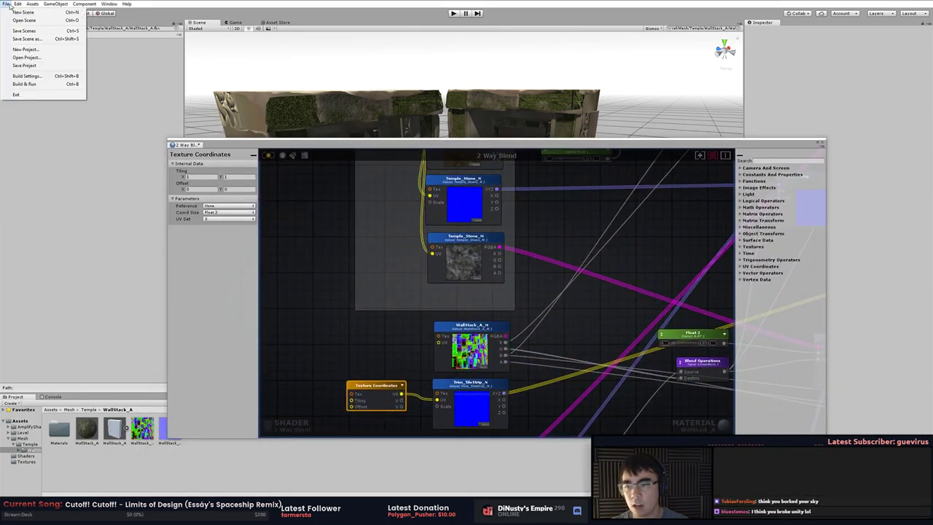
click(80, 95)
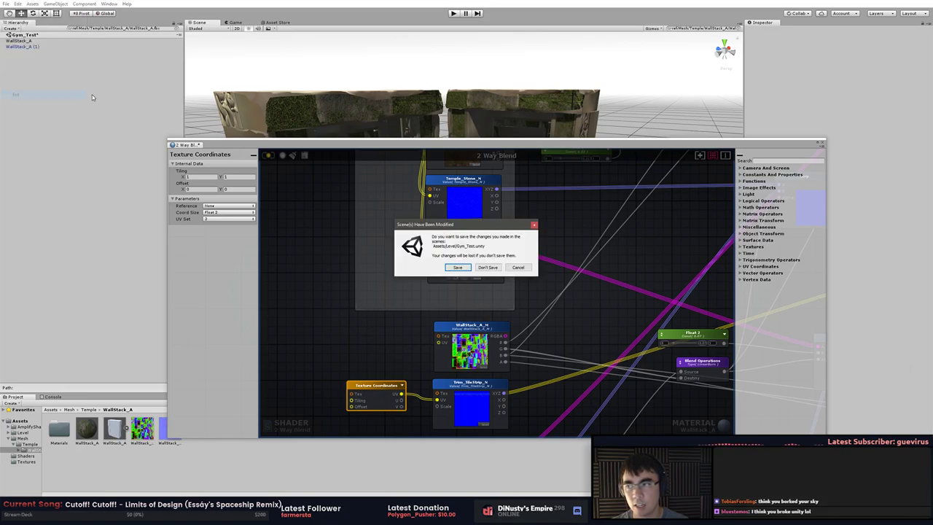
click(470, 268)
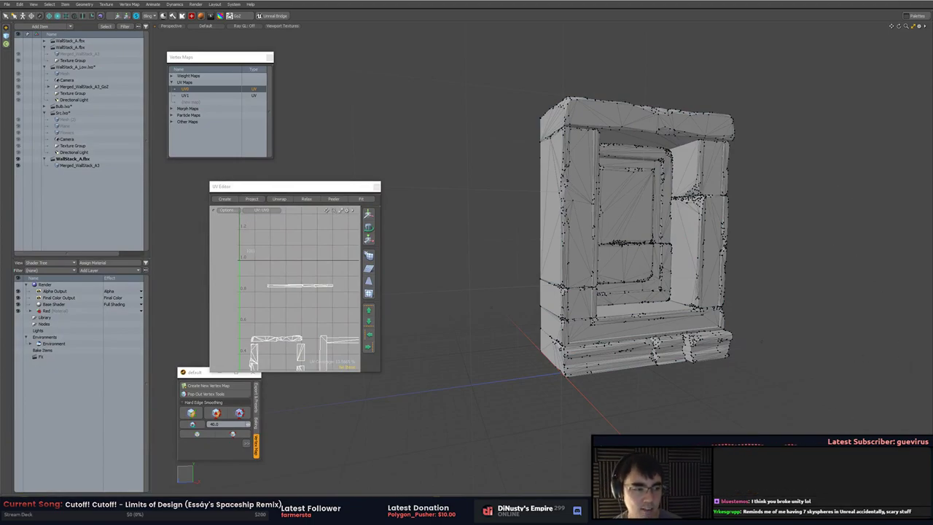
key(5)
click(660, 249)
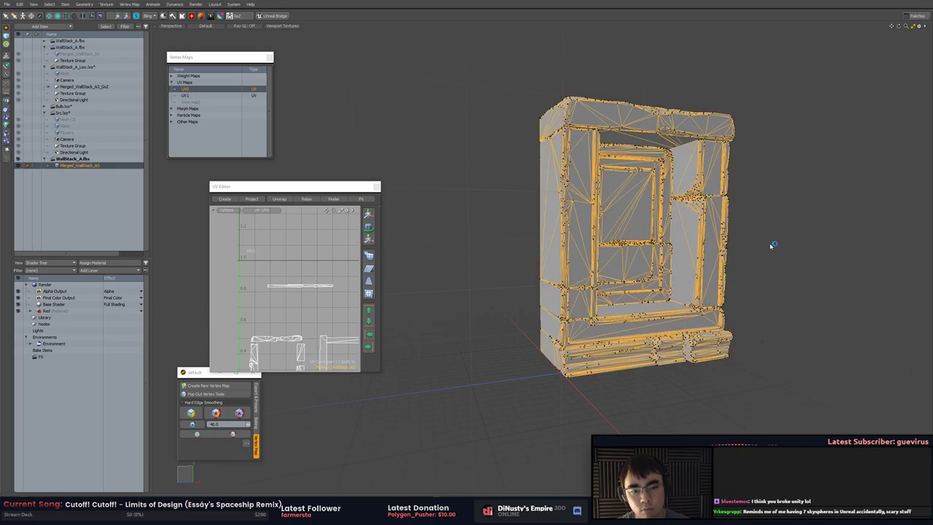
key(1)
mouse_move(779, 384)
right_down()
mouse_move(859, 271)
mouse_move(588, 474)
right_up()
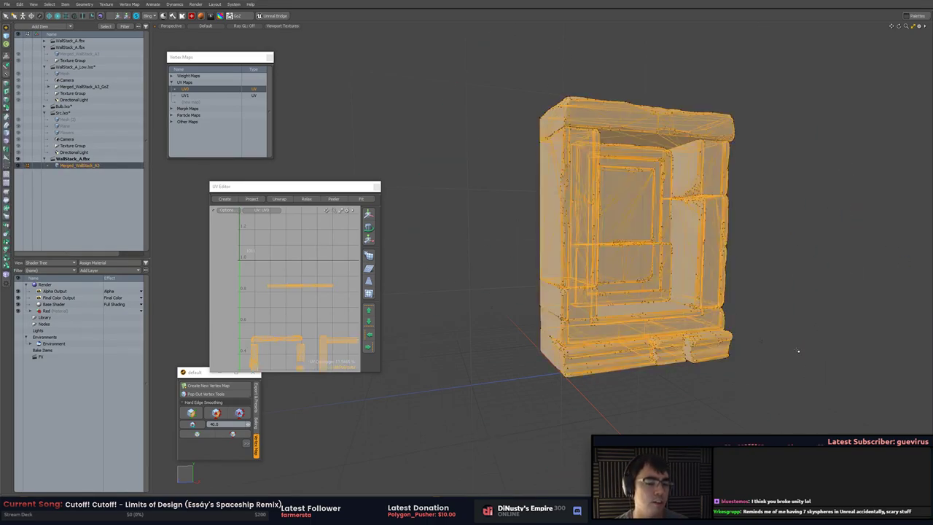
click(797, 350)
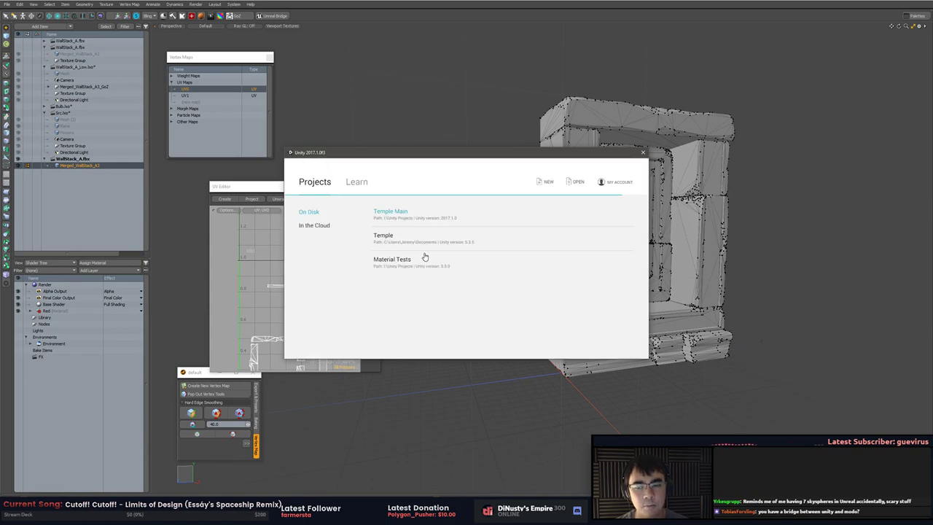
Open the Temple Main project in Unity and close the 2 Way Blend shader editor window
click(415, 219)
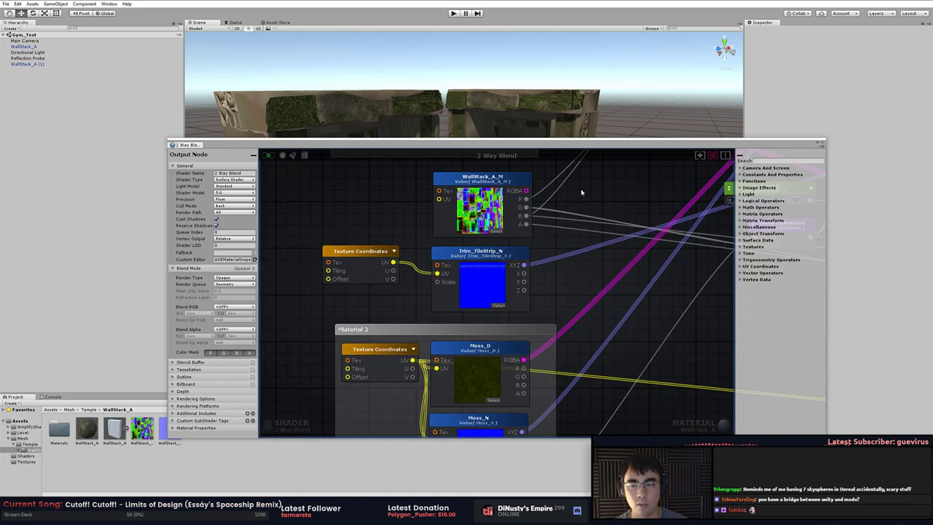
drag(607, 149, 640, 99)
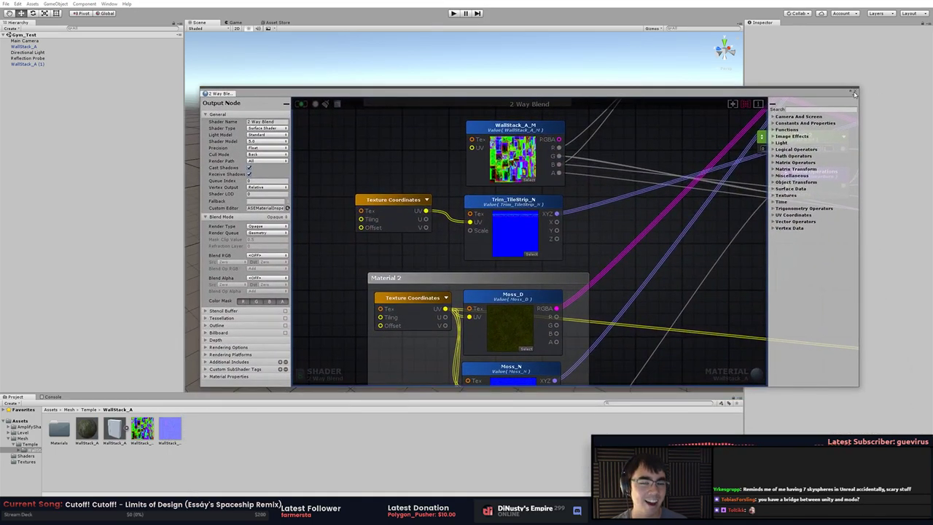
scroll(445, 203, down, 4)
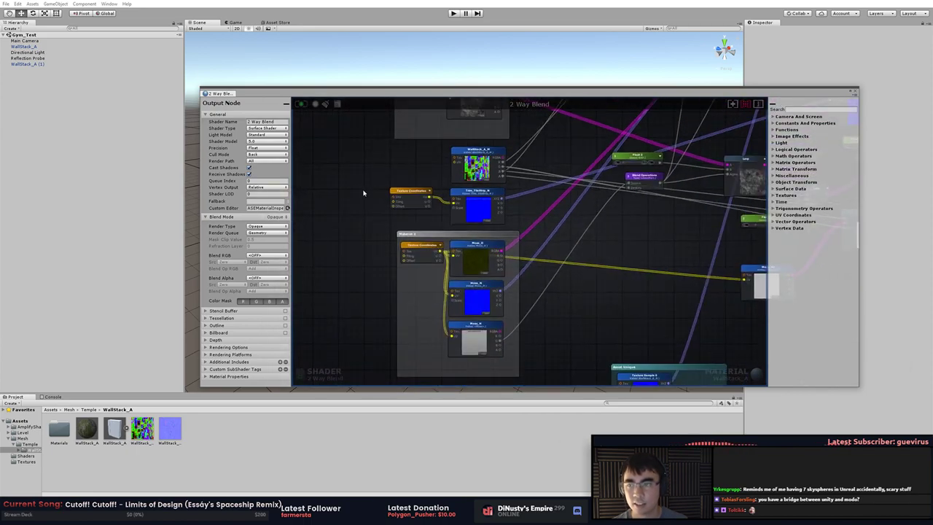
middle_drag(363, 192, 345, 211)
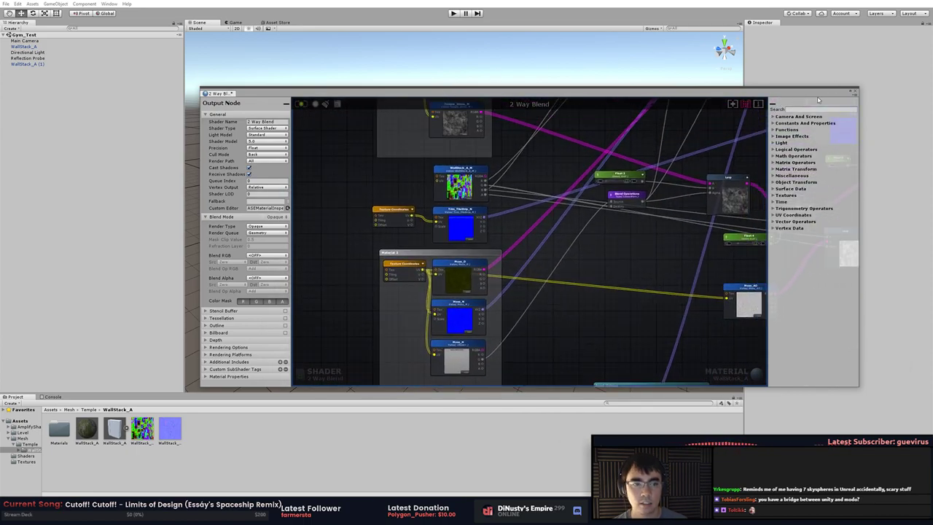
click(855, 91)
Inspect both wall stacks from several angles and check the components of WallStack_A (1)
alt+drag(628, 183, 727, 237)
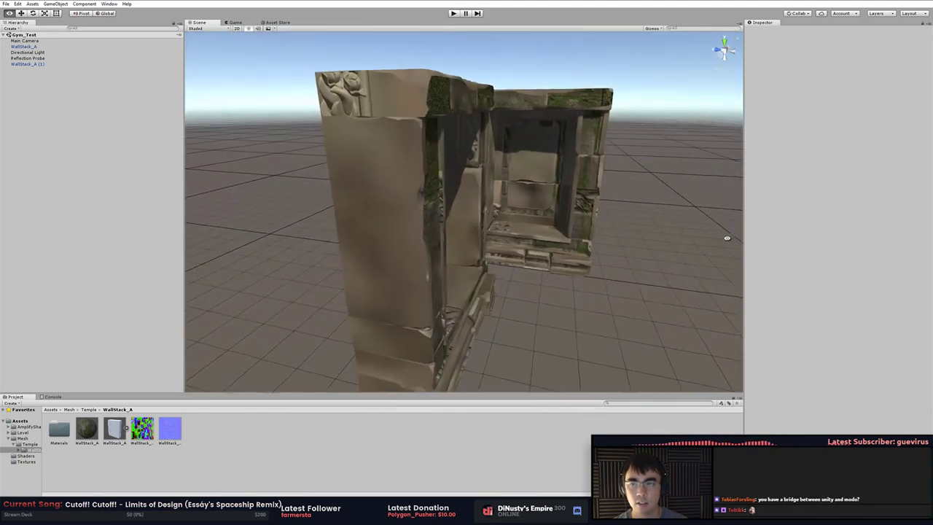
click(399, 184)
right_drag(399, 184, 614, 219)
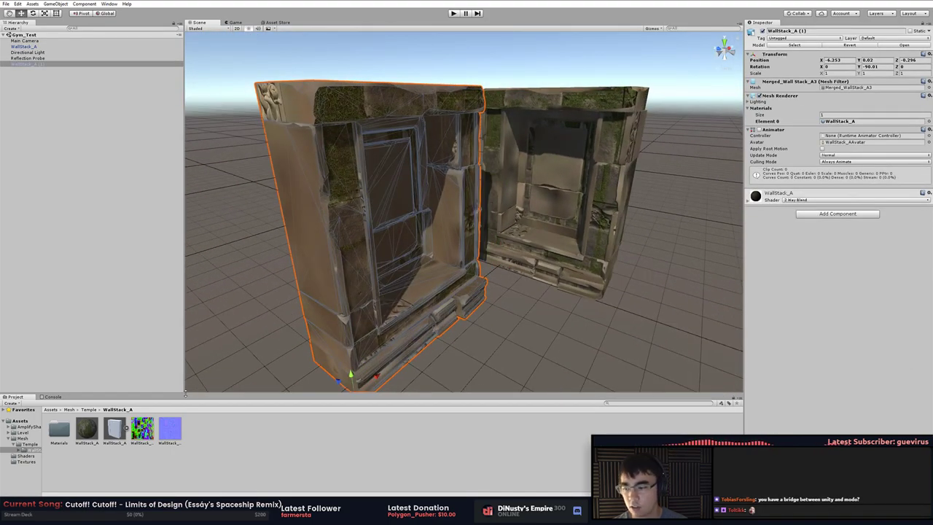
Switch to Modo and disable saving materials, cameras, lights and animation in the FBX I/O preferences
key(alt+Tab)
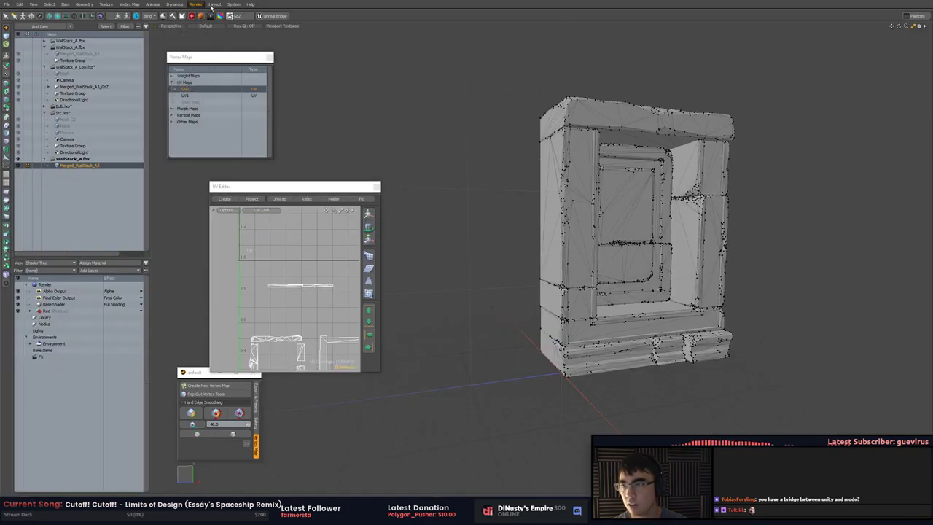
click(213, 5)
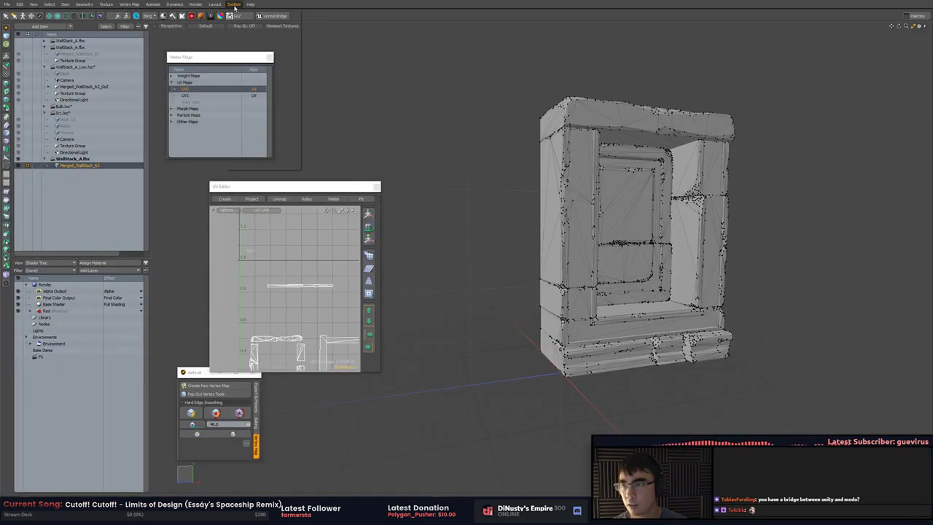
click(240, 16)
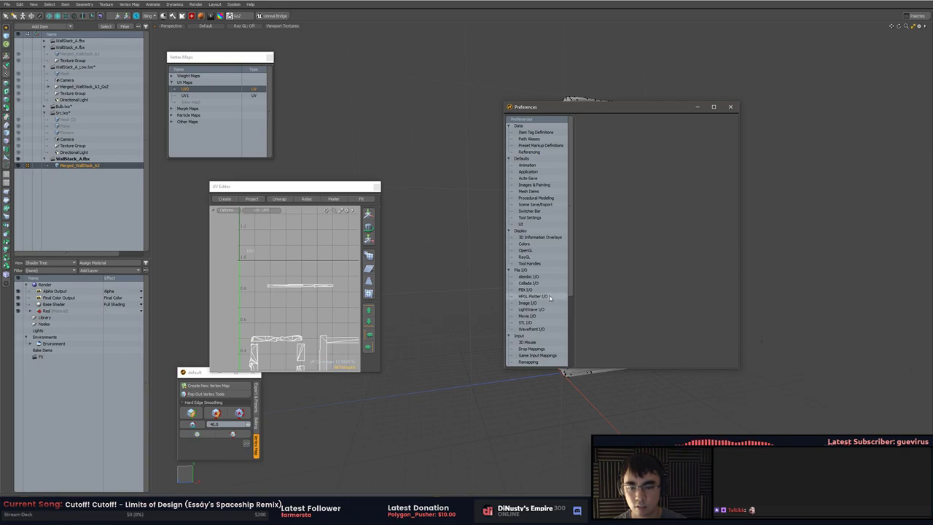
scroll(545, 341, down, 1)
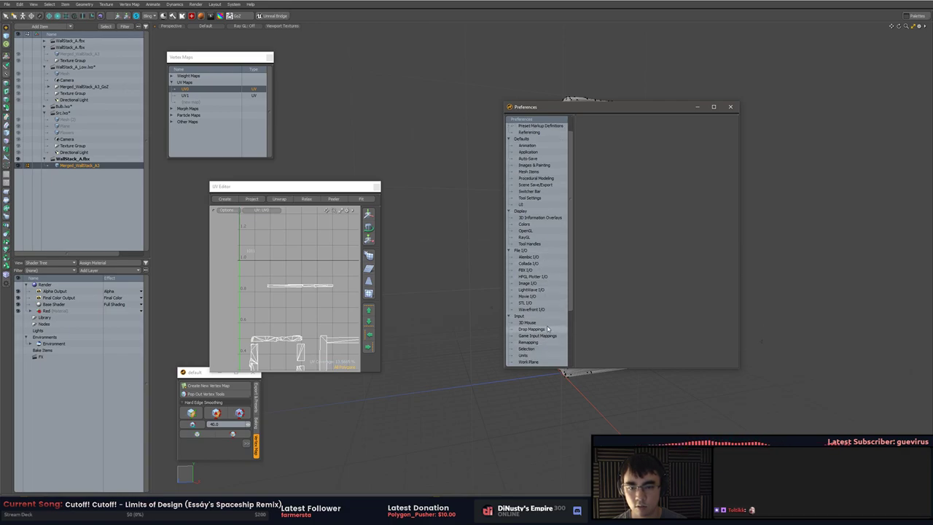
click(540, 250)
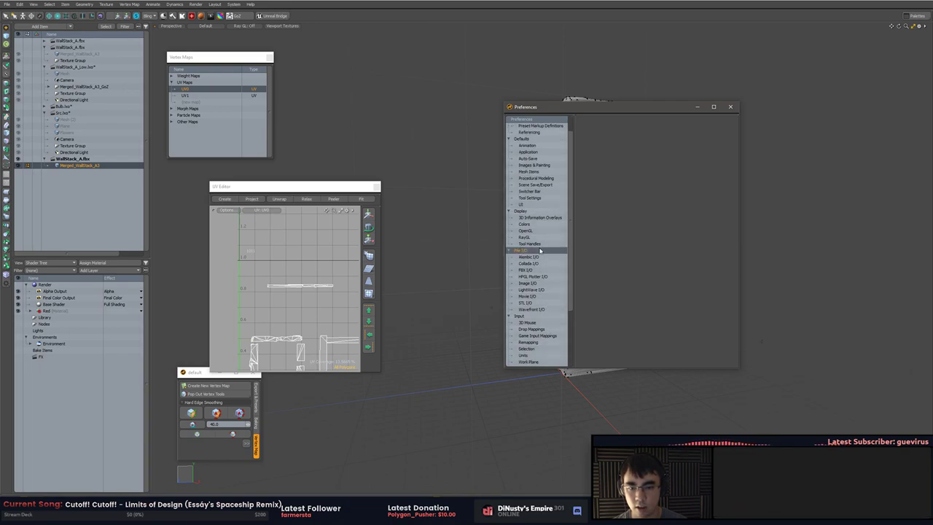
click(548, 270)
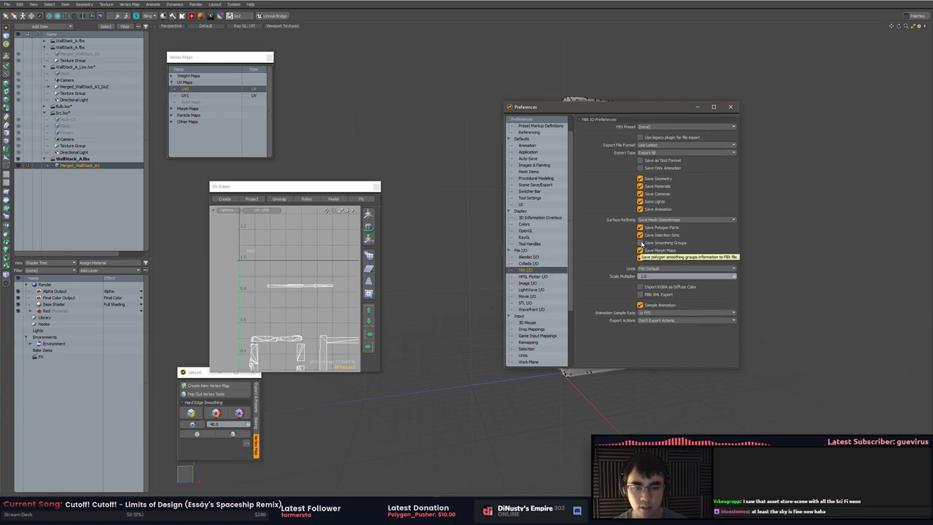
click(640, 201)
click(641, 194)
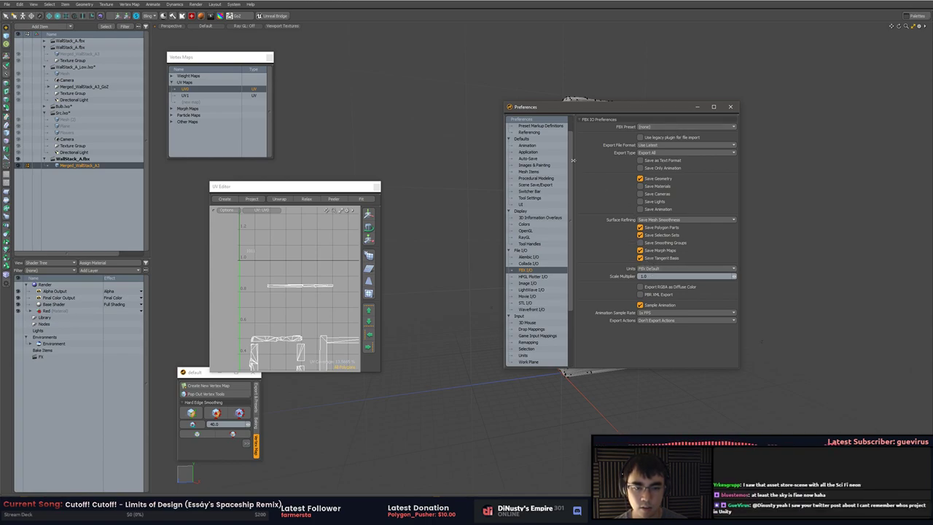
click(731, 106)
alt+drag(428, 145, 428, 144)
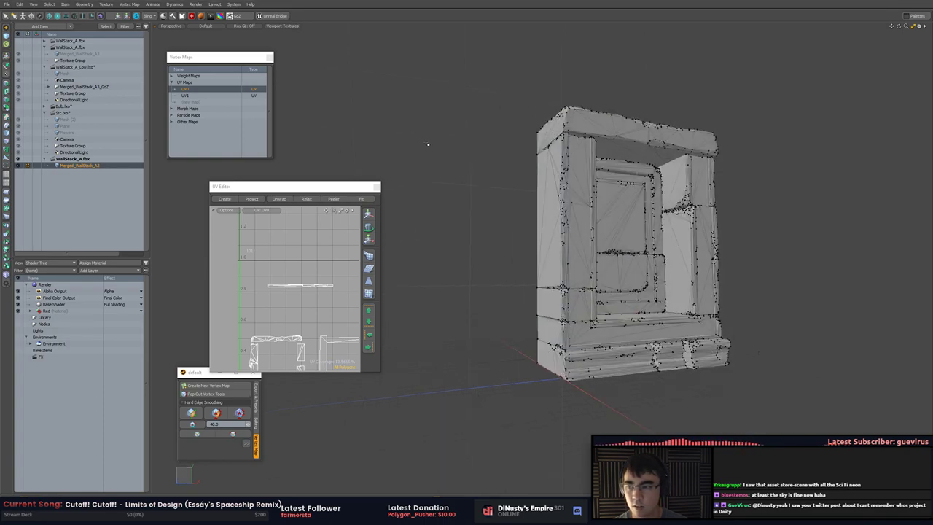
click(545, 184)
key(w)
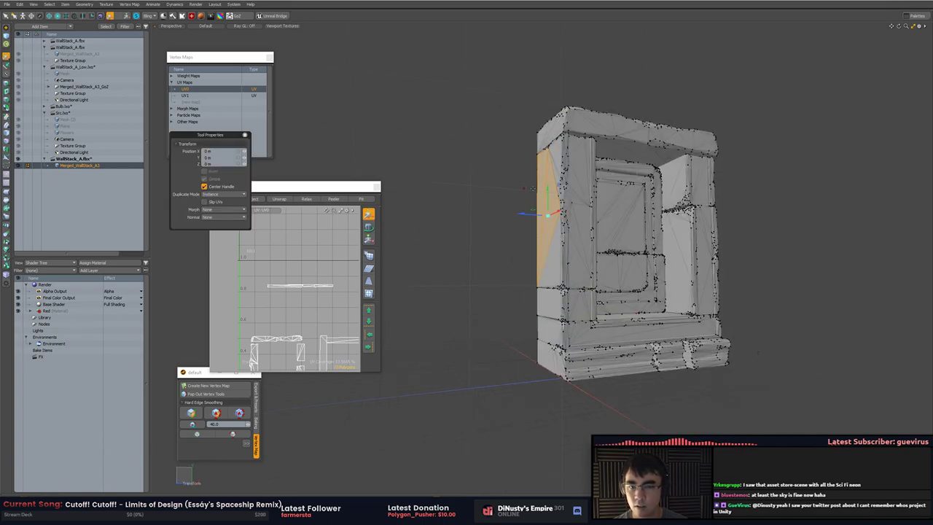
key(q)
click(508, 188)
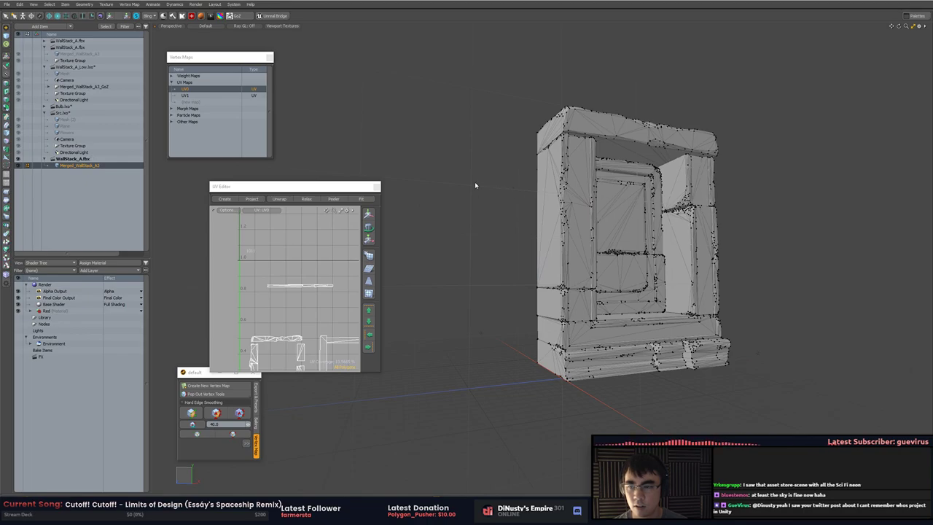
Switch back to Unity and inspect the surface shading on both wall stacks up close
key(alt+Tab)
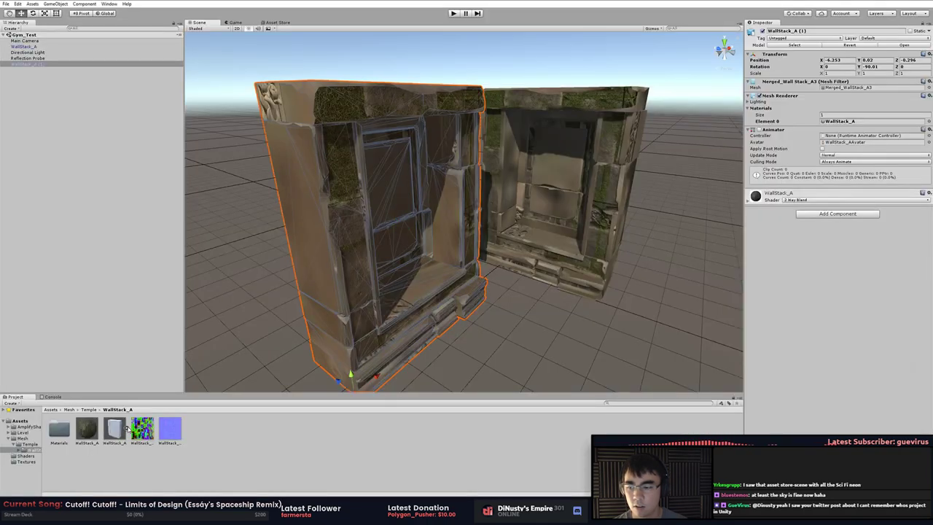
click(259, 336)
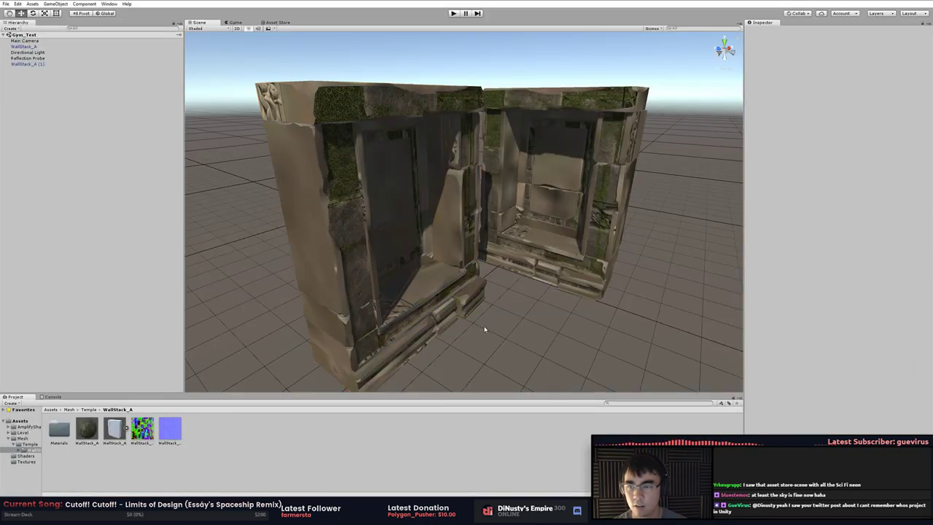
click(440, 312)
mouse_move(440, 313)
alt+mouse_down()
mouse_move(469, 316)
mouse_move(458, 339)
mouse_move(484, 325)
mouse_move(477, 319)
mouse_move(486, 355)
mouse_move(513, 328)
mouse_move(595, 193)
mouse_move(586, 130)
mouse_move(546, 223)
alt+mouse_up()
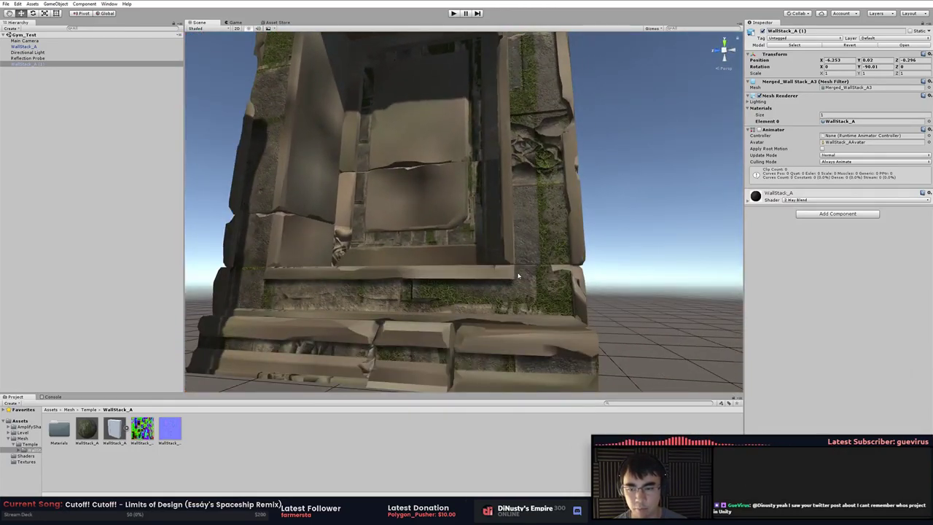
alt+drag(519, 275, 442, 309)
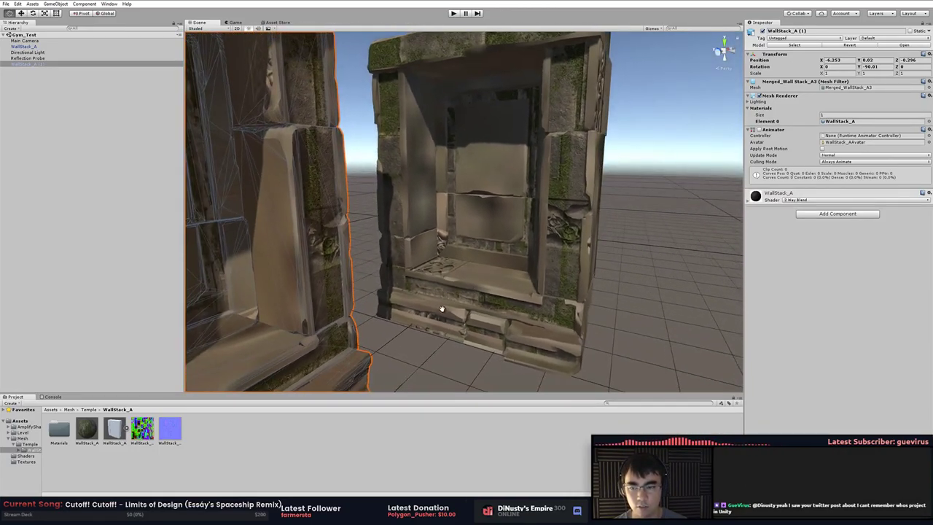
alt+middle_drag(442, 309, 449, 313)
click(692, 208)
Open the WallStack_A object's 2 Way Blend material in the shader editor and find the WallStack_A_M texture node
click(548, 200)
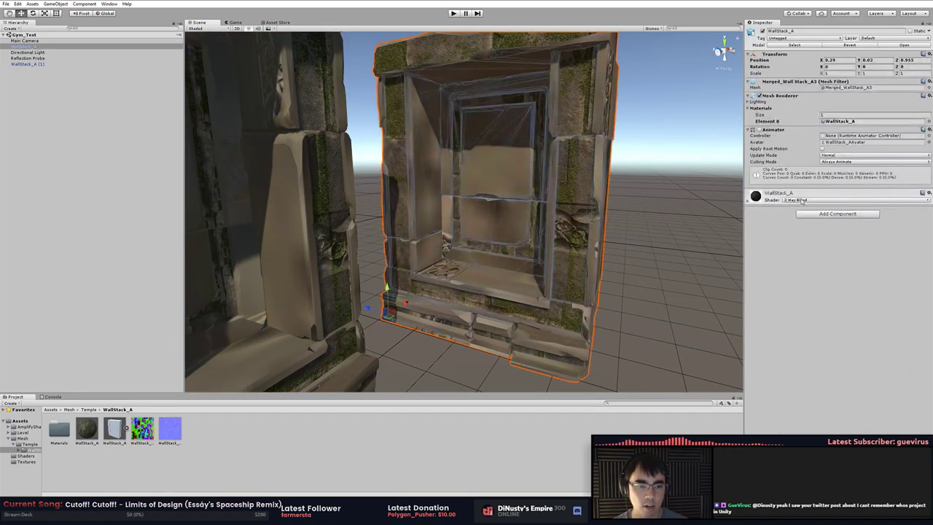
click(751, 202)
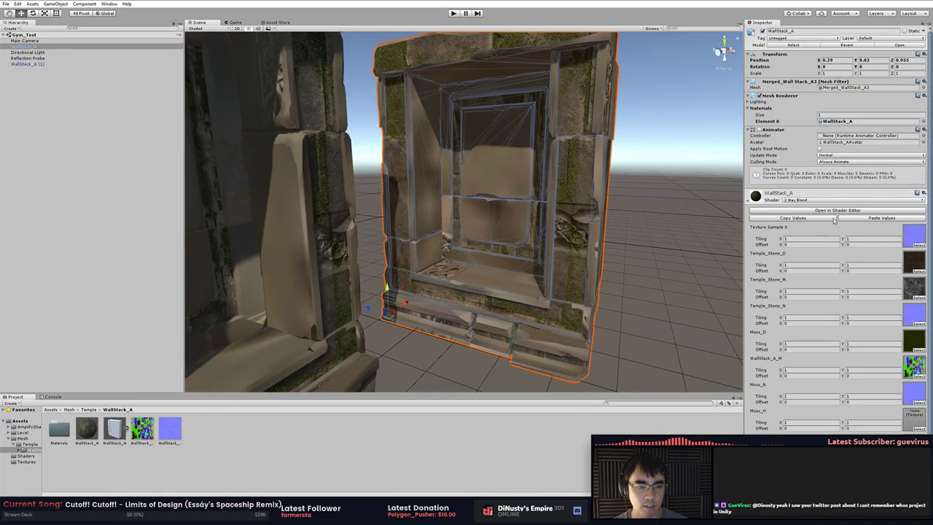
click(846, 211)
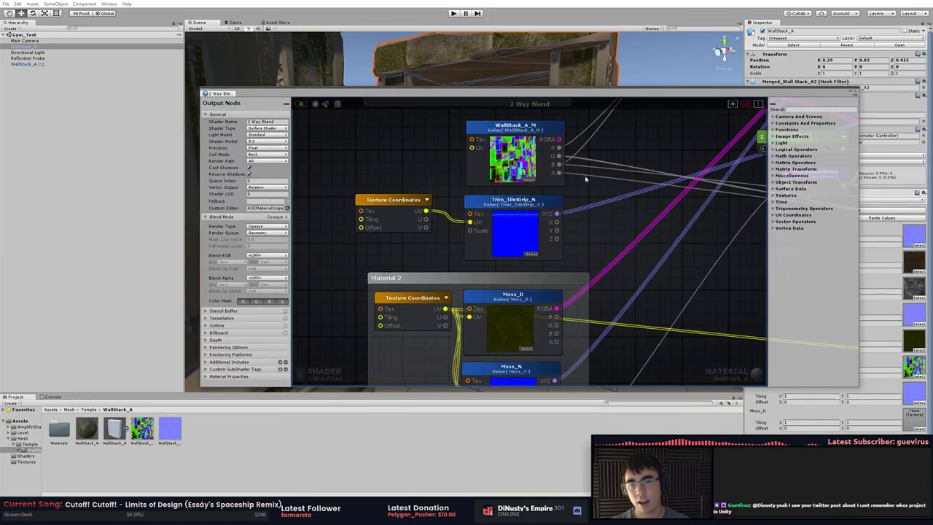
middle_drag(582, 163, 586, 221)
scroll(583, 221, down, 3)
middle_drag(591, 184, 606, 255)
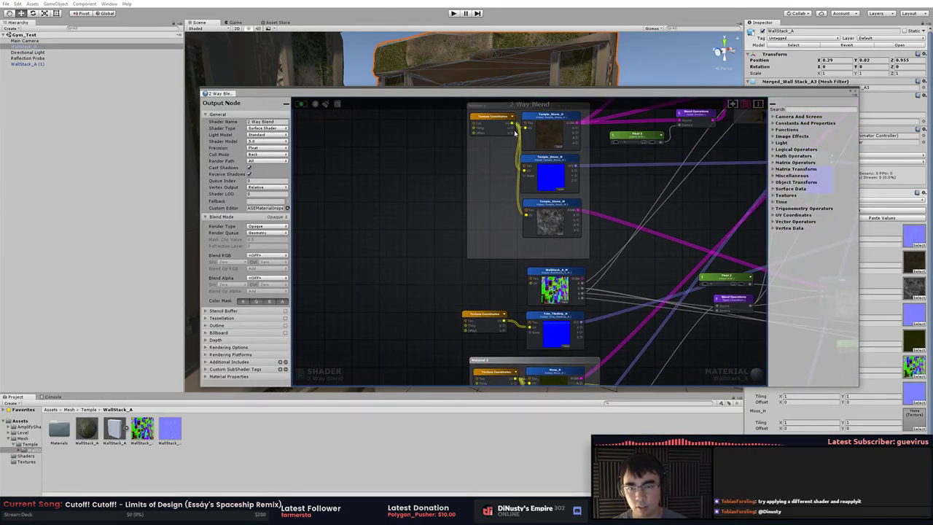
Add a Texture Coordinates node beside the WallStack_A_M texture and connect its UV output to the texture's UV input
drag(513, 125, 543, 278)
scroll(515, 285, up, 2)
key(u)
click(448, 270)
drag(482, 277, 444, 257)
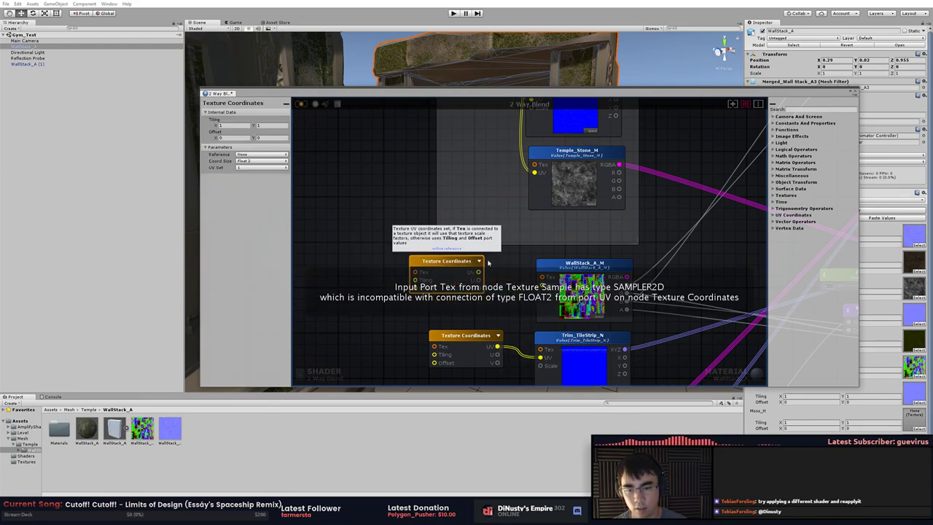
click(488, 263)
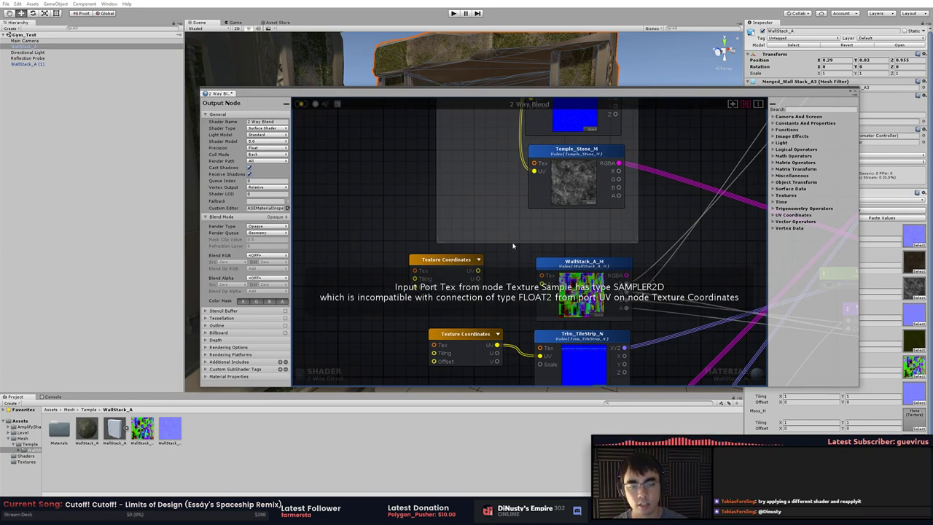
middle_drag(513, 246, 501, 198)
drag(466, 224, 529, 236)
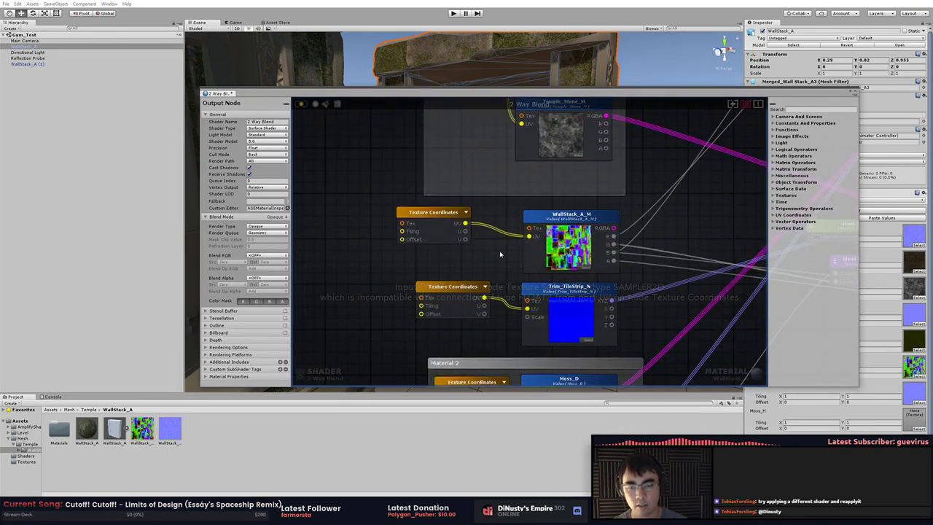
click(421, 234)
click(340, 200)
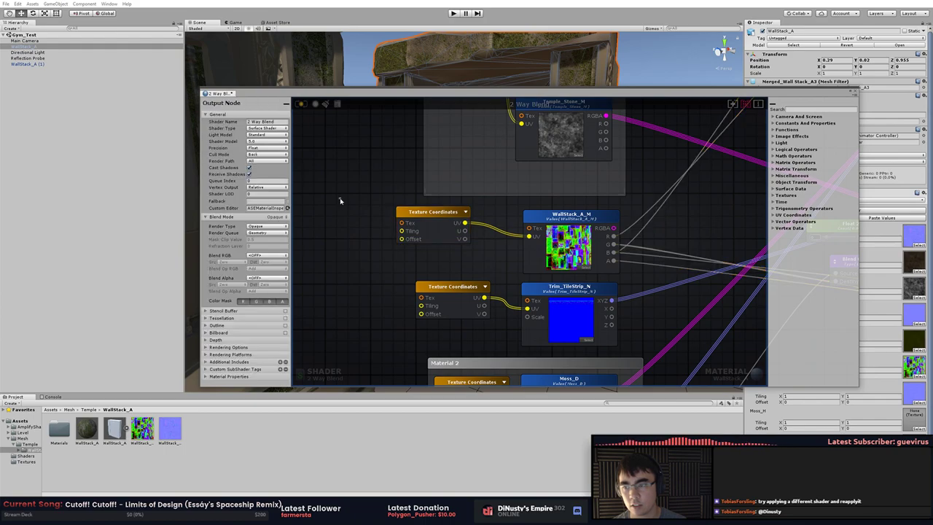
Set the UV set of the Texture Coordinates node feeding Trim_TileStrip_N to 1
scroll(387, 256, down, 8)
click(421, 259)
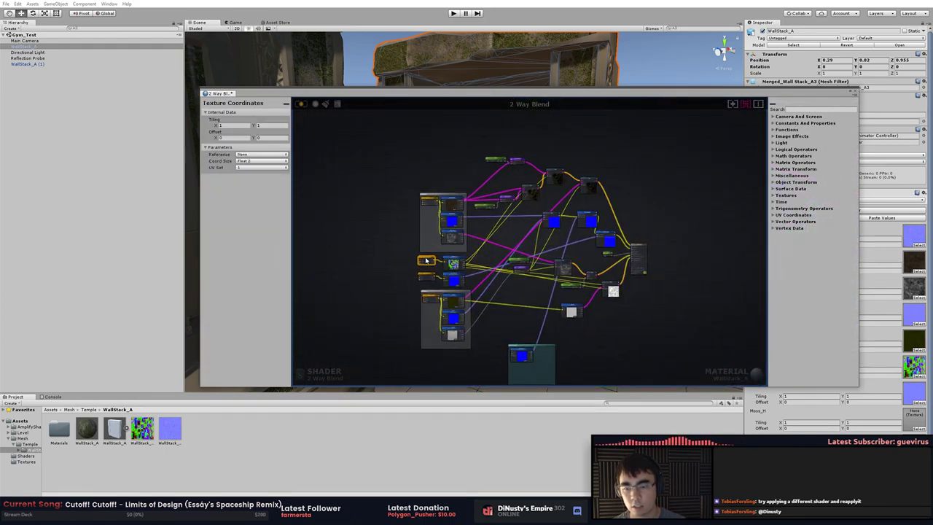
scroll(419, 266, up, 8)
click(411, 287)
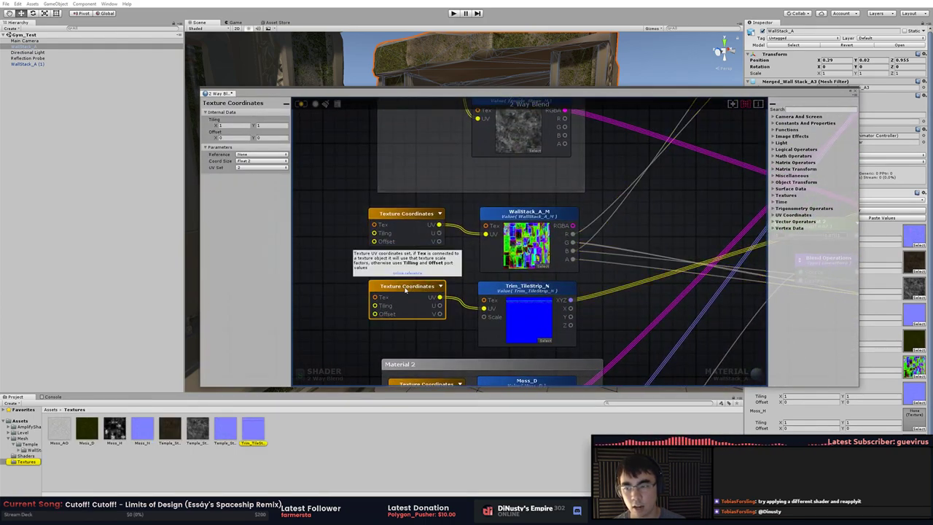
click(254, 167)
click(252, 178)
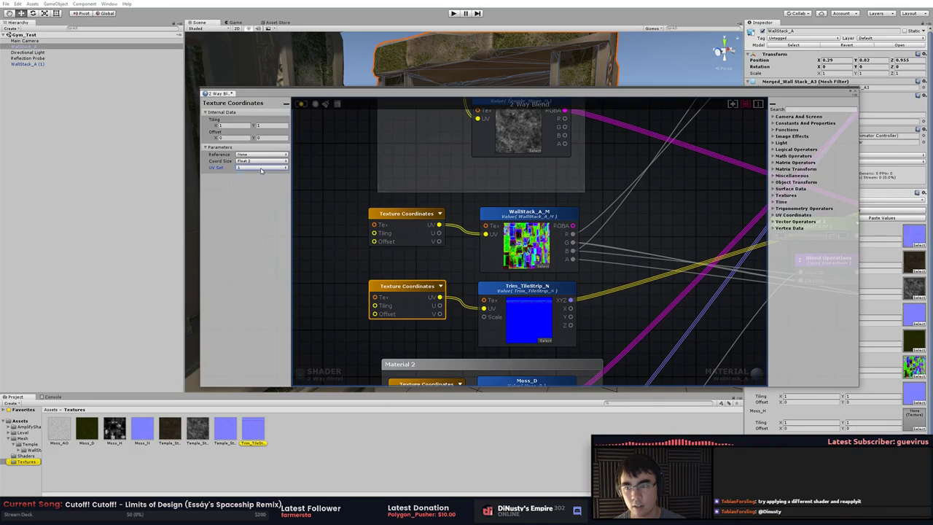
Set the UV set of the Trim_TileStrip_N coordinates node back to 2 and update the 2 Way Blend shader
click(260, 167)
click(260, 183)
click(334, 149)
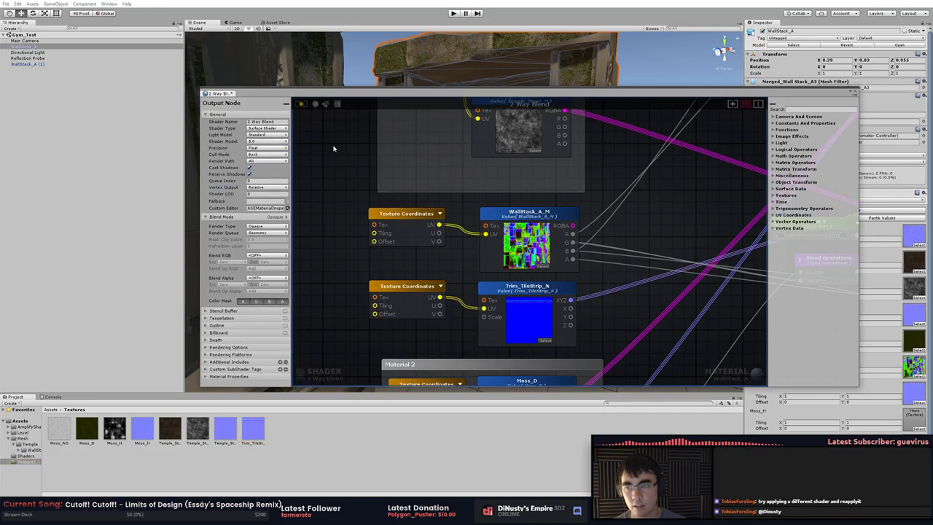
click(300, 106)
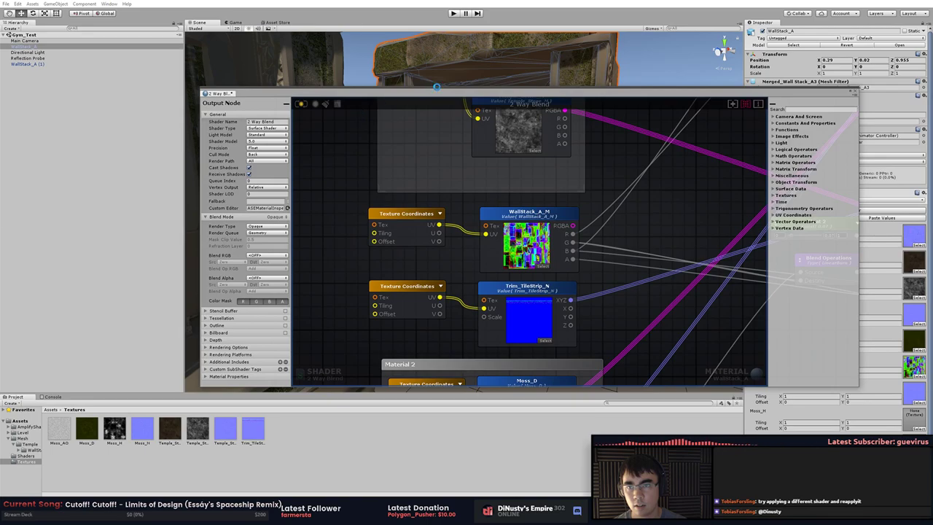
Check the tiling and UV set of the stone textures' coordinates node and trace the blend nodes towards the shader output
middle_drag(384, 198, 347, 315)
scroll(393, 291, down, 3)
scroll(422, 257, up, 3)
click(430, 185)
scroll(492, 318, down, 1)
middle_drag(423, 153, 375, 245)
scroll(491, 318, down, 5)
scroll(375, 244, up, 2)
middle_drag(579, 269, 435, 266)
middle_drag(428, 223, 409, 101)
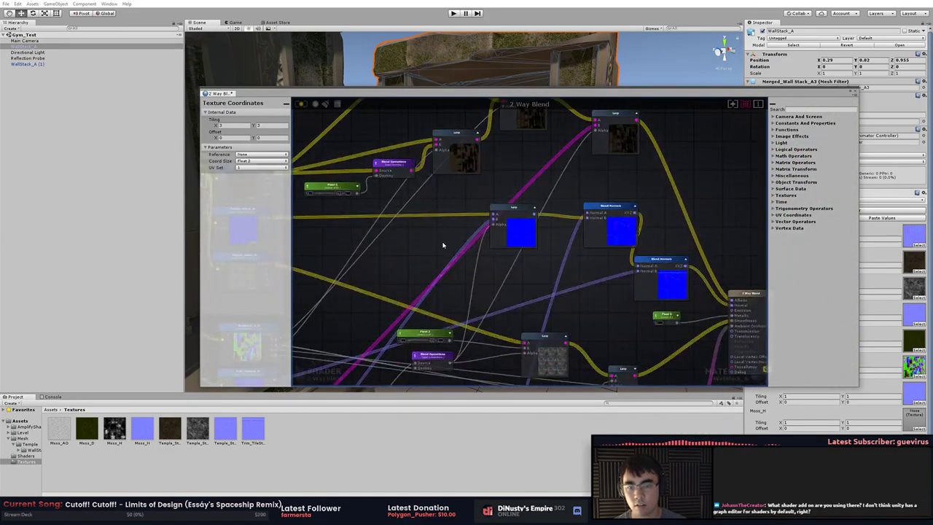
middle_drag(456, 224, 489, 129)
Examine the Material 2 and Asset Unique groups and how their normal maps pass through the Blend Normals nodes
middle_drag(530, 307, 530, 283)
right_drag(530, 284, 665, 139)
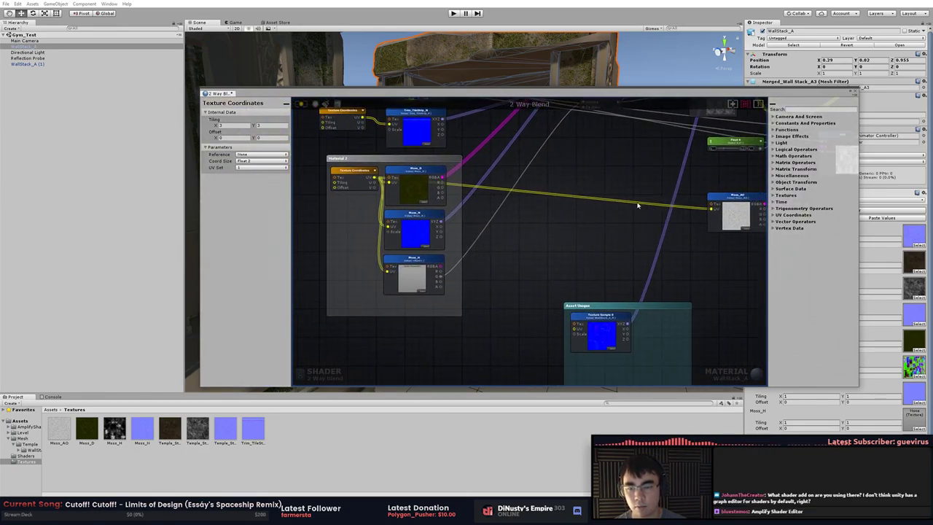
right_drag(638, 206, 596, 137)
right_drag(536, 189, 520, 222)
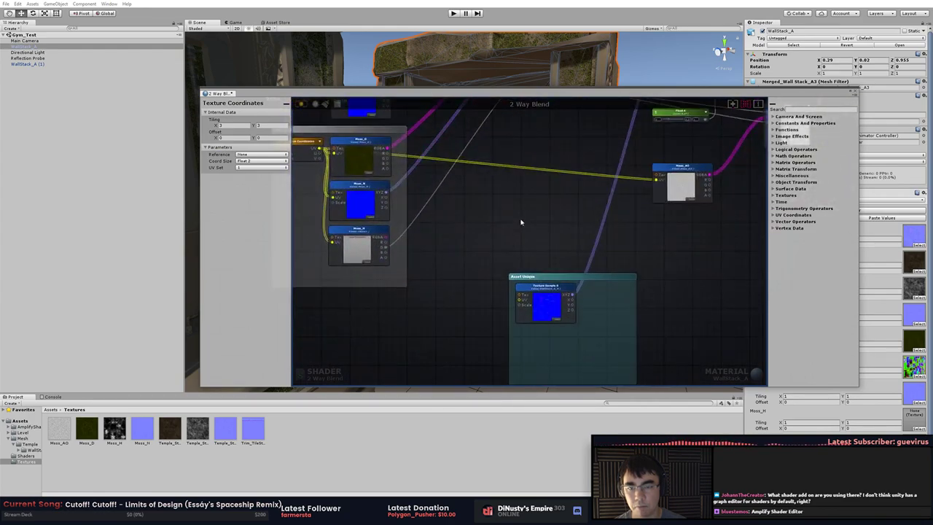
click(574, 244)
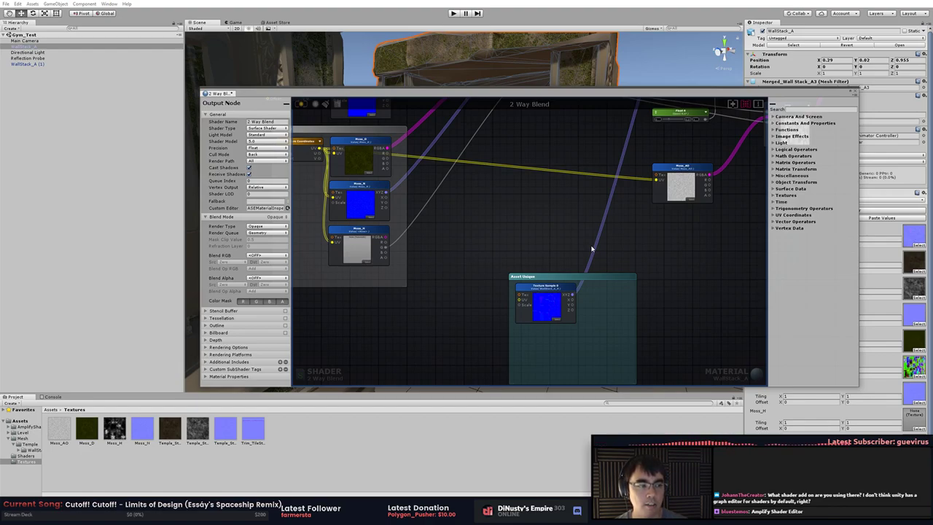
middle_drag(595, 250, 587, 221)
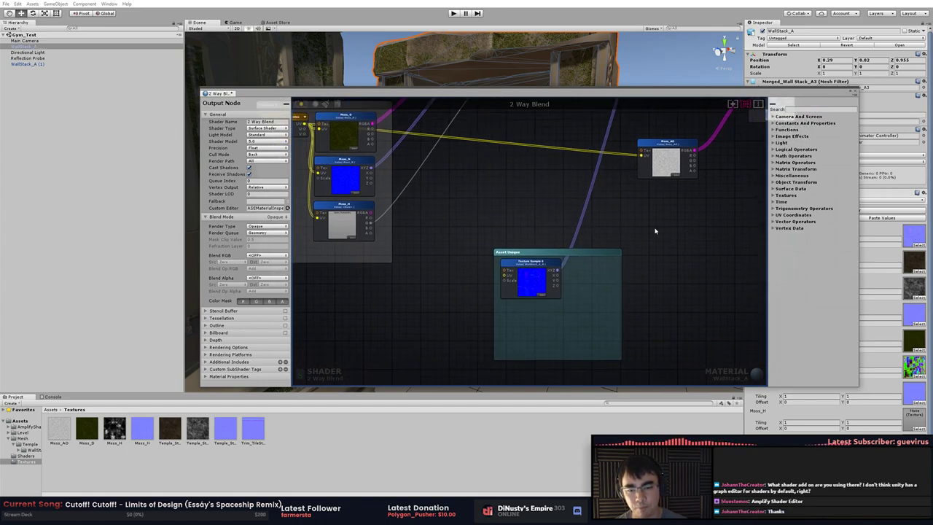
scroll(552, 231, up, 3)
scroll(558, 168, up, 1)
scroll(547, 229, down, 5)
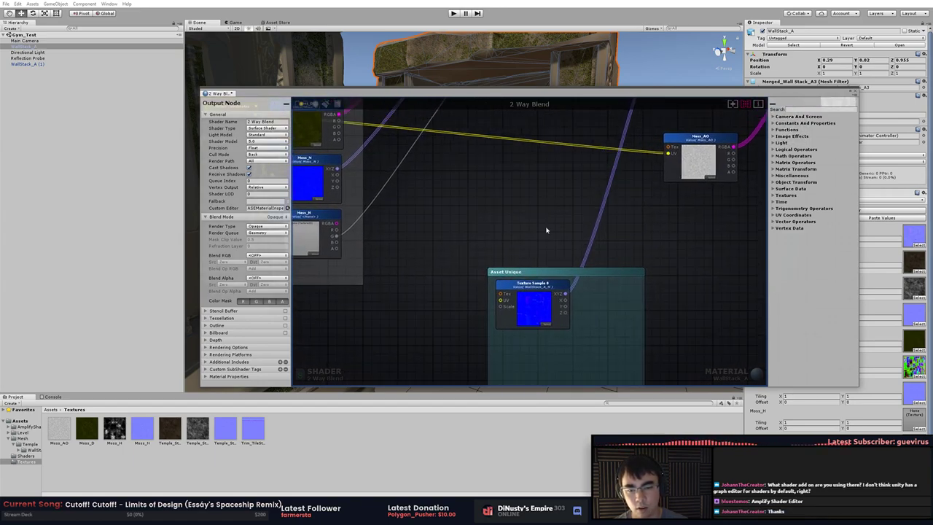
scroll(574, 252, up, 4)
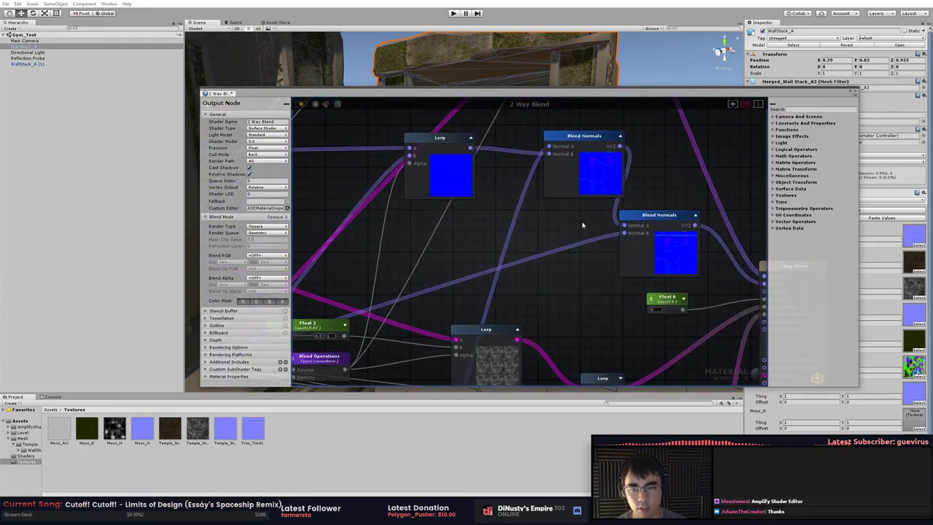
scroll(582, 225, down, 5)
scroll(559, 198, up, 2)
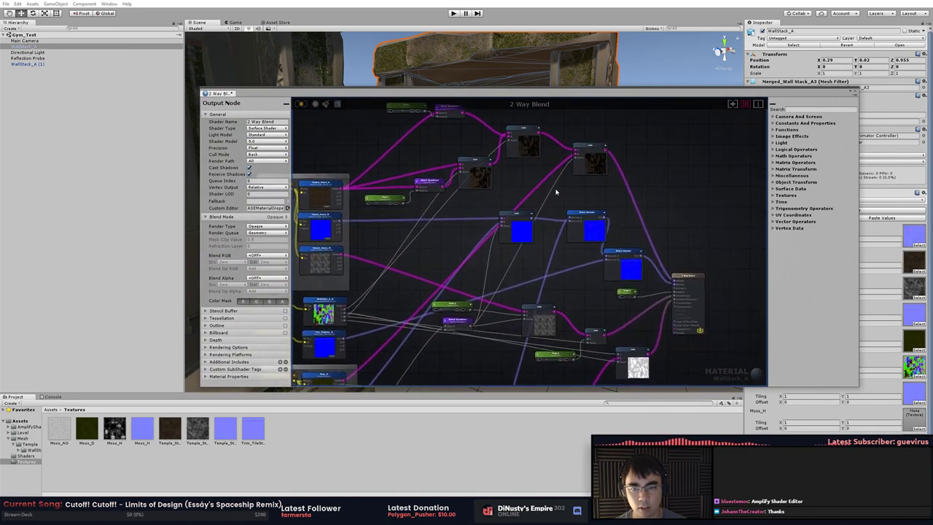
Select and frame WallStack_A (1) in the scene, and move the shader editor window aside to uncover both walls
scroll(502, 215, up, 1)
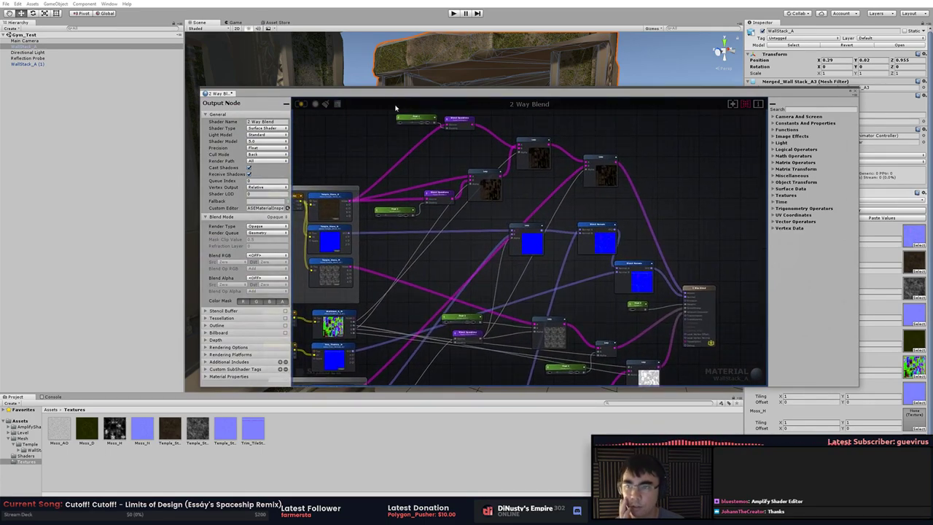
middle_drag(327, 179, 351, 165)
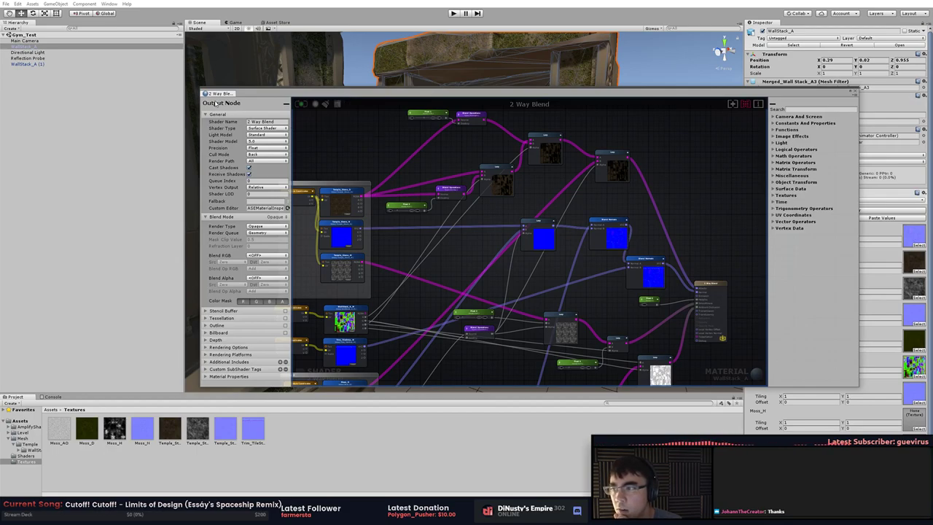
click(51, 65)
key(f)
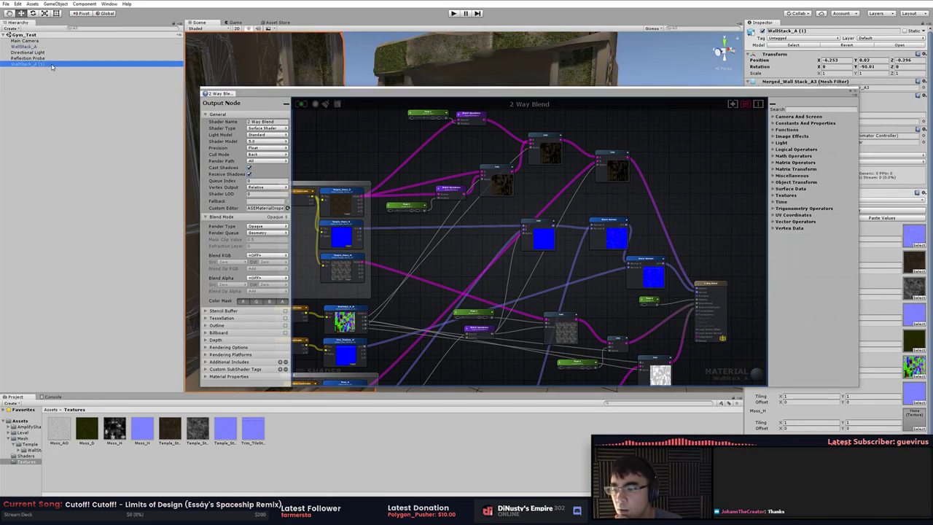
right_click(51, 66)
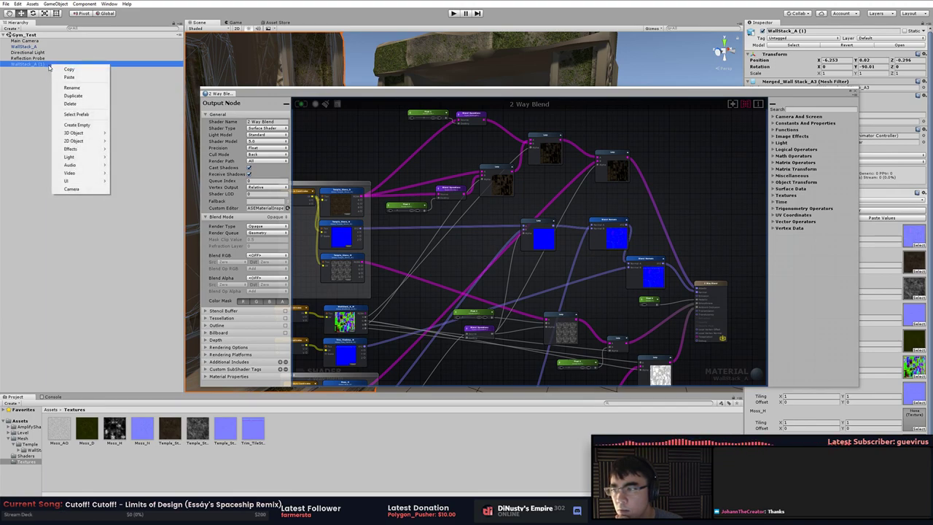
click(48, 67)
drag(633, 100, 569, 133)
drag(134, 125, 353, 232)
drag(533, 240, 571, 274)
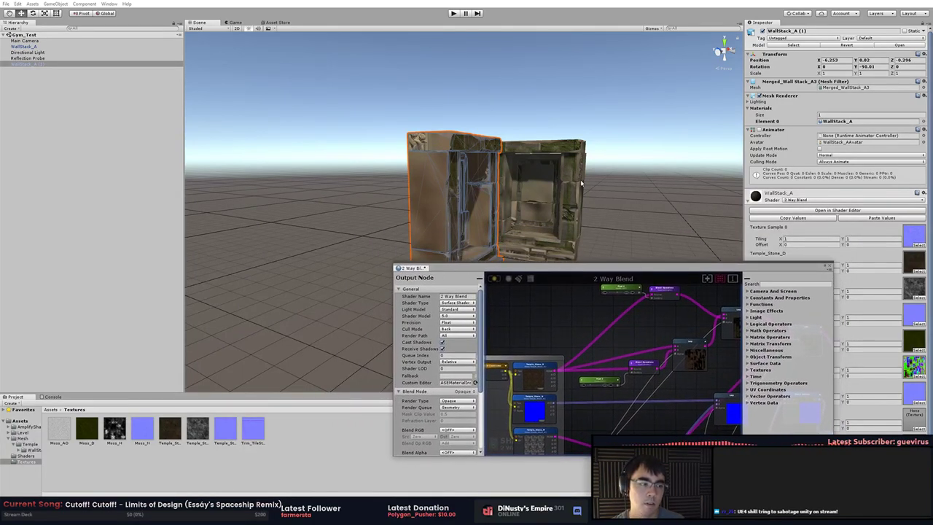
Examine the two wall stacks from several sides, closing in on the carved trim and blank stone blocks
alt+drag(556, 164, 531, 189)
middle_drag(531, 190, 484, 174)
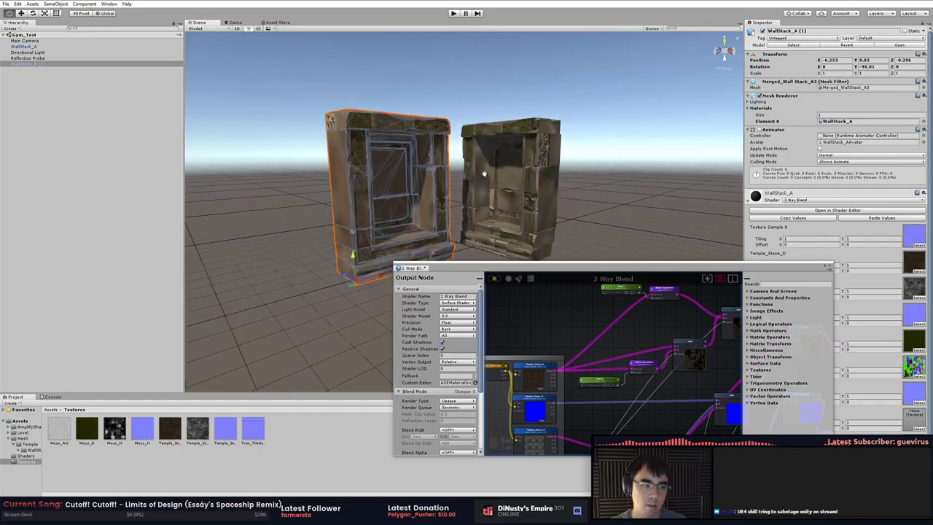
alt+right_drag(484, 173, 554, 183)
middle_drag(555, 183, 579, 216)
alt+right_drag(579, 217, 667, 208)
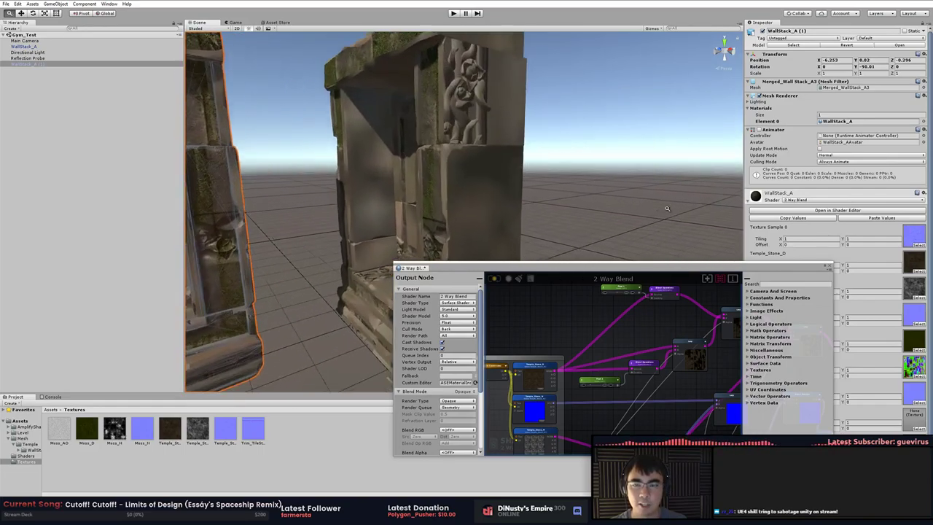
alt+drag(667, 209, 508, 192)
middle_drag(508, 192, 486, 232)
Compare the UV Set settings of the Texture Coordinates nodes feeding WallStack_A_M and Trim_TileStrip_N
drag(537, 264, 527, 237)
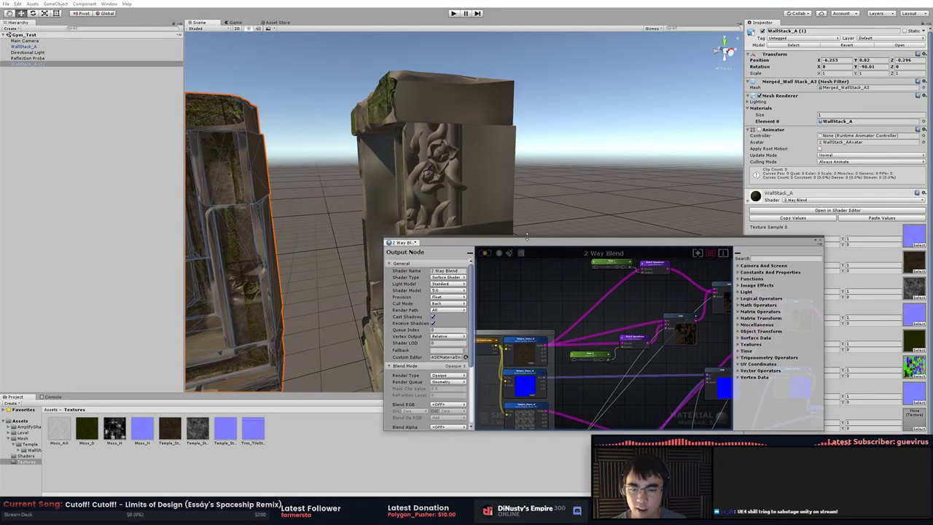
middle_drag(560, 305, 477, 307)
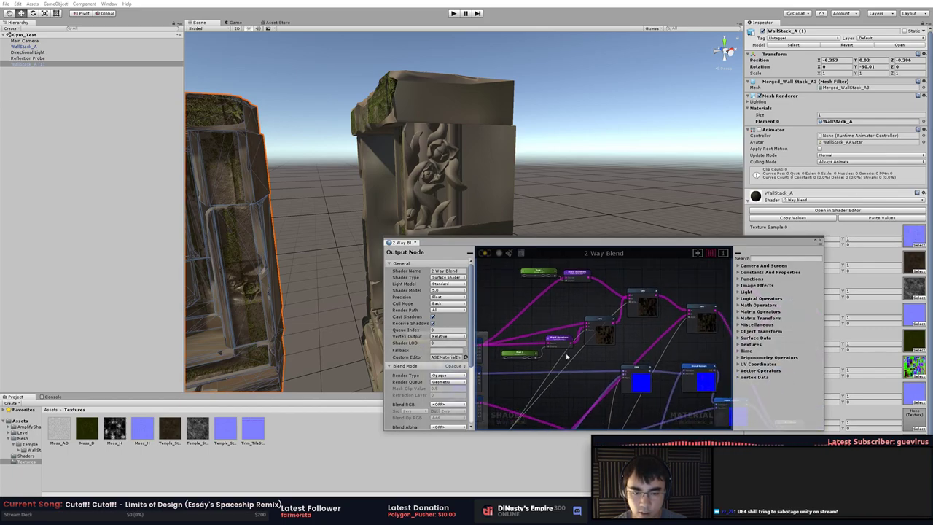
middle_drag(581, 406, 672, 272)
scroll(608, 333, up, 5)
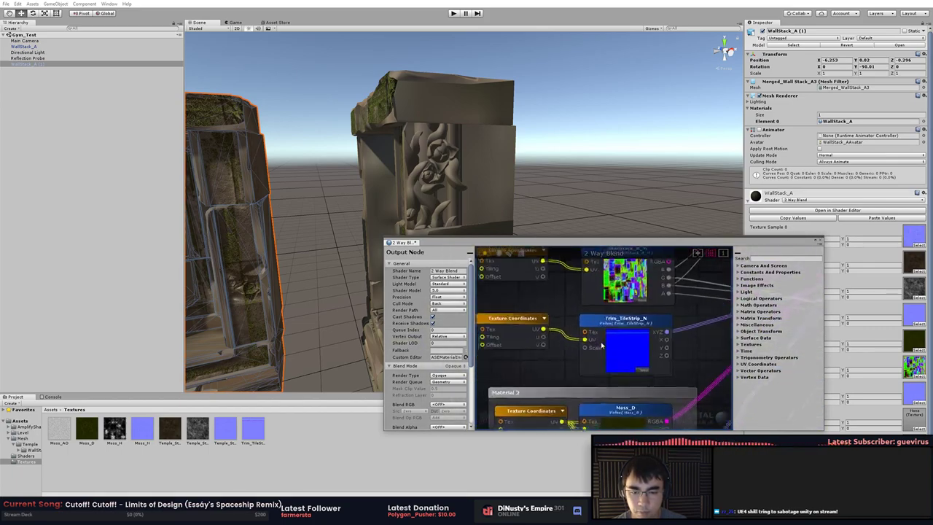
click(521, 338)
middle_drag(545, 307, 558, 344)
click(631, 321)
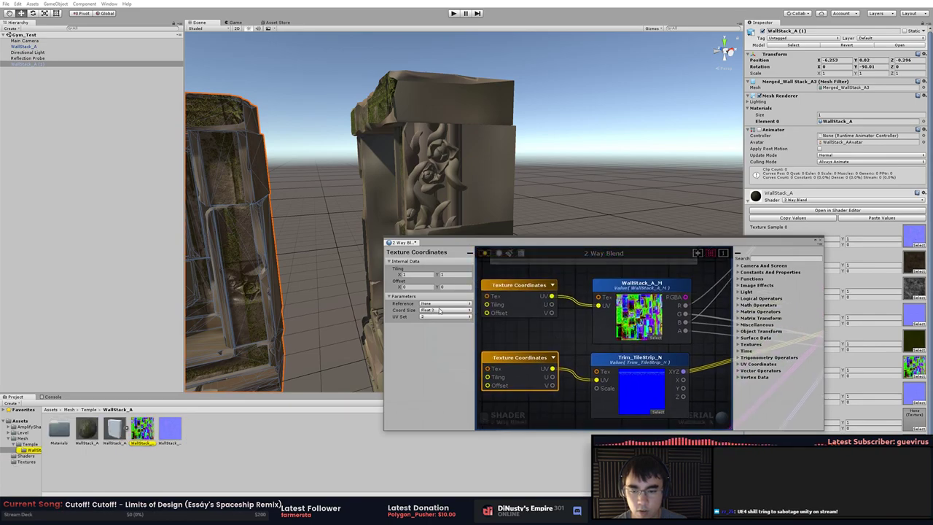
click(527, 306)
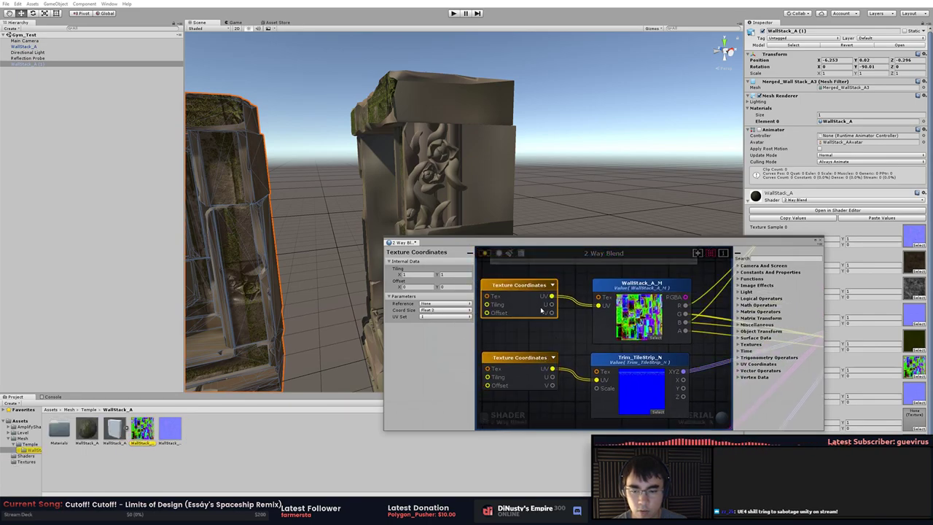
click(540, 374)
click(541, 306)
middle_drag(541, 305, 546, 329)
scroll(546, 330, down, 2)
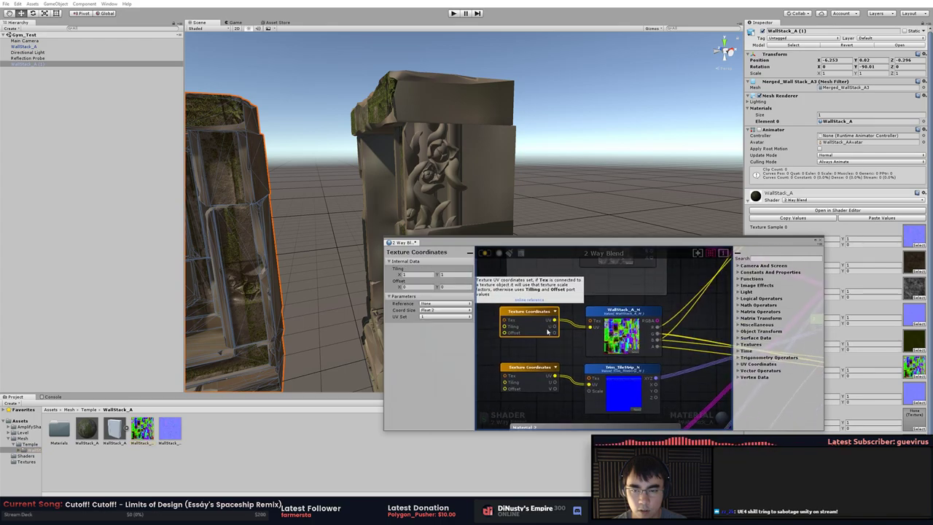
click(561, 347)
Switch to Modo and compare the layouts of Merged_WallStack_A3's UV0 and UV1 maps in the UV Editor
key(alt+Tab)
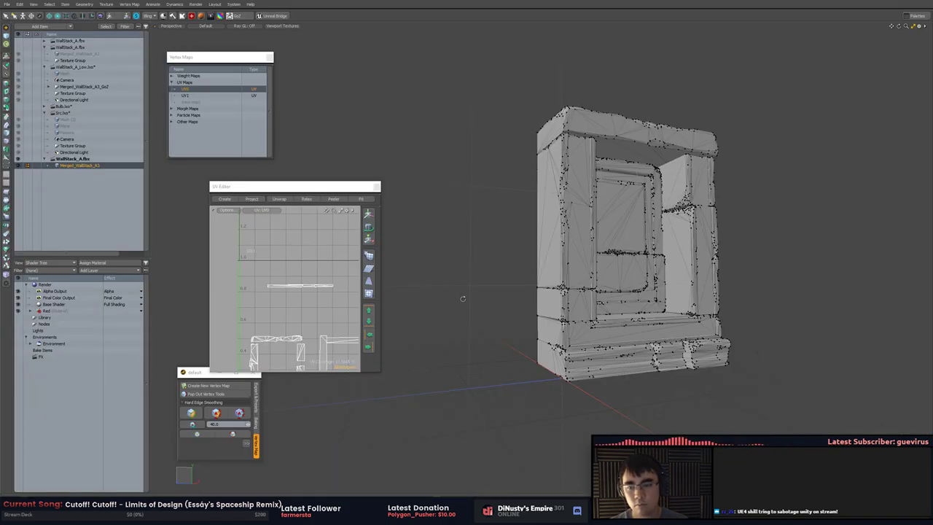
alt+drag(463, 298, 423, 252)
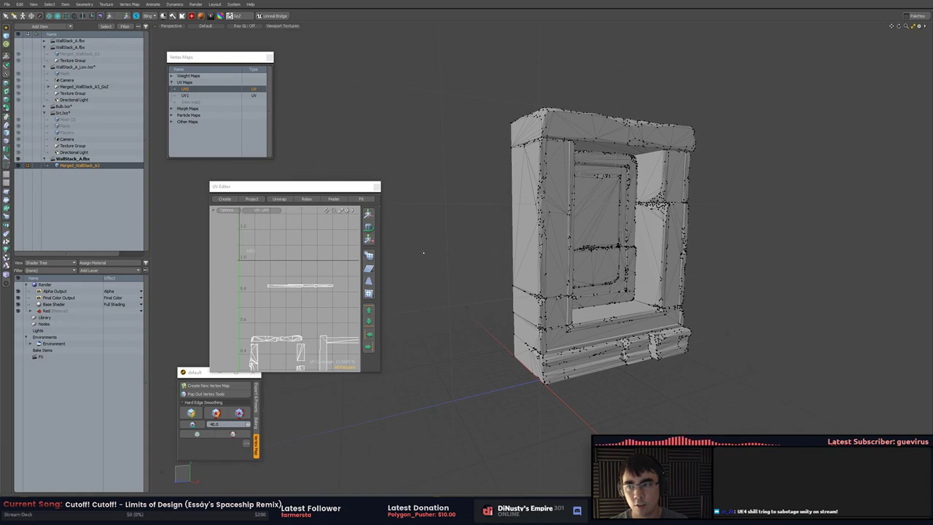
click(215, 96)
click(223, 89)
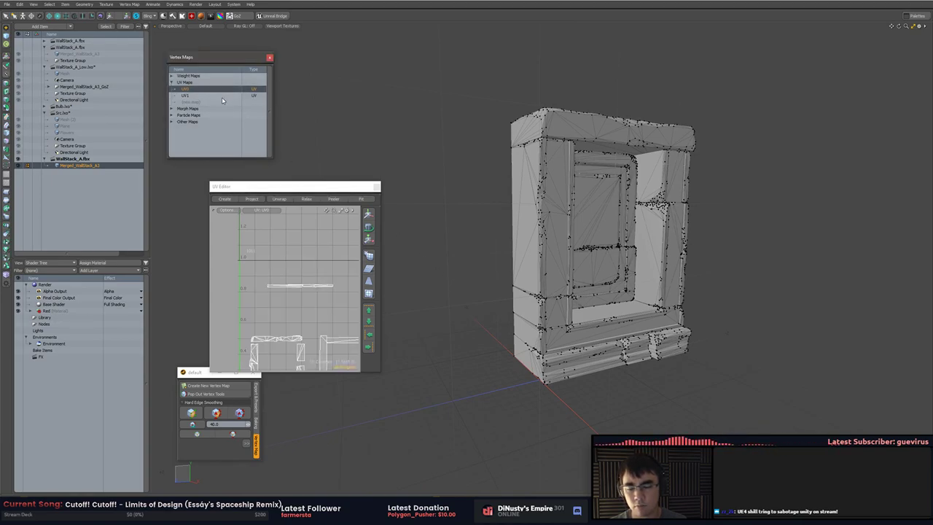
click(222, 99)
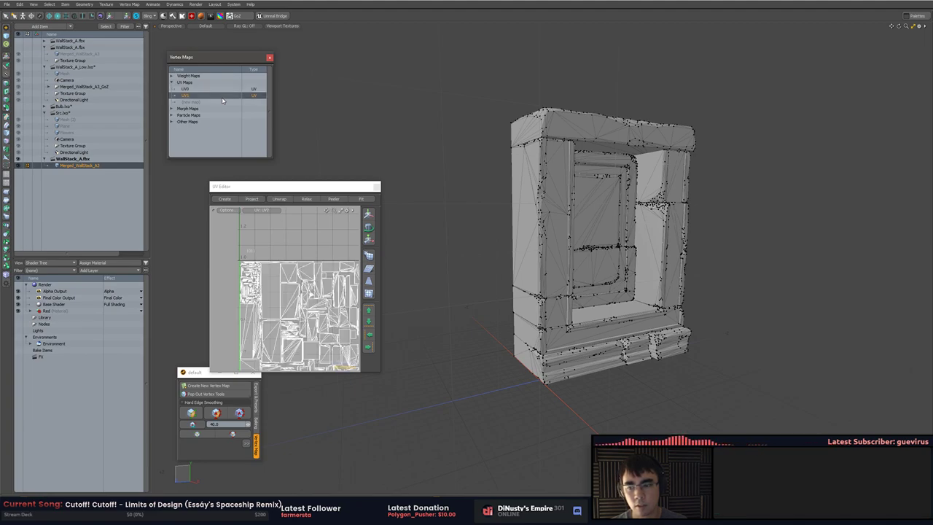
click(226, 90)
Copy the UV0 map's layout and delete the UV0 map from the wall mesh
right_click(188, 92)
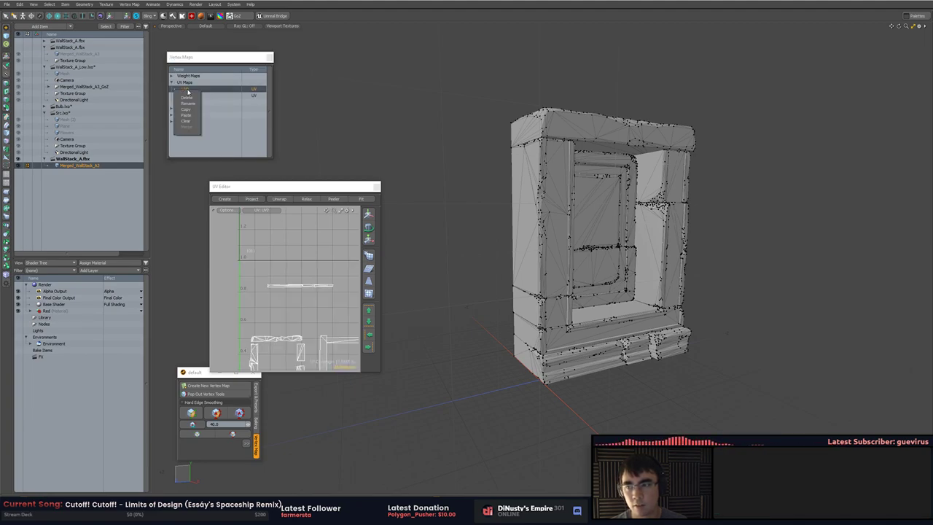
click(191, 111)
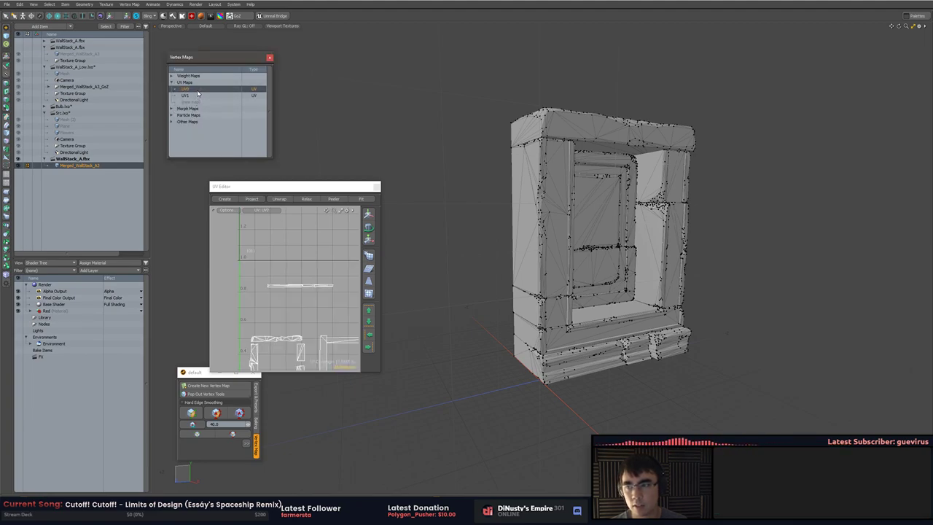
right_click(198, 91)
click(197, 95)
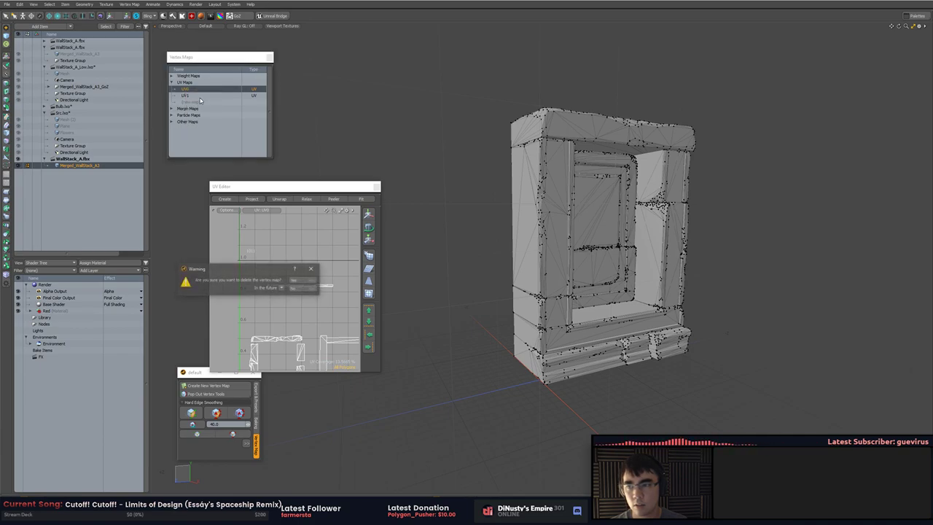
click(293, 283)
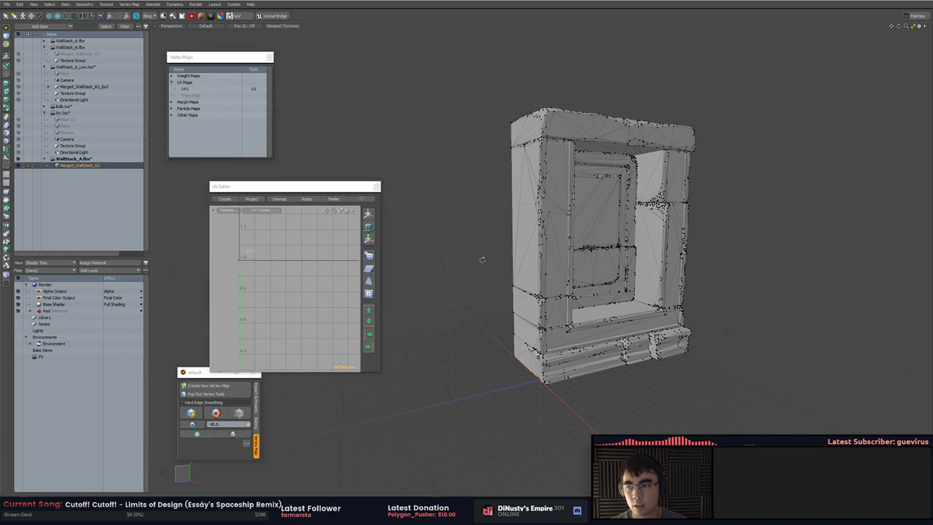
Switch to Unity and examine how the material displays on both wall stacks up close
key(alt+Tab)
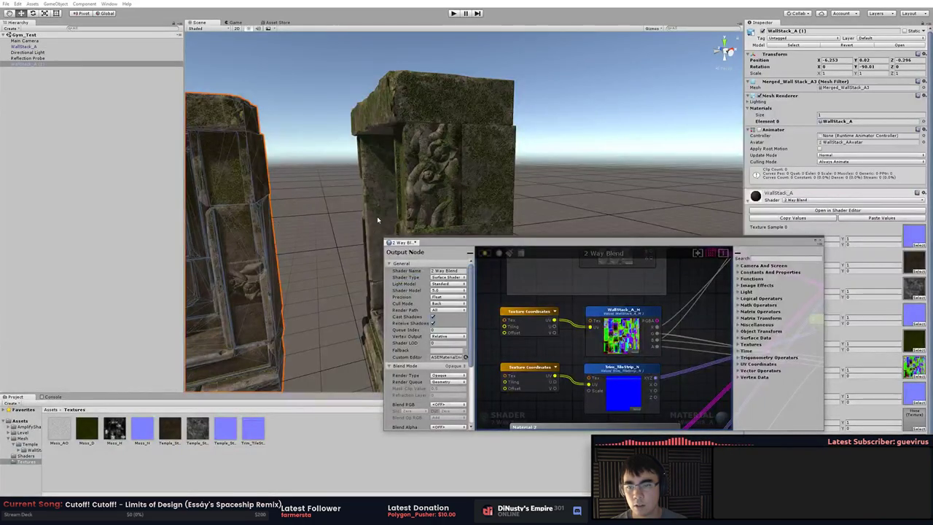
alt+drag(325, 244, 589, 112)
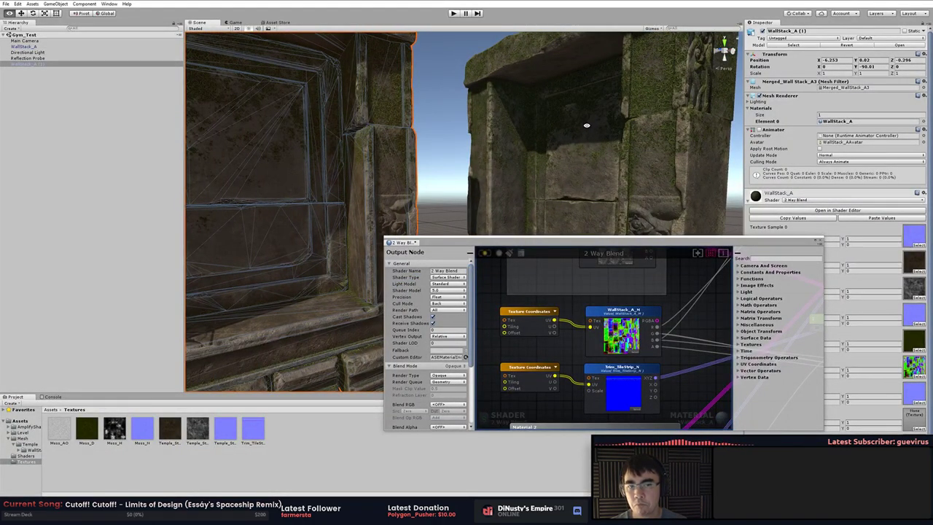
key(alt+Tab)
key(alt+Tab)
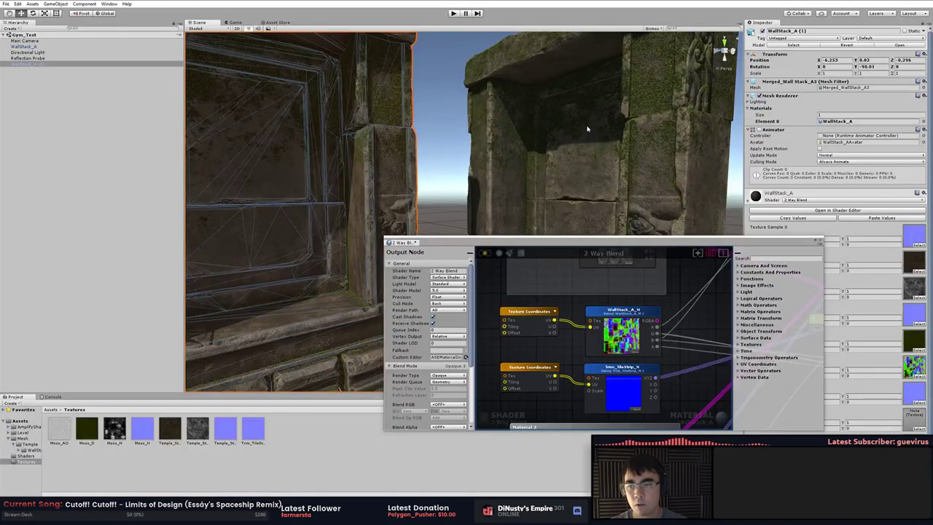
Return to Modo, restore the UV0 map with its original layout, and check the UV1 layout
key(alt+Tab)
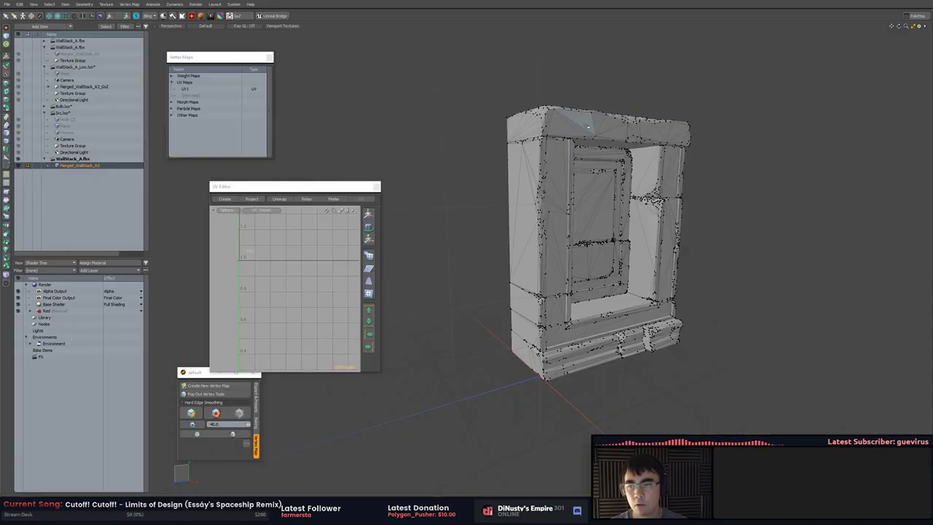
click(200, 96)
click(316, 279)
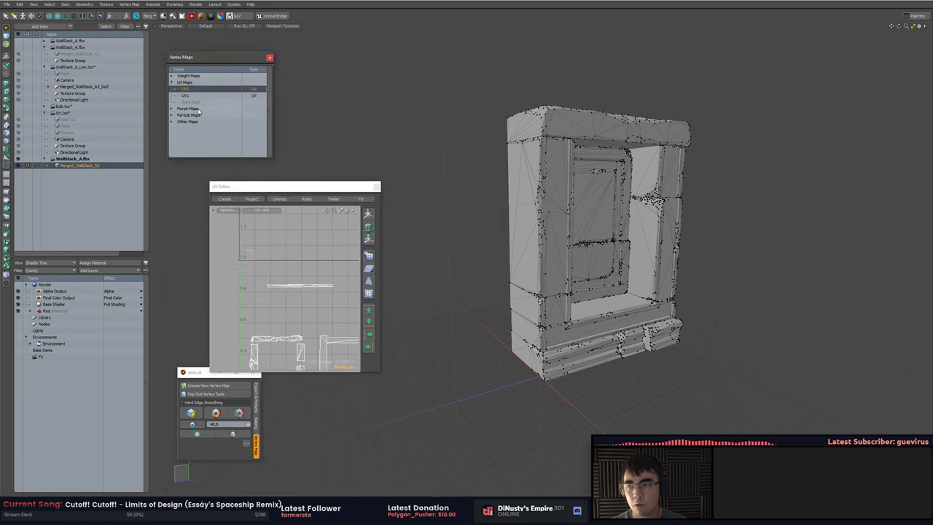
click(191, 96)
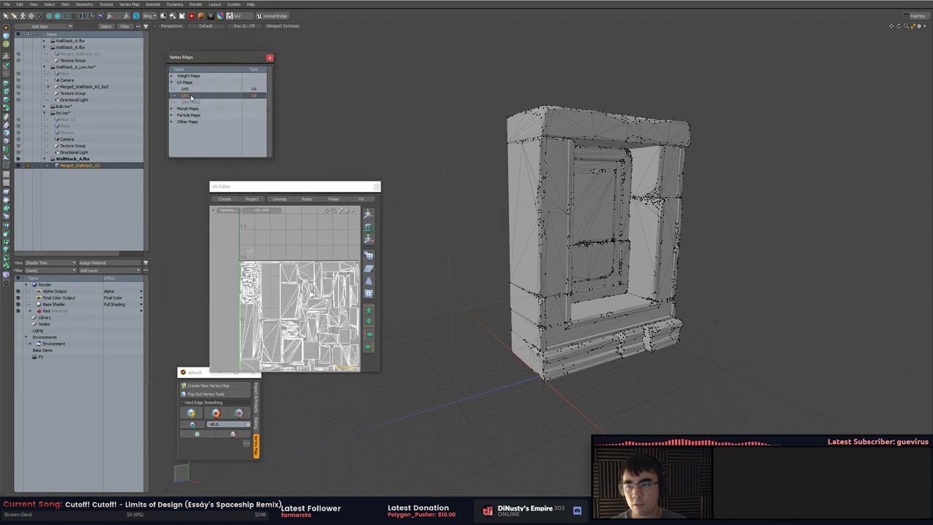
Rename the UV0 map to UV1
right_click(194, 89)
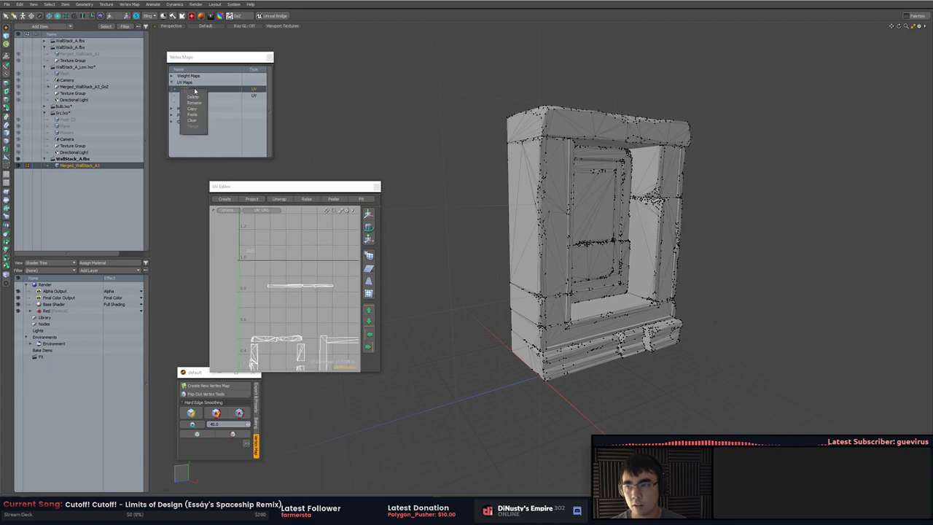
click(193, 102)
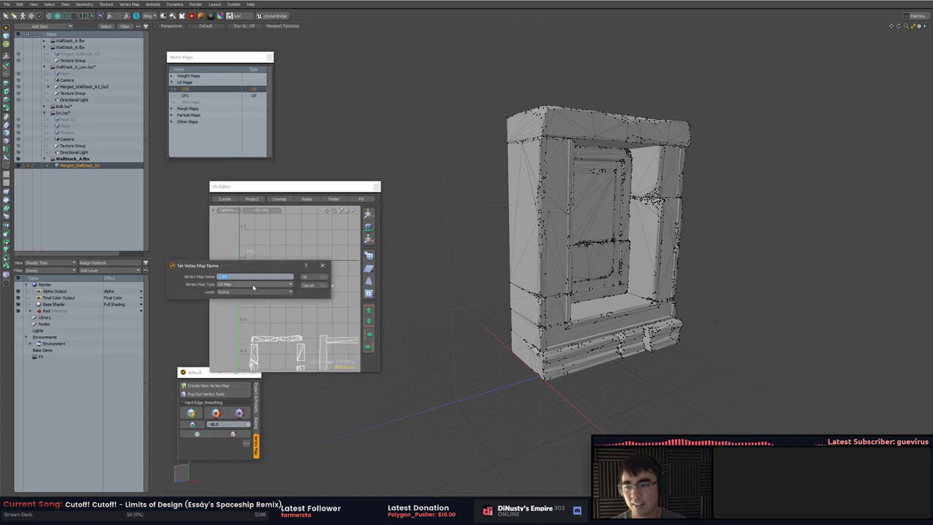
click(255, 276)
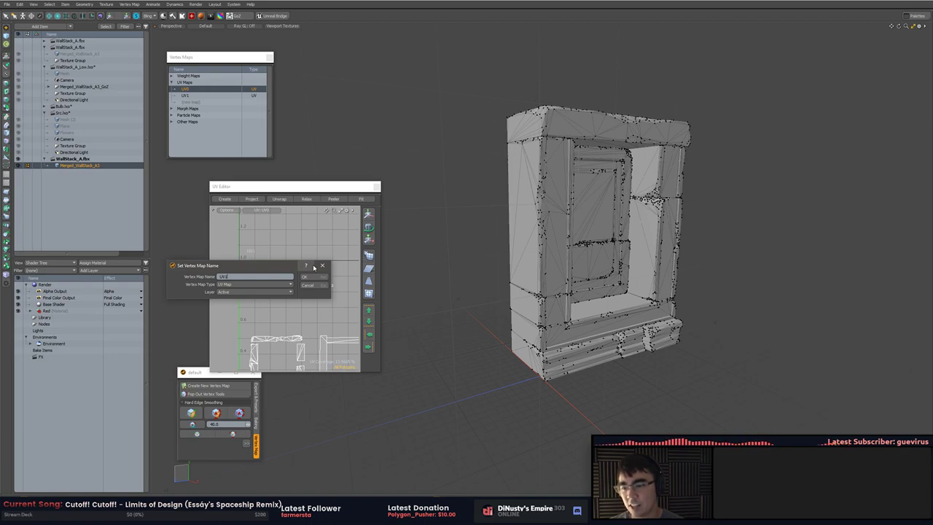
key(Return)
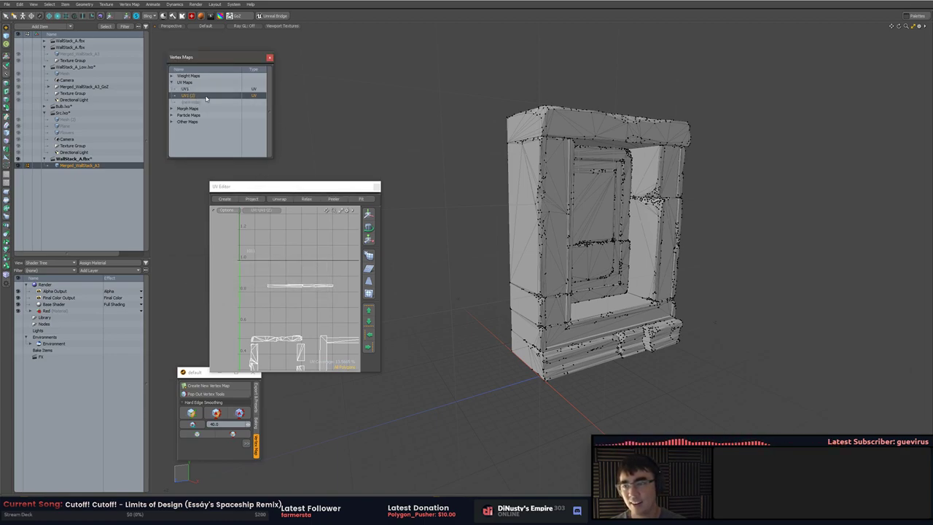
Compare the two UV maps' layouts and rename the map with the densely packed layout to UV0
double_click(206, 96)
click(220, 90)
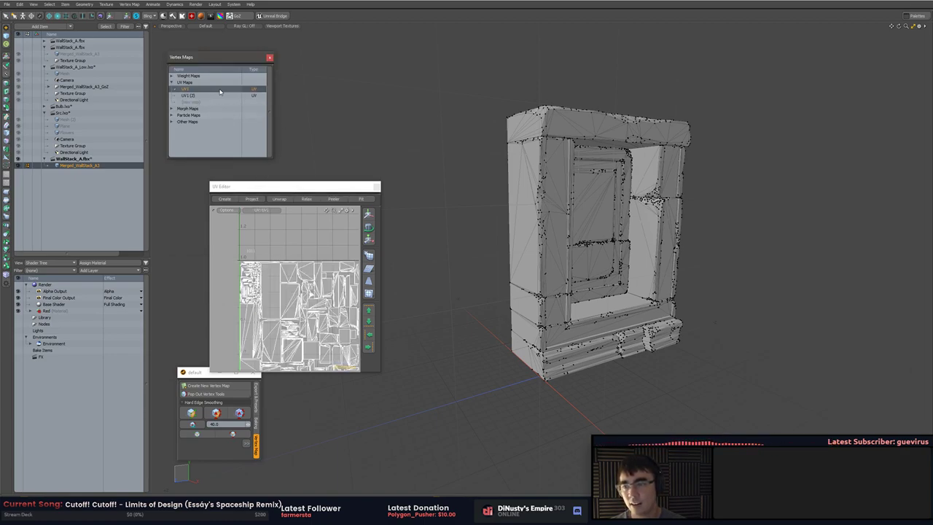
click(219, 96)
click(211, 90)
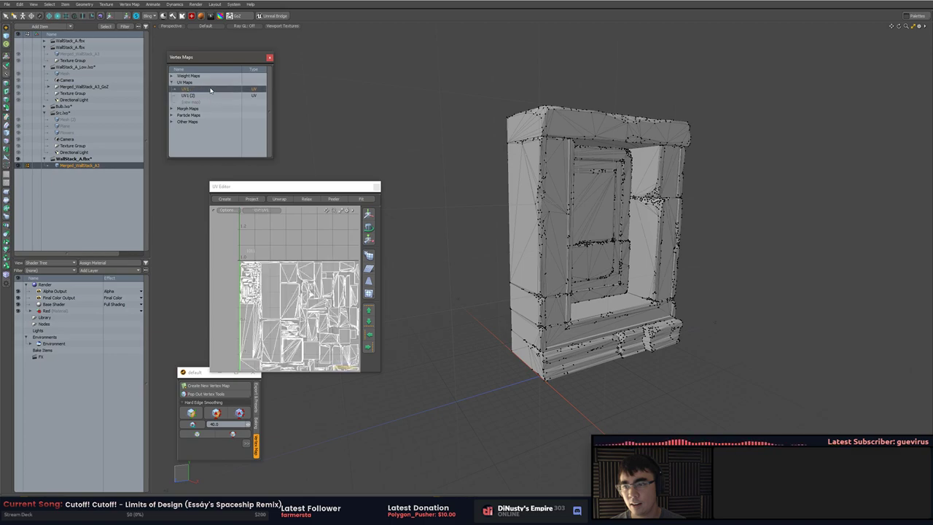
double_click(211, 89)
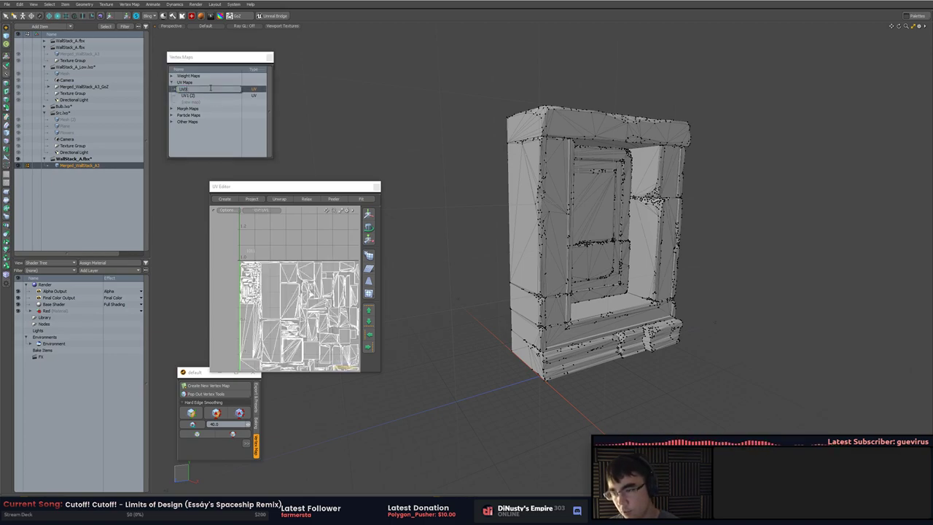
key(Escape)
click(202, 96)
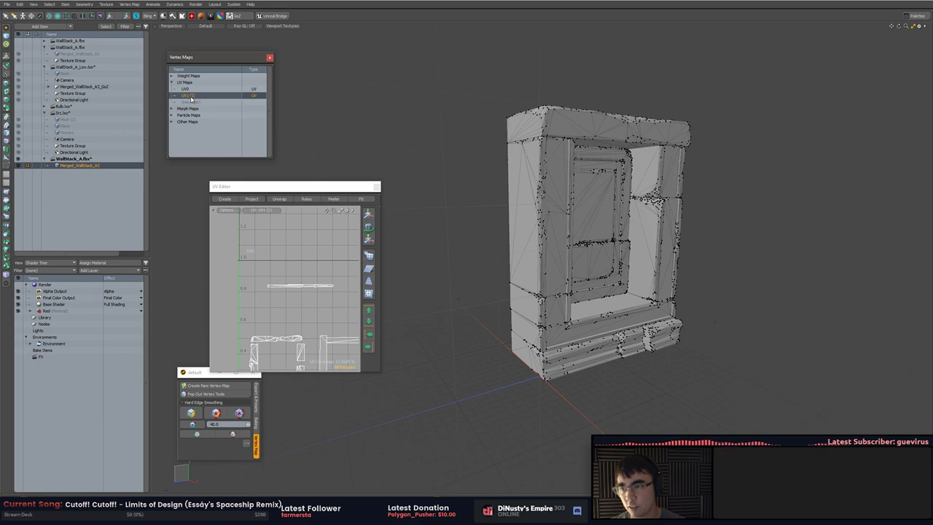
Rename the UV1 (2) map to UV1 and keep it as the selected UV map
double_click(191, 97)
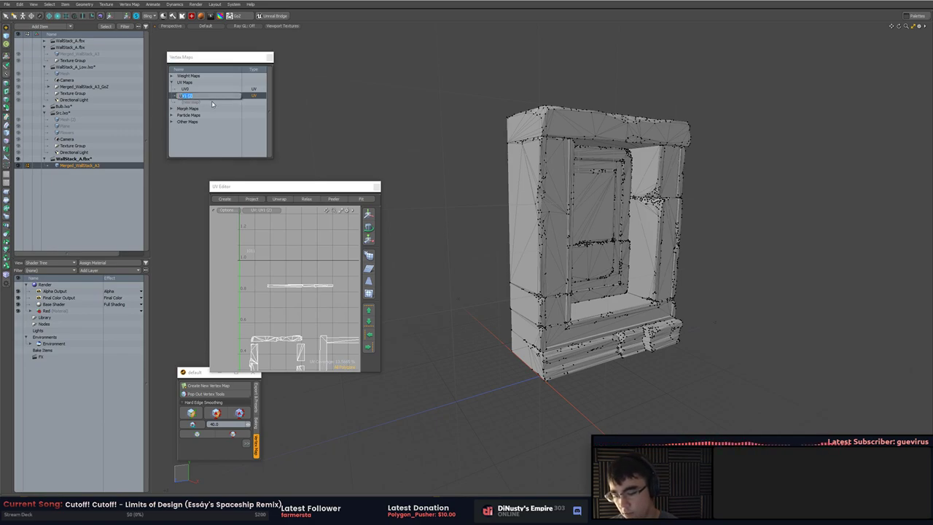
key(Escape)
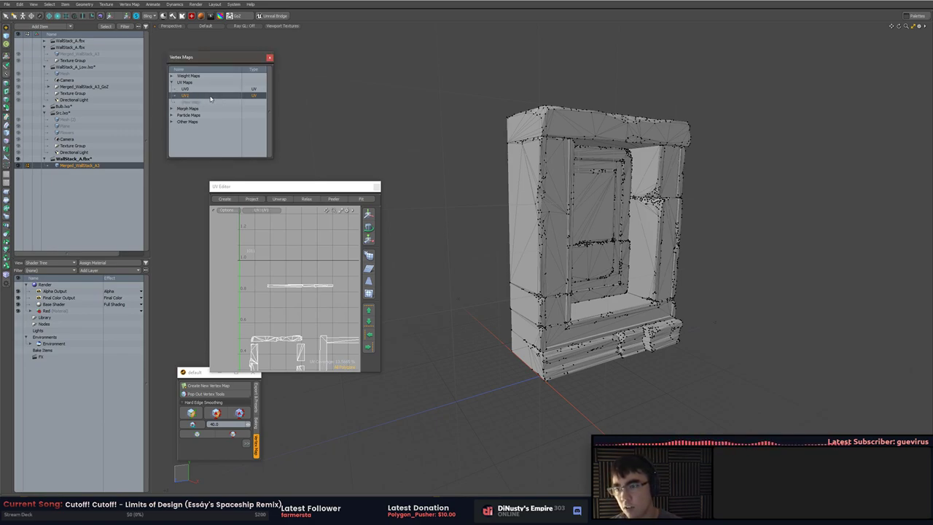
click(207, 89)
click(207, 96)
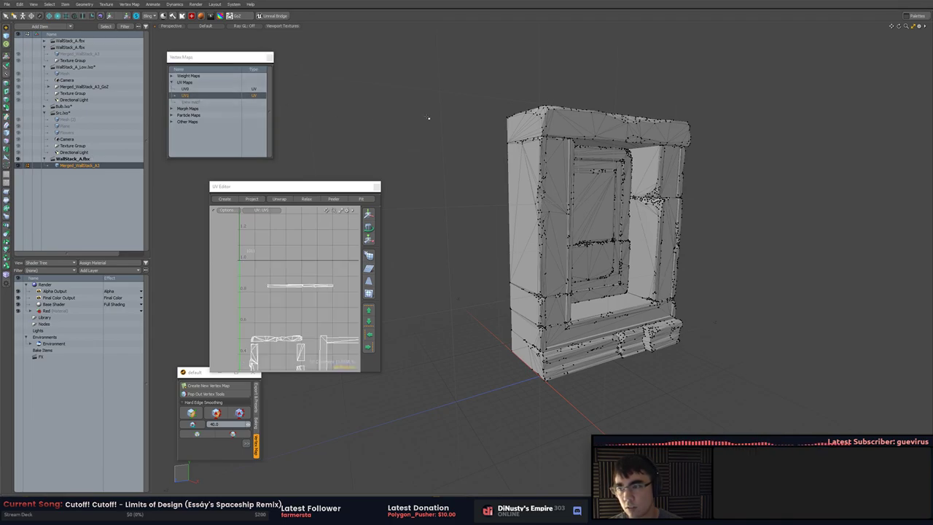
Switch to Unity, move the 2 Way Blend shader editor out of the way and examine the wall stack's material up close
key(alt+Tab)
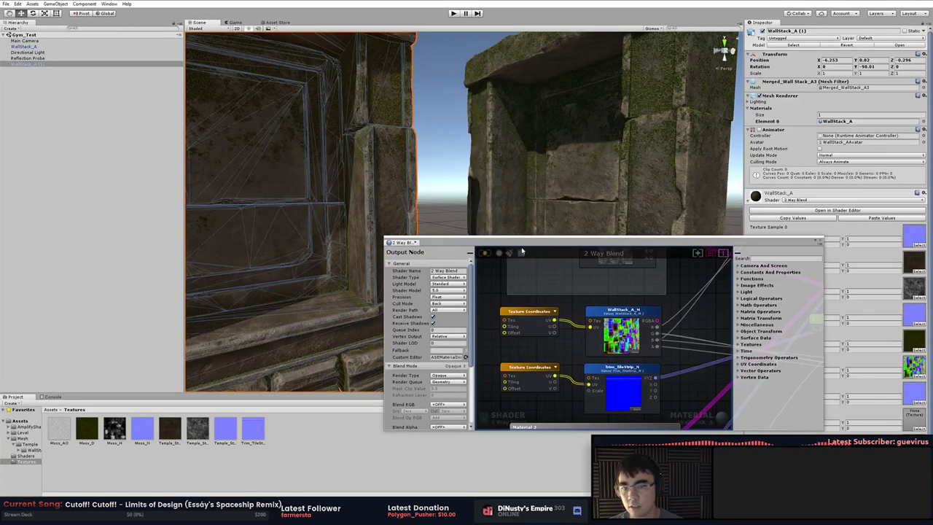
drag(522, 242, 769, 182)
right_drag(583, 208, 611, 175)
middle_drag(610, 175, 561, 29)
middle_drag(491, 183, 445, 181)
scroll(511, 189, up, 5)
middle_drag(539, 204, 531, 244)
middle_drag(522, 109, 507, 346)
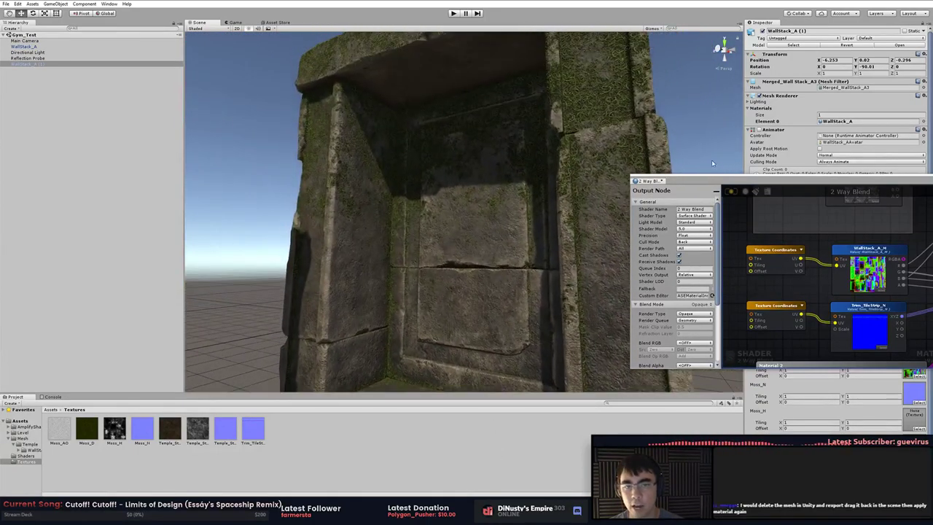
drag(712, 178, 0, 183)
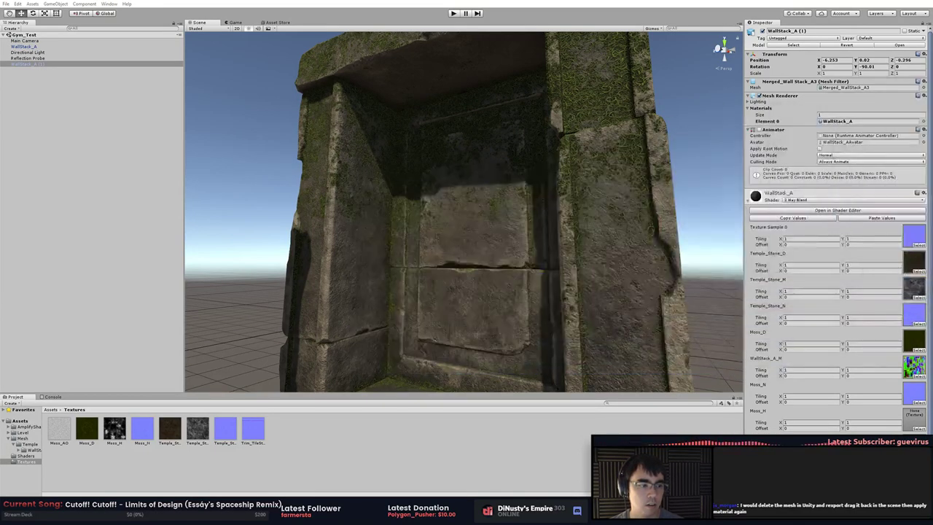
alt+drag(531, 174, 540, 202)
Return to Modo and examine the UV1 layout alongside the wall stack mesh
key(alt+Tab)
scroll(481, 225, down, 3)
alt+drag(446, 223, 479, 199)
scroll(301, 300, up, 4)
scroll(284, 257, down, 4)
alt+drag(310, 234, 291, 234)
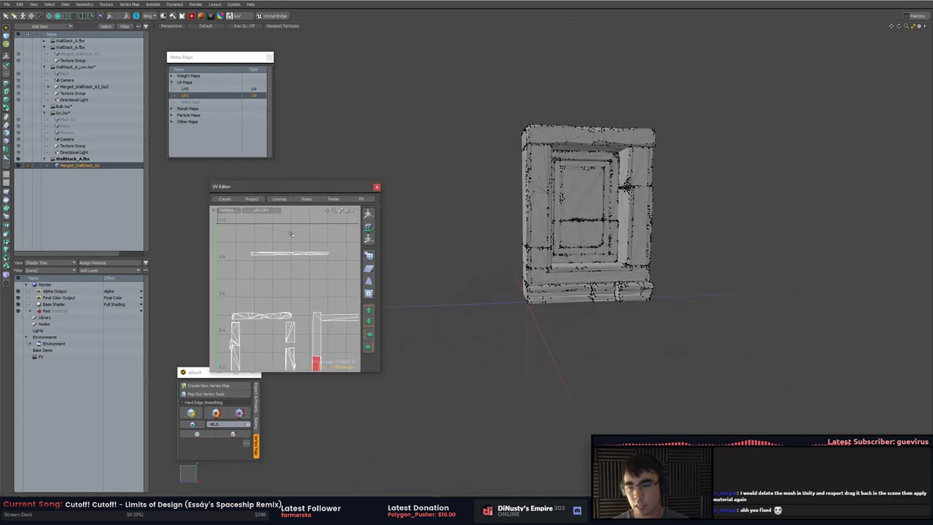
right_drag(346, 233, 337, 233)
click(335, 234)
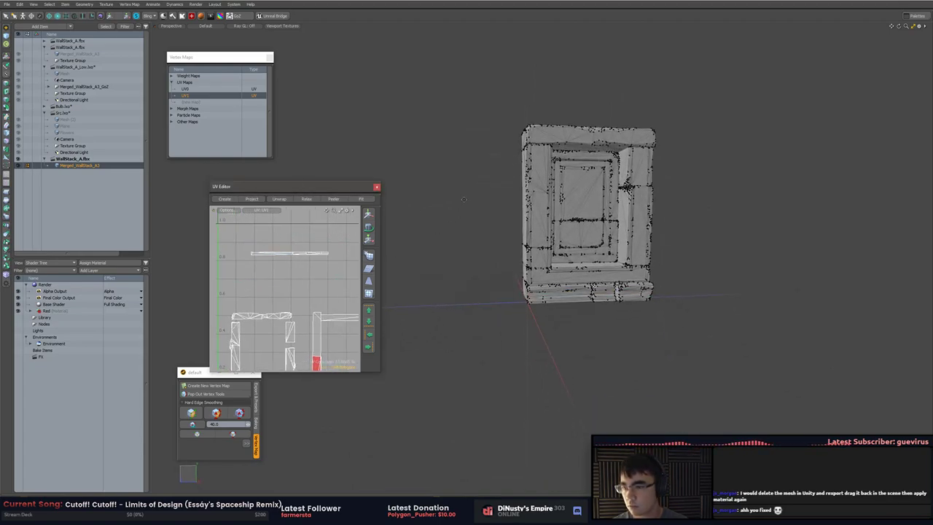
alt+drag(464, 199, 485, 195)
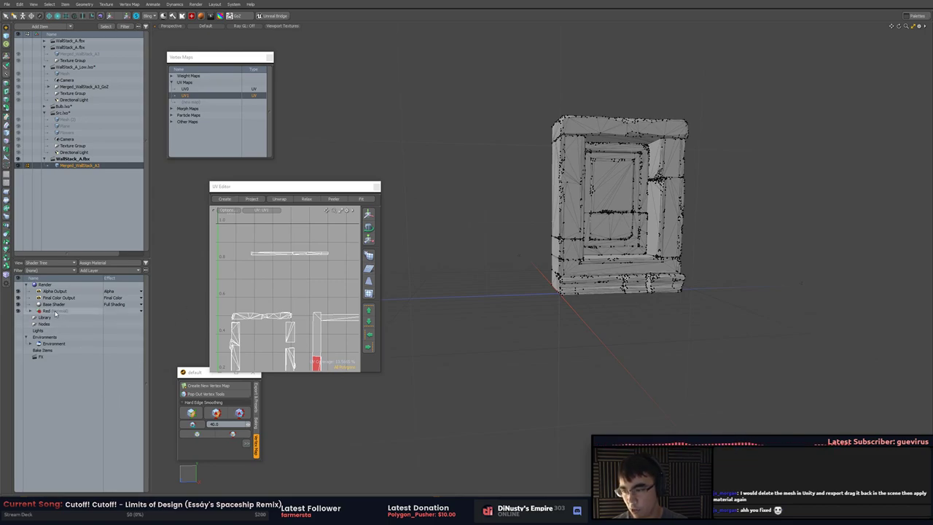
Add Trim_TileStrip_N.tga from the Trim_TileStrip folder to the wall stack's Red material as an image texture
click(30, 311)
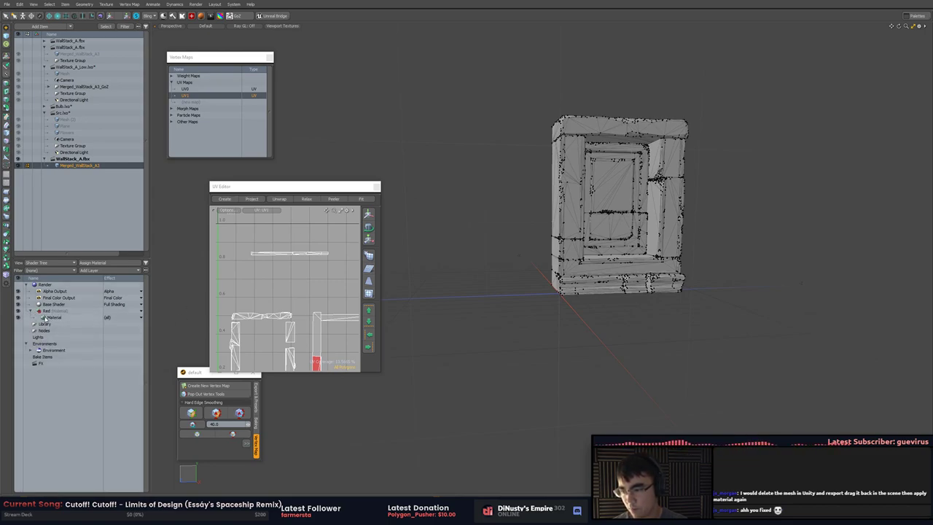
click(50, 312)
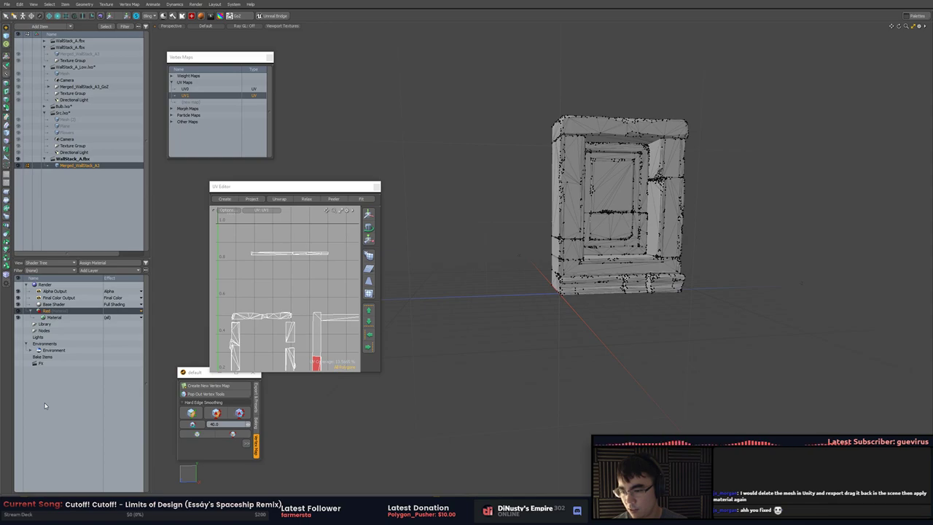
click(91, 269)
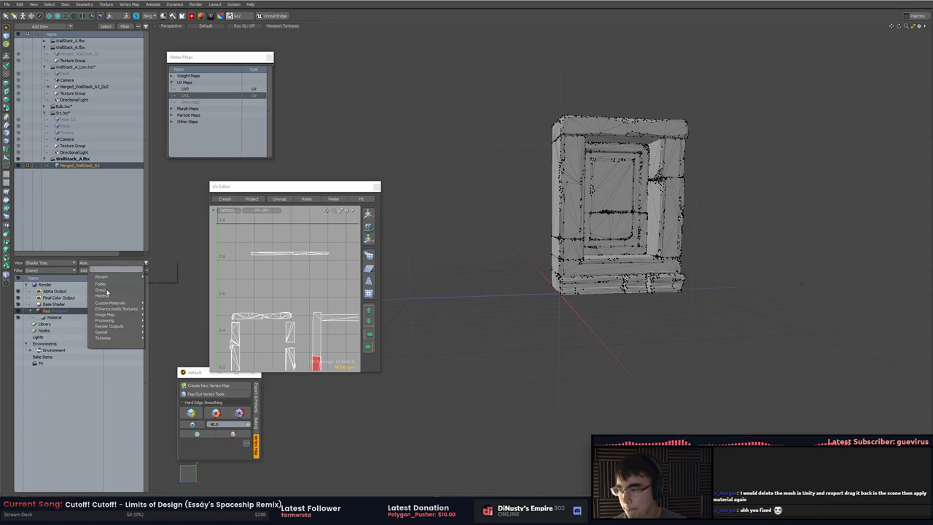
click(92, 425)
key(alt+Tab)
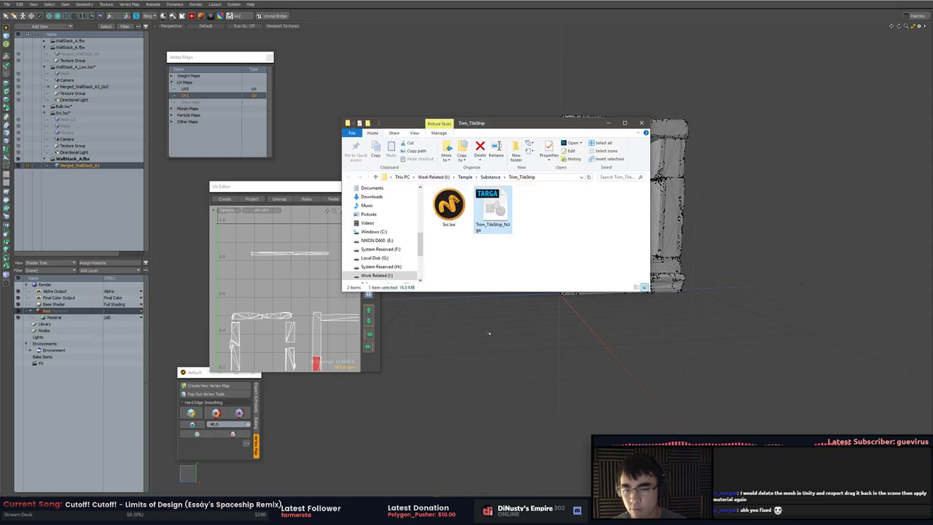
drag(494, 208, 297, 289)
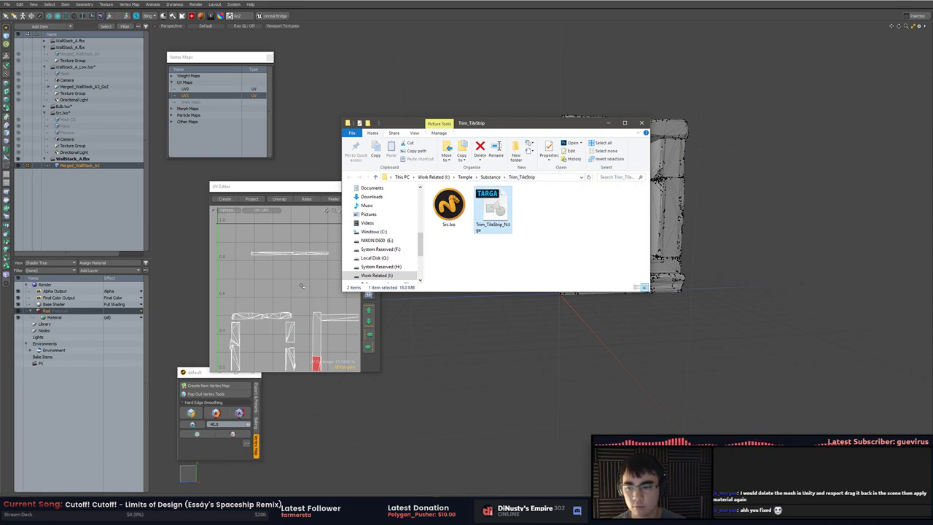
drag(507, 210, 674, 167)
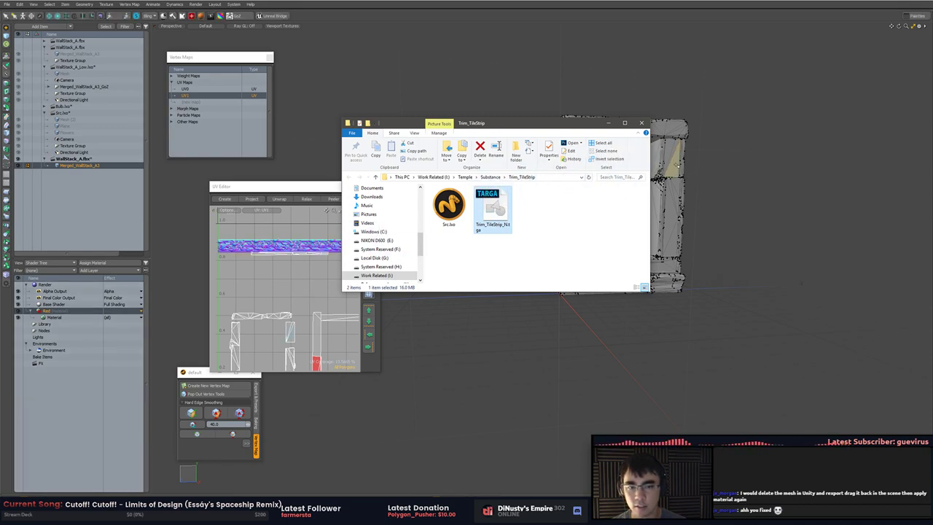
drag(709, 195, 713, 190)
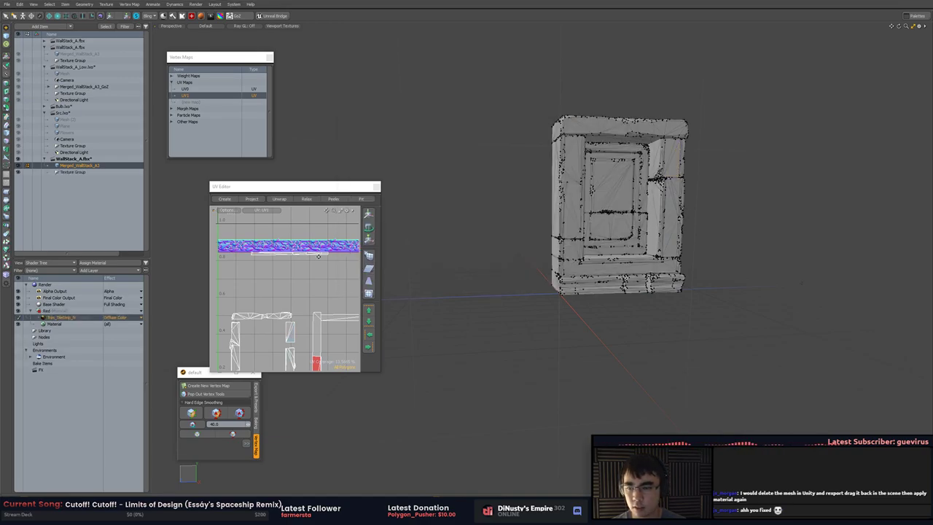
Select the long trim strip island in UV1, then move and scale it to fit the texture's ornament band
alt+drag(319, 257, 307, 281)
scroll(304, 284, up, 3)
scroll(296, 268, down, 3)
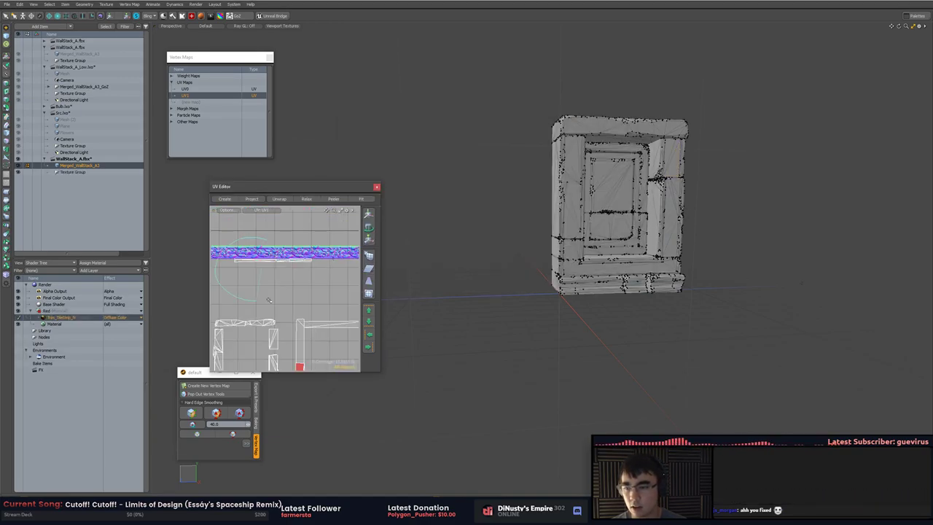
right_drag(269, 301, 339, 255)
mouse_move(307, 224)
alt+mouse_down()
mouse_move(305, 254)
mouse_move(309, 247)
mouse_move(277, 258)
alt+mouse_up()
key(y)
scroll(288, 281, up, 4)
scroll(290, 288, down, 1)
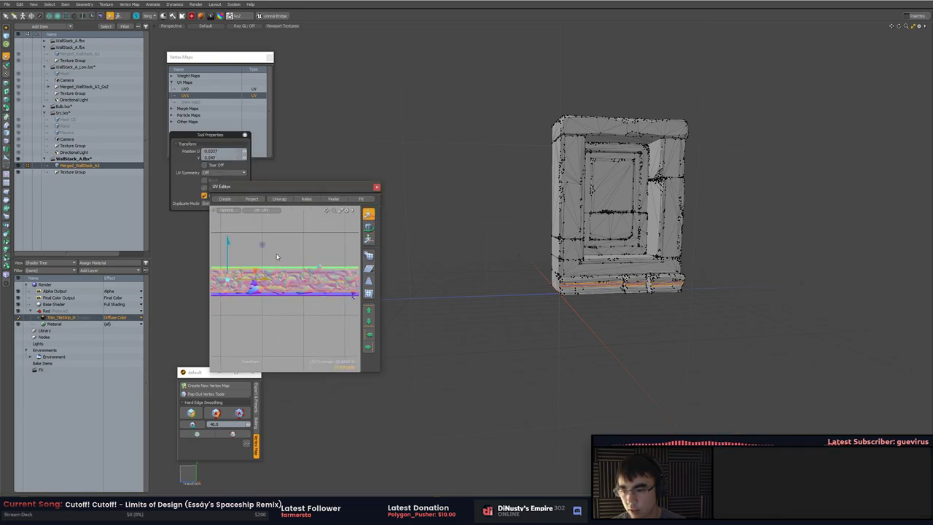
key(r)
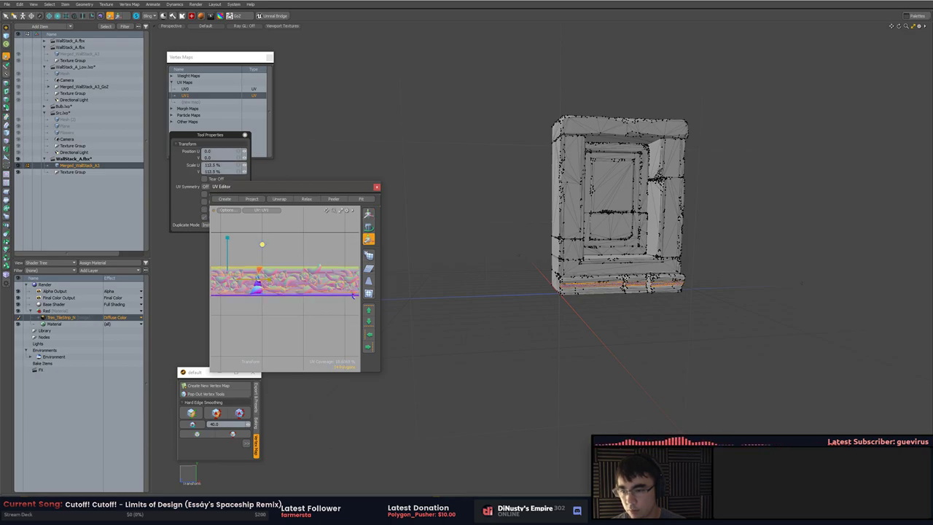
key(w)
key(space)
Examine how the ornament texture runs along the trim on the wall stack's base
scroll(594, 276, up, 10)
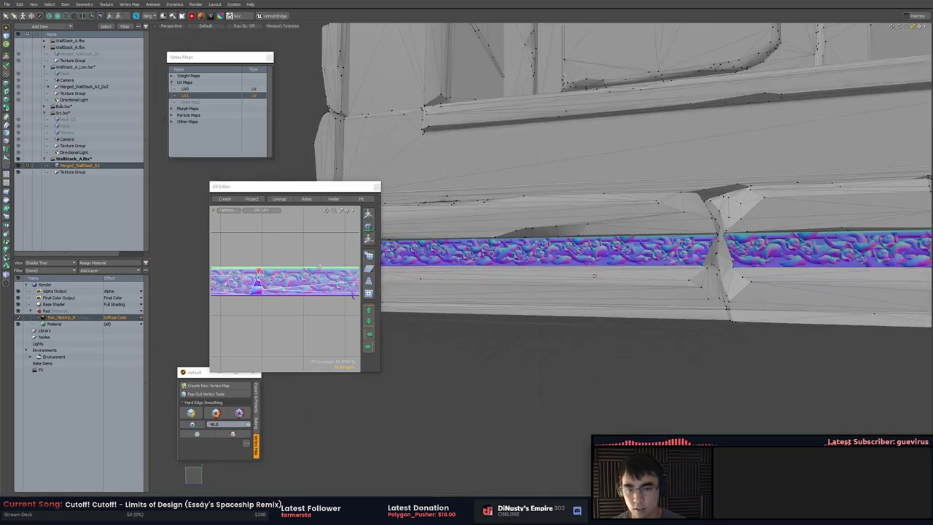
alt+drag(594, 275, 636, 300)
scroll(580, 291, up, 5)
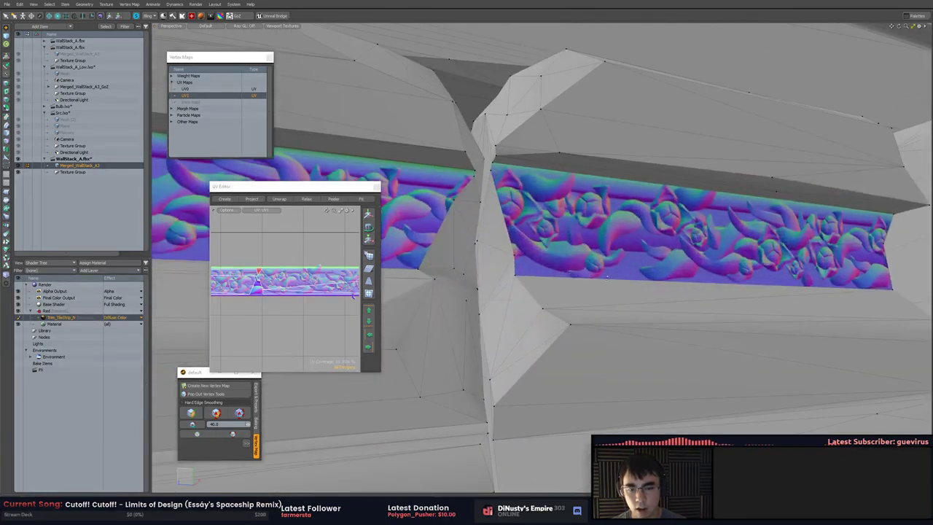
alt+drag(539, 256, 567, 265)
scroll(531, 248, down, 3)
alt+drag(670, 251, 579, 287)
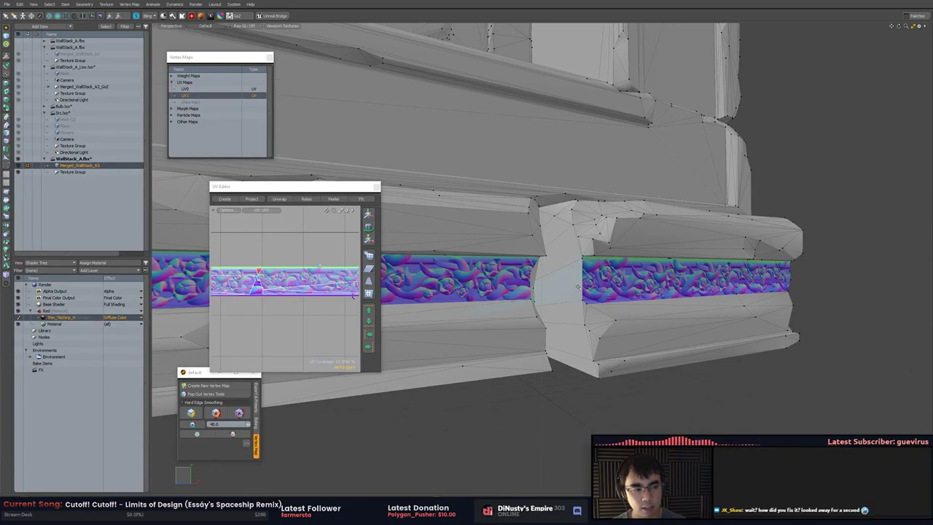
alt+drag(579, 287, 709, 316)
scroll(709, 316, down, 2)
Compare the UV0 and UV1 layouts of the wall stack
click(192, 90)
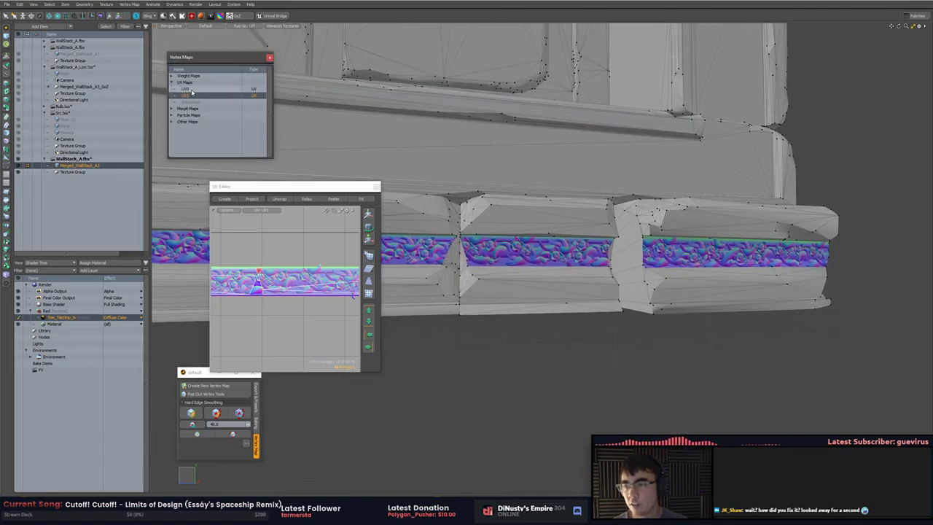
click(189, 90)
click(190, 95)
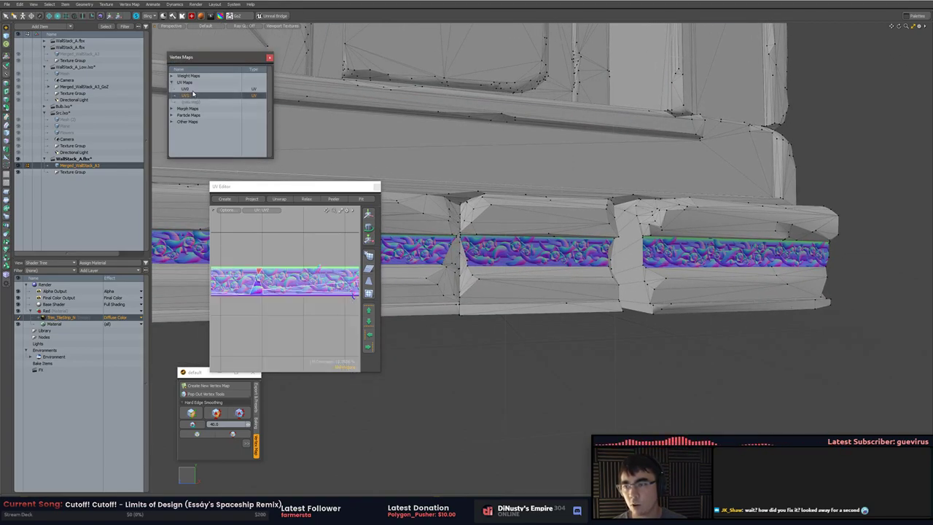
click(191, 89)
click(191, 95)
scroll(290, 290, down, 5)
scroll(292, 293, up, 2)
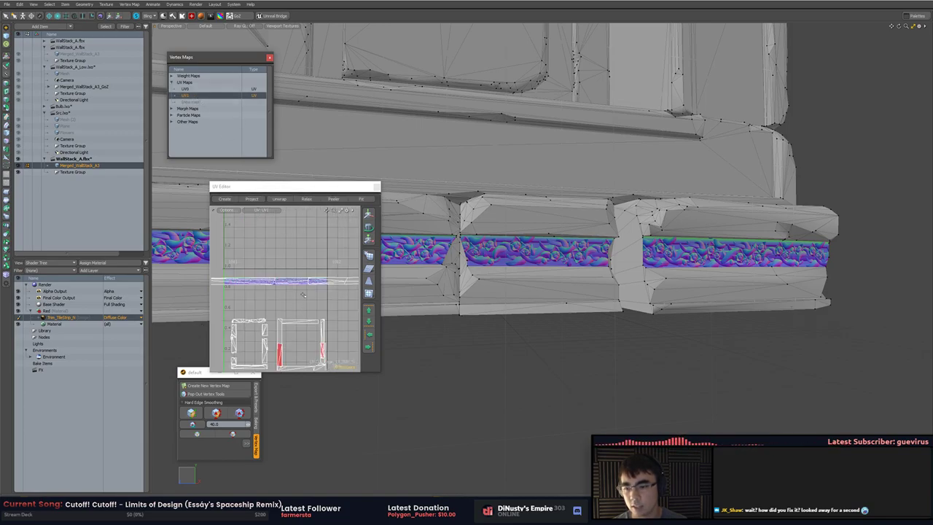
click(211, 90)
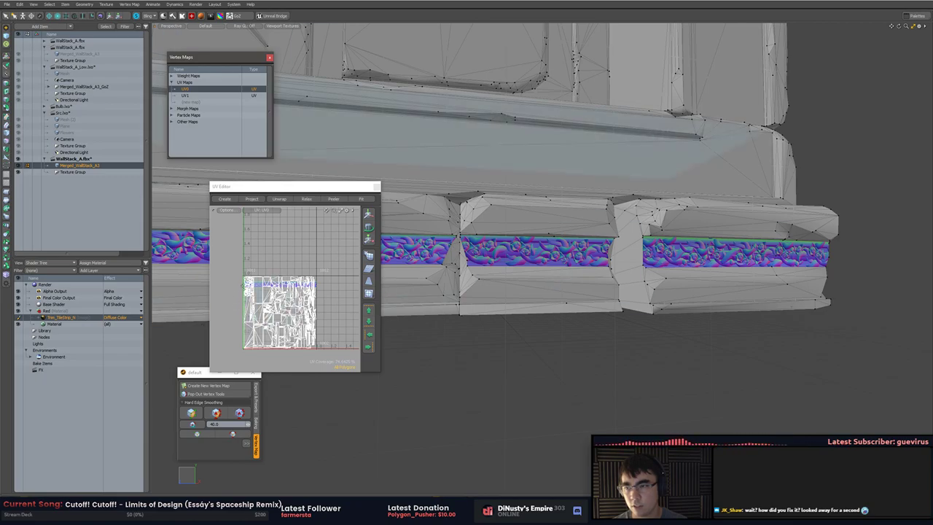
click(197, 96)
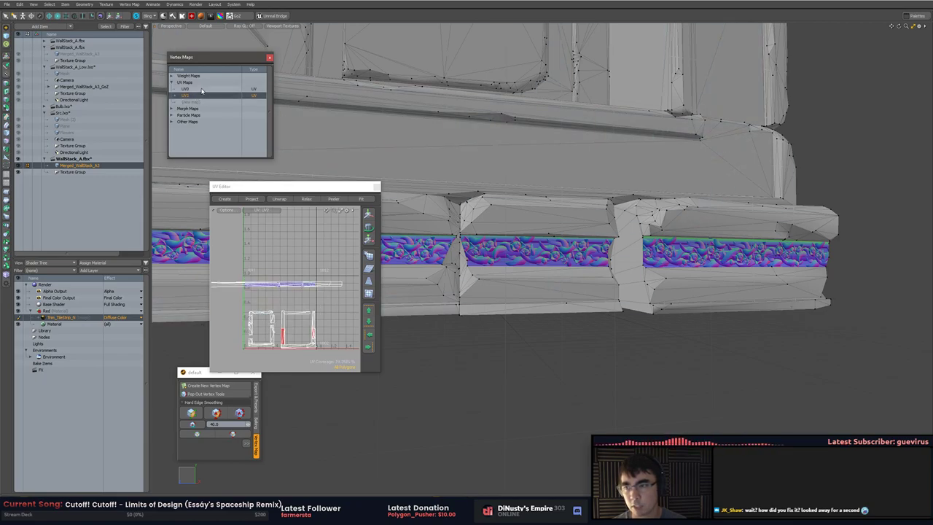
click(201, 90)
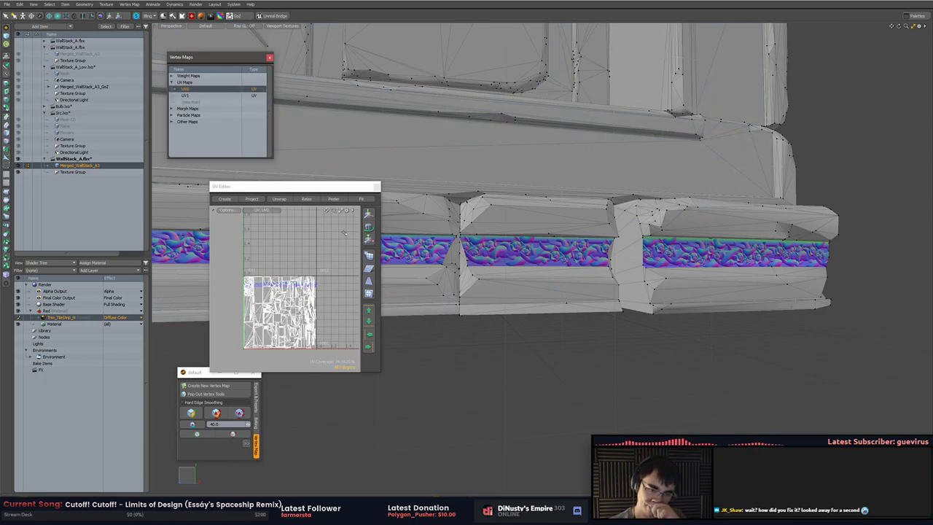
click(49, 390)
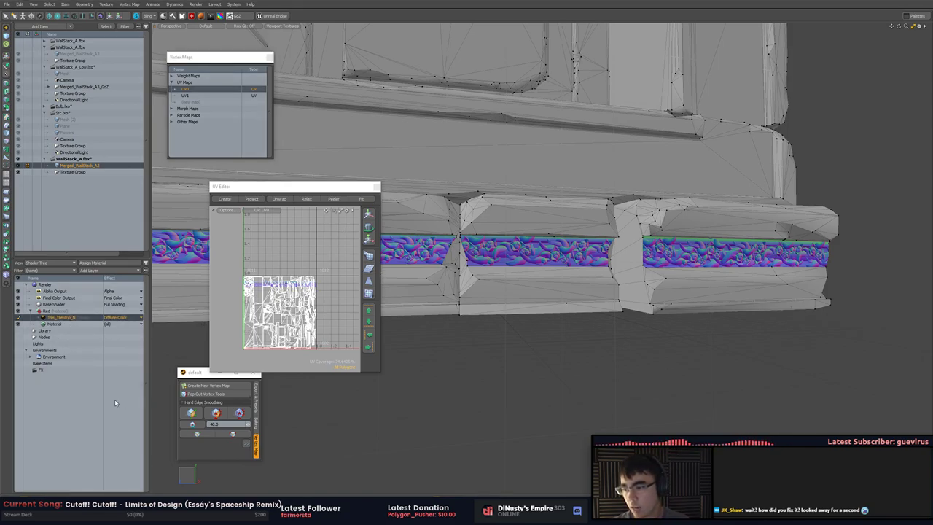
Save WallStack_A.fbx and switch to Unity to inspect the updated wall stack
alt+drag(385, 374, 496, 334)
key(ctrl+s)
key(alt+Tab)
key(Tab)
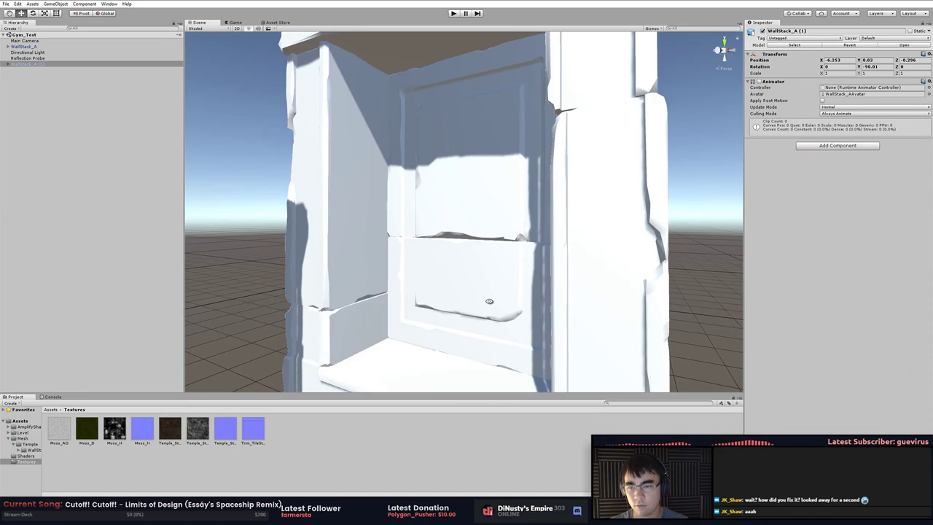
alt+drag(489, 301, 545, 354)
Return to Modo and delete the Trim_TileStrip_N texture layer from the Red material
key(alt+Tab)
alt+drag(326, 147, 321, 116)
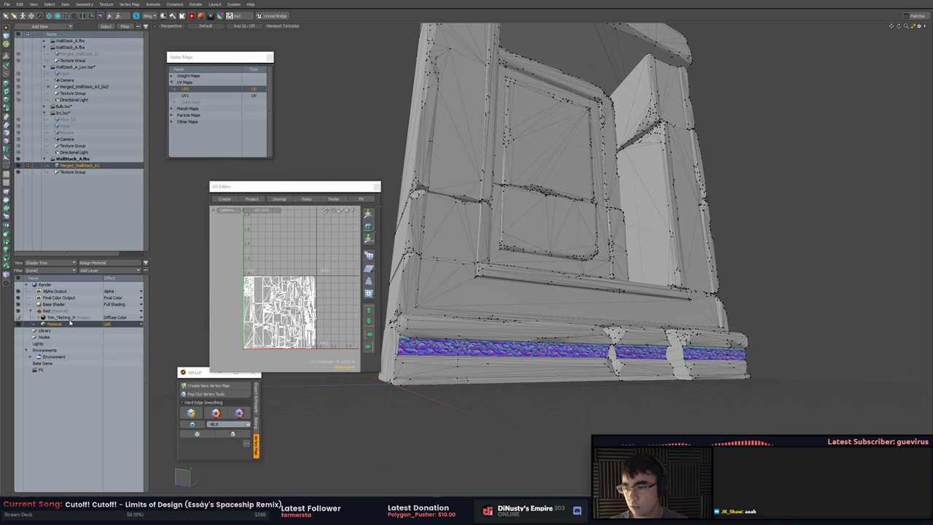
key(Delete)
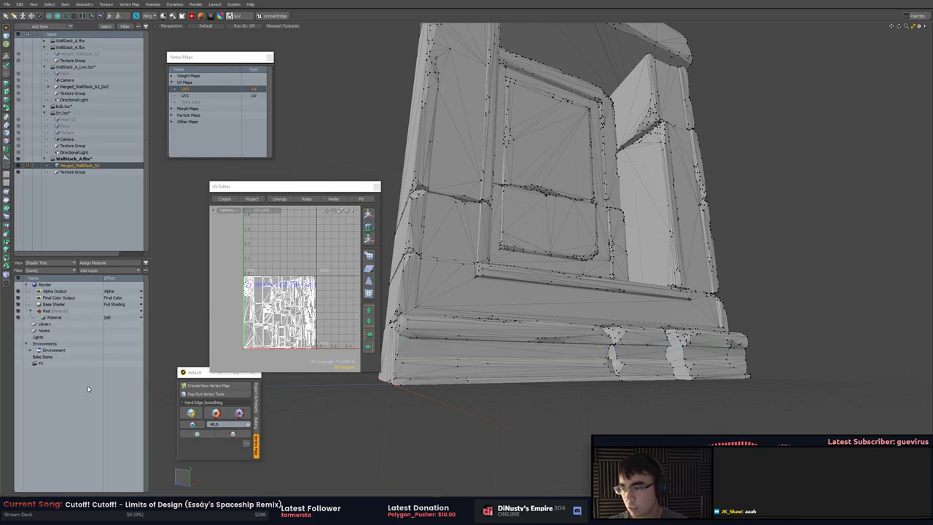
Switch to Unity, select WallStack_A and examine both wall stacks and the selected object's components
key(alt+Tab)
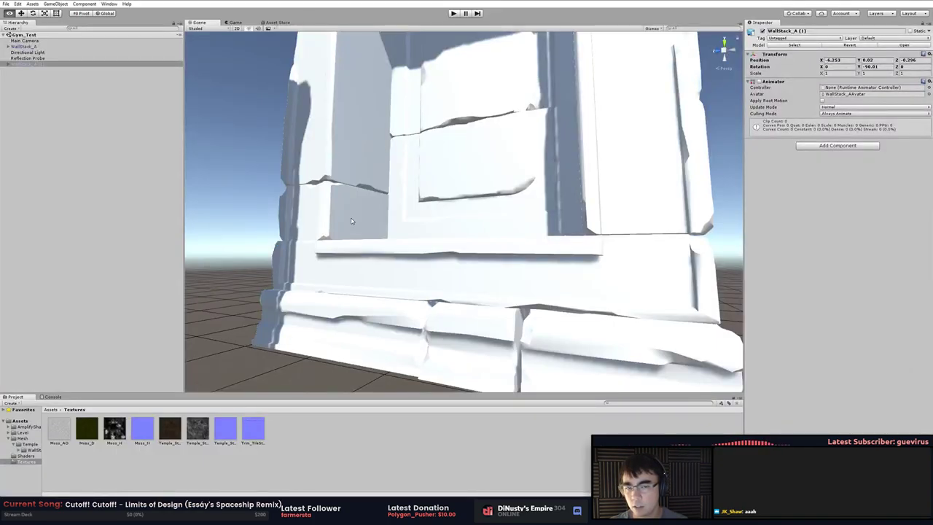
alt+drag(369, 217, 364, 228)
click(398, 217)
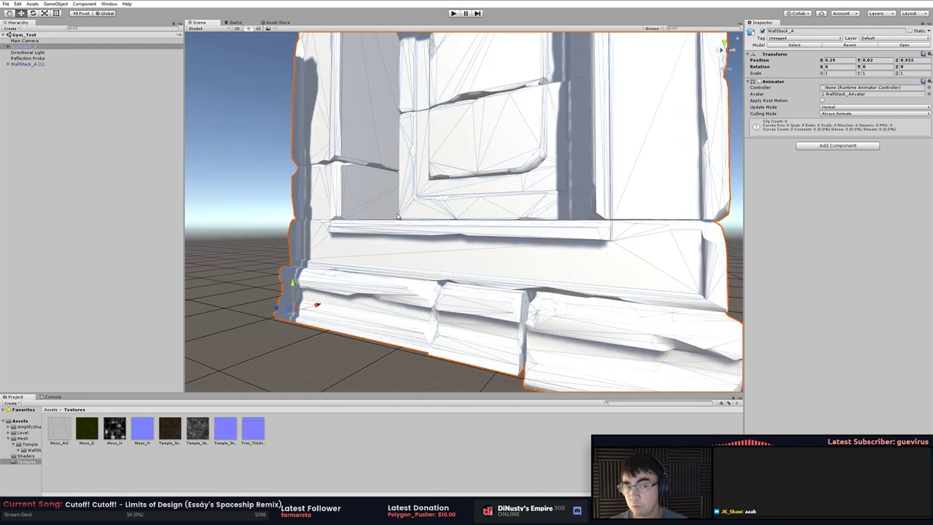
click(839, 149)
click(765, 179)
alt+drag(689, 164, 586, 164)
alt+right_drag(585, 165, 392, 162)
alt+drag(391, 163, 431, 207)
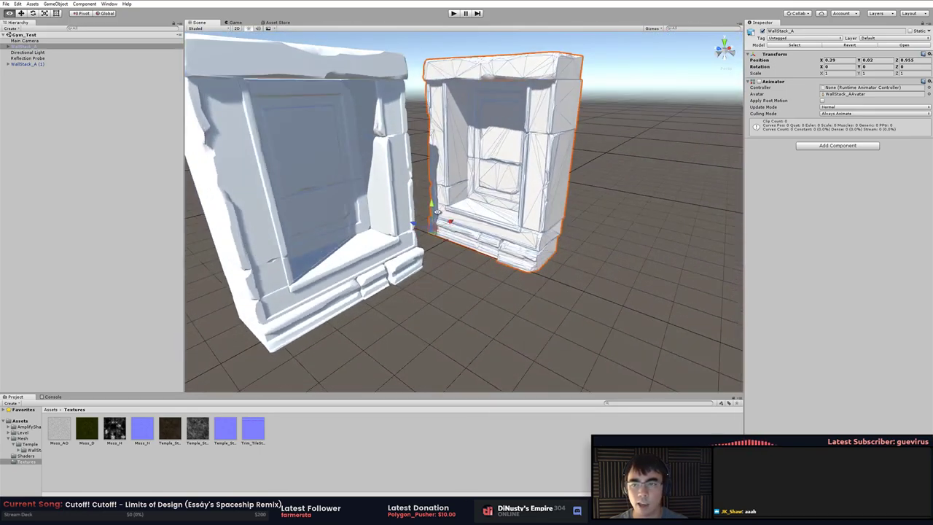
Return to Modo and undo the edits back to before the trim texture was added and the trim strip UVs were scaled
key(alt+Tab)
key(ctrl+z)
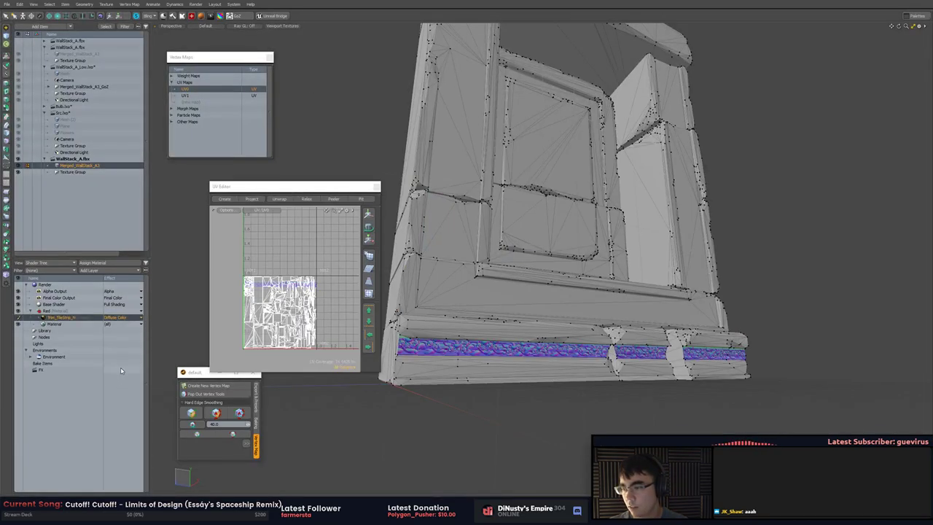
key(ctrl+z)
key(ctrl+z)
key(ctrl+z)
key(ctrl+z)
key(ctrl+z)
key(ctrl+z)
key(r)
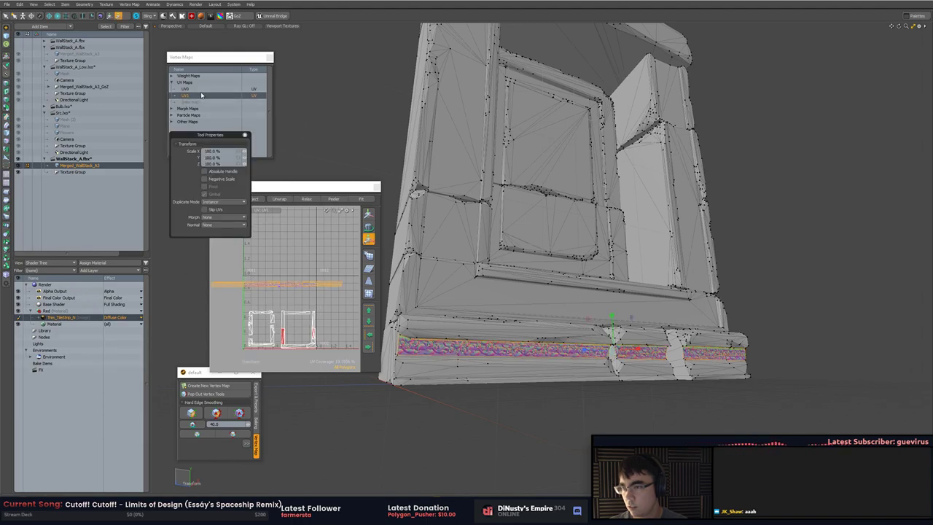
key(w)
key(ctrl+z)
key(ctrl+z)
key(ctrl+z)
key(ctrl+z)
key(ctrl+z)
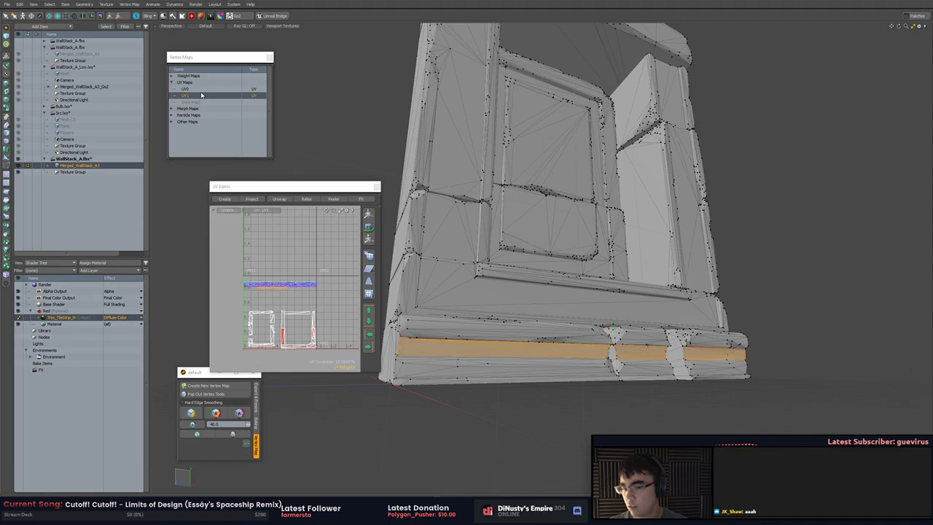
key(ctrl+z)
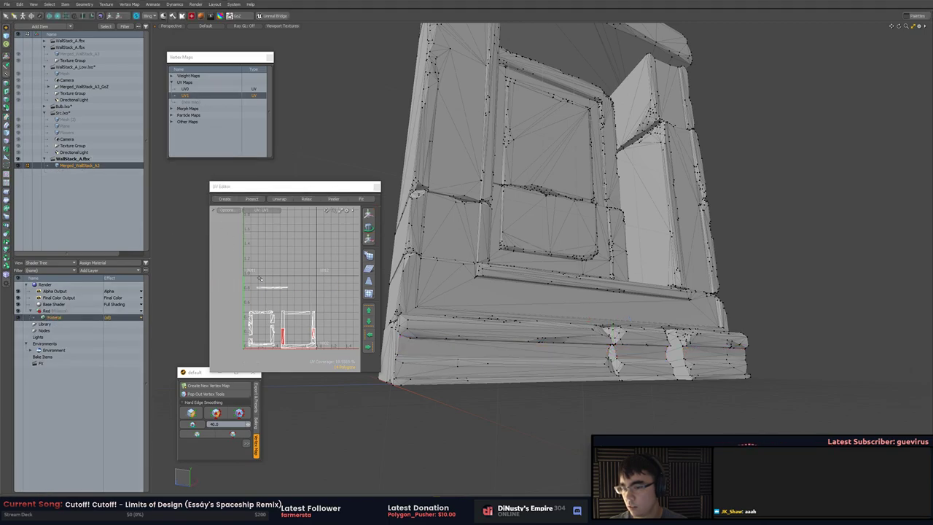
scroll(262, 283, up, 5)
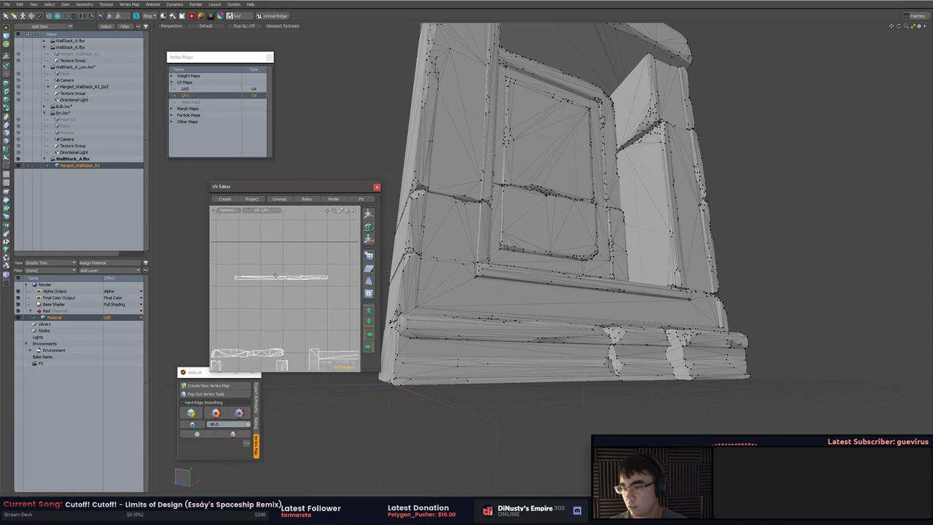
Redo the trim strip selection and UV scaling, and shift the trim strip UVs slightly upward in UV1
key(ctrl+shift+z)
key(ctrl+shift+z)
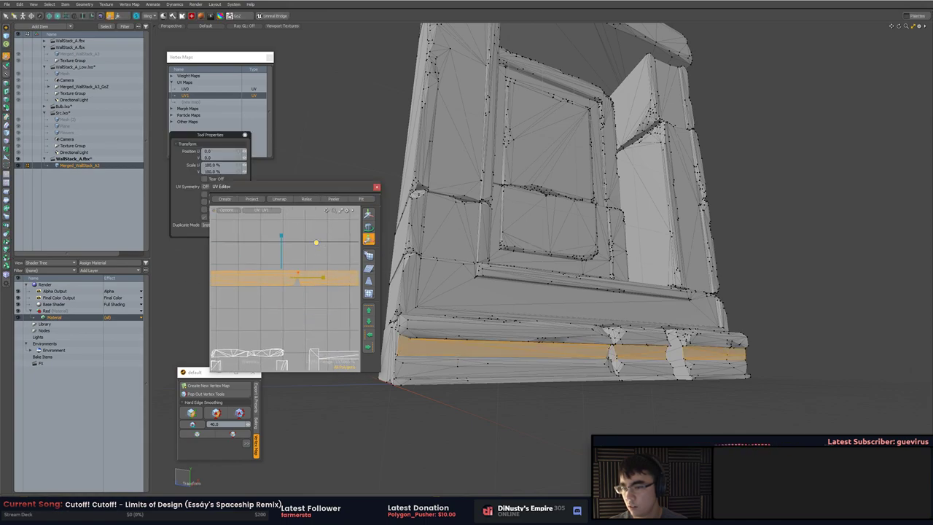
key(w)
drag(292, 277, 293, 275)
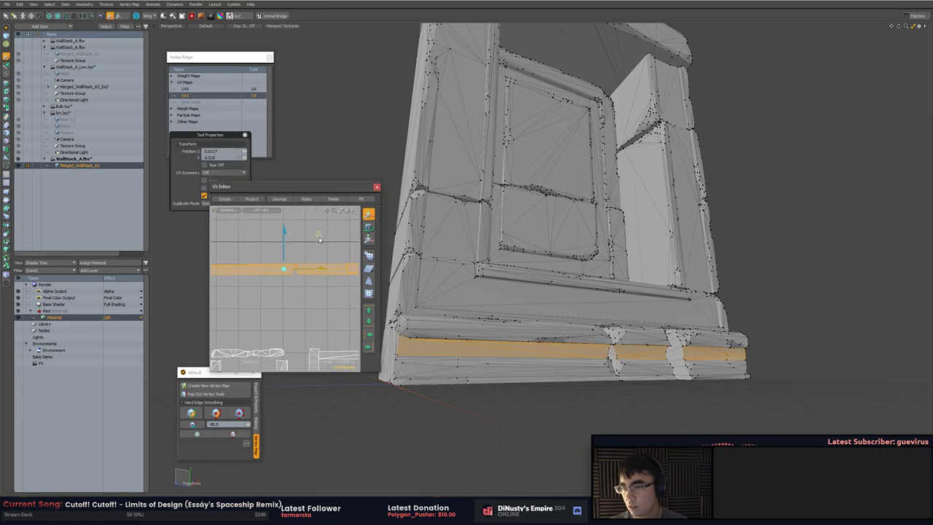
Switch to Unity and inspect the carved trim strip along the base of the wall stack up close
key(alt+Tab)
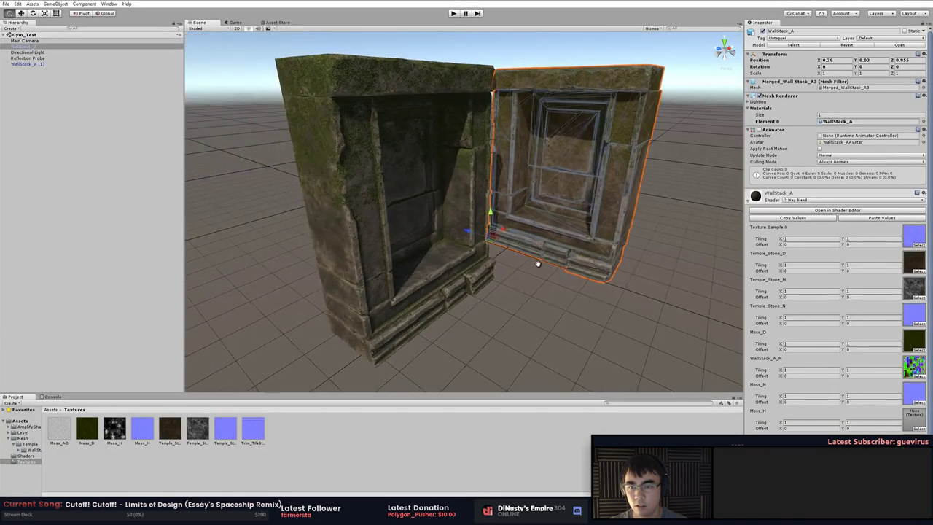
middle_drag(538, 264, 443, 240)
scroll(443, 241, up, 8)
alt+drag(394, 313, 595, 126)
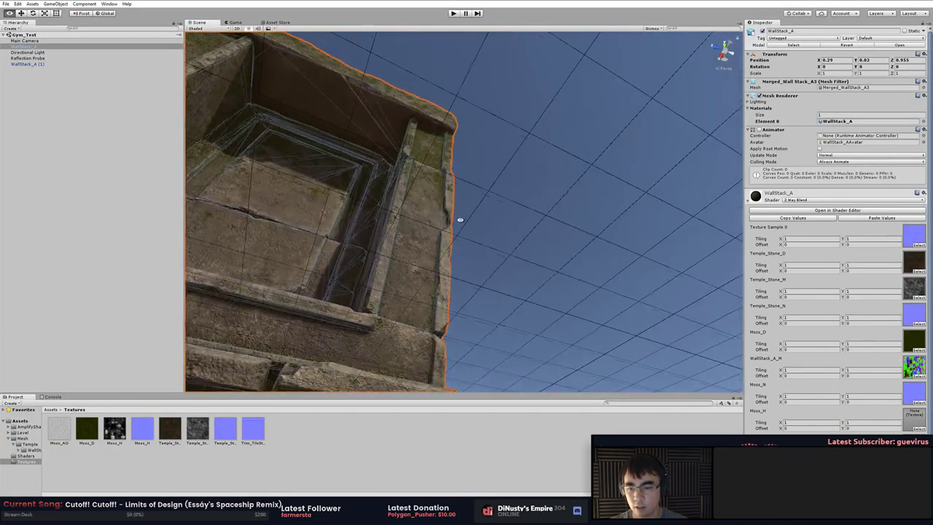
right_drag(460, 219, 546, 296)
right_drag(404, 269, 573, 246)
click(468, 319)
Return to Modo, select the connected trim strip polygons in UV1 and scale their UVs uniformly to 120%
key(alt+Tab)
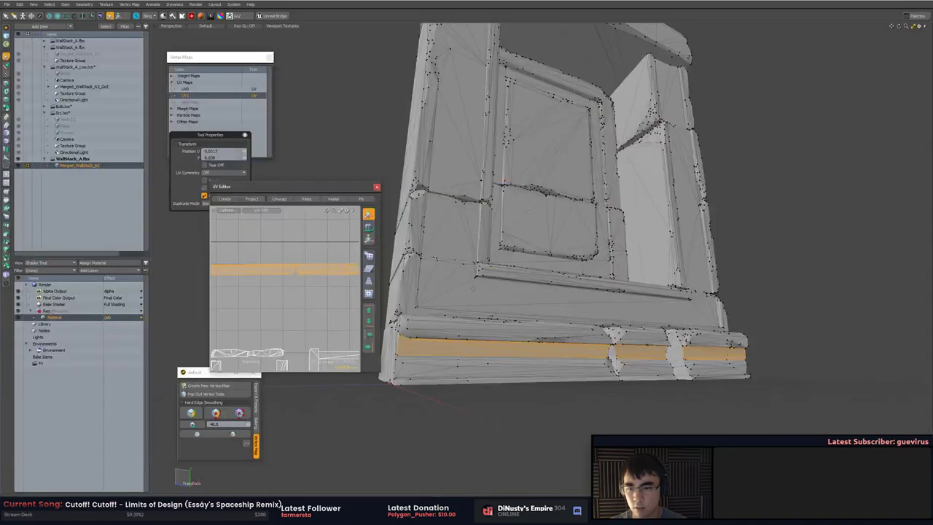
click(313, 272)
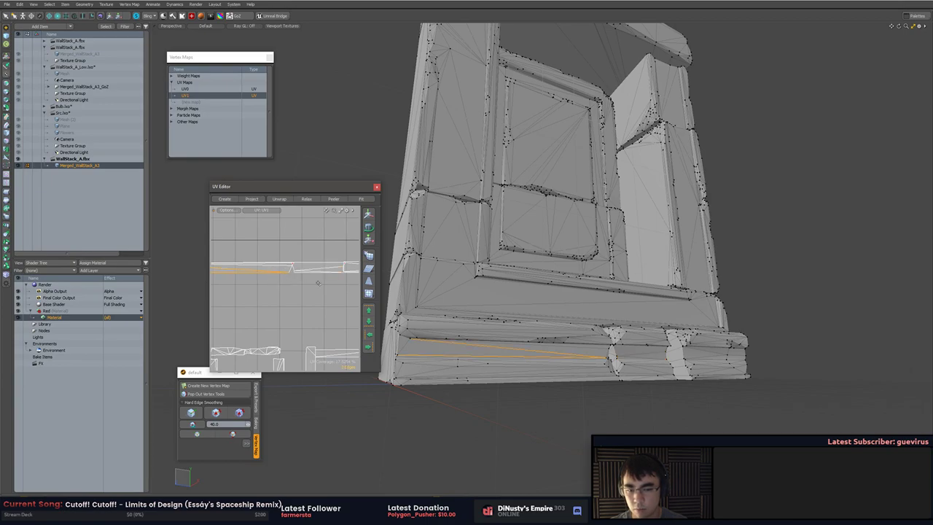
scroll(318, 283, down, 1)
alt+drag(318, 283, 268, 275)
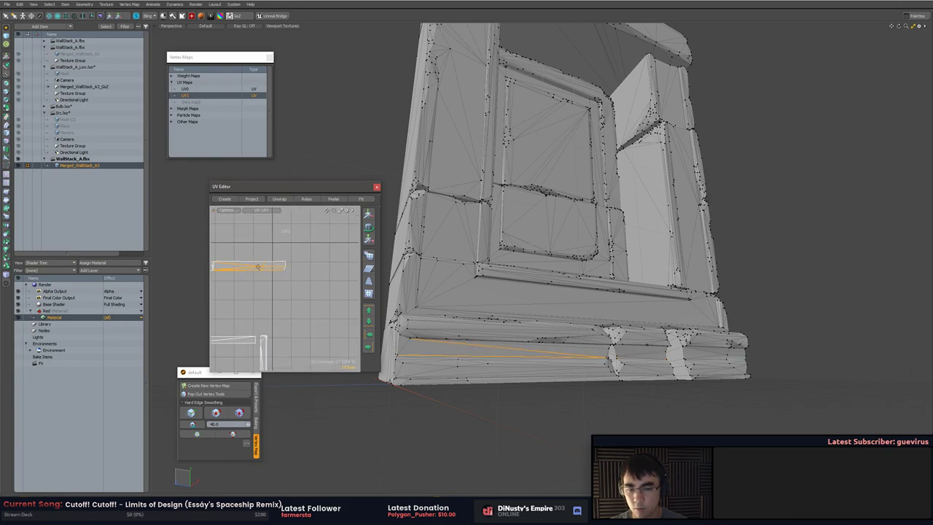
alt+drag(262, 271, 307, 268)
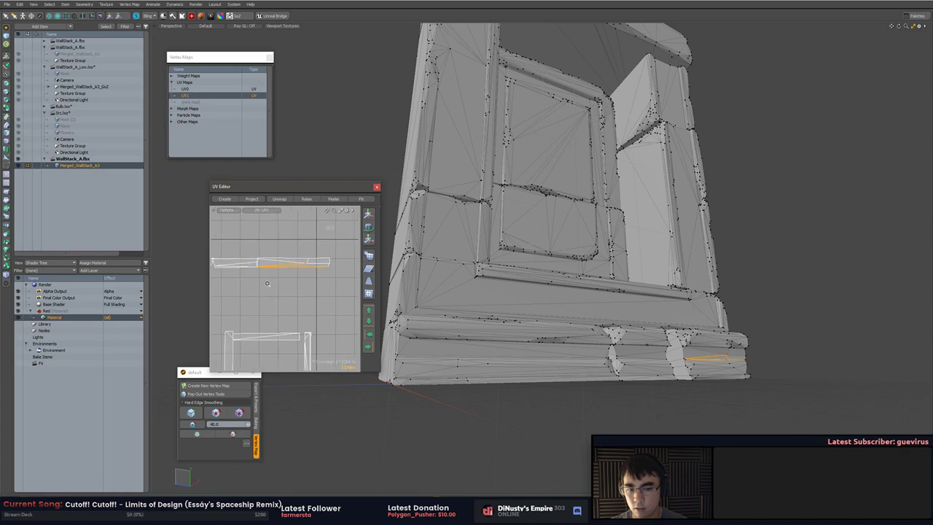
scroll(306, 270, down, 3)
alt+drag(217, 260, 273, 264)
key(3)
click(284, 278)
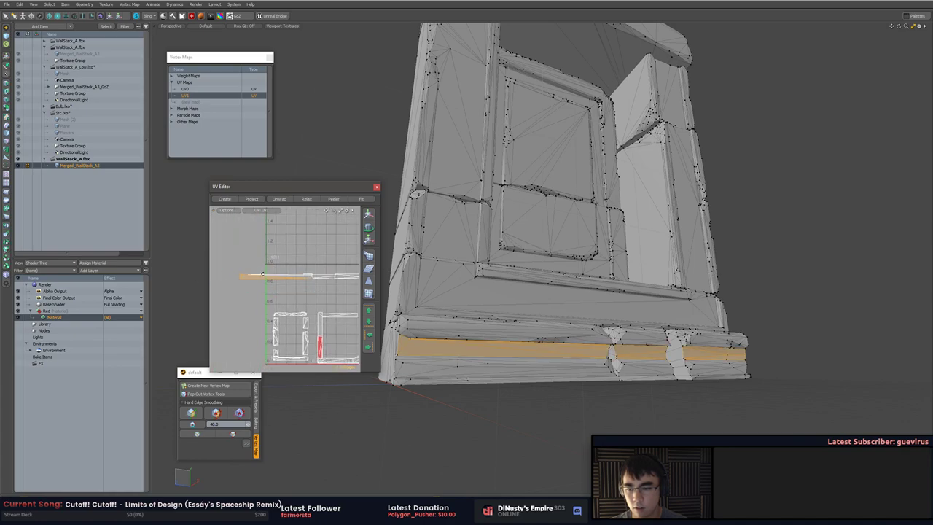
alt+drag(348, 276, 286, 276)
key(])
scroll(273, 285, up, 3)
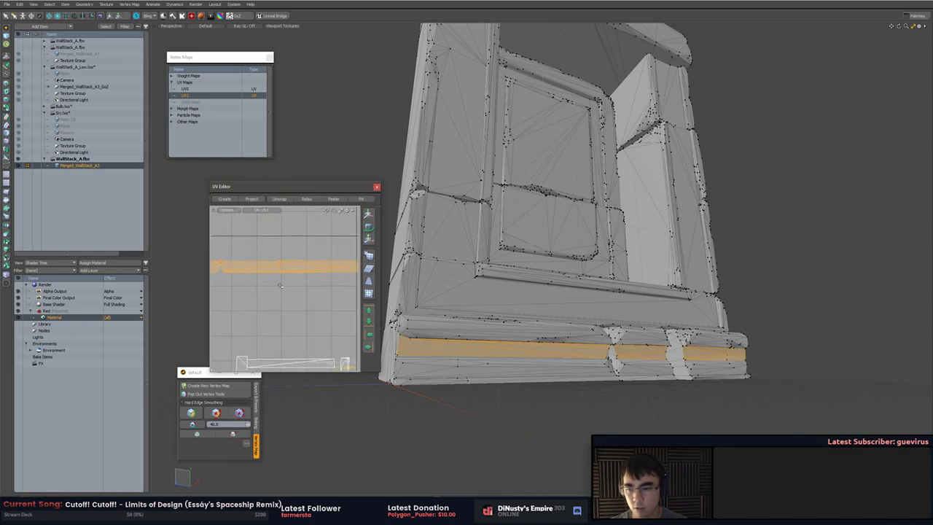
key(y)
click(224, 274)
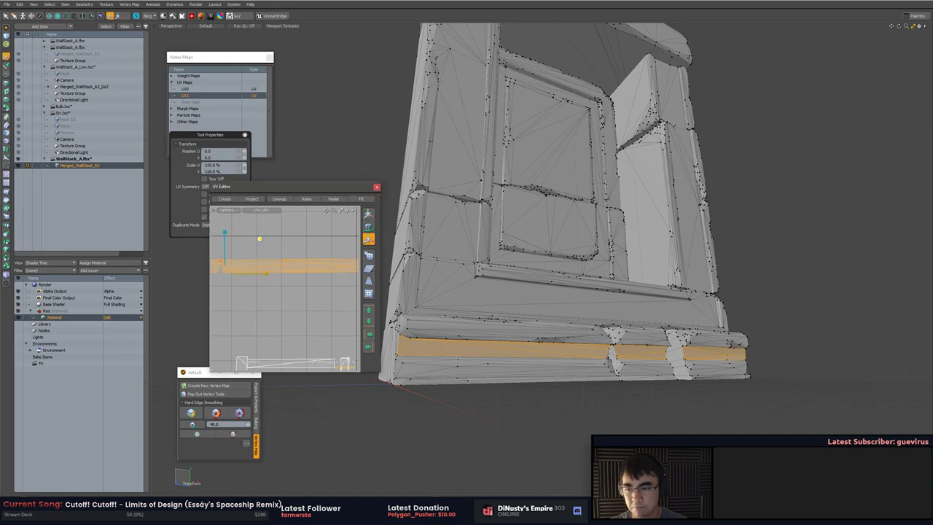
Switch to Unity and examine the relief direction of the trim strip's normal map on the base blocks
key(alt+Tab)
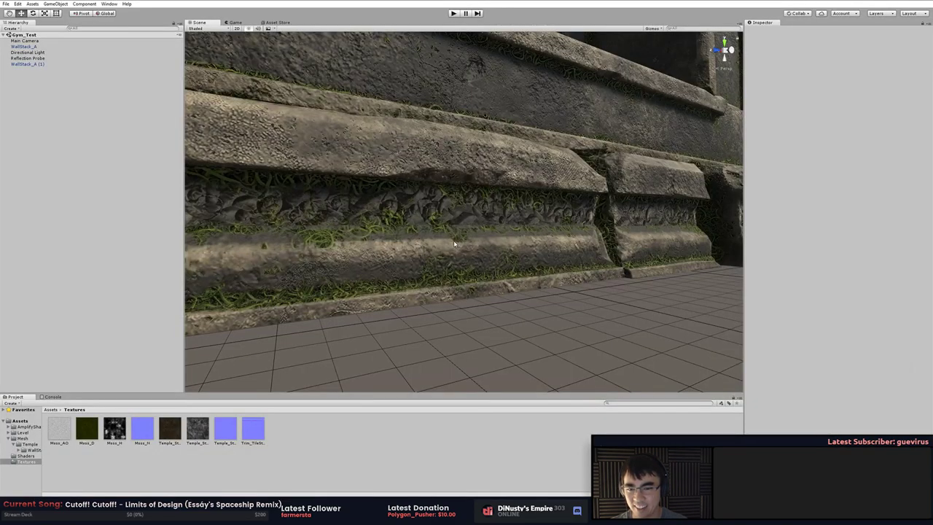
right_drag(454, 243, 535, 247)
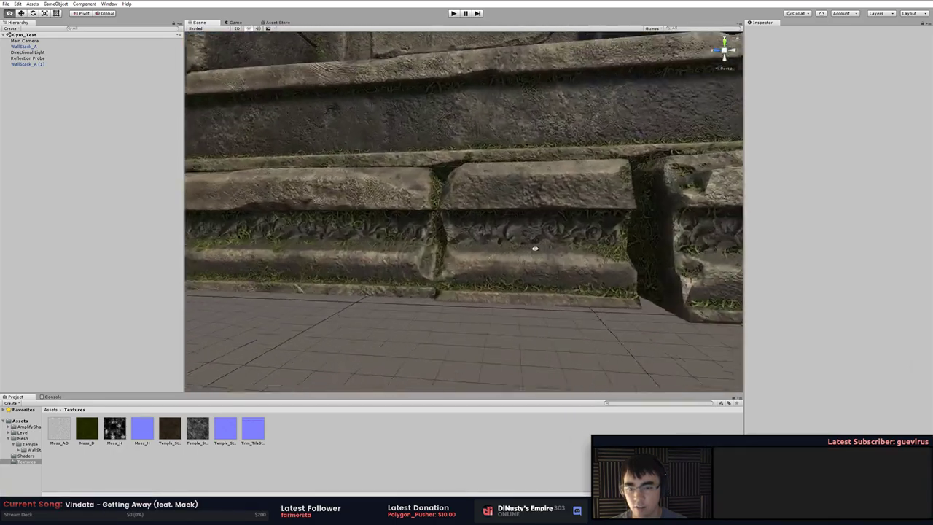
key(alt+Tab)
key(alt+Tab)
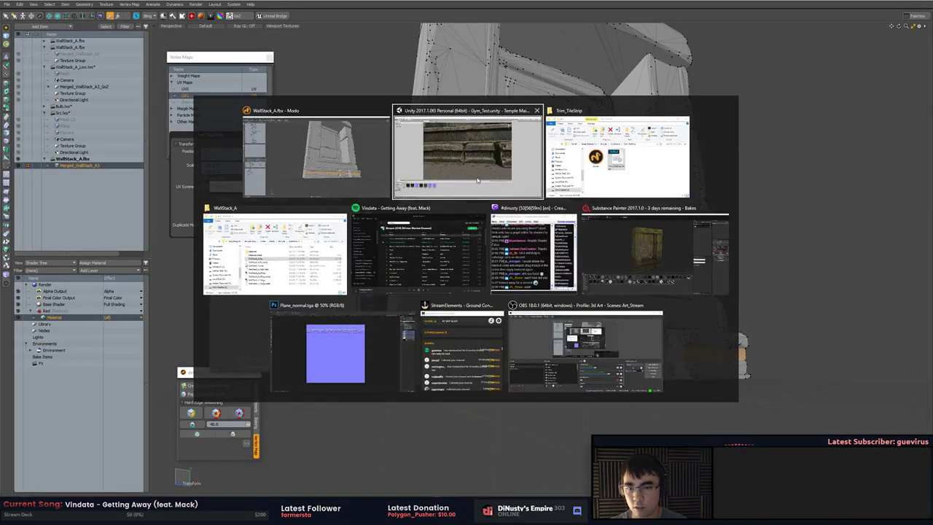
click(350, 155)
key(alt+Tab)
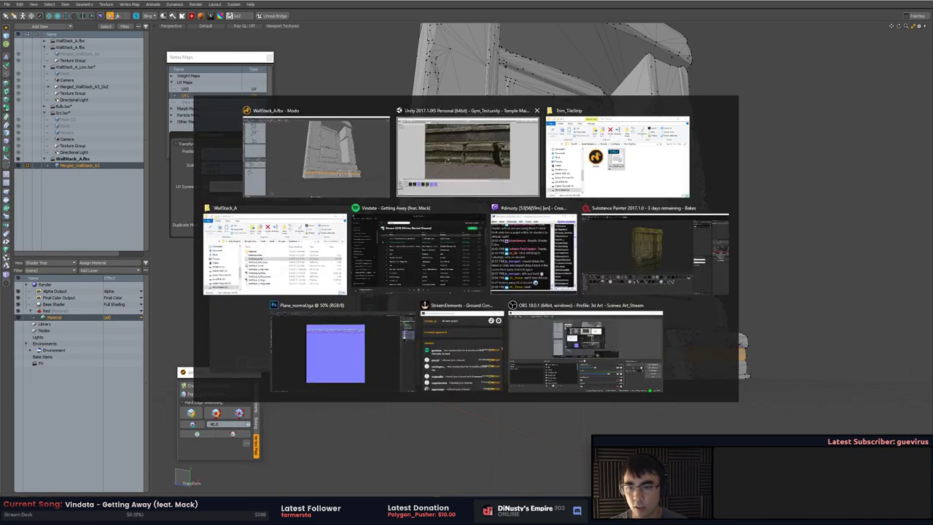
Bring up the Trim_TileStrip_N texture in Photoshop, invert its green channel and save the file
click(253, 431)
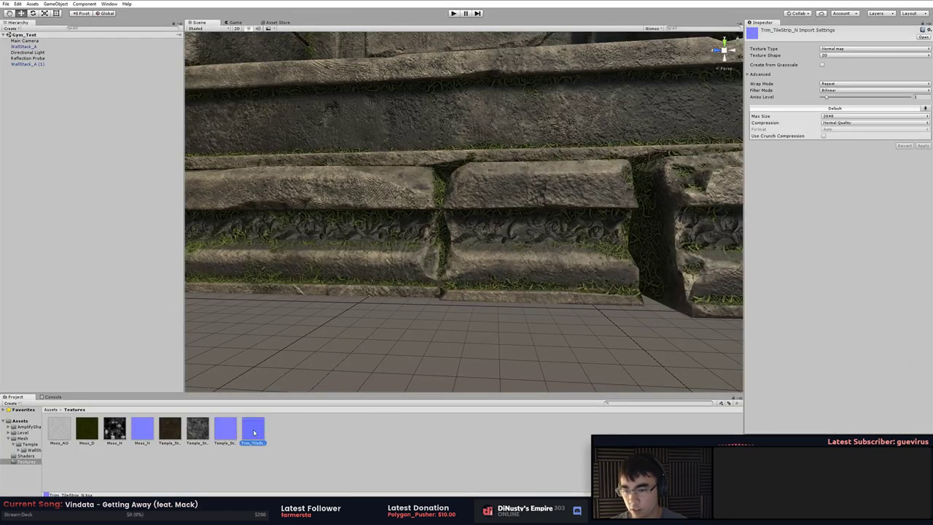
key(alt+Tab)
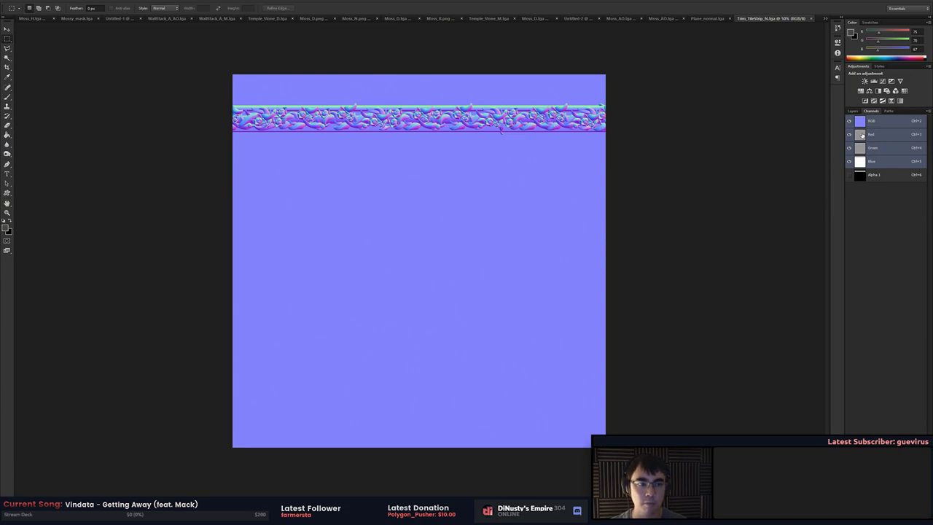
click(866, 149)
key(ctrl+i)
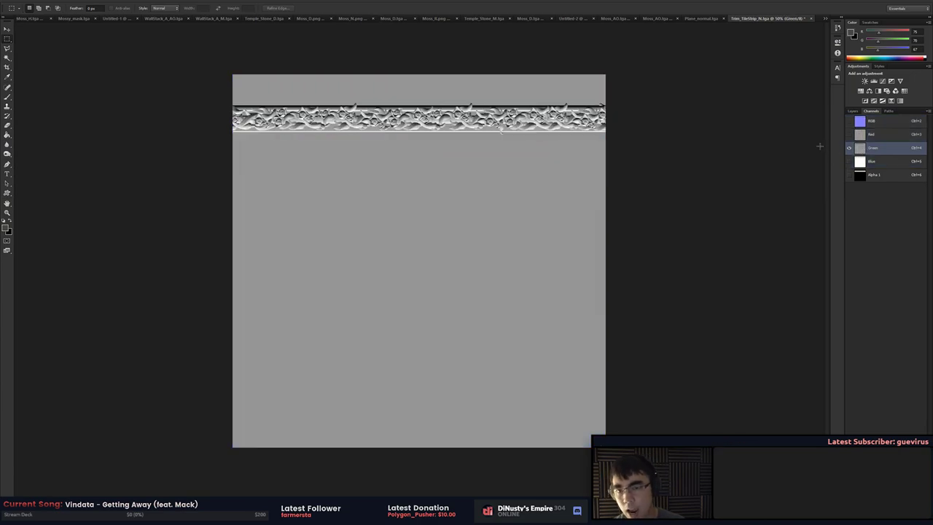
click(862, 123)
key(ctrl+s)
Switch to Unity and inspect the carved trim and both wall stacks with the updated normal map
key(alt+Tab)
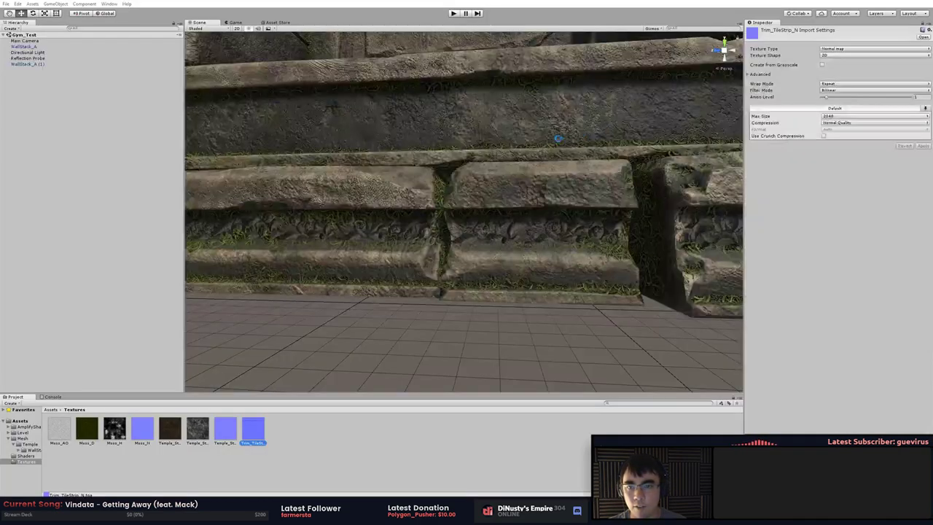
alt+drag(583, 153, 469, 200)
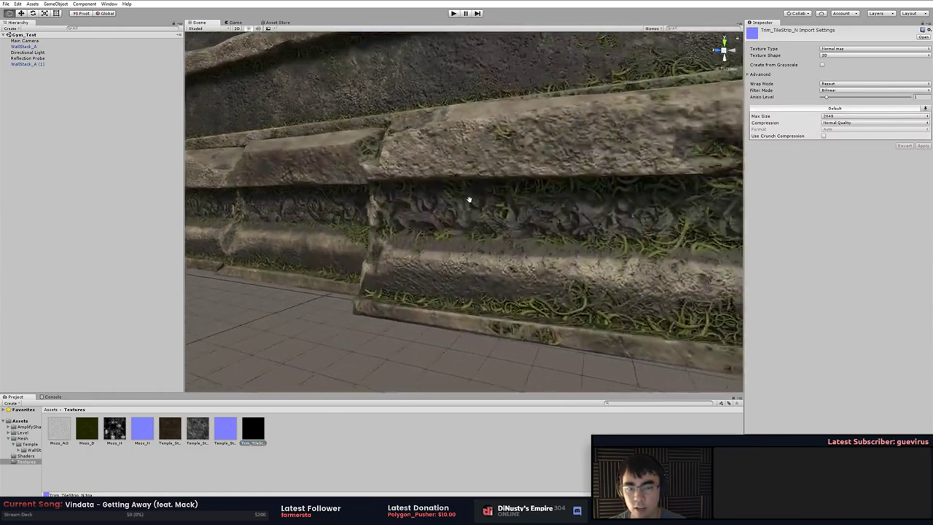
middle_drag(469, 200, 416, 177)
scroll(462, 199, down, 5)
alt+drag(417, 177, 515, 211)
middle_drag(515, 211, 486, 271)
alt+right_drag(487, 271, 504, 271)
alt+drag(504, 271, 552, 226)
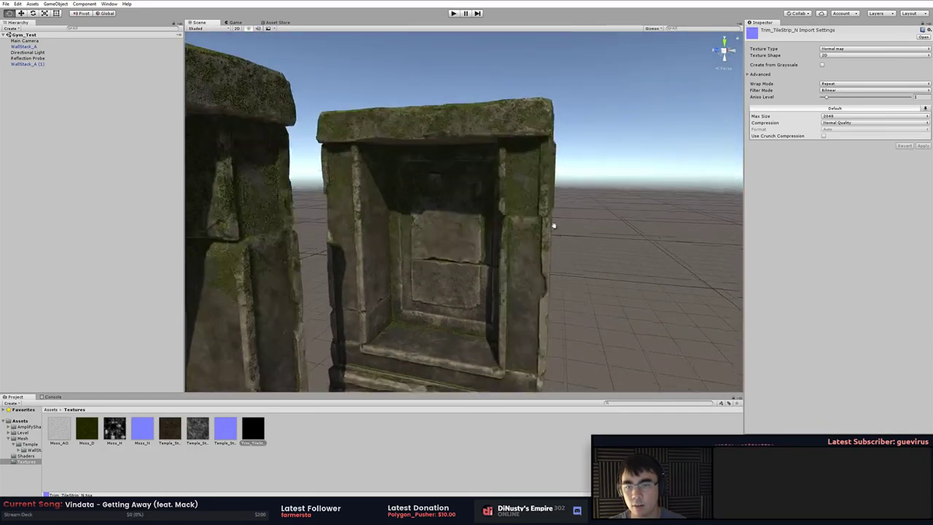
Return to Modo, face the wall stack's base trim and select the Red material in the shader tree
key(alt+Tab)
key(alt+Tab)
key(alt+Tab)
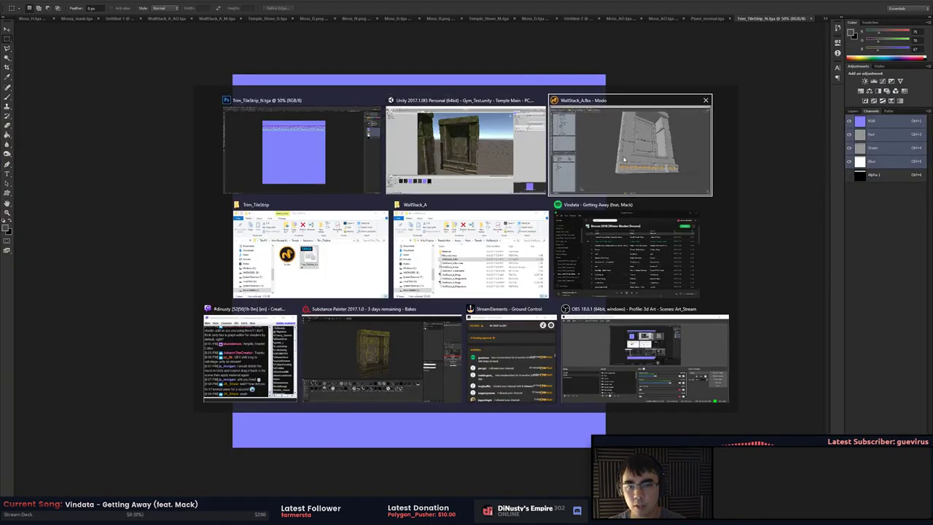
alt+drag(452, 232, 512, 204)
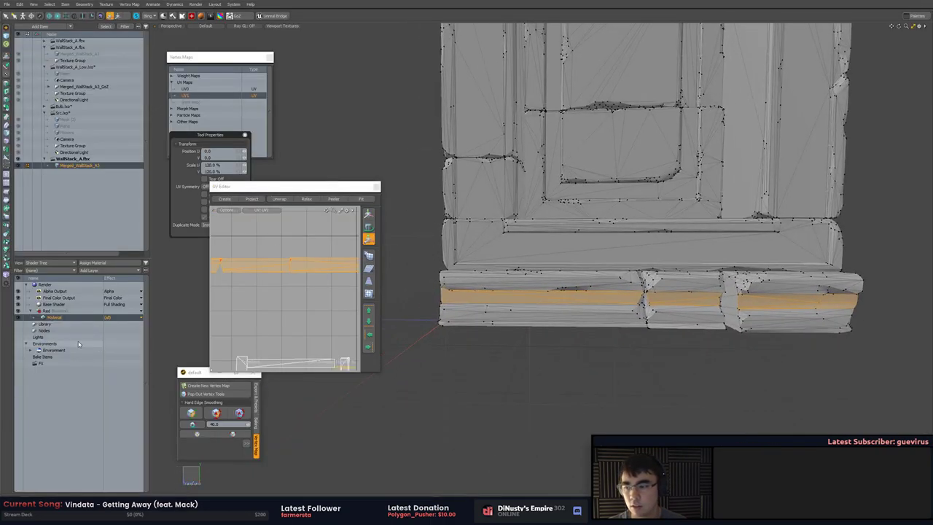
click(73, 311)
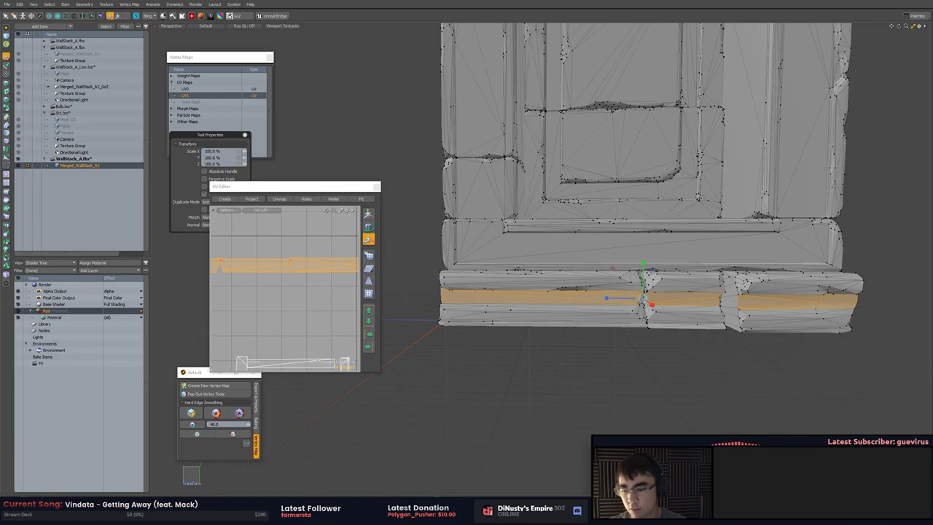
Load Trim_TileStrip_N.tga from the Trim_TileStrip folder into the shader tree as a Diffuse Color texture above the Red material
key(alt+Tab)
key(alt+Tab)
key(alt+Tab)
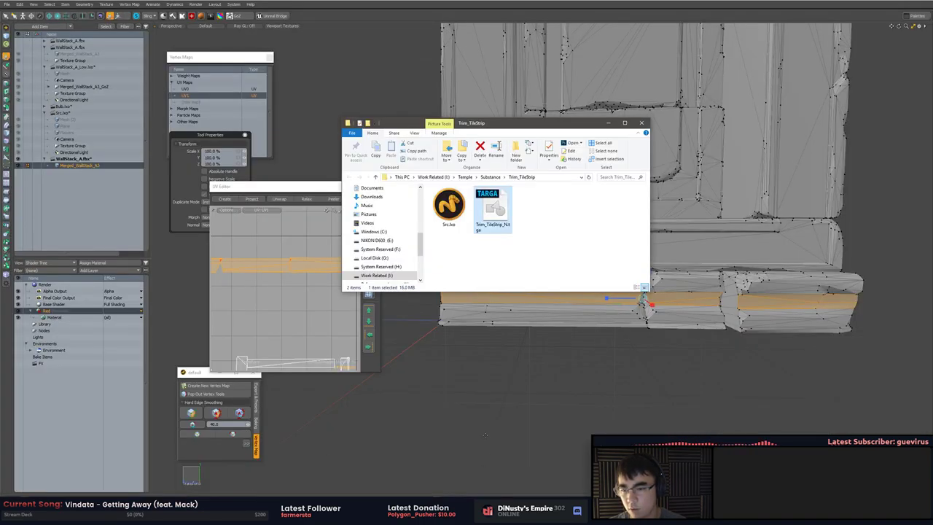
drag(492, 212, 58, 313)
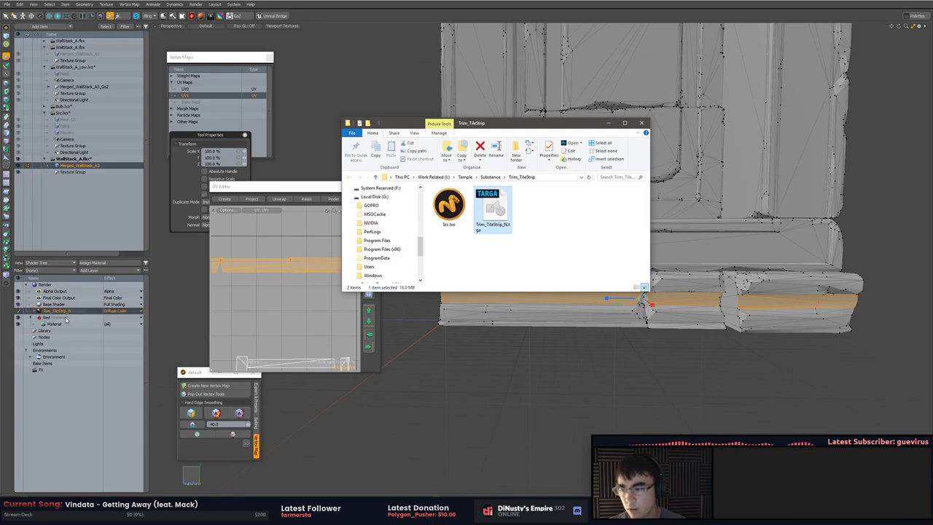
click(65, 320)
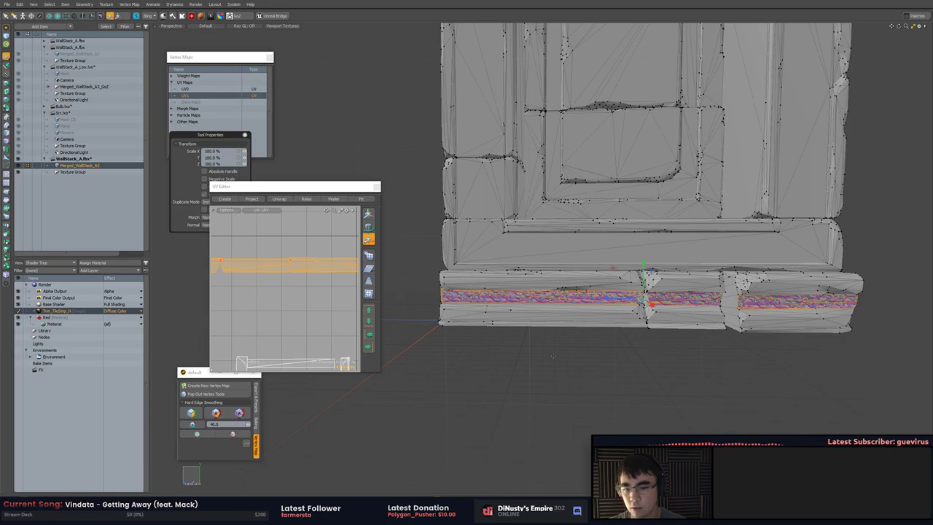
click(553, 355)
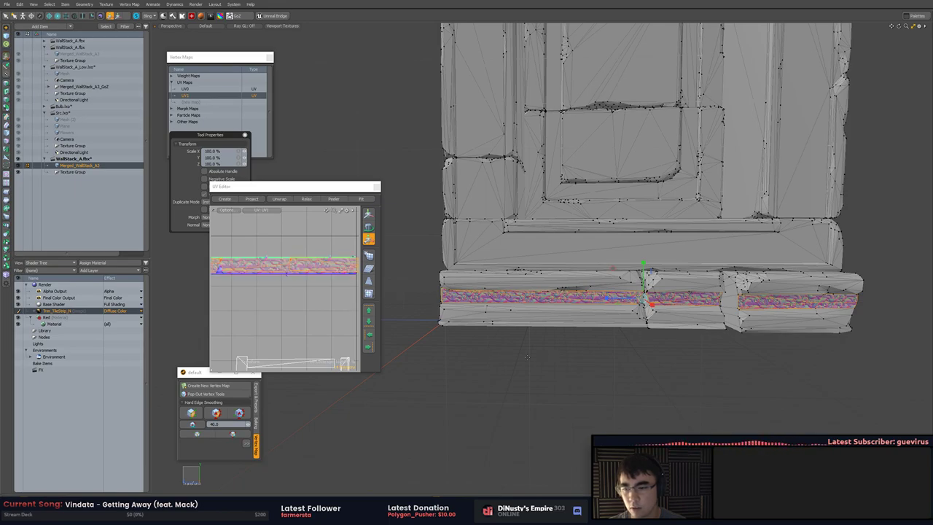
Switch to Unity to check the wall stack in the Gym_Test scene, and return to Modo
key(alt+Tab)
key(alt+Tab)
key(Tab)
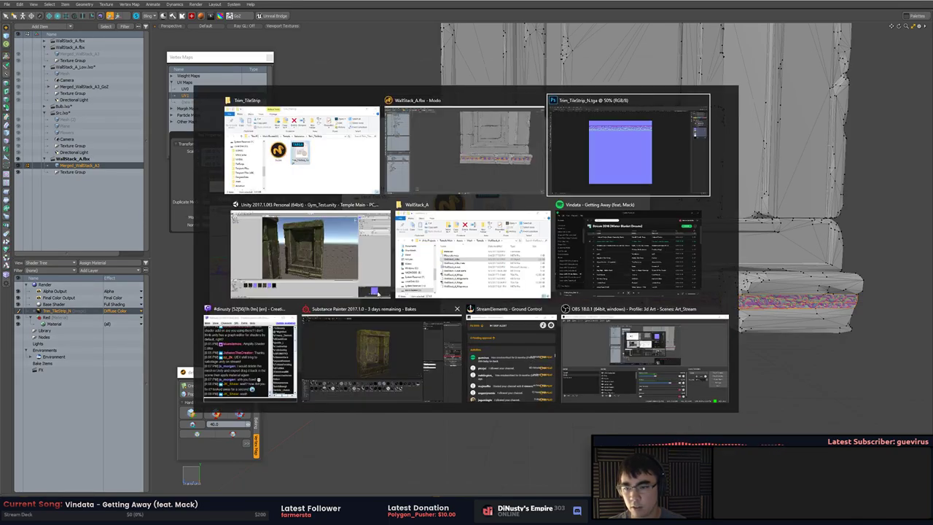
click(377, 293)
key(alt+Tab)
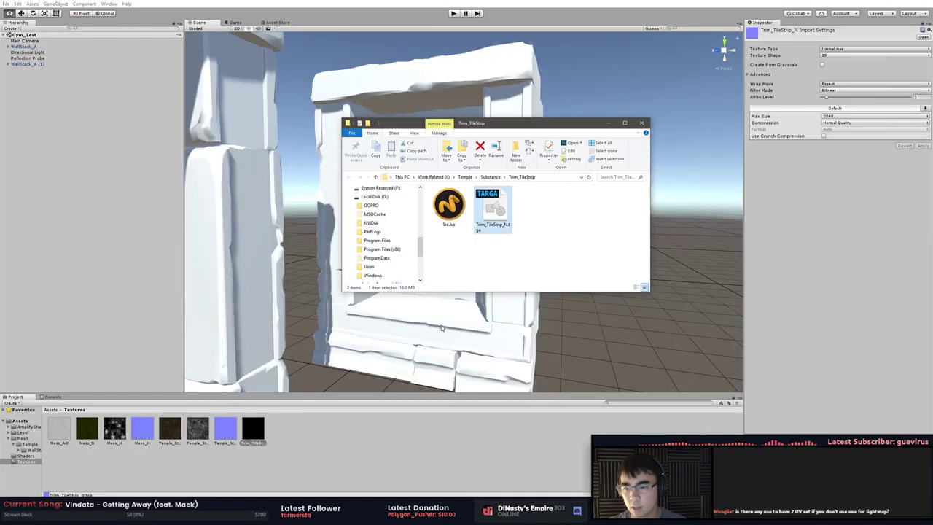
key(alt+Tab)
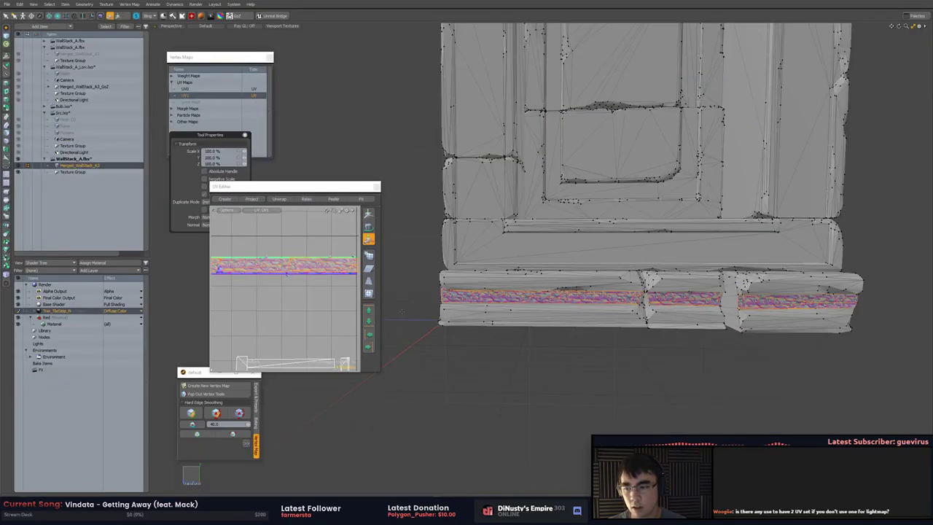
Undo loading the Trim_TileStrip_N texture into the shader tree, restoring the plain Red material on the base trim
alt+shift+drag(430, 309, 452, 310)
key(ctrl+z)
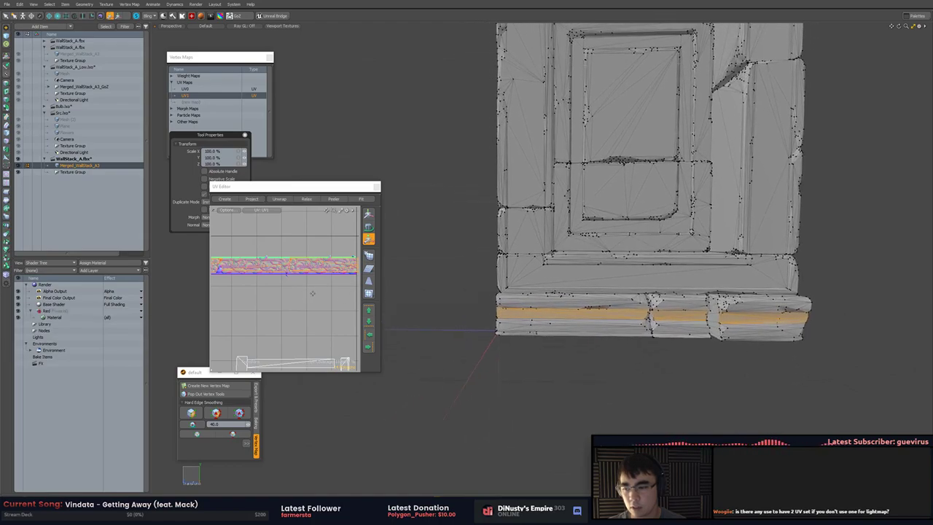
alt+shift+drag(274, 295, 306, 291)
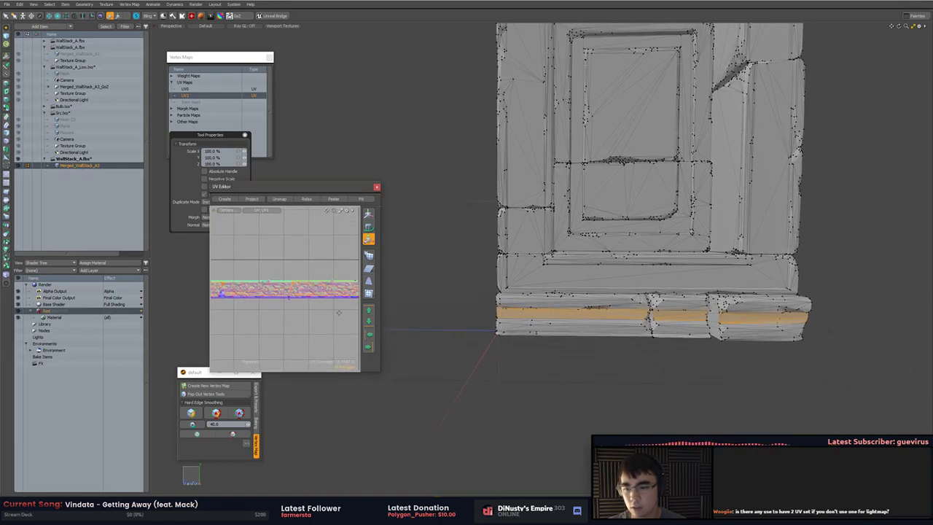
key(ctrl+z)
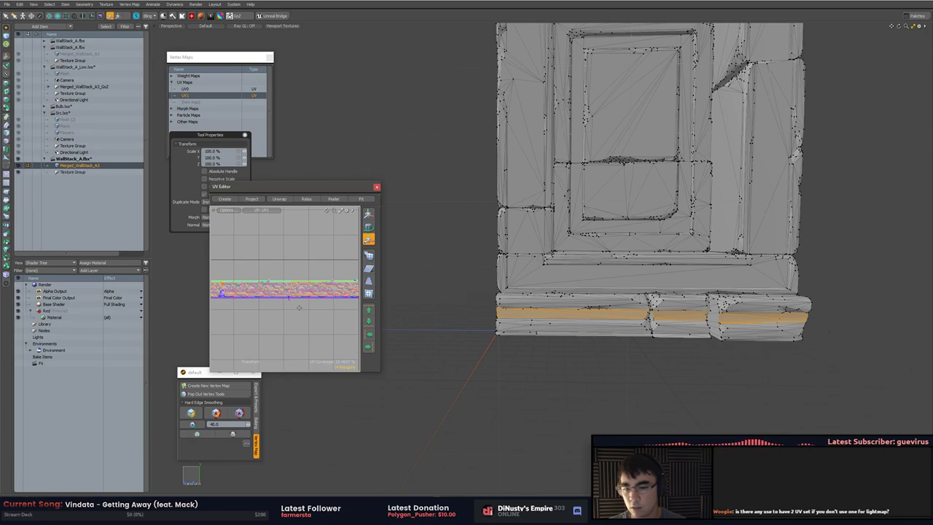
Compare the textured wall stack in Unity with the mesh in Modo, ending with the whole model in view in Modo
key(alt+Tab)
key(alt+Tab)
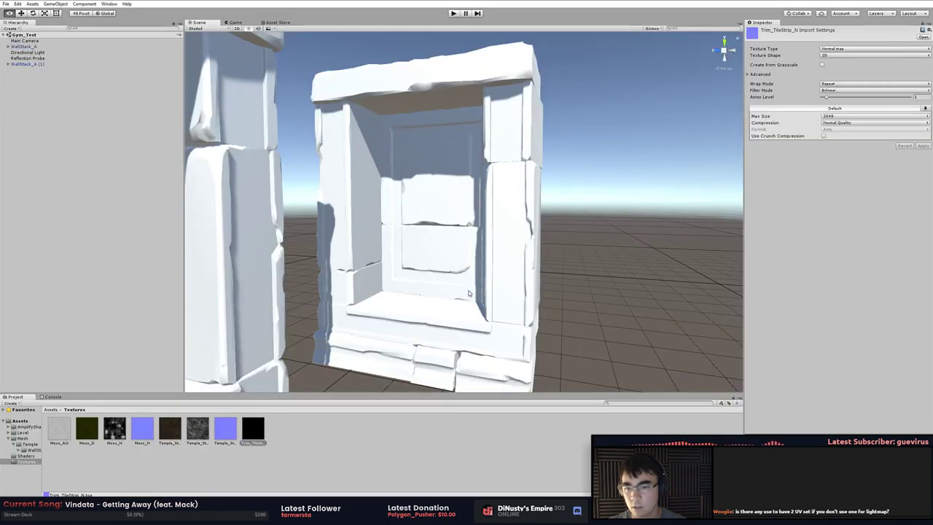
mouse_move(469, 293)
alt+mouse_down()
mouse_move(447, 285)
mouse_move(479, 274)
mouse_move(460, 291)
alt+mouse_up()
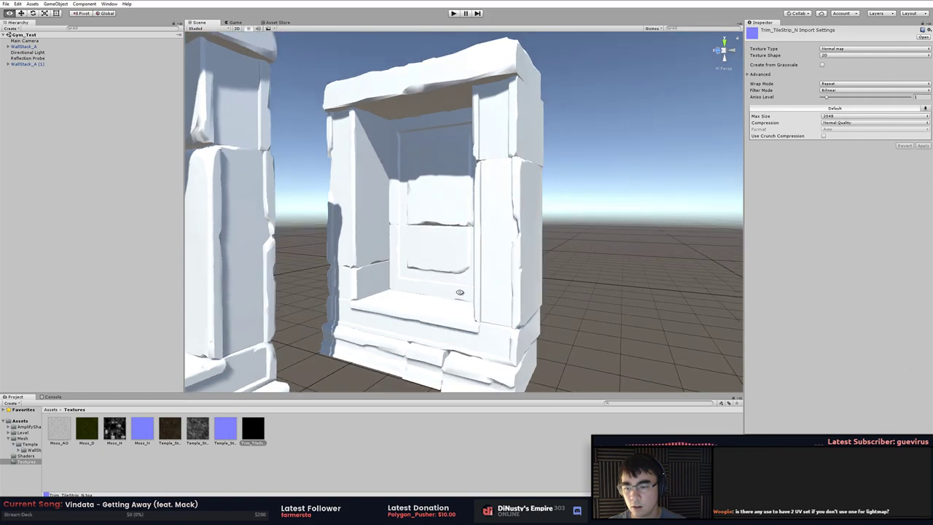
key(alt+Tab)
key(alt+Tab)
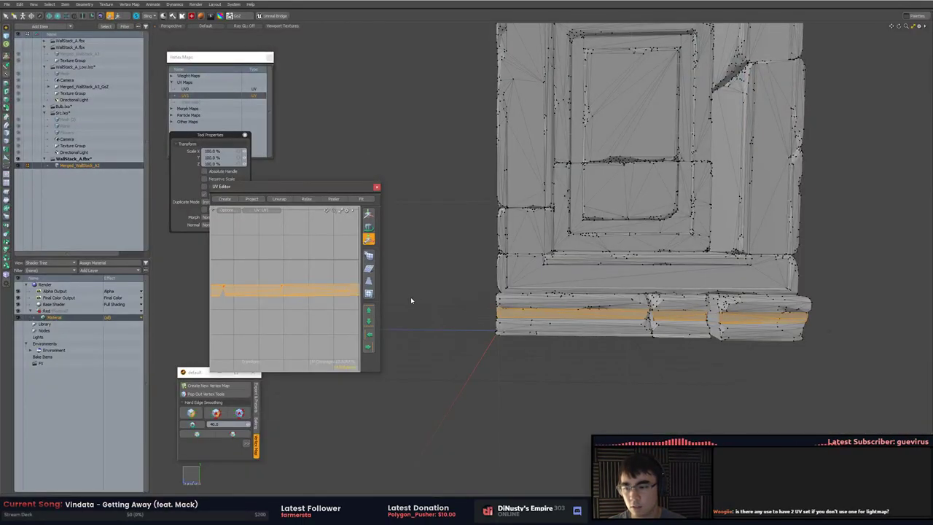
key(alt+Tab)
key(alt+Tab)
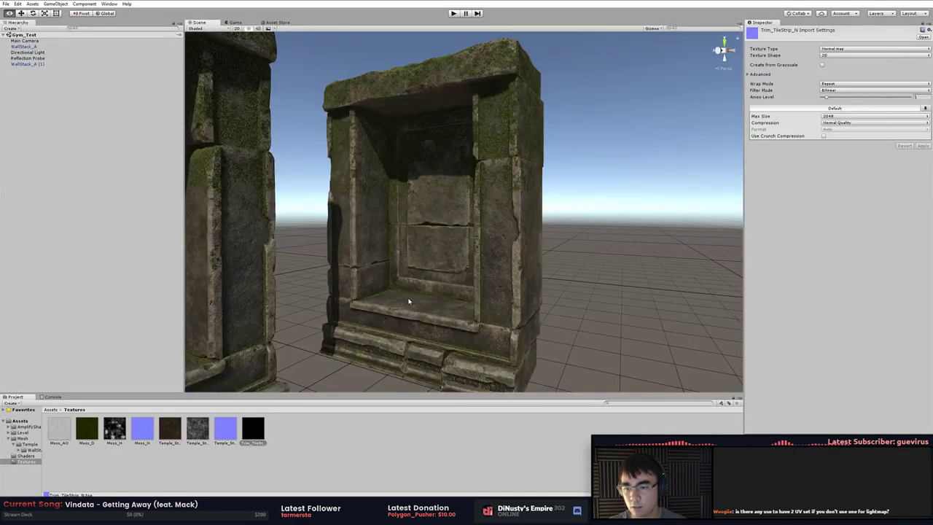
key(alt+Tab)
key(alt+Tab)
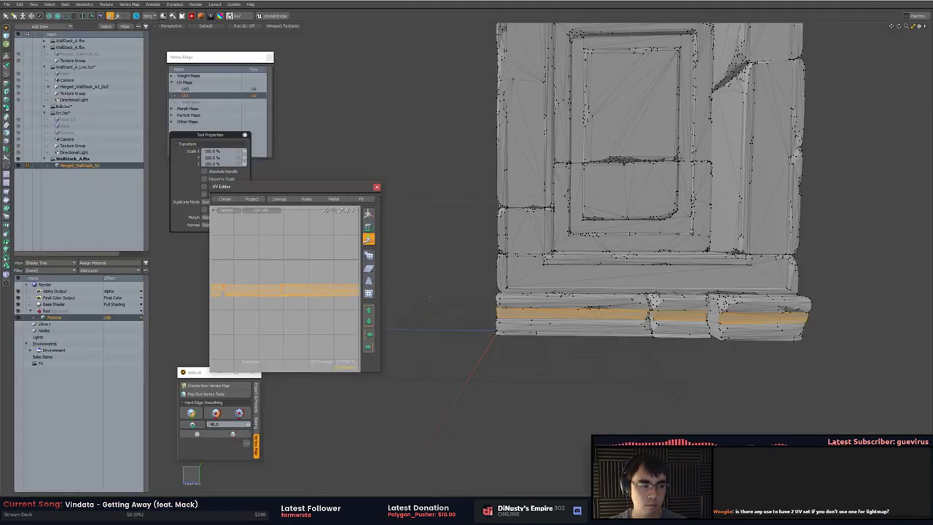
alt+drag(547, 287, 556, 268)
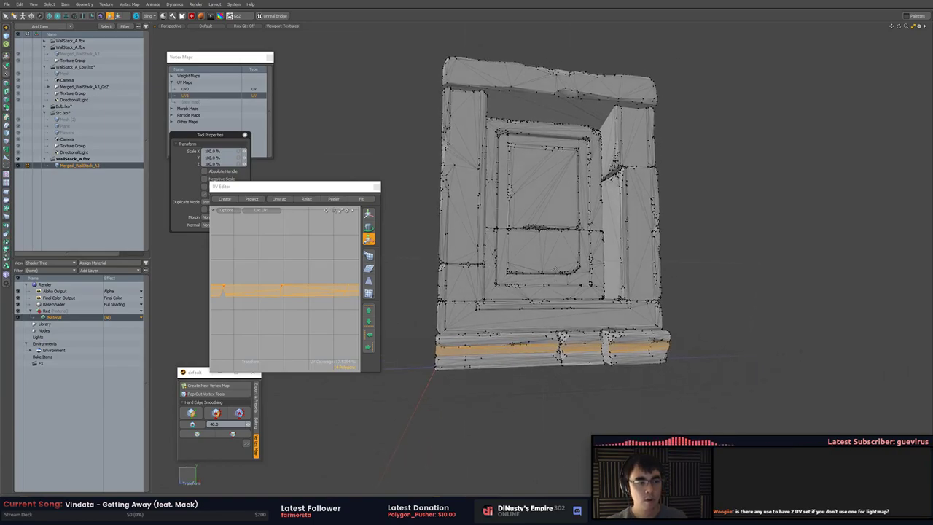
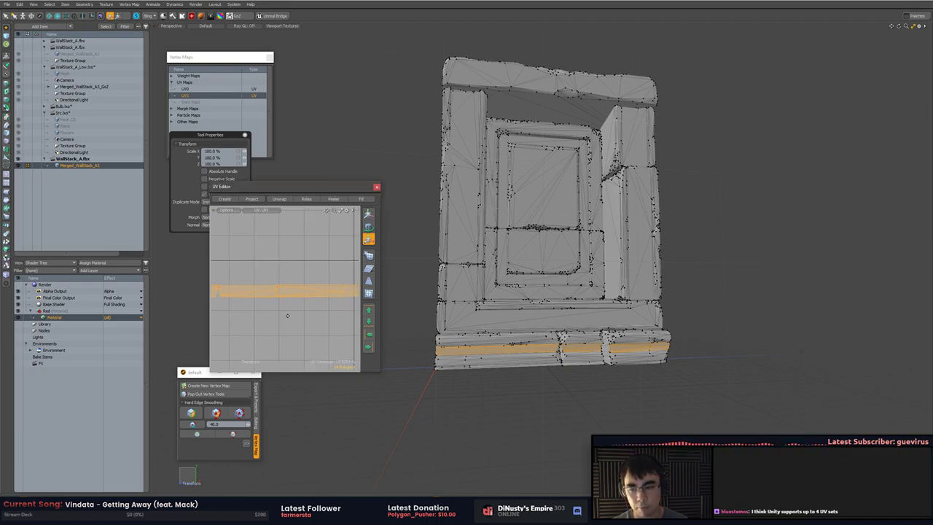
Select the top strip of the recessed panel's frame and scale and move its UV island in line with the trim strip row
ctrl+alt+drag(285, 314, 296, 233)
alt+shift+drag(550, 126, 529, 183)
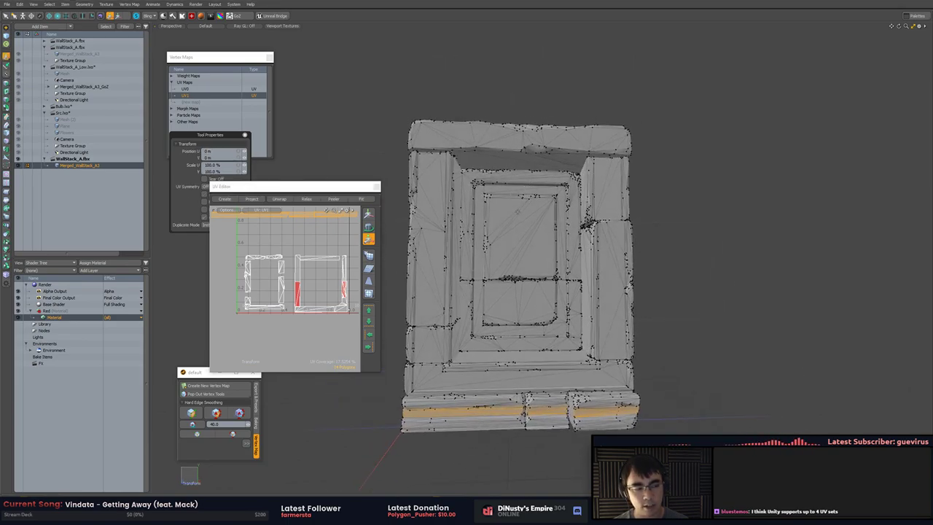
key(space)
click(528, 192)
click(504, 188)
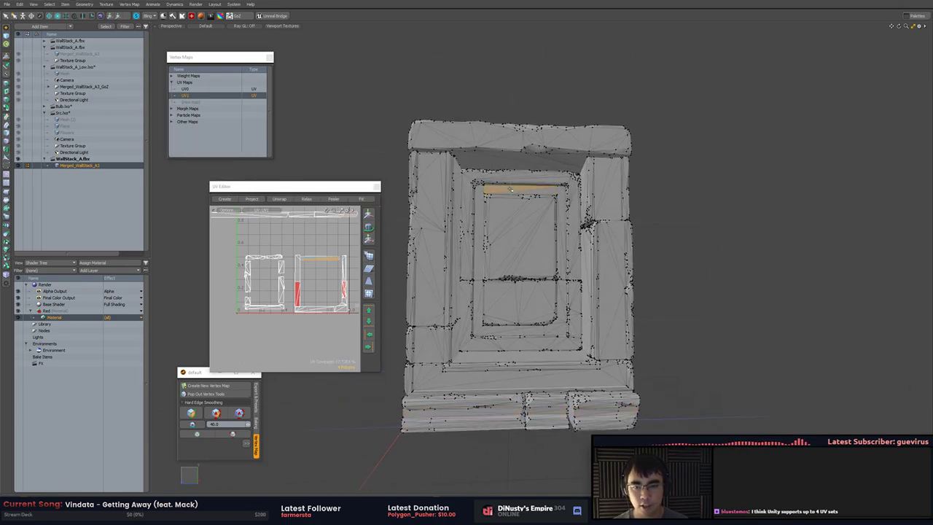
alt+drag(310, 257, 339, 270)
scroll(288, 264, up, 1)
double_click(298, 267)
key(w)
key(y)
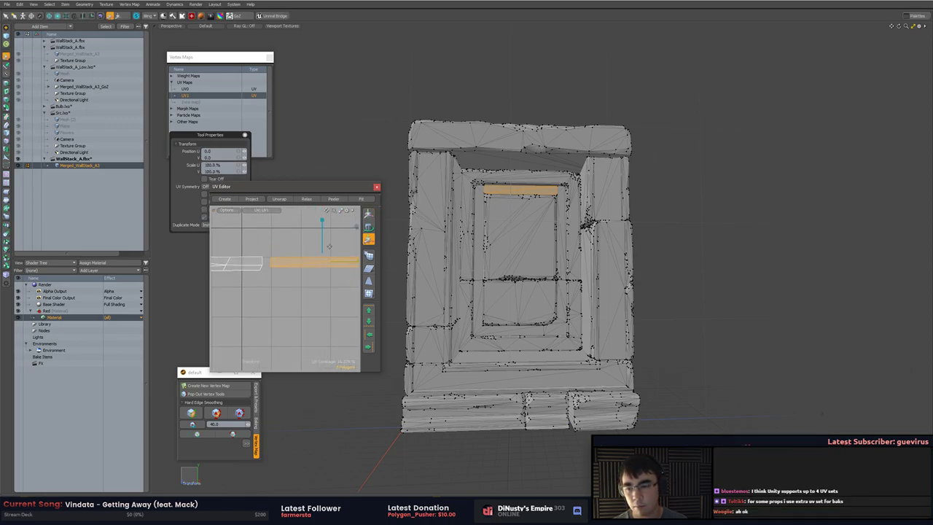
drag(356, 230, 318, 263)
key(w)
key(q)
Try to rotate the panel frame's upper left strip UVs to horizontal and move them just below the trim strip row
drag(483, 193, 480, 246)
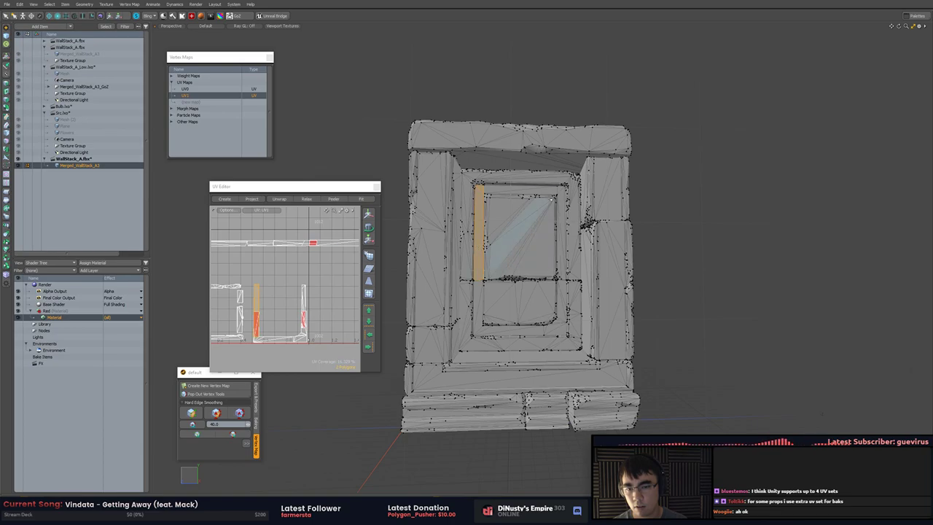
shift+drag(543, 188, 561, 197)
click(296, 293)
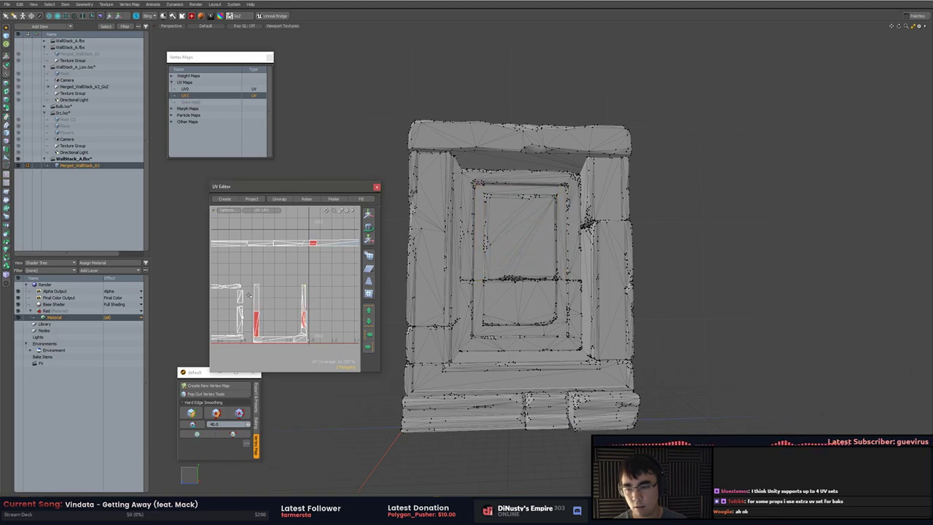
click(256, 288)
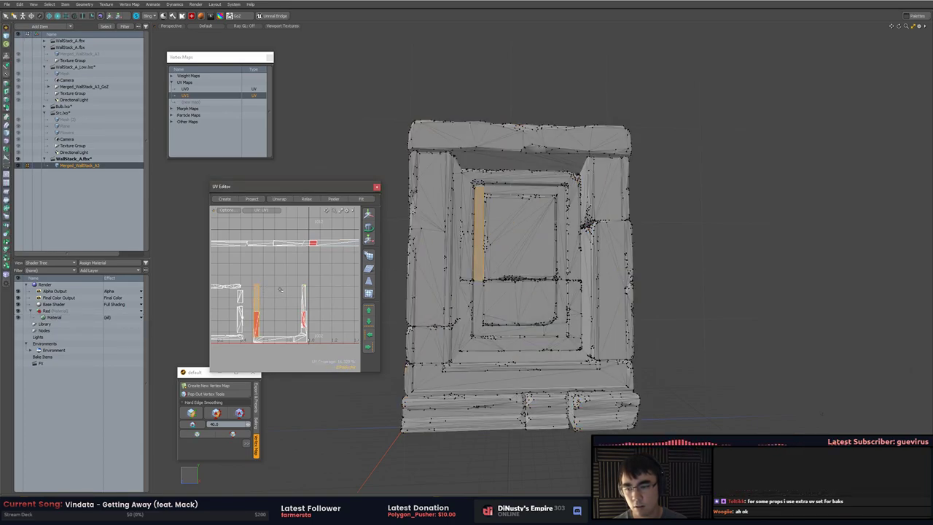
key(e)
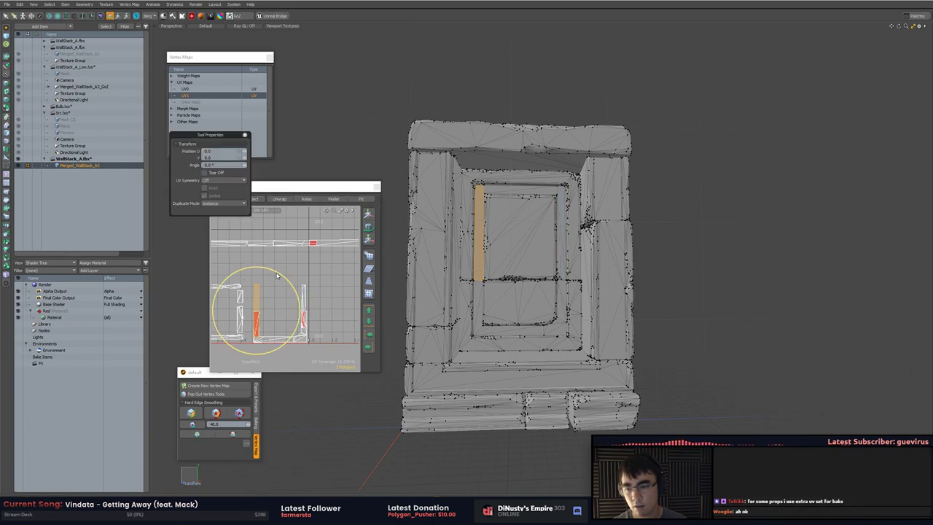
drag(277, 273, 296, 328)
key(w)
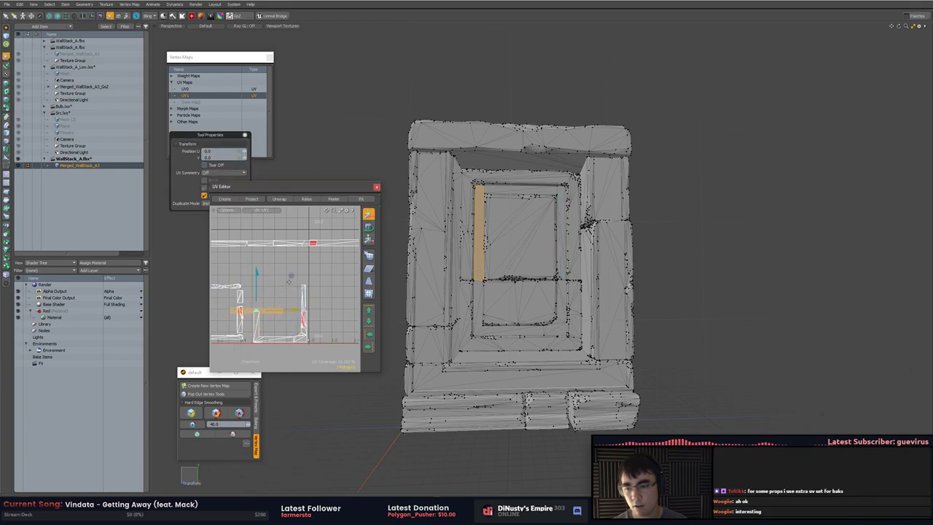
drag(291, 276, 359, 235)
key(space)
Try to rotate the panel frame's U-shaped lower UV island a quarter turn and place it against the horizontal frame strip
double_click(256, 319)
key(e)
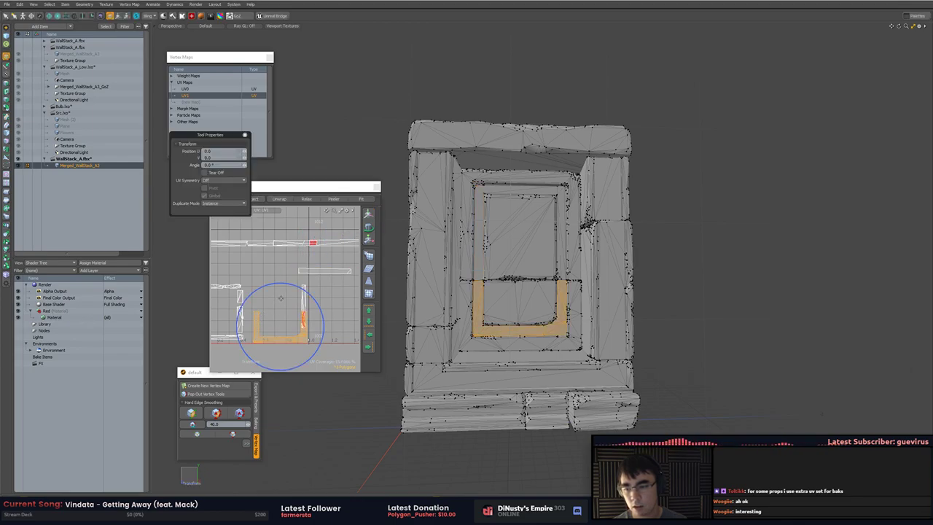
drag(291, 281, 319, 329)
key(w)
drag(316, 293, 318, 260)
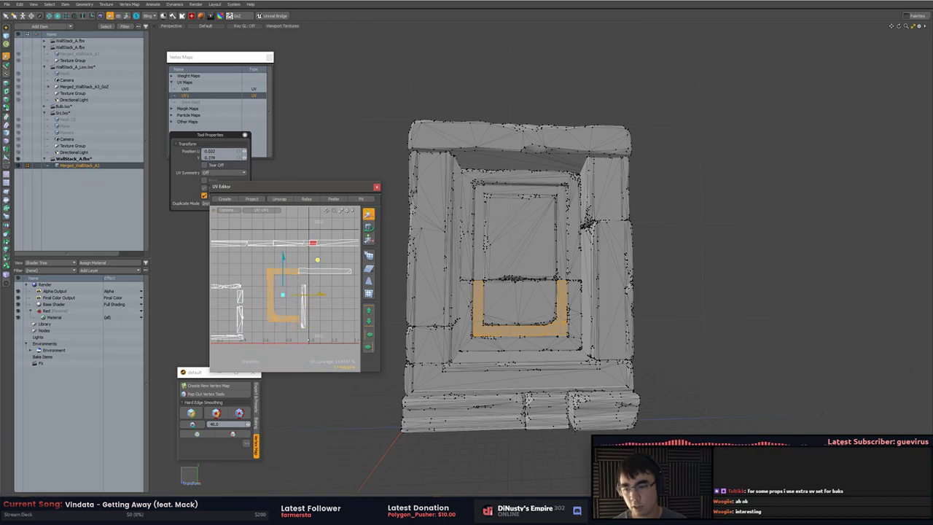
scroll(285, 291, up, 8)
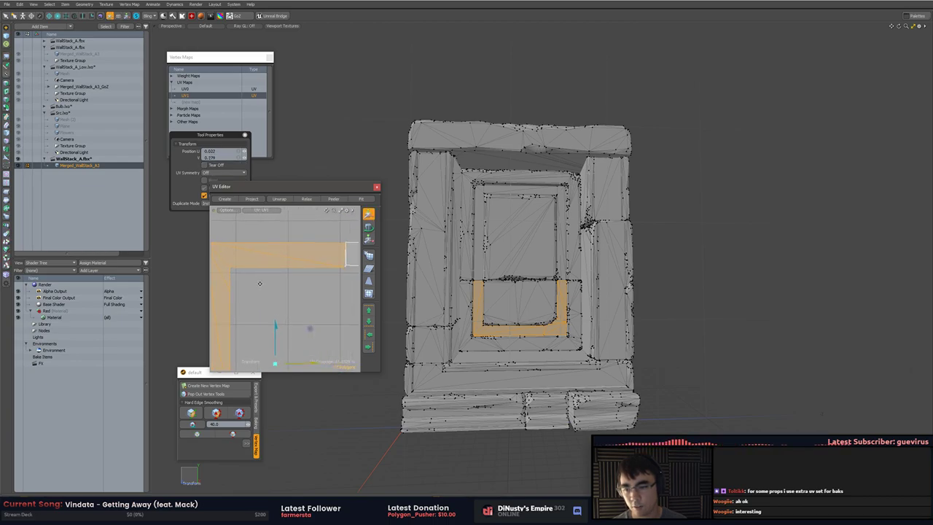
Undo the rotations and moves of the panel frame's left strip and U-shaped UV islands
key(ctrl+z)
alt+drag(285, 313, 296, 271)
scroll(312, 259, down, 4)
key(ctrl+z)
key(ctrl+z)
scroll(298, 274, down, 6)
key(ctrl+z)
key(ctrl+z)
key(ctrl+z)
key(ctrl+z)
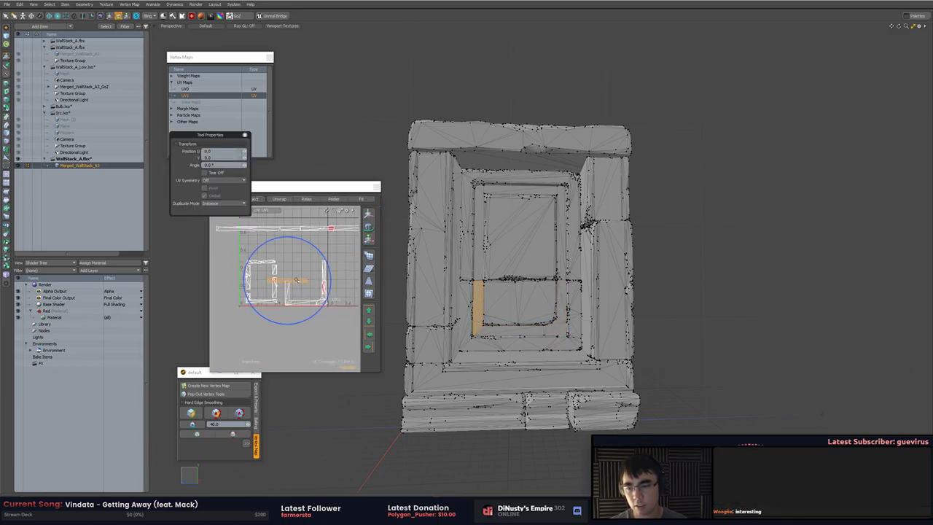
key(ctrl+z)
Select the front face UV islands of both side pillars and rotate them to horizontal
scroll(267, 290, up, 4)
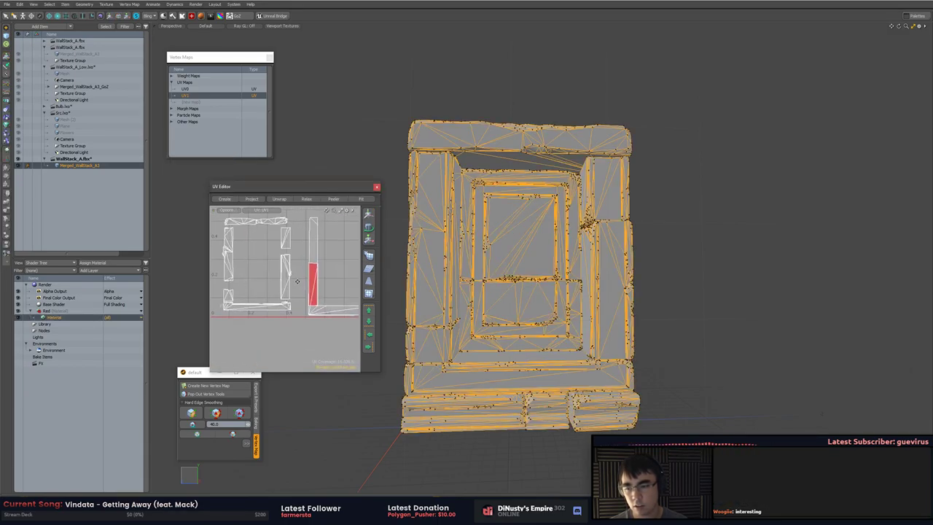
click(284, 283)
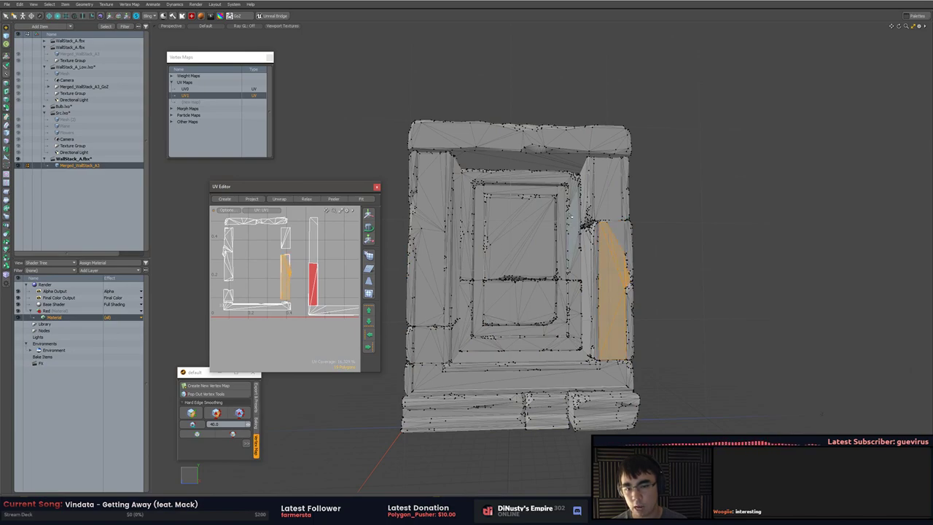
double_click(286, 241)
shift+double_click(285, 271)
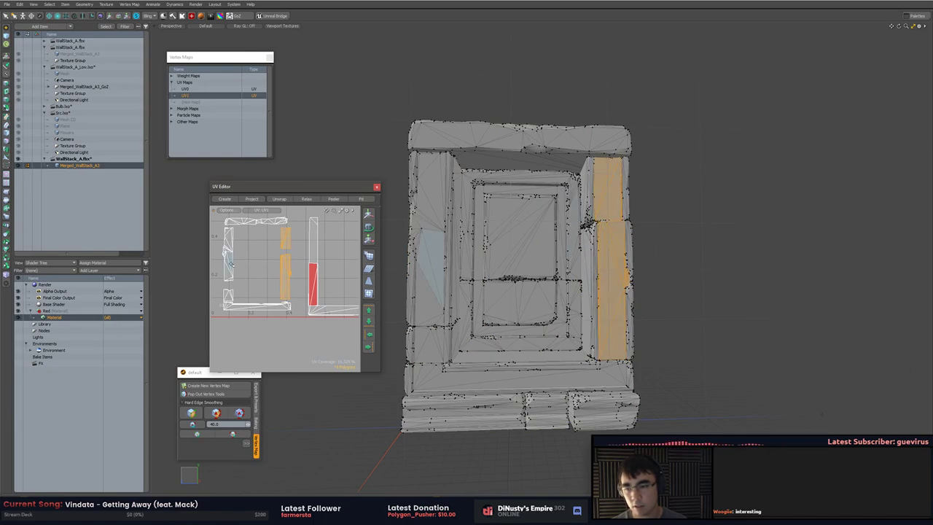
alt+drag(260, 259, 269, 304)
shift+double_click(239, 275)
shift+double_click(242, 310)
scroll(248, 291, down, 4)
key(e)
ctrl+drag(284, 256, 311, 303)
Move the rotated pillar UV islands out of the UV tile into the empty negative U area
key(w)
drag(312, 262, 289, 258)
scroll(323, 245, up, 2)
key(Escape)
key(Escape)
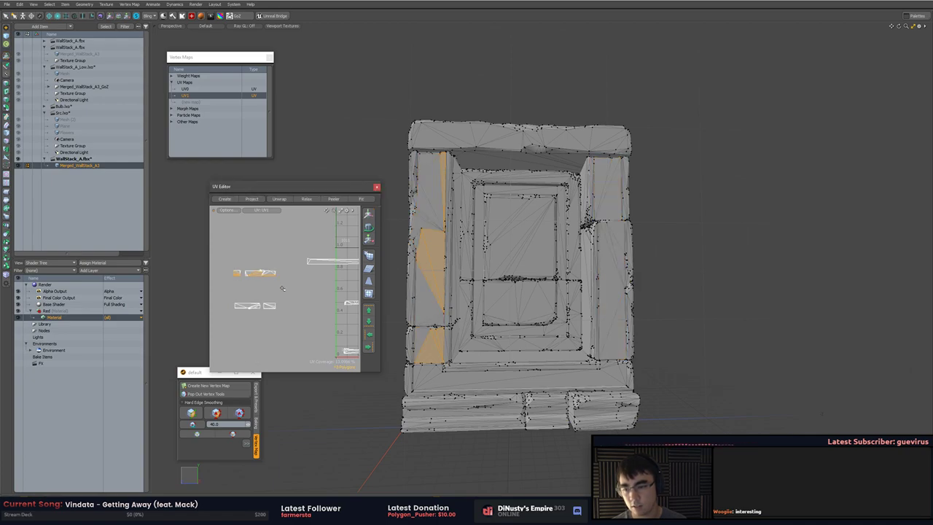
Select the right pillar's two UV islands and move them end to end in one row with the left pillar's islands
click(256, 306)
shift+click(269, 306)
key(bracketright)
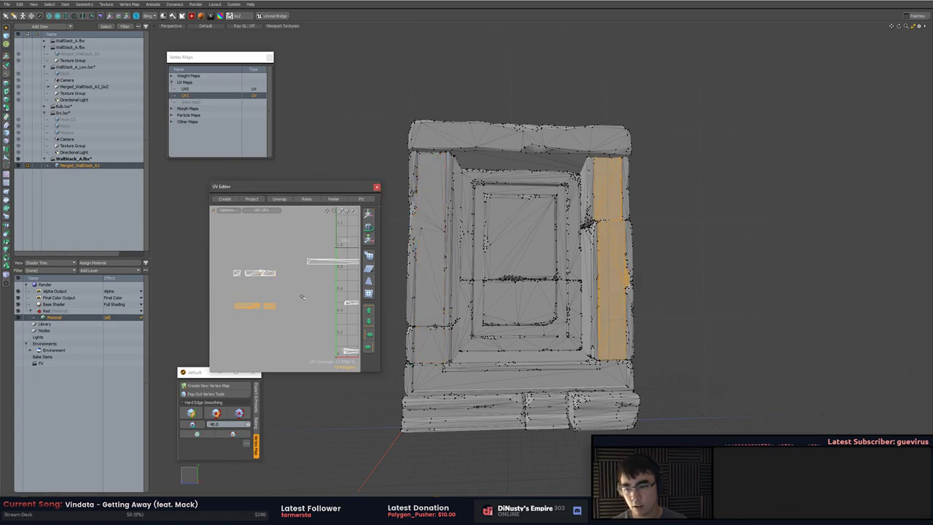
key(w)
mouse_move(300, 259)
mouse_down()
mouse_move(245, 237)
mouse_move(309, 243)
mouse_up()
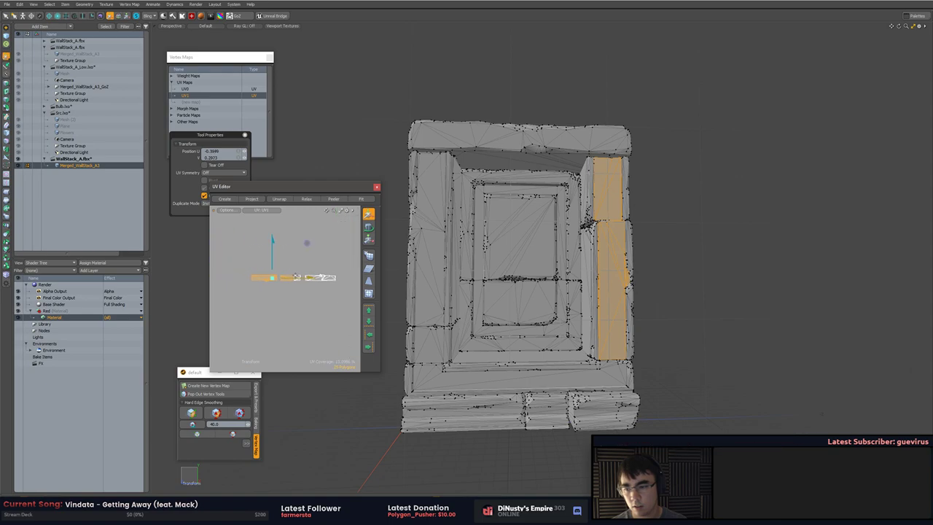
scroll(311, 243, down, 1)
key(space)
Select the whole row of pillar UV islands, move it against the end of the trim strip row, and clear the selection
right_drag(303, 264, 328, 290)
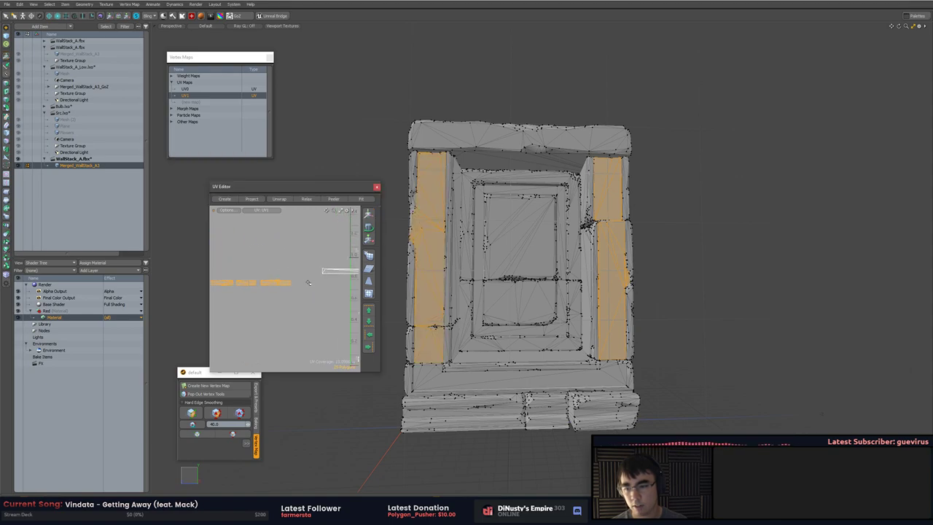
key(w)
key(w)
drag(283, 247, 229, 245)
scroll(228, 245, up, 3)
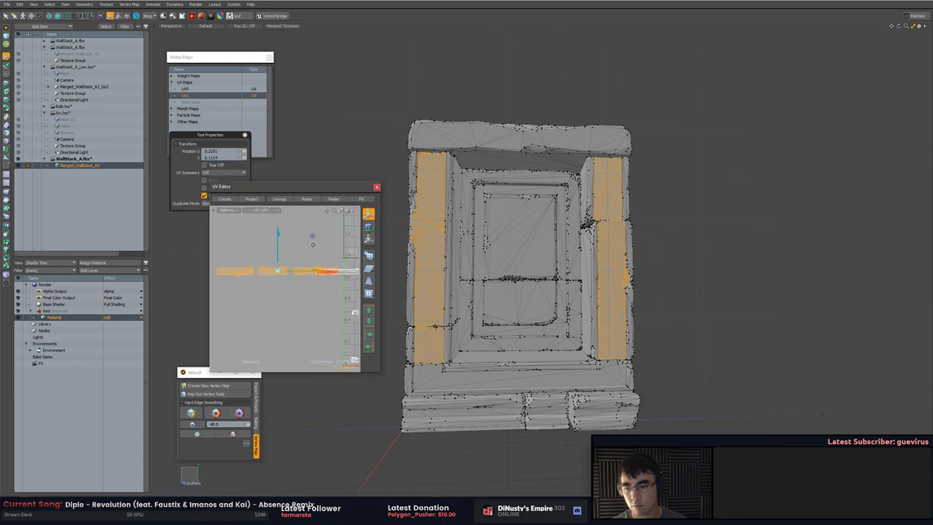
key(space)
click(315, 299)
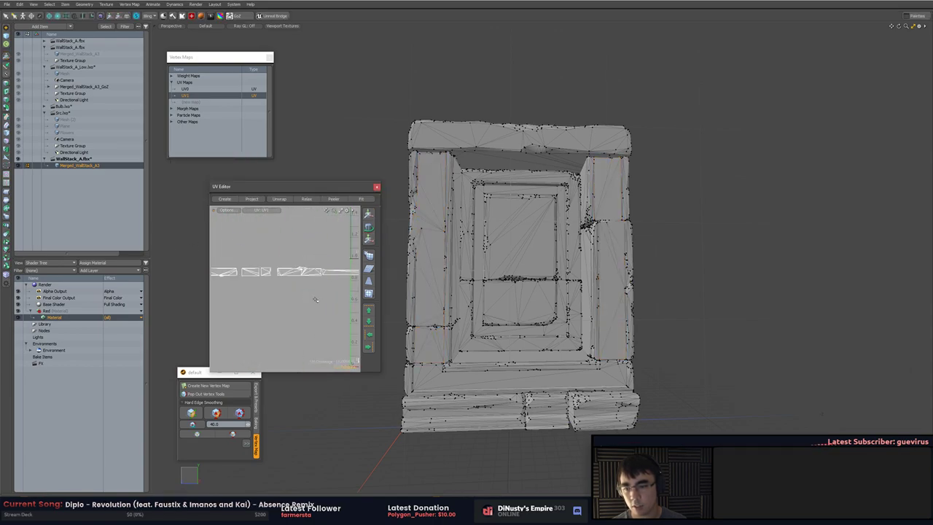
Switch to Unity and look at the wall stack's side pillars and recessed panel
key(alt+Tab)
key(alt+Tab)
alt+click(602, 154)
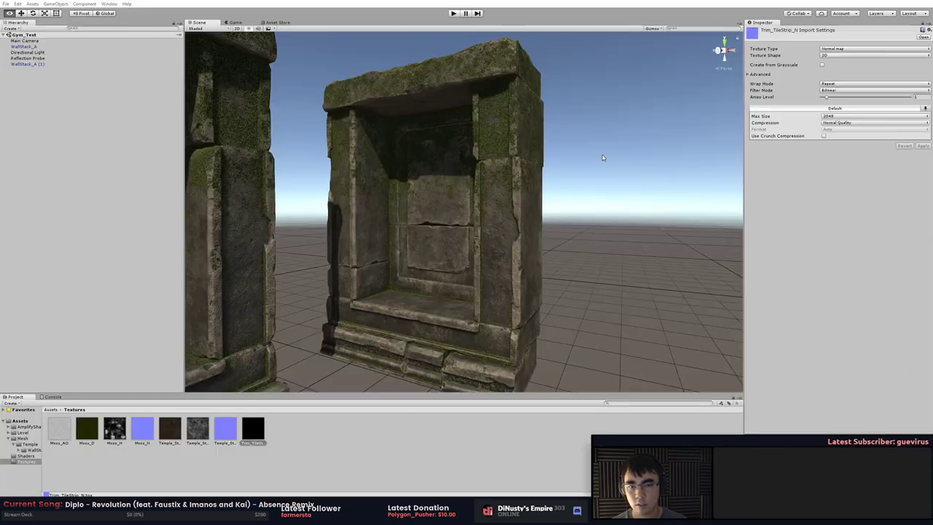
Inspect the carved floral trim on both wall stacks' pillars, up close and from several angles
alt+drag(584, 243, 584, 265)
alt+right_drag(583, 265, 733, 268)
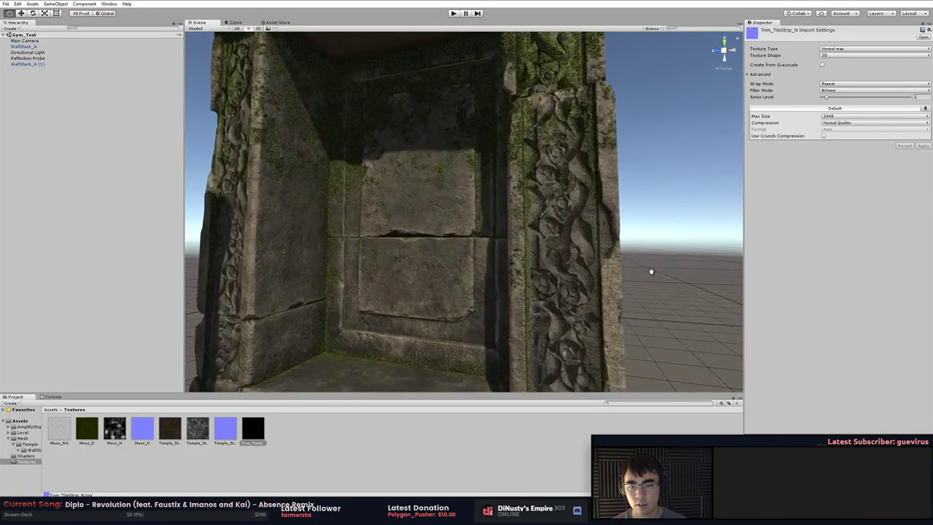
alt+right_drag(652, 271, 538, 255)
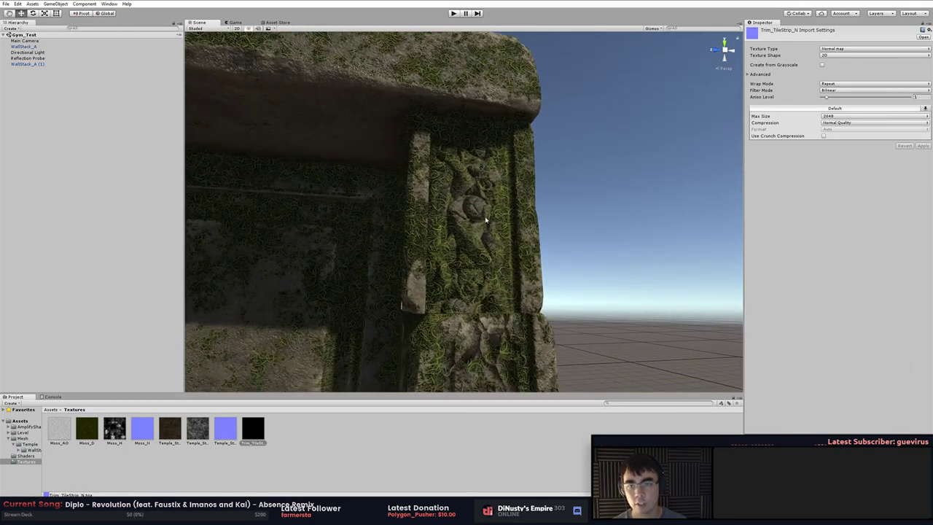
right_drag(486, 220, 397, 227)
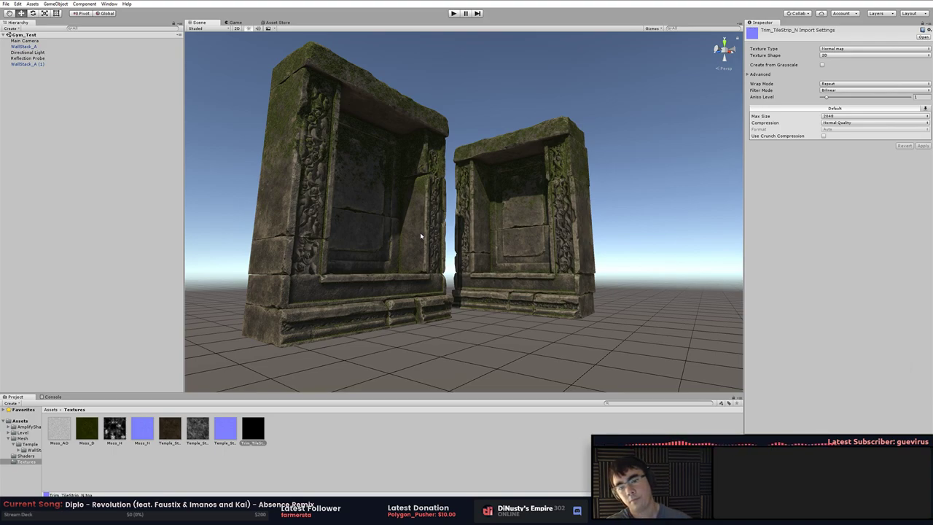
alt+drag(533, 308, 558, 287)
alt+right_drag(559, 287, 725, 292)
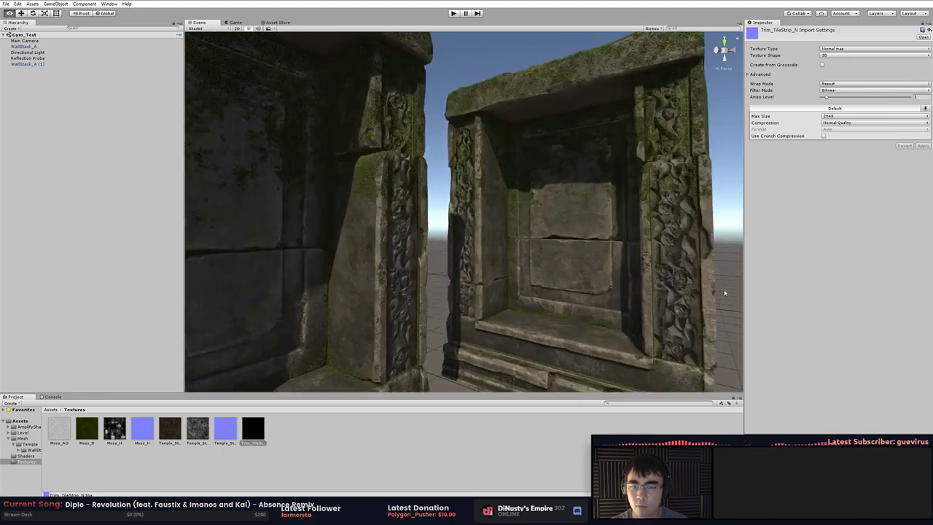
alt+drag(725, 291, 527, 228)
right_drag(527, 227, 562, 257)
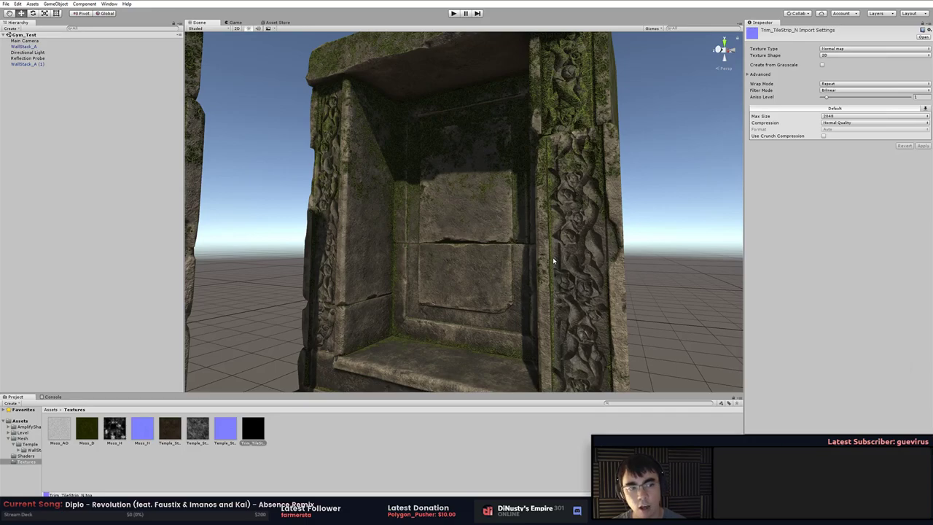
right_drag(566, 317, 403, 304)
right_drag(495, 237, 400, 350)
Open the Moss_AO texture in Photoshop, save it, and return to Unity
double_click(59, 429)
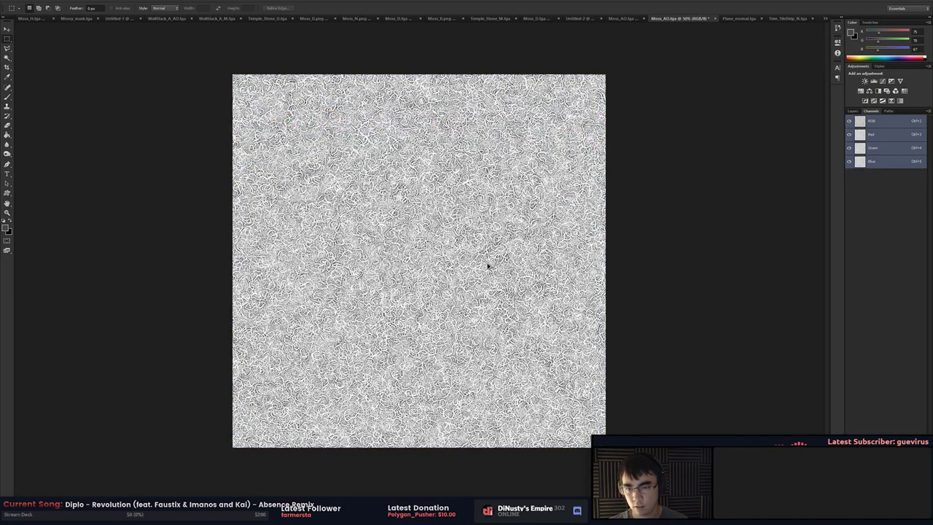
key(ctrl+s)
key(alt+Tab)
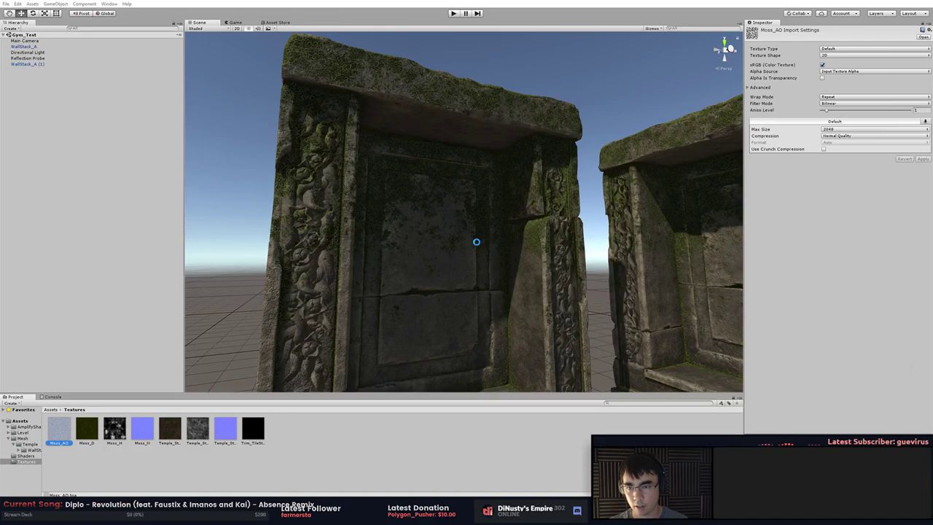
Examine the moss on the wall stack's recessed panel up close and across the whole model
key(q)
scroll(439, 177, up, 10)
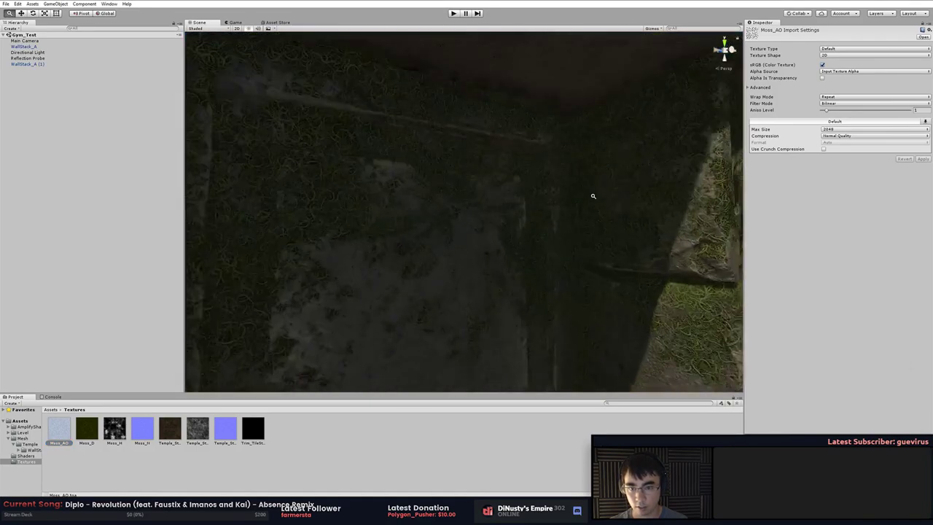
middle_drag(525, 190, 552, 208)
scroll(552, 208, down, 10)
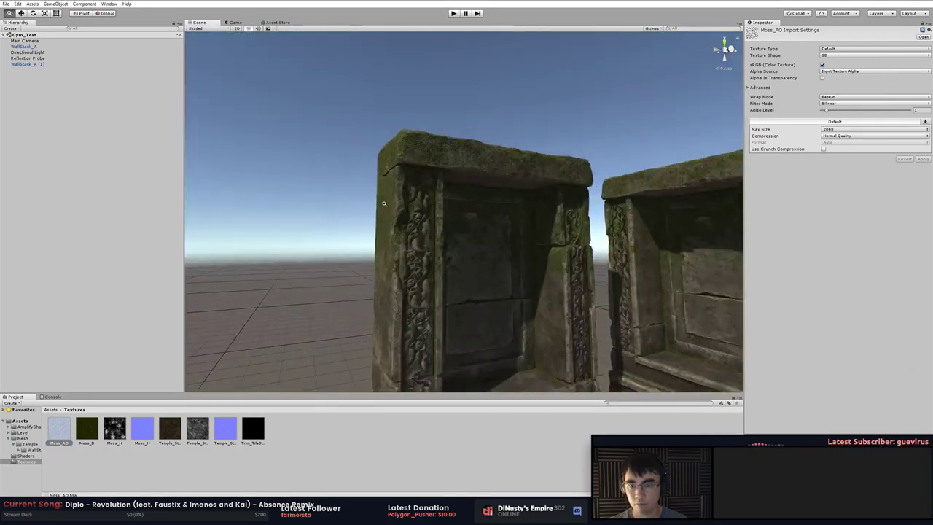
alt+drag(552, 209, 483, 200)
right_drag(482, 199, 455, 195)
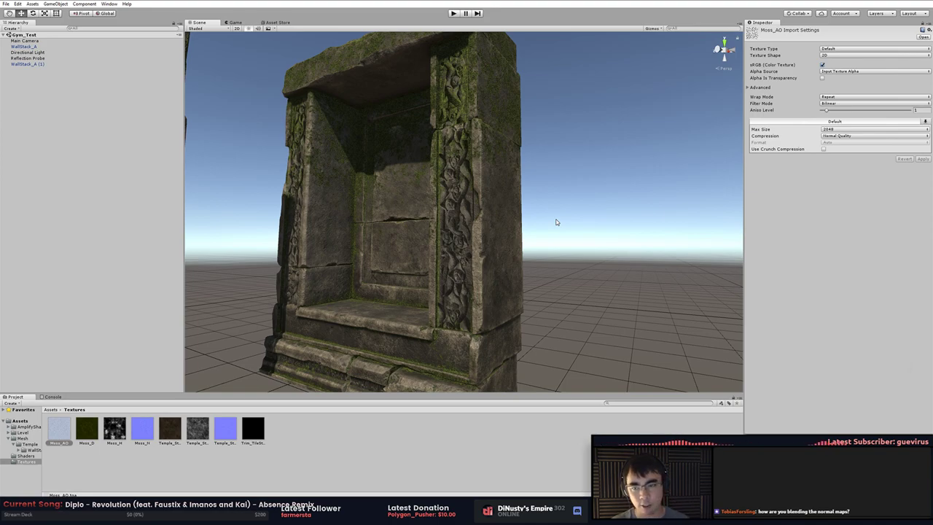
Select WallStack_A and open its 2 Way Blend shader in the shader editor, saving the pending shader changes, with the graph window over the scene
key(alt+Tab)
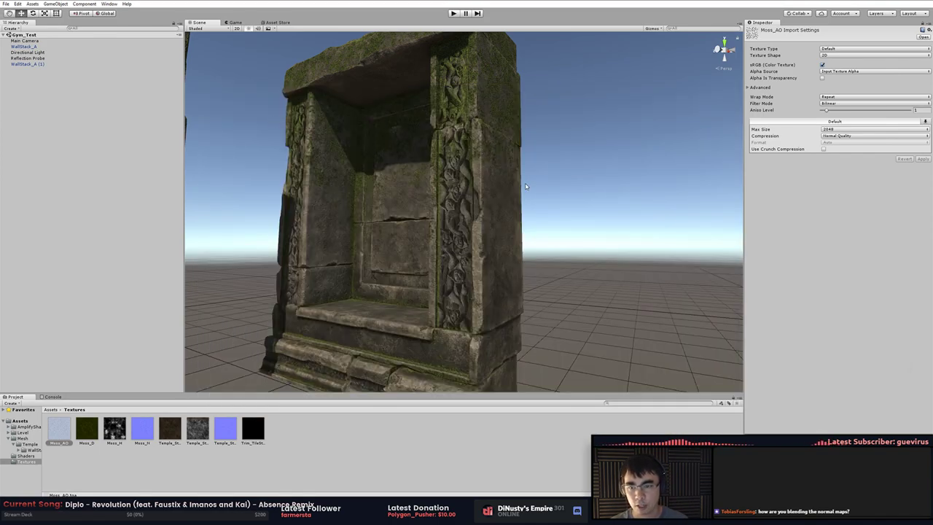
click(525, 186)
click(427, 271)
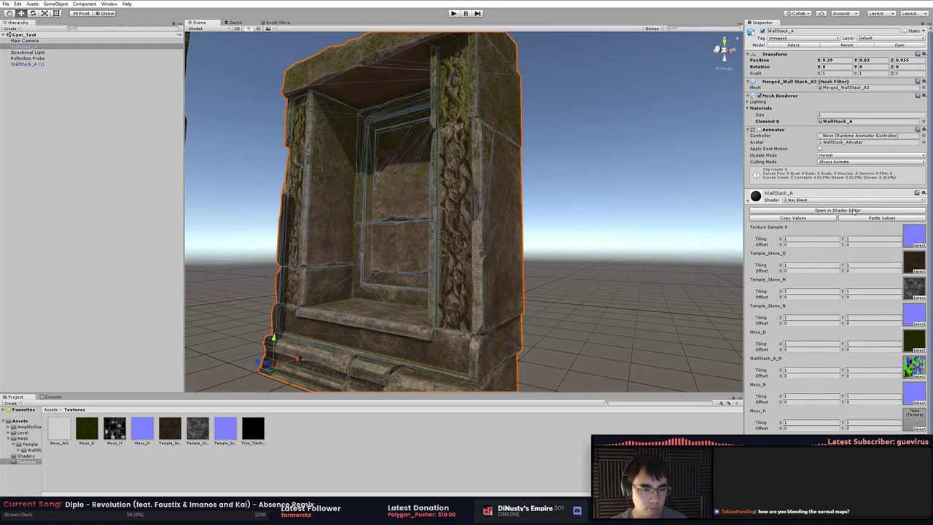
click(854, 210)
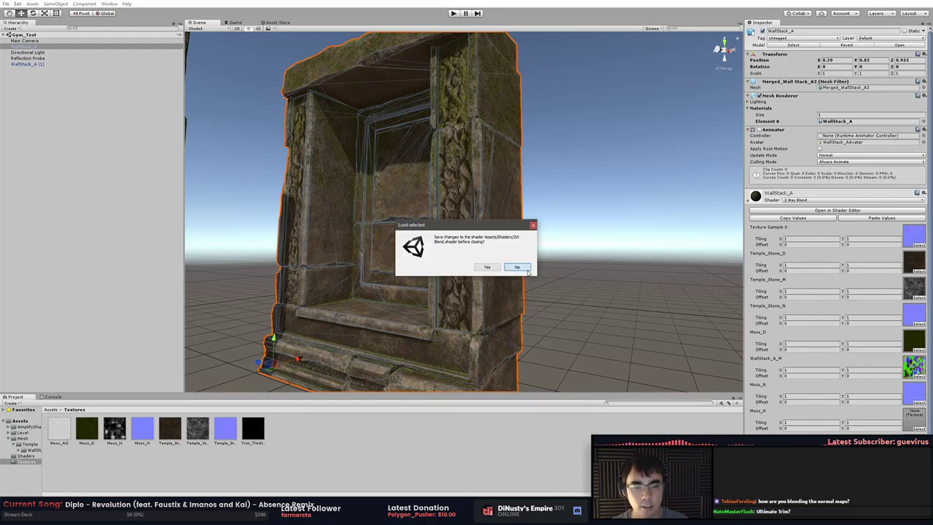
click(485, 267)
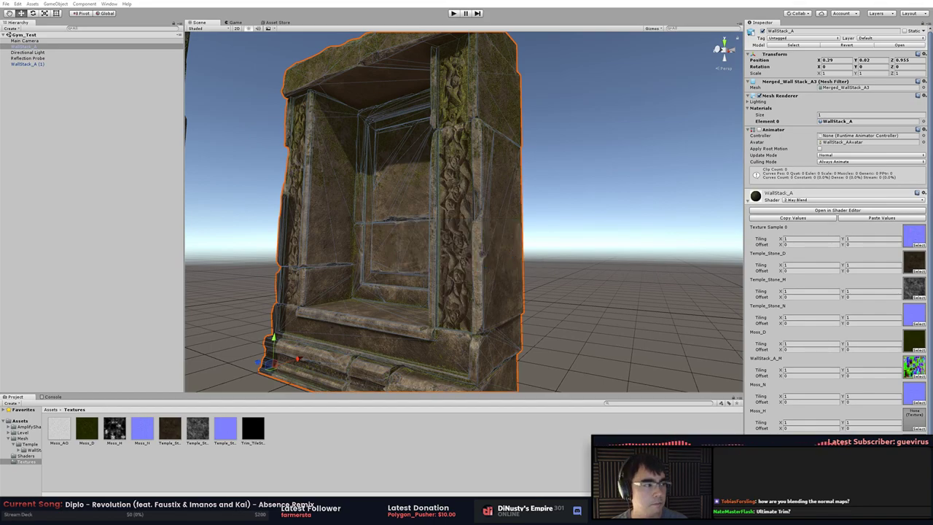
drag(932, 91, 510, 114)
Examine the two chained Blend Normals nodes and the Lerp node that feeds them in the 2 Way Blend graph
middle_drag(549, 209, 423, 194)
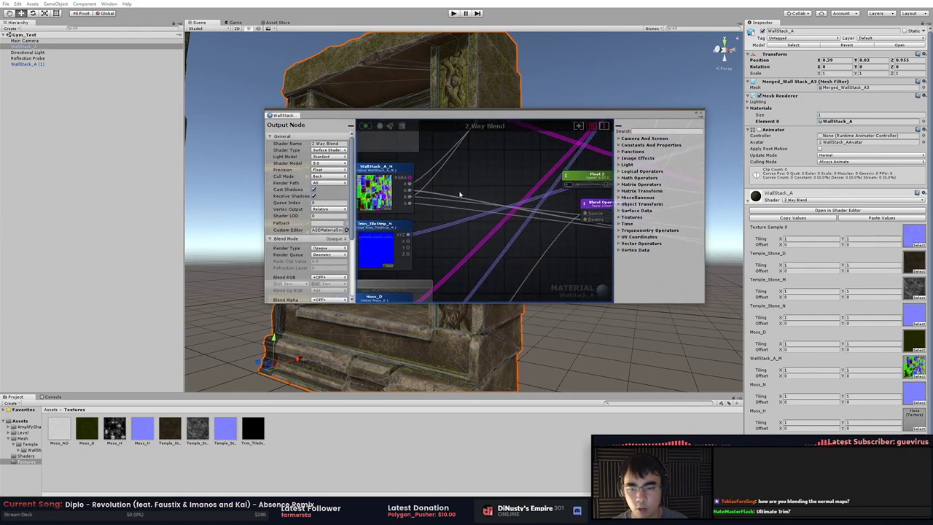
scroll(477, 192, down, 2)
middle_drag(562, 189, 474, 290)
scroll(473, 191, up, 3)
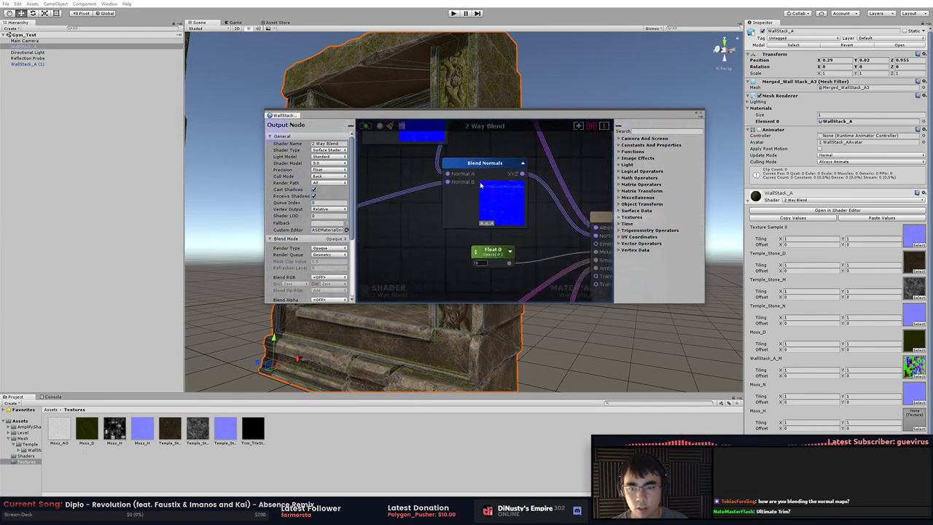
middle_drag(476, 161, 561, 220)
scroll(522, 218, down, 2)
click(416, 182)
click(435, 212)
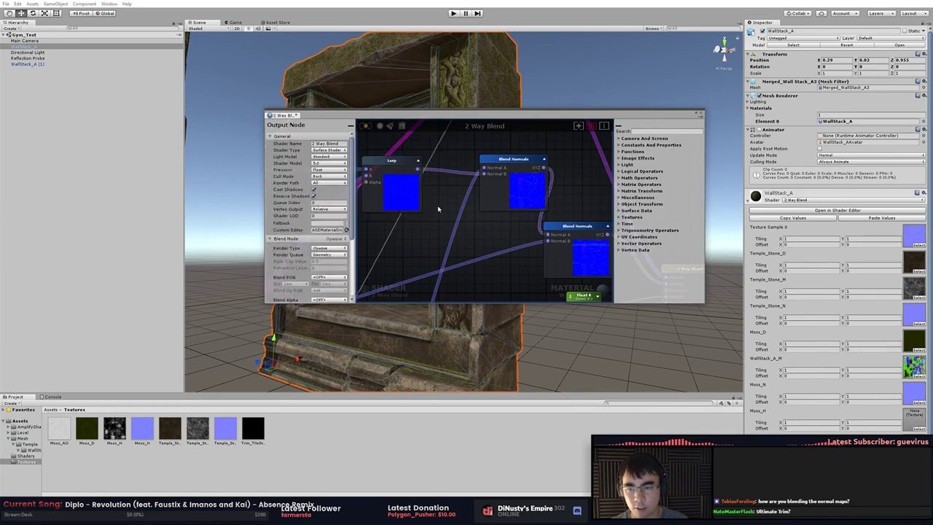
Trace the normal Lerp's inputs back to the Material 1 texture samples, WallStack_A_M and Trim_TileStrip_N
middle_drag(420, 196, 478, 206)
scroll(478, 206, up, 3)
click(478, 203)
scroll(477, 203, down, 3)
middle_drag(425, 226, 608, 225)
middle_drag(493, 224, 557, 225)
middle_drag(484, 215, 492, 235)
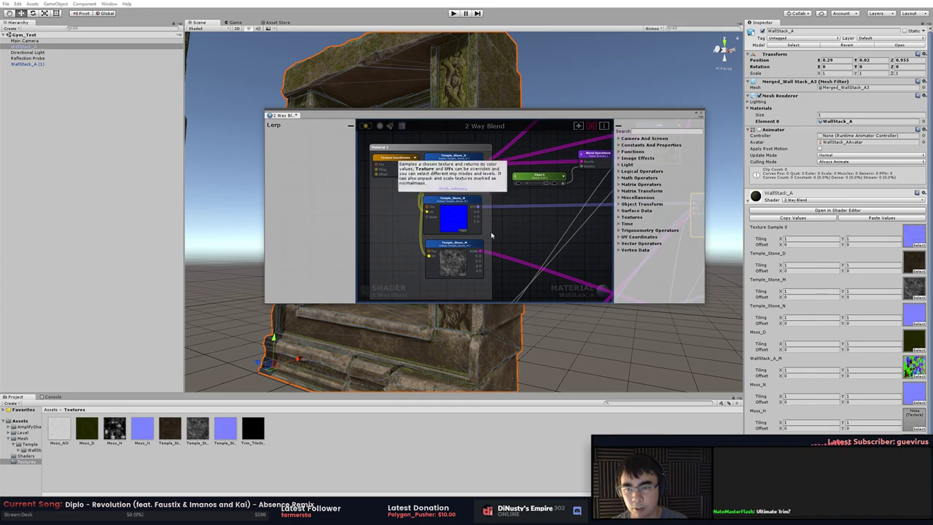
middle_drag(572, 293, 516, 185)
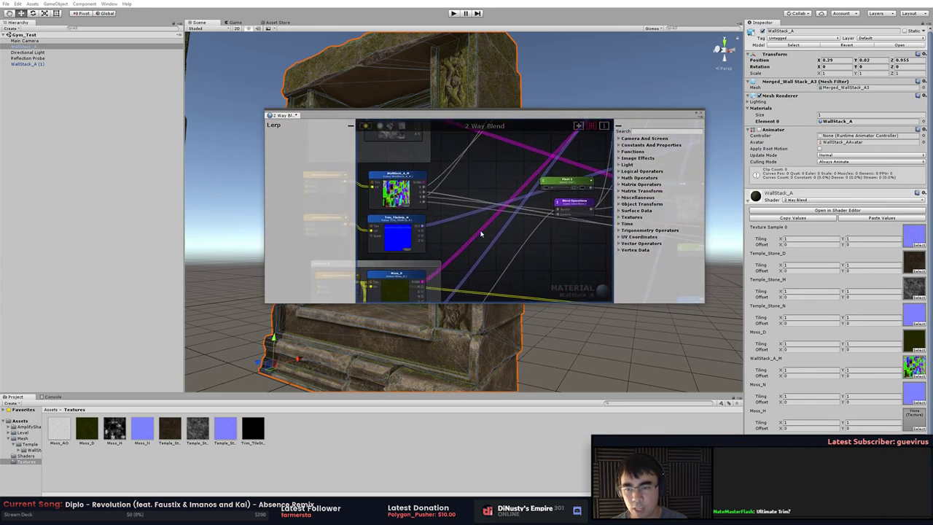
mouse_move(481, 234)
middle_down()
mouse_move(494, 198)
mouse_move(481, 223)
middle_up()
middle_drag(583, 135, 465, 216)
scroll(563, 185, up, 3)
middle_drag(563, 186, 508, 219)
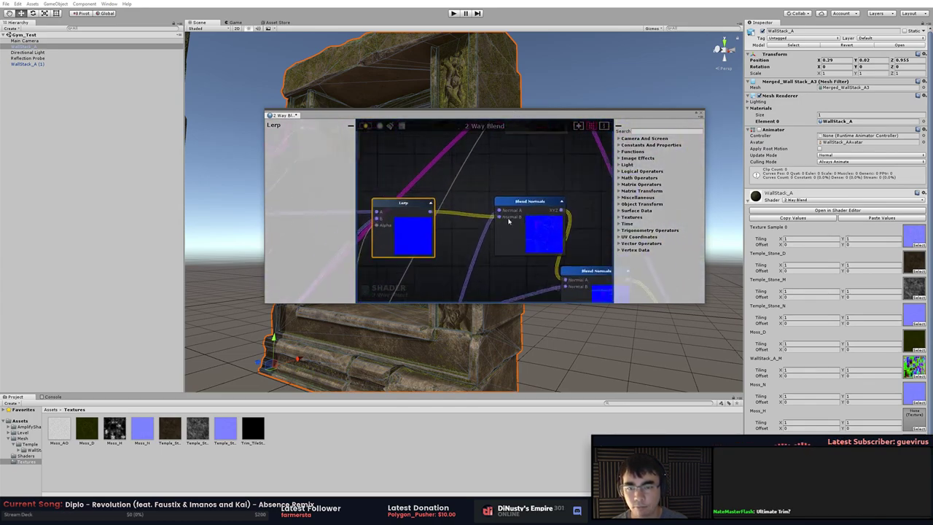
Select the first Blend Normals node and follow its Normal A and Normal B connections through the graph
scroll(508, 221, up, 2)
drag(541, 204, 523, 209)
middle_drag(429, 235, 451, 172)
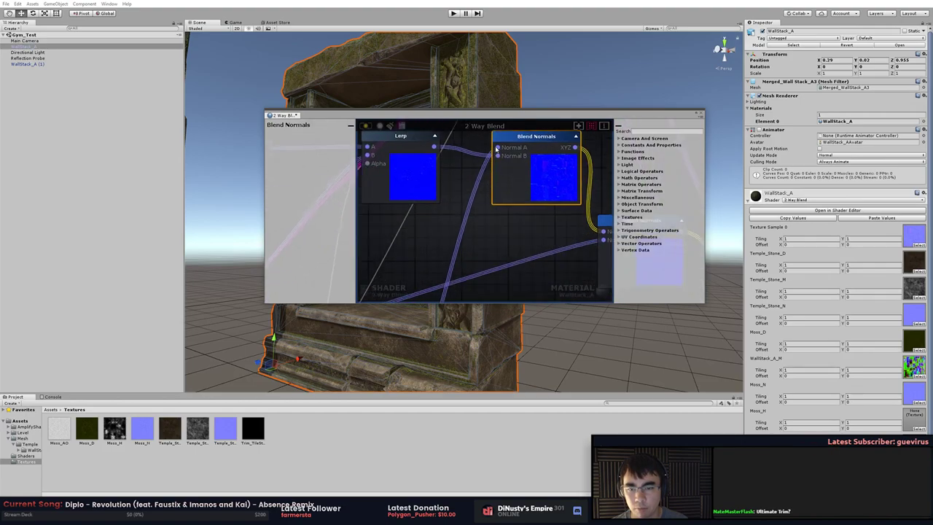
scroll(496, 149, down, 3)
middle_drag(496, 234, 512, 134)
mouse_move(466, 292)
middle_down()
mouse_move(516, 158)
mouse_move(387, 234)
middle_up()
click(471, 221)
mouse_move(501, 178)
middle_down()
mouse_move(575, 216)
mouse_move(527, 248)
middle_up()
middle_drag(530, 181, 491, 312)
scroll(497, 241, up, 4)
scroll(492, 296, down, 1)
middle_drag(485, 245, 475, 274)
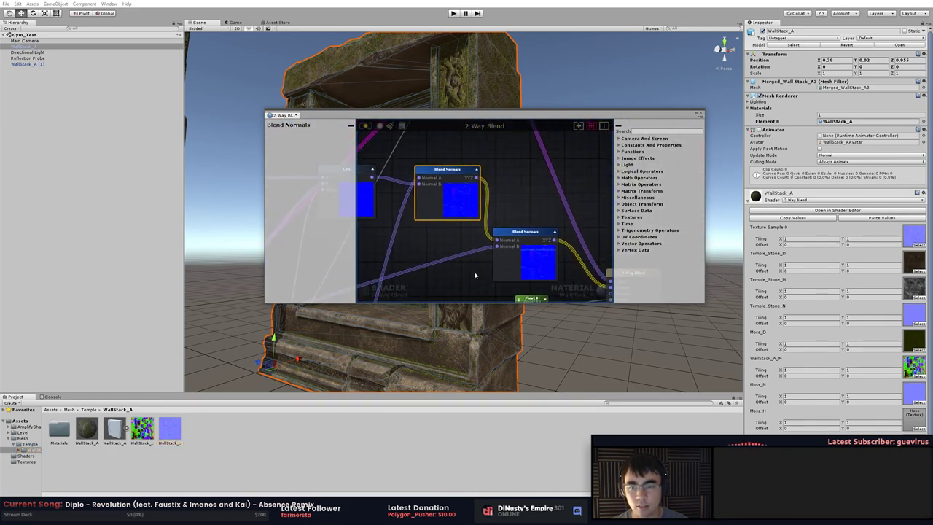
Select the second Blend Normals node and examine its inputs and its connection to the shader output
click(525, 255)
middle_drag(545, 271, 481, 235)
scroll(481, 235, up, 3)
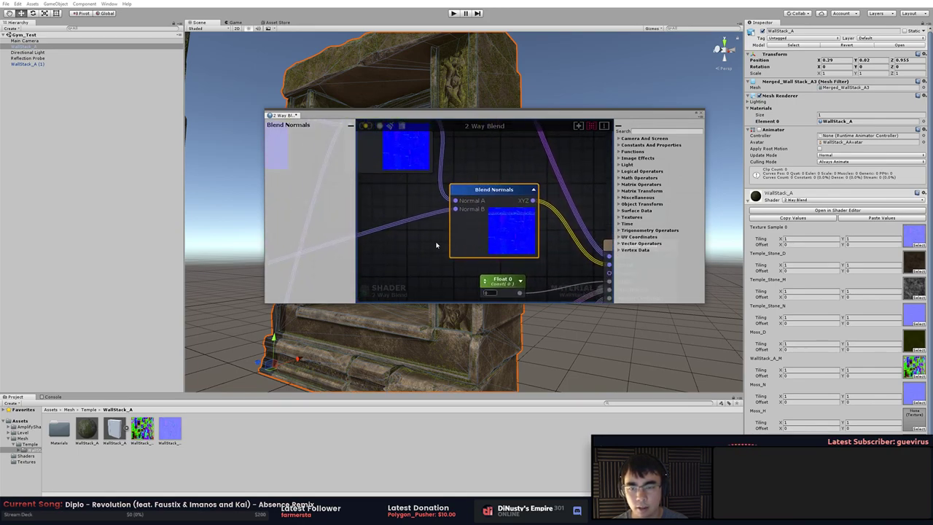
scroll(437, 242, down, 3)
middle_drag(439, 238, 483, 266)
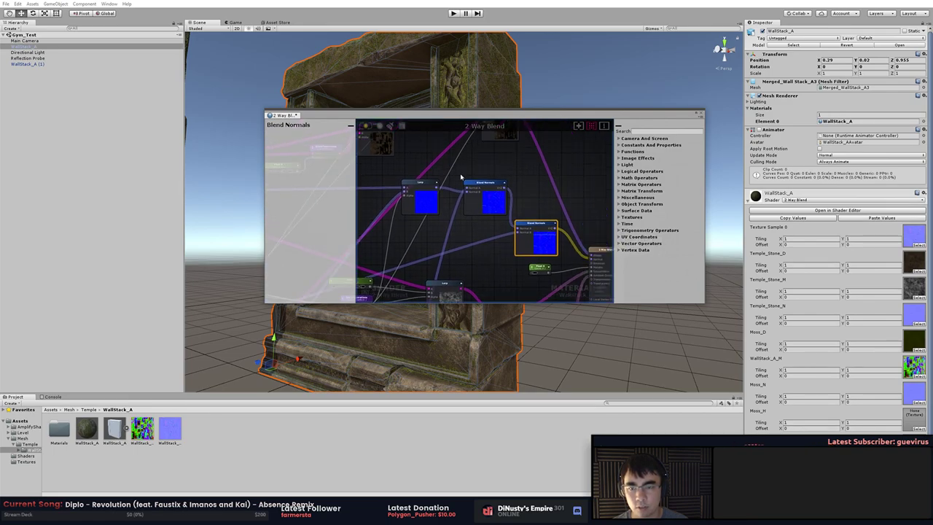
middle_drag(383, 167, 445, 161)
middle_drag(571, 204, 460, 188)
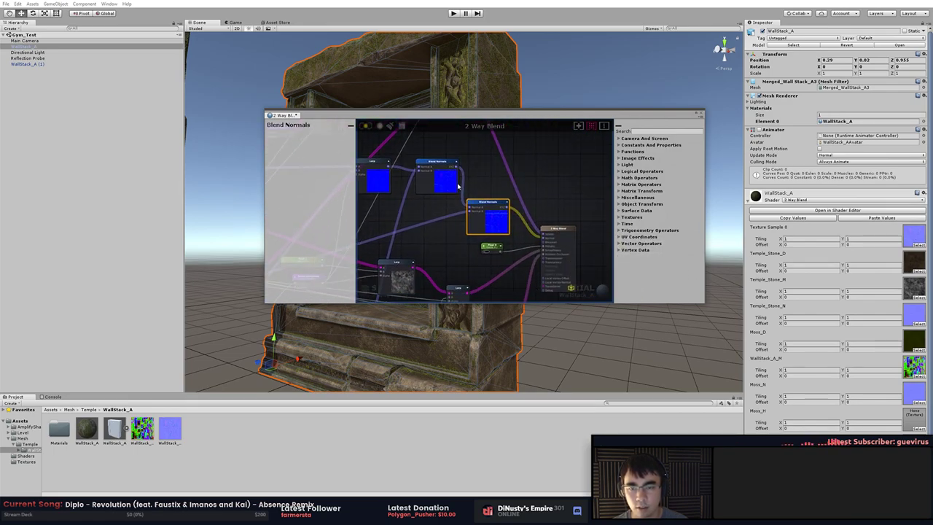
middle_drag(437, 220, 509, 245)
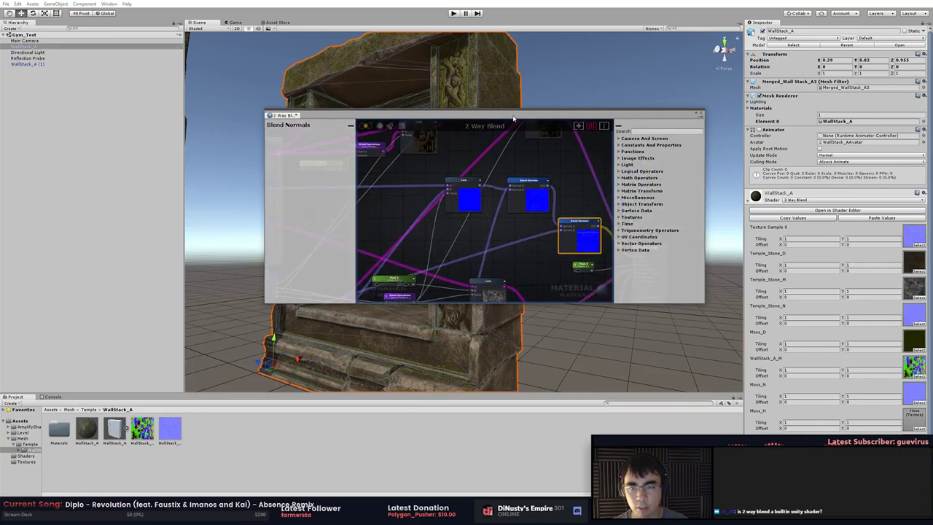
Move the shader graph window off the wall stack, close it, and clear the selection
drag(513, 119, 552, 206)
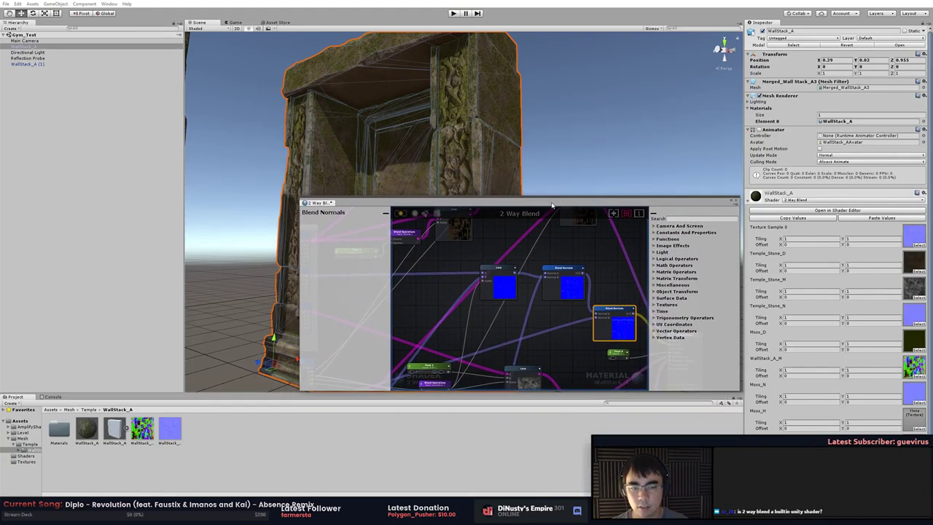
click(736, 202)
click(700, 192)
Look over the unselected wall stack's trim and recessed panel from near and far
alt+drag(700, 191, 626, 245)
alt+middle_drag(626, 246, 591, 170)
alt+right_drag(592, 170, 622, 250)
alt+middle_drag(623, 250, 510, 244)
alt+right_drag(510, 245, 619, 241)
alt+drag(618, 241, 631, 243)
alt+right_drag(632, 243, 598, 232)
alt+drag(597, 232, 519, 227)
Switch to Plane_normal.tga in Photoshop, isolate its Green channel, and invert that channel twice
key(alt+Tab)
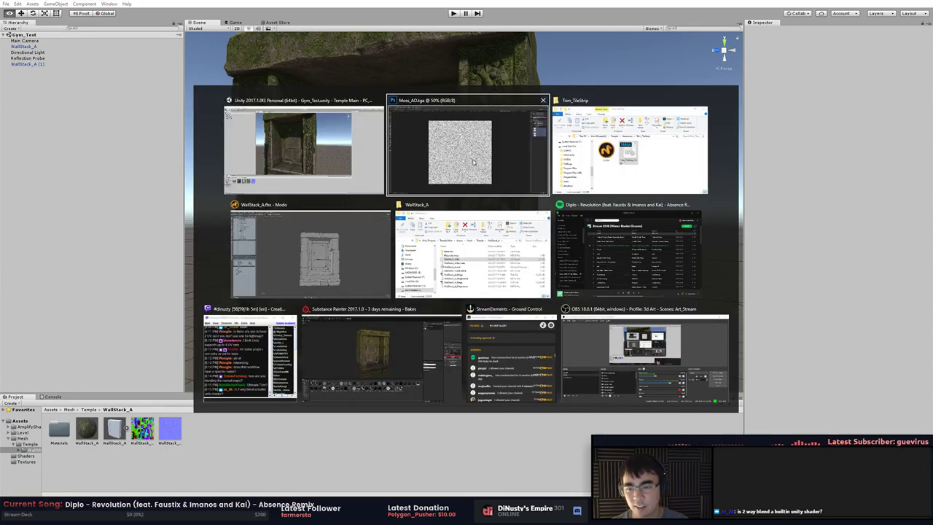
key(ctrl+Tab)
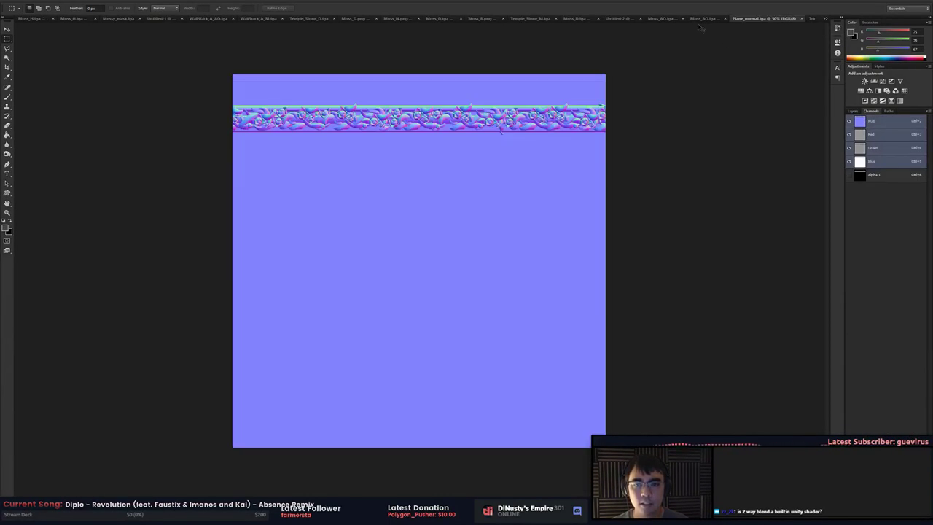
click(861, 161)
click(861, 148)
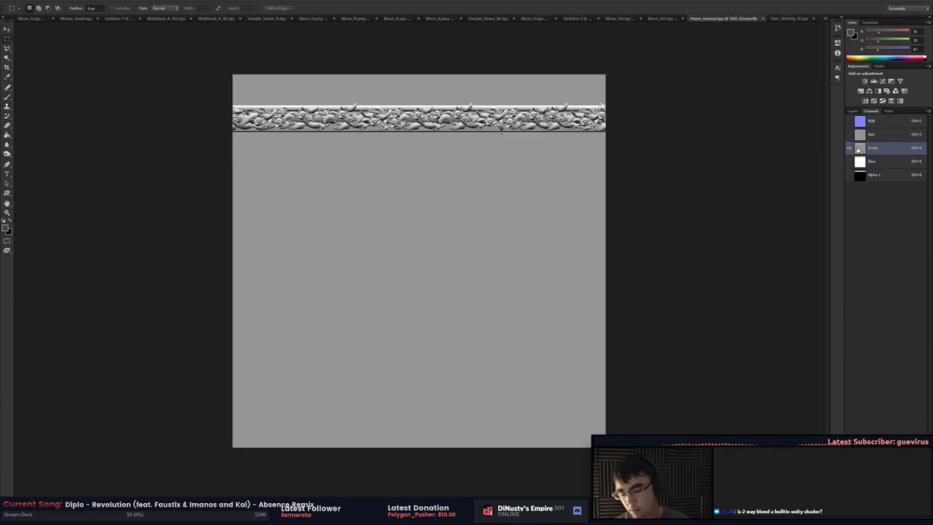
key(ctrl+i)
key(ctrl+i)
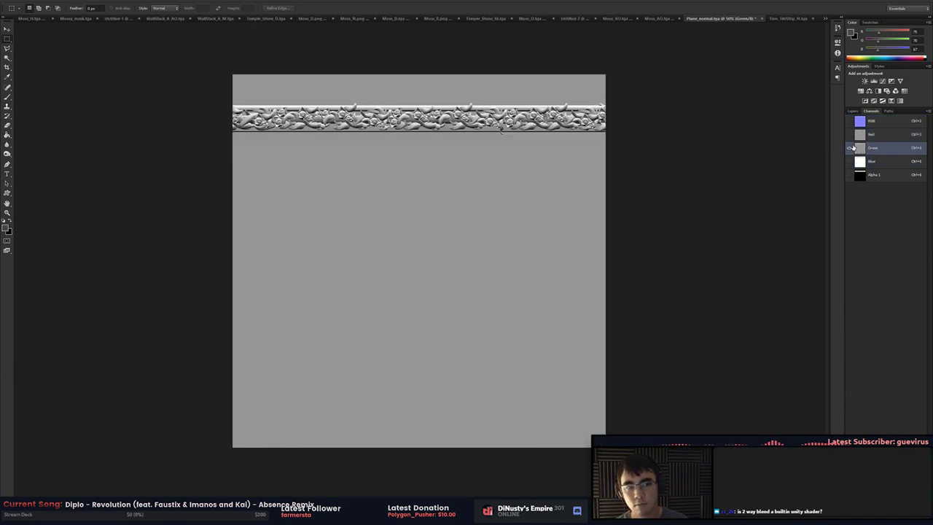
View the normal map's Blue, Red, Green and composite RGB channels one after another
click(861, 161)
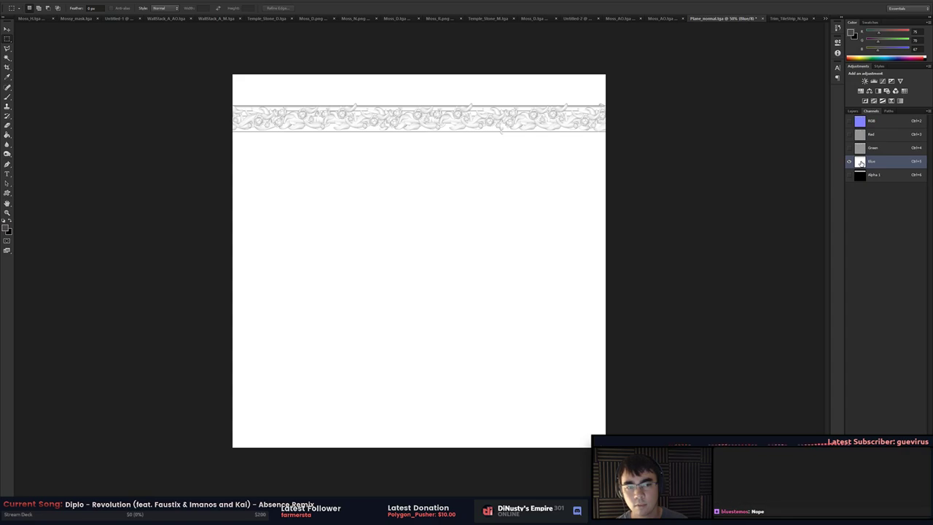
click(865, 136)
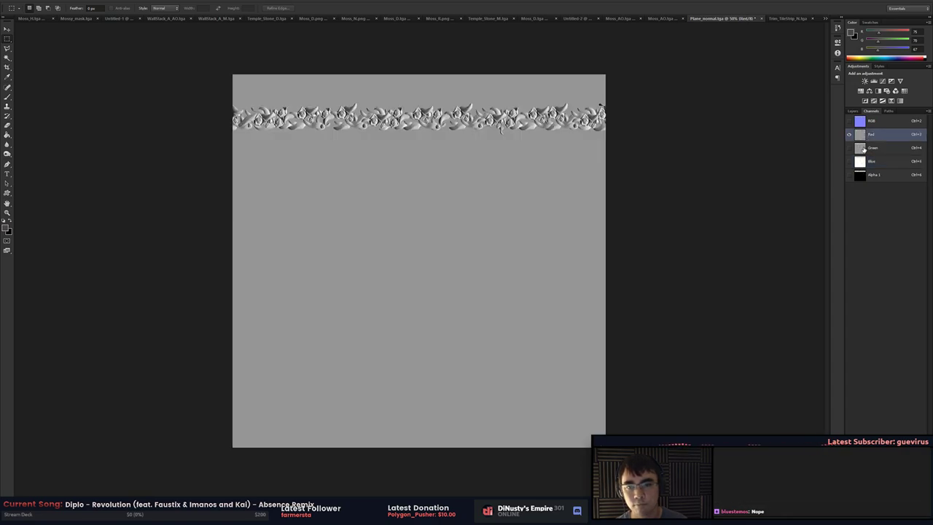
click(864, 148)
click(861, 122)
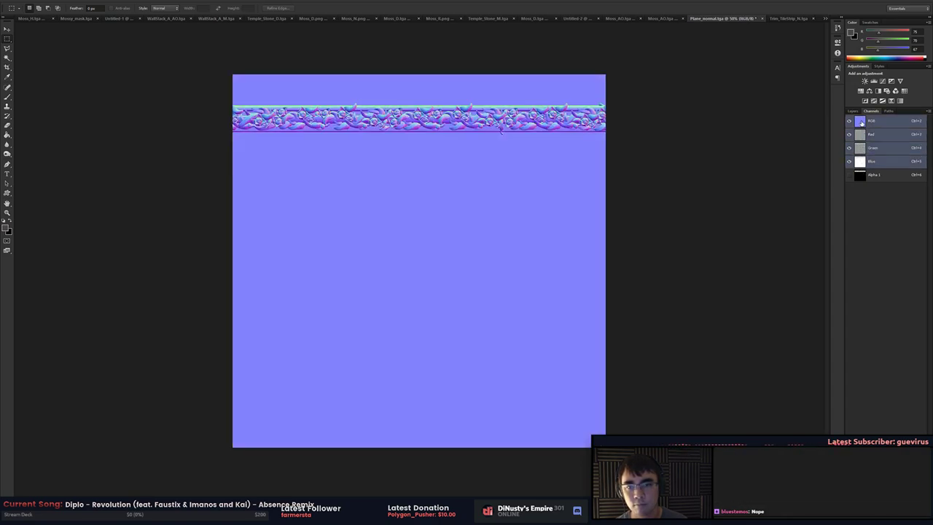
click(863, 149)
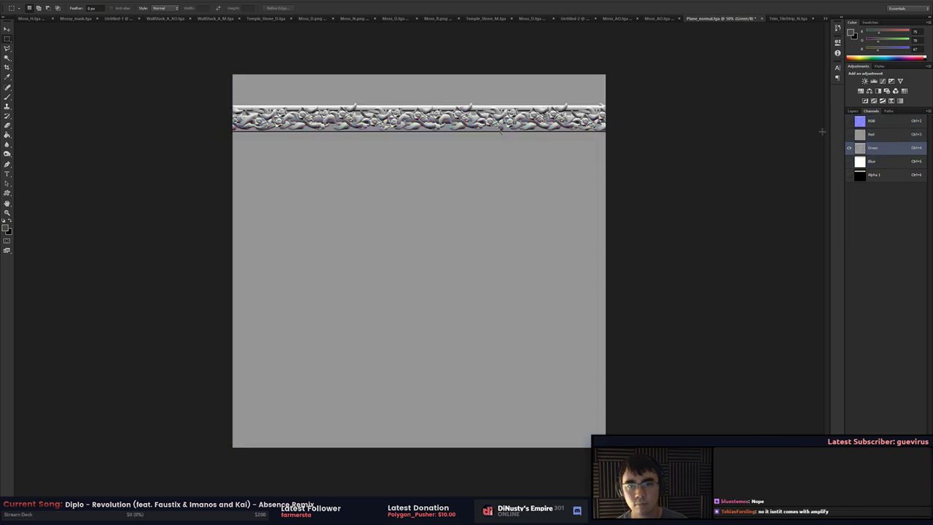
Switch to Trim_TileStrip_N.tga, invert its Green channel, and return to the composite RGB view
click(788, 19)
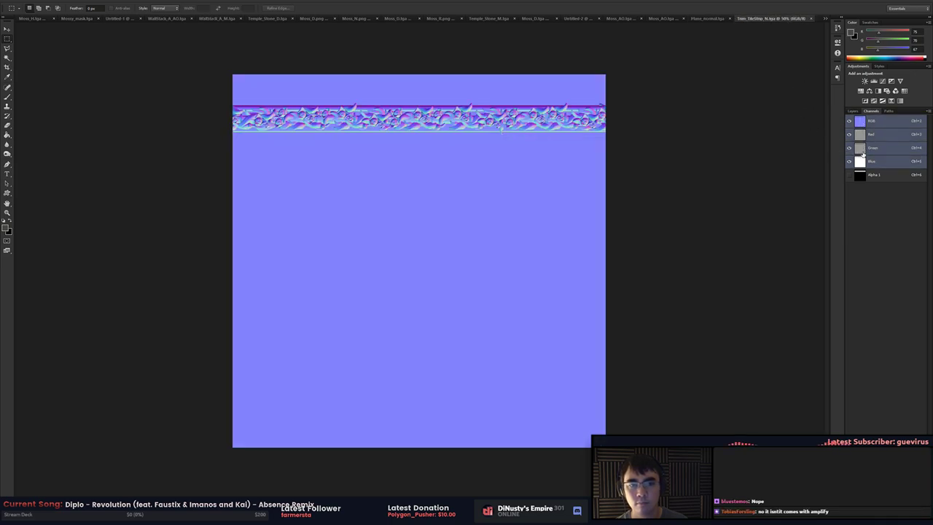
click(863, 152)
key(ctrl+i)
click(861, 137)
click(861, 121)
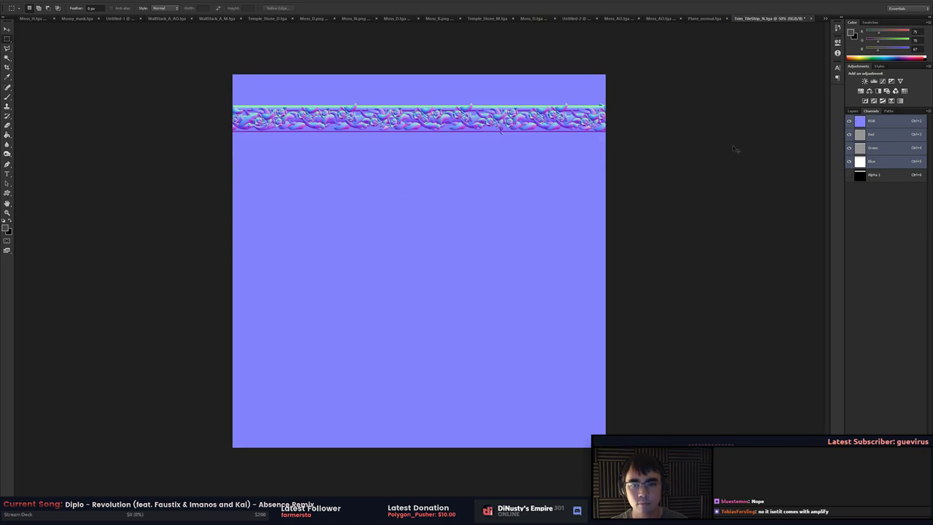
Switch to Unity and look over the carved trim on both wall stacks
key(alt+Tab)
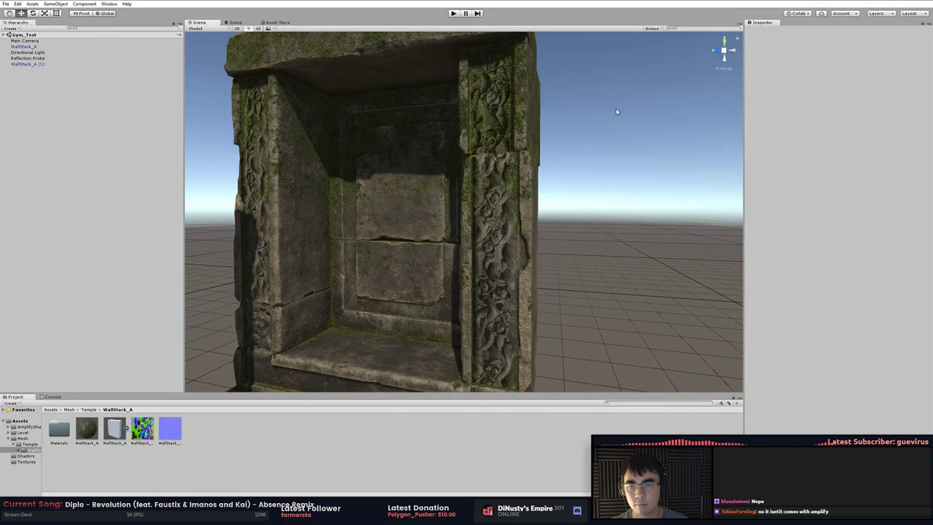
alt+drag(610, 196, 523, 193)
right_drag(522, 193, 532, 196)
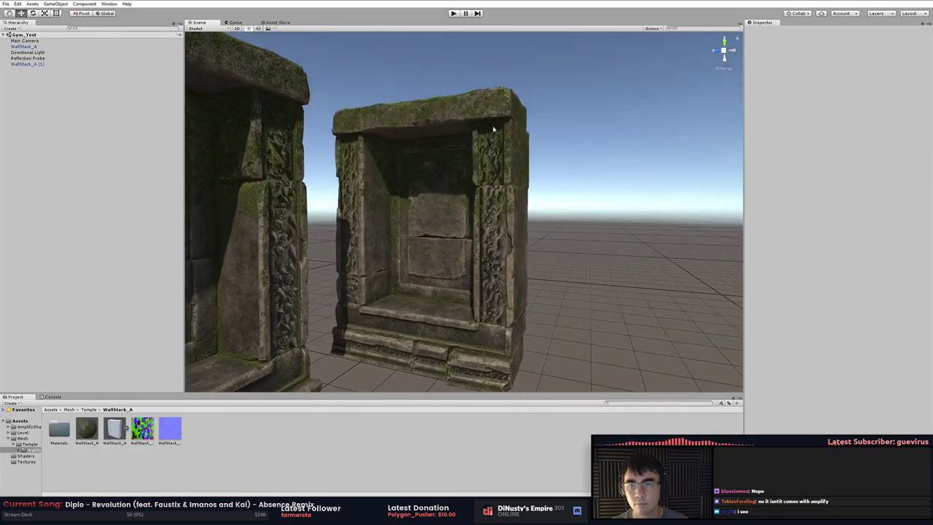
Try rotating the Directional Light to about 54.3, -322.5, -40.3 on X, Y and Z
click(12, 41)
click(22, 59)
click(35, 53)
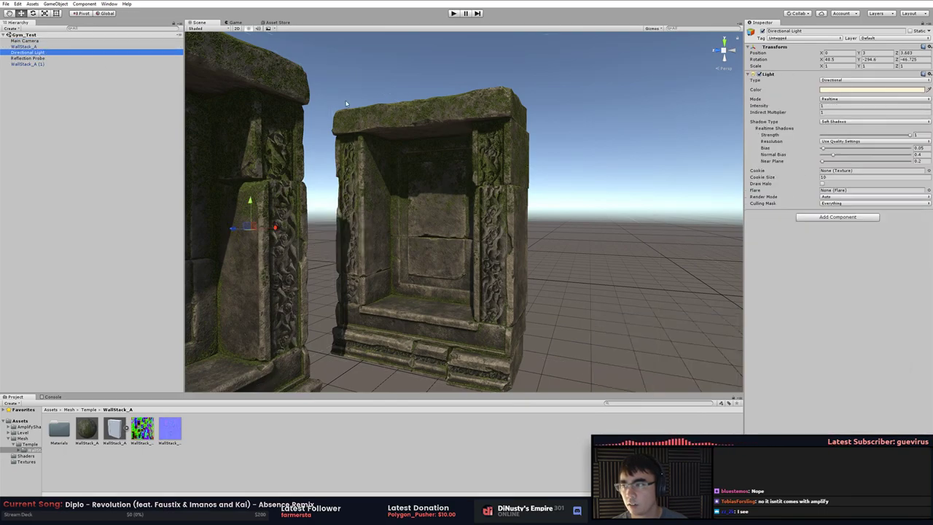
key(e)
mouse_move(265, 212)
mouse_down()
mouse_move(226, 175)
mouse_move(241, 252)
mouse_move(251, 237)
mouse_move(304, 238)
mouse_move(192, 224)
mouse_move(180, 211)
mouse_move(297, 261)
mouse_move(281, 258)
mouse_up()
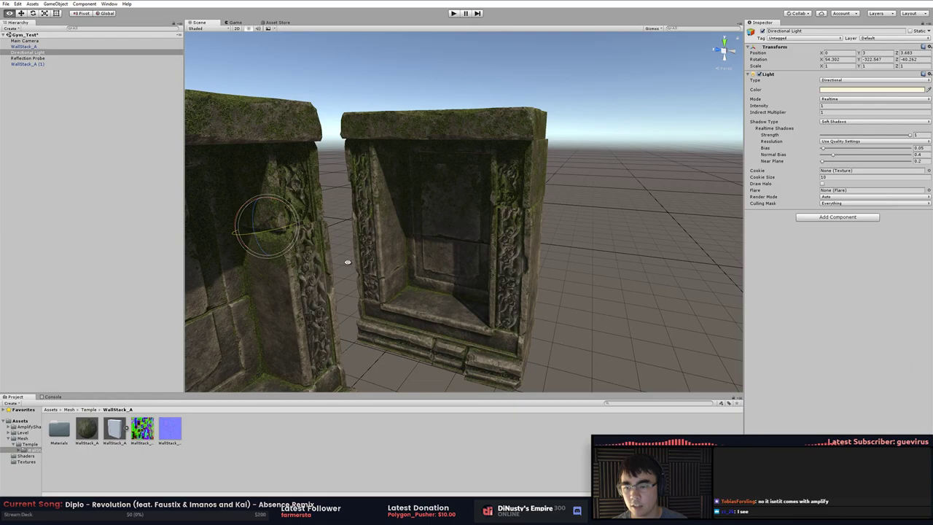
Rotate the Directional Light further, to about 53.4, -311.2, -38.7 on X, Y and Z
alt+drag(346, 262, 415, 227)
alt+right_drag(415, 227, 408, 200)
alt+drag(408, 200, 455, 246)
alt+right_drag(456, 247, 397, 230)
mouse_move(404, 191)
mouse_down()
mouse_move(358, 195)
mouse_move(486, 202)
mouse_move(494, 206)
mouse_move(395, 209)
mouse_move(533, 243)
mouse_up()
Try finer Directional Light rotation adjustments while checking the shading on the wall stack's base trim up close
middle_drag(532, 244, 556, 229)
scroll(460, 183, up, 6)
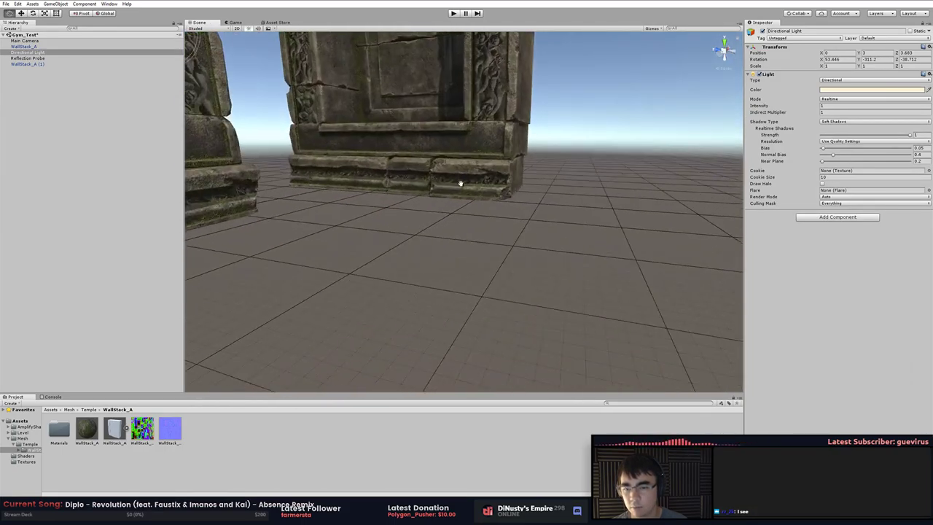
alt+drag(659, 232, 688, 230)
right_drag(687, 229, 612, 229)
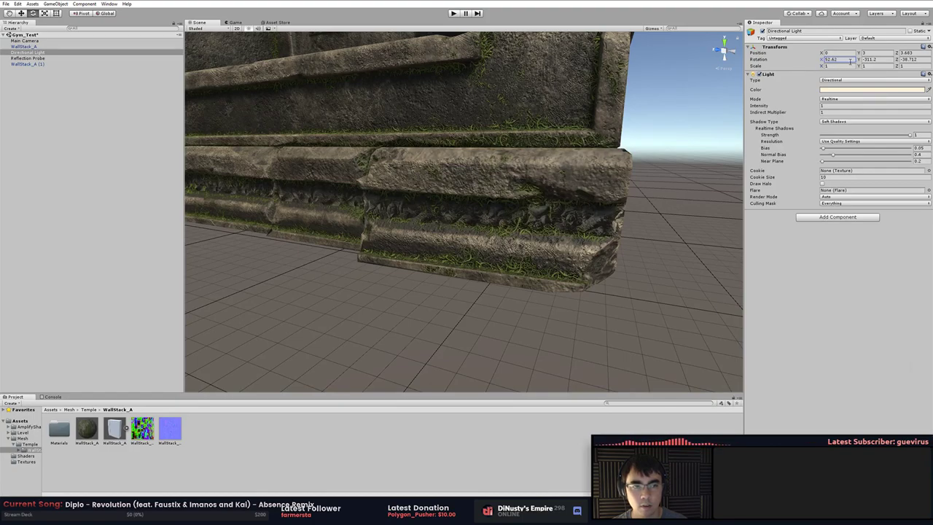
mouse_move(859, 60)
mouse_down()
mouse_move(875, 60)
mouse_move(38, 72)
mouse_move(867, 65)
mouse_up()
drag(922, 75, 870, 74)
alt+drag(632, 131, 502, 191)
Undo the Directional Light rotation changes
key(alt)
key(ctrl+z)
key(ctrl+z)
key(ctrl+z)
key(ctrl+z)
key(ctrl+z)
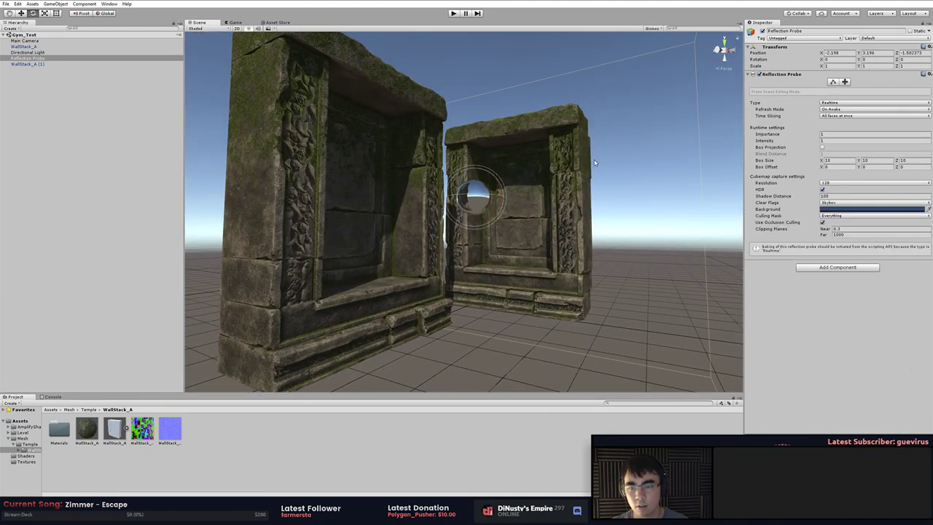
Clear the selection and look over both wall stacks from near, above and front
click(595, 163)
alt+drag(576, 175, 528, 182)
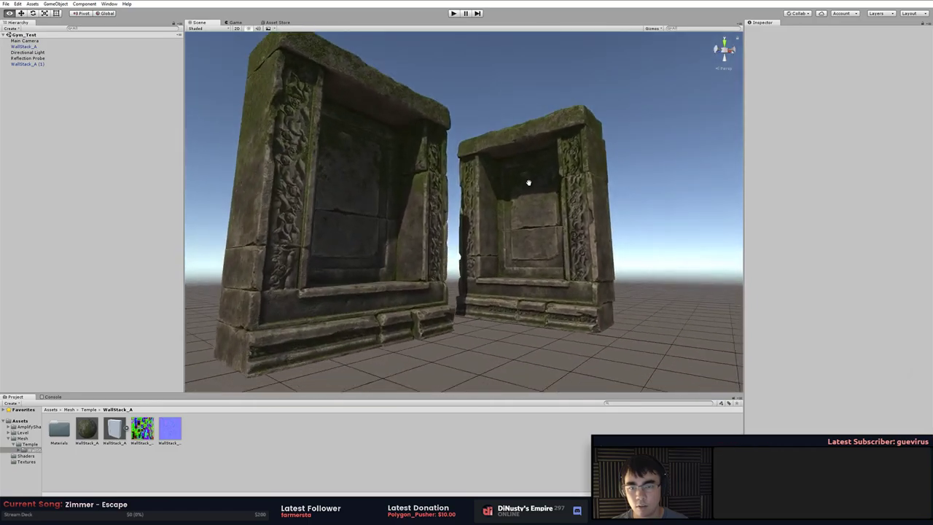
key(w)
right_drag(528, 182, 558, 226)
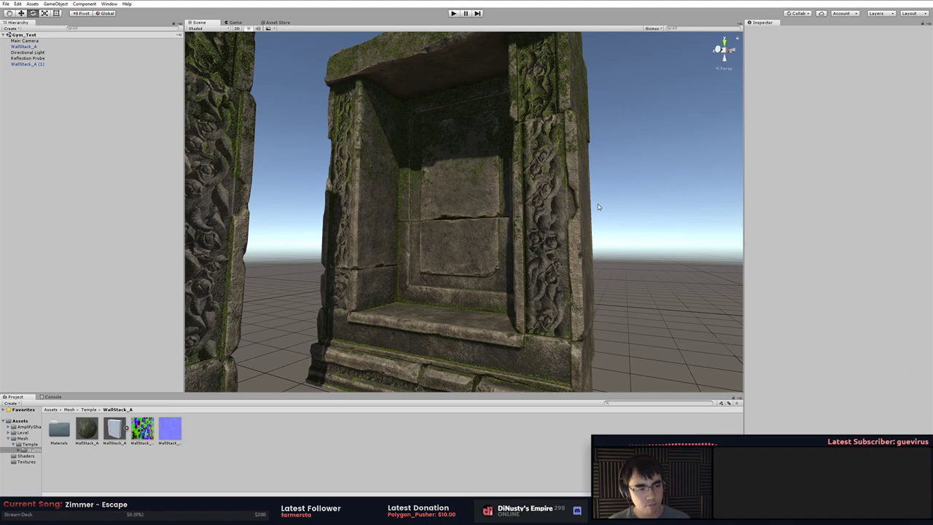
alt+drag(588, 183, 567, 283)
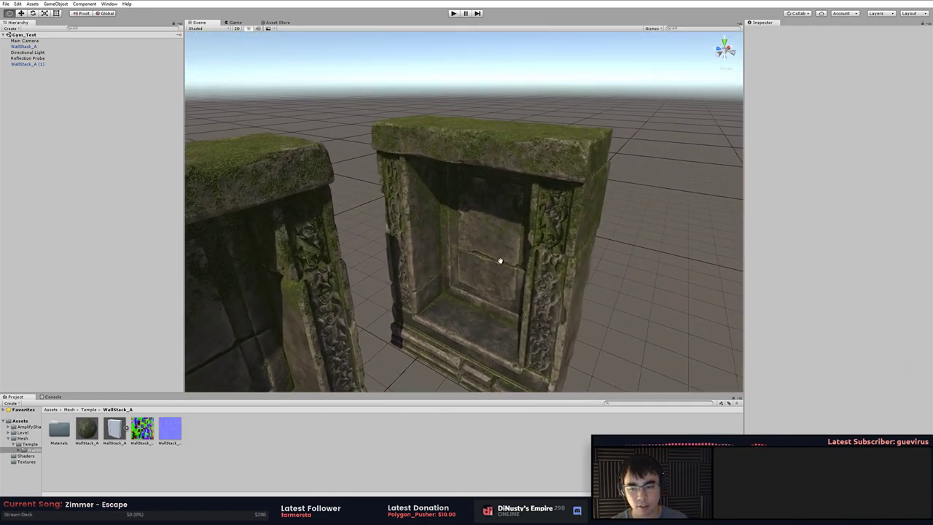
alt+drag(500, 260, 474, 196)
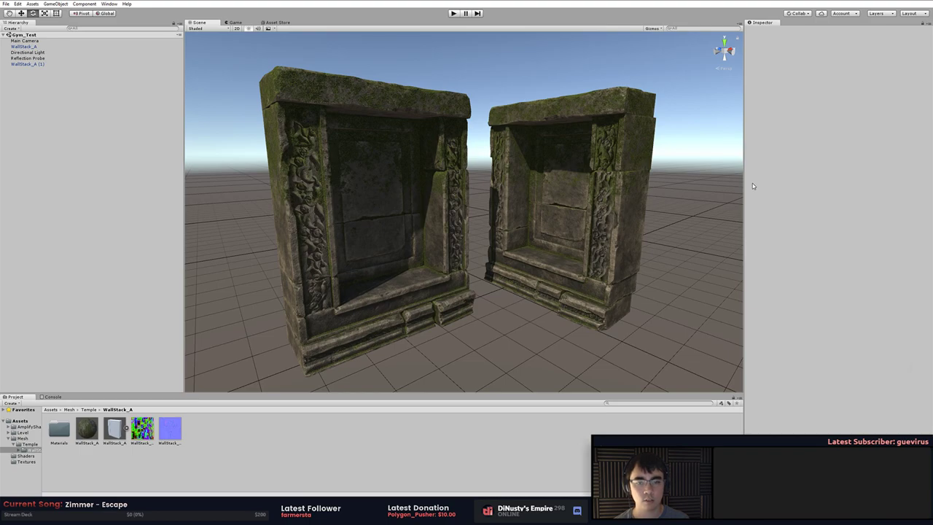
alt+drag(674, 242, 671, 235)
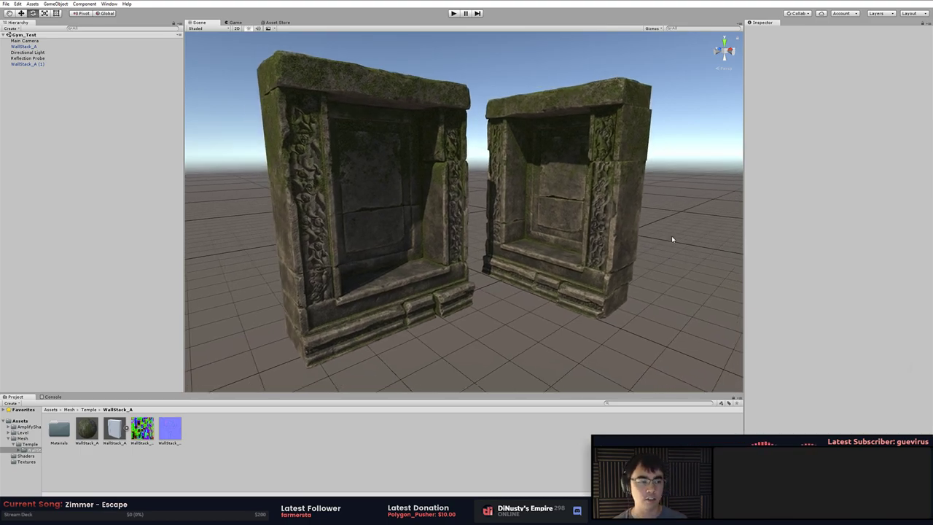
Examine the moss, stone and recessed panel of the wall stack beside the mirrored one, from above and close up
alt+drag(671, 241, 545, 240)
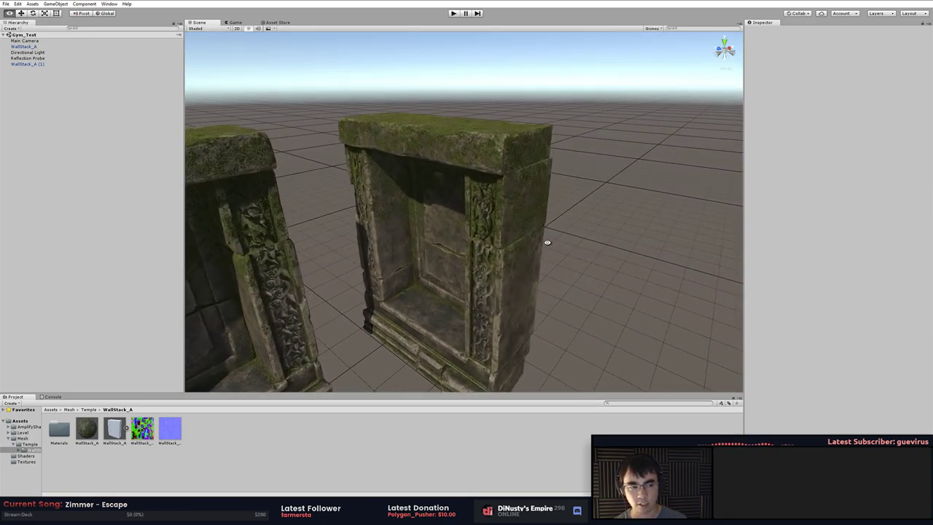
alt+drag(558, 202, 585, 270)
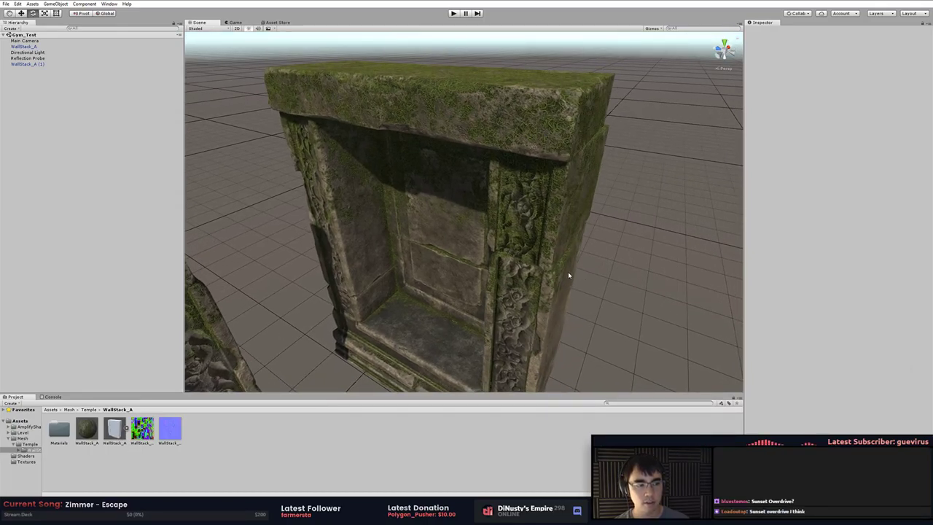
alt+drag(568, 276, 565, 222)
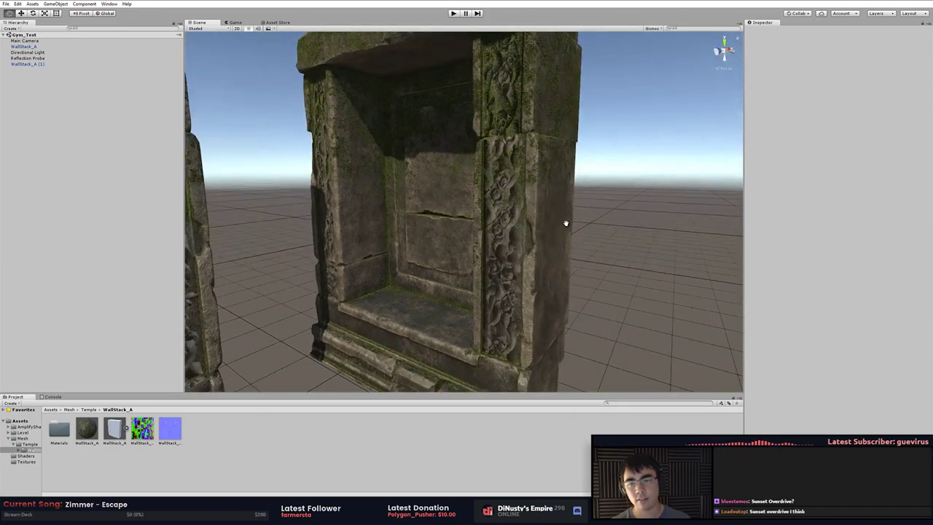
alt+right_drag(566, 222, 698, 281)
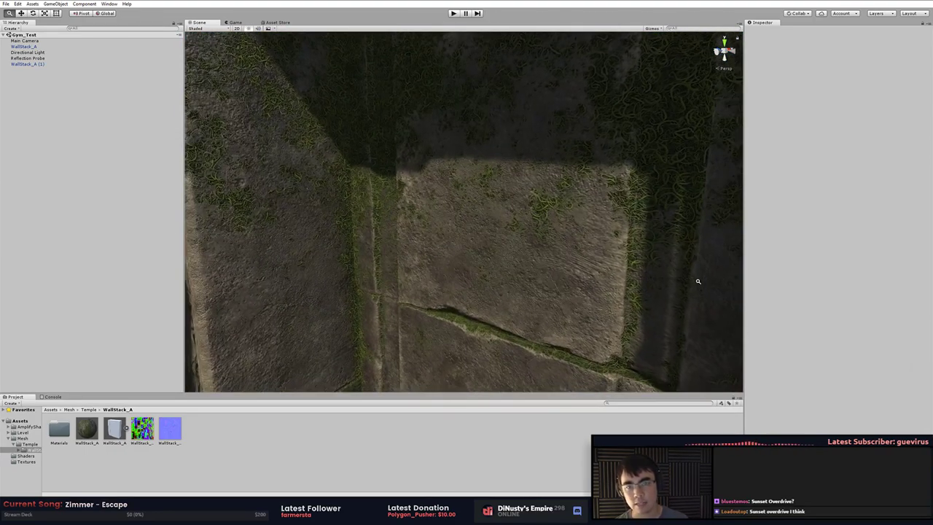
alt+drag(623, 279, 580, 268)
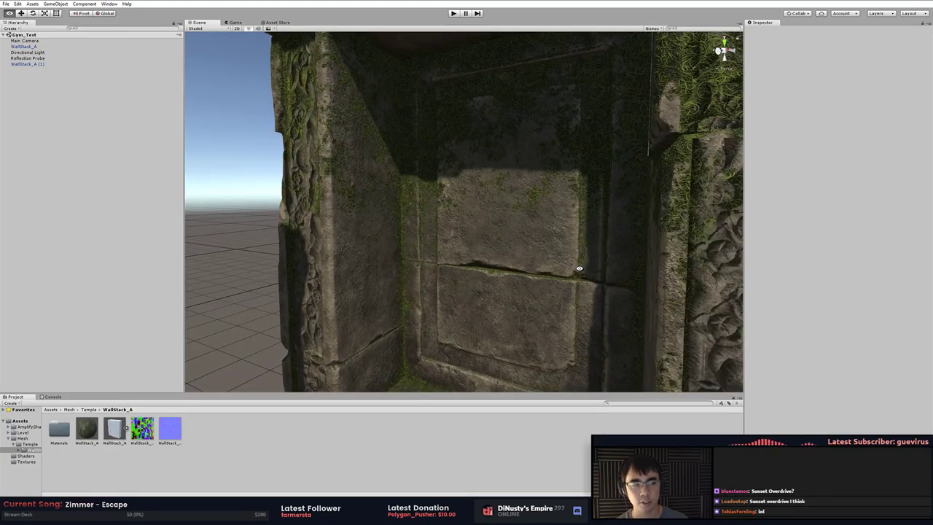
alt+drag(580, 268, 454, 215)
Switch to Trim_TileStrip_N.tga in Photoshop, marquee the area from above the trim strip down to mid-canvas, and clear the selection
key(alt+Tab)
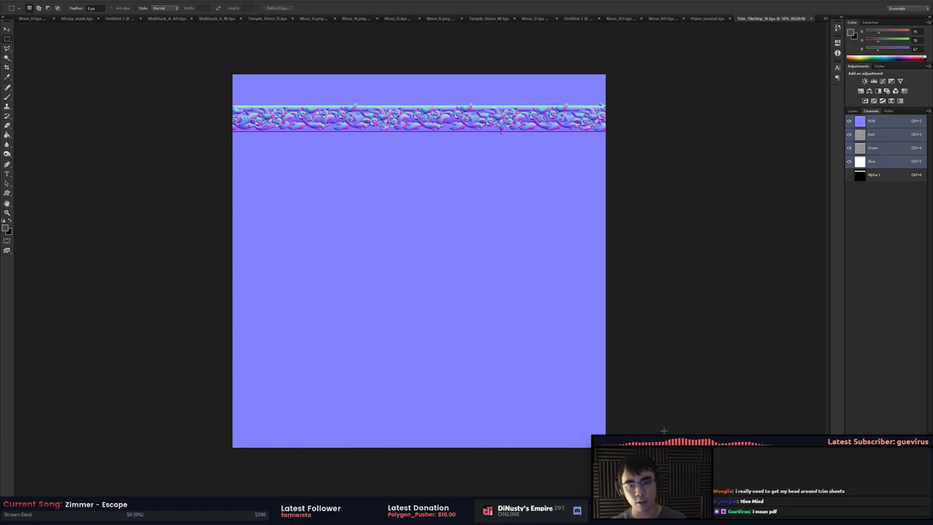
drag(237, 62, 611, 302)
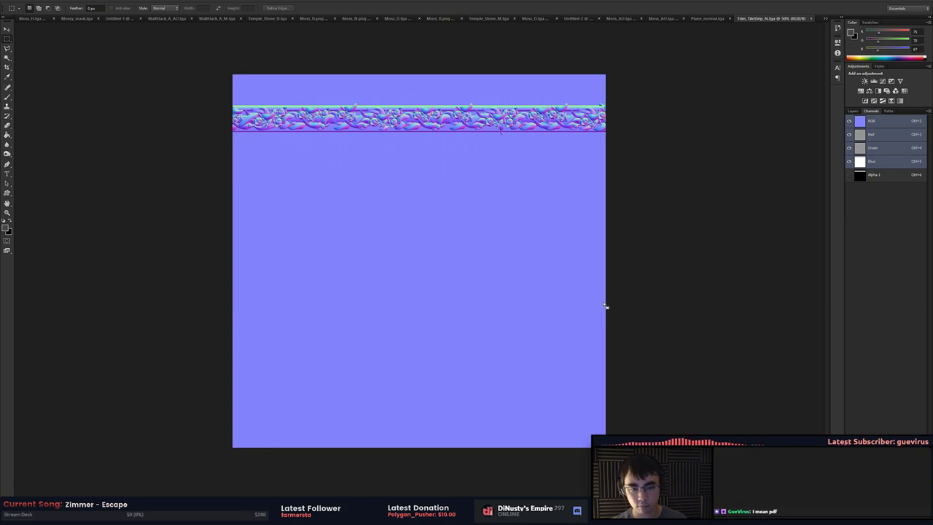
click(595, 307)
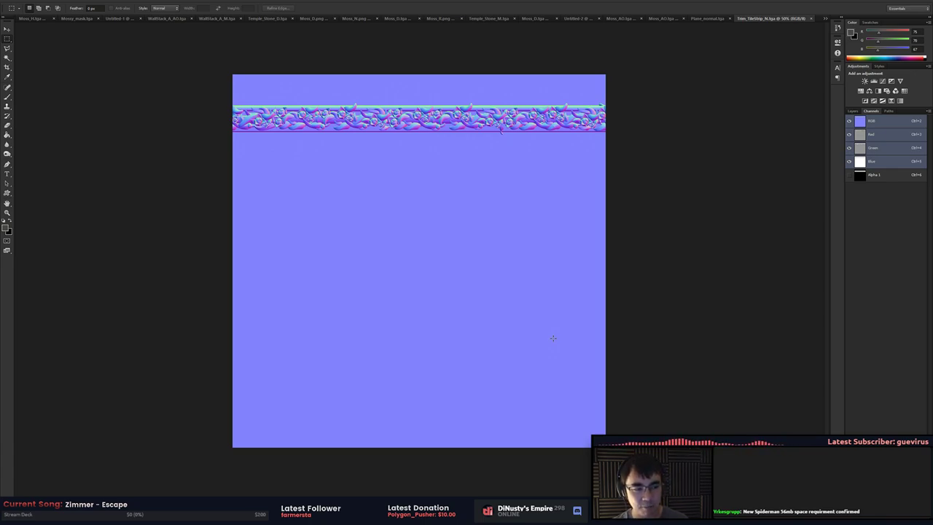
Return to Unity and examine the wall stack's carved pillar and base trim up close, leaving nothing selected
key(alt+Tab)
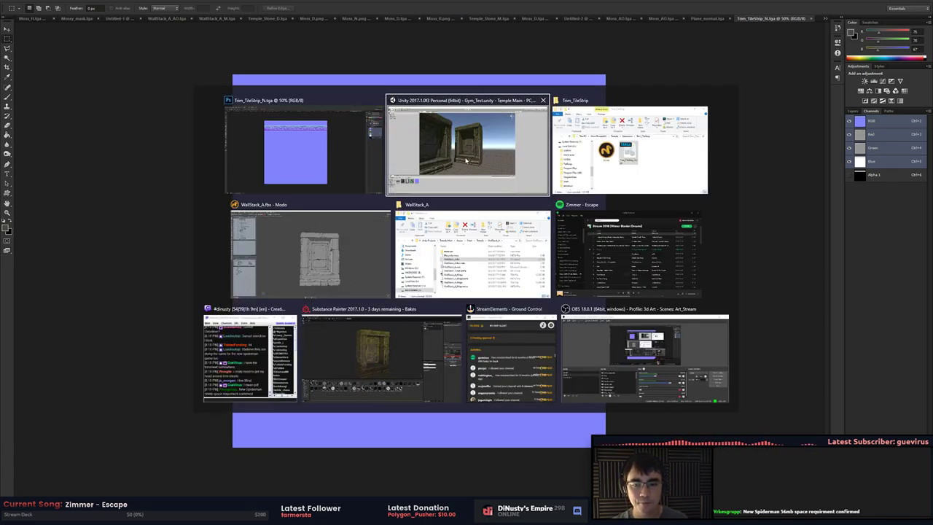
scroll(654, 245, up, 5)
scroll(654, 246, up, 10)
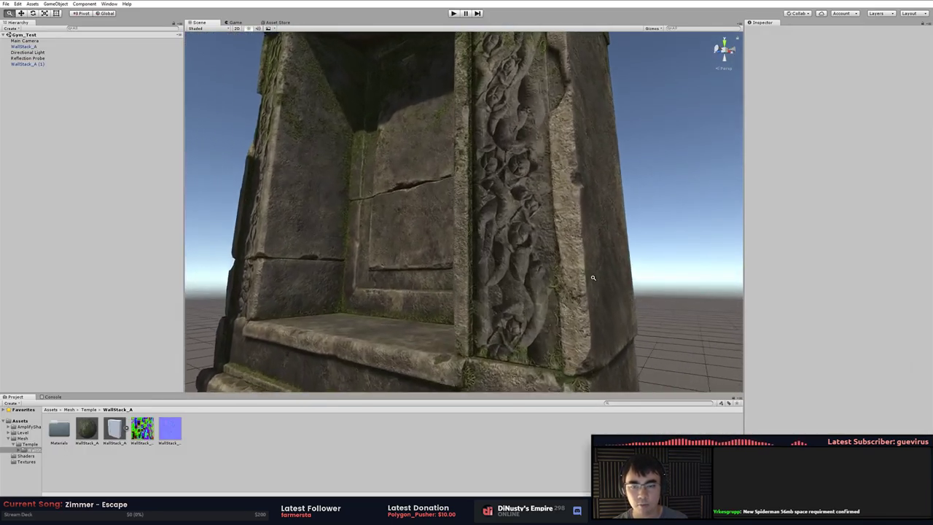
alt+right_drag(634, 285, 577, 231)
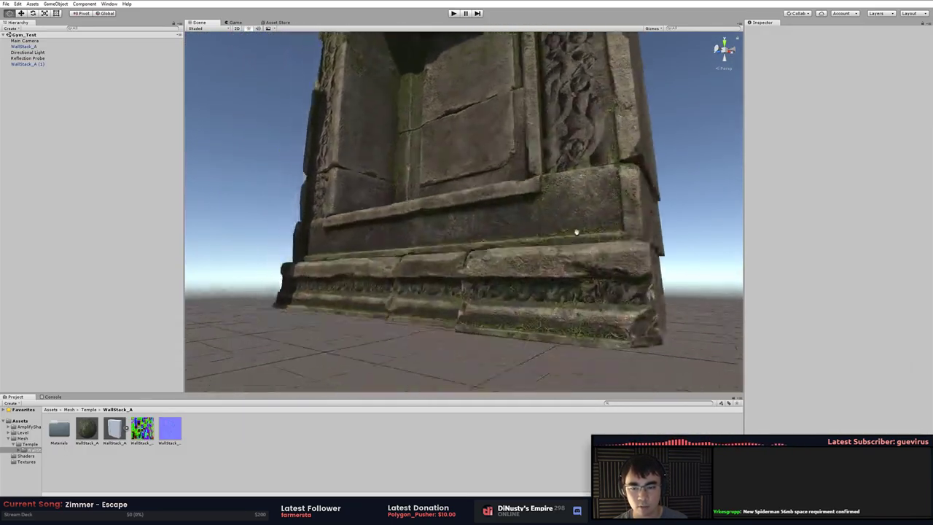
alt+drag(576, 231, 477, 233)
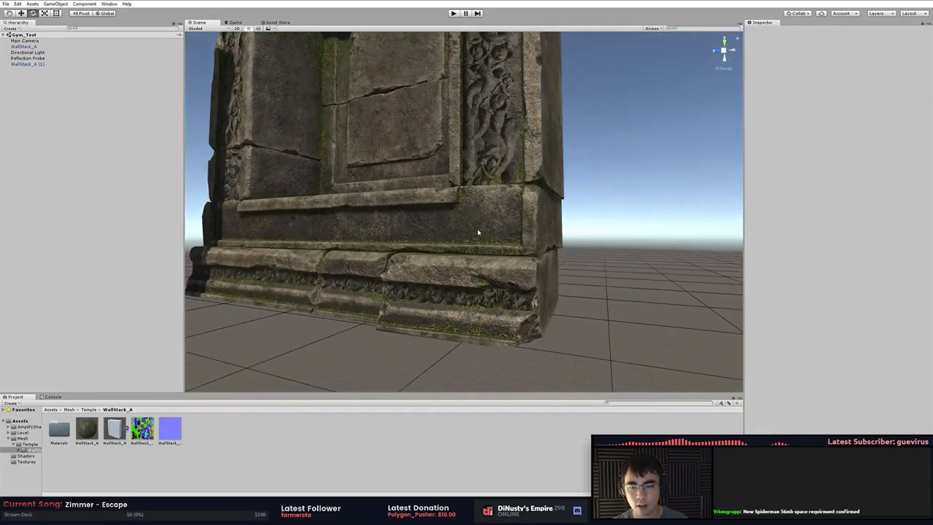
click(476, 233)
middle_drag(477, 234, 552, 245)
key(ctrl+z)
Look over the wall stack's carved pillar, ledge and recessed panel from slightly different distances and angles
alt+drag(565, 250, 546, 315)
middle_drag(545, 303, 559, 345)
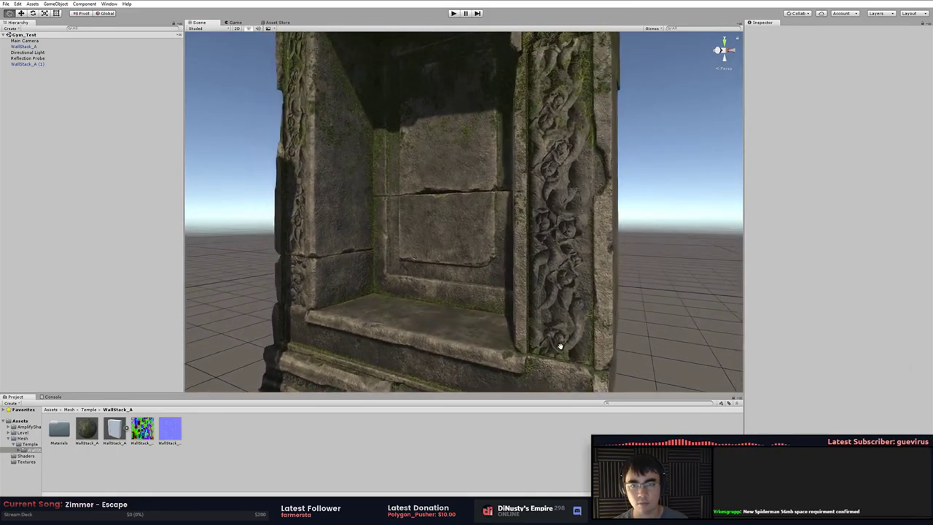
alt+right_drag(558, 346, 536, 331)
alt+drag(535, 331, 527, 327)
alt+right_drag(527, 327, 561, 308)
middle_drag(560, 308, 579, 317)
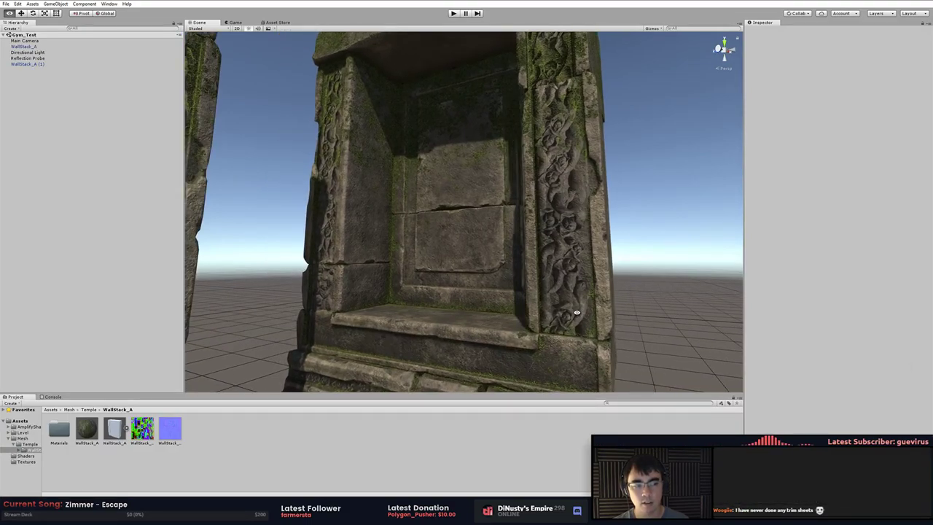
Switch to Trim_TileStrip_N.tga in Photoshop and marquee two pairs of matching regions at the canvas's side edges, below the trim strip
key(alt+Tab)
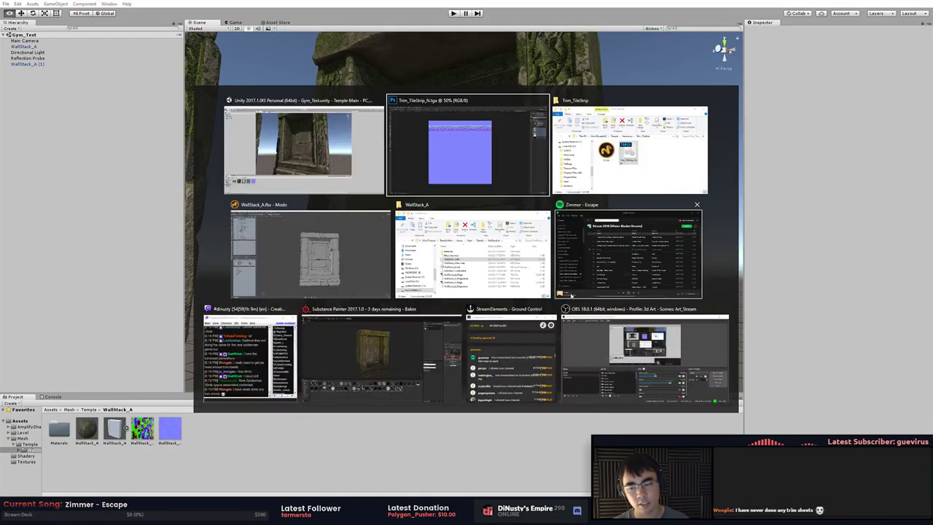
click(424, 164)
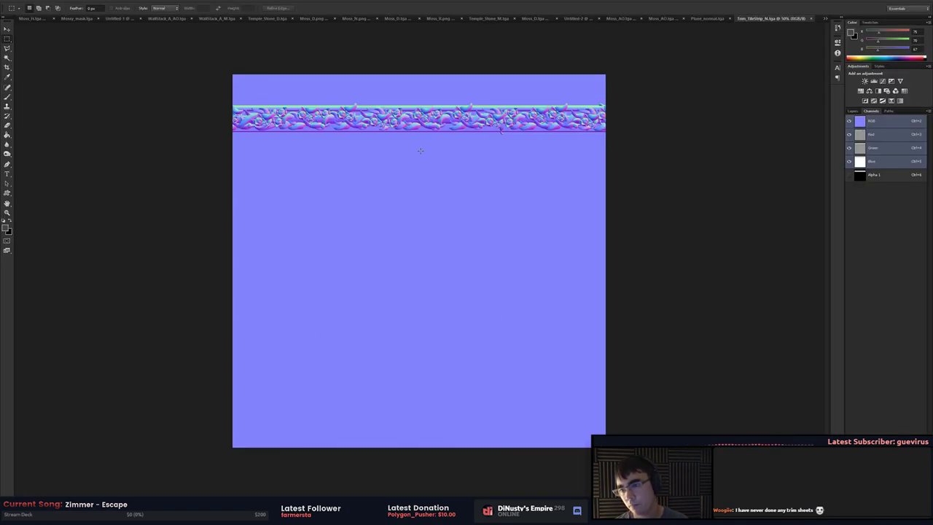
drag(190, 149, 258, 215)
shift+drag(580, 152, 608, 218)
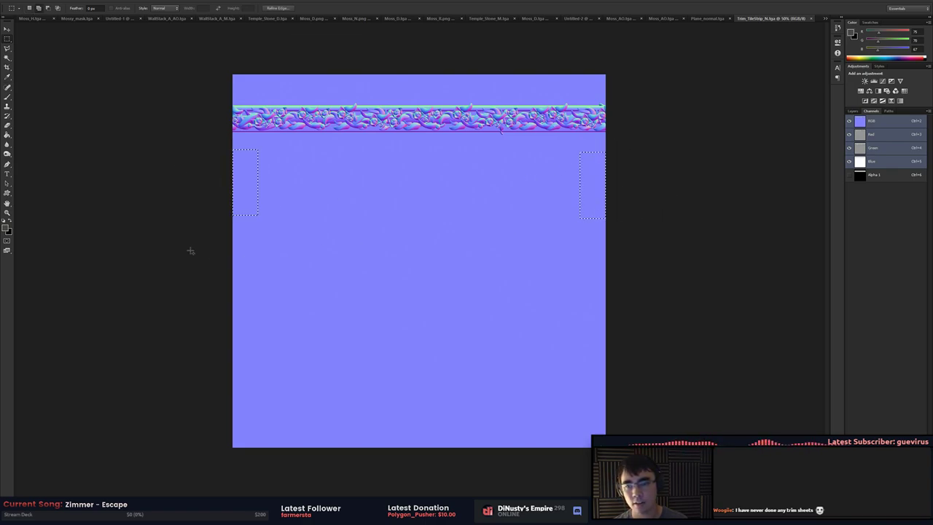
shift+drag(192, 252, 302, 279)
shift+drag(540, 250, 674, 275)
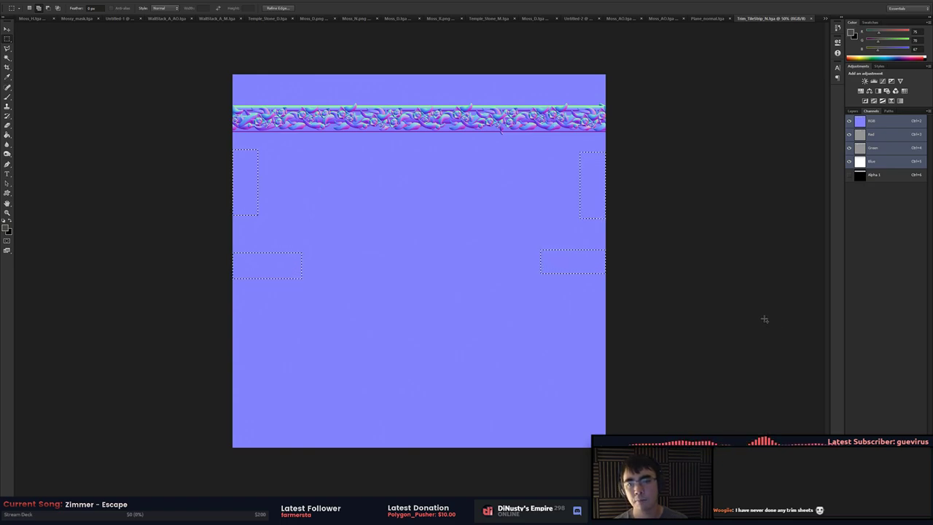
Extend the edge selections into two full-width horizontal bands below the trim strip, and deselect everything
shift+drag(225, 151, 698, 216)
key(Escape)
key(ctrl+z)
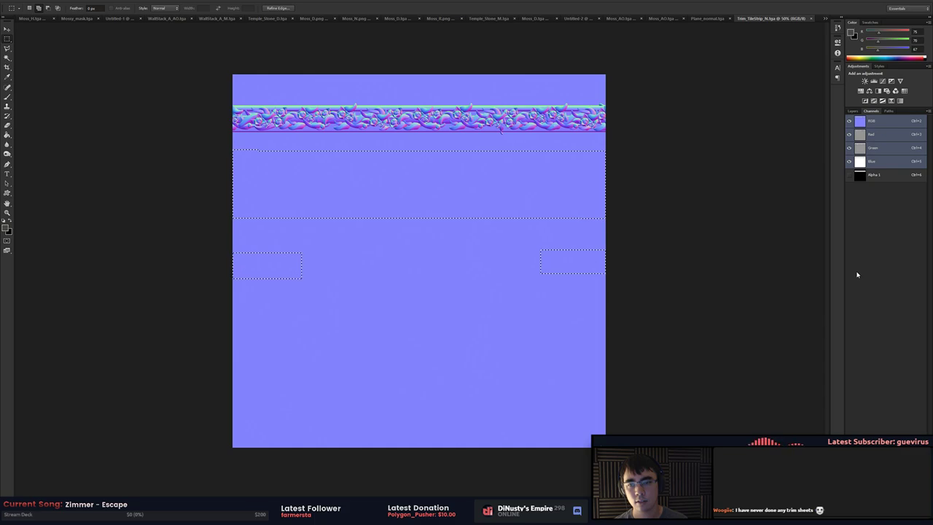
shift+drag(231, 251, 686, 274)
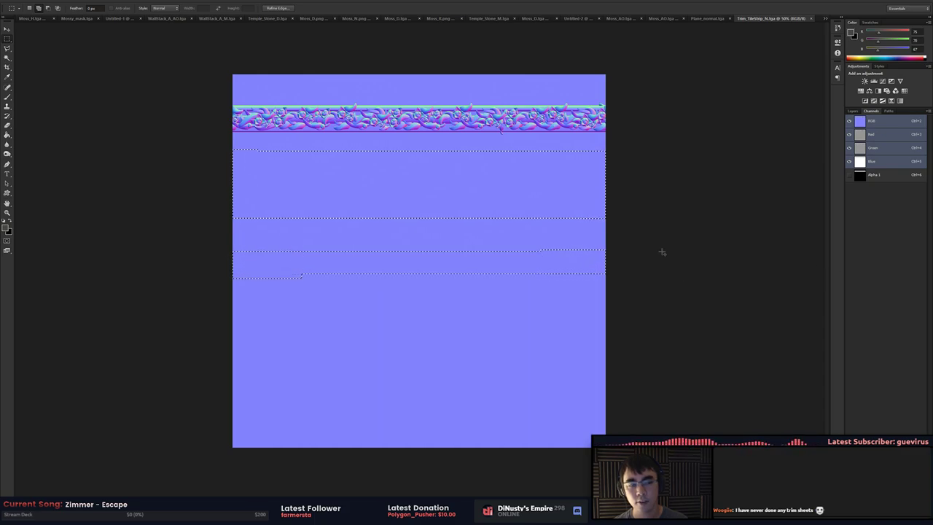
key(ctrl+d)
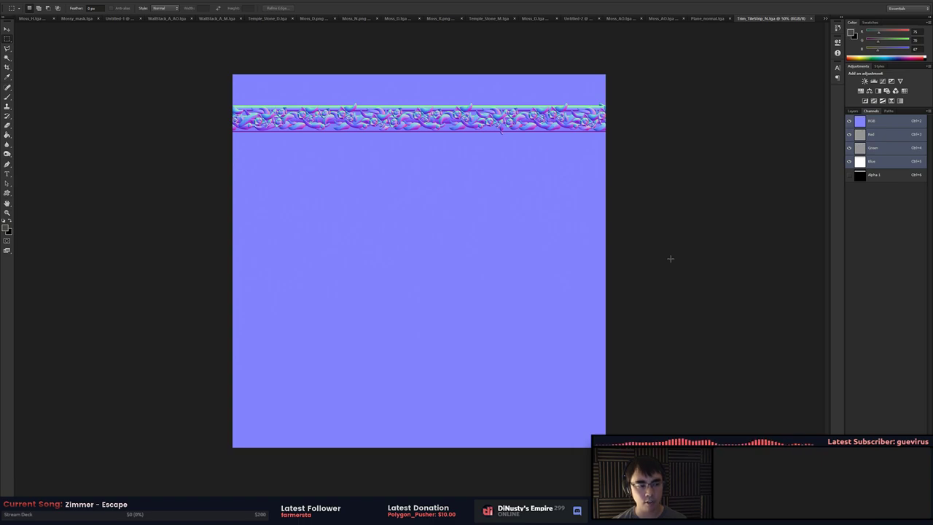
Switch to Unity and look over the wall stack from a different angle
key(alt+Tab)
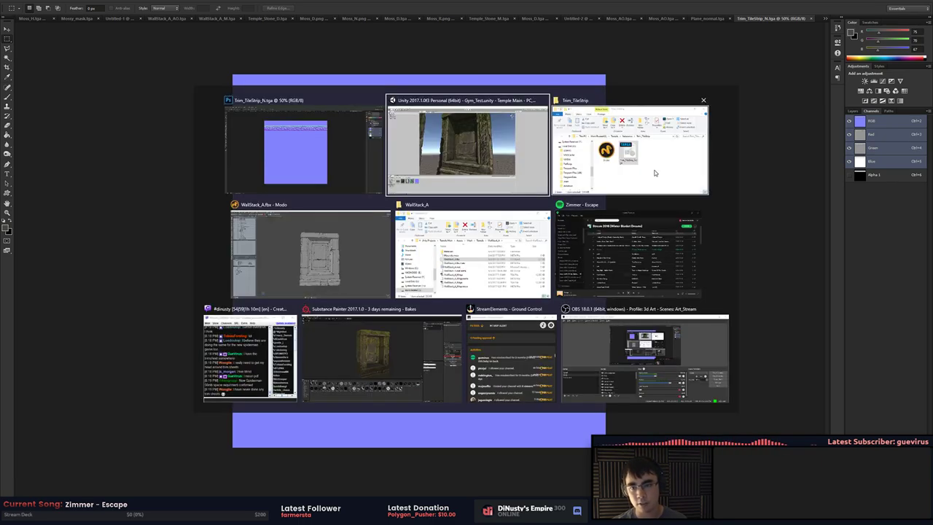
click(467, 154)
alt+drag(521, 229, 577, 283)
Switch to Modo, bring the wall stack's UV layout into view, and undo the recent UV edits on the two pillars' front faces
key(alt+Tab)
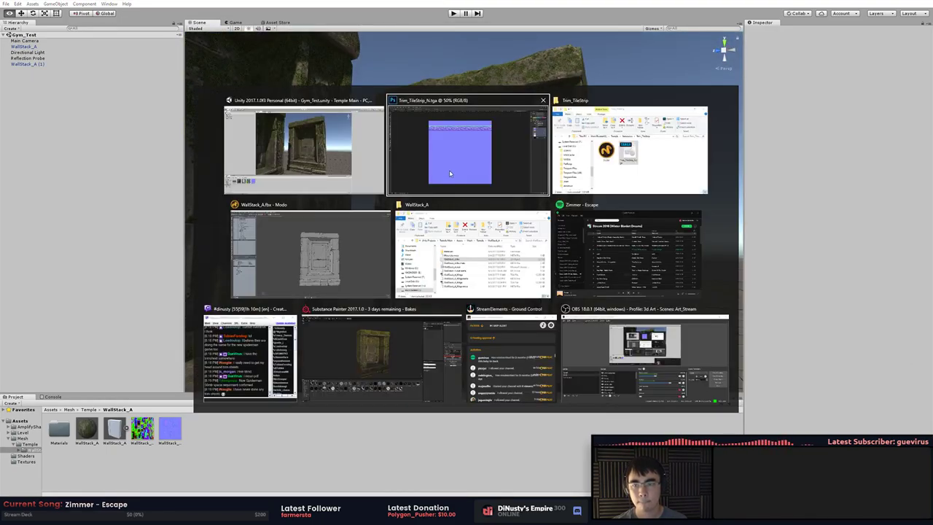
click(357, 259)
alt+drag(423, 290, 518, 277)
ctrl+alt+drag(296, 292, 231, 310)
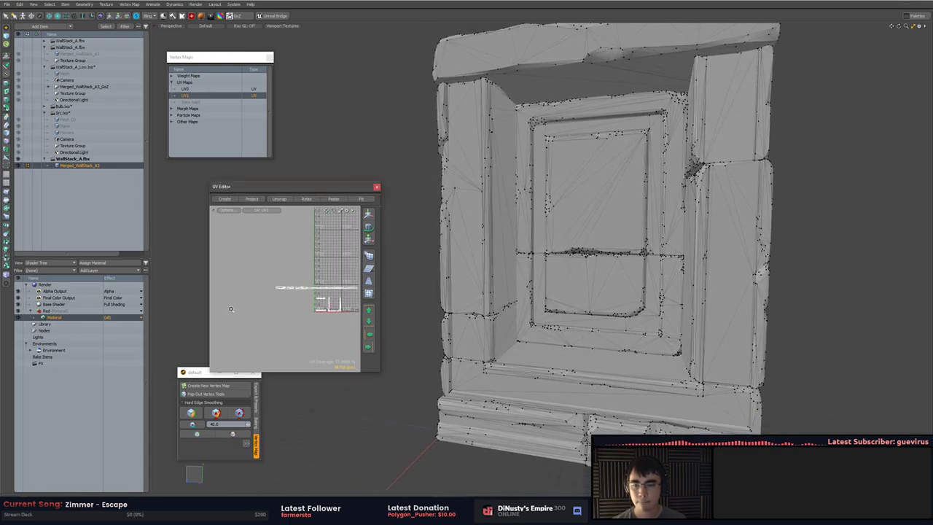
alt+shift+drag(323, 307, 290, 301)
key(ctrl+z)
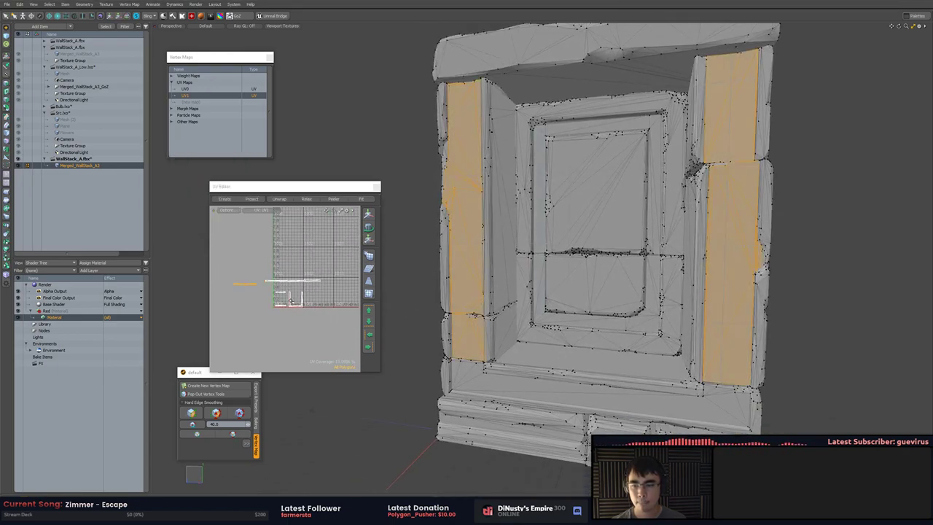
key(ctrl+z)
key(ctrl+z)
key(ctrl+z)
key(ctrl+z)
key(ctrl+z)
key(ctrl+z)
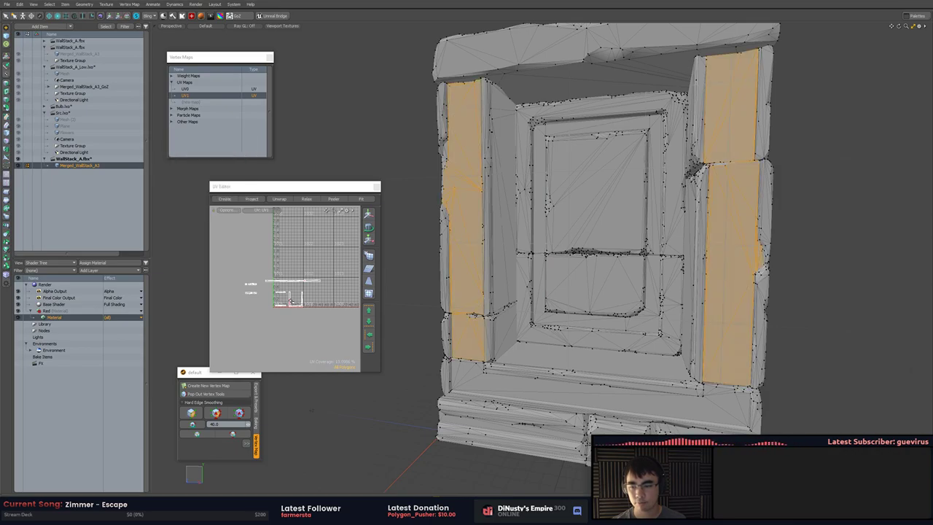
key(ctrl+z)
Clear the pillar selection and select the UV piece of the recessed panel's upper border strip in the horizontal trim row
click(296, 252)
mouse_move(278, 279)
ctrl+alt+mouse_down()
mouse_move(325, 288)
mouse_move(291, 283)
ctrl+alt+mouse_up()
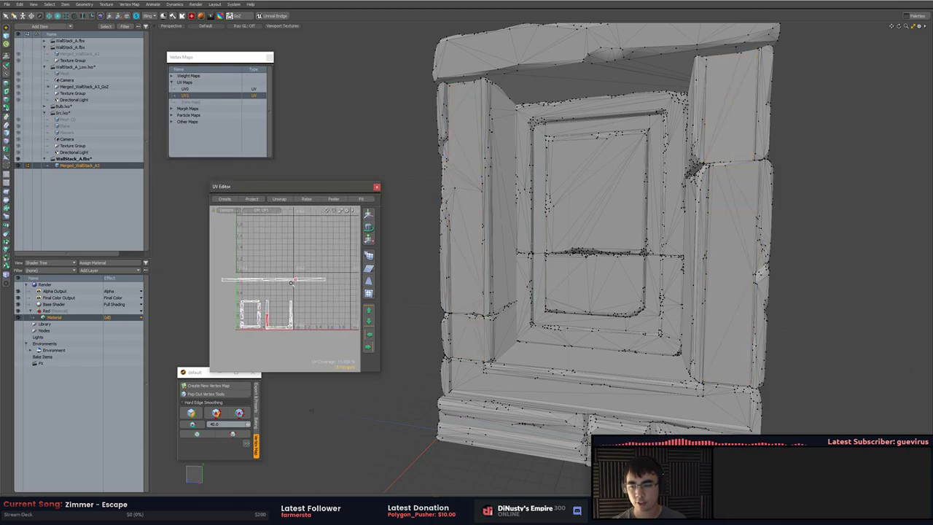
scroll(292, 282, up, 1)
click(314, 276)
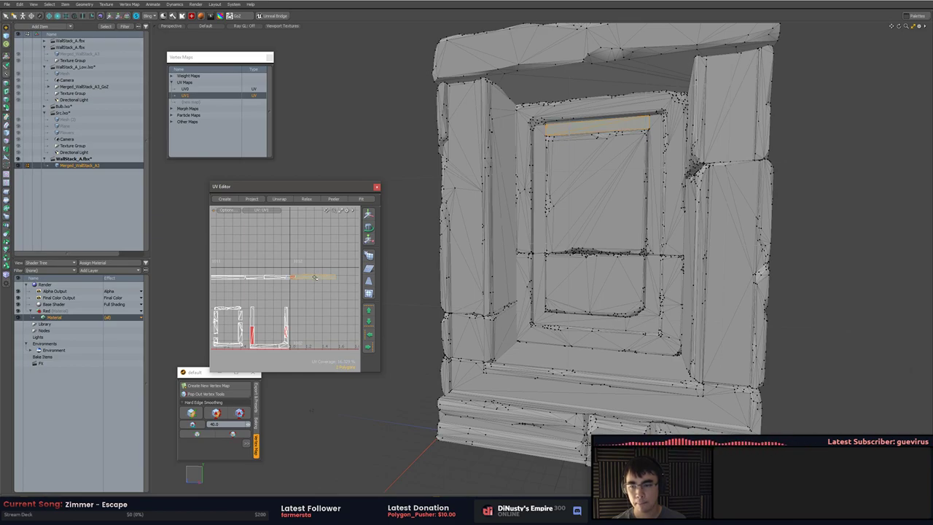
Try a UV transform on the upper border strip, and undo back to its original place in the panel frame's UV layout
key(space)
key(space)
key(space)
key(space)
key(y)
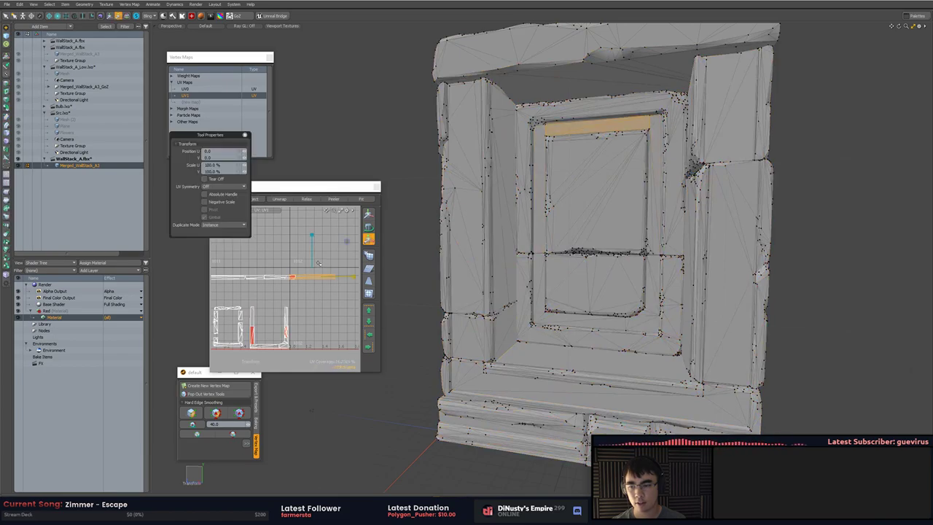
key(ctrl+z)
key(ctrl+z)
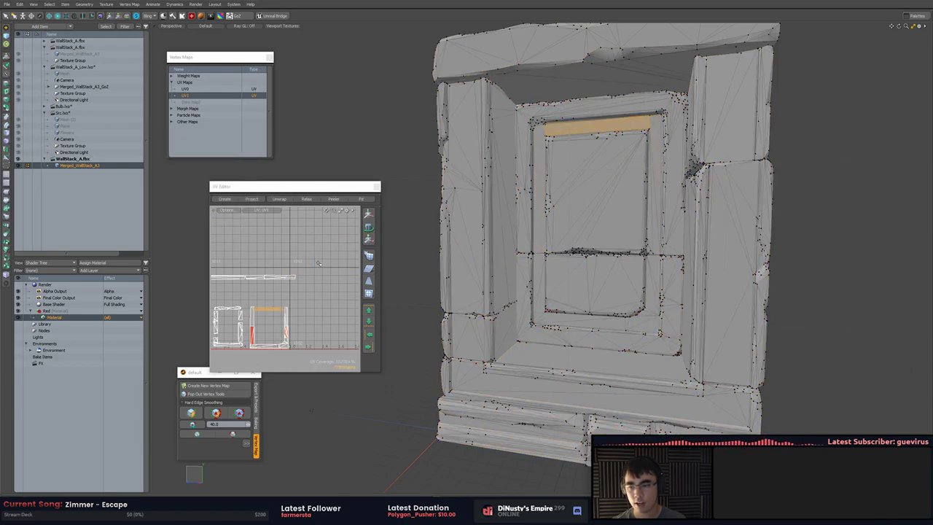
ctrl+alt+drag(246, 308, 332, 314)
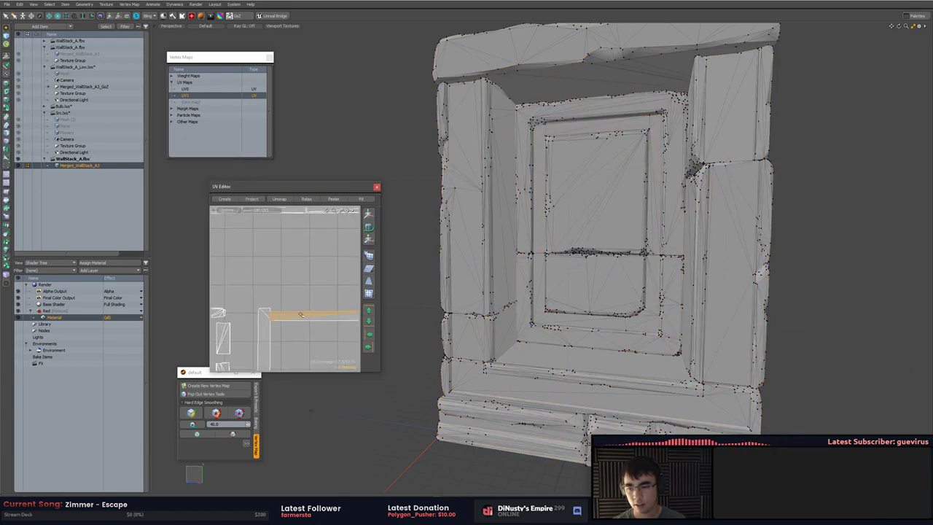
Select the narrow UV strip beside the frame's mitred corner and set the Move tool to snap to vertices
ctrl+alt+drag(267, 314, 307, 316)
scroll(280, 319, up, 3)
key(w)
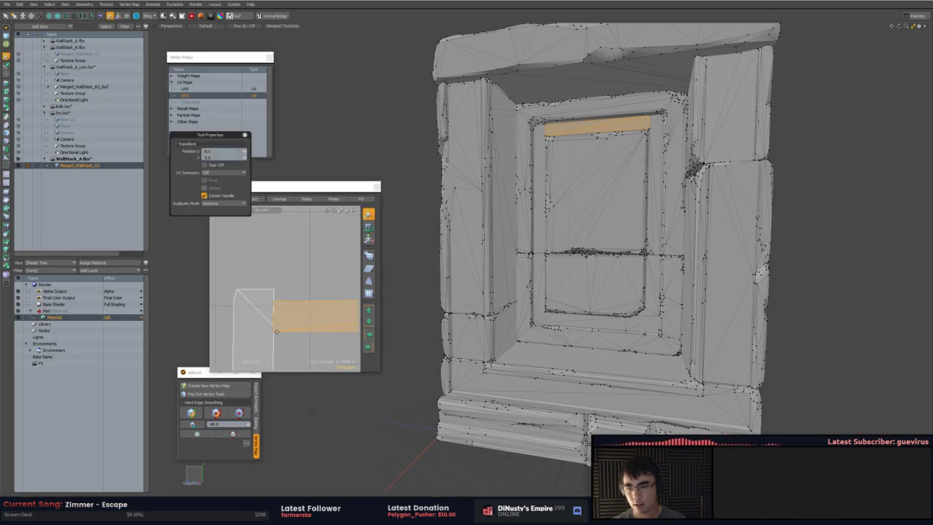
key(x)
click(276, 333)
click(283, 327)
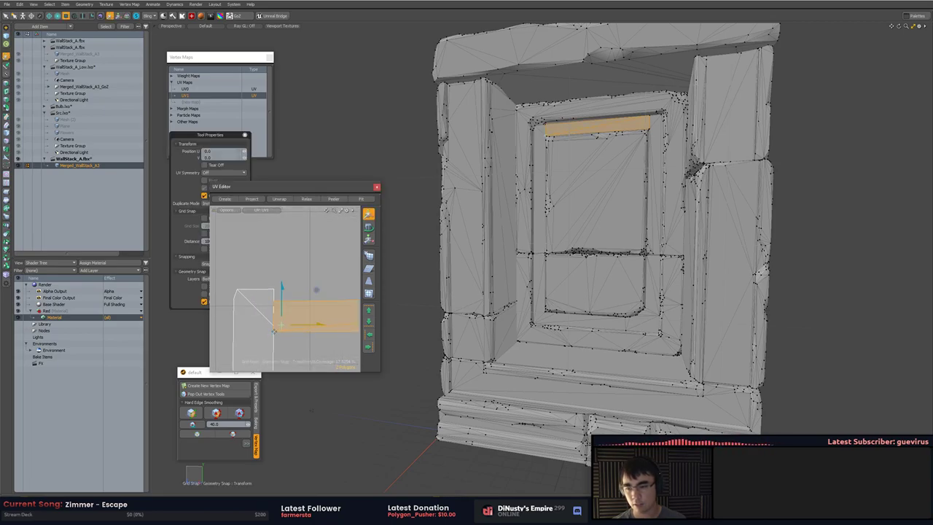
key(shift+x)
click(277, 279)
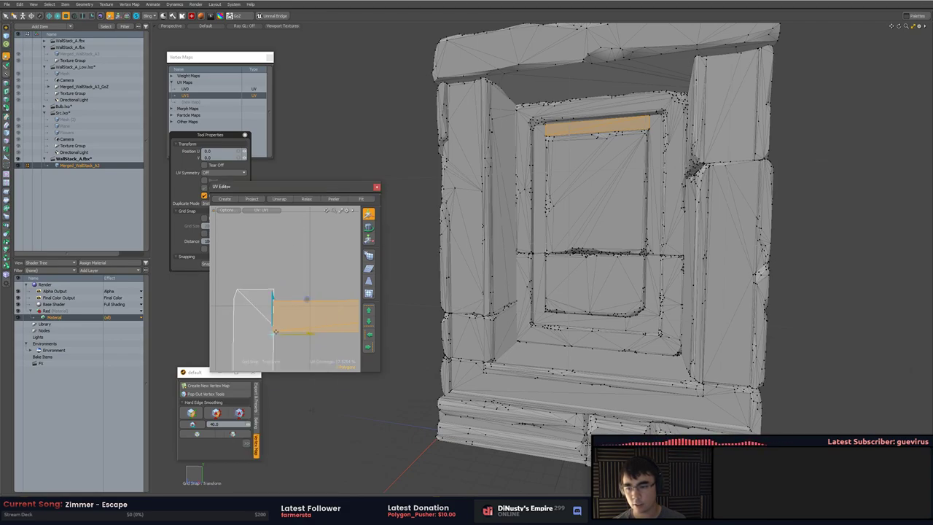
key(shift+x)
click(292, 341)
click(280, 274)
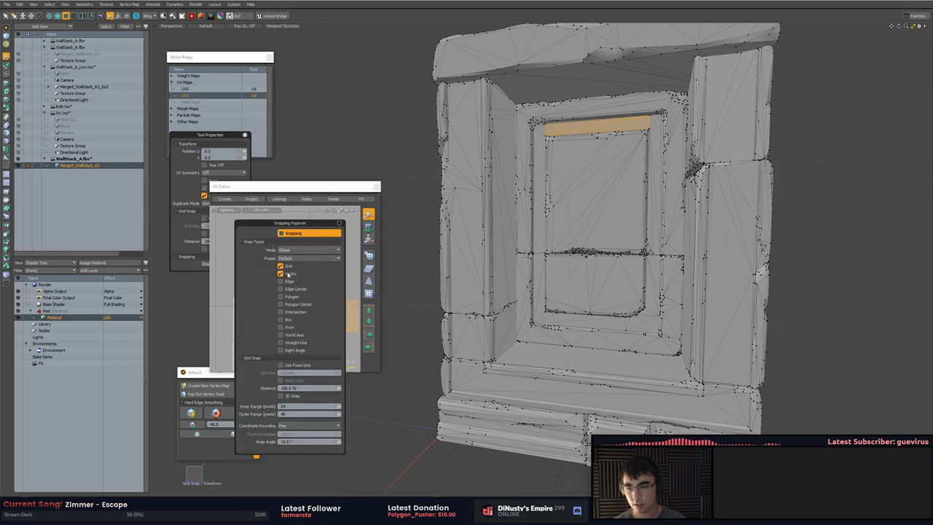
Snap the strip's lower corner onto the adjoining frame piece's mitred corner vertex and scale the strip uniformly from there
click(276, 332)
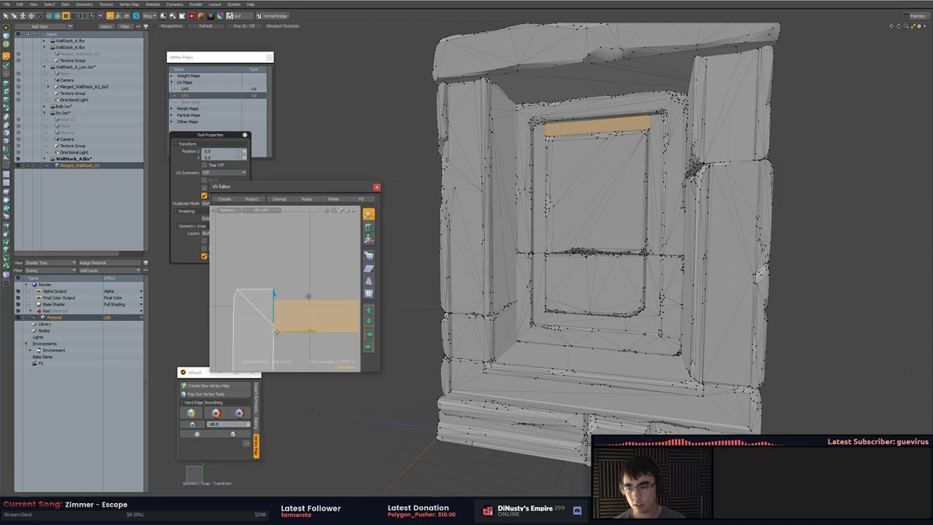
drag(273, 331, 270, 329)
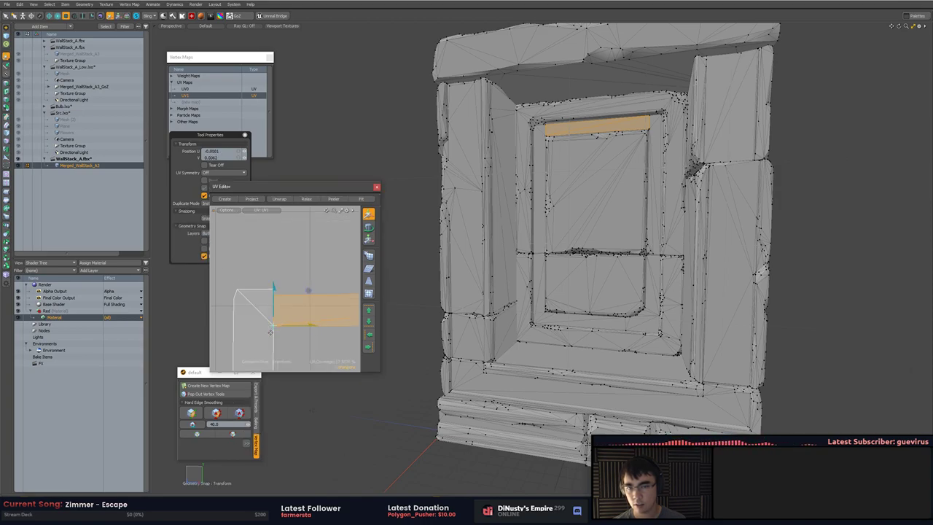
key(r)
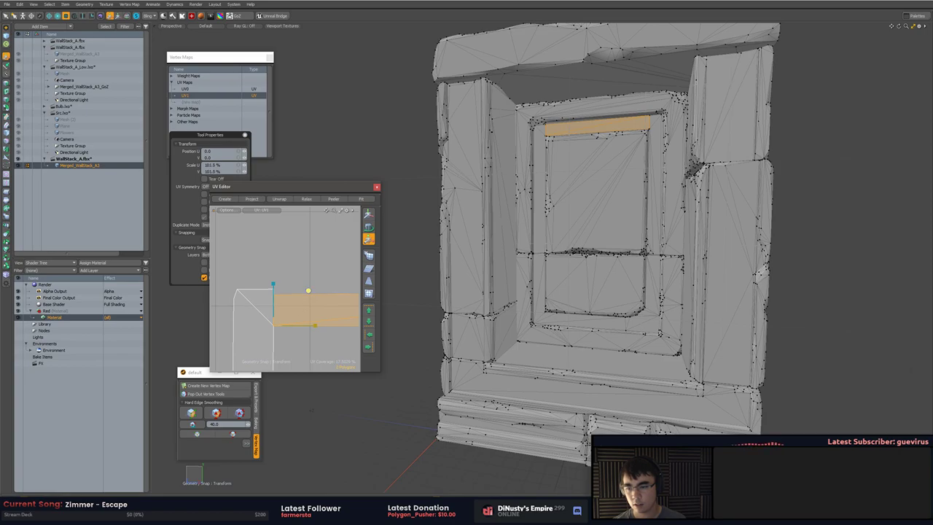
drag(307, 291, 283, 299)
key(Escape)
scroll(306, 274, down, 5)
middle_drag(282, 297, 274, 300)
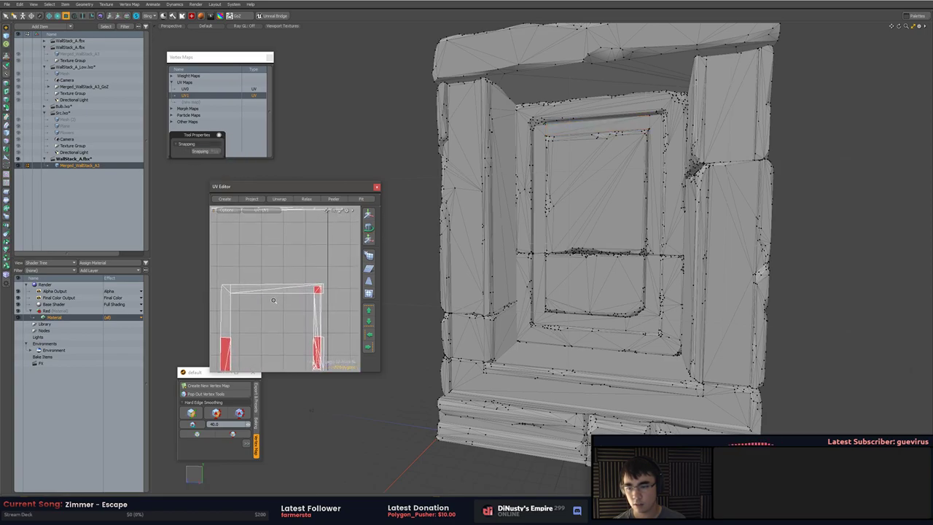
Scale the upper UV strip along U to about 95% from its inner corner to fit between the frame's uprights
click(276, 292)
key(r)
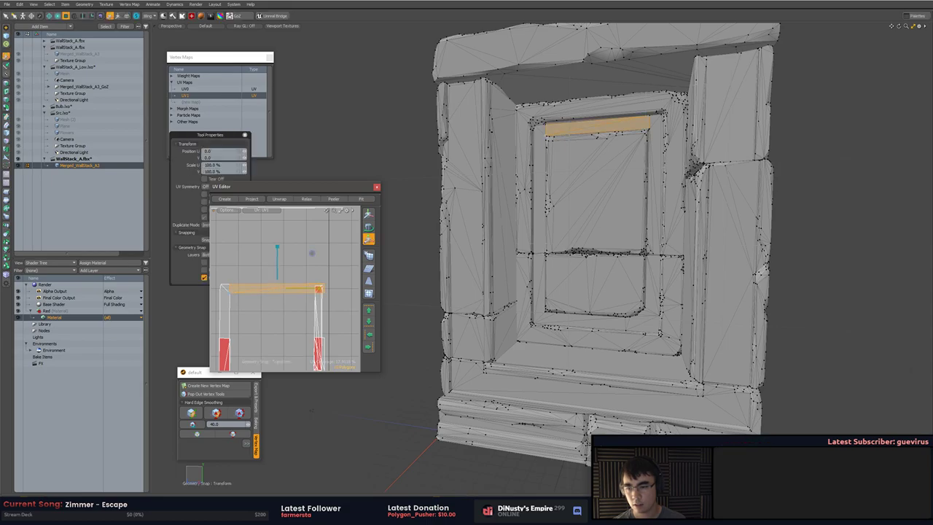
click(230, 293)
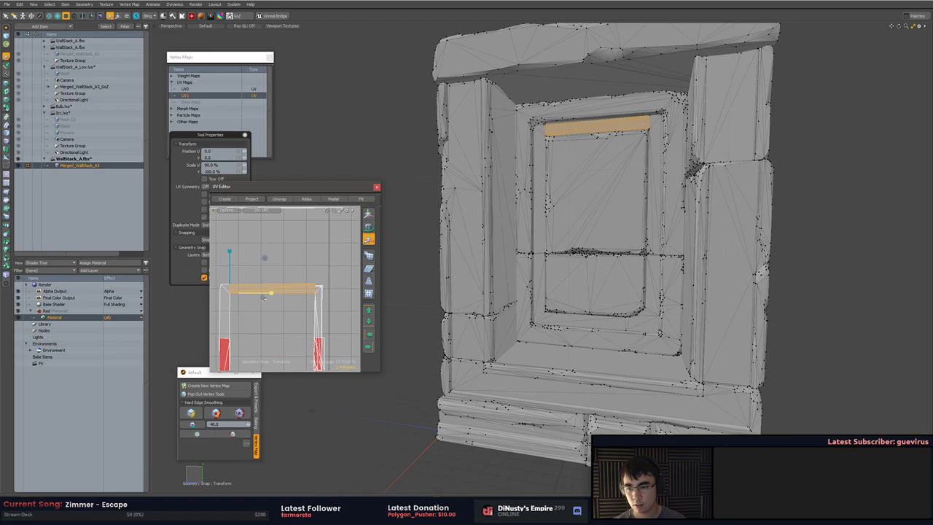
key(Escape)
scroll(288, 306, down, 4)
alt+drag(289, 281, 310, 282)
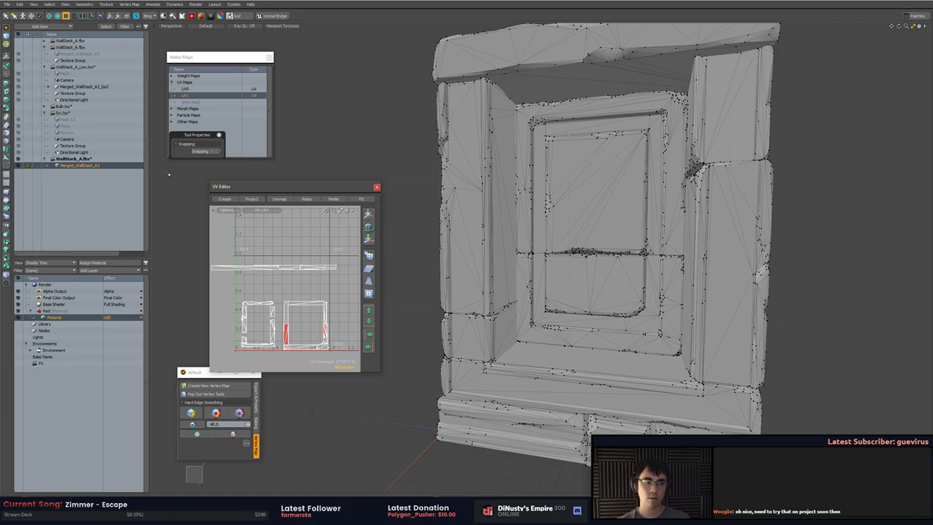
Switch to Unity and examine the carved trim along the base of the textured WallStack_A model
scroll(293, 268, down, 2)
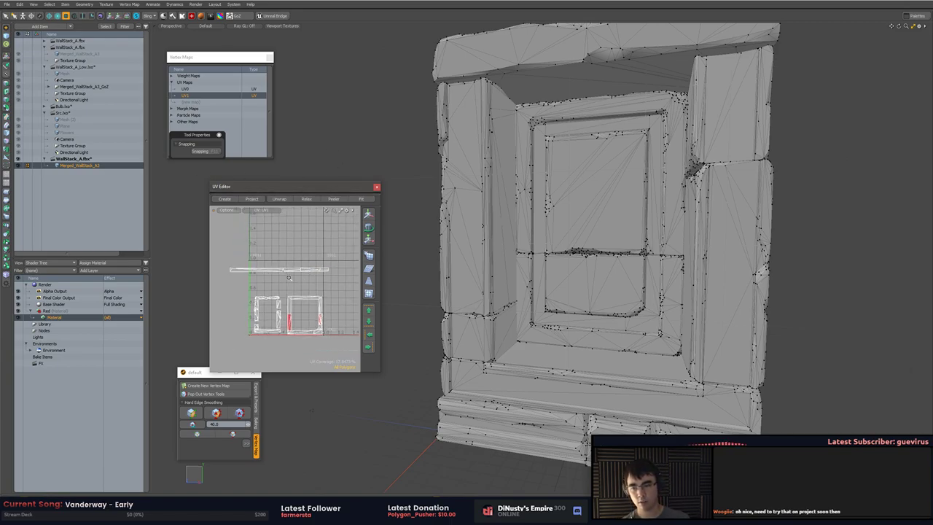
alt+drag(292, 269, 309, 269)
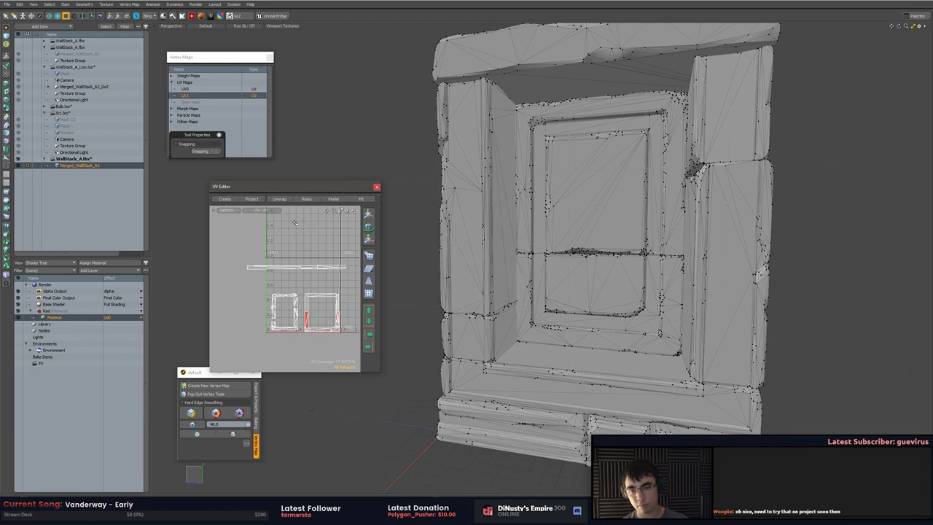
key(alt+Tab)
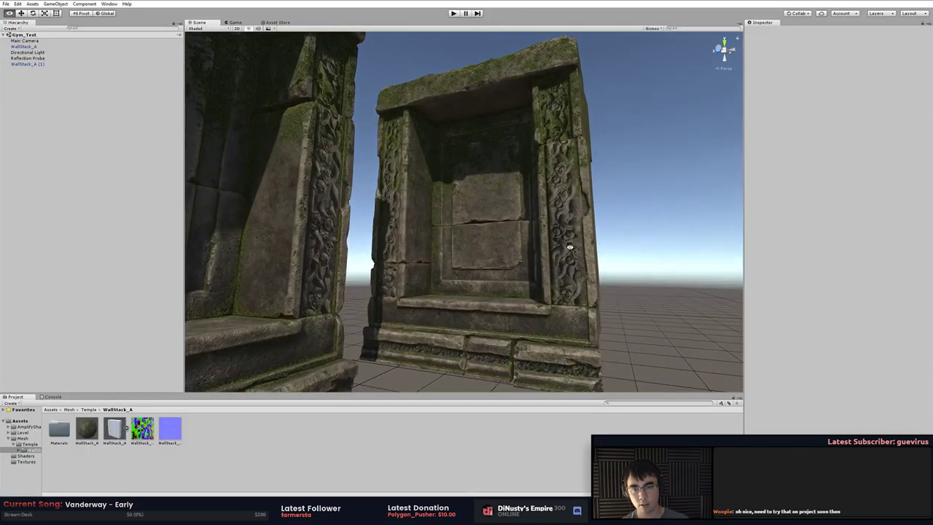
alt+drag(571, 247, 514, 265)
alt+right_drag(514, 264, 584, 252)
alt+drag(585, 253, 539, 228)
alt+right_drag(540, 228, 668, 248)
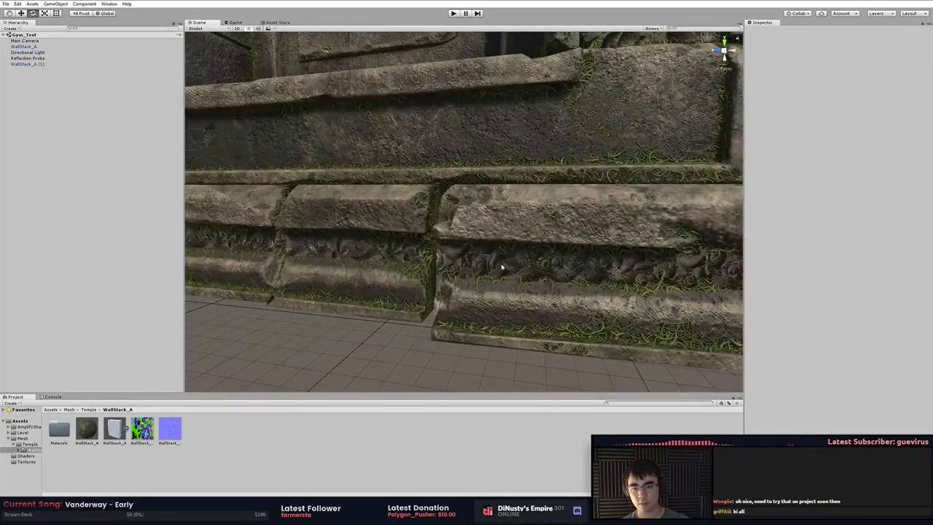
alt+right_drag(501, 267, 469, 248)
alt+middle_drag(469, 248, 481, 273)
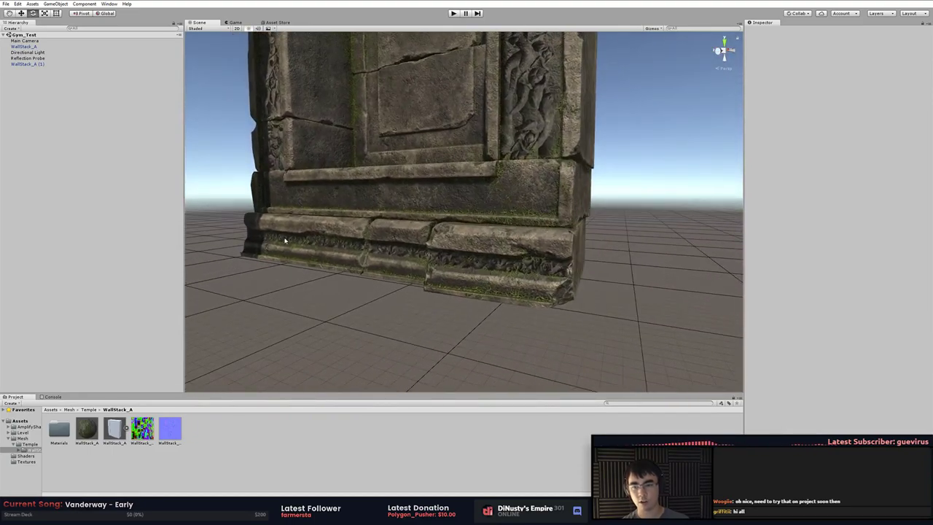
alt+drag(285, 241, 394, 262)
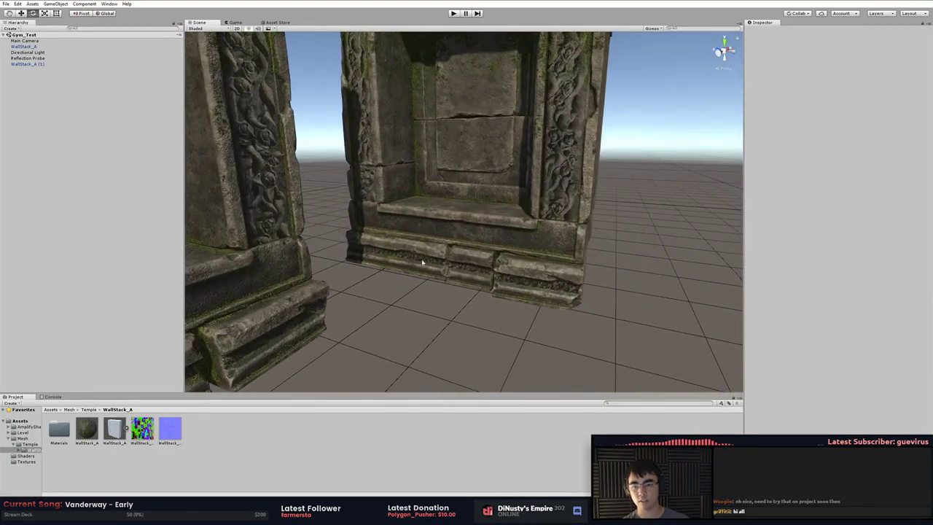
Examine the recessed panel, top slab and carved pillar trims of the WallStack_A model in the Unity scene
alt+drag(571, 271, 549, 202)
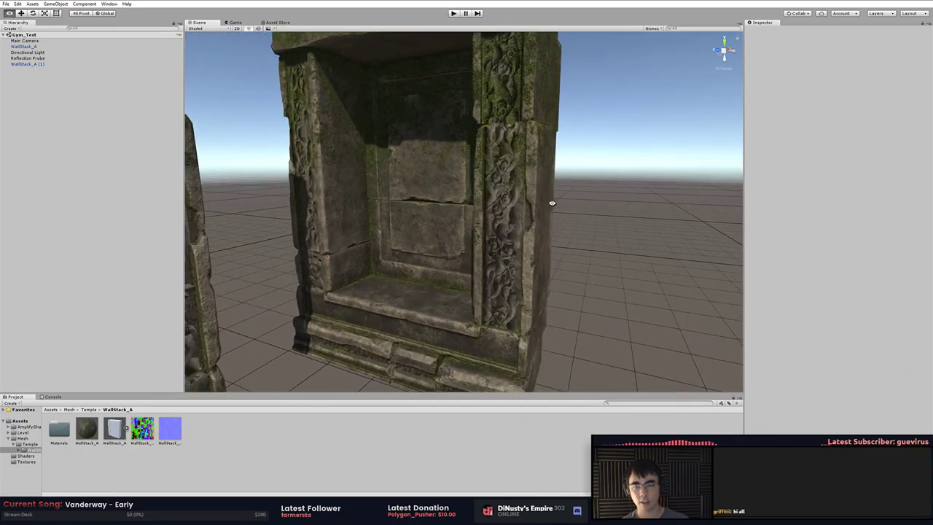
alt+right_drag(542, 212, 519, 236)
middle_drag(518, 237, 545, 326)
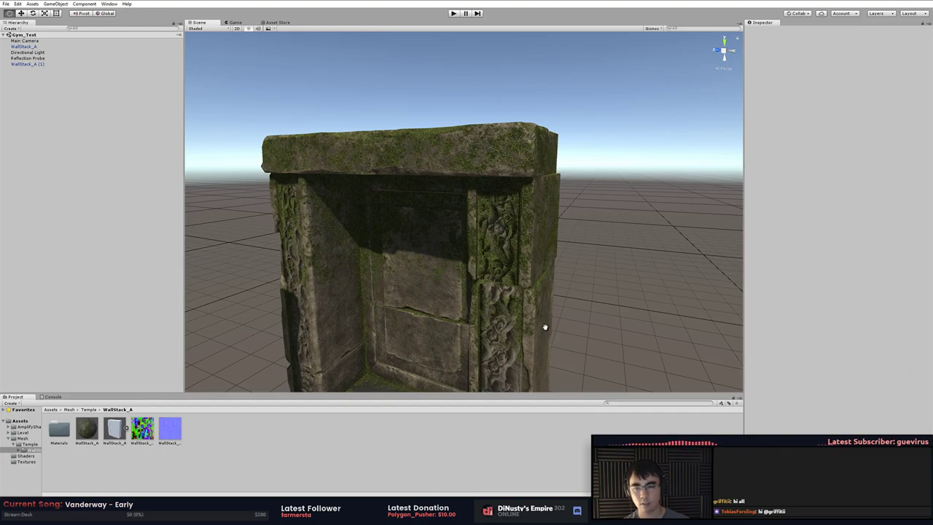
mouse_move(545, 327)
alt+mouse_down()
mouse_move(544, 312)
mouse_move(535, 316)
alt+mouse_up()
alt+right_drag(535, 316, 569, 306)
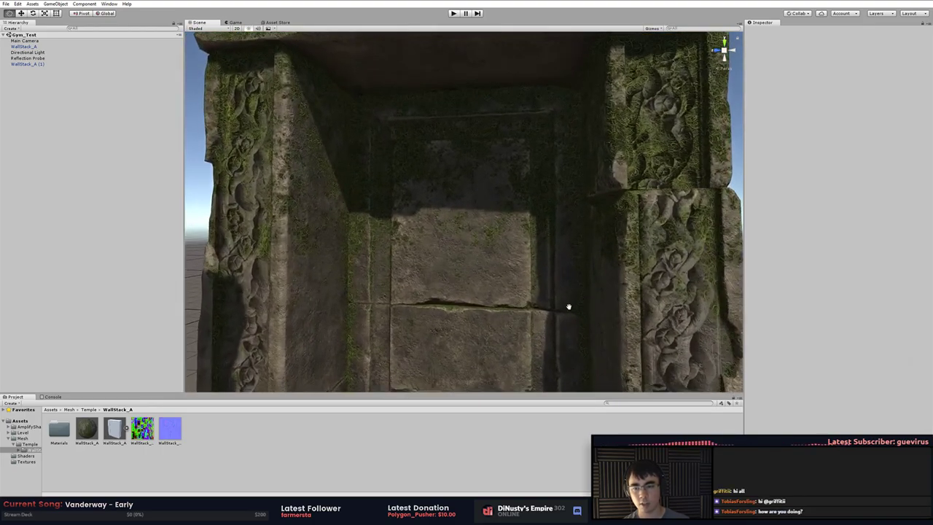
middle_drag(569, 306, 579, 258)
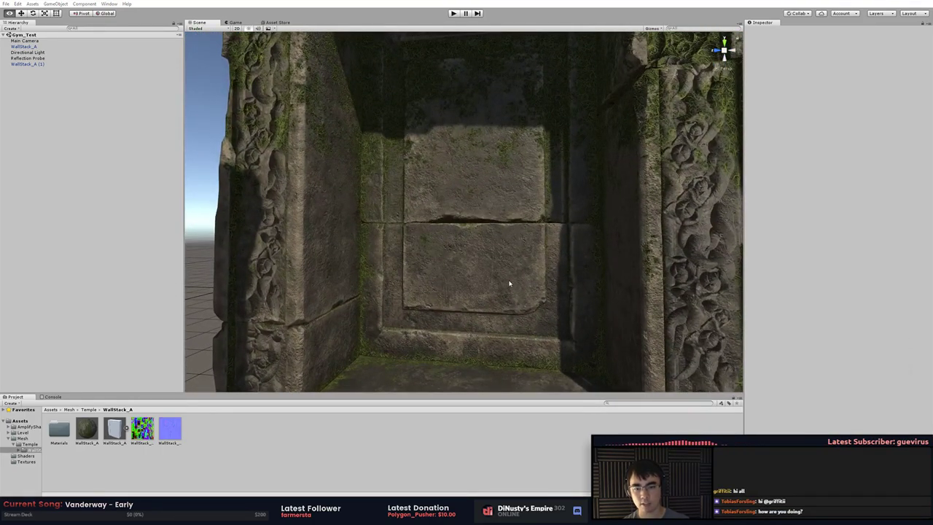
key(alt+Tab)
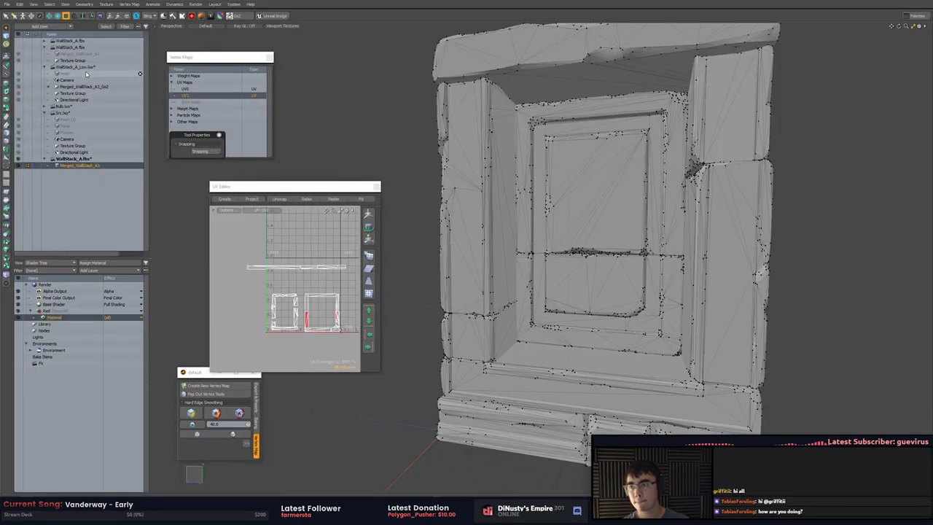
key(alt+Tab)
middle_drag(455, 193, 432, 187)
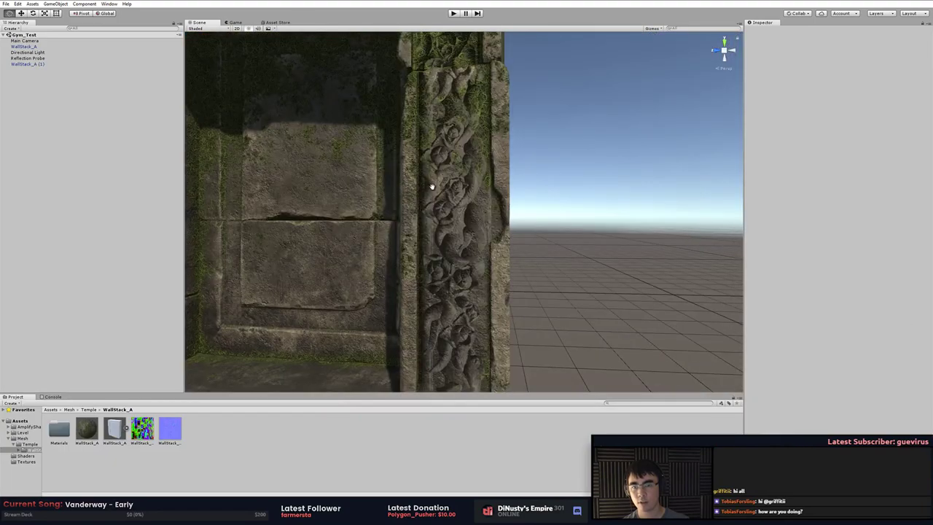
mouse_move(431, 188)
alt+mouse_down()
mouse_move(502, 219)
mouse_move(413, 204)
mouse_move(433, 221)
mouse_move(402, 202)
mouse_move(423, 190)
alt+mouse_up()
Return to Modo and bring up the Plane mesh from the Src.lxo scene with its flower trim in view
key(alt+Tab)
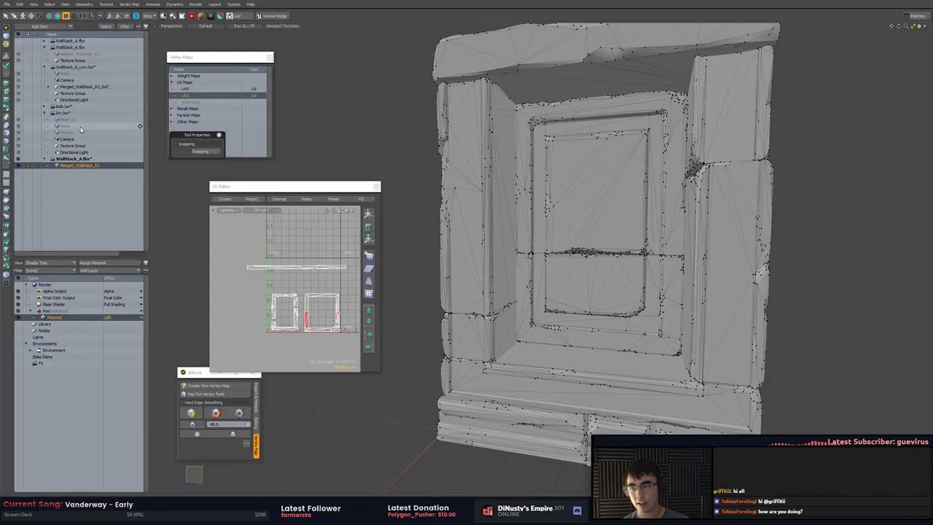
click(81, 127)
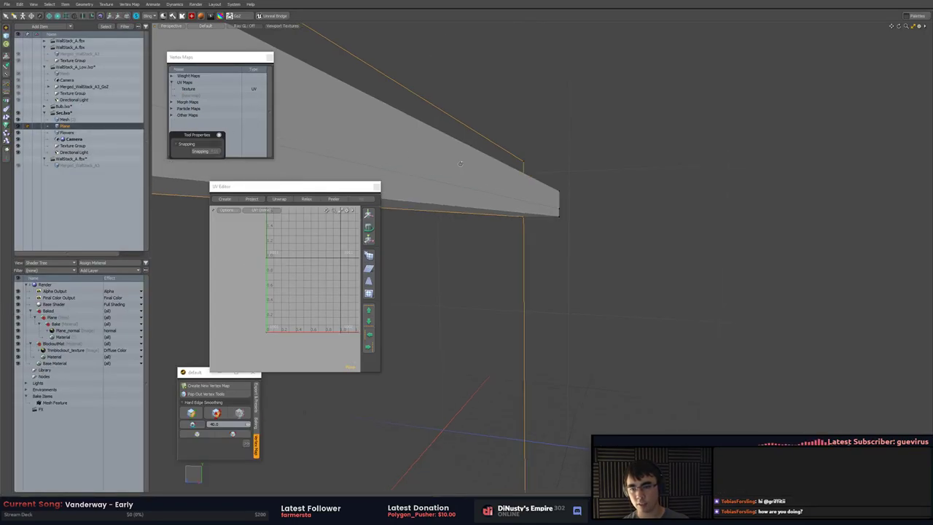
alt+drag(641, 182, 598, 171)
alt+drag(369, 177, 617, 119)
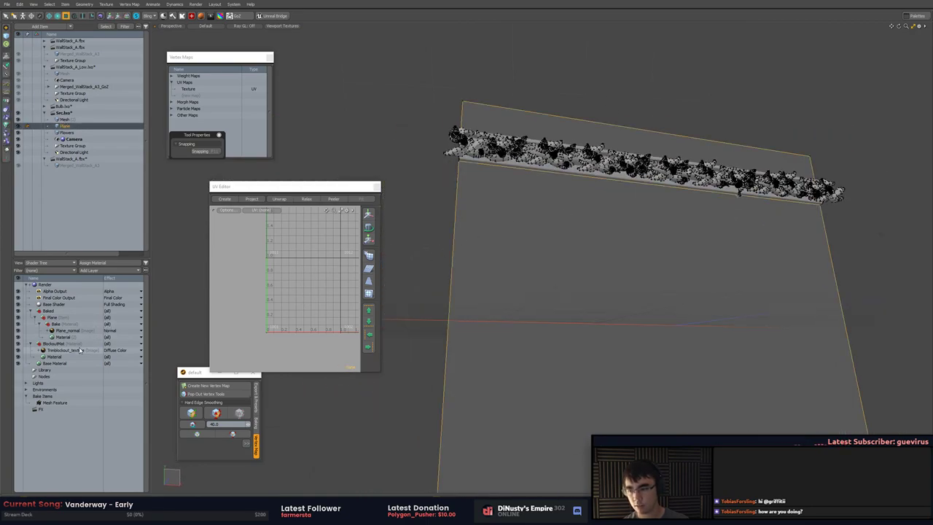
Assign the BlockoutMat material to the Plane mesh's polygons
drag(84, 349, 486, 294)
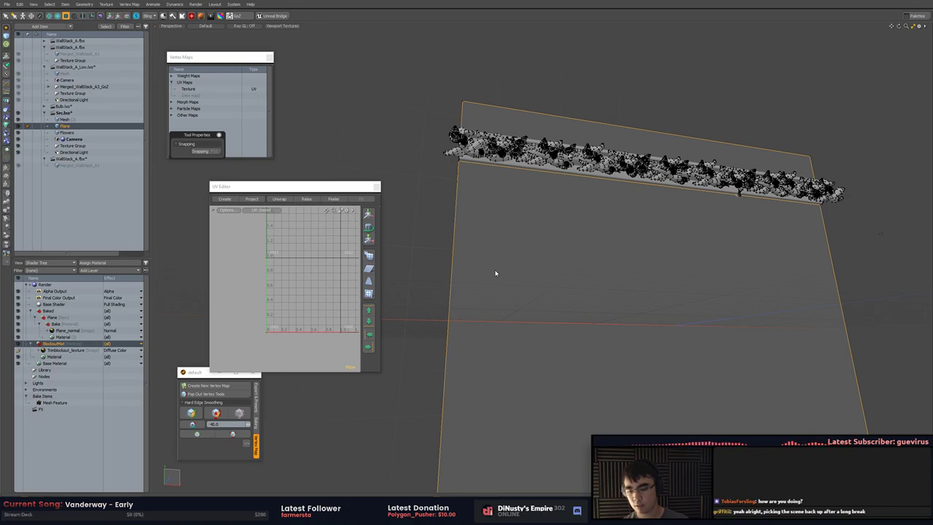
key(m)
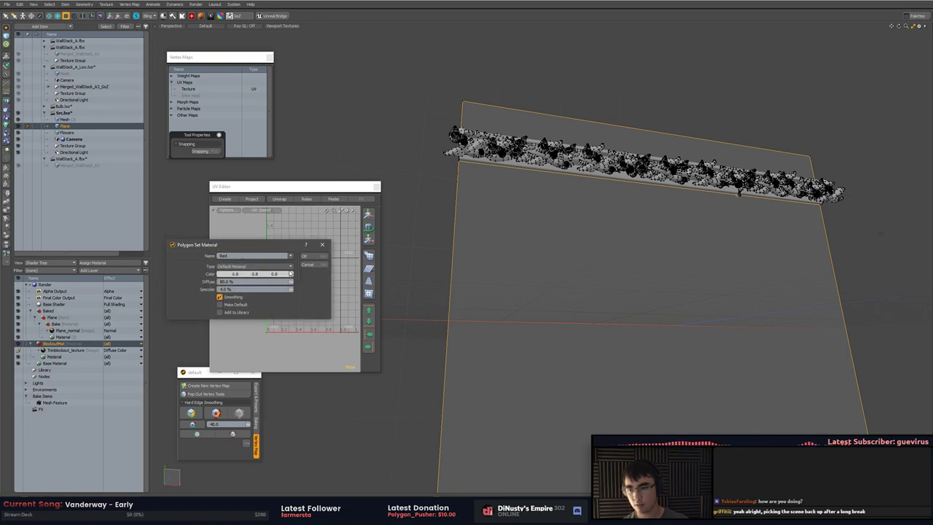
click(304, 256)
click(347, 158)
alt+drag(347, 158, 306, 152)
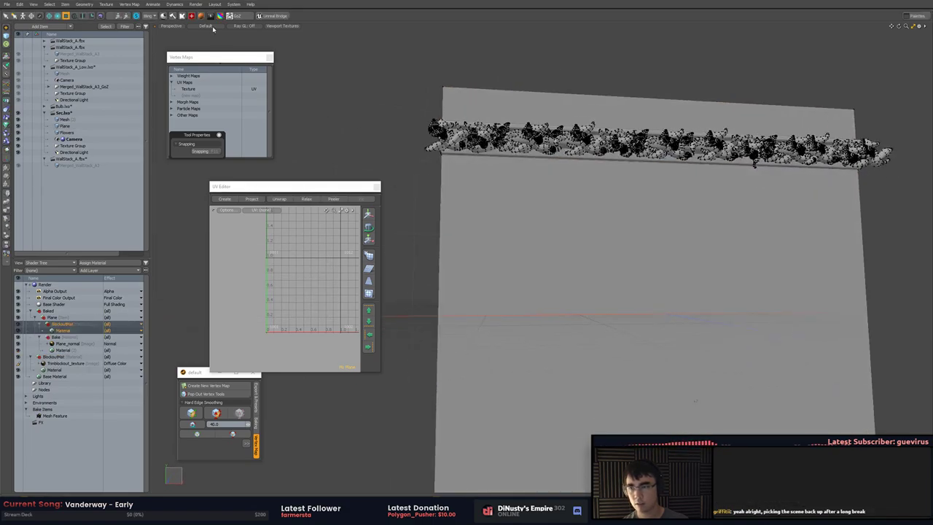
Preview the Plane mesh with the Texture viewport style and return to the Default style
click(208, 26)
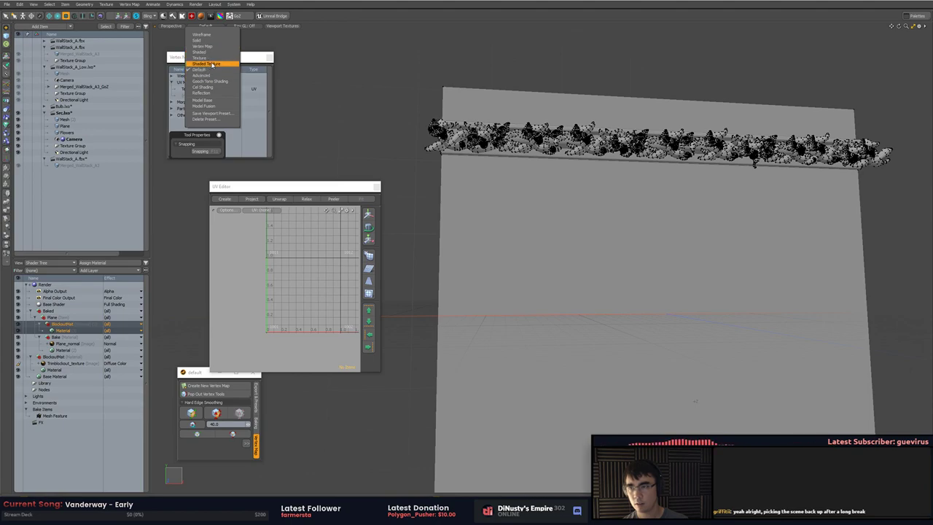
click(207, 58)
click(450, 198)
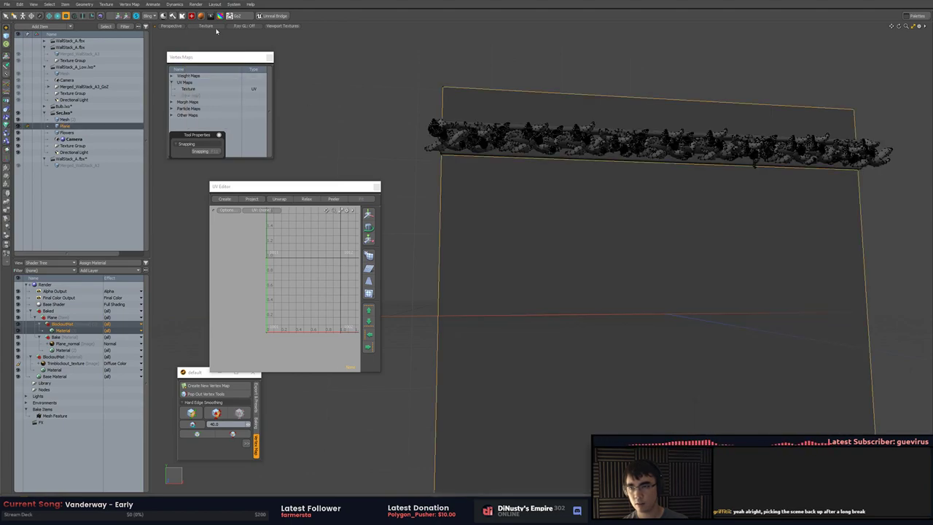
click(208, 26)
click(207, 68)
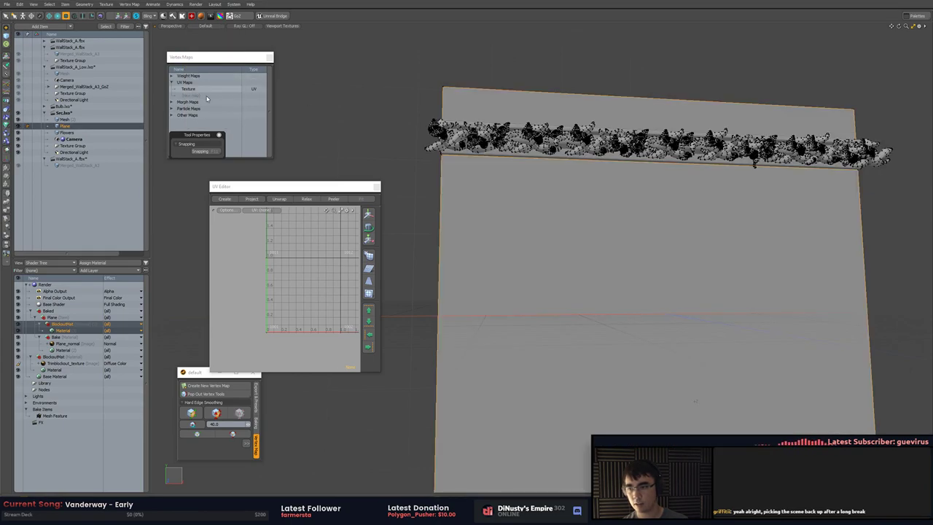
Delete the Plane's Bake material group from the shader tree and select the Material layer under its BlockoutMat group
click(70, 337)
click(79, 323)
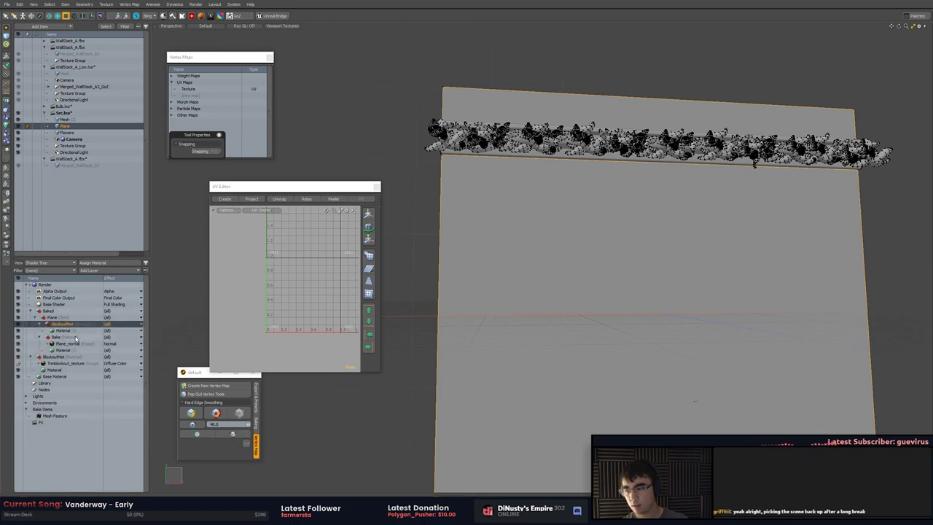
click(76, 337)
key(Delete)
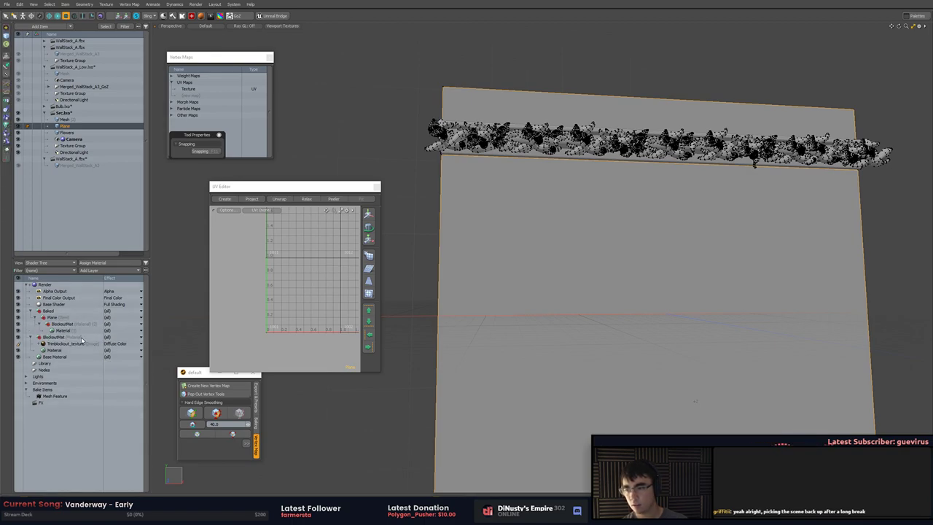
click(65, 339)
click(63, 331)
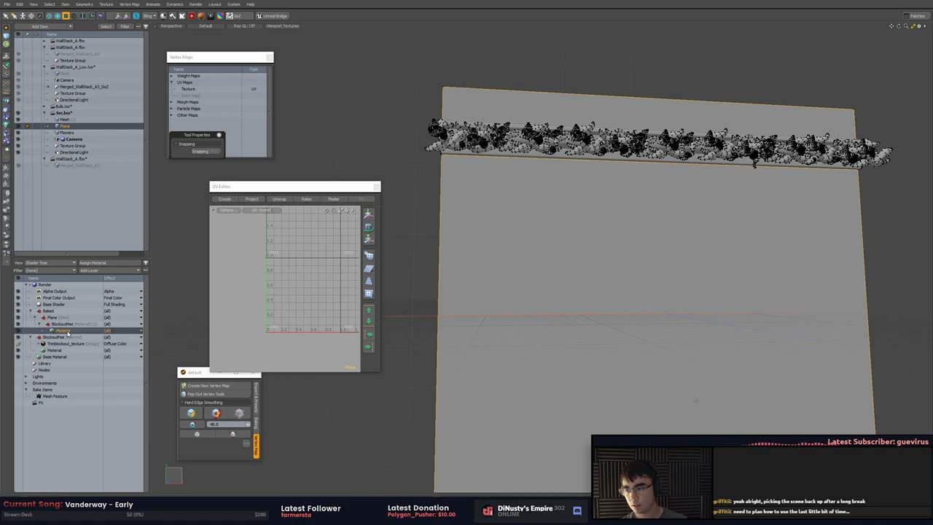
Delete the Plane item group under Baked in the shader tree and select the remaining BlockoutMat group
click(61, 325)
click(60, 318)
key(Delete)
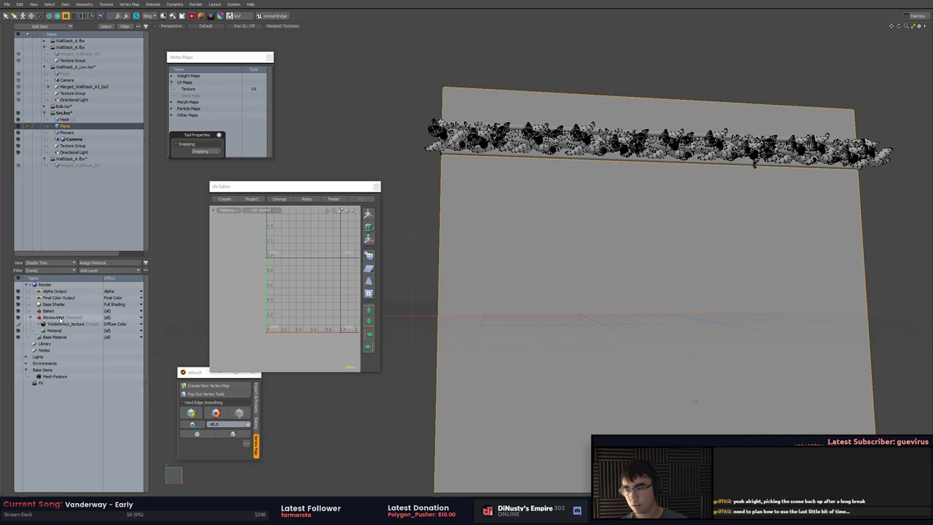
click(60, 318)
Show the textured Plane in the front view and move the UV Editor window clear of it
click(302, 161)
alt+drag(493, 192, 487, 227)
key(KP_1)
key(KP_2)
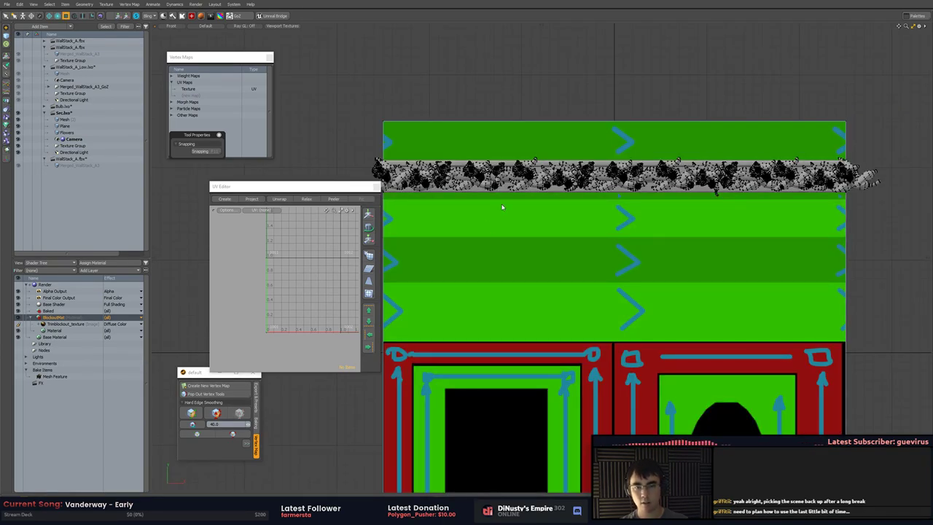
scroll(562, 167, up, 1)
alt+shift+drag(732, 324, 724, 190)
scroll(714, 206, down, 1)
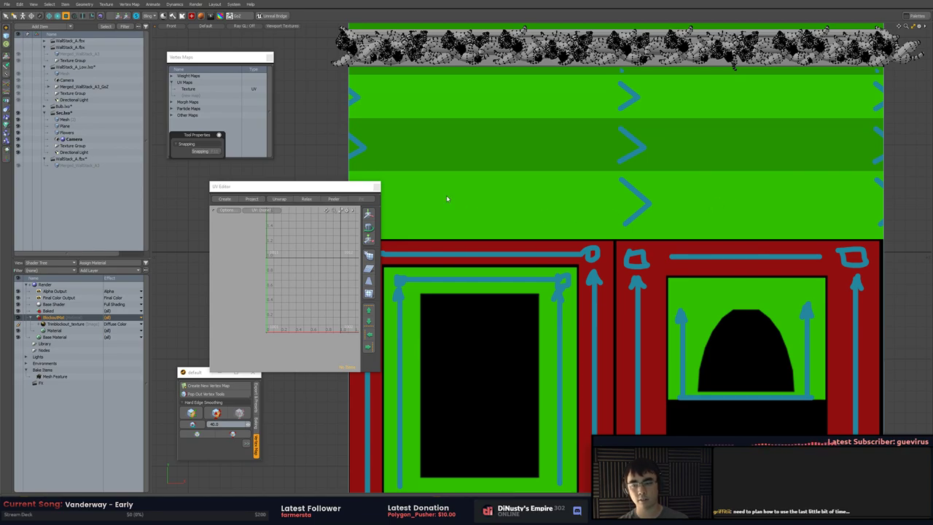
drag(328, 190, 290, 178)
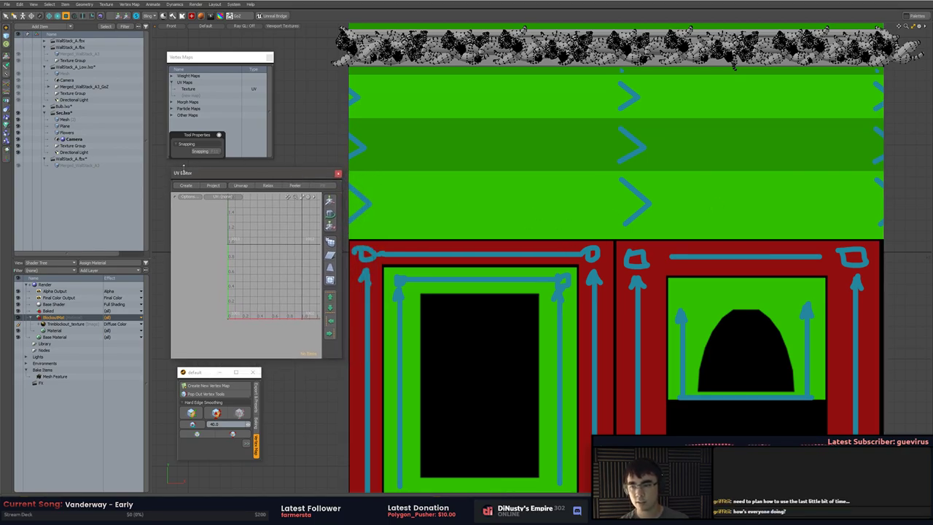
drag(170, 168, 193, 179)
scroll(454, 196, down, 2)
alt+drag(459, 193, 461, 210)
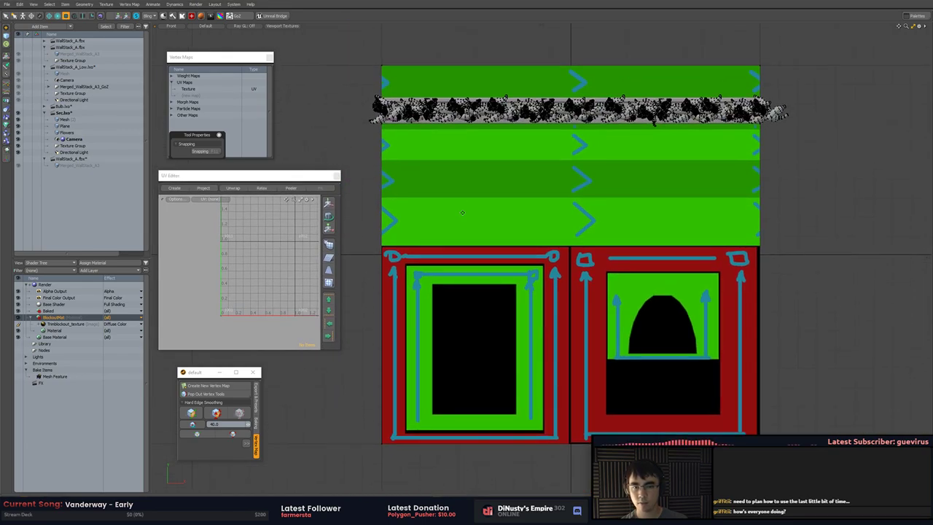
Switch to polygon selection and activate the Bulb.lxo scene with its stacked ornament rows
click(669, 157)
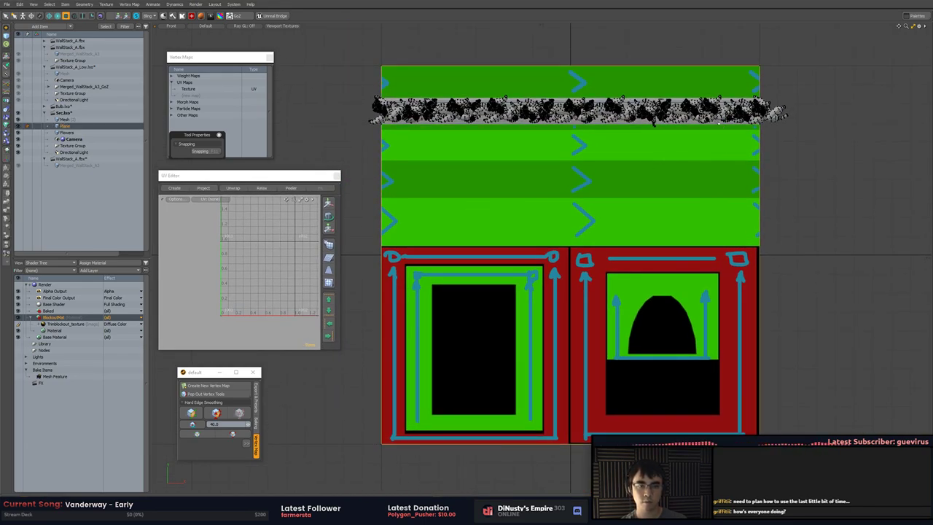
key(3)
alt+drag(798, 197, 844, 220)
scroll(801, 223, up, 1)
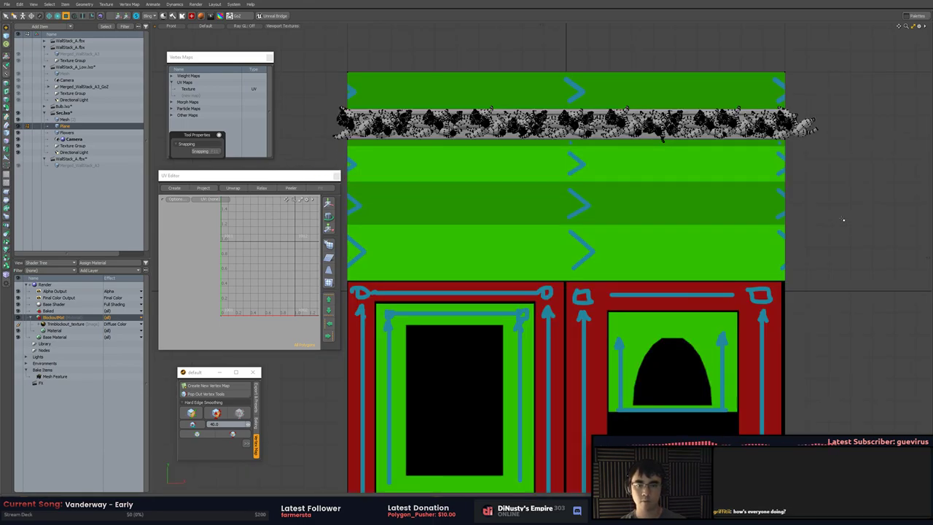
key(alt+Tab)
key(Escape)
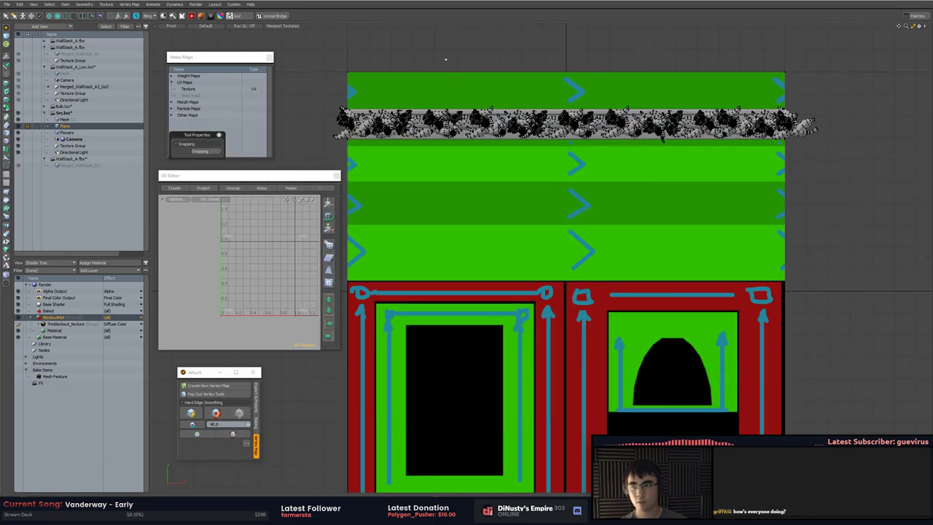
click(89, 119)
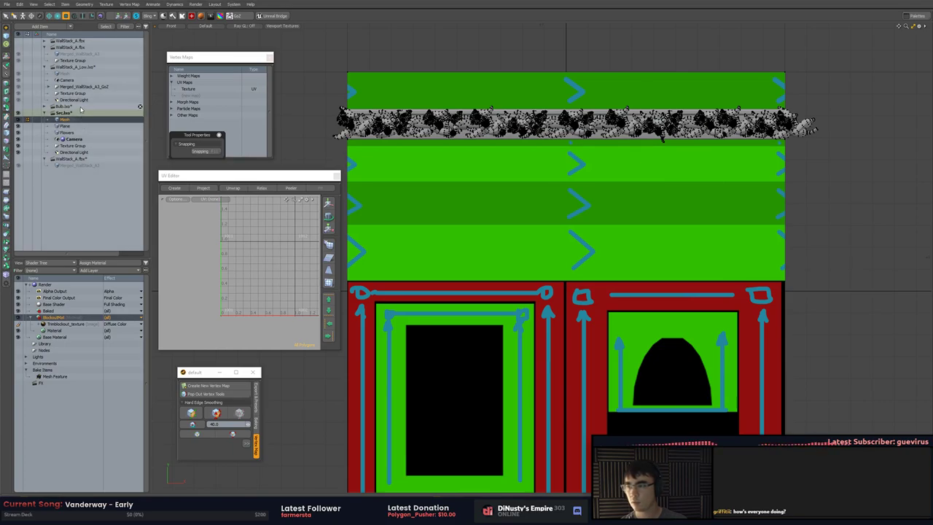
click(77, 106)
click(80, 114)
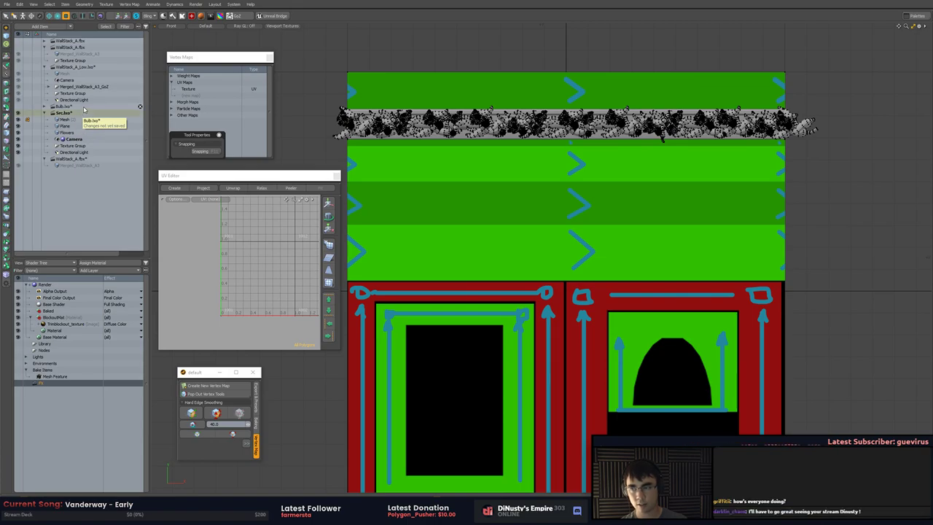
click(85, 107)
alt+drag(435, 298, 487, 293)
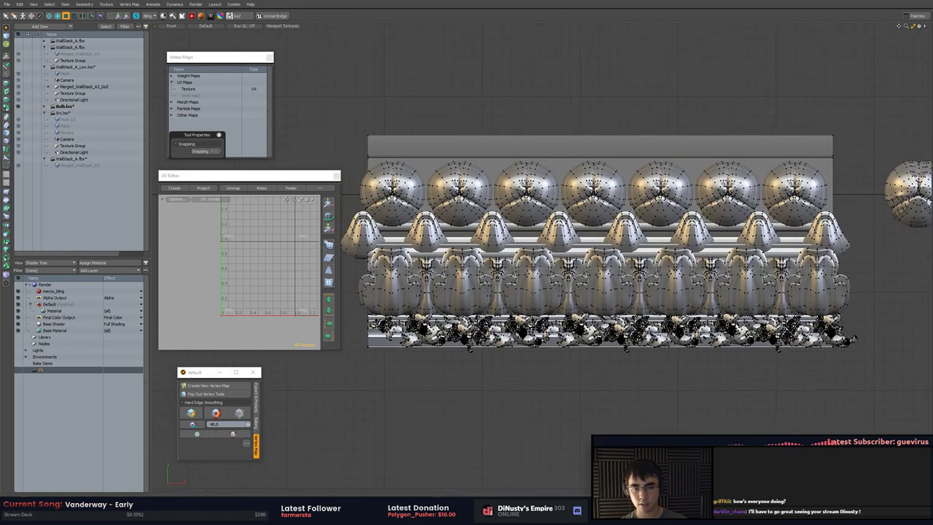
double_click(487, 294)
double_click(390, 274)
double_click(427, 284)
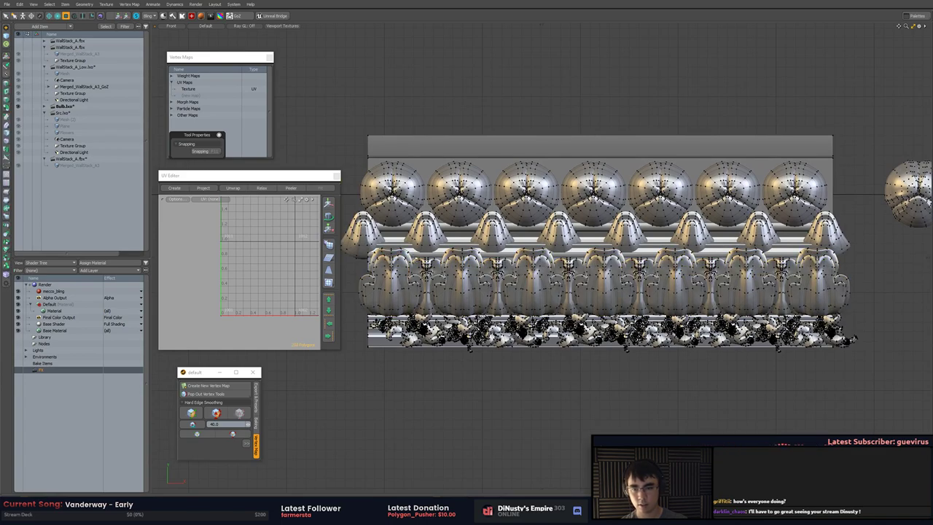
key(Escape)
key(5)
click(593, 239)
key(3)
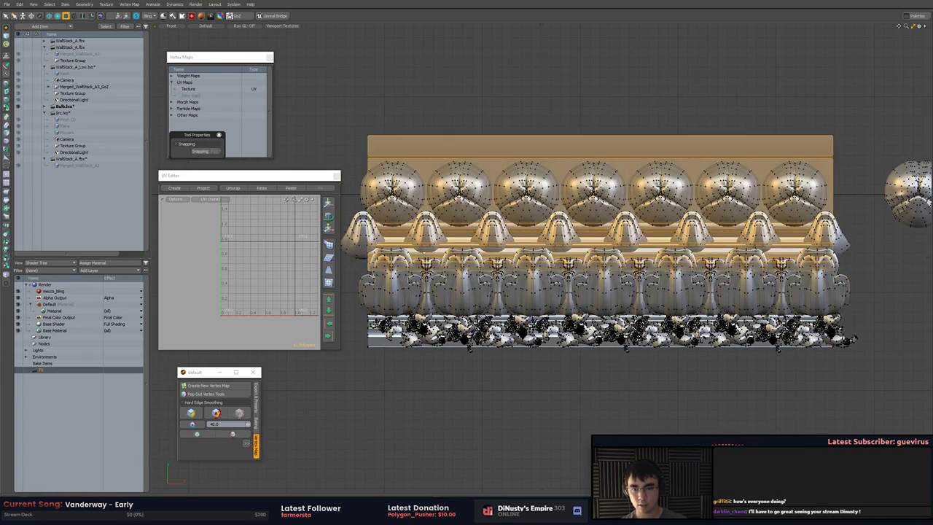
key(Escape)
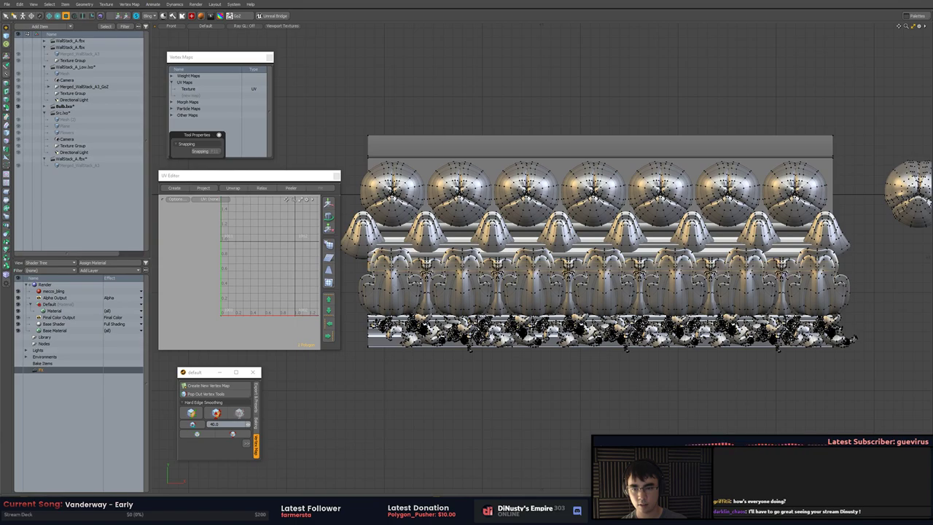
Turn off subdivision on the lobed ornament row above the flowers and copy all of its connected polygons
key(5)
click(388, 284)
key(3)
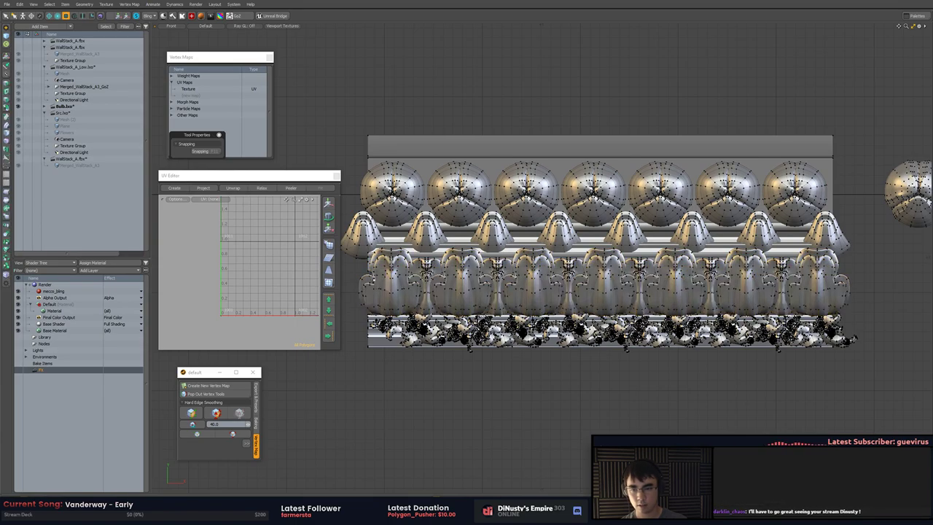
key(Tab)
drag(352, 278, 667, 278)
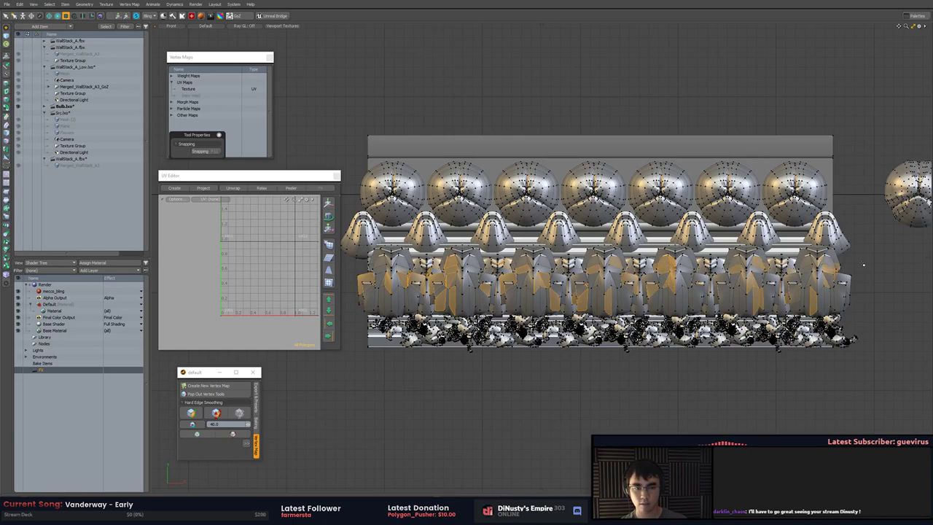
key(bracketright)
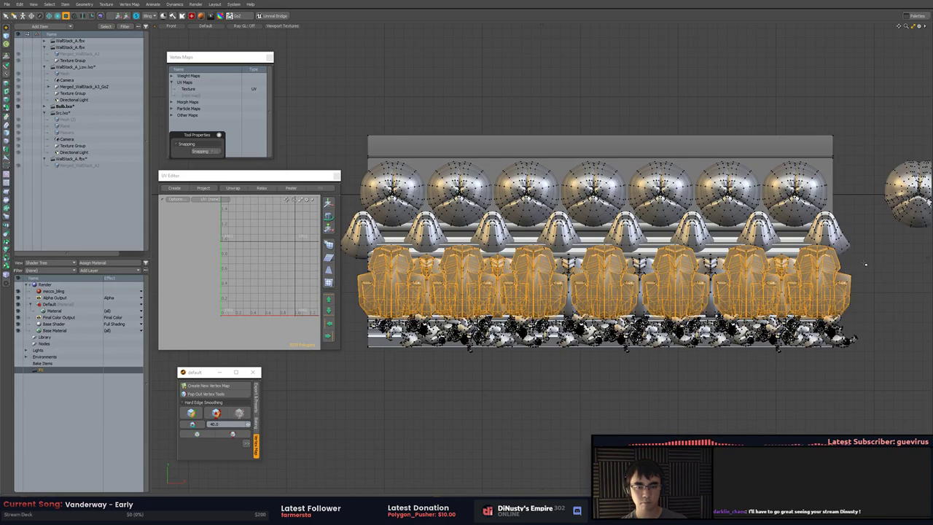
key(bracketright)
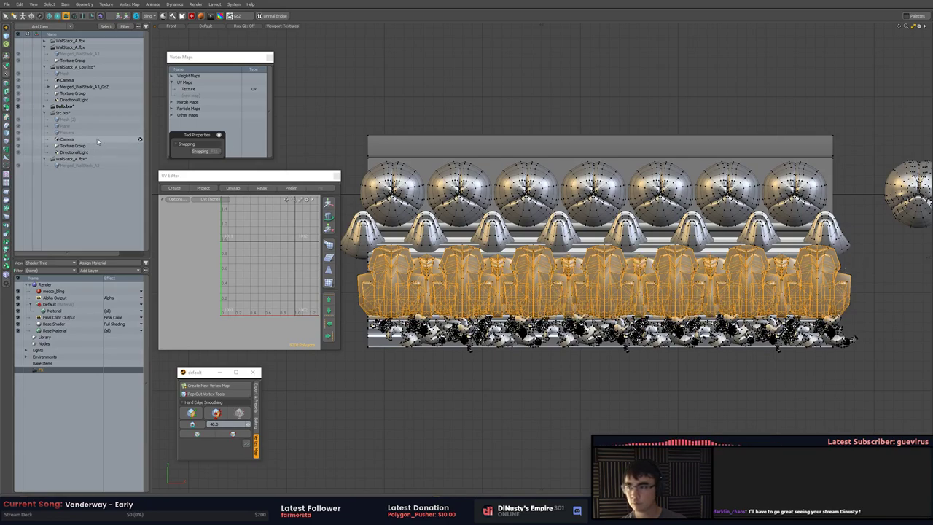
Return to the Src.lxo scene and frame the Plane's green trim strips from the front
click(99, 139)
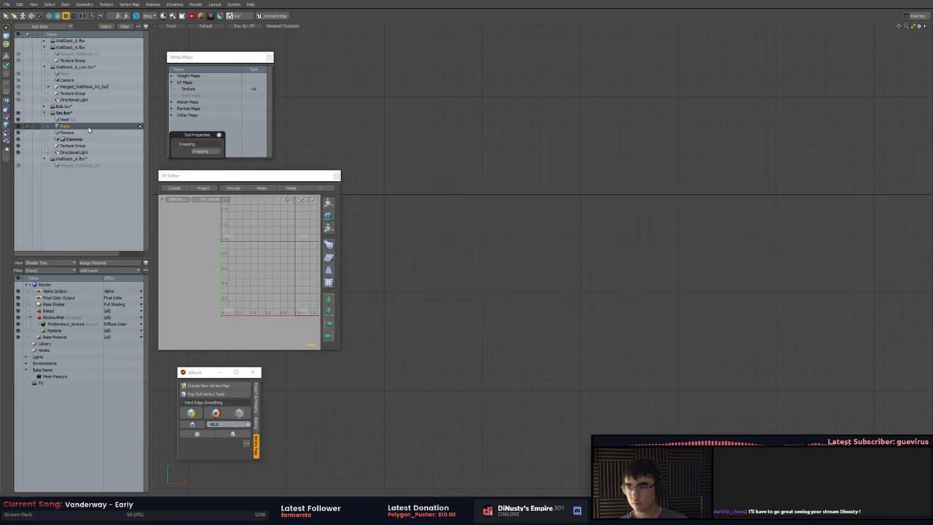
click(82, 165)
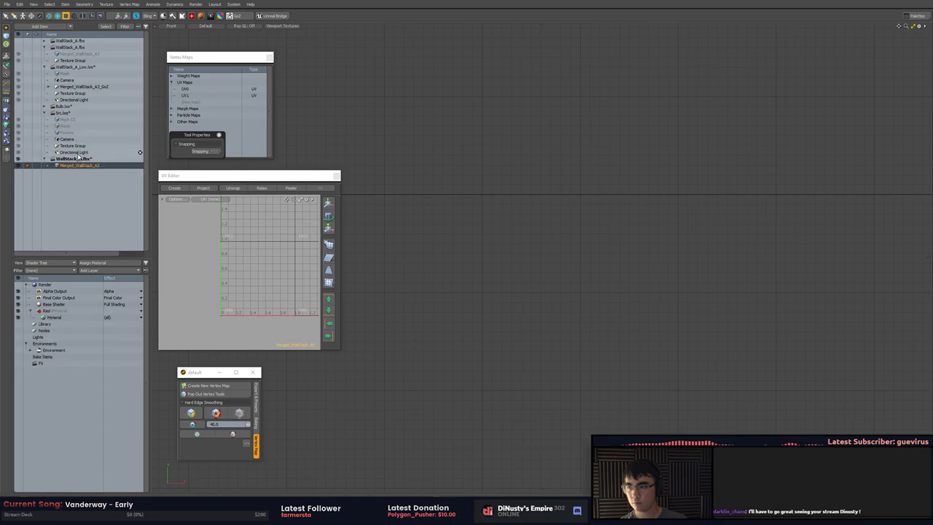
click(77, 153)
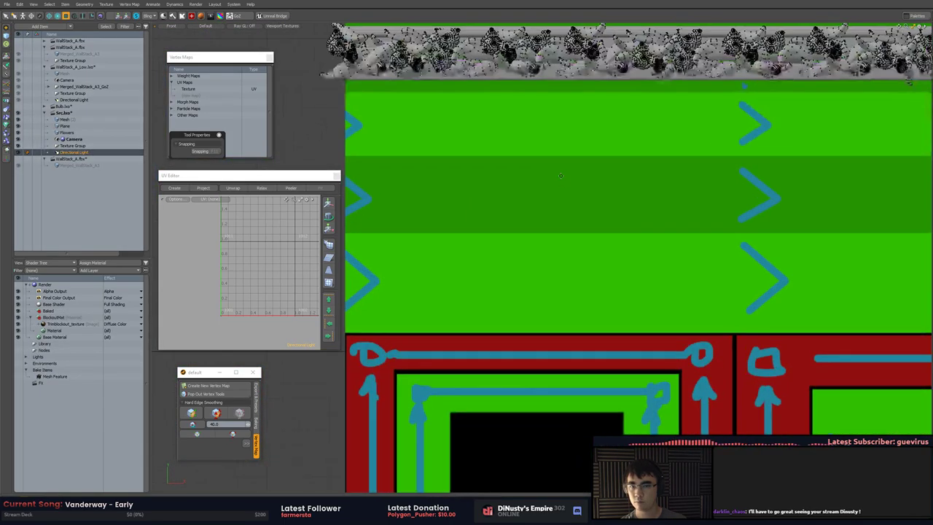
scroll(561, 175, down, 1)
alt+drag(561, 175, 500, 226)
scroll(477, 208, down, 1)
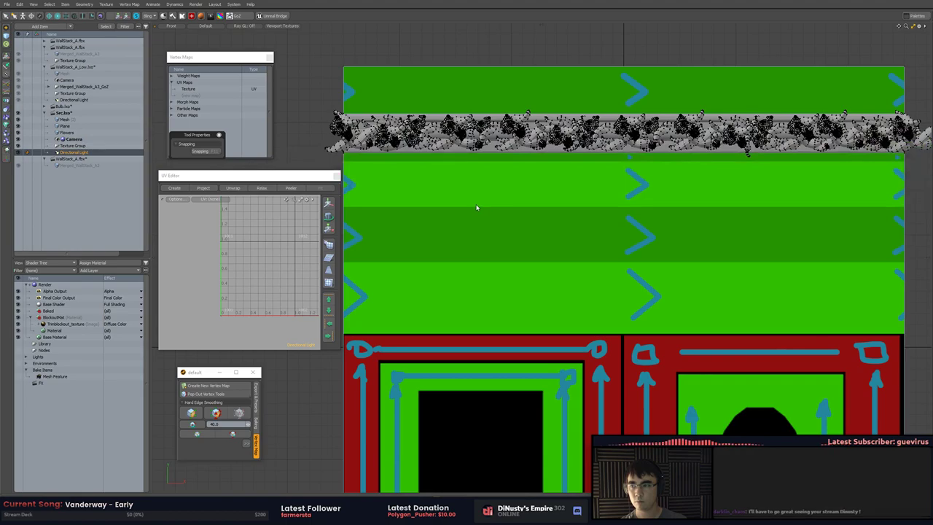
alt+drag(518, 177, 506, 167)
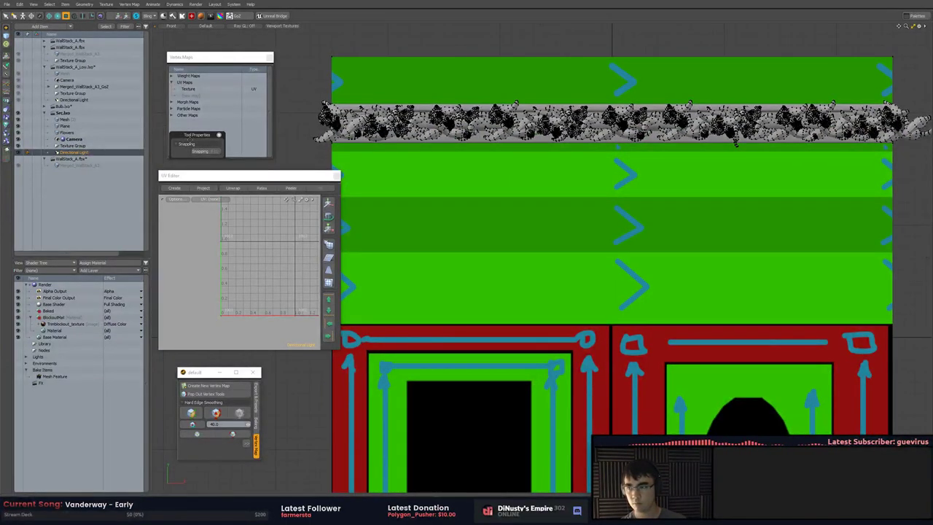
Add a new mesh item to the Src.lxo scene and paste the copied ornament row into it
click(65, 119)
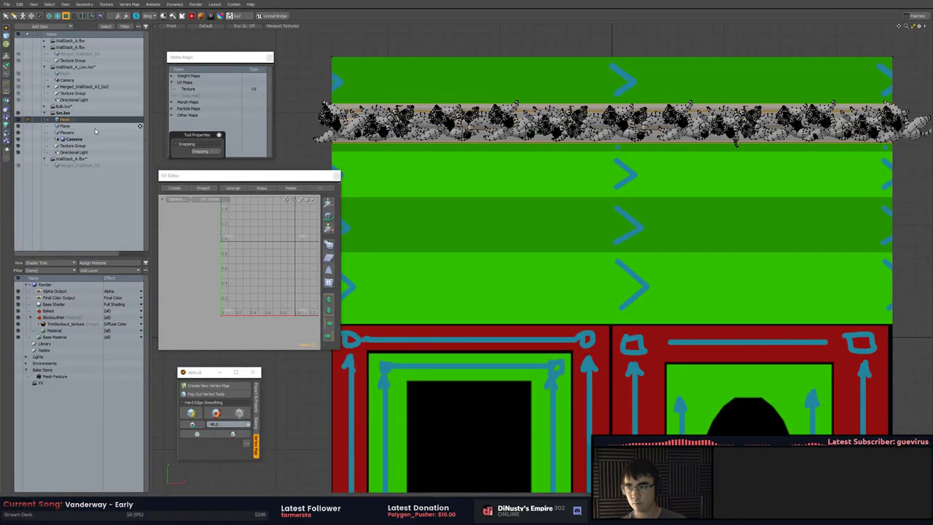
key(n)
double_click(99, 99)
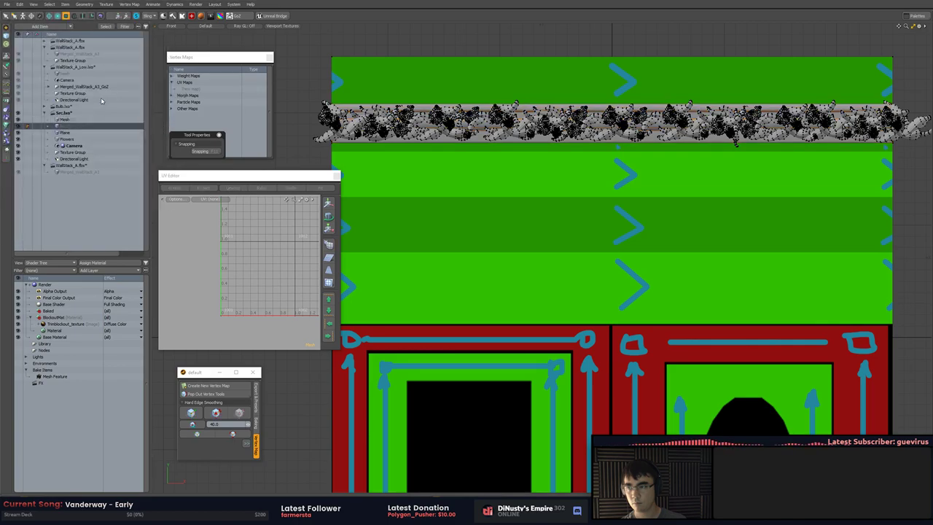
key(a)
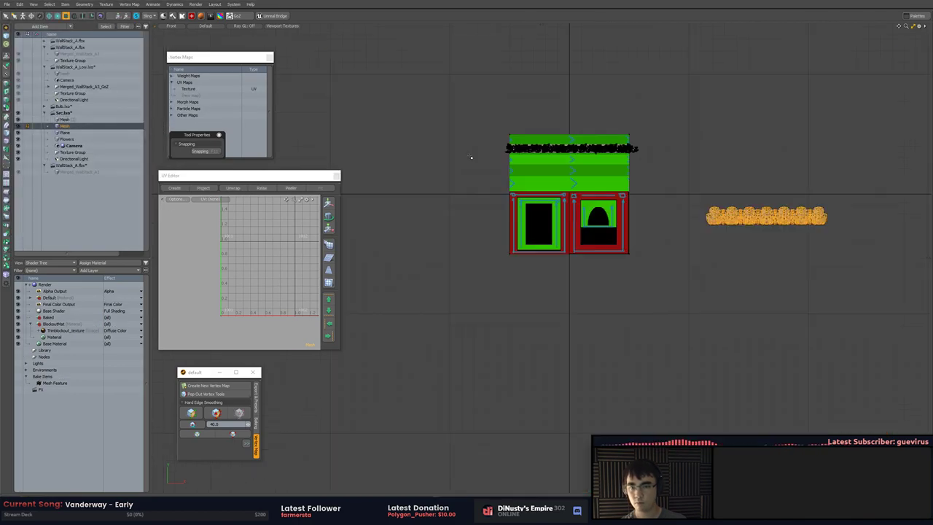
Move the pasted ornament row over the Plane's lowest green strip and scale it down to fit the plane's edge
alt+drag(682, 181, 620, 179)
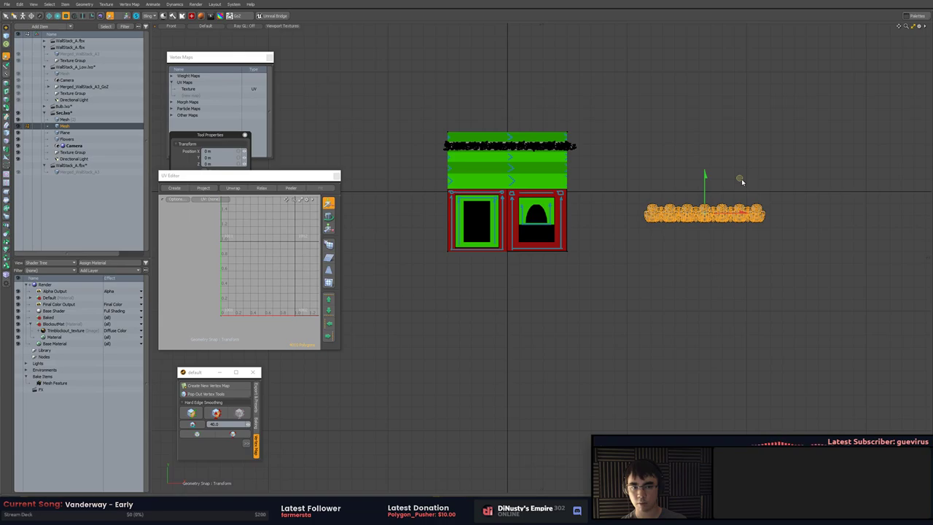
drag(742, 179, 612, 166)
alt+shift+drag(397, 206, 689, 191)
alt+shift+drag(549, 213, 614, 174)
key(r)
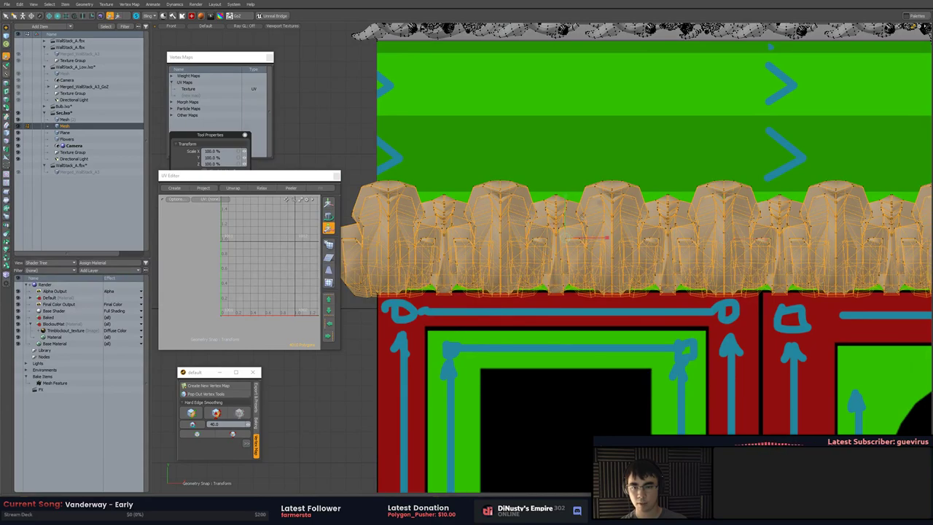
drag(595, 206, 575, 239)
Adjust the ornament row's depth against the Plane, turn its subdivision back on, and clear the polygon selection
key(w)
key(KP_1)
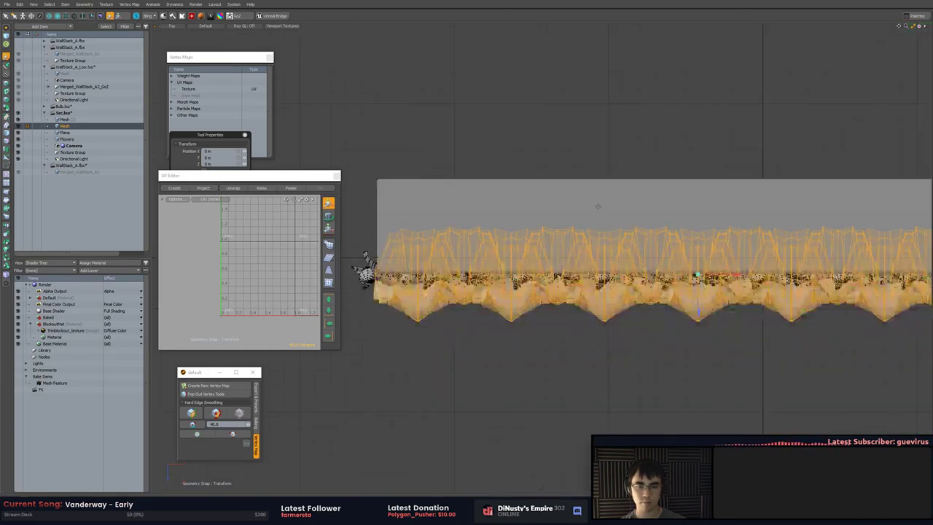
scroll(598, 207, down, 2)
alt+drag(598, 206, 728, 190)
key(KP_Decimal)
key(shift+a)
key(e)
alt+drag(638, 252, 646, 264)
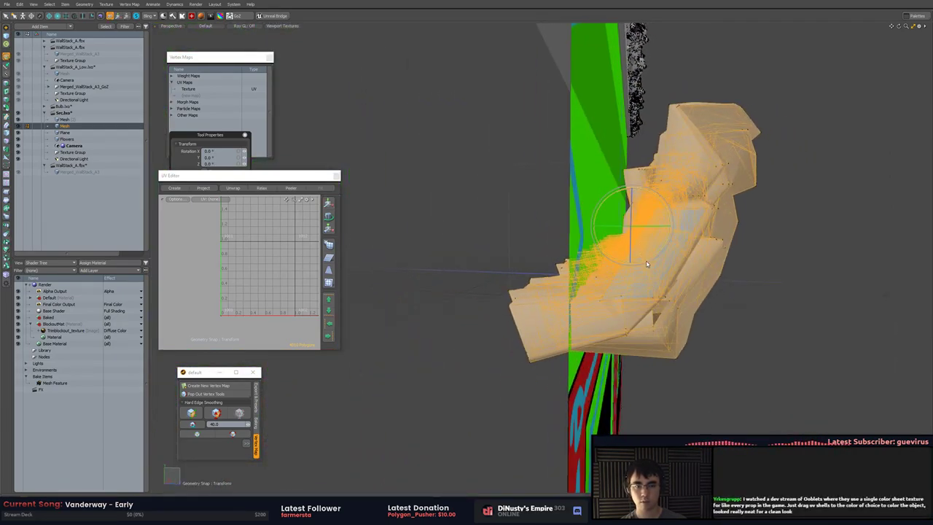
key(w)
drag(663, 195, 597, 219)
key(ctrl+z)
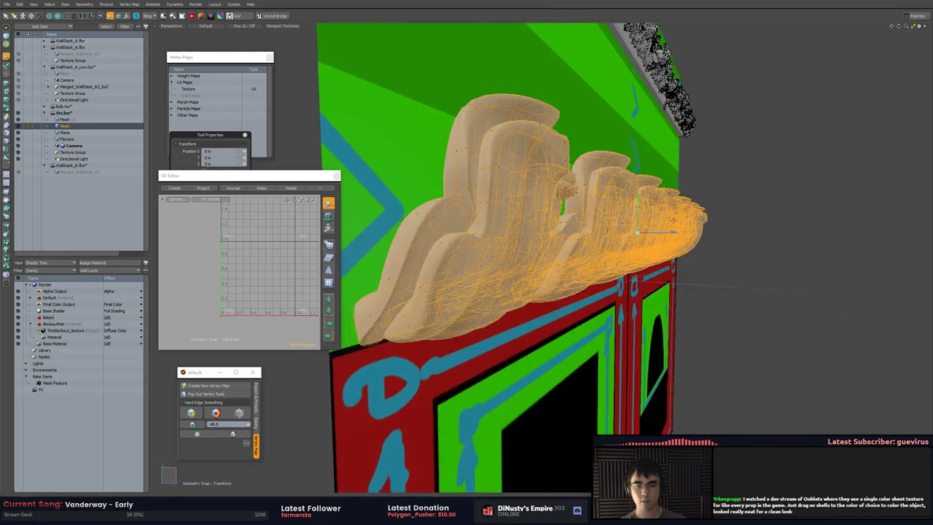
alt+drag(726, 223, 660, 205)
key(q)
click(804, 190)
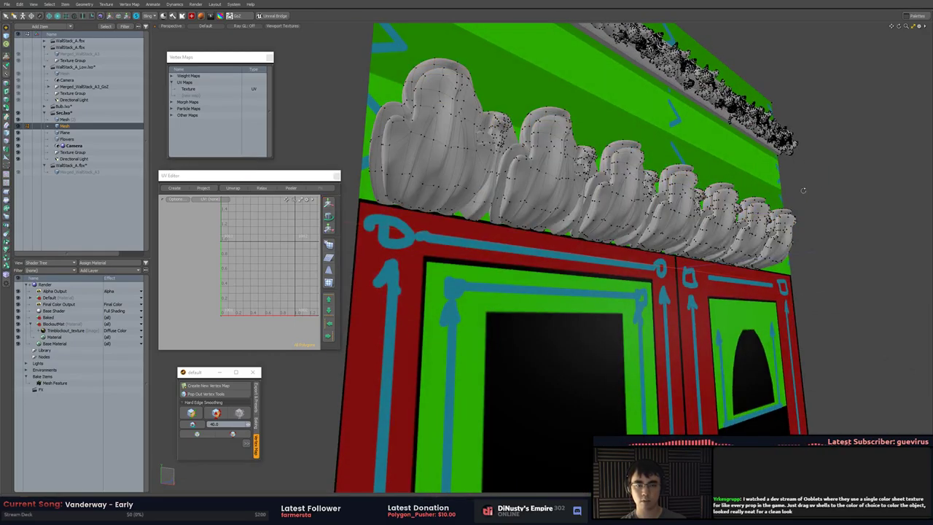
Raise the ornament row slightly within the lowest green strip and scale it up a little
alt+drag(804, 190, 762, 220)
key(KP_2)
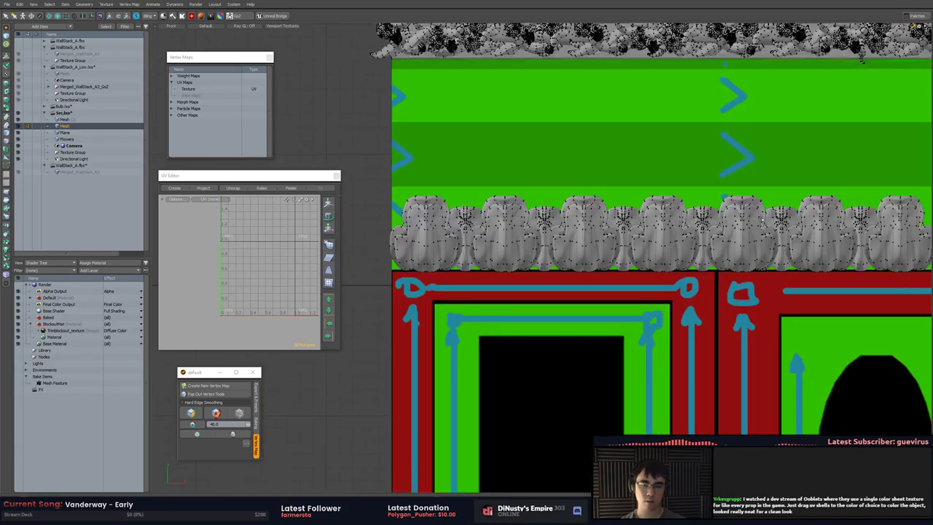
key(w)
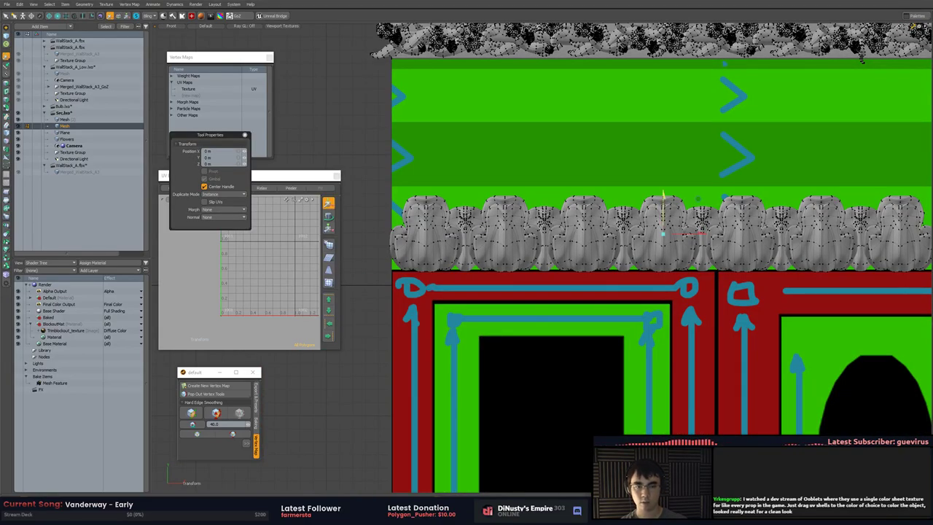
mouse_move(664, 196)
mouse_down()
mouse_move(704, 196)
mouse_move(664, 190)
mouse_up()
key(r)
key(w)
key(q)
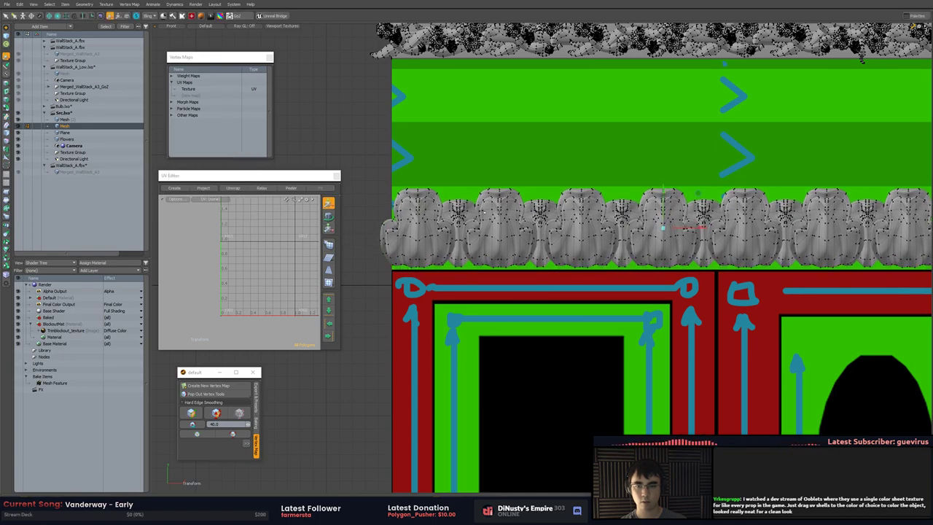
Turn on snapping for the Move tool, anchor its handle at the first leaf's top center, and shift the ornament row toward the Plane's left edge
alt+drag(497, 217, 519, 212)
scroll(546, 211, down, 2)
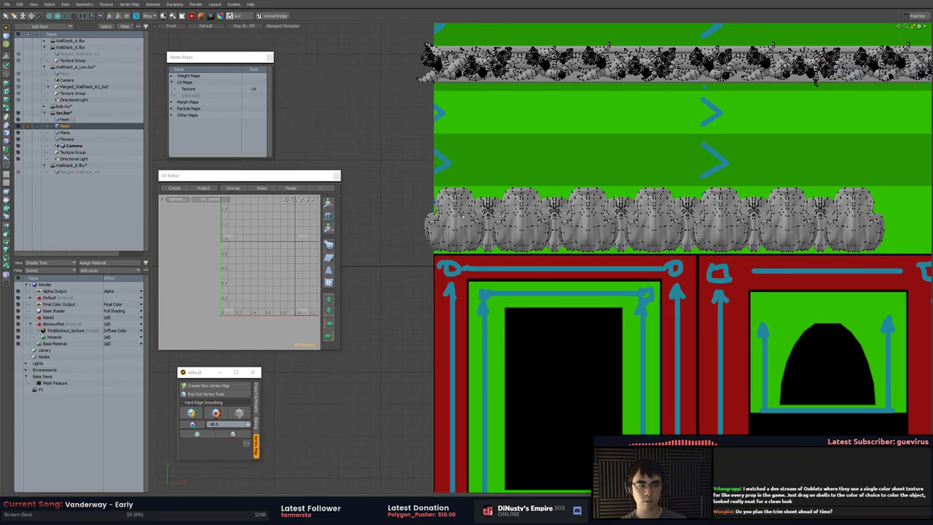
scroll(462, 217, up, 3)
key(w)
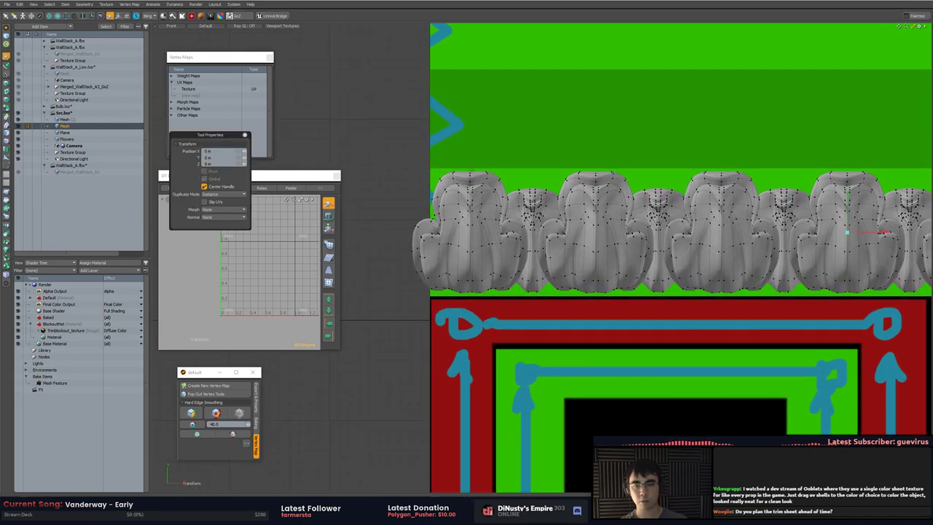
key(x)
click(472, 170)
scroll(539, 202, down, 6)
alt+drag(539, 202, 438, 171)
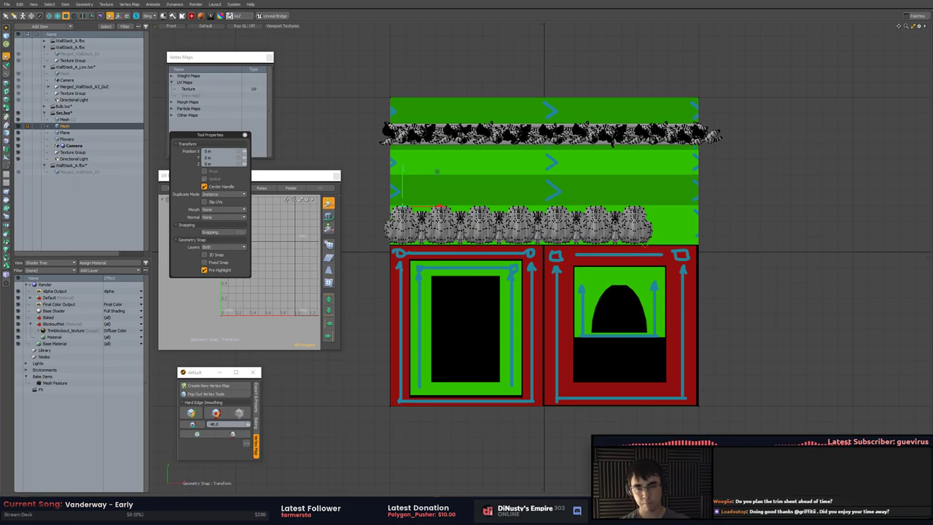
alt+drag(645, 245, 743, 276)
scroll(814, 253, up, 3)
mouse_move(508, 193)
mouse_down()
mouse_move(540, 202)
mouse_move(488, 192)
mouse_move(518, 184)
mouse_up()
Limit the snap types to Vertex and Edge, without Grid, and snap the first leaf's center onto the Plane's left edge
key(F11)
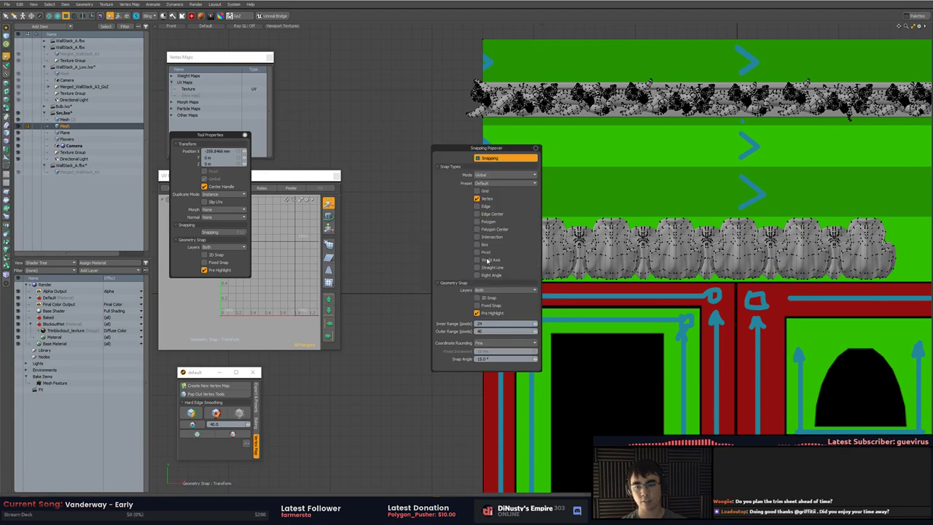
key(alt+x)
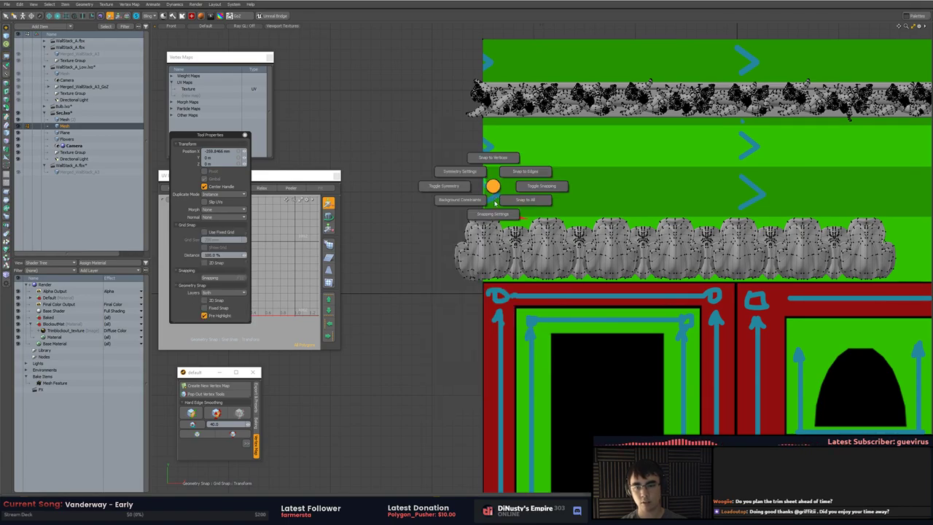
key(F11)
click(486, 117)
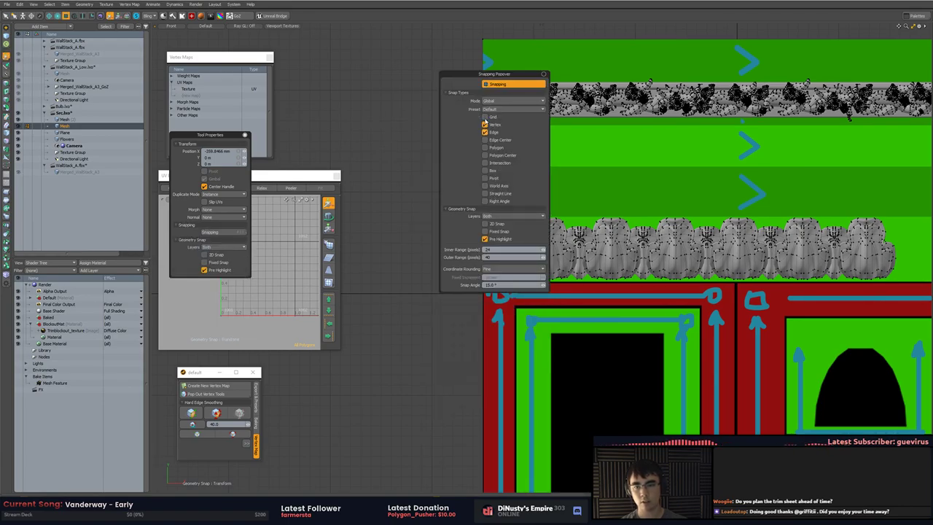
key(F11)
drag(509, 223, 486, 176)
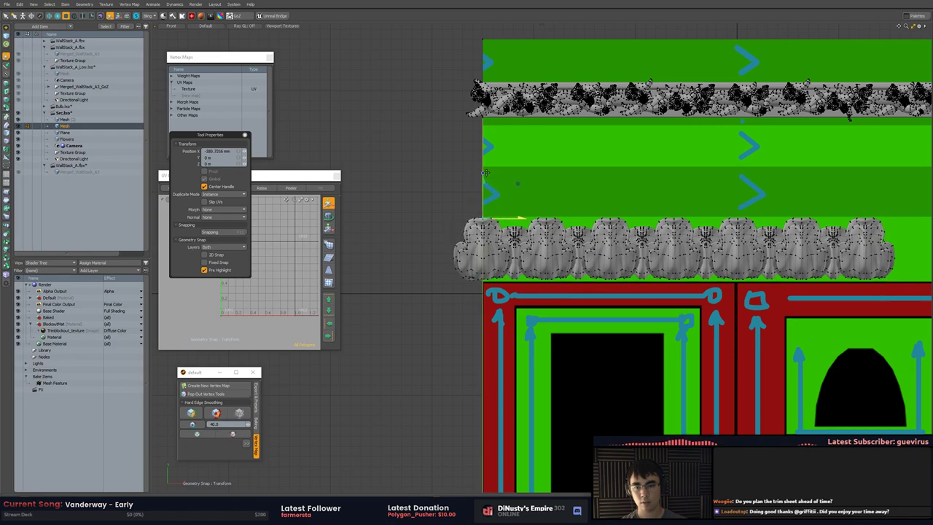
Duplicate the row's first large leaf and snap the copy from the Plane's top-left corner to its top-right corner
key(q)
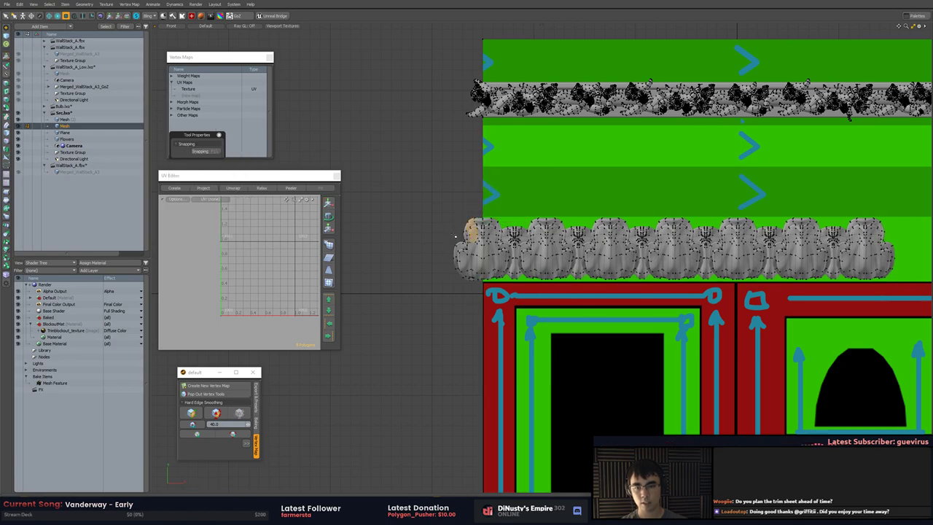
click(455, 235)
key(a)
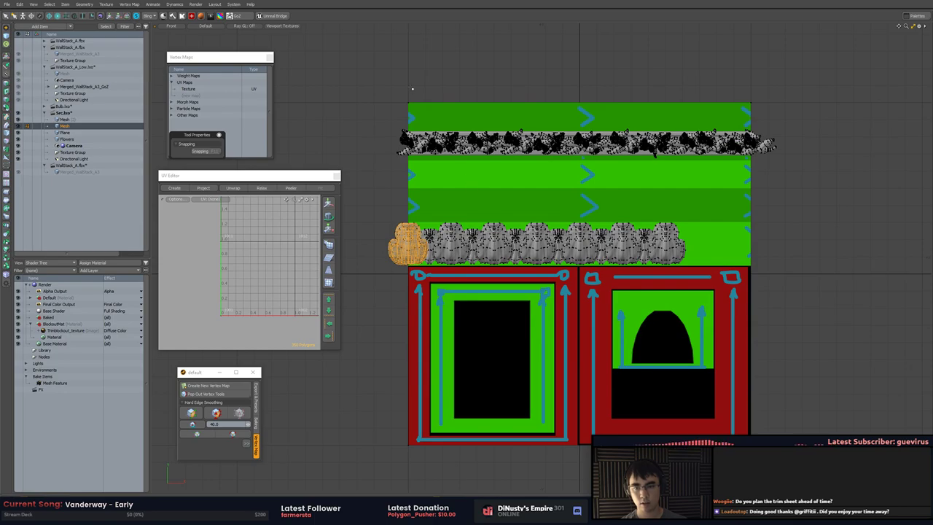
key(w)
drag(408, 103, 751, 102)
key(q)
click(777, 172)
Copy the row's last adjoining large leaf with its small neighboring leaf and shift the copies about 1.23 m along X into the gap
scroll(772, 169, up, 3)
alt+drag(792, 187, 823, 143)
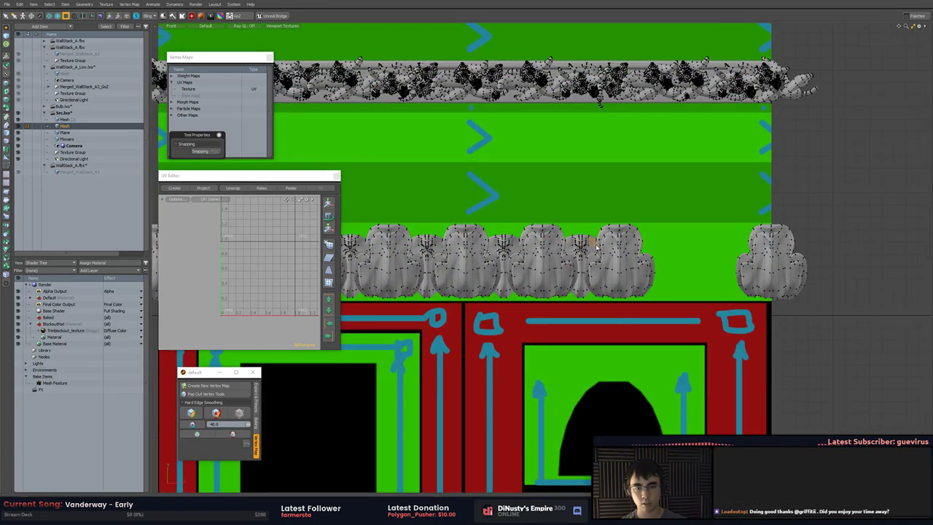
click(612, 246)
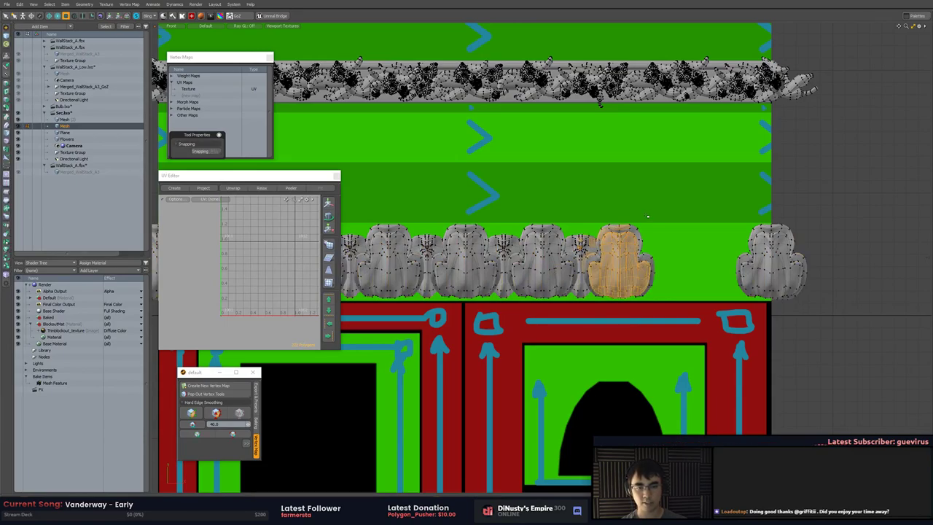
key(])
key(w)
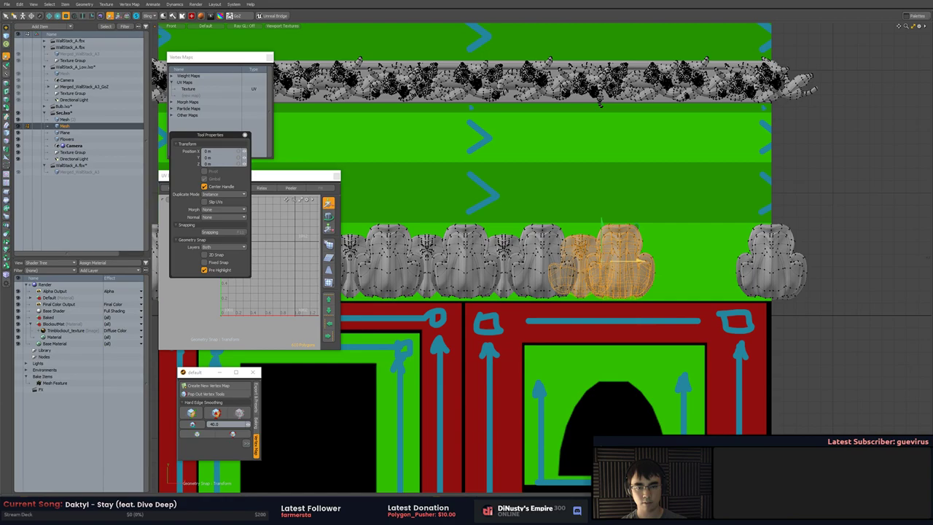
drag(611, 260, 677, 260)
click(833, 260)
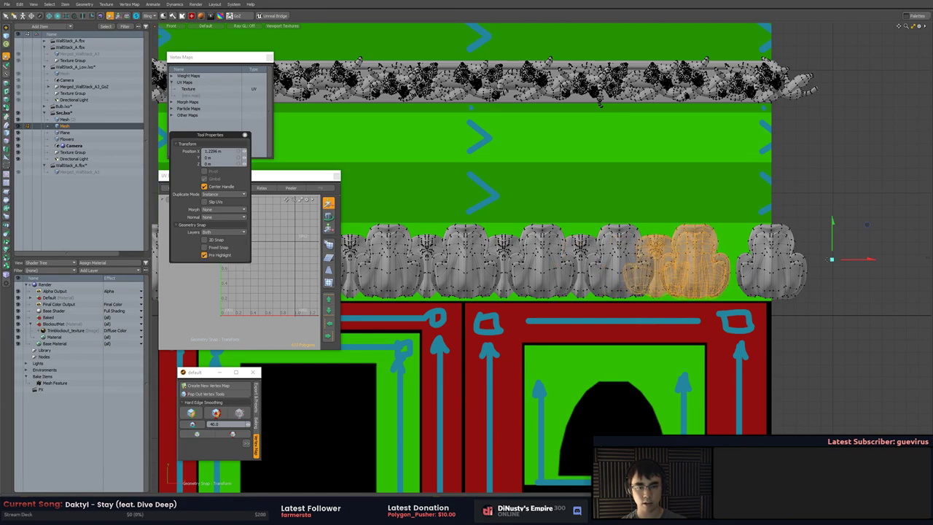
key(q)
key(5)
click(842, 255)
Place a copy of the last small leaf 1.25 m along X to fill the remaining gap beside the end leaf
click(656, 245)
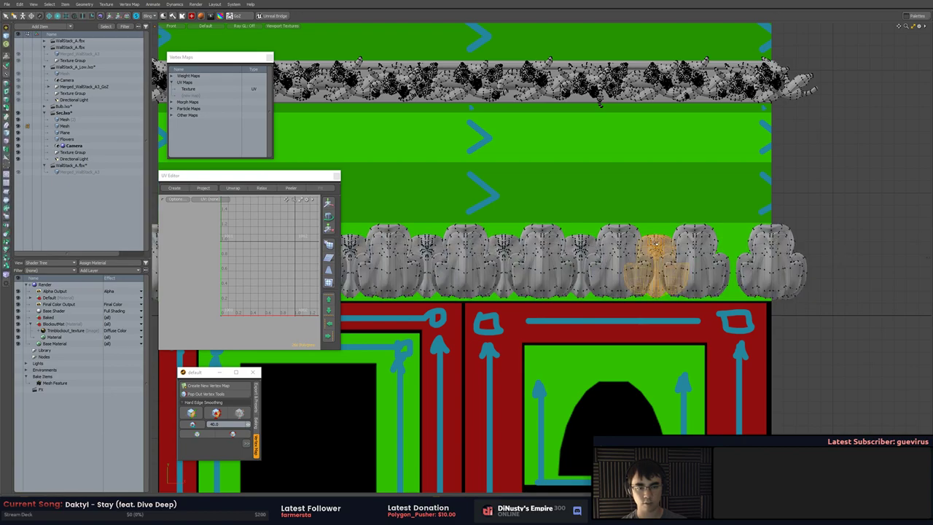
key(w)
drag(659, 266, 732, 265)
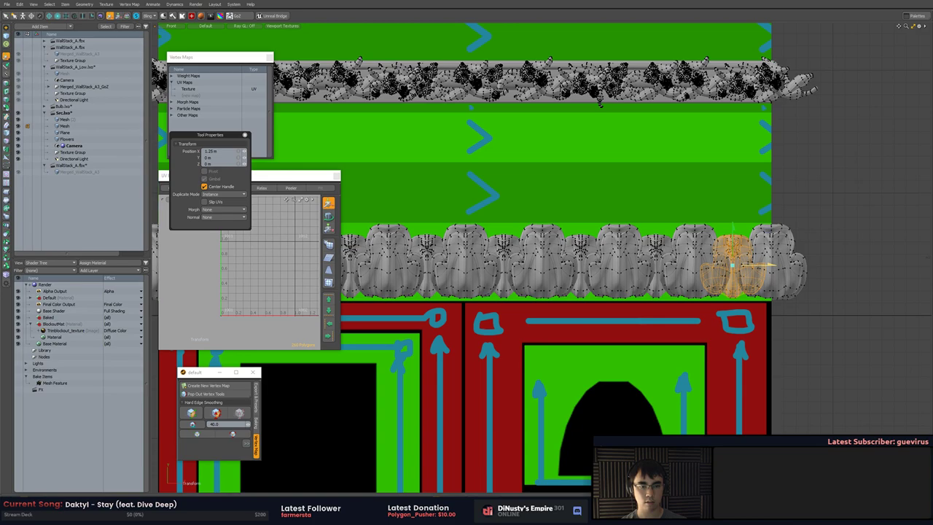
key(q)
click(848, 241)
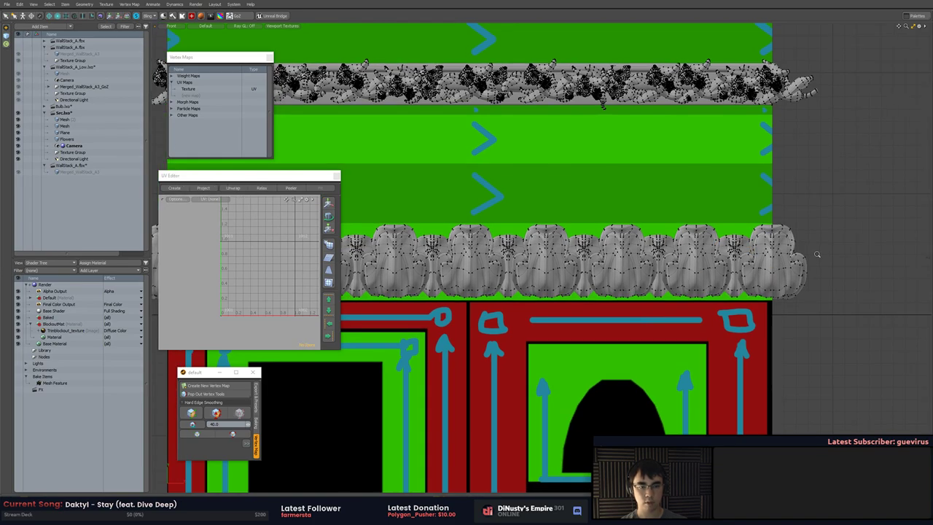
Examine the completed leaf row against the Plane from the front, the side and in perspective
alt+shift+drag(818, 254, 886, 246)
scroll(809, 286, down, 3)
key(KP_Decimal)
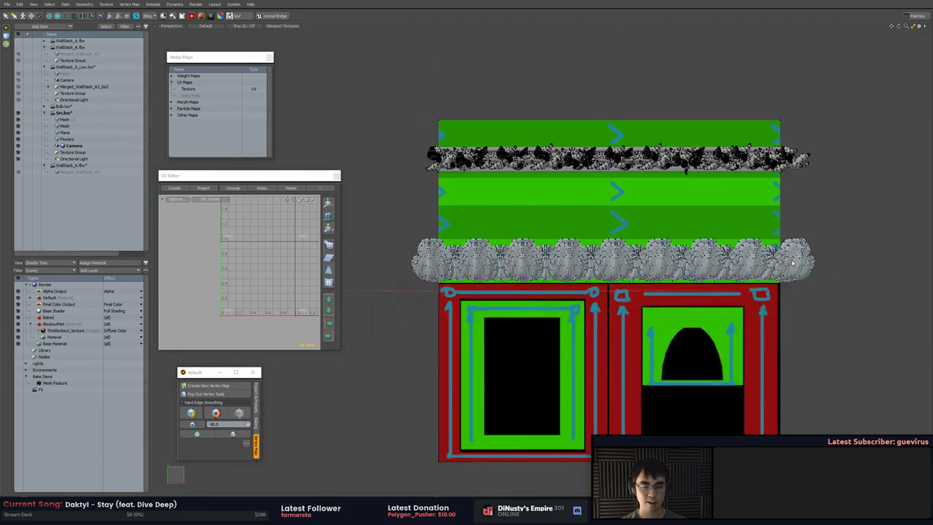
alt+drag(539, 306, 655, 314)
alt+drag(498, 262, 582, 283)
key(KP_2)
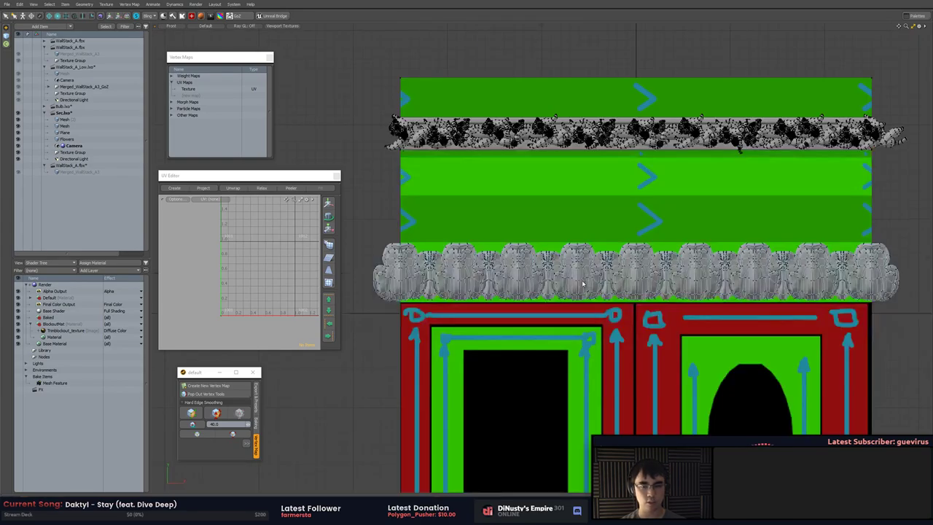
key(KP_3)
scroll(582, 283, up, 3)
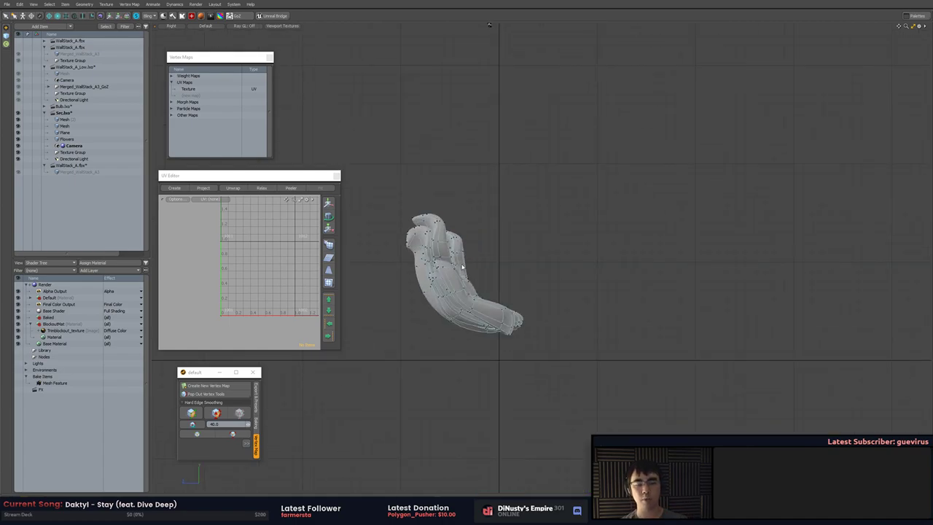
key(KP_7)
key(KP_1)
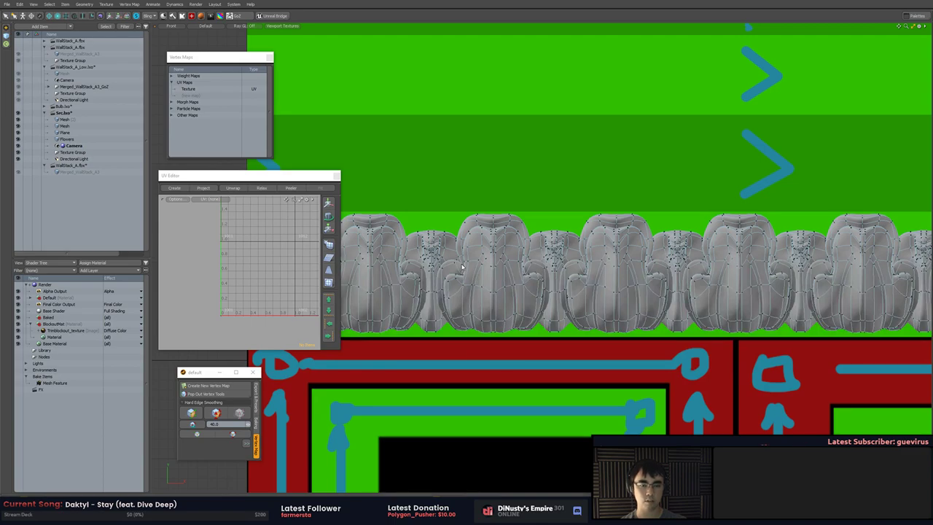
alt+drag(461, 267, 563, 260)
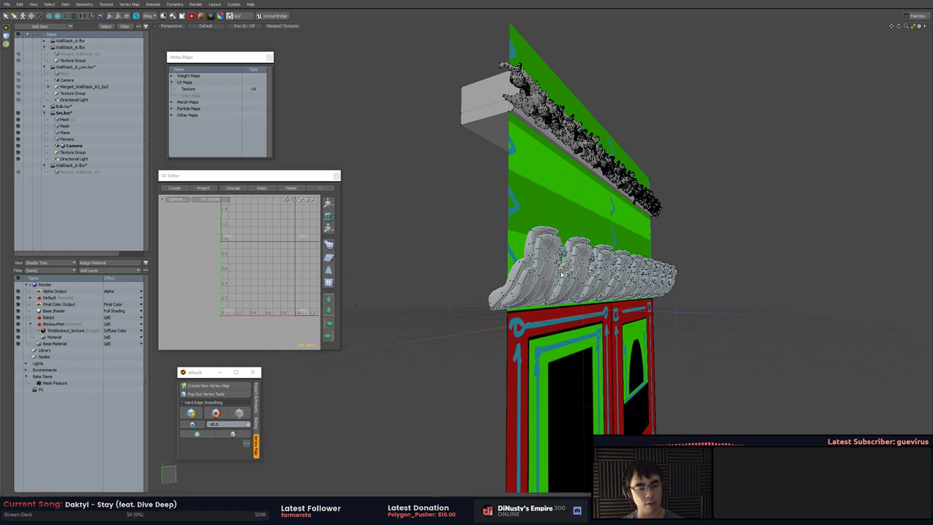
alt+drag(580, 274, 534, 278)
Select all polygons of the leaf row and rotate it about X in the side view so the leaves stand more upright
click(557, 277)
mouse_move(538, 240)
right_down()
mouse_move(648, 223)
mouse_move(572, 227)
right_up()
key(KP_2)
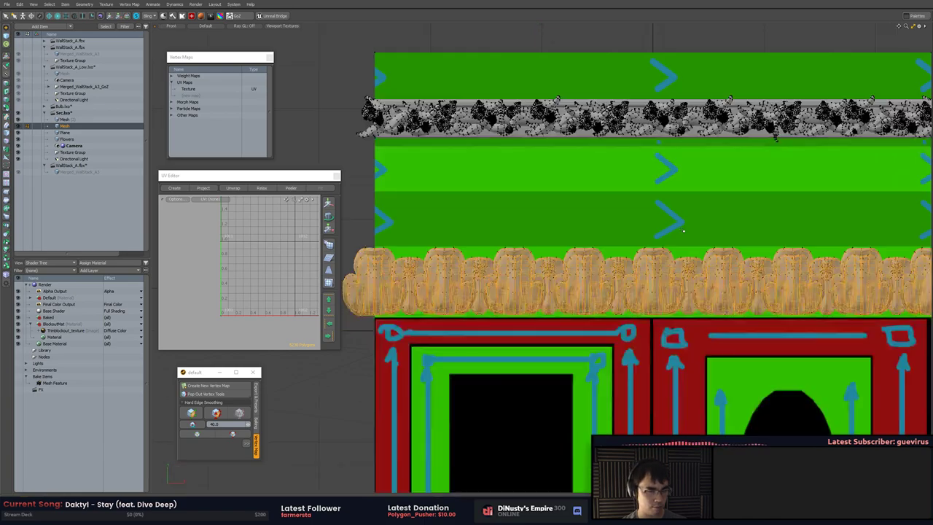
key(KP_3)
key(e)
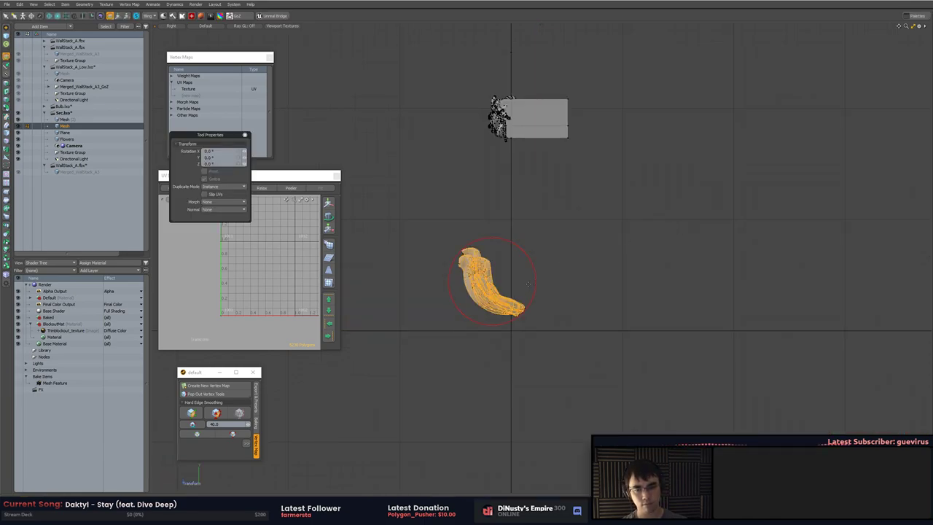
mouse_move(536, 268)
mouse_down()
mouse_move(560, 268)
mouse_move(550, 264)
mouse_up()
key(w)
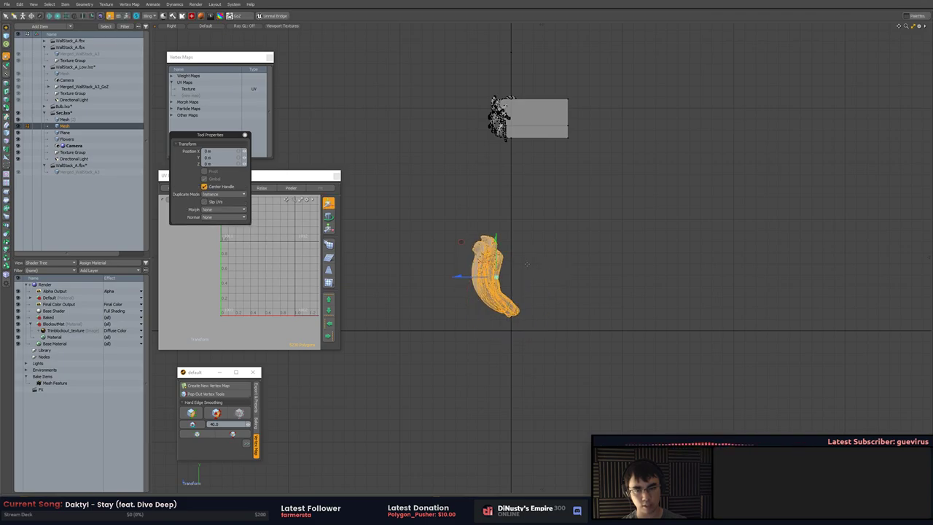
key(KP_1)
key(KP_2)
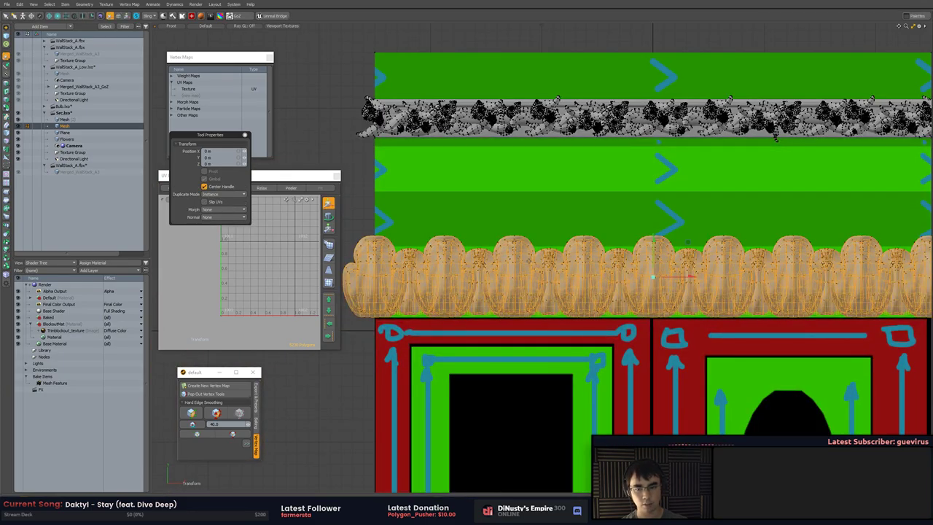
Scale down the rotated leaf row's height to fit the lowest green strip and clear the polygon selection
key(q)
key(r)
drag(653, 234, 653, 244)
key(w)
key(r)
key(w)
key(q)
click(639, 235)
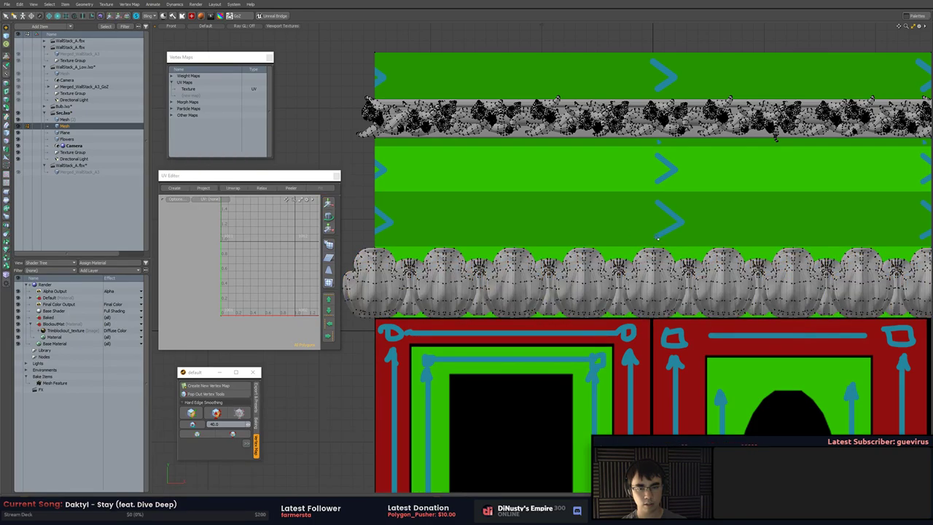
Restore the leaf row's polygon selection, raise the row 10 mm along Y, and deselect it
key(ctrl+z)
key(w)
drag(653, 264, 653, 262)
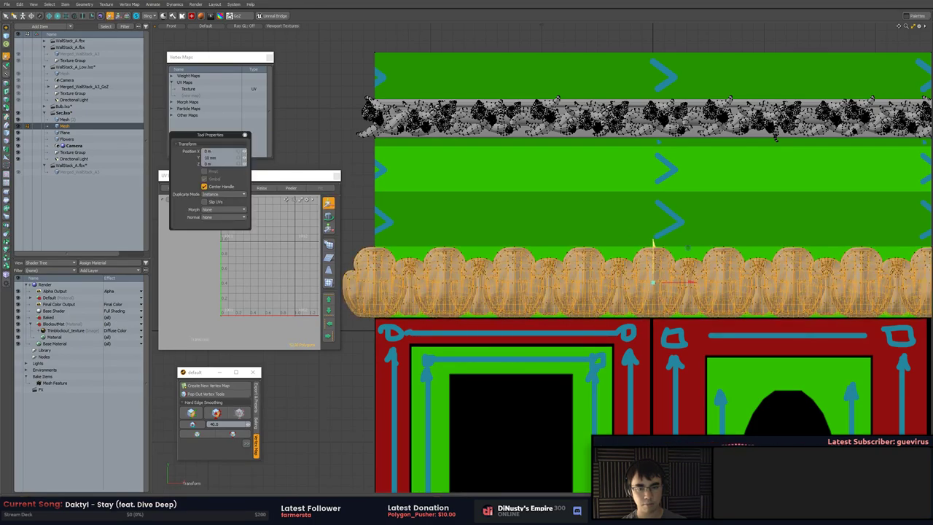
key(q)
key(Escape)
Hide the wireframe overlay in the viewport to show the ornament rows as clean shaded surfaces
scroll(371, 212, down, 1)
alt+drag(453, 233, 455, 223)
scroll(455, 224, down, 2)
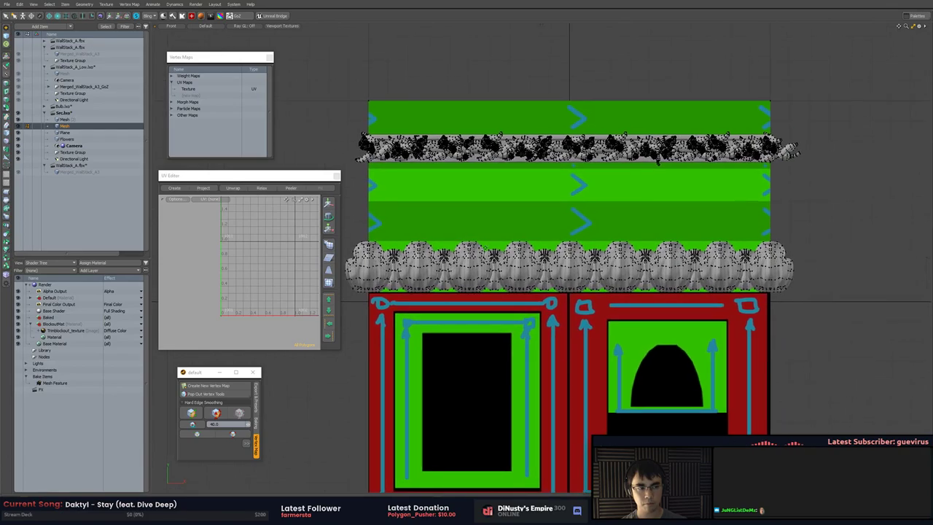
key(ctrl+3)
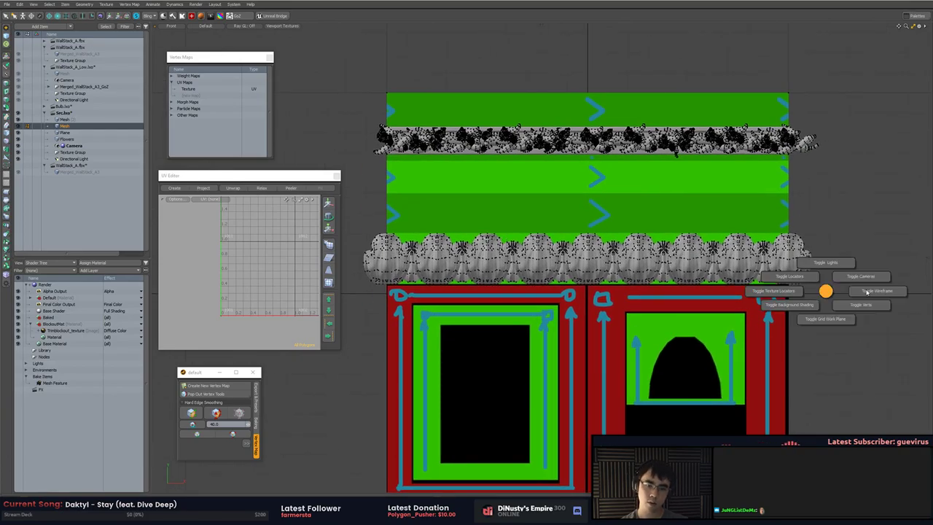
click(866, 291)
scroll(743, 328, up, 1)
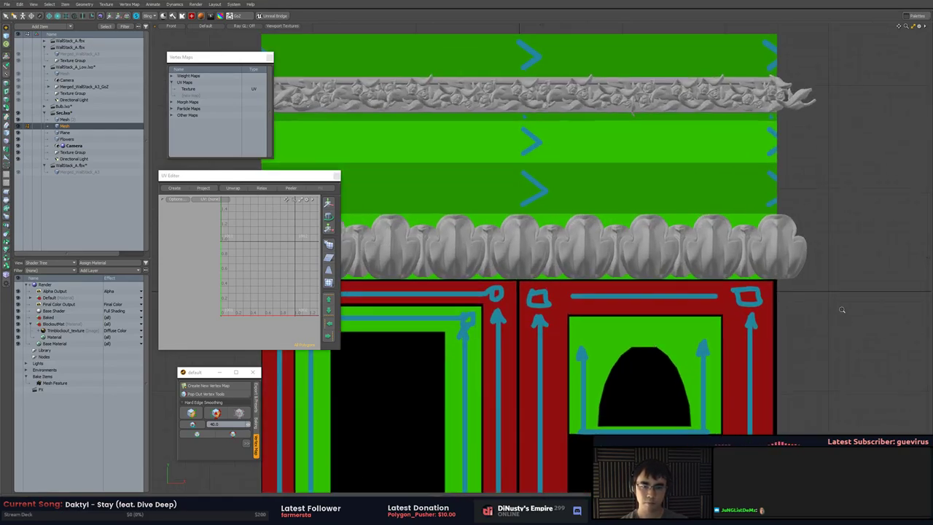
scroll(743, 328, up, 1)
scroll(744, 327, down, 1)
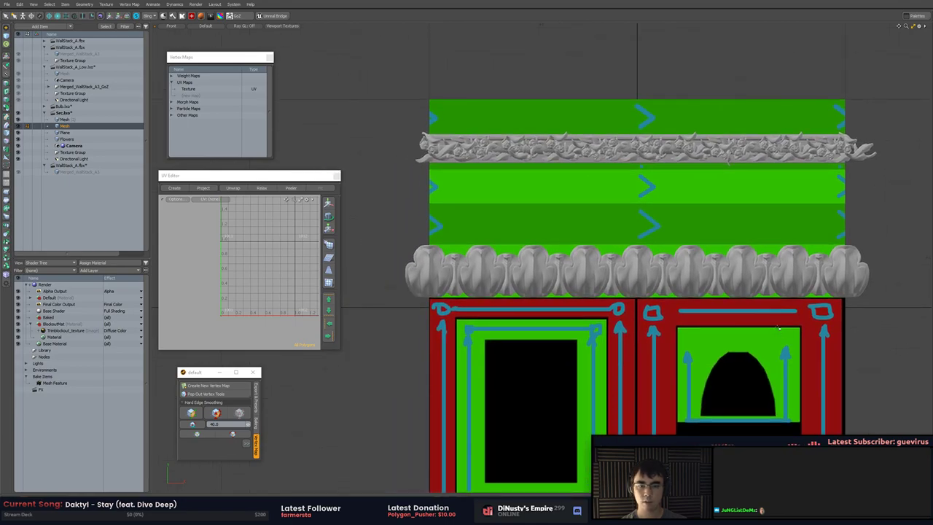
Run a Hard Edge Smoothing command on the leaf row mesh, clear the item selection, and save the Src.lxo scene
click(197, 434)
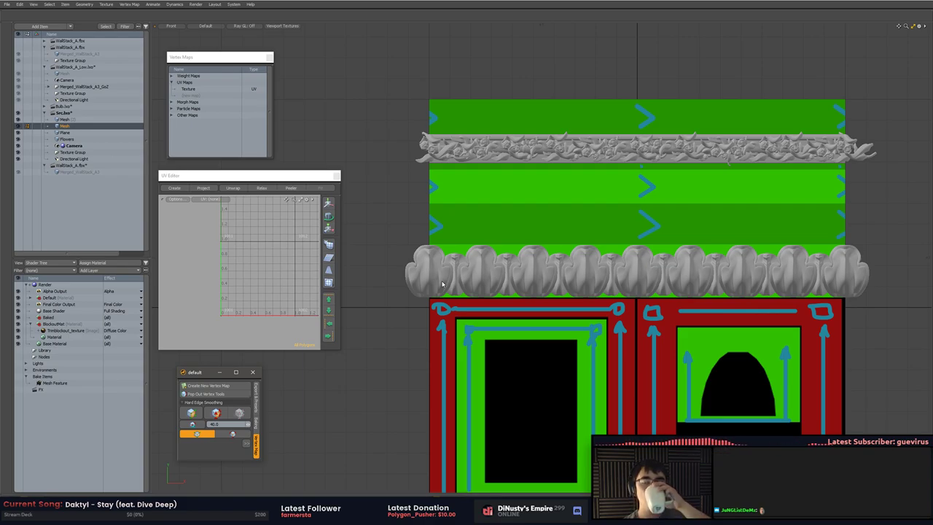
key(5)
key(Escape)
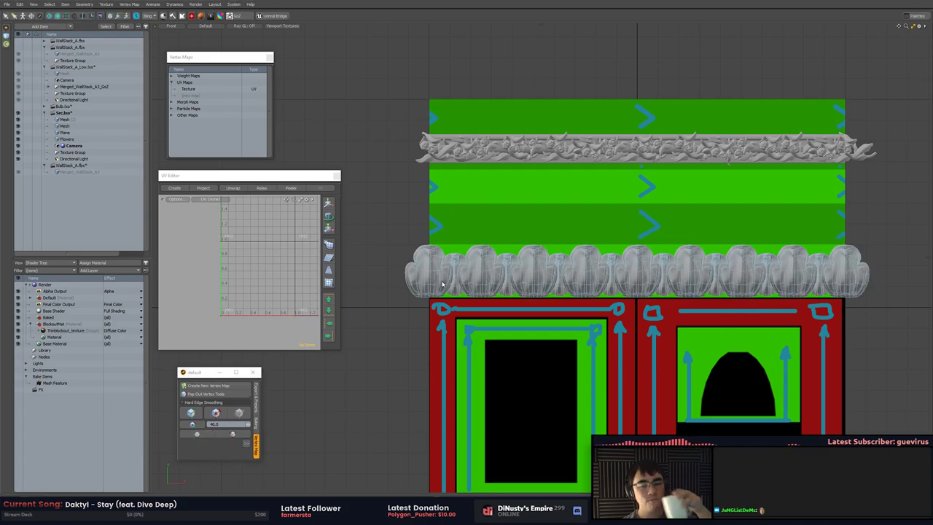
click(397, 224)
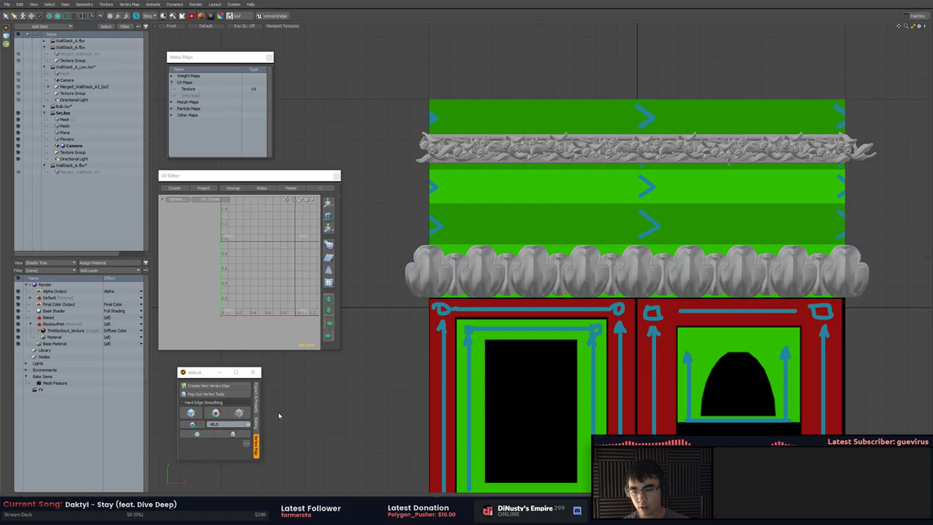
click(247, 443)
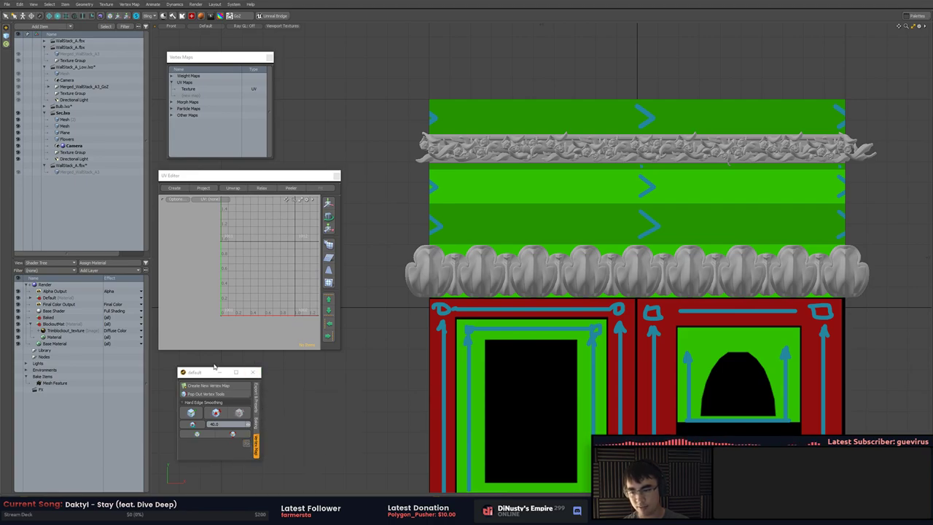
Extend the smoothing palette and run one of its additional Hard Edge Smoothing commands on the leaf row mesh
drag(207, 368, 209, 343)
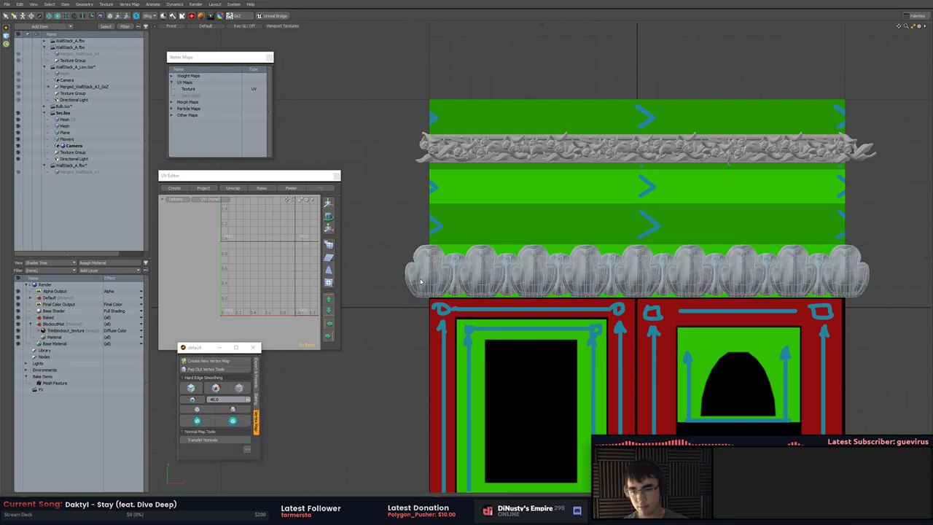
click(611, 255)
click(194, 422)
key(2)
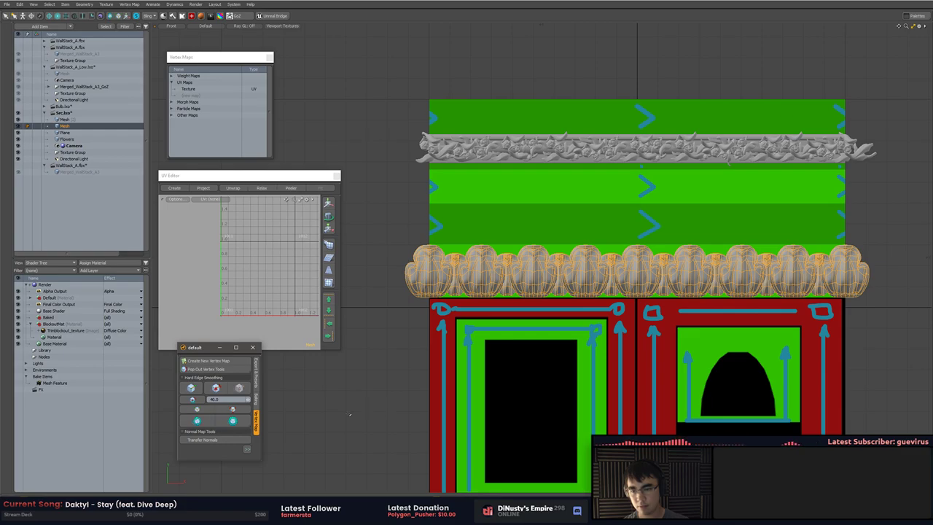
scroll(512, 292, up, 2)
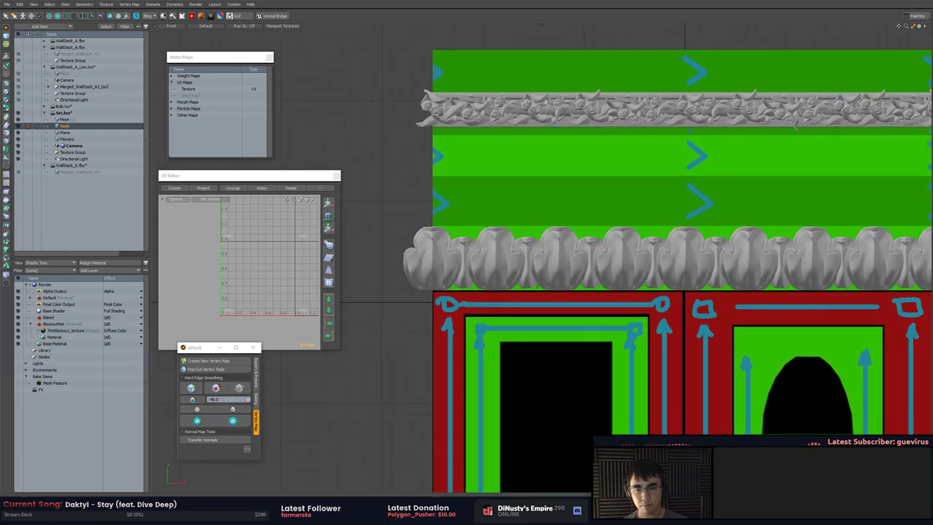
Switch to the Bulb.lxo scene and copy the stepped moulding block behind the ornament rows
alt+drag(512, 291, 683, 321)
click(86, 107)
click(686, 310)
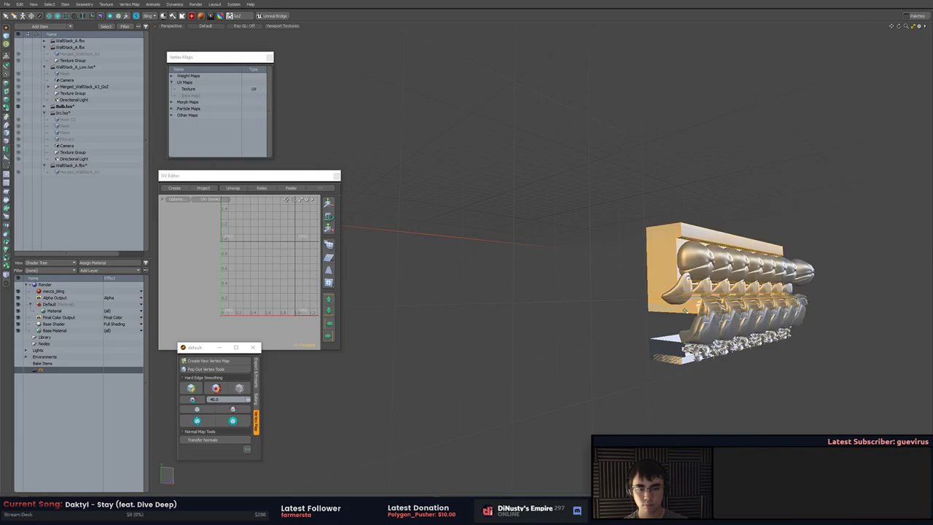
Return to the Src.lxo scene, add a new mesh item, and paste the copied moulding block into it
click(64, 113)
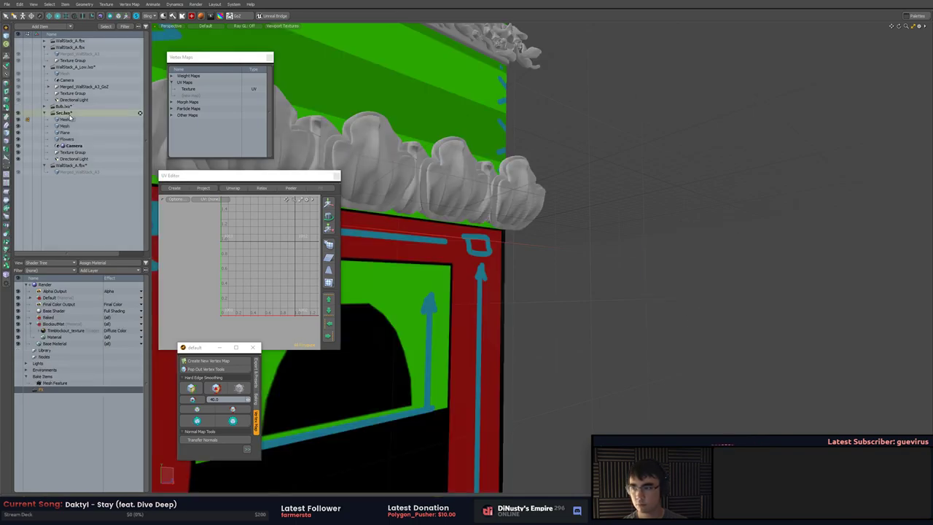
click(84, 165)
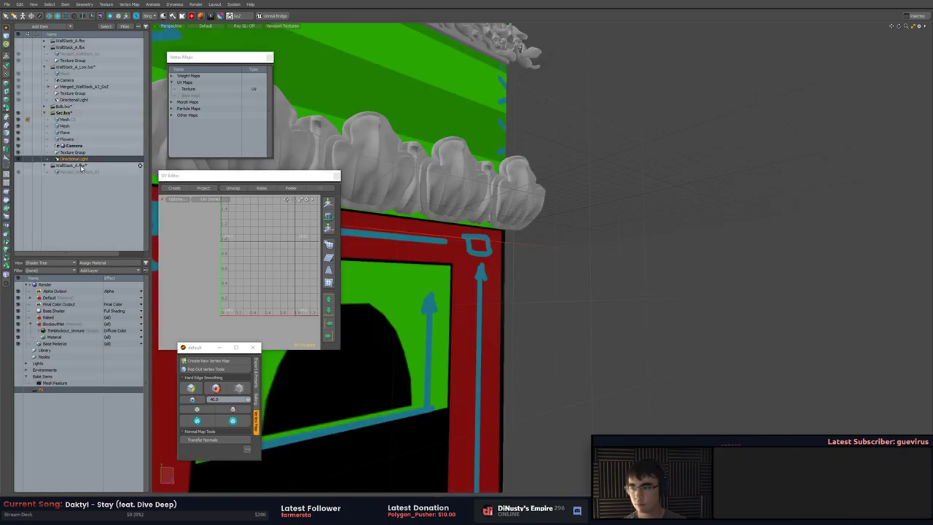
click(78, 120)
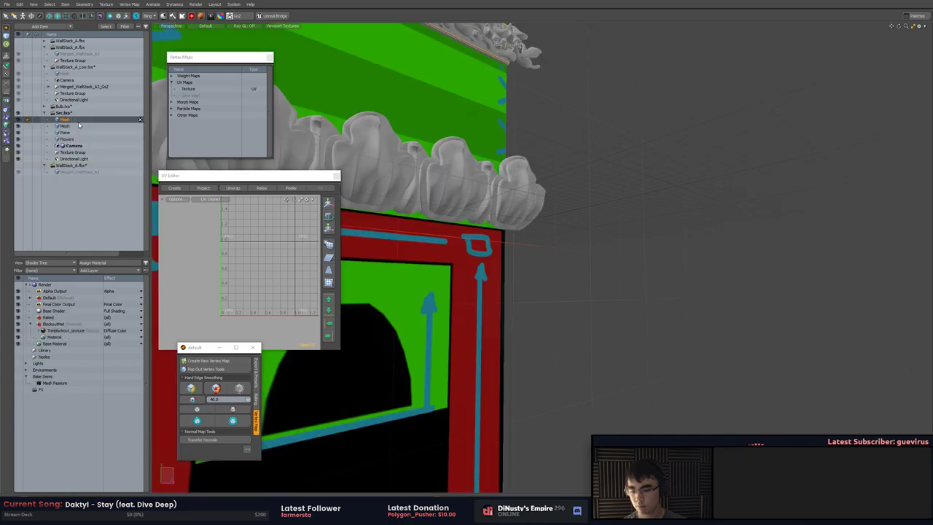
key(shift+n)
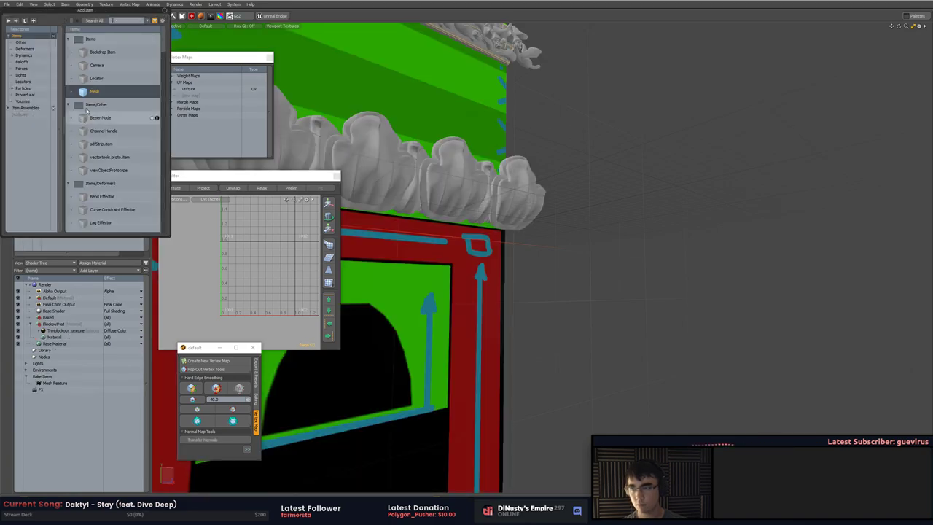
click(93, 78)
double_click(93, 78)
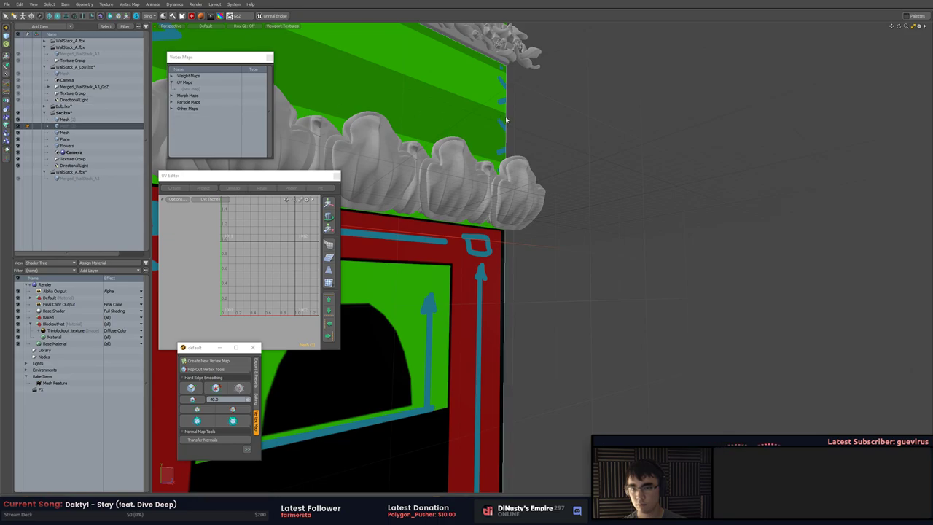
key(ctrl+v)
Move the pasted moulding -14.43 m along X and 2.075 m along Y so it lines up with the trim plane
ctrl+alt+drag(681, 183, 526, 179)
alt+drag(505, 212, 481, 211)
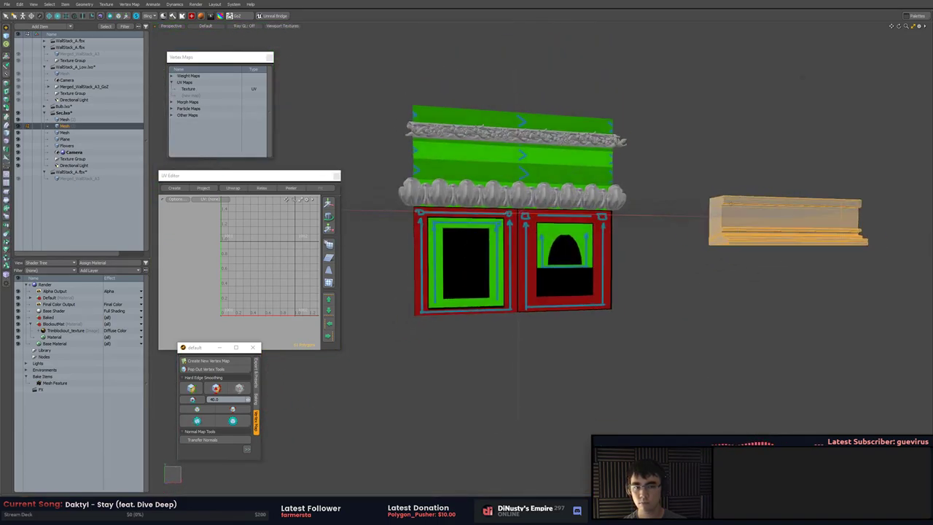
key(w)
alt+drag(810, 202, 616, 204)
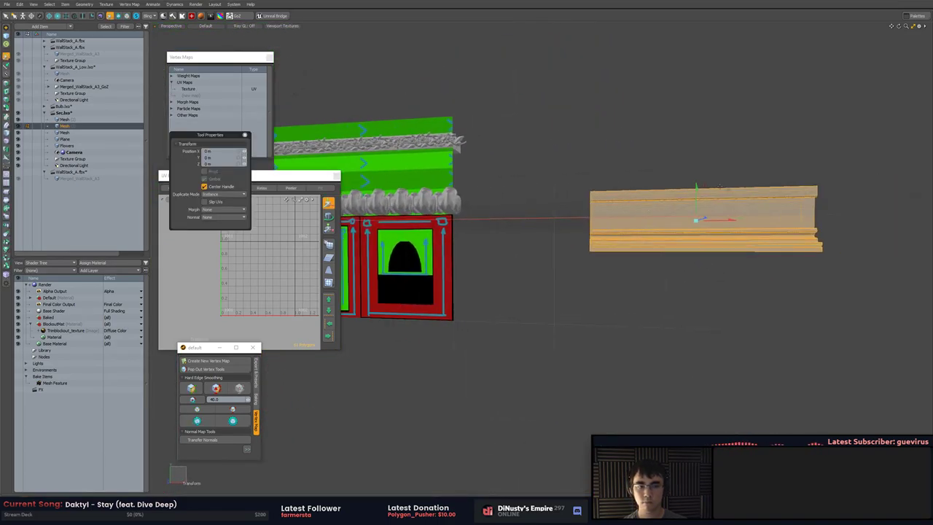
drag(725, 189, 428, 156)
drag(295, 93, 285, 93)
alt+drag(284, 93, 689, 162)
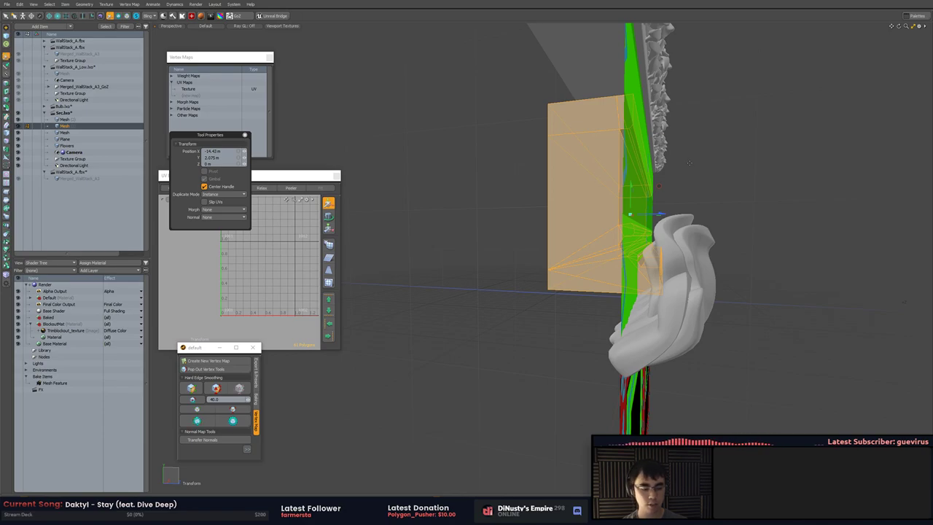
In the right side view, shift the moulding back along Z until it stands clear behind the trim plane and ornaments
key(KP_2)
key(KP_3)
scroll(383, 186, up, 5)
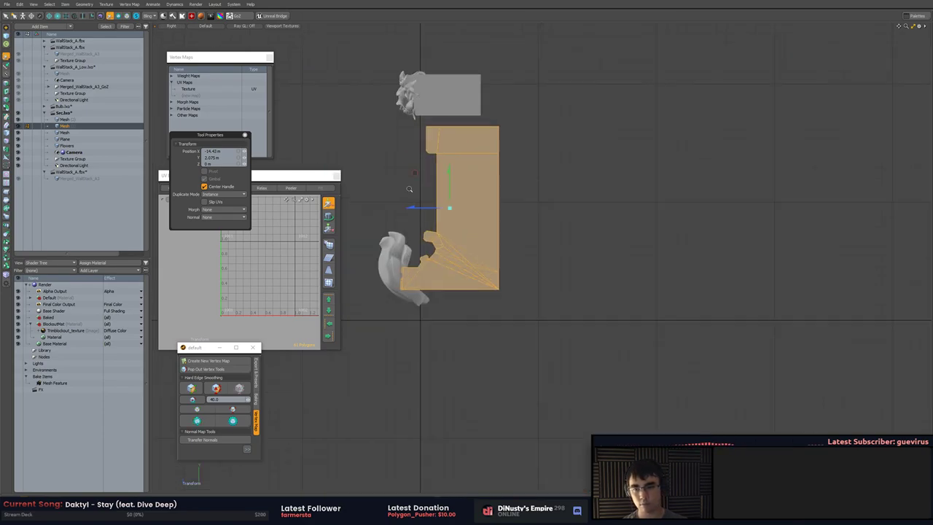
drag(502, 183, 635, 177)
key(space)
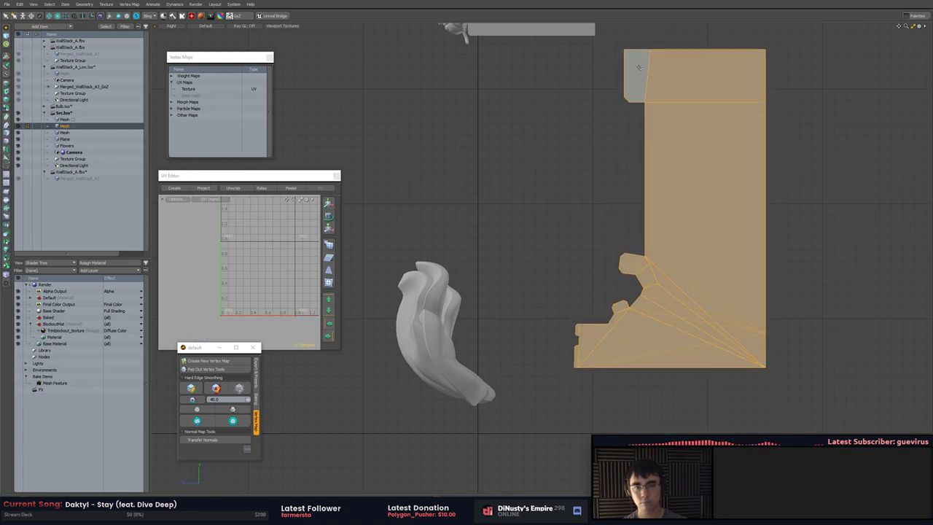
Bevel the upper front edge of the moulding's top block to match the chamfer on its lower front edge
key(2)
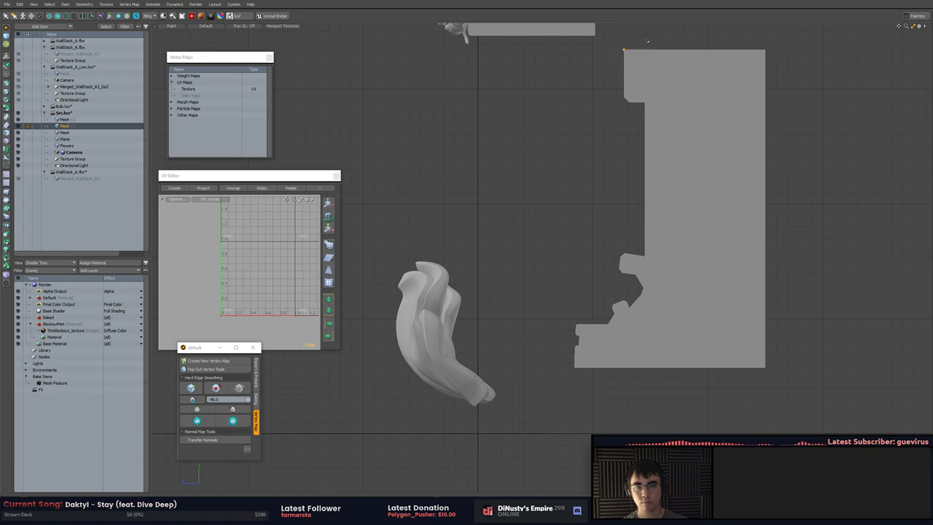
key(b)
drag(648, 42, 657, 42)
key(space)
Keep the moulding's chamfered top block and delete all the other moulding polygons
key(3)
mouse_move(618, 32)
right_down()
mouse_move(597, 64)
mouse_move(794, 34)
right_up()
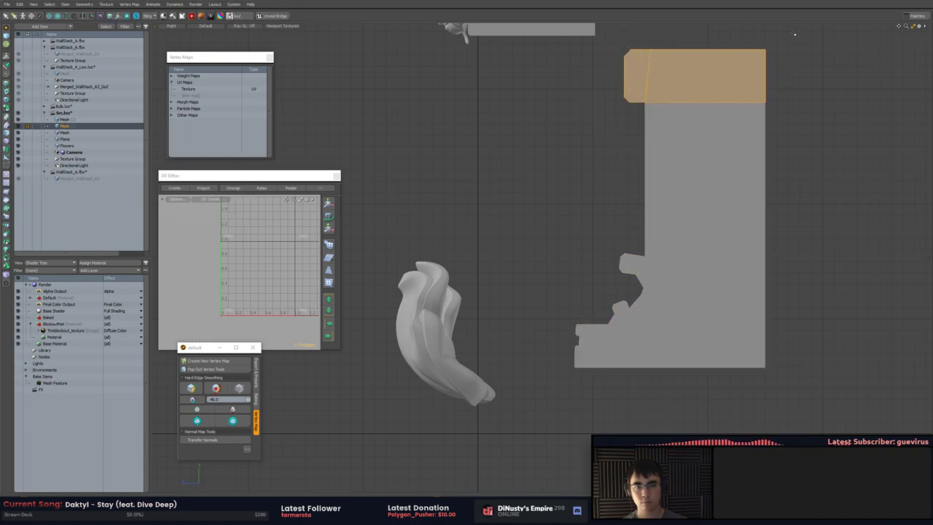
right_drag(580, 441, 510, 391)
key(Delete)
click(693, 87)
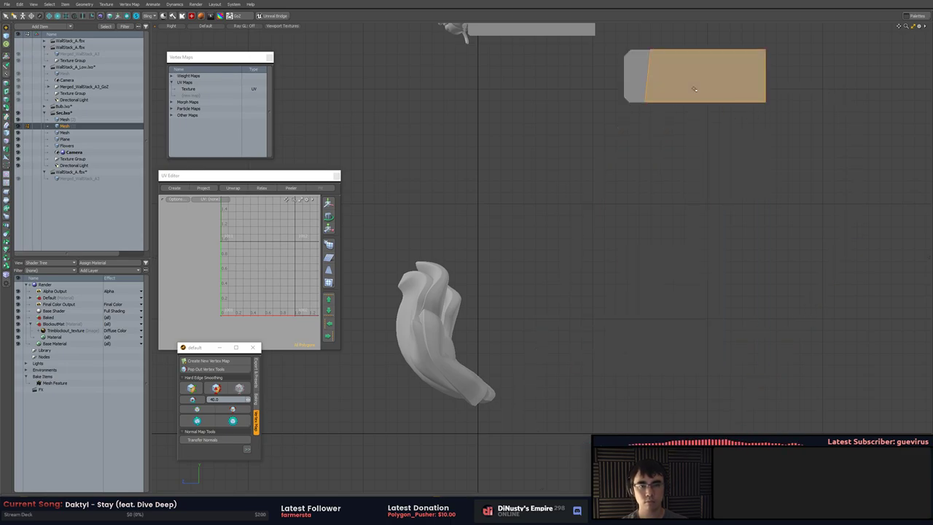
key(Delete)
Select the open boundary edges on the remaining bar's underside and fill the opening with a new polygon
click(712, 84)
key(bracketleft)
key(KP_Decimal)
alt+drag(712, 85, 605, 164)
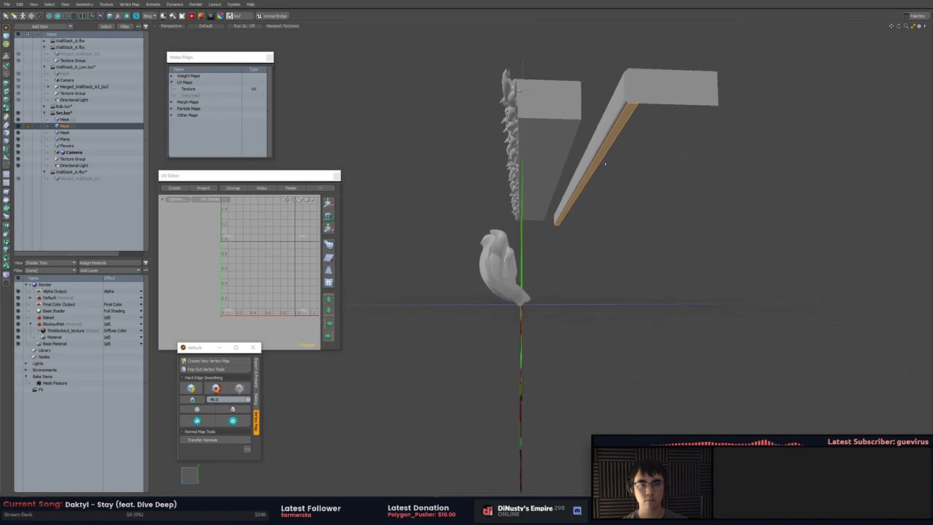
click(659, 104)
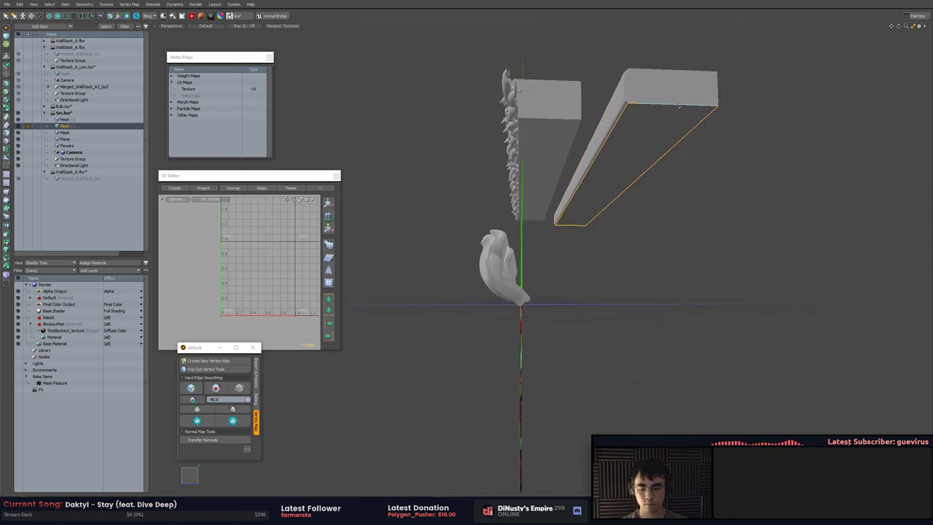
key(p)
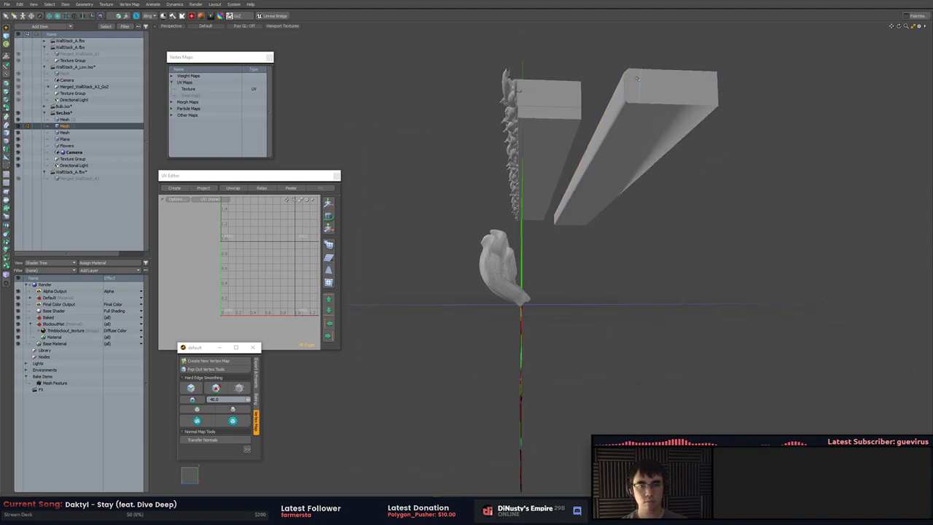
Show the mesh vertices and remove the redundant lengthwise seam edge from the bar's top face
key(5)
key(3)
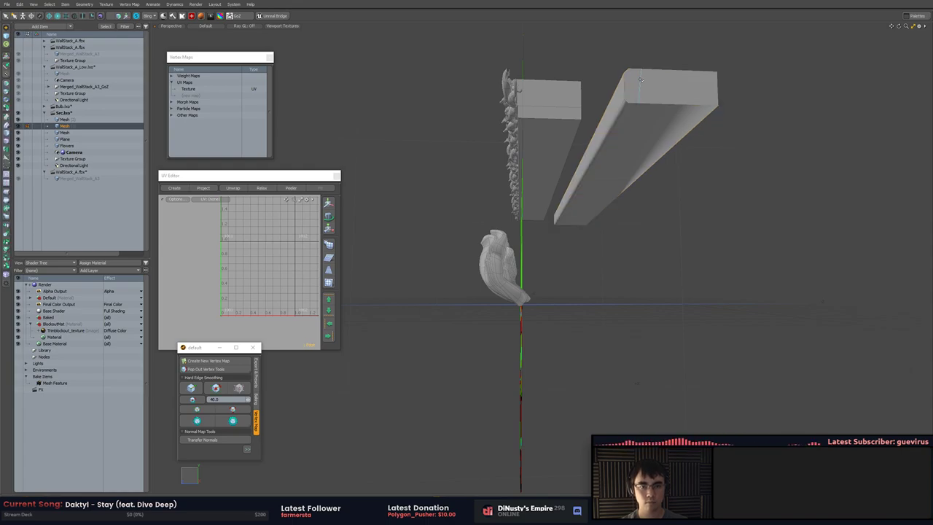
key(ctrl+3)
click(669, 94)
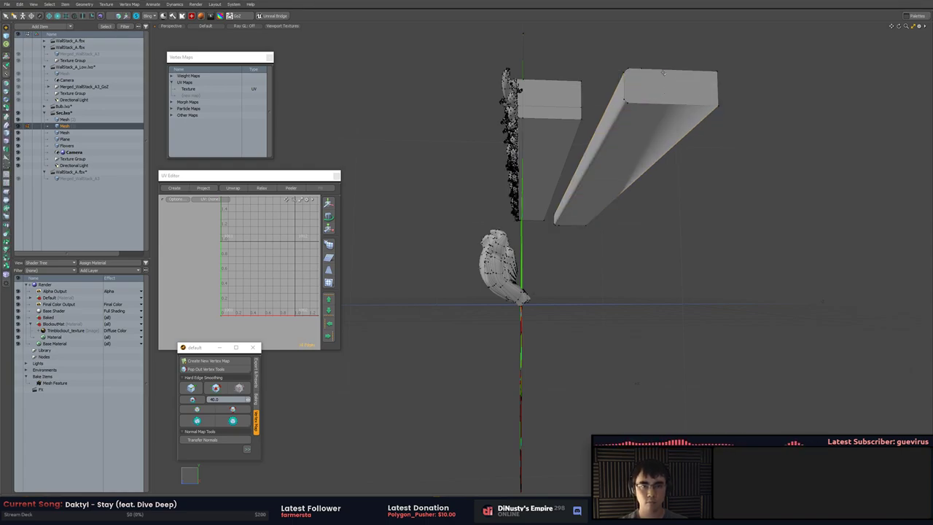
alt+drag(663, 73, 659, 141)
alt+drag(609, 319, 606, 266)
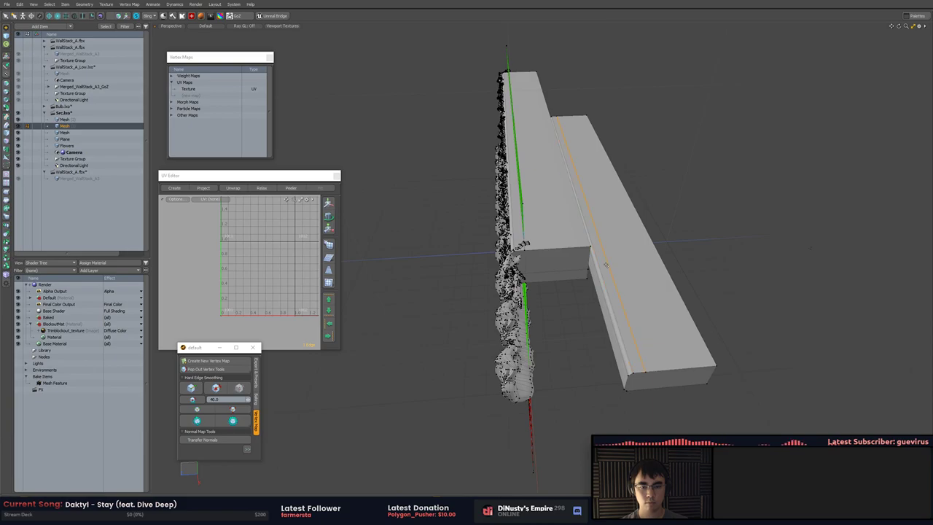
alt+drag(720, 251, 541, 186)
alt+drag(550, 257, 540, 146)
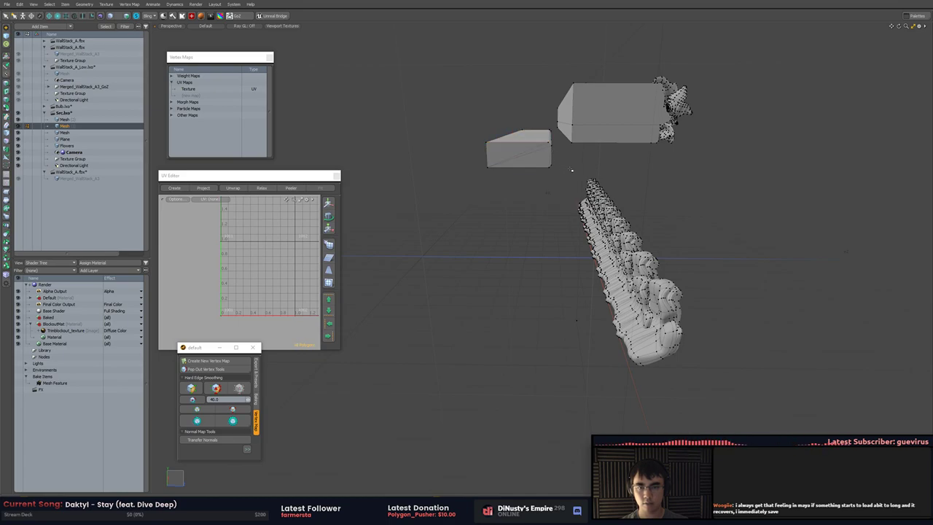
Undo the last change and select the two vertices at the front side of the bar's end face
key(ctrl+z)
alt+drag(572, 170, 525, 127)
click(550, 123)
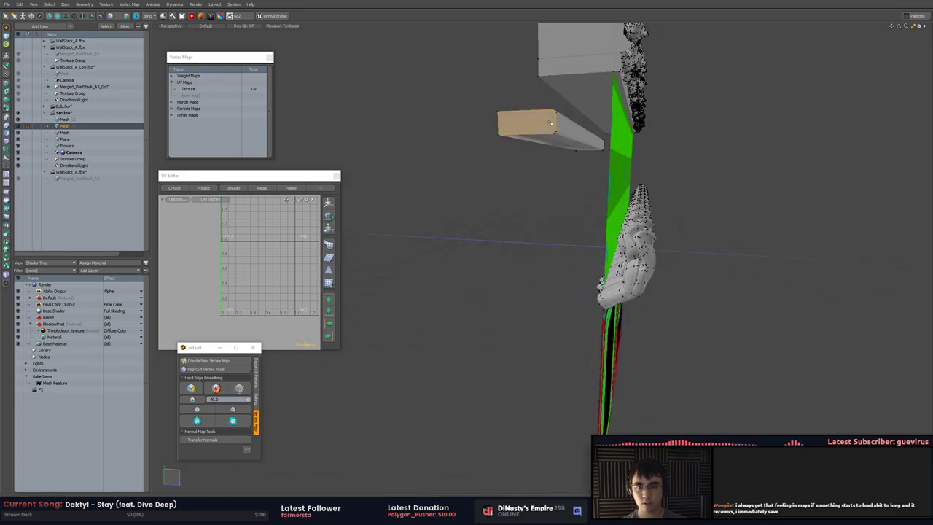
key(1)
click(554, 111)
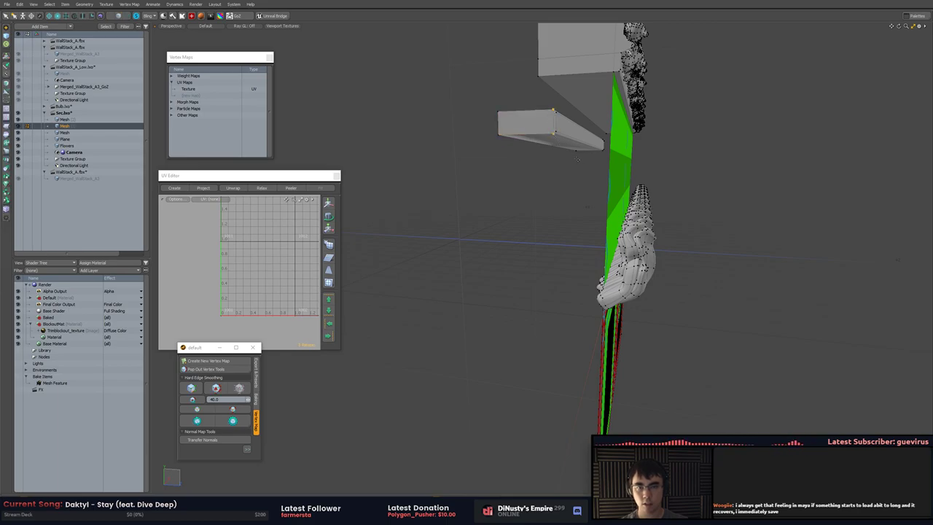
alt+drag(577, 159, 619, 210)
Select the whole bar, convert the selection to edges, apply Hard Edge Smoothing by the 40.0 angle, and clear the selection
key(3)
double_click(569, 190)
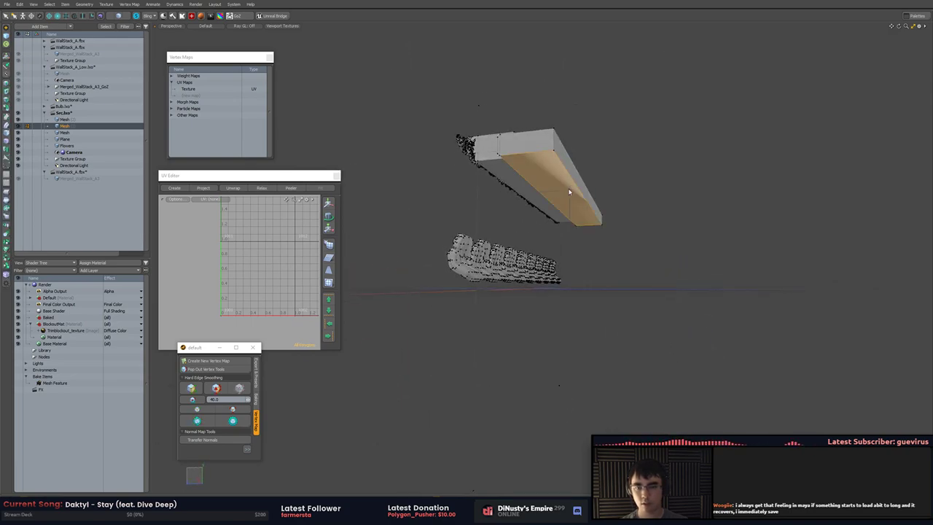
key(alt+2)
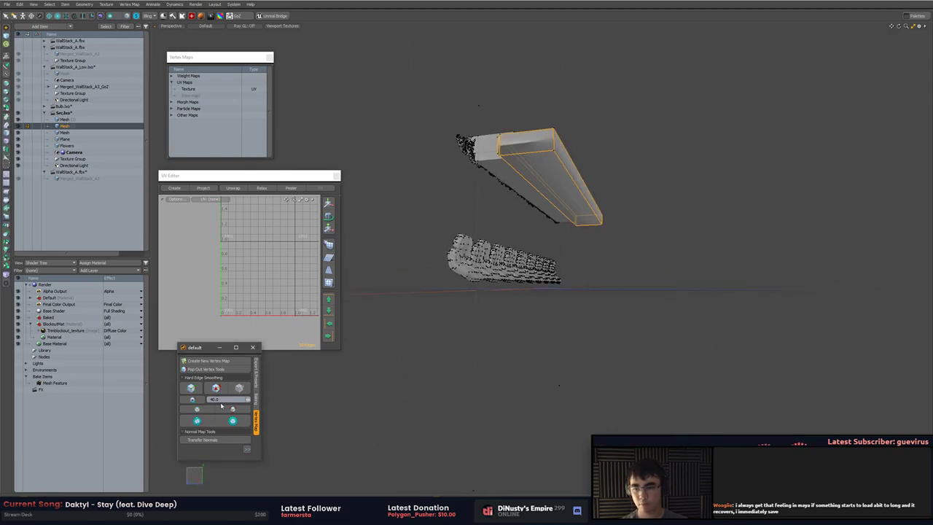
click(200, 400)
click(532, 375)
Select the bar's long lower front edges and apply a Hard Edge Smoothing command to them
alt+drag(503, 191, 625, 181)
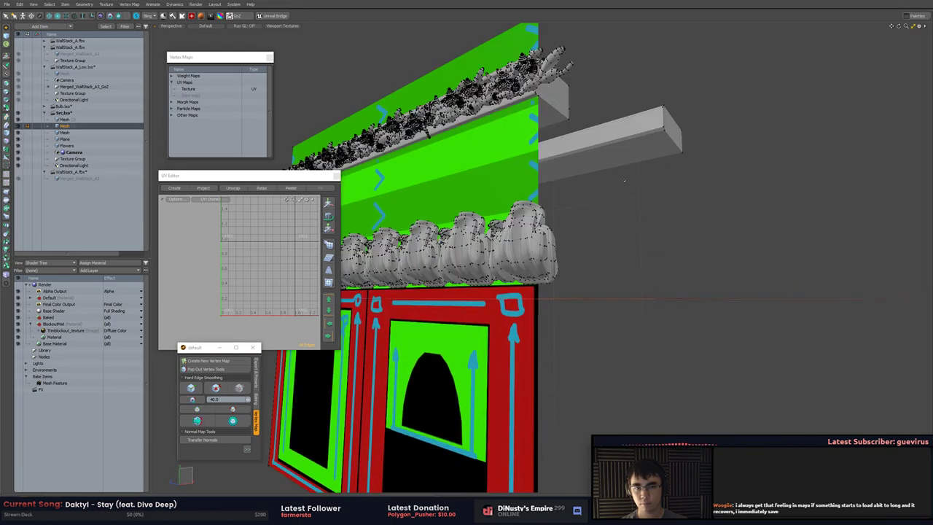
alt+drag(627, 136, 631, 162)
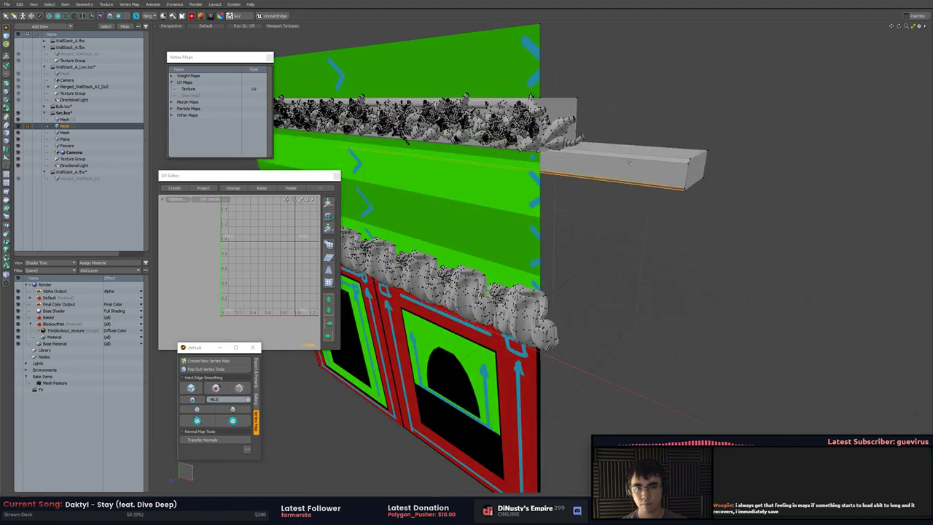
click(193, 390)
alt+drag(641, 235, 685, 215)
Select the whole bar and move it down and forward so it sits directly behind the leaf row
key(3)
click(703, 154)
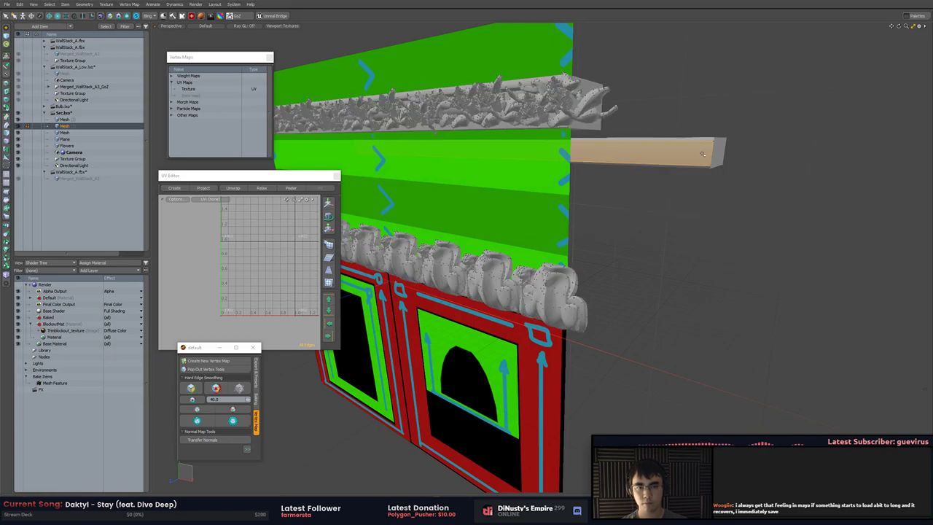
double_click(703, 154)
alt+drag(703, 154, 631, 155)
key(2)
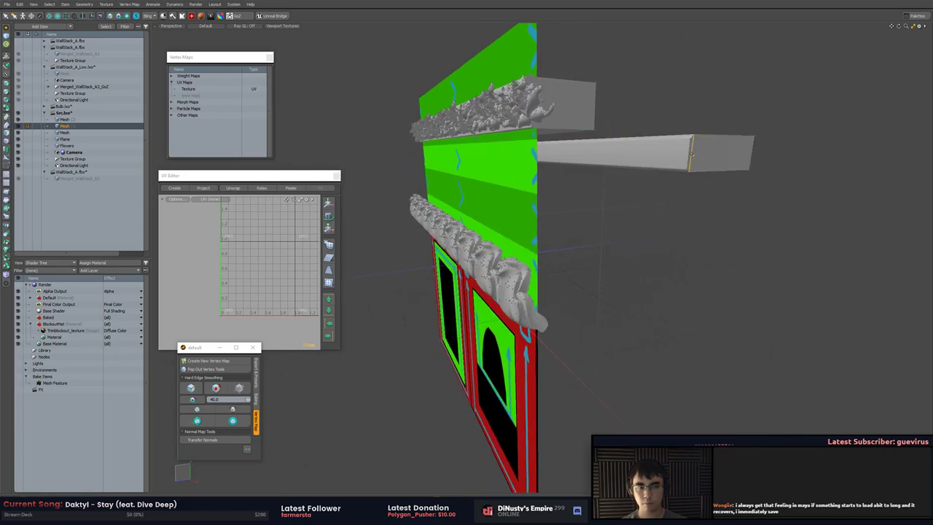
key(w)
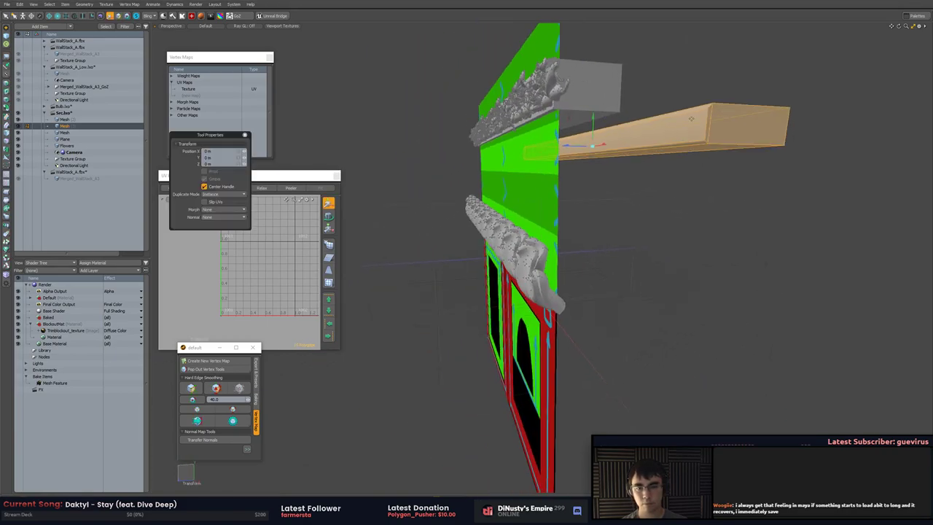
drag(570, 120, 538, 120)
key(q)
Select the bar's long top face, extrude it with Bevel, and raise it by 310 mm
click(556, 229)
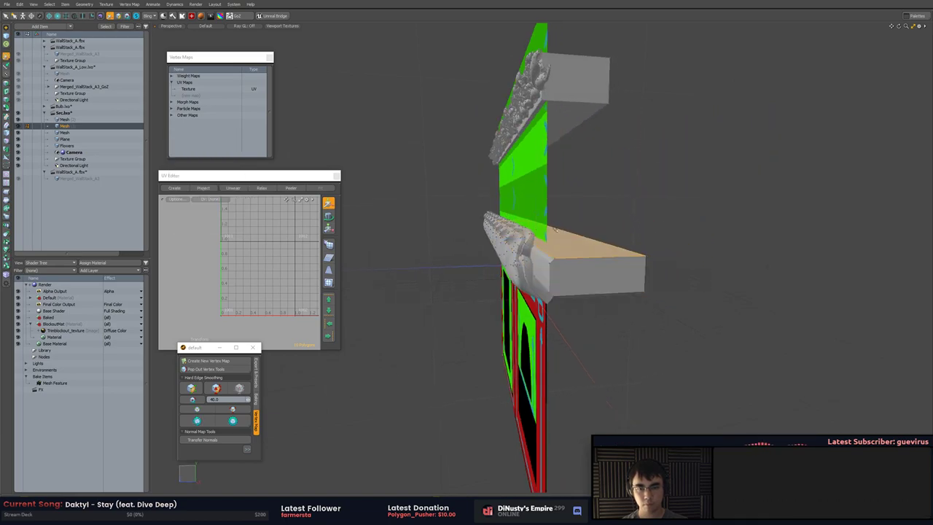
scroll(553, 239, up, 3)
alt+drag(554, 239, 577, 251)
key(shift+x)
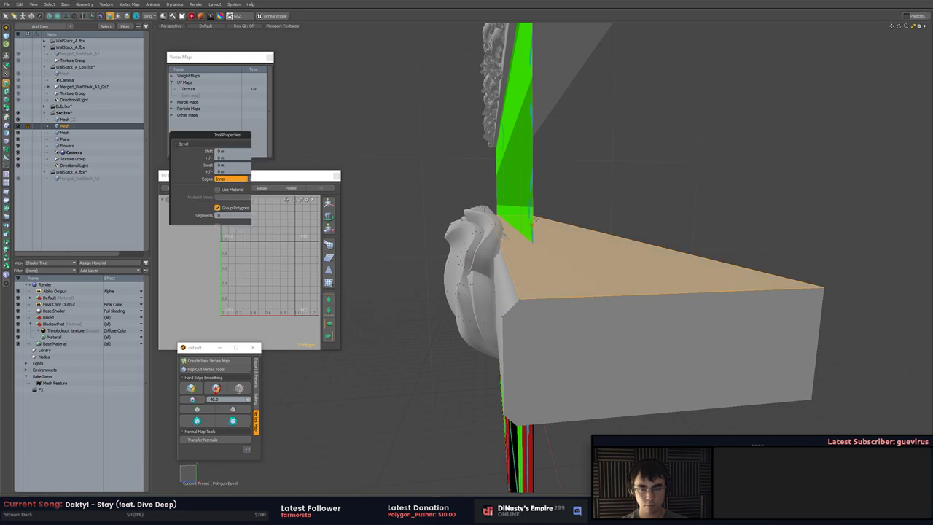
key(w)
drag(531, 222, 531, 217)
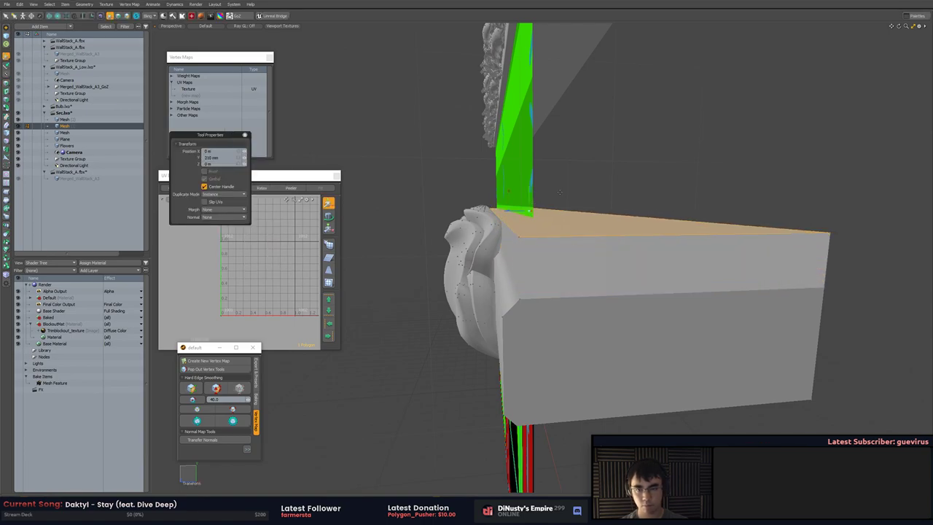
Extrude the raised top face again and lift it slightly to add a thin top band
key(shift+x)
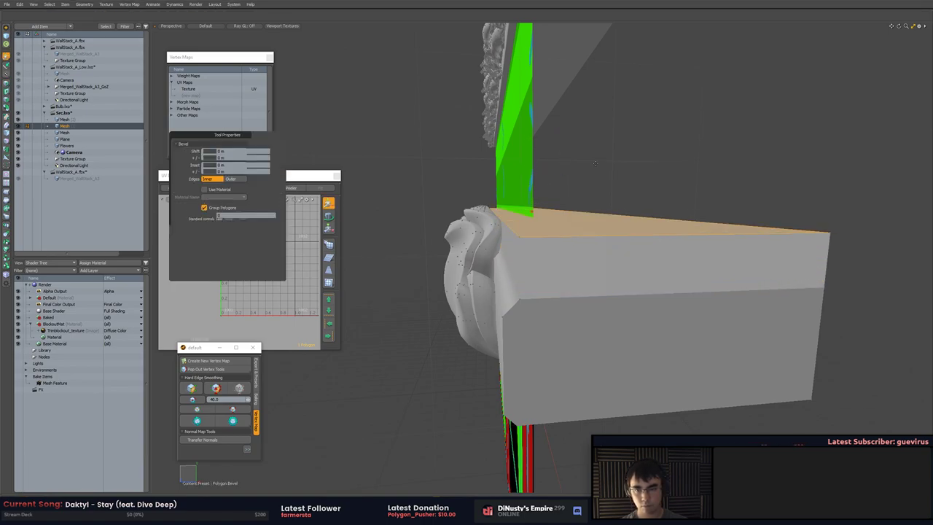
key(w)
drag(532, 196, 551, 173)
key(x)
key(Escape)
key(Escape)
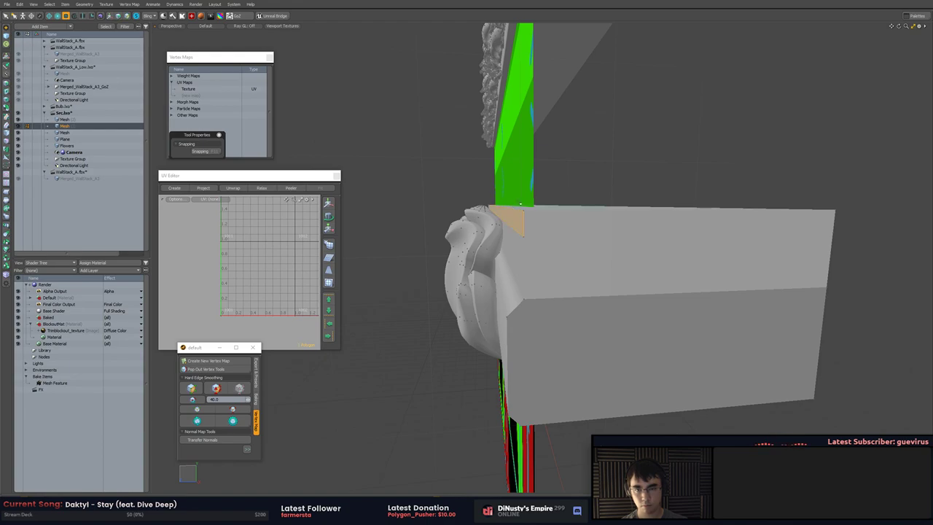
Move the front face of the thin top band forward to form a small overhanging lip
key(w)
mouse_move(481, 211)
mouse_down()
mouse_move(575, 227)
mouse_move(545, 233)
mouse_up()
key(q)
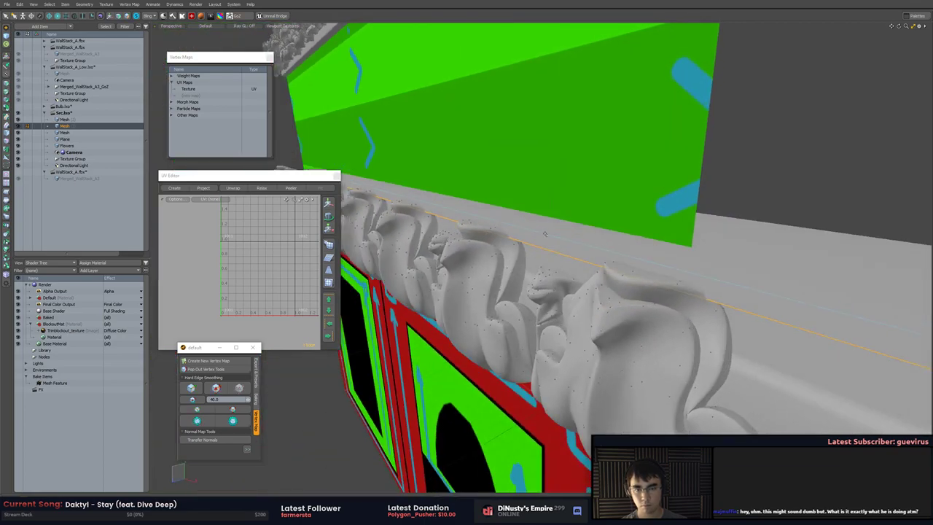
Try an Edge Bevel on the long edge of the bar's top lip, and undo it
key(b)
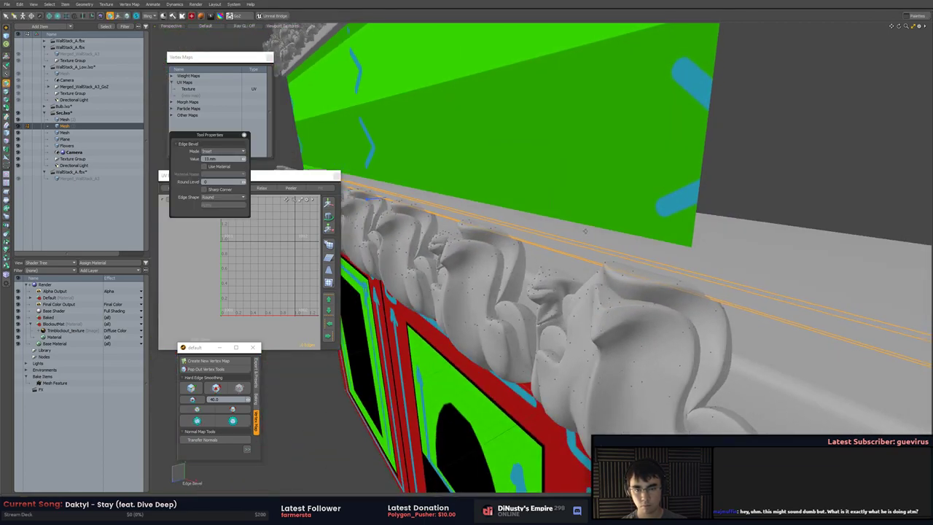
key(q)
key(ctrl+z)
key(ctrl+z)
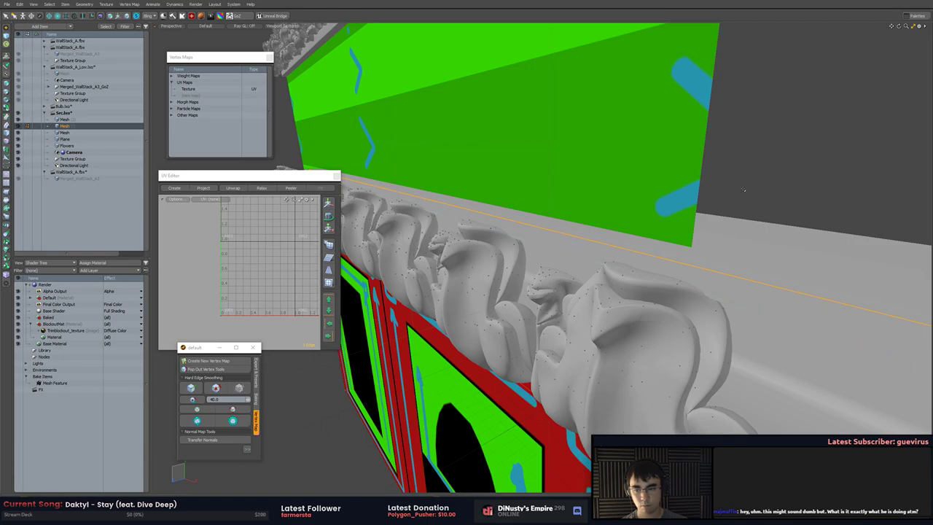
Select the whole bar and reapply Hard Edge Smoothing by the 40.0 angle
click(188, 421)
mouse_move(555, 251)
alt+mouse_down()
mouse_move(490, 196)
mouse_move(539, 166)
mouse_move(568, 170)
mouse_move(481, 222)
mouse_move(309, 295)
alt+mouse_up()
click(187, 402)
alt+drag(549, 320, 552, 272)
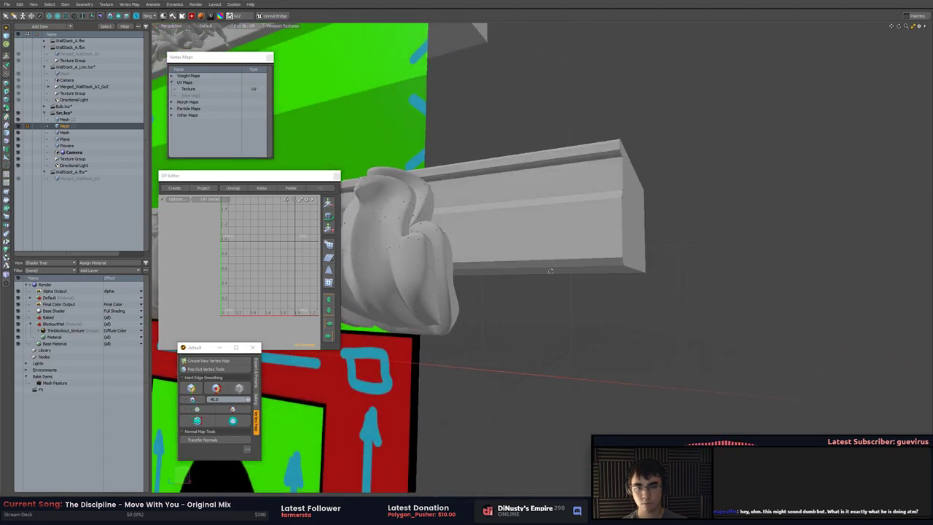
Try an Edge Bevel on the long upper edge of the bar's front chamfer
alt+drag(552, 202, 518, 218)
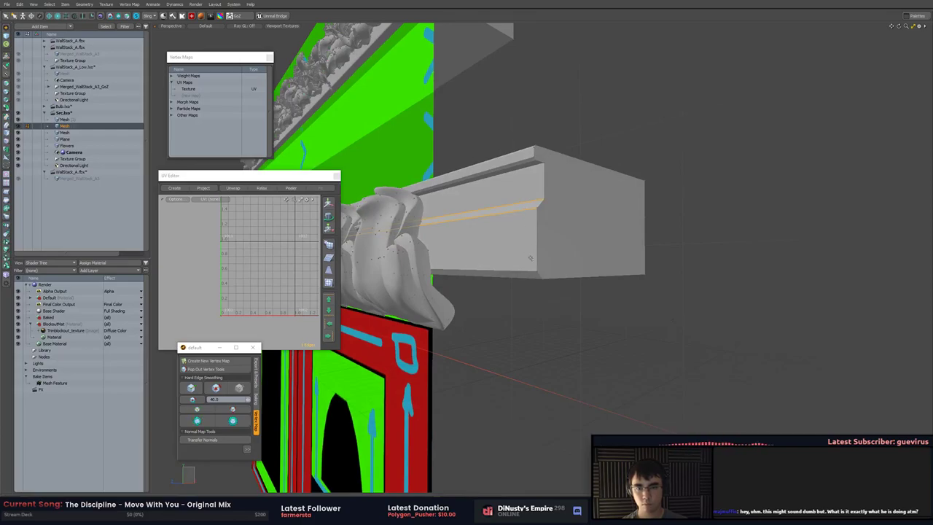
alt+drag(524, 271, 531, 275)
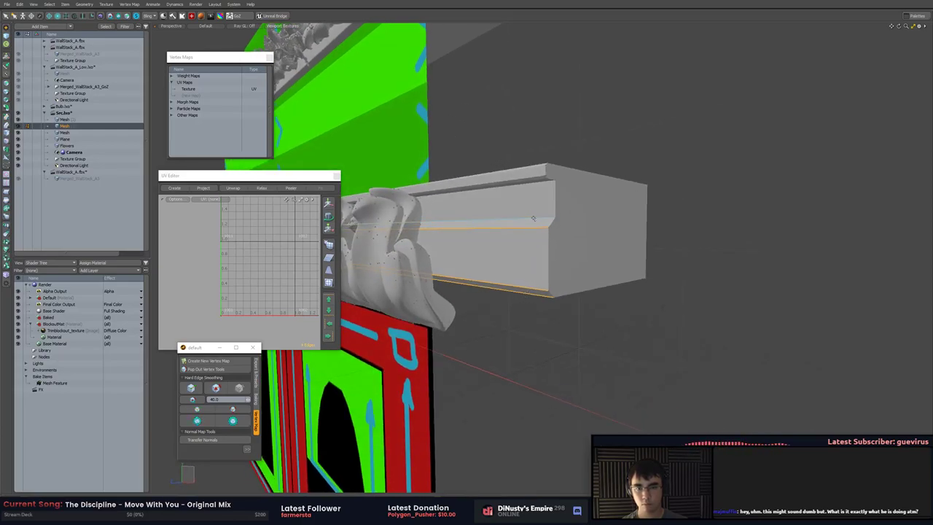
key(b)
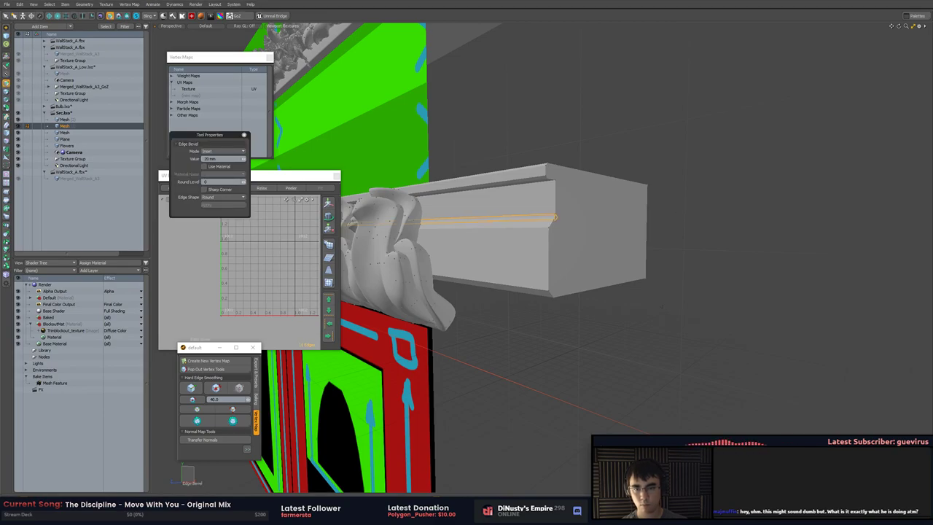
click(730, 210)
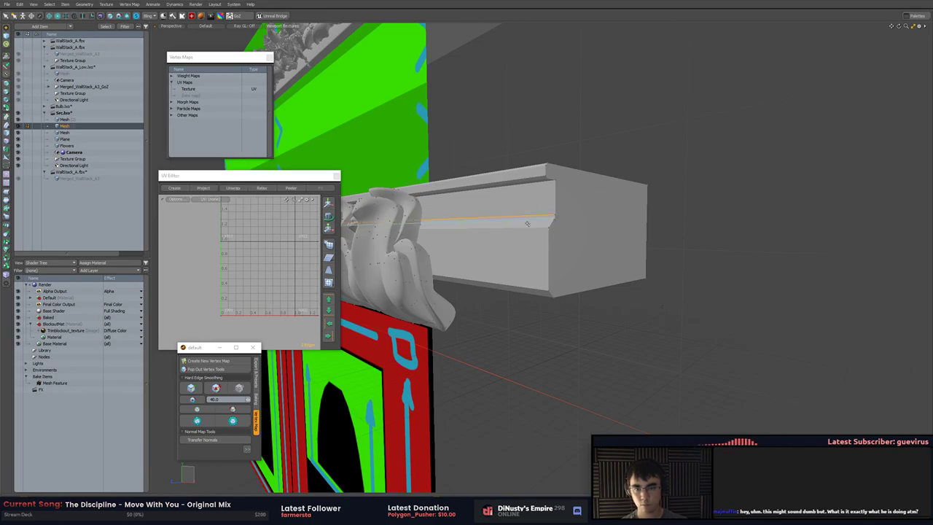
Select all the long front profile edges of the bar, soften them with Hard Edge Smoothing, and clear the selection
alt+drag(525, 238, 548, 286)
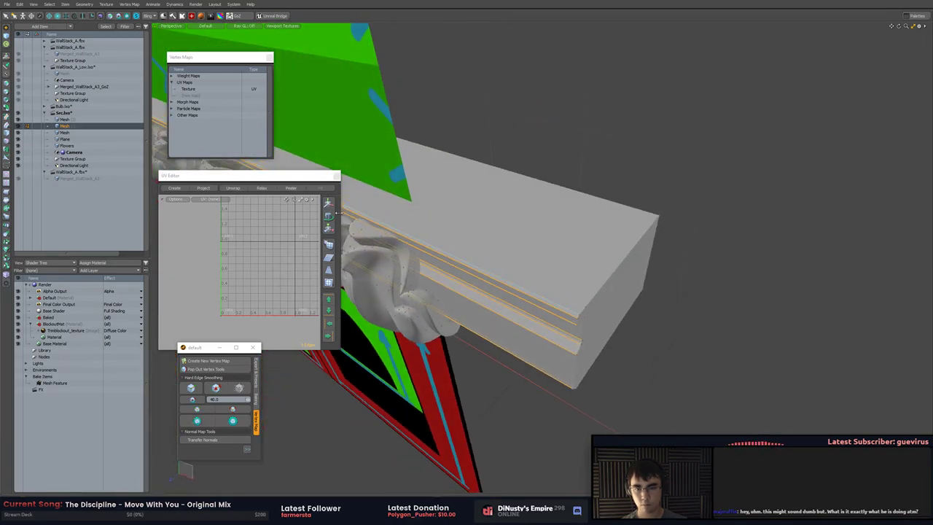
click(191, 388)
click(715, 345)
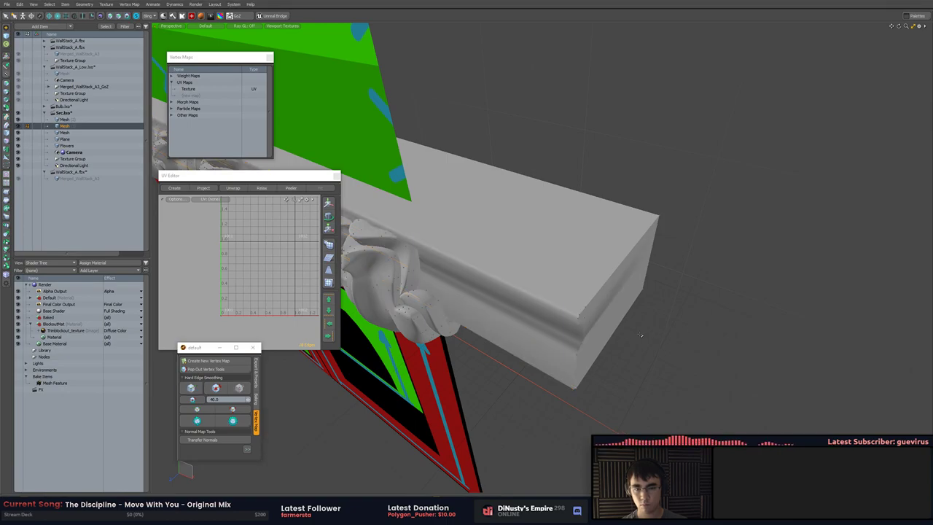
Select the polygons at the bar's near end and harden their edges with Hard Edge Smoothing
key(3)
mouse_move(655, 158)
right_down()
mouse_move(525, 302)
mouse_move(644, 199)
right_up()
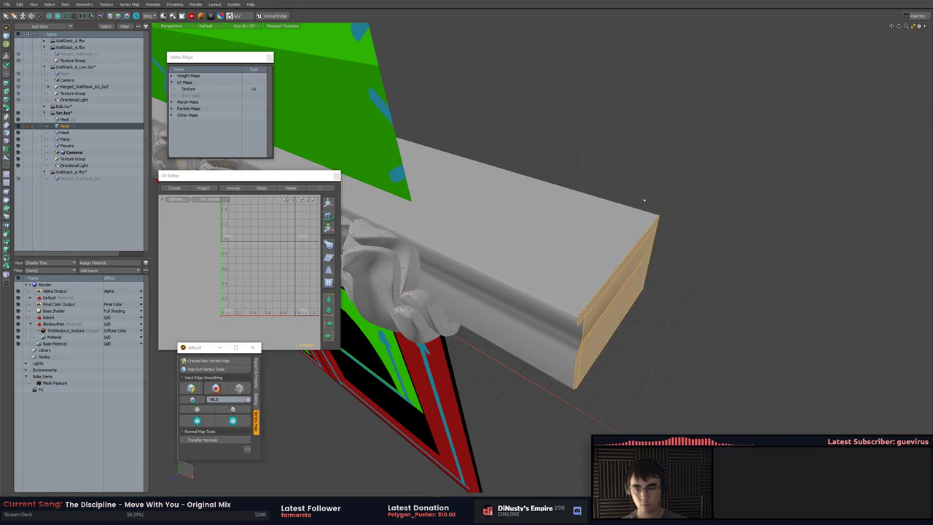
click(216, 388)
Select the polygons at the bar's opposite end, harden their edges the same way, and clear the selection
mouse_move(511, 306)
alt+mouse_down()
mouse_move(732, 268)
mouse_move(510, 270)
mouse_move(576, 254)
mouse_move(526, 257)
mouse_move(583, 266)
mouse_move(496, 261)
alt+mouse_up()
click(574, 253)
key(1)
key(3)
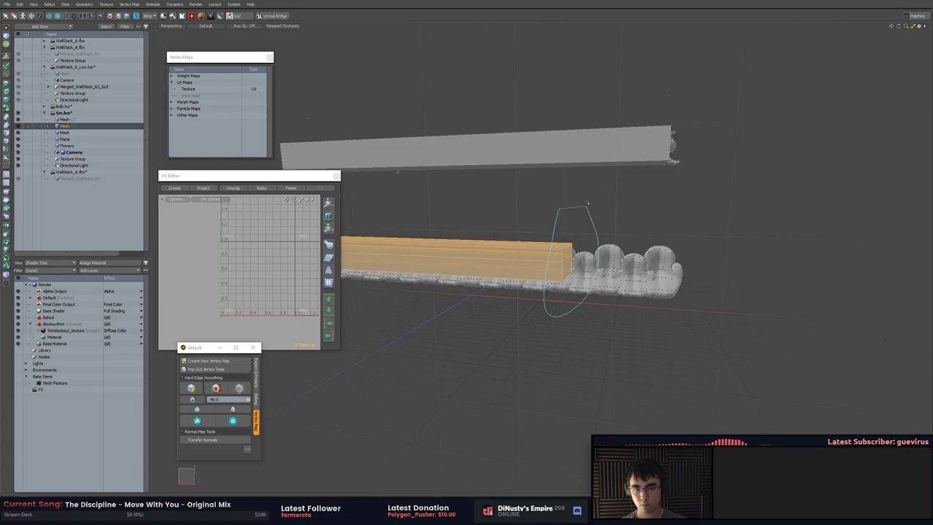
right_drag(587, 203, 588, 205)
alt+drag(587, 205, 615, 239)
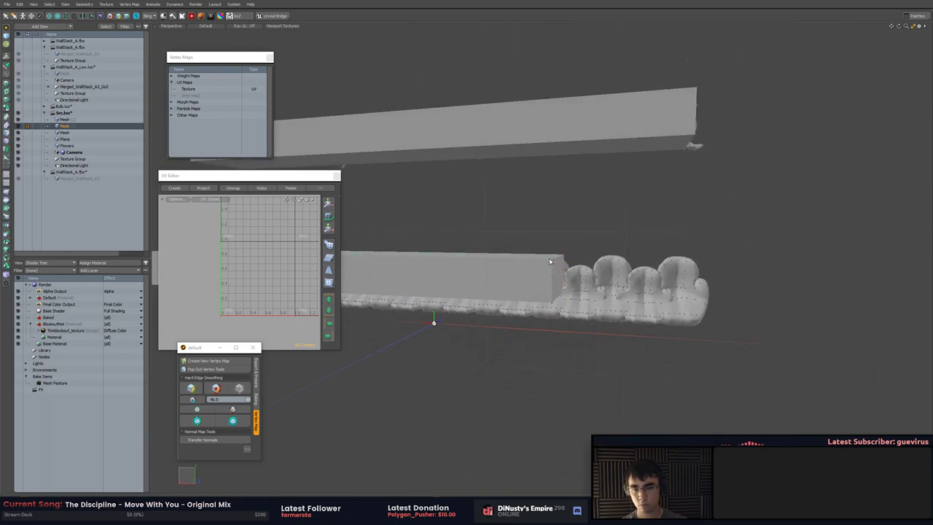
scroll(543, 283, up, 2)
scroll(543, 283, down, 1)
key(3)
alt+drag(558, 295, 514, 296)
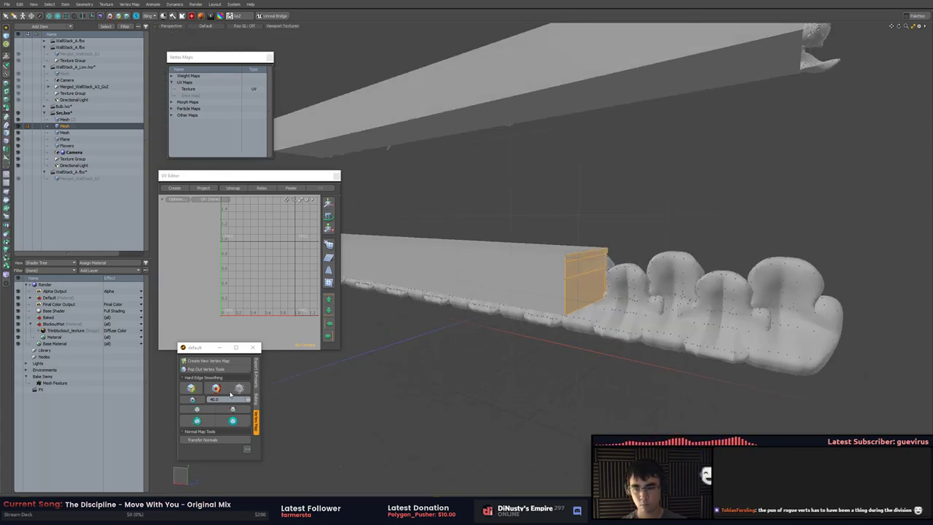
click(217, 389)
click(475, 397)
Select one end face of the bar and move it with geometry snapping to the matching side edge of the trim plane
alt+drag(474, 398, 500, 331)
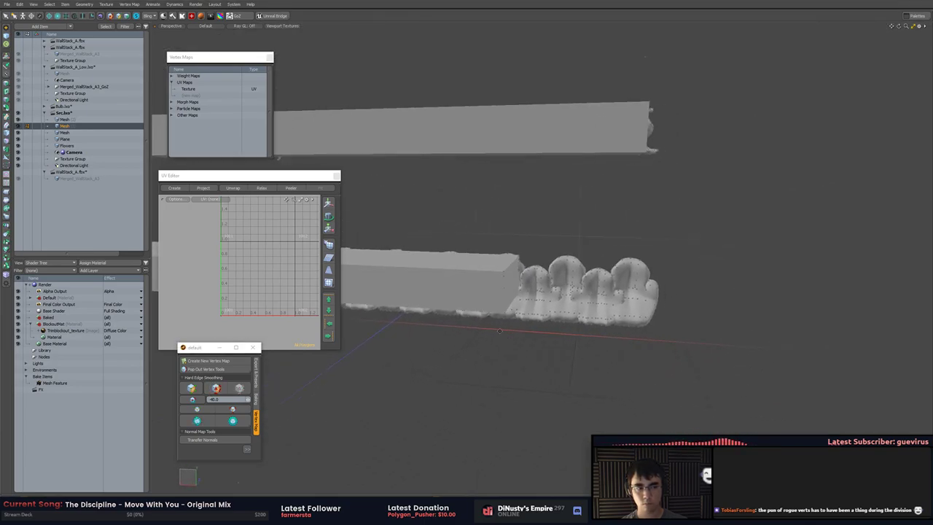
key(w)
key(q)
key(w)
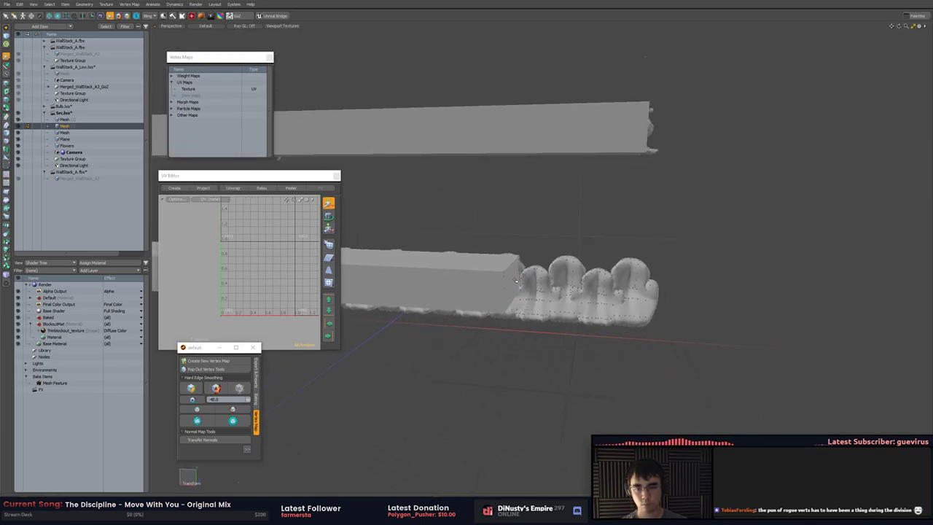
key(3)
double_click(515, 276)
right_drag(510, 228, 531, 219)
key(w)
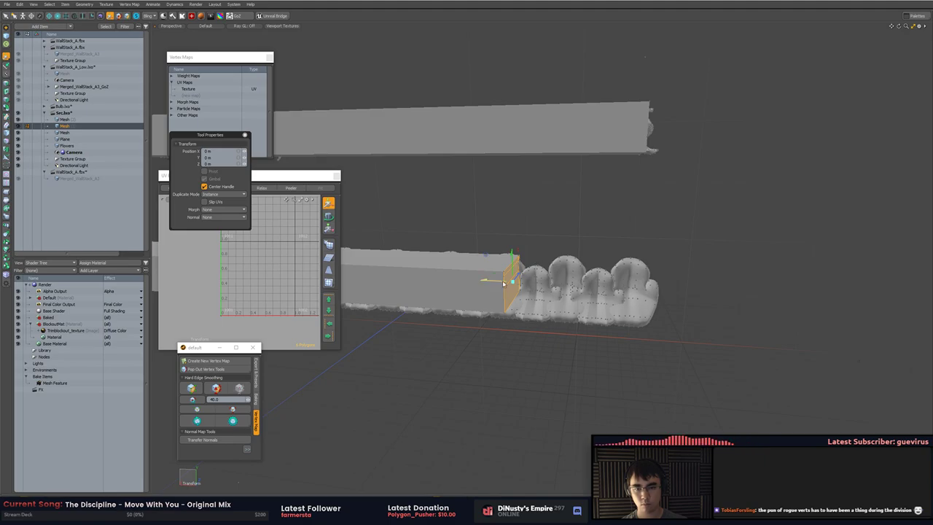
alt+drag(503, 283, 424, 272)
key(x)
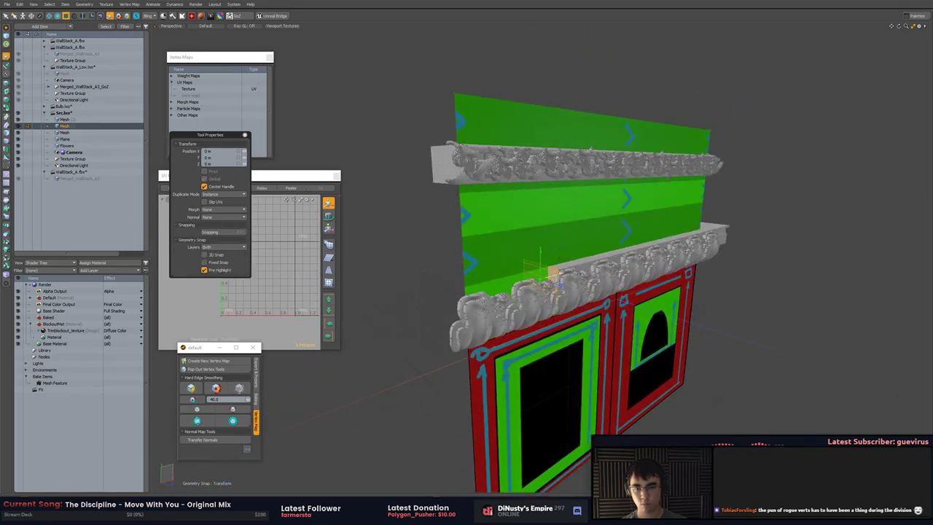
drag(551, 286, 454, 290)
Select the vertices at the bar's other end and snap them back to the trim plane's opposite side edge
key(q)
mouse_move(478, 332)
alt+mouse_down()
mouse_move(447, 348)
mouse_move(538, 330)
mouse_move(375, 354)
alt+mouse_up()
key(1)
mouse_move(667, 264)
right_down()
mouse_move(685, 356)
mouse_move(660, 307)
right_up()
mouse_move(726, 318)
alt+shift+mouse_down()
mouse_move(638, 326)
mouse_move(710, 334)
mouse_move(711, 346)
alt+shift+mouse_up()
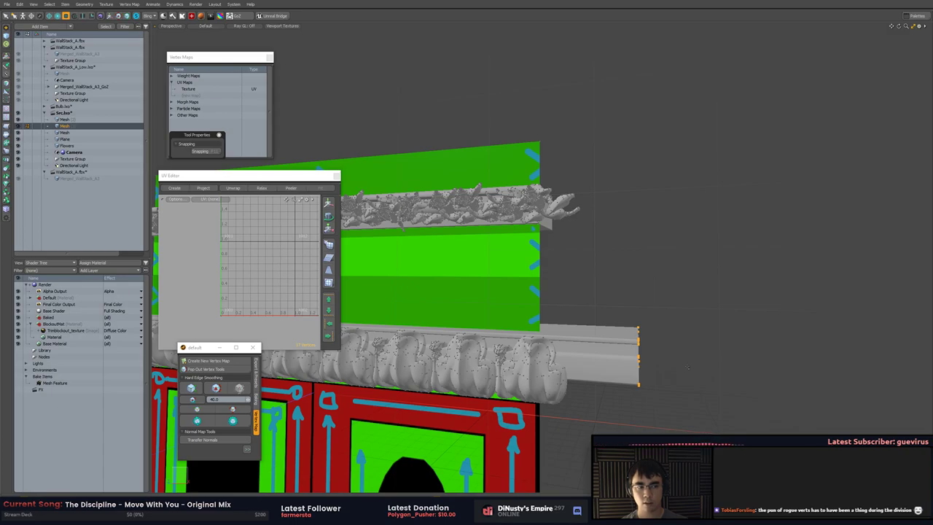
key(w)
drag(638, 354, 540, 352)
key(Escape)
Check the shortened bar against the texture strips in the front view and select its upper front face
alt+drag(618, 379, 737, 371)
key(5)
click(690, 369)
key(KP_1)
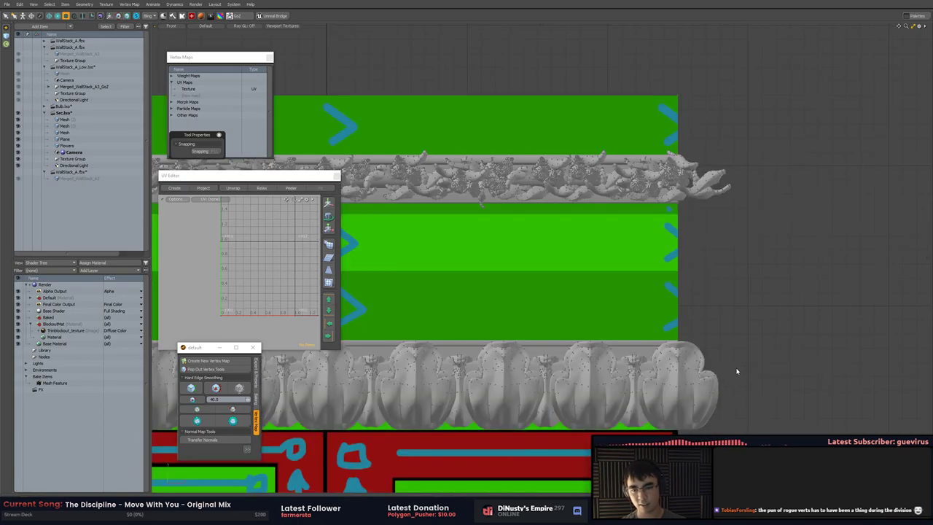
alt+drag(566, 333, 621, 288)
click(601, 299)
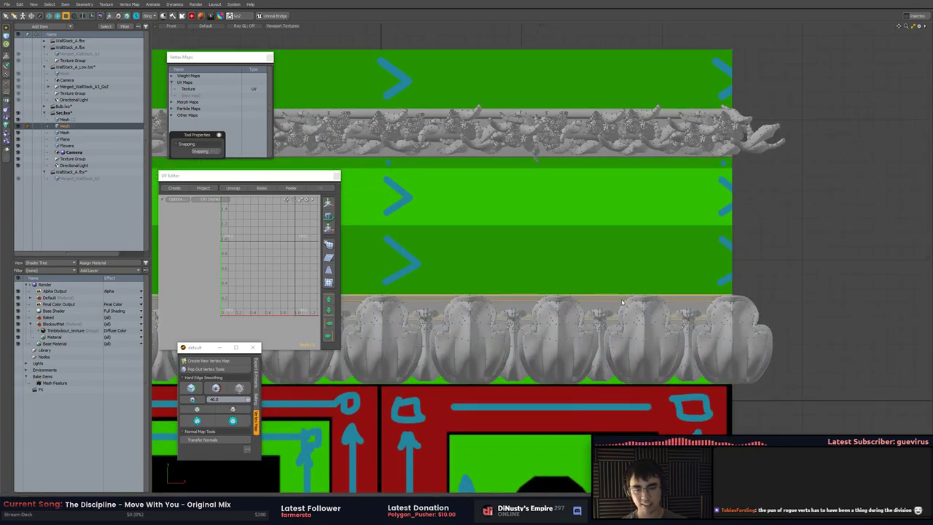
double_click(601, 300)
scroll(666, 228, down, 4)
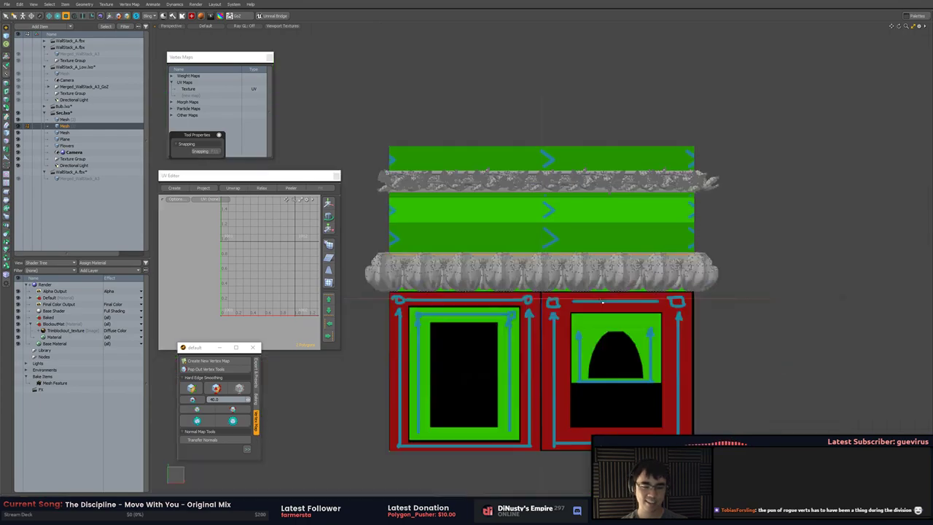
key(KP_Decimal)
alt+drag(665, 228, 603, 299)
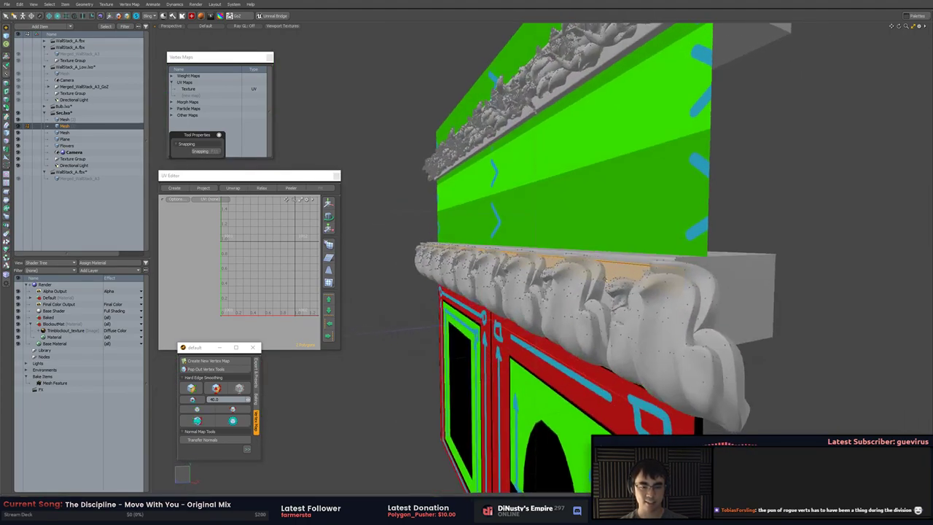
Select the long edges of the bar's upper front face and harden them with Hard Edge Smoothing
double_click(603, 300)
key(w)
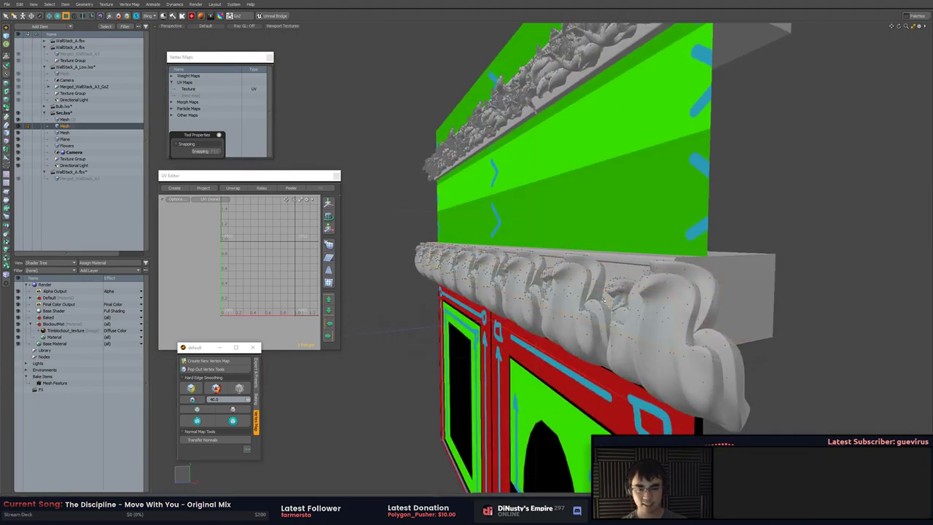
drag(611, 307, 591, 309)
key(space)
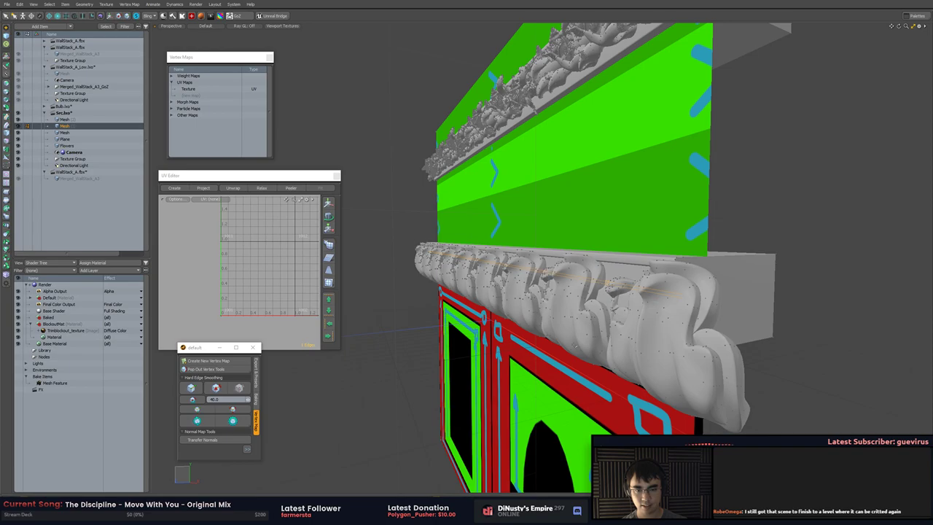
click(216, 388)
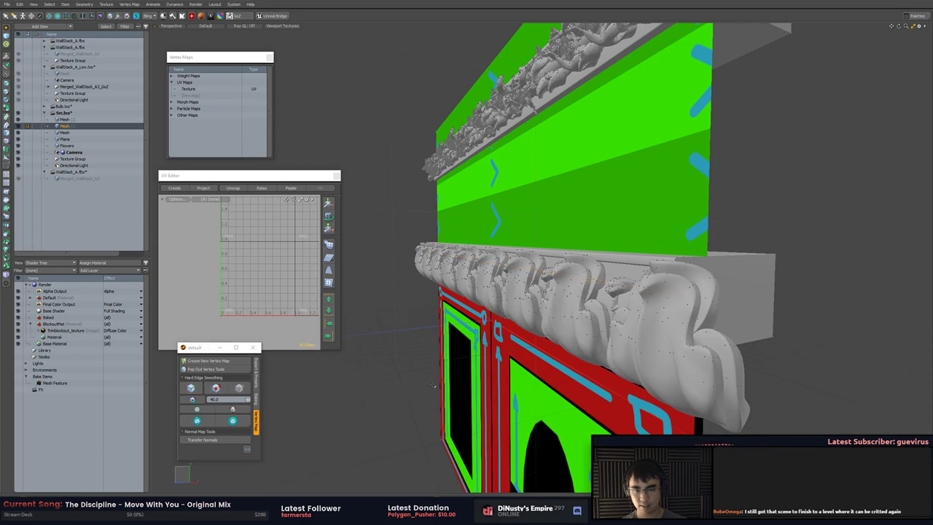
Select the faces along the bar's upper front edge and move them in depth relative to the large ornament row
alt+drag(436, 387, 706, 356)
scroll(485, 300, up, 6)
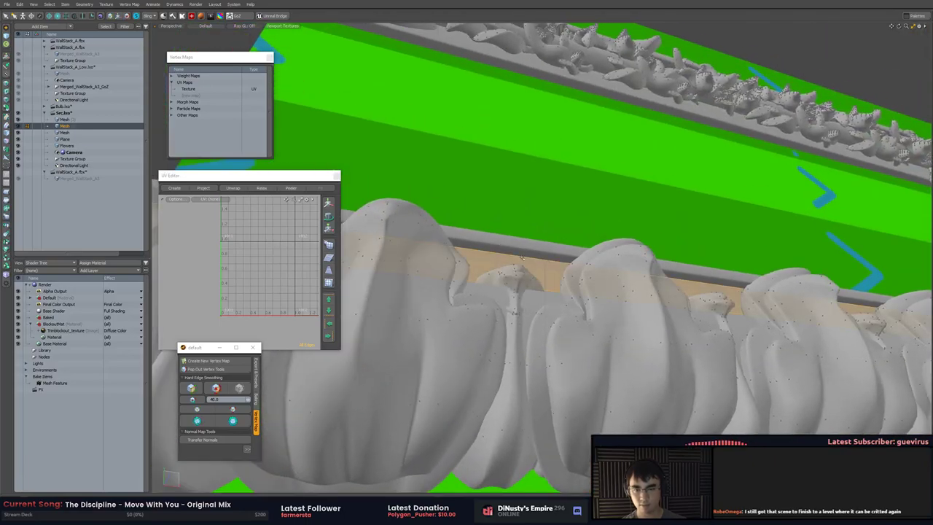
key(w)
alt+drag(523, 282, 598, 237)
key(q)
click(539, 258)
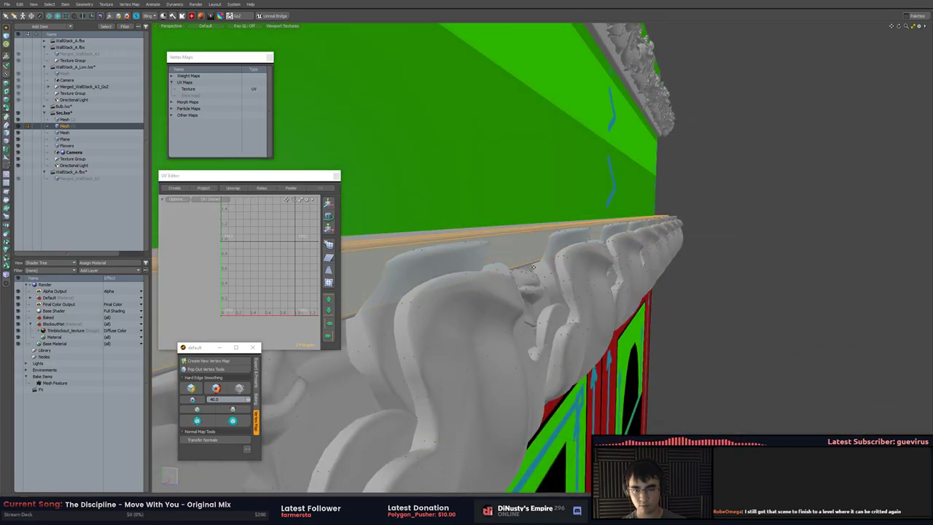
alt+drag(532, 228, 552, 245)
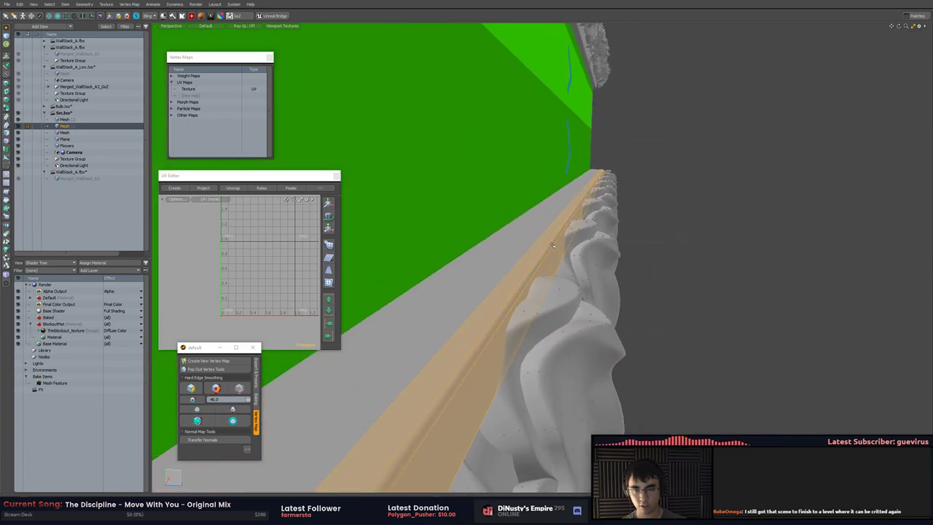
key(w)
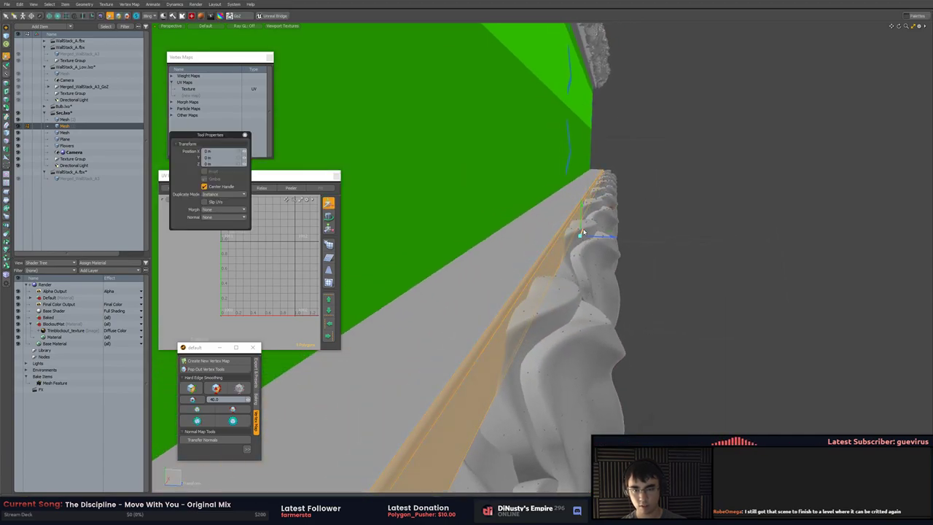
drag(578, 235, 467, 211)
key(q)
Select the long edges of the bar's moved upper front strip and harden them with Hard Edge Smoothing
double_click(537, 240)
click(752, 216)
alt+drag(752, 217, 512, 280)
key(2)
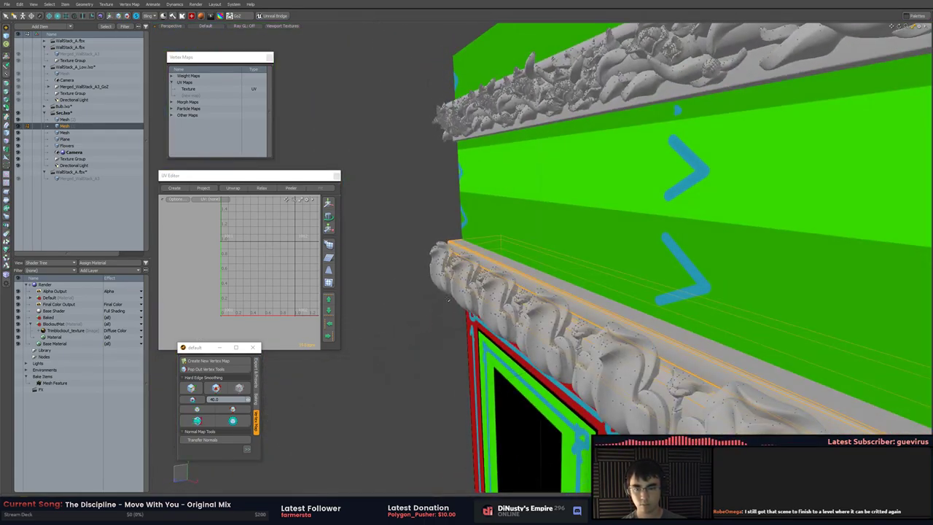
click(196, 421)
click(392, 411)
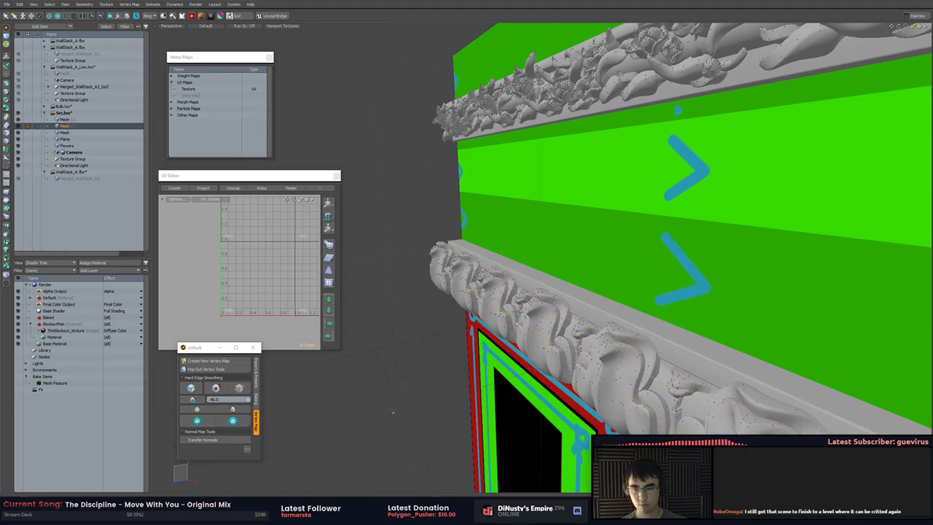
Select the backing bar's bottom vertices in the front view and move them down about 530 mm
alt+drag(391, 411, 506, 360)
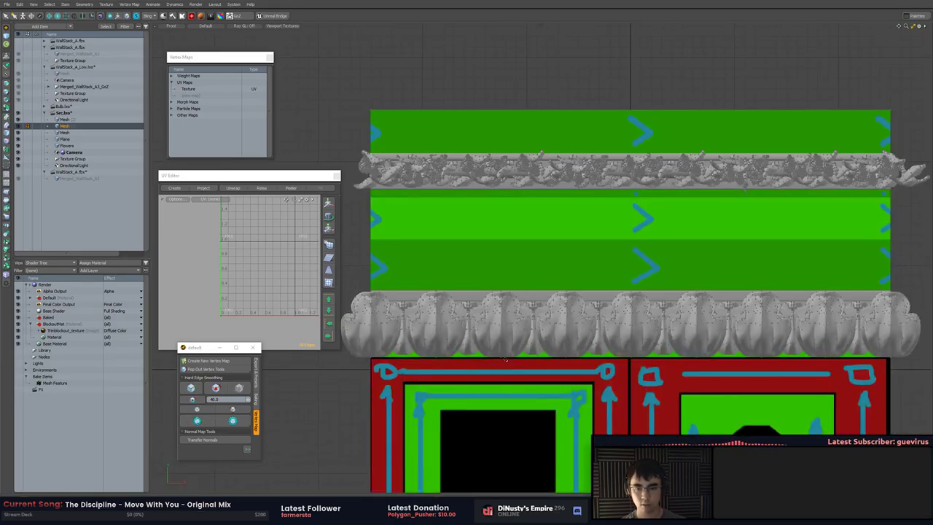
alt+drag(652, 350, 641, 321)
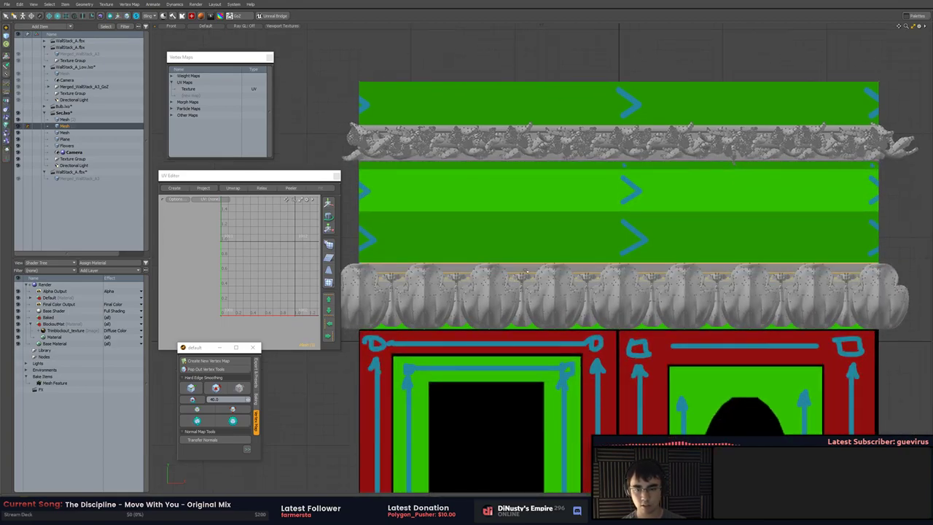
click(526, 273)
key(1)
right_drag(350, 294, 392, 294)
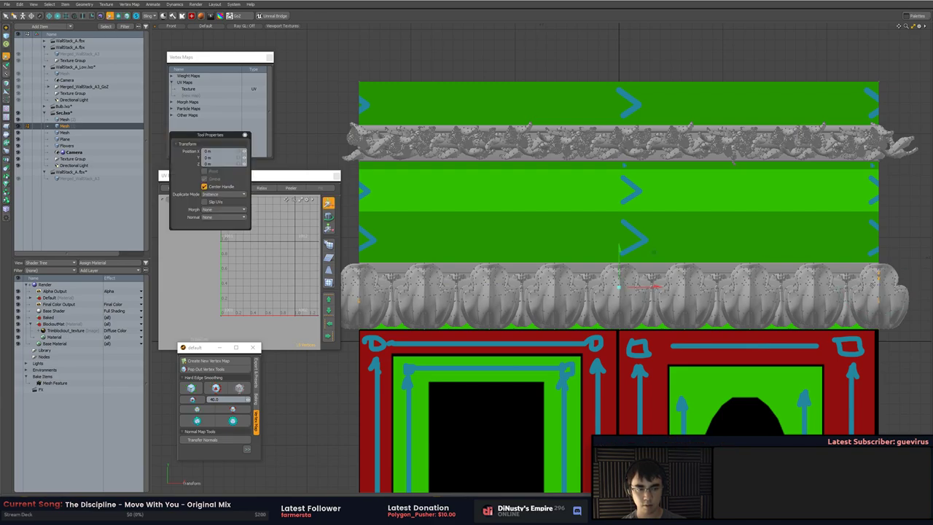
key(w)
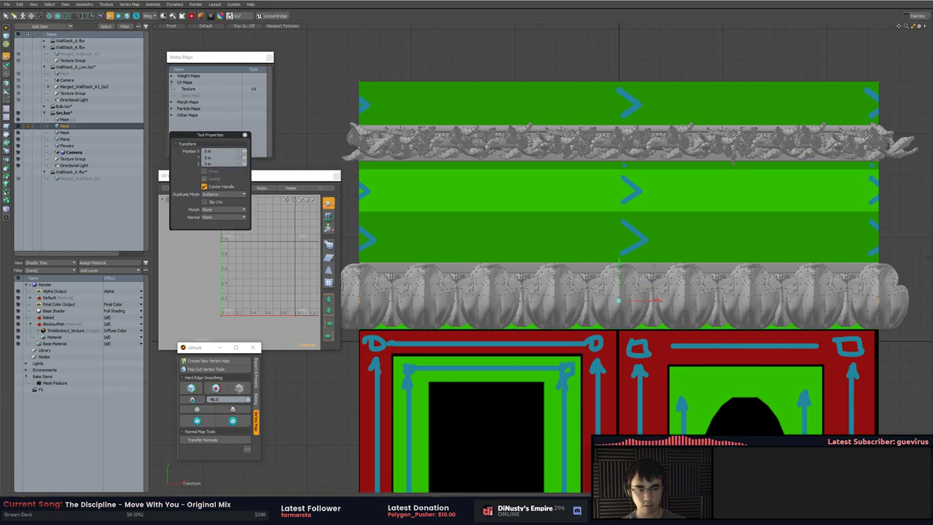
drag(620, 287, 650, 301)
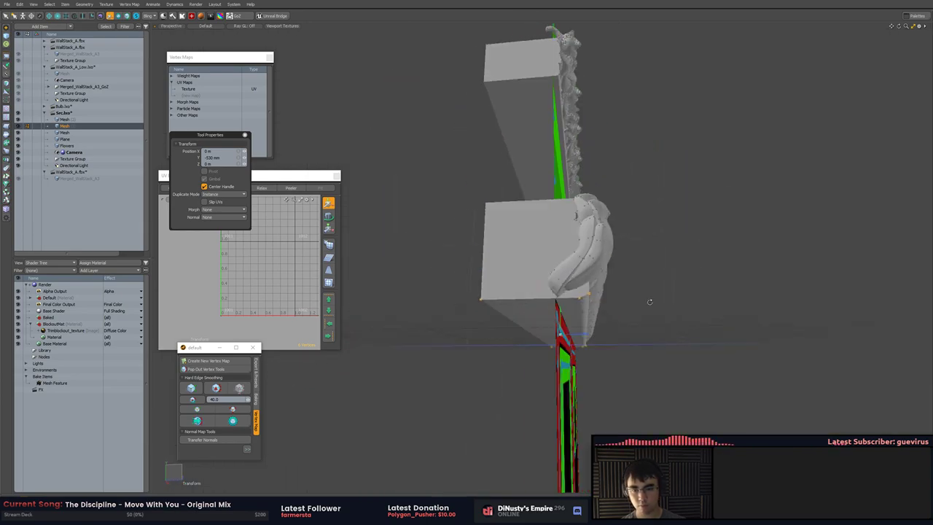
Select the bar's lower front face and move it in depth behind the large ornament row
key(3)
click(583, 317)
key(w)
drag(602, 336, 460, 299)
key(q)
key(Escape)
Select the polygons of the large ornament row and move them about 40 mm along Z against its backing bar
click(455, 294)
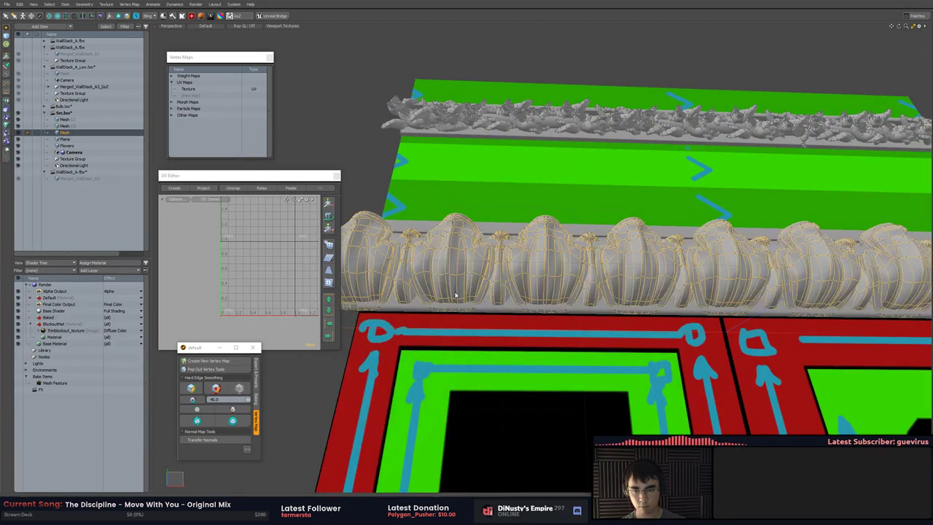
key(a)
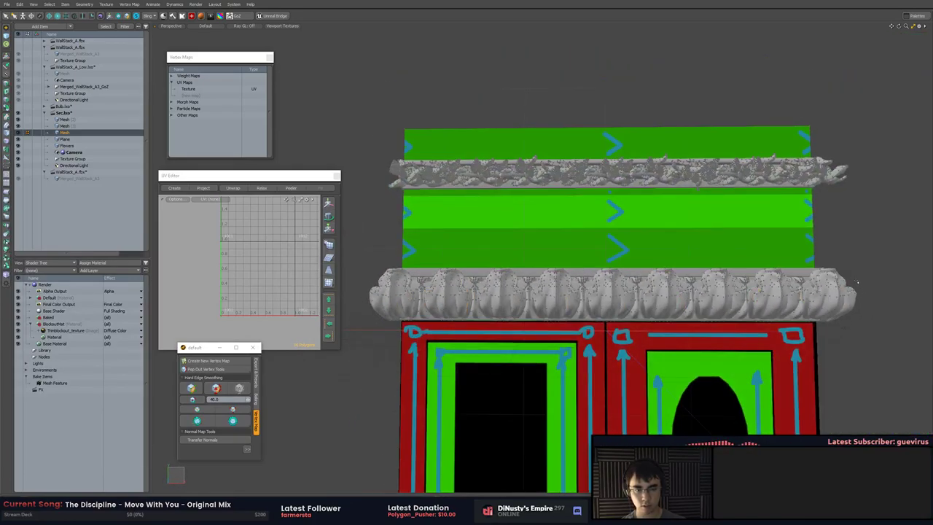
mouse_move(498, 241)
right_down()
mouse_move(920, 306)
mouse_move(809, 251)
right_up()
scroll(654, 292, up, 3)
mouse_move(510, 298)
alt+mouse_down()
mouse_move(656, 309)
mouse_move(674, 299)
alt+mouse_up()
key(w)
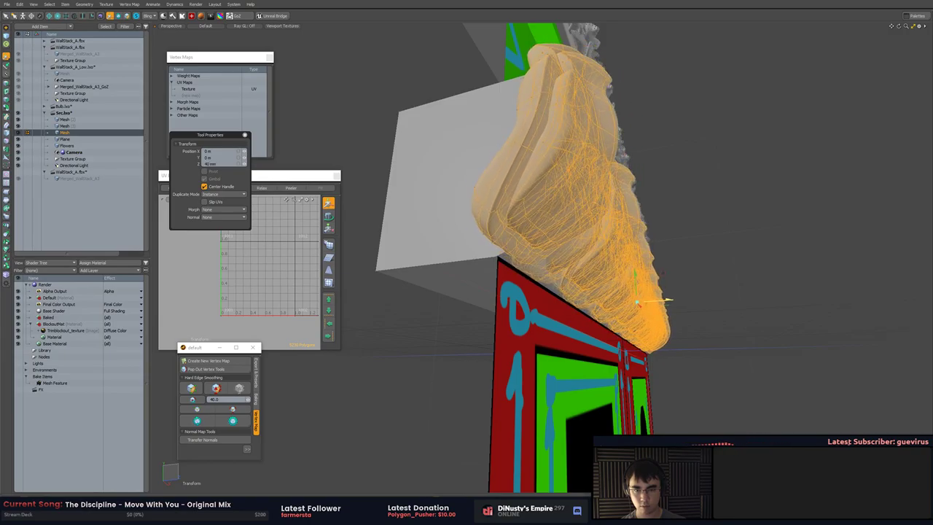
key(q)
key(Escape)
Examine from several angles how both ornament rows and their backing bars sit against the trim plane
alt+drag(823, 313, 627, 372)
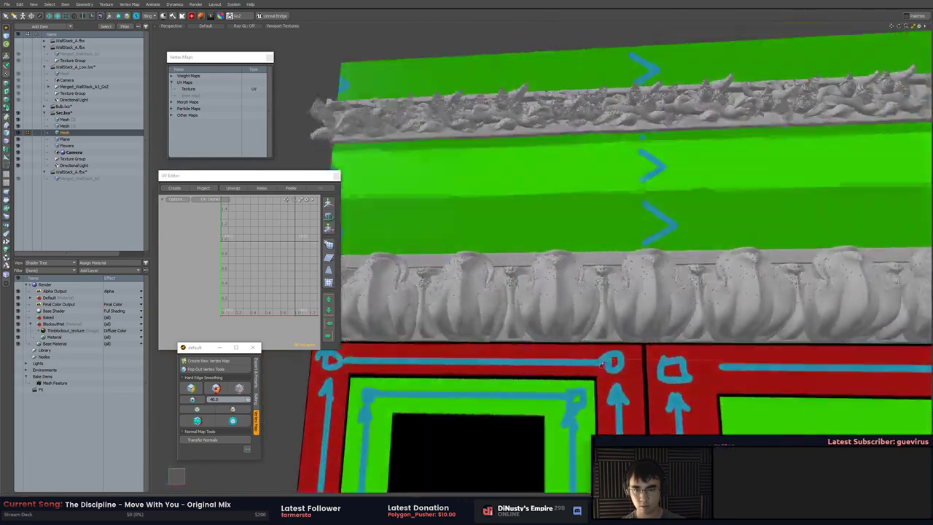
scroll(629, 372, down, 3)
alt+drag(511, 371, 726, 312)
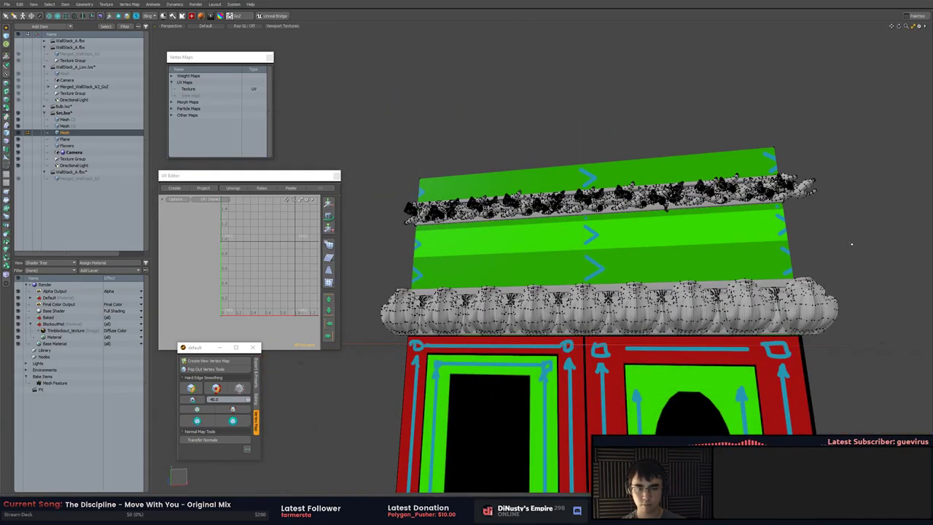
alt+drag(852, 244, 810, 250)
click(696, 287)
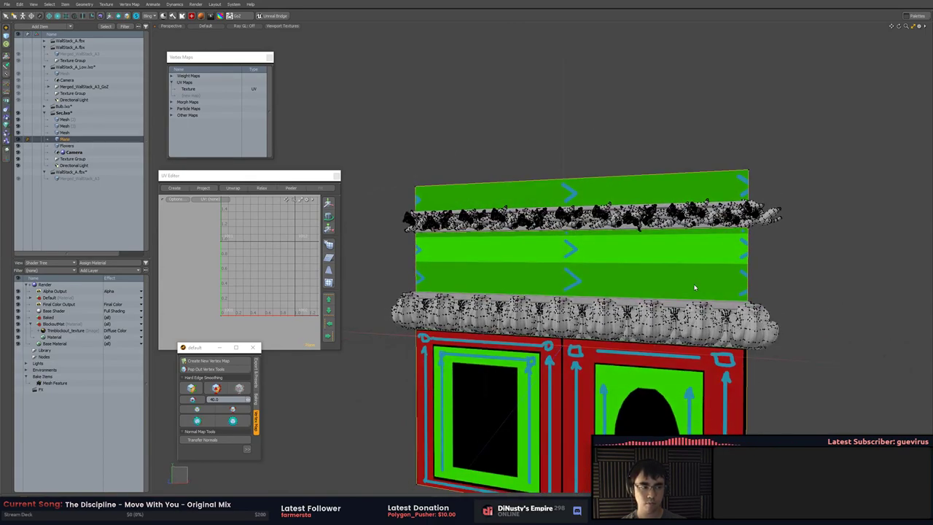
alt+drag(696, 287, 780, 333)
key(5)
click(684, 317)
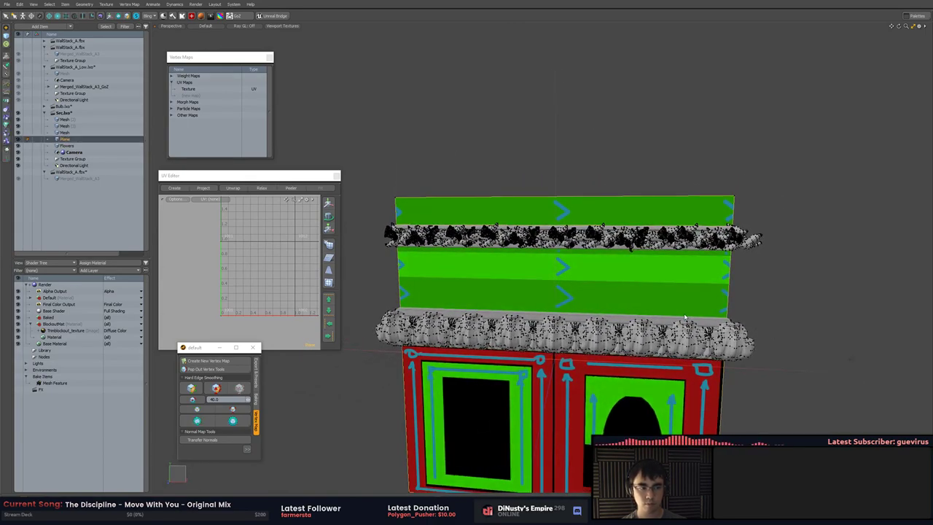
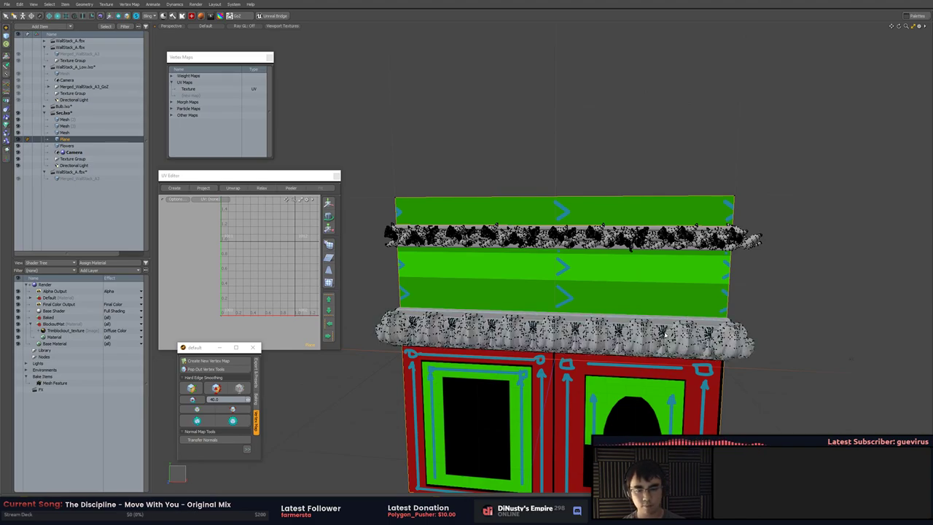
click(714, 339)
click(718, 319)
click(776, 315)
alt+drag(776, 315, 633, 256)
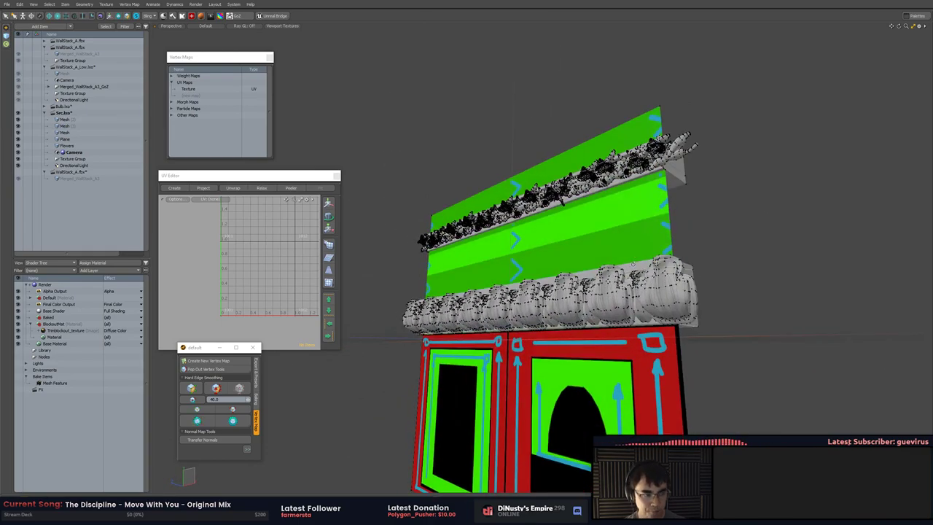
click(559, 272)
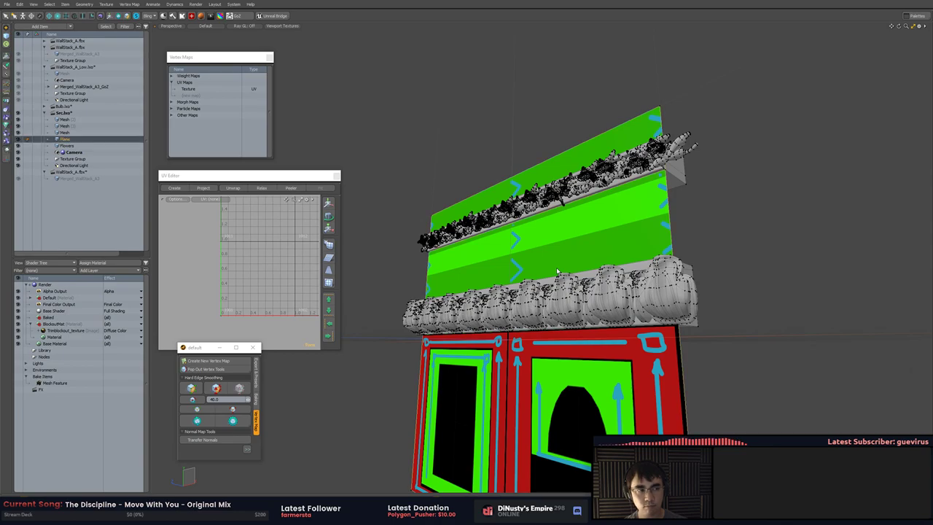
alt+drag(589, 300, 549, 299)
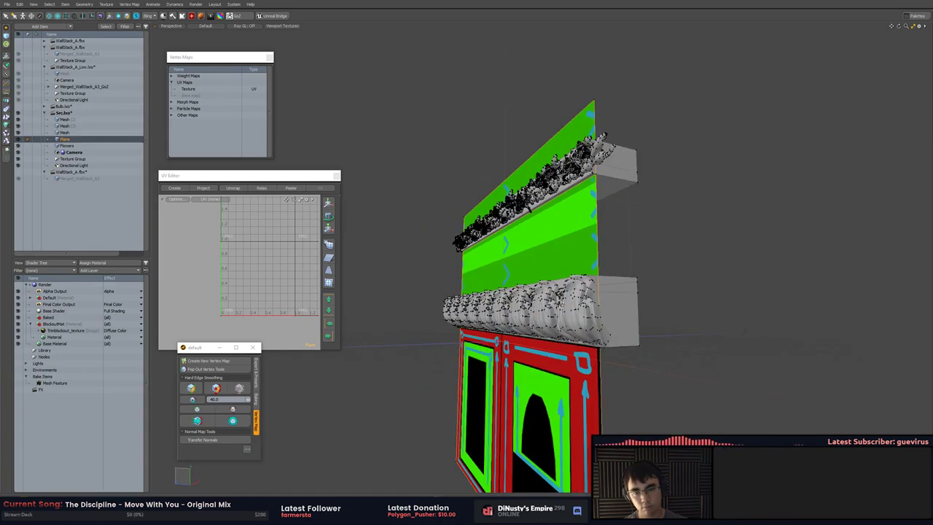
Select the trim plane and try to apply the Baked group from the shader tree to it
key(Escape)
key(ctrl+2)
click(587, 255)
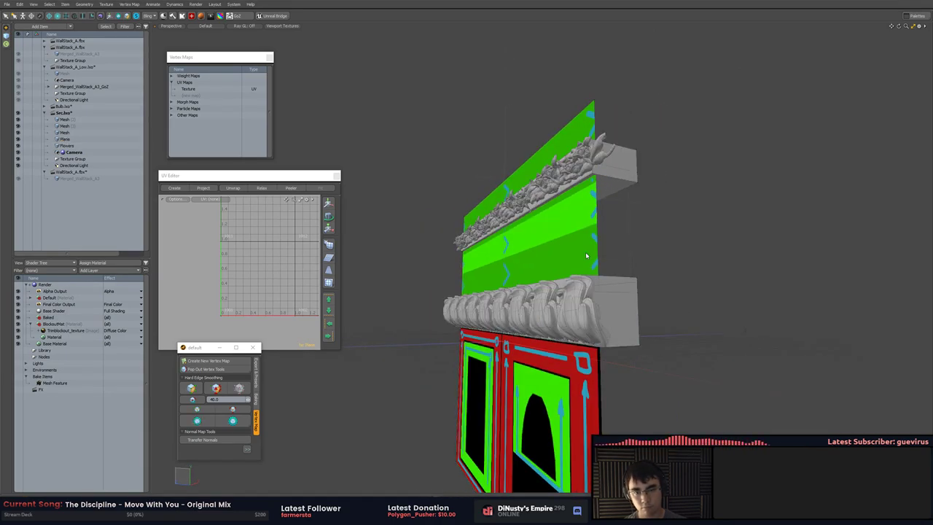
alt+drag(675, 257, 572, 279)
click(572, 279)
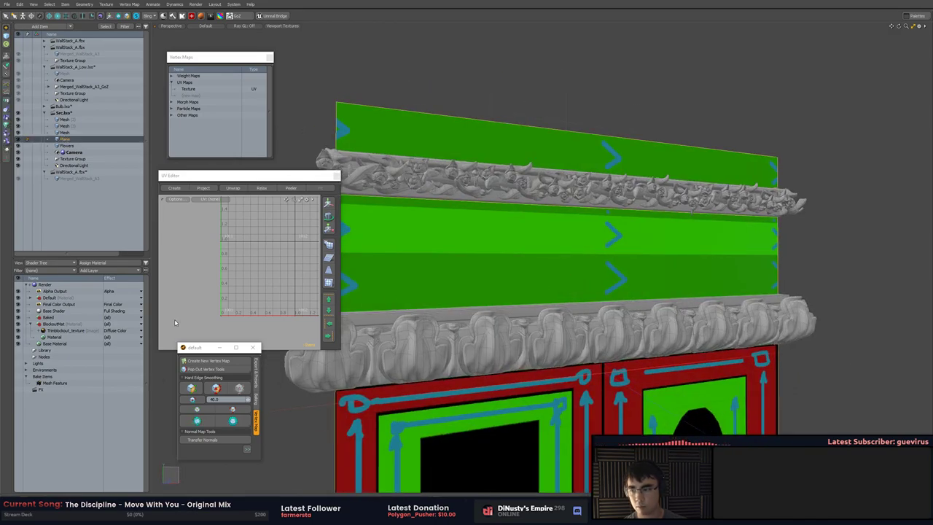
drag(49, 318, 371, 281)
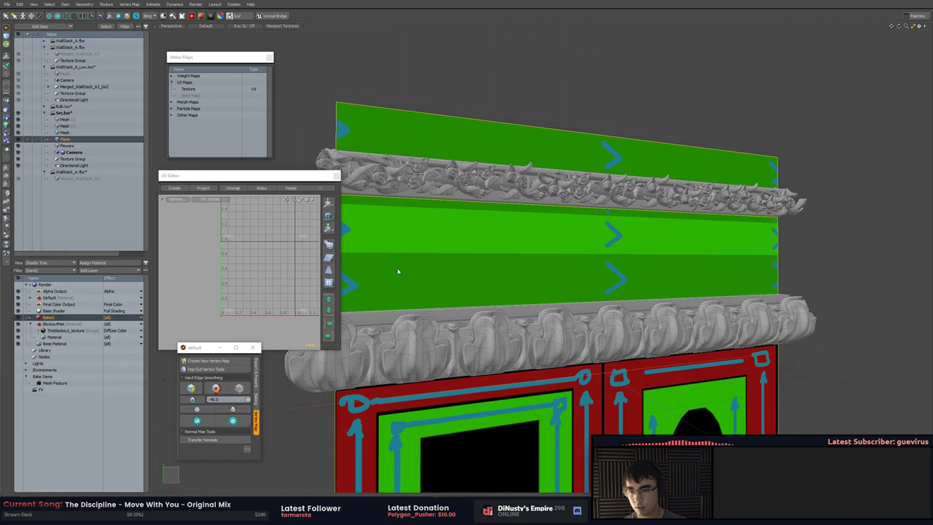
Assign a new polygon material named bake to the trim plane
key(m)
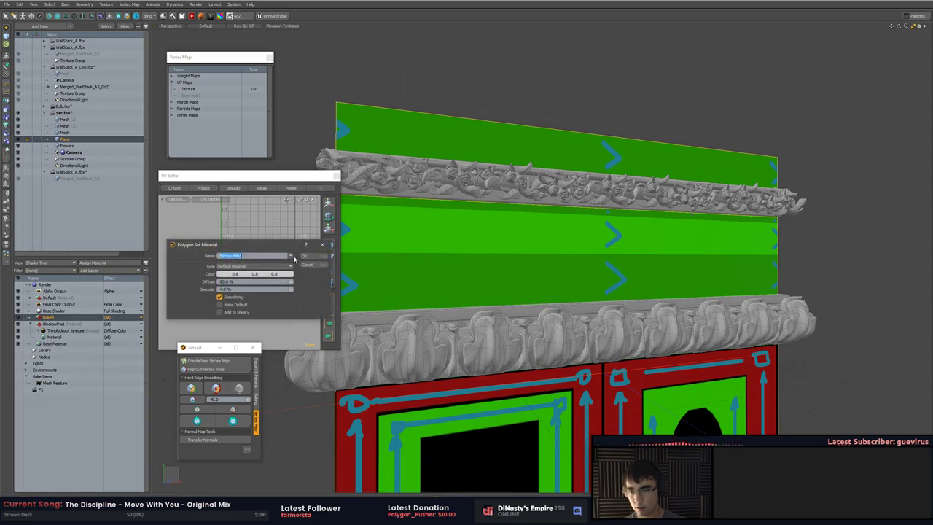
click(291, 255)
click(291, 250)
click(290, 258)
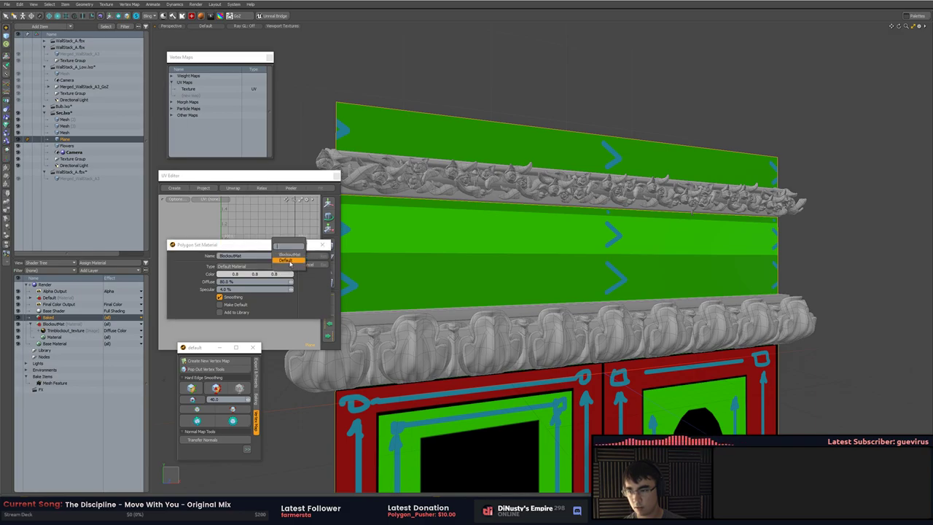
click(290, 262)
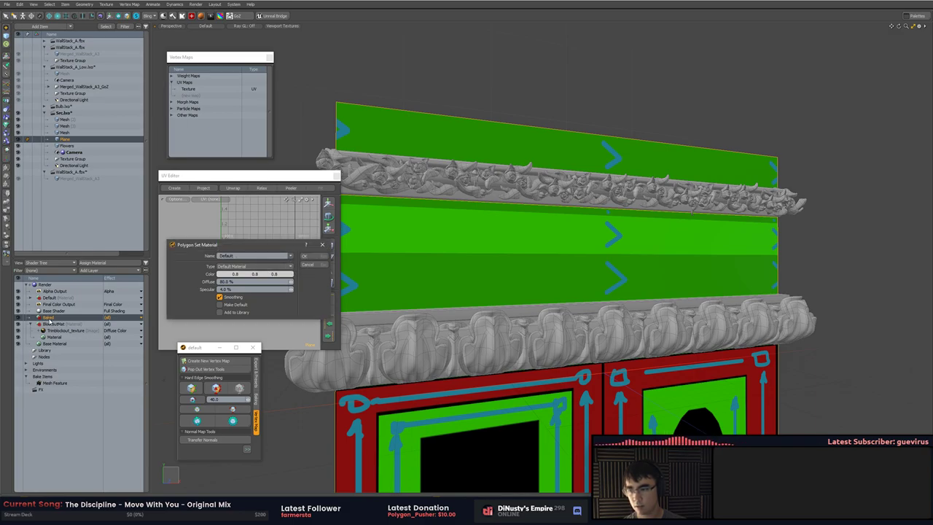
click(271, 255)
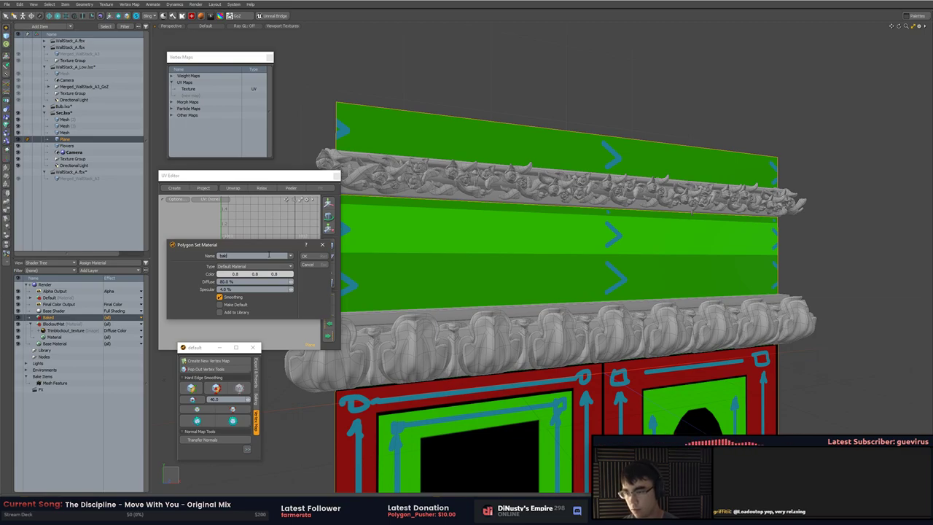
key(Return)
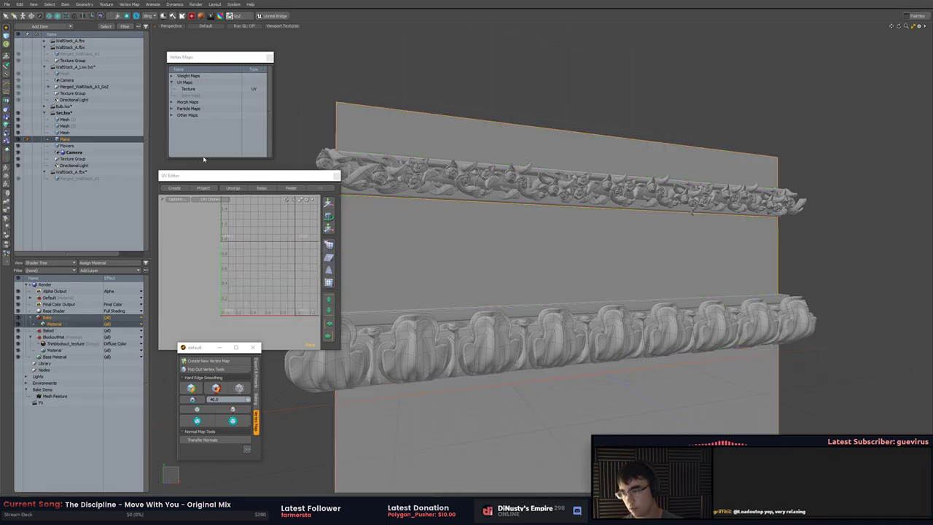
Delete the old Baked group from the shader tree and select the new bake material group
click(64, 332)
key(Delete)
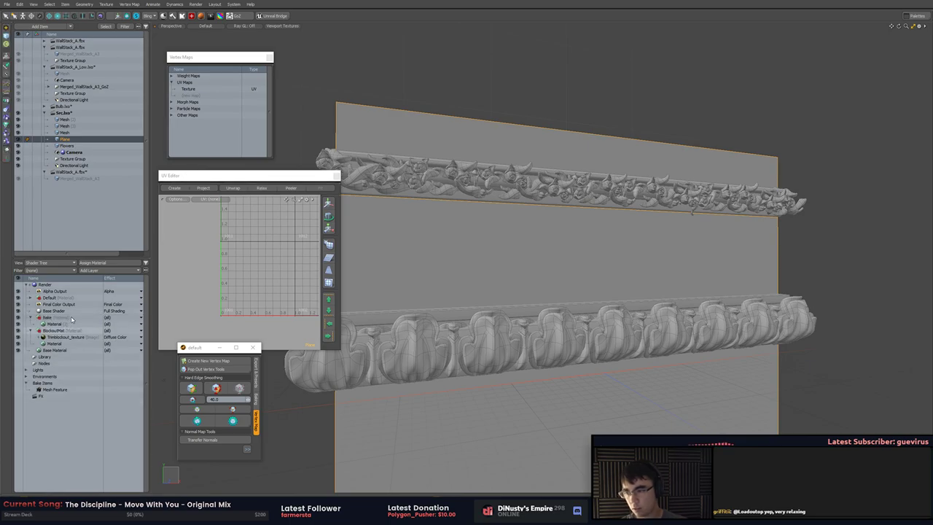
click(71, 317)
alt+drag(447, 282, 519, 265)
scroll(469, 279, down, 3)
Add a new image map with linear colorspace to the bake material, overwriting the Trim_TileStrip_N.tga file
right_click(52, 318)
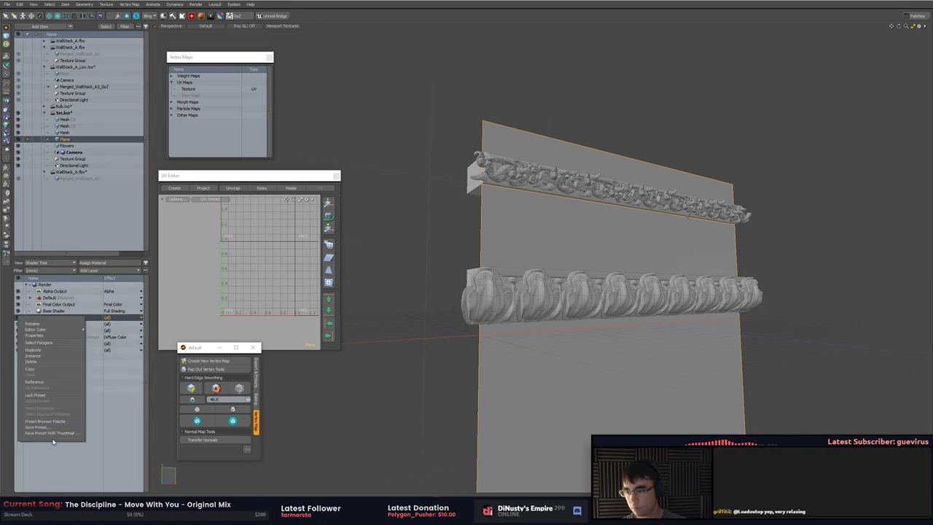
click(88, 142)
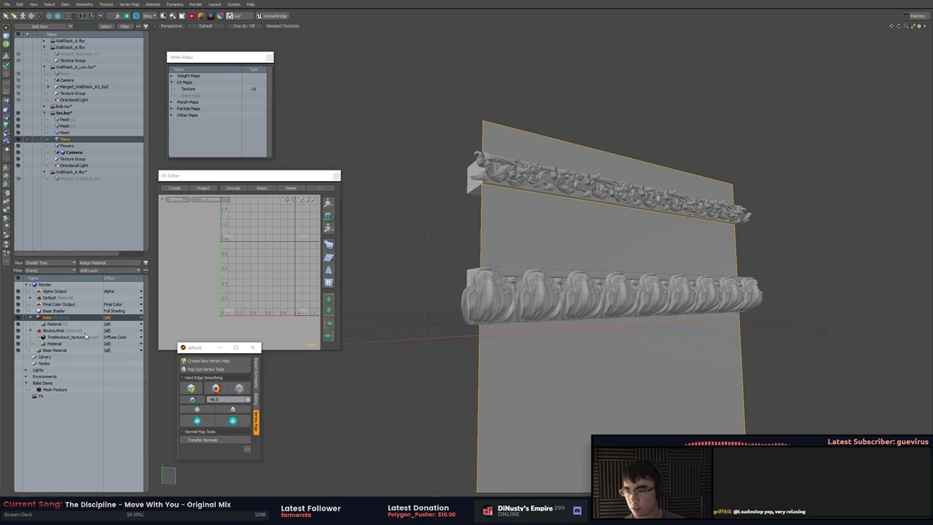
click(89, 270)
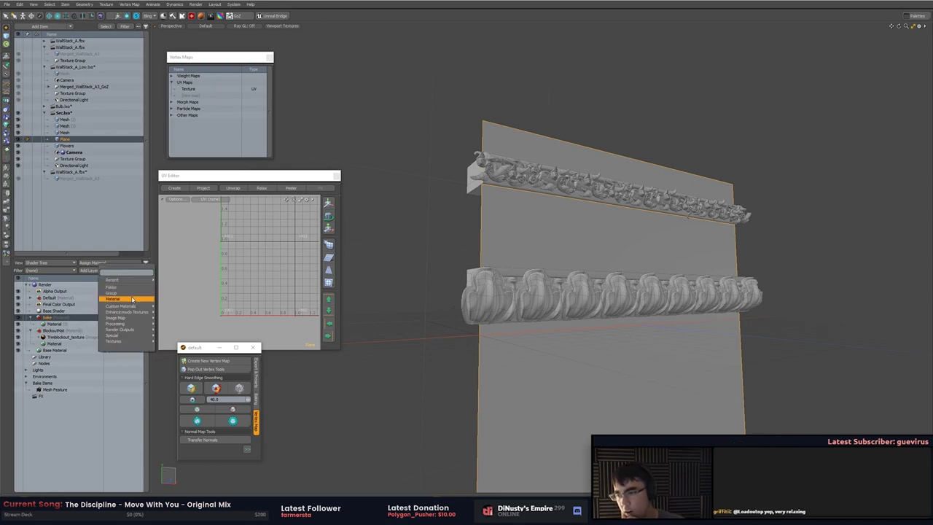
mouse_move(140, 307)
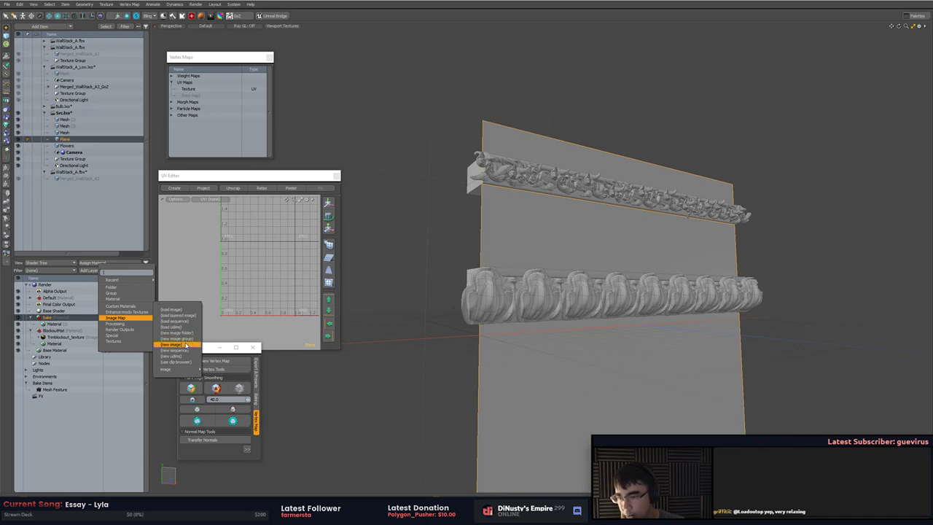
click(177, 338)
click(85, 62)
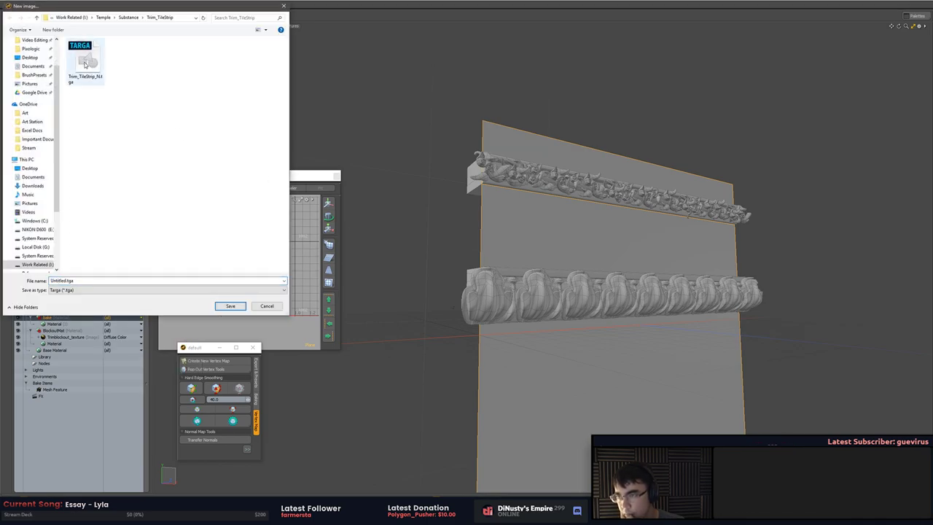
double_click(85, 70)
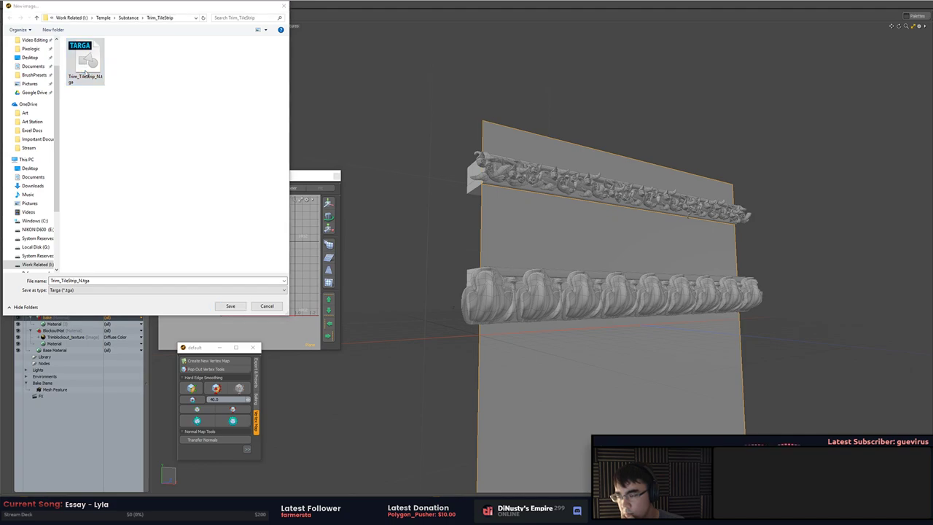
click(487, 256)
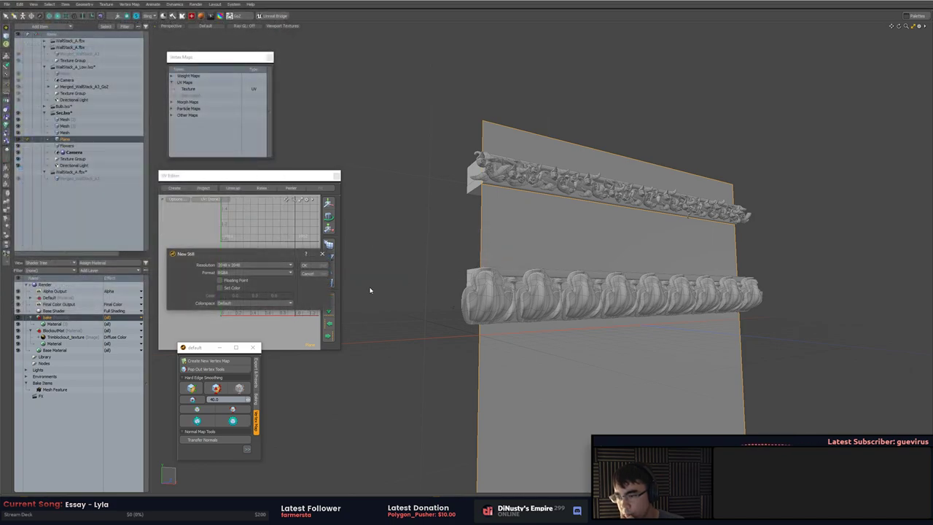
click(284, 298)
click(278, 313)
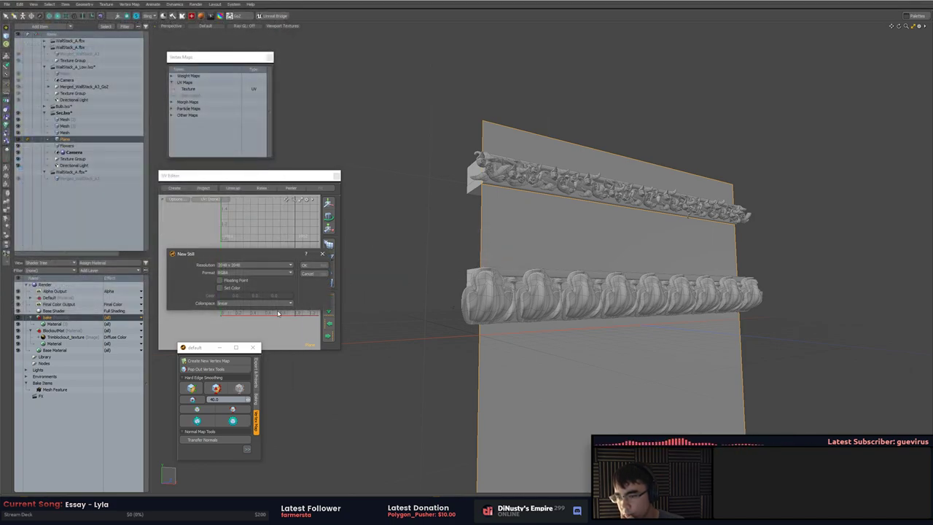
click(306, 266)
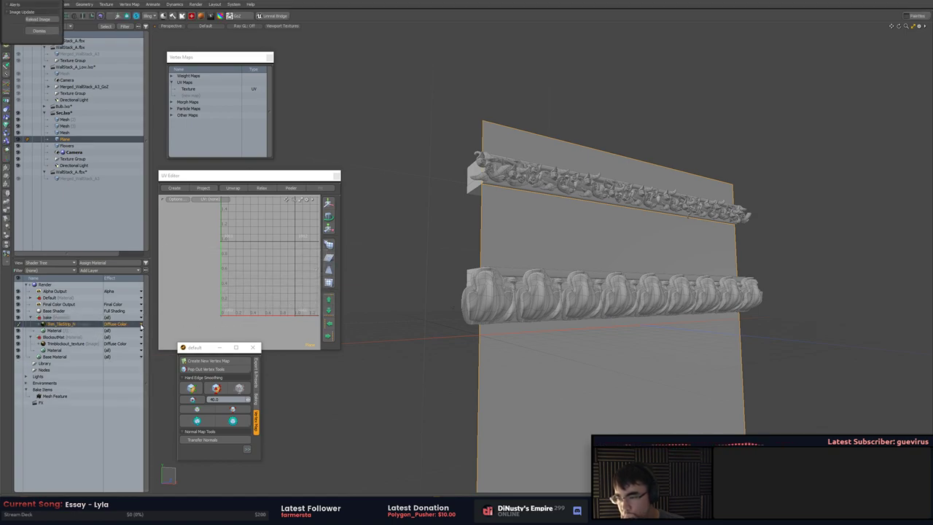
Set the effect of the Trim_TileStrip_N image layer to Normal and accept removing its color correction
click(120, 324)
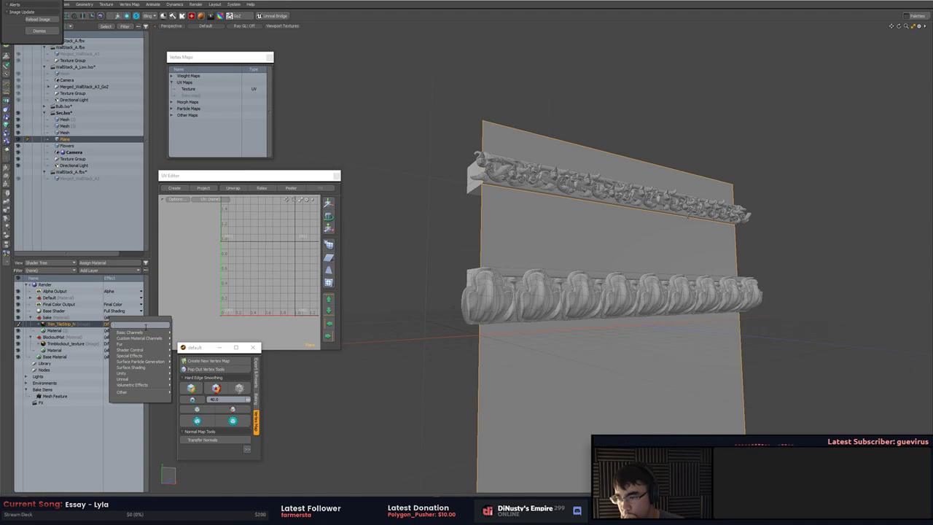
text(no)
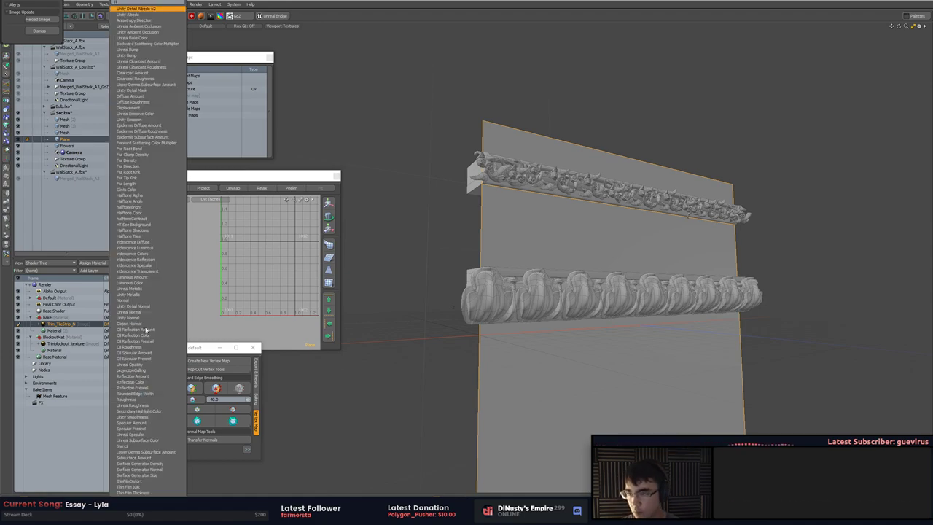
text(r)
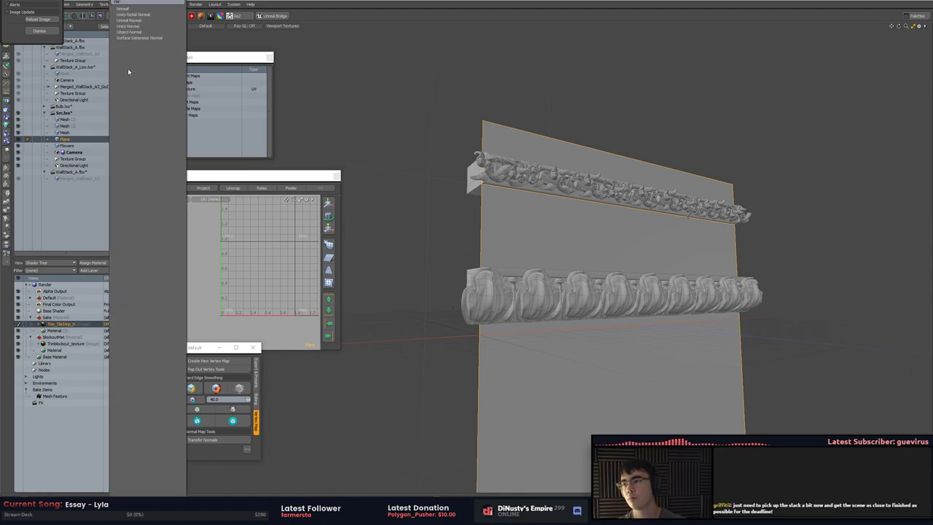
click(154, 9)
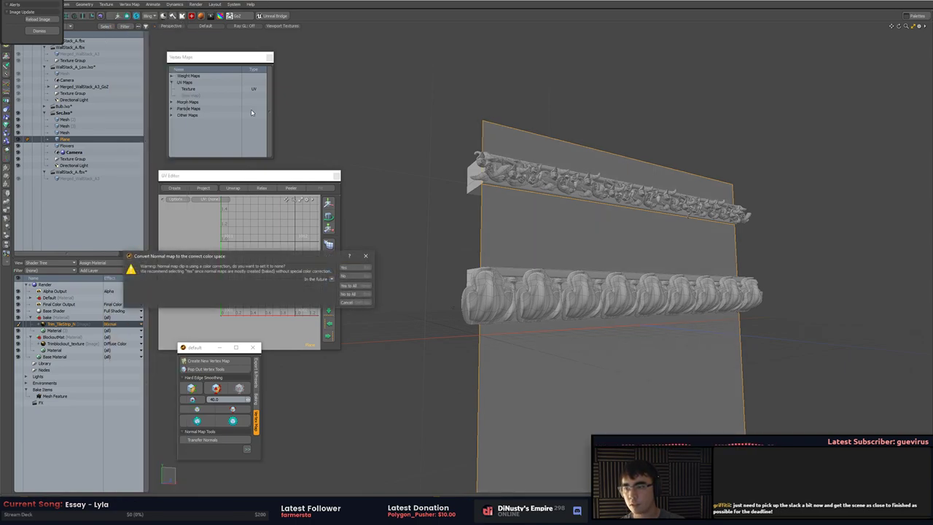
click(356, 271)
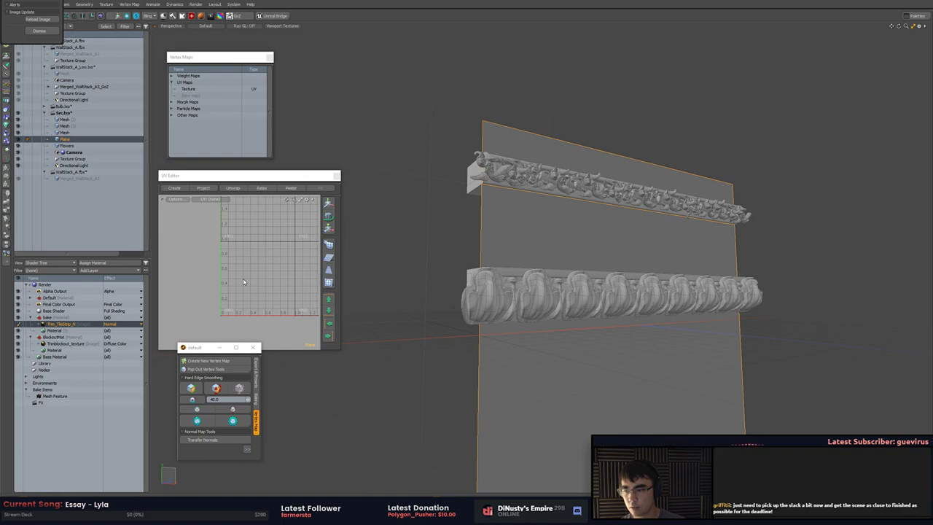
Bake from the objects to the Trim_TileStrip_N texture with the default cage and distance settings
right_click(68, 329)
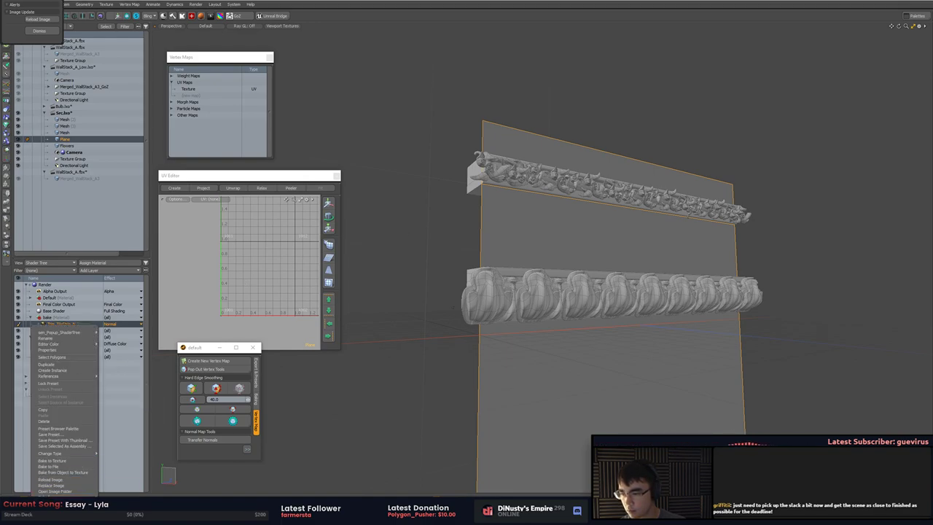
mouse_move(73, 493)
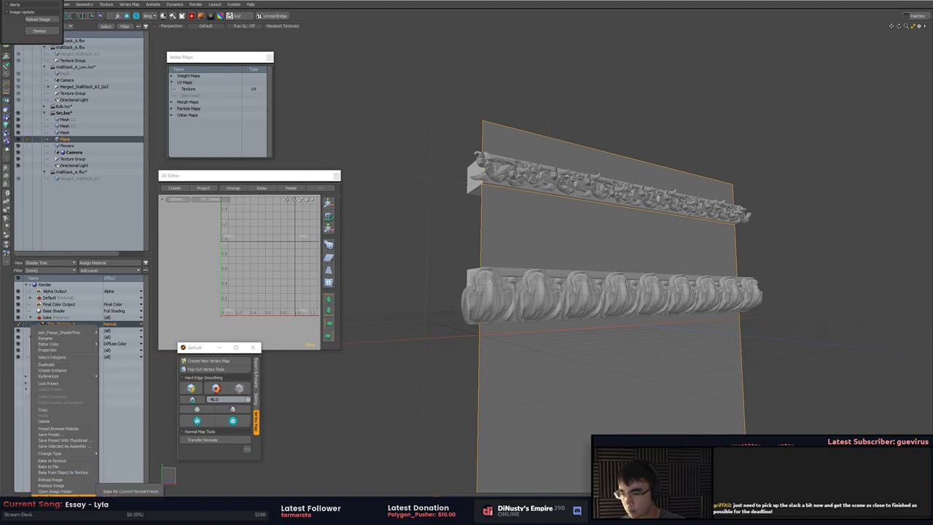
click(86, 473)
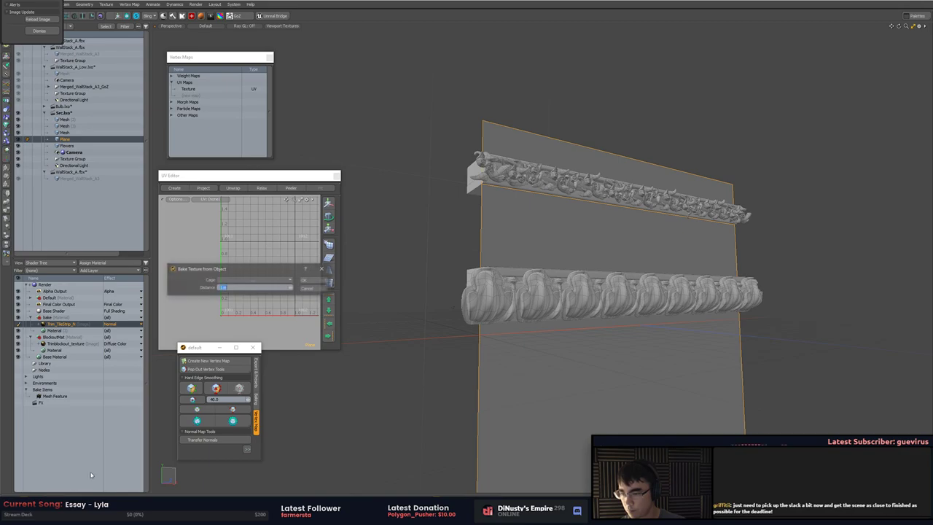
click(315, 281)
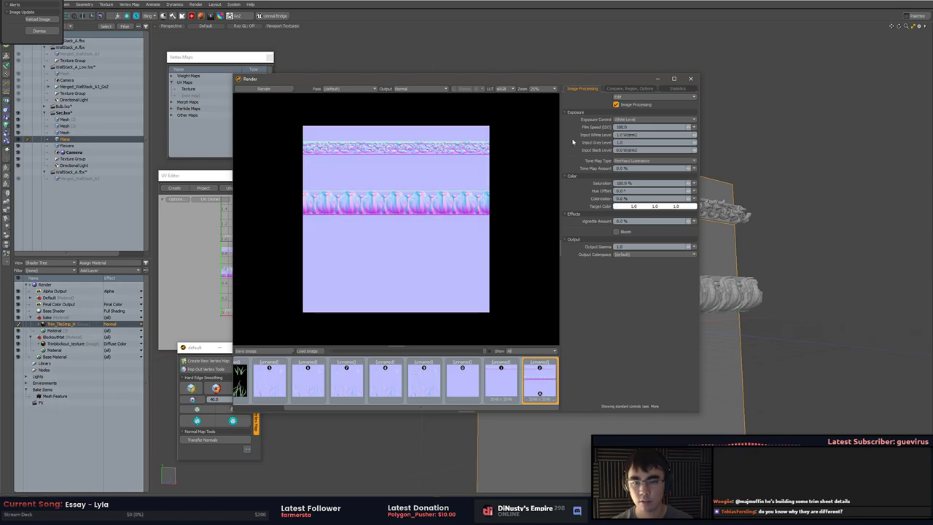
Set the baked render's LUT to Linear and its output colorspace to linear
click(336, 89)
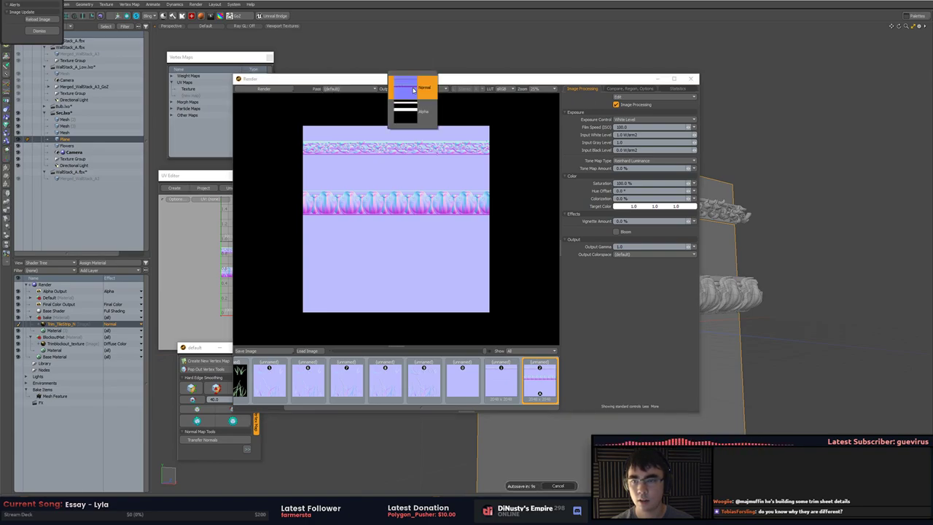
click(342, 90)
click(503, 89)
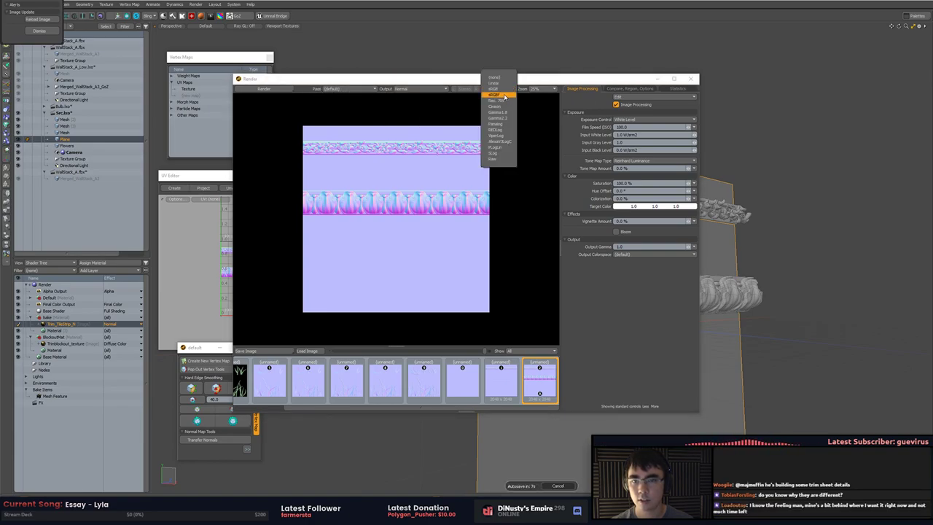
click(498, 82)
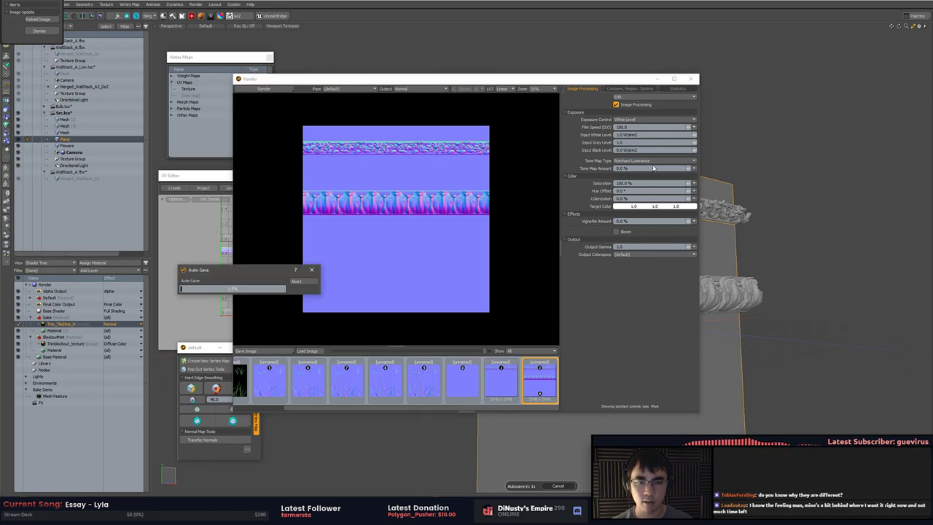
click(624, 88)
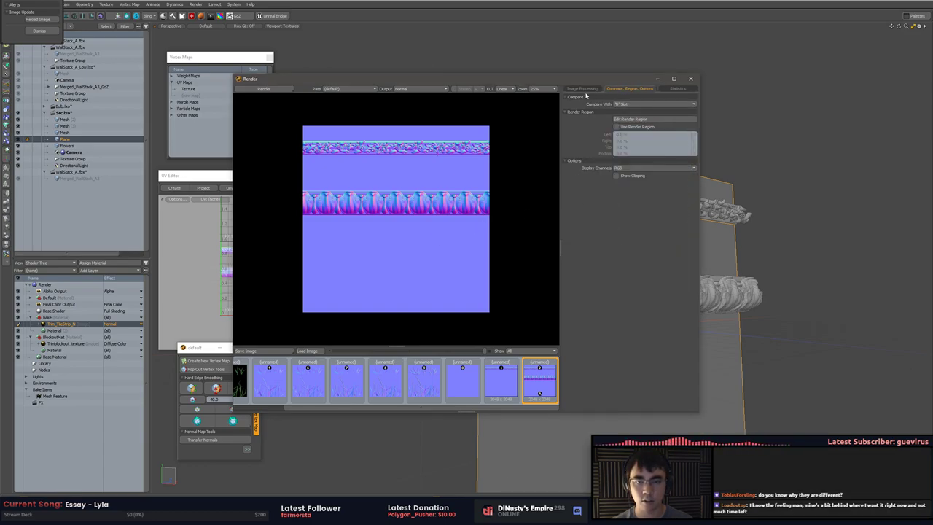
click(584, 89)
click(630, 254)
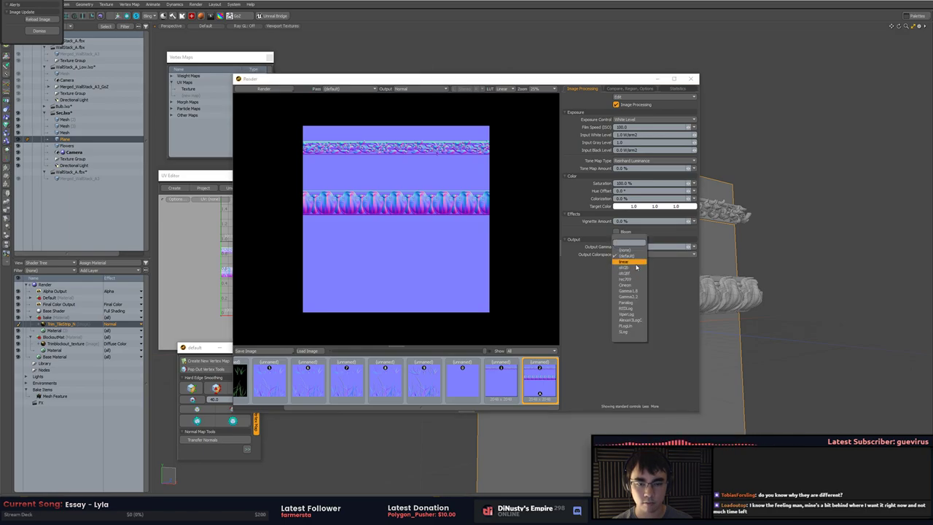
click(610, 275)
Save the baked normal map render as Trim_TileStrip_N.tga in the Trim_TileStrip folder, replacing the existing file
click(264, 351)
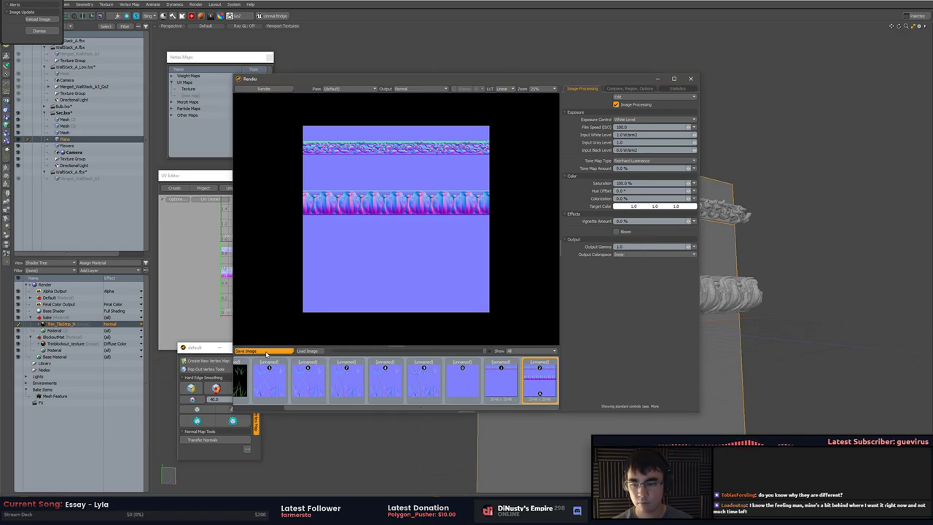
double_click(320, 162)
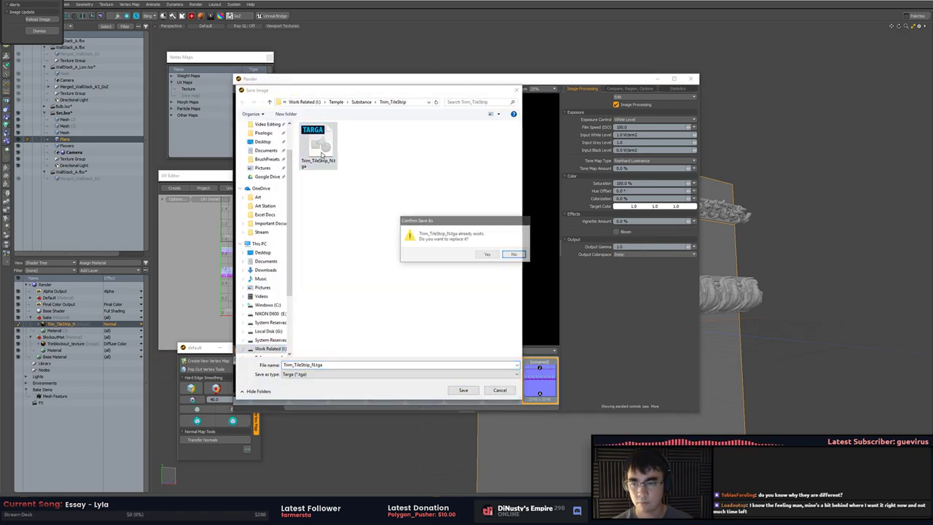
click(489, 254)
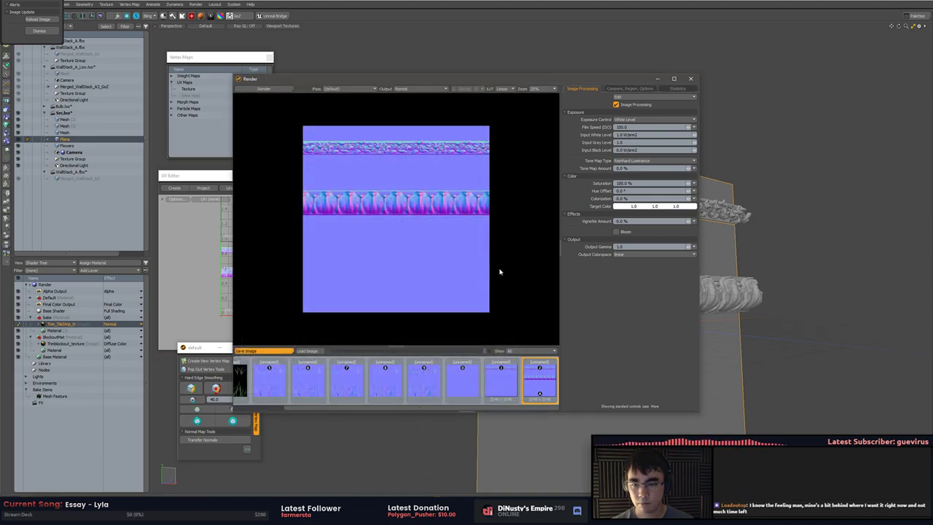
Switch to Unity and open the Trim_TileStrip_N texture from the Textures folder in Photoshop
key(alt+Tab)
alt+drag(487, 283, 375, 301)
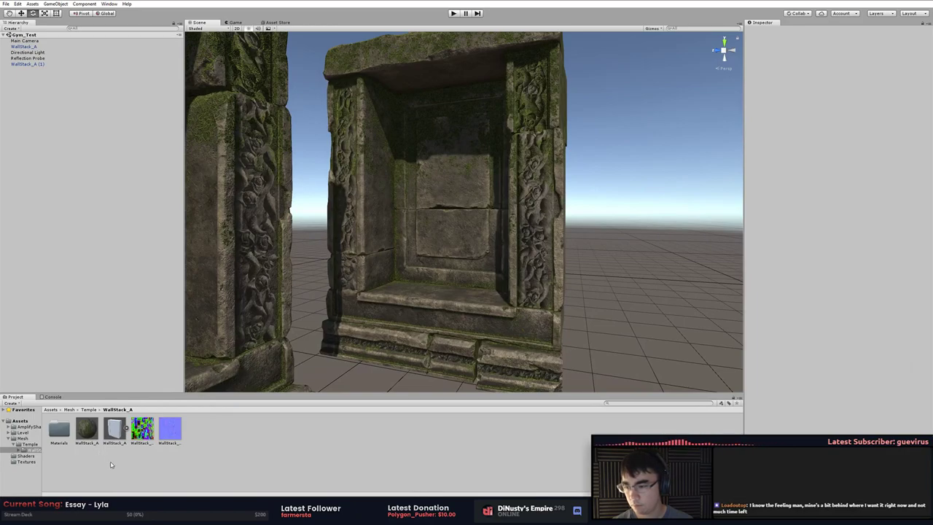
click(27, 461)
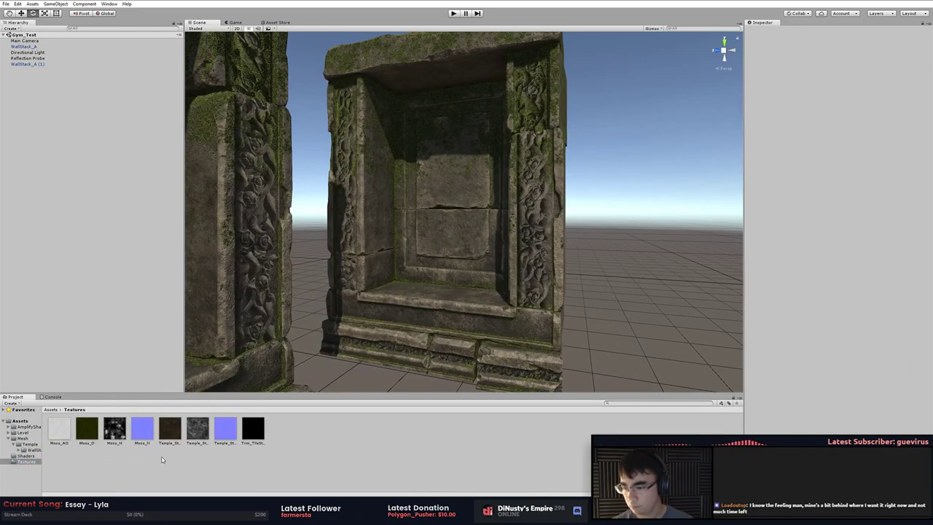
click(232, 430)
click(143, 431)
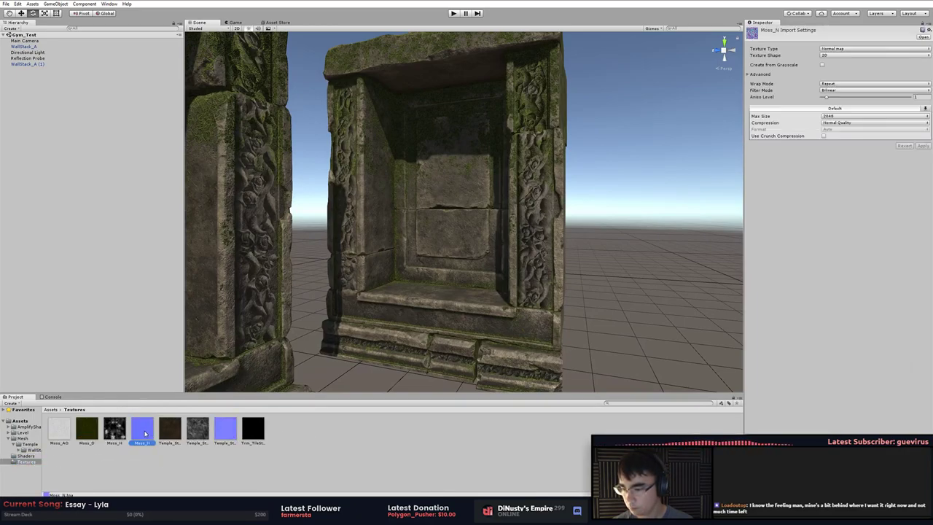
click(27, 461)
click(157, 463)
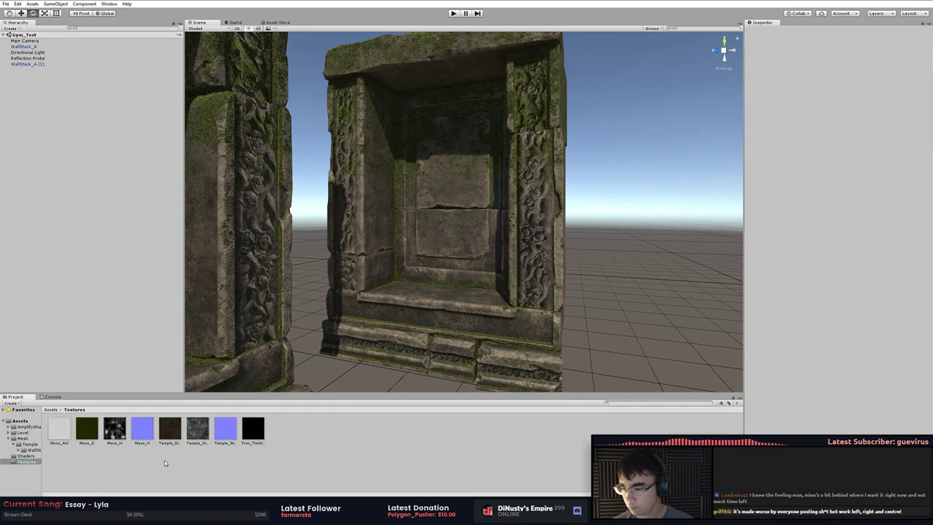
click(235, 430)
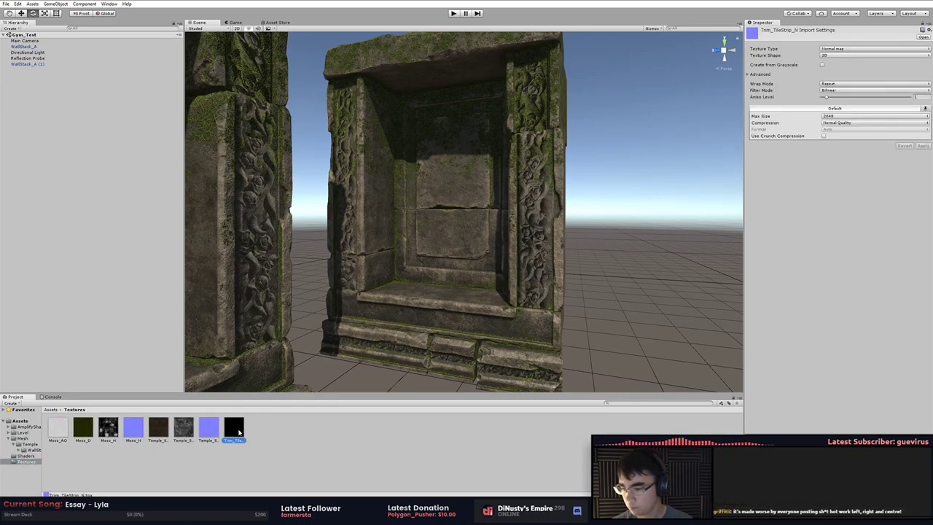
double_click(233, 429)
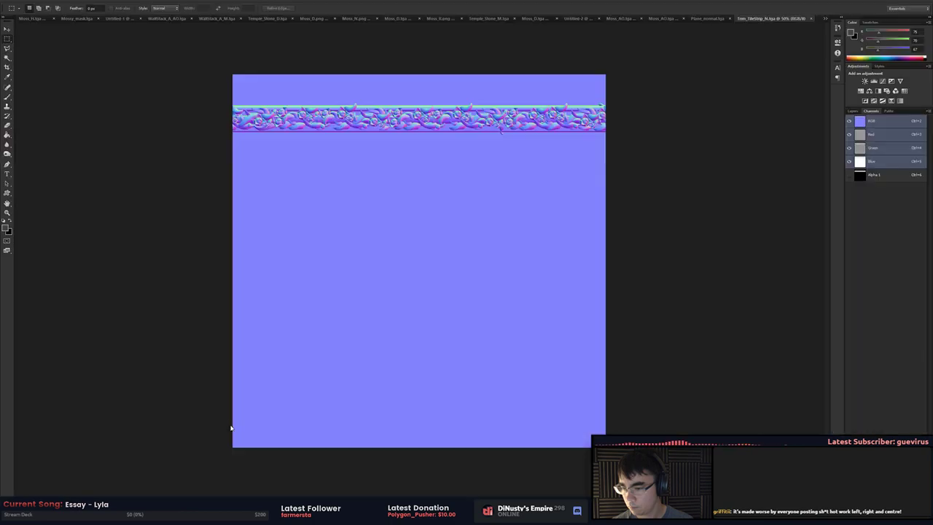
Close the Plane_normal.tga document without saving its changes
click(714, 19)
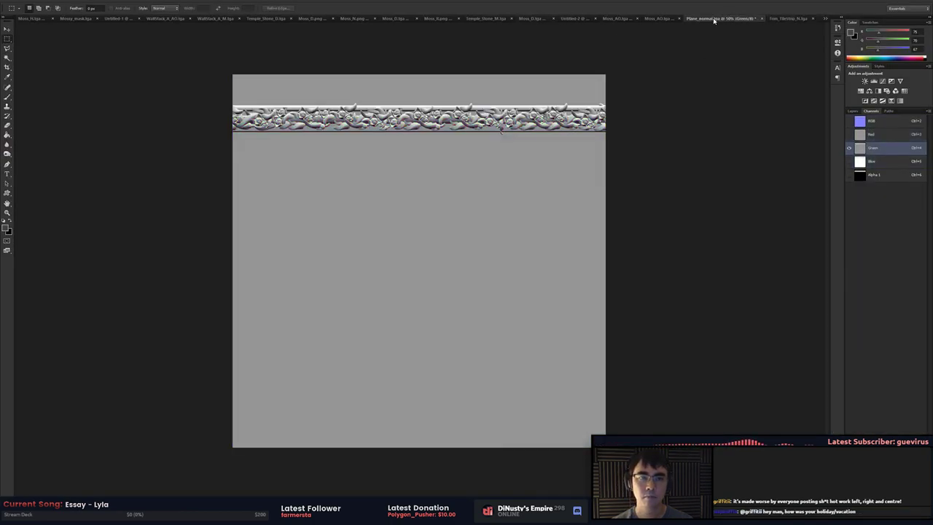
click(762, 18)
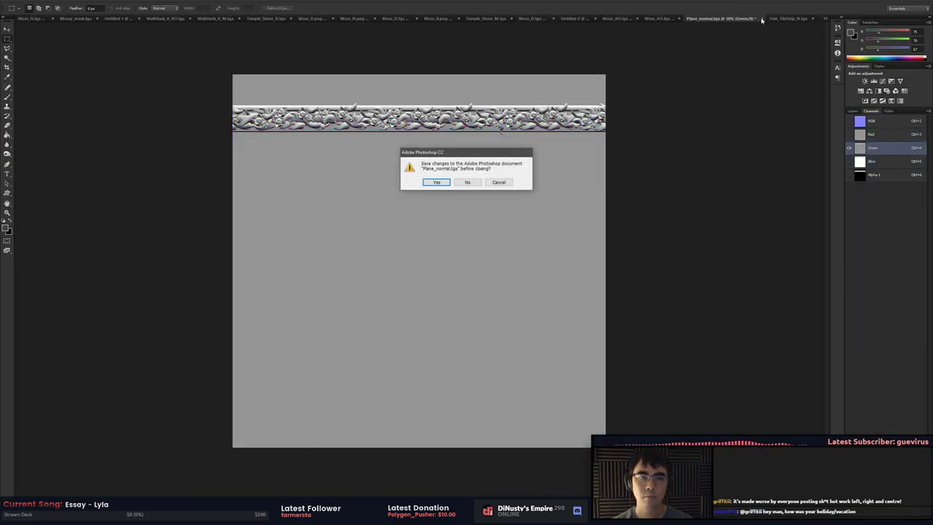
click(468, 182)
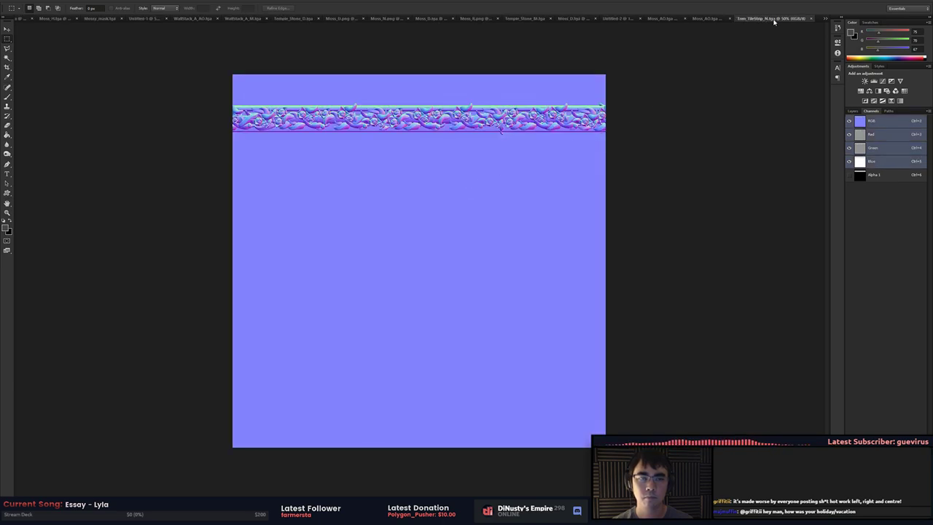
Float the Photoshop document window and open the newly baked Trim_TileStrip_N.tga from the Substance Trim_TileStrip folder
drag(819, 20, 812, 31)
drag(319, 21, 400, 45)
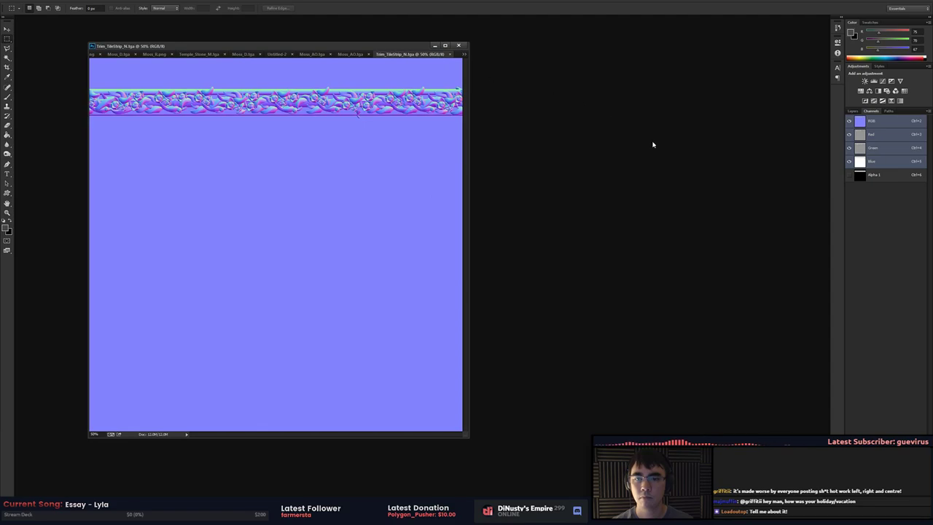
key(ctrl+o)
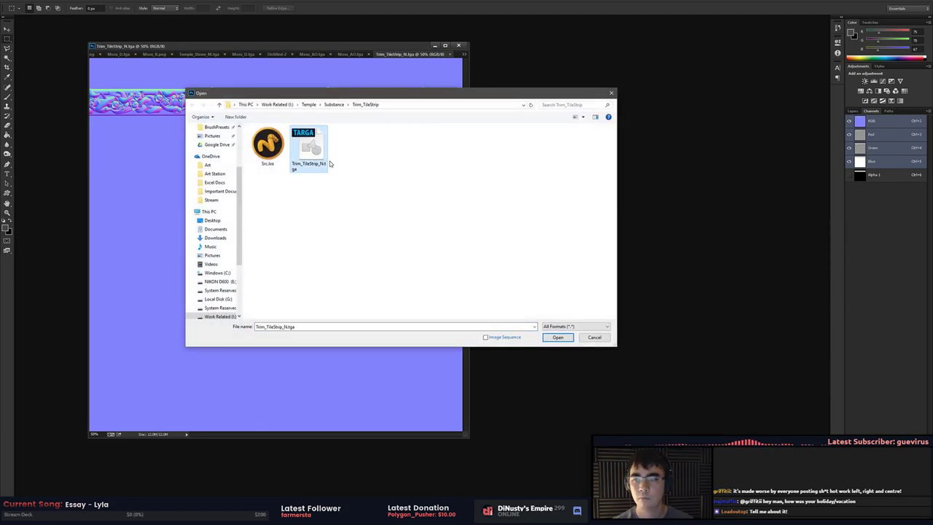
double_click(321, 157)
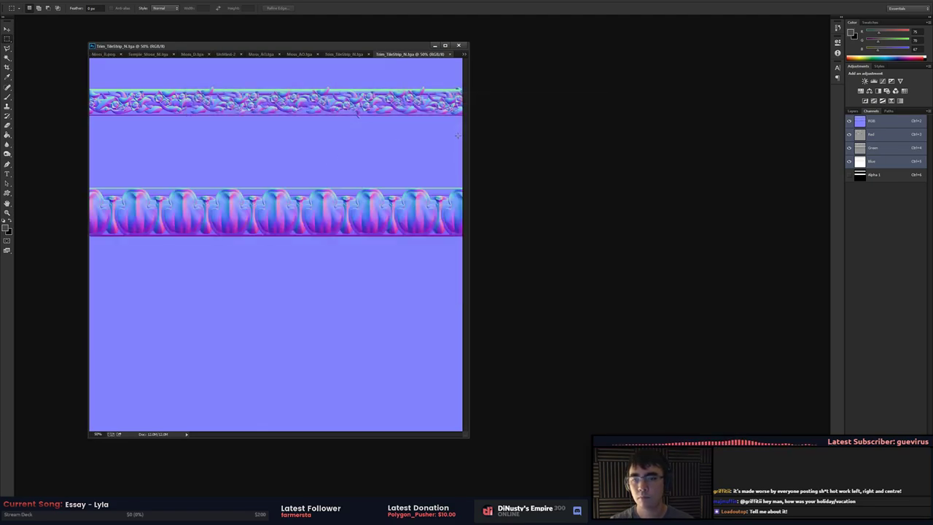
Copy the whole new bake into the Unity version of Trim_TileStrip_N.tga and save it
key(ctrl+minus)
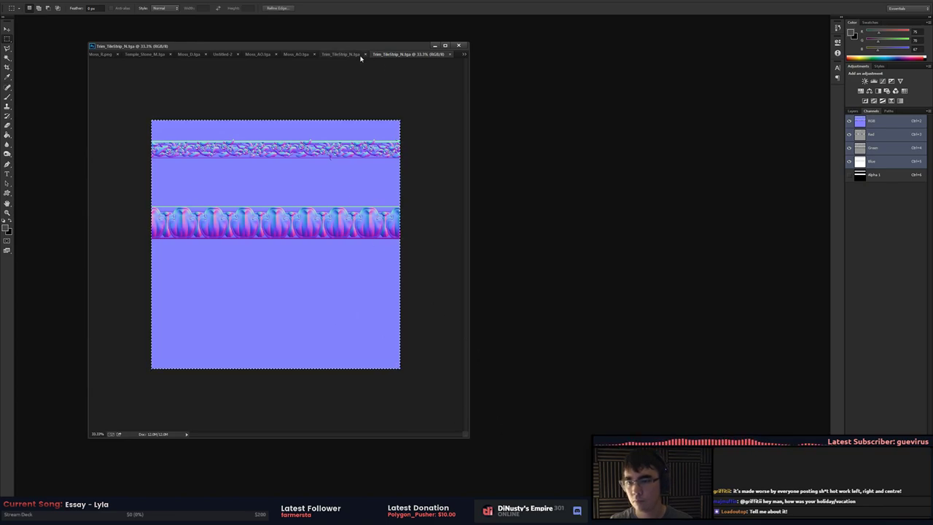
click(353, 55)
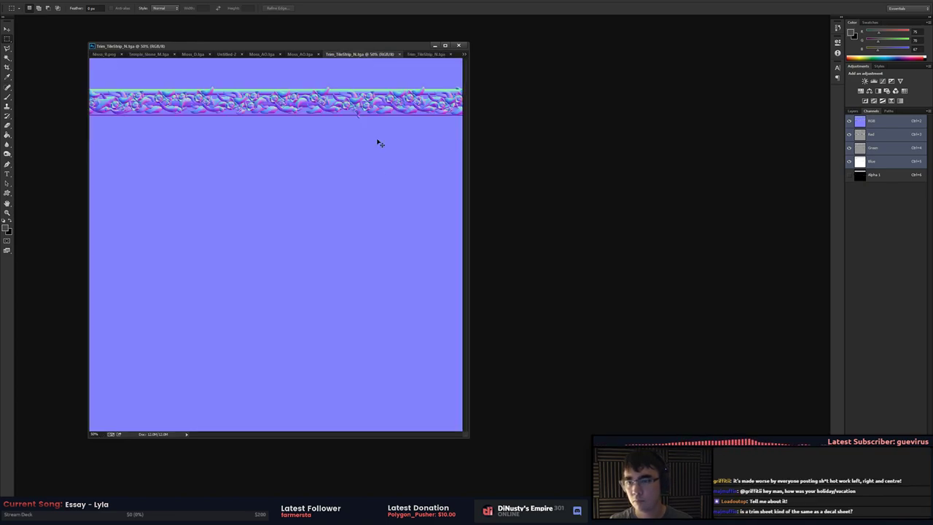
click(855, 111)
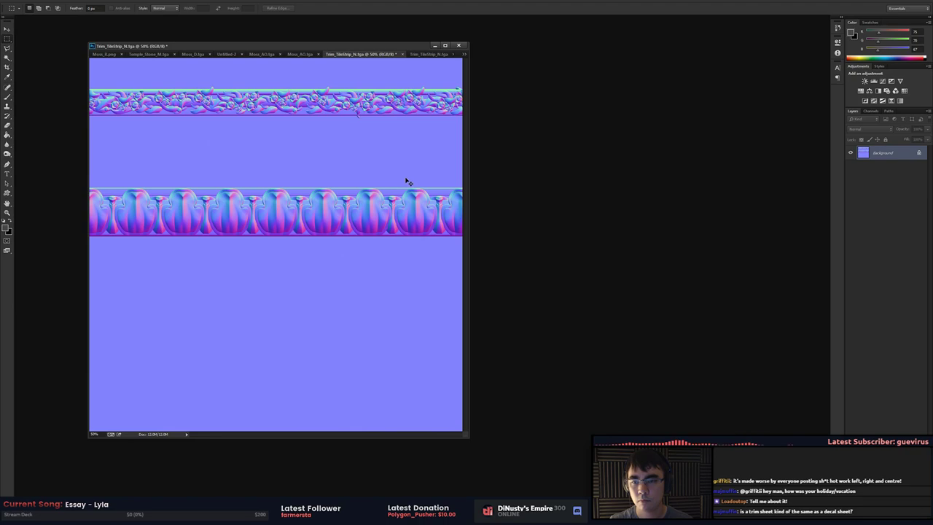
Switch to Unity and examine the wall's carved pillars and base with the updated trim texture
key(alt+Tab)
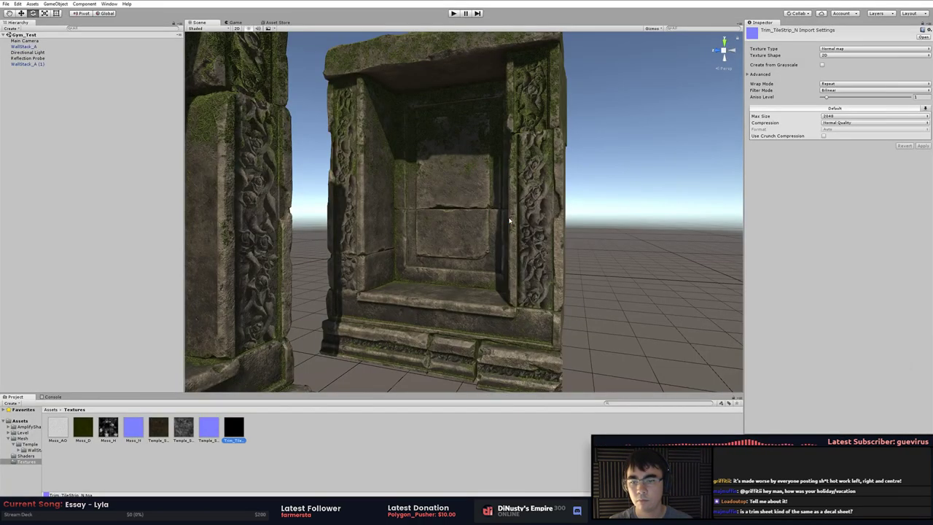
mouse_move(498, 242)
alt+mouse_down()
mouse_move(508, 210)
mouse_move(496, 235)
alt+mouse_up()
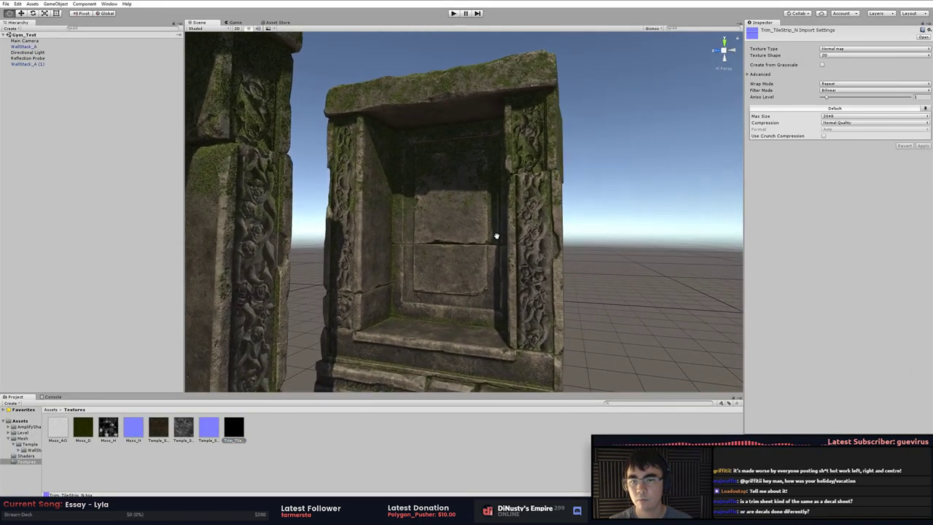
alt+right_drag(496, 235, 475, 229)
middle_drag(474, 228, 527, 241)
alt+drag(528, 242, 509, 234)
Switch to Modo, close the render window and reload the changed trim image
key(alt+Tab)
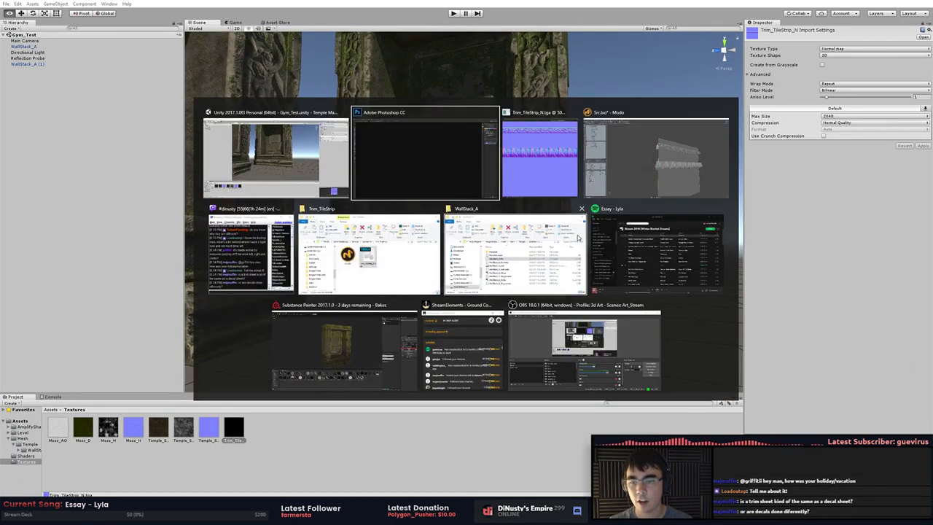
click(661, 168)
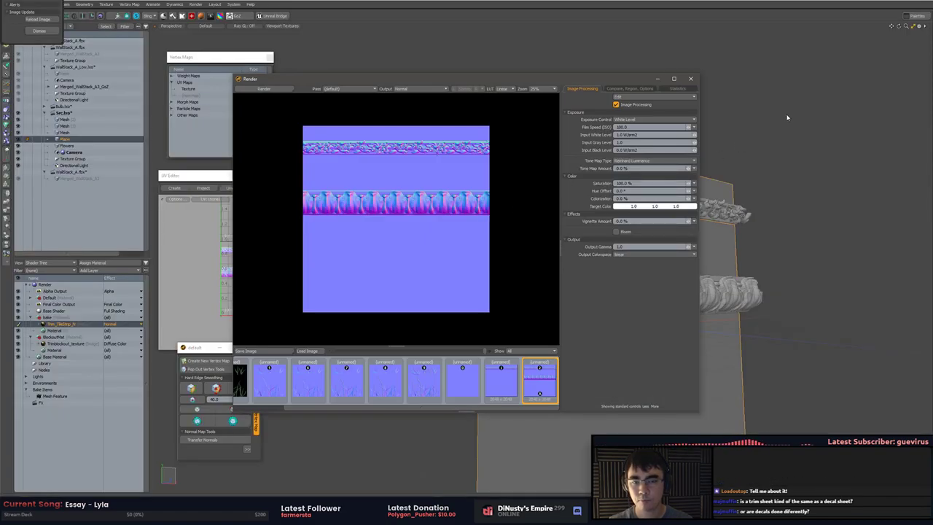
click(691, 78)
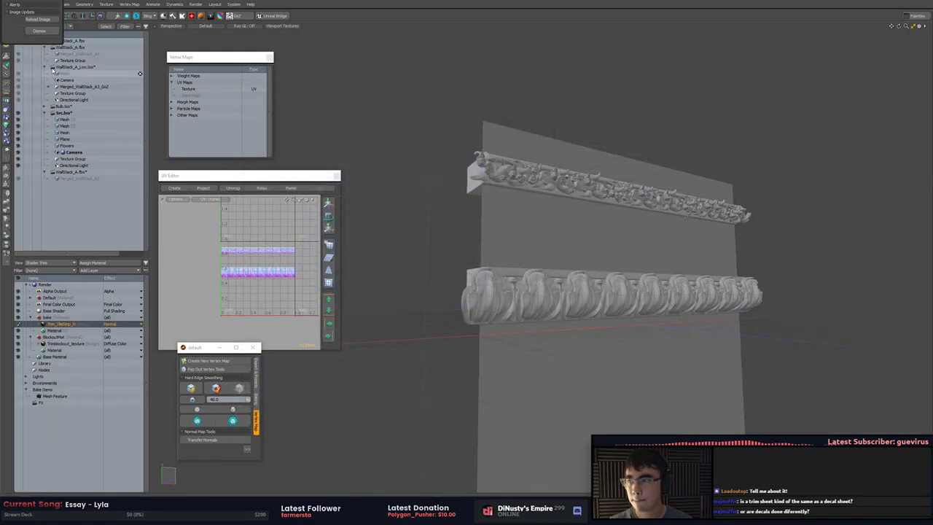
click(38, 19)
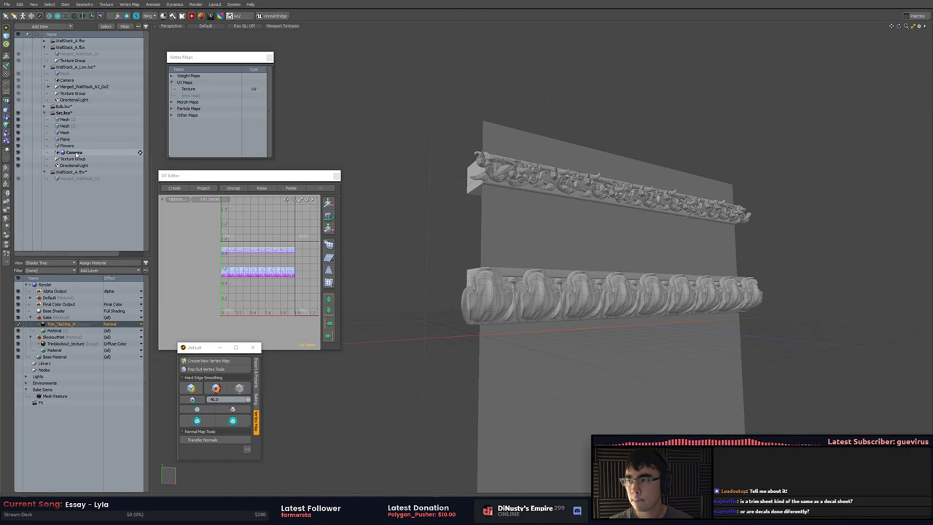
Make the WallStack_A.fbx scene current, face the wall's front and display its UV1 map
click(73, 171)
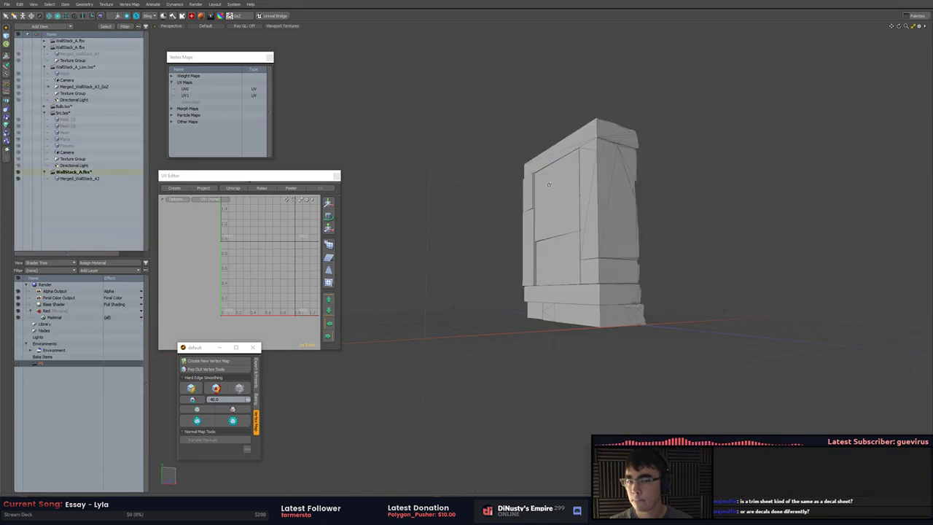
alt+drag(549, 185, 508, 181)
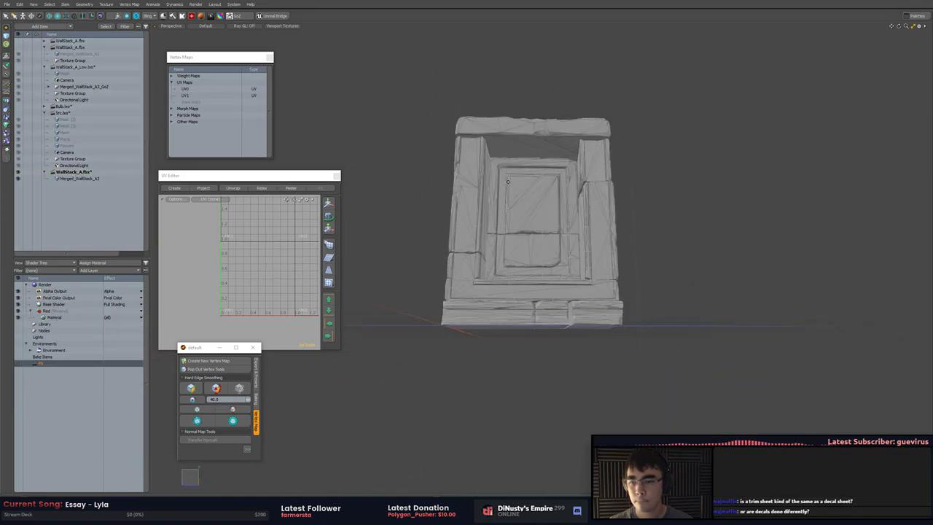
click(206, 94)
scroll(263, 230, up, 2)
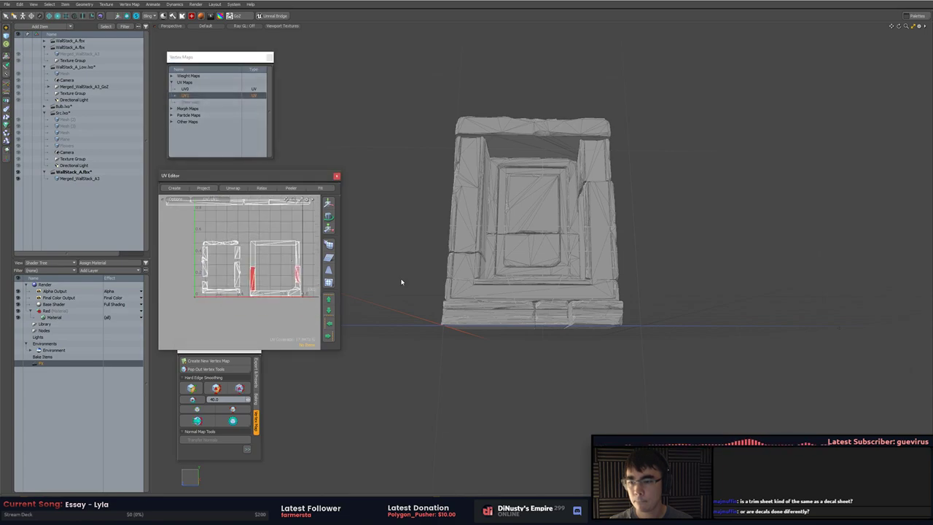
Select the polygons of the horizontal band above the base and move their UV island by about 0.36 in U and 0.618 in V
key(3)
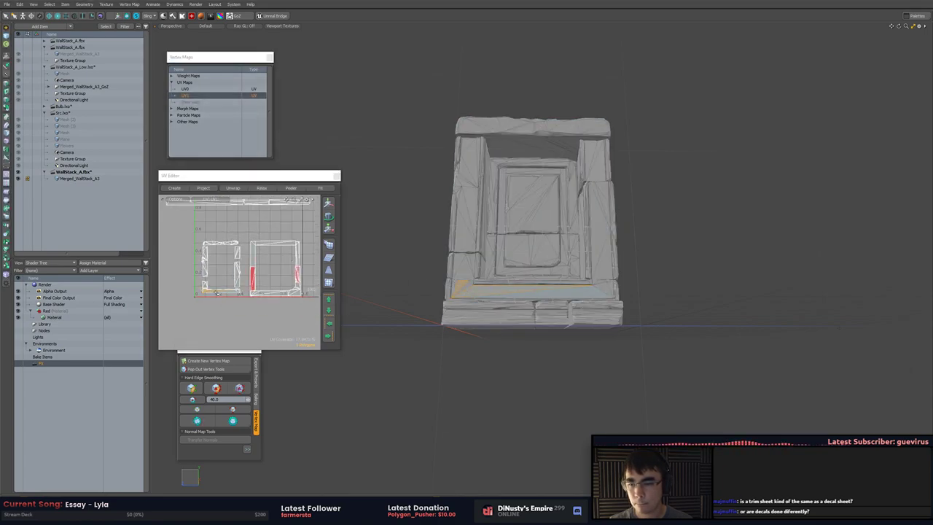
scroll(212, 293, up, 3)
drag(208, 295, 312, 216)
scroll(219, 292, down, 2)
key(w)
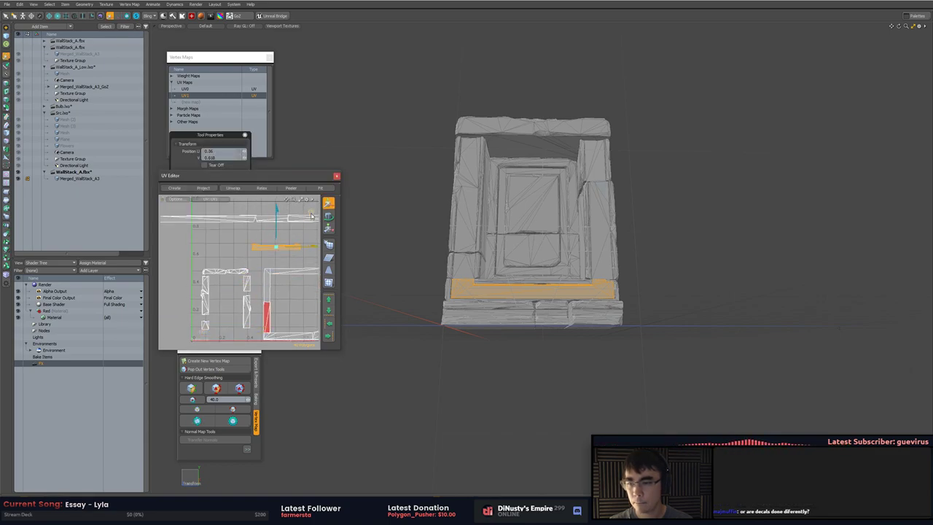
middle_drag(280, 232, 274, 247)
Scale the band's UV island up to about 296% and check the wall in Unity
key(alt+Tab)
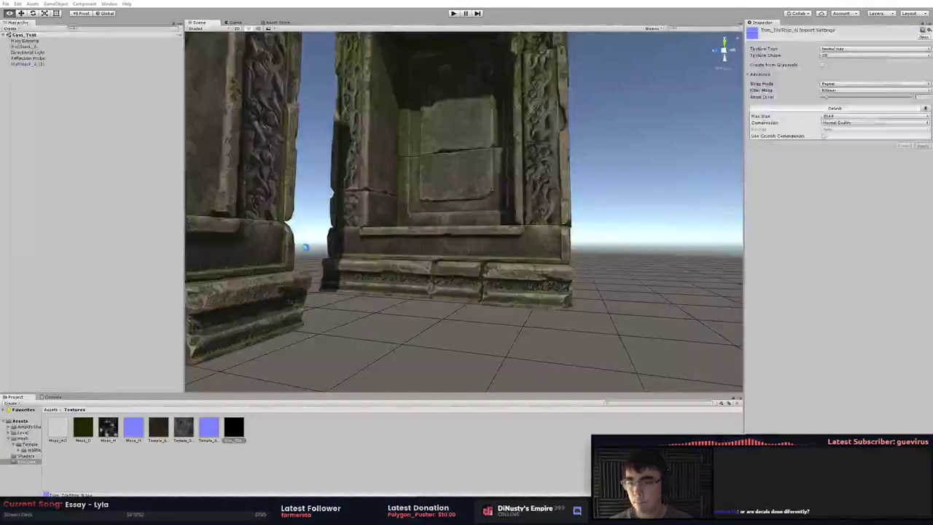
key(alt+Tab)
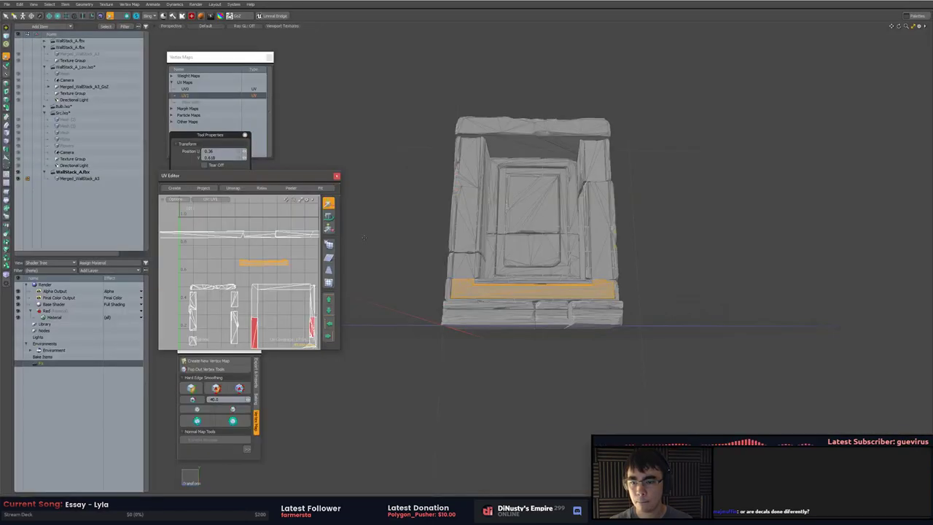
key(alt+Tab)
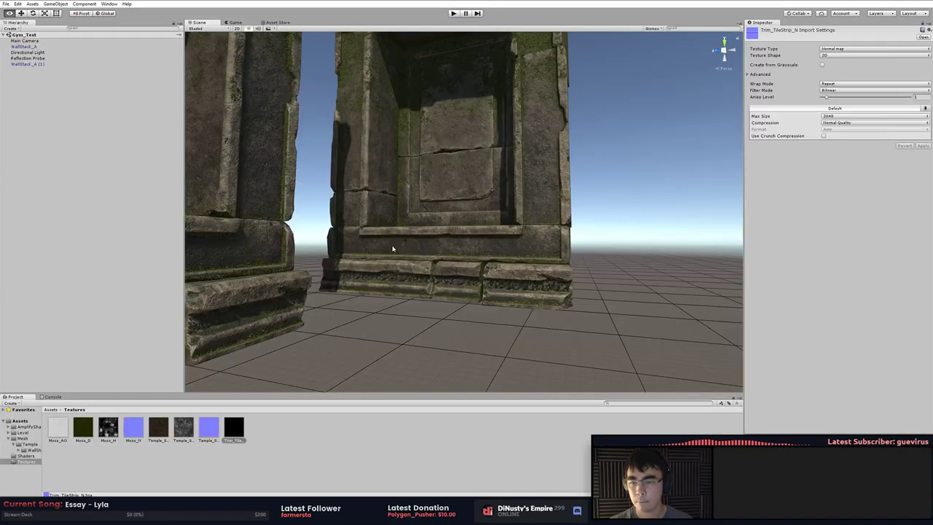
key(alt+Tab)
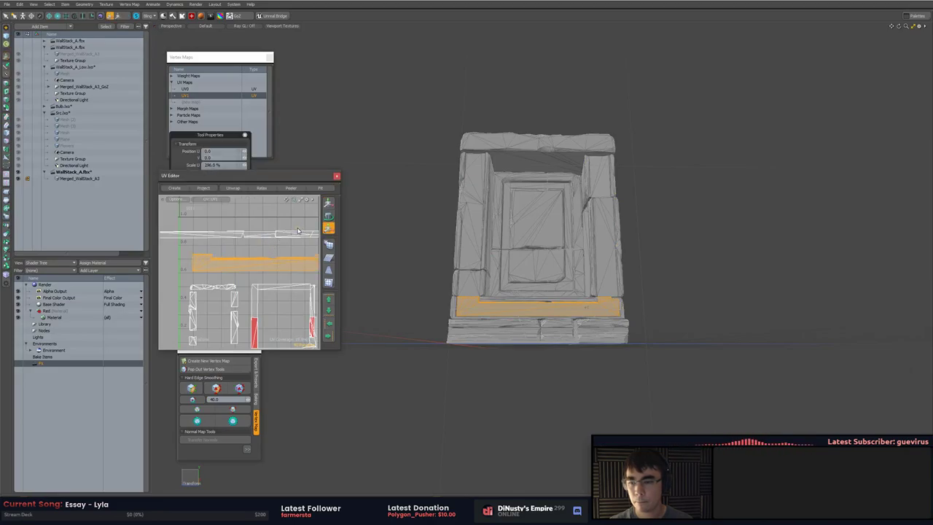
key(alt+Tab)
key(alt+Tab)
Shift the band's UV island by -0.061 in V and check its alignment in Unity
drag(299, 230, 298, 235)
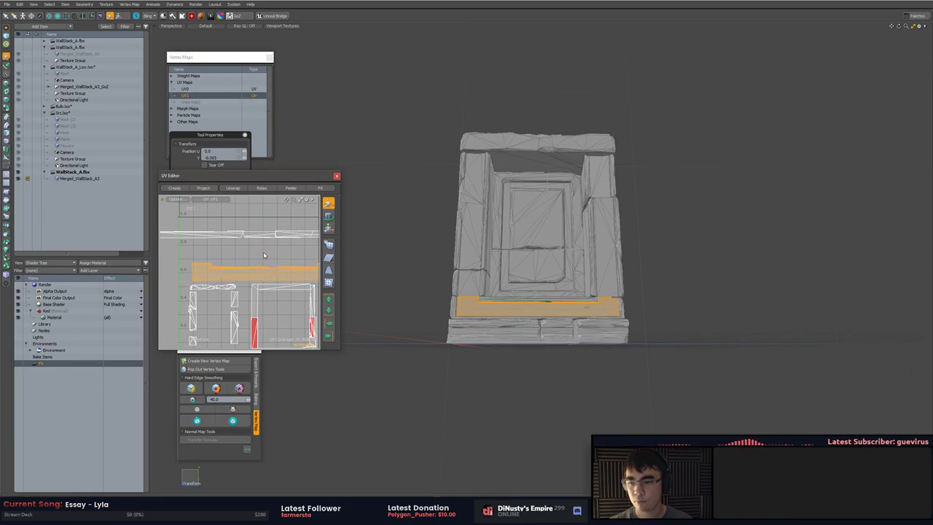
key(alt+Tab)
key(alt+Tab)
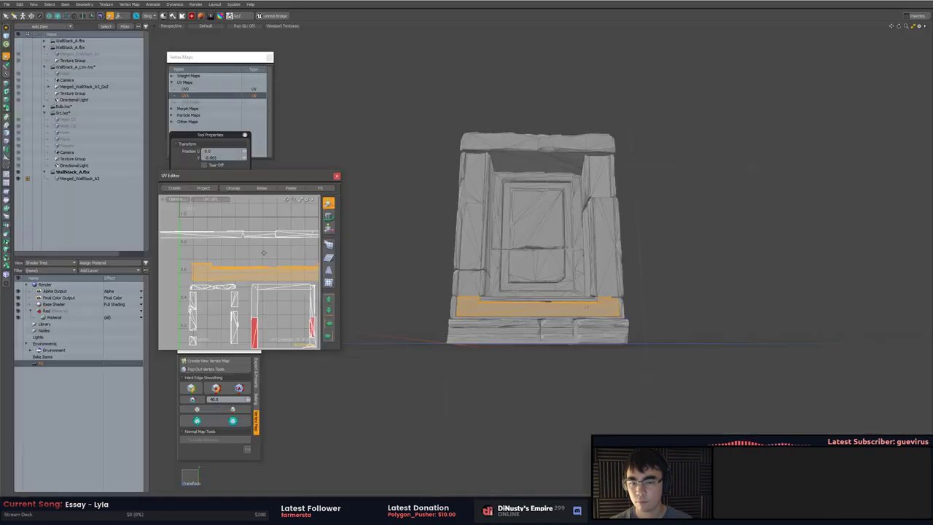
Fine-tune the scale of the band's UV island and inspect the ornament on the wall's lower band in Unity
key(r)
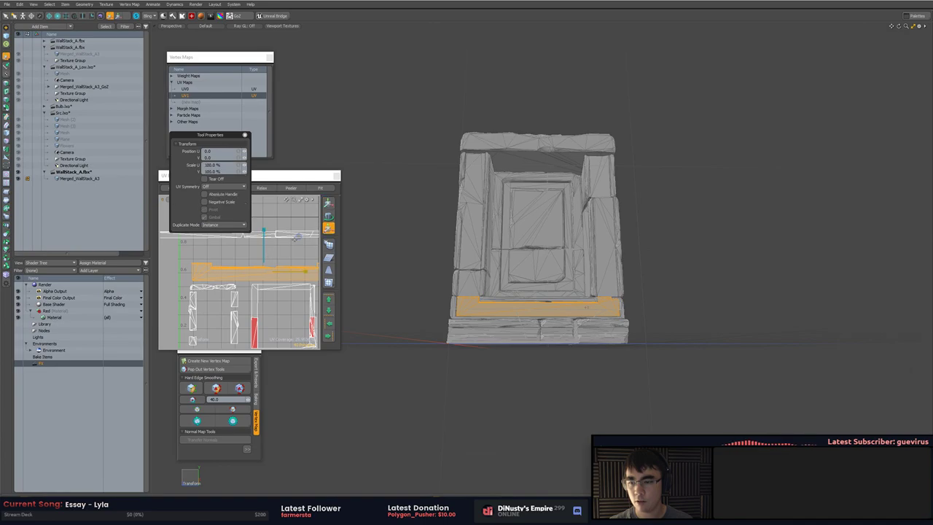
drag(300, 241, 298, 236)
key(alt+Tab)
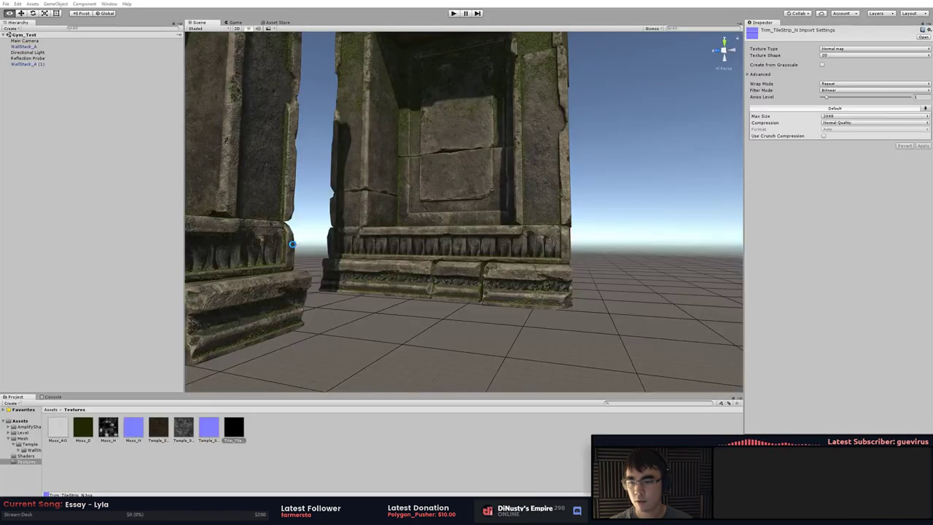
alt+drag(292, 245, 519, 268)
right_drag(518, 267, 545, 262)
mouse_move(546, 262)
alt+mouse_down()
mouse_move(533, 272)
mouse_move(550, 271)
alt+mouse_up()
Narrow the band's UV island to about 66.5% in U and compare the ornament in Unity
key(alt+Tab)
key(w)
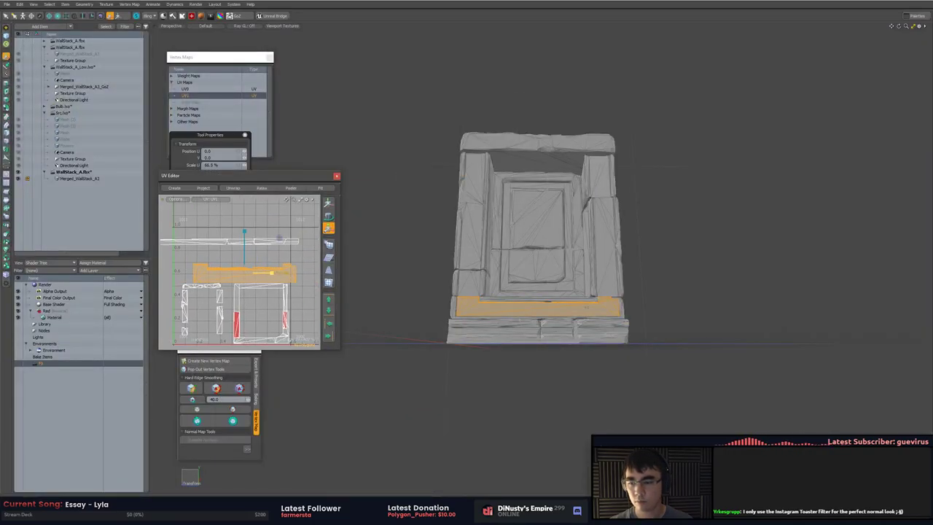
key(alt+Tab)
Widen the band's UV island to about 116.5% in U and inspect the ornament's proportions in Unity
key(alt+Tab)
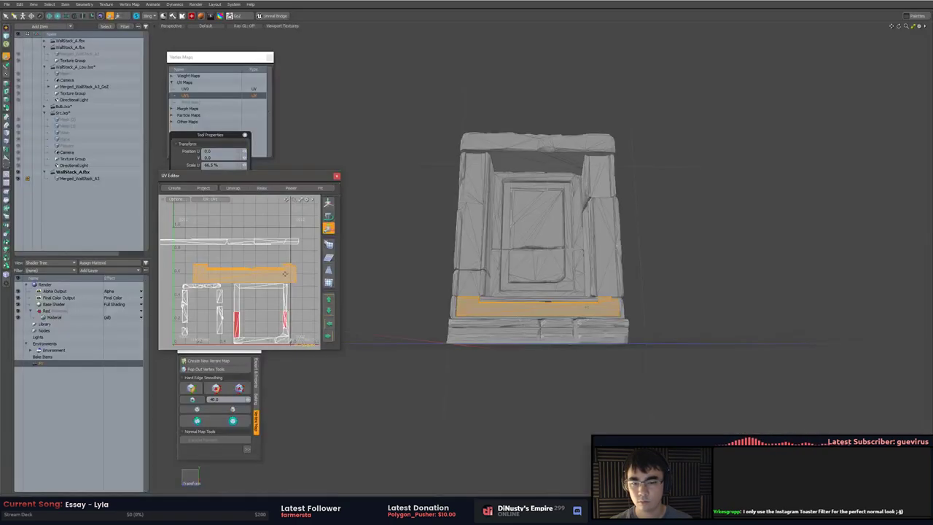
key(alt+Tab)
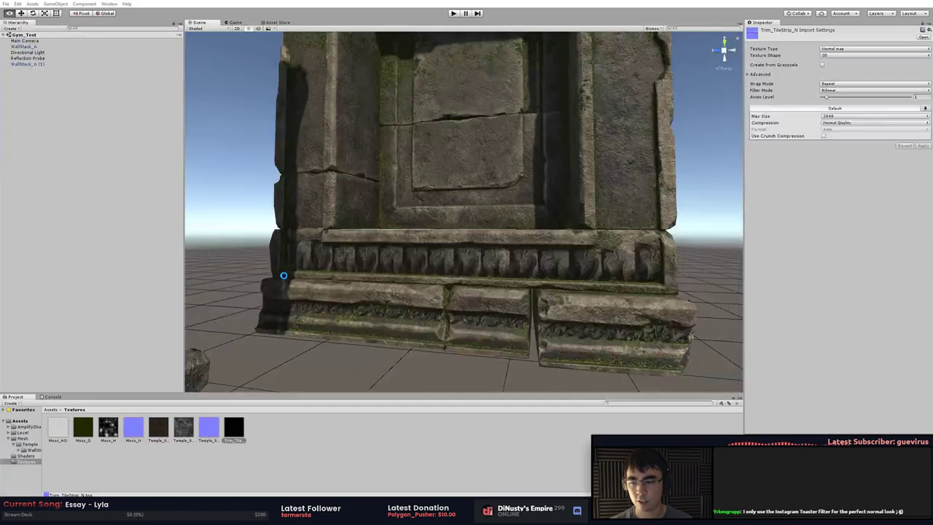
alt+drag(289, 276, 414, 277)
key(alt+Tab)
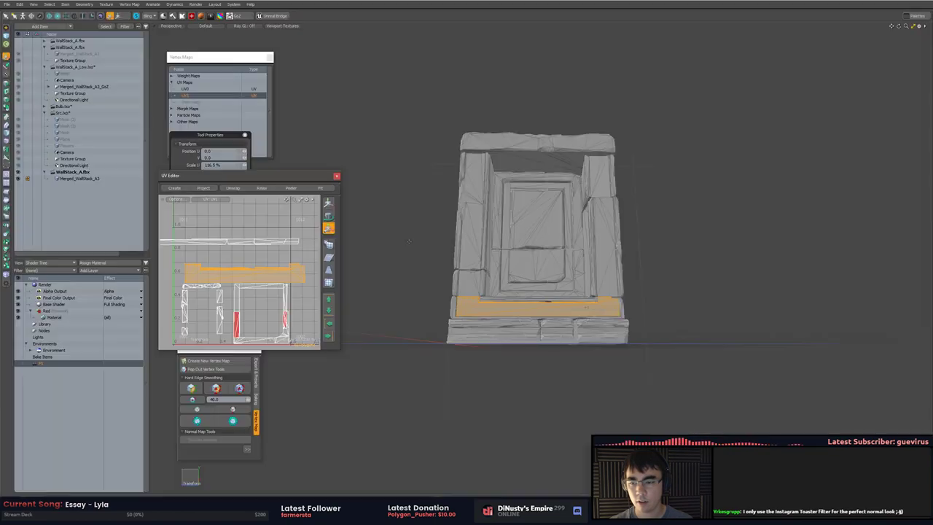
Enlarge the band's UV island evenly from its lower-left corner with geometry snapping and check the wall in Unity
key(space)
key(w)
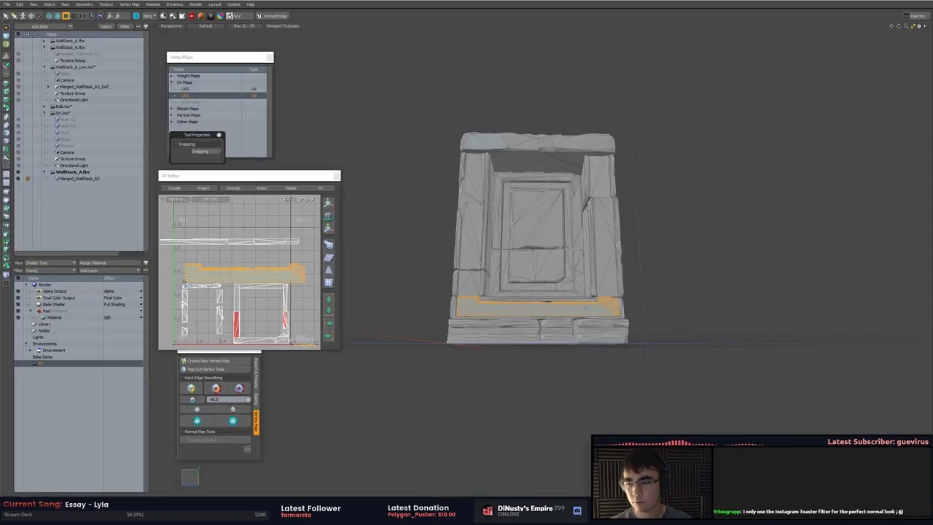
key(y)
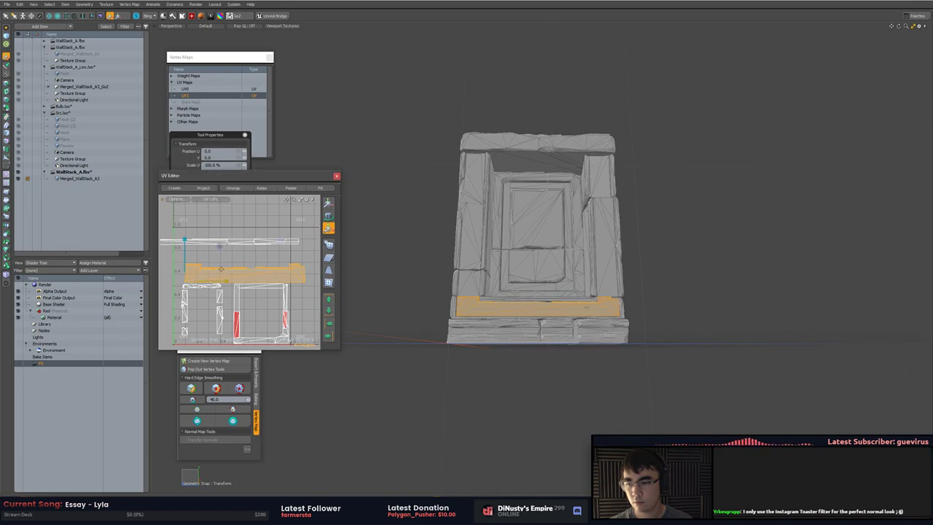
key(alt+Tab)
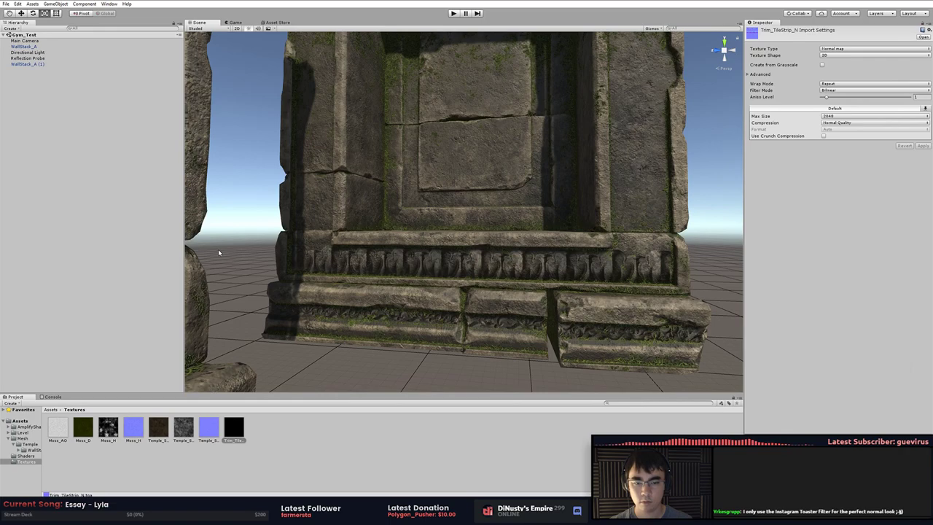
Snap the transform centre to the lower-left corner of the band's UV island and scale the island down evenly from there
key(alt+Tab)
key(space)
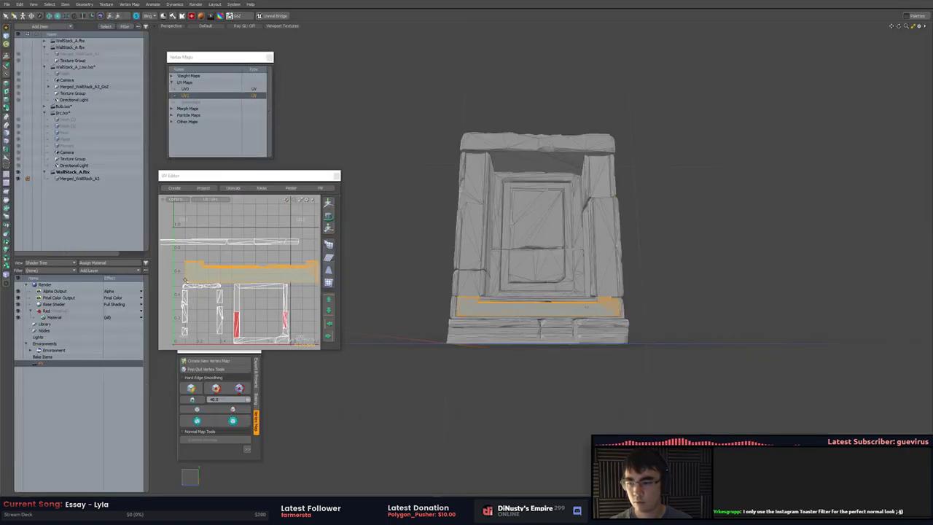
key(y)
key(x)
click(186, 280)
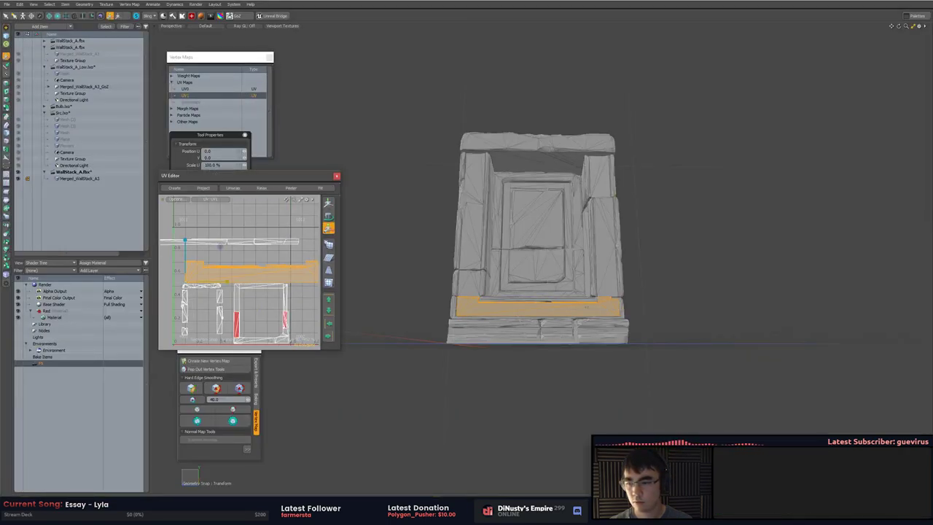
drag(220, 247, 205, 246)
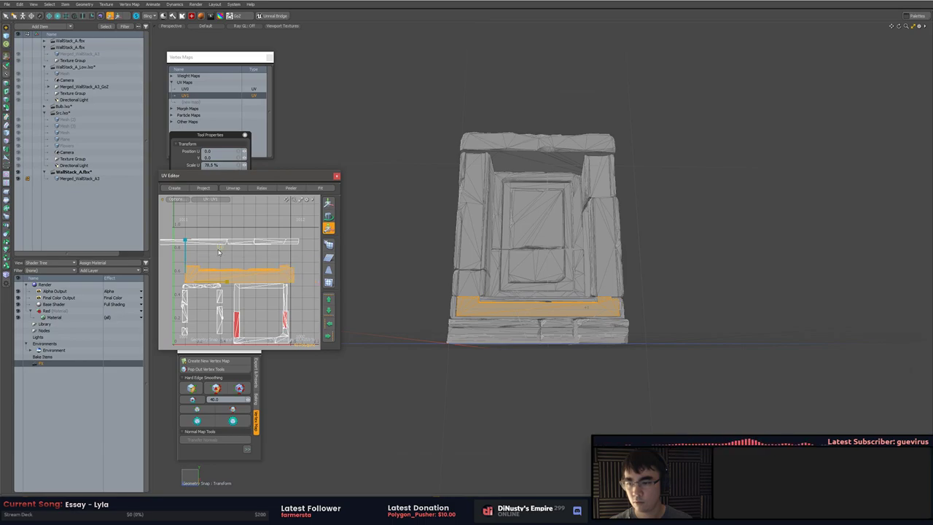
Scale the band's UV island to about 84% in U from its lower-left corner and switch to Unity
key(alt+Tab)
key(alt+Tab)
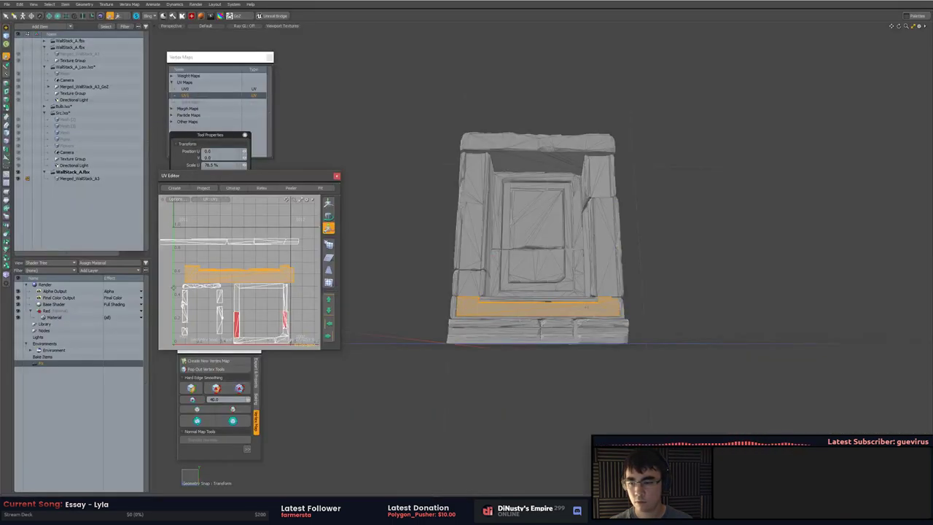
key(space)
key(r)
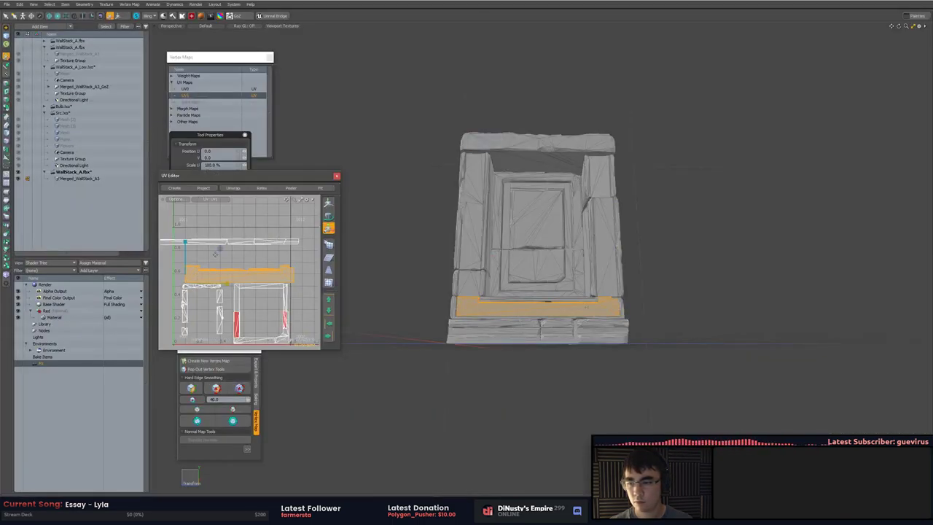
key(alt+Tab)
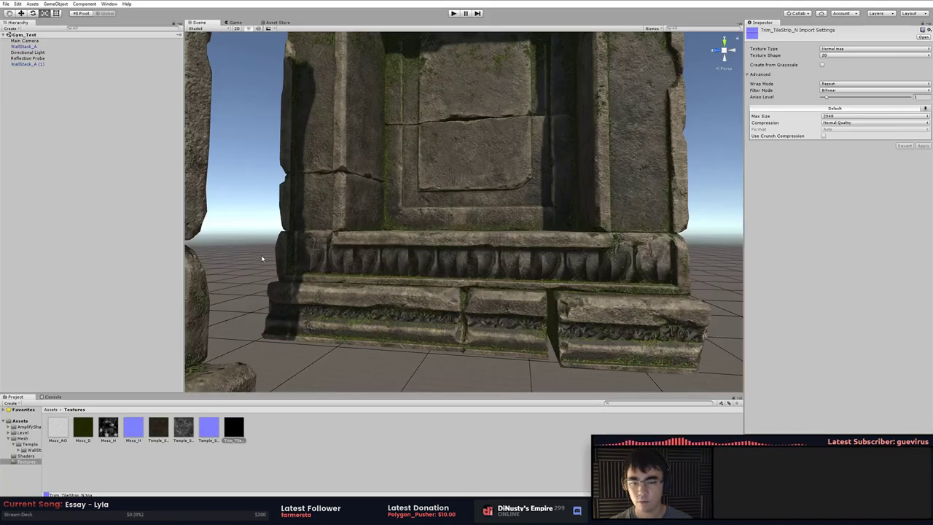
Examine the carved ornament's size and proportions on the lower bands of both walls, close up and from a distance
alt+drag(434, 268, 467, 272)
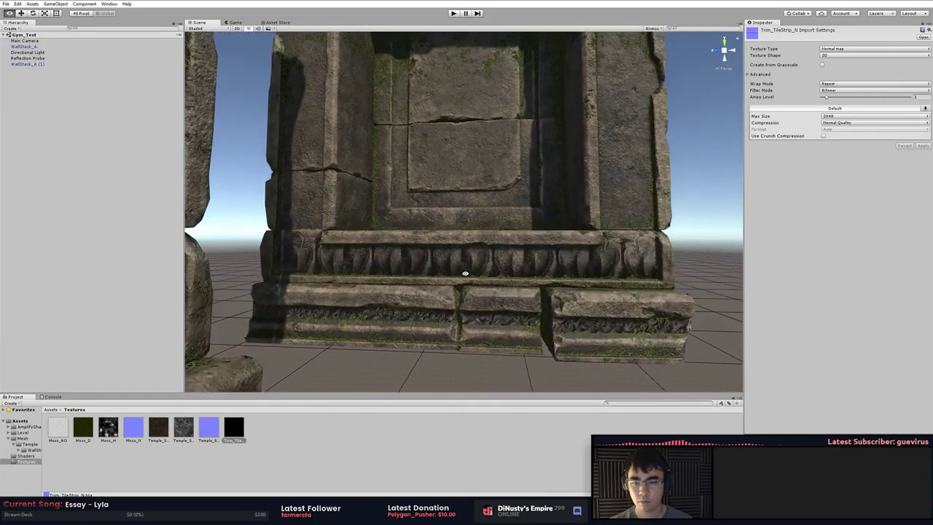
alt+right_drag(467, 273, 323, 274)
mouse_move(323, 275)
middle_down()
mouse_move(325, 263)
mouse_move(323, 271)
middle_up()
alt+drag(323, 271, 545, 264)
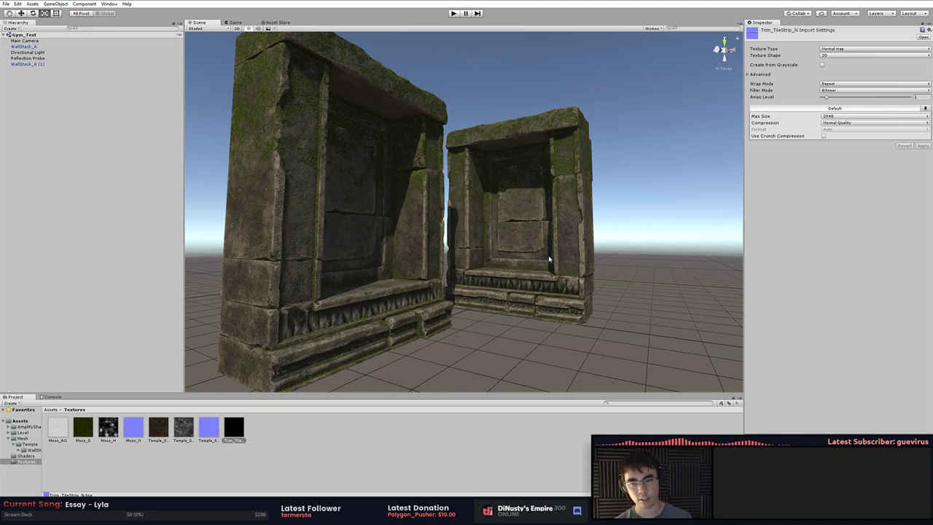
scroll(573, 240, up, 2)
alt+right_drag(577, 240, 614, 298)
alt+middle_drag(615, 298, 567, 290)
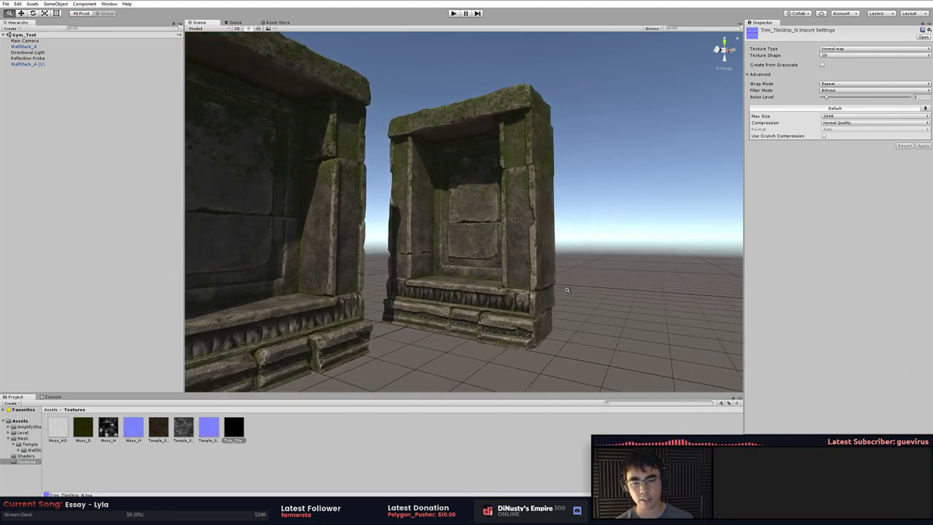
alt+right_drag(568, 290, 608, 292)
mouse_move(608, 291)
alt+mouse_down()
mouse_move(631, 270)
mouse_move(601, 290)
alt+mouse_up()
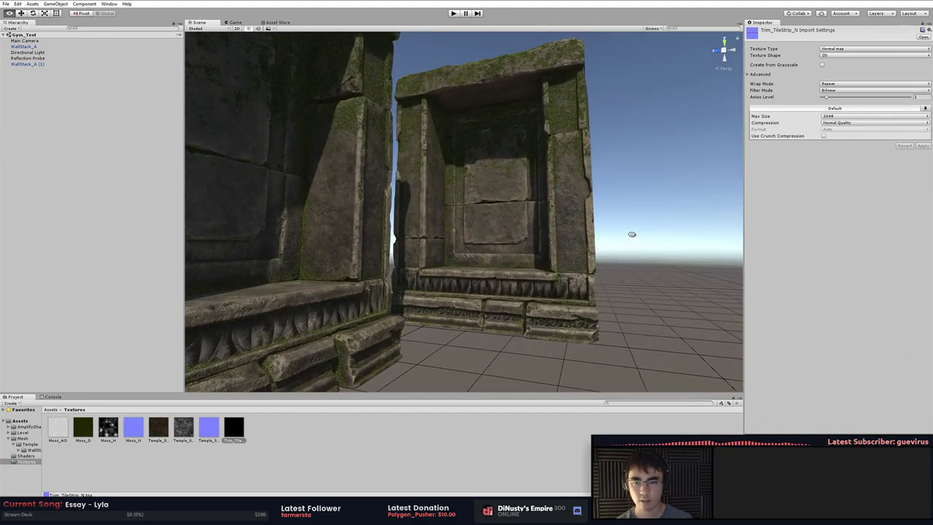
Return to Modo and select the complete UV island of the wall's top lintel
key(alt+Tab)
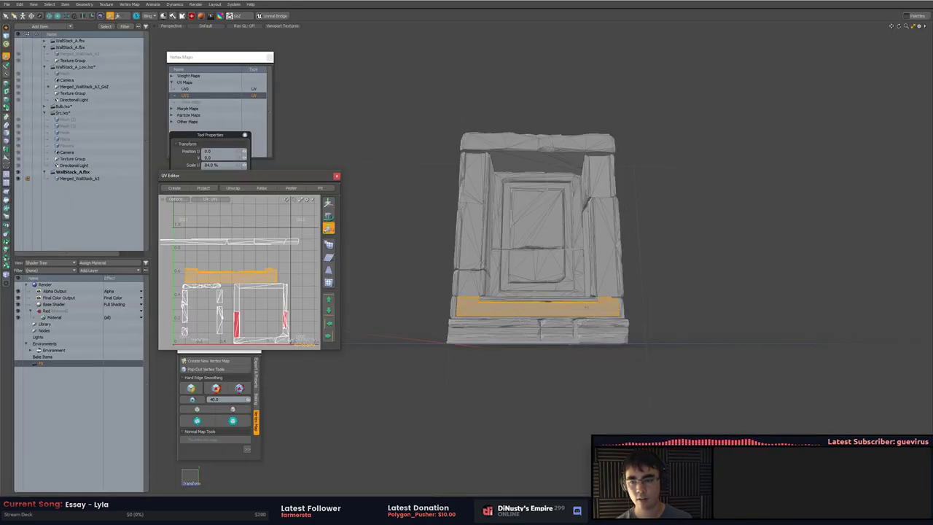
key(q)
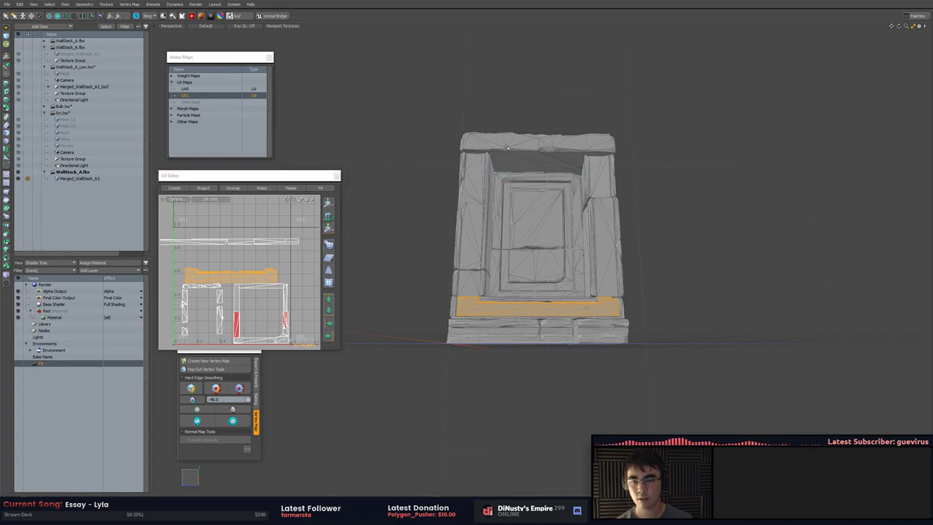
click(518, 142)
scroll(238, 261, up, 3)
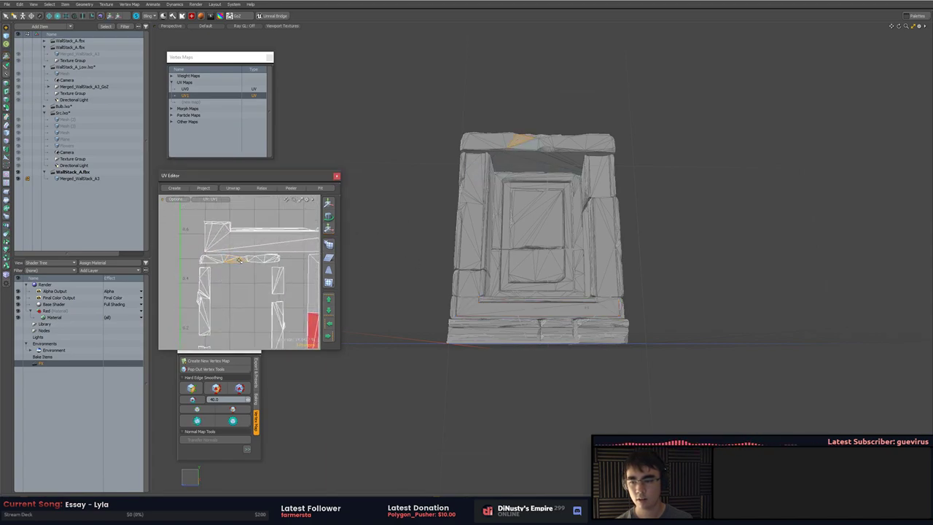
double_click(239, 260)
scroll(251, 259, down, 2)
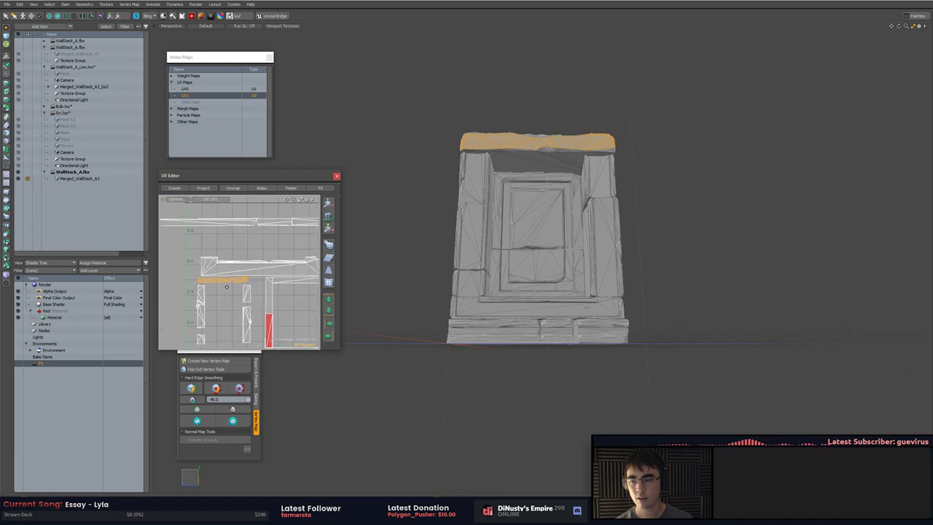
Move the lintel's UV island onto the carved ornament strip, overlapping the band's island, and enlarge it
key(y)
drag(257, 249, 307, 231)
key(w)
key(r)
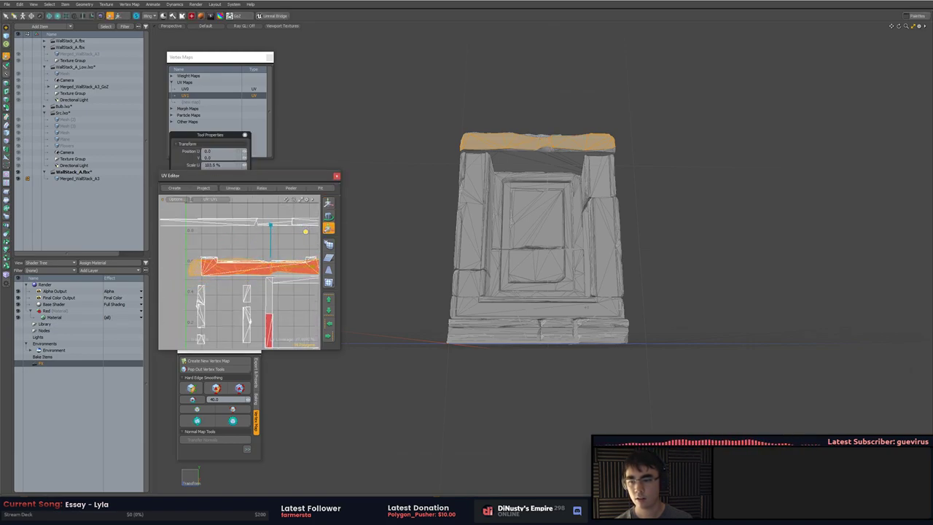
Inspect the ornament on the walls' top lintels in Unity from below, close up and from a distance
key(alt+Tab)
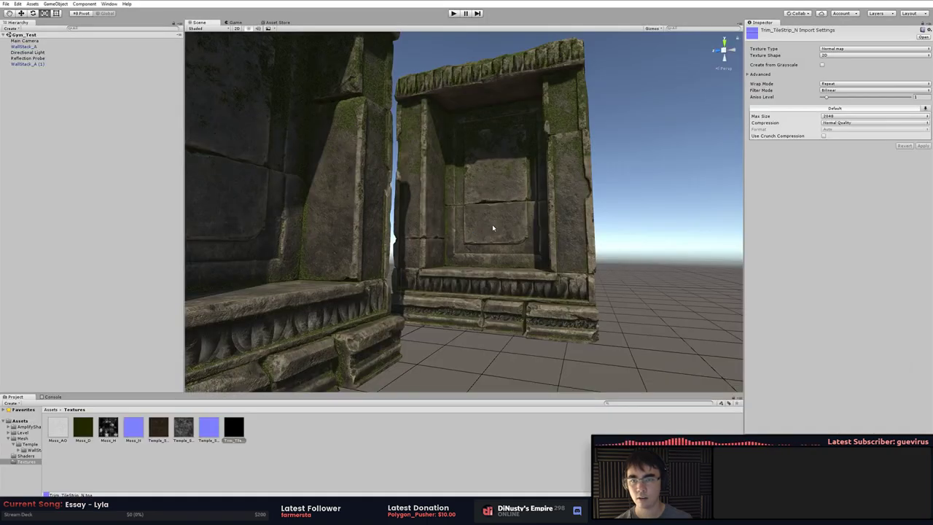
middle_drag(633, 110, 475, 236)
alt+right_drag(474, 236, 664, 252)
alt+drag(664, 253, 644, 233)
right_drag(644, 232, 527, 221)
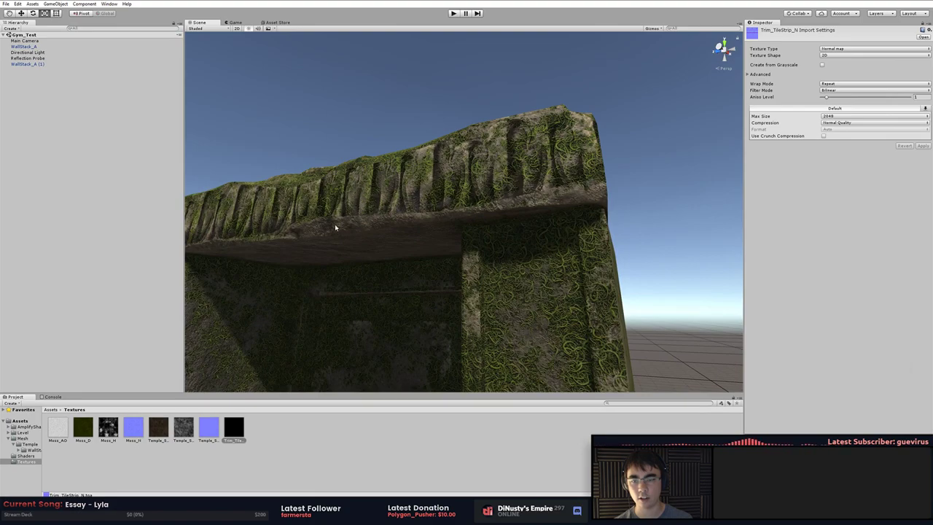
right_drag(269, 244, 315, 293)
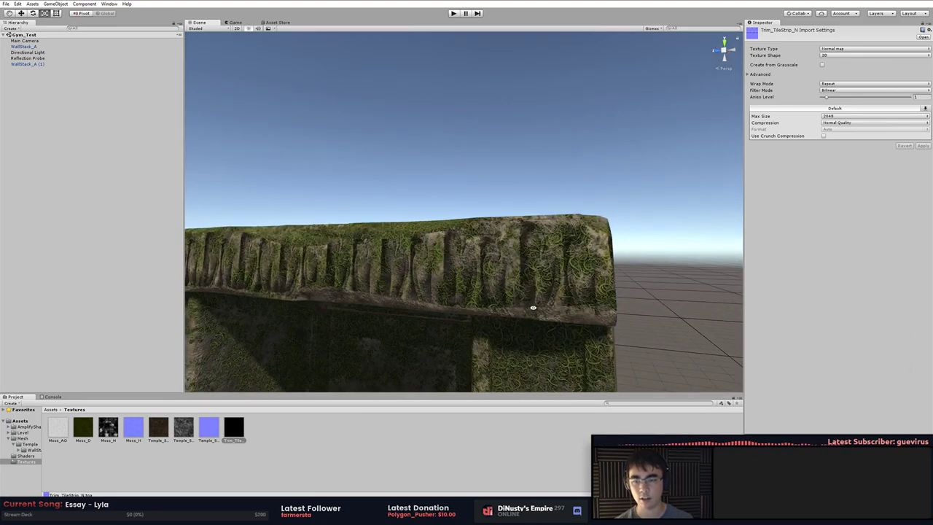
alt+drag(533, 307, 531, 285)
alt+right_drag(531, 285, 340, 233)
middle_drag(340, 233, 398, 241)
alt+drag(398, 241, 319, 258)
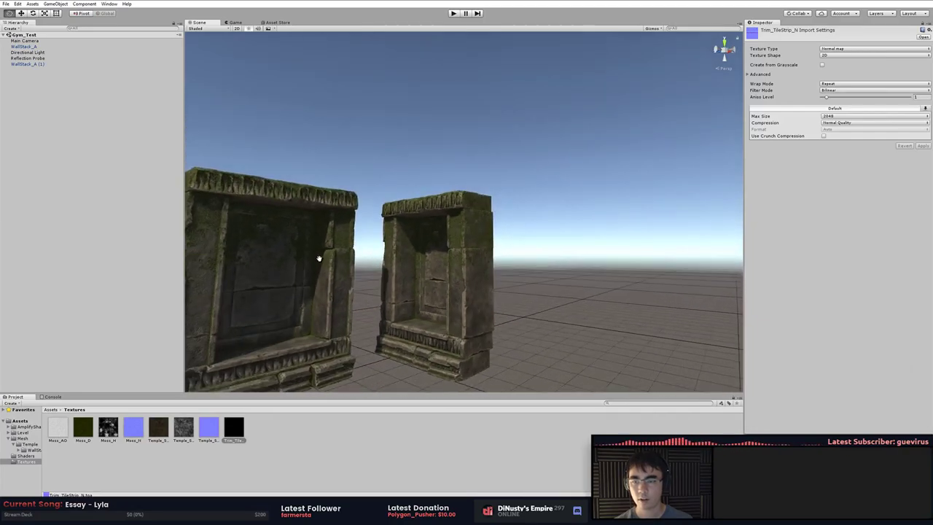
right_drag(318, 258, 529, 230)
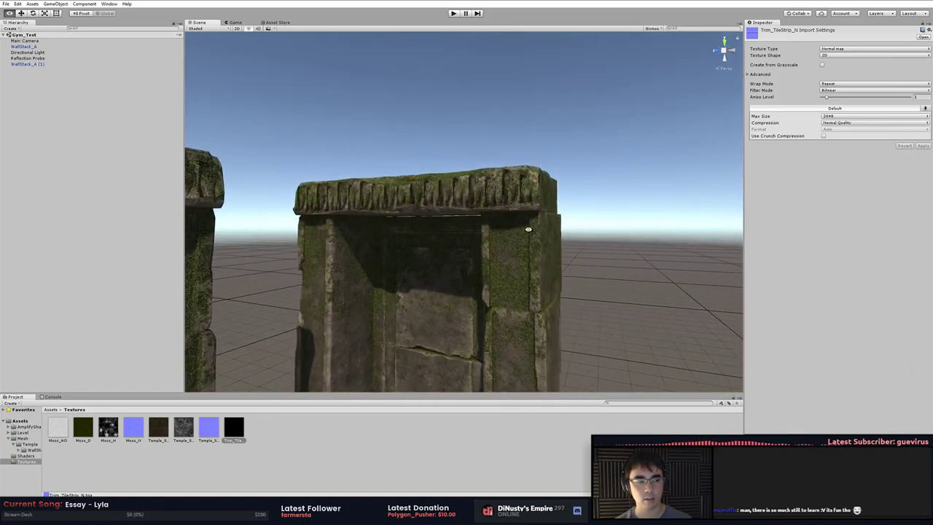
Return to Modo and undo the lintel's UV placement and scaling, going back to the band's island selection
key(alt+Tab)
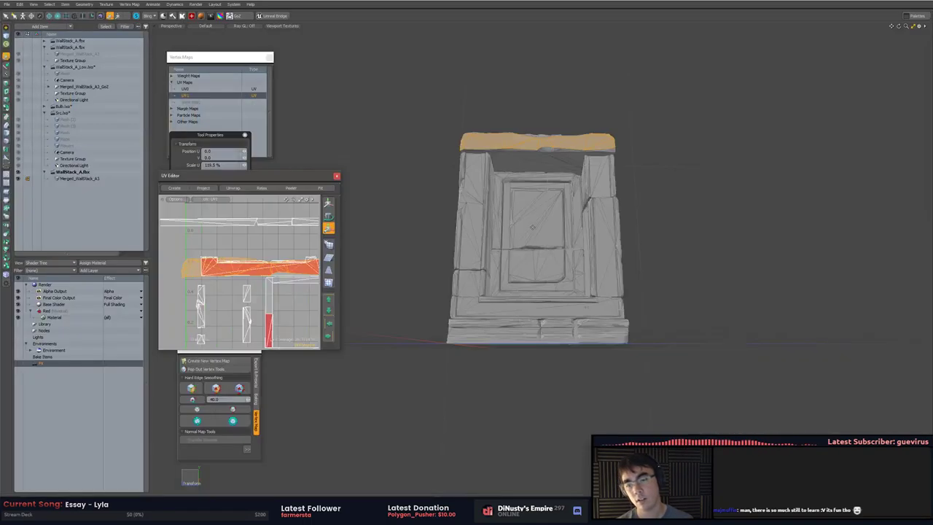
key(ctrl+z)
key(ctrl+z)
key(ctrl+z)
key(ctrl+z)
key(ctrl+z)
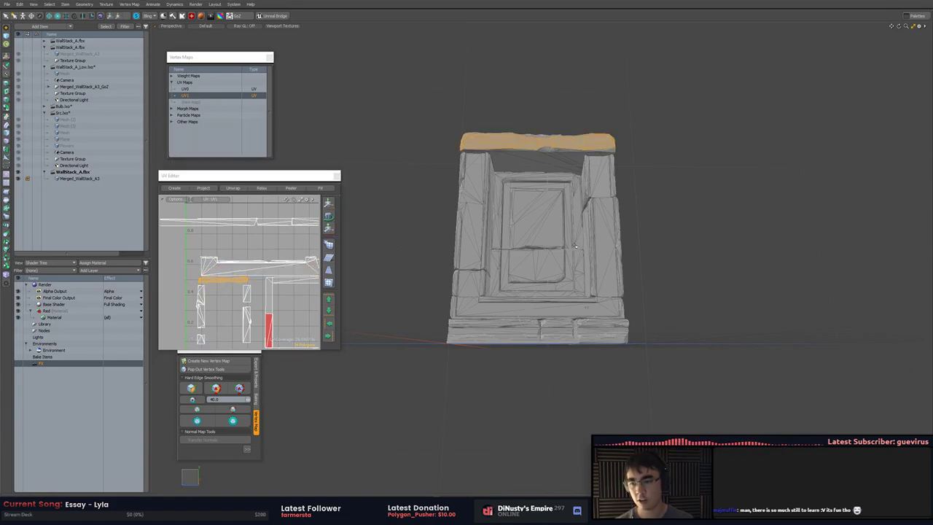
key(ctrl+z)
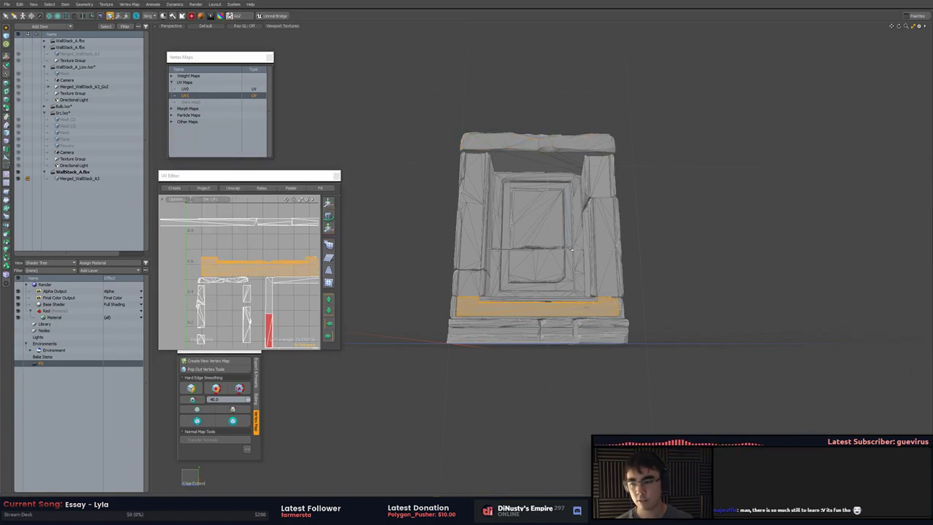
key(ctrl+z)
key(ctrl+z)
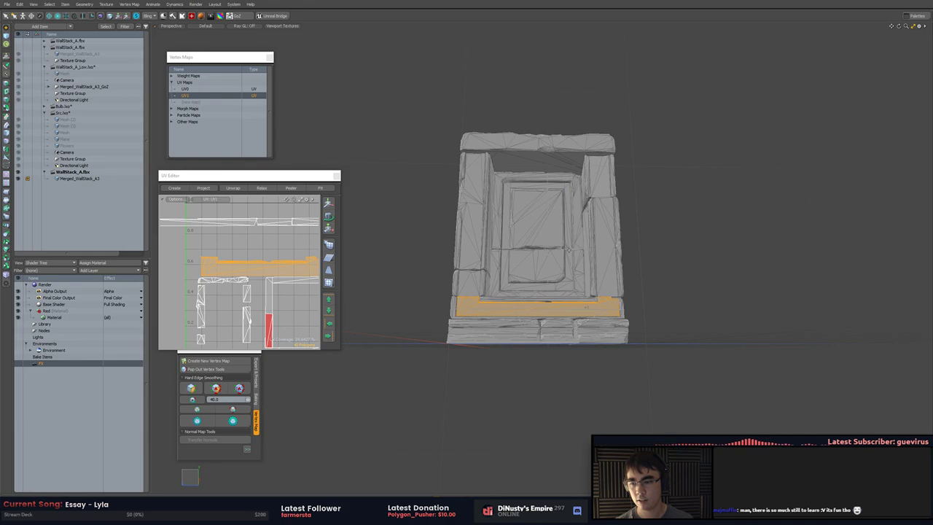
Undo the band's UV scaling and placement back to the island's original position at the base of the wall frame layout
key(r)
alt+drag(228, 312, 232, 278)
key(q)
key(r)
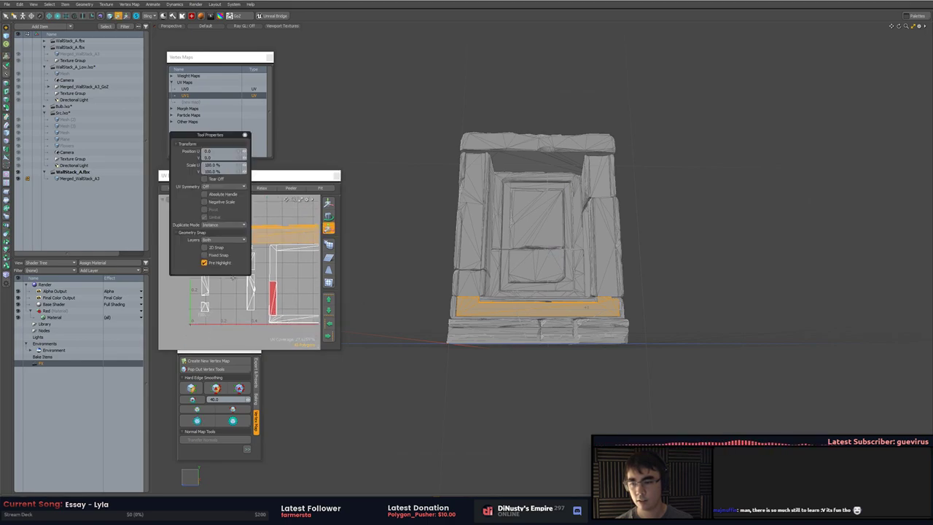
key(ctrl+z)
key(ctrl+z)
key(ctrl+z)
key(ctrl+z)
key(ctrl+z)
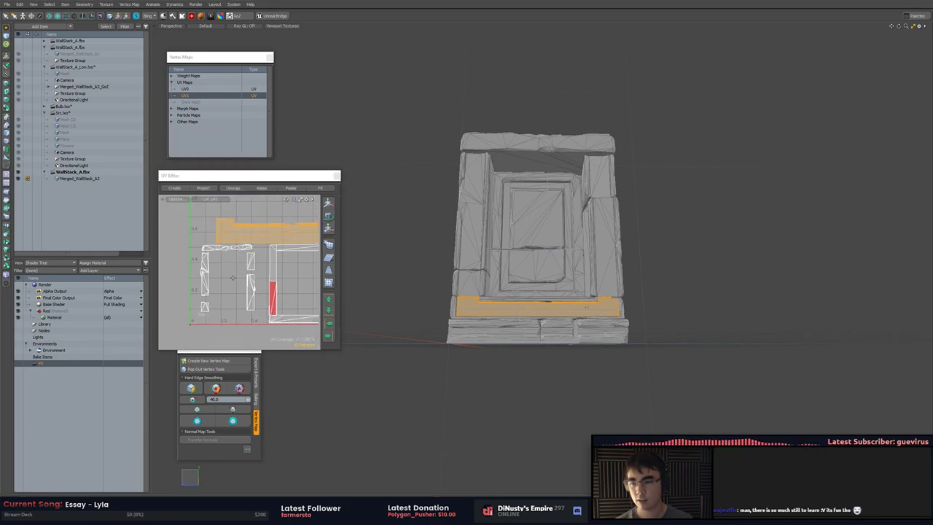
key(ctrl+z)
key(ctrl+z)
key(ctrl+z)
key(ctrl+z)
key(ctrl+z)
key(ctrl+z)
key(ctrl+z)
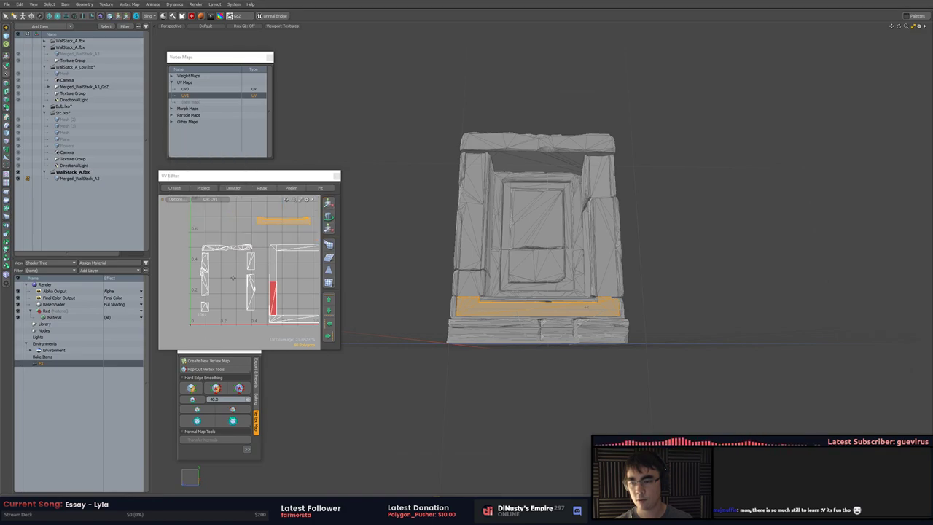
key(ctrl+z)
key(ctrl+z)
key(ctrl+z)
Select the UV island of the recessed panel's lower U-shaped border and locate its lower-left corner on the wall
key(1)
click(236, 268)
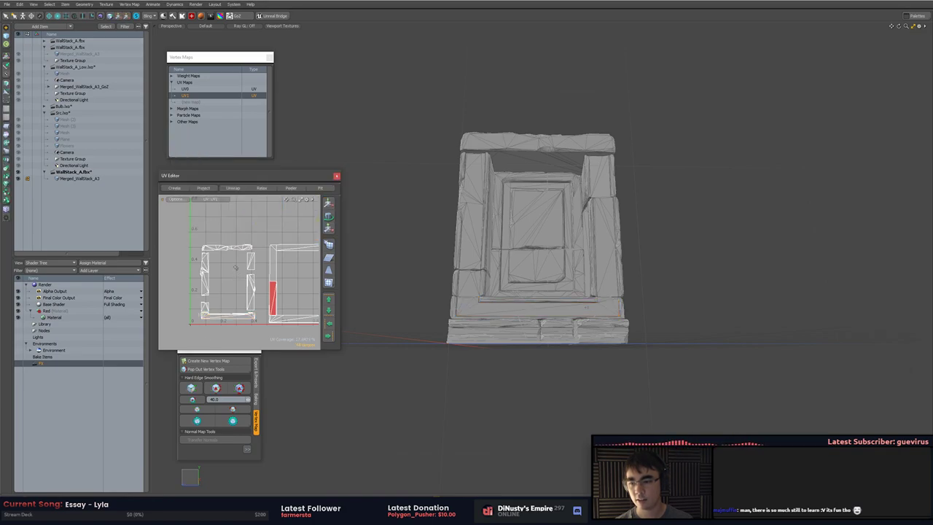
alt+drag(240, 313, 220, 326)
scroll(236, 314, down, 1)
double_click(265, 326)
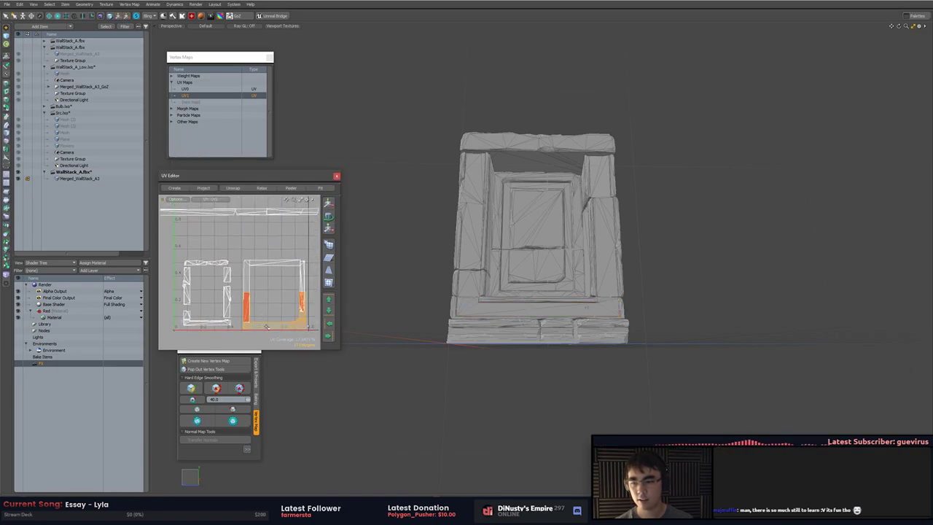
scroll(534, 256, up, 3)
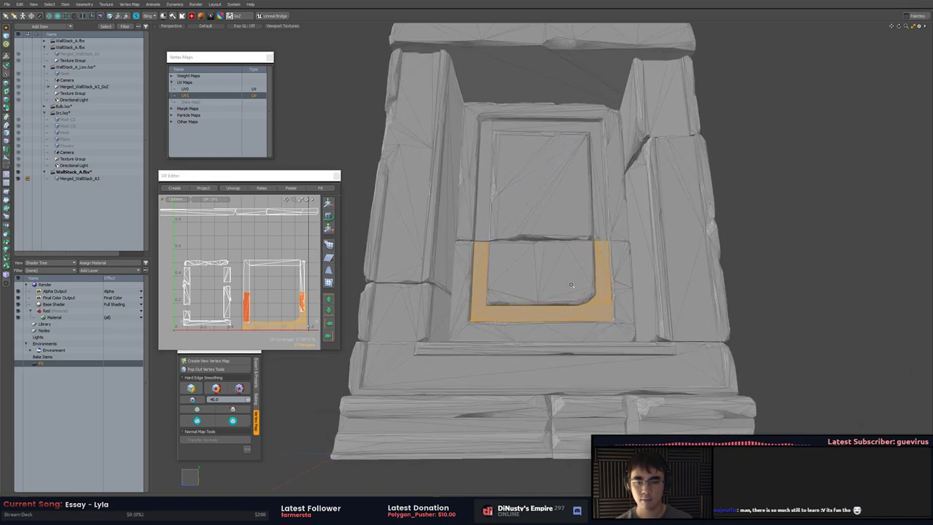
scroll(538, 266, up, 4)
alt+shift+drag(485, 307, 573, 294)
click(538, 267)
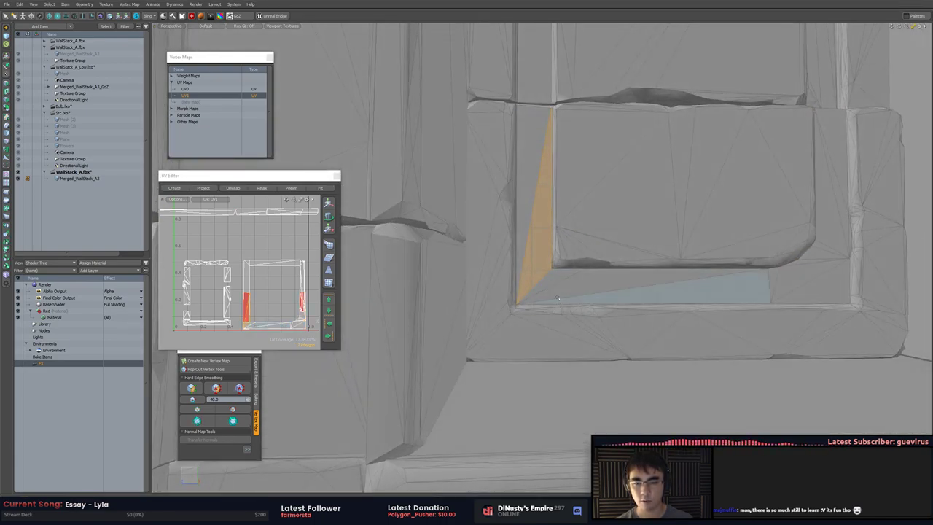
click(612, 296)
key(c)
click(522, 270)
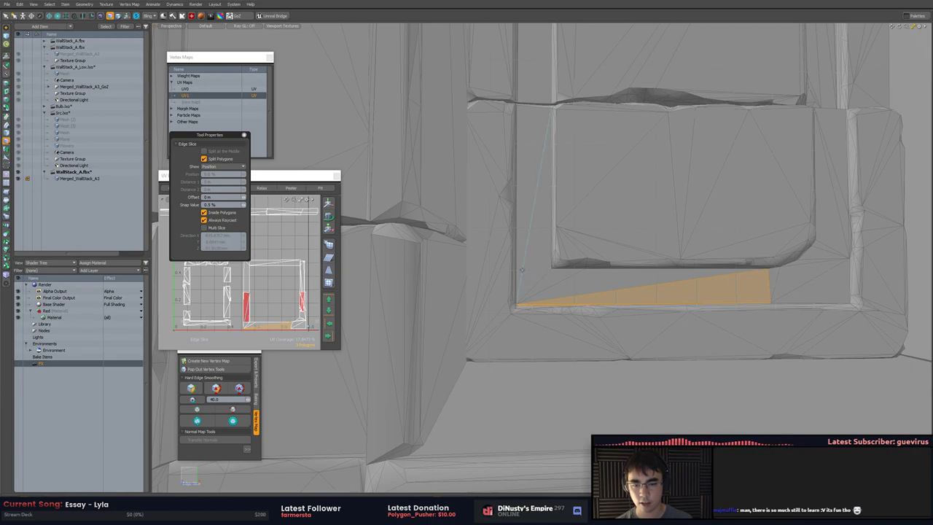
key(q)
Select the polygons of the border's left leg and Edge Slice them horizontally from the inner lower-left corner to the outer edge
click(544, 166)
shift+click(537, 159)
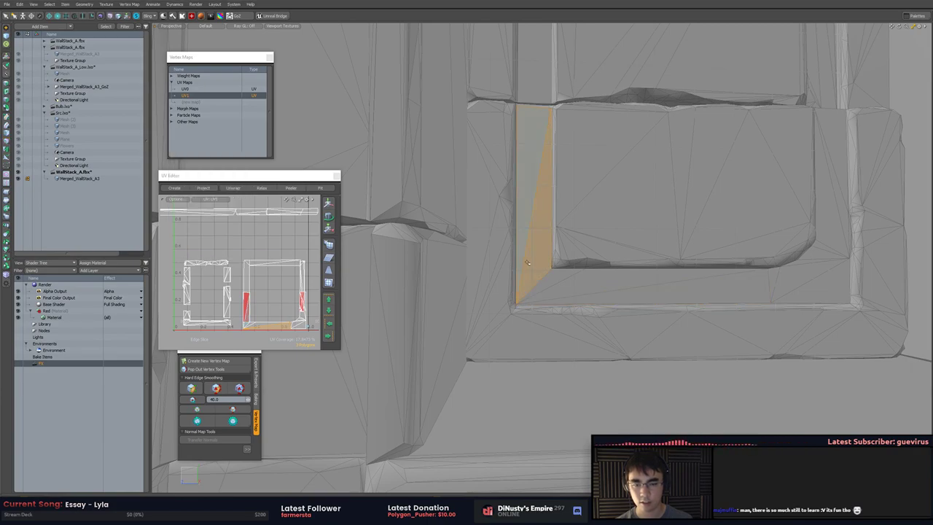
scroll(523, 261, up, 4)
key(c)
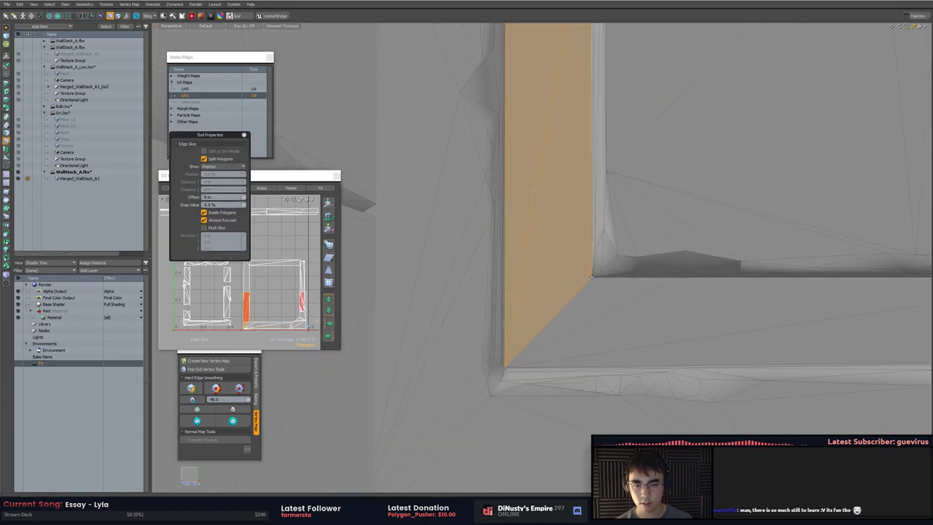
click(522, 277)
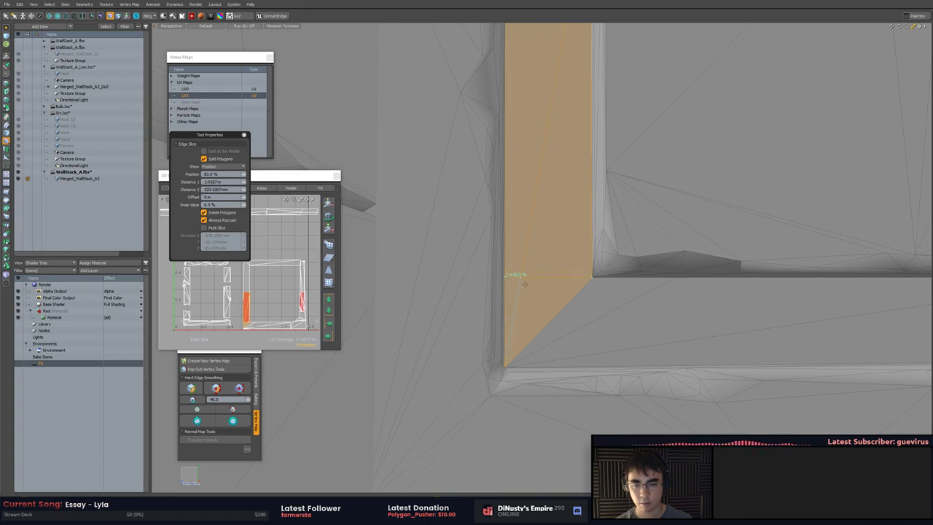
key(space)
Select the new vertex where the slice meets the border's outer edge and move it slightly down with geometry snapping
click(510, 292)
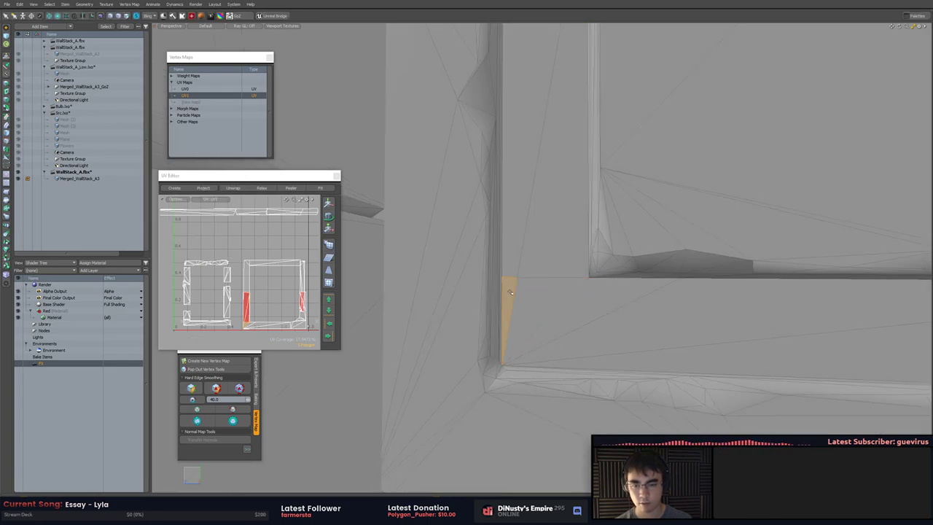
key(1)
click(502, 275)
key(w)
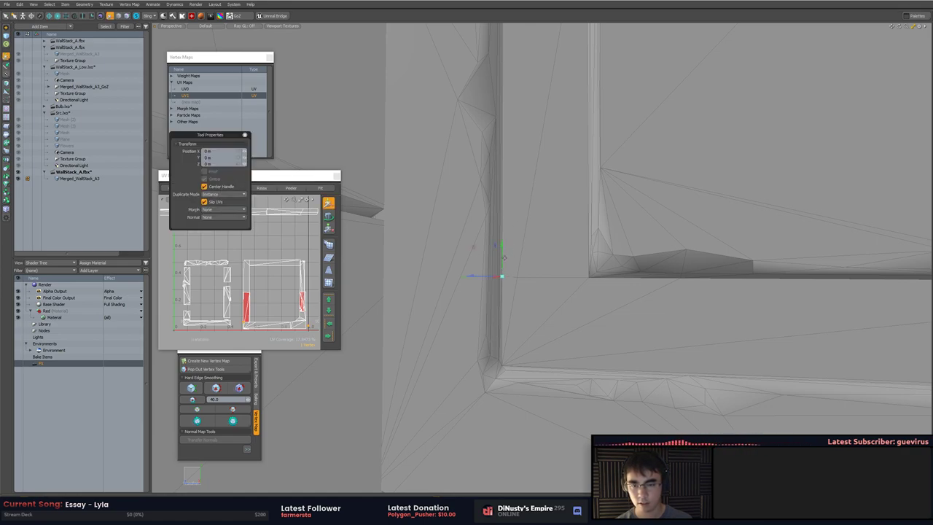
drag(503, 252, 502, 253)
key(q)
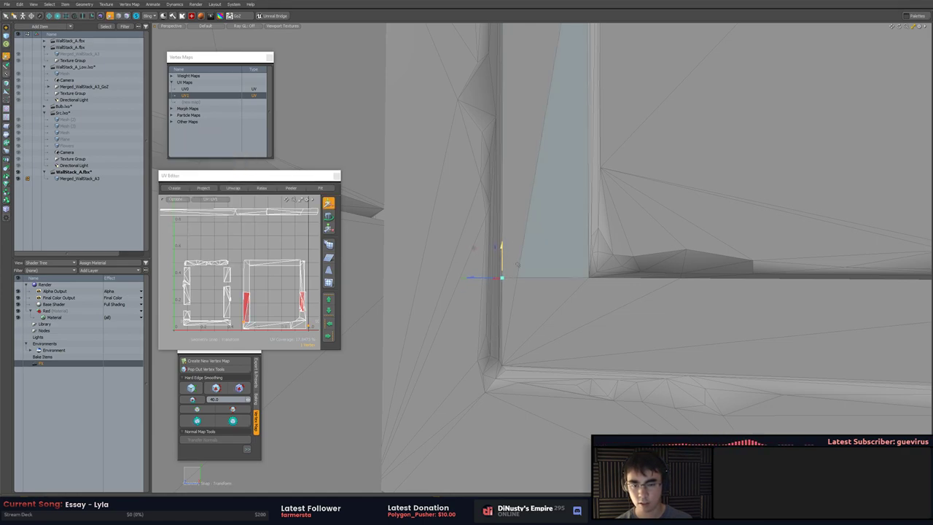
Select all polygons of the recessed panel border's bottom strip, from its lower-left to its lower-right corner
key(3)
drag(506, 299, 612, 288)
alt+shift+drag(628, 290, 587, 287)
scroll(584, 288, up, 3)
key(2)
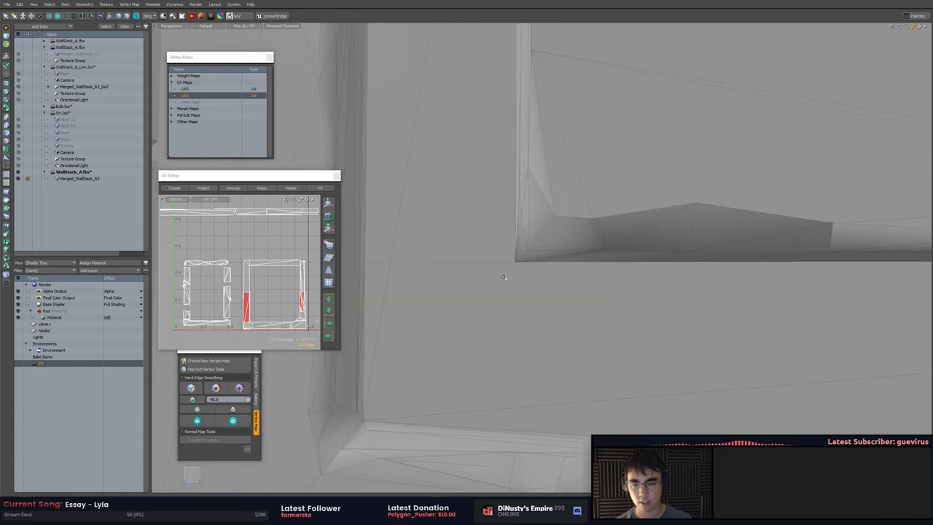
scroll(503, 276, down, 3)
alt+shift+drag(503, 276, 482, 284)
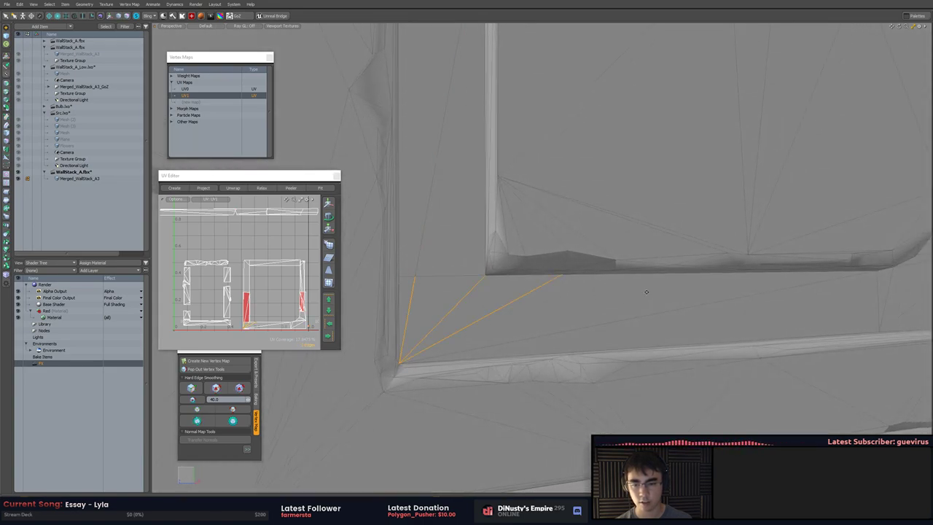
click(417, 296)
shift+click(591, 296)
alt+shift+drag(684, 293, 565, 290)
scroll(564, 290, down, 3)
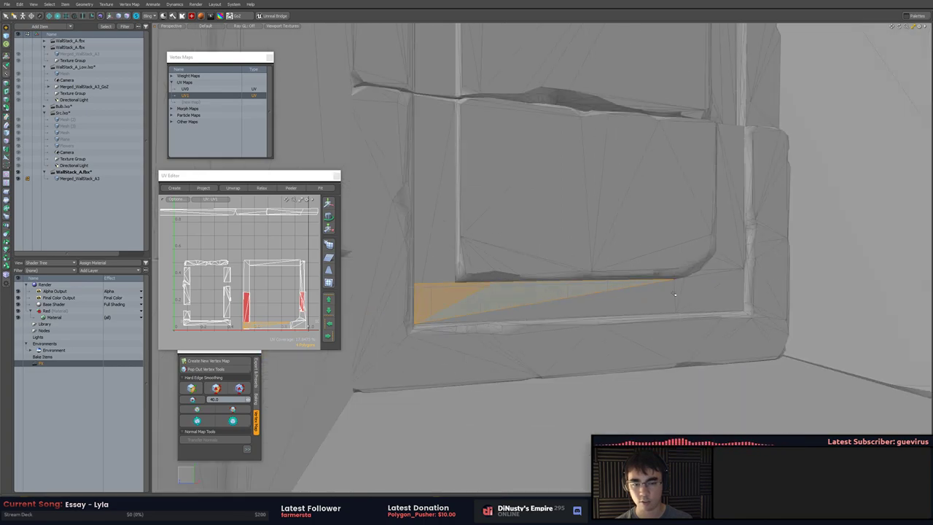
mouse_move(642, 306)
shift+mouse_down()
mouse_move(725, 296)
mouse_move(701, 292)
mouse_move(714, 293)
shift+mouse_up()
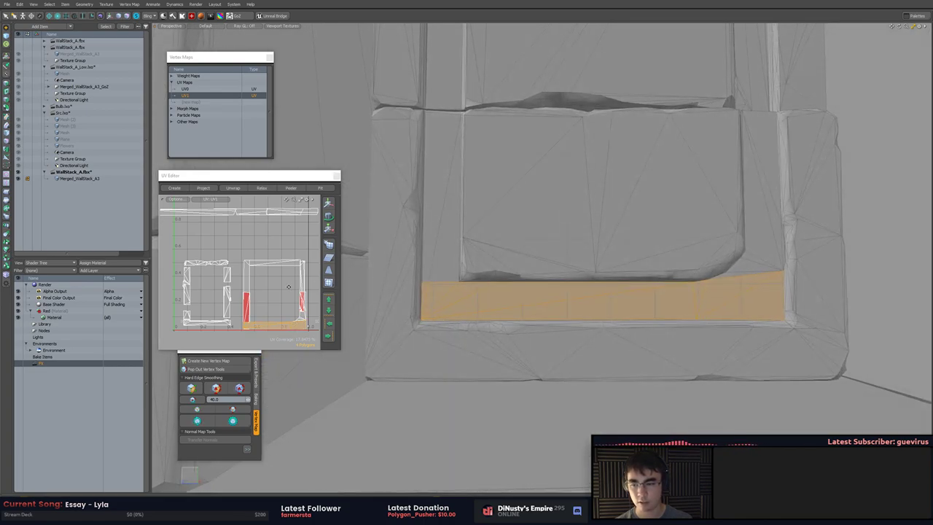
Tear off the bottom strip's UVs, scale them across the full tile width on the ornament row, and save the mesh
alt+drag(270, 292, 264, 279)
key(w)
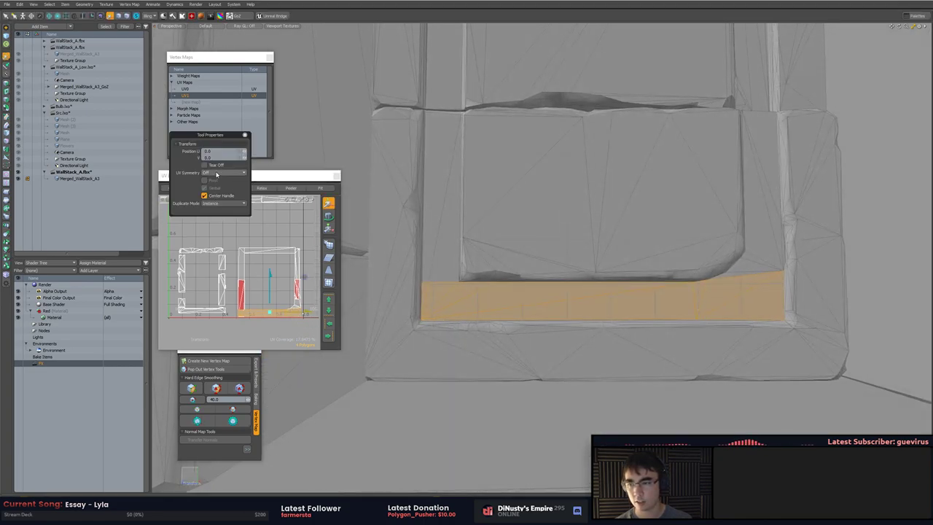
drag(270, 312, 286, 214)
key(r)
key(ctrl+z)
key(q)
key(ctrl+s)
Check the bottom strip's ornament on the temple wall in Unity and shift the strip's UV island slightly down in Modo
key(alt+Tab)
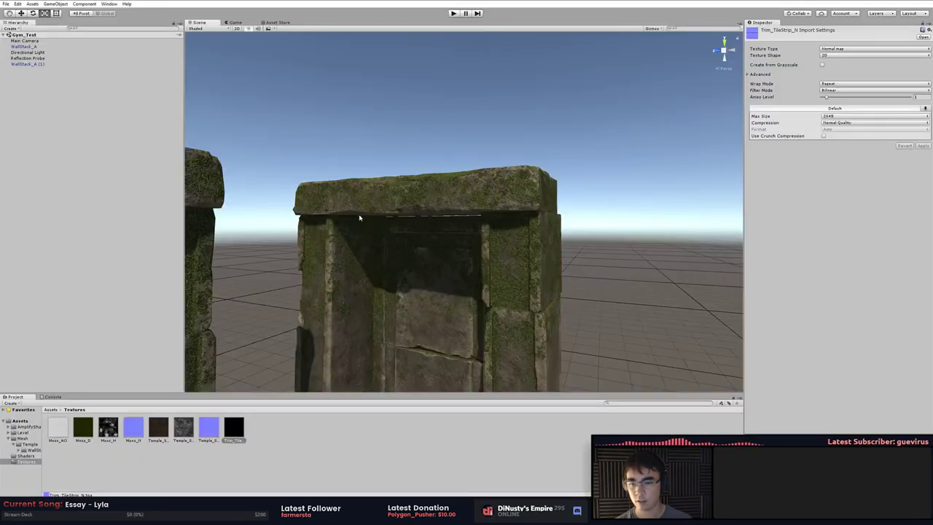
alt+drag(452, 276, 477, 192)
scroll(476, 192, down, 2)
middle_drag(470, 284, 465, 212)
alt+drag(463, 212, 605, 287)
key(alt+Tab)
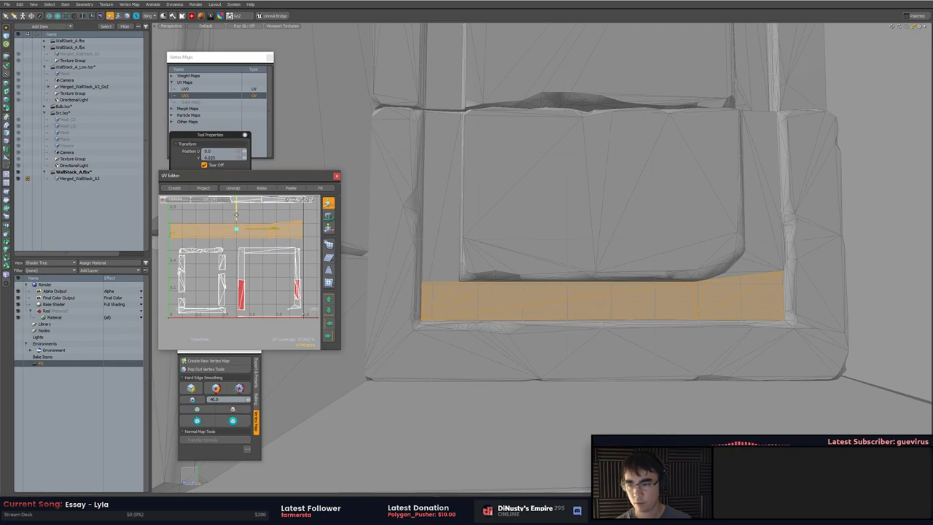
key(alt+Tab)
key(alt+Tab)
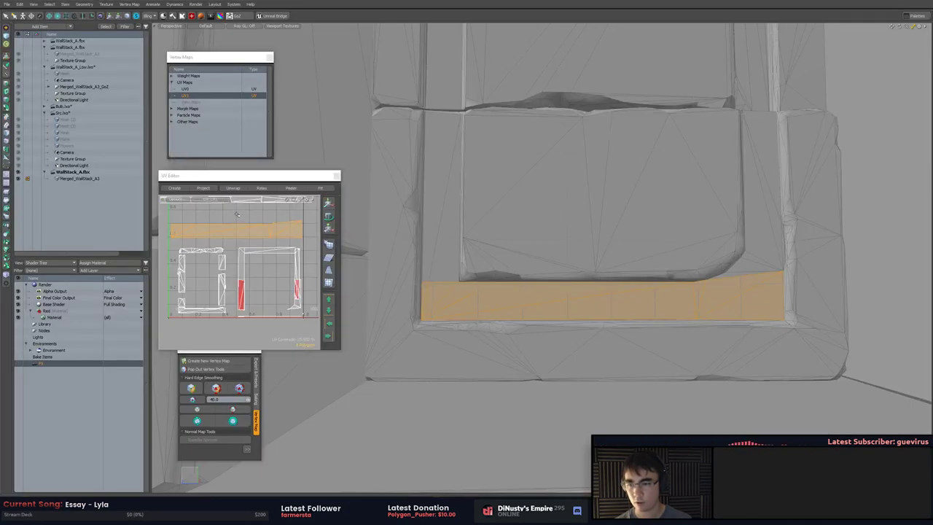
key(w)
drag(238, 218, 237, 222)
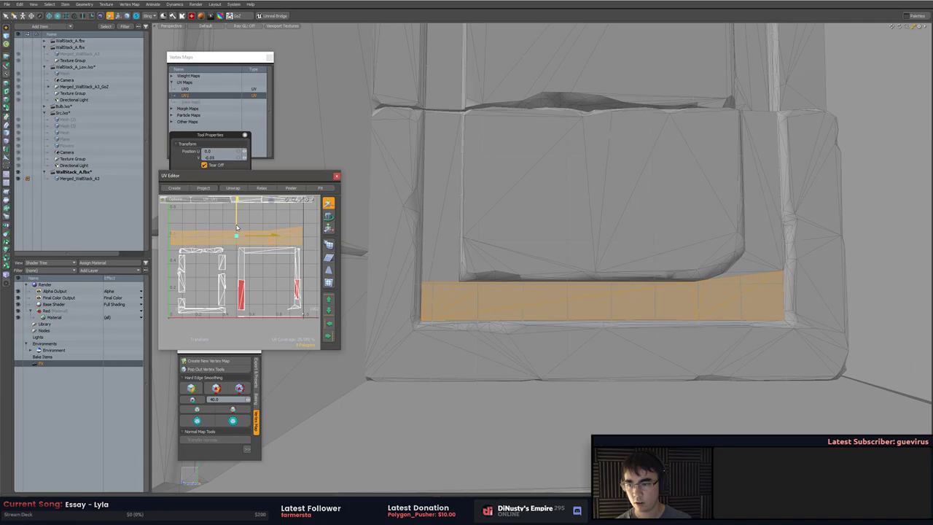
Switch to Unity and examine the carved ornament along the bottom strip, both at its left corner and from farther back
key(alt+Tab)
middle_drag(459, 250, 474, 258)
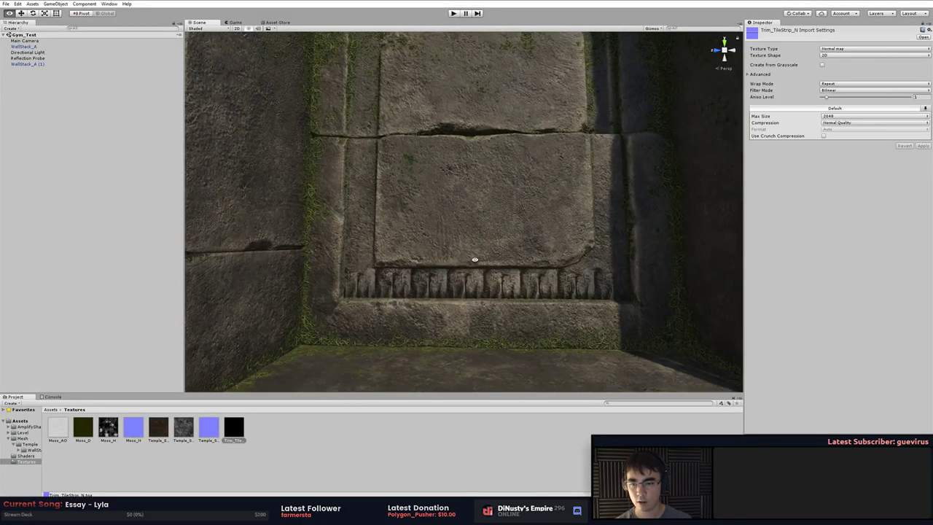
scroll(452, 260, down, 3)
scroll(452, 261, up, 5)
middle_drag(427, 284, 433, 282)
right_drag(433, 282, 483, 252)
right_drag(485, 215, 350, 236)
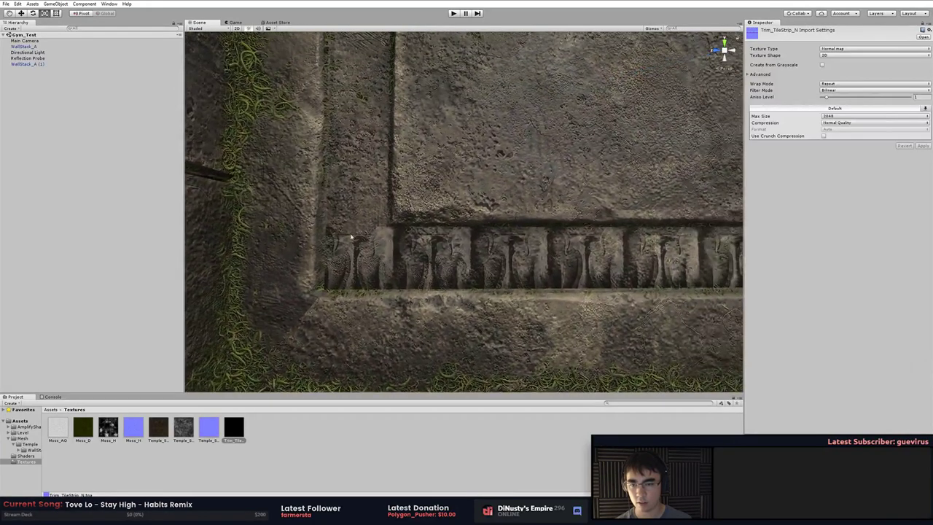
middle_drag(561, 241, 468, 250)
scroll(425, 246, down, 4)
scroll(469, 250, down, 9)
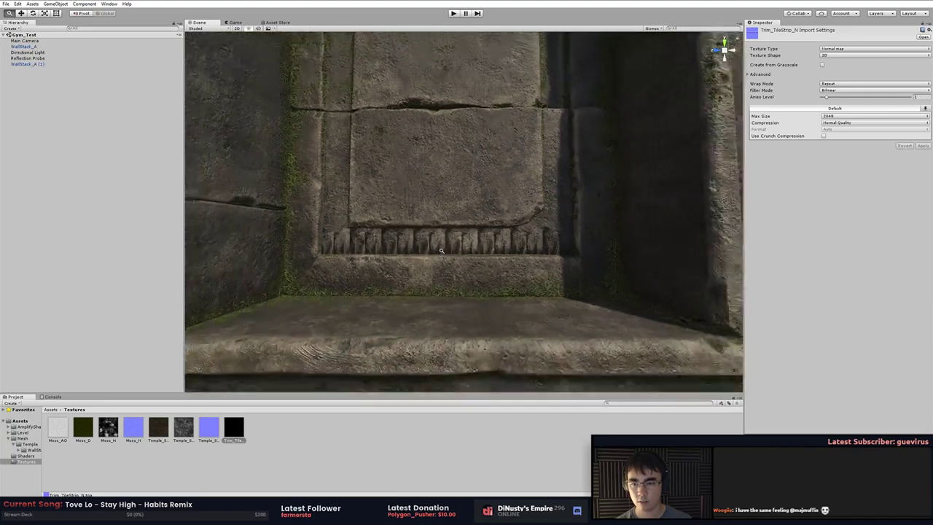
middle_drag(420, 234, 427, 265)
key(alt+Tab)
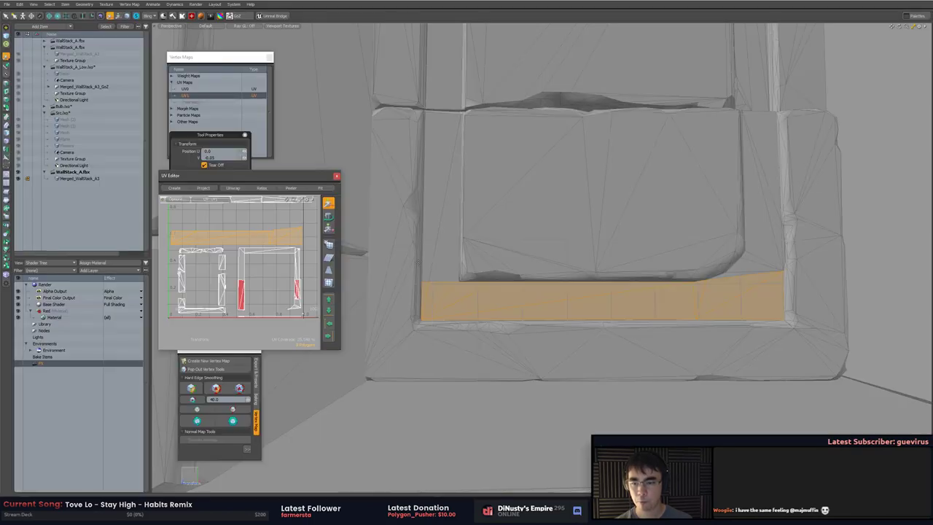
Select the UV island covering the border's left leg and top strip
alt+shift+drag(425, 247, 503, 291)
scroll(260, 274, down, 2)
key(q)
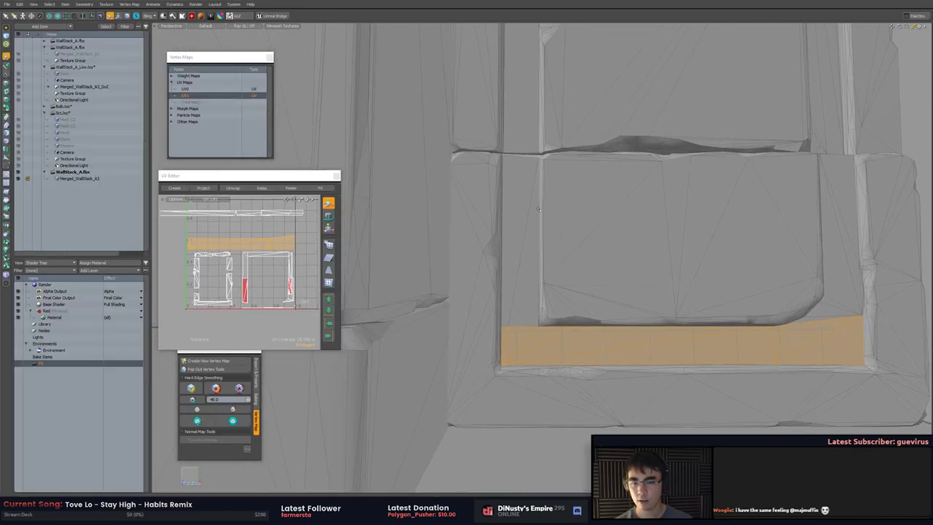
click(539, 236)
click(519, 195)
alt+shift+drag(518, 180, 517, 331)
double_click(247, 286)
scroll(473, 217, down, 3)
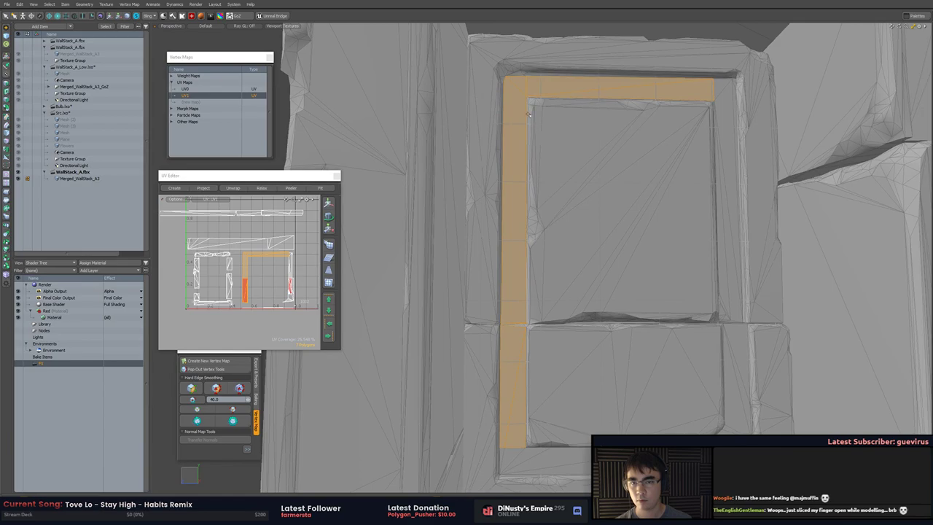
Edge Slice the selected border horizontally from the panel's inner upper-left corner to the border's outer edge
alt+shift+drag(547, 122, 576, 212)
scroll(577, 212, up, 3)
scroll(579, 210, up, 2)
alt+shift+drag(550, 181, 587, 238)
key(c)
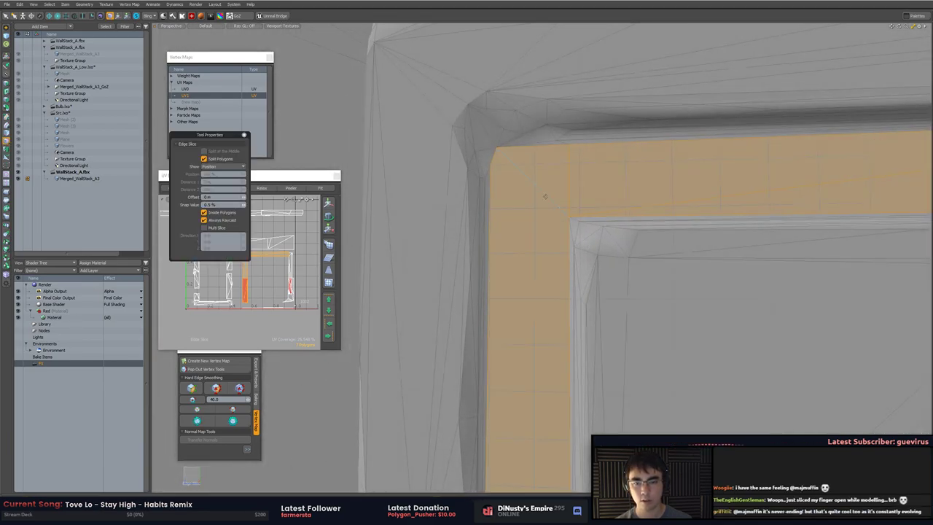
drag(547, 198, 570, 216)
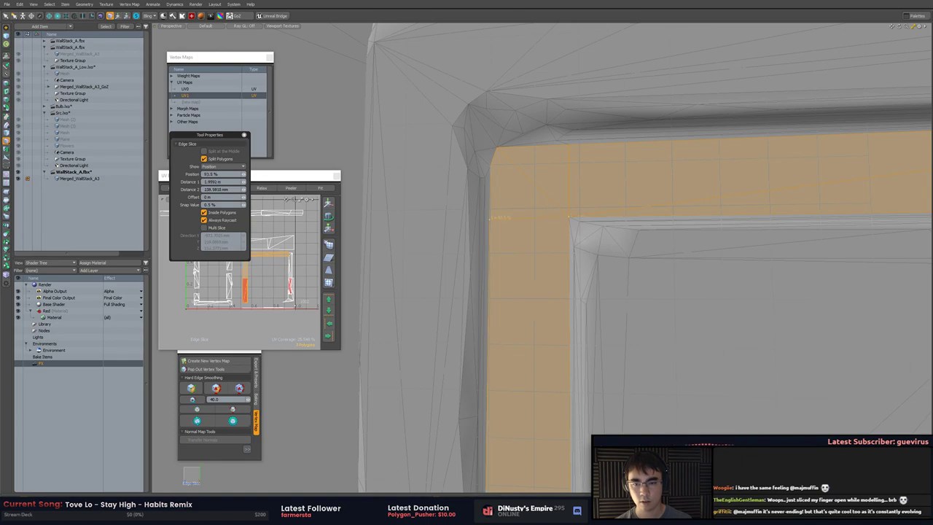
key(space)
Select the polygons of the border's left leg together with the adjoining upper-left corner triangle, down to the lower slice
click(541, 241)
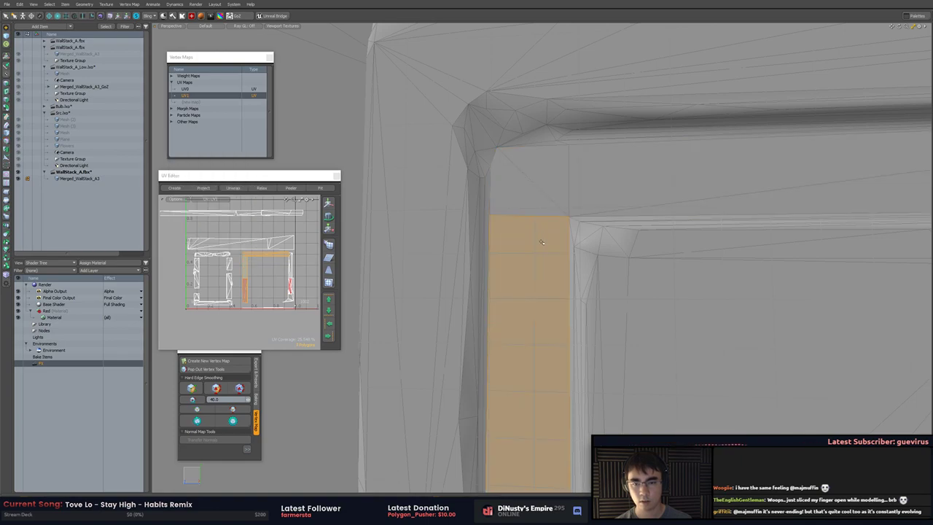
scroll(542, 241, down, 2)
alt+shift+drag(543, 247, 533, 198)
click(521, 167)
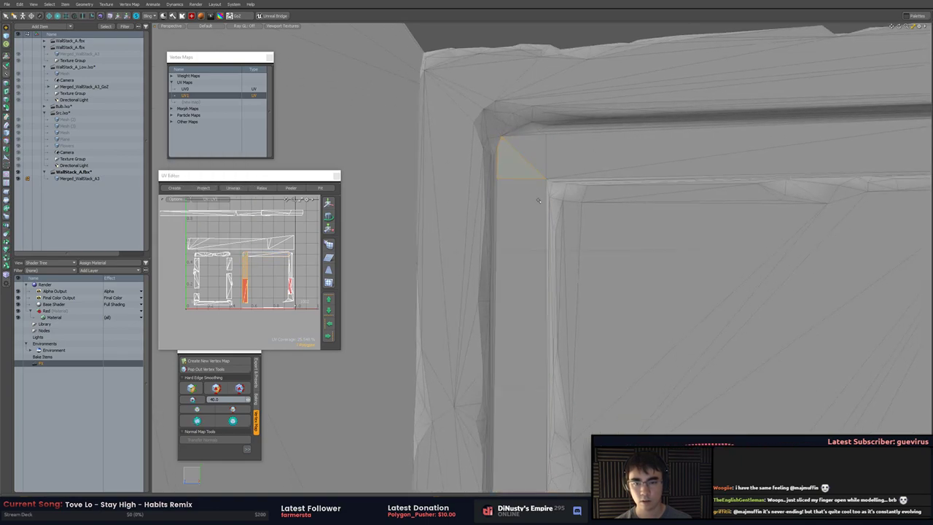
shift+click(520, 292)
alt+shift+drag(520, 291, 517, 164)
scroll(517, 164, down, 2)
alt+shift+drag(559, 318, 560, 270)
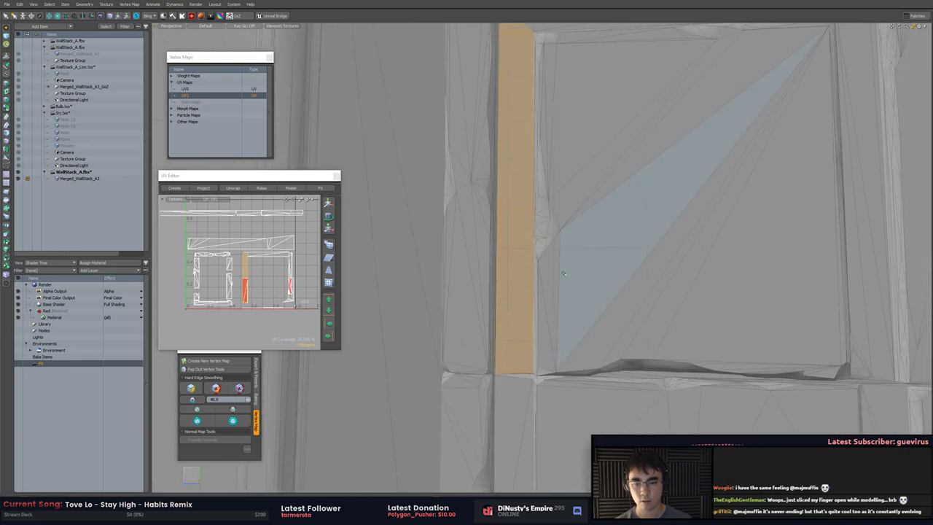
alt+shift+drag(518, 403, 514, 322)
alt+shift+drag(525, 376, 520, 271)
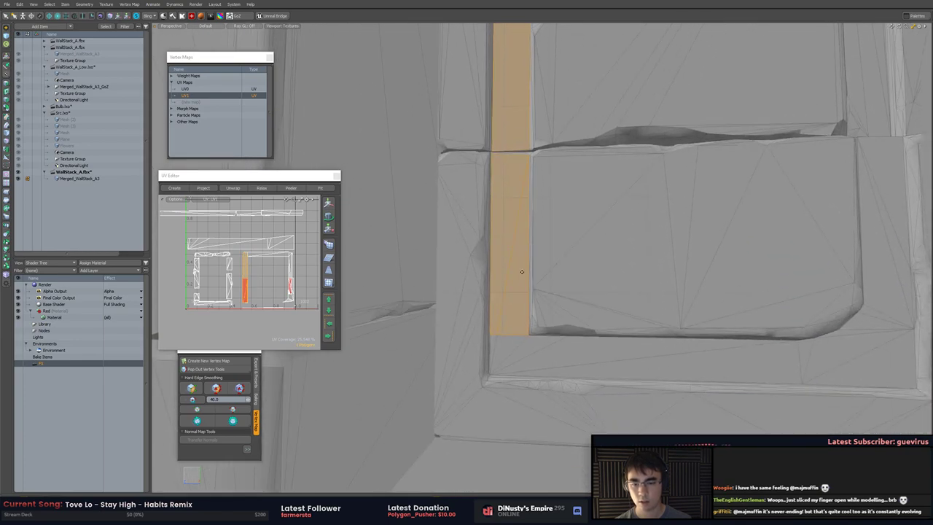
Rotate the left leg's UVs to horizontal, then scale and move them onto the ornament row over the bottom strip's island
mouse_move(245, 238)
alt+mouse_down()
mouse_move(252, 246)
mouse_move(230, 248)
alt+mouse_up()
key(e)
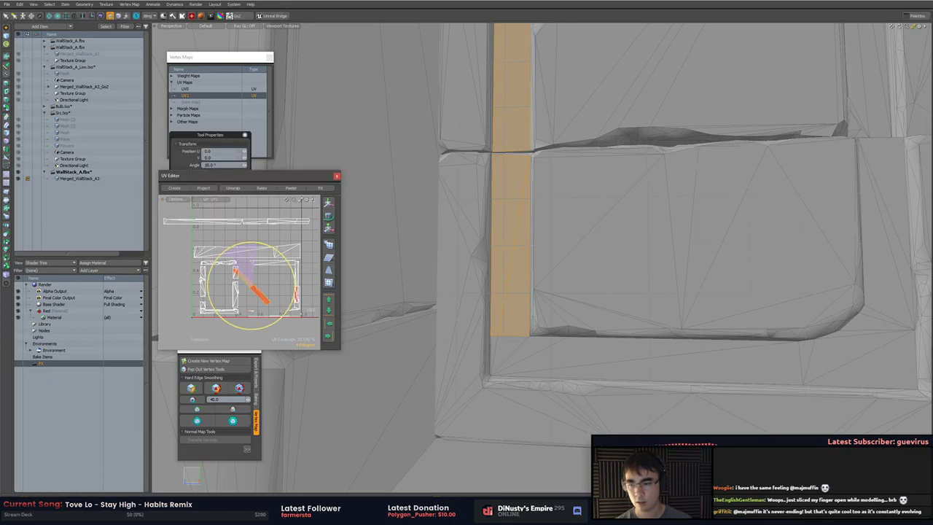
drag(269, 280, 269, 279)
drag(257, 246, 275, 254)
key(r)
drag(293, 285, 318, 285)
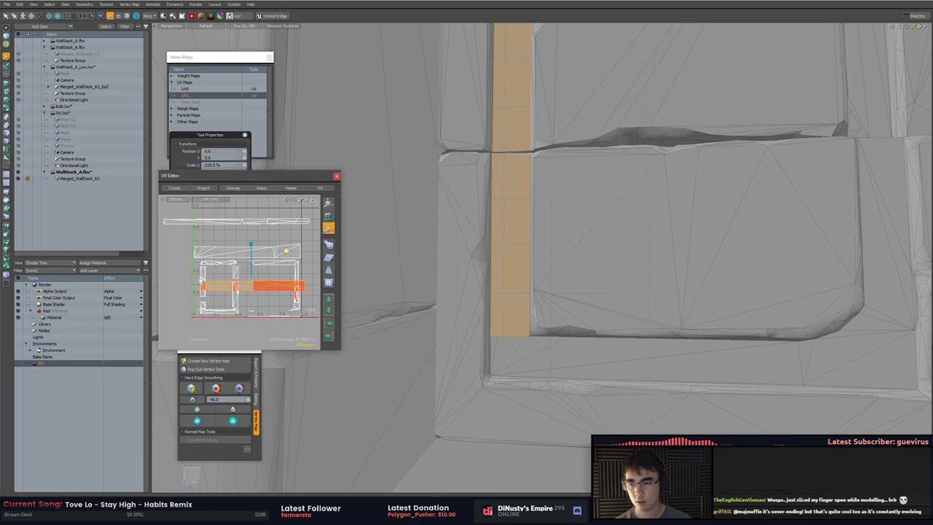
key(w)
drag(251, 285, 246, 252)
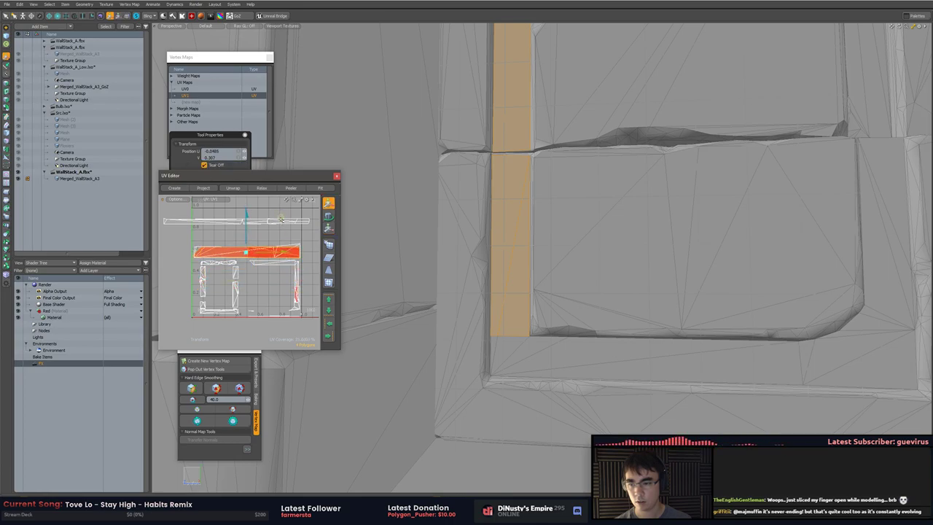
key(r)
drag(280, 217, 275, 218)
key(w)
Switch to Unity and examine the ornament's scale and direction along the left leg and where it meets the bottom strip
key(alt+Tab)
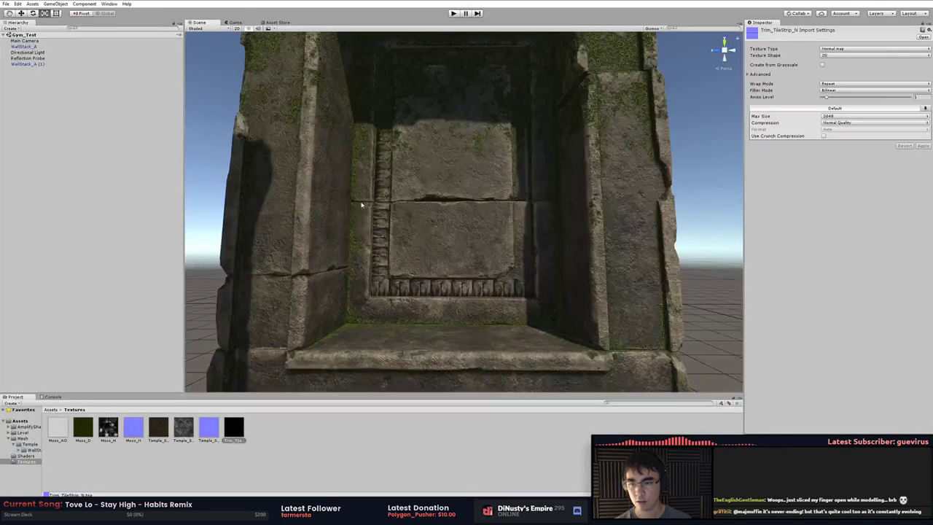
alt+drag(378, 214, 396, 214)
alt+right_drag(396, 215, 496, 246)
alt+drag(496, 246, 477, 219)
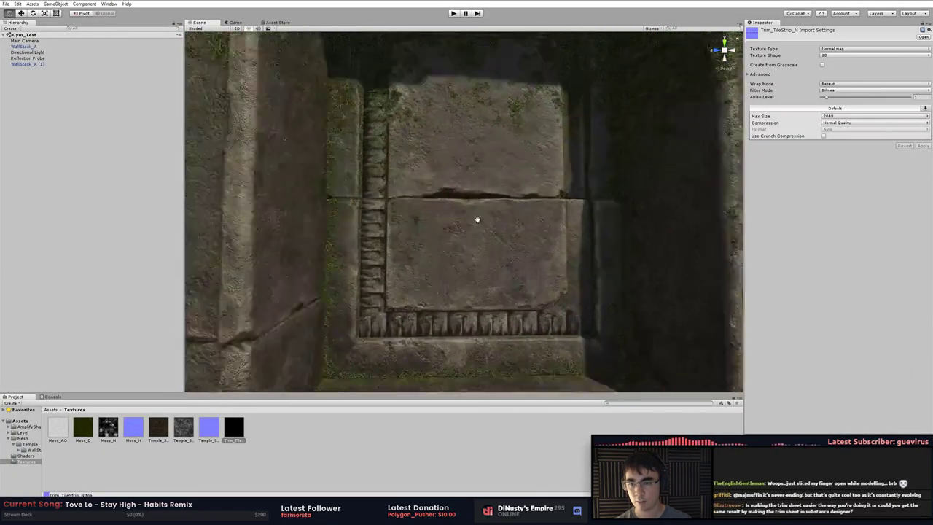
alt+right_drag(477, 218, 540, 270)
alt+middle_drag(255, 315, 570, 214)
alt+drag(570, 214, 538, 218)
alt+middle_drag(583, 239, 532, 281)
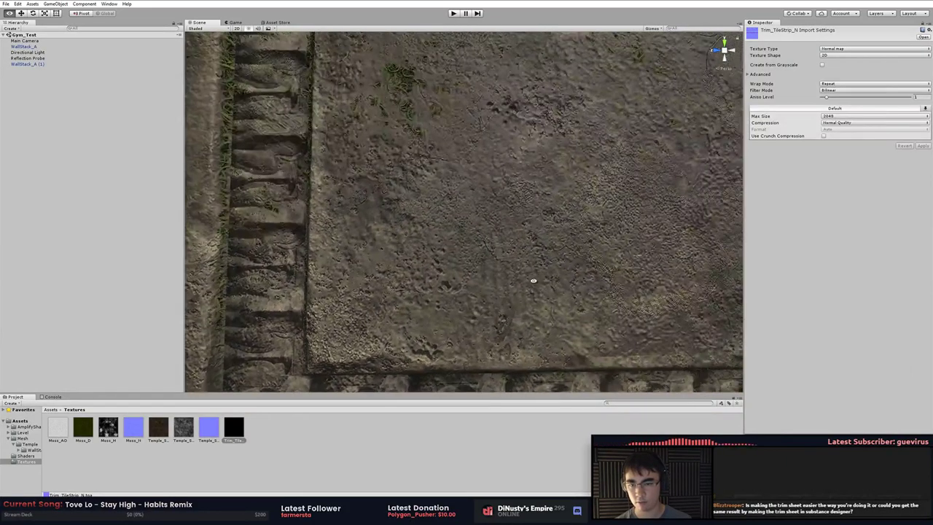
alt+right_drag(533, 282, 504, 314)
alt+drag(504, 314, 492, 299)
key(alt+Tab)
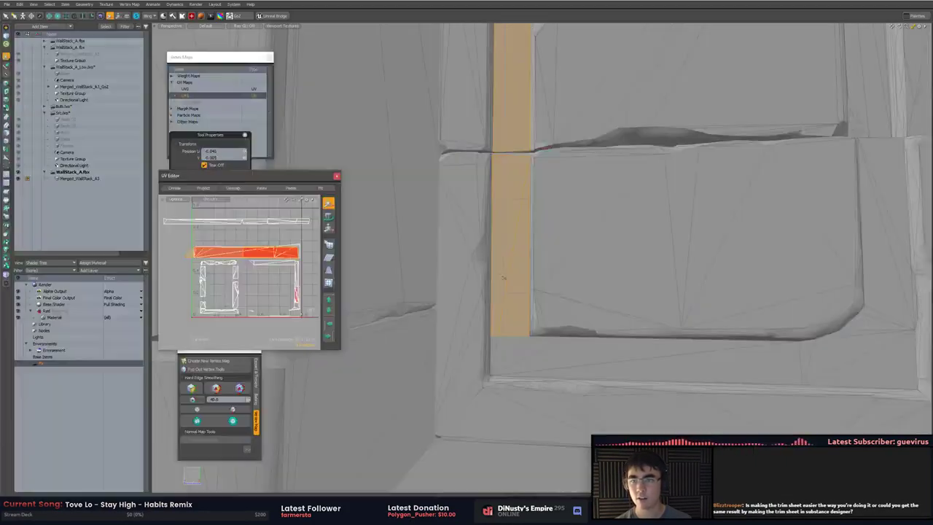
Select the UV island of the border's lower right section and rotate, scale and move it onto the ornament row
alt+drag(284, 277, 276, 282)
alt+shift+drag(508, 247, 408, 254)
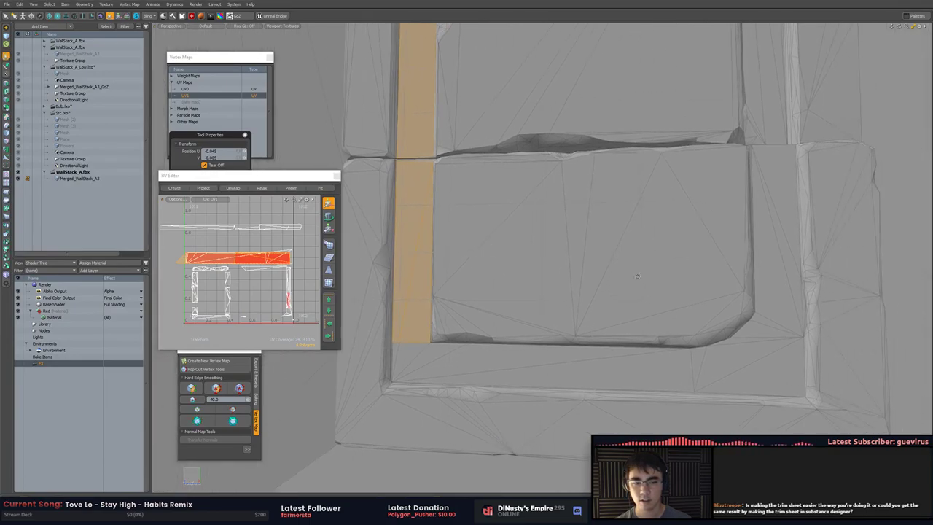
key(q)
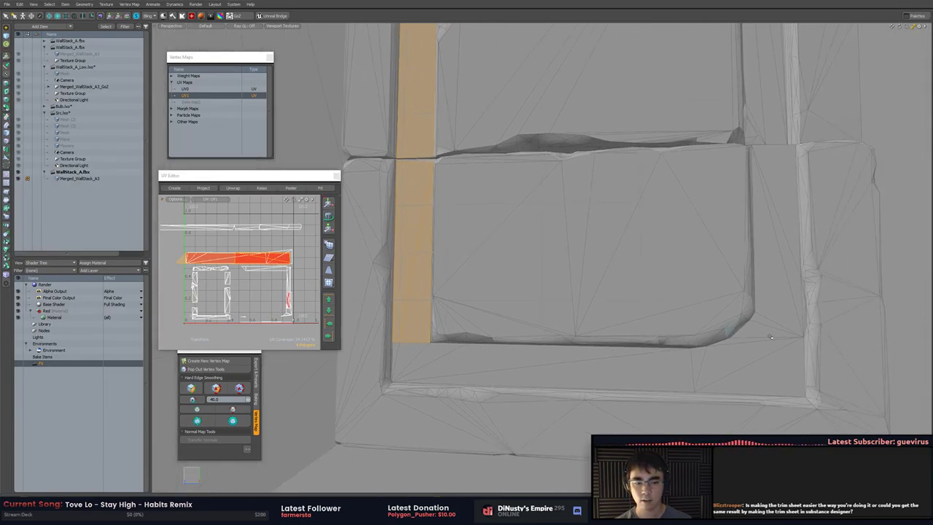
click(288, 312)
alt+shift+drag(360, 194, 252, 284)
key(e)
key(r)
alt+drag(306, 268, 296, 232)
key(w)
key(r)
key(w)
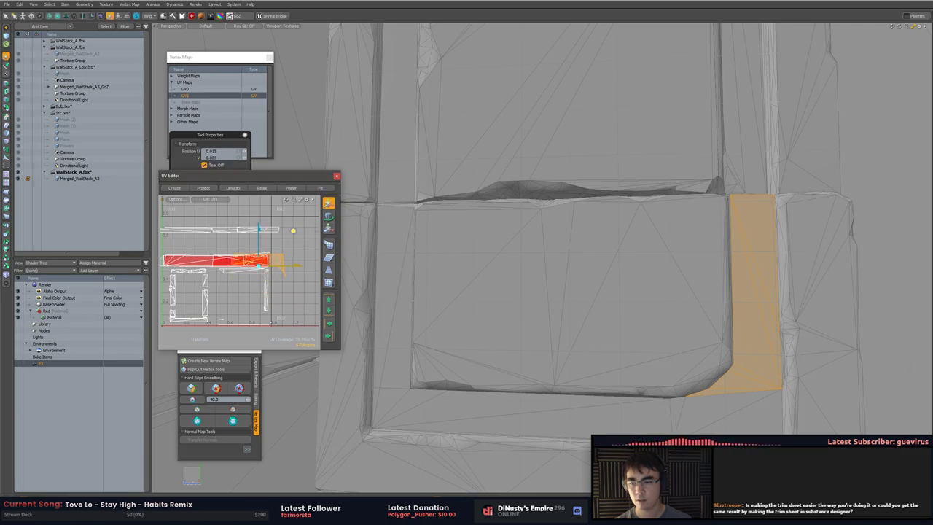
Select the UV island of the border's upper right section, rotate it 90°, and fit it onto the ornament row
key(q)
double_click(265, 297)
double_click(265, 296)
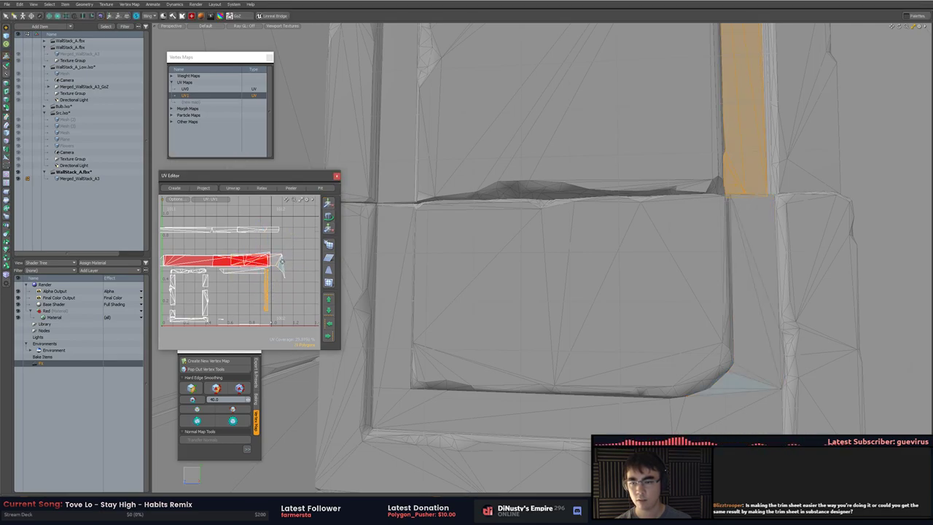
key(e)
drag(276, 246, 235, 260)
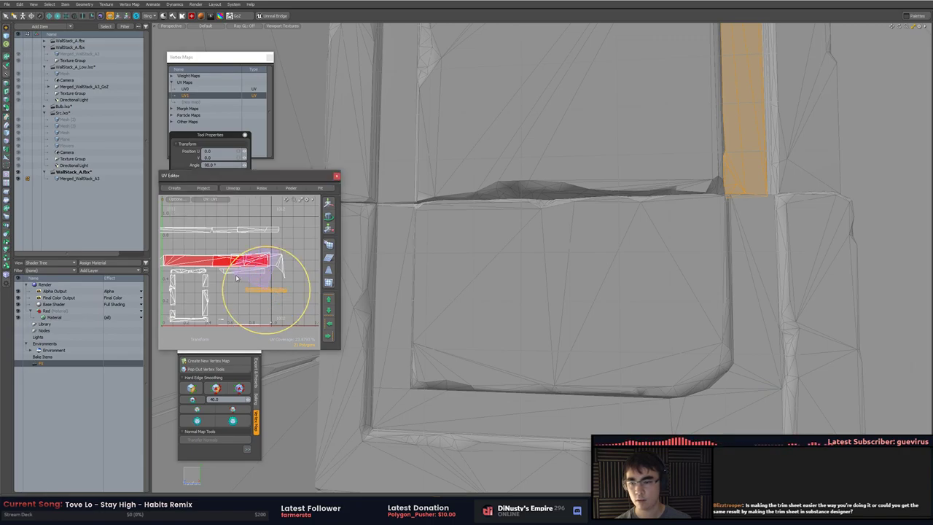
key(r)
drag(302, 255, 250, 226)
key(w)
key(r)
key(space)
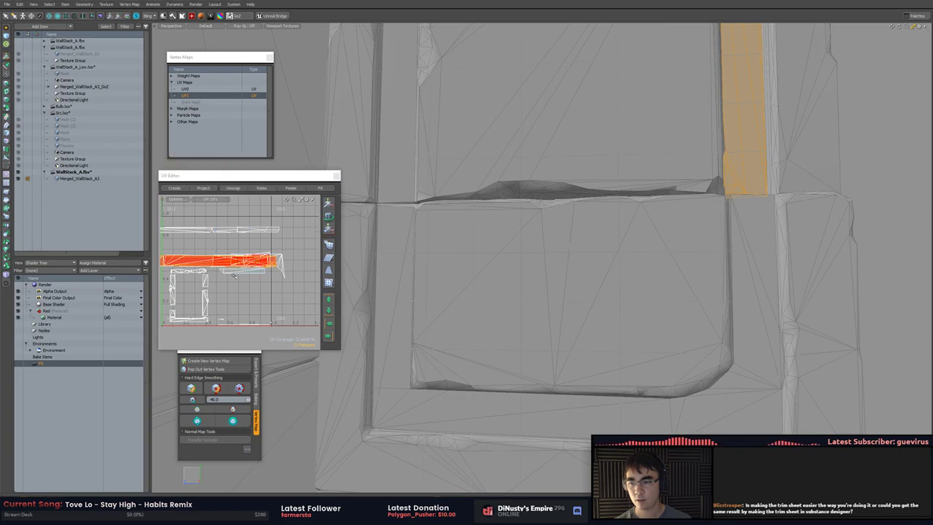
Select the UV island of the border's top strip and scale and move it onto the ornament row
double_click(246, 270)
key(r)
drag(273, 239, 255, 226)
key(w)
key(r)
key(w)
key(r)
key(q)
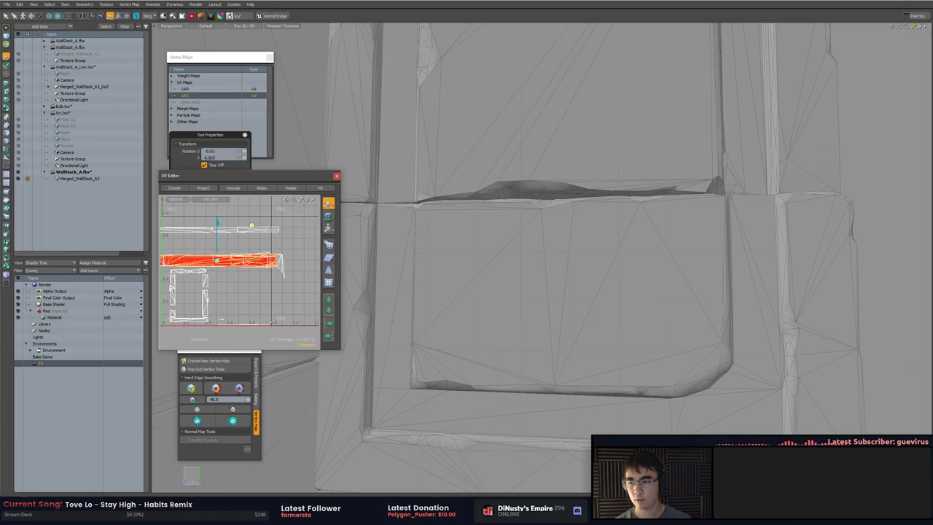
Switch to Unity and rotate the directional light around Y to about -363° to light the recessed panel
key(alt+Tab)
alt+drag(348, 247, 462, 221)
scroll(496, 240, up, 2)
middle_drag(517, 252, 549, 245)
alt+drag(549, 245, 440, 262)
click(71, 52)
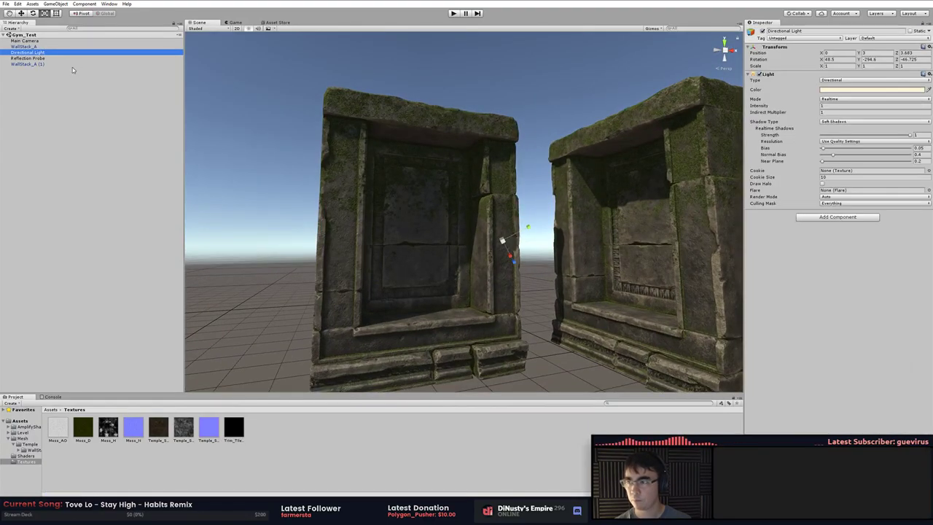
key(e)
drag(501, 246, 585, 248)
Examine how the ornament runs along the side legs and bottom strip of the left wall's recessed panel
alt+right_drag(483, 241, 613, 277)
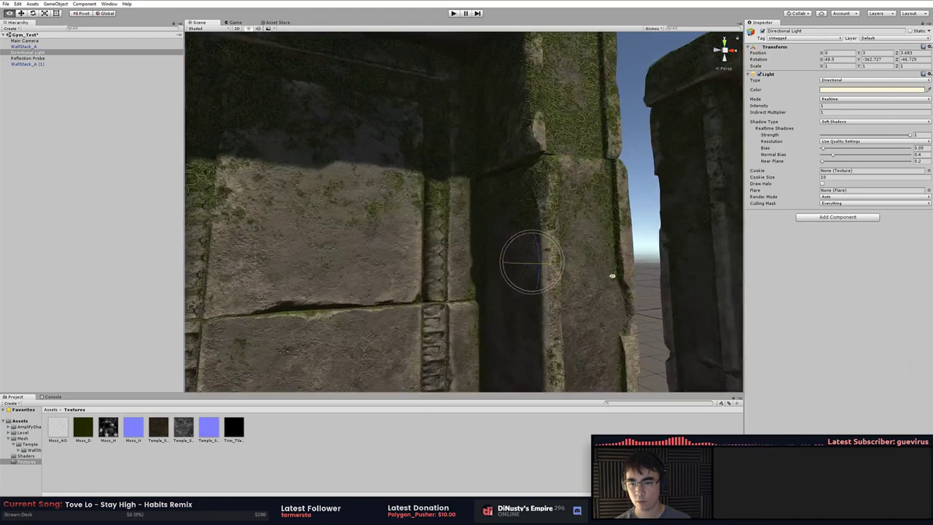
middle_drag(613, 277, 541, 238)
alt+drag(541, 238, 536, 234)
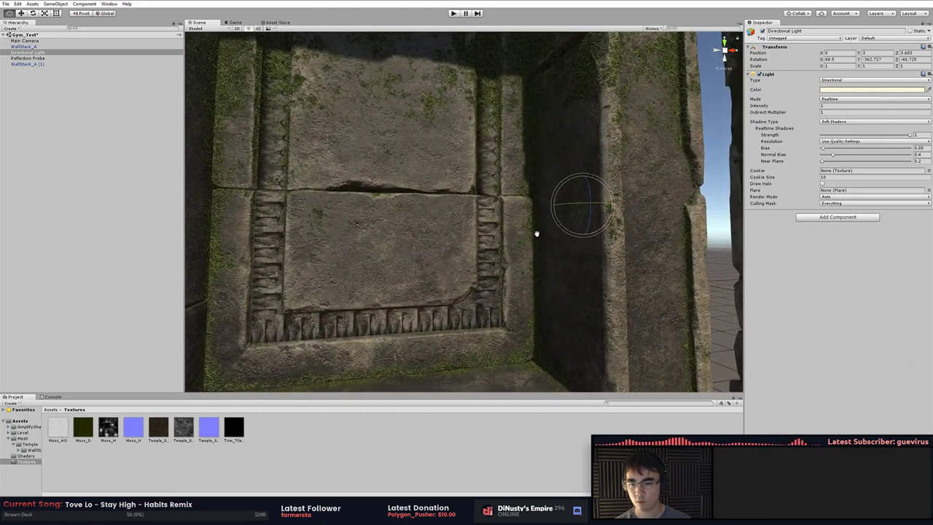
middle_drag(537, 233, 540, 241)
alt+right_drag(512, 236, 571, 249)
alt+drag(570, 249, 476, 243)
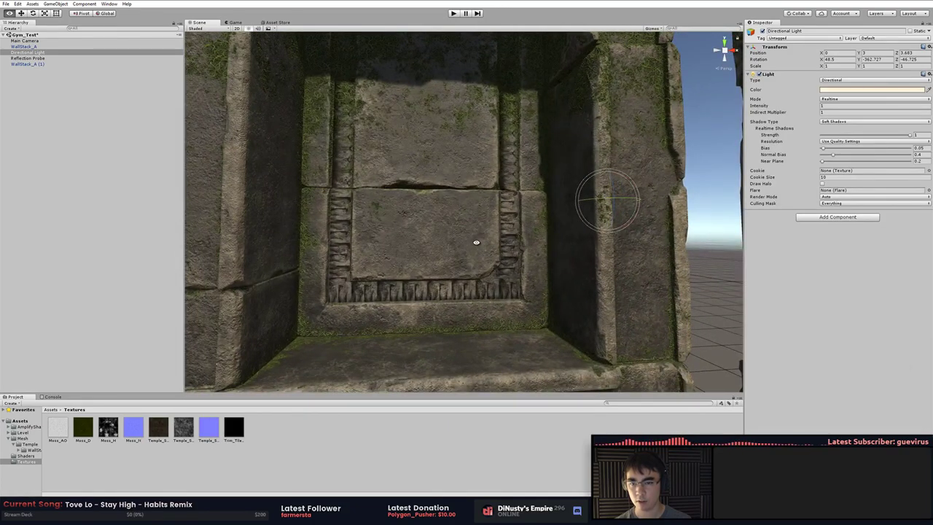
In Modo, select the UV island of the border's lower right section, turn it end for end and move it back onto the ornament row
key(alt+Tab)
click(767, 247)
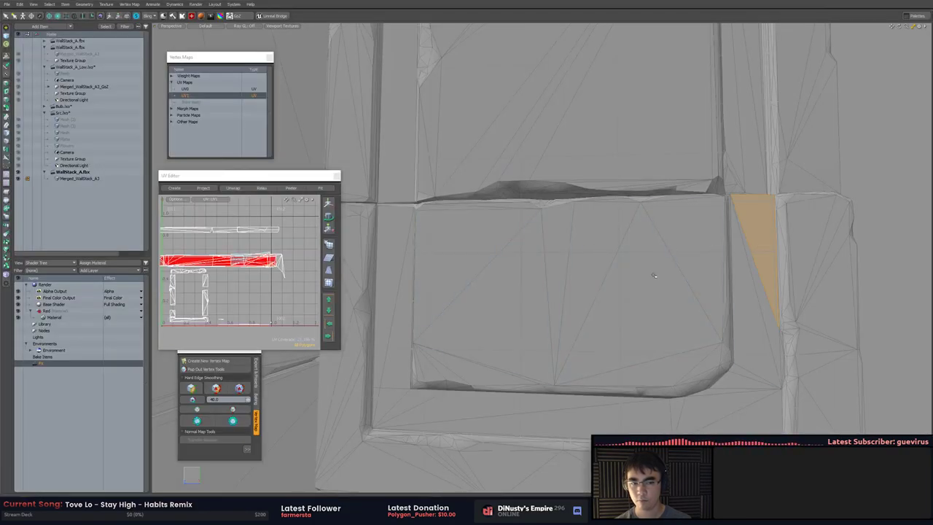
alt+drag(245, 290, 248, 283)
key(])
key(e)
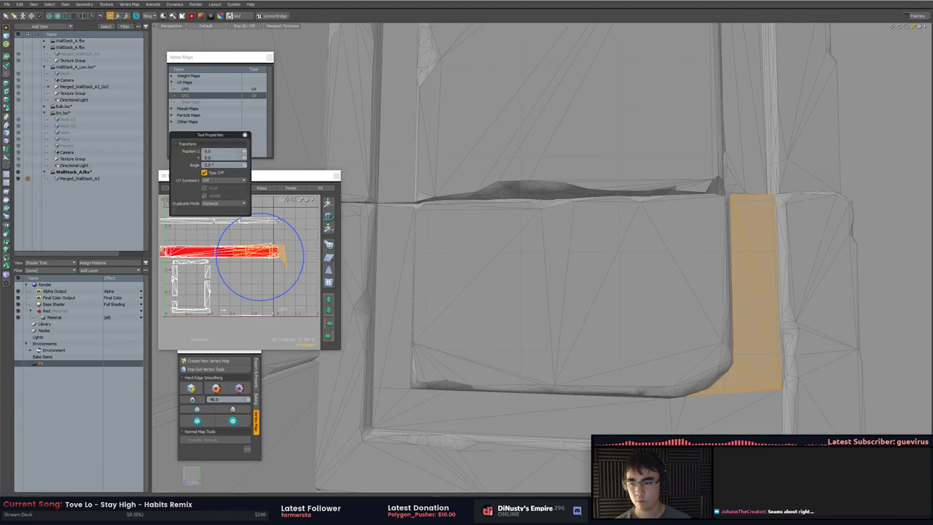
drag(275, 223, 295, 274)
key(w)
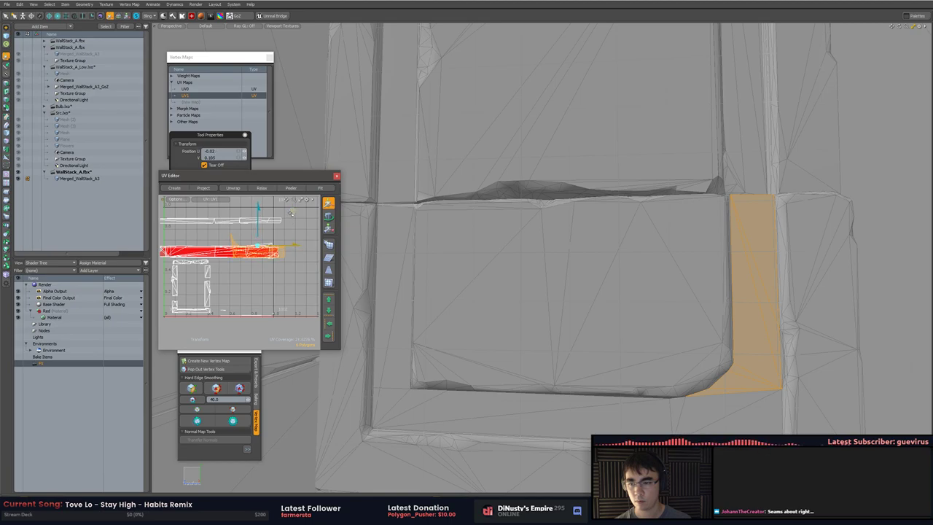
Return to Unity and inspect the ornament border's right leg up close and the whole wall from a distance, with the light deselected
key(alt+Tab)
alt+drag(453, 209, 445, 203)
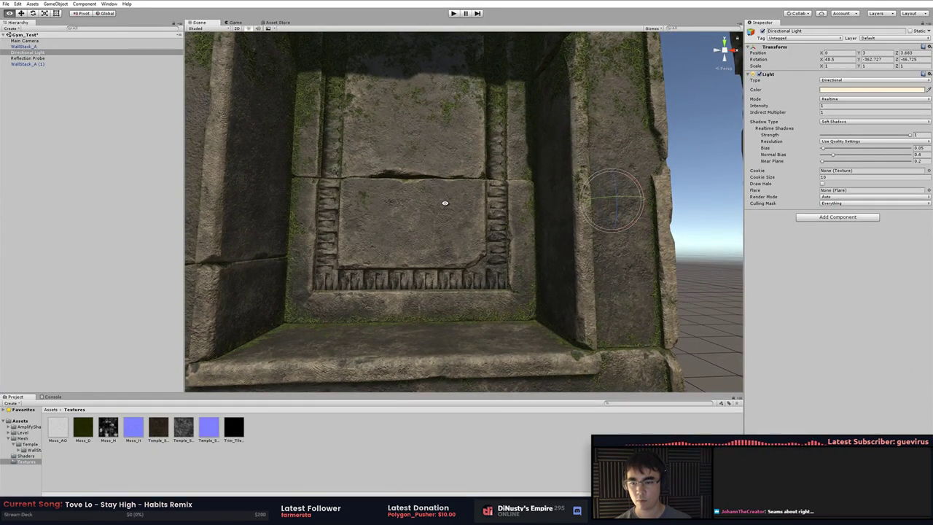
alt+right_drag(445, 202, 475, 246)
scroll(475, 247, down, 8)
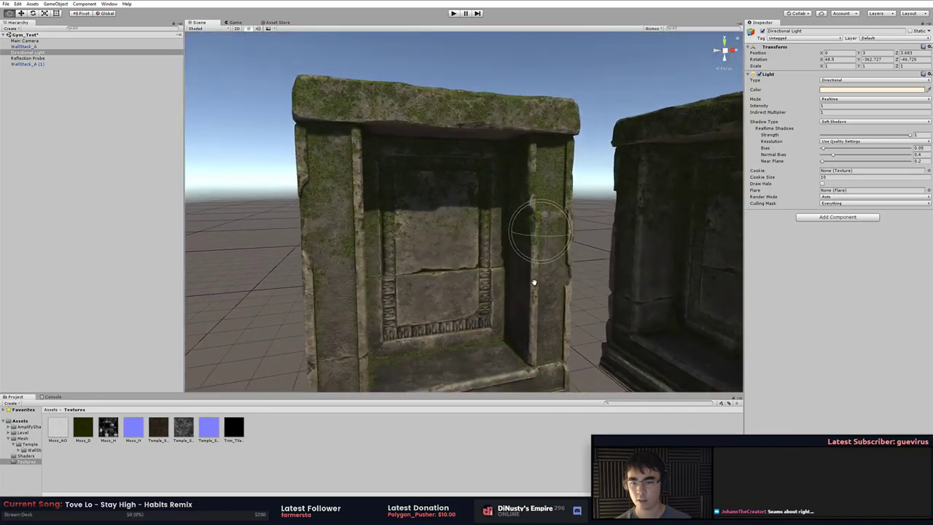
middle_drag(535, 282, 506, 258)
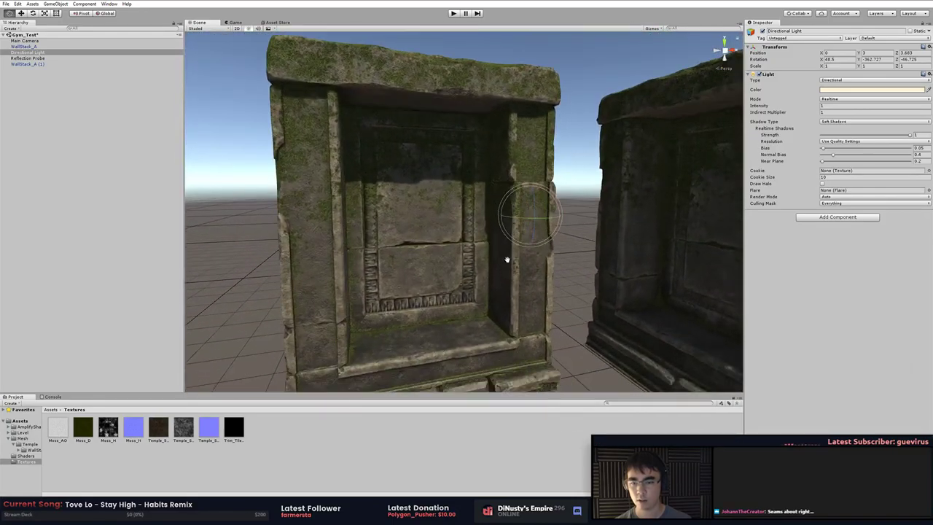
alt+drag(506, 258, 329, 239)
click(277, 238)
alt+right_drag(425, 216, 447, 256)
alt+drag(448, 256, 477, 259)
mouse_move(477, 259)
middle_down()
mouse_move(516, 262)
mouse_move(487, 255)
middle_up()
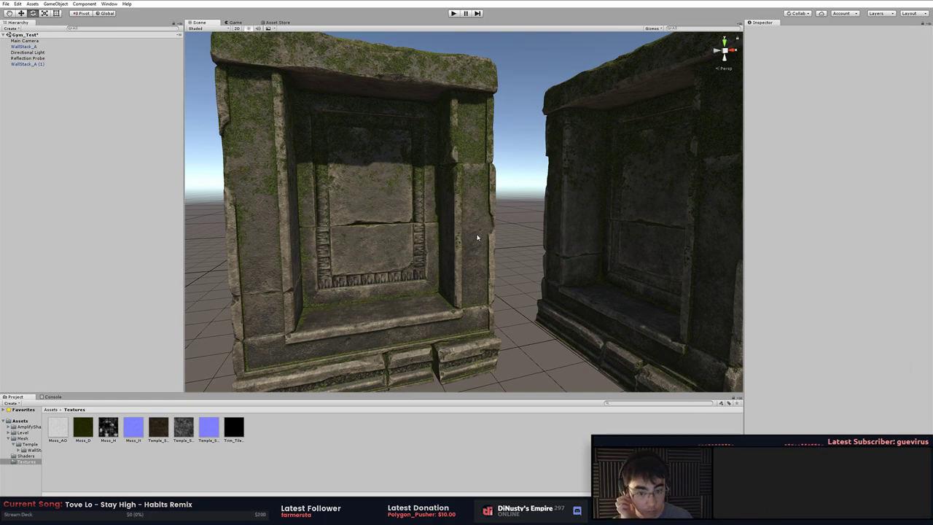
View the Trim_TileStrip_N normal map in Photoshop, and return to Unity to examine the carved border from several angles
key(alt+Tab)
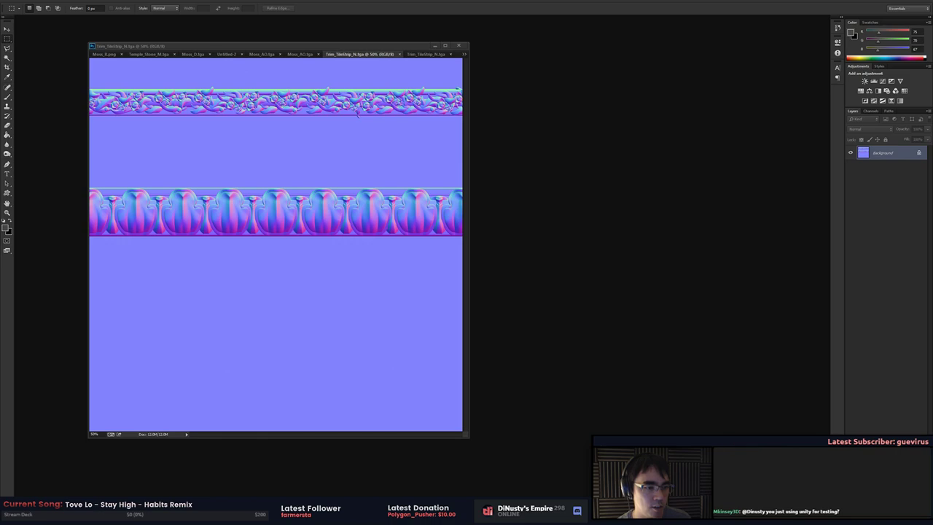
key(alt+Tab)
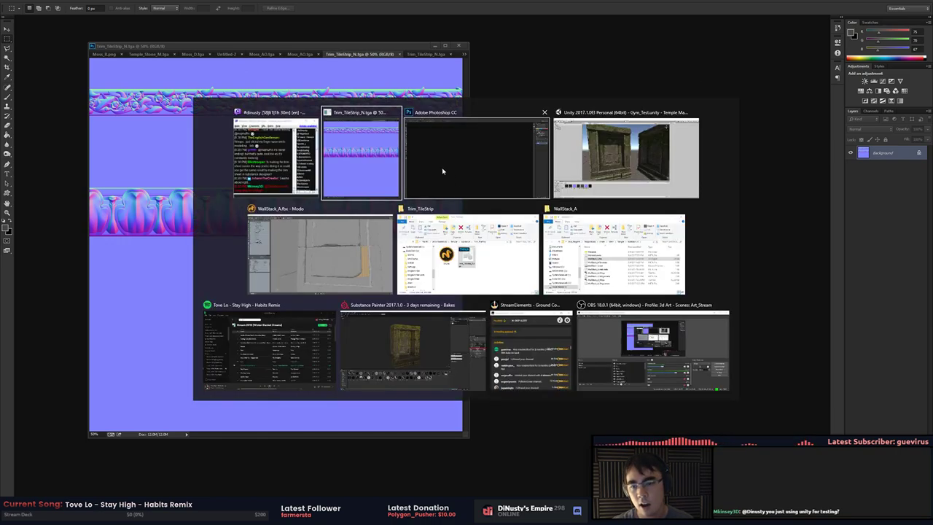
click(635, 146)
alt+drag(504, 239, 427, 219)
alt+right_drag(427, 219, 623, 218)
alt+drag(623, 219, 542, 219)
right_drag(561, 219, 404, 260)
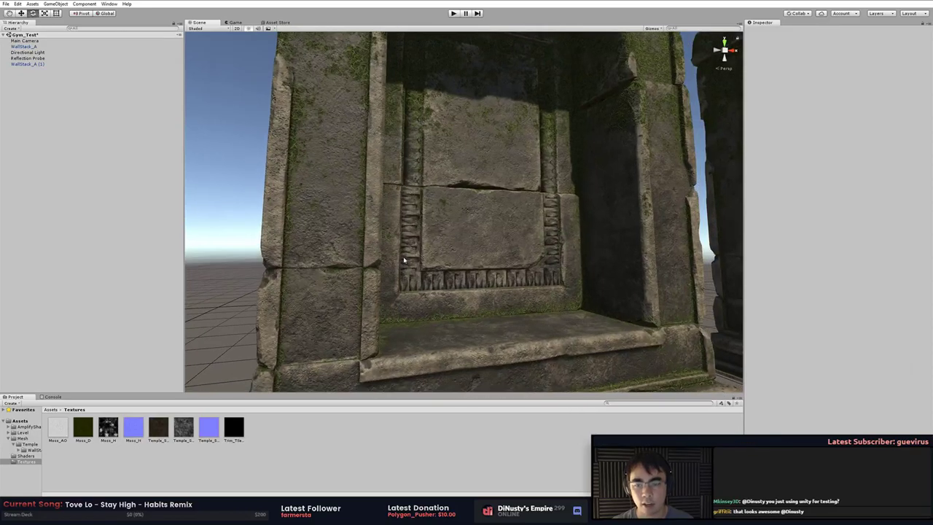
right_drag(567, 265, 438, 257)
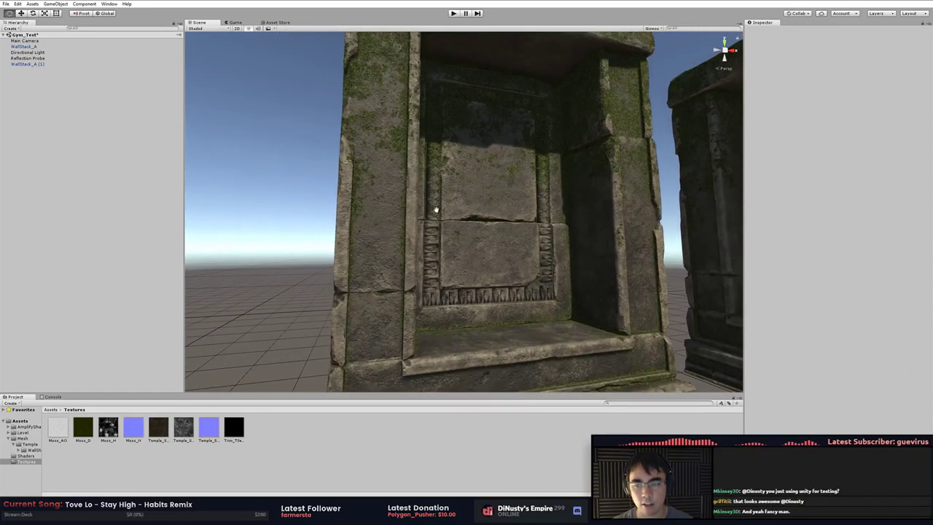
Switch to the WallStack_A.fbx scene in Modo
mouse_move(436, 210)
middle_down()
mouse_move(433, 256)
mouse_move(442, 244)
mouse_move(421, 211)
middle_up()
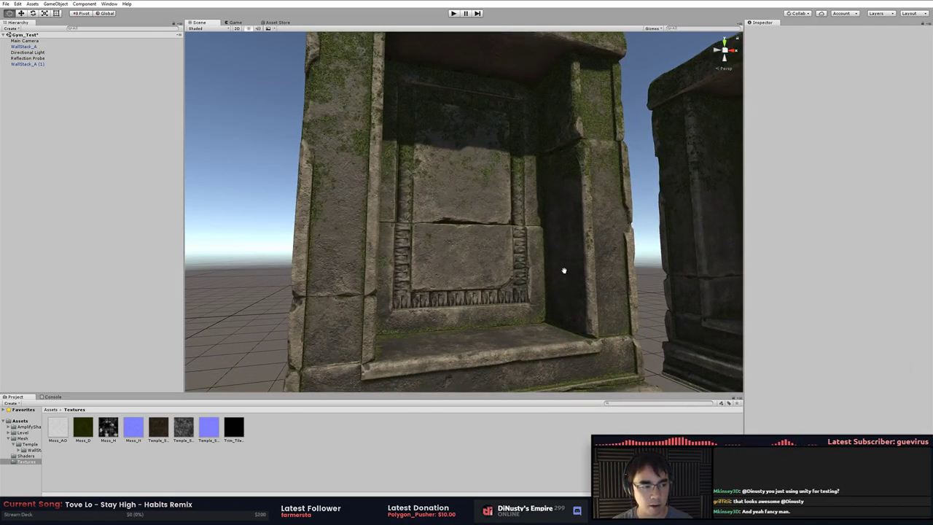
scroll(527, 299, down, 3)
middle_drag(565, 270, 498, 276)
right_drag(498, 275, 417, 217)
key(alt+Tab)
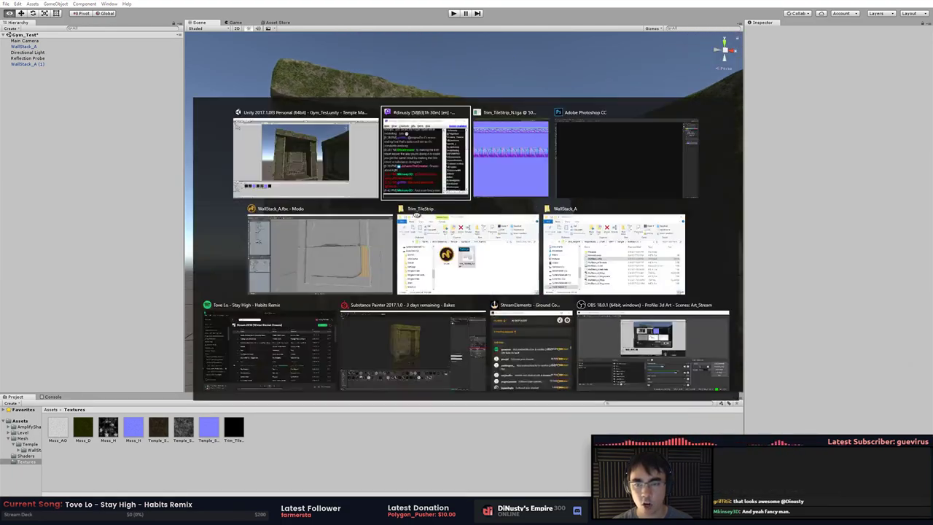
click(486, 168)
key(alt+Tab)
click(350, 252)
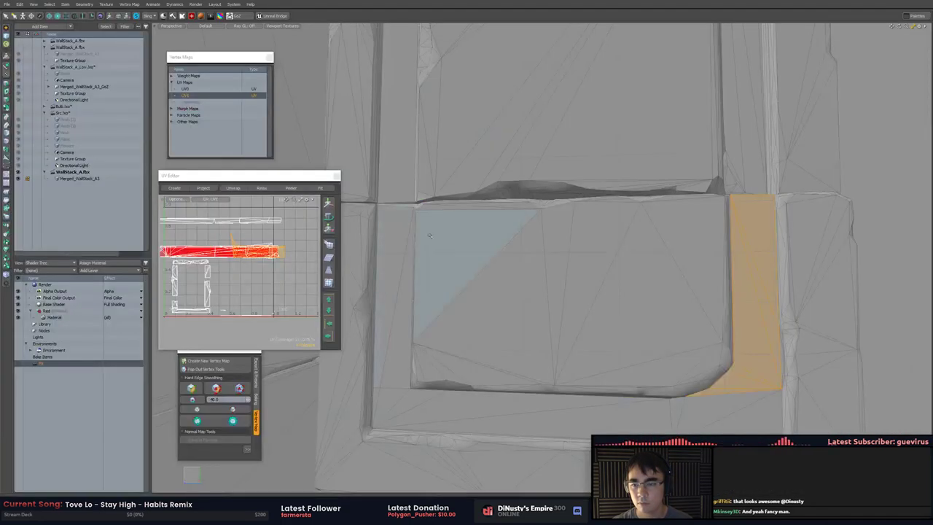
Move the UV island of the lintel's front face up to the upper trim strip and enlarge it to about 264%
scroll(429, 236, down, 5)
alt+shift+drag(429, 235, 463, 328)
click(483, 118)
alt+drag(280, 277, 289, 299)
key(bracketright)
key(w)
drag(223, 248, 223, 226)
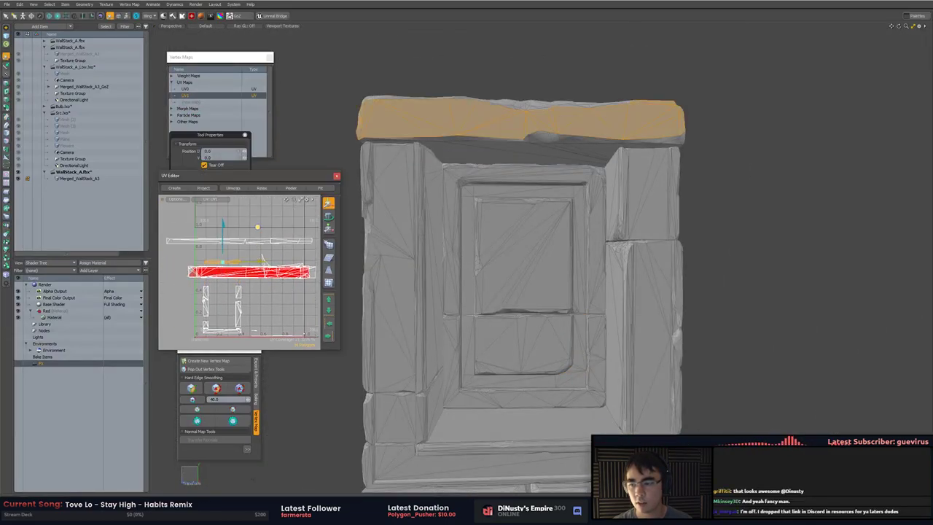
key(r)
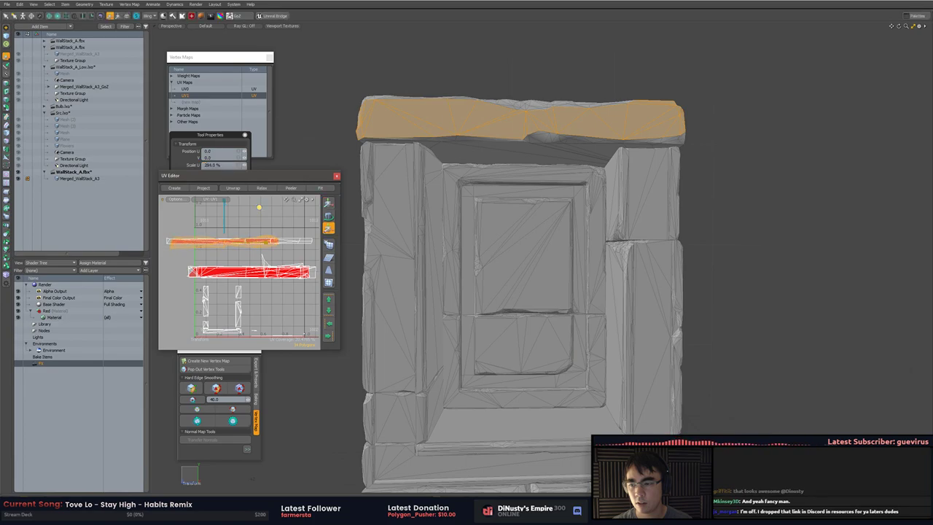
key(w)
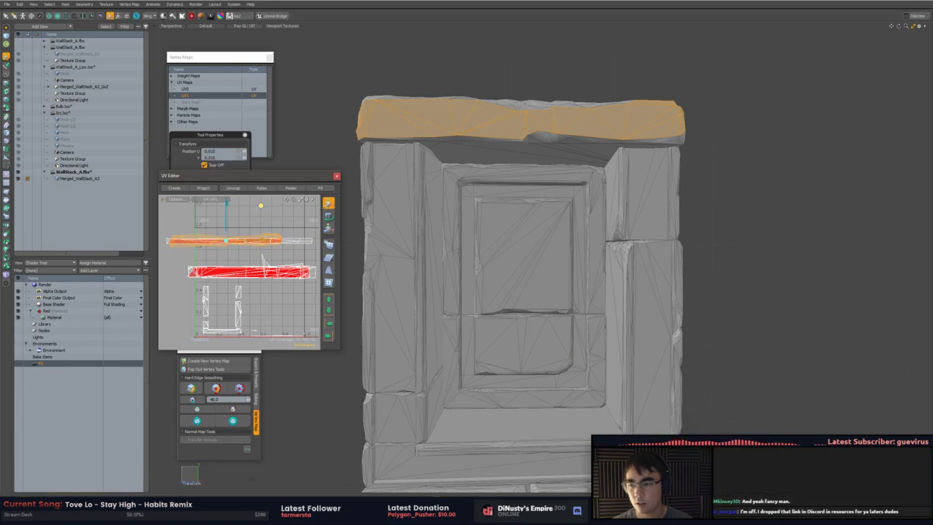
Switch to Unity and examine the carved trim on the front of the wall block's lintel up close
key(alt+Tab)
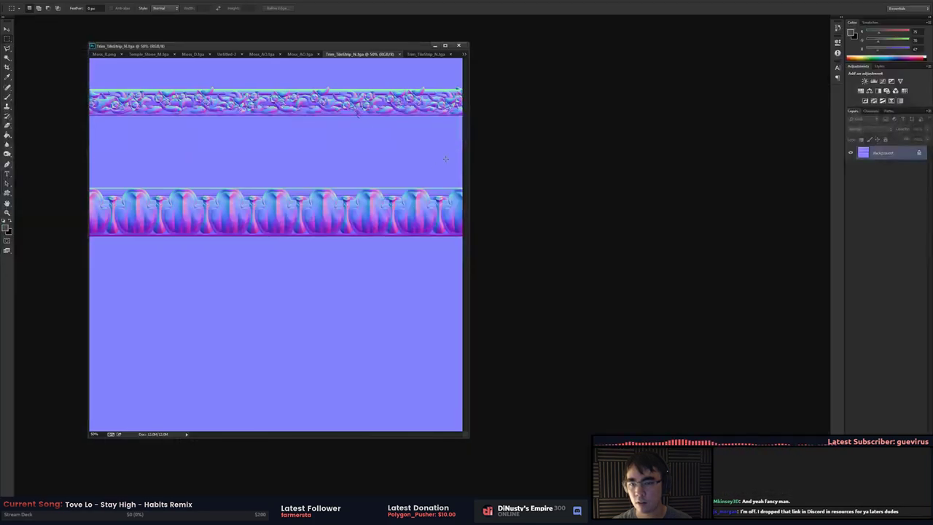
key(alt+Tab)
key(alt+Tab)
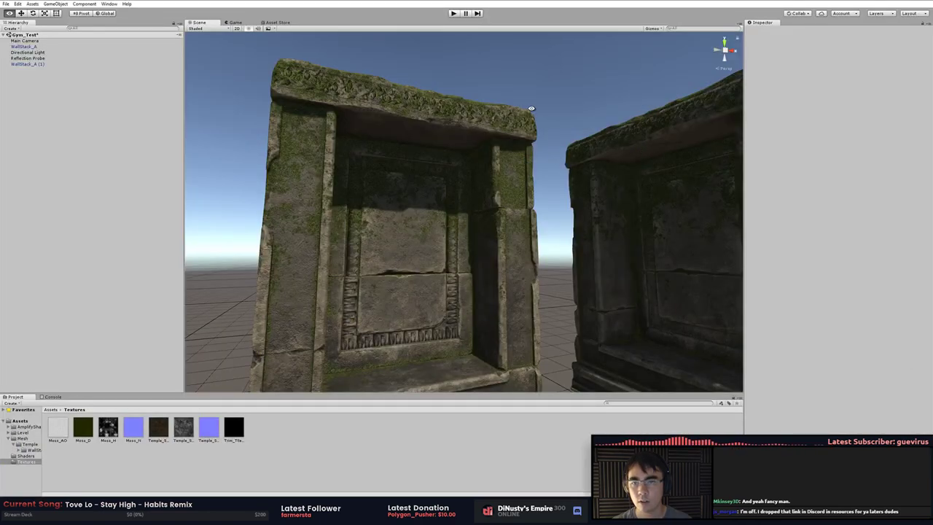
alt+drag(531, 109, 474, 148)
alt+right_drag(475, 148, 478, 198)
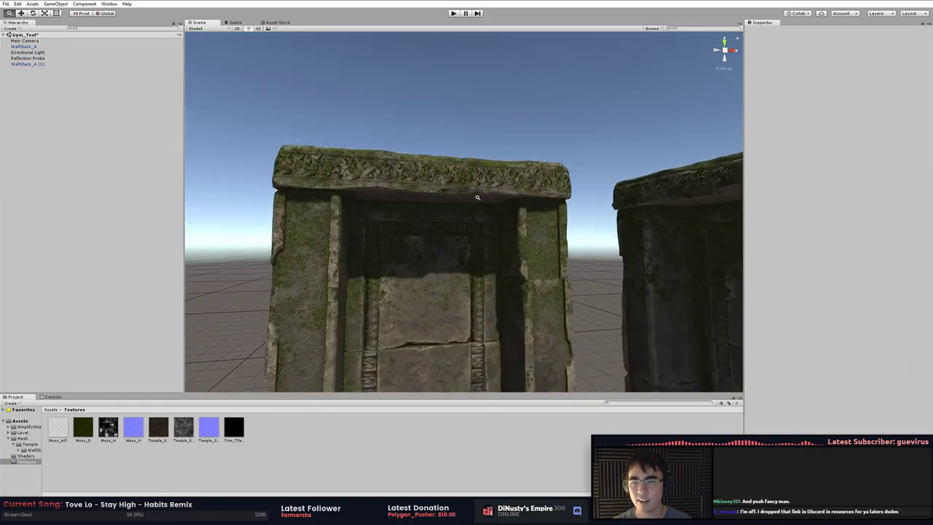
alt+drag(478, 197, 543, 195)
alt+scroll(575, 183, up, 5)
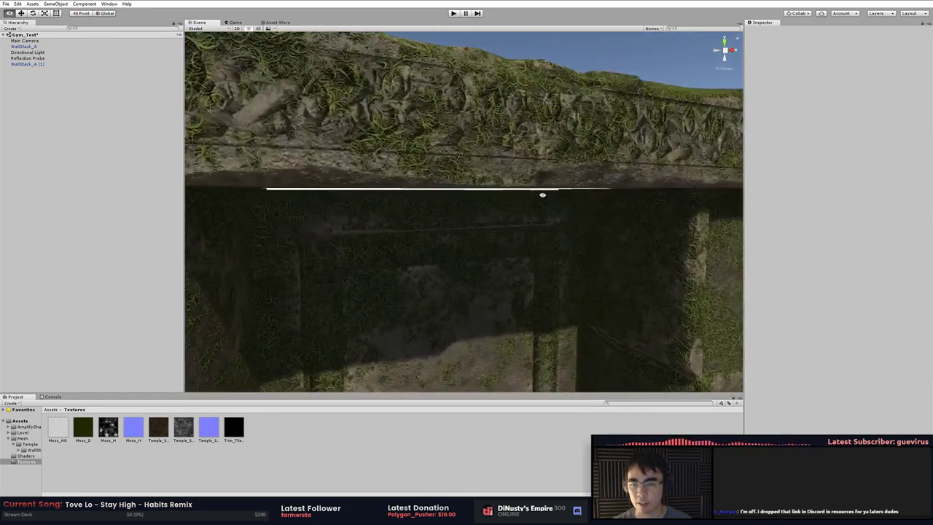
Undo the last directional light adjustment and try rotating the light to -218.843 about Y, undoing that attempt
key(ctrl+z)
key(ctrl+z)
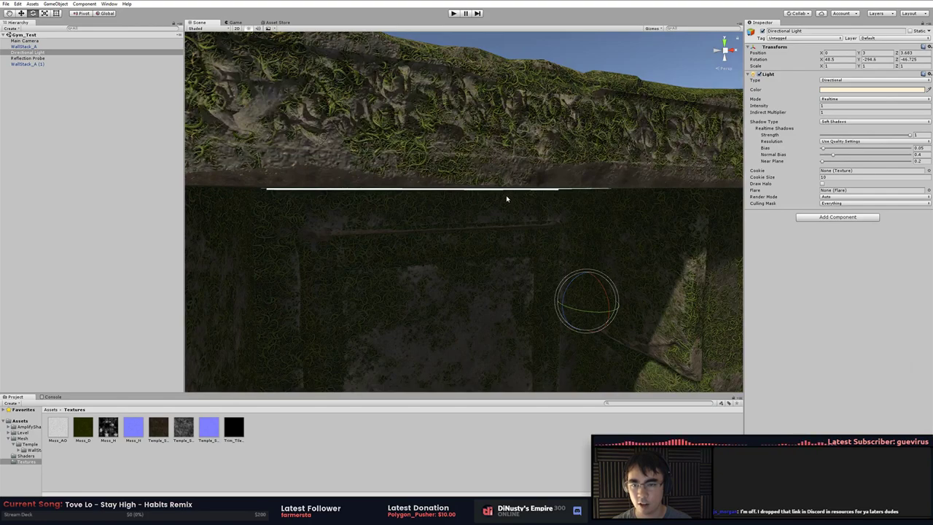
drag(589, 312, 518, 280)
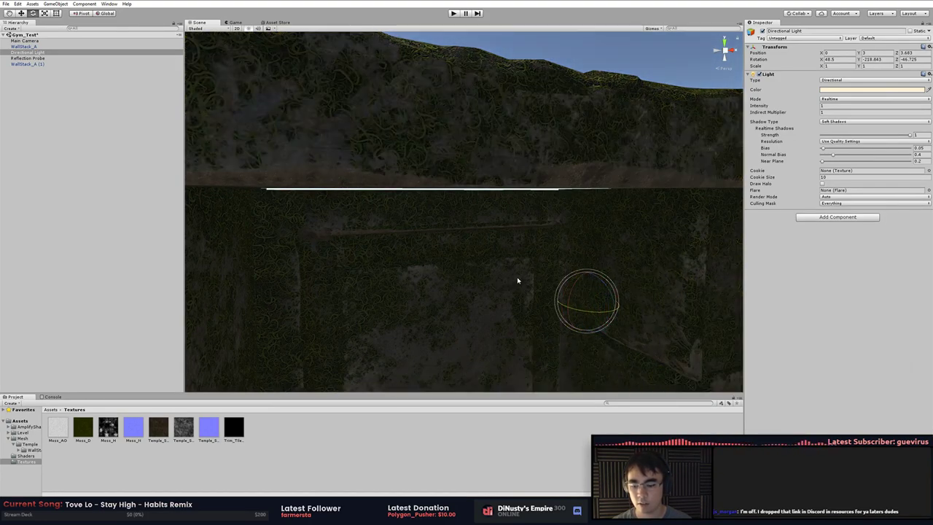
key(ctrl+z)
key(ctrl+z)
Return to Modo and select the vertices of the niche's upper back-panel stone, leaving out its lower edge
alt+drag(587, 245, 485, 190)
right_drag(484, 190, 391, 244)
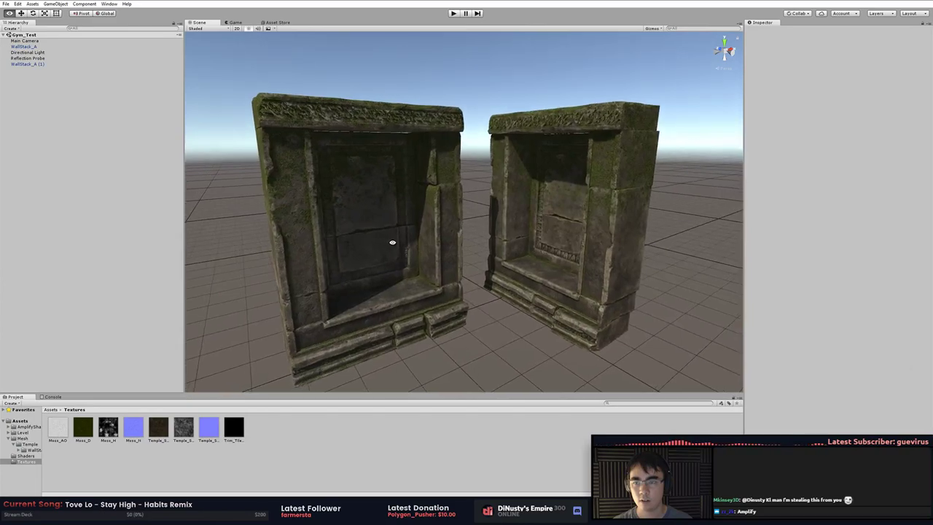
key(alt+Tab)
key(alt+Tab)
key(alt+Tab)
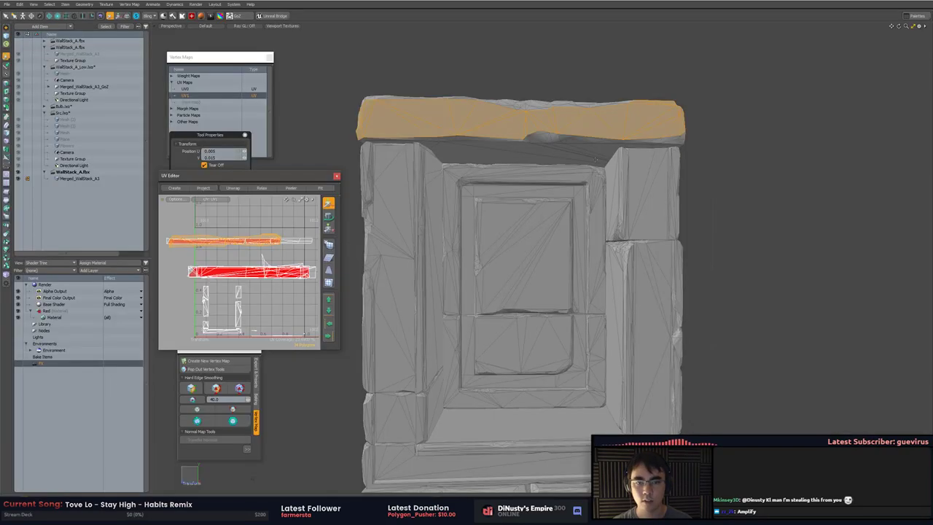
key(q)
double_click(520, 172)
alt+drag(521, 172, 474, 192)
key(alt+1)
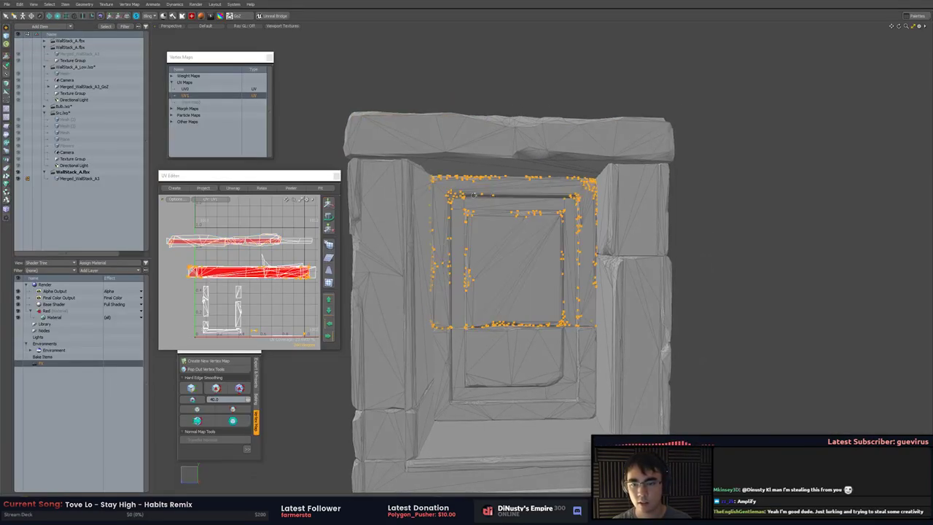
scroll(474, 192, up, 1)
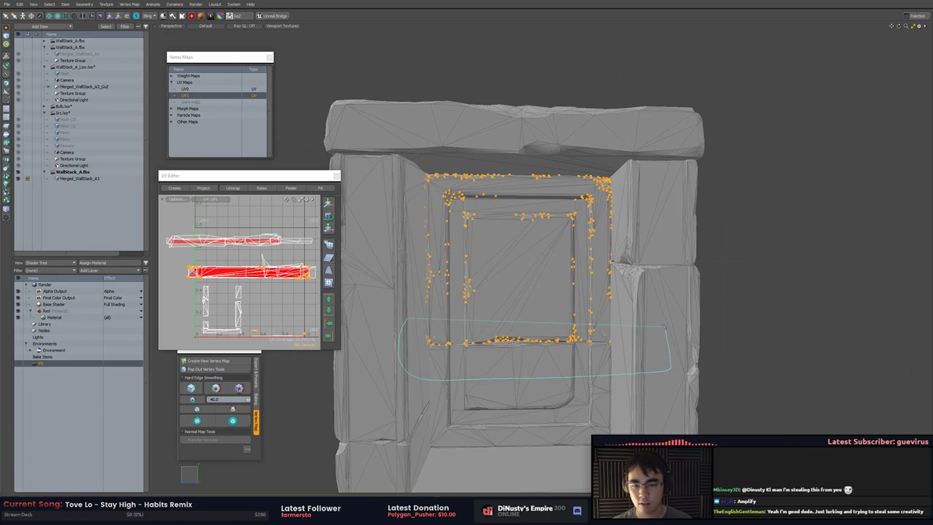
ctrl+right_drag(664, 326, 664, 326)
scroll(547, 215, up, 3)
Raise the selected back-panel vertices about 5 mm in Y, and exclude the lower side vertices to adjust only the upper ones
key(w)
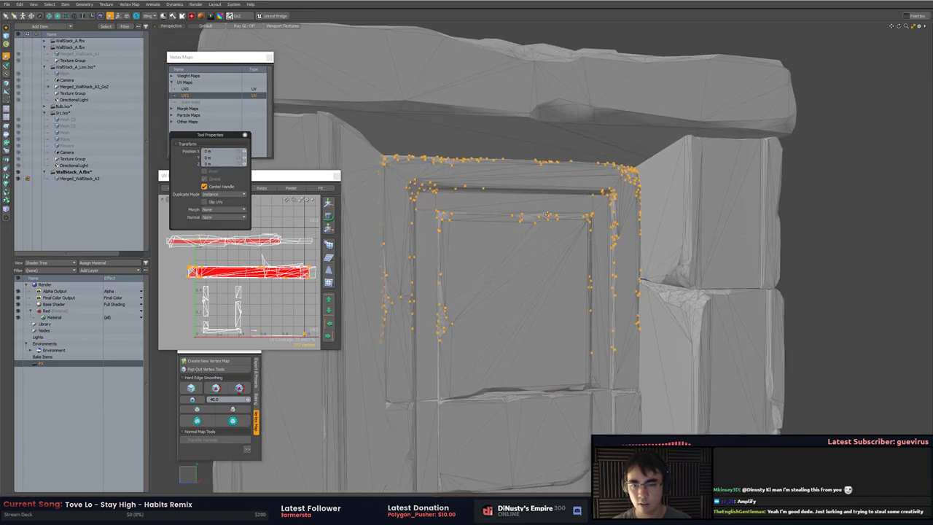
alt+drag(547, 215, 527, 198)
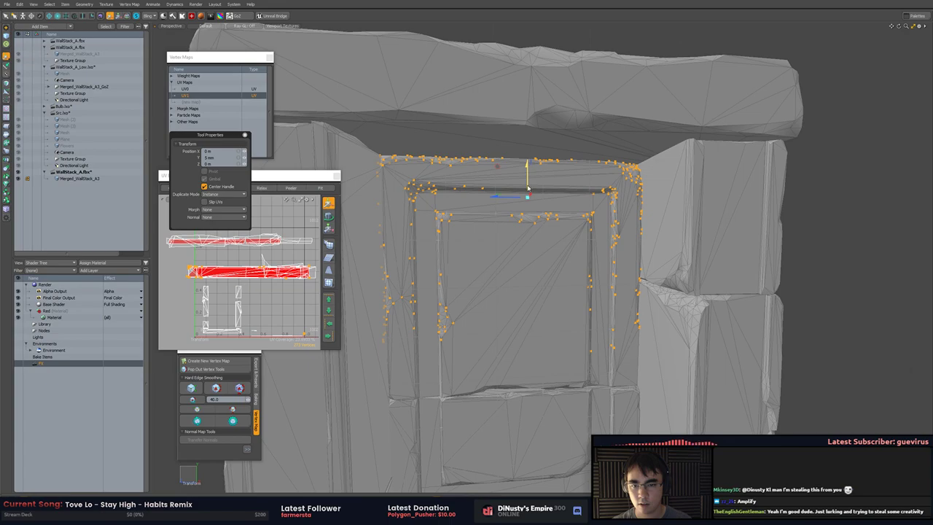
key(q)
ctrl+right_drag(688, 229, 685, 230)
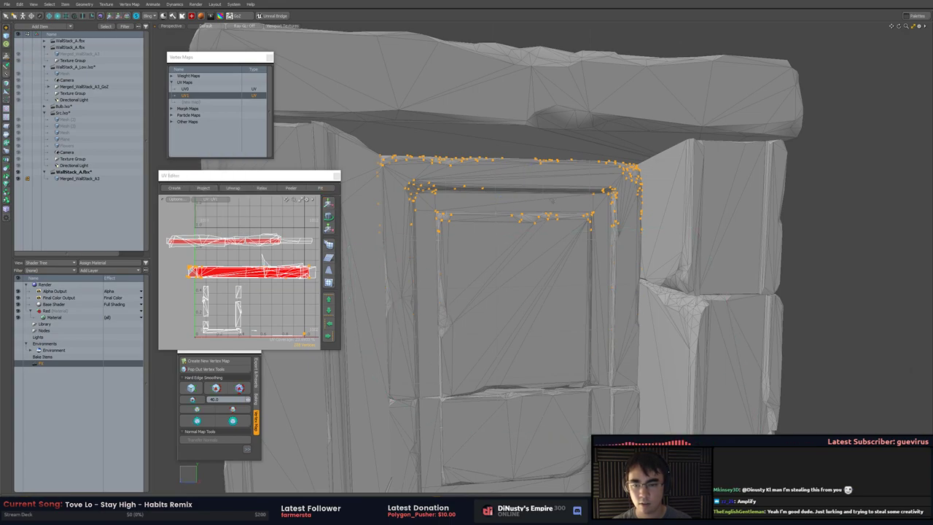
key(w)
key(space)
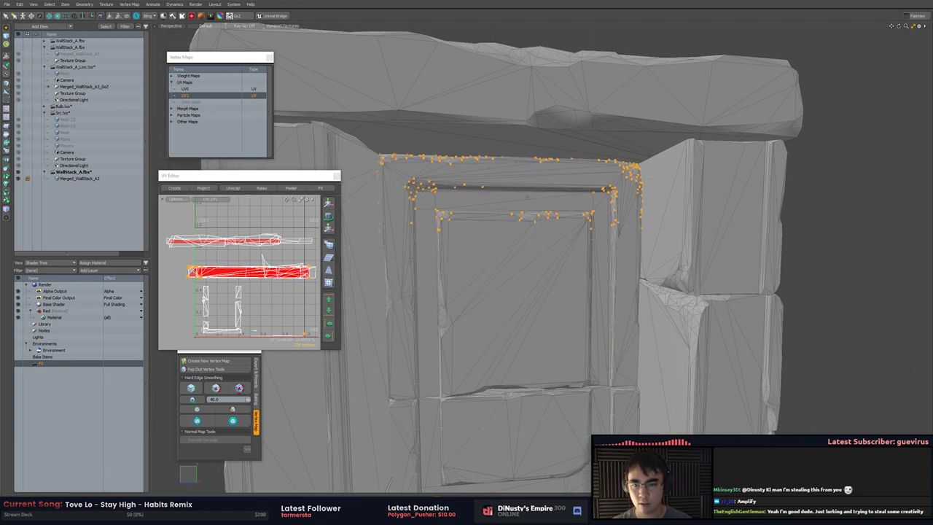
Check in Unity the joint between the back panel and the lintel on both wall blocks
key(alt+Tab)
key(alt+Tab)
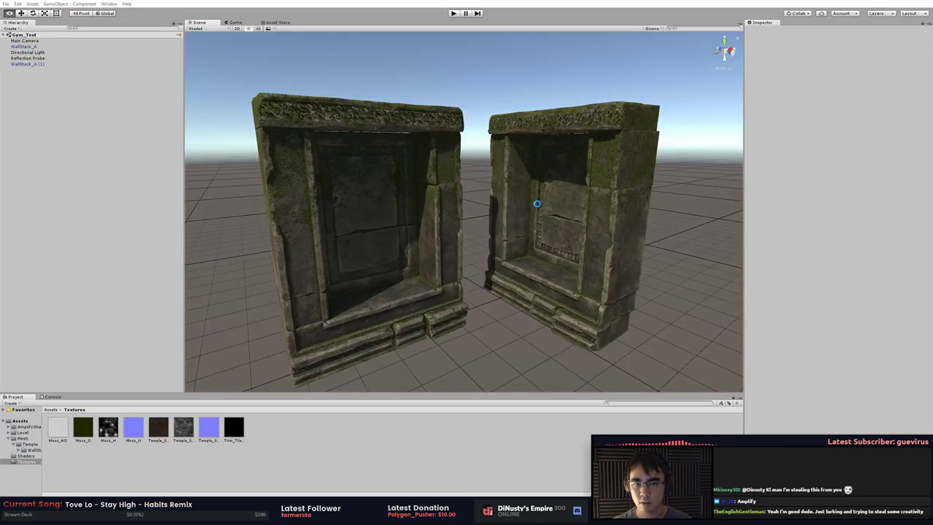
right_drag(536, 205, 508, 235)
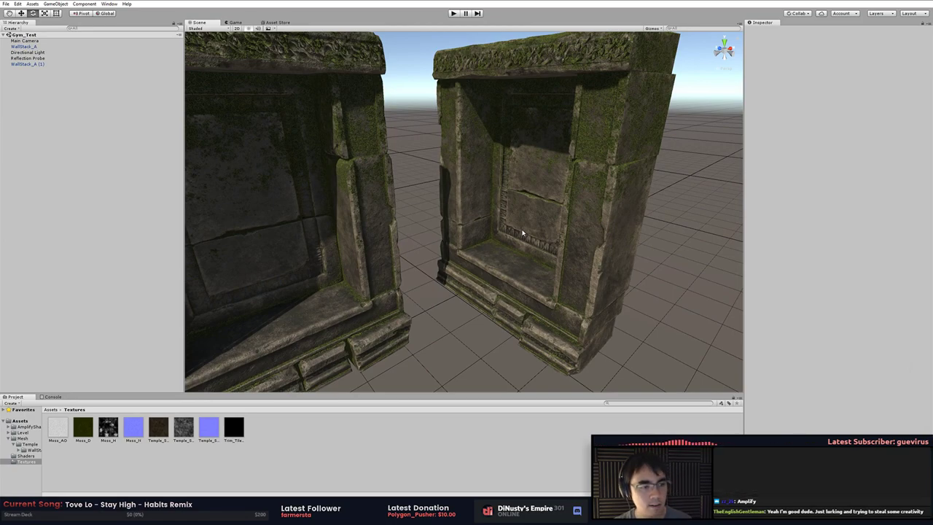
right_drag(536, 213, 520, 223)
In Modo, shrink the lintel front's UV island and move it back down above the frame-shaped UV islands, clearing the selection
key(alt+Tab)
click(656, 157)
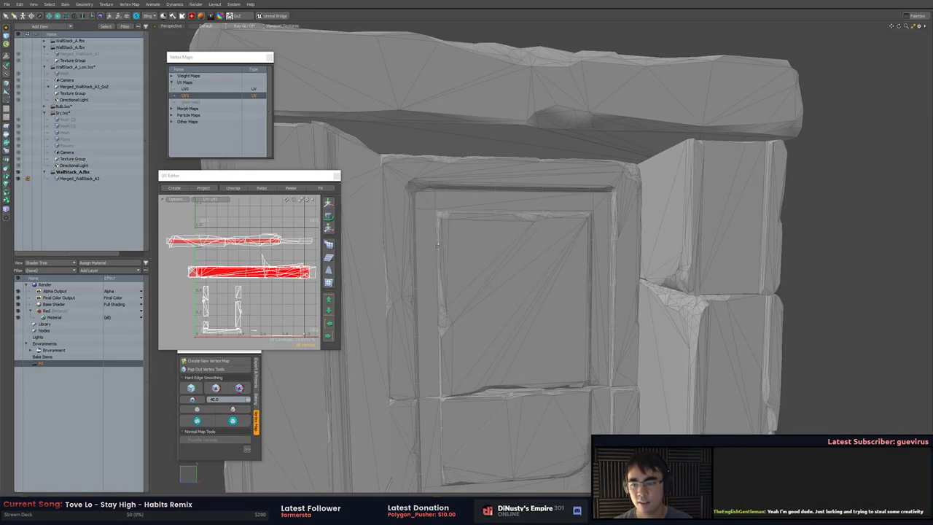
key(3)
click(466, 95)
alt+drag(227, 261, 235, 250)
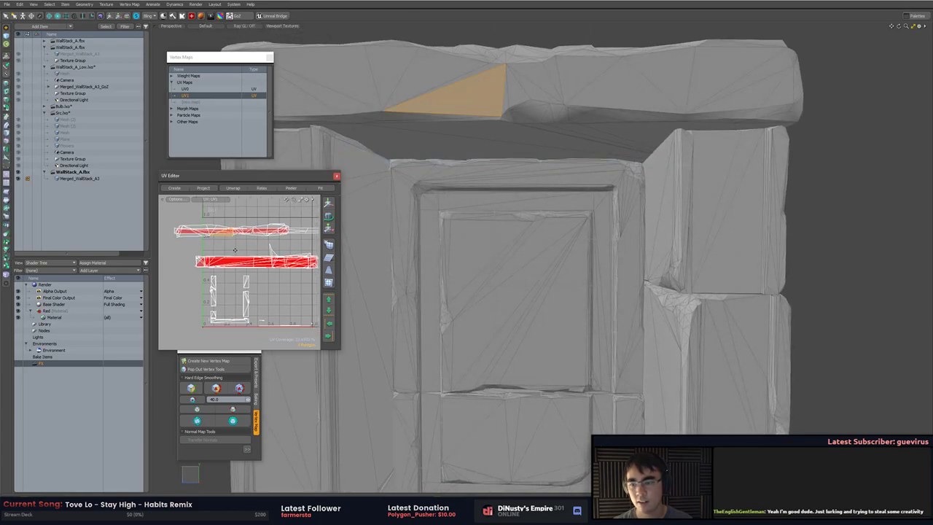
key(bracketright)
key(y)
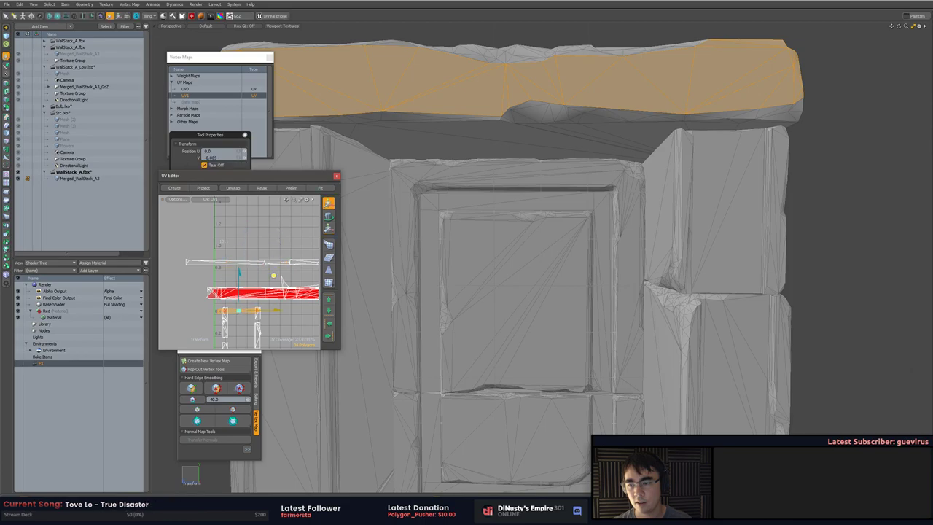
key(Escape)
key(Escape)
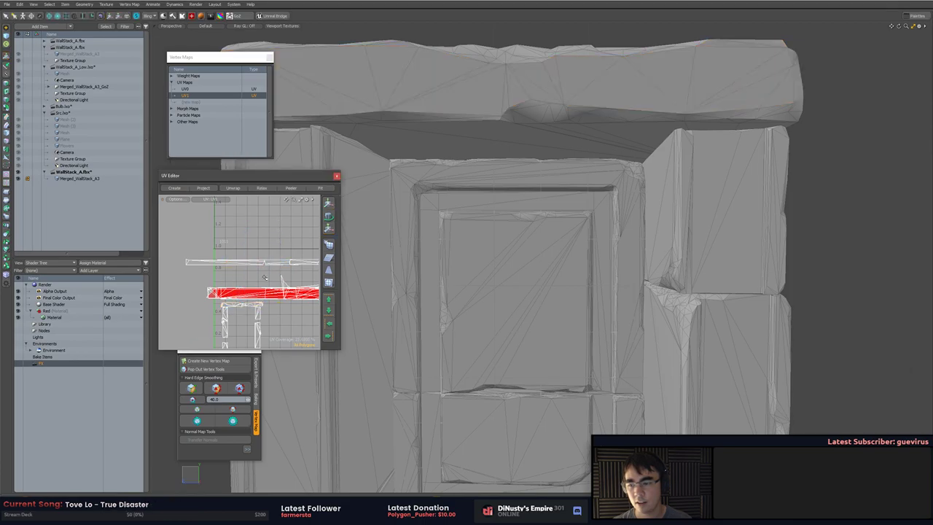
Switch to Unity and examine the carved trim around the niche's lower back panel from close up and from afar
key(alt+Tab)
alt+drag(516, 221, 573, 219)
alt+right_drag(573, 218, 564, 241)
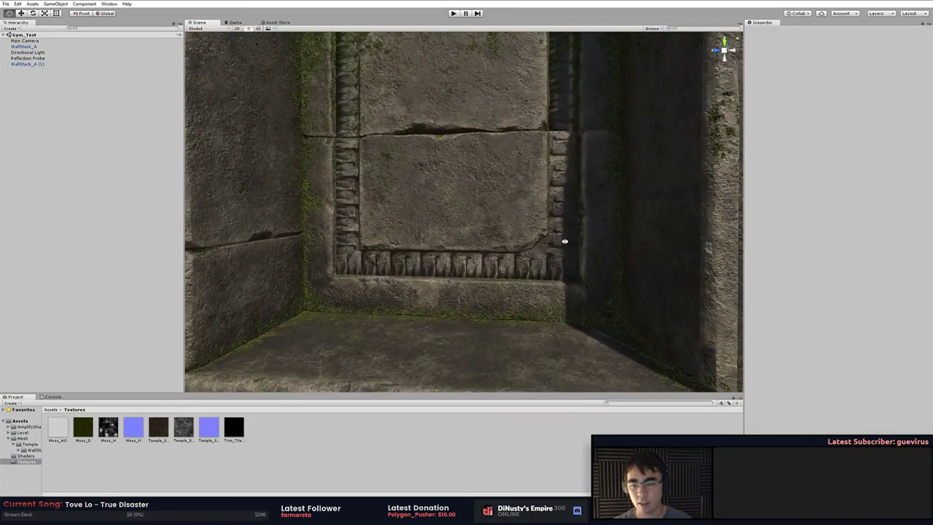
scroll(567, 243, up, 8)
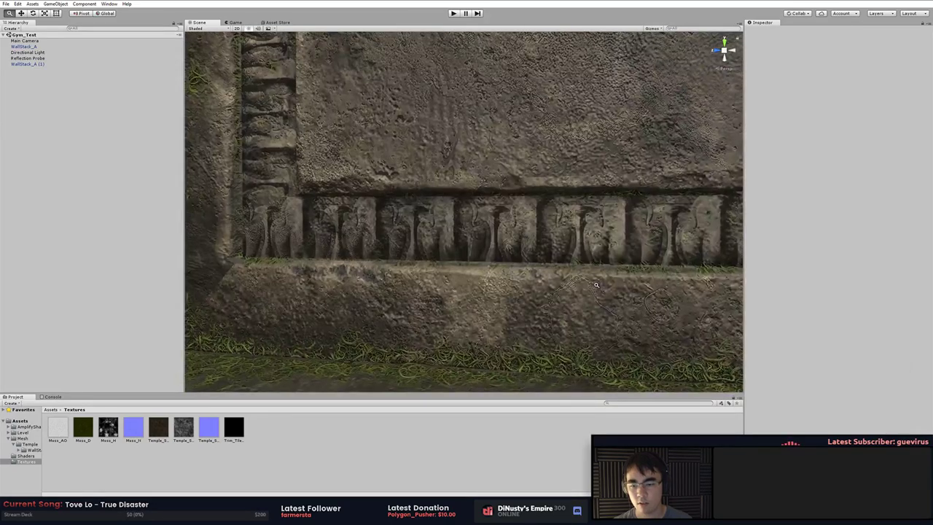
scroll(443, 258, down, 10)
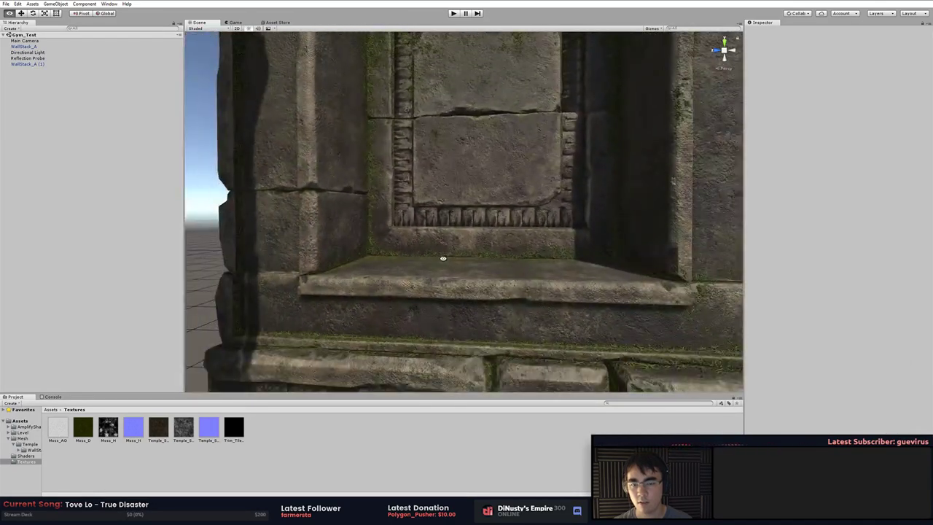
right_drag(378, 259, 353, 267)
alt+right_drag(468, 205, 745, 231)
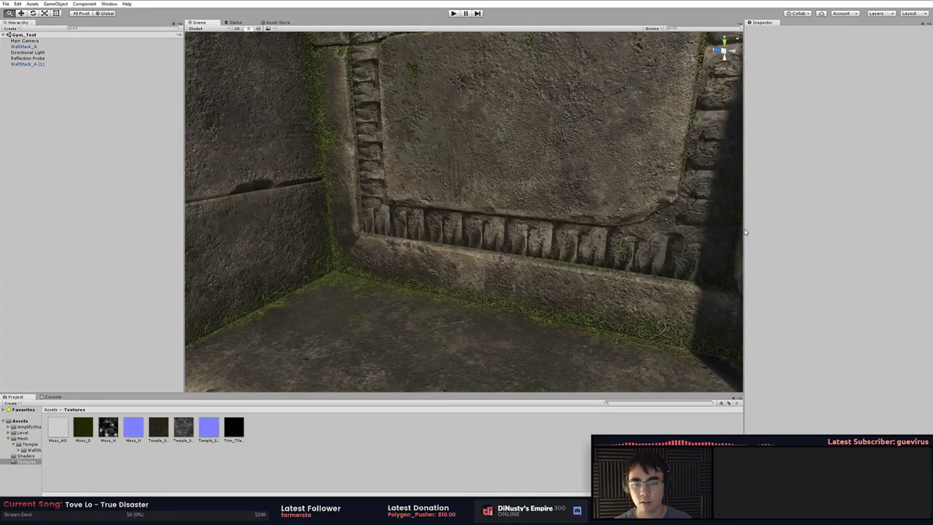
right_drag(715, 228, 553, 219)
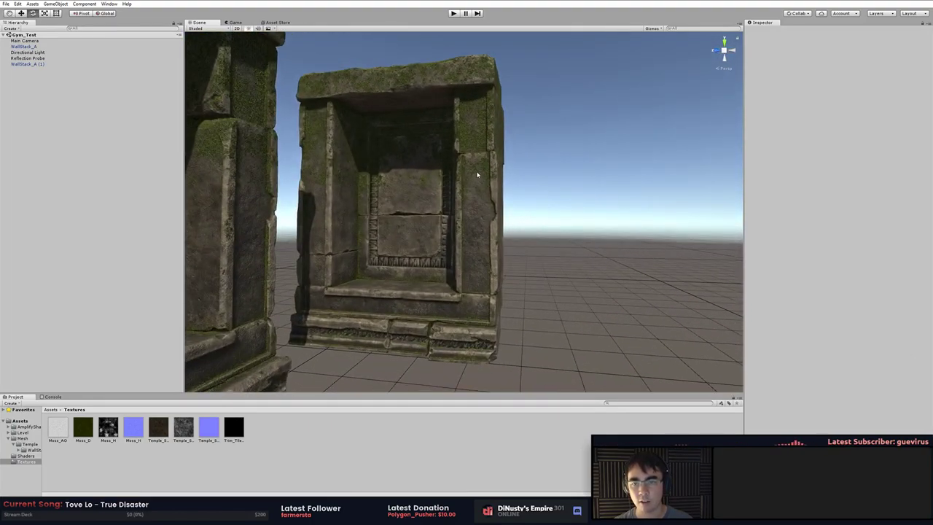
Switch to Photoshop and bring the whole Trim_TileStrip_N.tga normal map into view
key(alt+Tab)
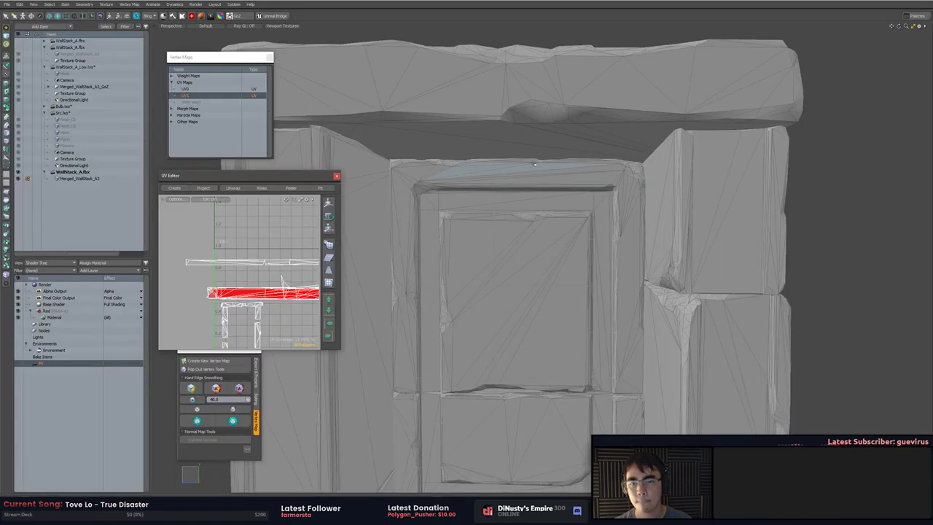
key(alt+Tab)
key(alt+Tab)
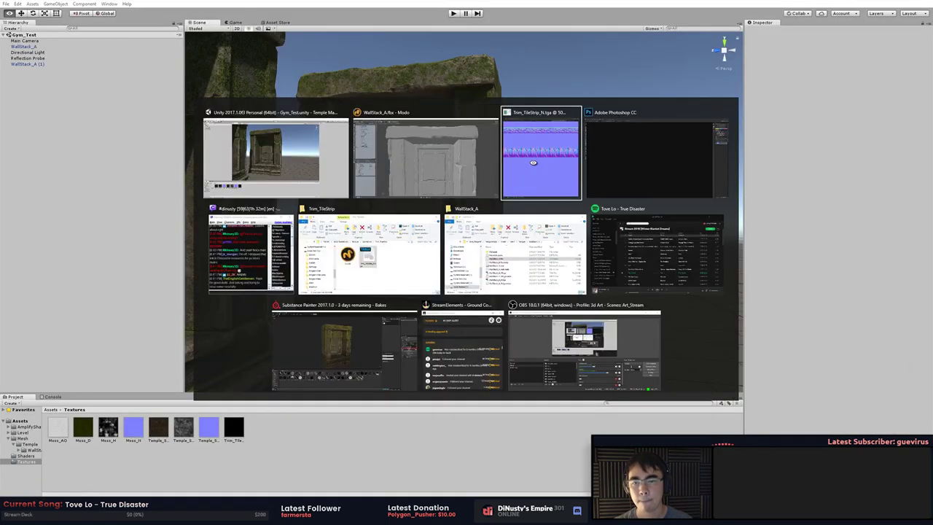
click(519, 157)
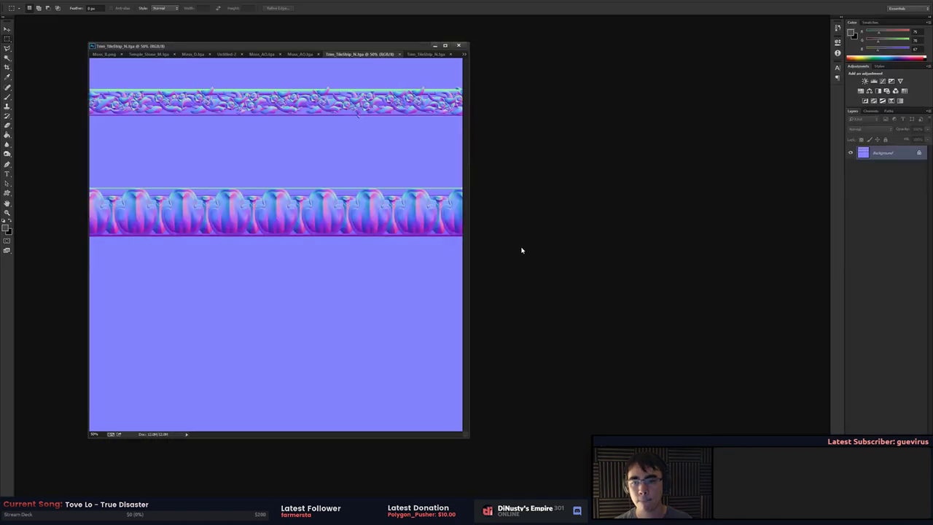
key(ctrl+minus)
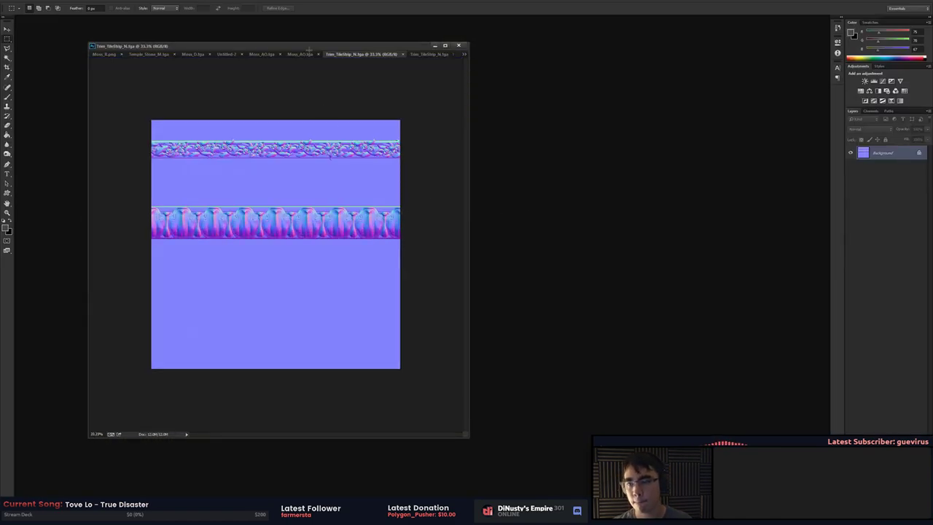
Compare the two open Trim_TileStrip_N.tga normal map documents by switching back and forth between them
click(434, 55)
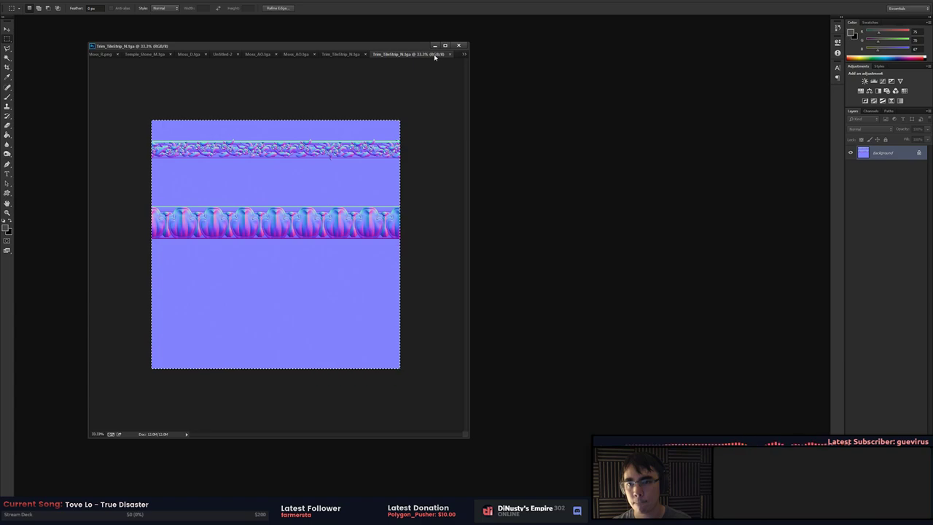
click(340, 54)
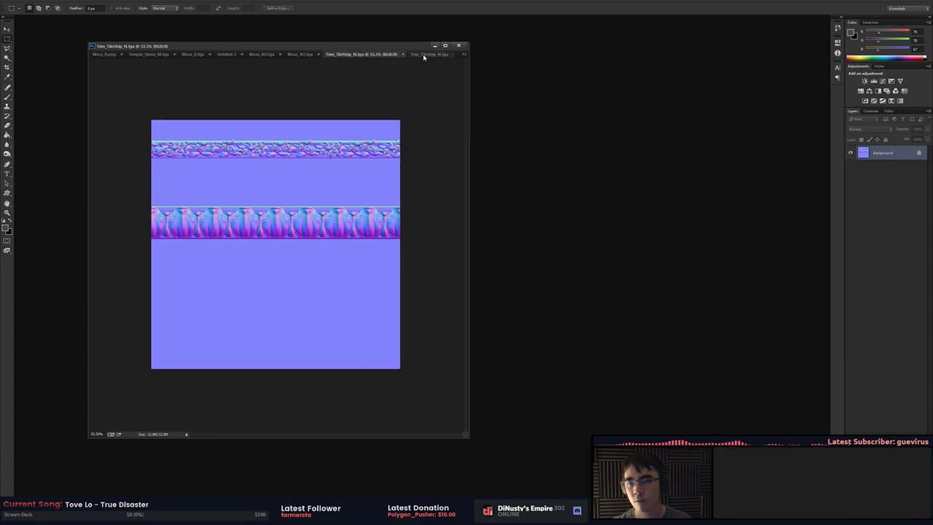
click(423, 54)
click(328, 55)
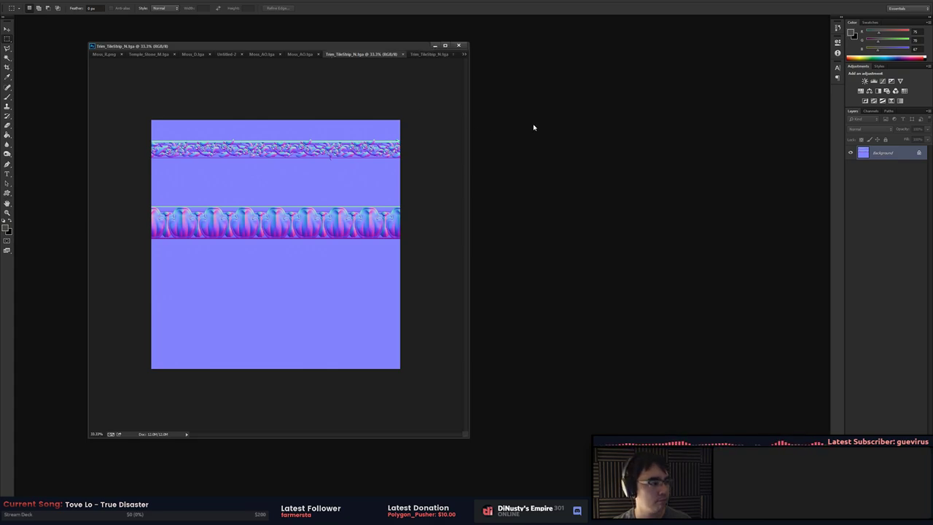
Switch to Unity and look over the wall block with the carved niche trim
key(alt+Tab)
click(520, 149)
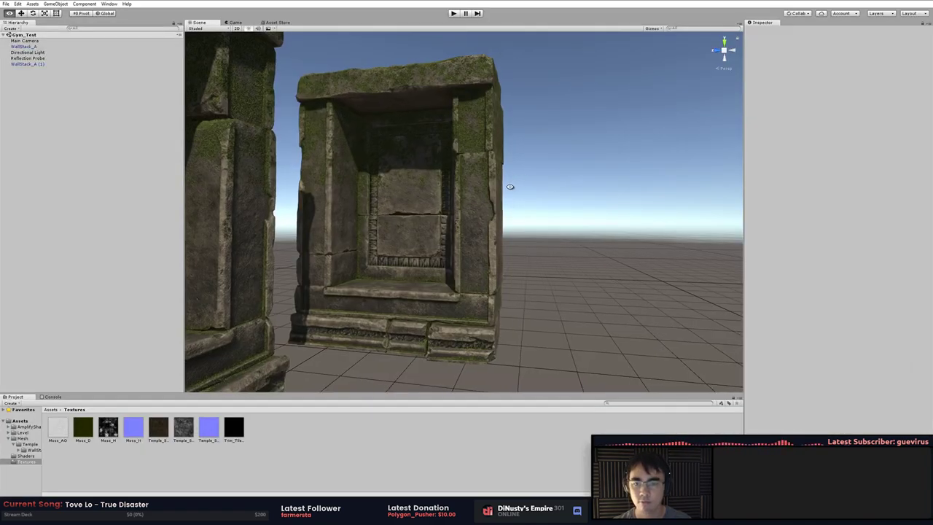
alt+drag(510, 186, 509, 176)
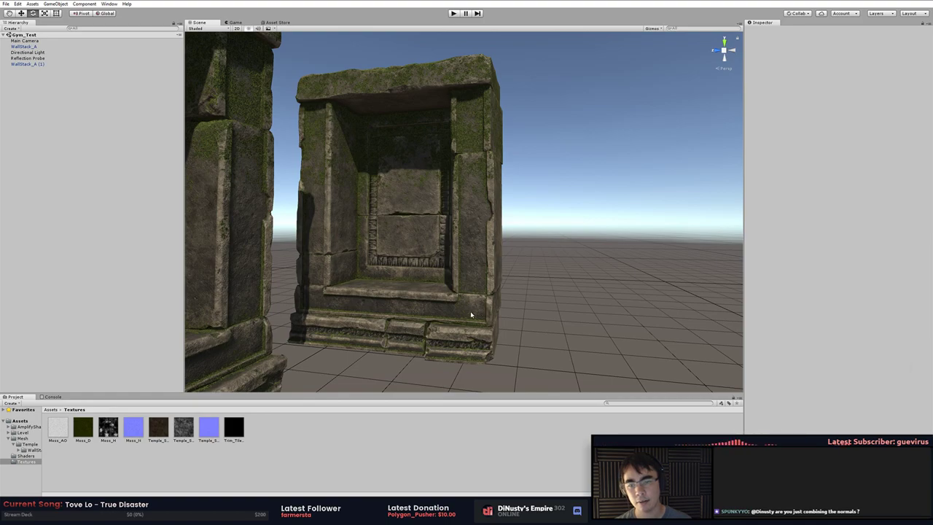
Return to Photoshop, compare the two Trim_TileStrip_N.tga documents once more, and close both
key(alt+Tab)
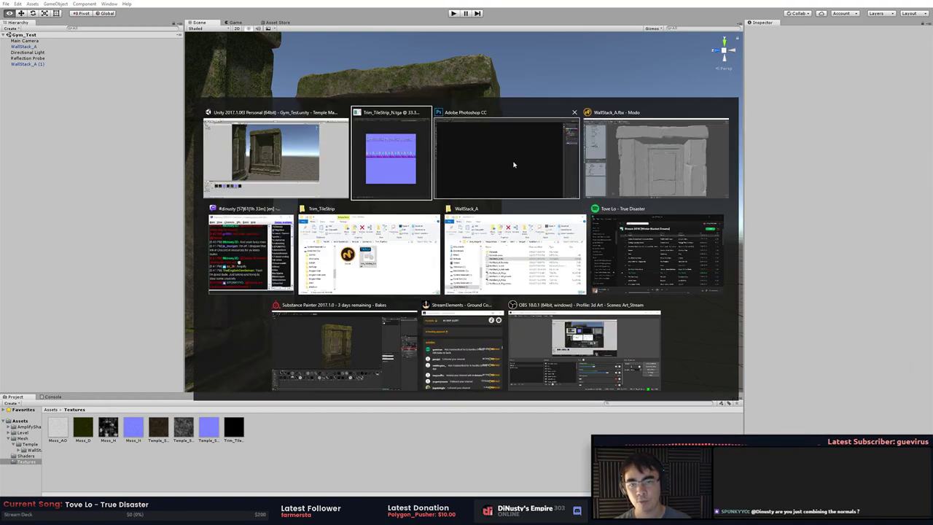
click(519, 171)
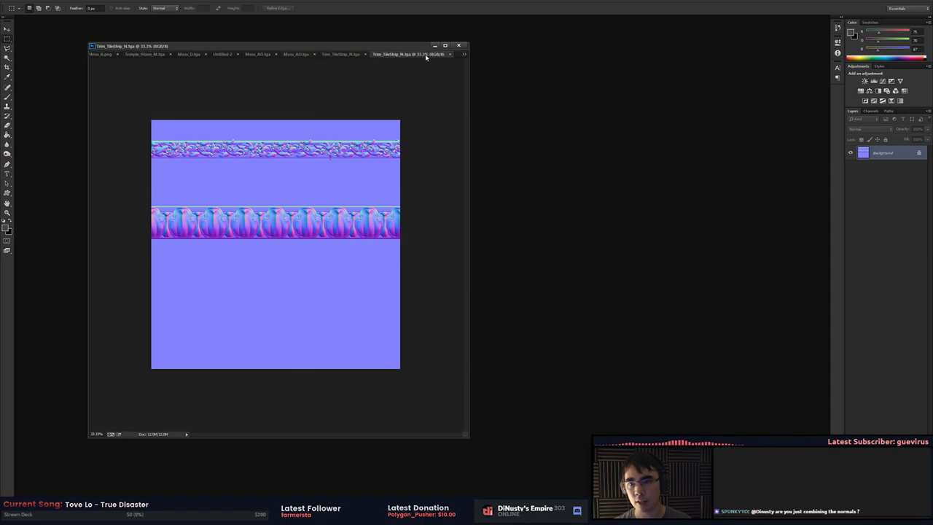
drag(358, 55, 417, 54)
key(ctrl+a)
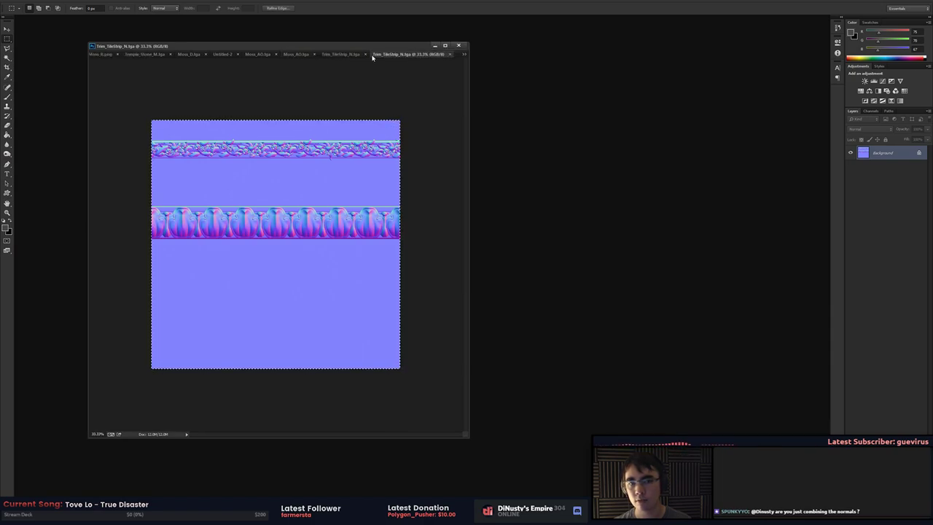
click(361, 54)
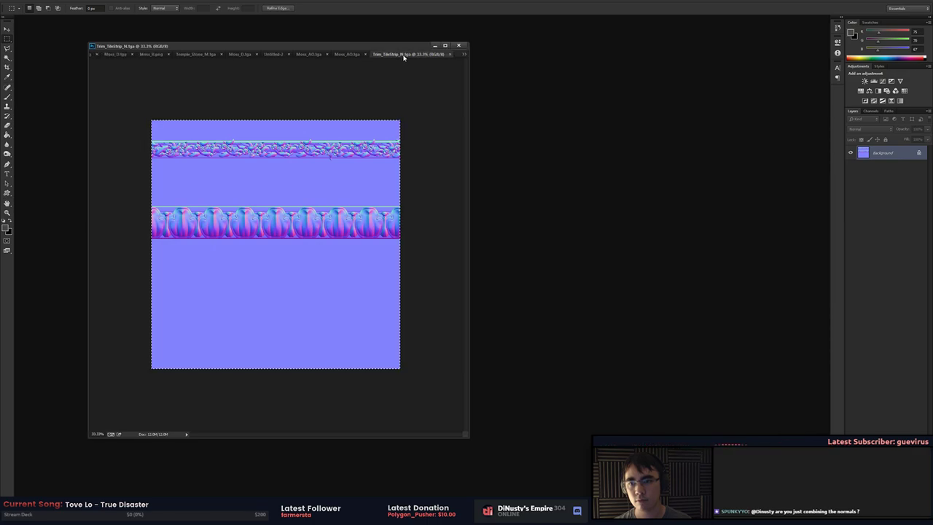
click(403, 55)
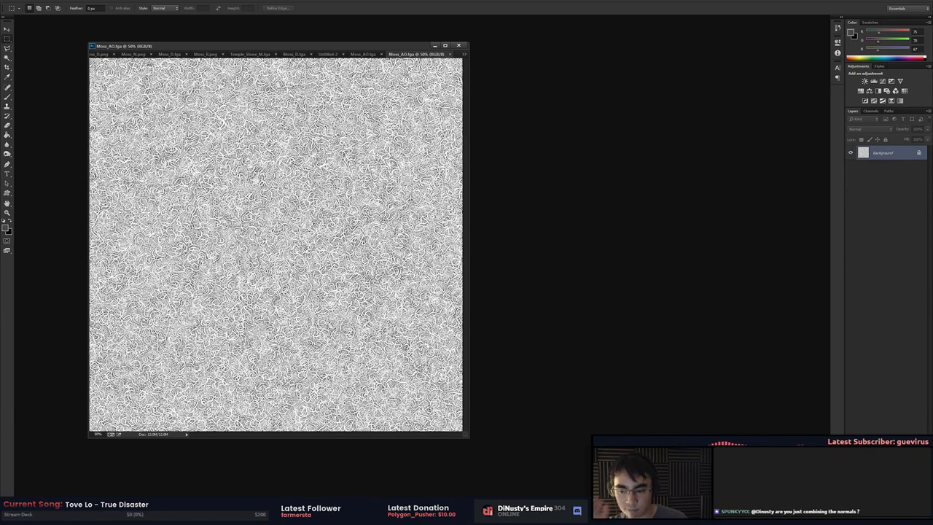
Switch to Modo and view the Src.lxo scene's two carved trim strips against their base plane, with no item selected
key(alt+Tab)
alt+drag(495, 248, 415, 248)
scroll(445, 248, down, 5)
click(64, 132)
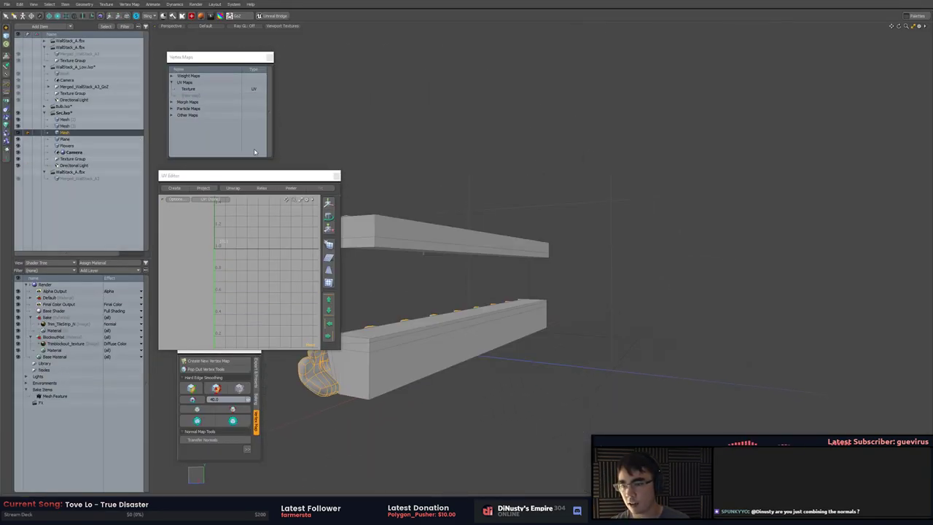
scroll(583, 191, down, 3)
alt+drag(626, 201, 475, 175)
click(496, 162)
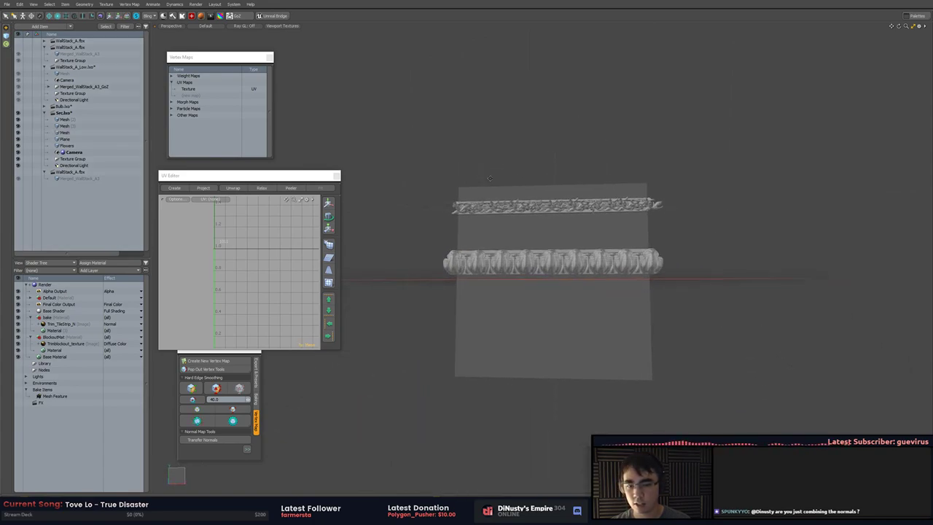
Inspect the lower petal trim's relief in profile and from below, picking its polygons and clearing the selection
scroll(475, 177, up, 2)
alt+drag(508, 252, 638, 257)
scroll(619, 240, up, 4)
key(3)
double_click(529, 281)
click(605, 282)
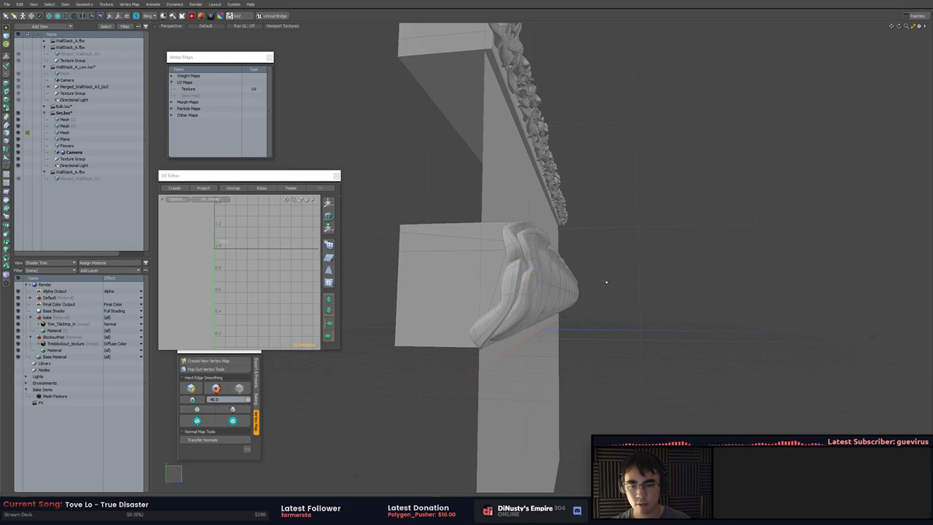
right_drag(693, 330, 678, 292)
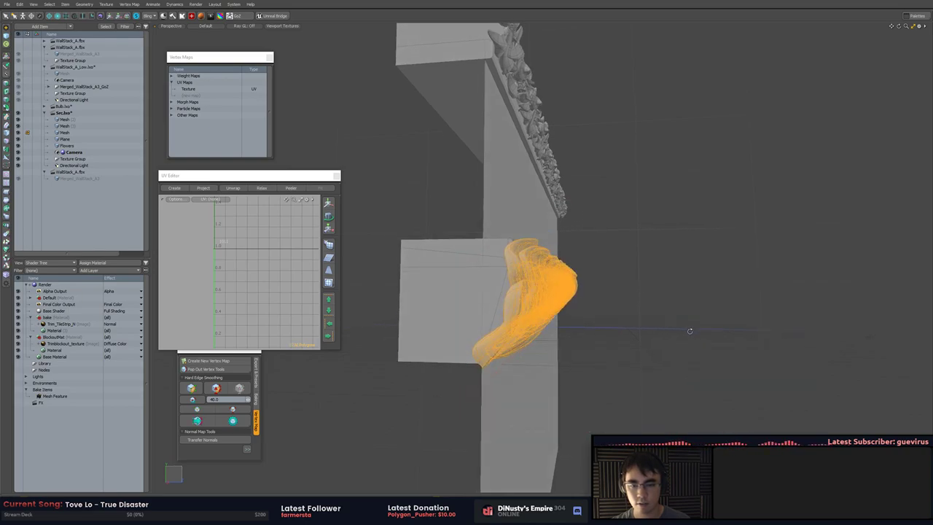
key(r)
drag(582, 290, 566, 291)
key(q)
click(625, 294)
alt+drag(625, 294, 578, 291)
middle_drag(577, 291, 579, 270)
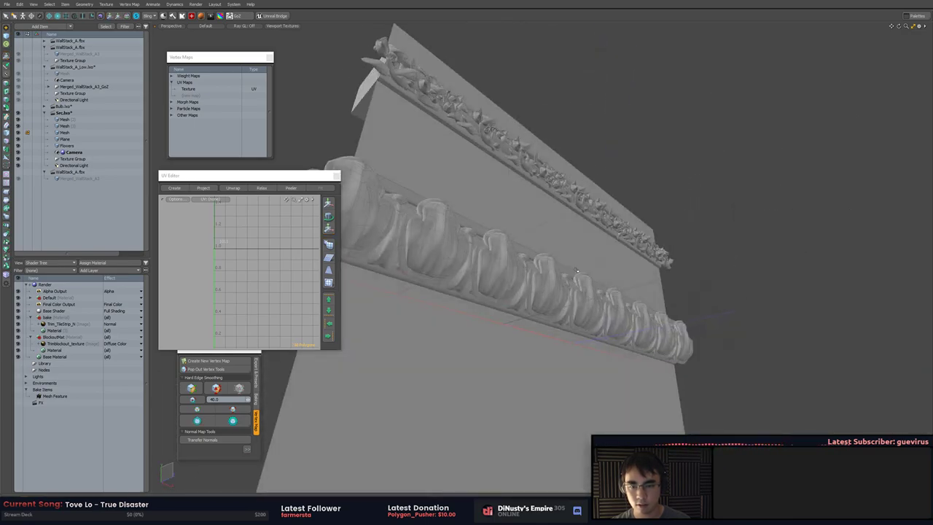
Examine the lower petal trim along its length from both ends, including its edges against the backing block
click(578, 270)
key(r)
drag(579, 269, 603, 306)
key(q)
click(719, 273)
alt+drag(719, 273, 503, 321)
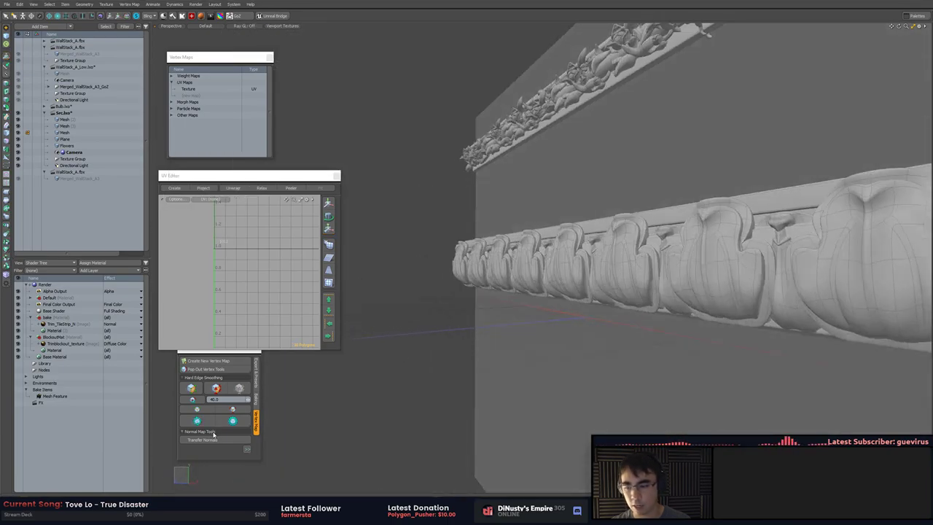
click(232, 420)
key(3)
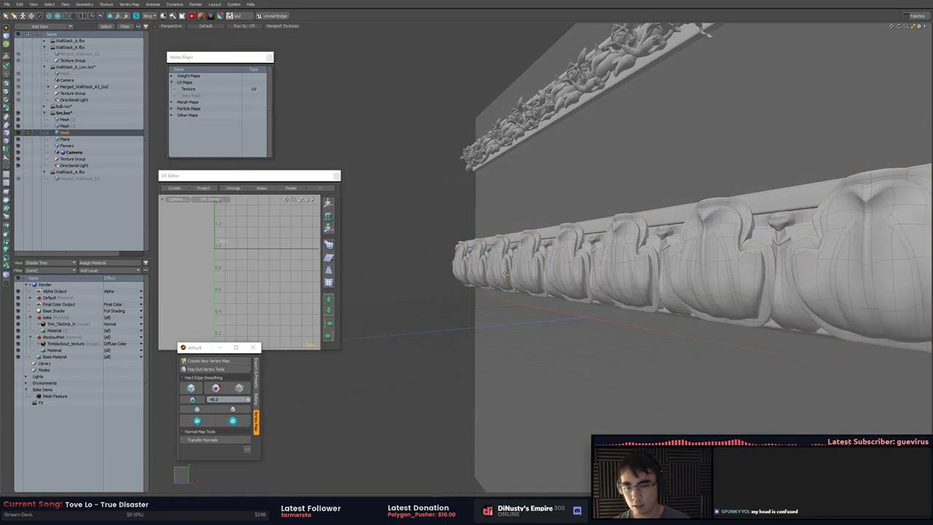
click(197, 421)
alt+drag(393, 368, 594, 357)
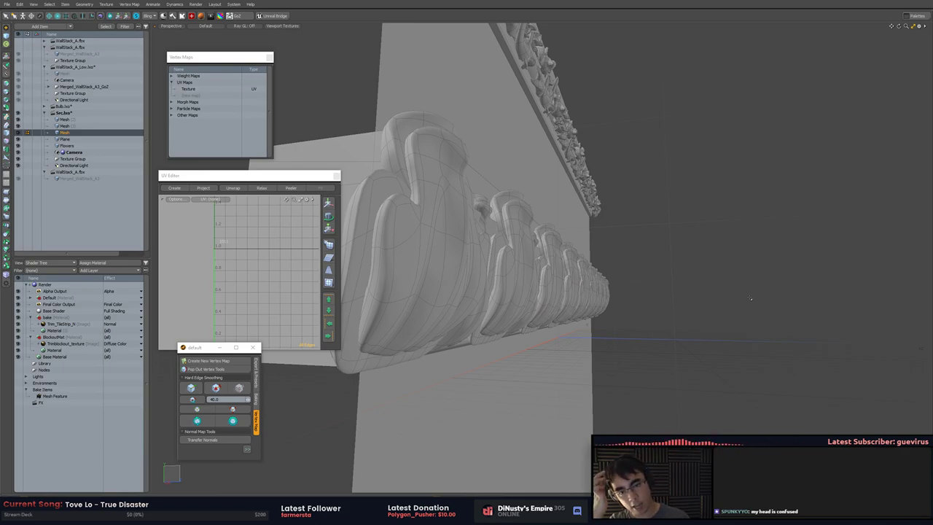
middle_drag(744, 291, 662, 212)
Switch to Unity, select the niche wall block WallStack_A, and open its Texture Sample 0 normal map, WallStack_A_N.tga, for inspection in Photoshop
key(alt+Tab)
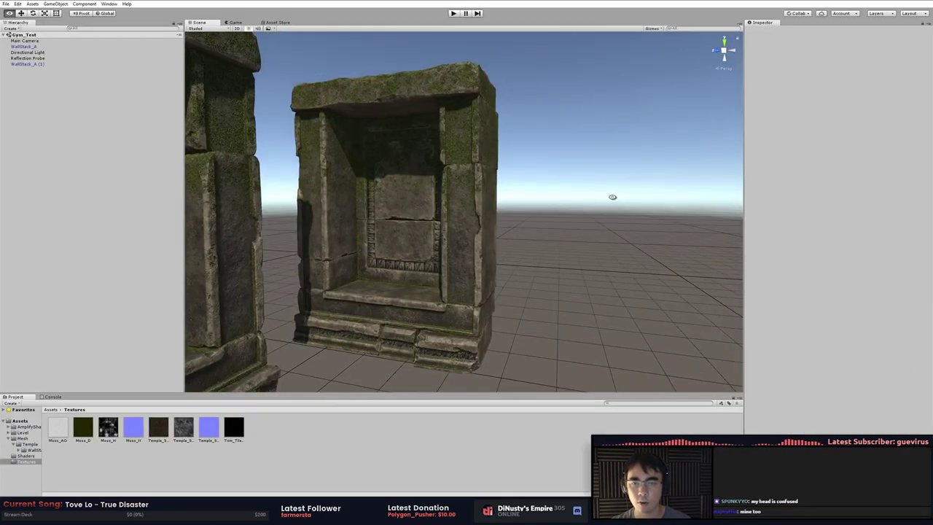
right_drag(613, 196, 604, 192)
scroll(569, 208, up, 3)
click(534, 182)
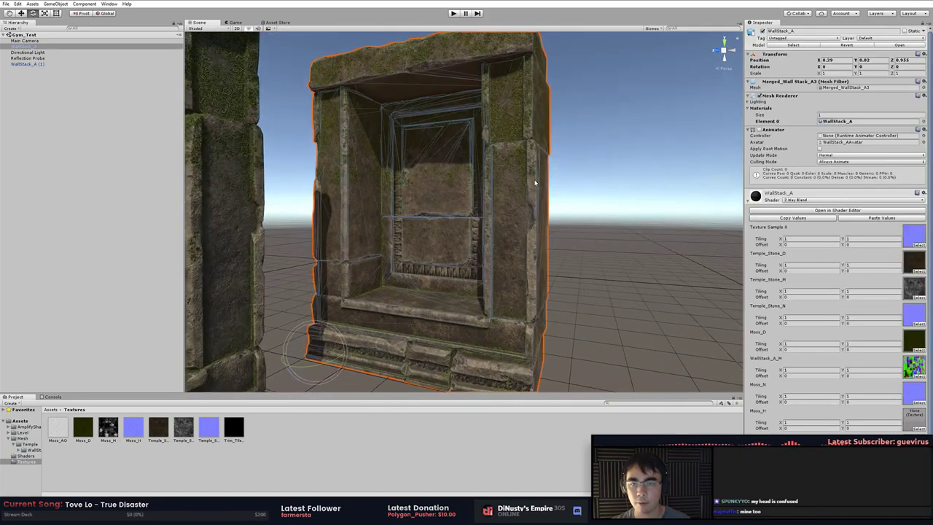
scroll(893, 252, down, 1)
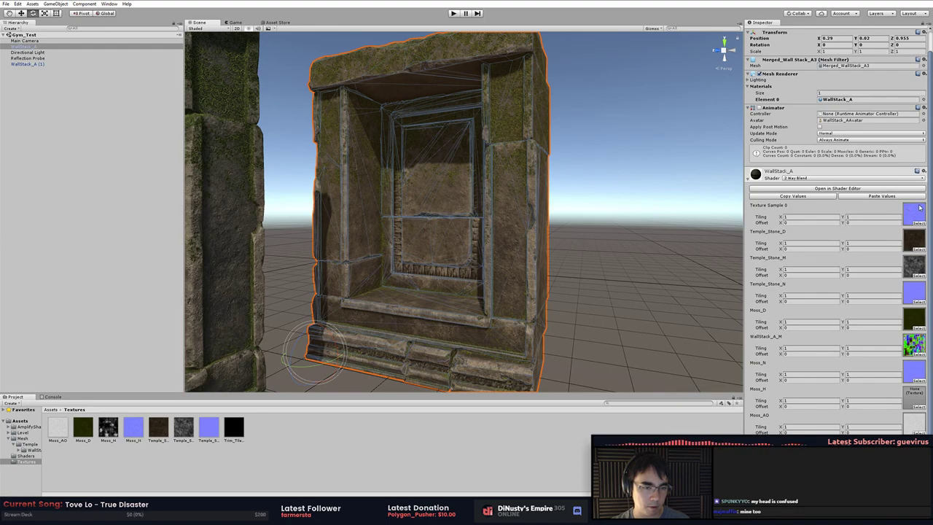
double_click(914, 213)
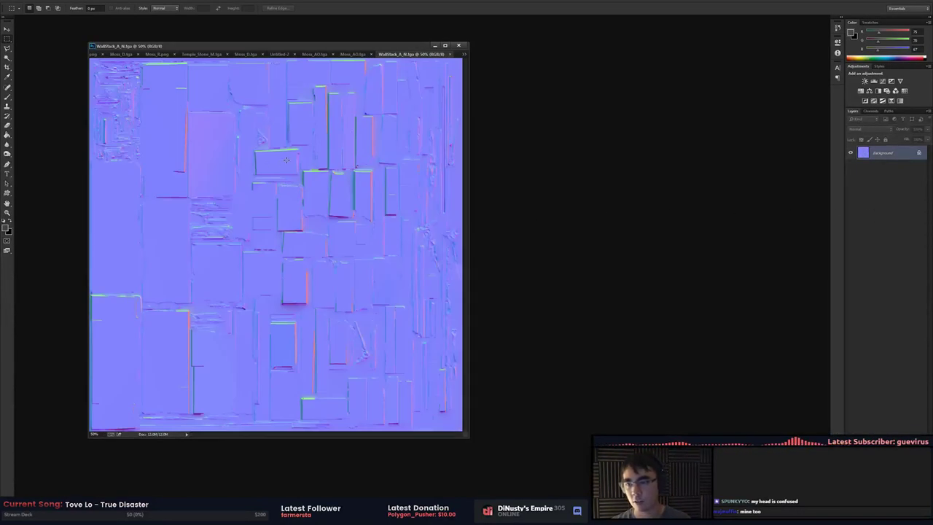
drag(198, 111, 227, 189)
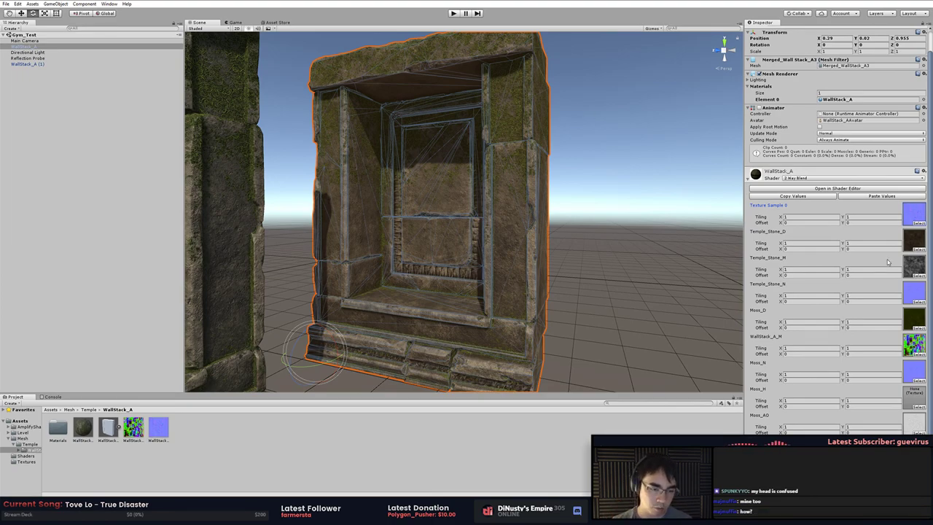
Open the material's Temple_Stone_N texture from Unity in Photoshop and inspect the stone surface detail
double_click(915, 292)
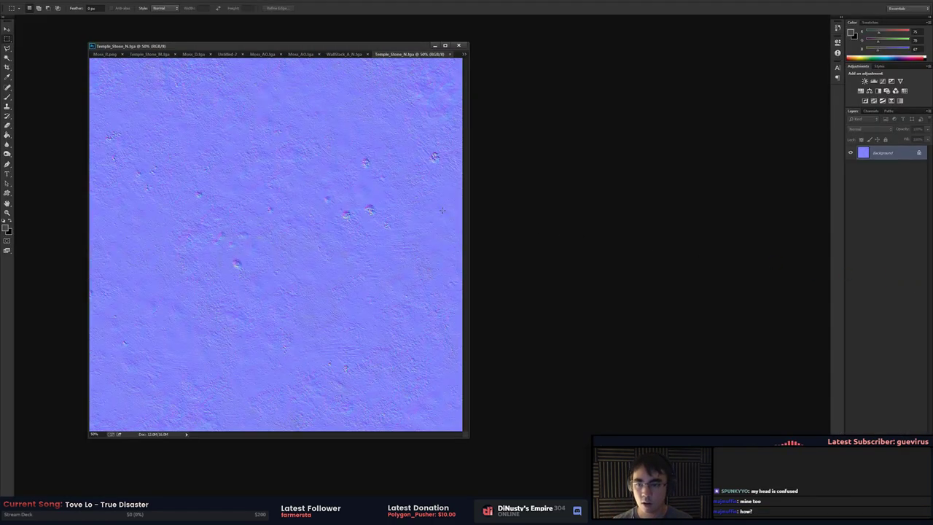
key(ctrl+plus)
key(ctrl+minus)
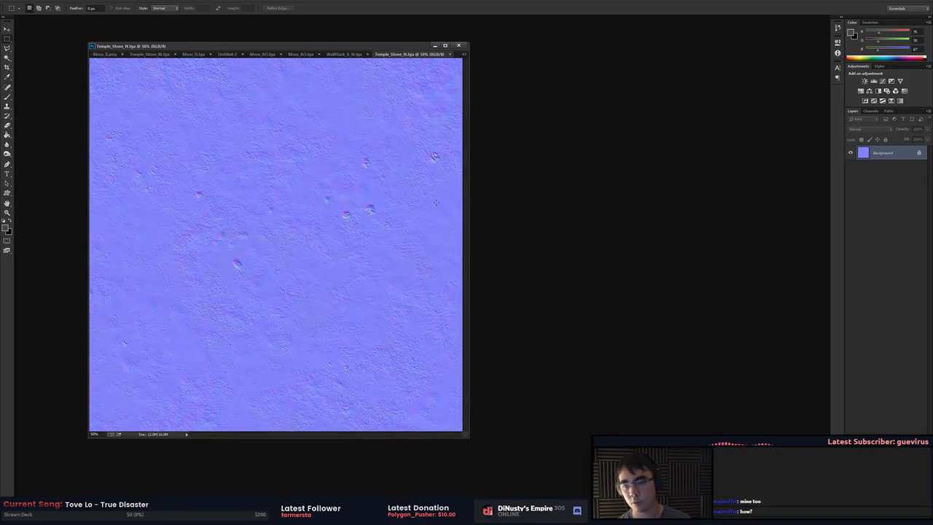
Open the material's Moss_N texture from Unity in Photoshop and inspect the moss normal map up close and in full
key(alt+Tab)
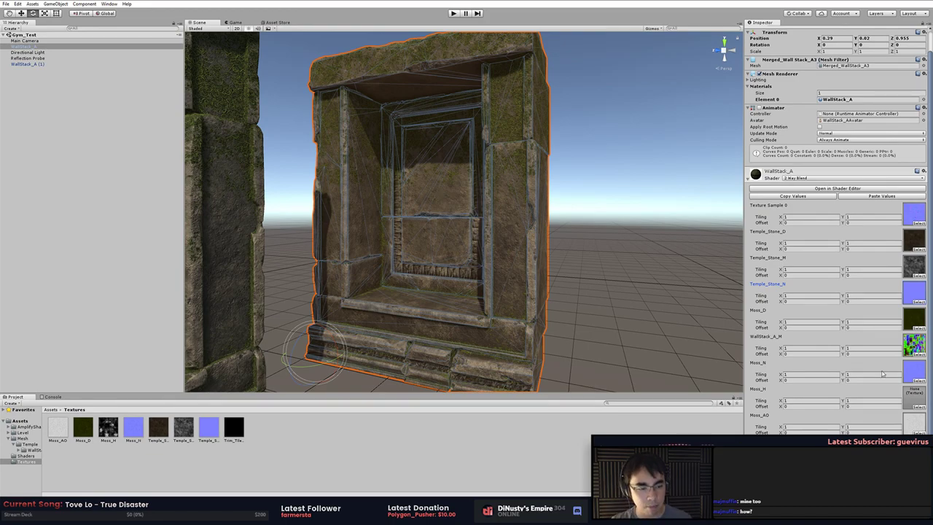
double_click(914, 372)
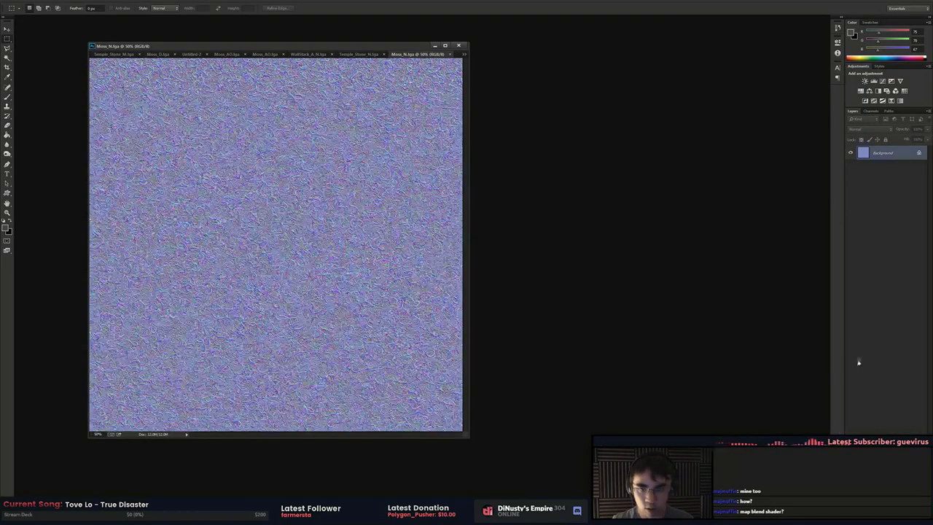
key(ctrl+plus)
key(ctrl+plus)
key(ctrl+plus)
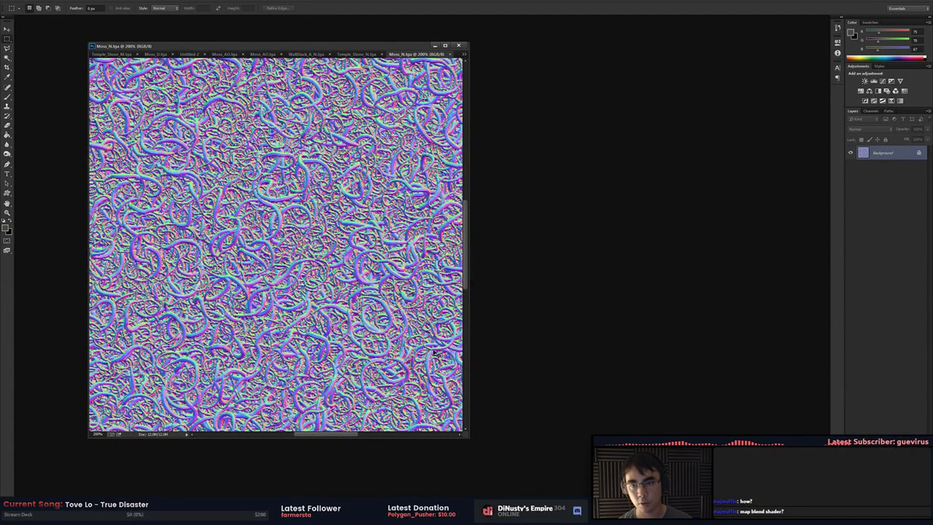
alt+scroll(433, 351, down, 5)
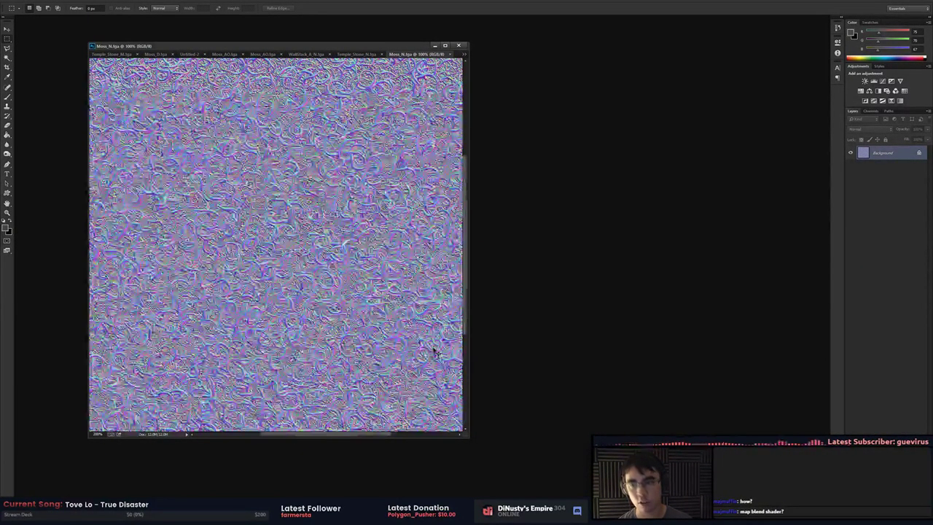
alt+scroll(433, 351, up, 1)
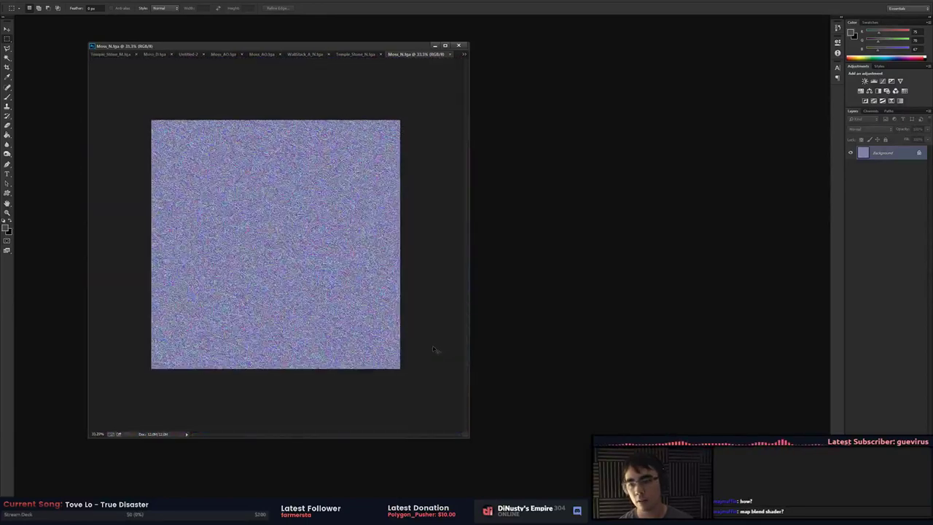
Open the material's WallStack_A_M mask from Unity in Photoshop and examine its red channel up close
key(alt+Tab)
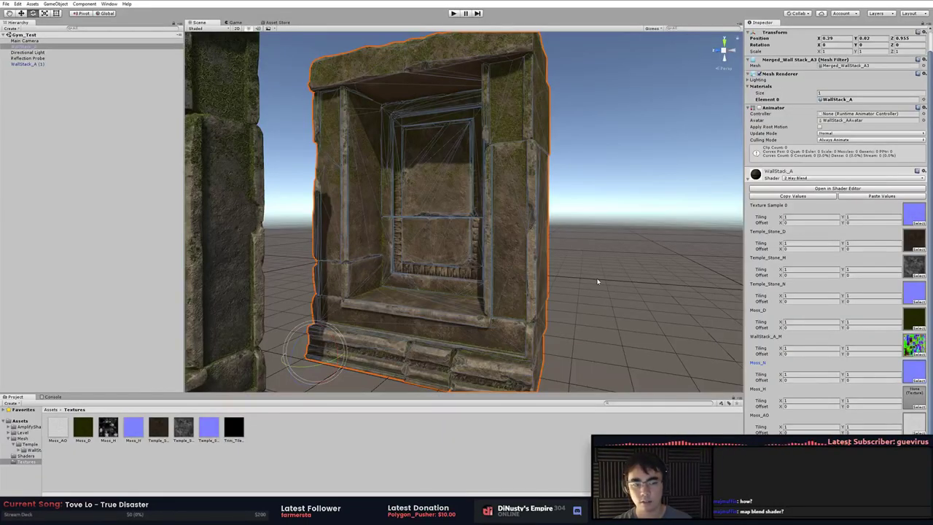
double_click(917, 342)
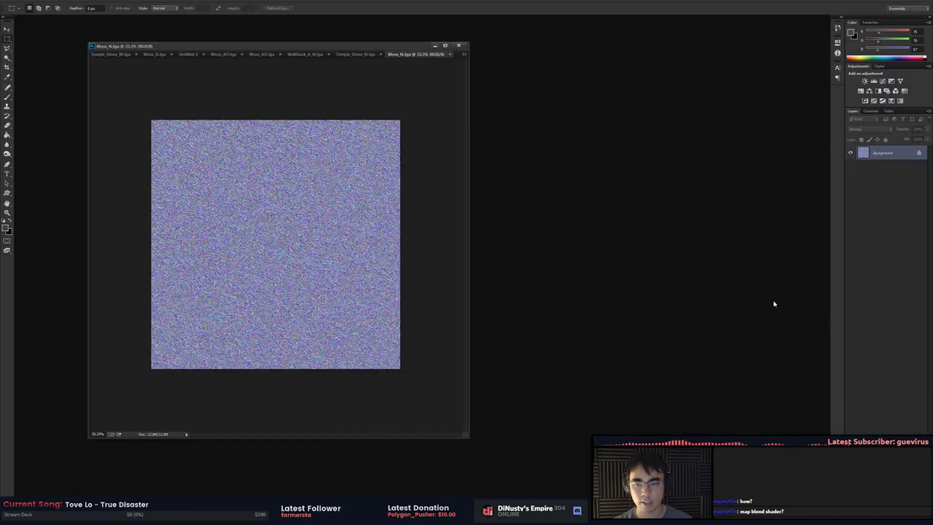
click(871, 111)
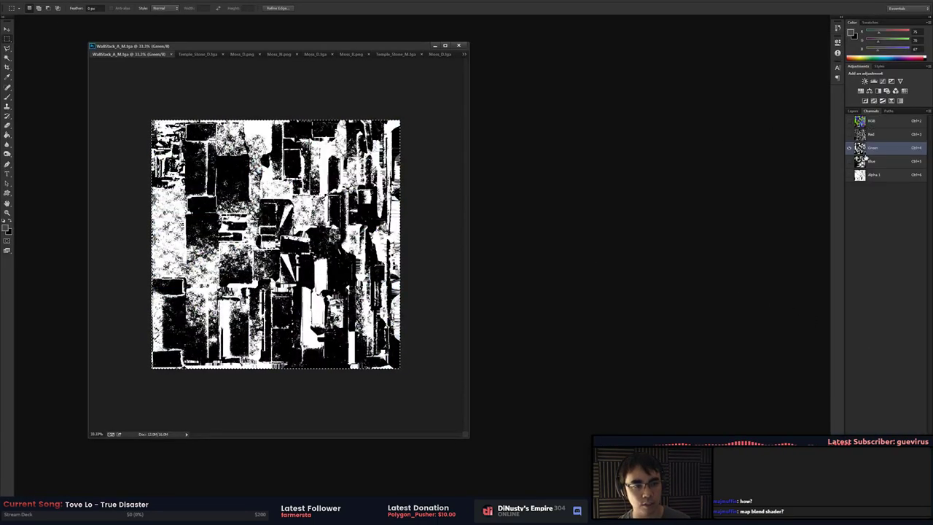
click(869, 121)
click(864, 135)
key(ctrl+plus)
key(ctrl+plus)
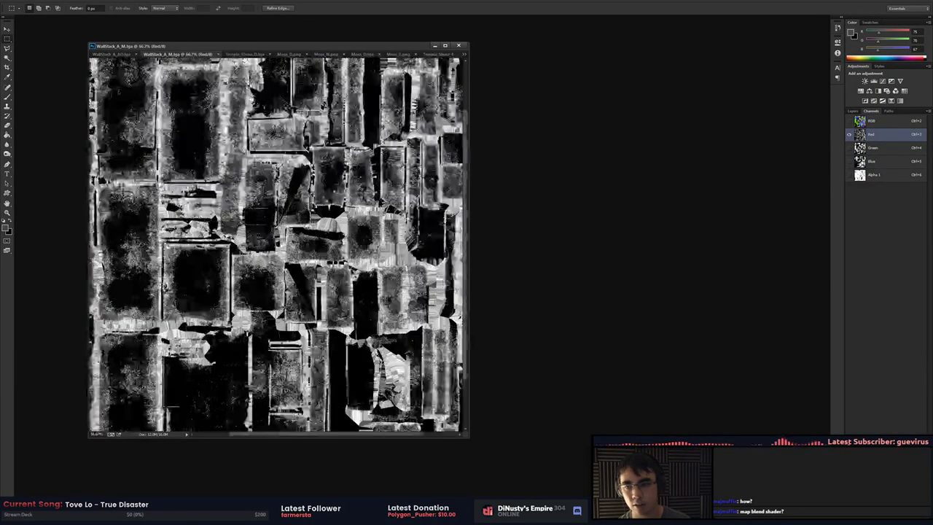
drag(245, 275, 309, 213)
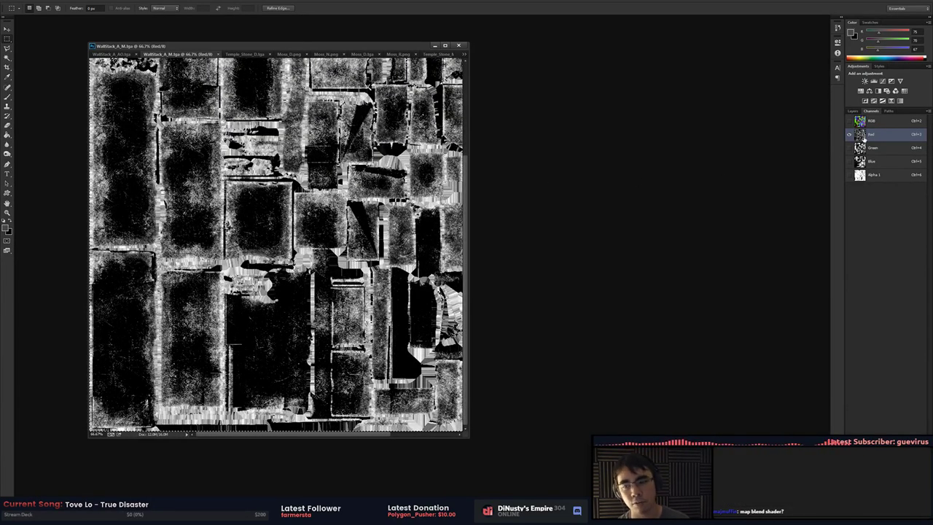
Examine the green channel of the WallStack_A_M mask in full and up close
click(864, 147)
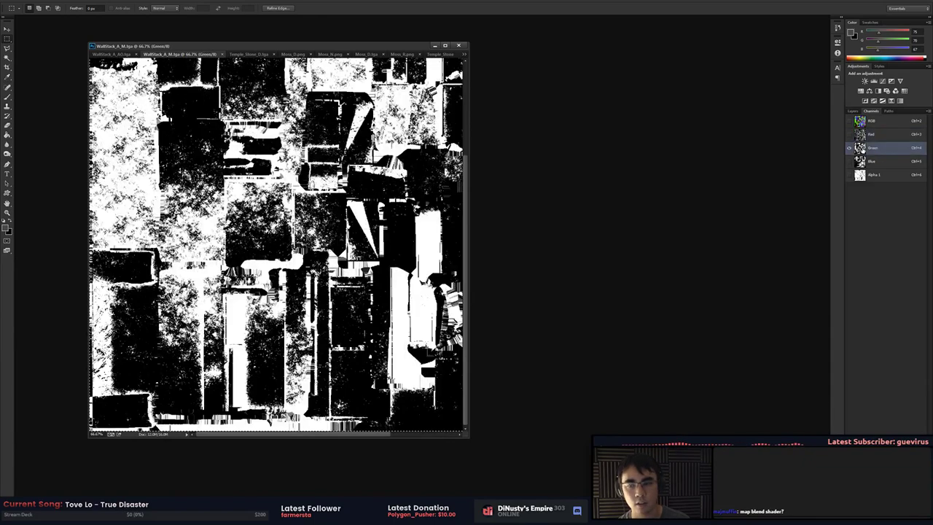
drag(359, 83, 374, 110)
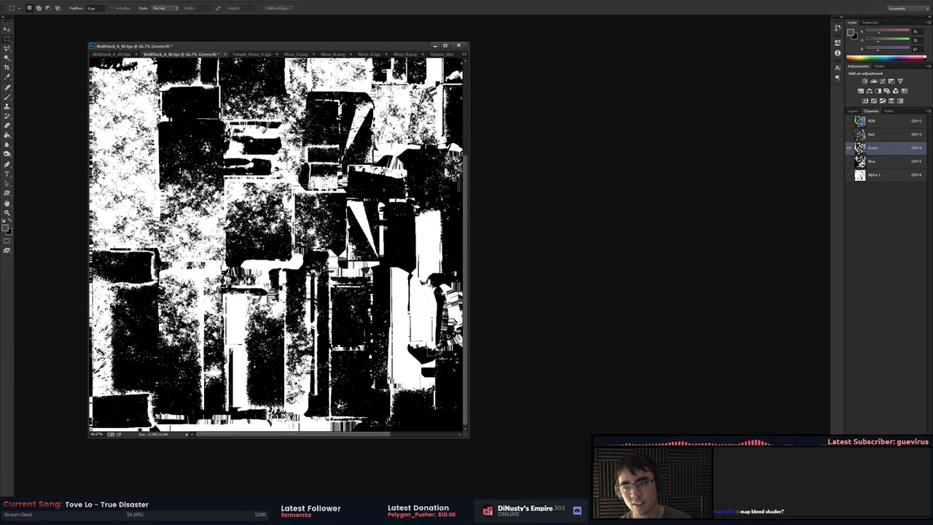
key(ctrl+minus)
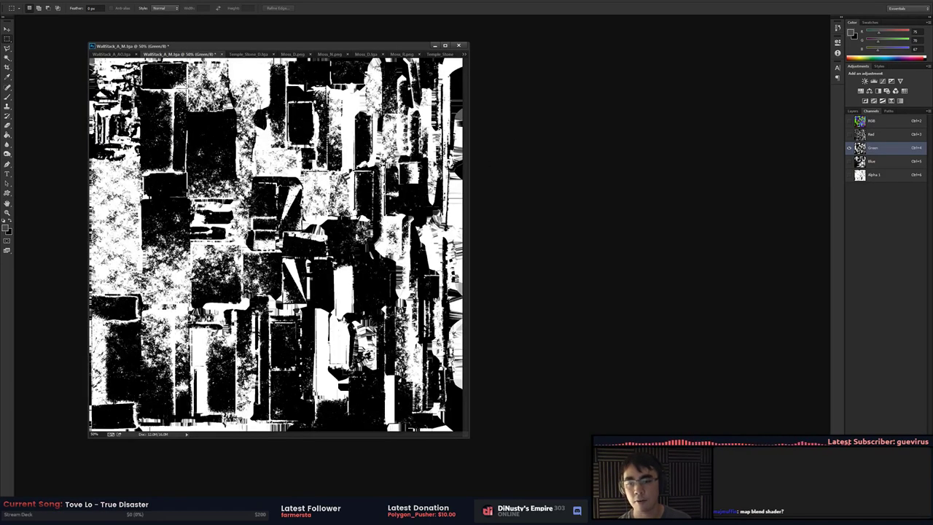
key(ctrl+plus)
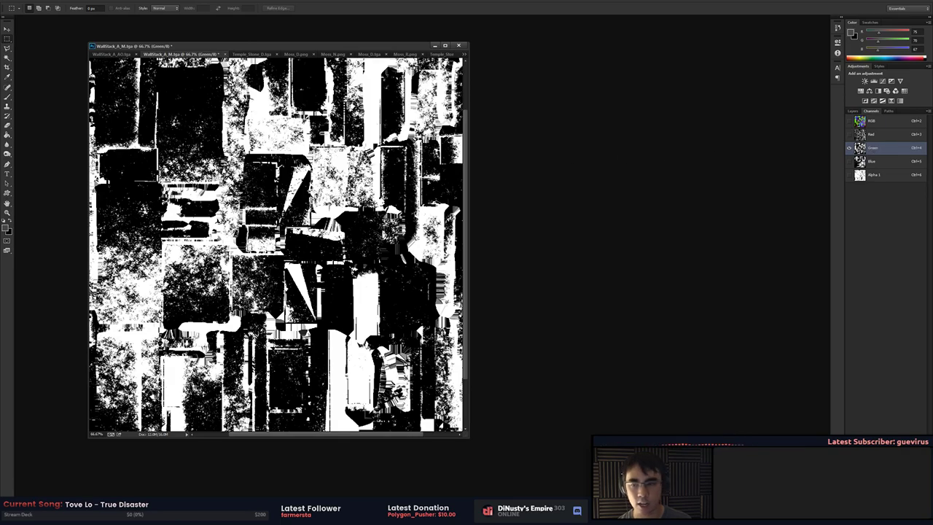
key(ctrl+plus)
drag(252, 238, 613, 100)
Inspect the blue channel of the WallStack_A_M mask across the whole texture
click(877, 162)
key(ctrl+minus)
key(ctrl+minus)
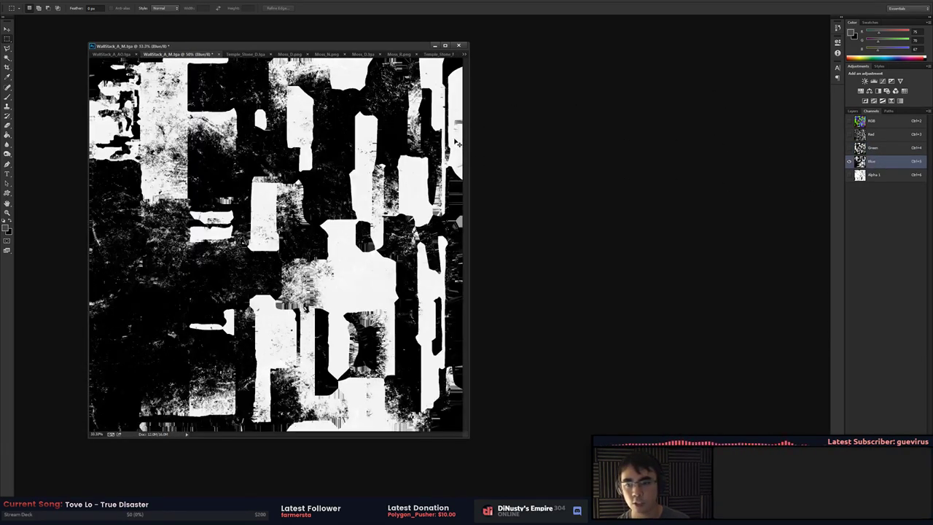
key(ctrl+minus)
key(ctrl+plus)
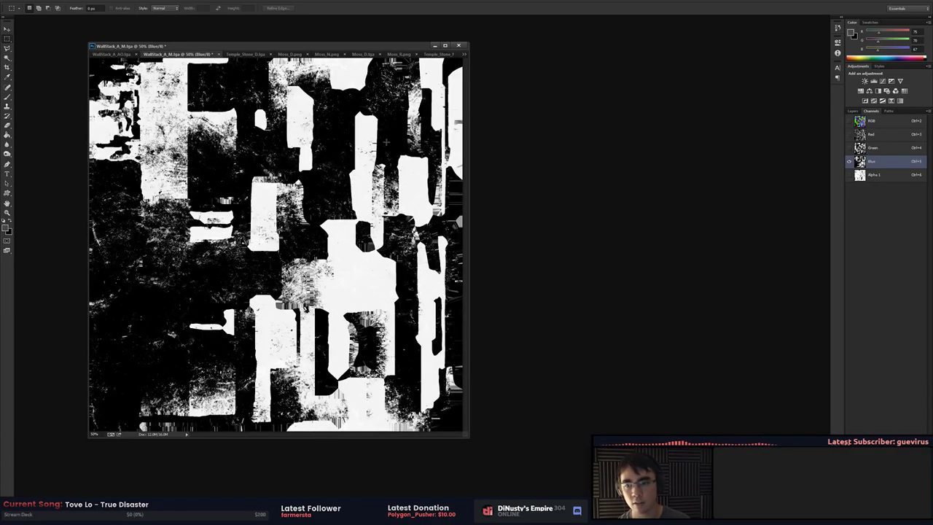
Inspect the Alpha 1 channel of the WallStack_A_M mask as a whole
click(875, 176)
key(ctrl+minus)
key(ctrl+minus)
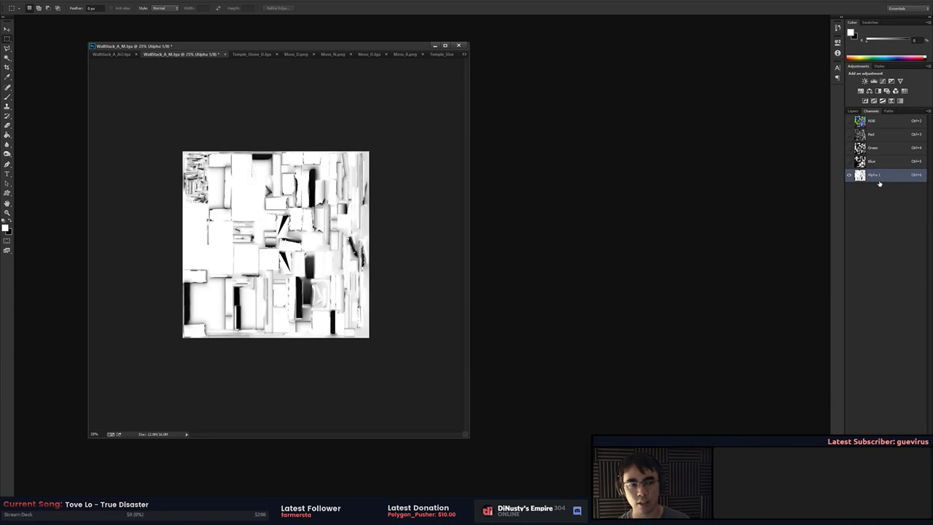
key(ctrl+plus)
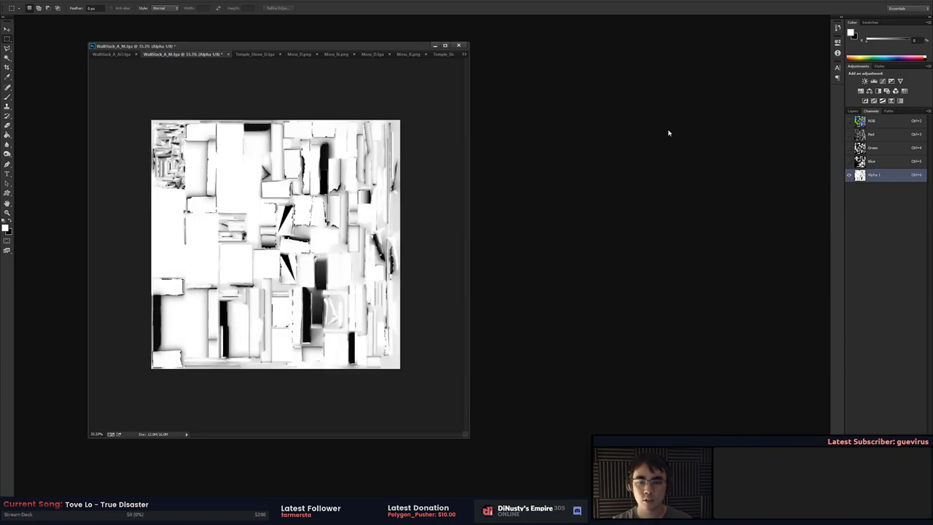
Switch to Unity, select the niche wall block WallStack_A, and review its material's texture slots down to Trim_TileStrip_N
key(alt+Tab)
click(500, 171)
click(677, 217)
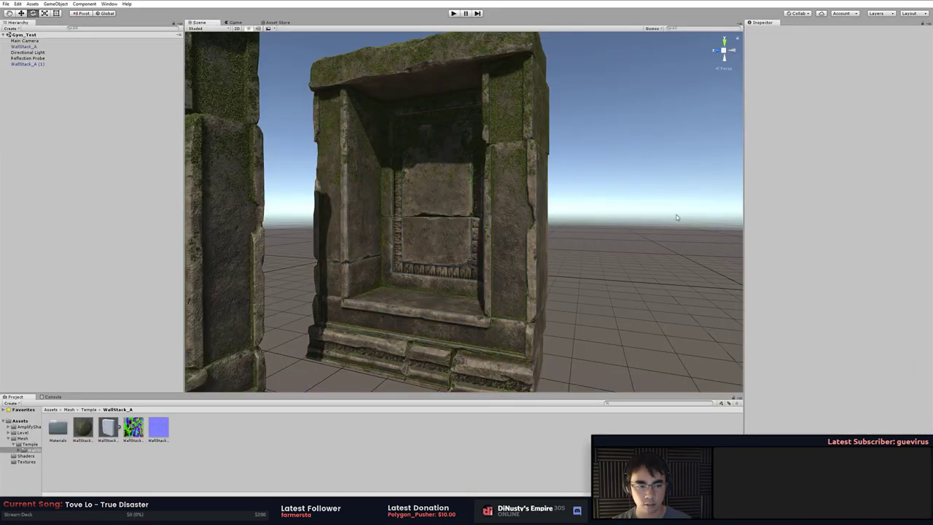
click(506, 264)
click(606, 265)
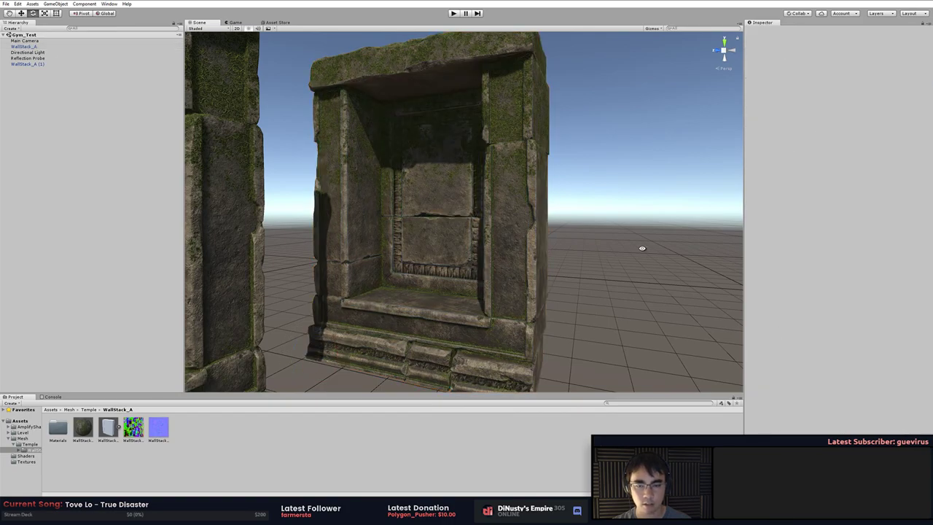
click(514, 239)
scroll(913, 392, down, 1)
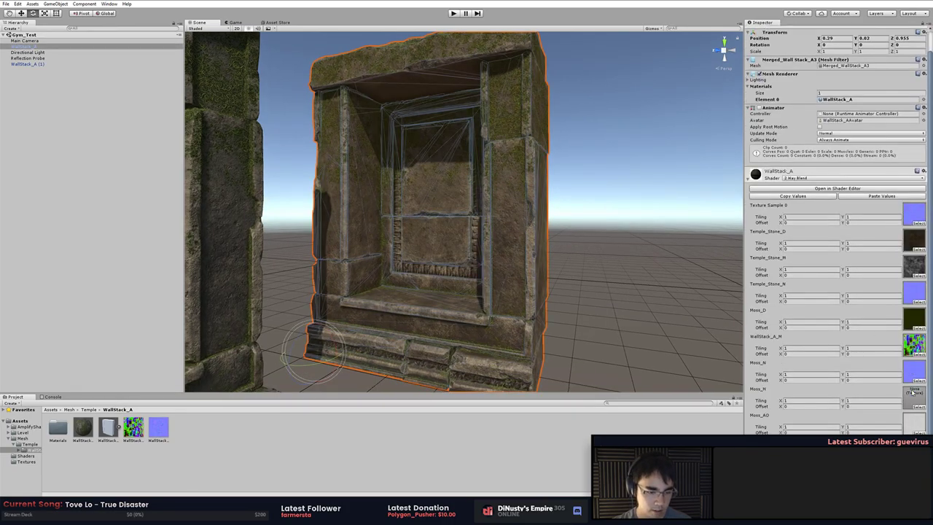
scroll(913, 392, down, 1)
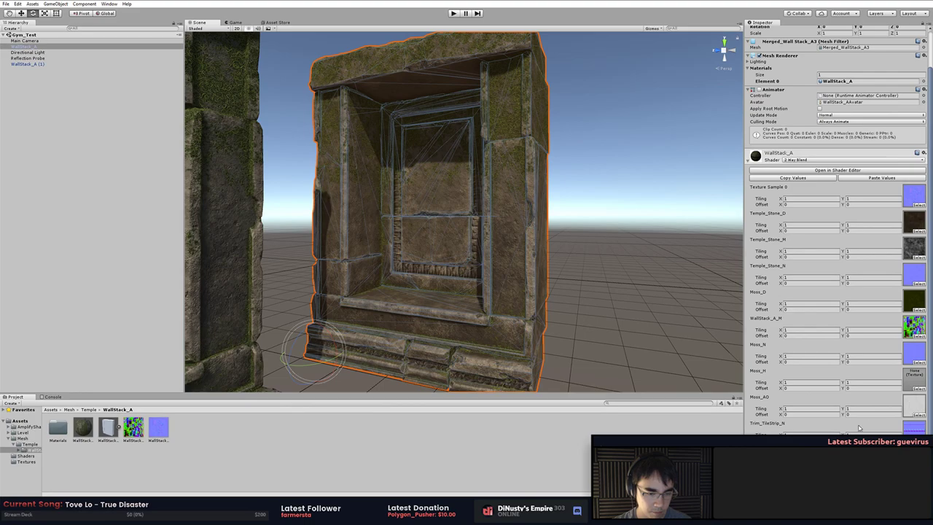
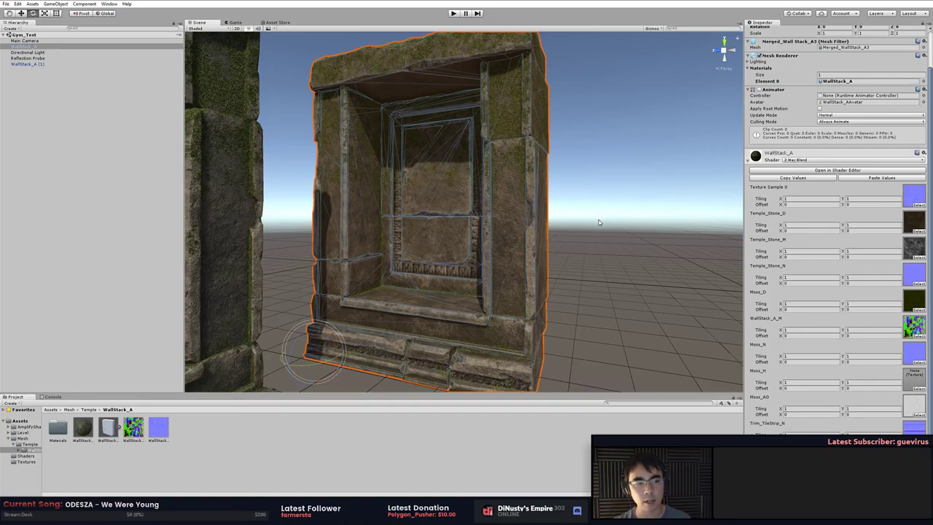
Deselect the wall block and inspect the carved trim strip and moss at the corner of its base up close
right_click(599, 222)
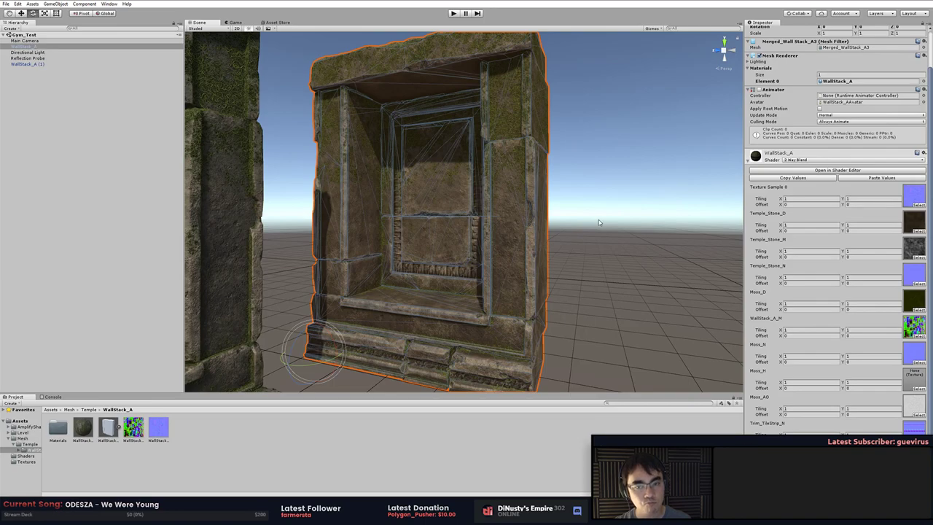
click(598, 222)
right_drag(598, 222, 583, 271)
alt+drag(583, 272, 598, 284)
alt+right_drag(598, 284, 679, 244)
alt+middle_drag(679, 243, 575, 229)
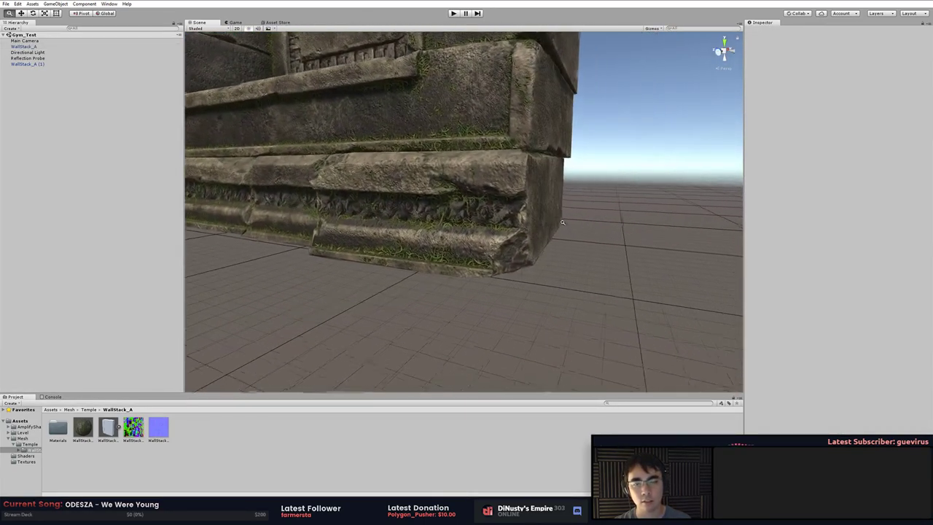
alt+right_drag(574, 229, 623, 232)
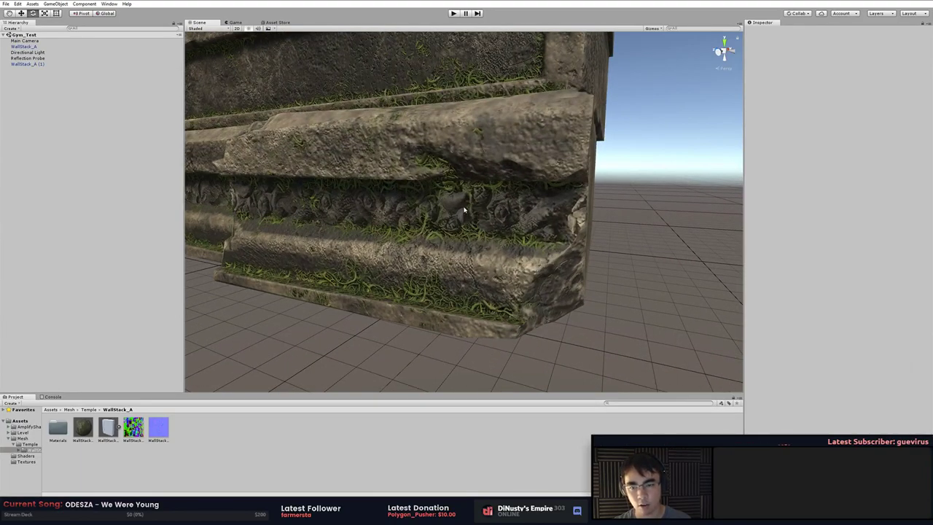
middle_drag(464, 209, 487, 211)
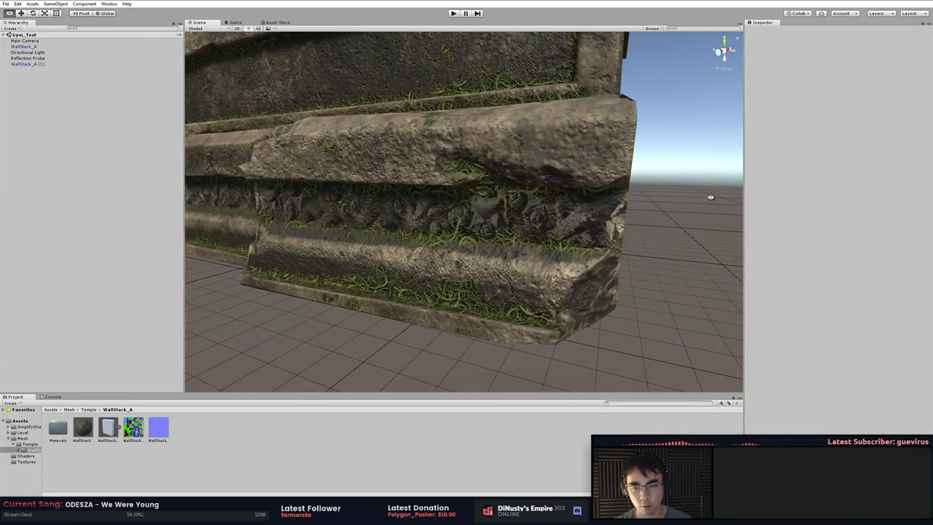
Select WallStack_A, open its 2 Way Blend shader in the shader editor, and enlarge the editor window
key(alt+Tab)
key(alt+Tab)
click(490, 194)
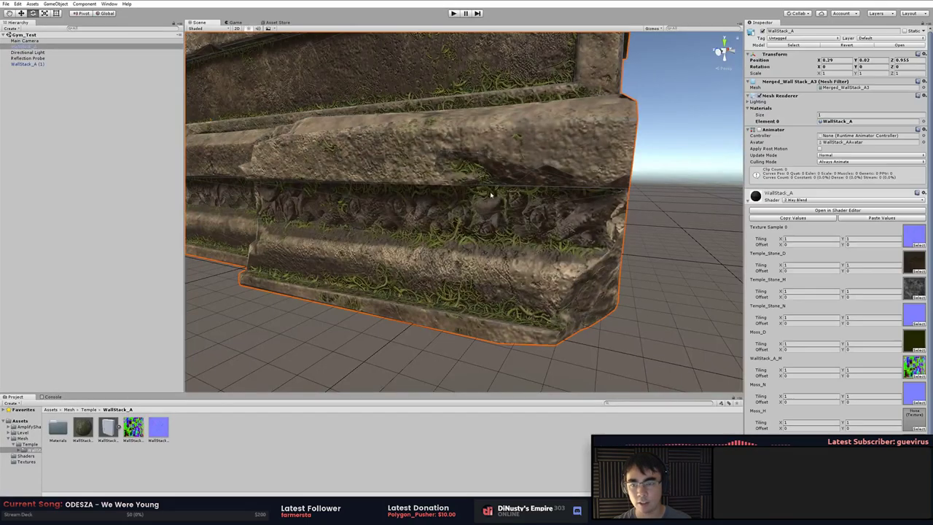
click(838, 210)
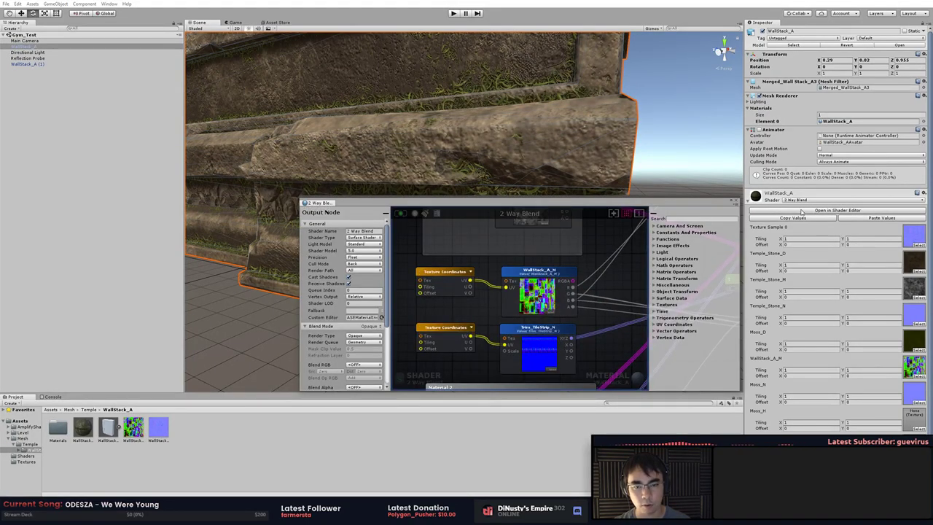
drag(588, 201, 677, 74)
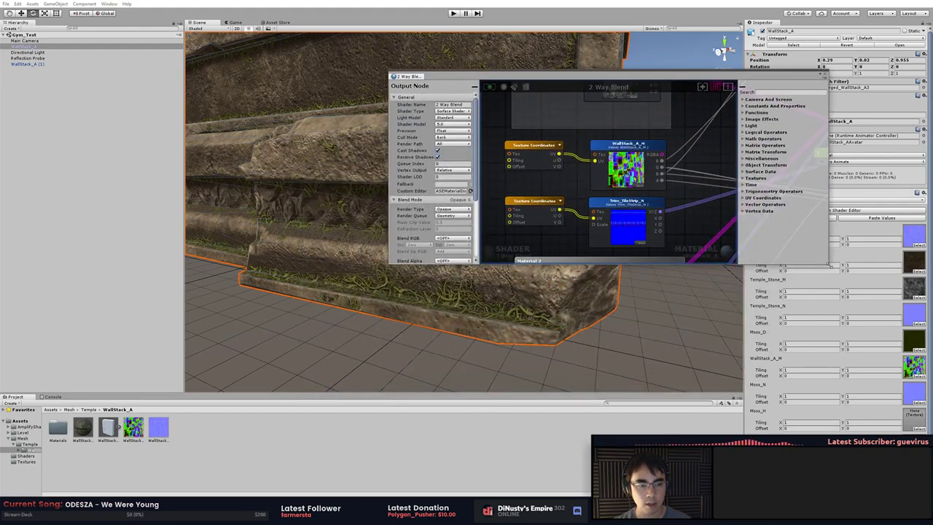
drag(828, 266, 893, 450)
Trace the normal map wires in the shader graph from the trim and moss texture nodes to the Blend Normals nodes
middle_drag(725, 287, 610, 282)
scroll(605, 281, down, 3)
middle_drag(794, 156, 625, 252)
scroll(625, 252, up, 3)
click(670, 181)
middle_drag(605, 211, 691, 97)
middle_drag(566, 349, 731, 234)
middle_drag(677, 206, 769, 240)
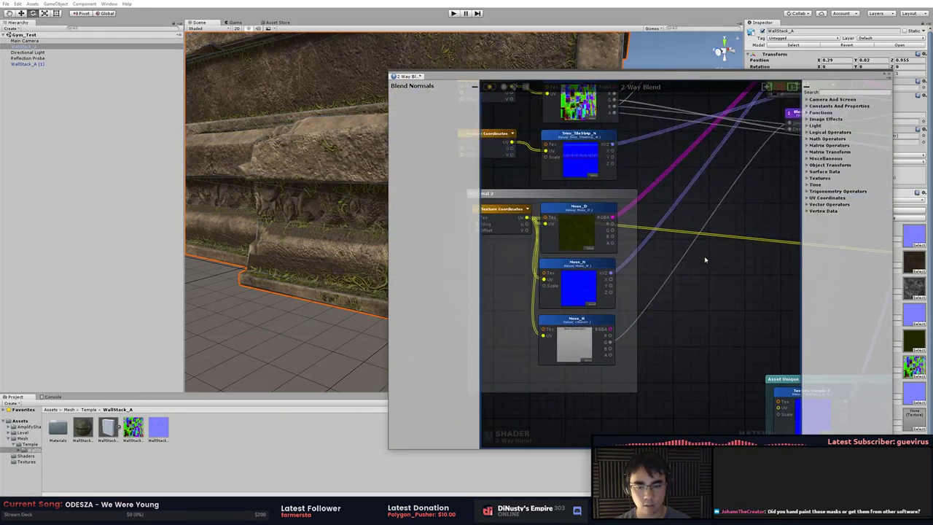
middle_drag(675, 223, 567, 346)
middle_drag(620, 238, 516, 348)
middle_drag(660, 188, 591, 217)
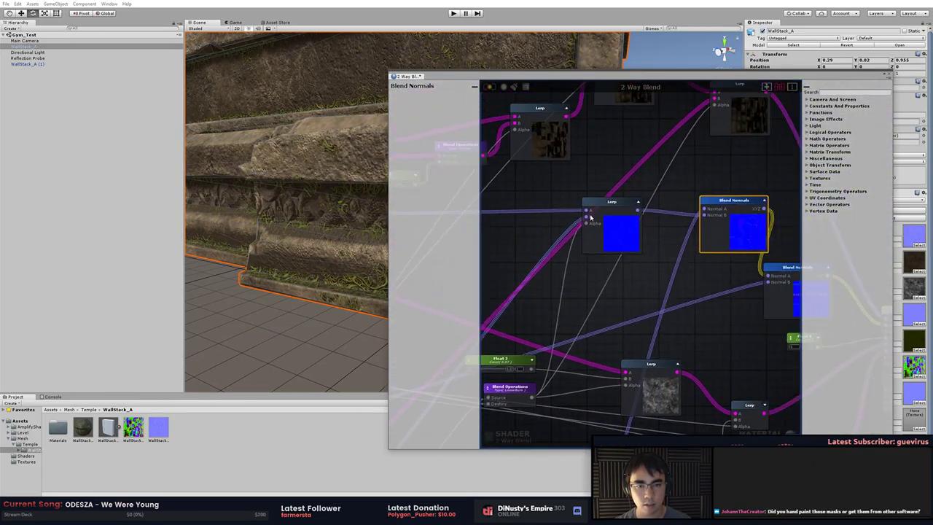
Examine the normal map Lerp node's inputs, its mask alpha, and the two Blend Normals nodes that follow it
scroll(608, 212, up, 2)
click(608, 210)
middle_drag(646, 207, 585, 218)
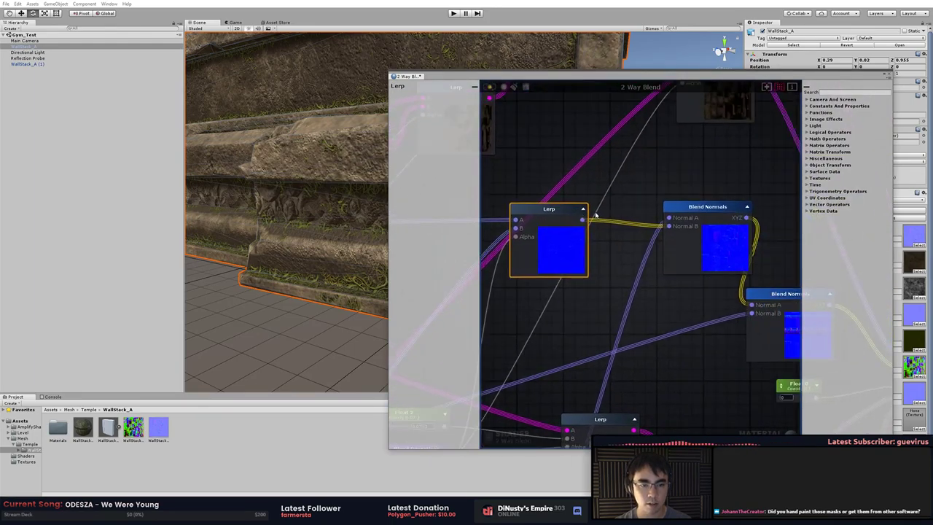
middle_drag(578, 257, 646, 247)
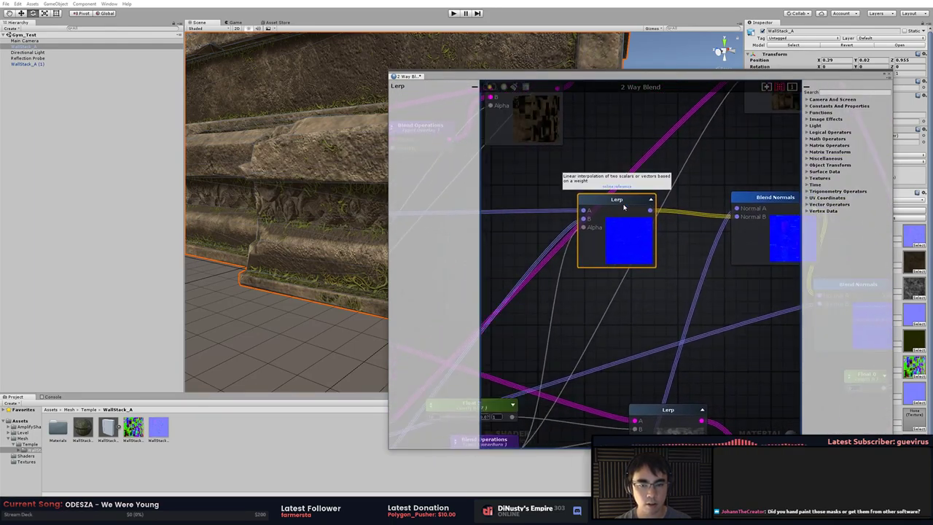
scroll(597, 264, down, 2)
middle_drag(597, 264, 710, 218)
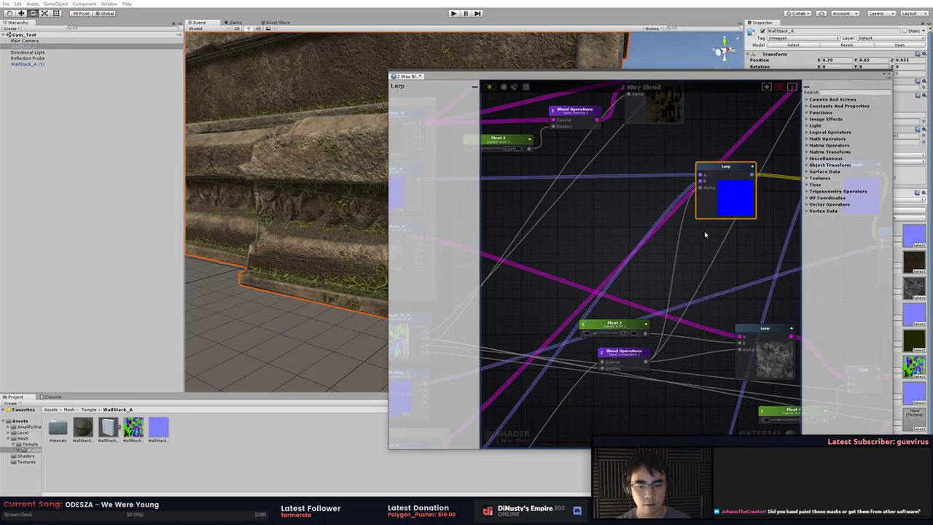
middle_drag(689, 272, 741, 231)
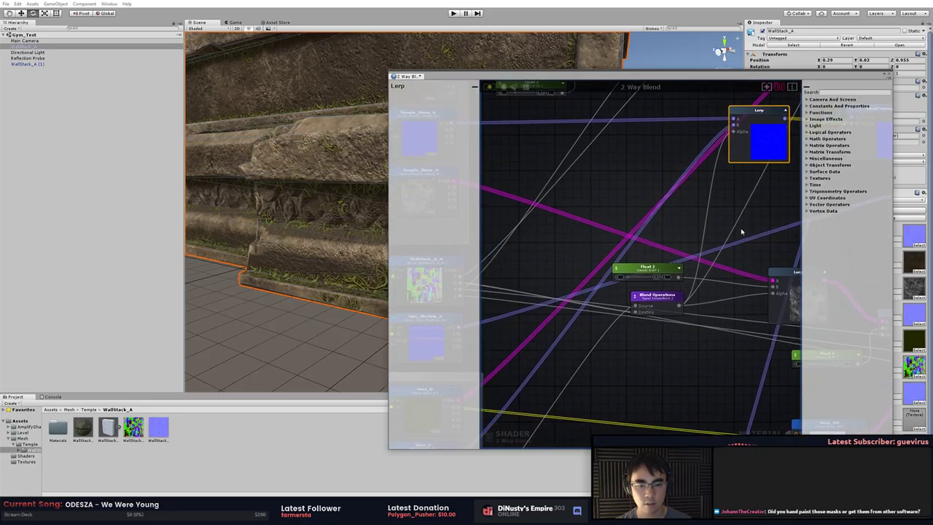
middle_drag(671, 139, 580, 194)
middle_drag(681, 186, 581, 191)
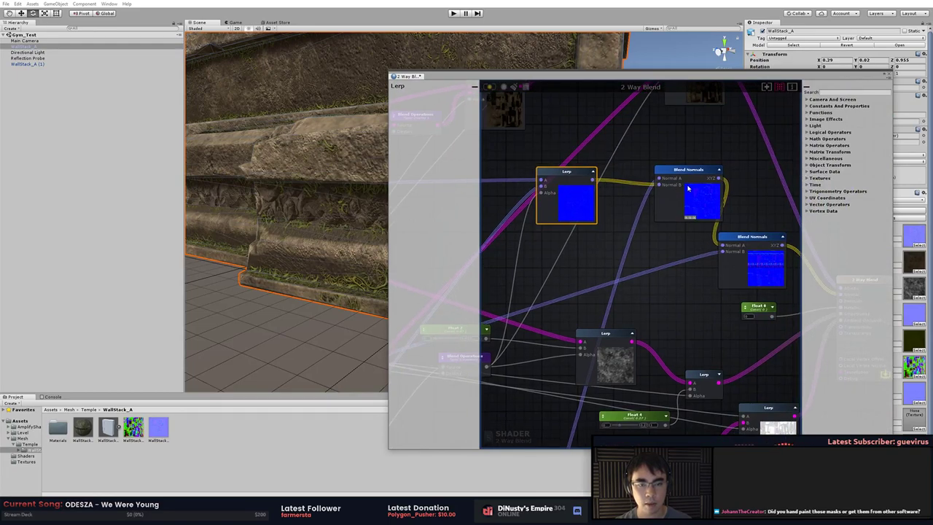
mouse_move(694, 215)
middle_down()
mouse_move(706, 108)
mouse_move(736, 14)
mouse_move(679, 215)
middle_up()
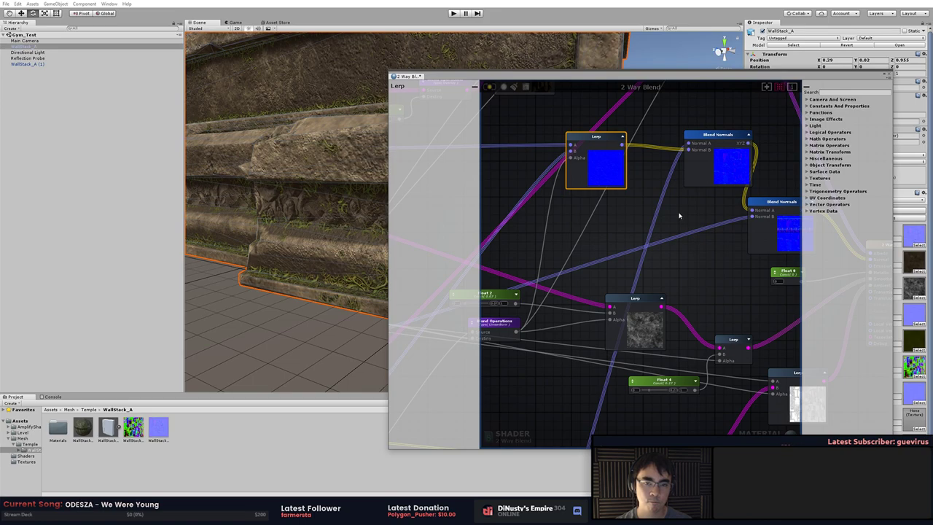
Reposition the two Blend Normals nodes one above the other beside the normal map Lerp node
middle_drag(679, 216, 616, 202)
drag(700, 191, 631, 197)
mouse_move(642, 125)
mouse_down()
mouse_move(688, 117)
mouse_move(653, 115)
mouse_up()
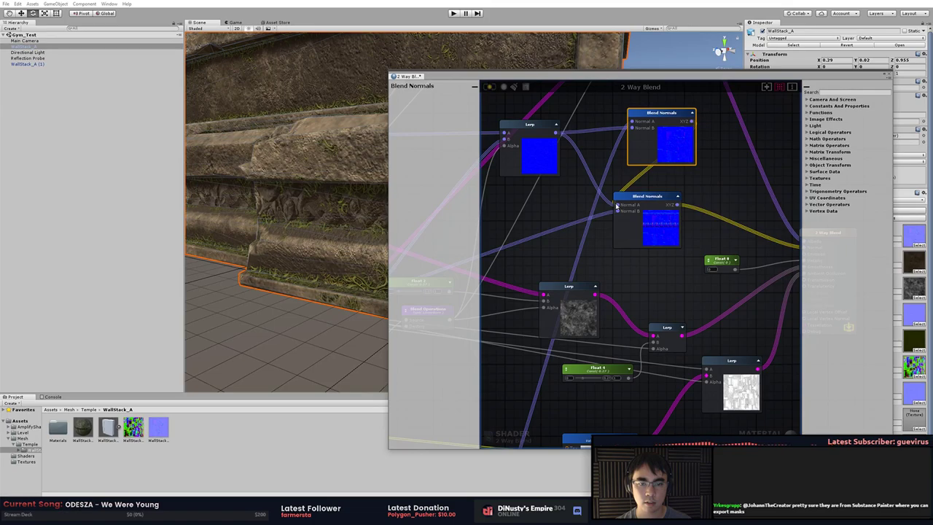
right_drag(728, 189, 666, 188)
drag(603, 118, 680, 121)
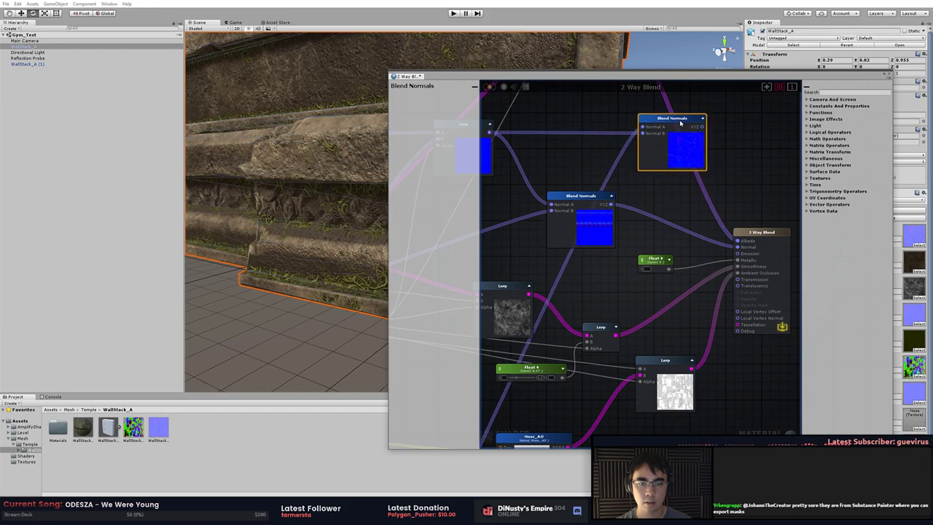
key(ctrl+z)
key(ctrl+z)
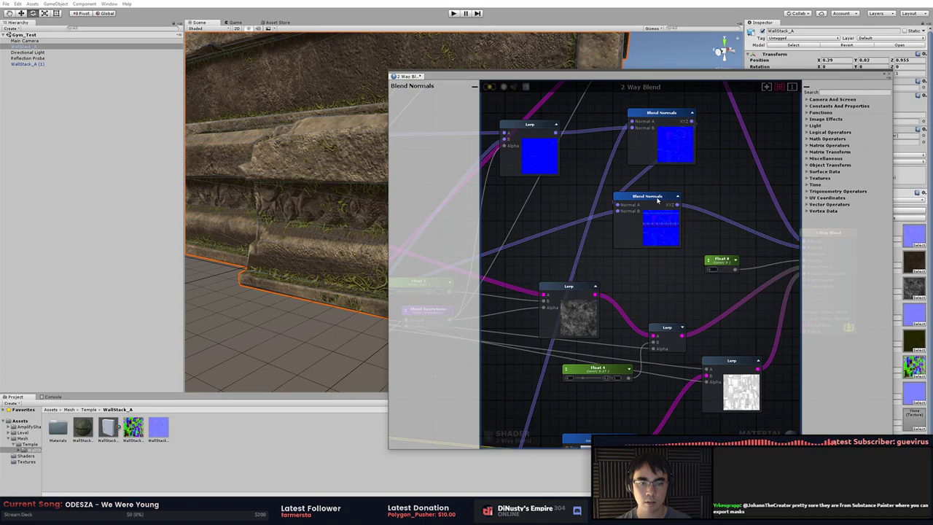
Rewire the normals so the Lerp feeds the trim Blend Normals, which feeds the other Blend Normals' Normal B and the shader's Normal output
drag(656, 200, 675, 209)
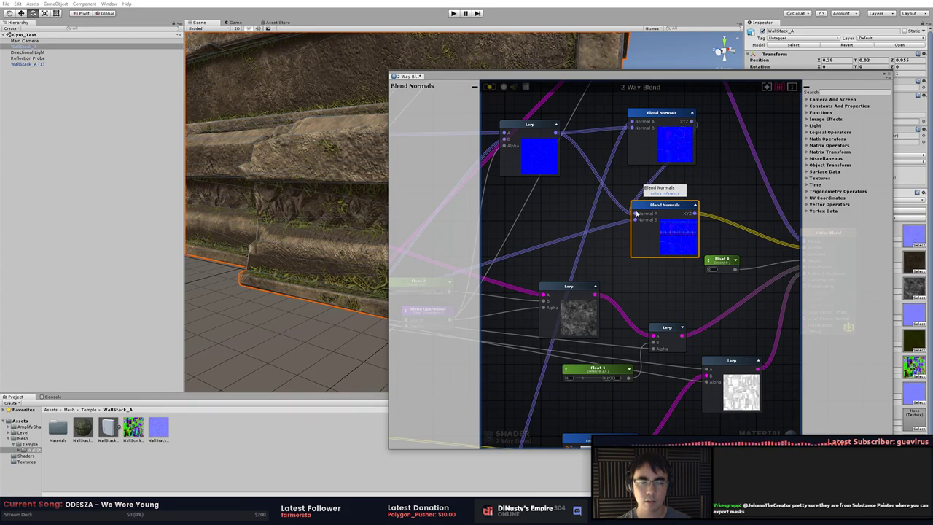
drag(636, 213, 635, 213)
drag(696, 214, 632, 129)
middle_drag(716, 163, 646, 158)
drag(622, 116, 734, 242)
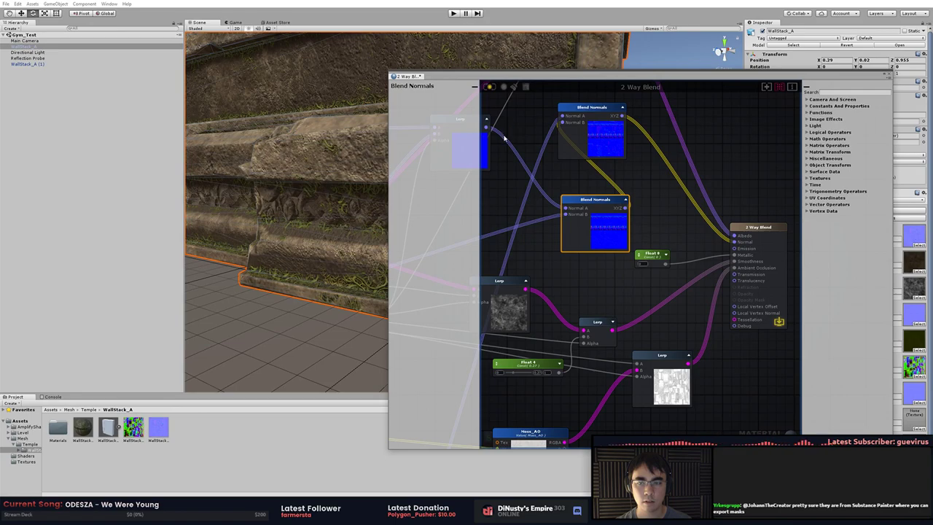
Move the shader editor window aside and arrange the trim Blend Normals node between the Lerp and the final Blend Normals node
drag(549, 76, 573, 65)
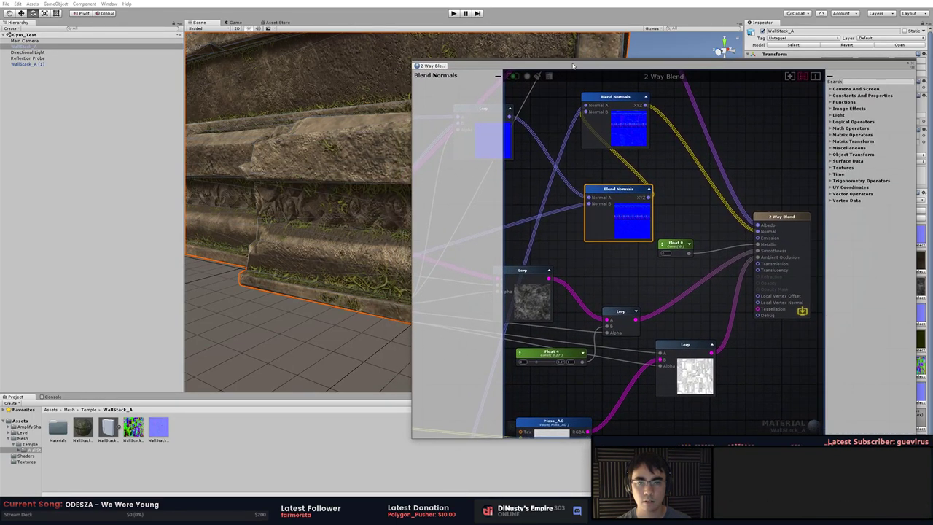
drag(601, 104, 660, 113)
drag(628, 187, 565, 139)
middle_drag(564, 140, 687, 176)
scroll(684, 176, up, 2)
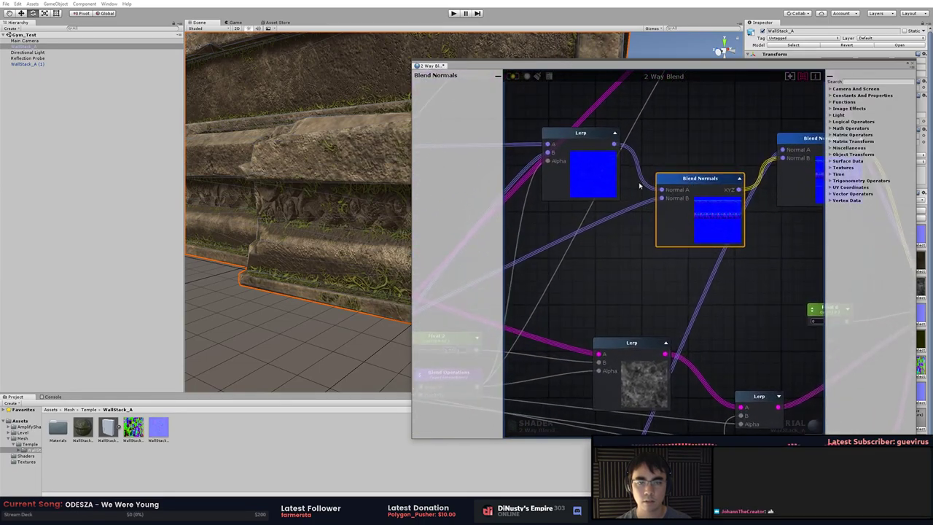
key(F1)
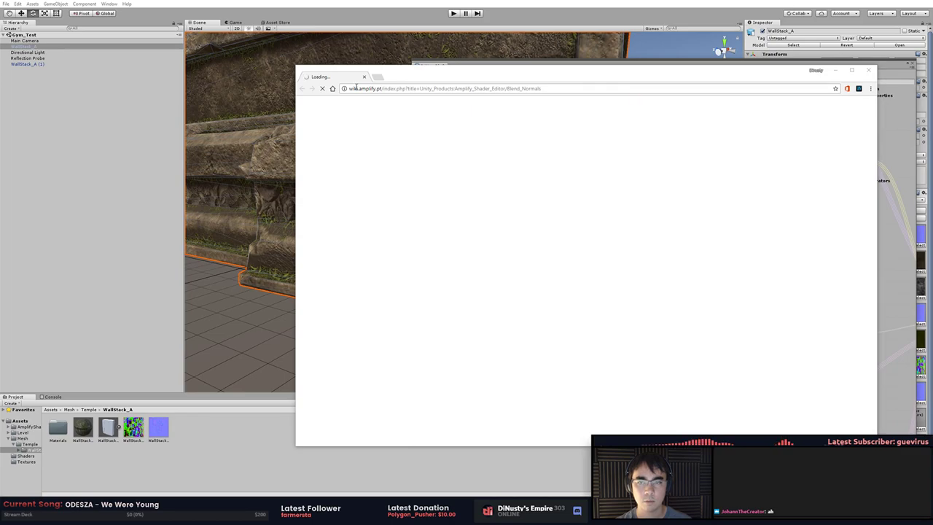
click(364, 77)
middle_drag(693, 167, 663, 165)
middle_drag(671, 196, 658, 194)
middle_drag(768, 199, 644, 202)
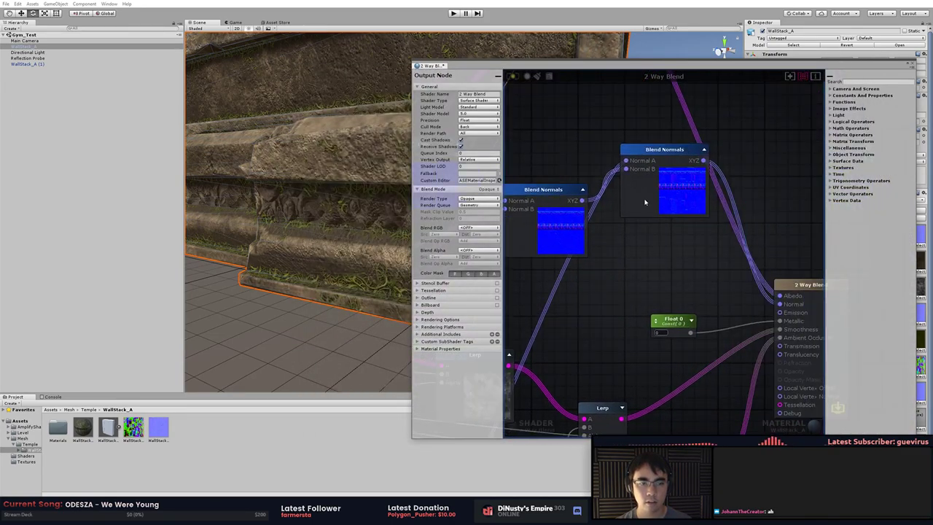
Move the shader editor aside, inspect the wall's base and recessed panel in the scene, and bring the editor back
drag(576, 69, 813, 71)
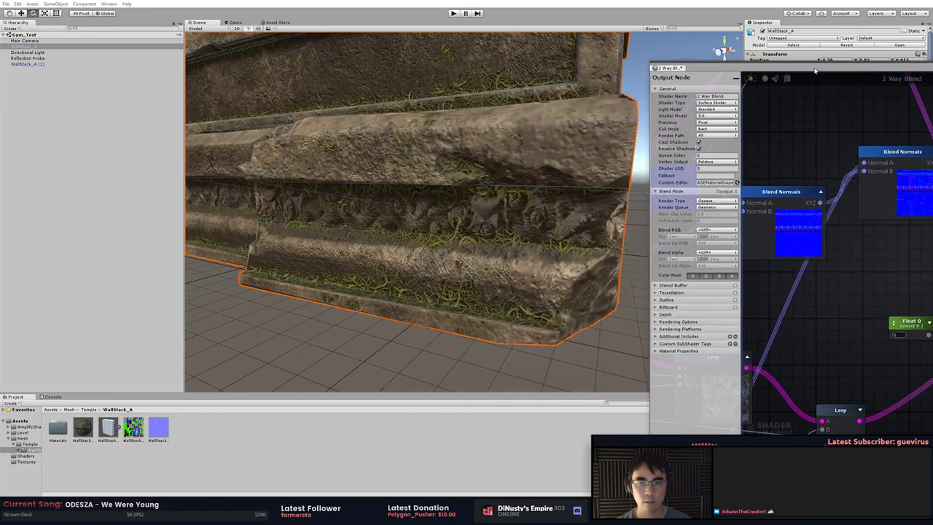
click(633, 252)
right_drag(634, 252, 849, 297)
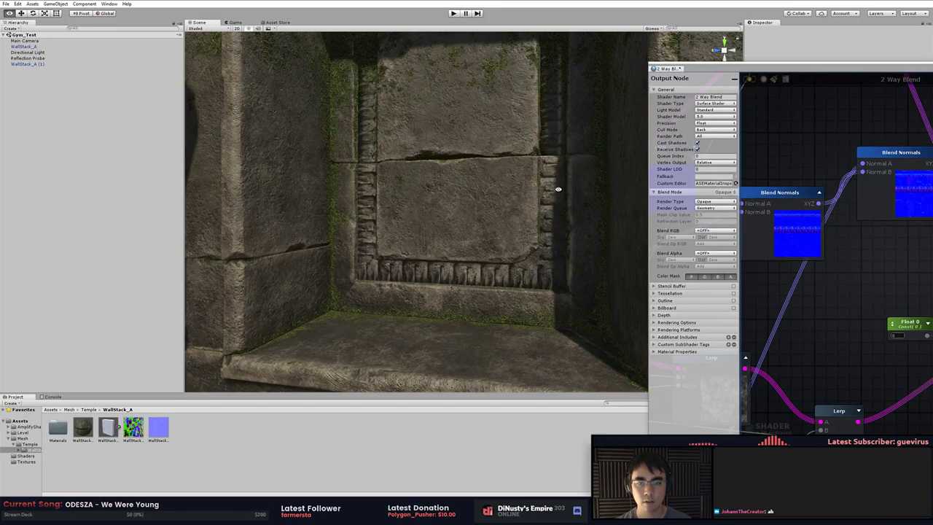
right_drag(558, 190, 558, 189)
drag(725, 71, 431, 37)
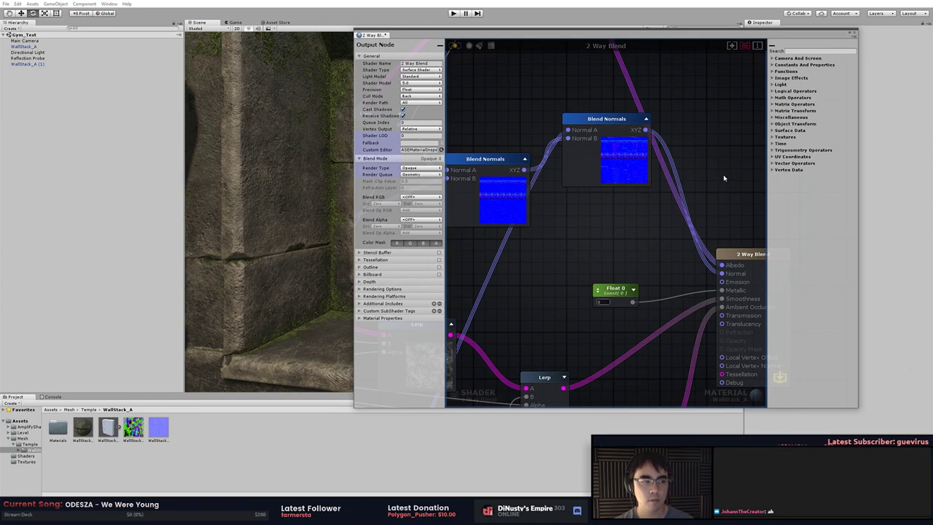
Switch to Substance Painter and examine the Mud layer's mask and its two mask effects in the Updated Temple folder
key(alt+Tab)
click(349, 341)
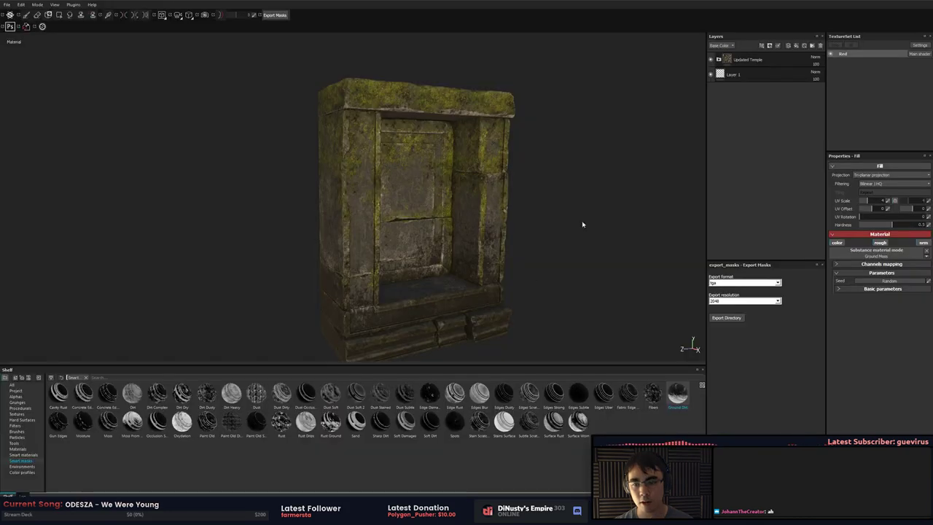
mouse_move(582, 167)
alt+mouse_down()
mouse_move(589, 150)
mouse_move(566, 177)
alt+mouse_up()
click(718, 59)
alt+click(738, 74)
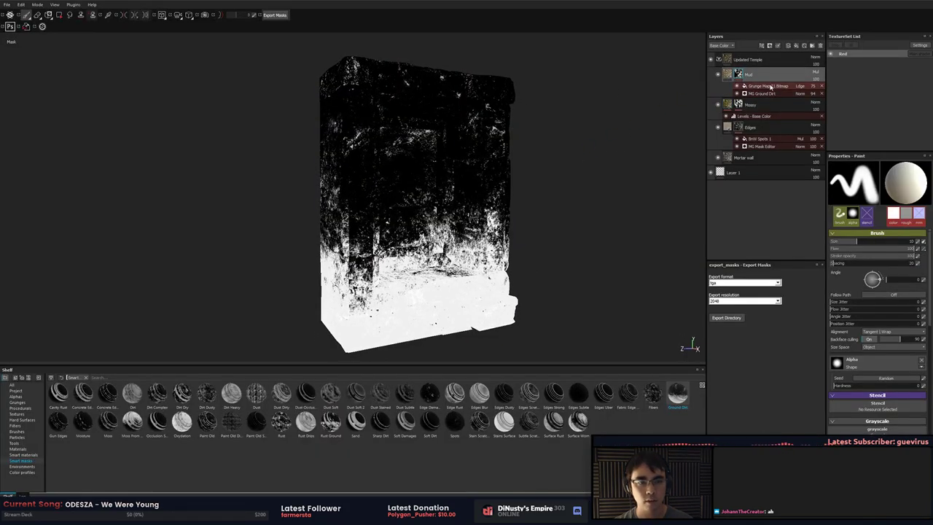
click(738, 87)
click(738, 87)
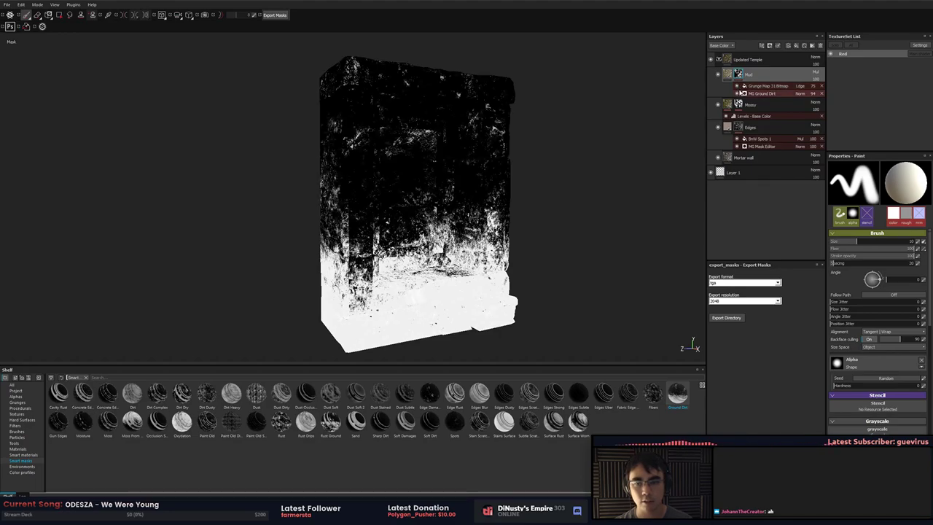
click(737, 94)
click(737, 94)
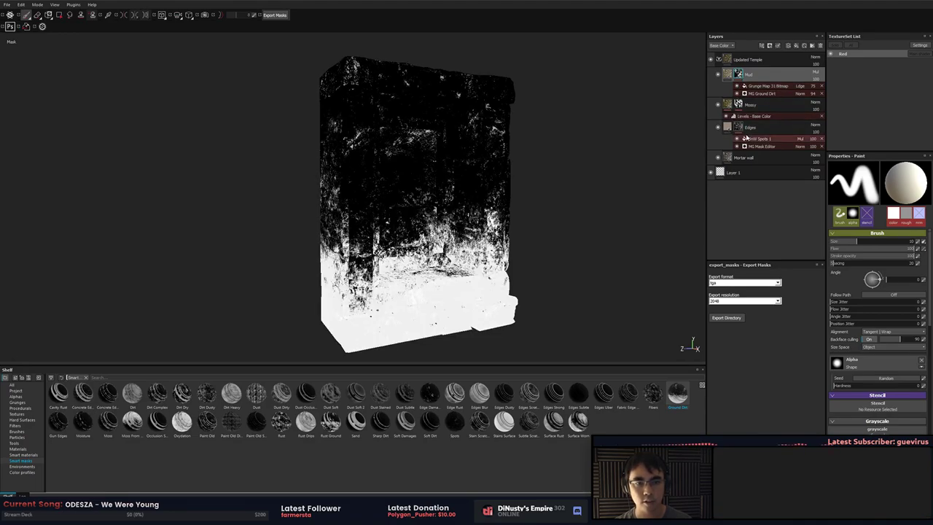
Return to the full material view and select the Mud, Mossy and Edges layers for review
click(719, 60)
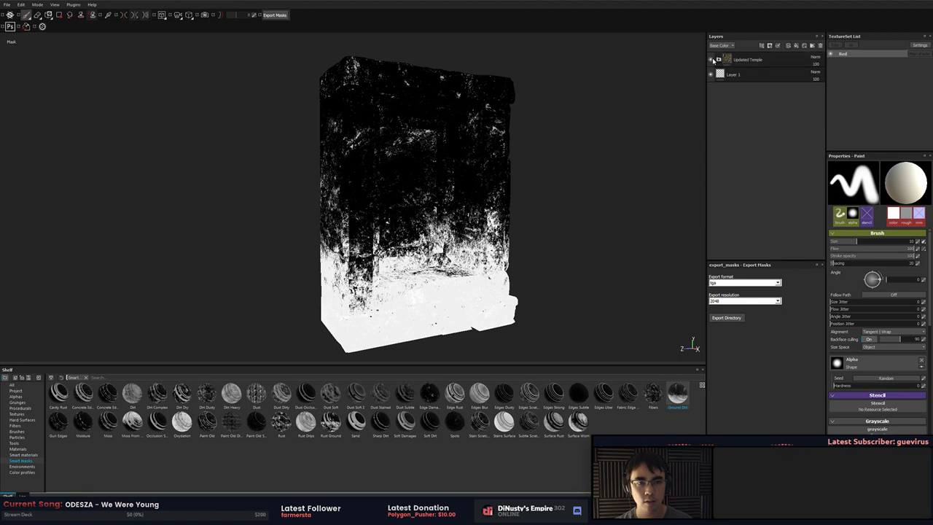
click(723, 63)
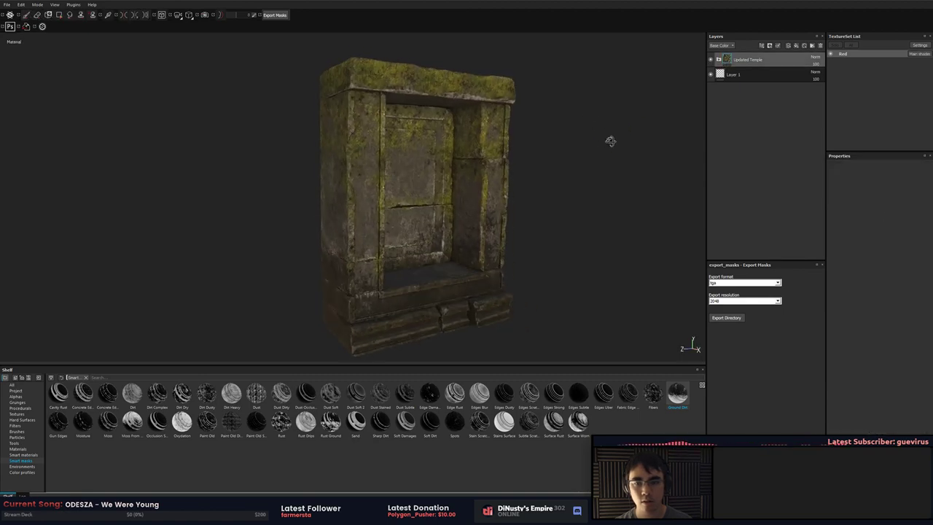
click(718, 60)
click(758, 78)
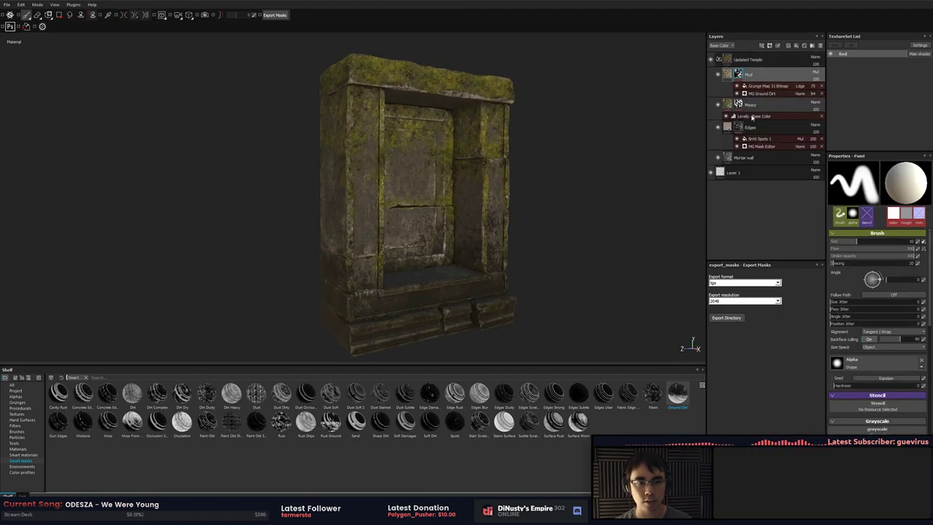
ctrl+click(759, 106)
click(754, 158)
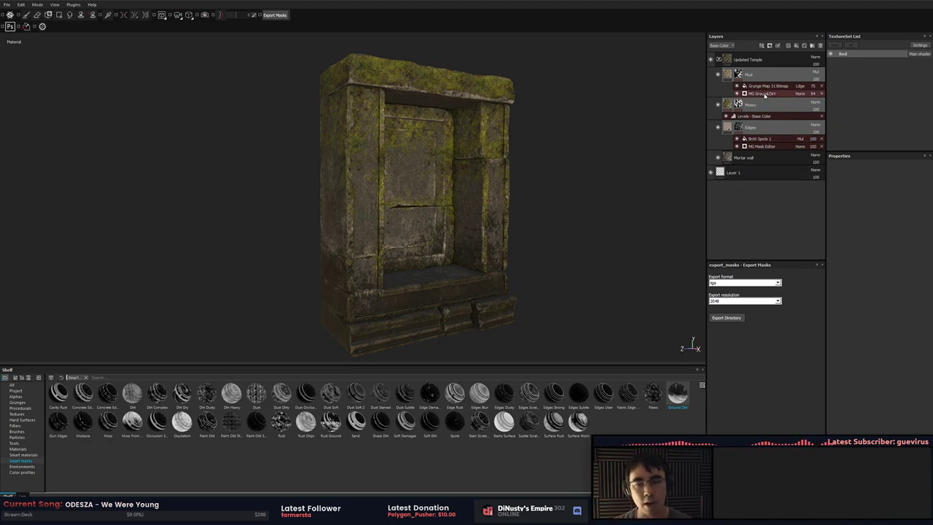
Switch back to Unity and shift the two Blend Normals nodes slightly lower in the 2 Way Blend graph
key(alt+Tab)
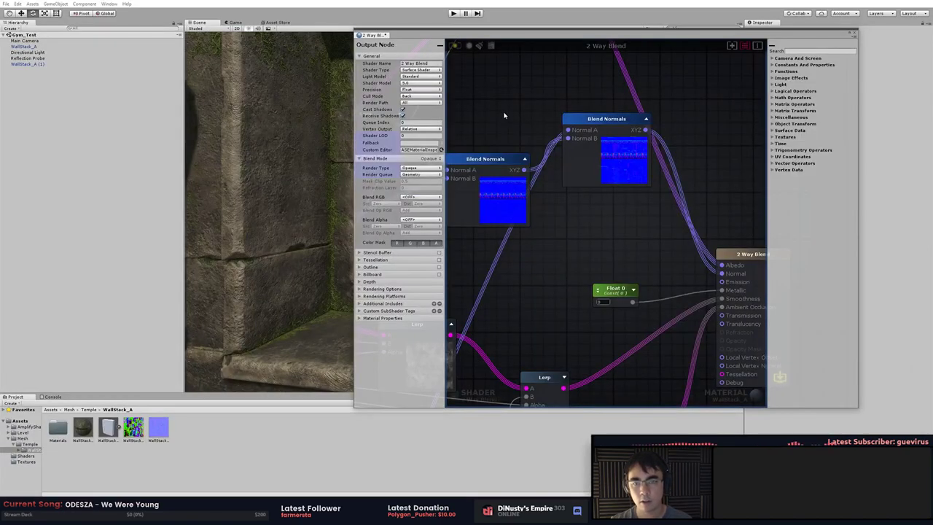
drag(586, 122, 590, 144)
middle_drag(508, 132, 598, 115)
scroll(605, 115, down, 1)
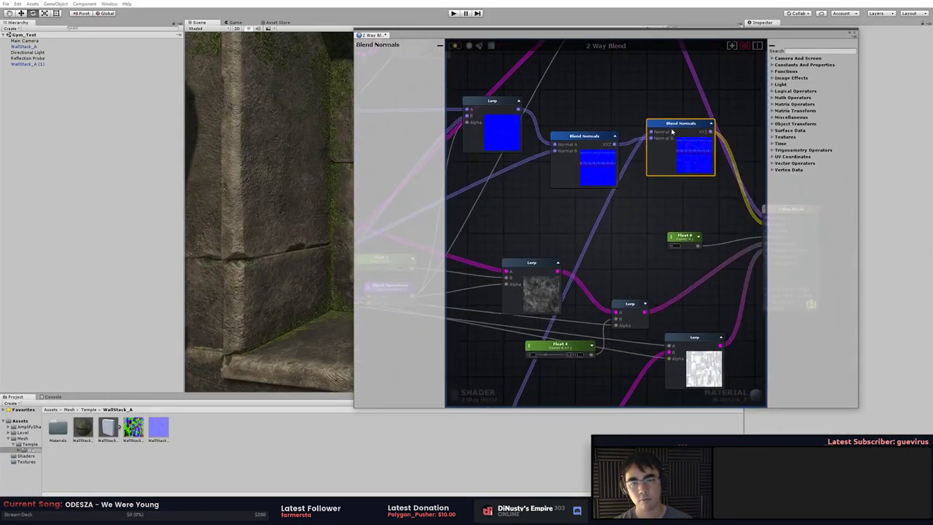
drag(671, 125, 675, 137)
middle_drag(587, 112, 677, 122)
mouse_move(675, 146)
mouse_down()
mouse_move(657, 168)
mouse_move(669, 158)
mouse_up()
Arrange the normal map Lerp above the trim Blend Normals node, with the final Blend Normals node beside the trim node
drag(578, 112, 637, 78)
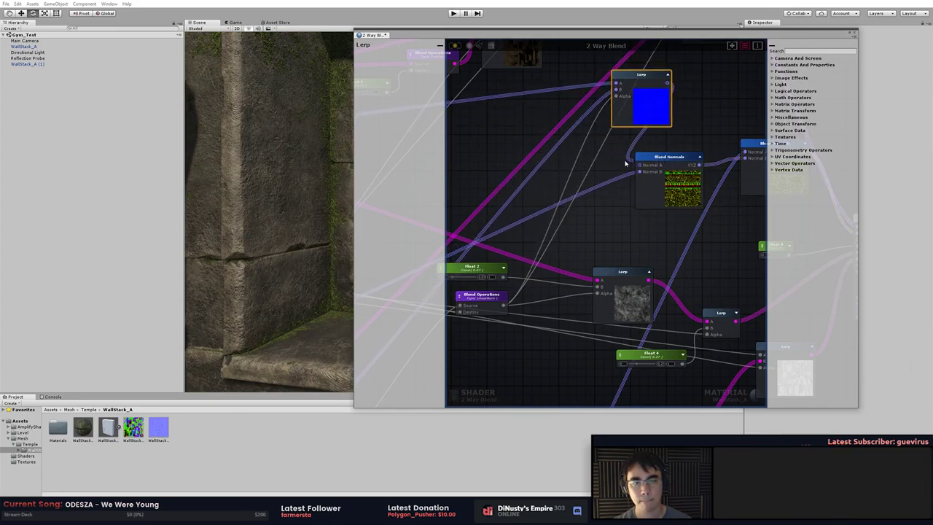
drag(662, 158, 639, 165)
drag(672, 159, 677, 150)
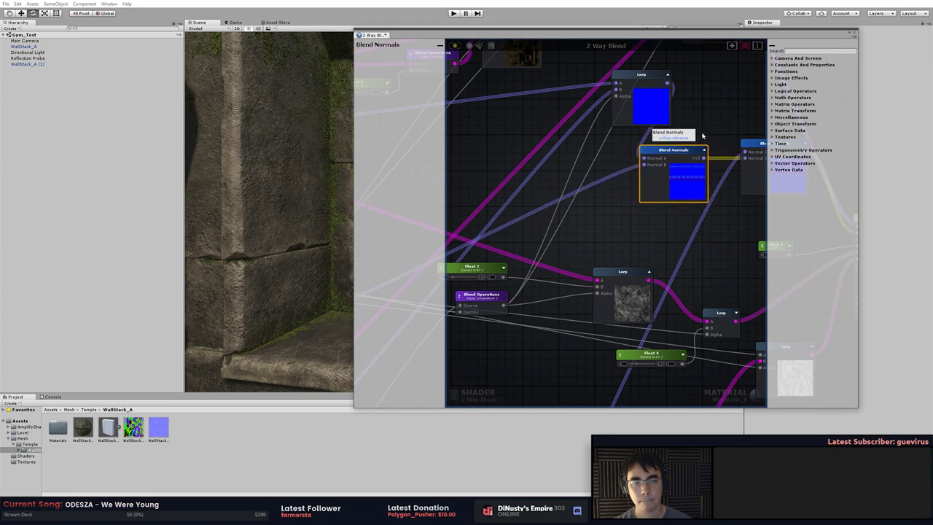
middle_drag(706, 122, 636, 128)
scroll(636, 128, down, 2)
drag(603, 151, 700, 158)
middle_drag(681, 129, 689, 175)
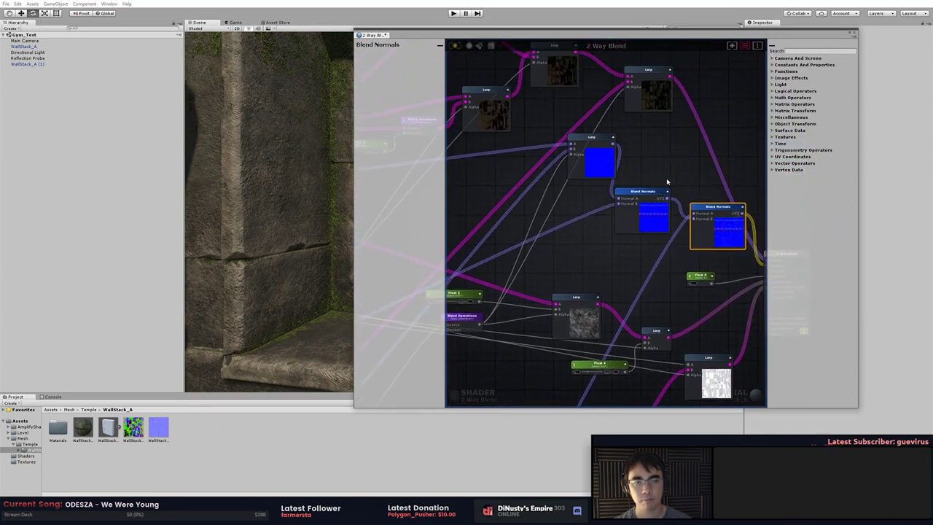
Nudge the normal map Lerp away from the trim Blend Normals node and close the shader editor
scroll(625, 199, up, 2)
drag(641, 196, 642, 200)
click(619, 176)
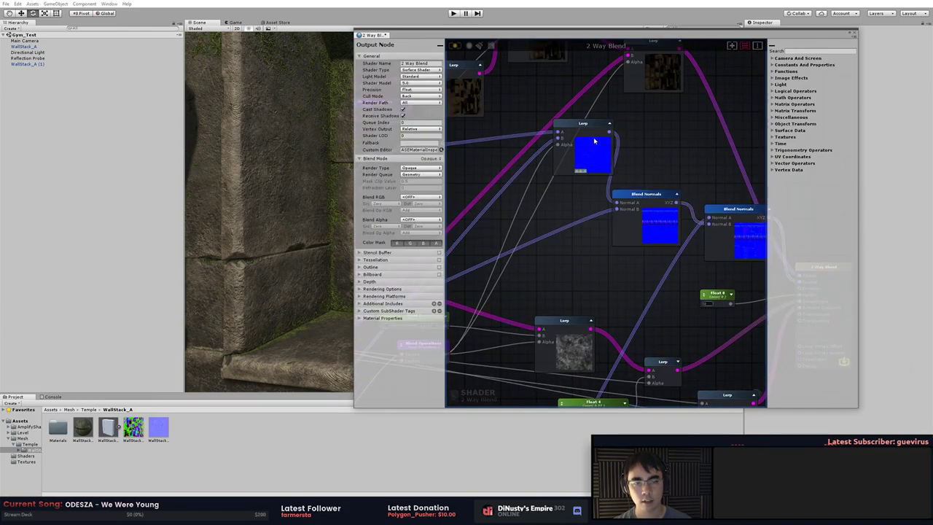
drag(582, 125, 568, 127)
click(661, 138)
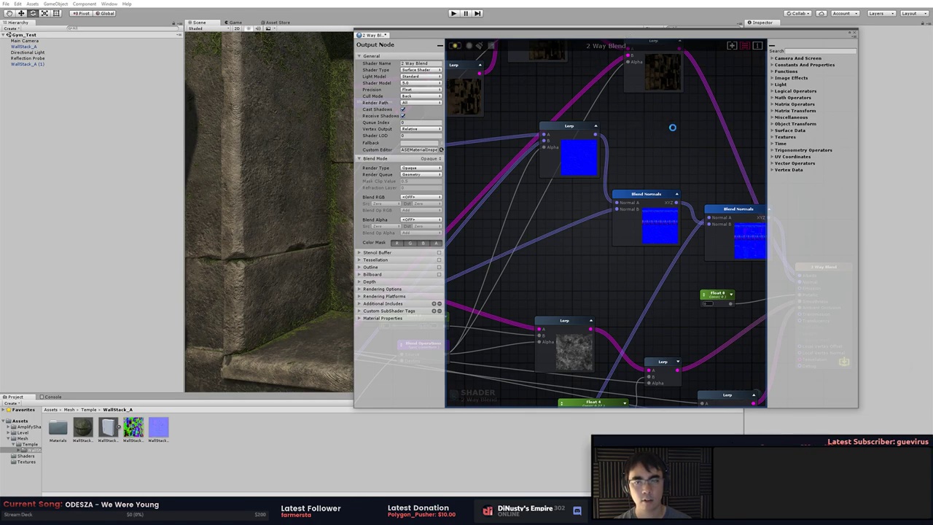
click(854, 34)
Inspect the blended normals on the wall stack's recessed panel, carved base trim and stone corner from several angles
click(608, 156)
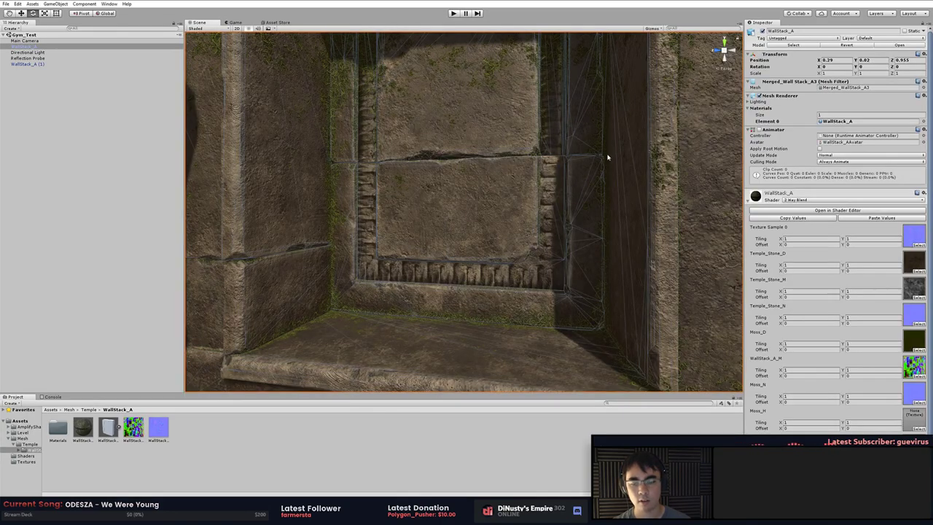
key(ctrl+z)
alt+drag(615, 259, 591, 246)
alt+right_drag(592, 245, 517, 241)
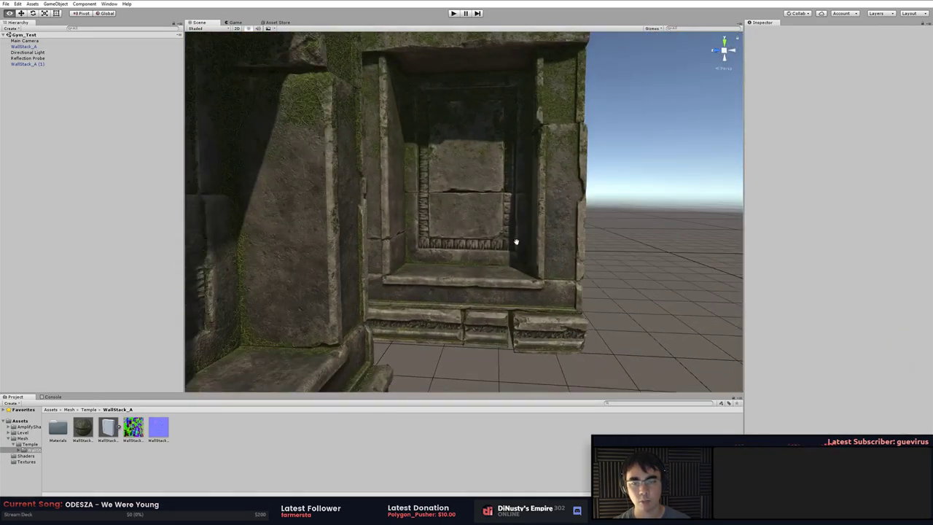
alt+drag(517, 241, 466, 161)
alt+right_drag(467, 161, 489, 172)
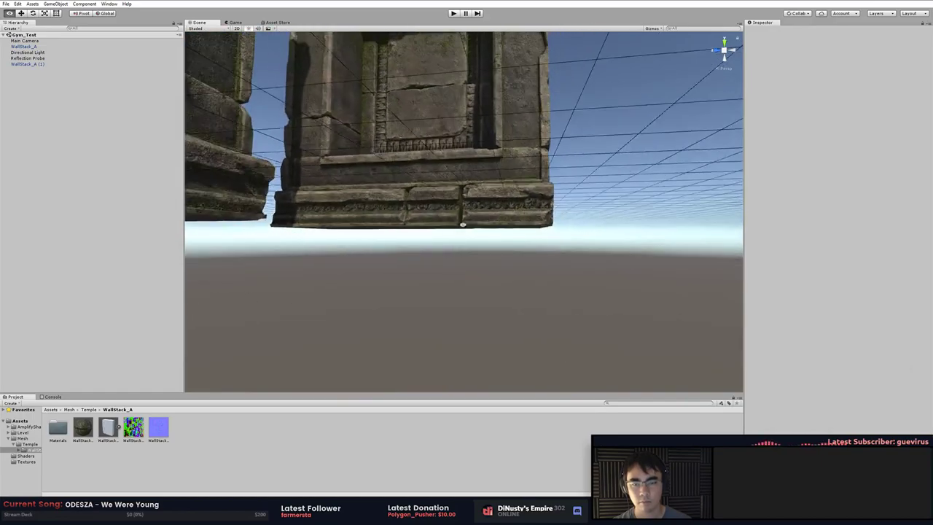
alt+drag(490, 172, 524, 269)
right_drag(523, 268, 508, 220)
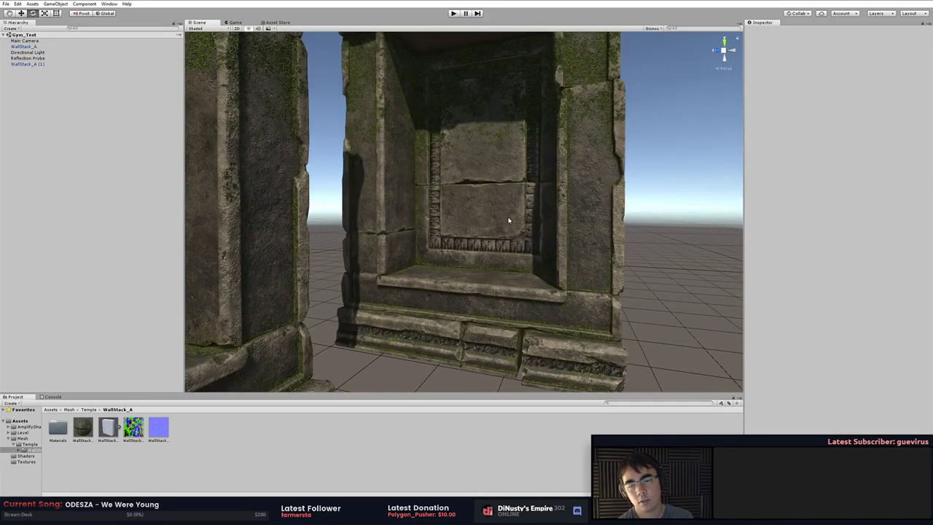
right_drag(539, 224, 385, 226)
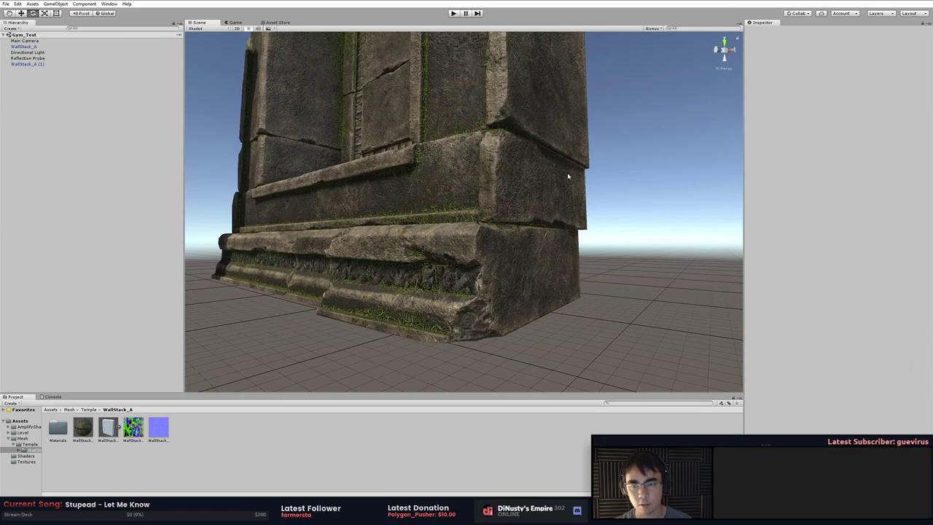
right_drag(557, 190, 585, 216)
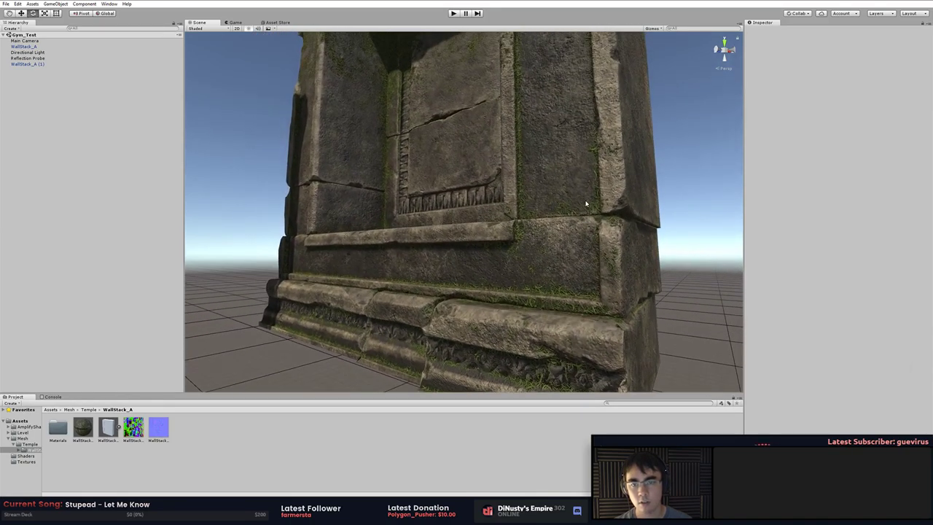
Examine both wall stacks together from the front and from above, including their mossy tops
click(478, 278)
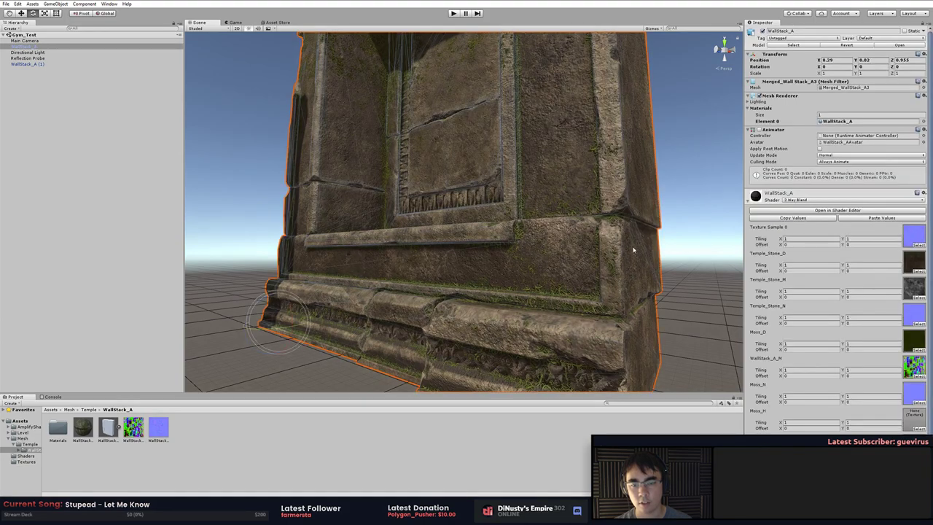
click(662, 240)
right_drag(628, 200, 530, 210)
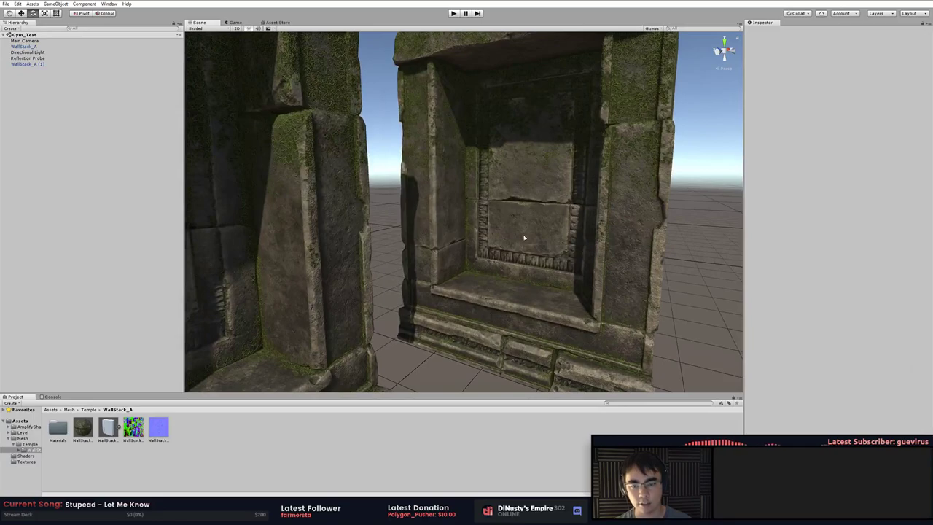
right_drag(448, 233, 567, 258)
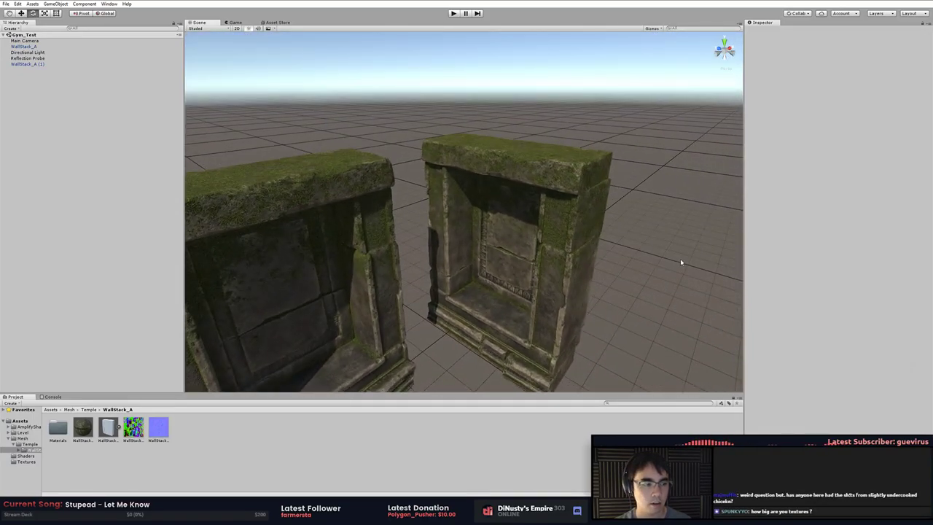
right_drag(681, 260, 631, 211)
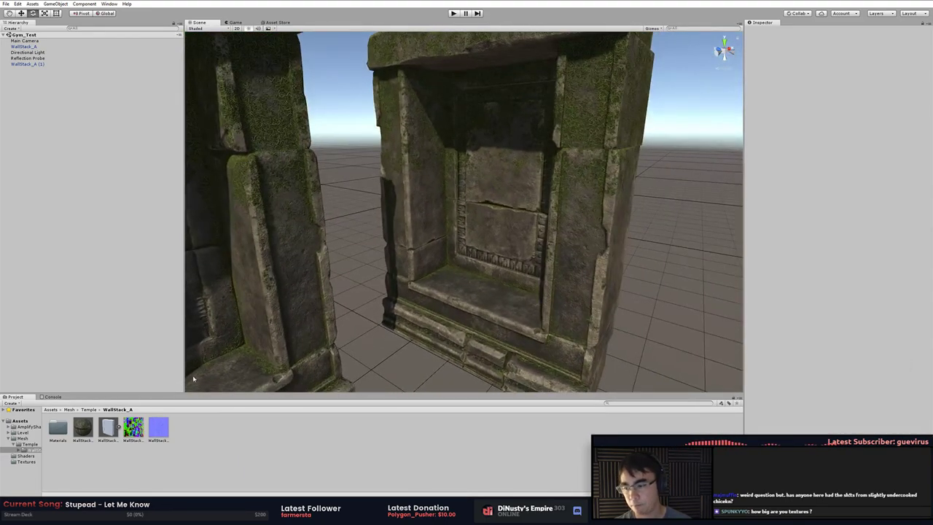
Set the maximum size of the WallStack_A_N normal map to 1024 and apply the import settings
click(154, 431)
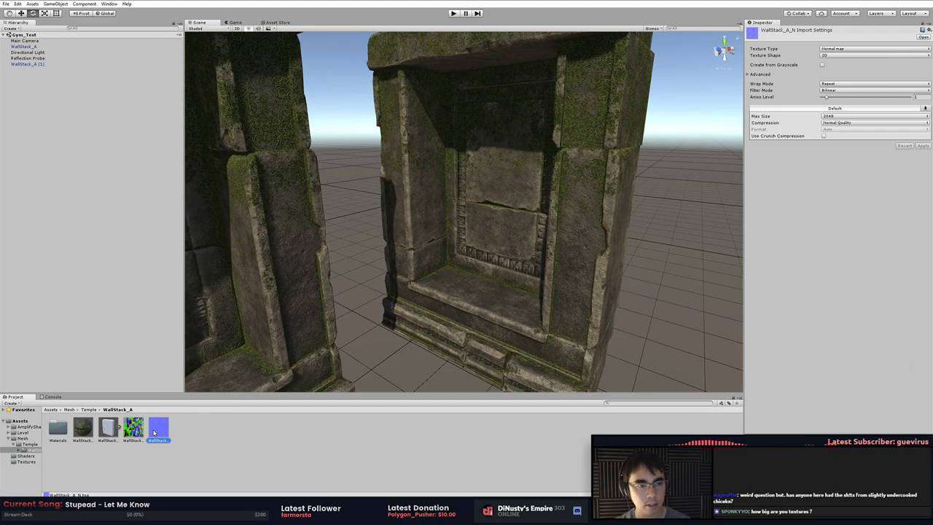
alt+drag(420, 199, 628, 191)
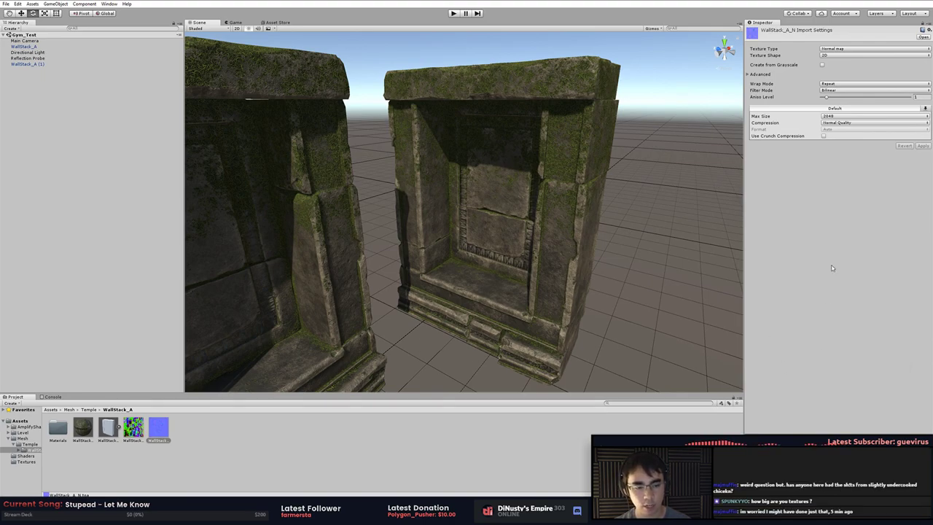
click(841, 117)
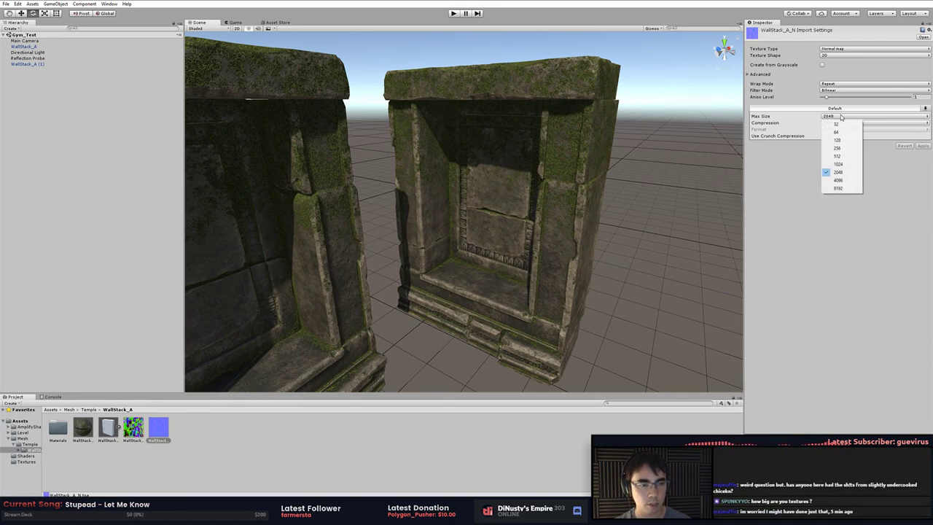
click(838, 164)
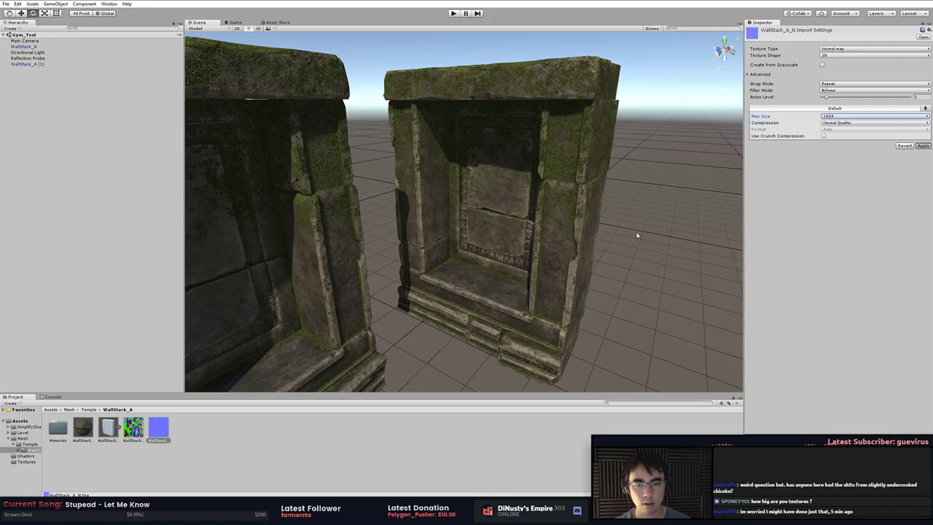
click(586, 283)
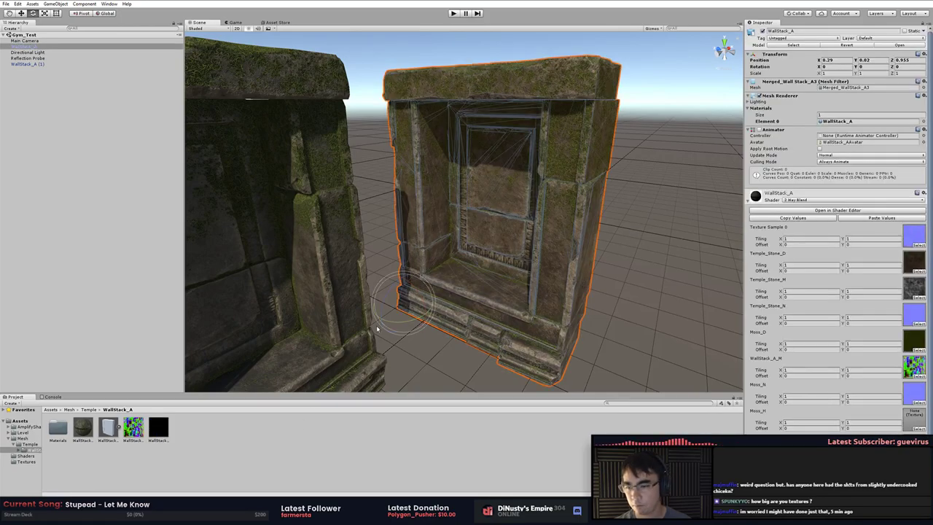
Locate the wall stack material's Texture Sample 0 normal map in the project and open the import settings of WallStack_A_N
click(435, 353)
click(500, 314)
click(916, 232)
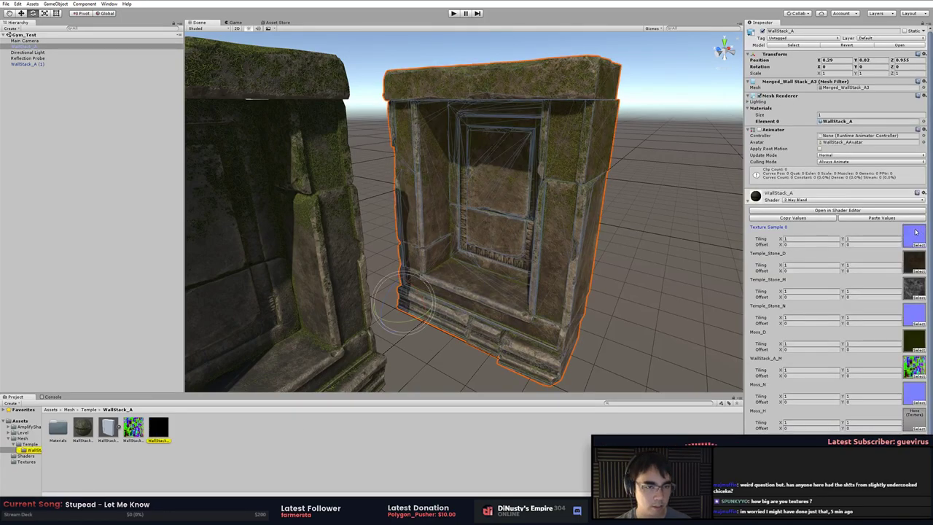
click(159, 431)
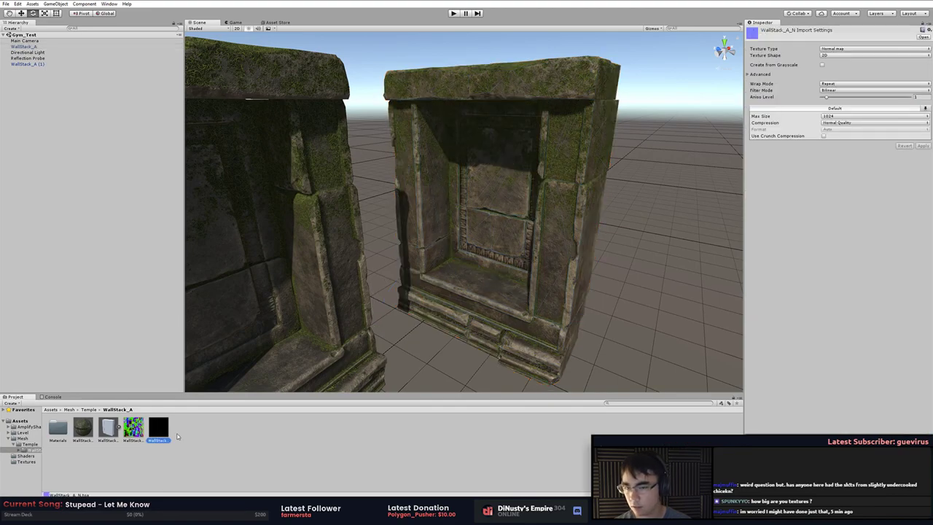
Find the Temple_Stone_N texture through the wall stack's material, set its maximum size to 1024 and apply the import settings
click(403, 302)
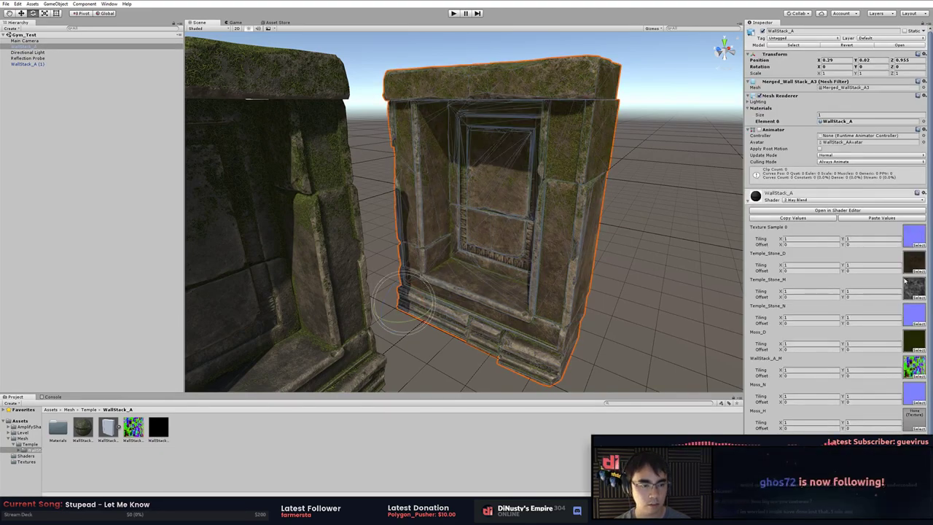
click(913, 313)
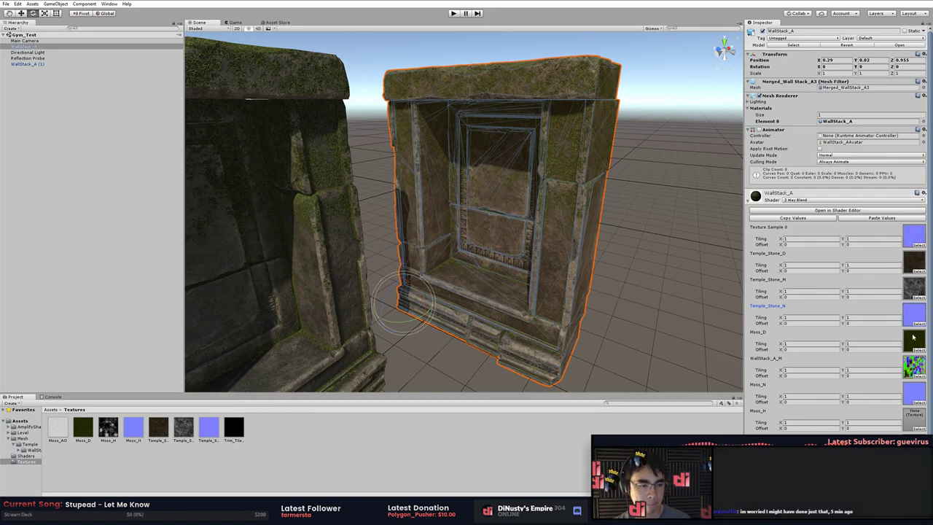
click(914, 313)
click(212, 434)
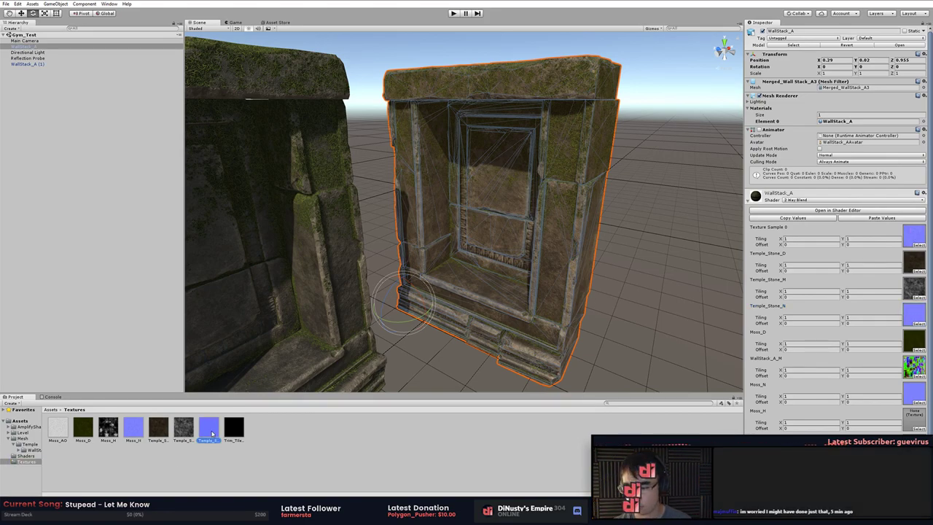
alt+right_drag(527, 239, 903, 277)
middle_drag(627, 231, 557, 242)
scroll(556, 241, down, 10)
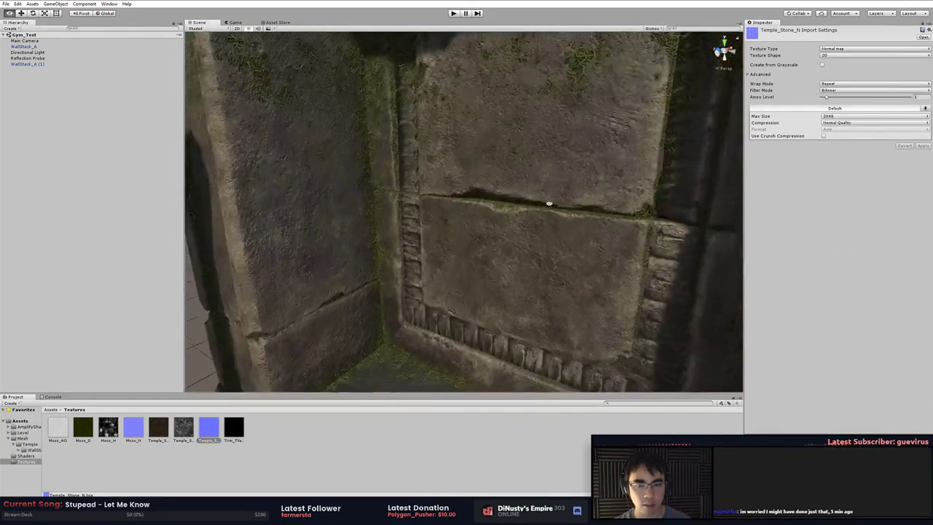
click(848, 116)
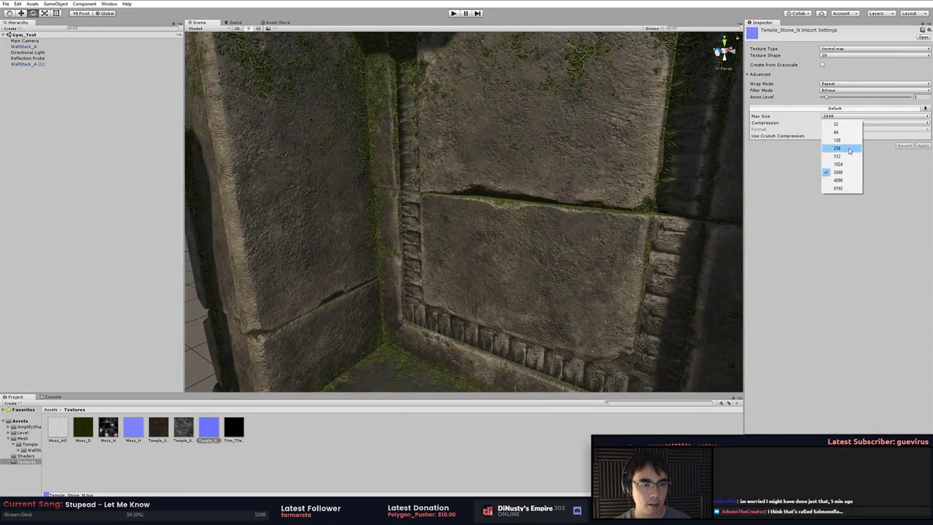
click(840, 163)
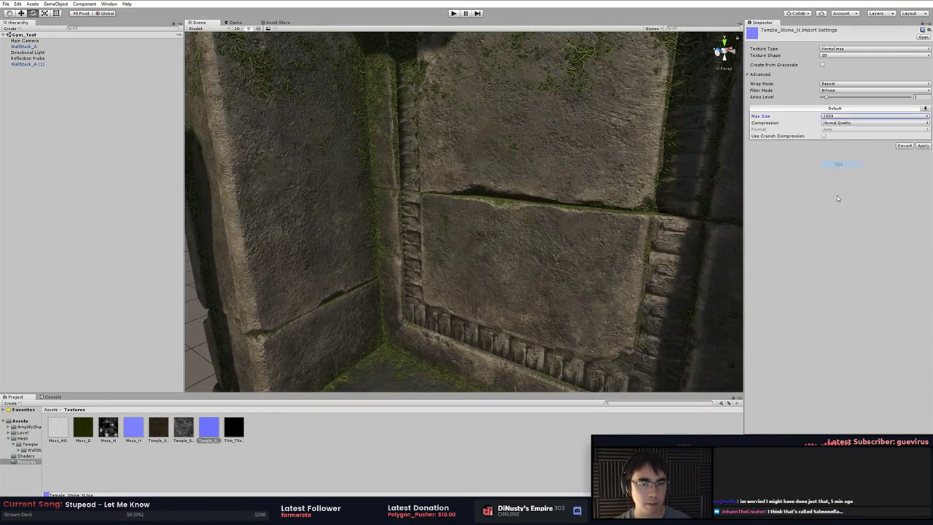
click(923, 146)
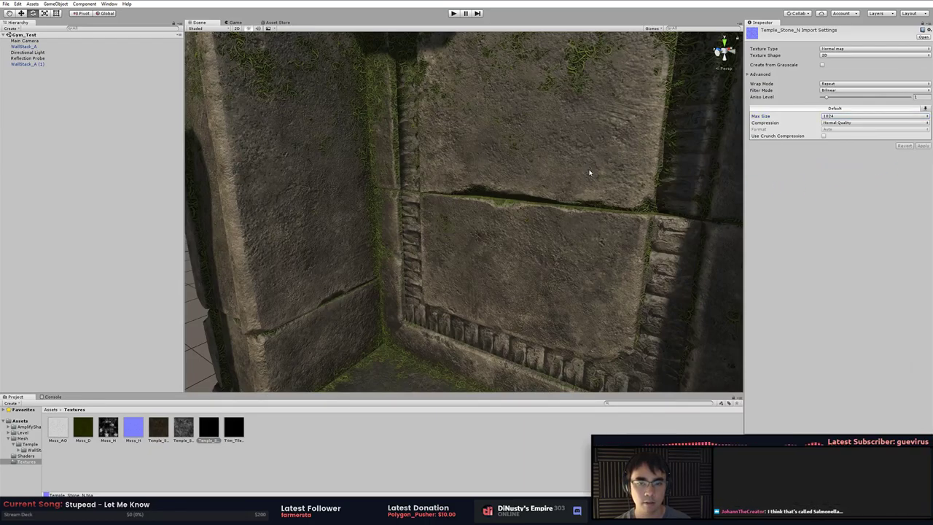
Check the recessed stone panel up close, set the compression of Temple_Stone_N to High Quality and apply it
scroll(638, 212, up, 5)
mouse_move(638, 212)
alt+right_down()
mouse_move(661, 214)
mouse_move(645, 212)
alt+right_up()
middle_drag(594, 222, 604, 220)
alt+right_drag(603, 220, 573, 218)
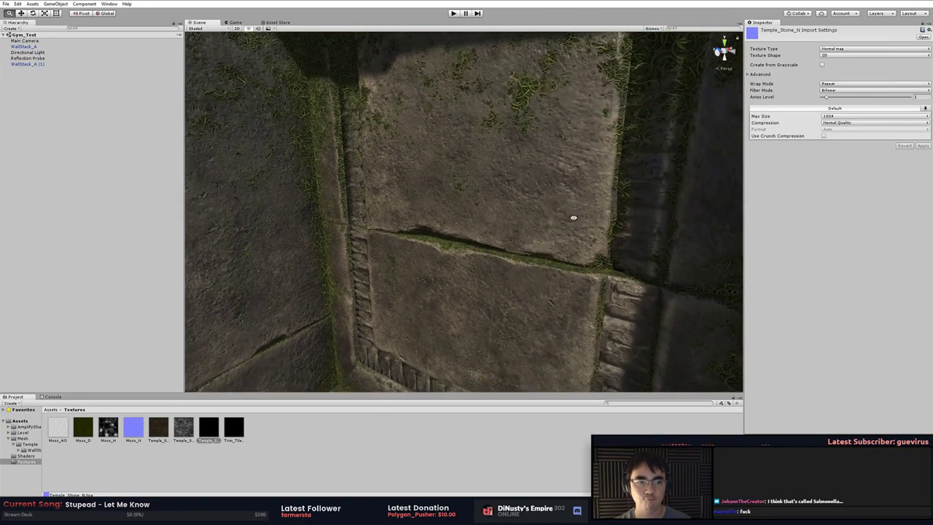
click(846, 123)
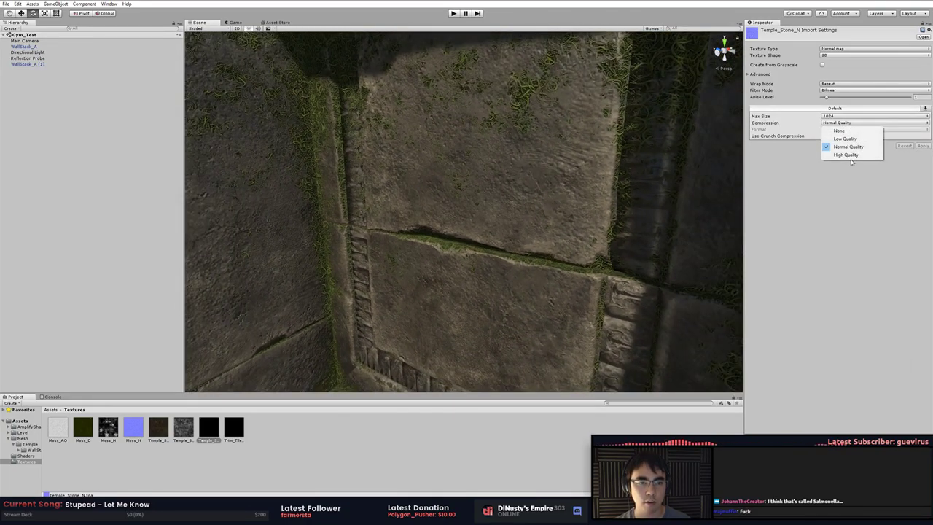
click(847, 155)
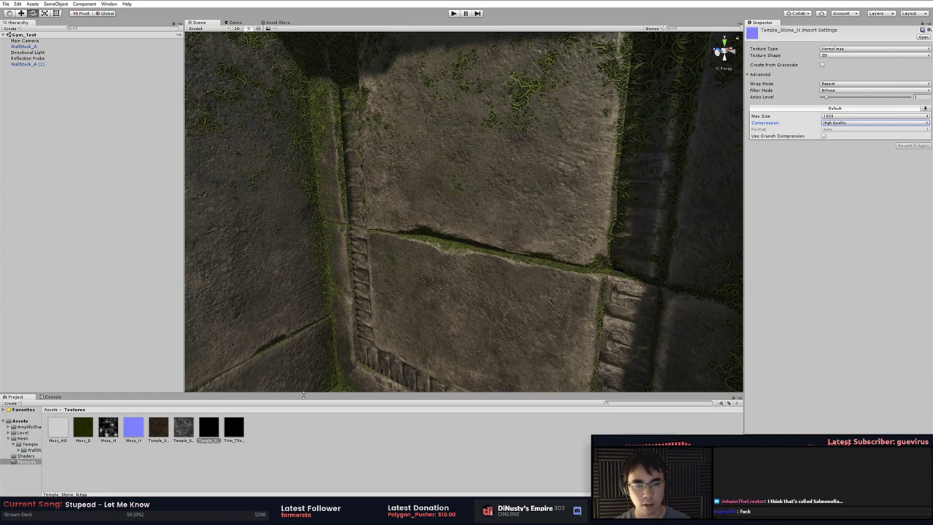
Set the maximum size of the Moss_N normal map to 1024 and apply the import settings
click(128, 430)
click(839, 115)
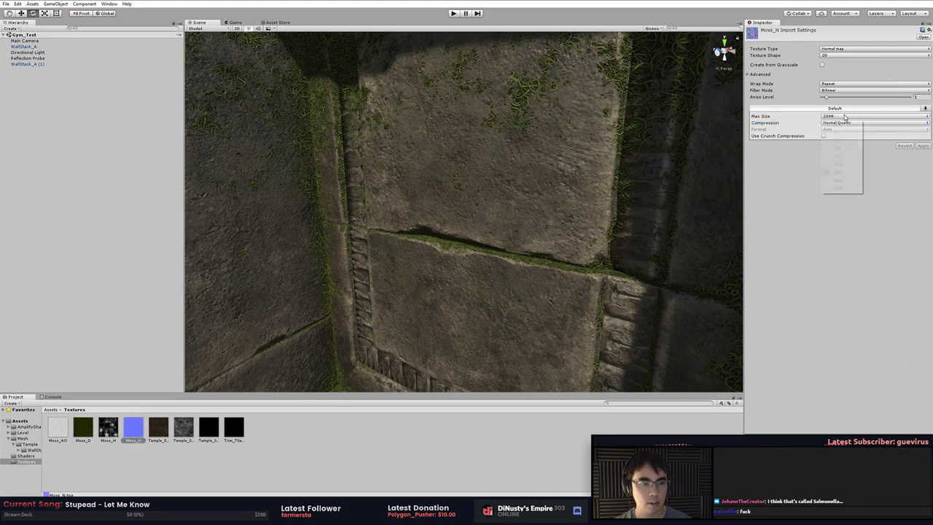
click(844, 165)
click(922, 145)
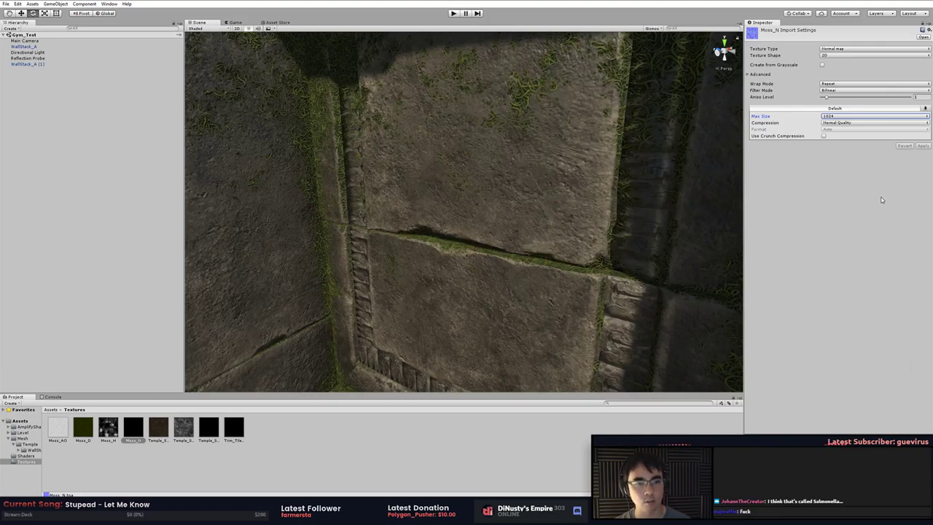
Try Moss_N at a maximum size of 512 on the mossy wall stack and return it to 1024
click(888, 117)
click(844, 158)
click(923, 146)
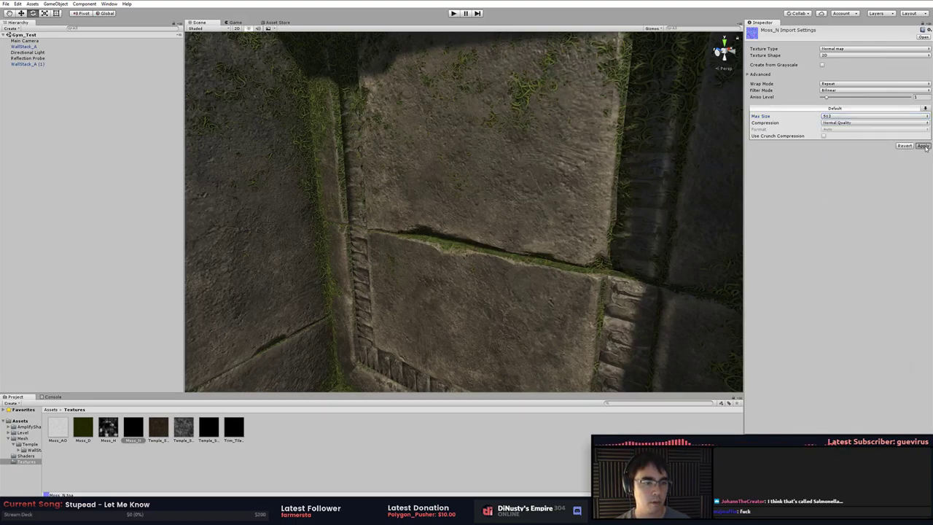
middle_drag(626, 140, 614, 163)
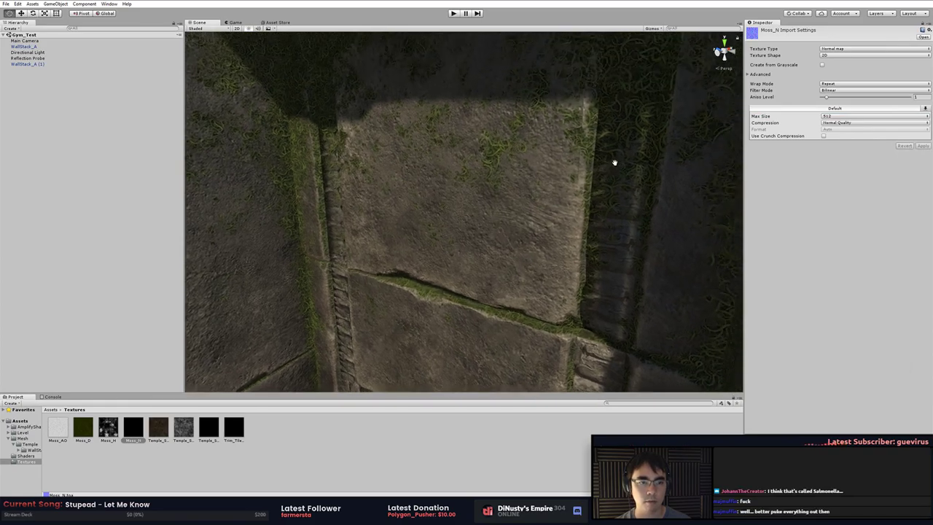
alt+right_drag(615, 163, 528, 157)
alt+drag(528, 157, 547, 226)
click(849, 116)
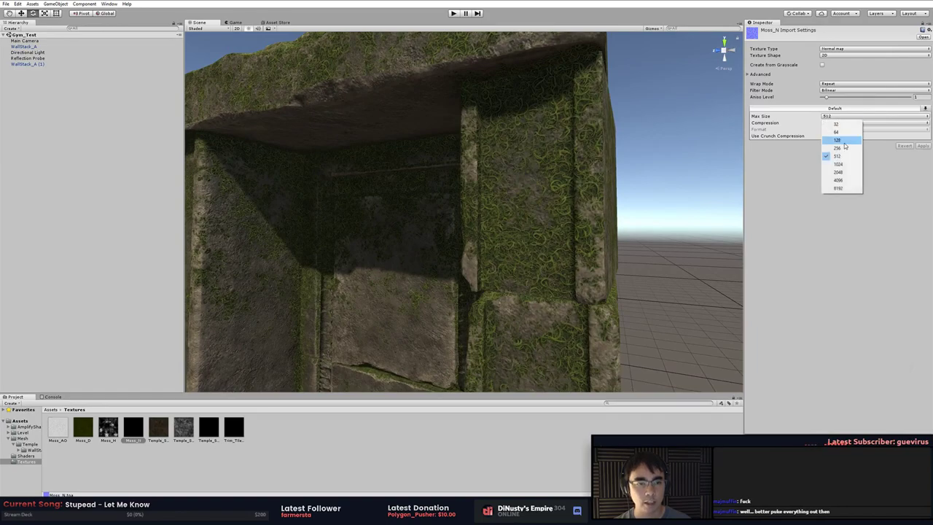
click(847, 165)
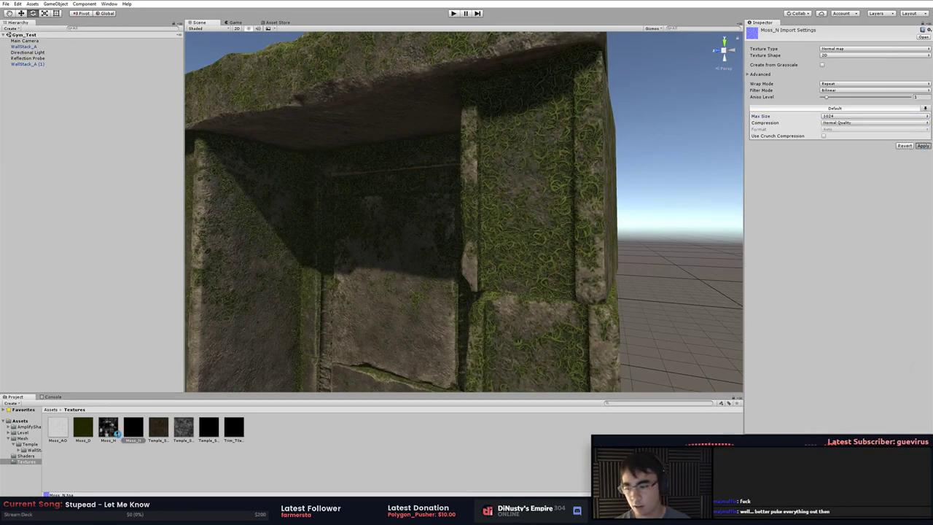
click(923, 146)
Set the maximum size of the Moss_D texture to 512, apply it and check the moss up close
click(86, 429)
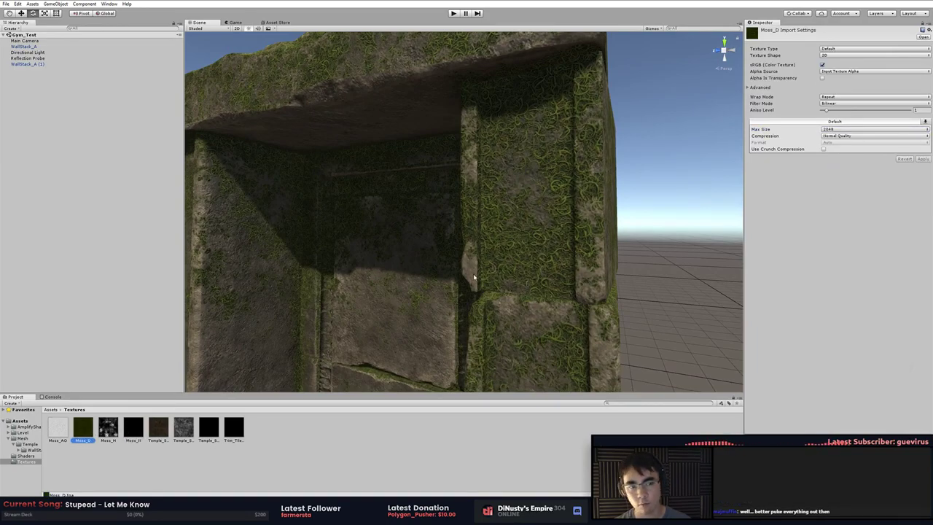
click(825, 131)
click(848, 170)
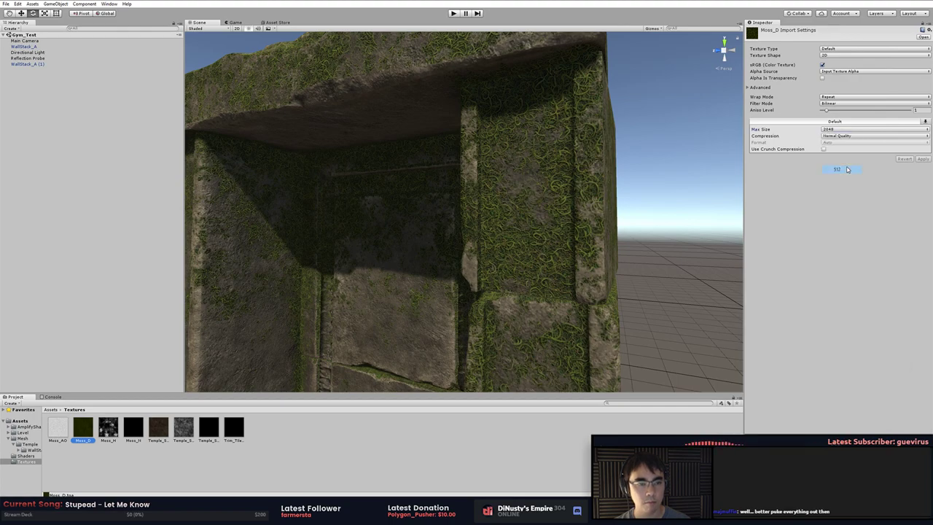
click(921, 160)
alt+drag(508, 252, 619, 237)
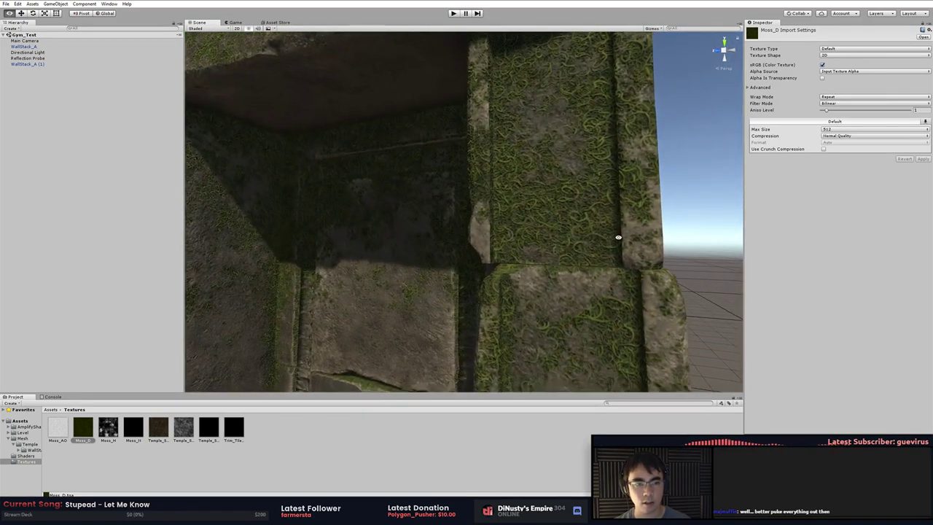
Test Moss_N at a maximum size of 2048 on the mossy wall from several distances and return it to 1024
click(134, 430)
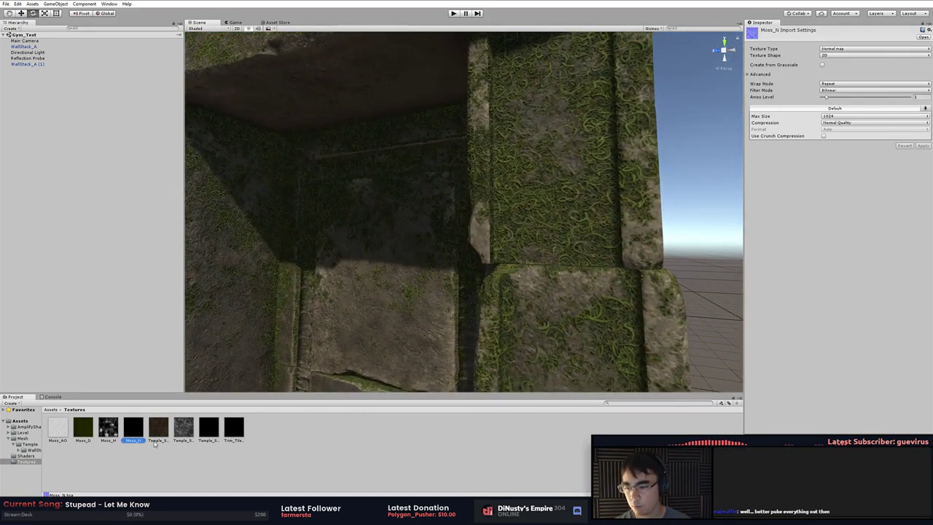
click(842, 115)
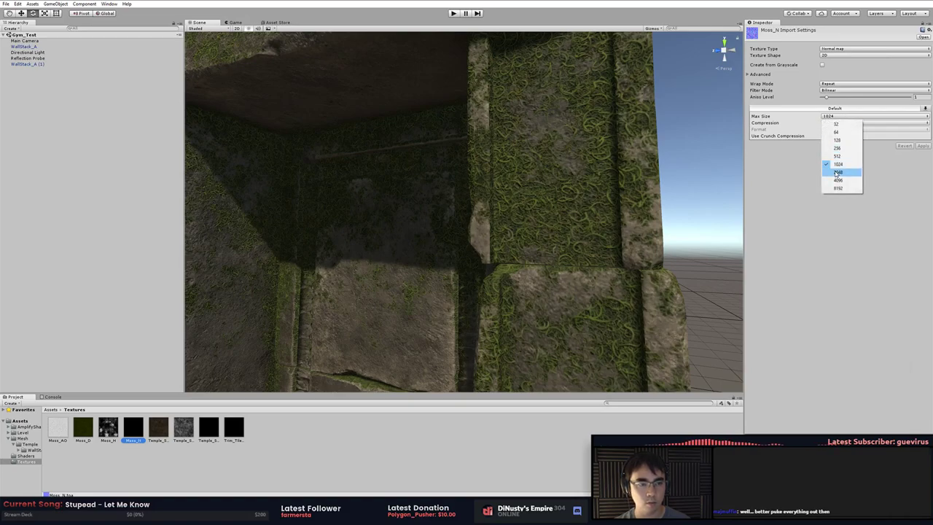
click(838, 173)
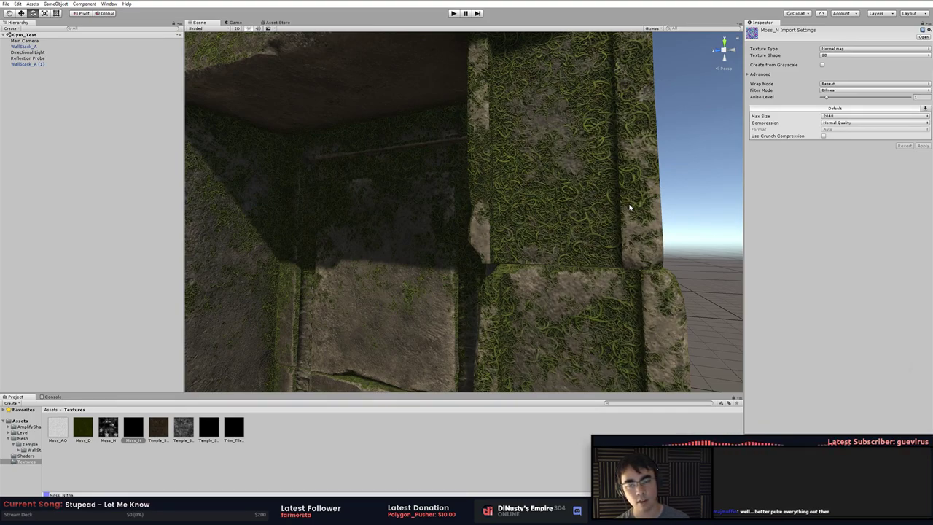
alt+right_drag(584, 241, 525, 252)
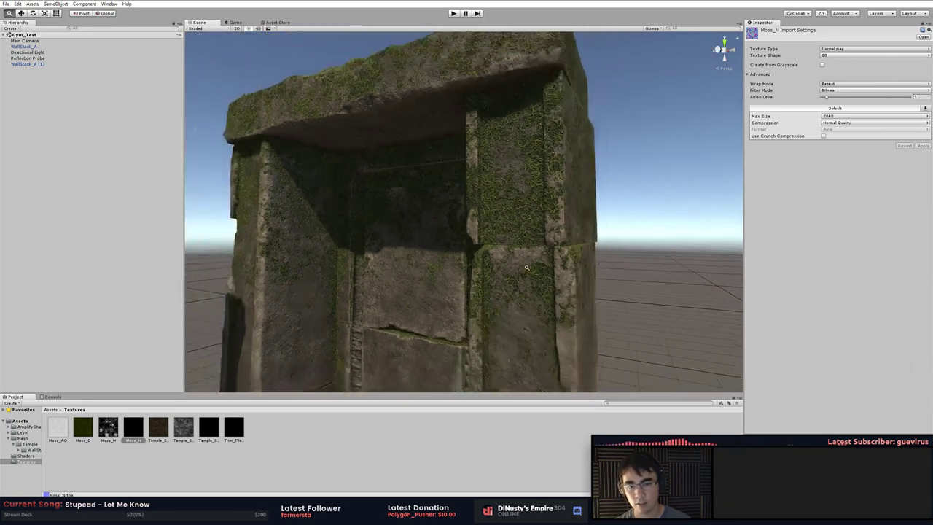
alt+drag(525, 252, 490, 243)
right_drag(489, 243, 576, 240)
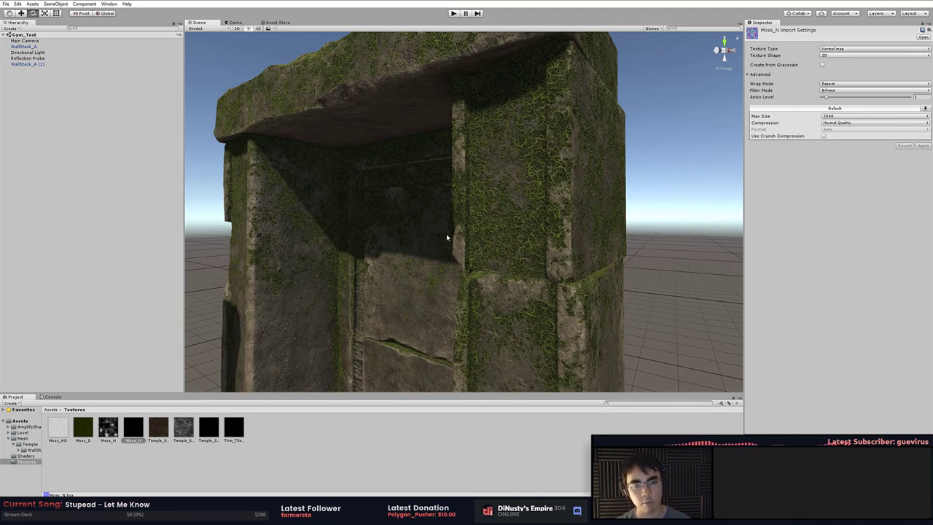
click(853, 116)
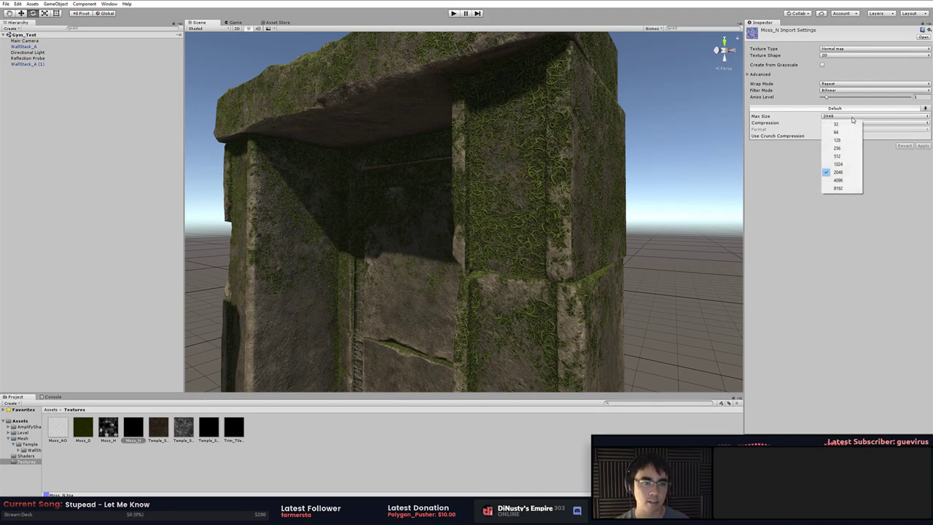
click(854, 164)
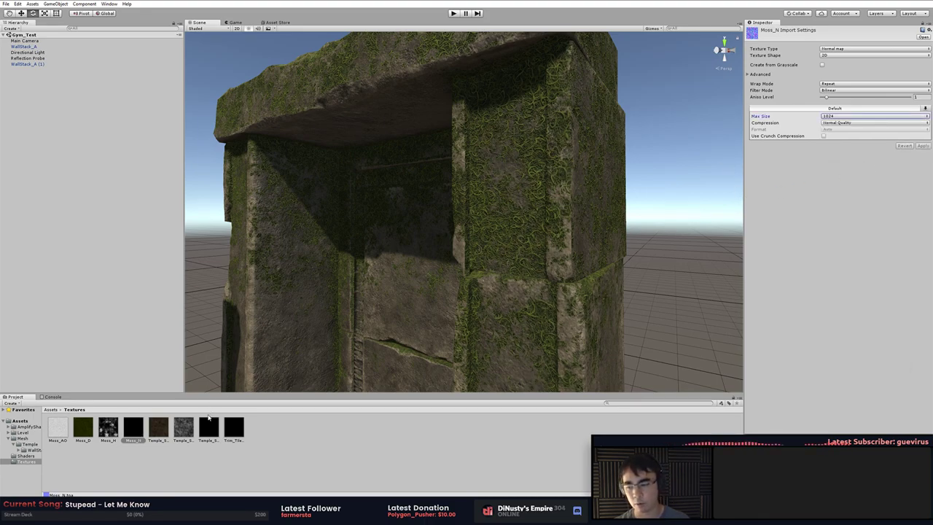
Set the maximum size of the Temple_Stone_D texture to 1024 and apply the import settings
click(161, 433)
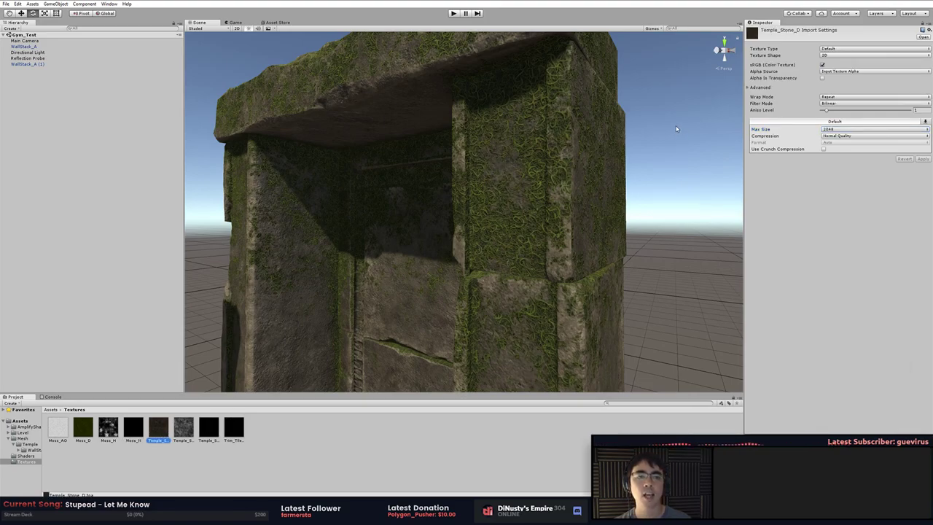
click(868, 129)
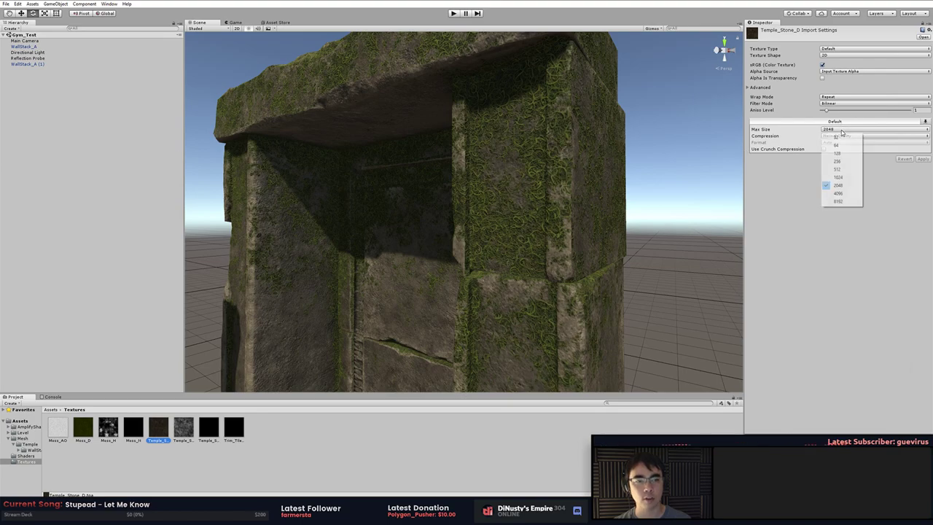
click(848, 177)
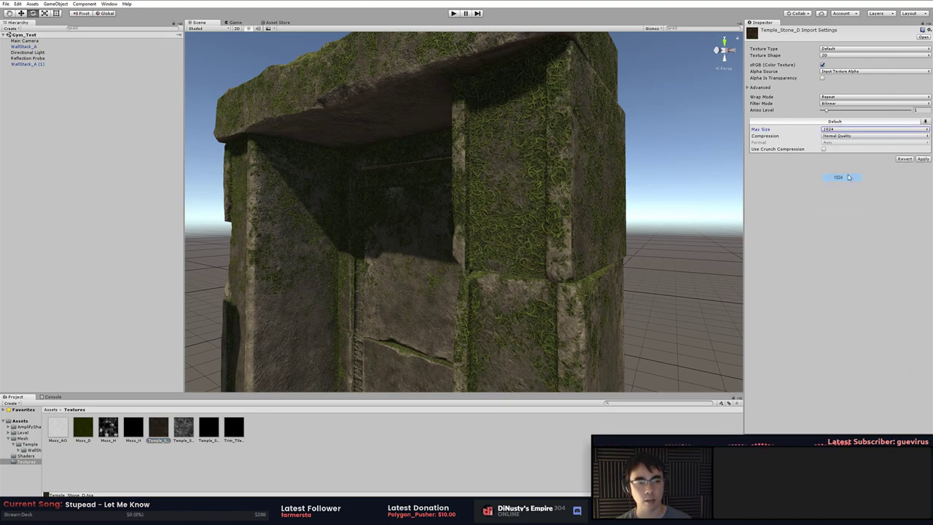
click(921, 160)
Examine the stone and moss detail on both wall stacks' recessed panels and pillars from several angles
click(660, 192)
alt+drag(630, 229, 656, 144)
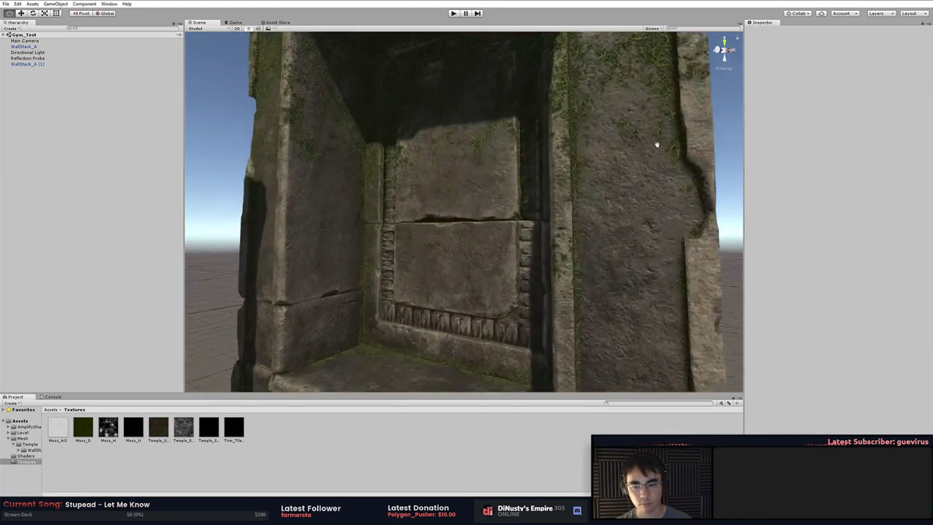
alt+right_drag(656, 144, 400, 152)
middle_drag(400, 153, 430, 146)
alt+right_drag(429, 146, 506, 194)
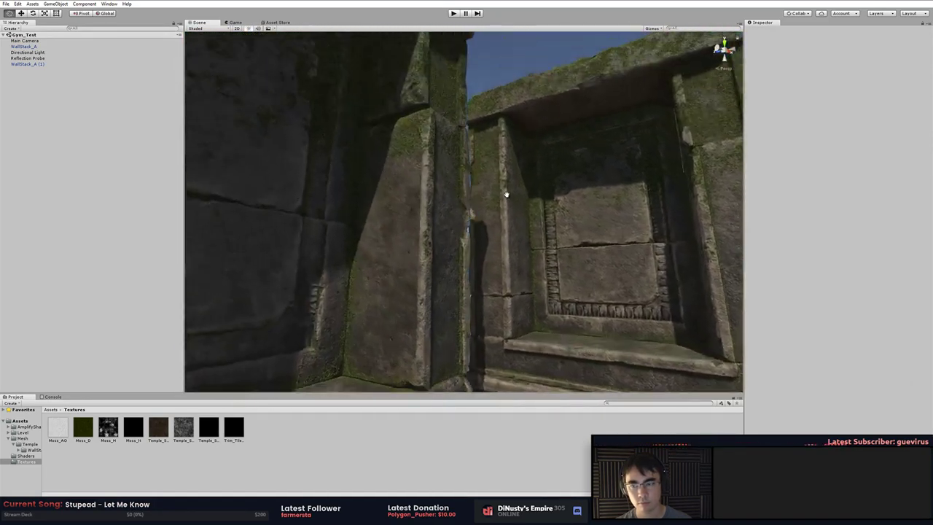
mouse_move(506, 194)
alt+mouse_down()
mouse_move(440, 188)
mouse_move(510, 196)
alt+mouse_up()
right_drag(511, 196, 190, 360)
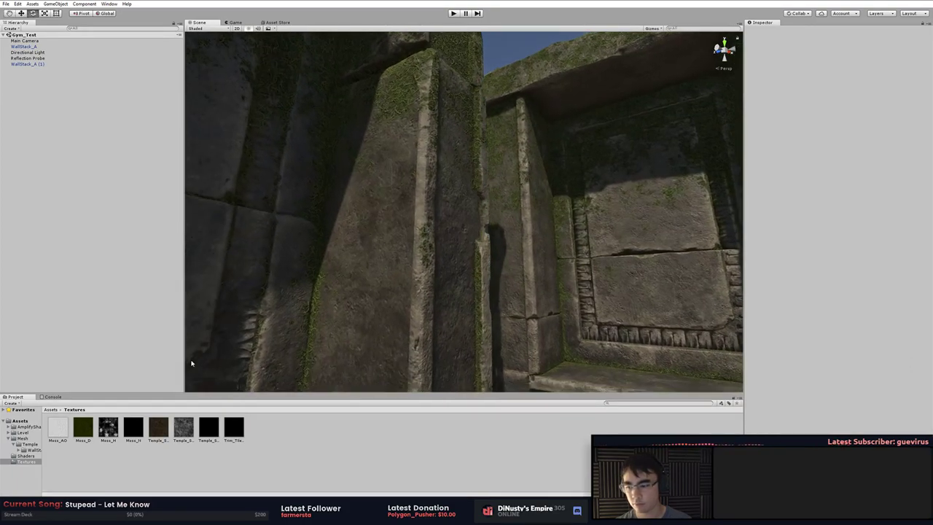
Set the maximum size of the Moss_AO texture to 1024 and apply the import settings
click(184, 427)
click(66, 434)
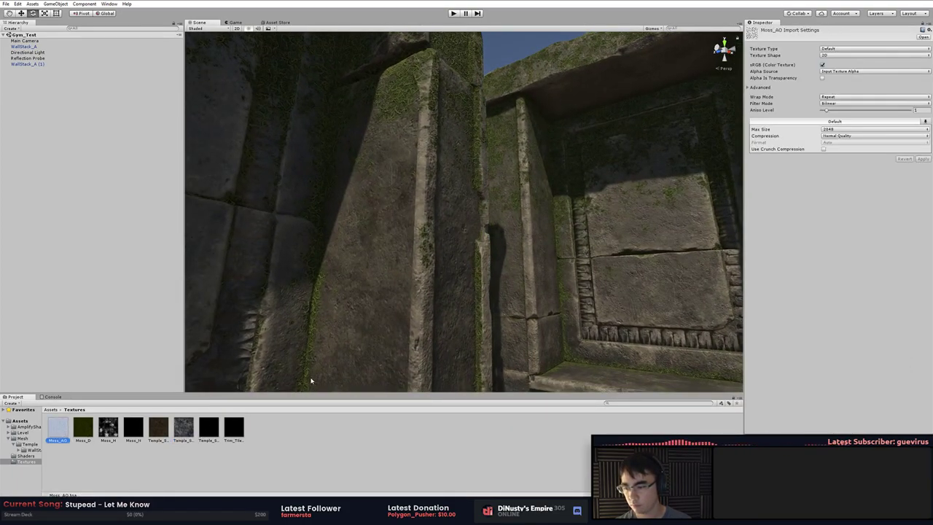
click(849, 130)
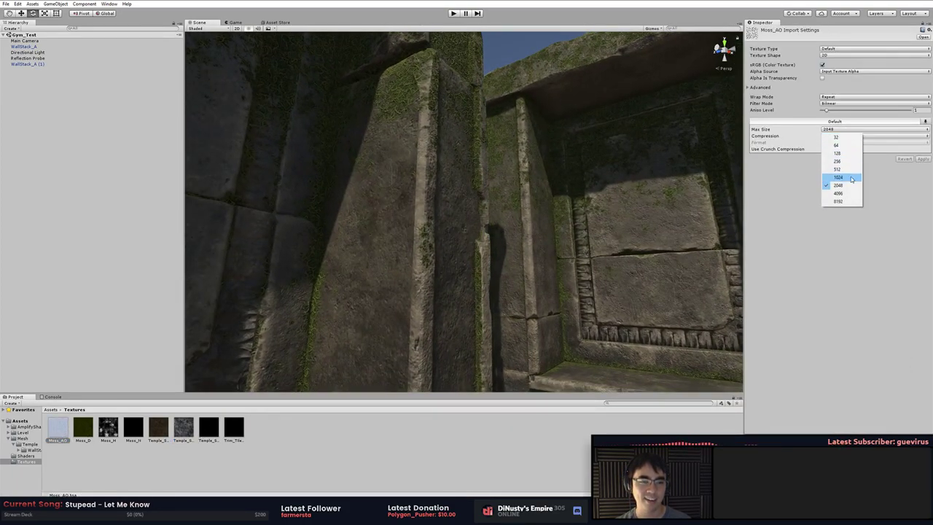
click(838, 178)
click(923, 159)
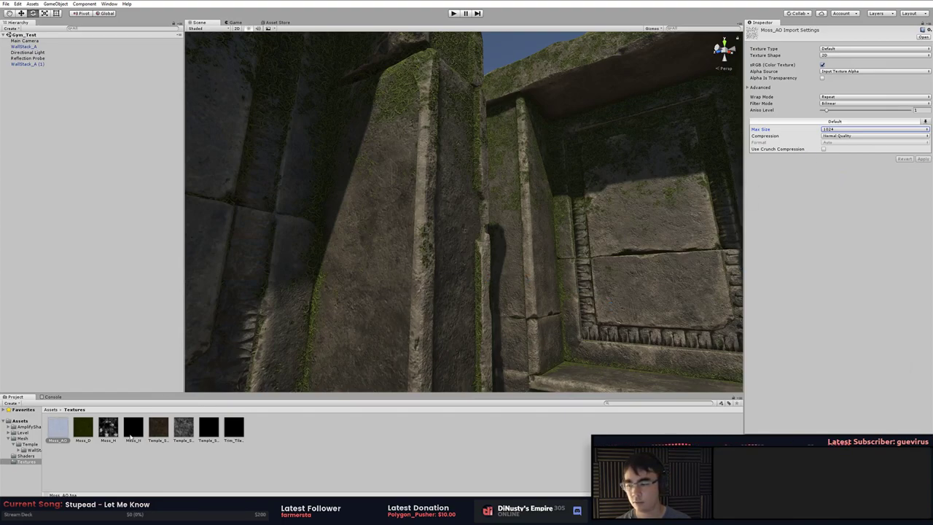
Set the maximum size of the Moss_H texture to 512 and apply the import settings
click(90, 436)
click(107, 433)
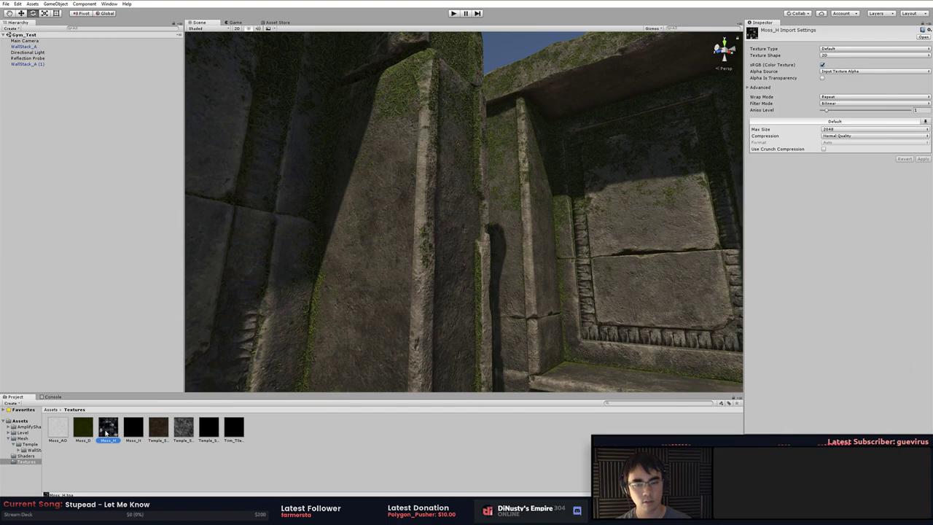
click(854, 130)
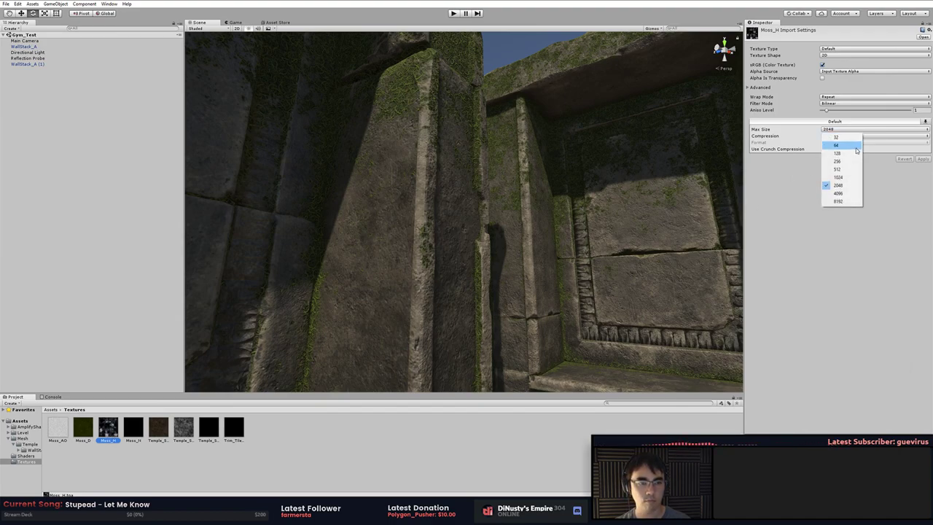
click(850, 170)
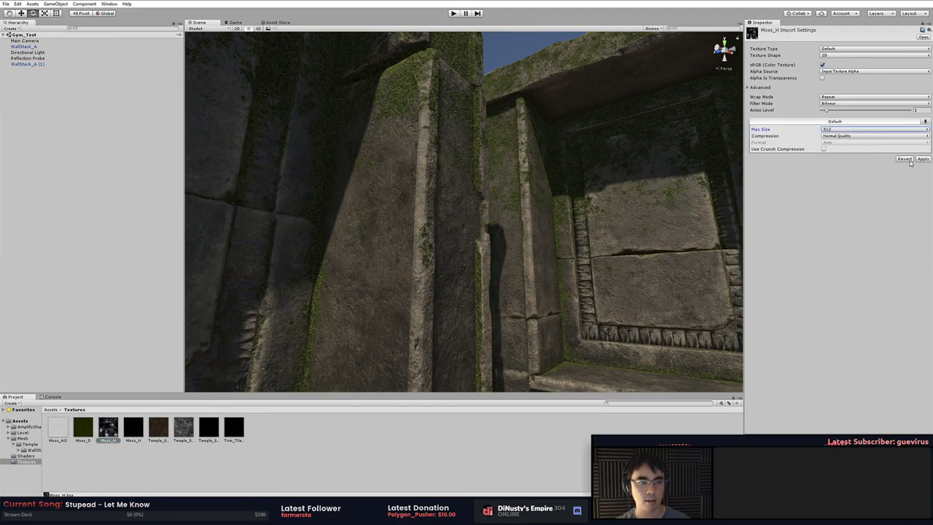
click(921, 159)
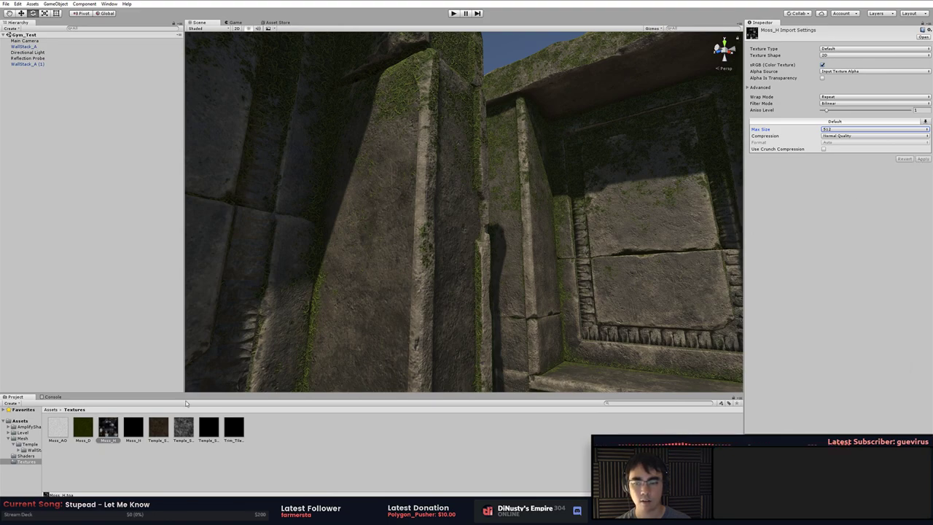
Enlarge the texture preview for Temple_Stone_M, set its maximum size to 1024 and apply the import settings
click(143, 439)
click(156, 432)
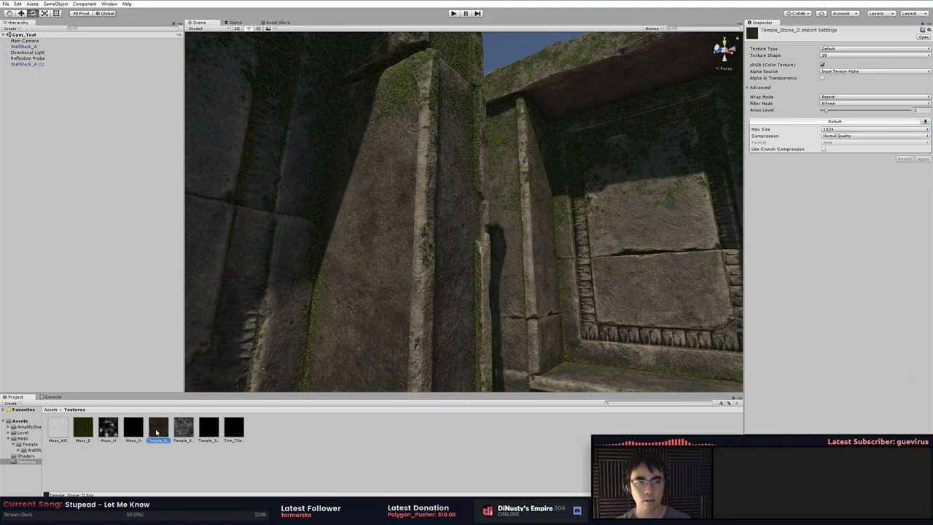
click(178, 429)
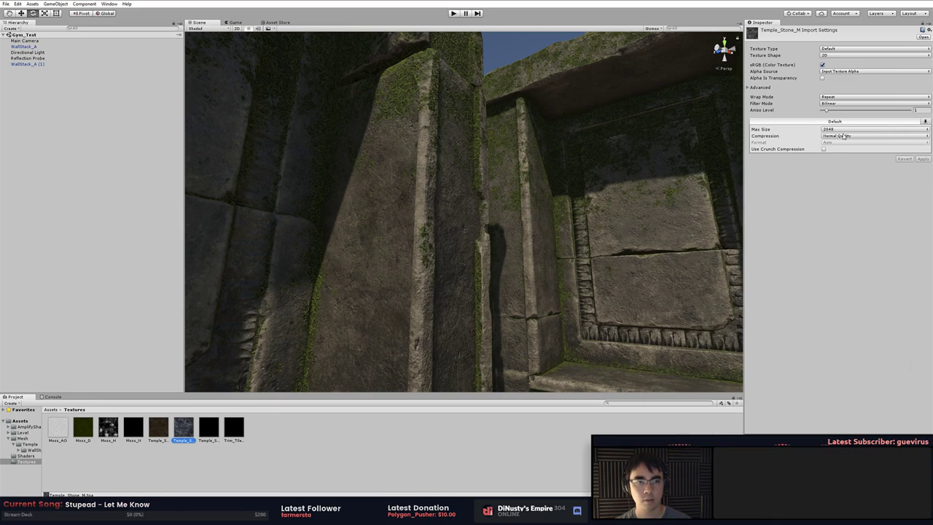
middle_drag(701, 188, 565, 207)
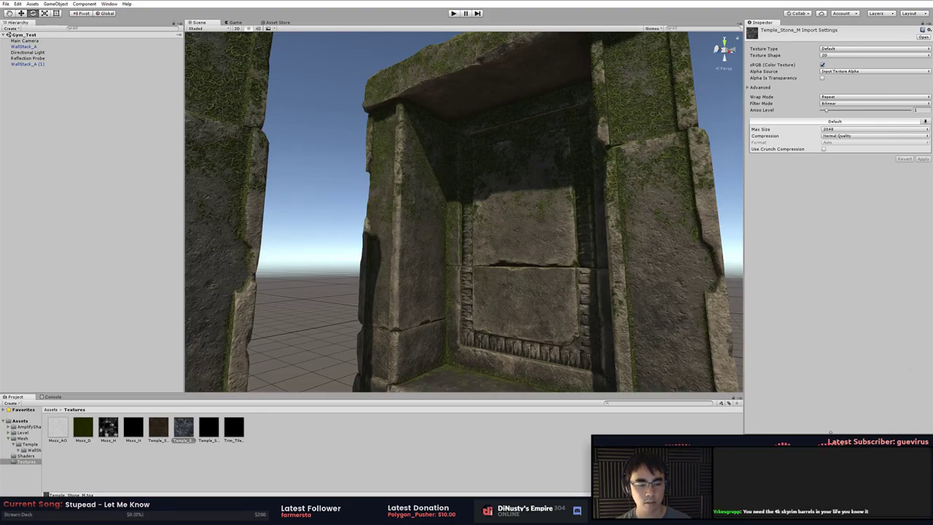
drag(855, 424, 860, 230)
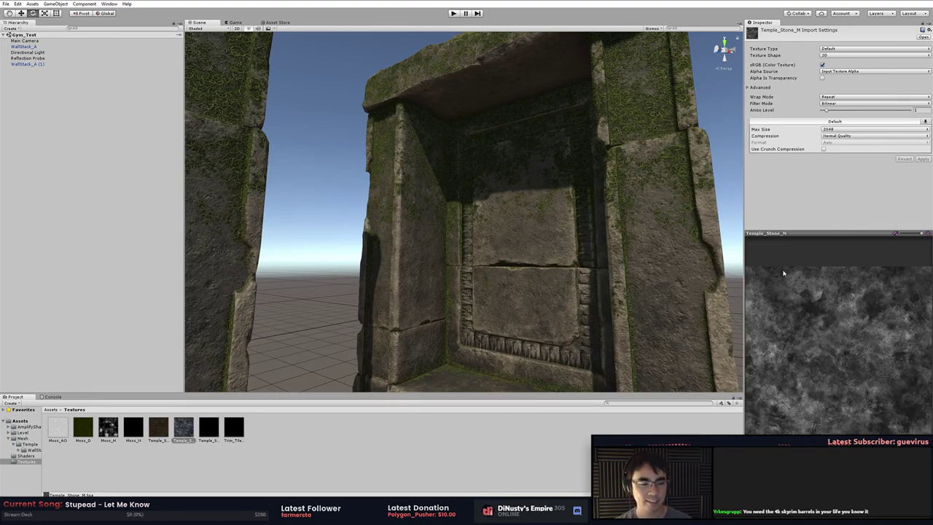
click(842, 129)
click(839, 177)
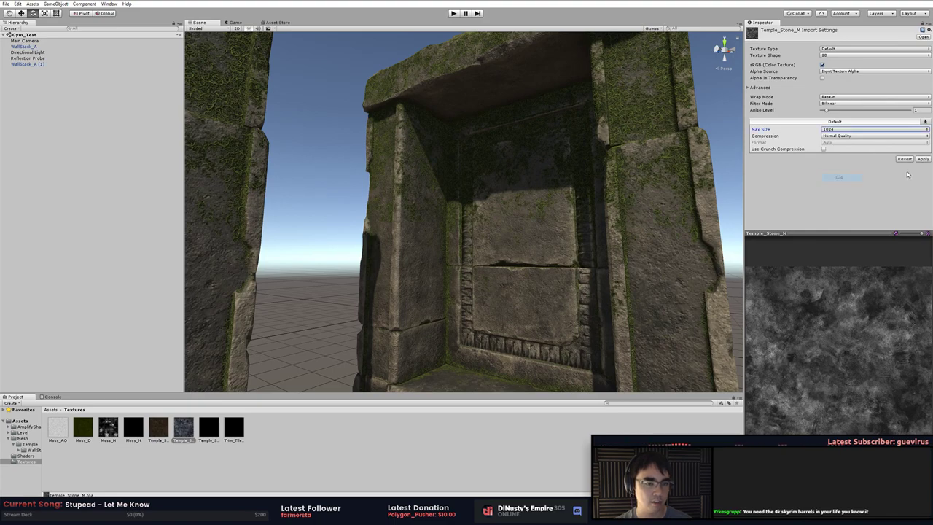
click(923, 159)
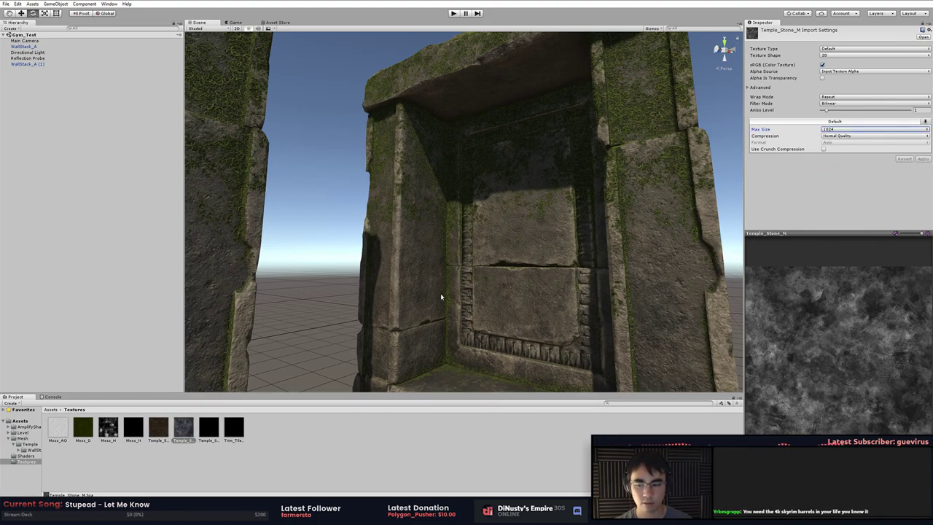
Examine the carved trim around the recessed panel up close, set Trim_TileStrip_N's maximum size to 1024 and apply it
click(210, 429)
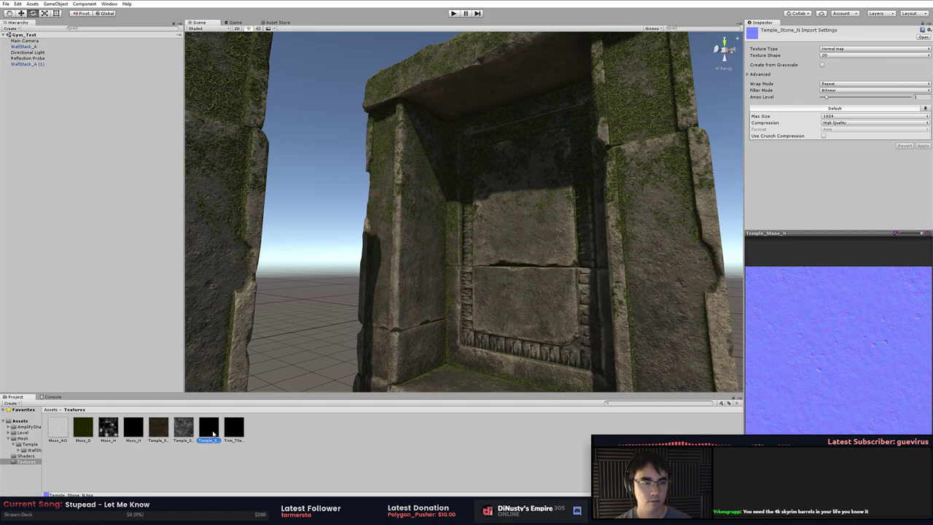
click(229, 435)
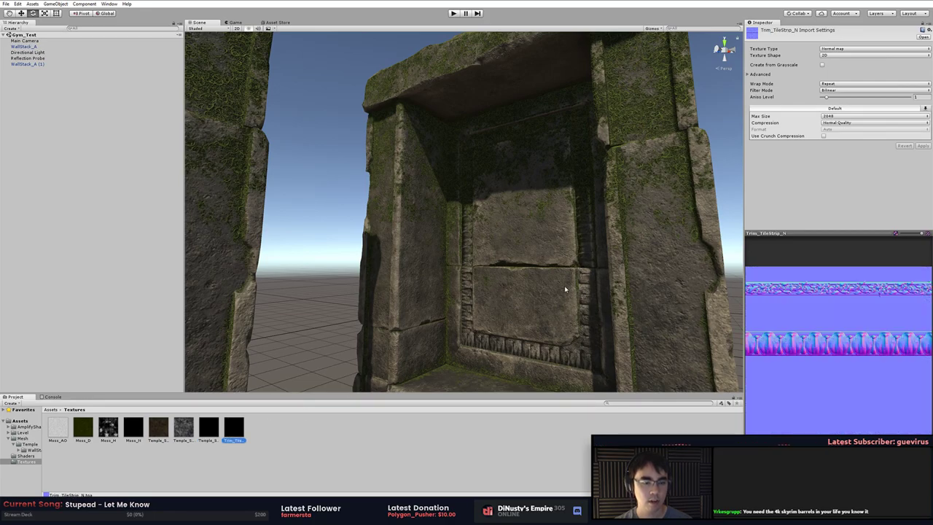
alt+drag(565, 289, 627, 306)
alt+right_drag(627, 307, 668, 302)
middle_drag(668, 301, 655, 252)
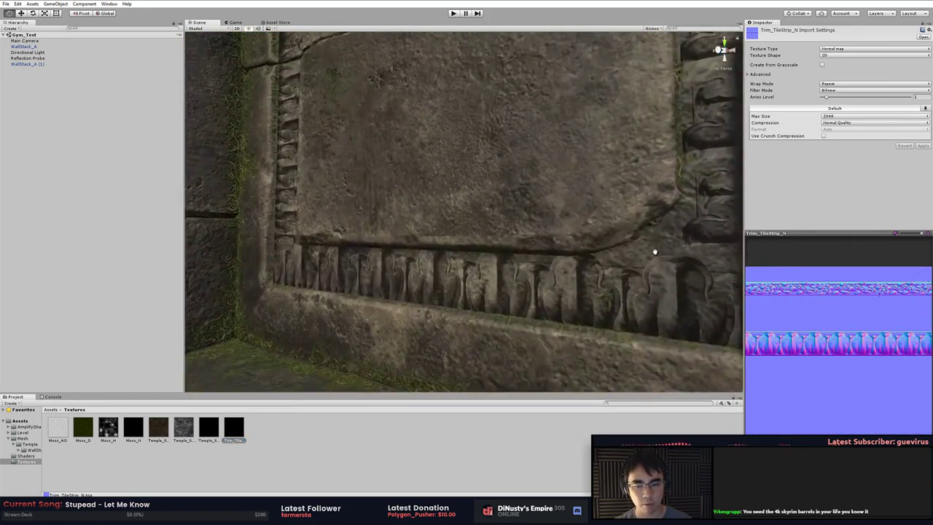
right_drag(654, 252, 645, 259)
click(849, 116)
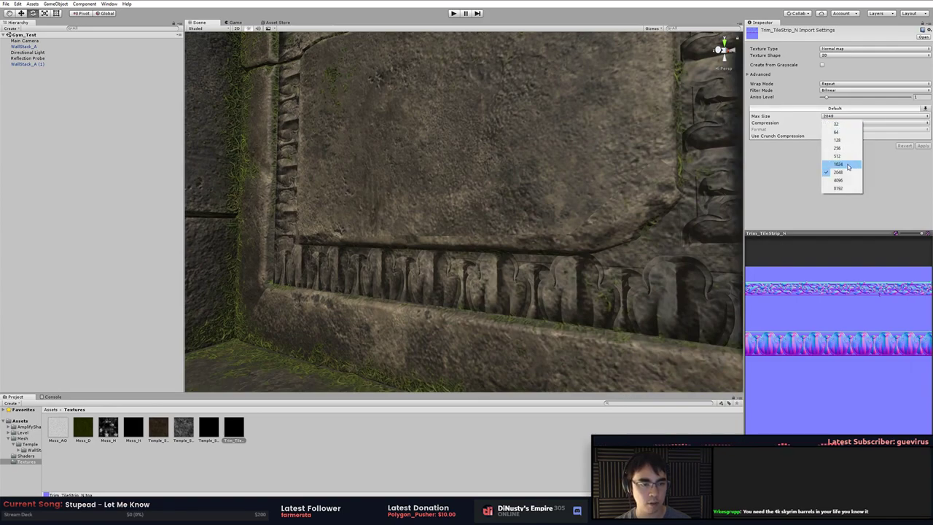
click(839, 164)
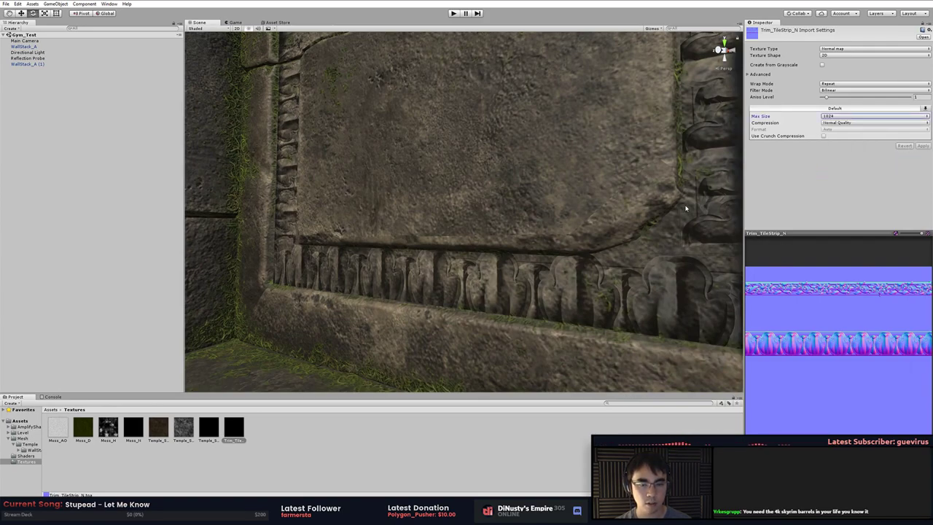
Set the compression of Trim_TileStrip_N to High Quality and apply the import settings
alt+right_drag(686, 209, 510, 259)
click(875, 122)
click(847, 155)
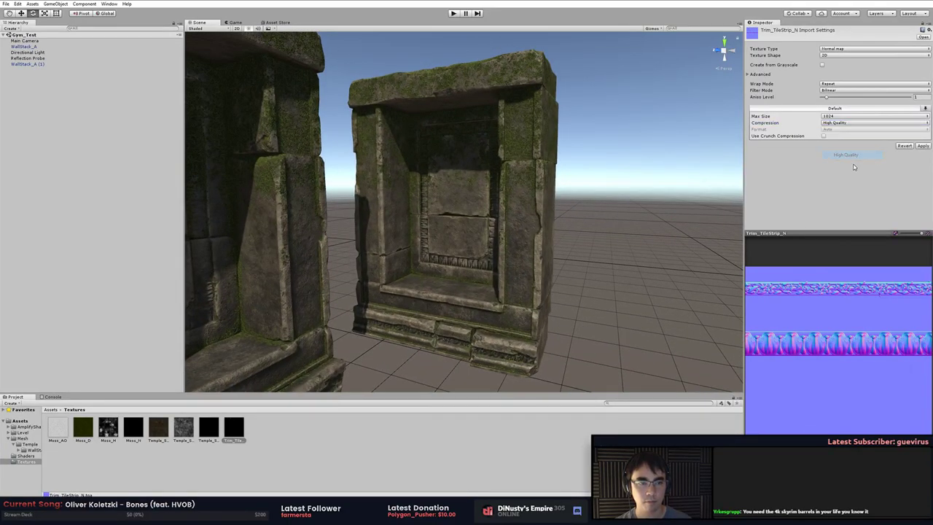
click(923, 146)
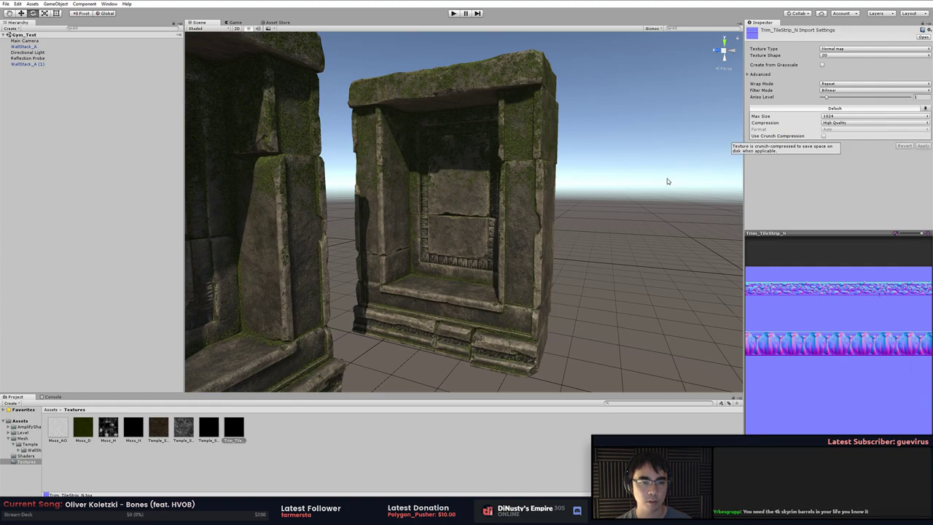
Try crunch compression on Trim_TileStrip_N, apply it and check the carved trim up close
right_drag(667, 181, 656, 182)
click(823, 136)
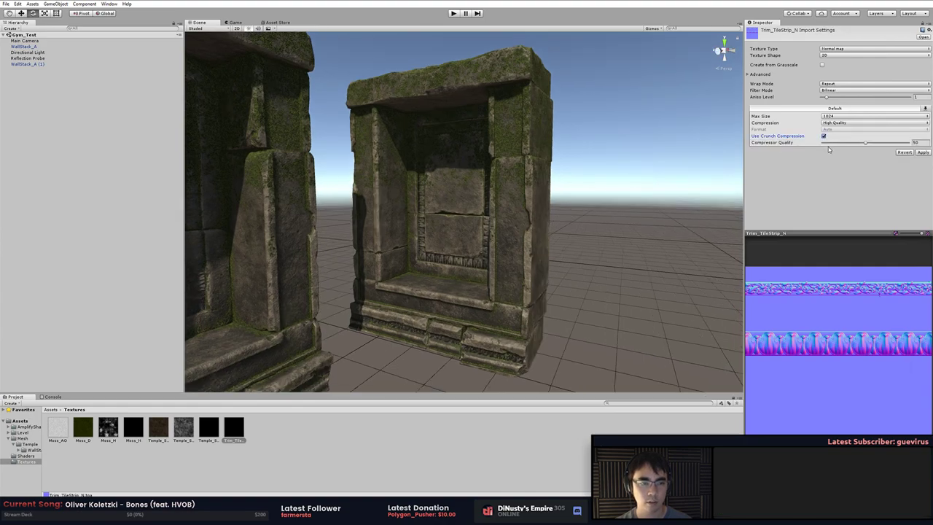
scroll(683, 229, up, 10)
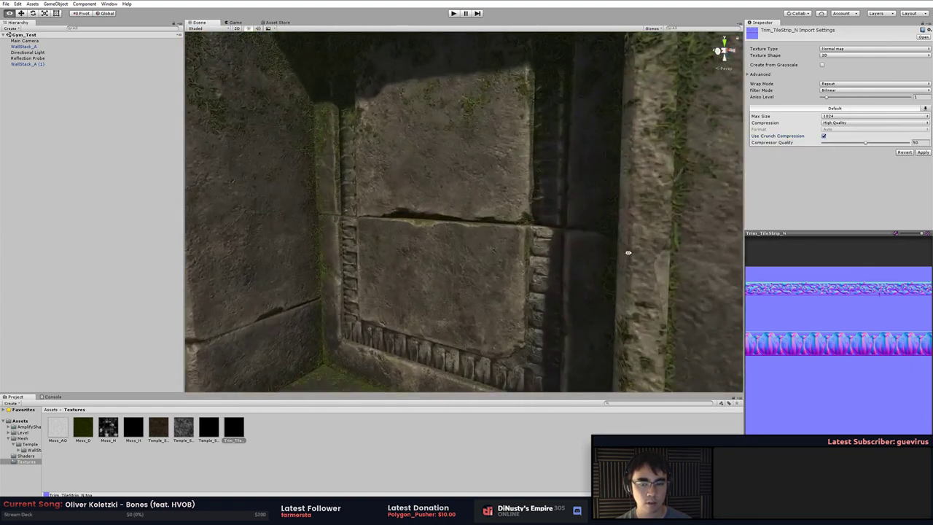
middle_drag(629, 254, 610, 183)
right_drag(609, 183, 565, 231)
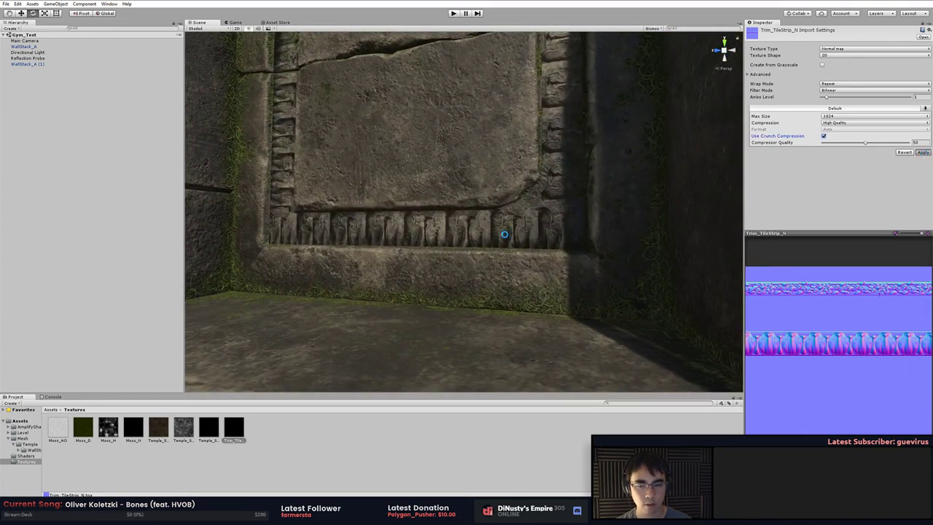
alt+right_drag(504, 235, 587, 248)
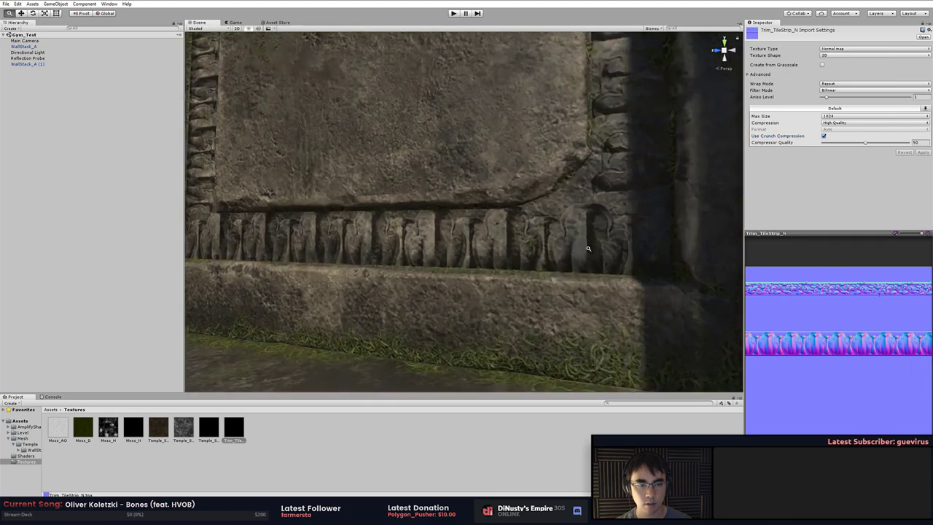
Turn off crunch compression for Trim_TileStrip_N and apply the import settings
drag(866, 145, 890, 145)
click(823, 136)
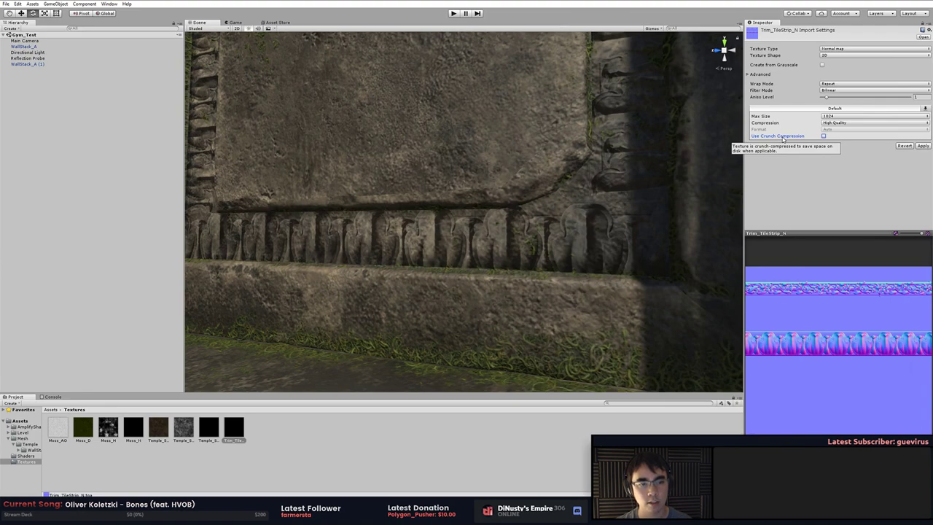
click(922, 147)
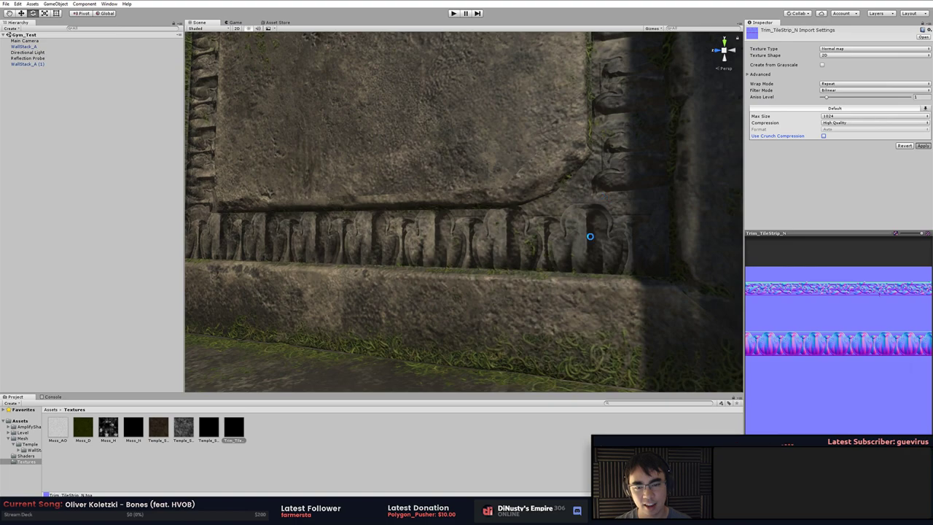
Examine both wall stacks from a distance and the mossy top slab of one from above
middle_drag(600, 204, 581, 237)
alt+right_drag(581, 237, 394, 232)
alt+drag(394, 233, 329, 258)
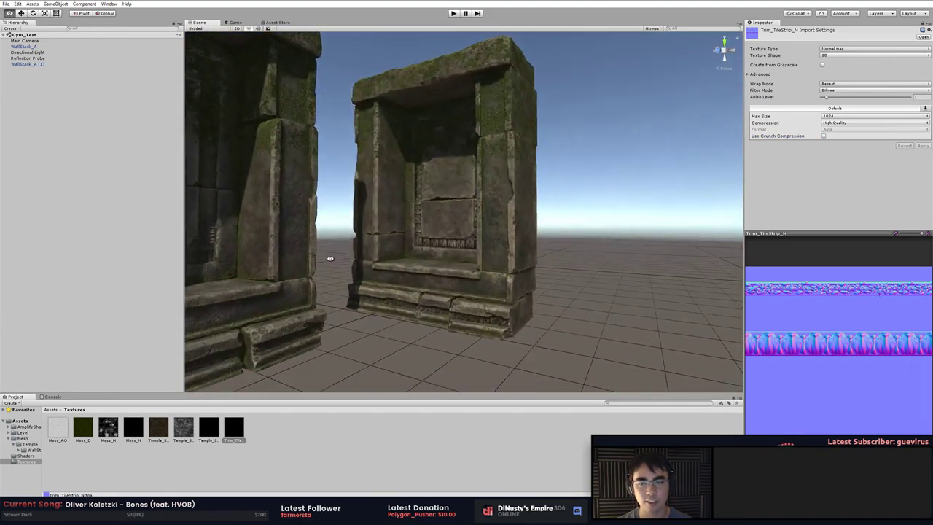
middle_drag(329, 258, 348, 287)
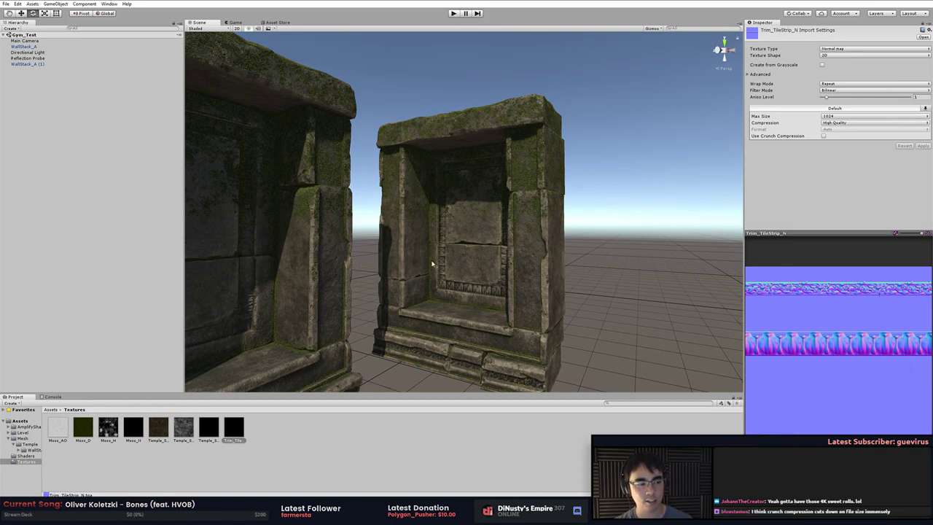
alt+right_drag(446, 252, 623, 271)
scroll(624, 271, down, 2)
click(648, 265)
alt+drag(648, 264, 585, 239)
alt+right_drag(585, 239, 558, 243)
alt+drag(559, 243, 547, 296)
alt+middle_drag(503, 172, 477, 261)
alt+right_drag(477, 260, 558, 266)
Review the import settings of Temple_Stone_M, Temple_Stone_N and Trim_TileStrip_N
click(183, 429)
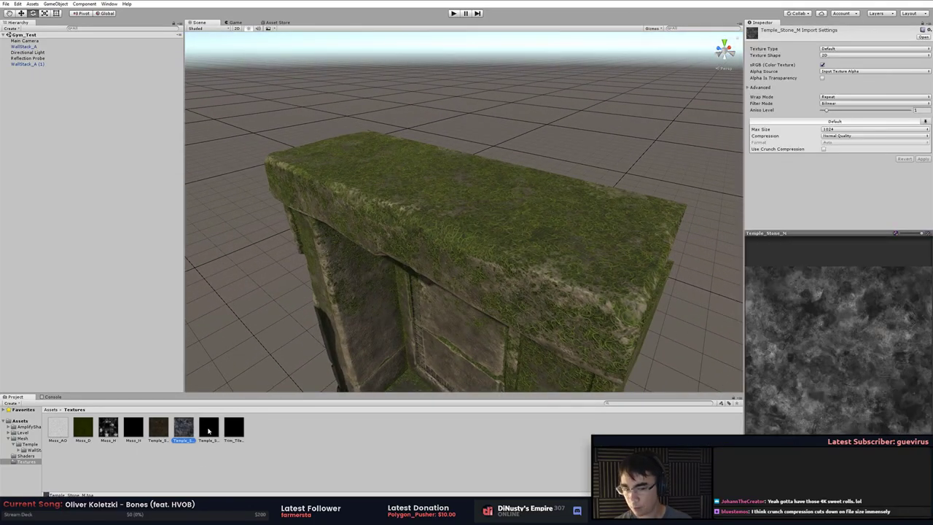
click(209, 429)
click(235, 428)
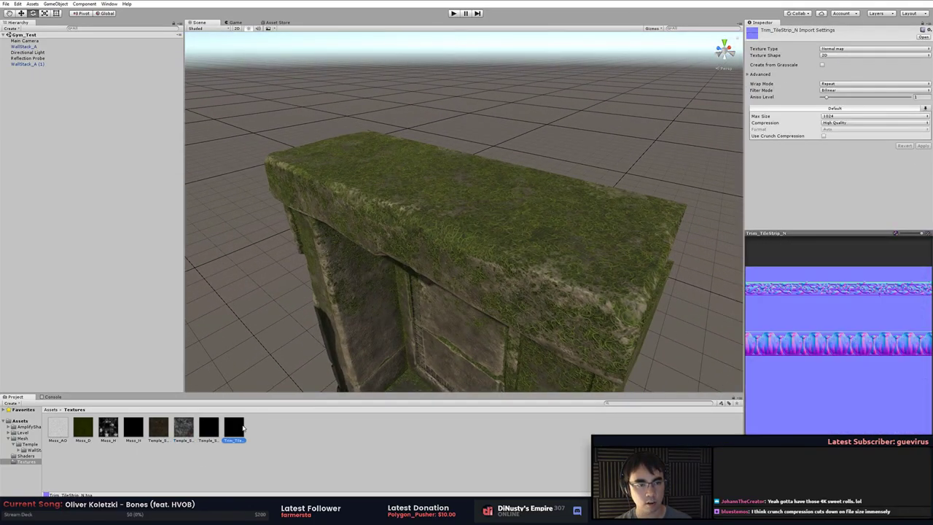
Set the maximum size of the WallStack_A_N normal map in the WallStack_A folder to 2048 and apply it
click(32, 450)
click(59, 432)
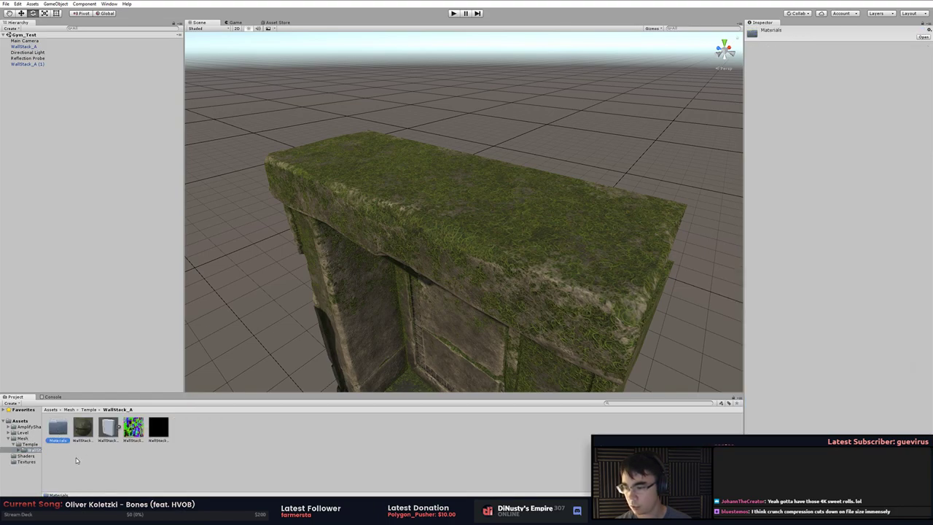
click(132, 438)
click(109, 431)
click(83, 430)
click(162, 433)
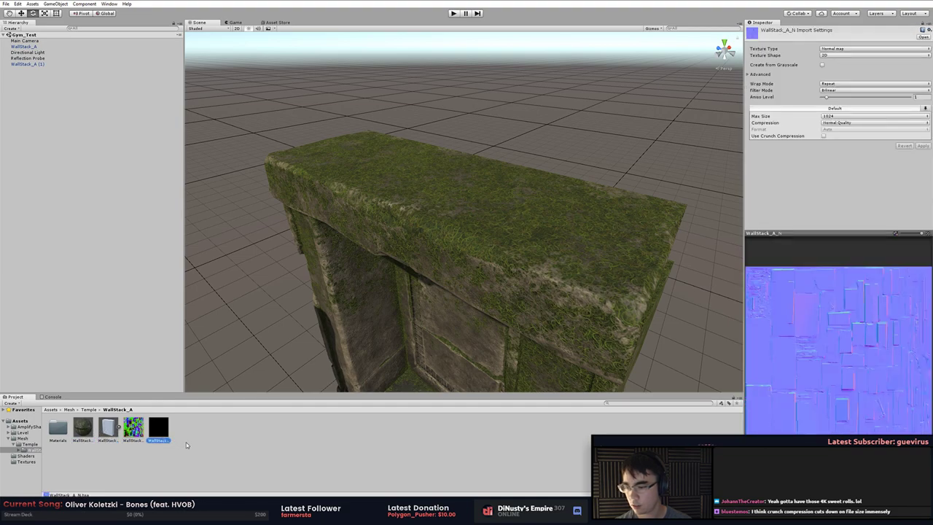
alt+drag(667, 237, 589, 183)
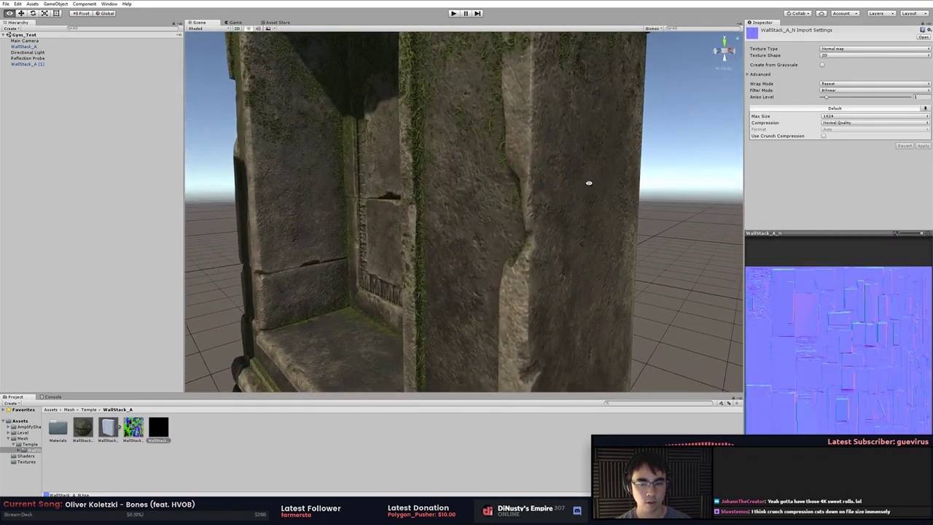
click(839, 116)
click(839, 172)
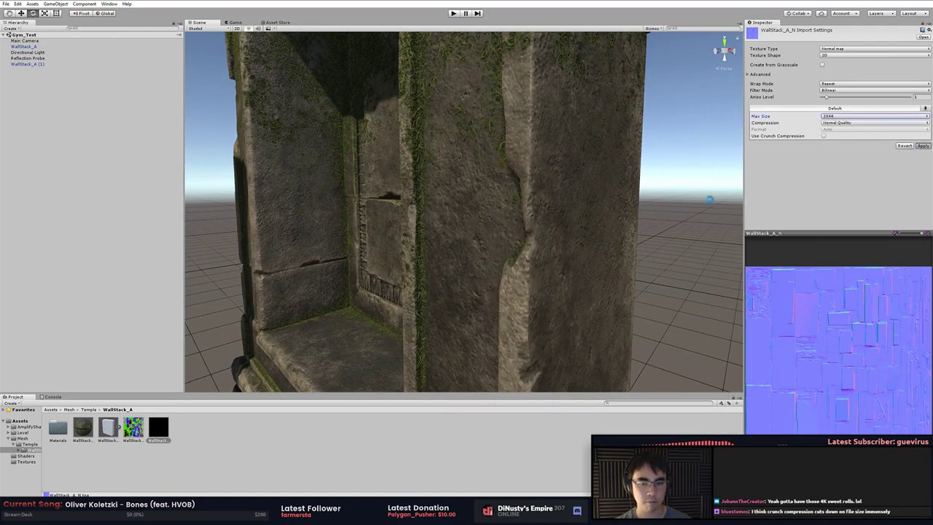
Set the maximum size of the WallStack_A_N normal map to 1024 and apply the change
alt+drag(606, 224, 702, 263)
click(839, 116)
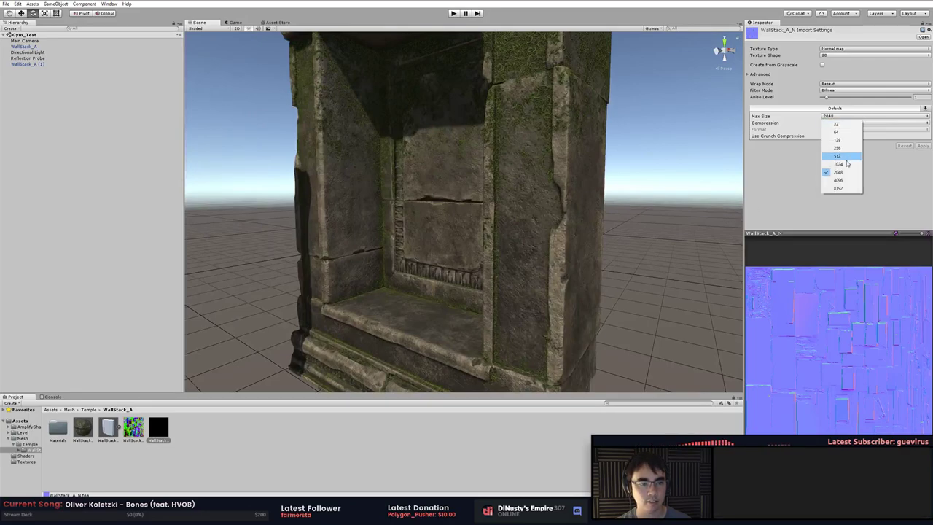
click(839, 164)
click(922, 145)
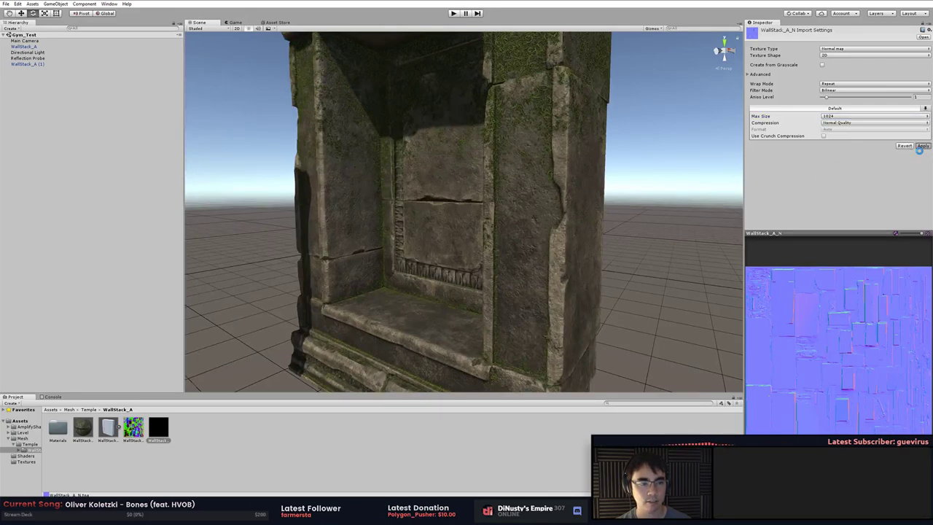
click(639, 245)
scroll(639, 245, down, 5)
middle_drag(639, 245, 574, 240)
alt+right_drag(574, 241, 673, 260)
middle_drag(673, 260, 620, 236)
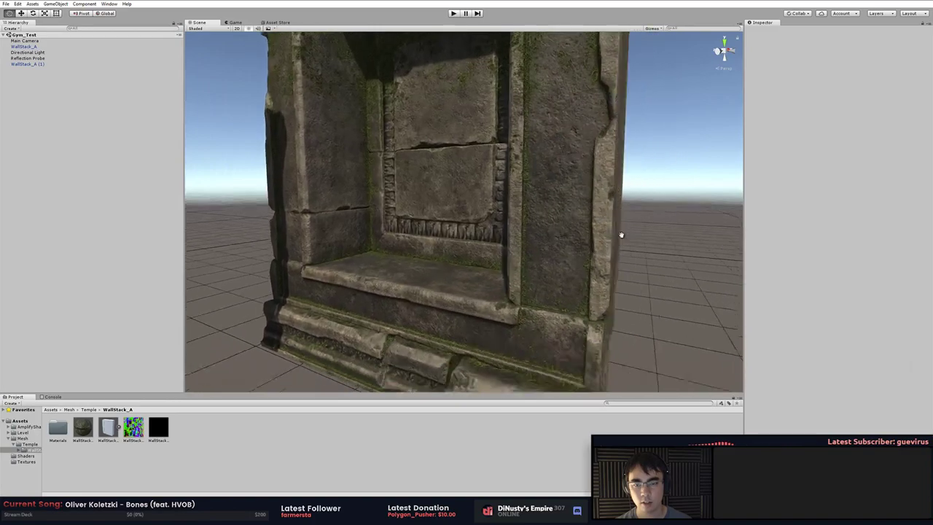
alt+right_drag(621, 235, 646, 247)
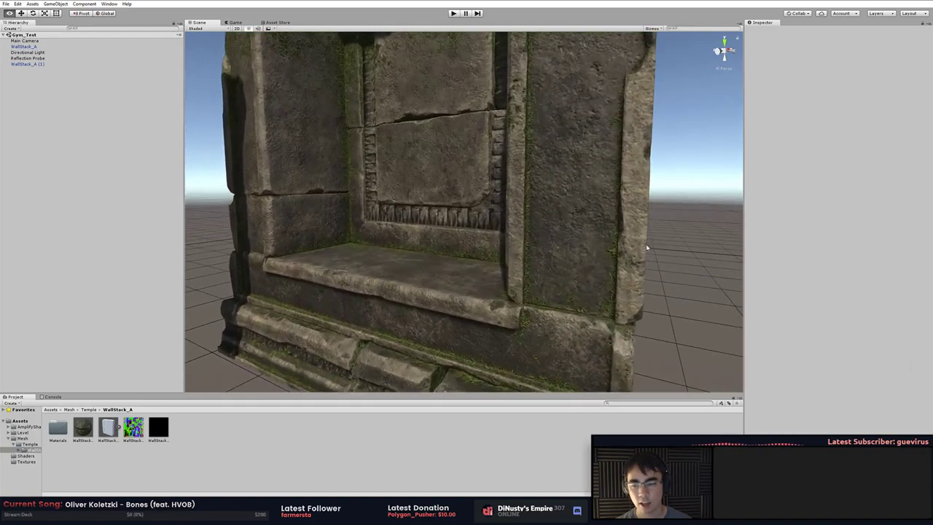
Set the maximum size of the Moss_N normal map in the Textures folder to 2048 and apply it
click(26, 461)
click(83, 428)
click(133, 428)
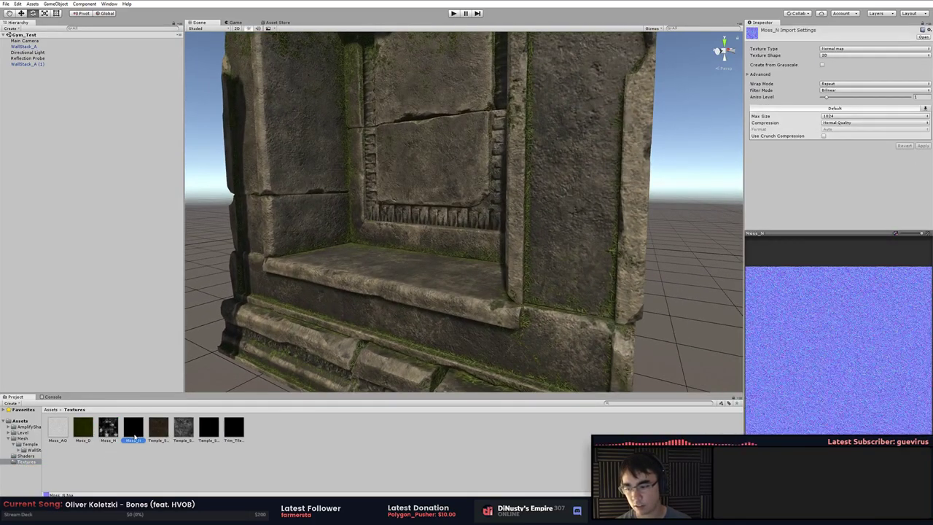
click(860, 116)
click(838, 172)
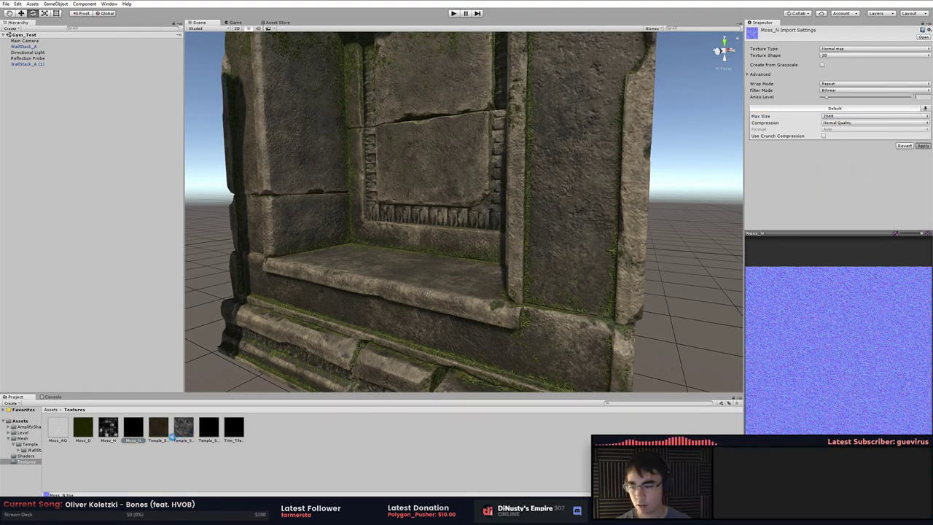
Set the maximum size of the Temple_Stone_N normal map to 2048 and apply it
click(208, 428)
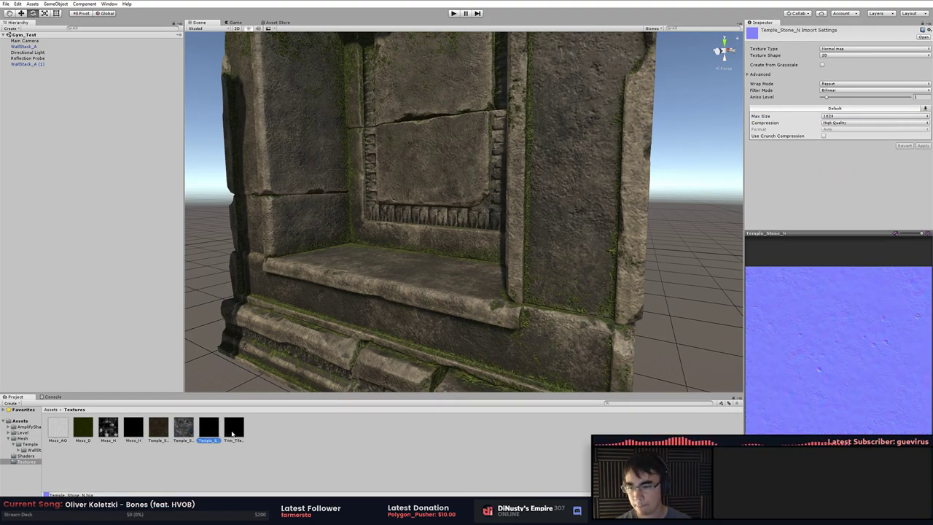
click(860, 116)
click(839, 171)
click(920, 146)
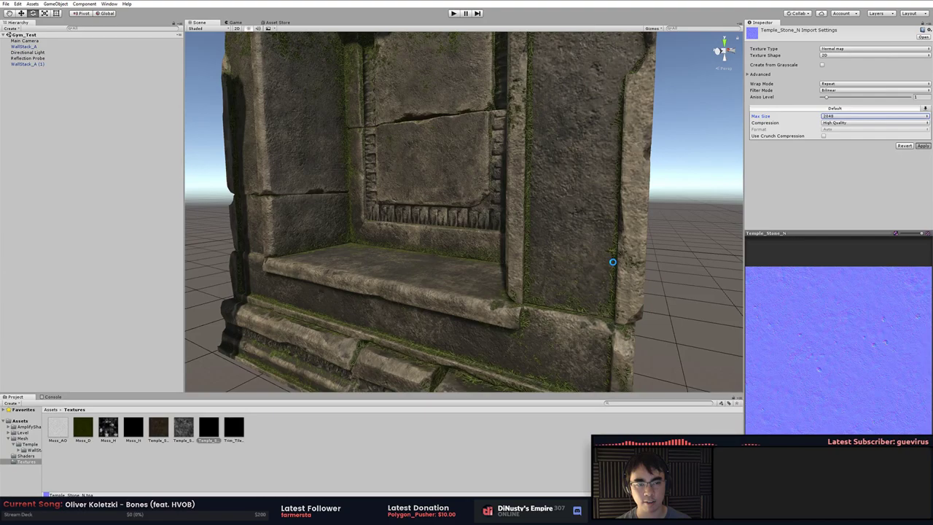
Set the maximum size of the Trim_TileStrip_N normal map to 2048 and apply it
key(Right)
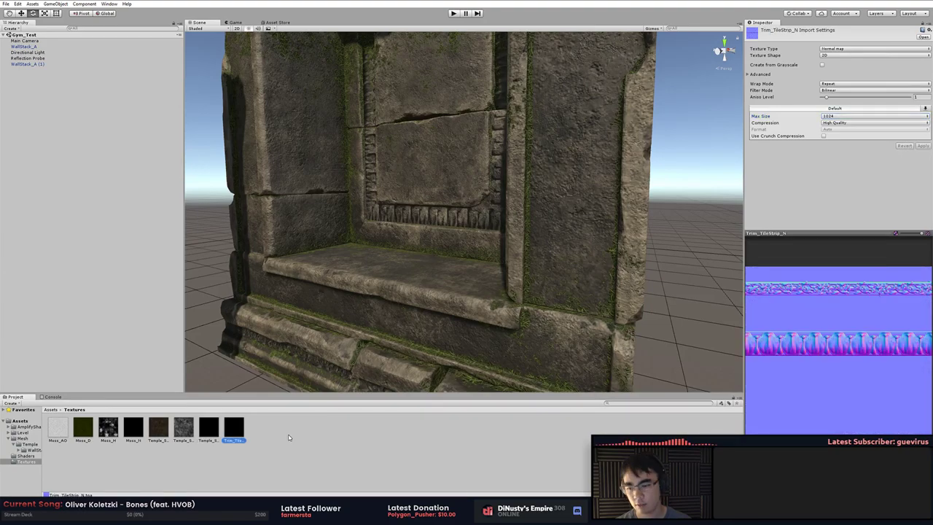
click(875, 116)
click(874, 172)
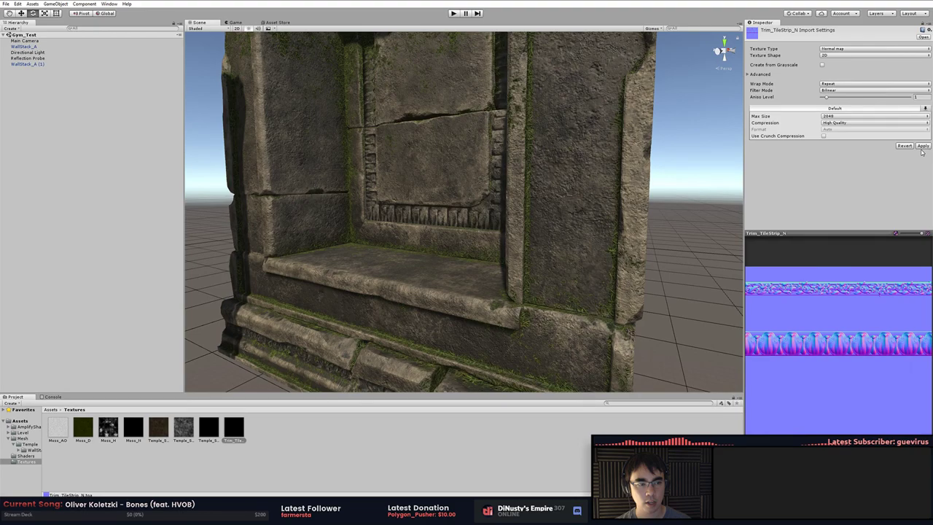
click(922, 147)
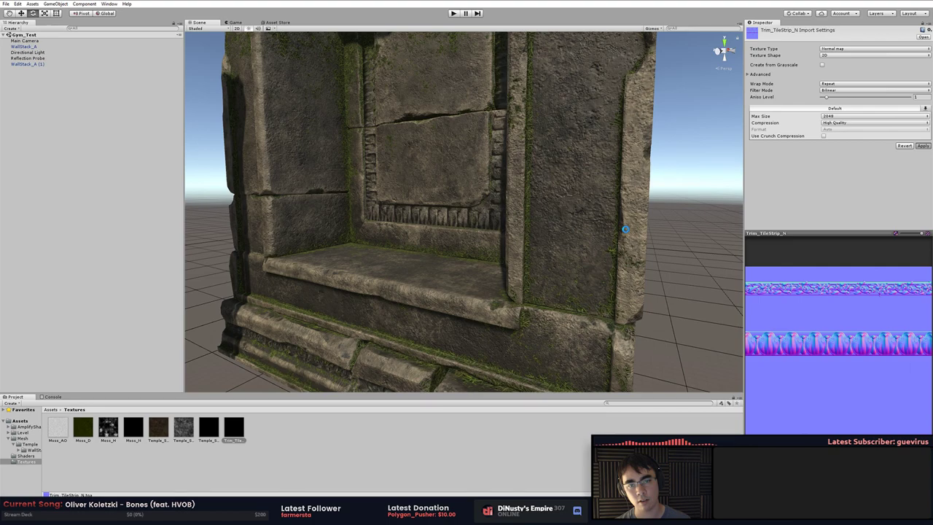
Examine the wall stack's base trim, side stones and niche at close range and from a distance
alt+drag(625, 229, 560, 224)
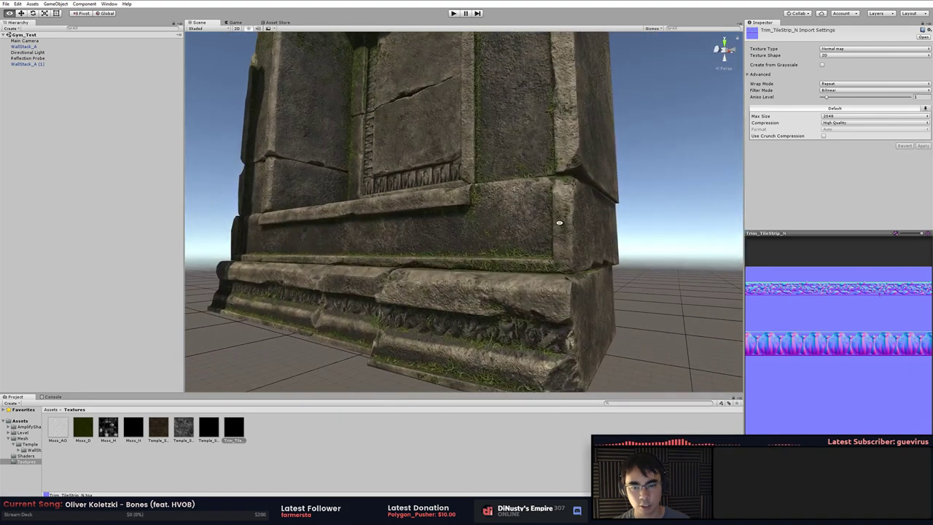
scroll(510, 234, up, 5)
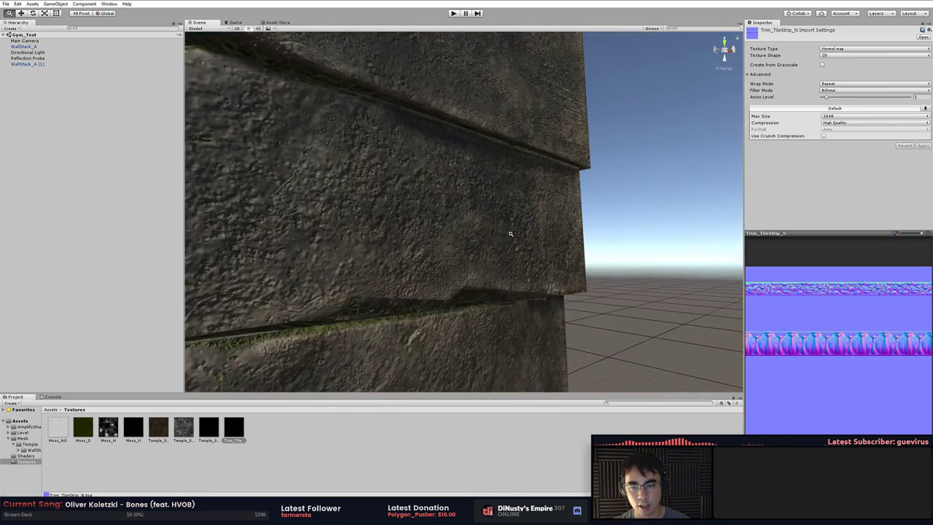
alt+right_drag(511, 234, 402, 229)
alt+drag(485, 299, 491, 273)
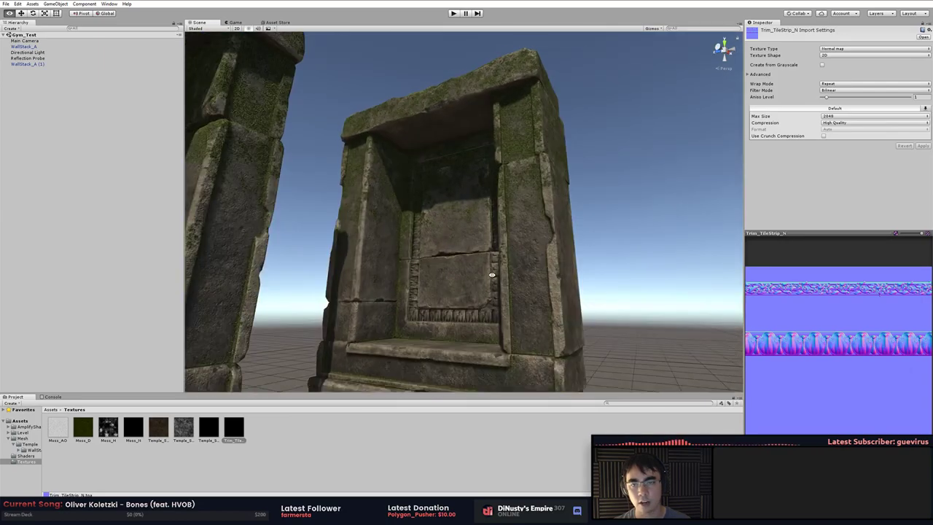
alt+right_drag(491, 273, 535, 290)
alt+drag(535, 289, 585, 271)
middle_drag(585, 270, 618, 269)
right_drag(618, 269, 519, 171)
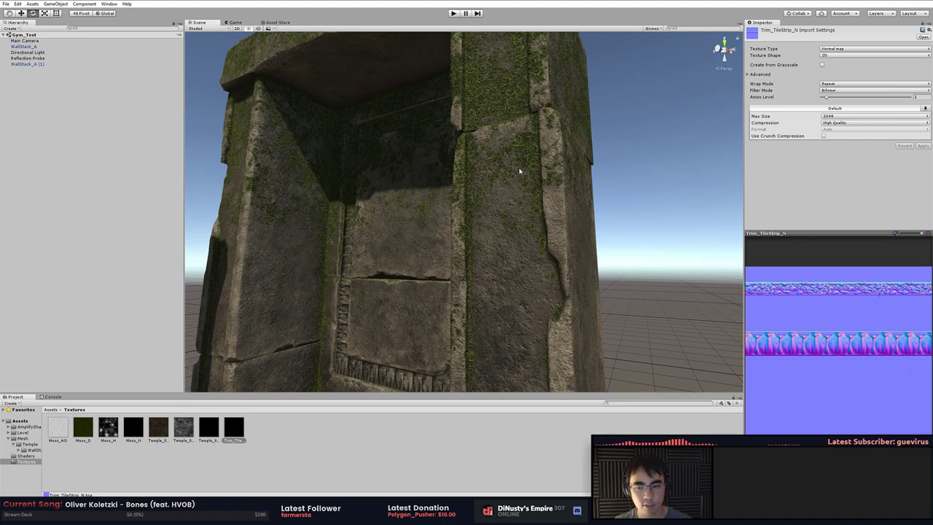
Switch to Modo and assign the BlockoutMat material to the plane behind the carved trim strips
key(alt+Tab)
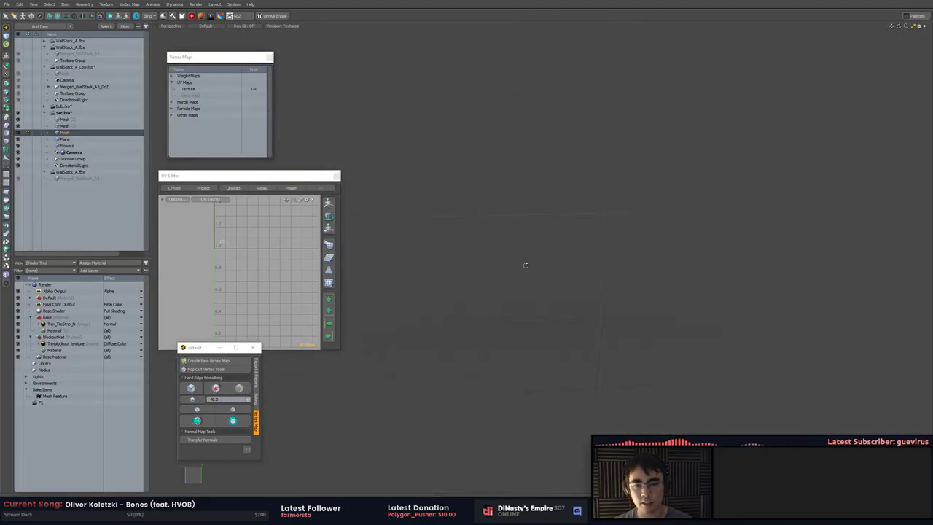
alt+drag(525, 265, 580, 185)
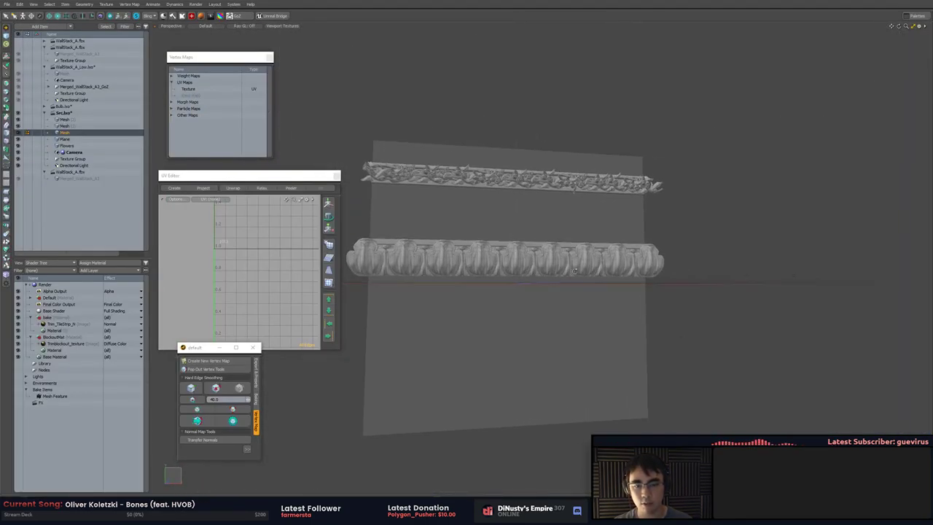
click(471, 205)
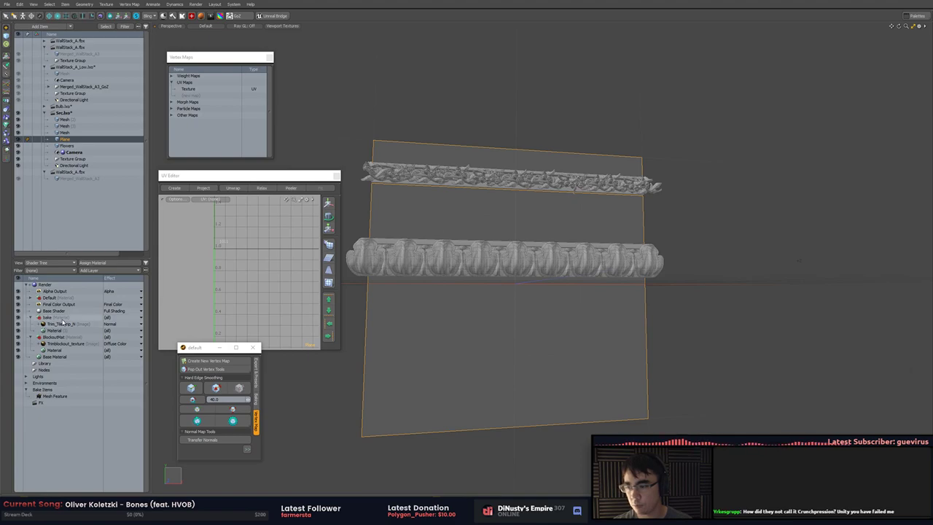
click(68, 337)
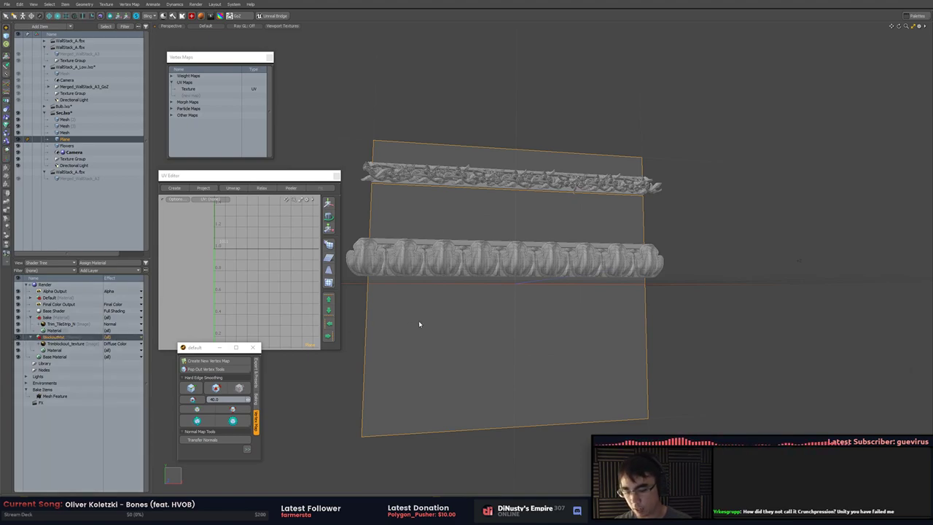
key(m)
click(289, 256)
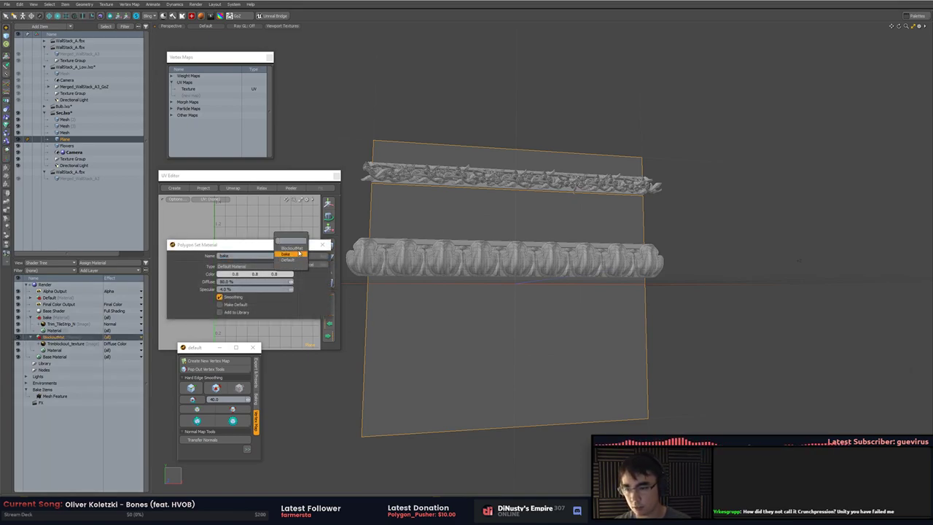
click(294, 250)
click(307, 256)
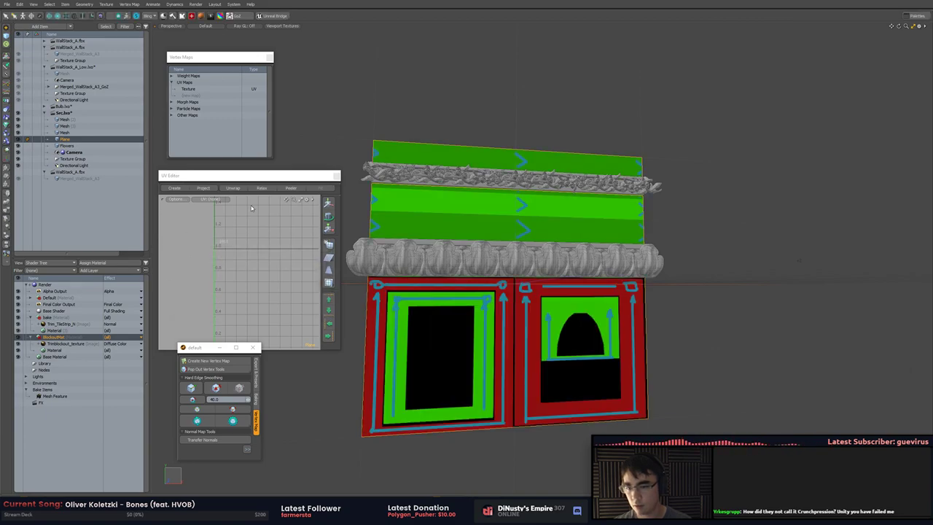
click(332, 138)
Examine how the two carved strips line up with the coloured blockout layout on the plane
alt+drag(404, 271, 452, 231)
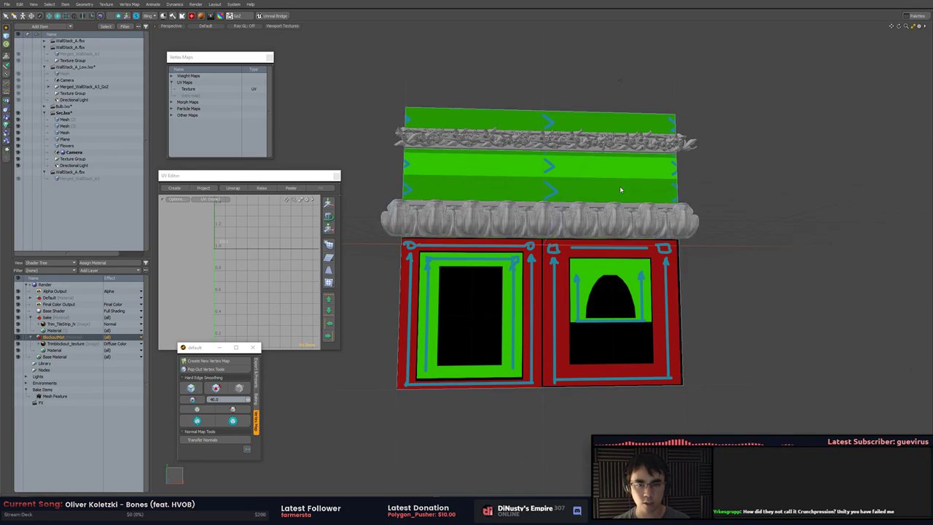
scroll(723, 178, up, 1)
alt+shift+drag(723, 179, 759, 231)
alt+drag(760, 232, 753, 229)
middle_drag(754, 228, 766, 238)
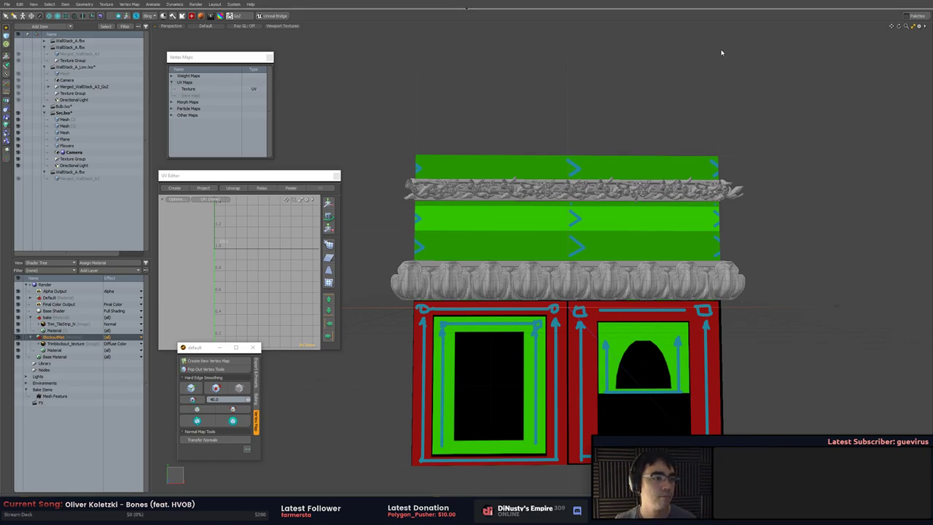
alt+drag(706, 116, 631, 226)
scroll(745, 175, up, 3)
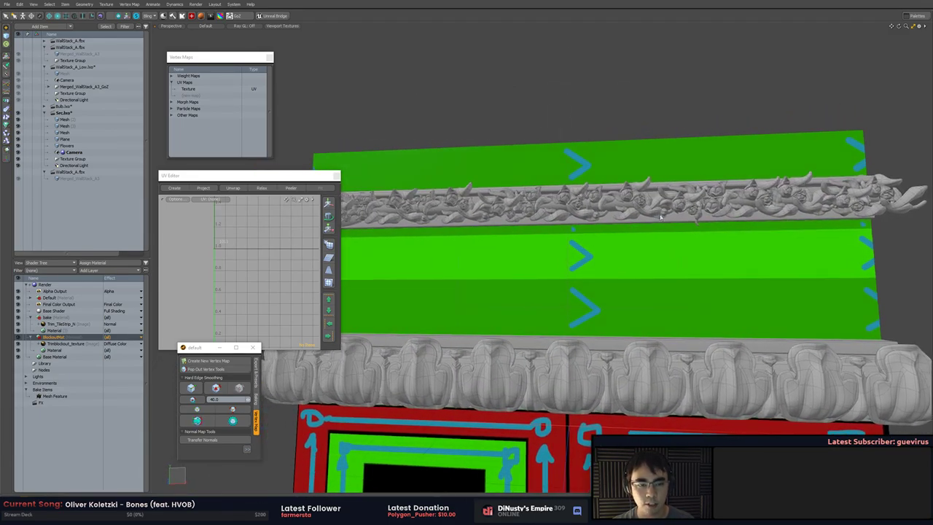
Copy the moulding block behind the flower strip and move the copy directly below it
click(663, 187)
alt+drag(660, 186, 554, 214)
key(w)
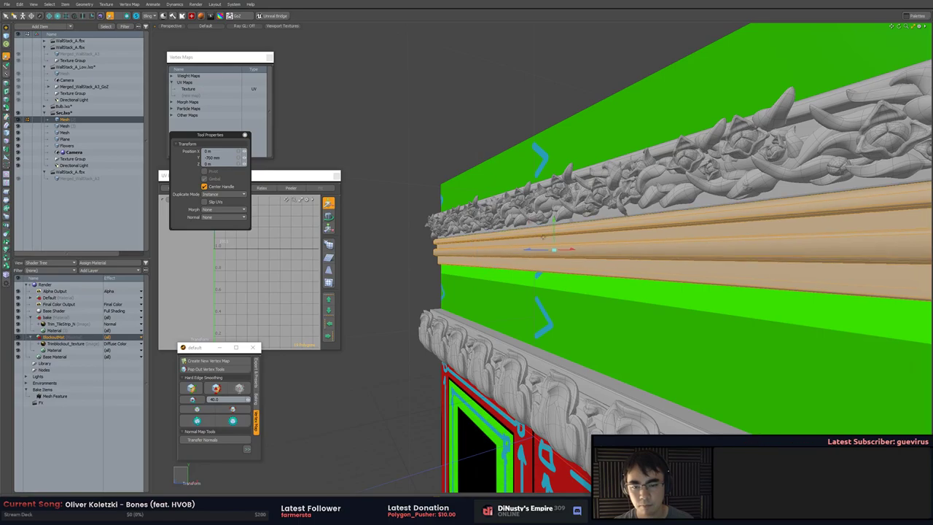
alt+drag(541, 248, 711, 255)
scroll(623, 254, up, 4)
Scale the copied moulding down to a thin ledge under the flower strip, then stretch its height to about 117% with snapping on
key(r)
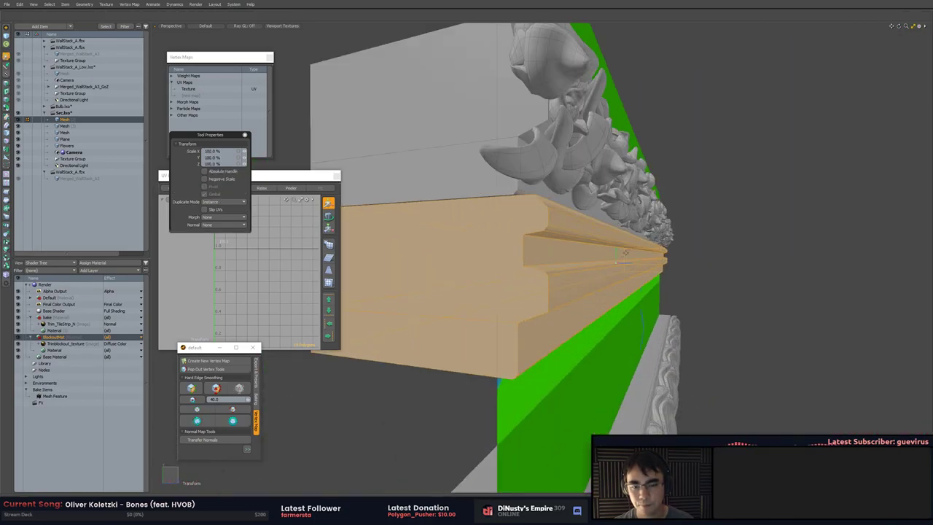
drag(616, 254, 637, 245)
key(ctrl+z)
key(w)
key(r)
key(w)
key(r)
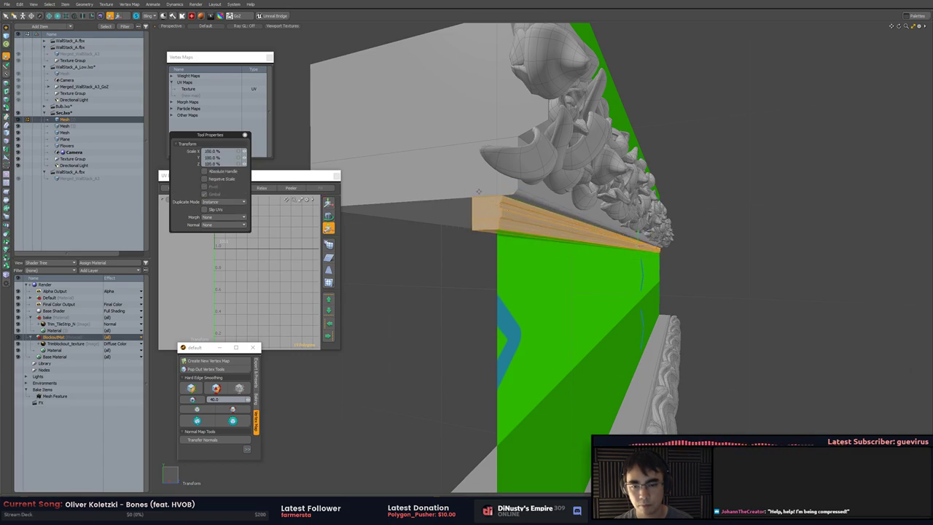
key(x)
drag(471, 175, 471, 164)
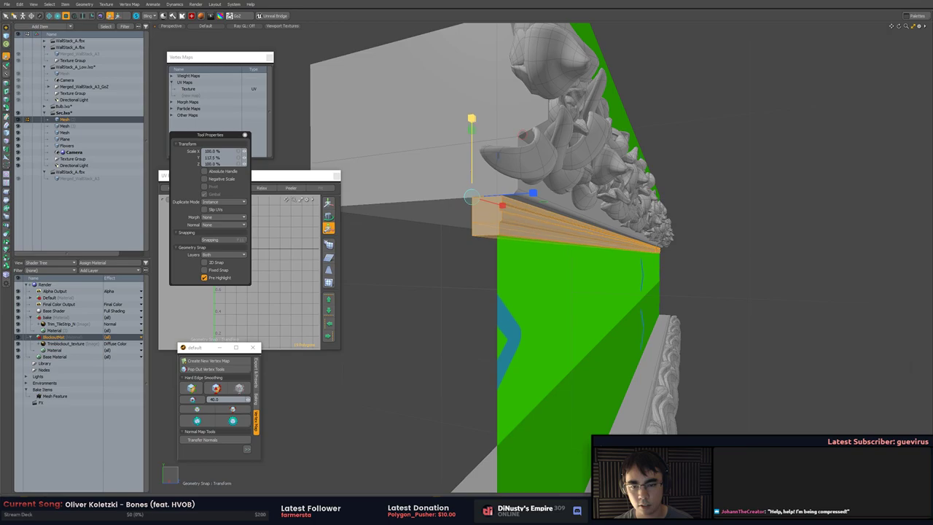
key(q)
click(448, 262)
Select the leaf overhanging the lower edge of the flower strip and rotate it about 120° around Z
mouse_move(447, 263)
alt+mouse_down()
mouse_move(457, 263)
mouse_move(438, 251)
mouse_move(452, 247)
alt+mouse_up()
key(ctrl+3)
click(488, 256)
scroll(452, 248, down, 4)
scroll(875, 231, up, 3)
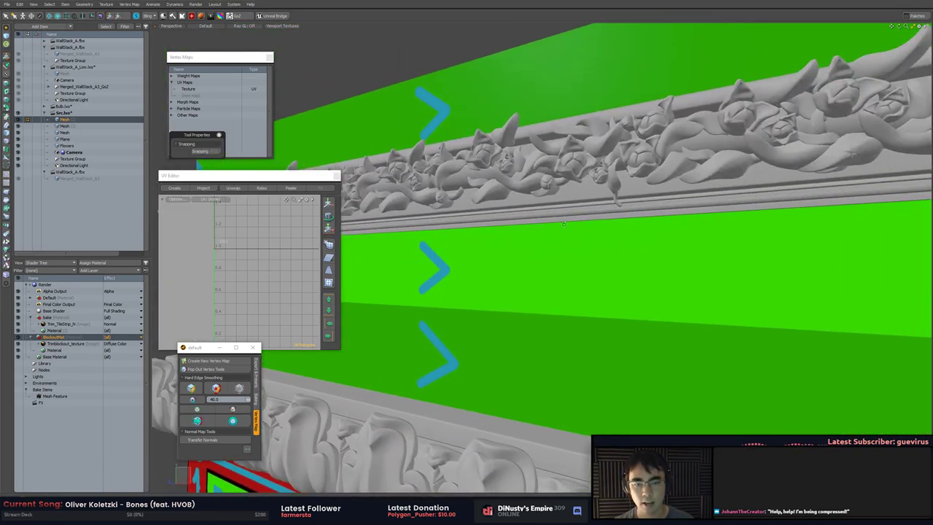
alt+shift+drag(729, 215, 602, 241)
scroll(658, 219, down, 3)
scroll(605, 211, up, 3)
click(607, 217)
double_click(607, 218)
key(e)
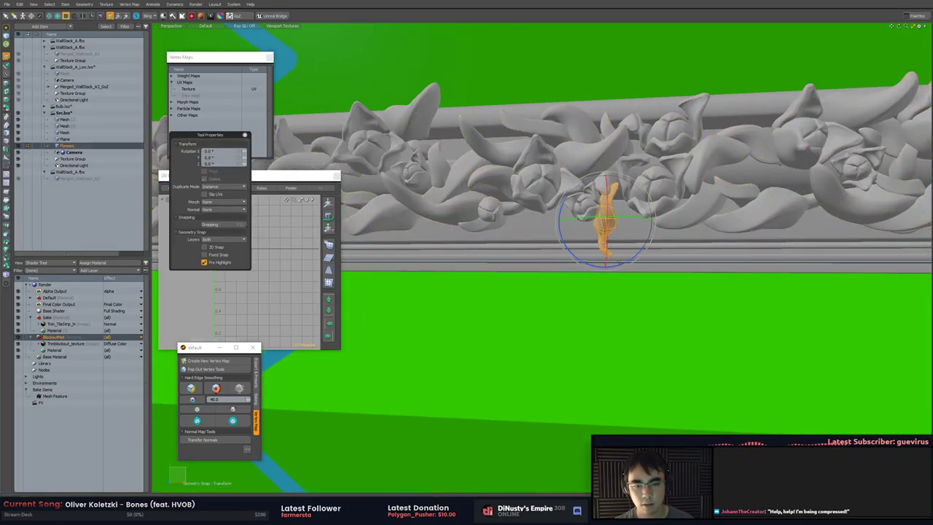
drag(648, 210, 618, 256)
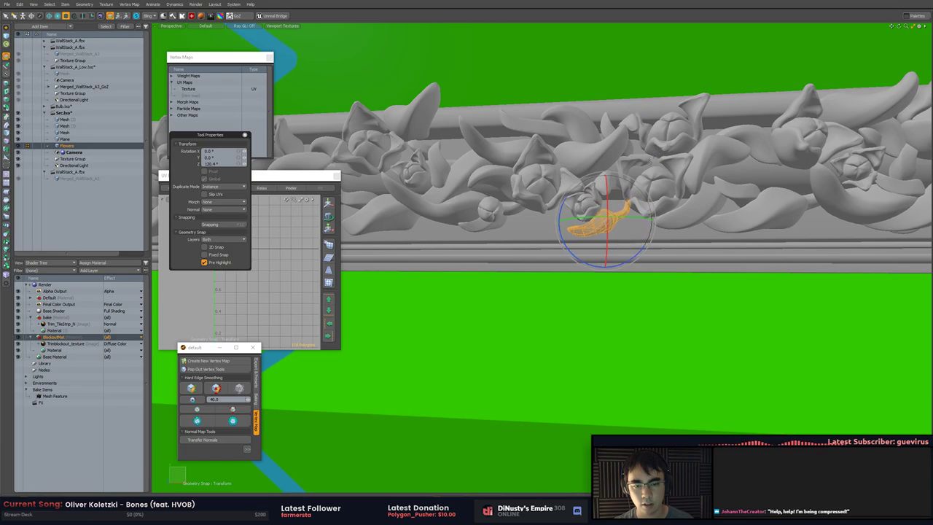
Move the rotated leaf about 46 mm in X and 48 mm in Y within the flower strip
key(w)
drag(636, 185, 638, 283)
scroll(660, 200, down, 3)
scroll(660, 219, down, 2)
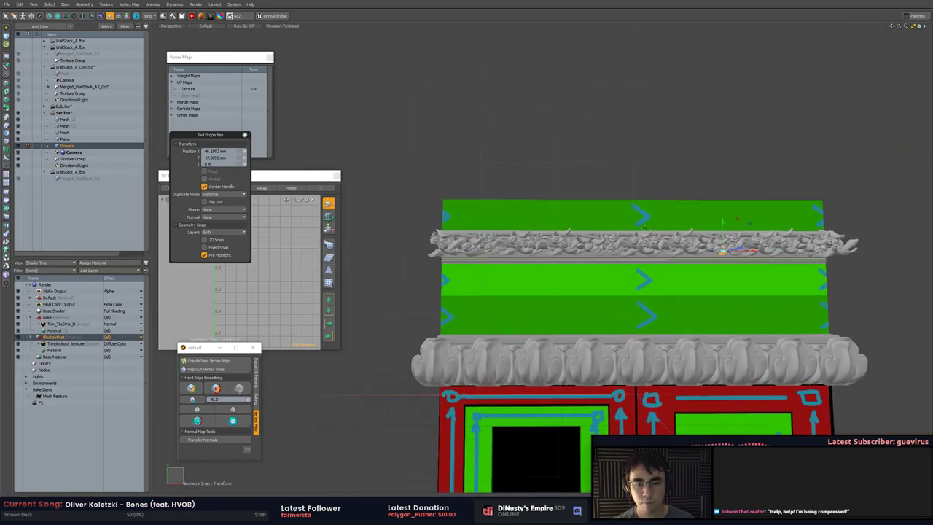
ctrl+alt+drag(604, 227, 667, 218)
key(q)
click(625, 158)
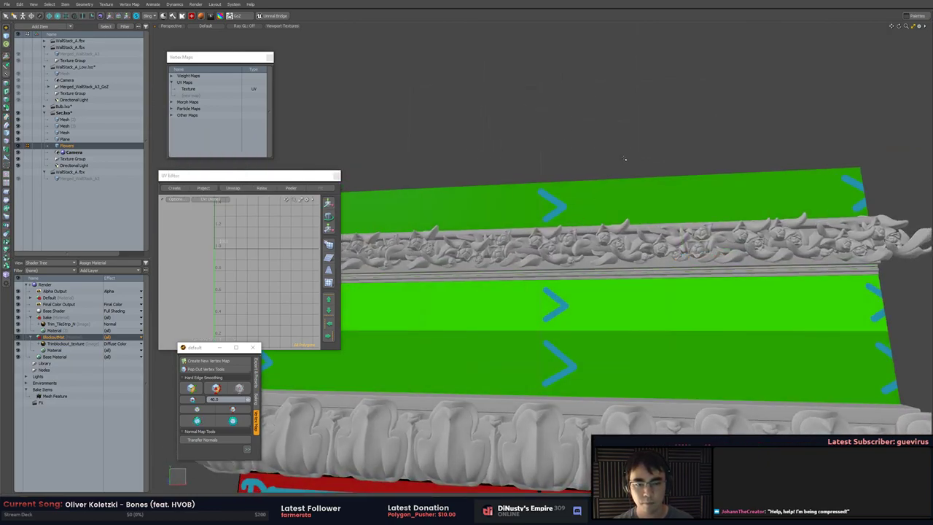
Turn off the subdivision preview, then rotate and move the leaf overhanging the flower strip's upper edge down into the strip
alt+drag(625, 159, 653, 186)
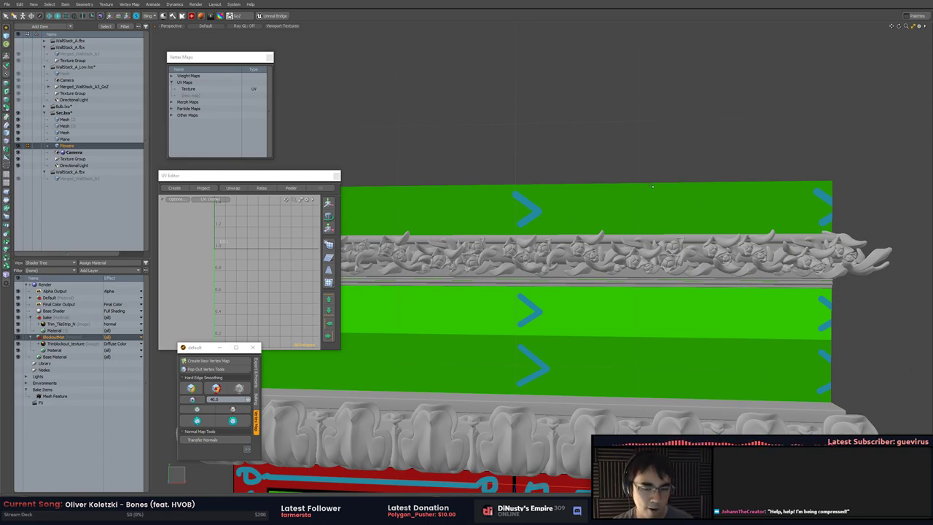
key(KP_2)
scroll(654, 187, up, 2)
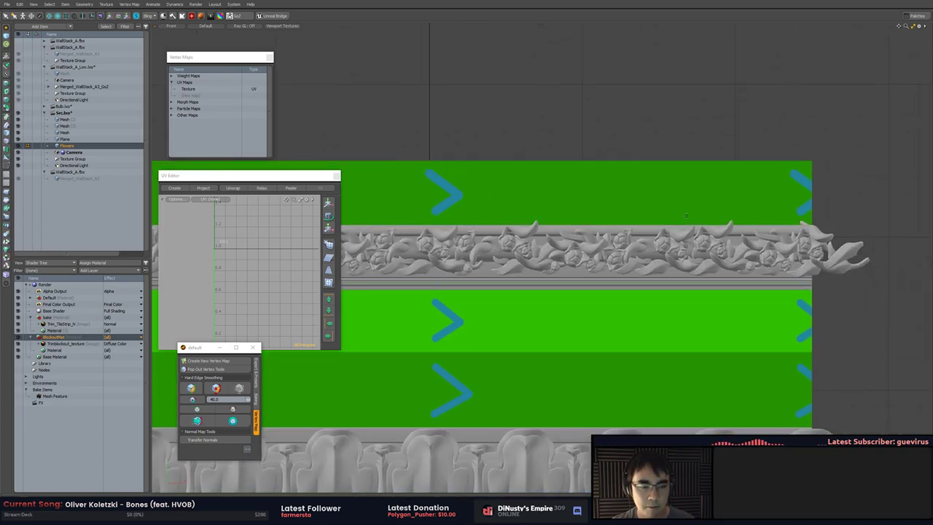
scroll(723, 224, up, 2)
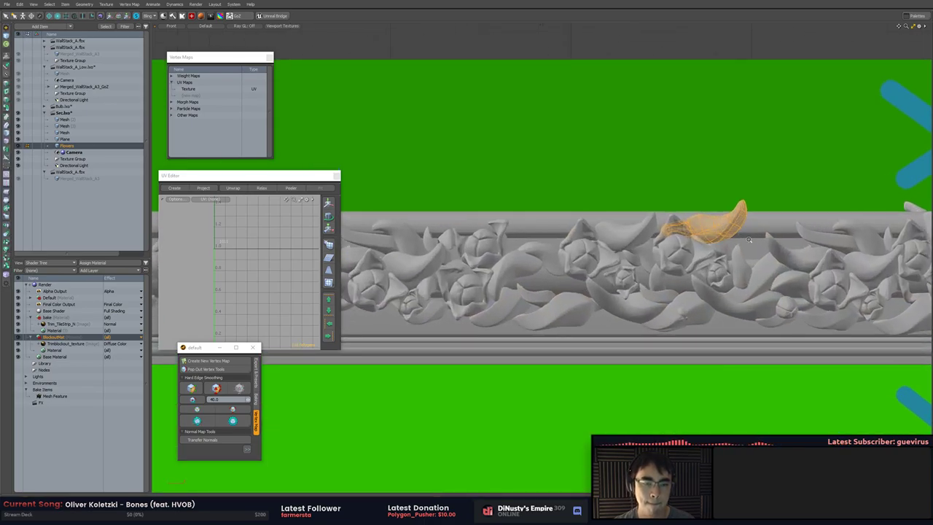
key(Tab)
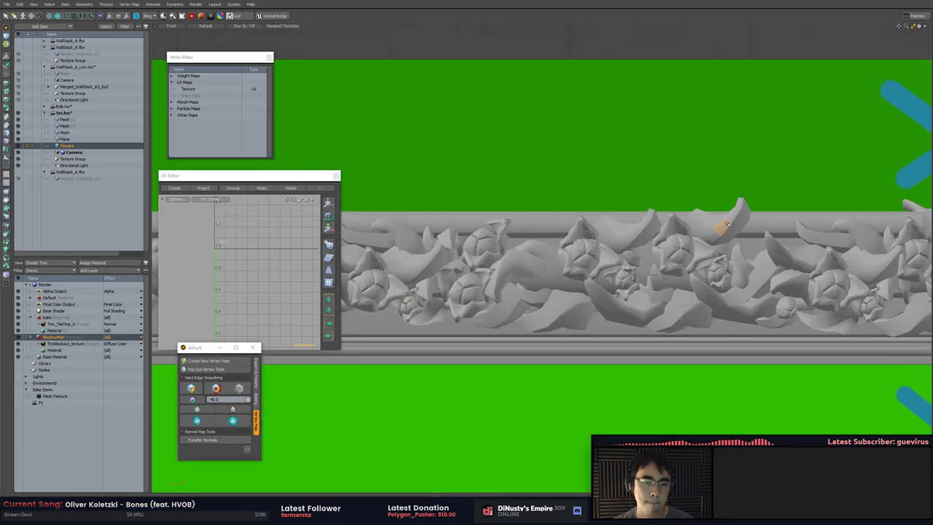
double_click(727, 224)
key(w)
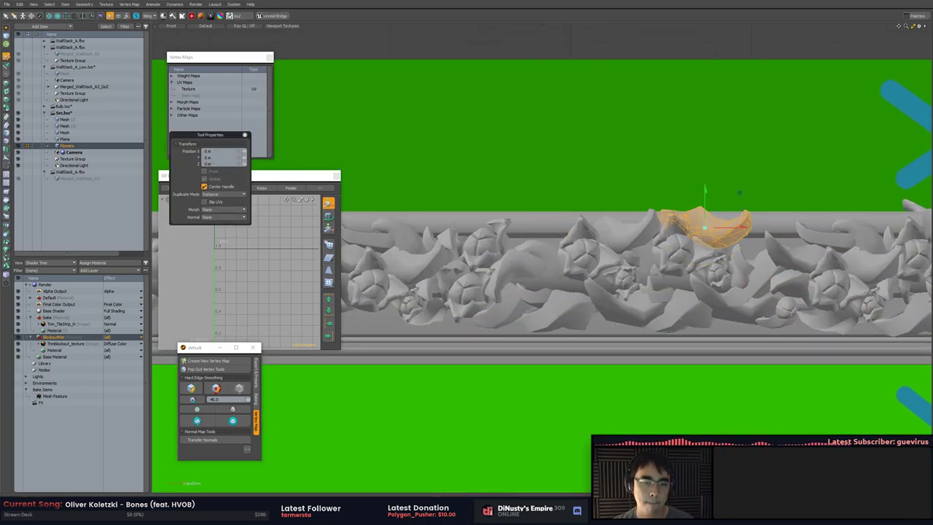
drag(740, 192, 565, 206)
key(Escape)
key(Escape)
Select the matching leaf in the neighbouring repeat of the flower strip and move it below the upper moulding edge
alt+drag(393, 207, 762, 206)
double_click(646, 212)
key(e)
key(w)
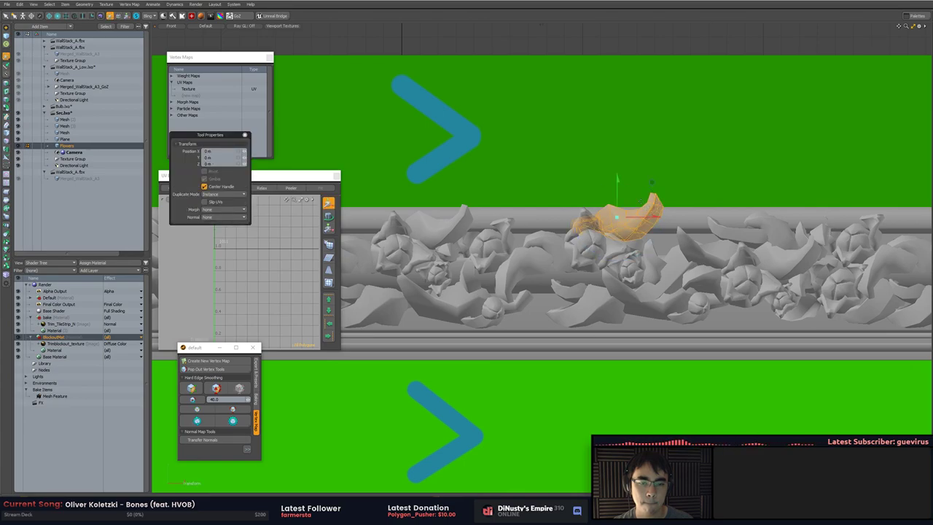
drag(655, 187, 675, 199)
key(Escape)
key(Escape)
alt+drag(534, 220, 644, 218)
double_click(569, 220)
click(565, 201)
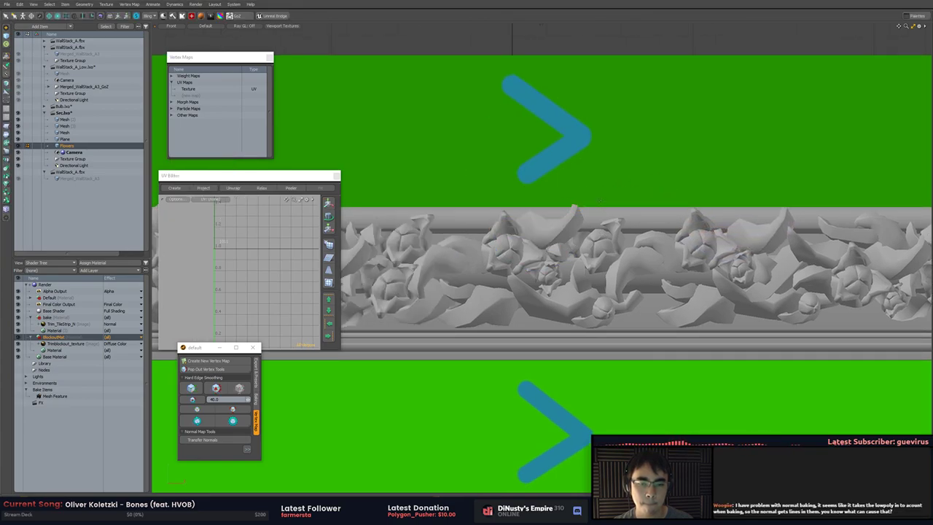
key(w)
key(space)
key(w)
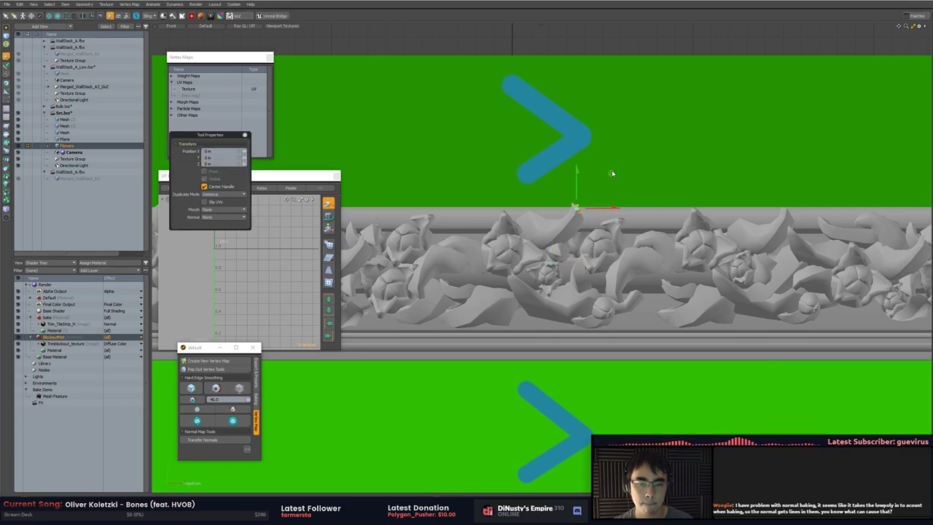
key(space)
Select another leaf sticking out above the flower strip and move it down so its tip stays inside the moulding
alt+shift+drag(614, 172, 866, 166)
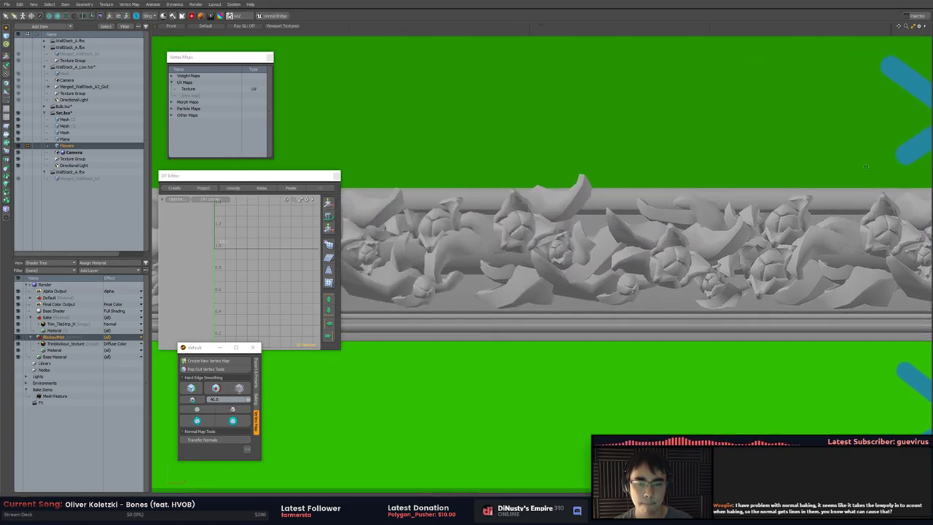
click(583, 206)
key(w)
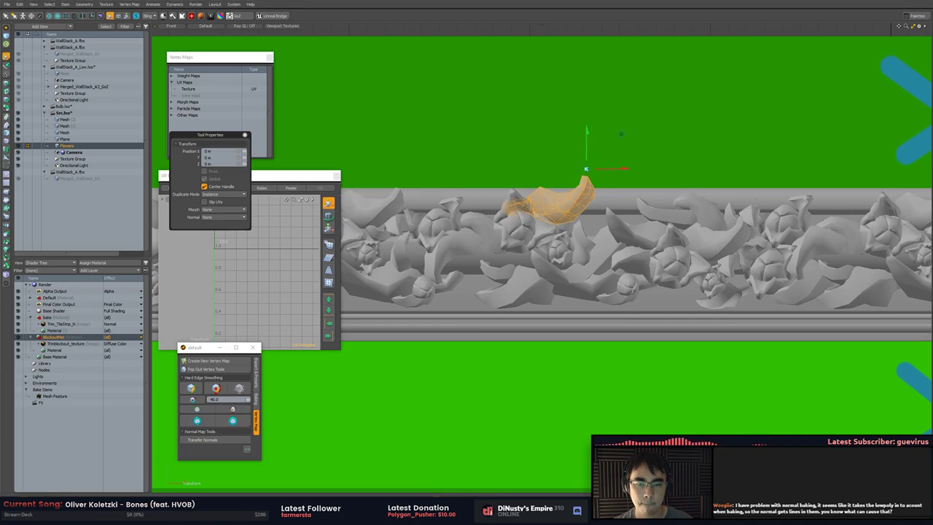
drag(586, 169, 600, 181)
key(space)
click(560, 153)
alt+shift+drag(560, 154, 743, 155)
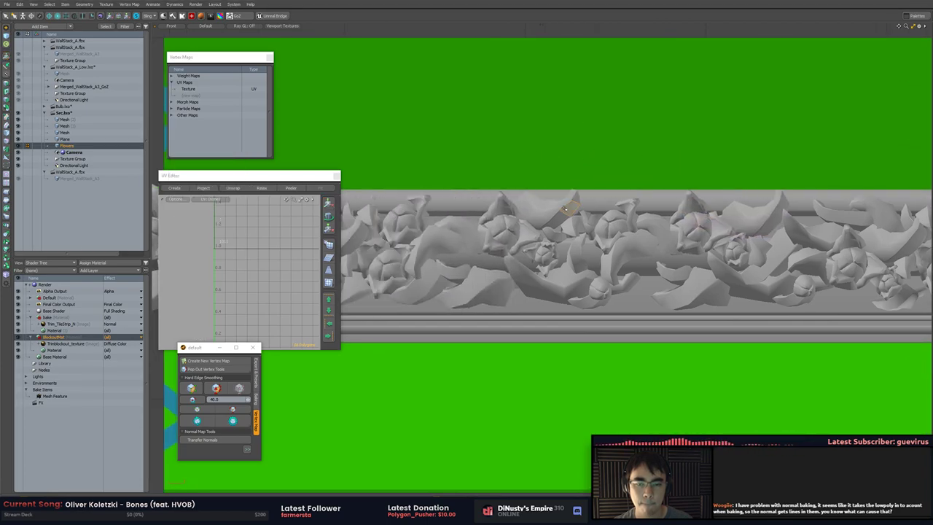
double_click(559, 215)
key(e)
key(space)
click(534, 181)
Select the upper rose with all its petals near the start of the flower strip and move it outward from the wall
ctrl+alt+drag(534, 181, 495, 188)
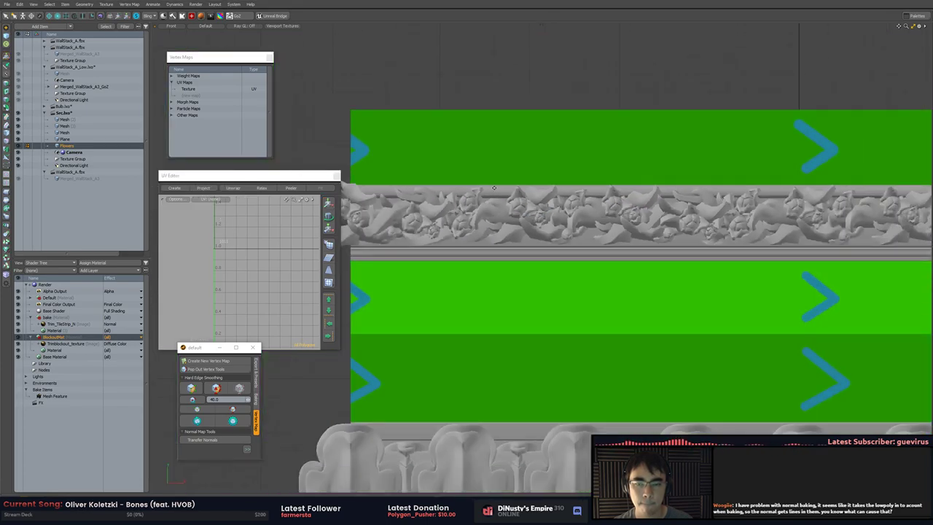
scroll(494, 187, up, 5)
click(512, 229)
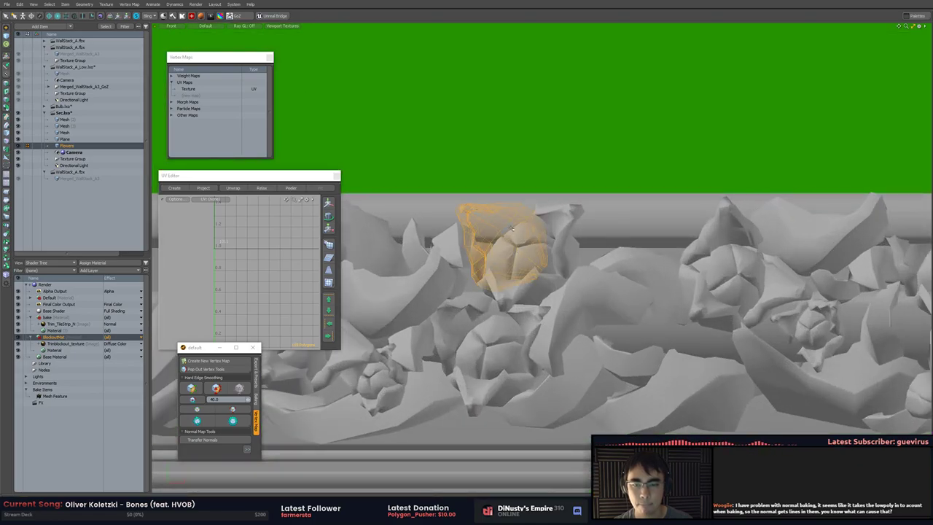
drag(546, 277, 514, 266)
shift+click(530, 289)
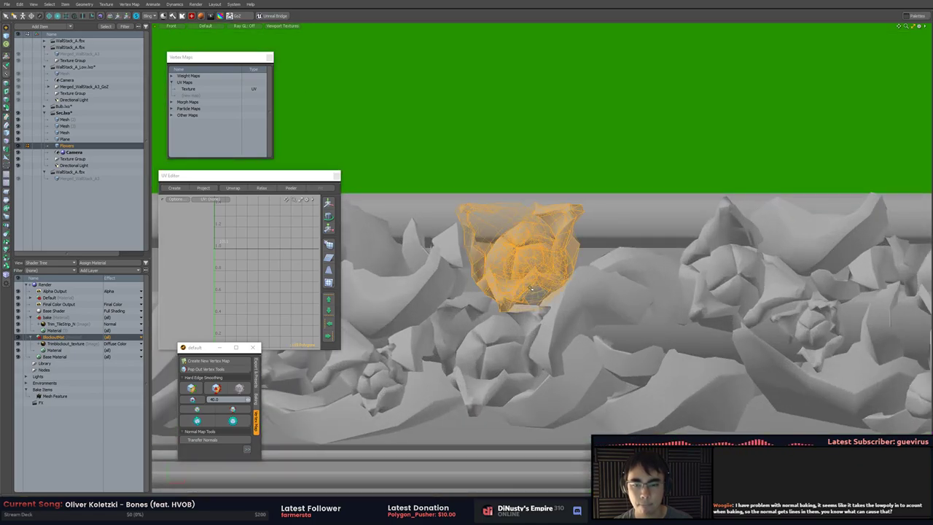
key(w)
key(KP_Decimal)
key(shift+a)
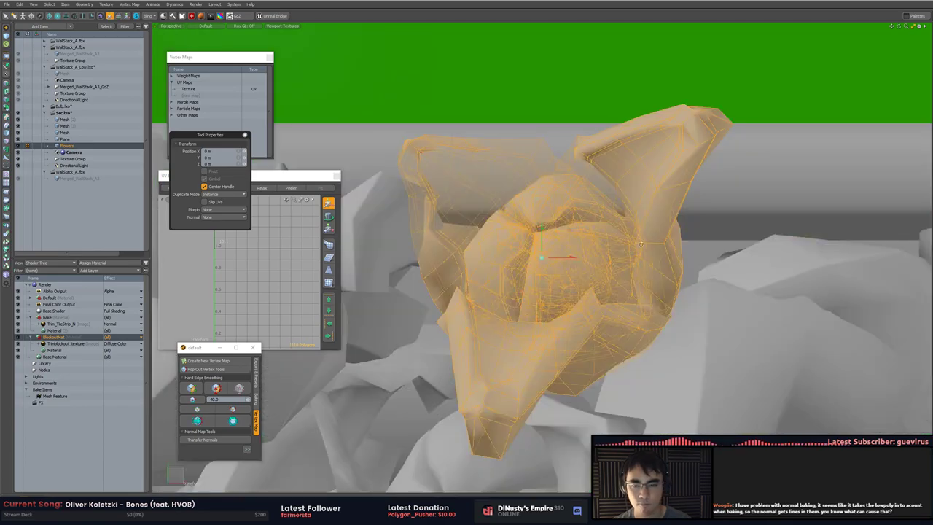
alt+drag(547, 276, 689, 288)
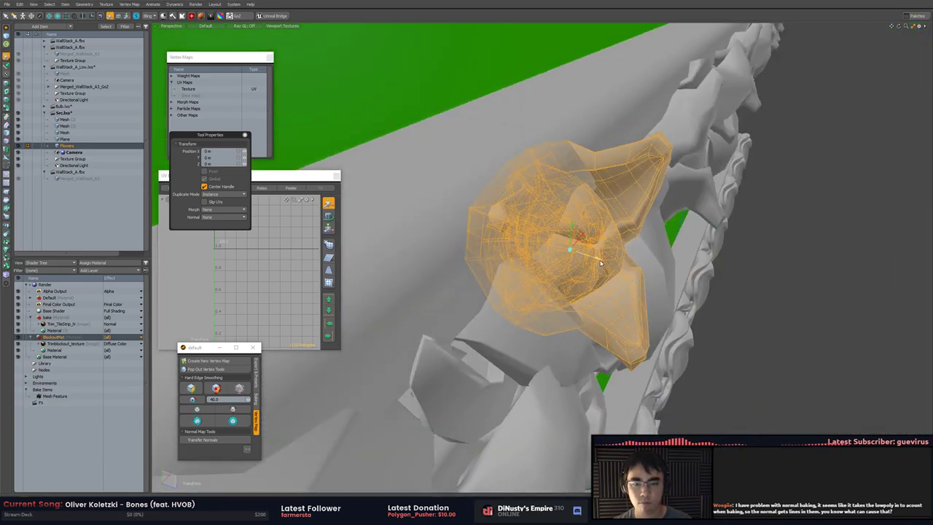
drag(601, 262, 636, 276)
key(q)
click(828, 283)
alt+drag(828, 284, 552, 236)
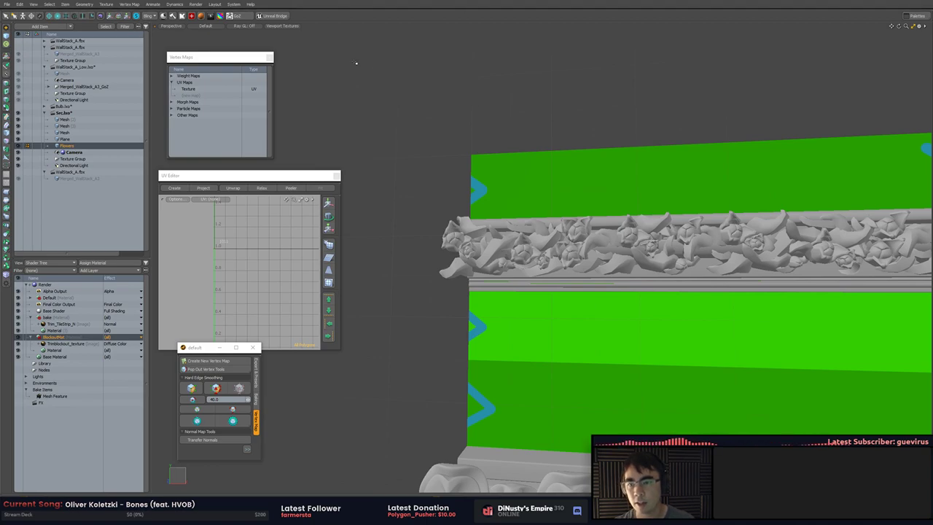
Make the WallStack_A.fbx scene with the Merged_WallStack_A3 mesh active and display its UV0 map beside the model
click(80, 172)
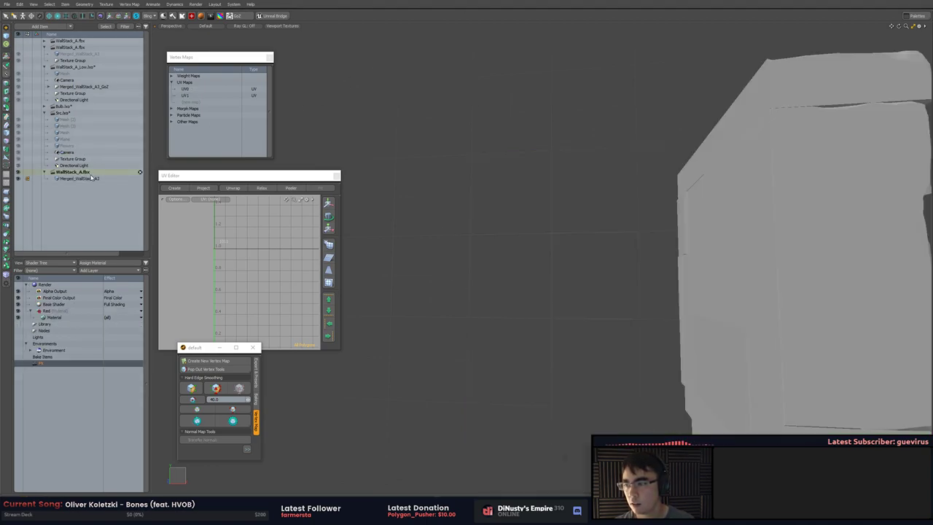
key(a)
alt+drag(496, 180, 541, 188)
ctrl+alt+drag(368, 206, 558, 261)
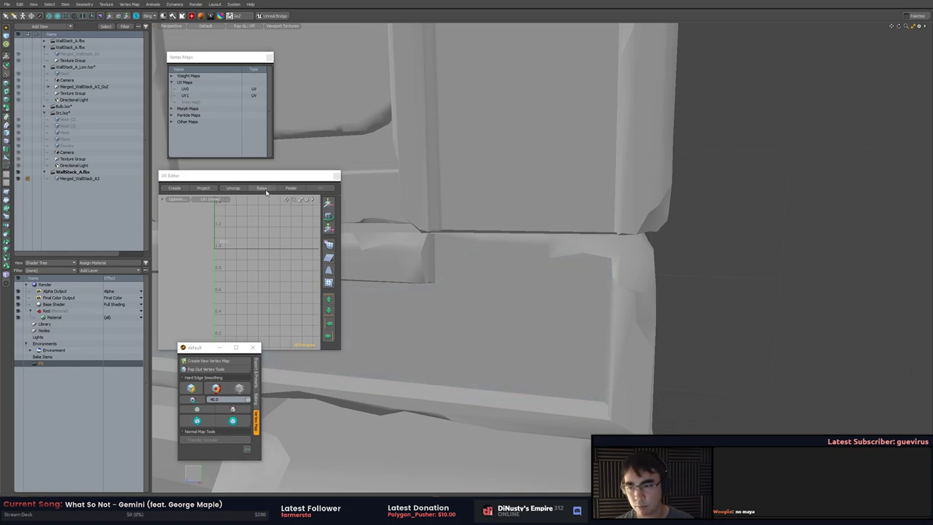
drag(266, 177, 823, 132)
click(771, 156)
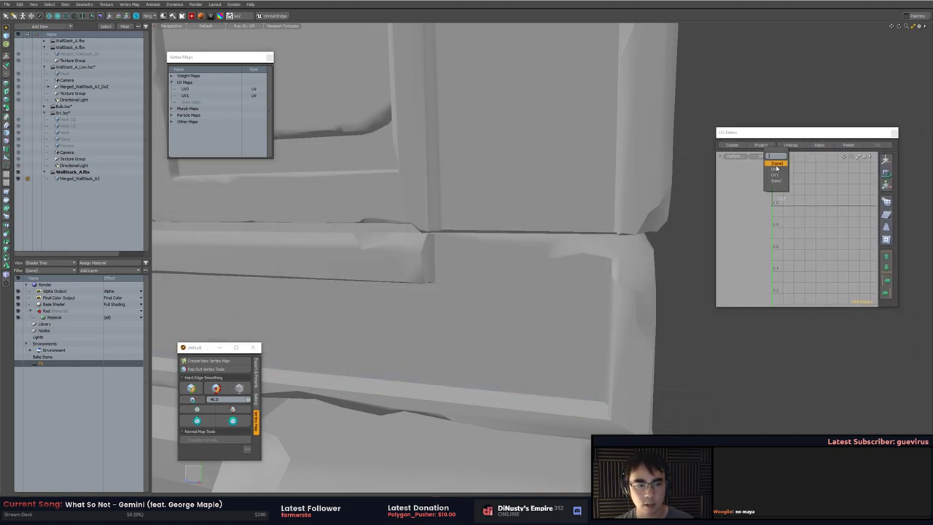
click(776, 168)
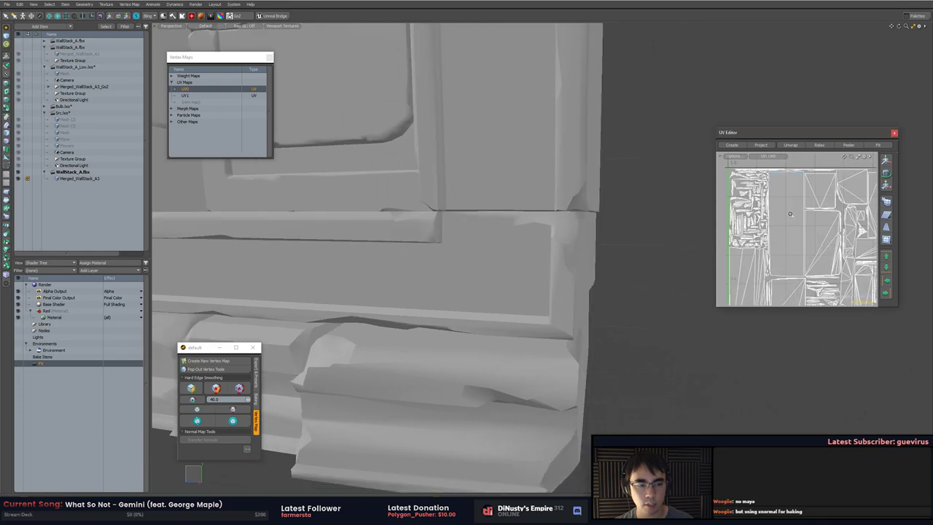
Examine how individual UV0 shells, such as the niche floor and the top surface, correspond to the wall stack's faces
click(789, 203)
scroll(665, 218, down, 5)
key(shift+a)
alt+drag(692, 306, 718, 391)
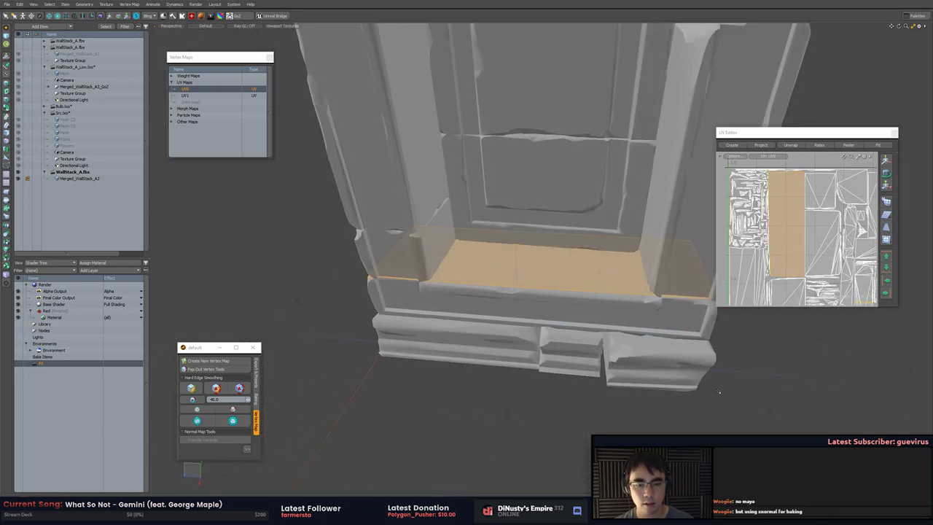
click(718, 392)
scroll(689, 273, down, 6)
click(575, 233)
scroll(575, 233, up, 4)
alt+drag(576, 233, 561, 280)
double_click(749, 277)
alt+drag(602, 260, 425, 257)
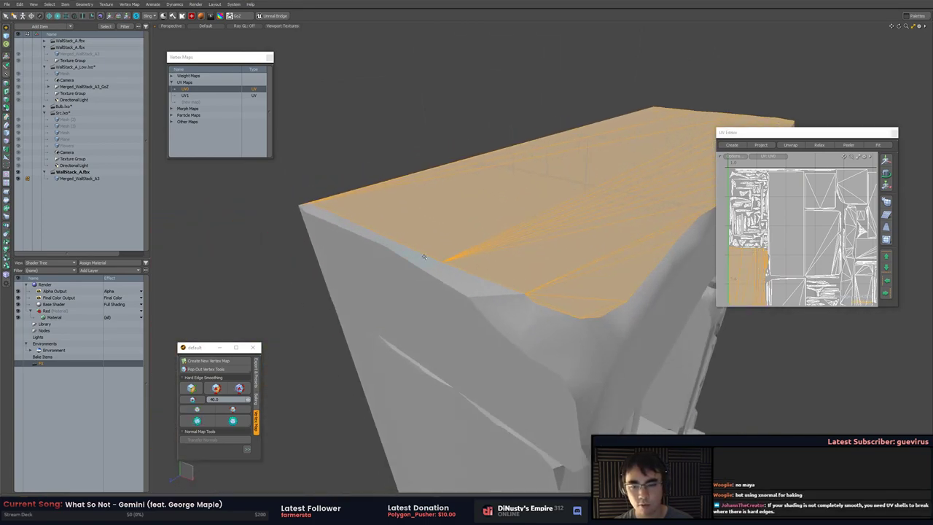
Inspect the bevelled upper corners of the wall stack, checking an edge there against its place in the UV layout
click(452, 95)
alt+drag(402, 175, 523, 241)
middle_drag(523, 241, 589, 248)
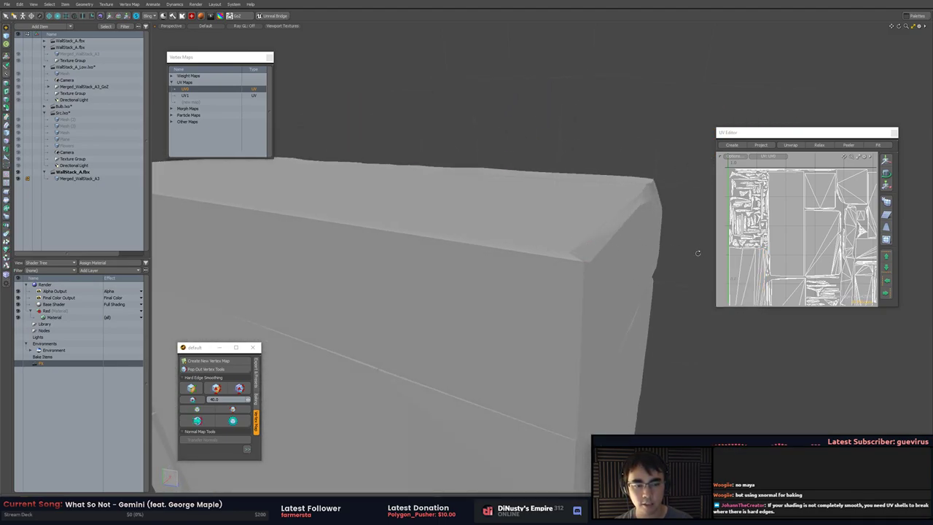
ctrl+alt+drag(784, 176, 796, 176)
alt+drag(587, 188, 569, 187)
middle_drag(568, 187, 415, 240)
alt+drag(414, 241, 409, 212)
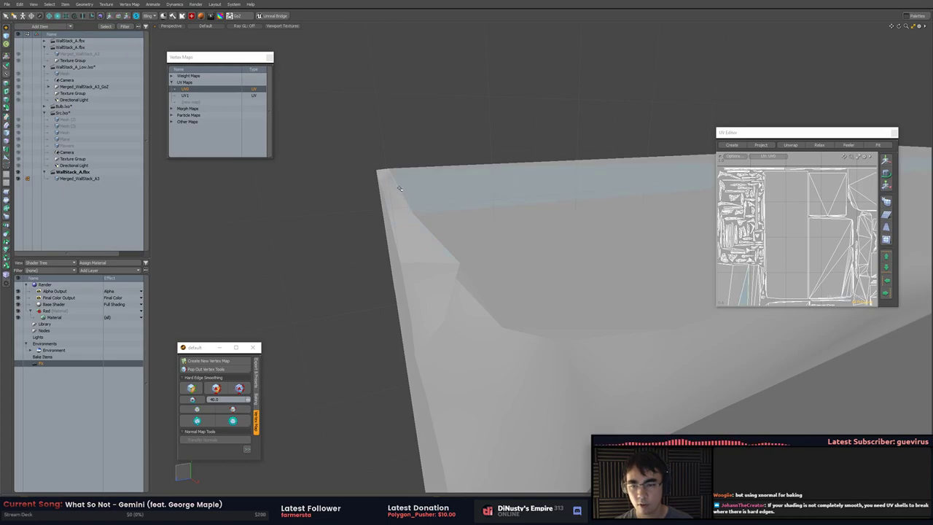
click(439, 235)
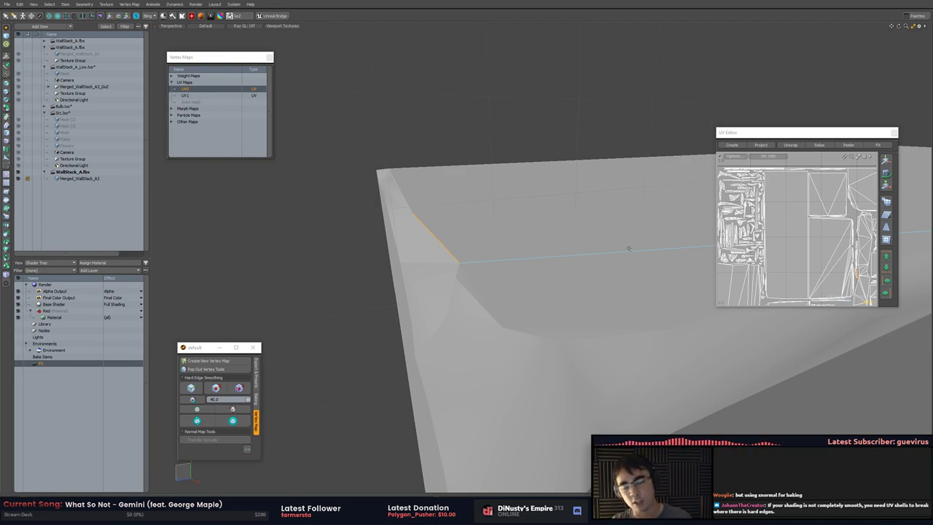
click(580, 146)
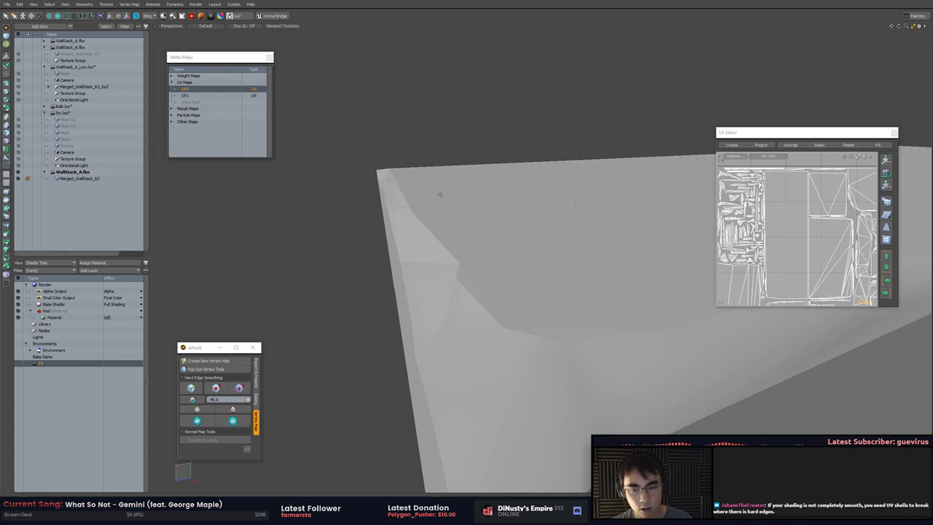
Select the wall stack's hard edges and compare them with the shell borders across the whole UV0 layout
scroll(826, 224, down, 4)
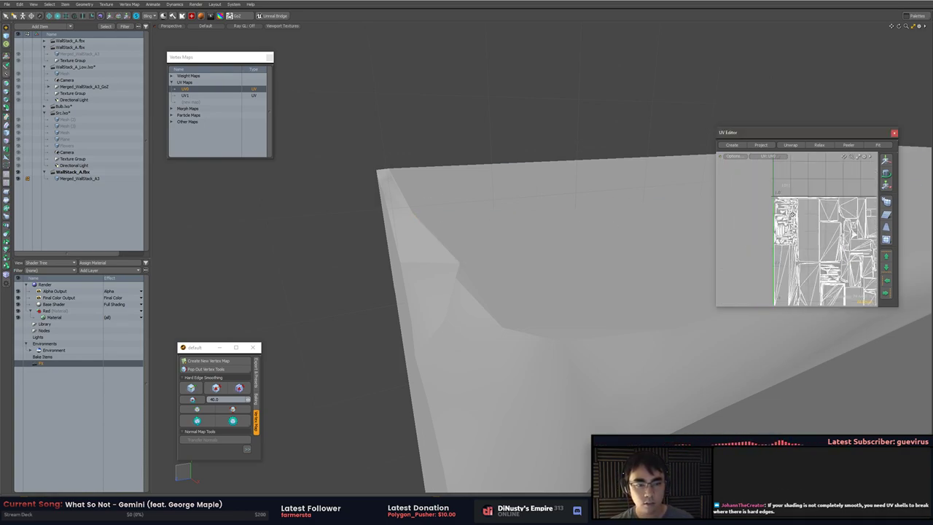
alt+drag(827, 224, 786, 167)
scroll(802, 229, down, 2)
scroll(611, 245, down, 3)
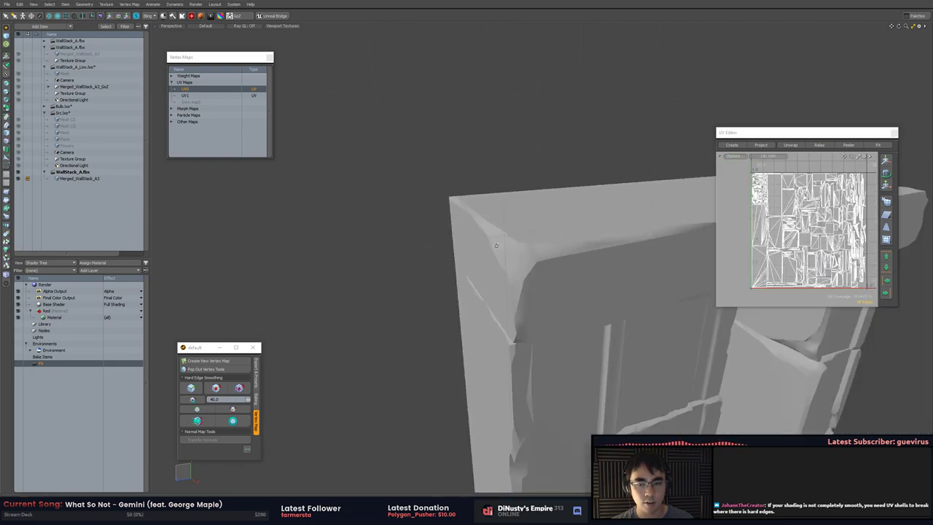
alt+drag(611, 245, 535, 241)
scroll(535, 241, down, 4)
alt+drag(479, 192, 501, 175)
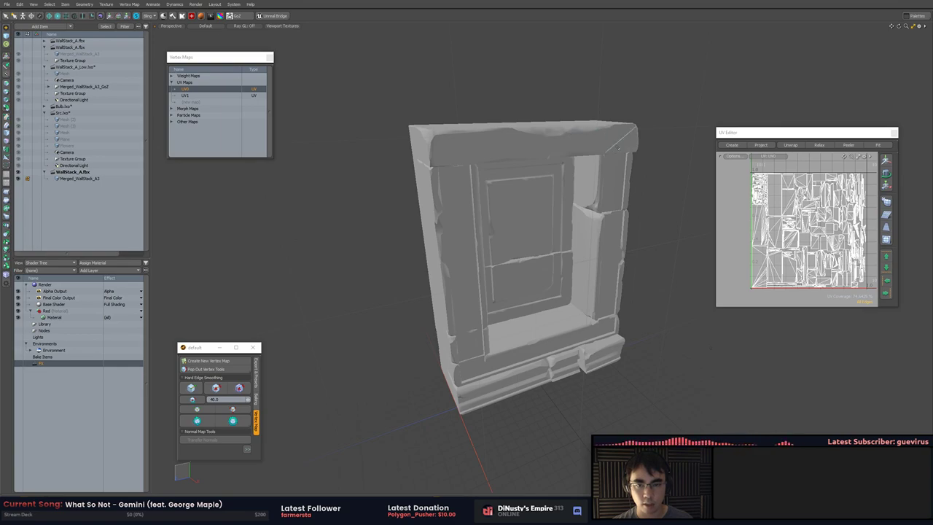
click(220, 349)
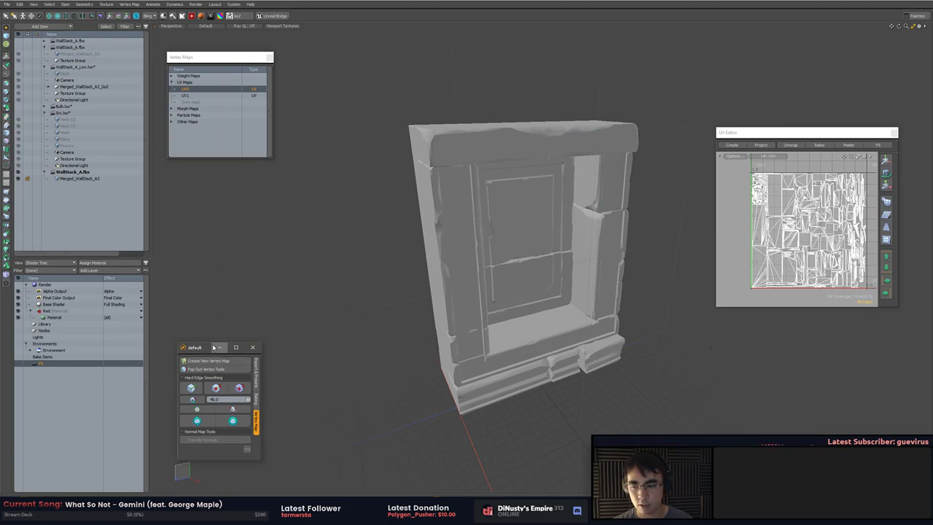
drag(194, 349, 183, 242)
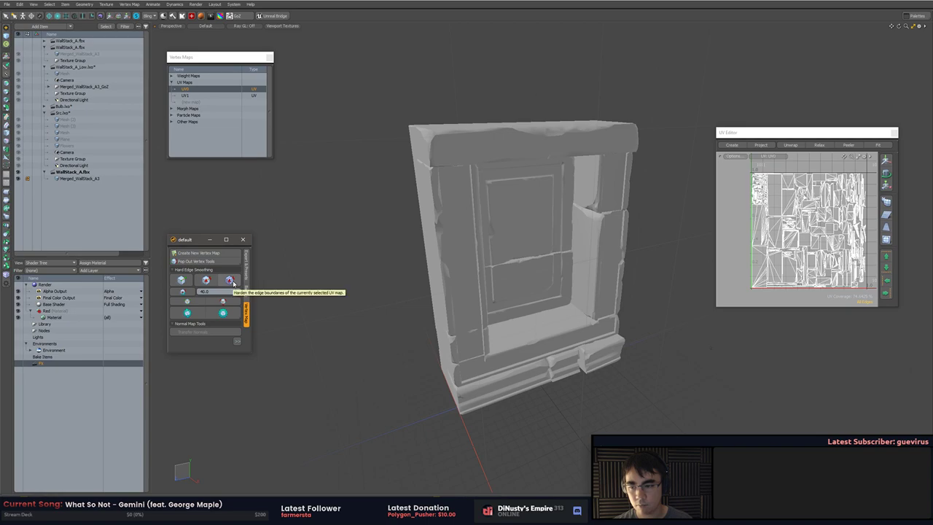
click(223, 301)
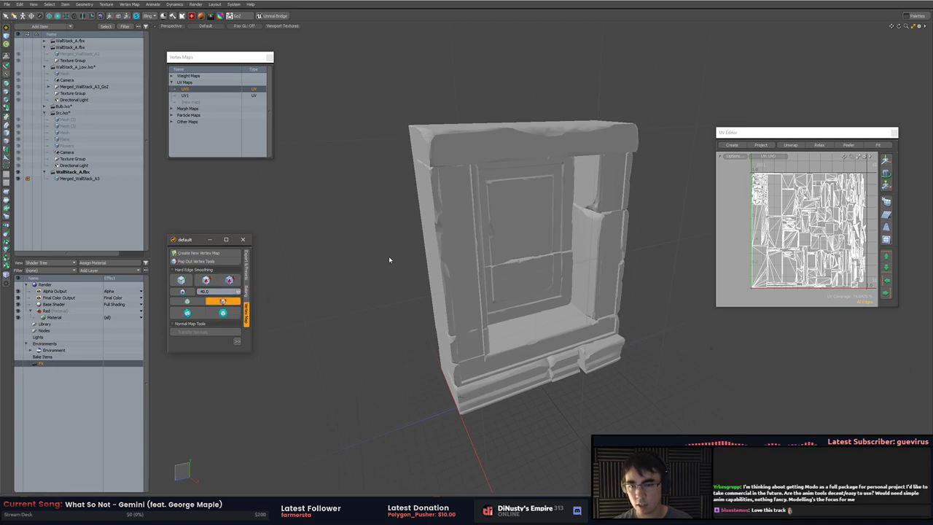
alt+drag(394, 248, 628, 220)
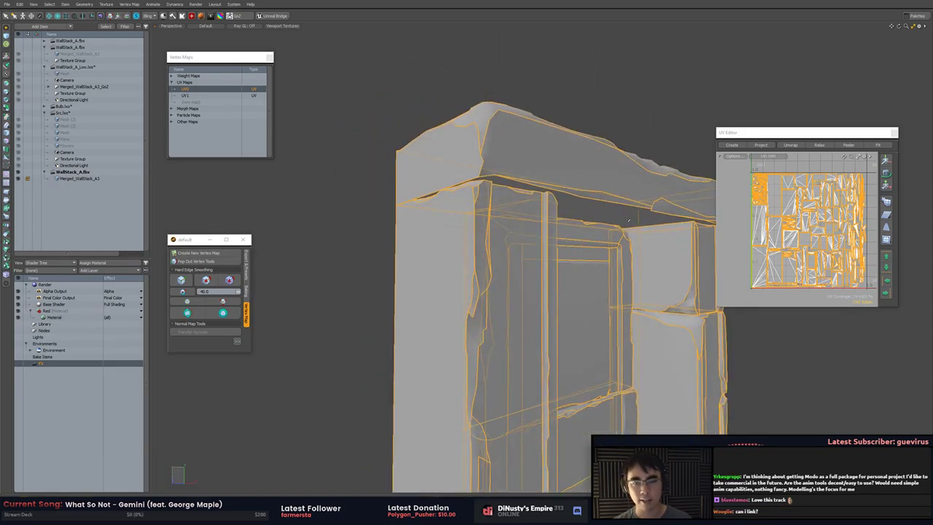
alt+drag(629, 220, 545, 283)
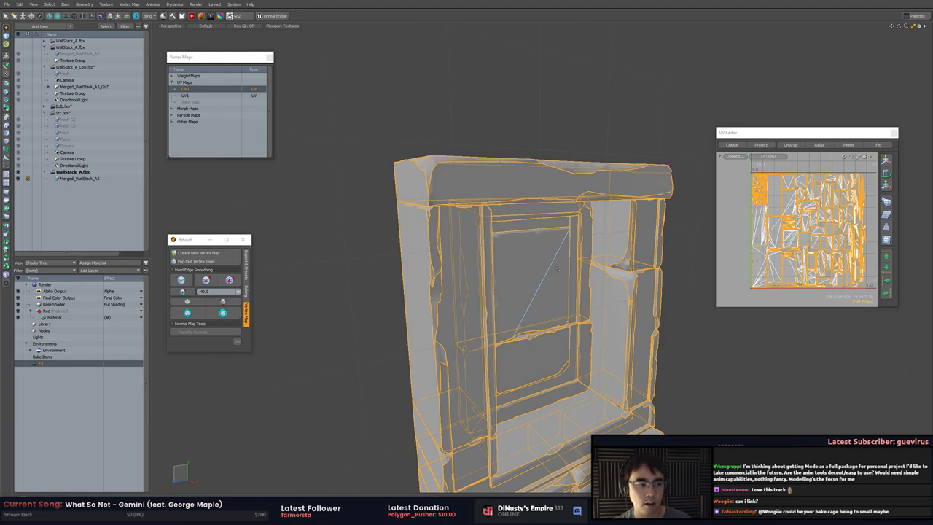
Clear the hard-edge selection on the wall stack and face the model from the front
alt+shift+drag(708, 317, 547, 266)
click(680, 296)
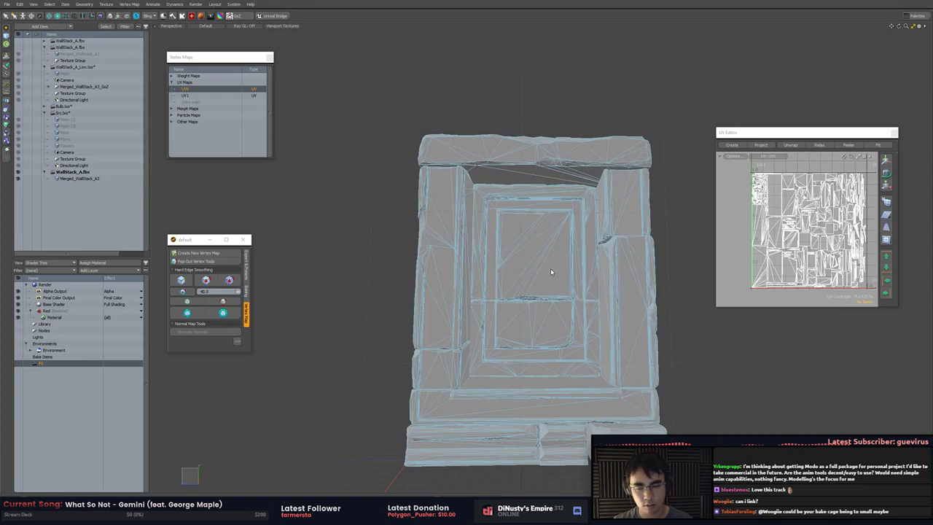
click(550, 268)
click(748, 372)
Switch to Unity and inspect the wall stack's niche and trim up close in the Gym_Test scene
key(alt+Tab)
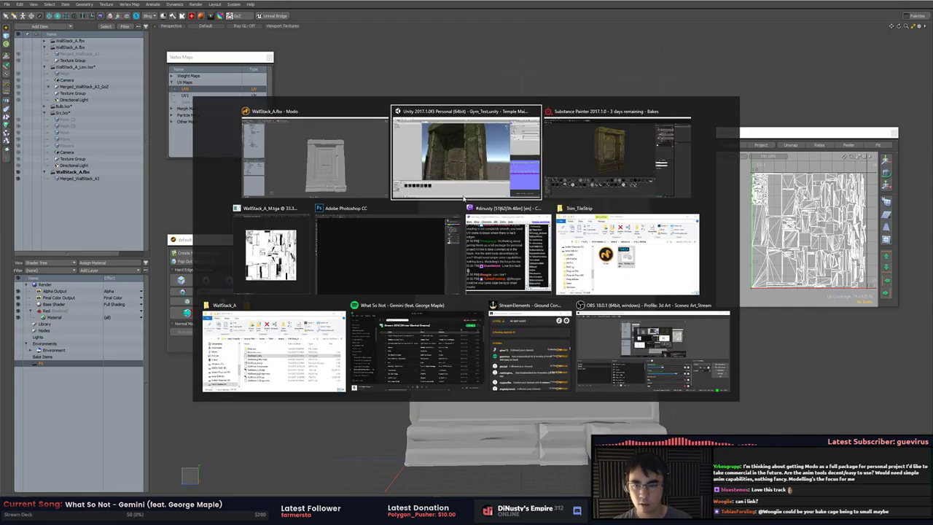
key(alt+Tab)
key(alt+Tab)
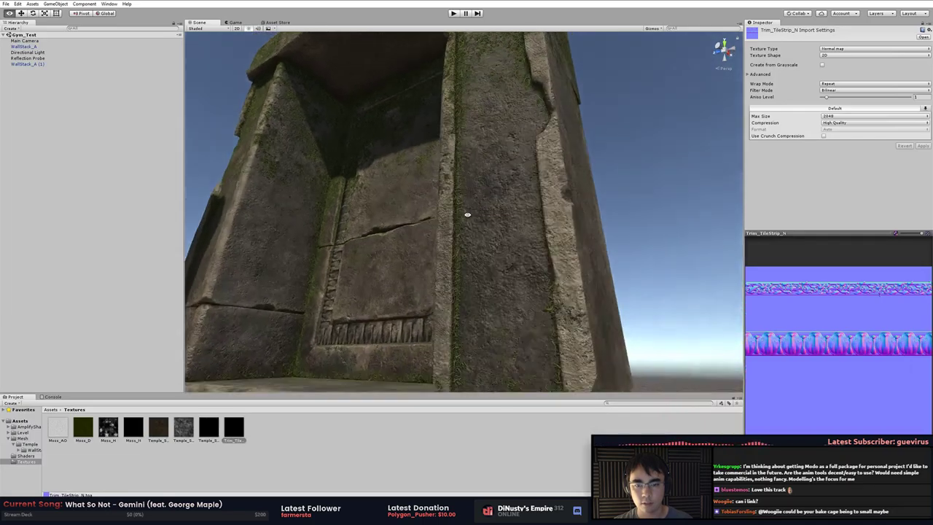
alt+drag(467, 214, 460, 250)
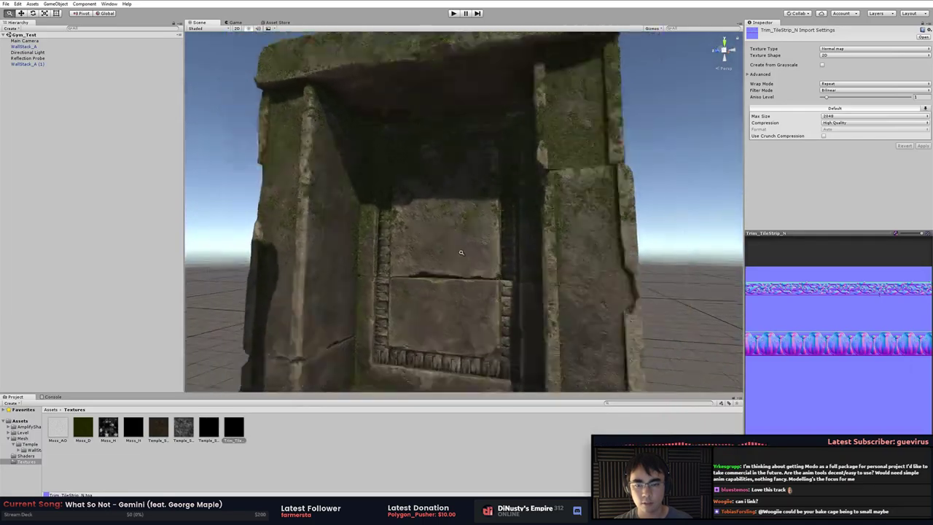
alt+right_drag(460, 250, 394, 237)
alt+middle_drag(393, 237, 412, 219)
right_drag(413, 219, 499, 261)
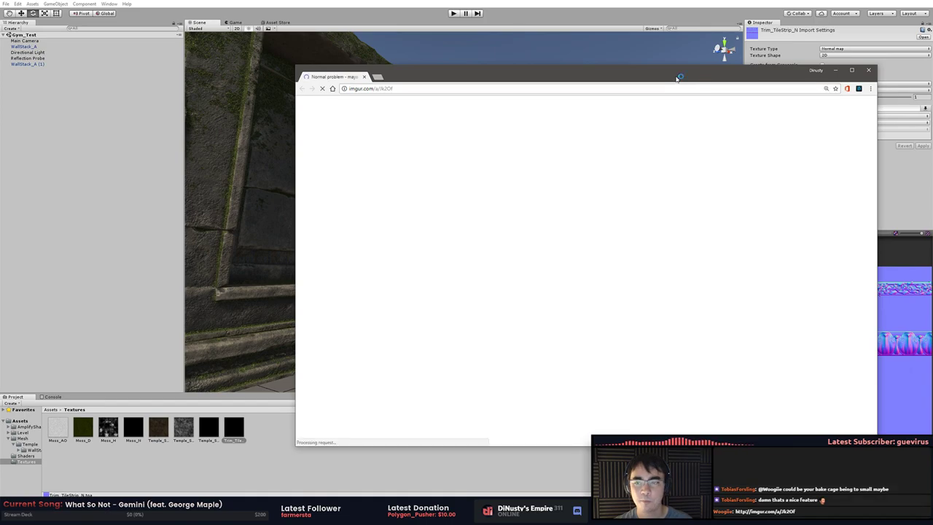
Examine the low-poly shading in the Imgur post "Normal problem - maya", in both the plain viewport image and the soft edge display image
scroll(595, 184, down, 4)
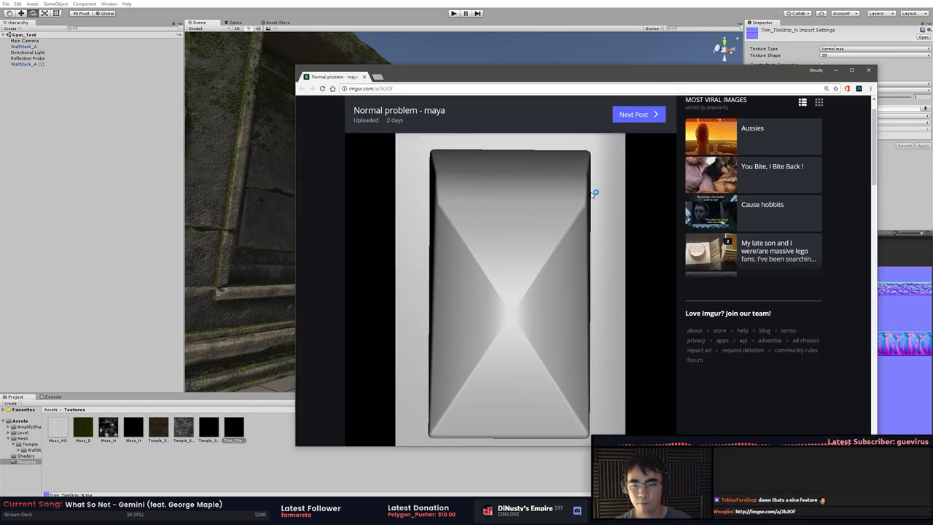
scroll(595, 184, down, 3)
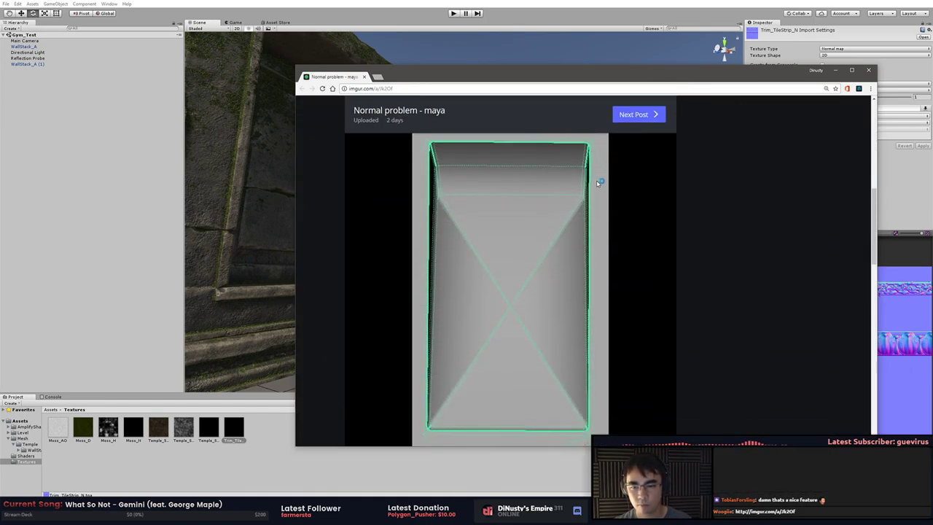
scroll(597, 183, down, 3)
scroll(597, 182, up, 10)
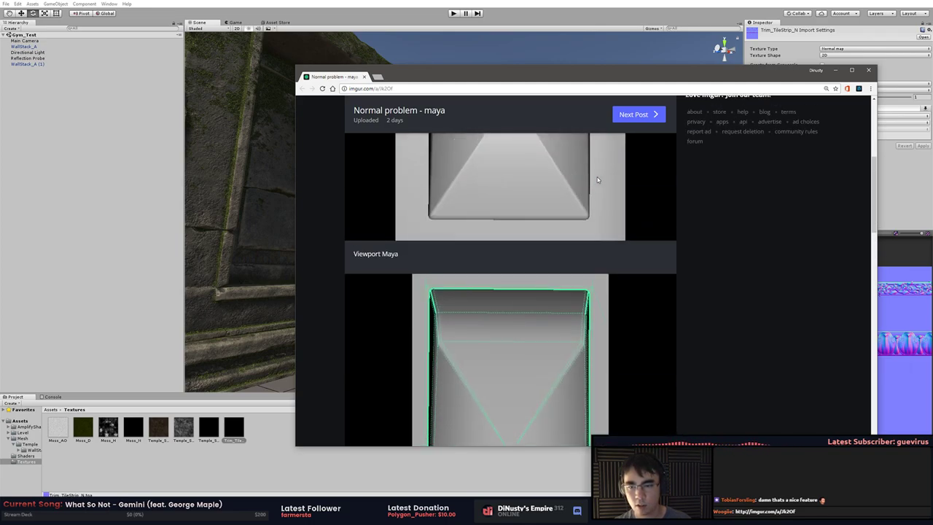
scroll(461, 183, down, 1)
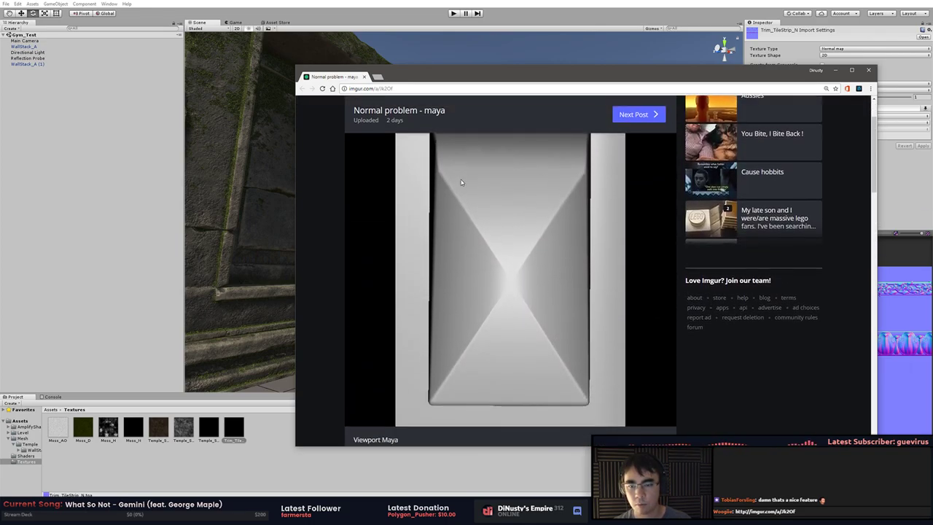
scroll(461, 182, down, 3)
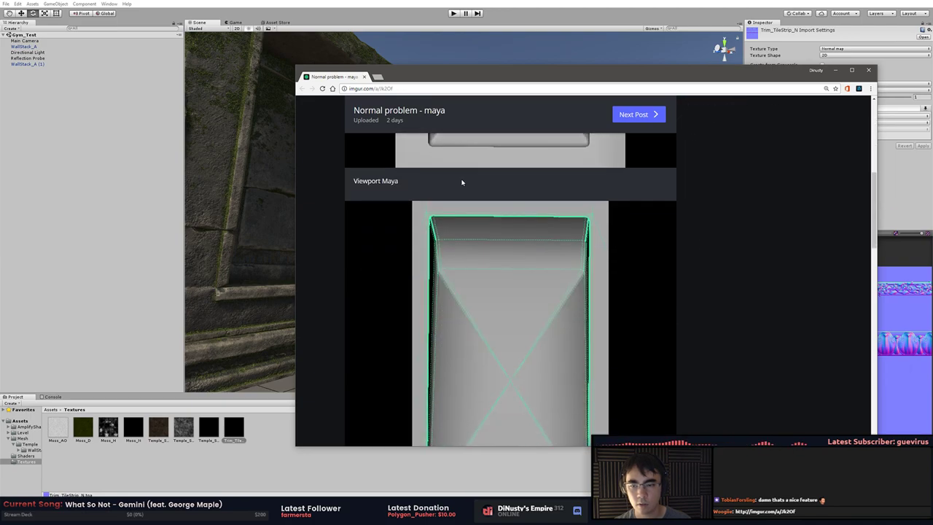
scroll(462, 182, down, 3)
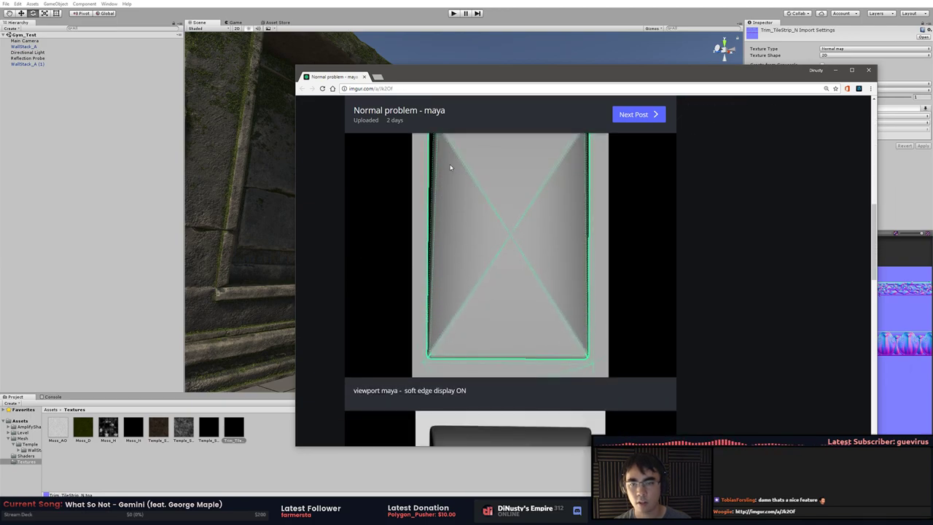
scroll(446, 191, up, 2)
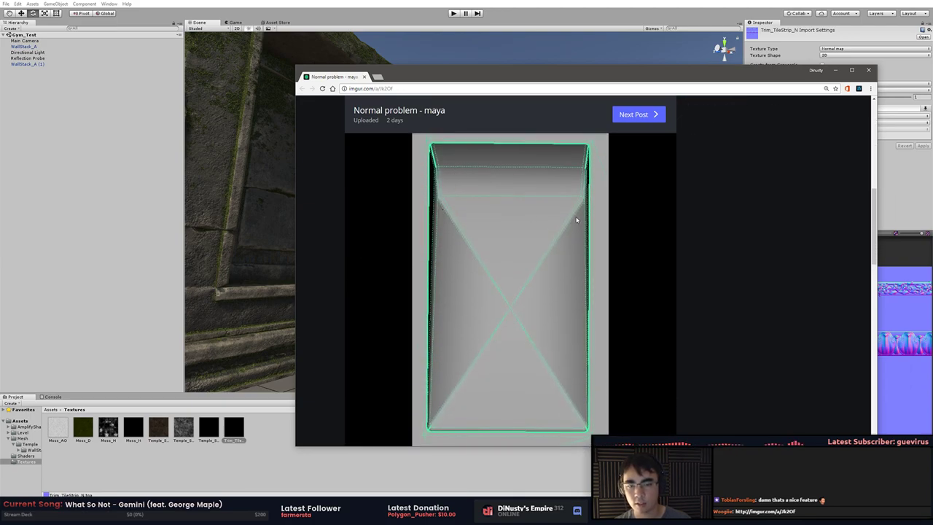
scroll(575, 219, down, 4)
scroll(579, 222, up, 1)
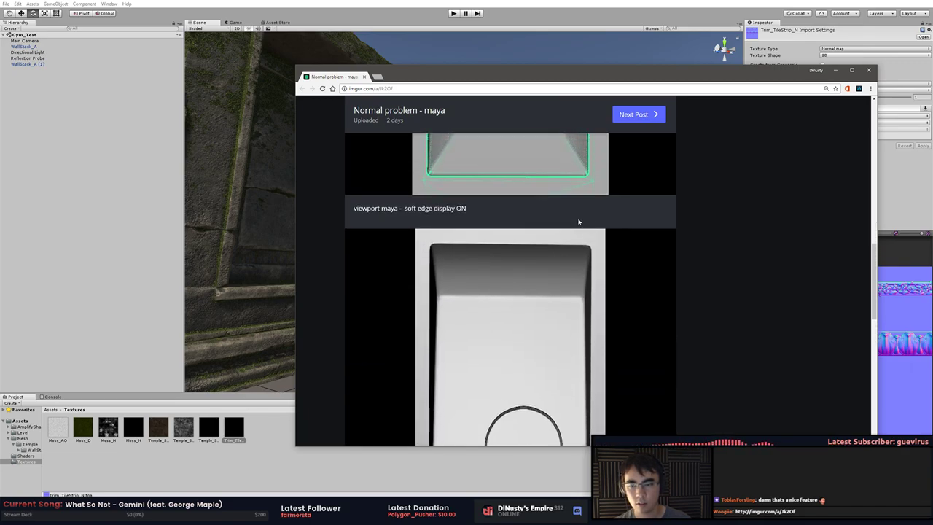
Examine the post's highpoly image and its baked normal result for differences around the recessed face and circle
scroll(579, 222, down, 5)
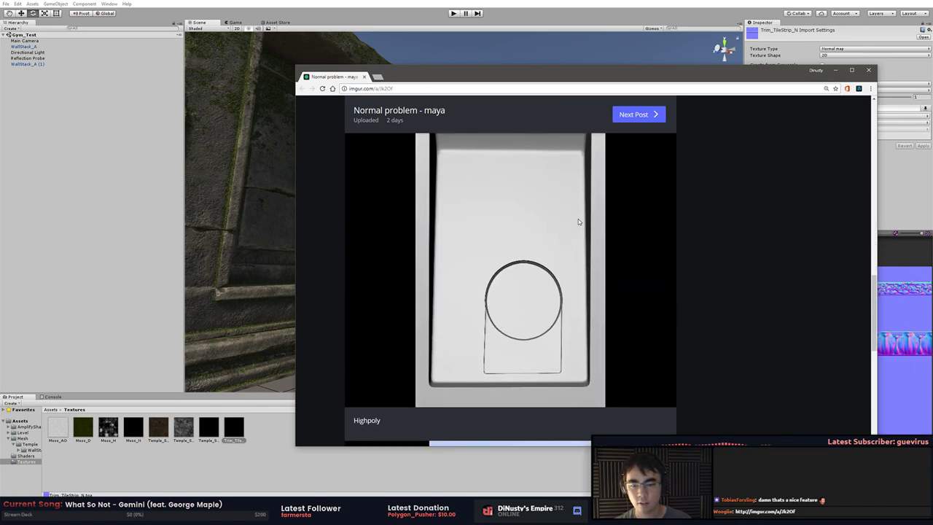
scroll(579, 222, down, 2)
scroll(579, 222, up, 1)
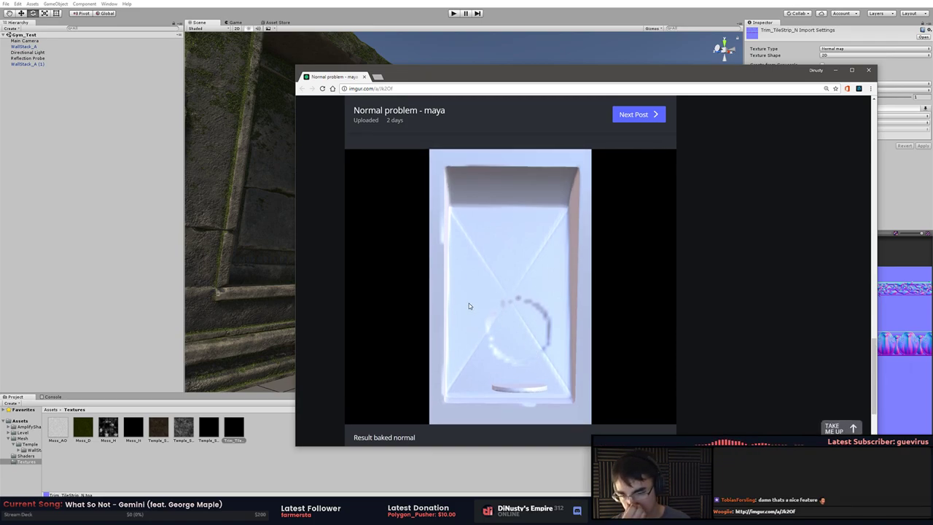
scroll(532, 333, down, 2)
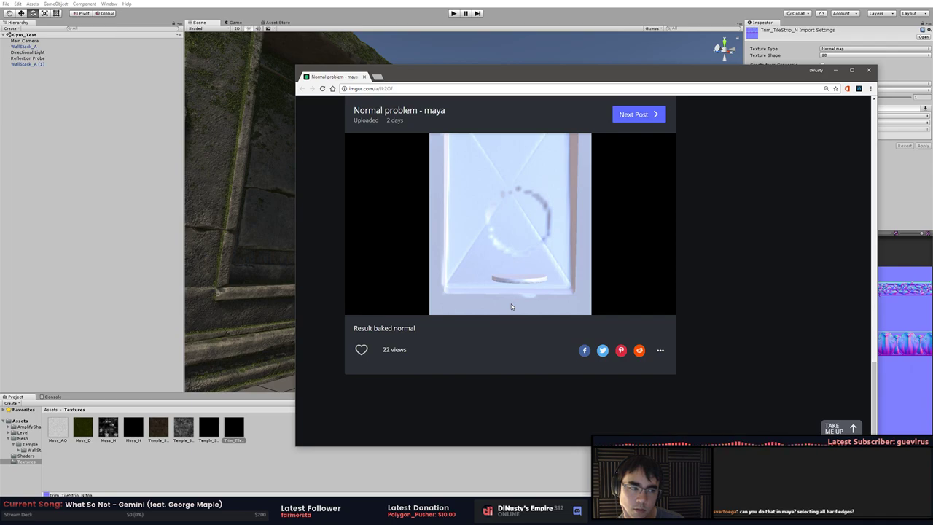
click(511, 304)
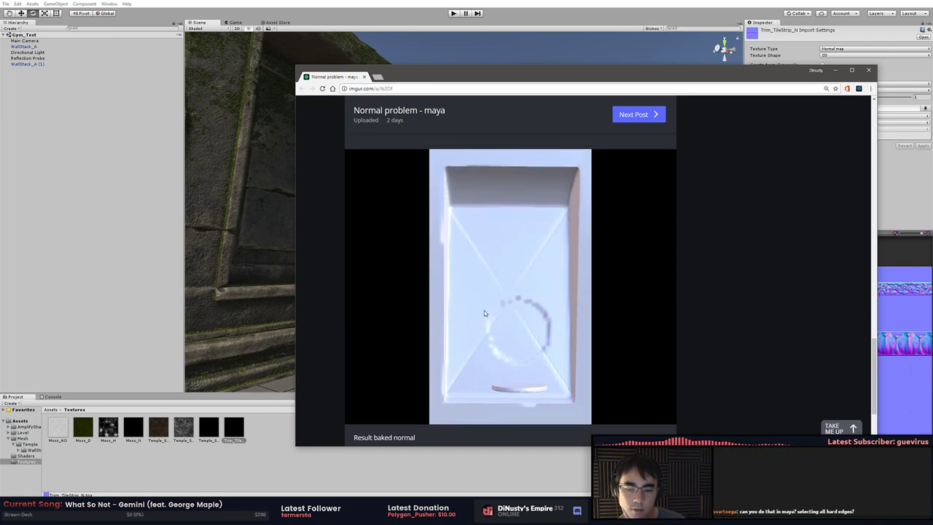
Go back through the Maya viewport images and compare their edge shading with the highpoly and baked normal result
scroll(478, 306, up, 1)
scroll(478, 306, up, 3)
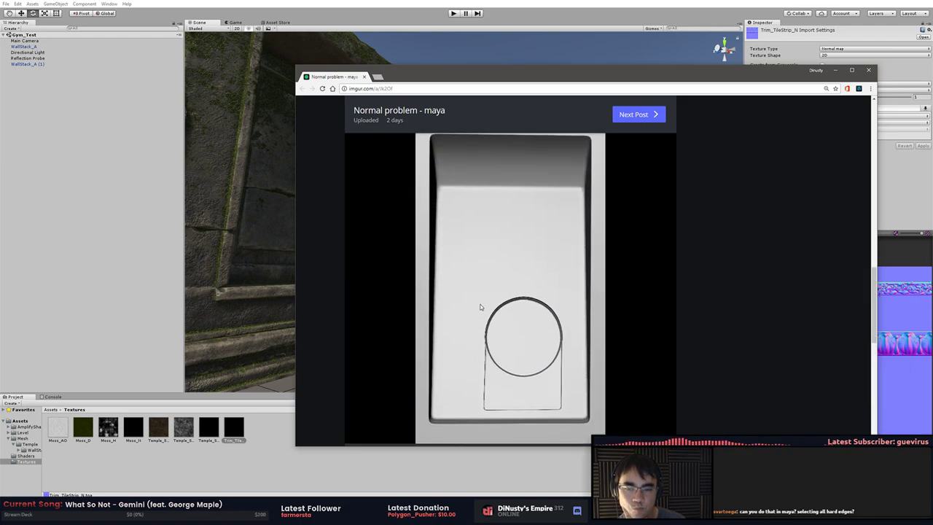
scroll(481, 308, up, 5)
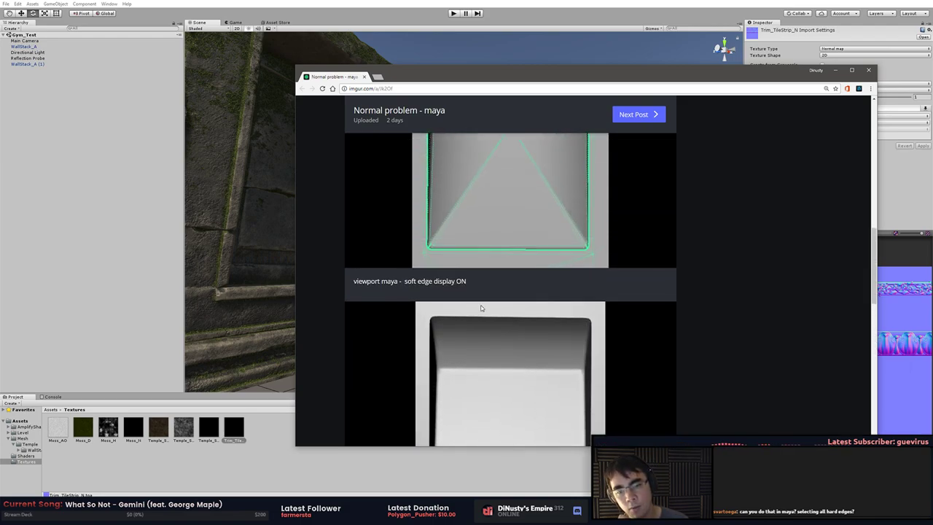
scroll(480, 308, up, 2)
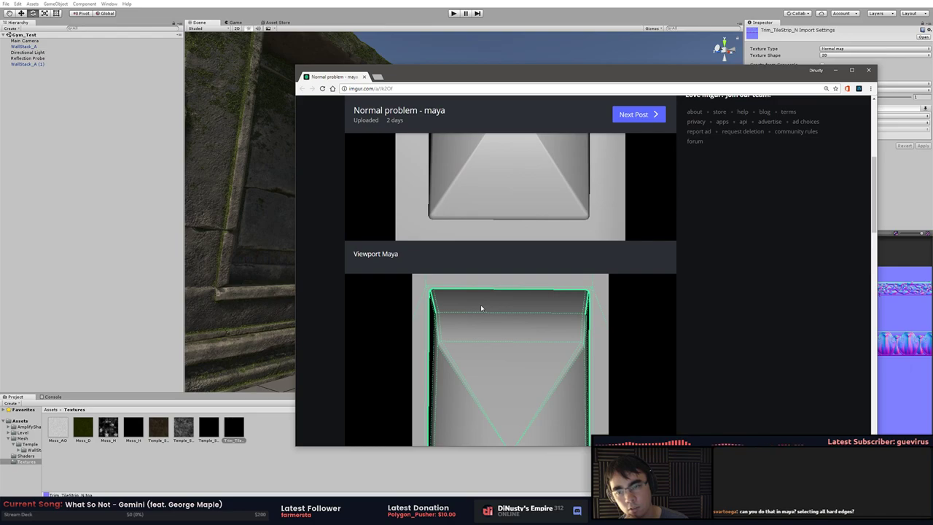
scroll(481, 308, down, 3)
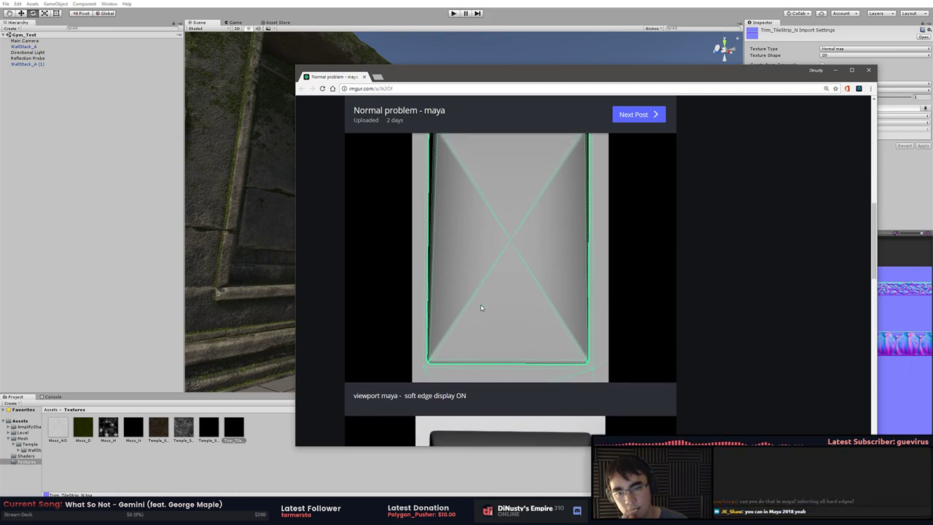
scroll(576, 219, down, 10)
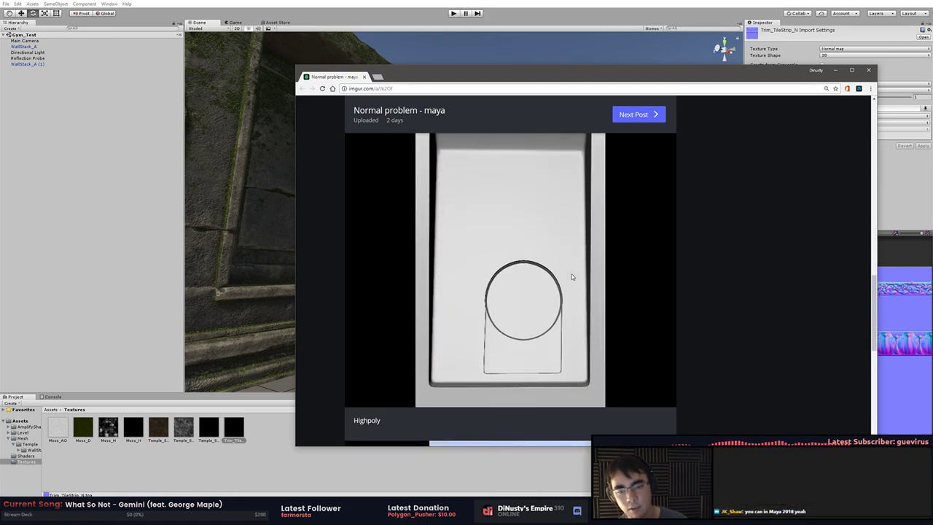
scroll(569, 285, down, 1)
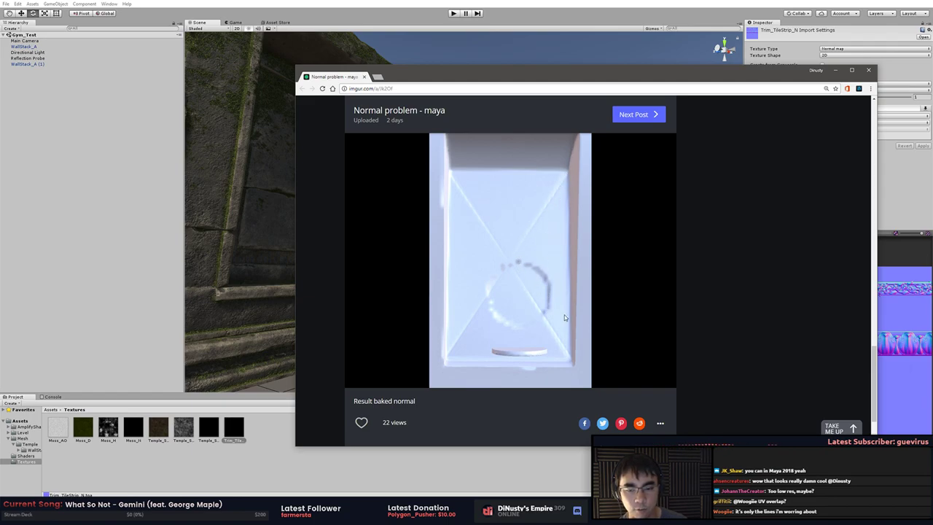
Compare the highpoly image's circle detail with the low-poly triangulation in the soft edge display image
scroll(559, 329, up, 5)
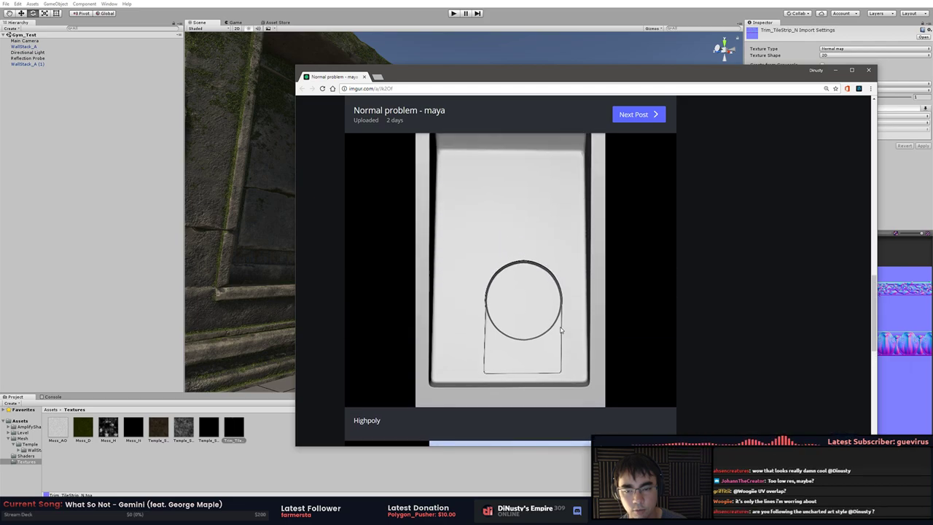
scroll(561, 329, up, 2)
scroll(561, 330, down, 5)
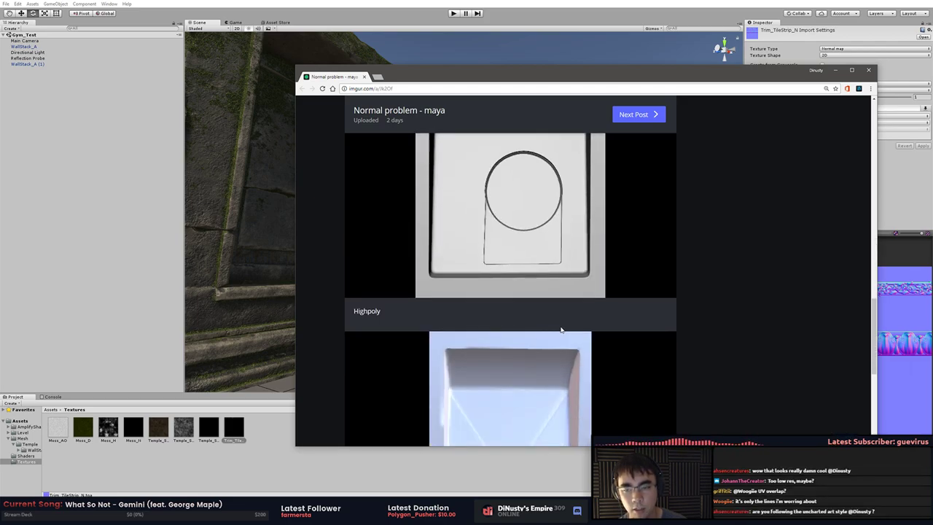
scroll(562, 330, up, 5)
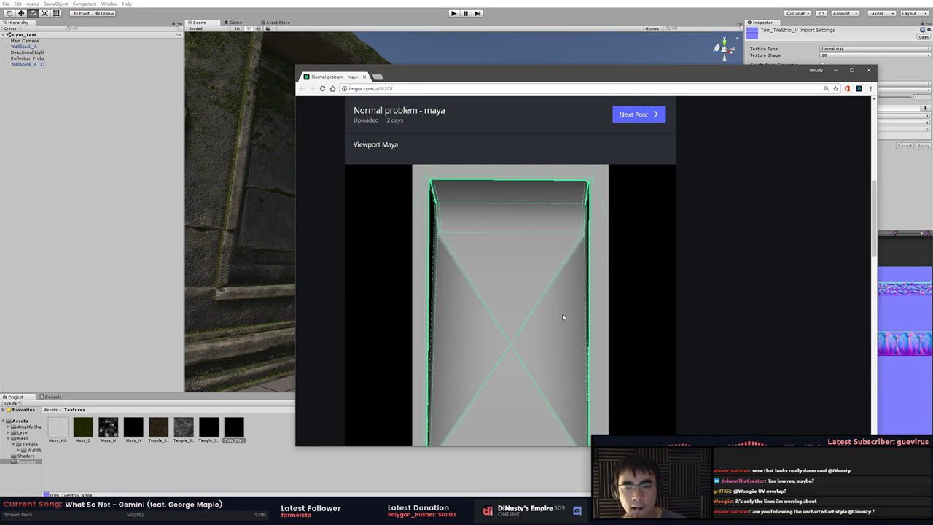
scroll(563, 317, up, 1)
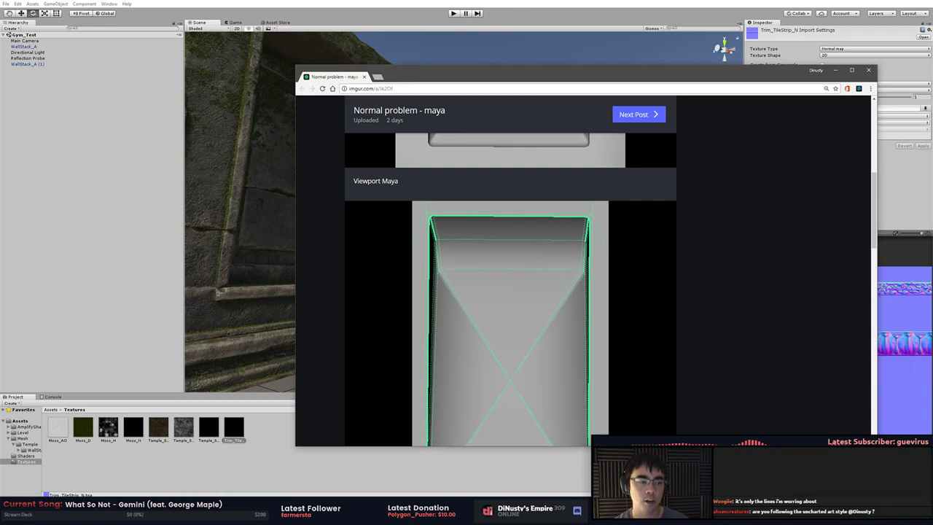
Return to the Unity scene and view both moss-covered wall stacks side by side
alt+right_drag(521, 58, 563, 216)
scroll(562, 217, up, 2)
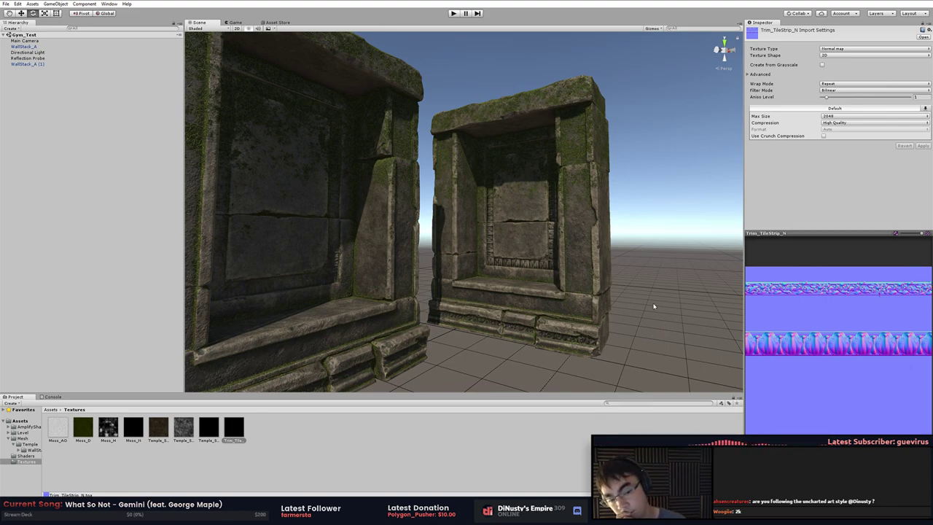
Switch back to the browser post and recheck the baked normal's diagonal lines and jagged circle against the highpoly and soft edge images
key(alt+Tab)
scroll(567, 348, down, 5)
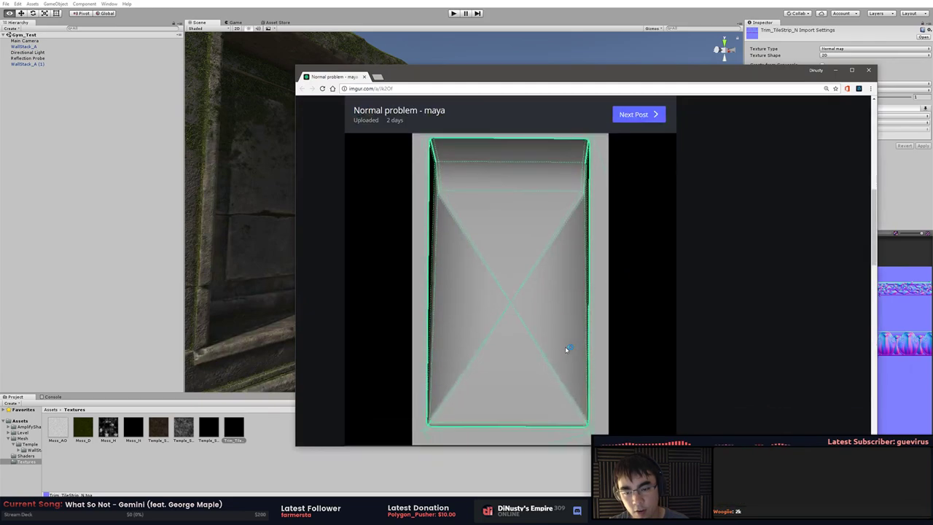
scroll(574, 345, down, 5)
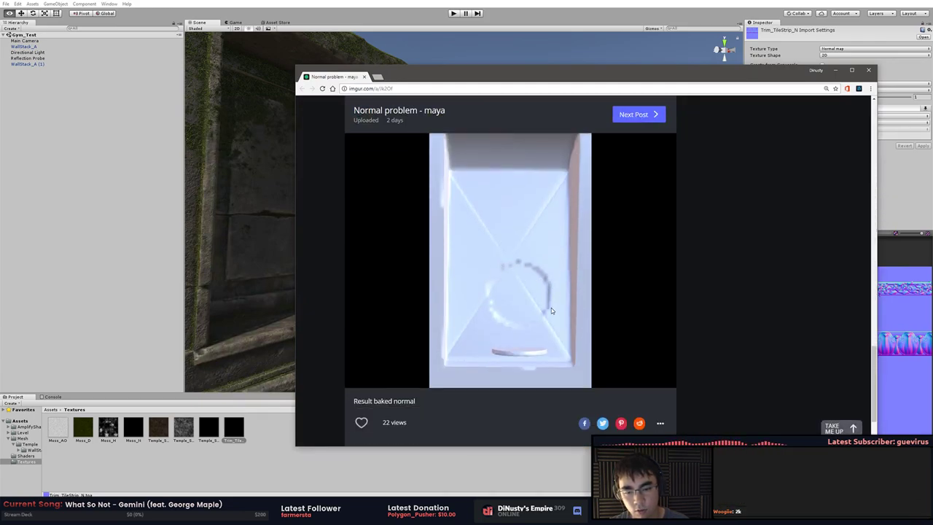
scroll(573, 327, up, 3)
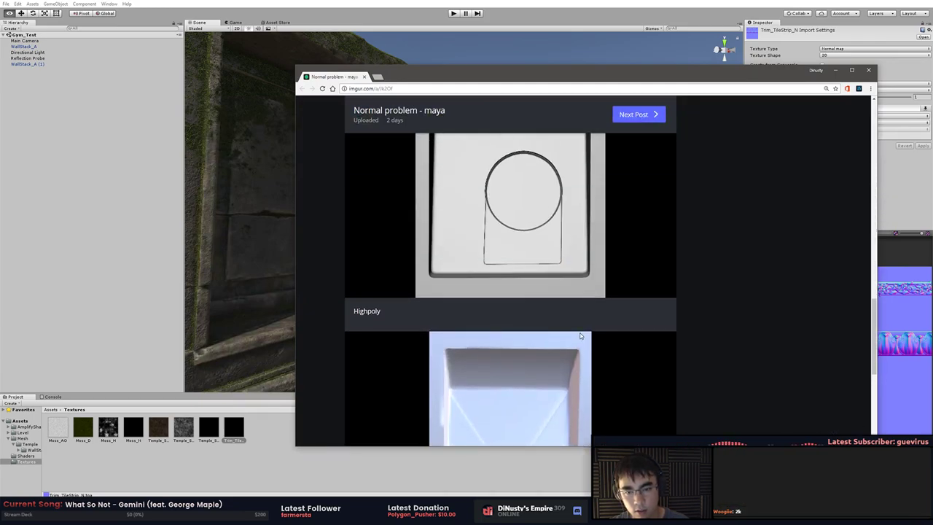
scroll(581, 336, down, 3)
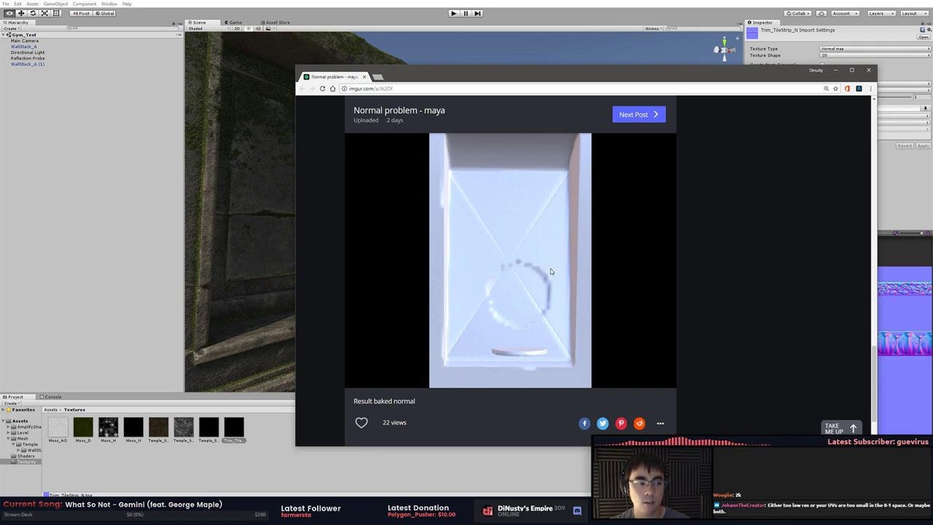
scroll(561, 266, up, 3)
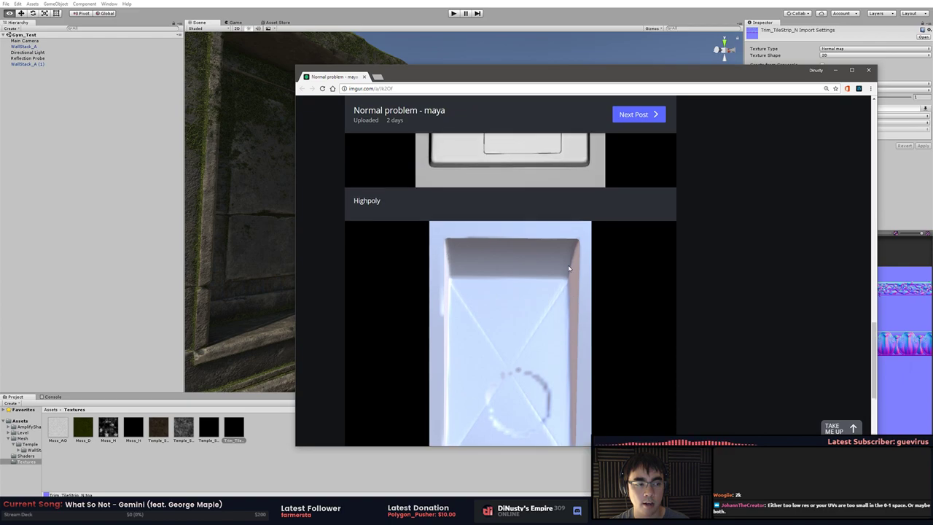
scroll(560, 250, up, 5)
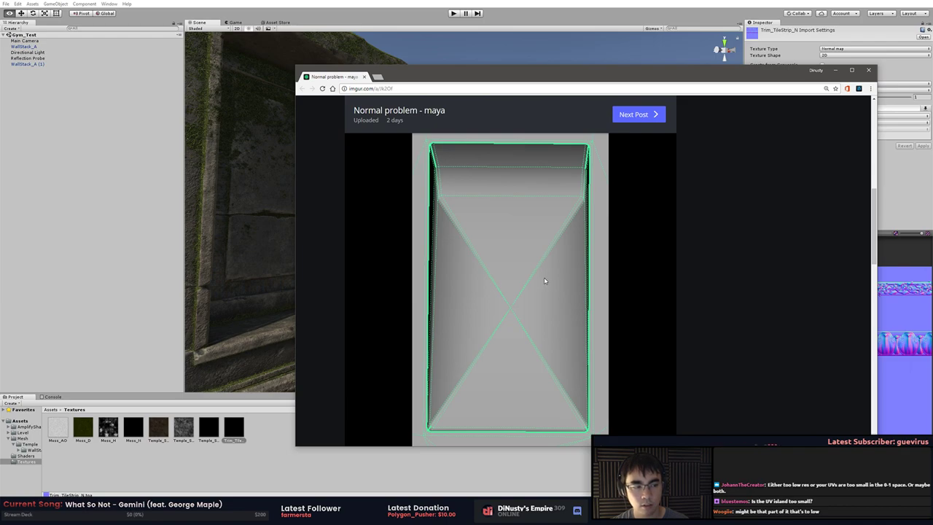
scroll(544, 277, down, 5)
scroll(546, 273, down, 10)
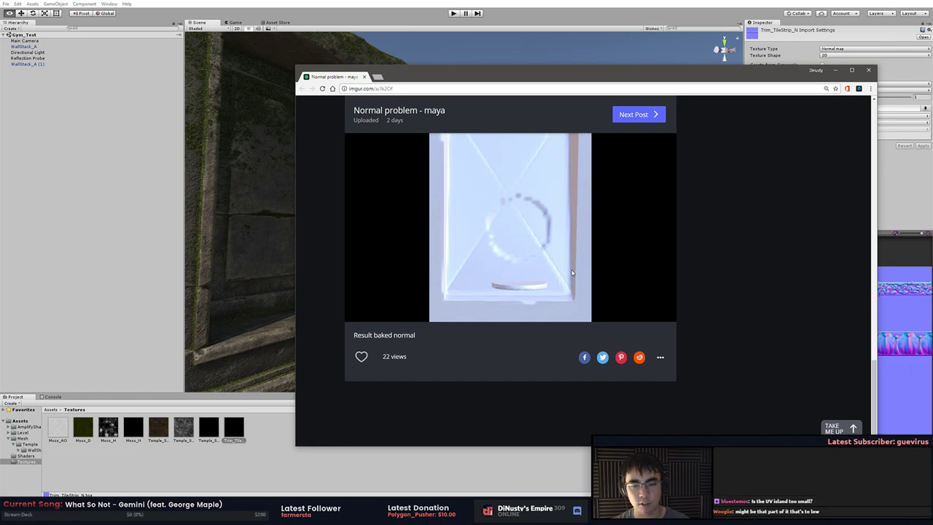
Compare the baked normal's circle with the highpoly's circle and slot outline, going back up to the soft edge display image
scroll(570, 269, up, 4)
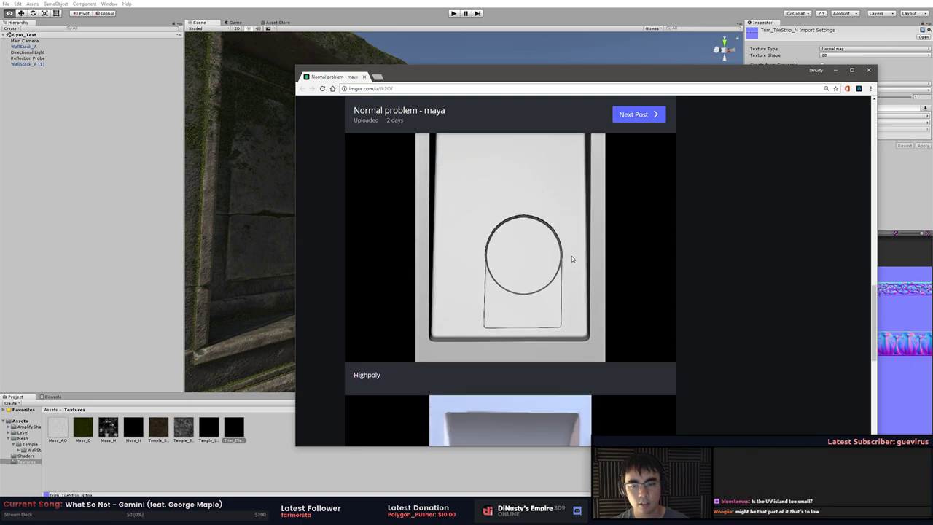
scroll(571, 257, down, 3)
scroll(572, 256, up, 4)
scroll(572, 255, up, 1)
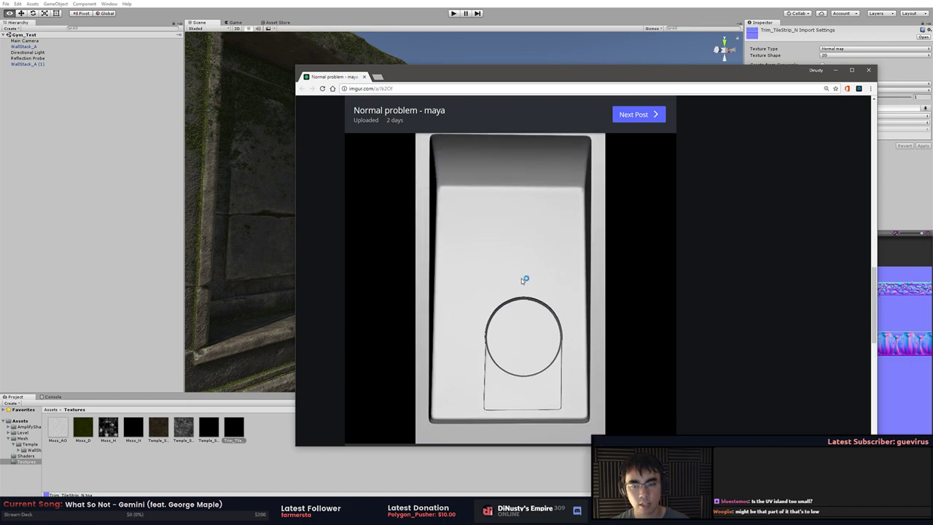
scroll(555, 257, up, 5)
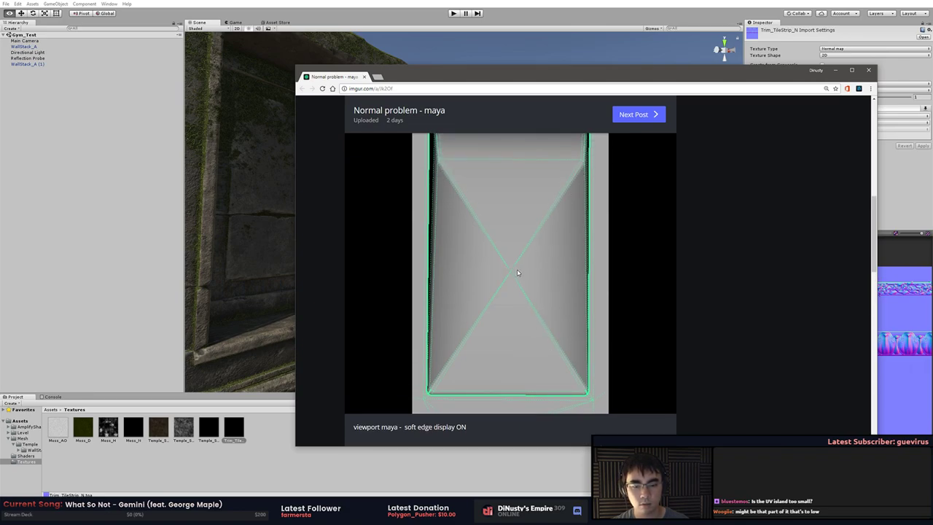
Compare the crossing edges in the soft edge display image with the highpoly's flat back panel and sloped upper face
scroll(513, 272, down, 3)
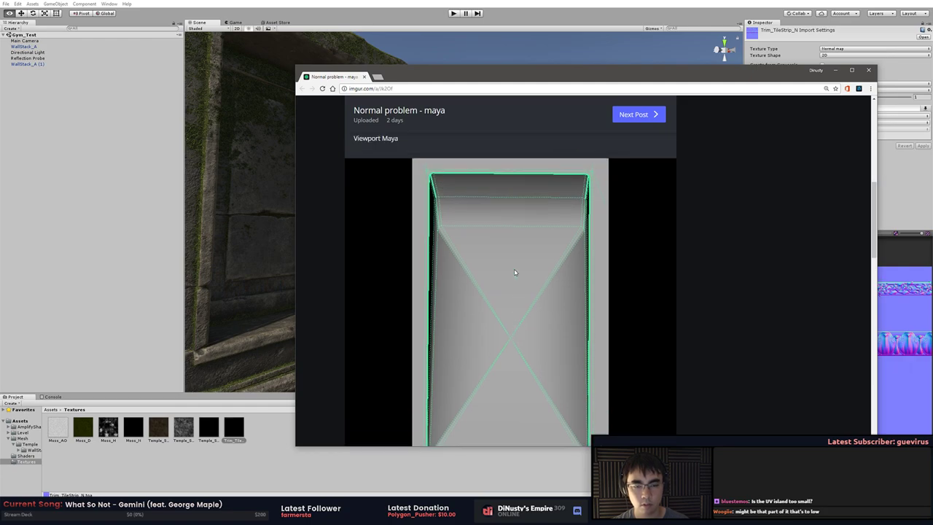
scroll(515, 271, down, 3)
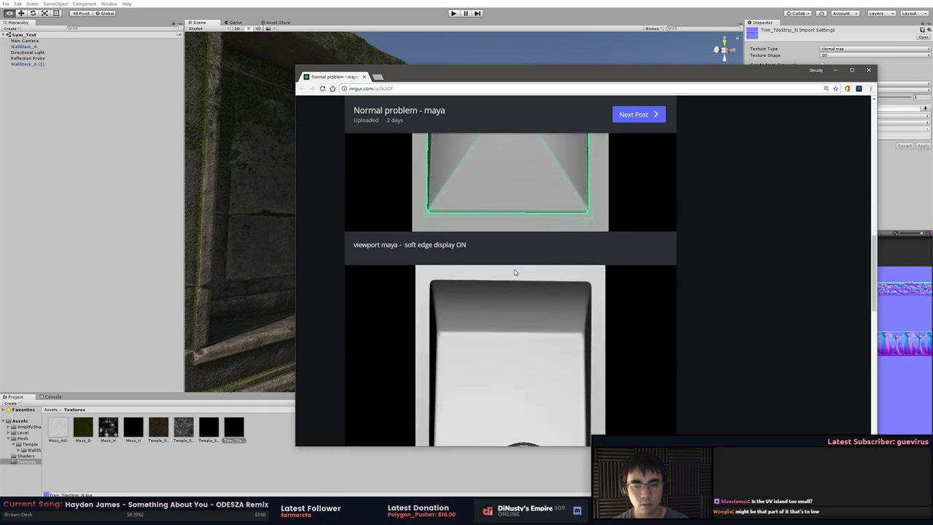
scroll(515, 272, down, 1)
scroll(515, 272, up, 2)
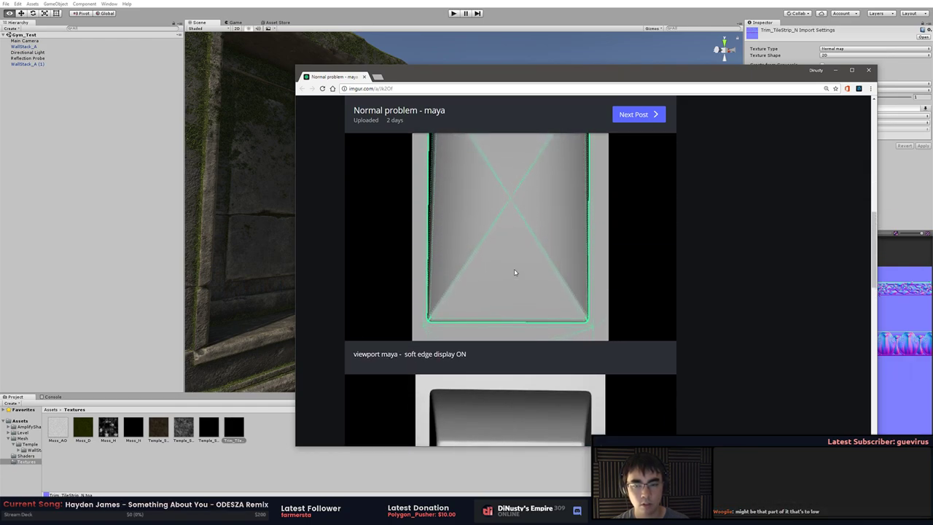
scroll(515, 269, up, 1)
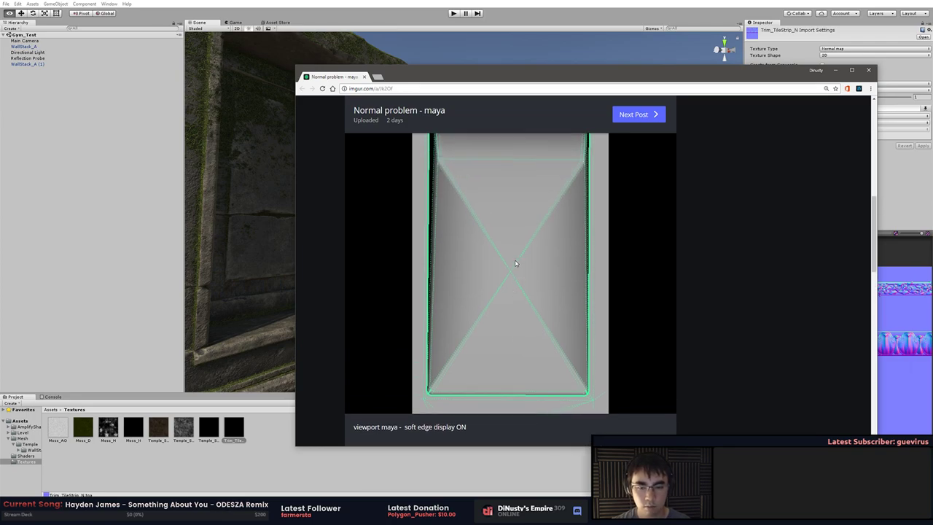
scroll(514, 263, down, 3)
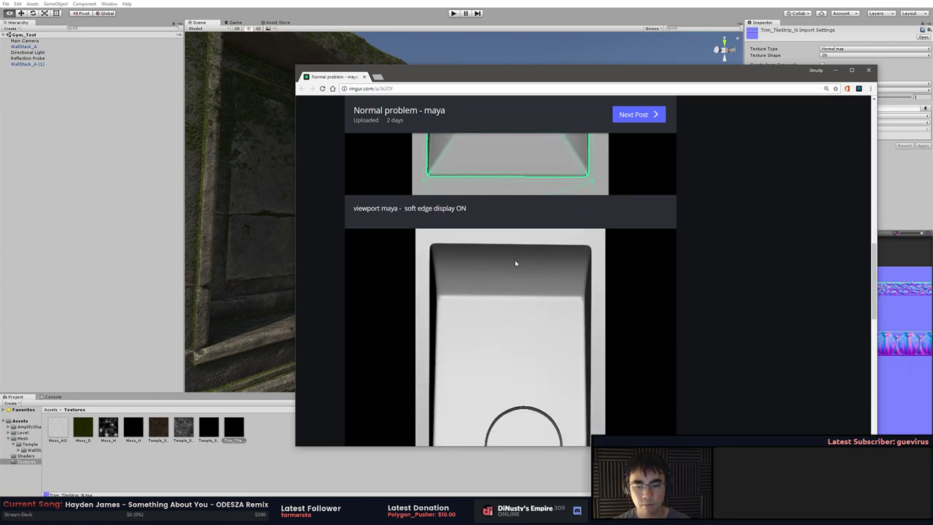
scroll(515, 263, down, 2)
scroll(515, 264, up, 2)
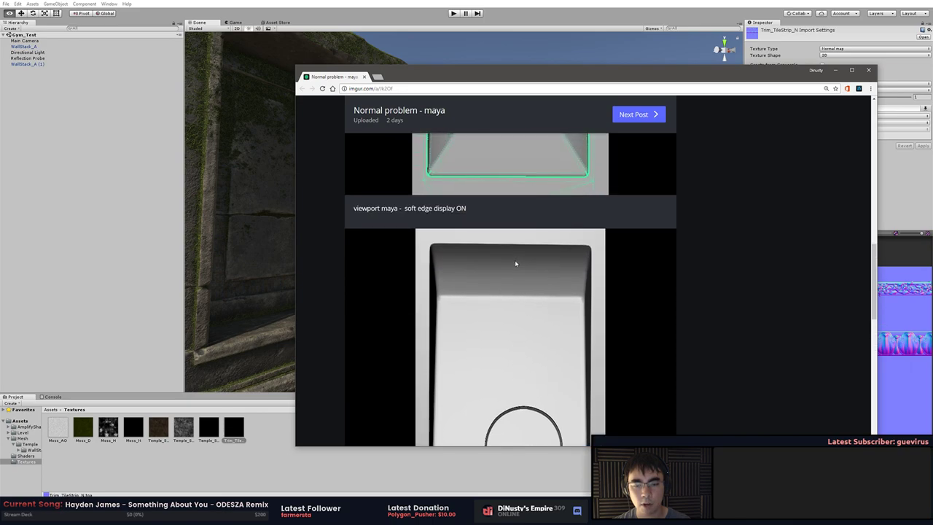
scroll(515, 263, up, 4)
scroll(515, 263, down, 5)
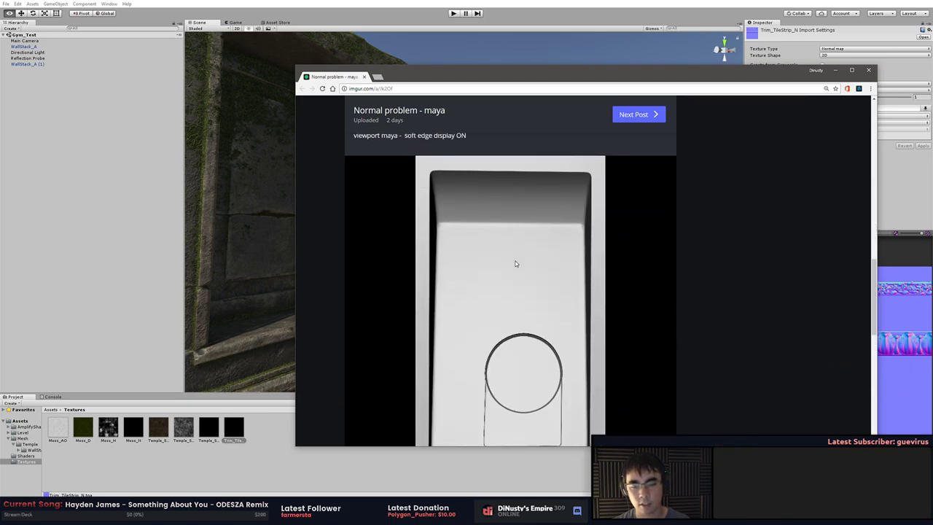
Check the baked normal's diagonal lines against the low-poly triangulation in the soft edge display image and the highpoly
scroll(515, 263, down, 4)
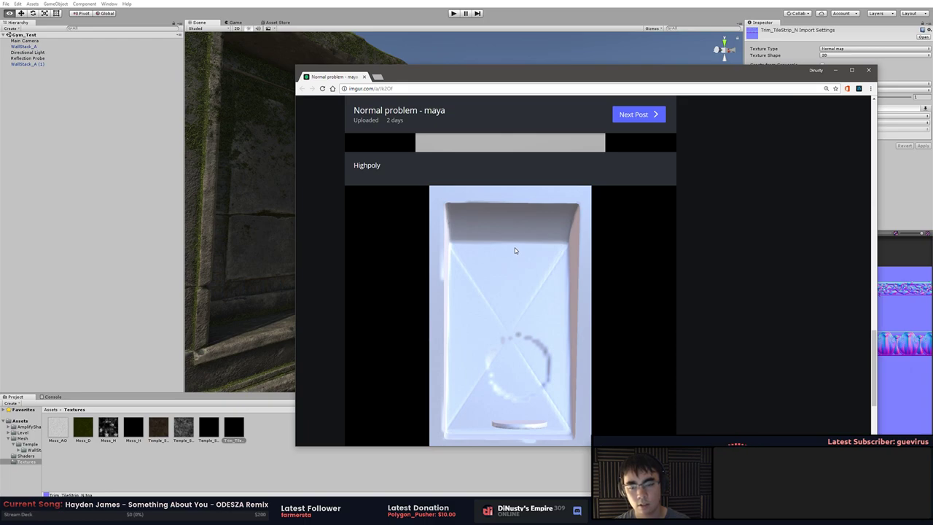
scroll(515, 250, up, 8)
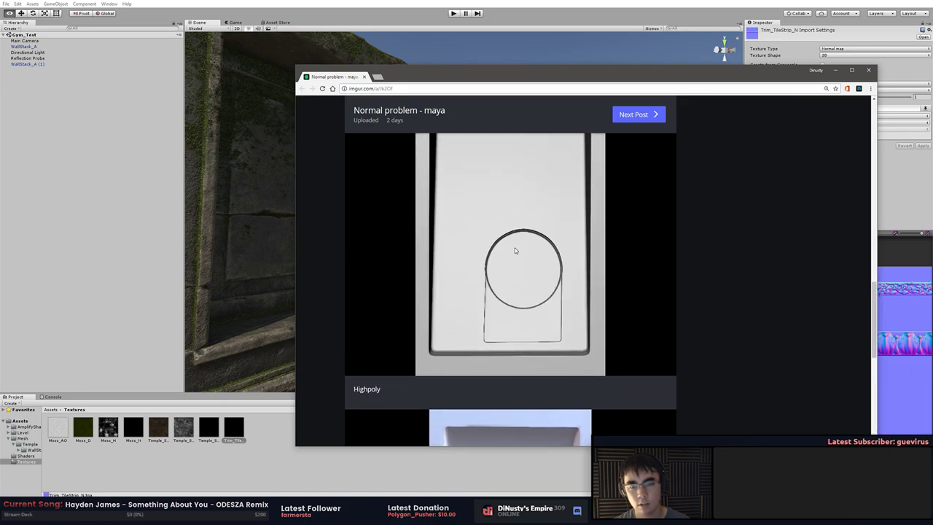
scroll(515, 250, up, 2)
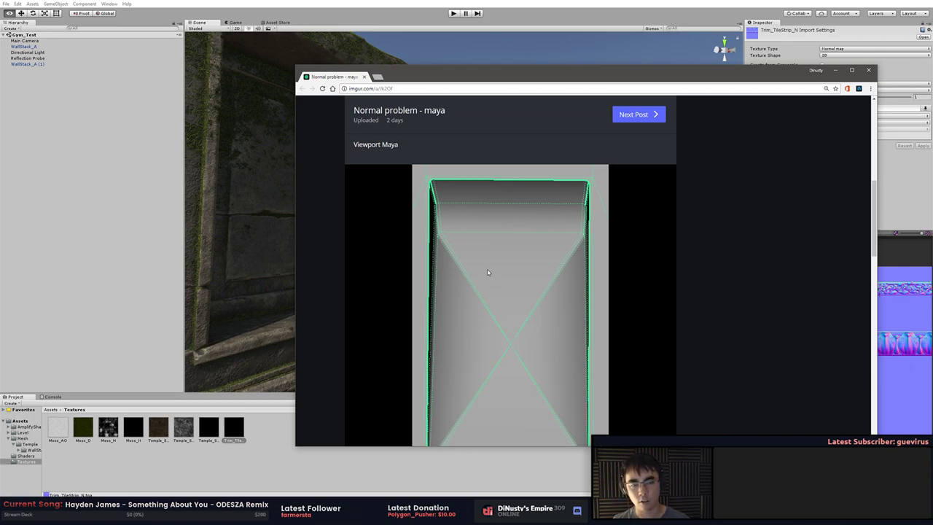
scroll(494, 264, down, 1)
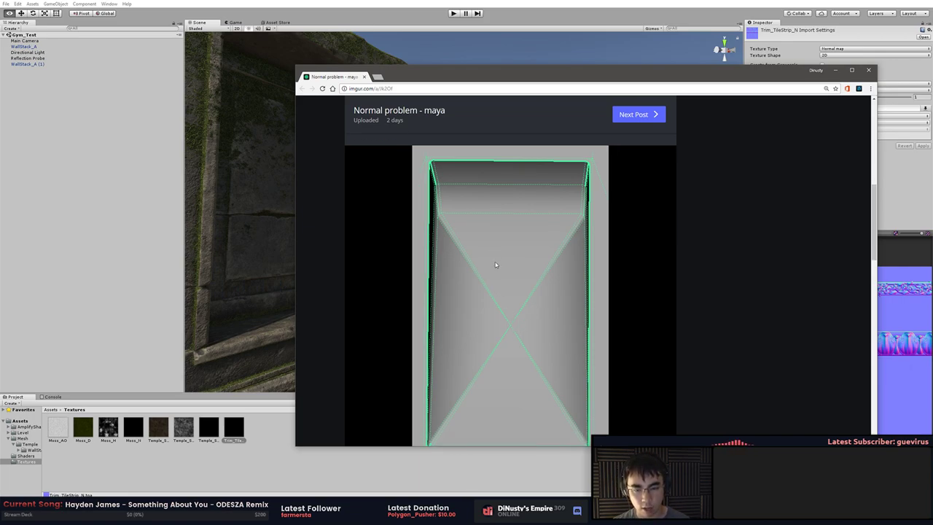
scroll(479, 201, down, 4)
scroll(503, 215, up, 2)
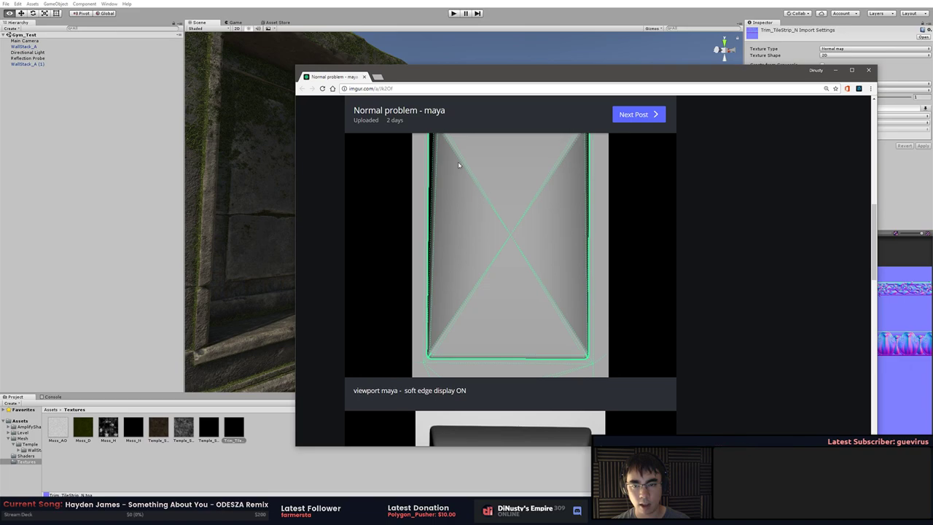
scroll(513, 226, down, 5)
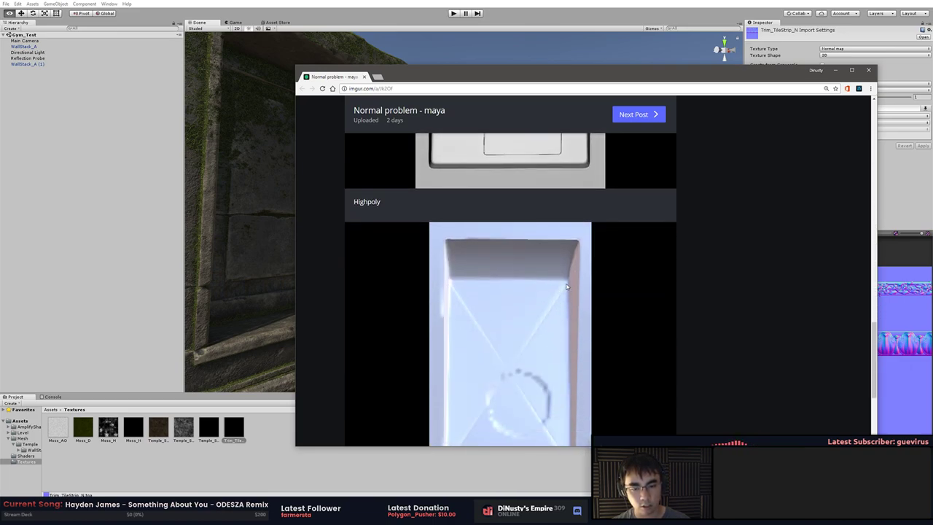
scroll(551, 314, up, 10)
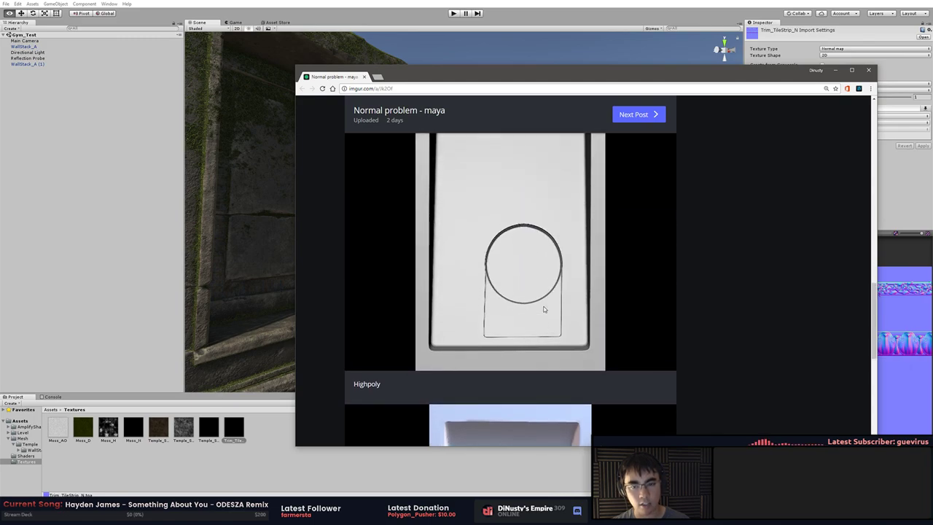
scroll(496, 256, down, 3)
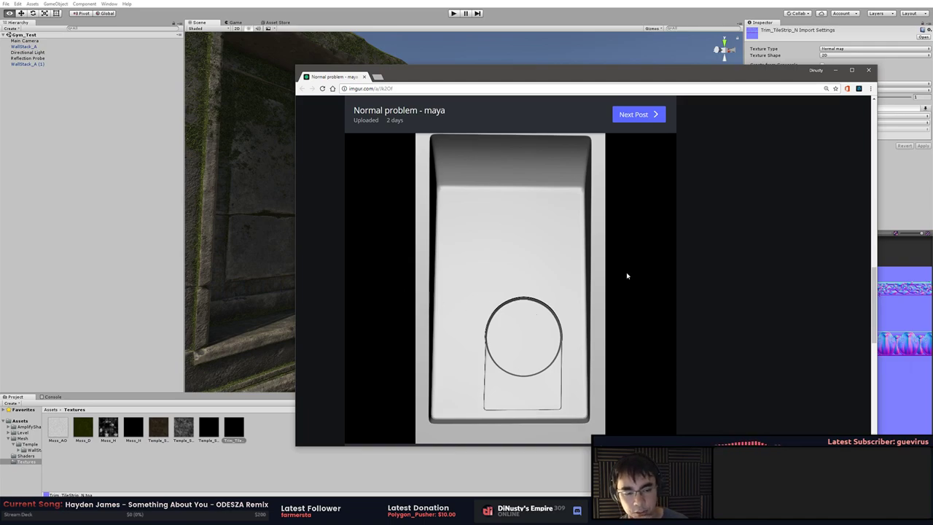
Examine the full baked normal result and compare its side walls and circle with the highpoly image
scroll(627, 295, down, 3)
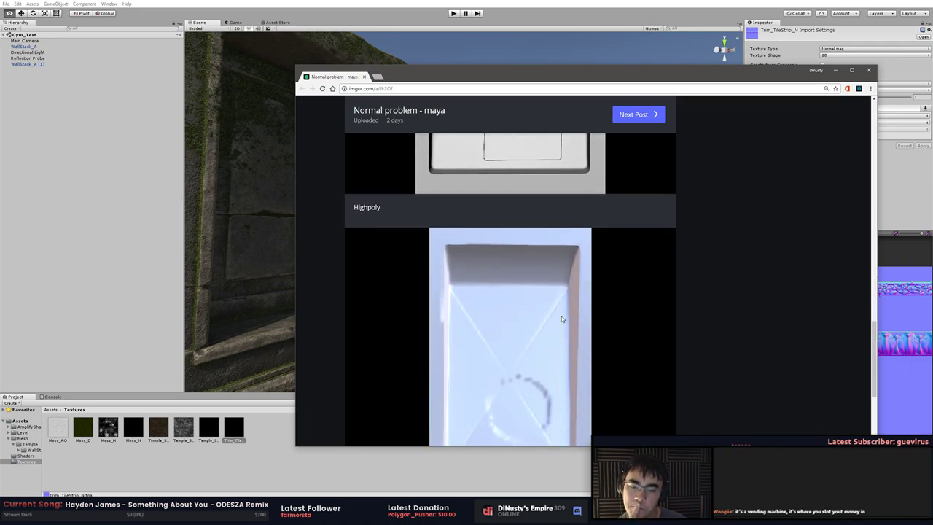
scroll(561, 319, down, 1)
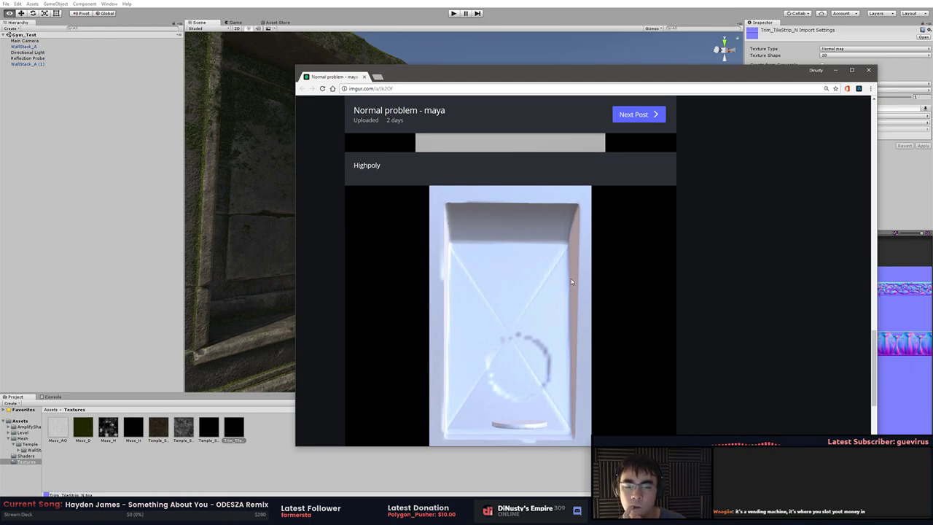
scroll(572, 282, down, 2)
scroll(573, 279, up, 1)
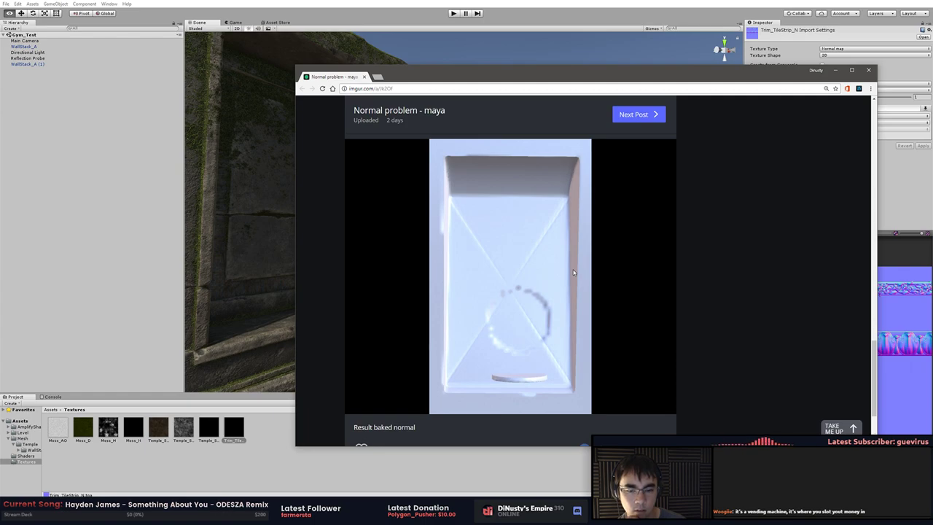
scroll(574, 269, up, 5)
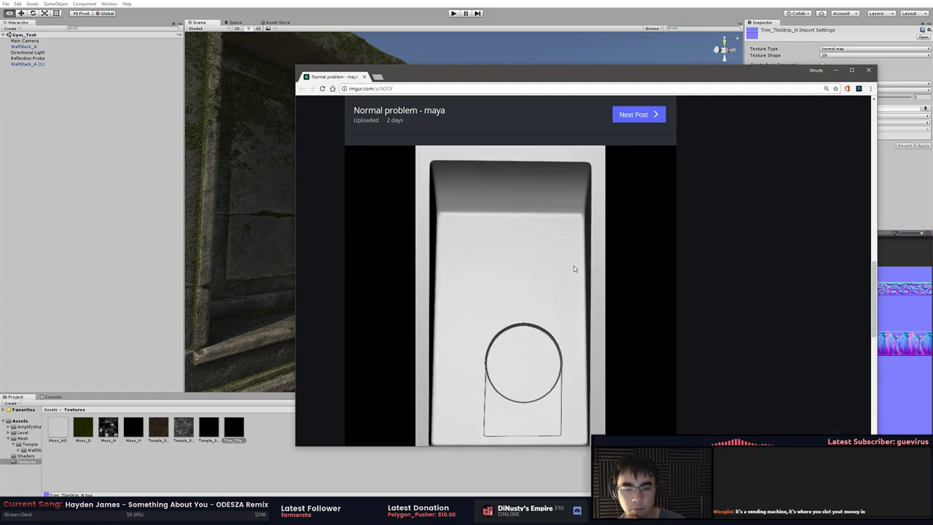
scroll(573, 269, down, 1)
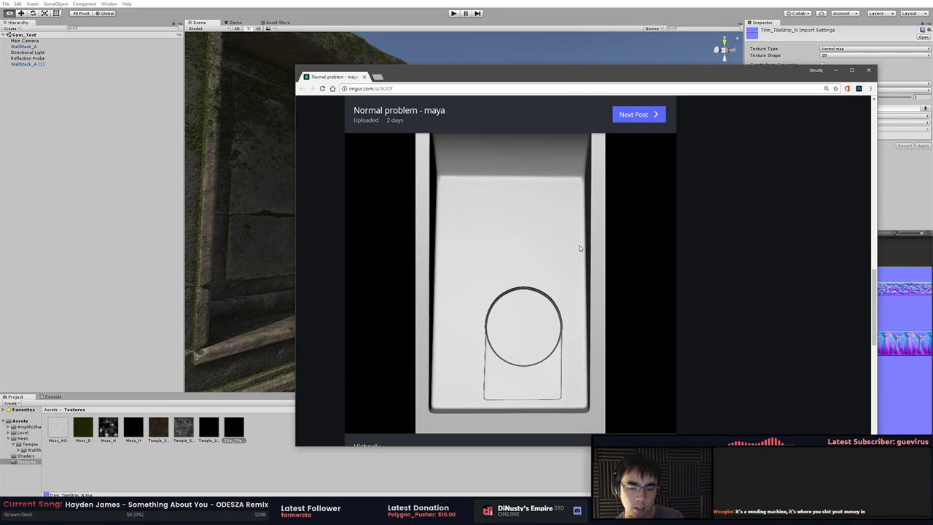
scroll(625, 200, down, 3)
scroll(589, 214, up, 4)
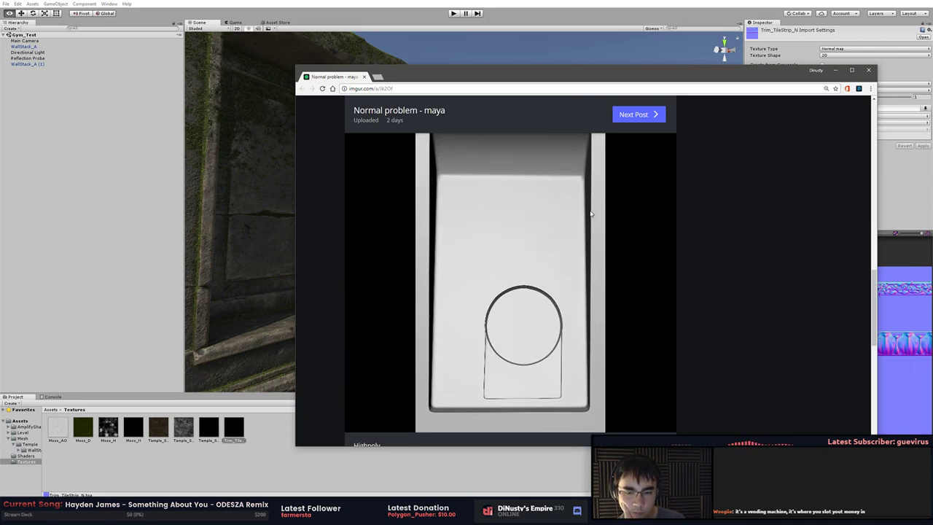
Study the shading gradients around the low-poly diagonals in the soft edge display image, comparing them with the highpoly's upper part
scroll(591, 213, up, 4)
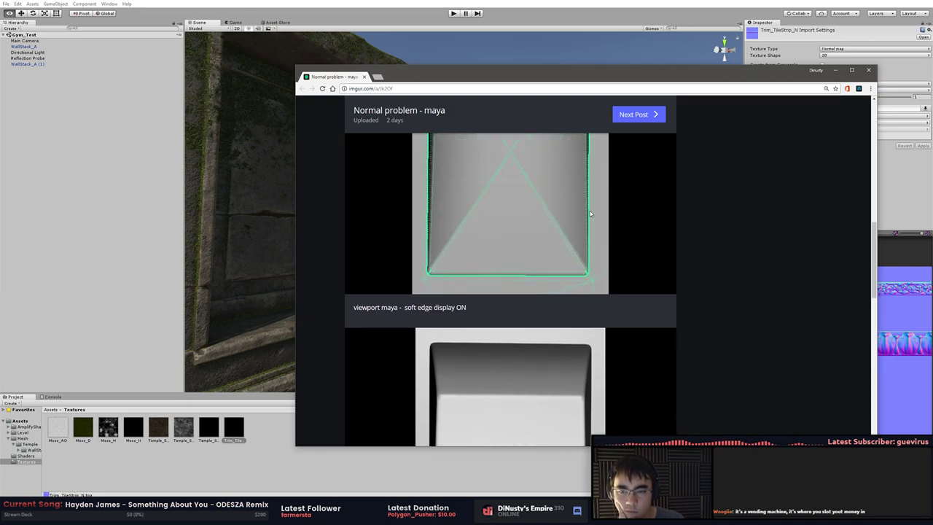
scroll(590, 211, up, 3)
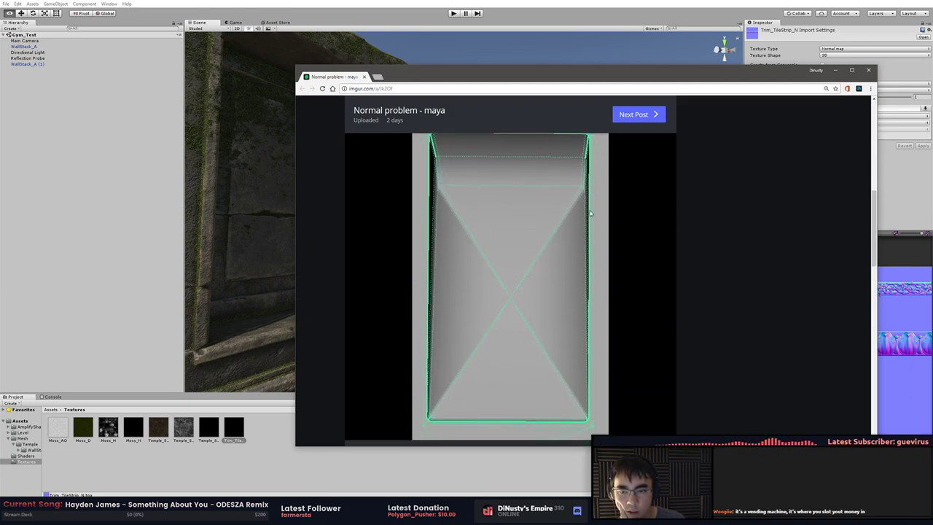
scroll(501, 180, down, 3)
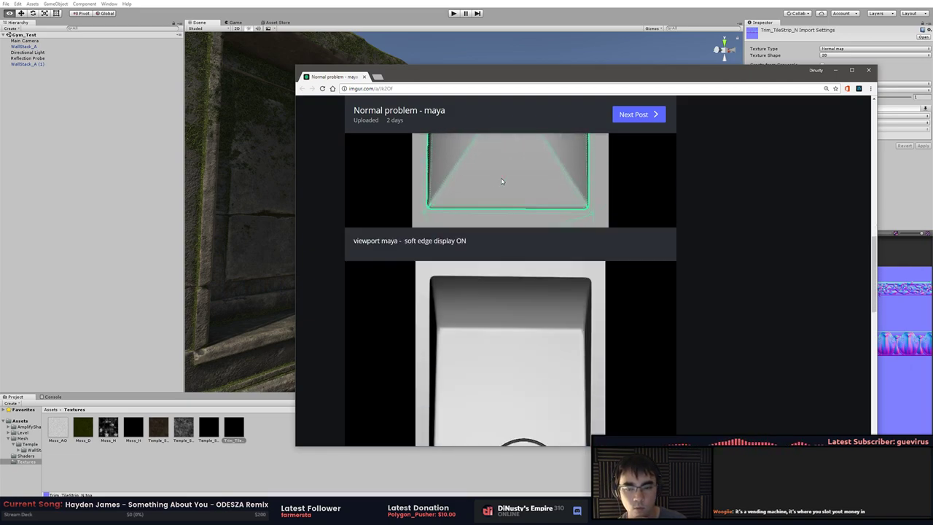
scroll(502, 180, up, 3)
scroll(502, 178, down, 2)
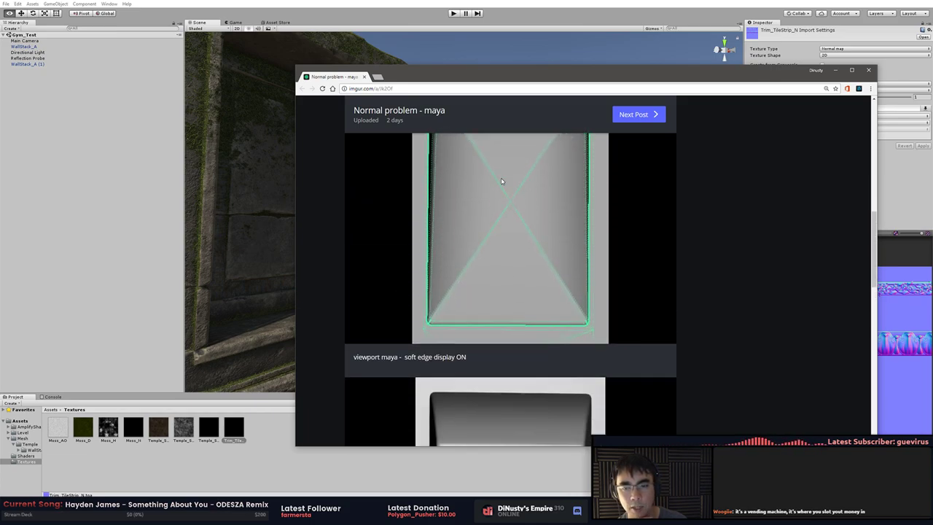
scroll(472, 178, up, 2)
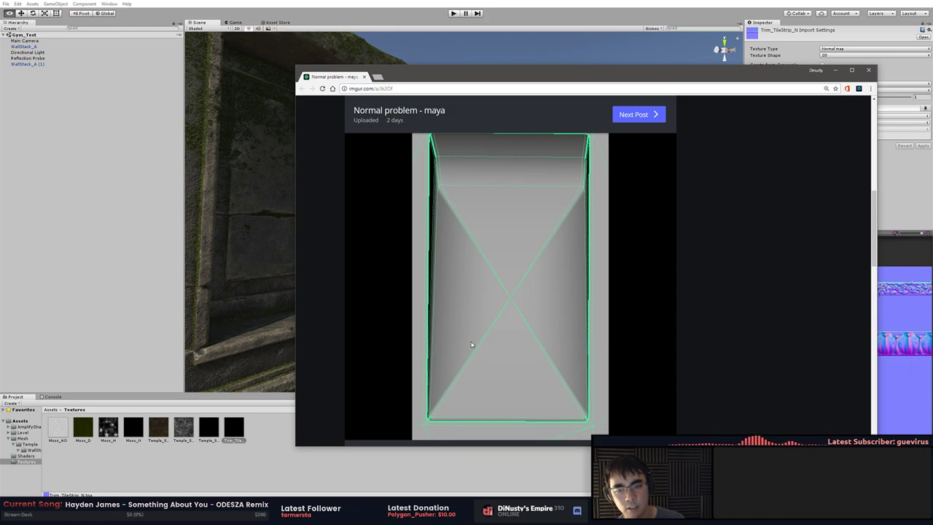
scroll(549, 276, down, 2)
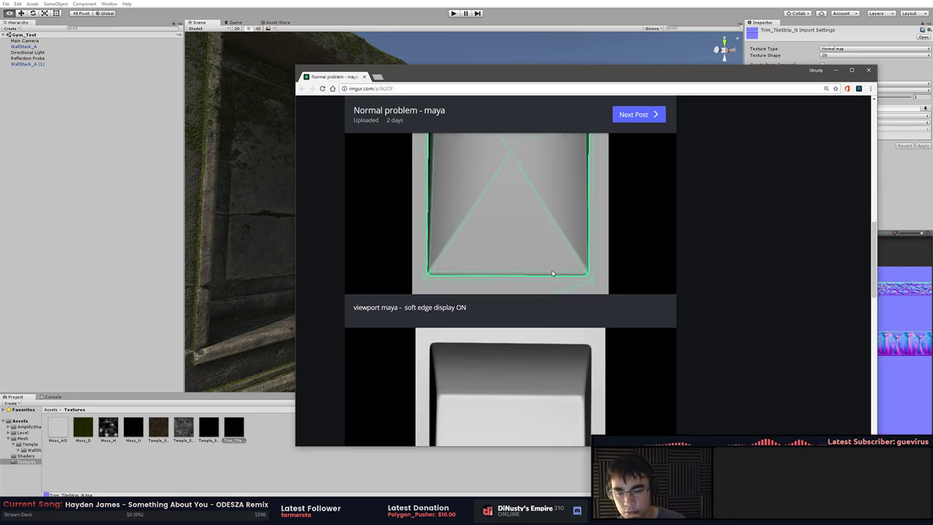
scroll(551, 278, down, 2)
scroll(498, 209, up, 4)
scroll(503, 208, down, 4)
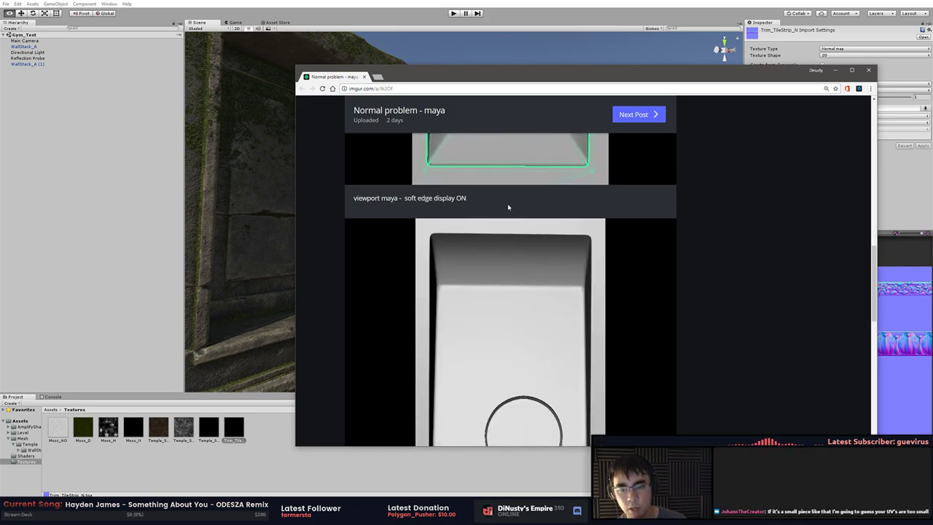
scroll(477, 285, up, 4)
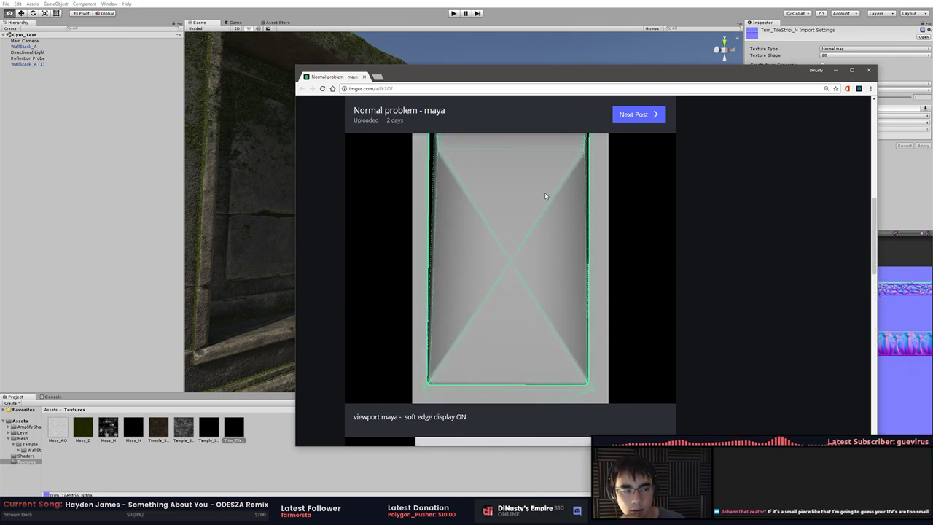
Go past the highpoly image to the end of the post and review the baked normal result's circle and lower edge
scroll(545, 190, down, 4)
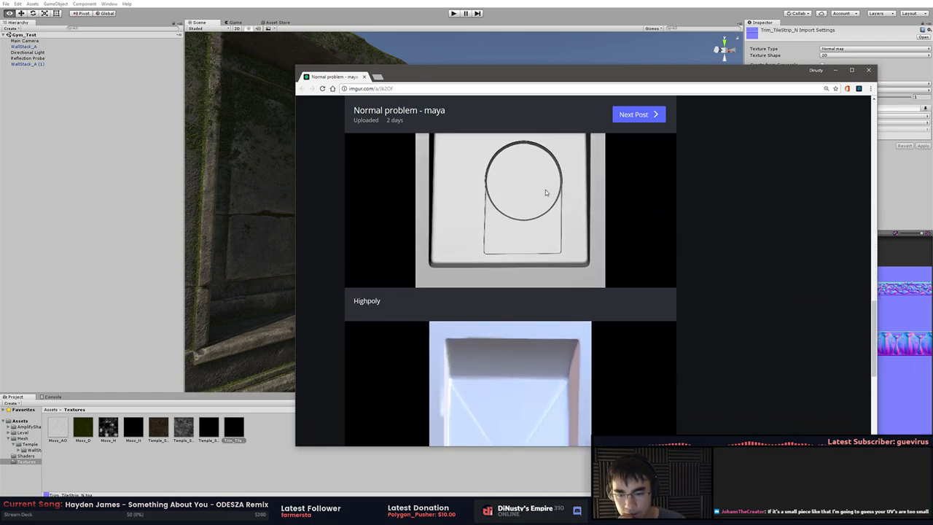
scroll(546, 190, down, 3)
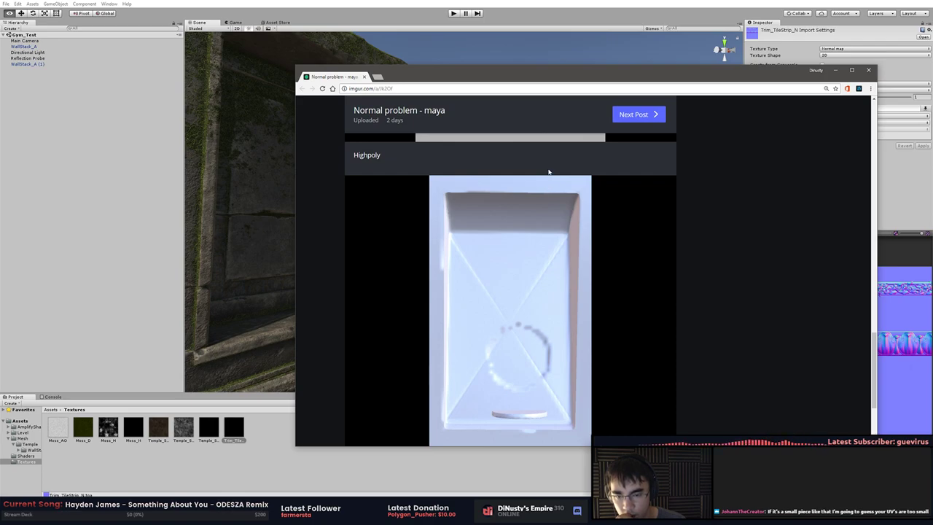
scroll(549, 172, down, 5)
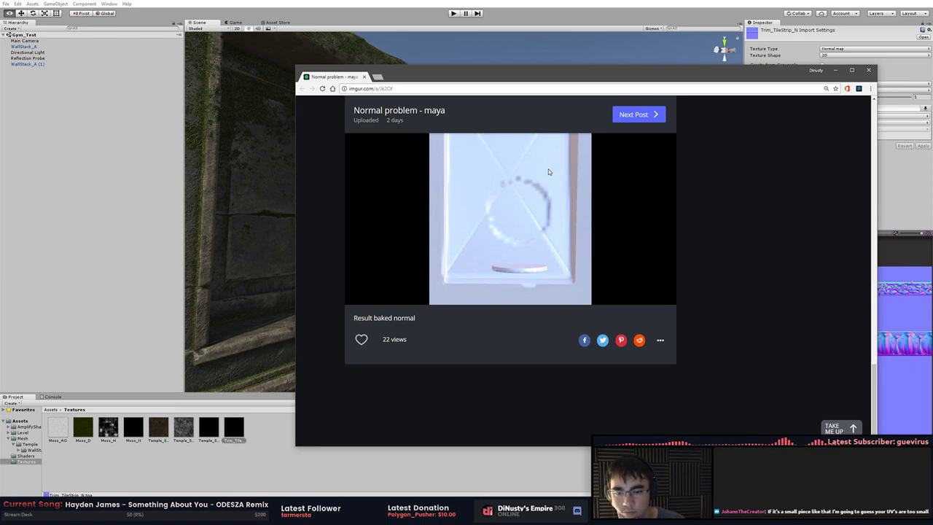
Review the highpoly and Maya viewport images in the normal problem post once more, and close the page
scroll(674, 233, up, 10)
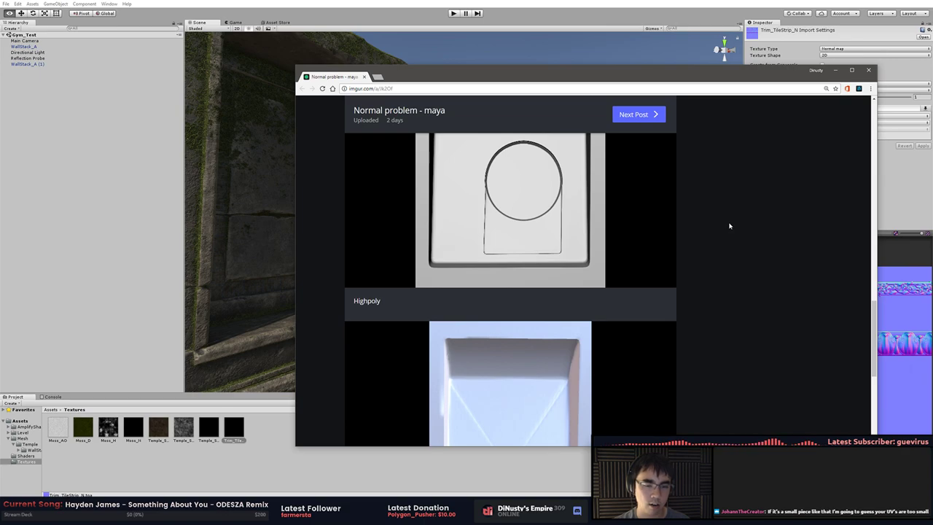
scroll(712, 230, down, 10)
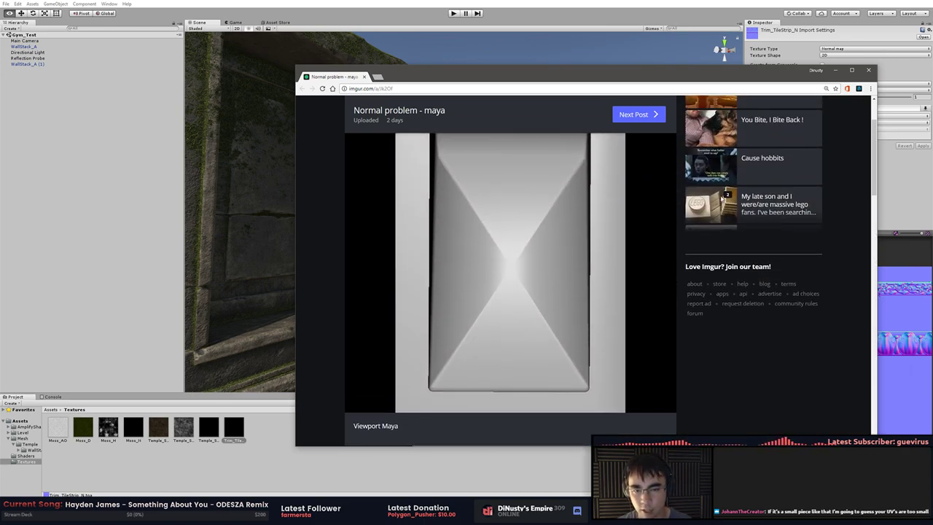
scroll(646, 189, up, 2)
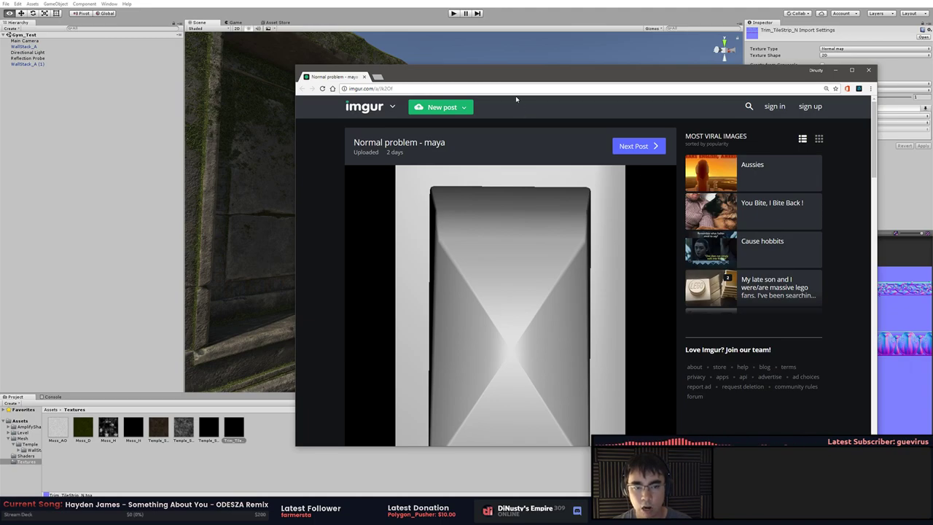
click(362, 77)
View both mossy wall stacks together in the Unity scene and clear the trim texture selection
alt+drag(472, 169, 474, 173)
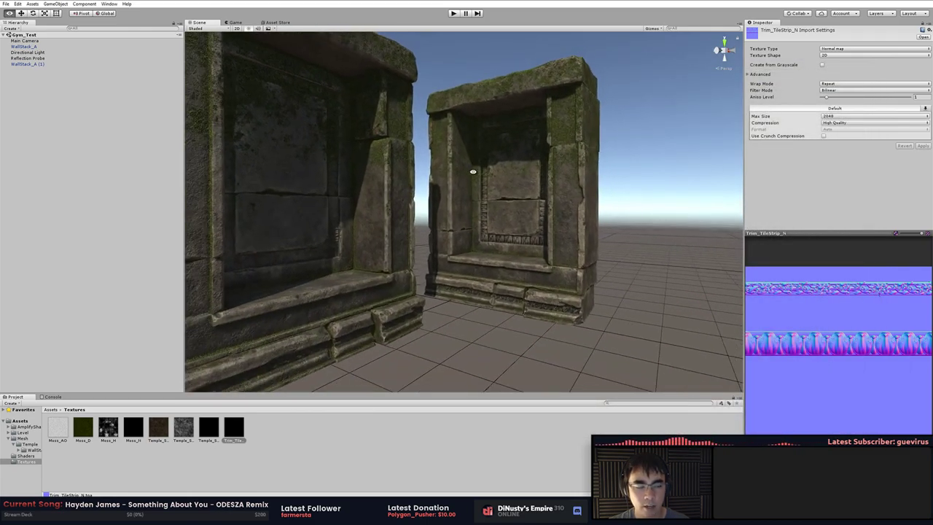
right_drag(474, 172, 502, 232)
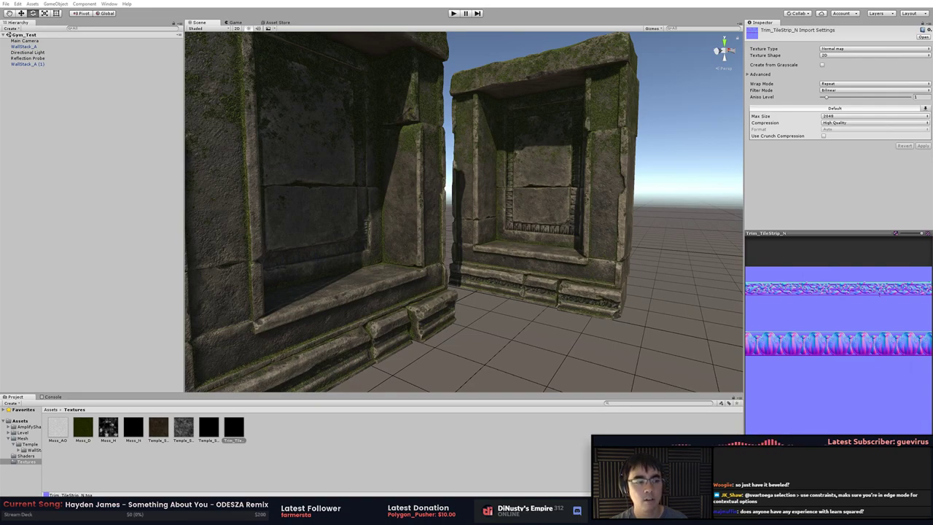
click(700, 227)
Switch to Photoshop to view the WallStack_A_M.tga alpha channel, and return to Unity to inspect the wall stack with the carved trim up close
key(alt+Tab)
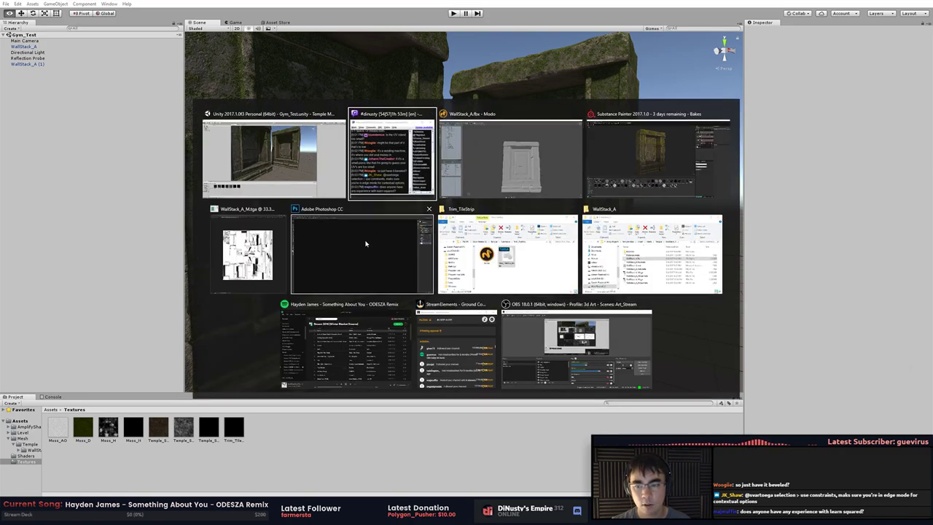
click(366, 243)
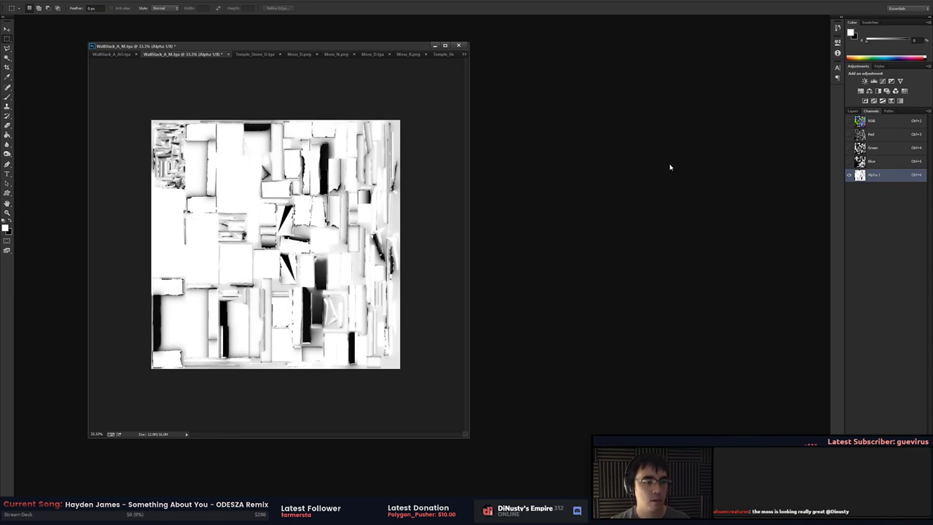
key(alt+Tab)
key(alt+Tab)
click(539, 167)
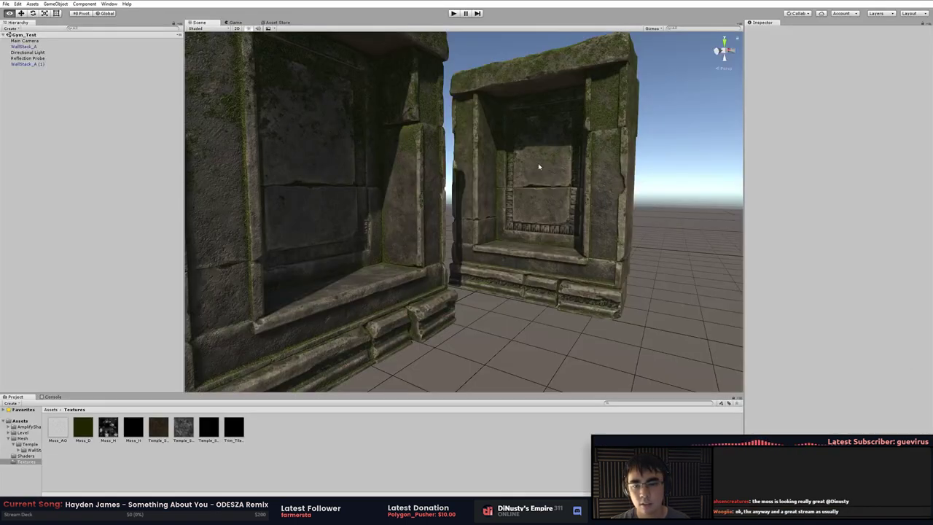
right_drag(531, 204, 600, 197)
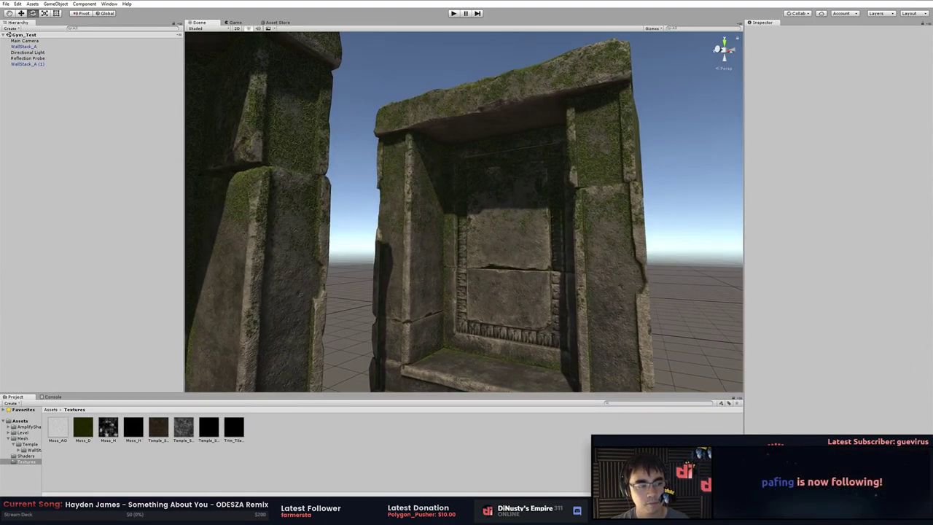